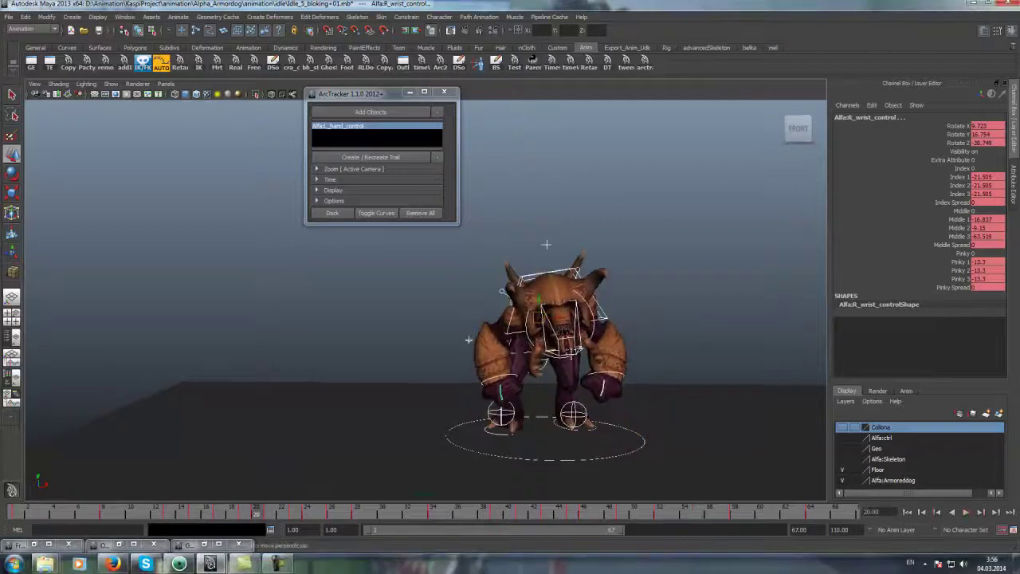
Select Alfa1_hand_control, play the idle animation, then scrub frames 12–19 to study the hand's motion
{"action": "right_click_drag", "start_coordinate": [468, 340], "coordinate": [540, 370], "text": "alt"}
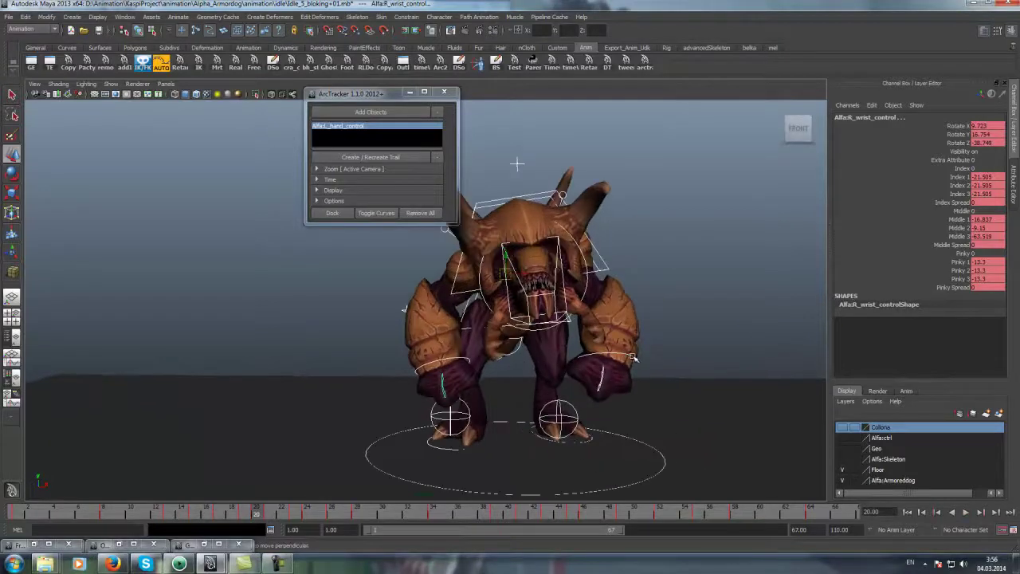
{"action": "left_click", "coordinate": [583, 368]}
{"action": "key", "text": "alt+v"}
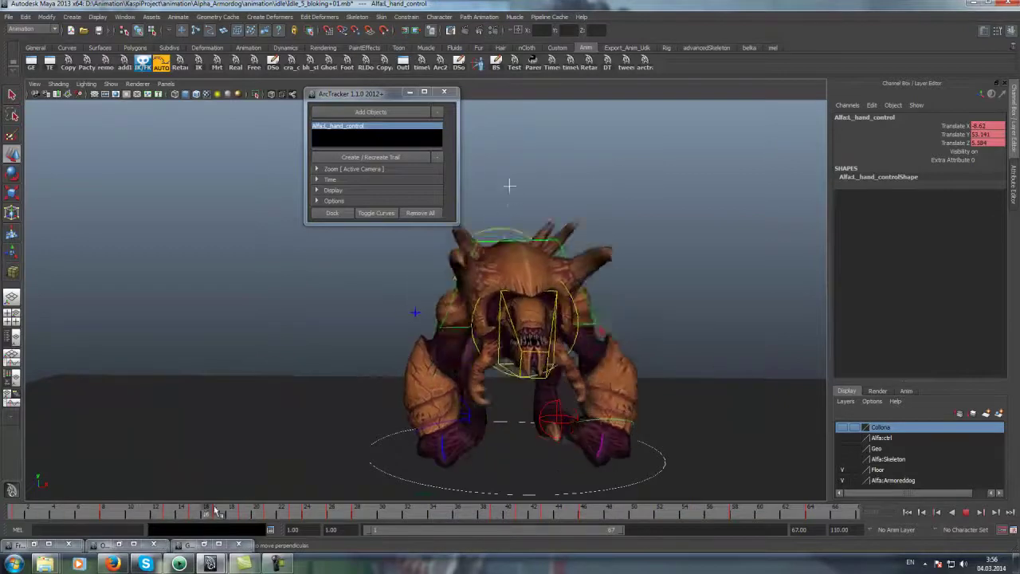
{"action": "left_click", "coordinate": [967, 513]}
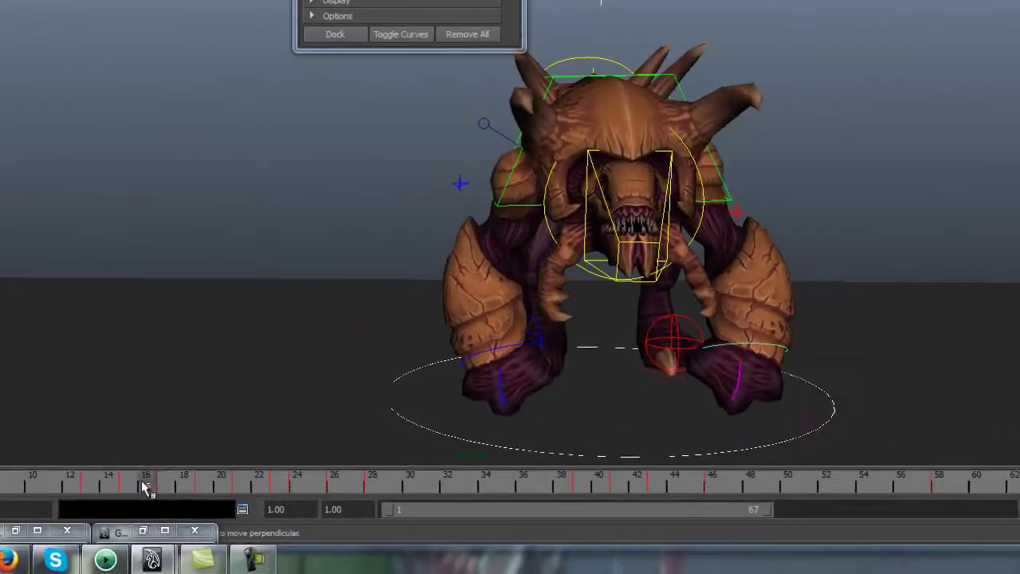
{"action": "left_click_drag", "start_coordinate": [163, 513], "coordinate": [219, 517]}
{"action": "mouse_move", "coordinate": [158, 495]}
{"action": "left_mouse_down"}
{"action": "mouse_move", "coordinate": [206, 484]}
{"action": "mouse_move", "coordinate": [134, 474]}
{"action": "mouse_move", "coordinate": [75, 483]}
{"action": "mouse_move", "coordinate": [224, 490]}
{"action": "left_mouse_up"}
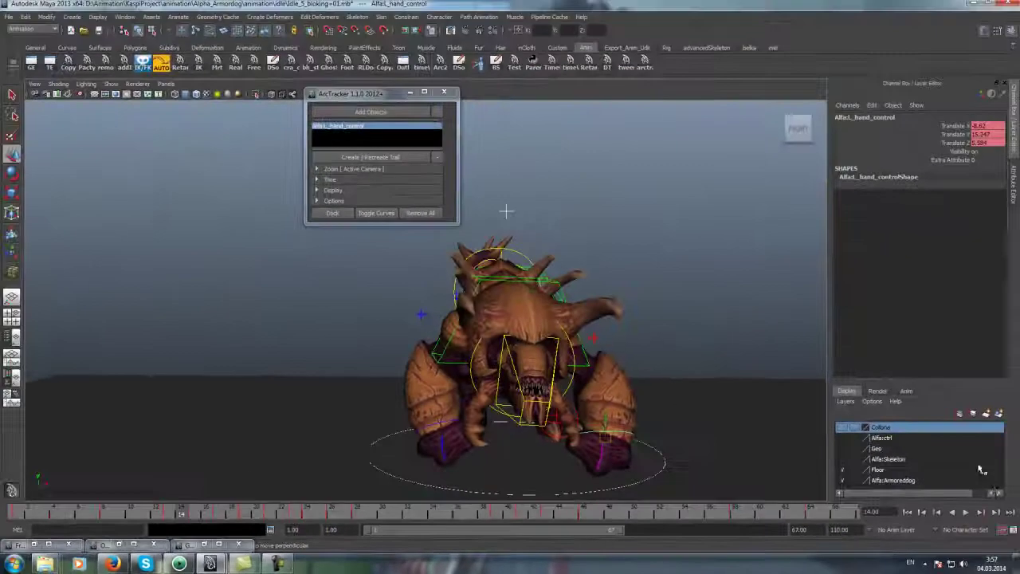
Change the Time Slider preferences' Playback by value to a fractional frame step
{"action": "left_click", "coordinate": [1011, 531]}
{"action": "left_click", "coordinate": [388, 294]}
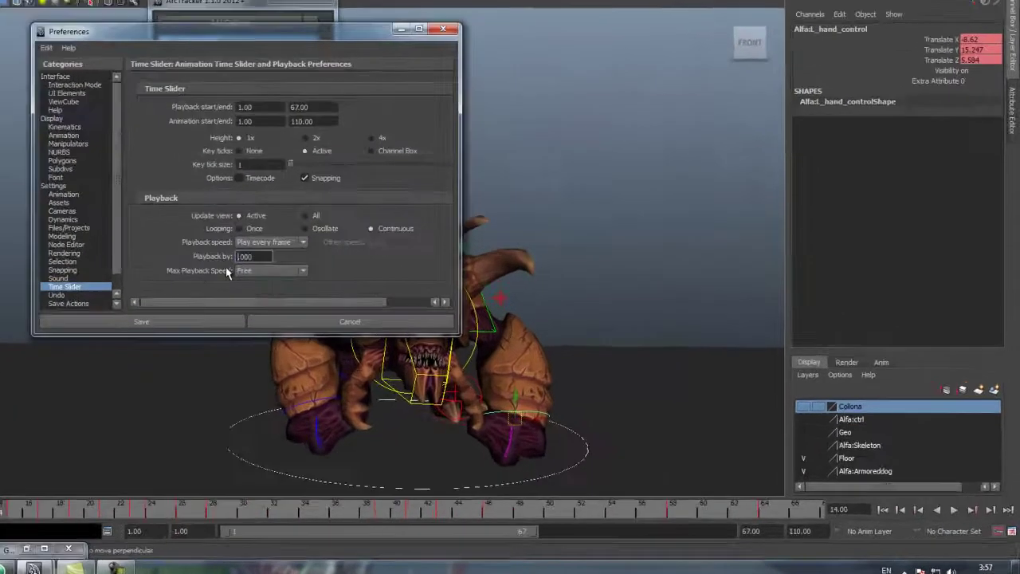
{"action": "type", "text": "0"}
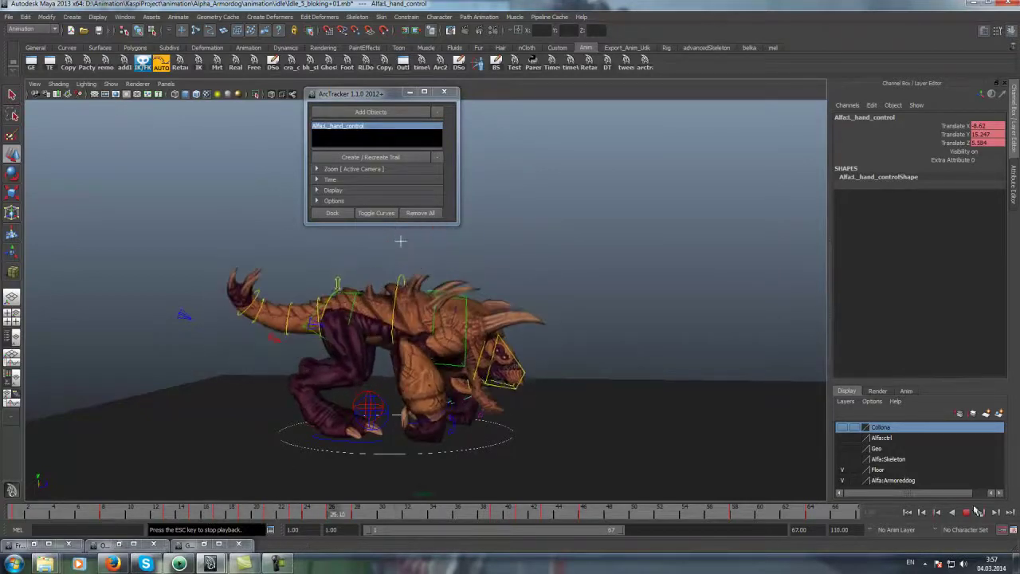
At frame 17, select the chest control and create its ArcTracker motion trail
{"action": "left_click_drag", "start_coordinate": [183, 514], "coordinate": [219, 514]}
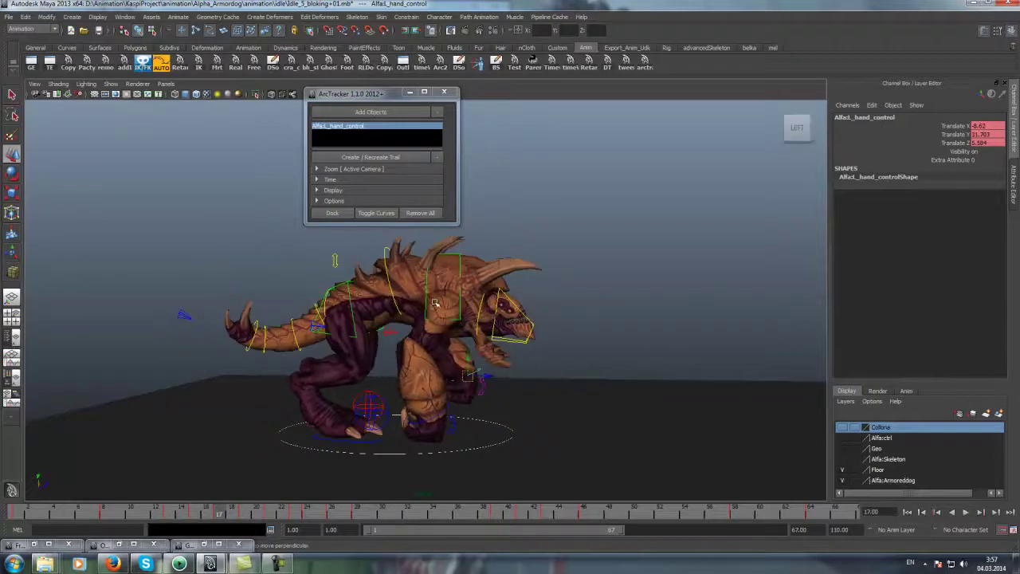
{"action": "left_click", "coordinate": [455, 252]}
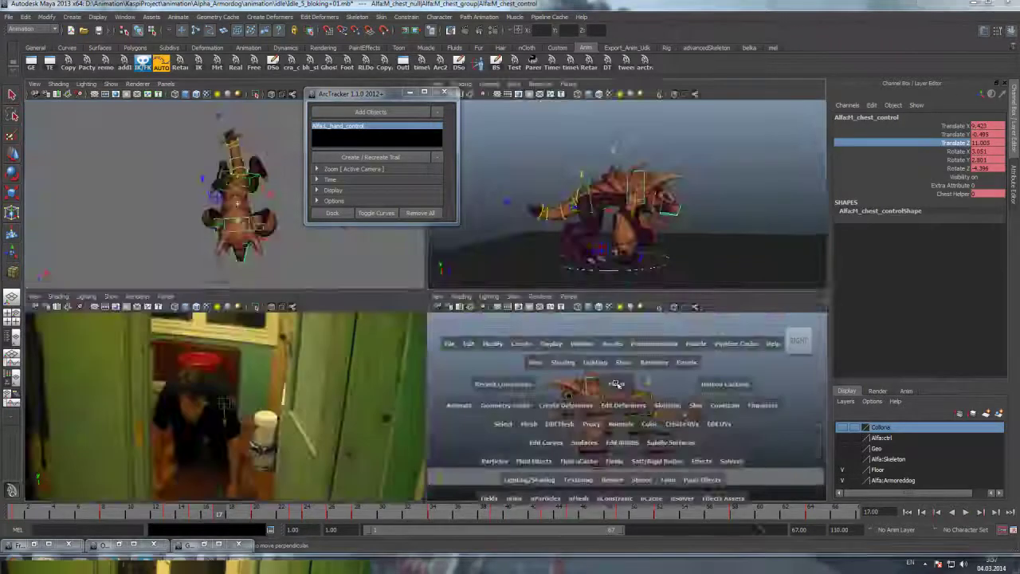
{"action": "left_click_drag", "start_coordinate": [702, 220], "coordinate": [565, 364], "text": "alt"}
{"action": "scroll", "coordinate": [566, 364], "scroll_direction": "up", "scroll_amount": 3}
{"action": "scroll", "coordinate": [565, 364], "scroll_direction": "up", "scroll_amount": 3}
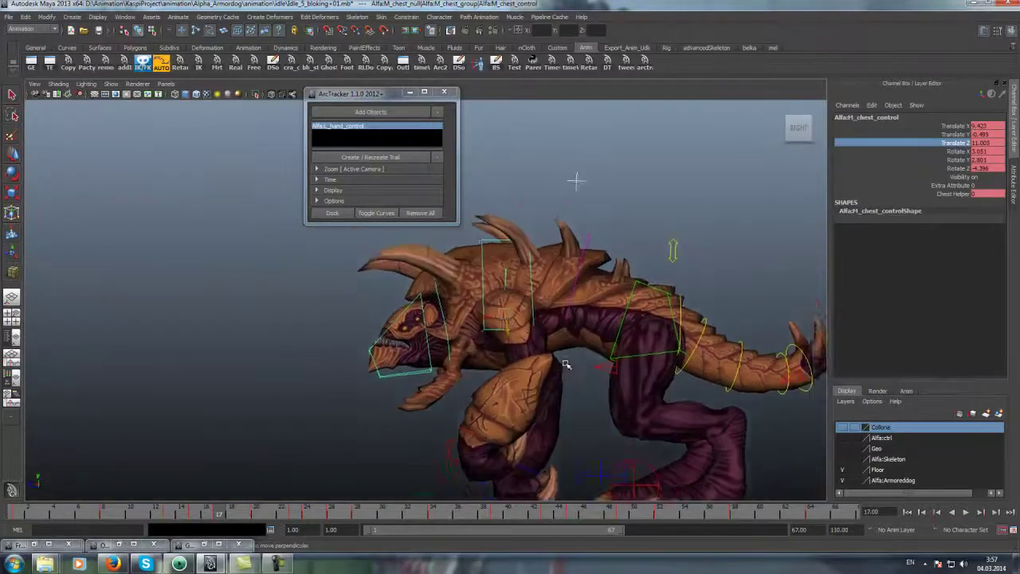
{"action": "scroll", "coordinate": [565, 365], "scroll_direction": "up", "scroll_amount": 2}
{"action": "left_click", "coordinate": [33, 62]}
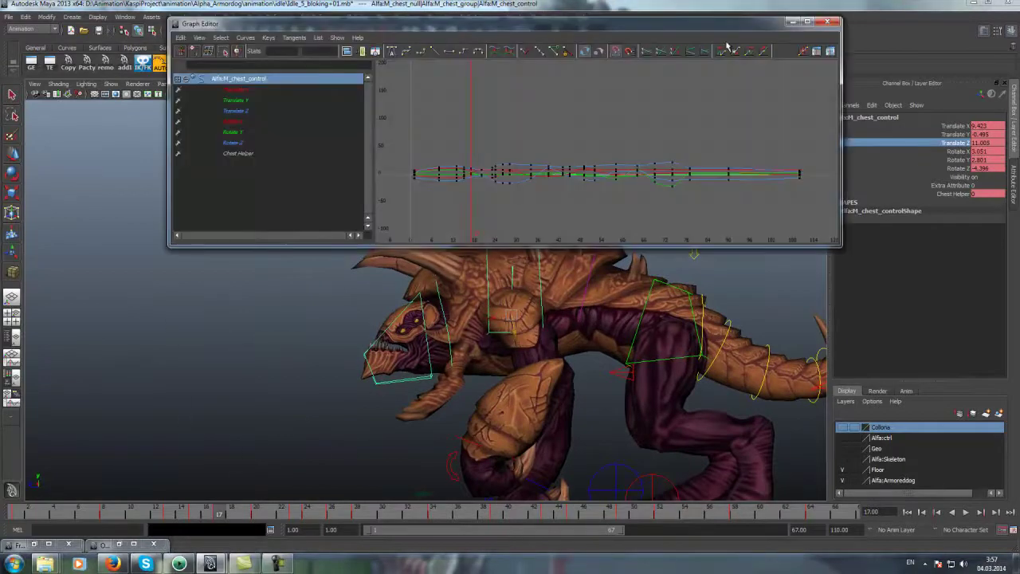
{"action": "left_click", "coordinate": [792, 22]}
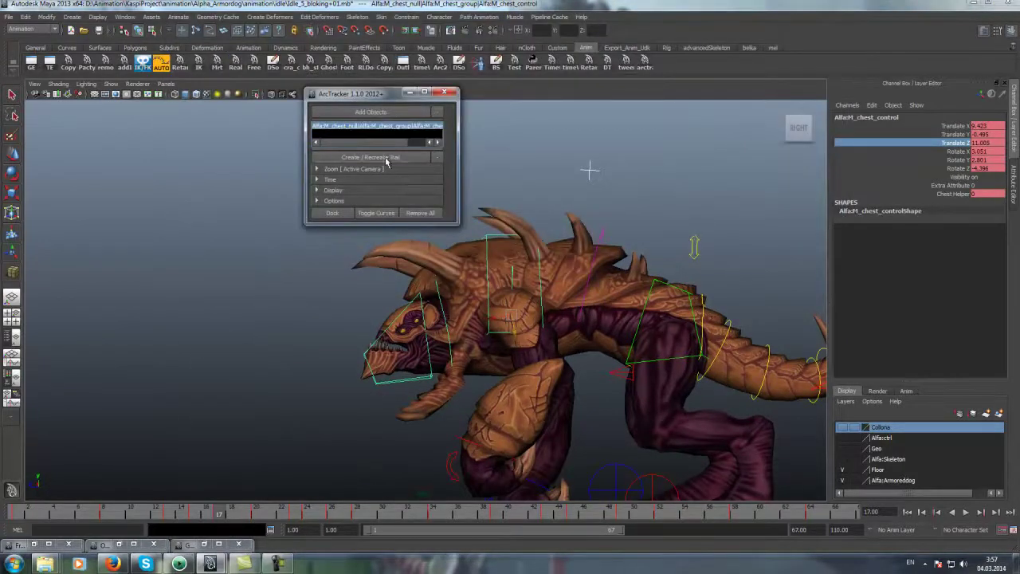
{"action": "left_click", "coordinate": [386, 162]}
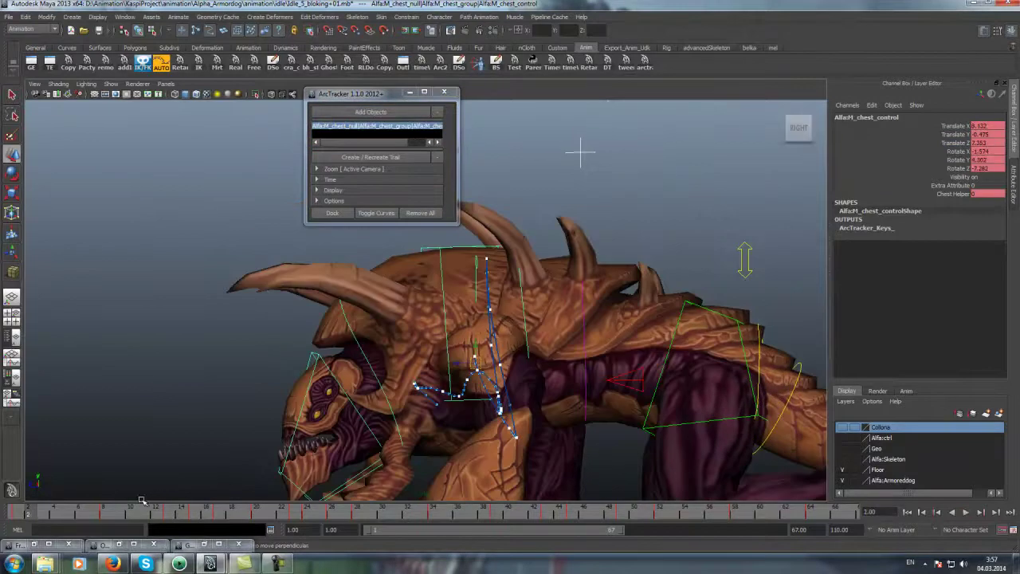
At frame 13, select M_UpDown_control and isolate its Rotate X curve in the Graph Editor
{"action": "left_click", "coordinate": [164, 512]}
{"action": "left_click", "coordinate": [754, 250]}
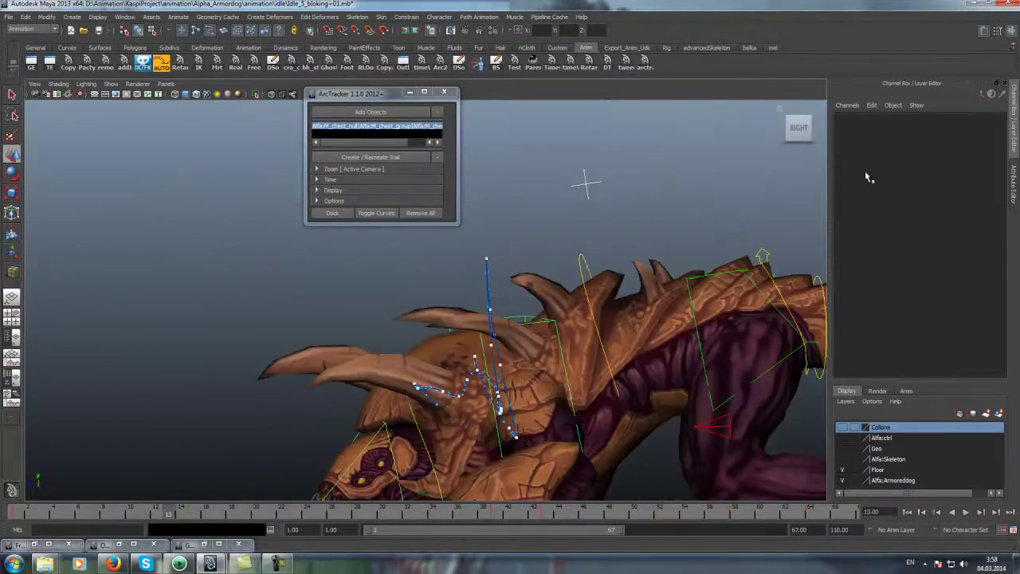
{"action": "left_click", "coordinate": [763, 254]}
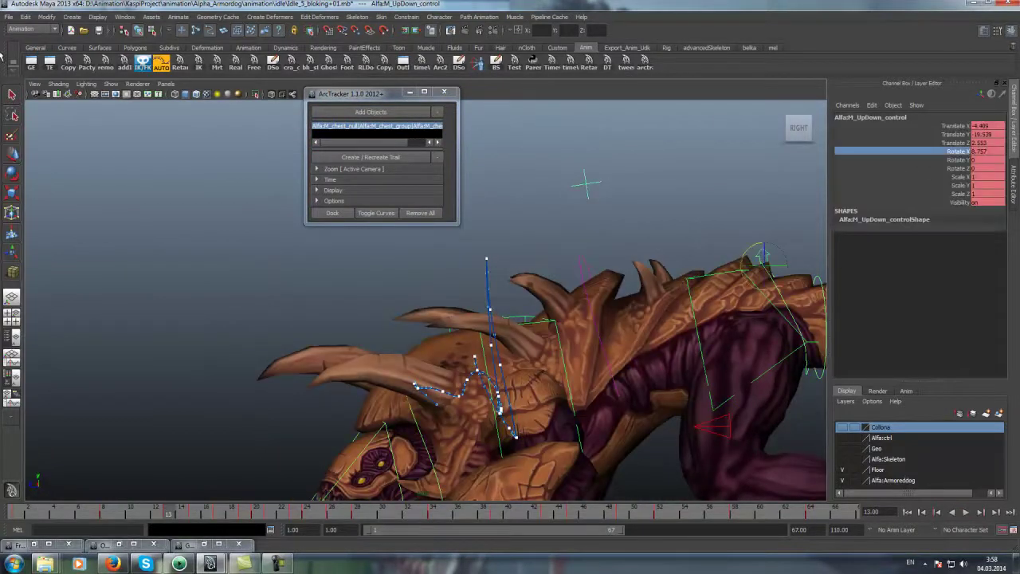
{"action": "left_click", "coordinate": [31, 64]}
{"action": "left_click", "coordinate": [227, 132]}
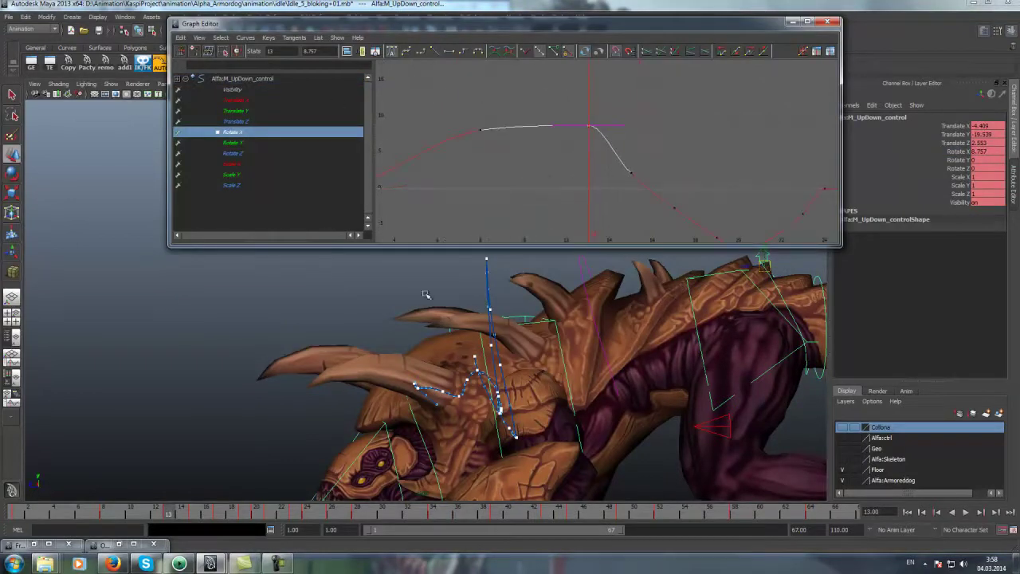
Raise the UpDown Rotate X key at frame 15 and soften the curve near frame 19
{"action": "left_click", "coordinate": [193, 511]}
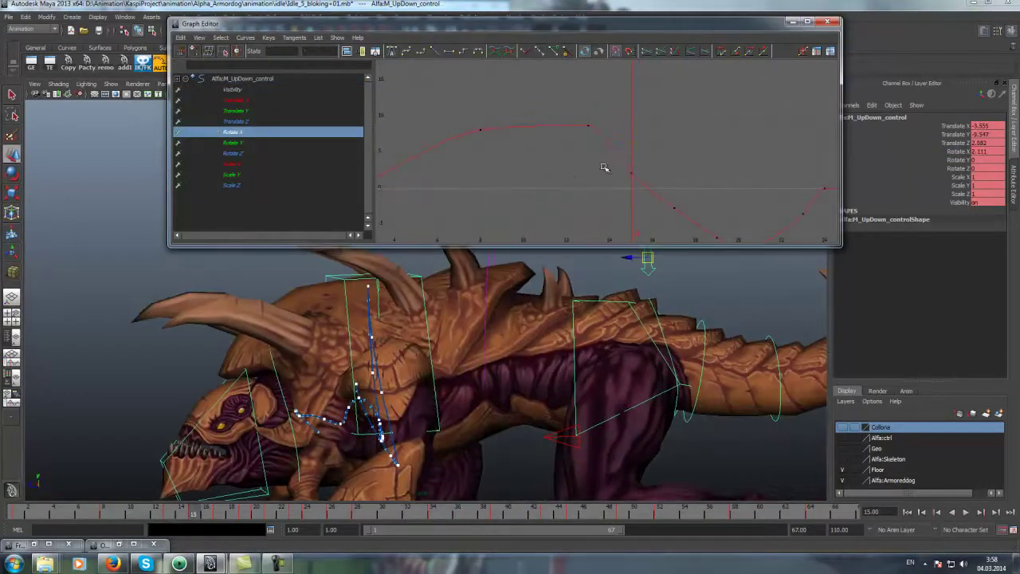
{"action": "middle_click_drag", "start_coordinate": [629, 150], "coordinate": [622, 132]}
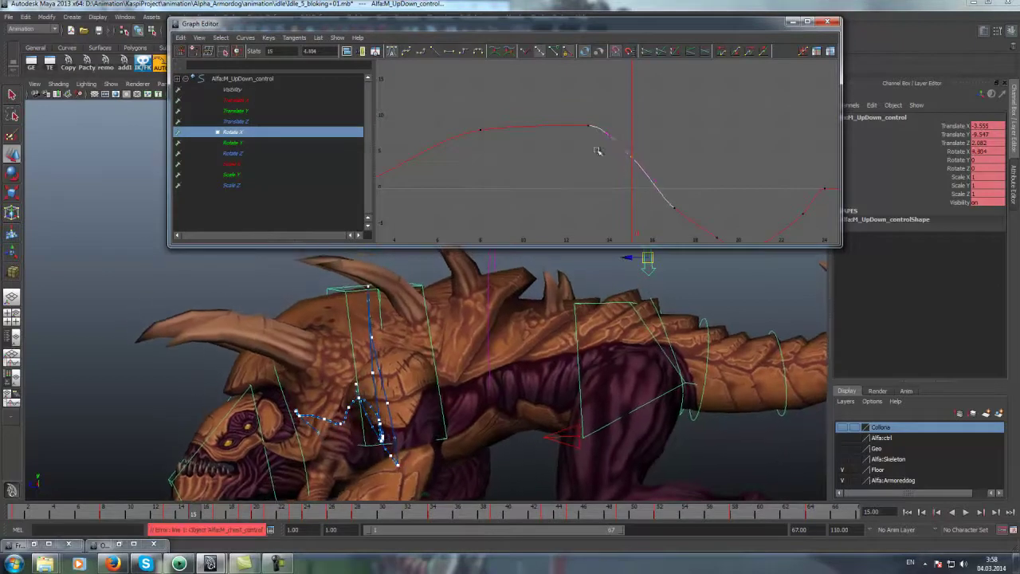
{"action": "middle_click_drag", "start_coordinate": [546, 337], "coordinate": [174, 526], "text": "alt"}
{"action": "left_click_drag", "start_coordinate": [196, 511], "coordinate": [220, 511]}
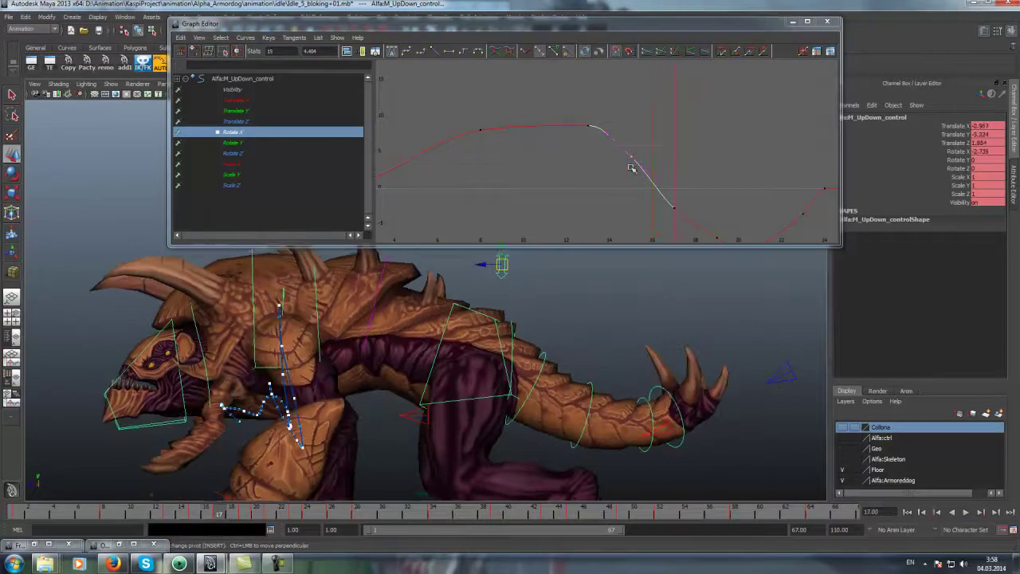
{"action": "middle_click_drag", "start_coordinate": [631, 167], "coordinate": [545, 124], "text": "alt"}
{"action": "left_click_drag", "start_coordinate": [227, 507], "coordinate": [244, 509]}
{"action": "left_click", "coordinate": [607, 193]}
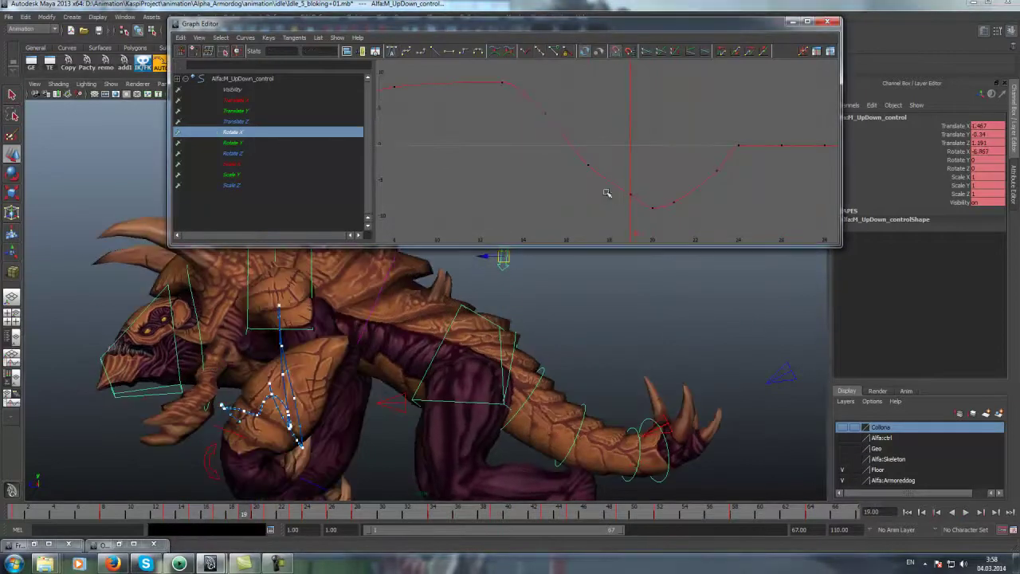
{"action": "middle_click_drag", "start_coordinate": [639, 156], "coordinate": [637, 167]}
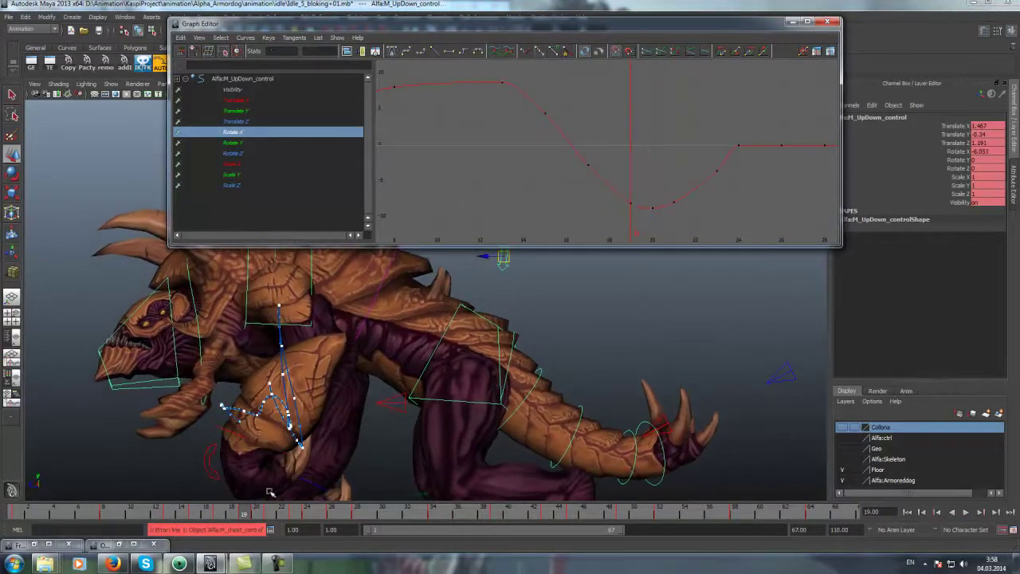
Play back to check the change, then select the chest control at frame 8
{"action": "left_click", "coordinate": [967, 512]}
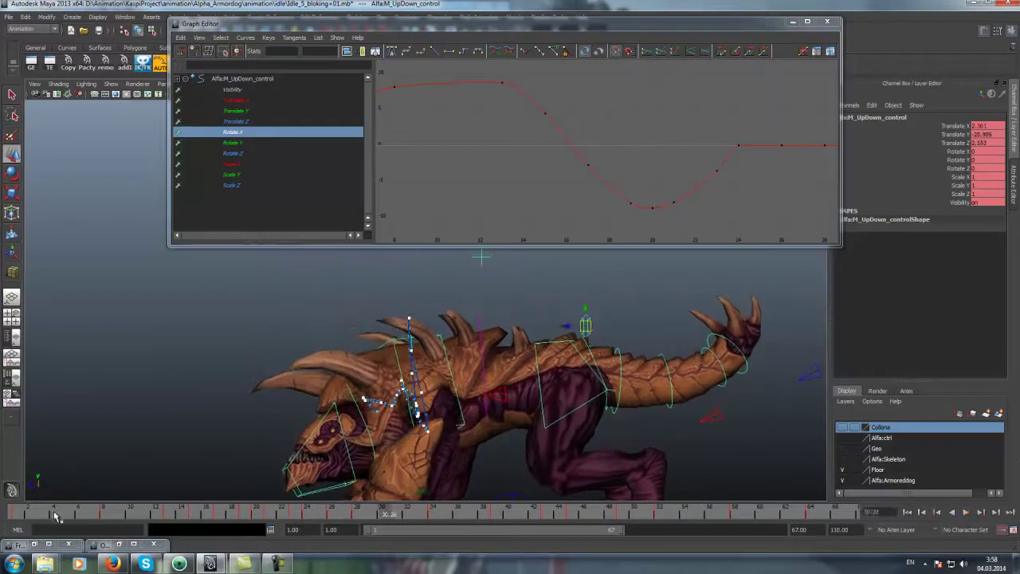
{"action": "left_click", "coordinate": [84, 513]}
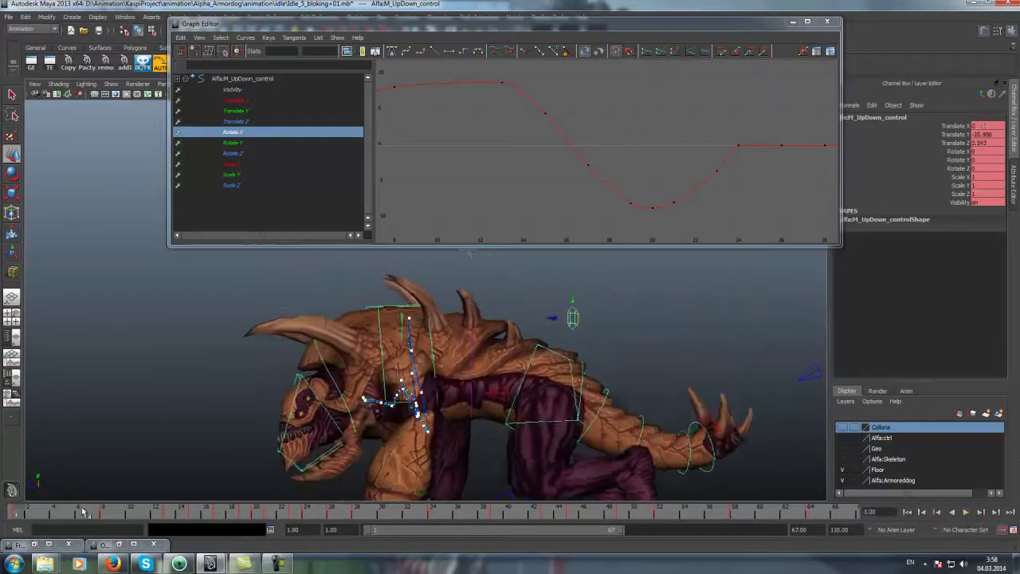
{"action": "left_click_drag", "start_coordinate": [83, 512], "coordinate": [102, 512]}
{"action": "left_click", "coordinate": [212, 392]}
{"action": "left_click", "coordinate": [444, 351]}
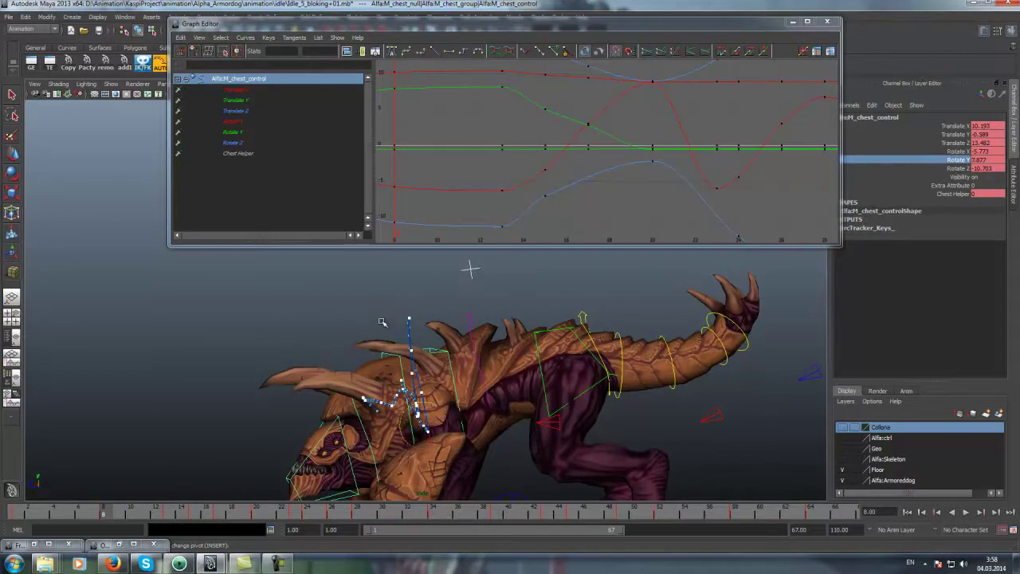
Isolate the chest's Rotate X curve and raise its frame-13 key to about -6.28
{"action": "left_click", "coordinate": [228, 122]}
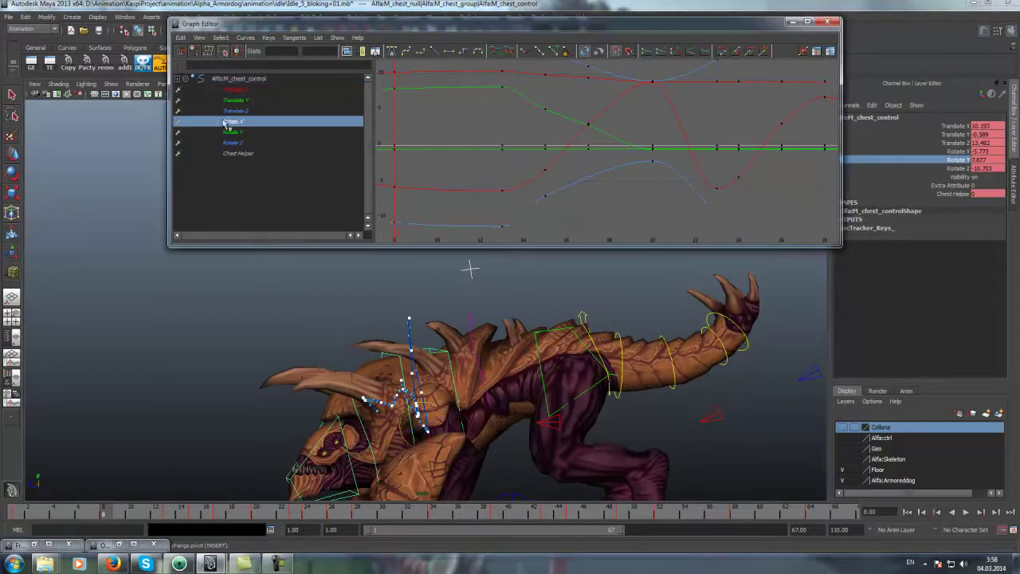
{"action": "left_click", "coordinate": [251, 562]}
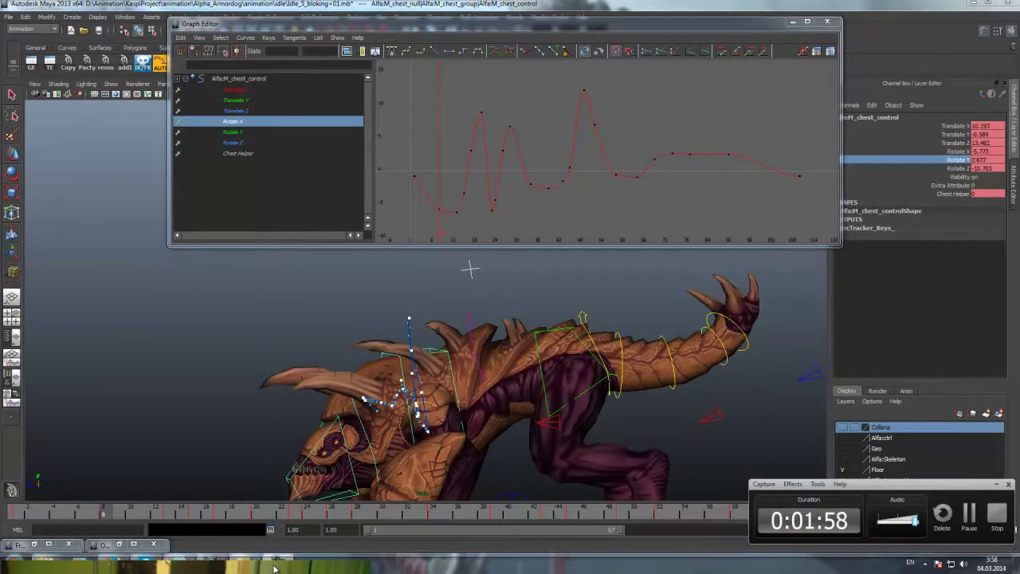
{"action": "mouse_move", "coordinate": [93, 513]}
{"action": "left_mouse_down"}
{"action": "mouse_move", "coordinate": [77, 508]}
{"action": "mouse_move", "coordinate": [102, 510]}
{"action": "left_mouse_up"}
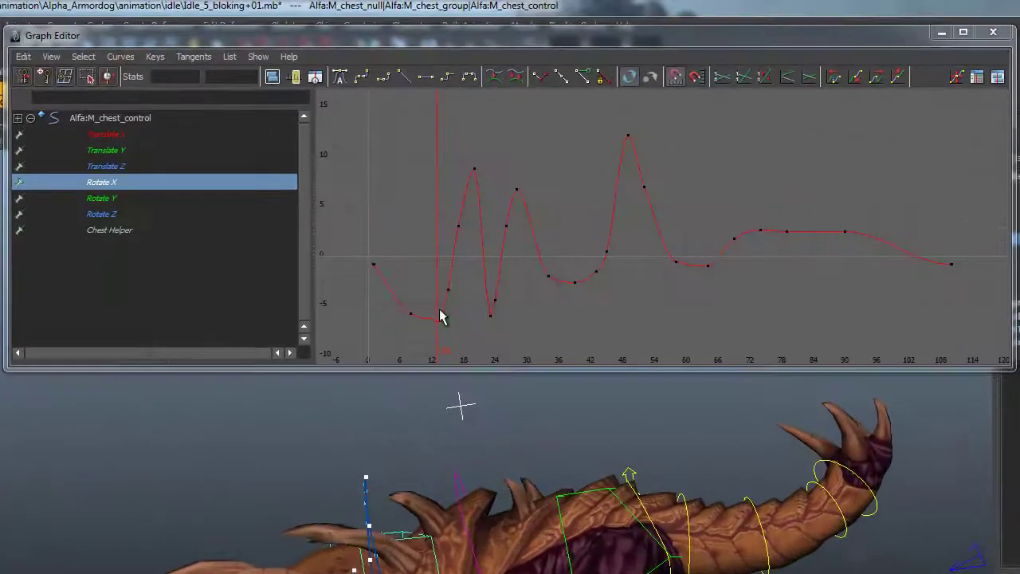
{"action": "left_click", "coordinate": [456, 211]}
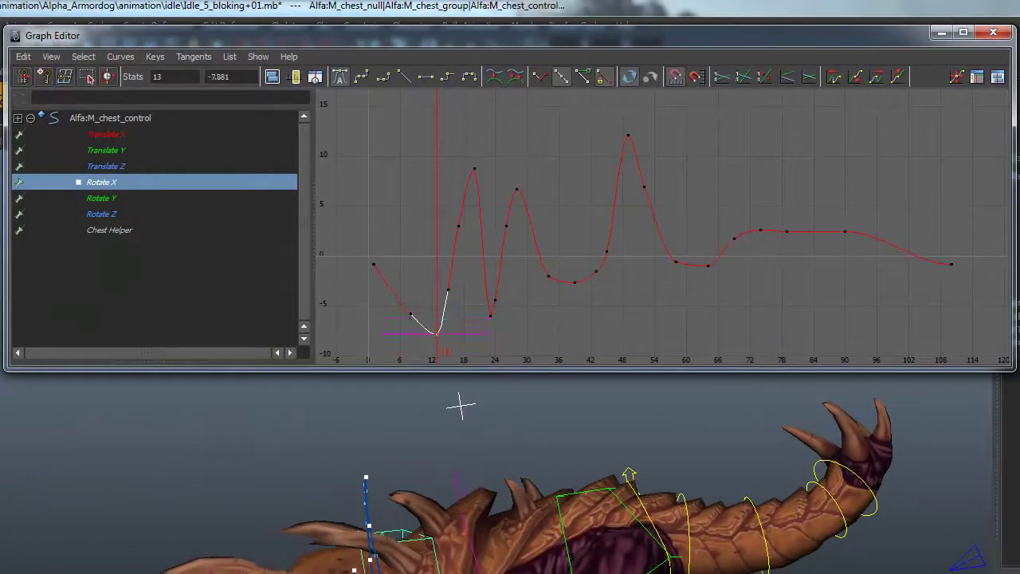
{"action": "middle_click_drag", "start_coordinate": [461, 407], "coordinate": [461, 407]}
Switch to Rotate Y and drag its frame-13 key down to about -2.216
{"action": "left_click", "coordinate": [99, 198]}
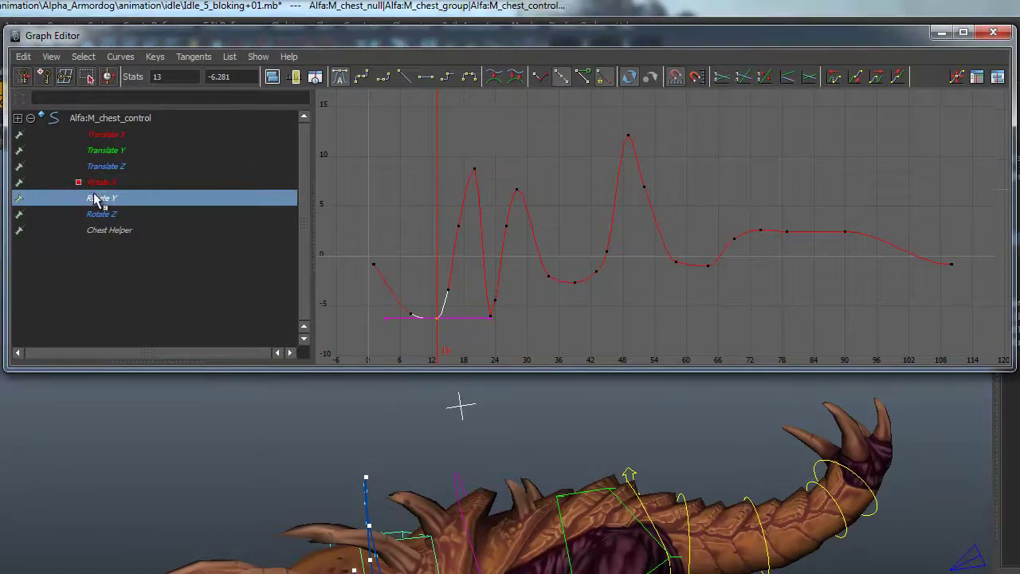
{"action": "right_click_drag", "start_coordinate": [323, 184], "coordinate": [624, 197], "text": "alt"}
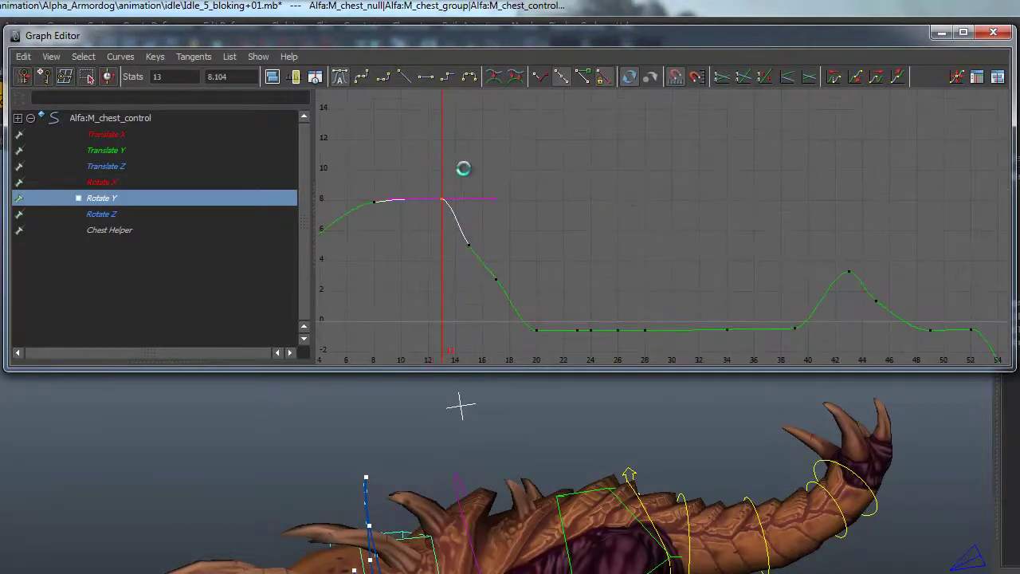
{"action": "middle_click_drag", "start_coordinate": [448, 194], "coordinate": [437, 254]}
{"action": "middle_click_drag", "start_coordinate": [461, 407], "coordinate": [471, 271]}
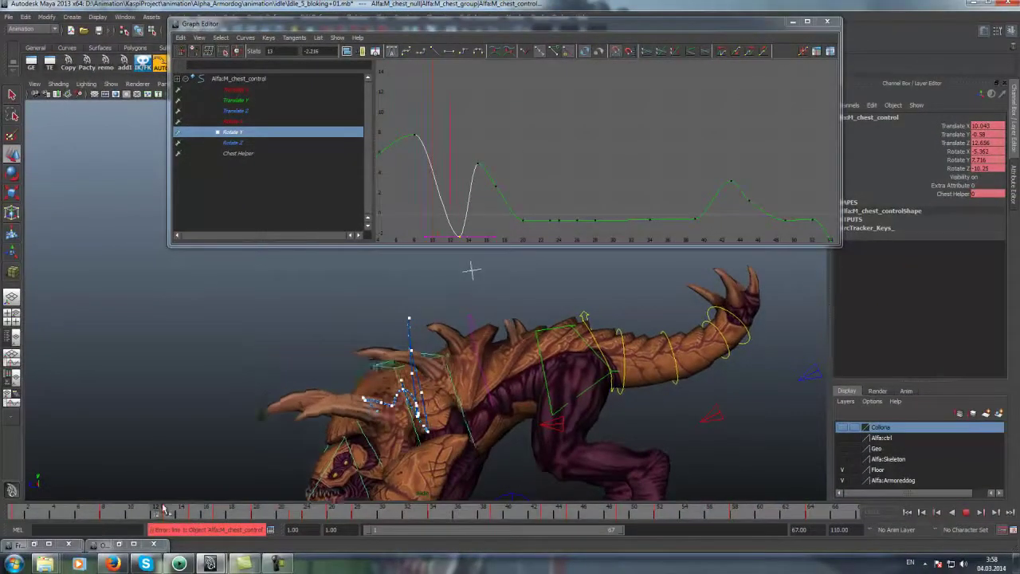
Lower the chest's Rotate Y keys at frames 8 and 10, then play to review
{"action": "key", "text": "Escape"}
{"action": "middle_click_drag", "start_coordinate": [526, 124], "coordinate": [594, 99], "text": "alt"}
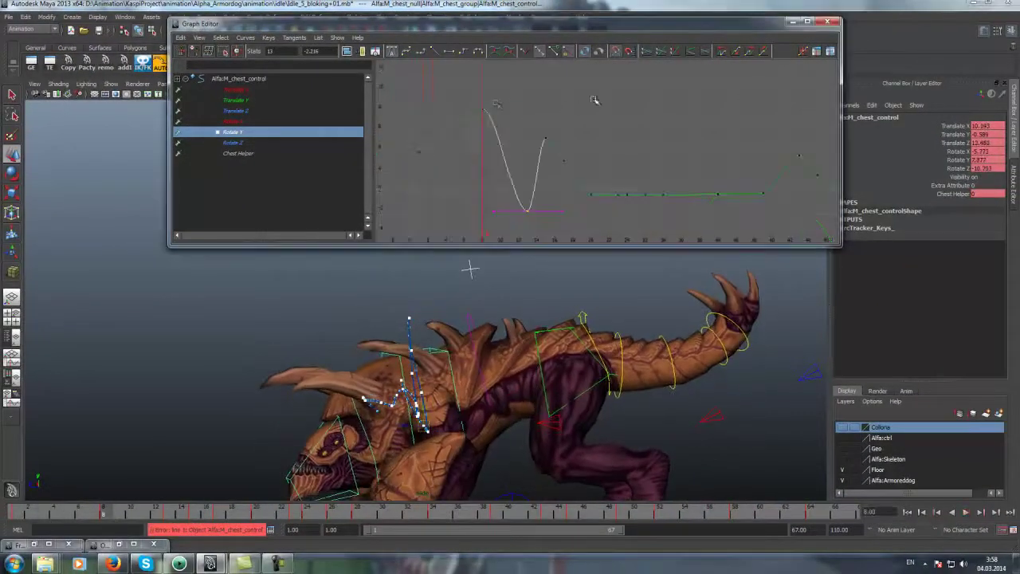
{"action": "left_click", "coordinate": [486, 109]}
{"action": "middle_click_drag", "start_coordinate": [502, 119], "coordinate": [502, 151]}
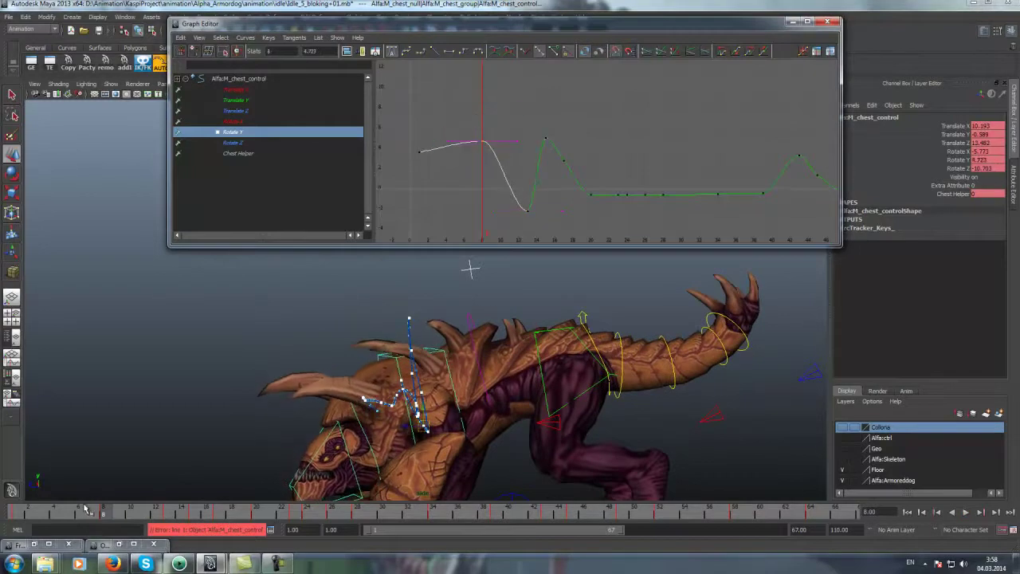
{"action": "left_click_drag", "start_coordinate": [86, 509], "coordinate": [65, 510]}
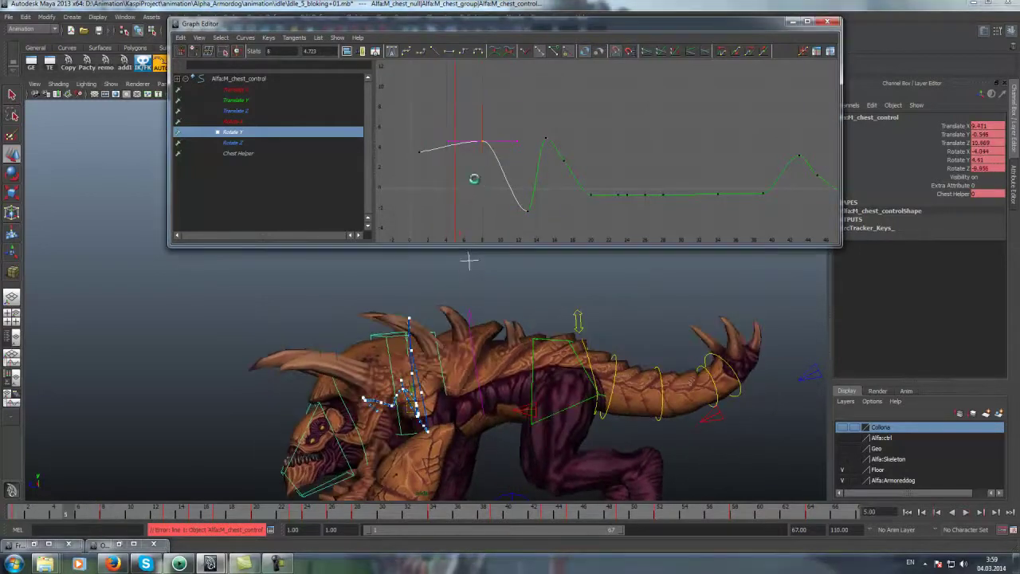
{"action": "left_click_drag", "start_coordinate": [111, 511], "coordinate": [133, 517]}
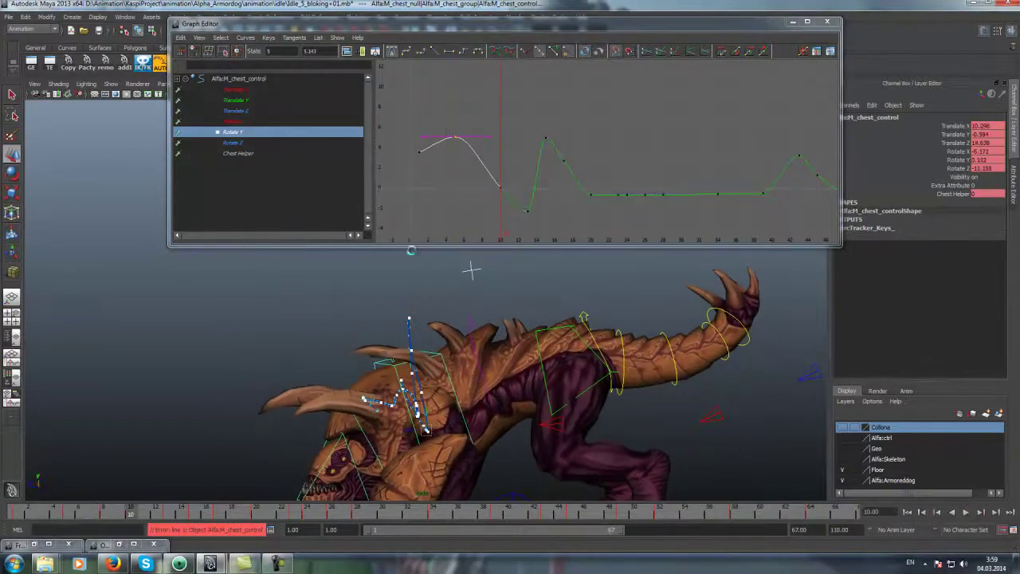
{"action": "left_click", "coordinate": [488, 170]}
{"action": "middle_click_drag", "start_coordinate": [522, 164], "coordinate": [510, 191]}
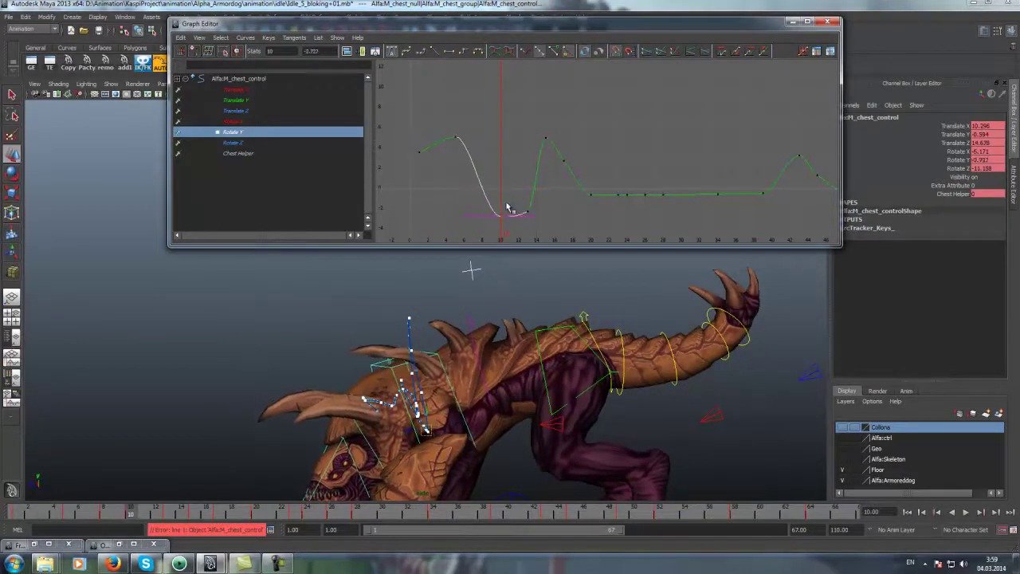
{"action": "key", "text": "alt+v"}
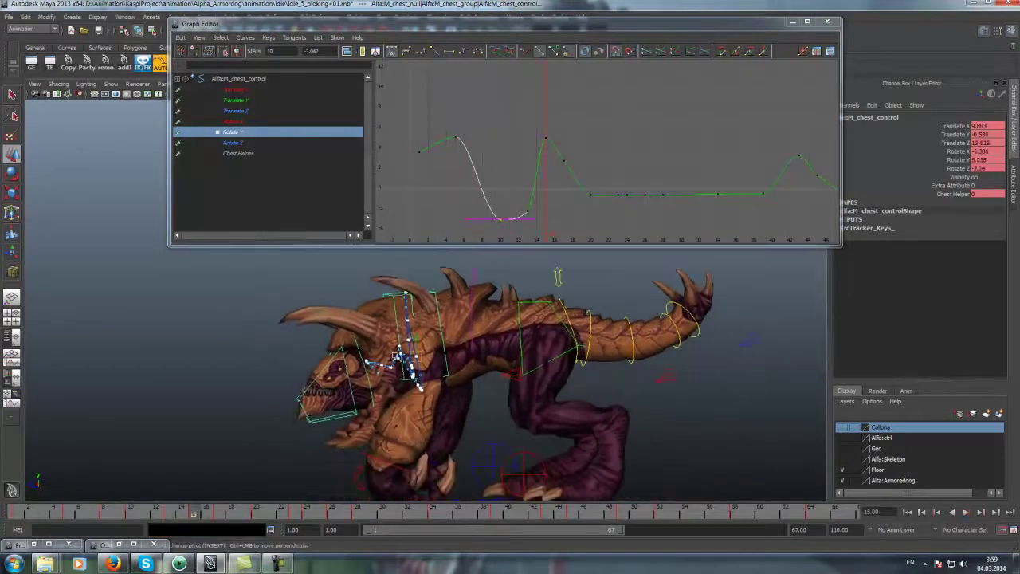
Pull the Rotate Y keys near frames 15 and 17 down and replay the animation
{"action": "middle_click_drag", "start_coordinate": [535, 126], "coordinate": [533, 186]}
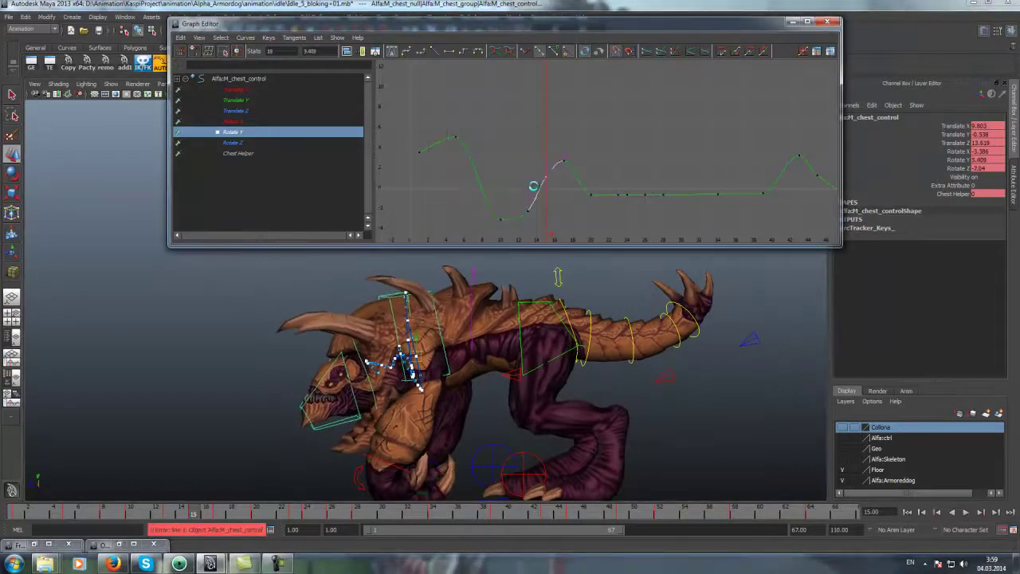
{"action": "left_click_drag", "start_coordinate": [177, 515], "coordinate": [216, 519]}
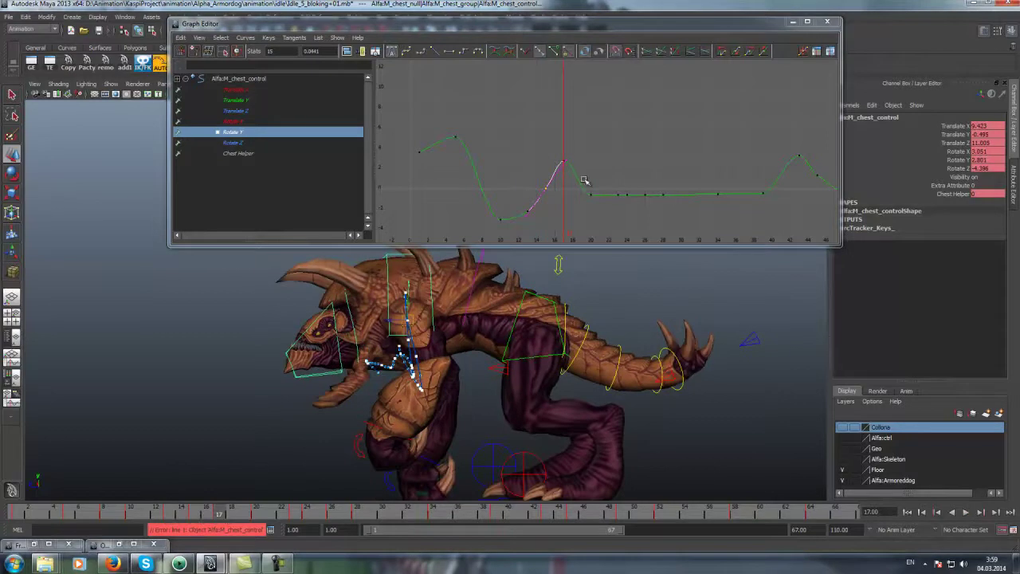
{"action": "left_click", "coordinate": [556, 144]}
{"action": "middle_click_drag", "start_coordinate": [566, 136], "coordinate": [550, 230]}
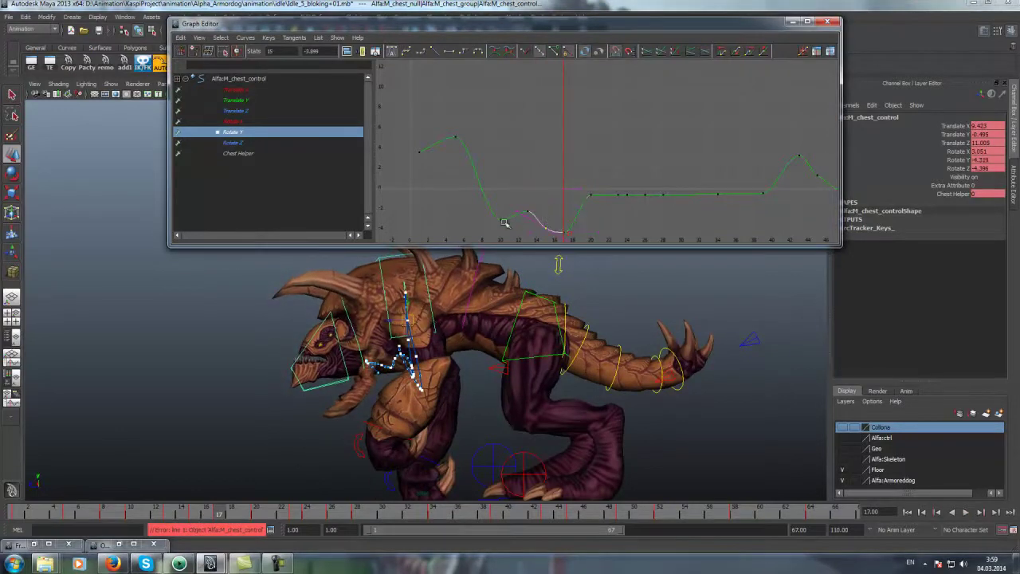
{"action": "key", "text": "alt+v"}
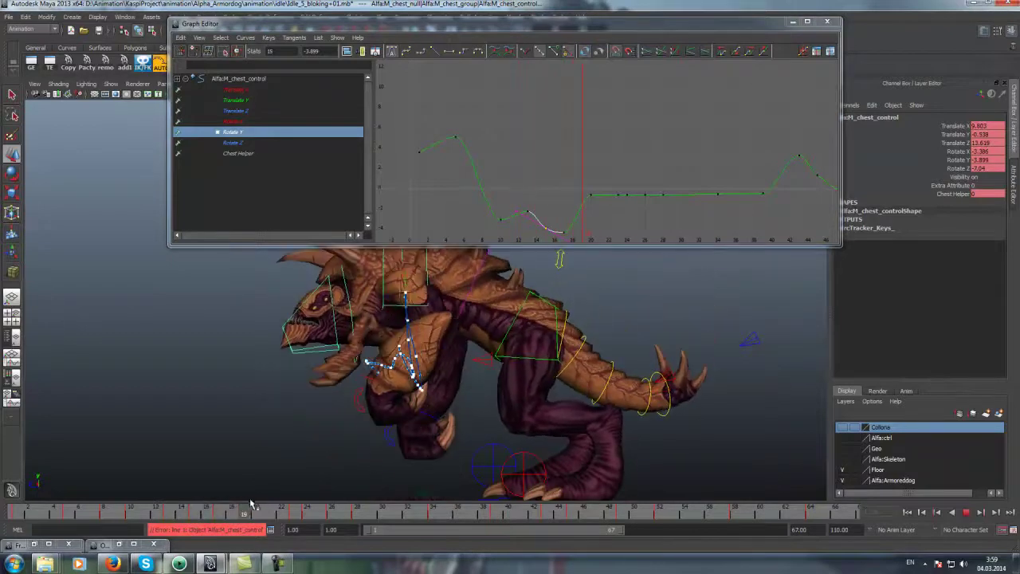
Raise the Rotate Y key at frame 23 into a peak and delete the frame-24 key
{"action": "left_click", "coordinate": [259, 513]}
{"action": "mouse_move", "coordinate": [263, 512]}
{"action": "left_mouse_down"}
{"action": "mouse_move", "coordinate": [284, 513]}
{"action": "mouse_move", "coordinate": [181, 513]}
{"action": "left_mouse_up"}
{"action": "left_click_drag", "start_coordinate": [526, 375], "coordinate": [558, 366], "text": "alt"}
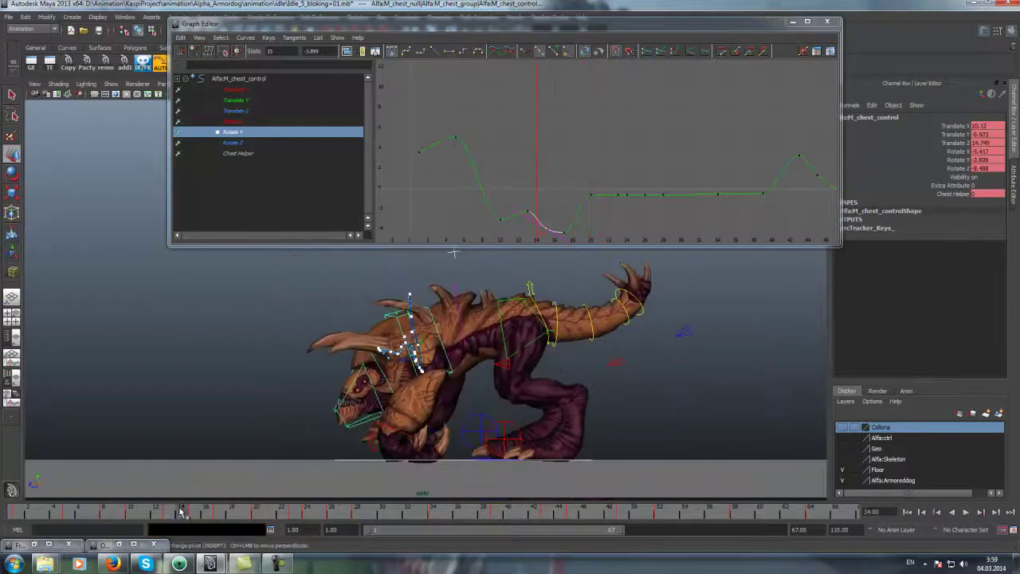
{"action": "mouse_move", "coordinate": [183, 514]}
{"action": "left_mouse_down"}
{"action": "mouse_move", "coordinate": [151, 515]}
{"action": "mouse_move", "coordinate": [295, 515]}
{"action": "left_mouse_up"}
{"action": "left_click_drag", "start_coordinate": [611, 191], "coordinate": [620, 204]}
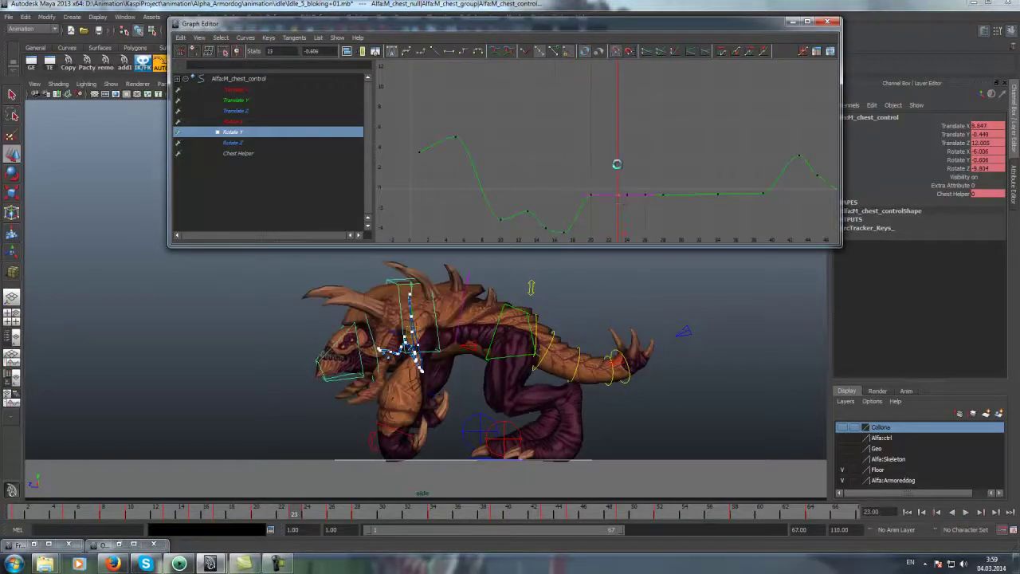
{"action": "middle_click_drag", "start_coordinate": [617, 165], "coordinate": [617, 139]}
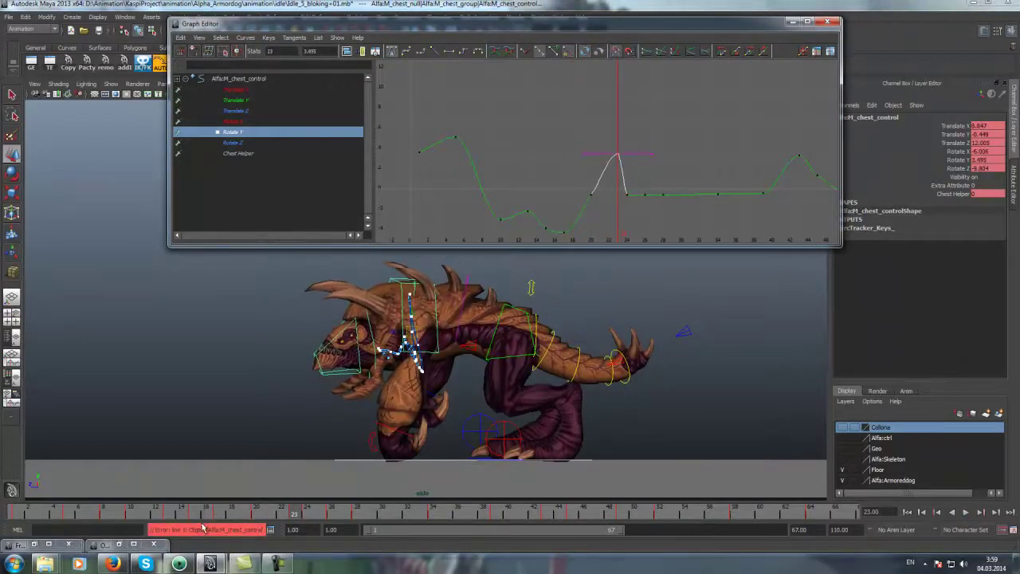
{"action": "key", "text": "alt+v"}
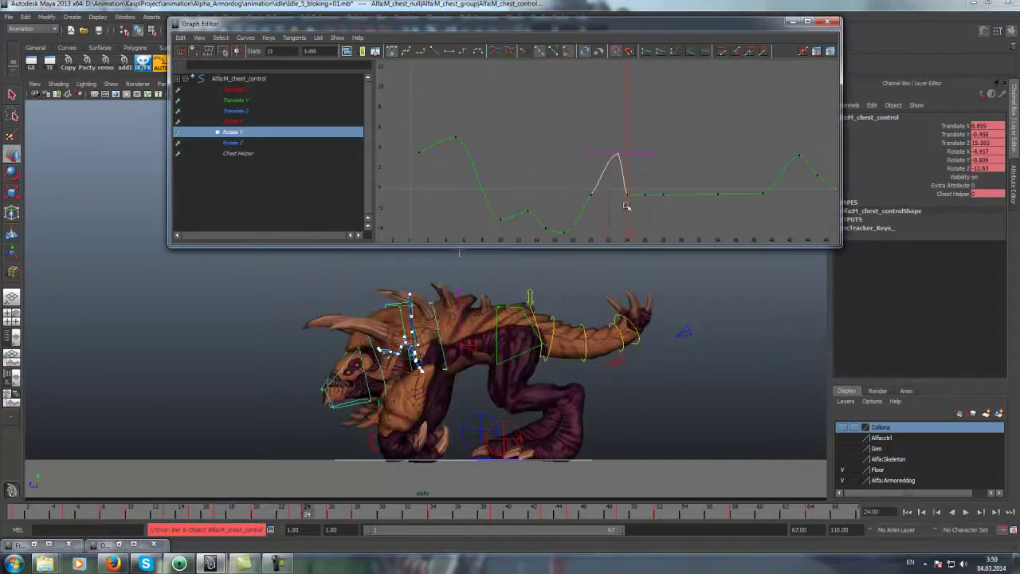
{"action": "key", "text": "Delete"}
Raise the Rotate Y key at frame 26 to about 1.833 and replay from the start
{"action": "key", "text": "period"}
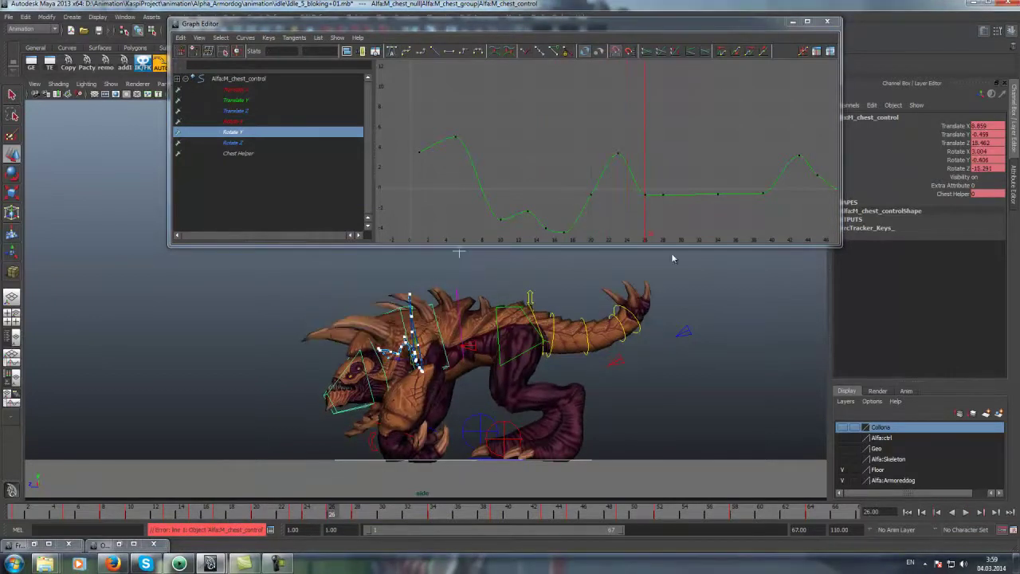
{"action": "left_click", "coordinate": [646, 193]}
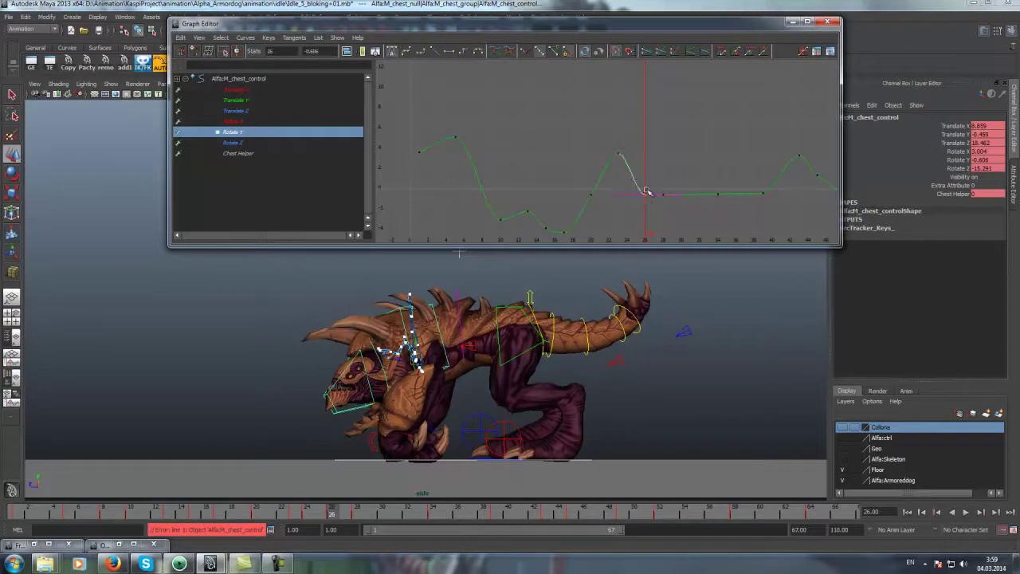
{"action": "middle_click_drag", "start_coordinate": [647, 193], "coordinate": [664, 128], "text": "shift"}
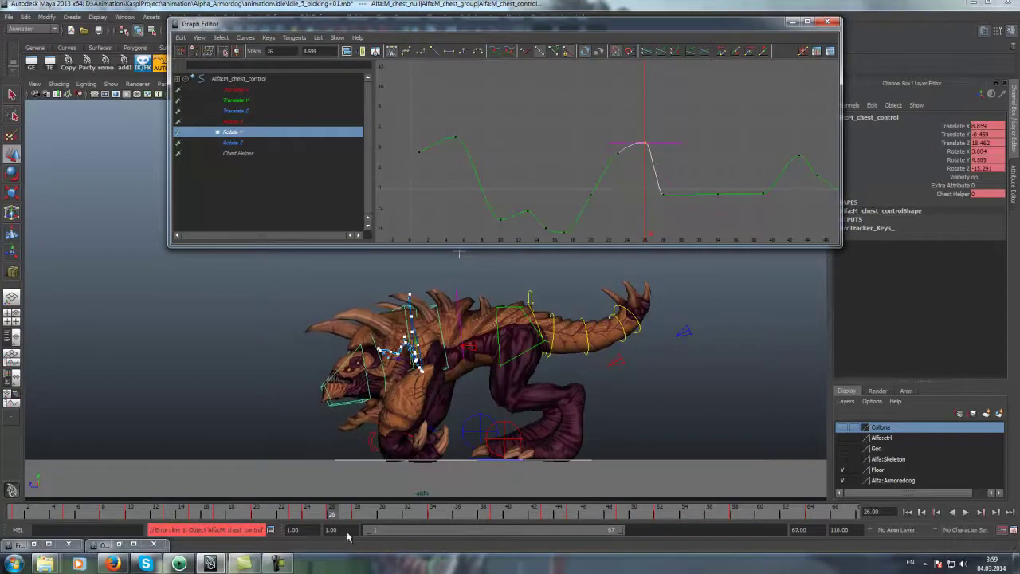
{"action": "mouse_move", "coordinate": [344, 518]}
{"action": "left_mouse_down"}
{"action": "mouse_move", "coordinate": [438, 513]}
{"action": "mouse_move", "coordinate": [336, 515]}
{"action": "left_mouse_up"}
{"action": "middle_click_drag", "start_coordinate": [657, 142], "coordinate": [648, 186], "text": "shift"}
{"action": "left_click", "coordinate": [965, 512]}
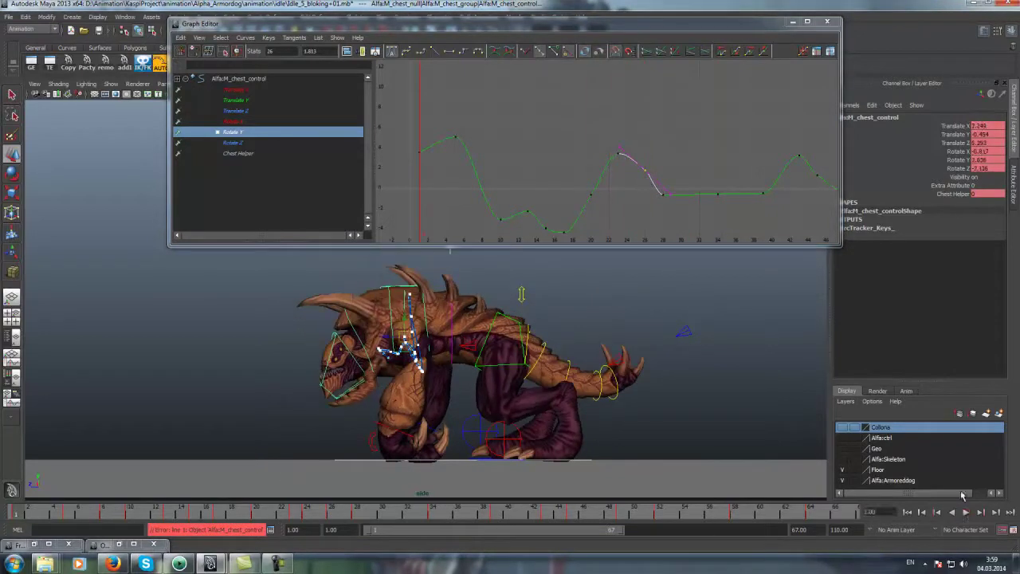
{"action": "left_click", "coordinate": [967, 513]}
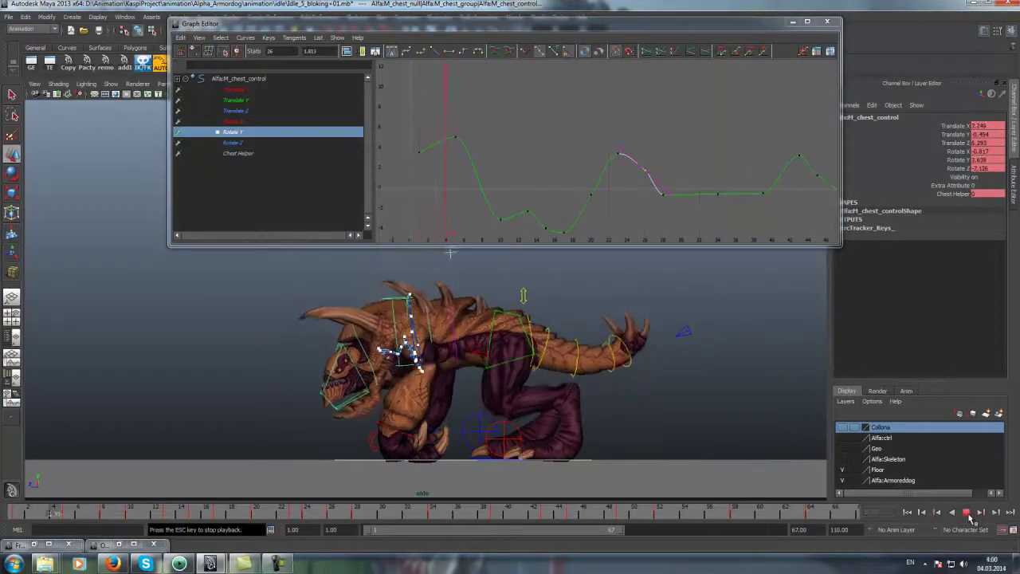
{"action": "left_click", "coordinate": [1012, 530]}
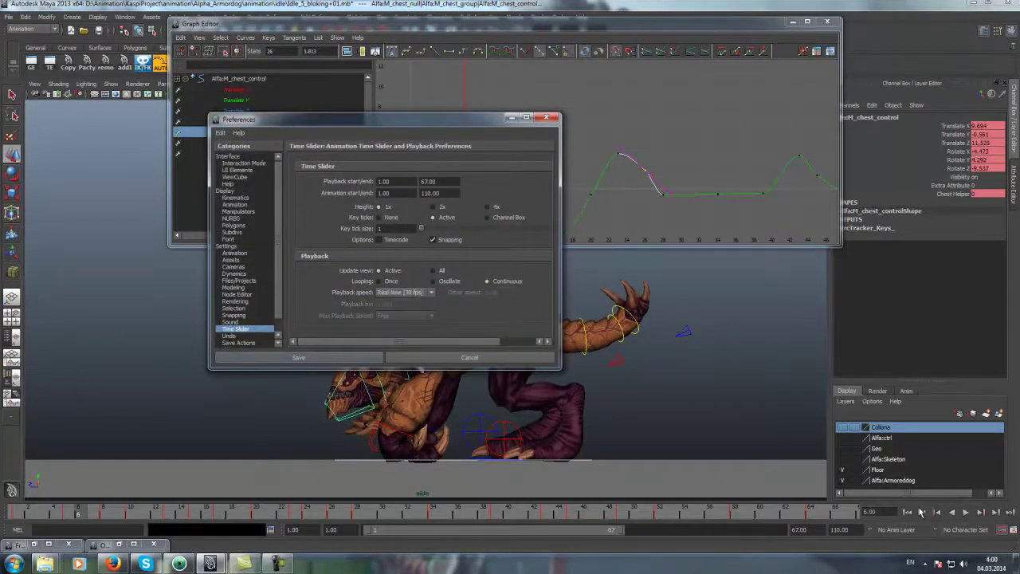
Play the animation at Real-time [30 fps], stopping around frame 22 and scrubbing to 28
{"action": "left_click", "coordinate": [965, 511]}
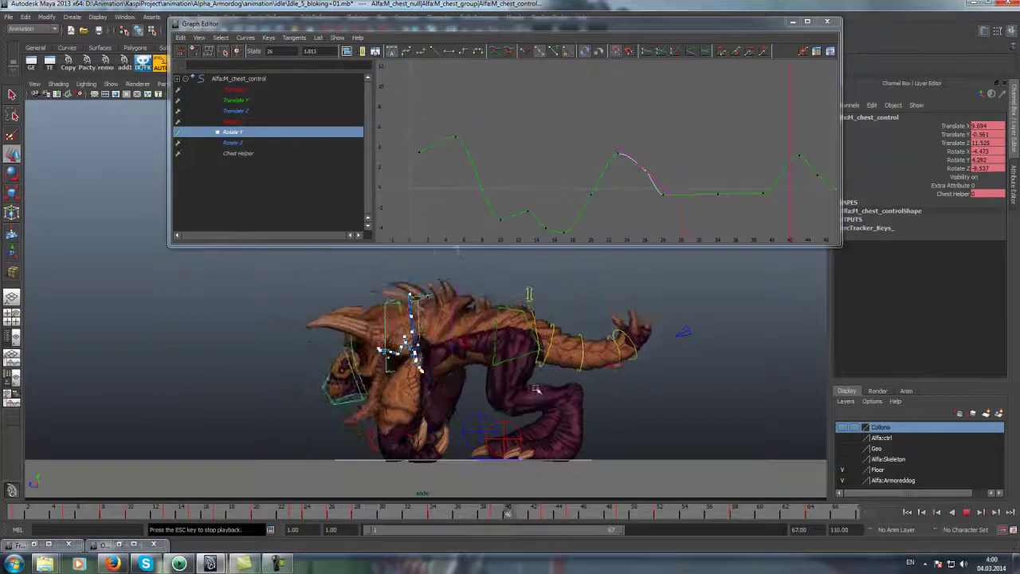
{"action": "scroll", "coordinate": [535, 389], "scroll_direction": "down", "scroll_amount": 1}
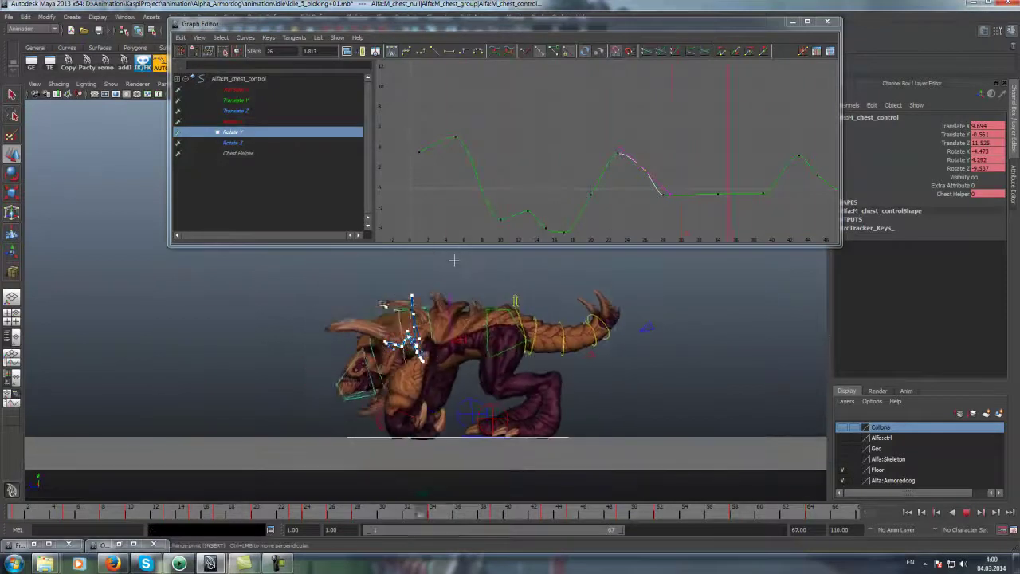
{"action": "key", "text": "Escape"}
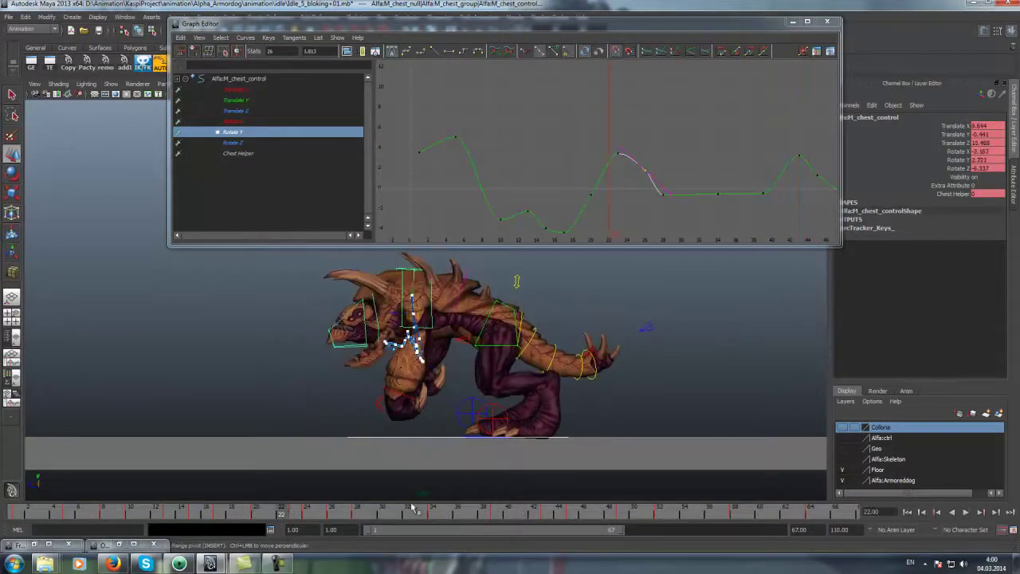
{"action": "mouse_move", "coordinate": [290, 507]}
{"action": "left_mouse_down"}
{"action": "mouse_move", "coordinate": [366, 518]}
{"action": "mouse_move", "coordinate": [292, 517]}
{"action": "mouse_move", "coordinate": [332, 514]}
{"action": "left_mouse_up"}
Show the chest control's Translate Z curve and raise its key near frame 26
{"action": "left_click", "coordinate": [955, 143]}
{"action": "scroll", "coordinate": [466, 250], "scroll_direction": "up", "scroll_amount": 2}
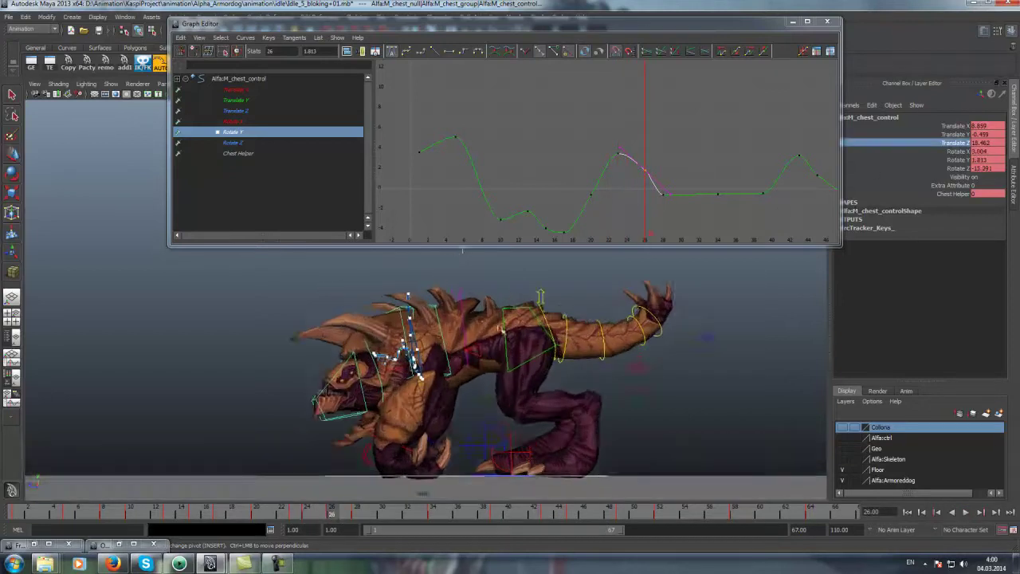
{"action": "scroll", "coordinate": [464, 251], "scroll_direction": "up", "scroll_amount": 2}
{"action": "left_click", "coordinate": [238, 111]}
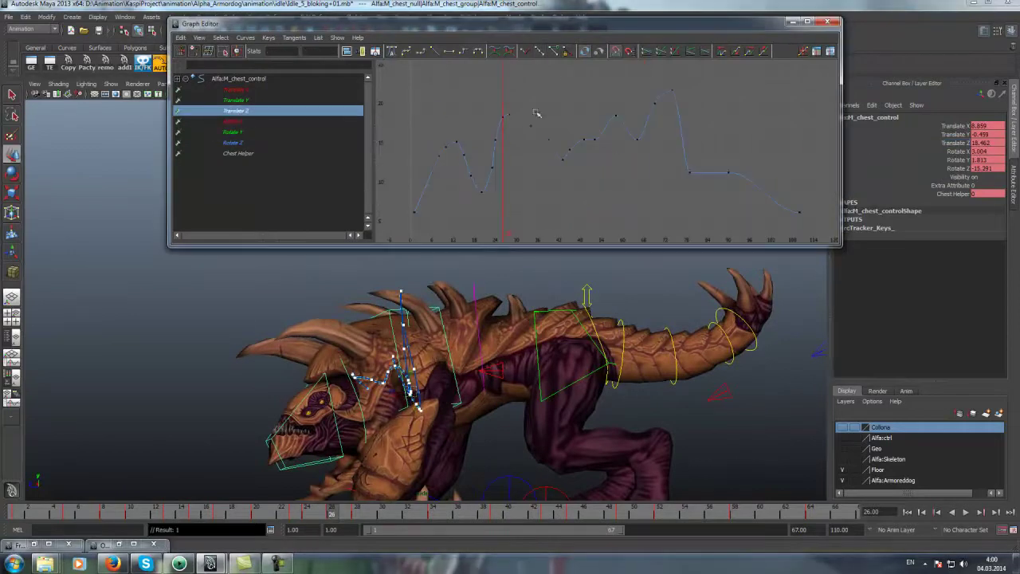
{"action": "left_click", "coordinate": [502, 114]}
{"action": "key", "text": "f"}
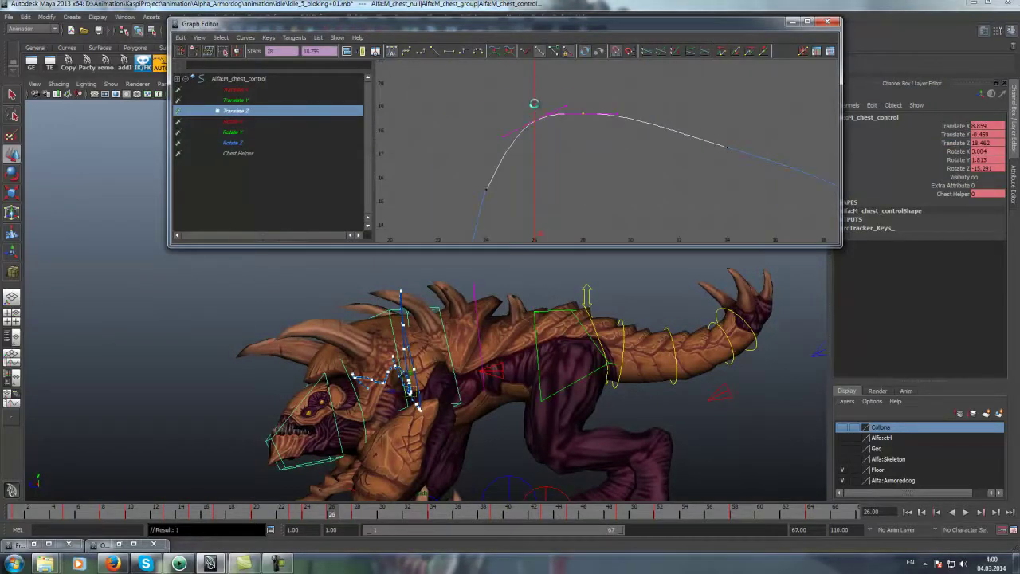
{"action": "middle_click_drag", "start_coordinate": [534, 103], "coordinate": [533, 86]}
Select the UpDown control and isolate its Translate Y curve in the Graph Editor
{"action": "left_click", "coordinate": [588, 292]}
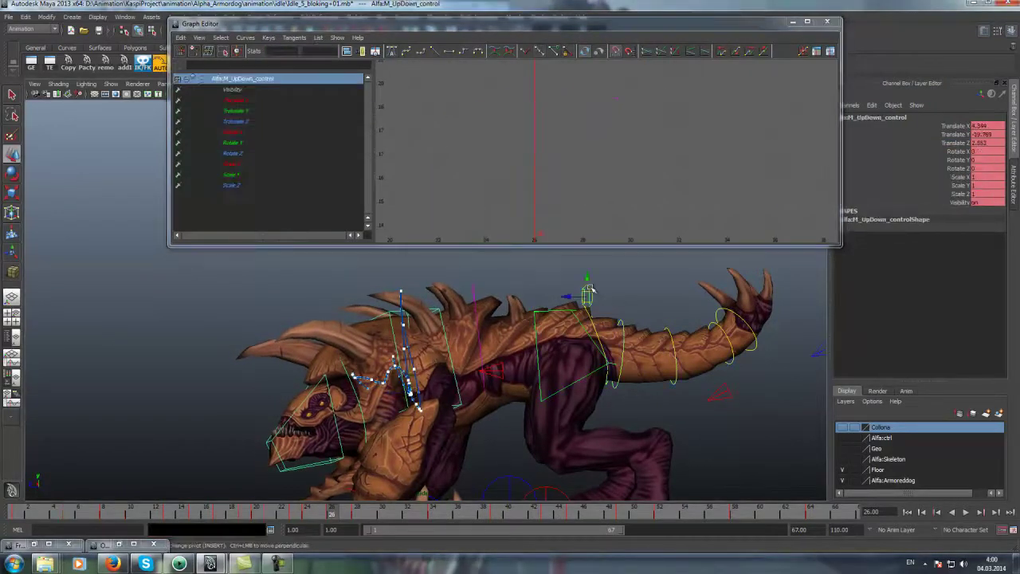
{"action": "left_click", "coordinate": [963, 134]}
{"action": "left_click", "coordinate": [229, 112]}
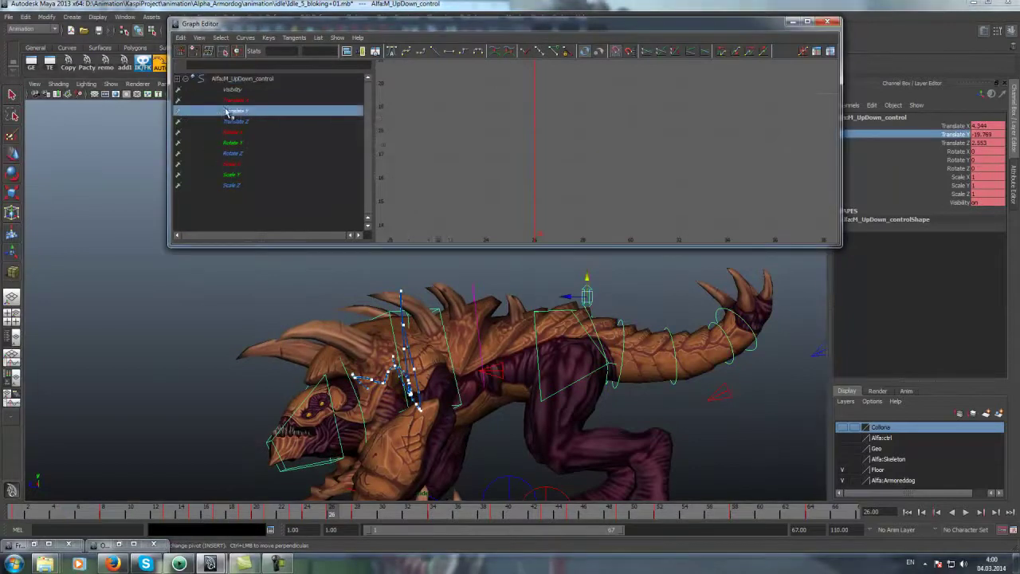
{"action": "mouse_move", "coordinate": [495, 200]}
{"action": "right_mouse_down", "text": "alt"}
{"action": "mouse_move", "coordinate": [542, 130]}
{"action": "mouse_move", "coordinate": [536, 164]}
{"action": "mouse_move", "coordinate": [207, 545]}
{"action": "right_mouse_up", "text": "alt"}
Compare poses around frame 24 and raise the Translate Y key there to -17.773
{"action": "left_click", "coordinate": [311, 514]}
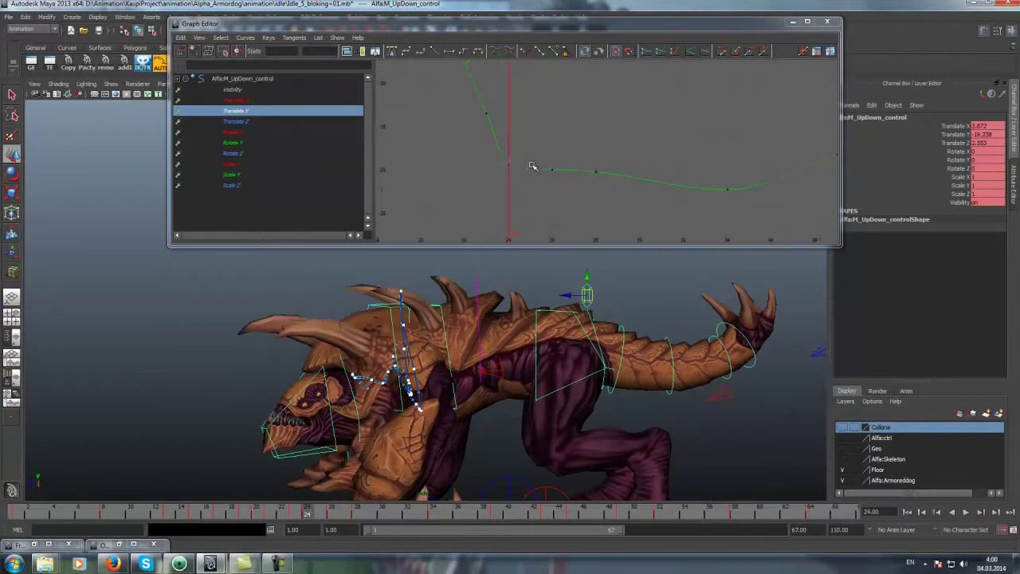
{"action": "left_click", "coordinate": [293, 515]}
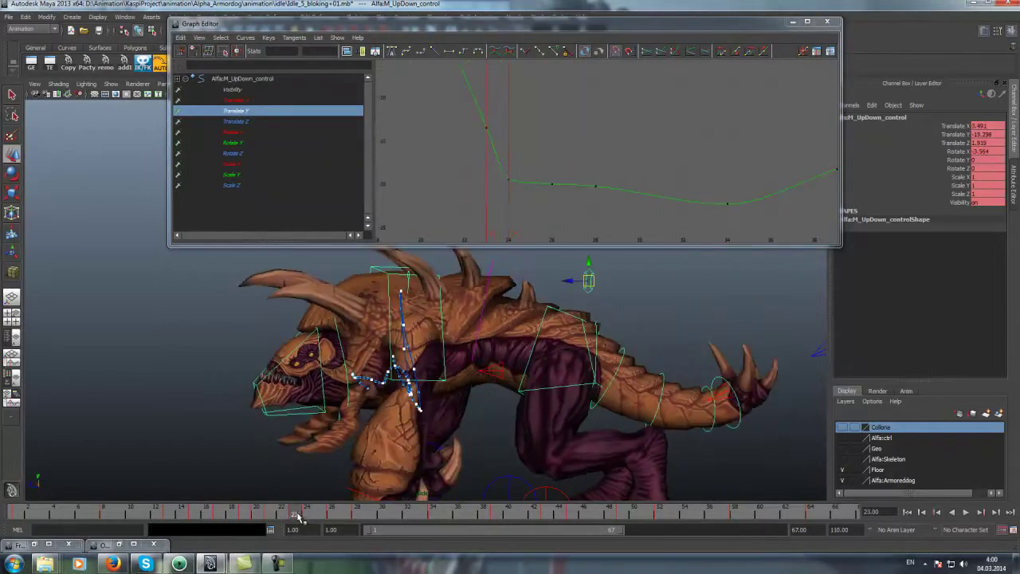
{"action": "left_click_drag", "start_coordinate": [296, 517], "coordinate": [307, 515]}
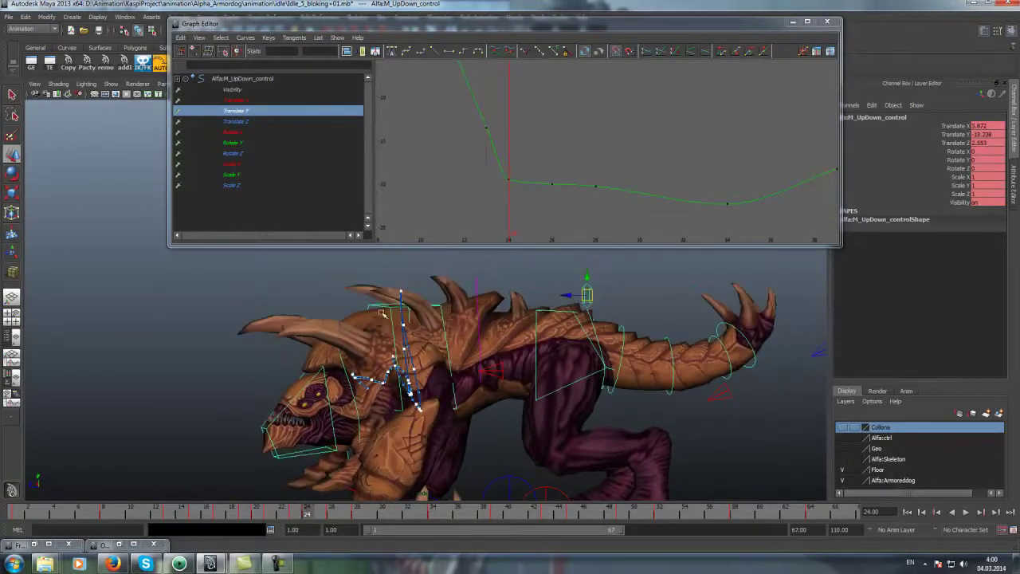
{"action": "left_click", "coordinate": [508, 179]}
{"action": "left_click", "coordinate": [334, 514]}
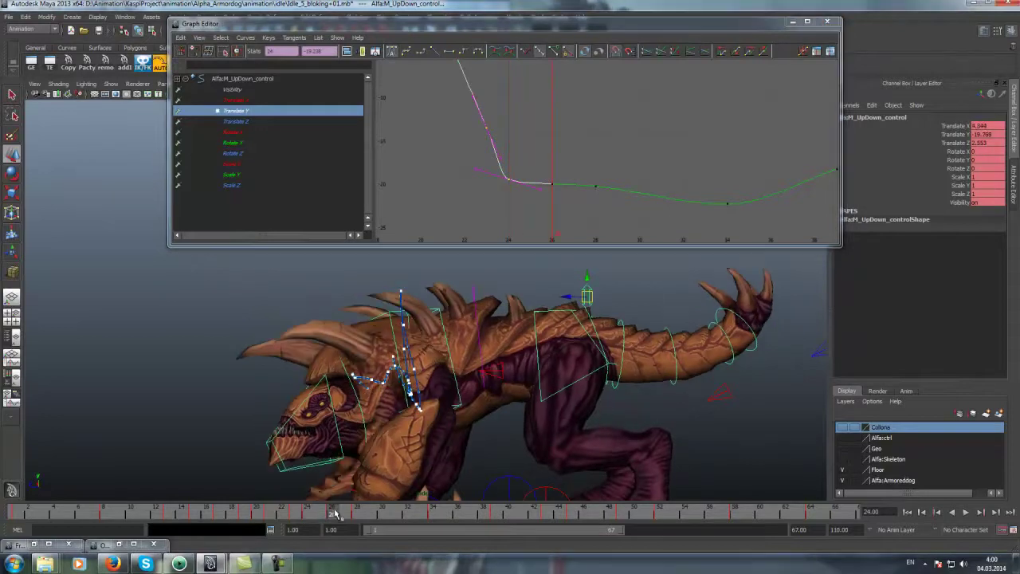
{"action": "mouse_move", "coordinate": [316, 519]}
{"action": "left_mouse_down"}
{"action": "mouse_move", "coordinate": [302, 516]}
{"action": "mouse_move", "coordinate": [324, 517]}
{"action": "left_mouse_up"}
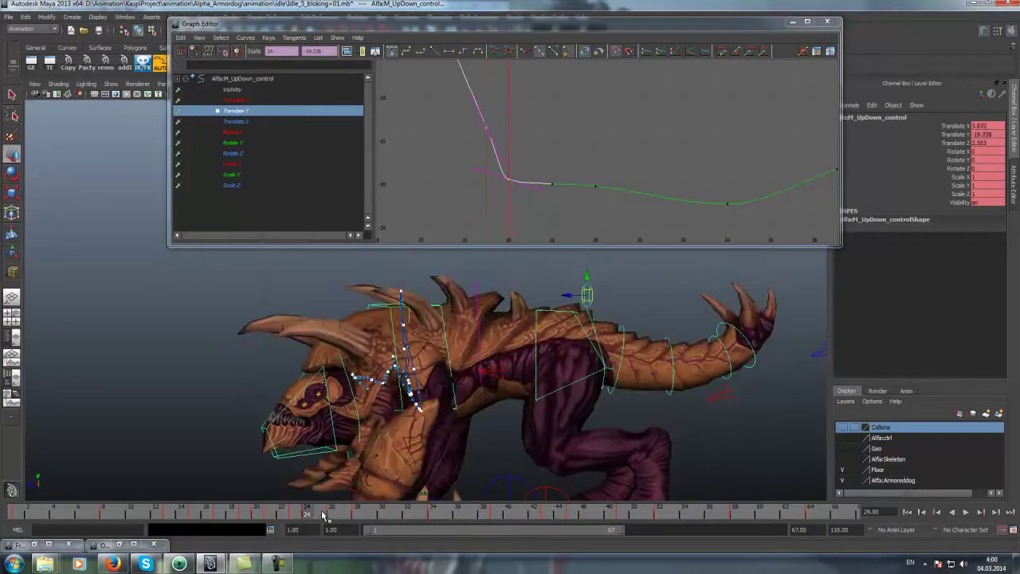
{"action": "left_click", "coordinate": [435, 163]}
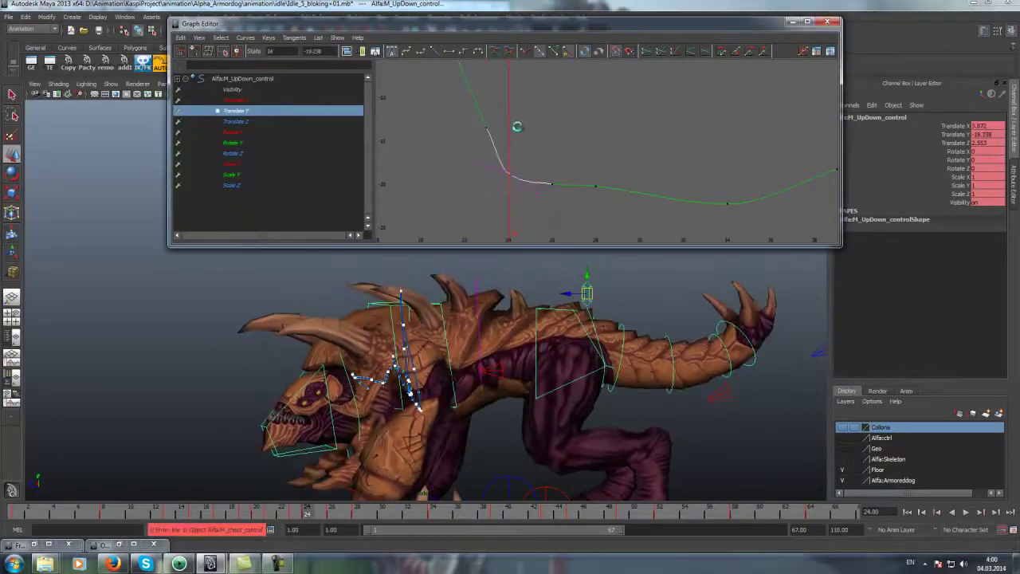
{"action": "middle_click_drag", "start_coordinate": [521, 147], "coordinate": [520, 134]}
Lower the Translate Y key at frame 28 to -21.098
{"action": "left_click_drag", "start_coordinate": [309, 523], "coordinate": [357, 517]}
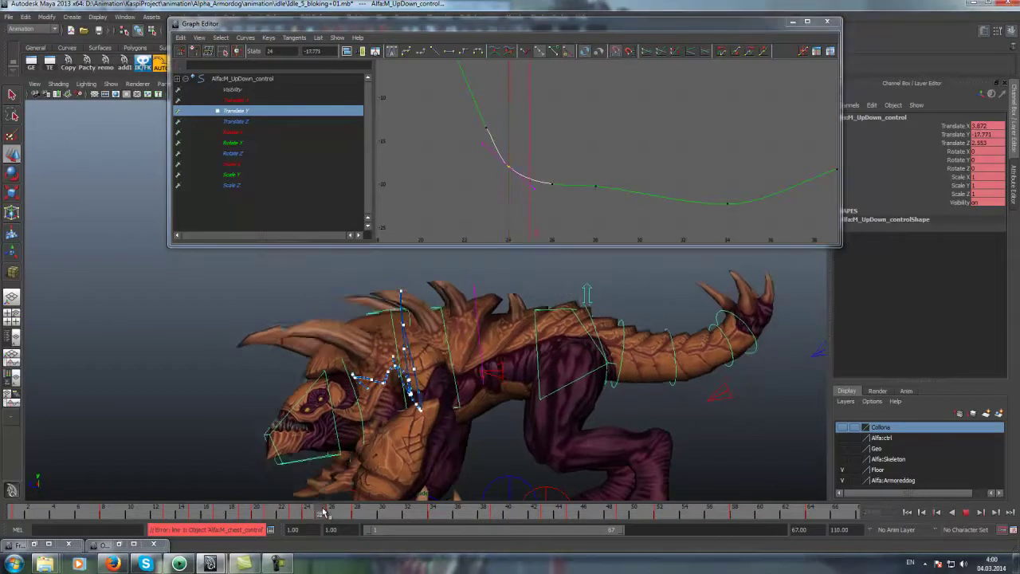
{"action": "left_click", "coordinate": [596, 186]}
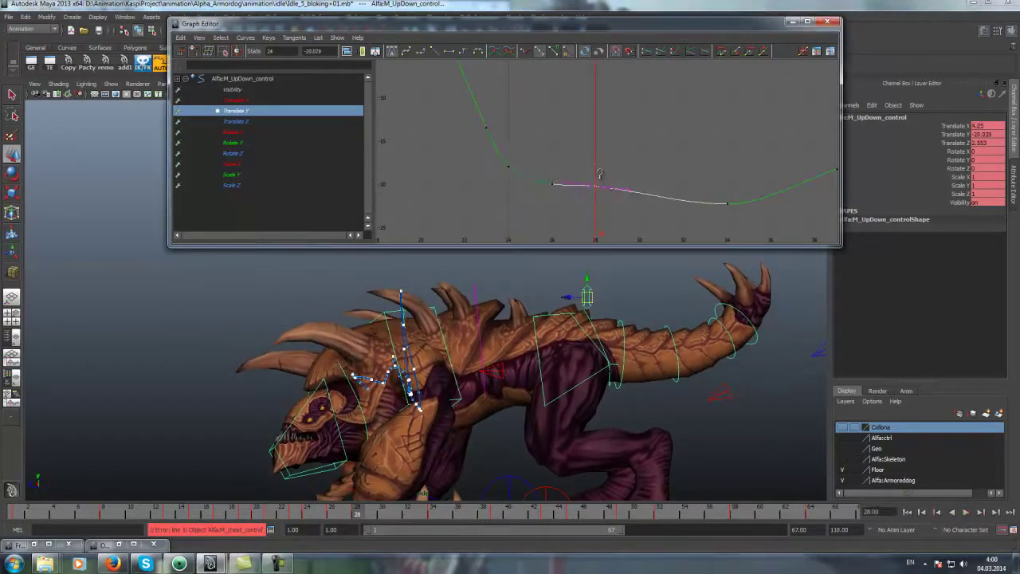
{"action": "middle_click_drag", "start_coordinate": [596, 187], "coordinate": [598, 191]}
{"action": "left_click", "coordinate": [611, 135]}
{"action": "scroll", "coordinate": [612, 134], "scroll_direction": "up", "scroll_amount": 3}
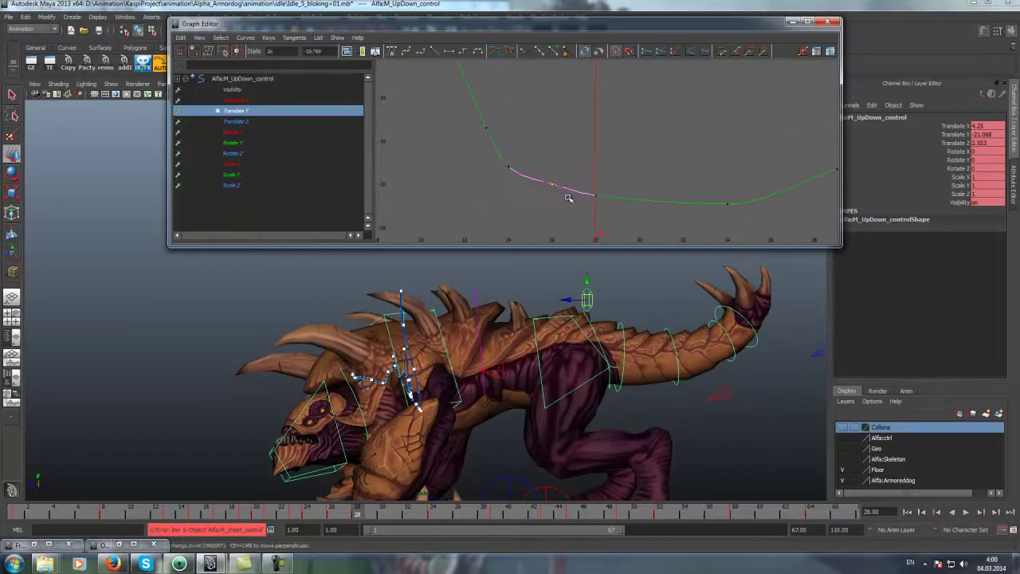
{"action": "left_click", "coordinate": [562, 104]}
Fit the curve view, then set the playback end to frame 34 and replay the range
{"action": "key", "text": "a"}
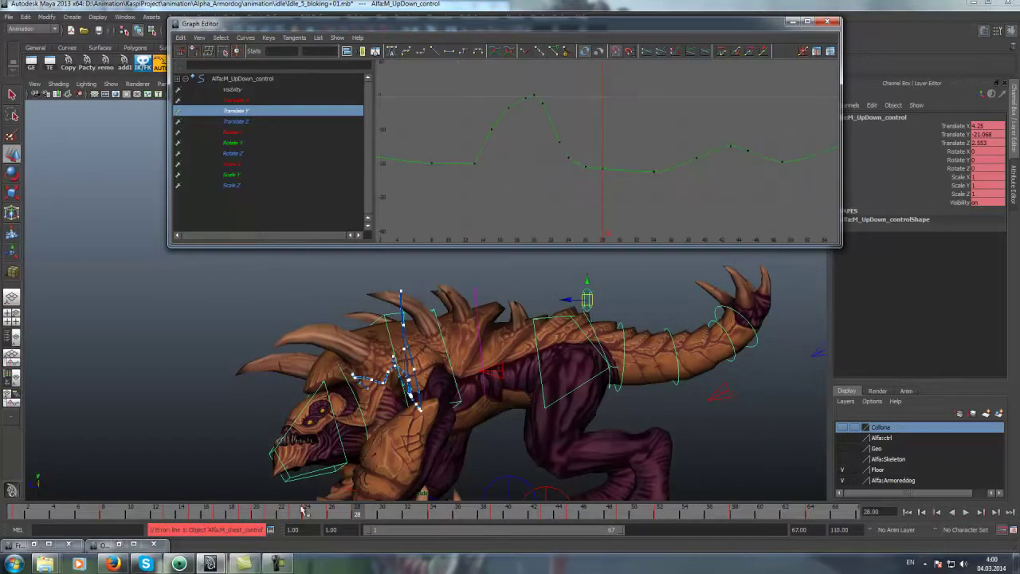
{"action": "key", "text": "alt+v"}
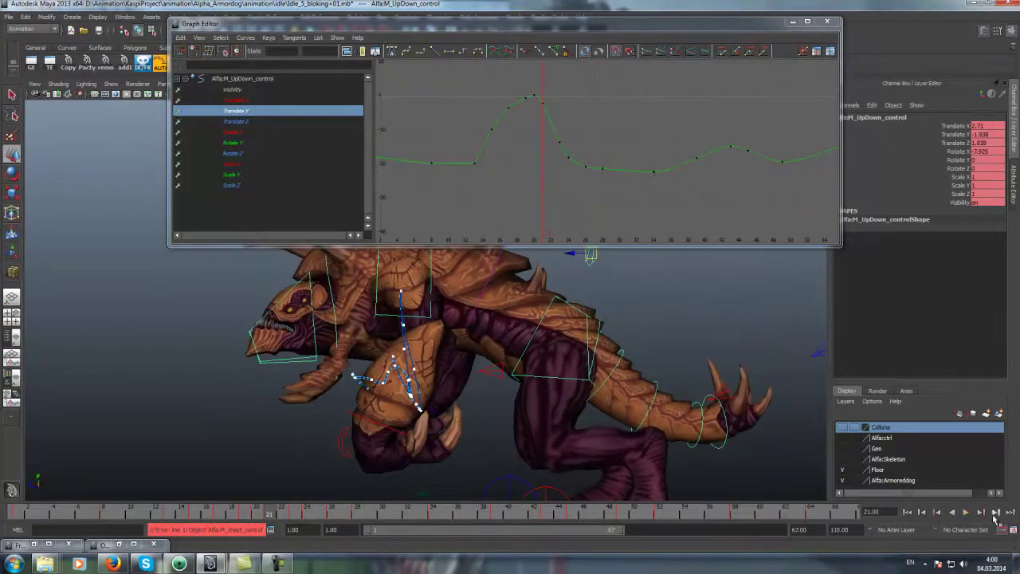
{"action": "left_click", "coordinate": [965, 513]}
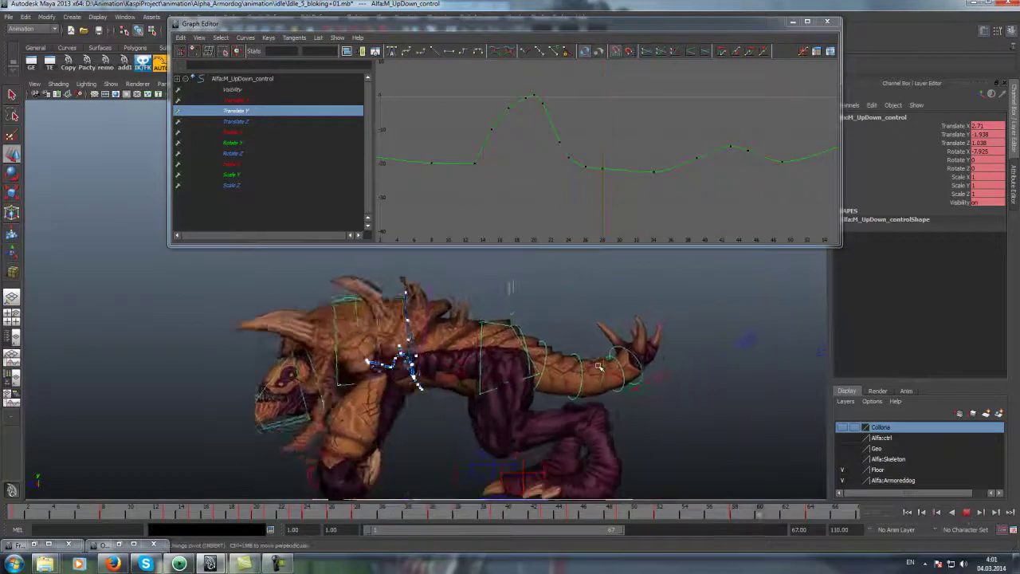
{"action": "key", "text": "Escape"}
{"action": "left_click", "coordinate": [449, 516]}
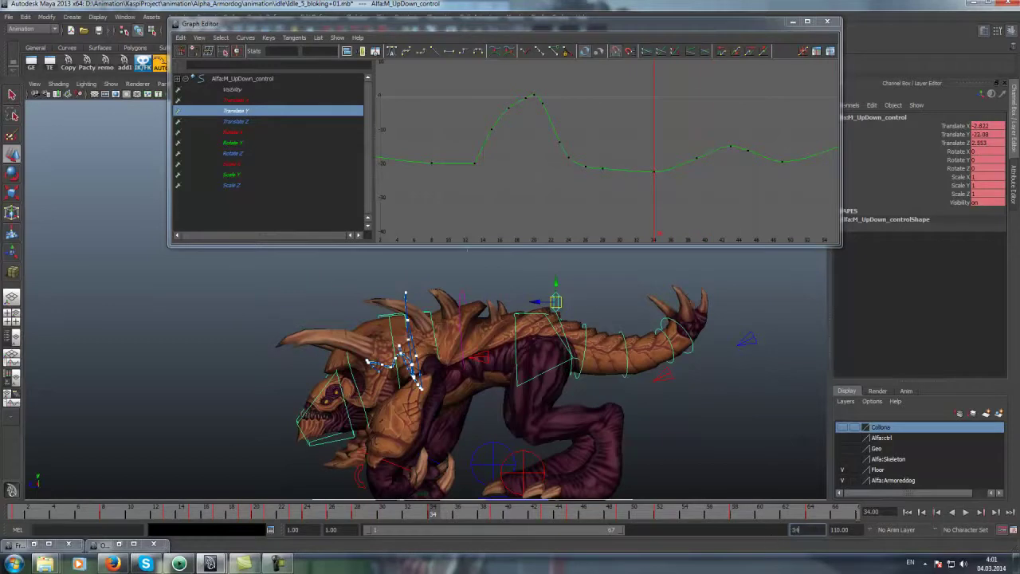
{"action": "key", "text": "Return"}
{"action": "left_click", "coordinate": [965, 513]}
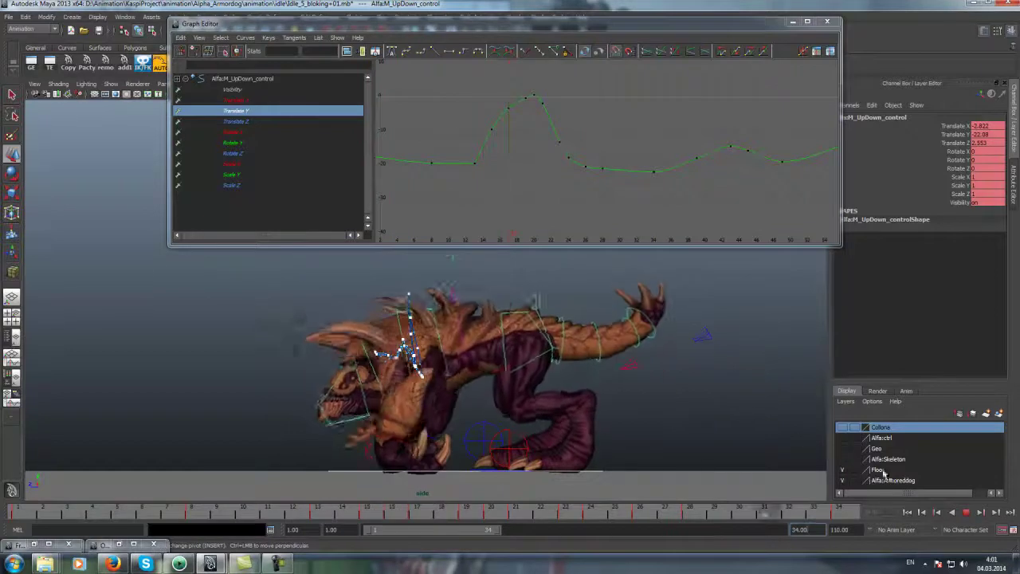
{"action": "left_click", "coordinate": [965, 513]}
Review the idle motion between frames 12 and 20, stopping on frame 15
{"action": "left_click_drag", "start_coordinate": [216, 512], "coordinate": [466, 508]}
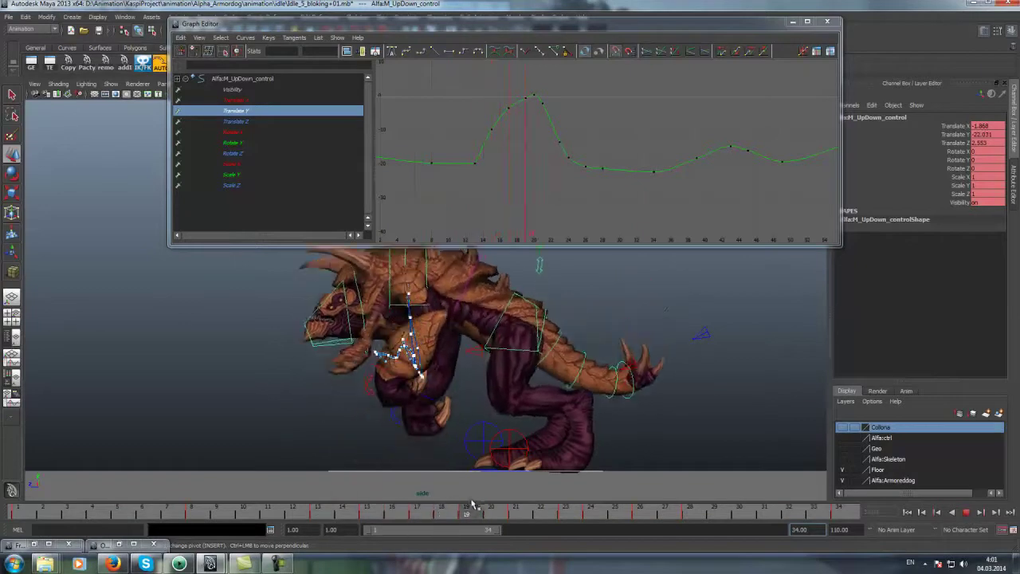
{"action": "left_click_drag", "start_coordinate": [479, 511], "coordinate": [489, 515]}
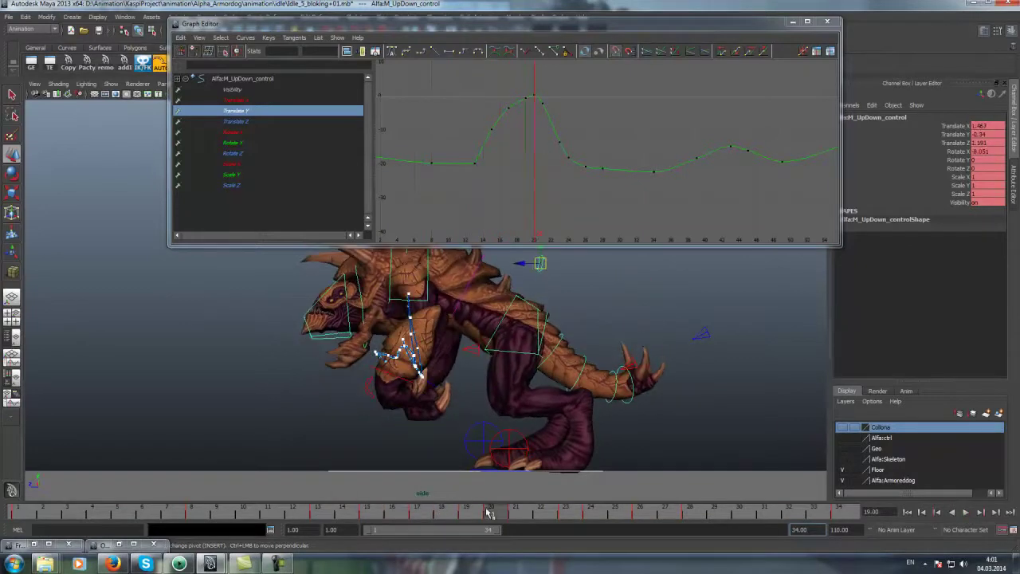
{"action": "scroll", "coordinate": [559, 73], "scroll_direction": "up", "scroll_amount": 2}
{"action": "left_click", "coordinate": [360, 511]}
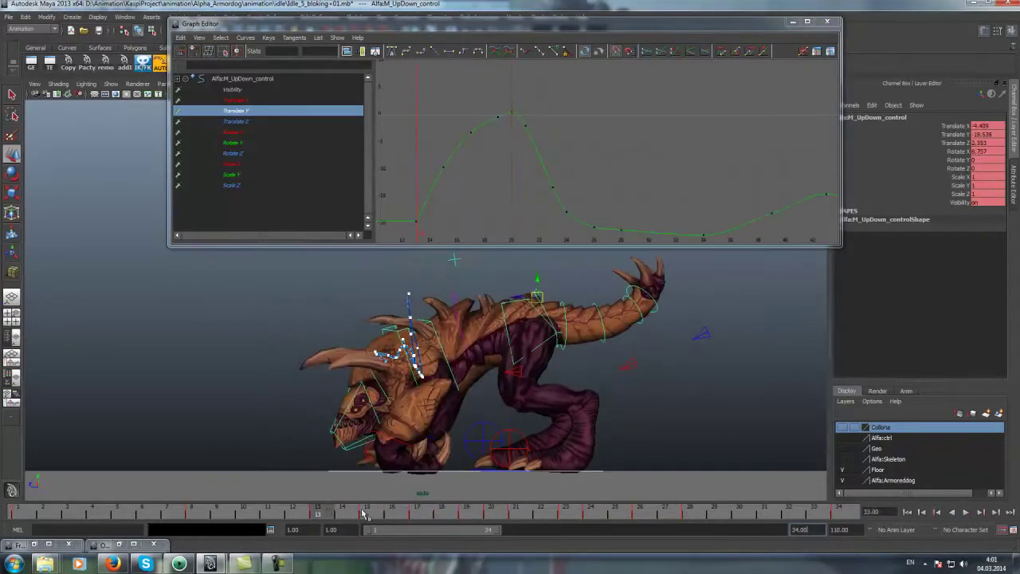
{"action": "key", "text": "alt+v"}
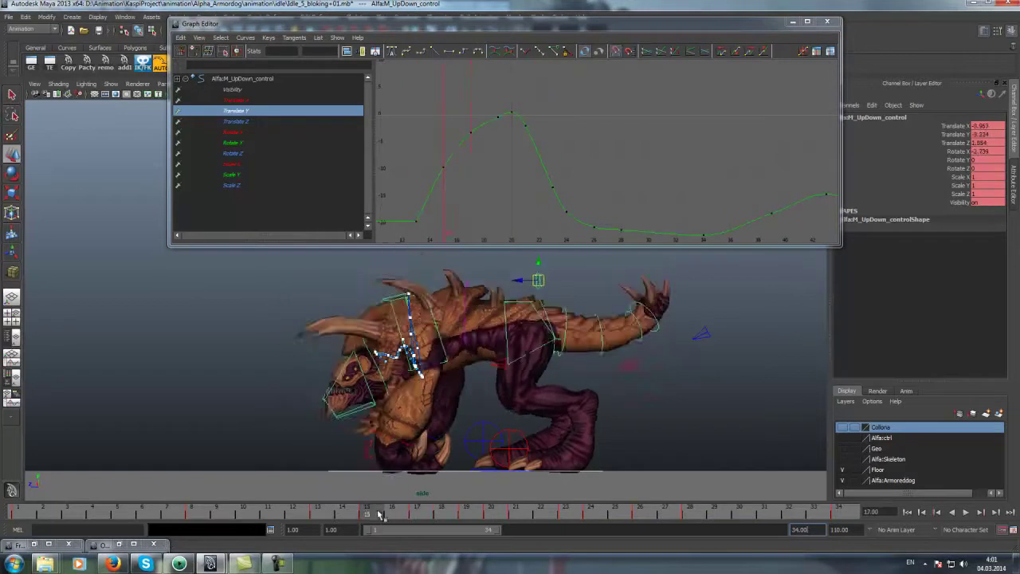
{"action": "left_click", "coordinate": [382, 514]}
Raise the Translate Y key at frame 19 to about 0.849, checking frames 13–17
{"action": "left_click", "coordinate": [416, 512]}
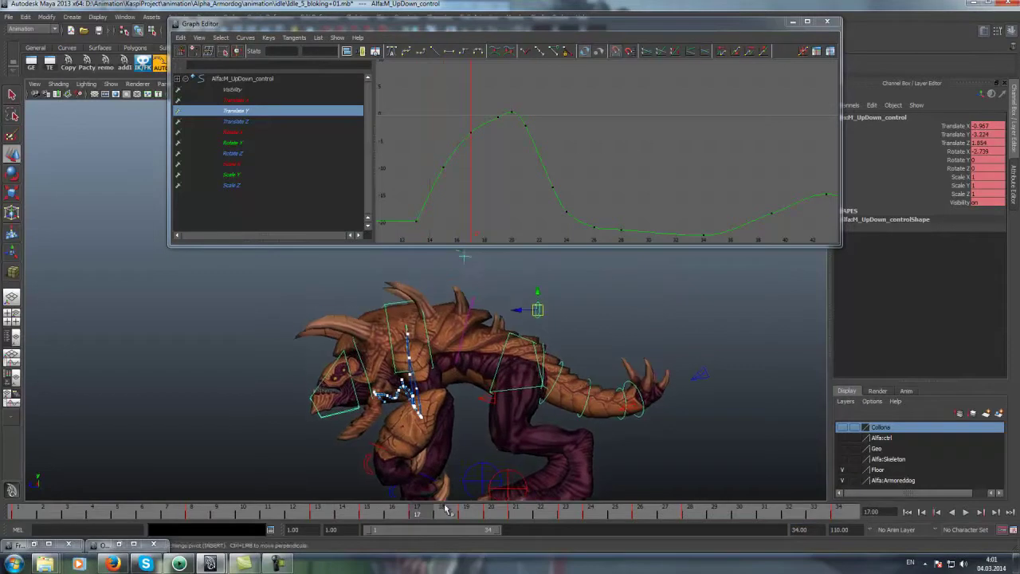
{"action": "left_click", "coordinate": [469, 514]}
{"action": "left_click", "coordinate": [417, 512]}
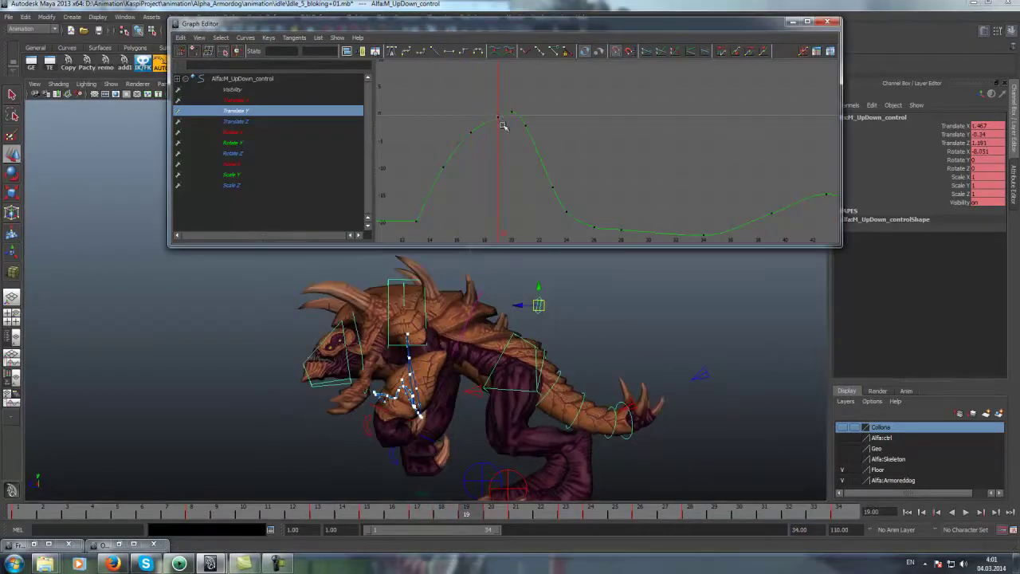
{"action": "middle_click_drag", "start_coordinate": [500, 127], "coordinate": [498, 116]}
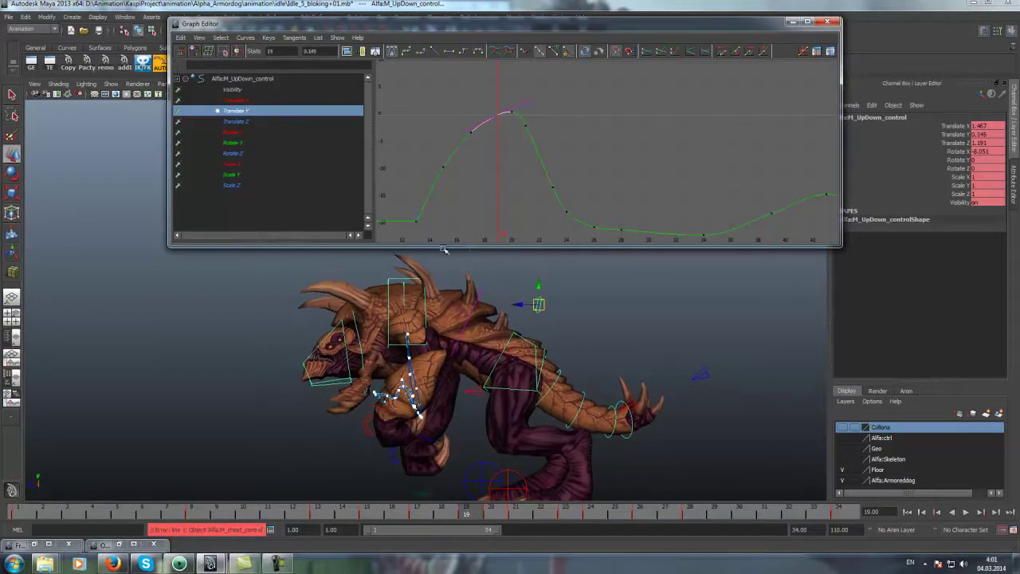
{"action": "left_click", "coordinate": [314, 517]}
{"action": "left_click", "coordinate": [368, 511]}
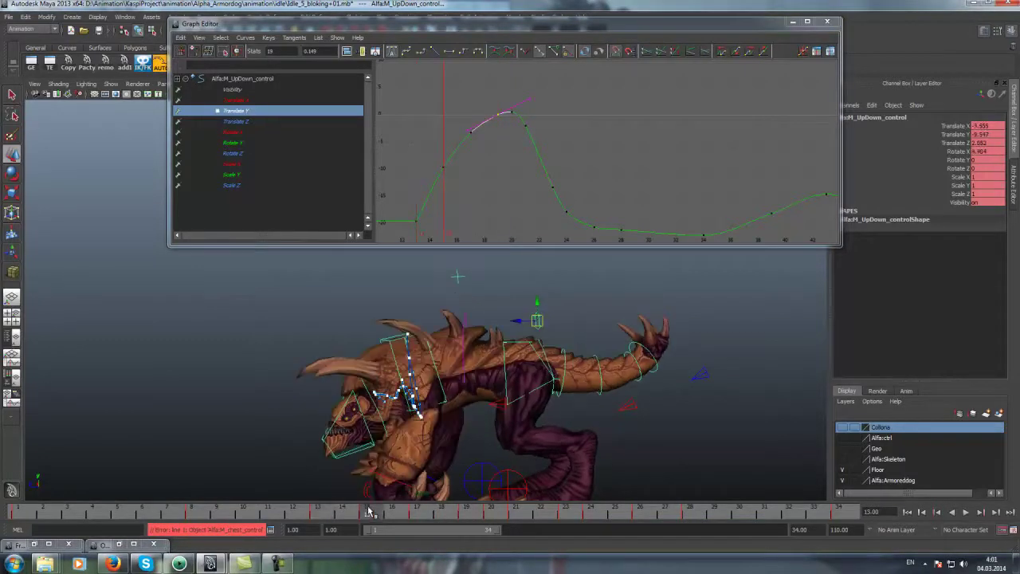
{"action": "left_click", "coordinate": [319, 511]}
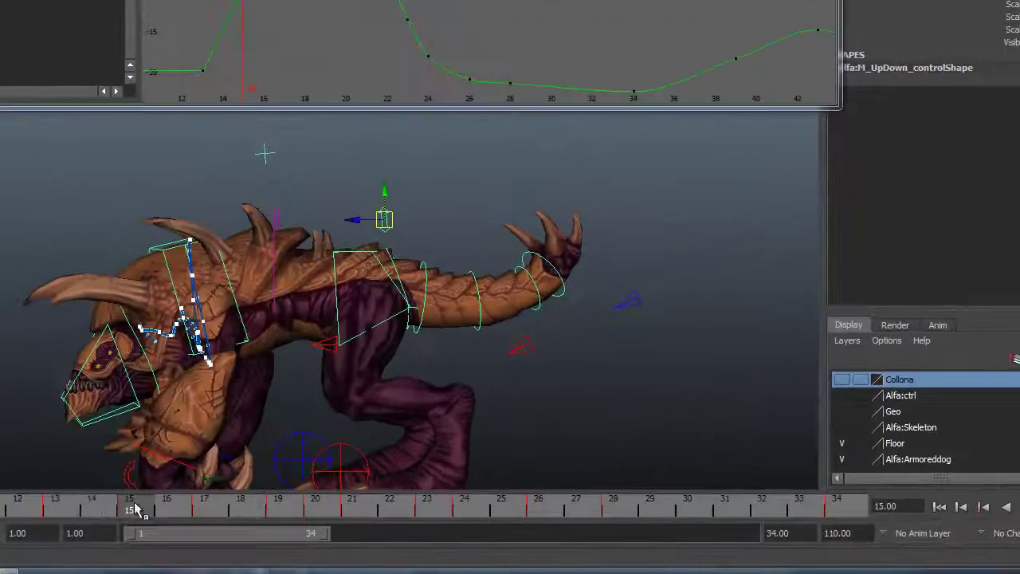
Compare poses around frames 15–21 and nudge the Translate Y key near frame 21 slightly down
{"action": "mouse_move", "coordinate": [79, 510]}
{"action": "left_mouse_down"}
{"action": "mouse_move", "coordinate": [57, 512]}
{"action": "mouse_move", "coordinate": [131, 512]}
{"action": "mouse_move", "coordinate": [53, 515]}
{"action": "mouse_move", "coordinate": [472, 512]}
{"action": "left_mouse_up"}
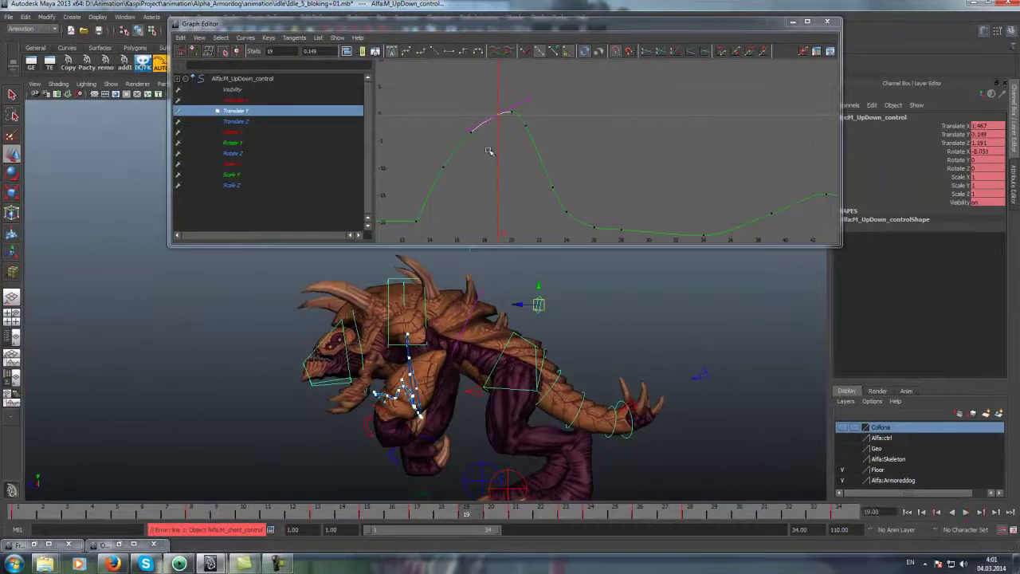
{"action": "left_click", "coordinate": [496, 109]}
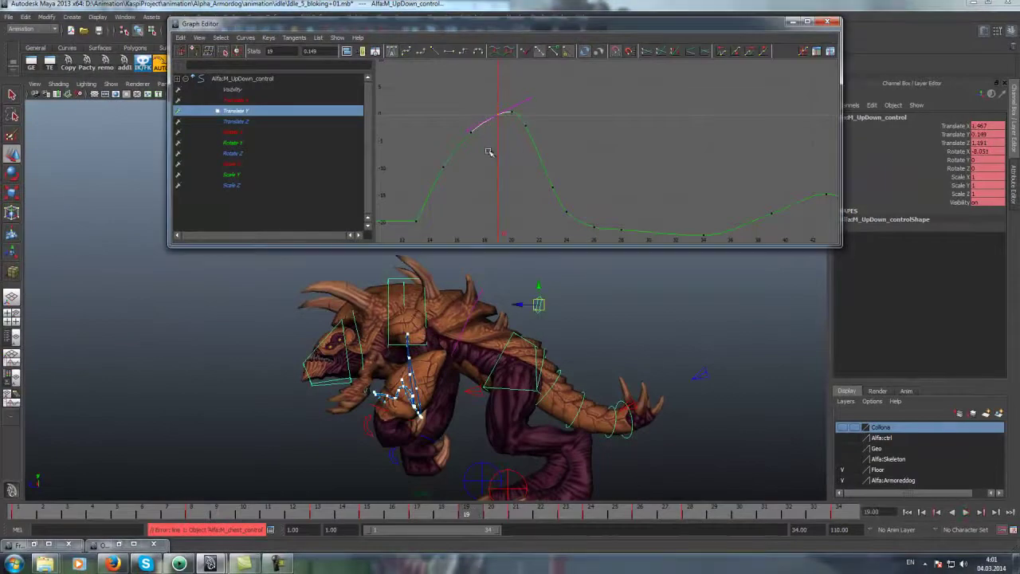
{"action": "left_click_drag", "start_coordinate": [466, 508], "coordinate": [513, 517]}
{"action": "left_click", "coordinate": [550, 125]}
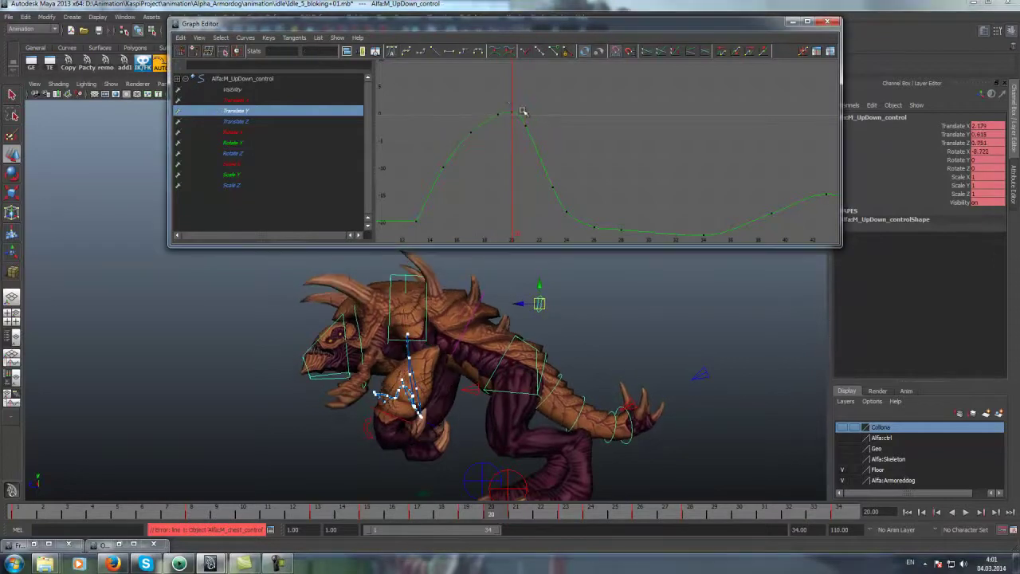
{"action": "left_click", "coordinate": [527, 121]}
{"action": "middle_click_drag", "start_coordinate": [527, 121], "coordinate": [558, 119]}
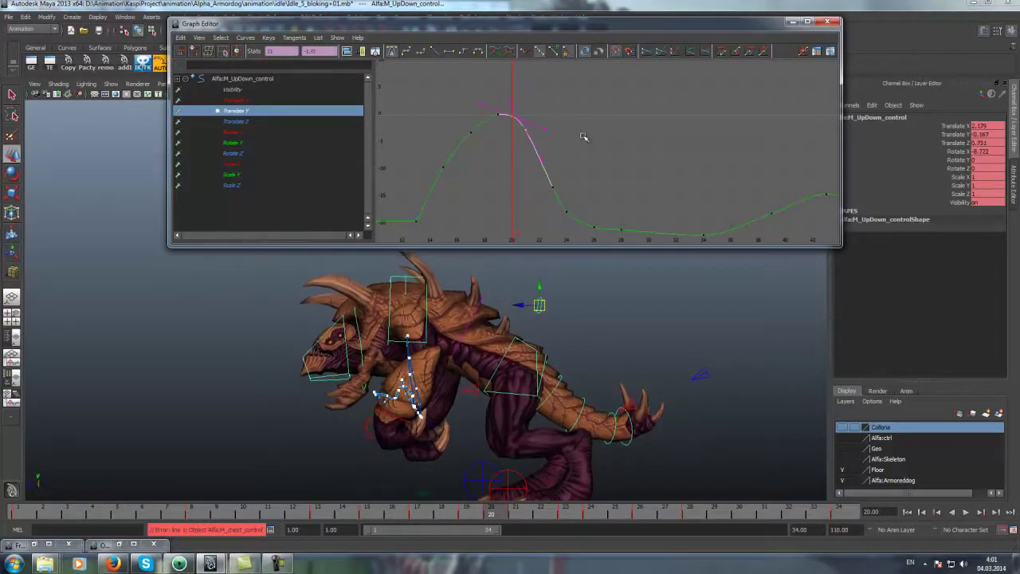
{"action": "left_click", "coordinate": [584, 138]}
Zoom the graph around the curve's peak and inspect the key at frame 17
{"action": "key", "text": "alt+period"}
{"action": "scroll", "coordinate": [526, 132], "scroll_direction": "up", "scroll_amount": 2}
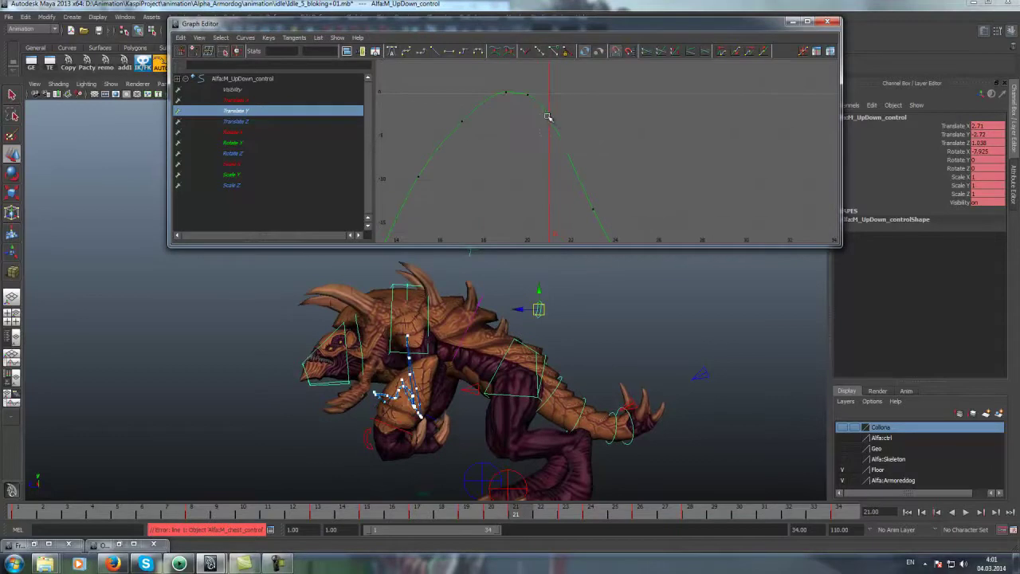
{"action": "scroll", "coordinate": [483, 160], "scroll_direction": "down", "scroll_amount": 2}
{"action": "left_click", "coordinate": [503, 134]}
{"action": "left_click", "coordinate": [548, 111]}
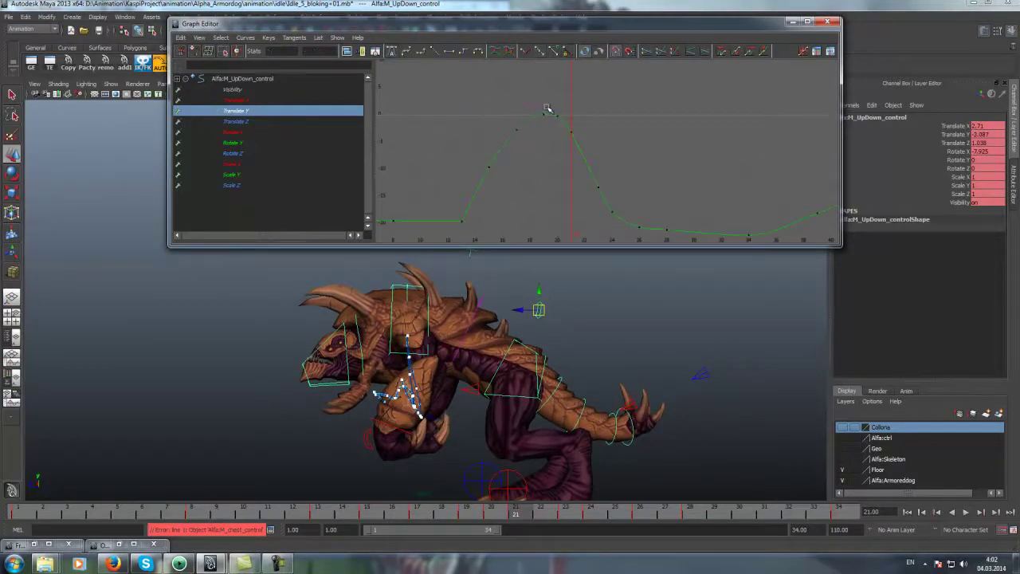
{"action": "left_click", "coordinate": [567, 105]}
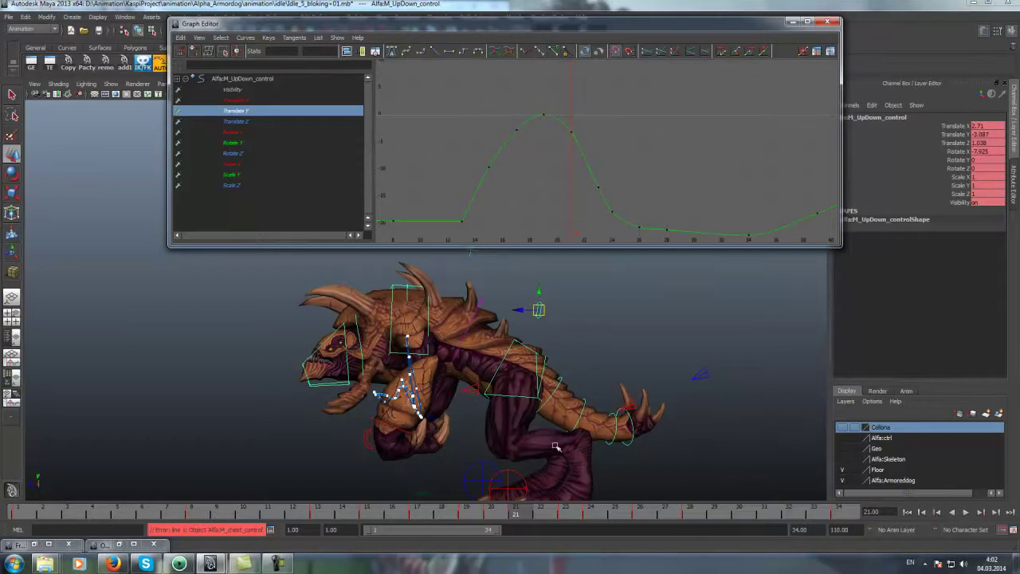
Move the Translate Y low key from frame 24 to frame 25 and lower it slightly
{"action": "left_click_drag", "start_coordinate": [539, 518], "coordinate": [565, 518]}
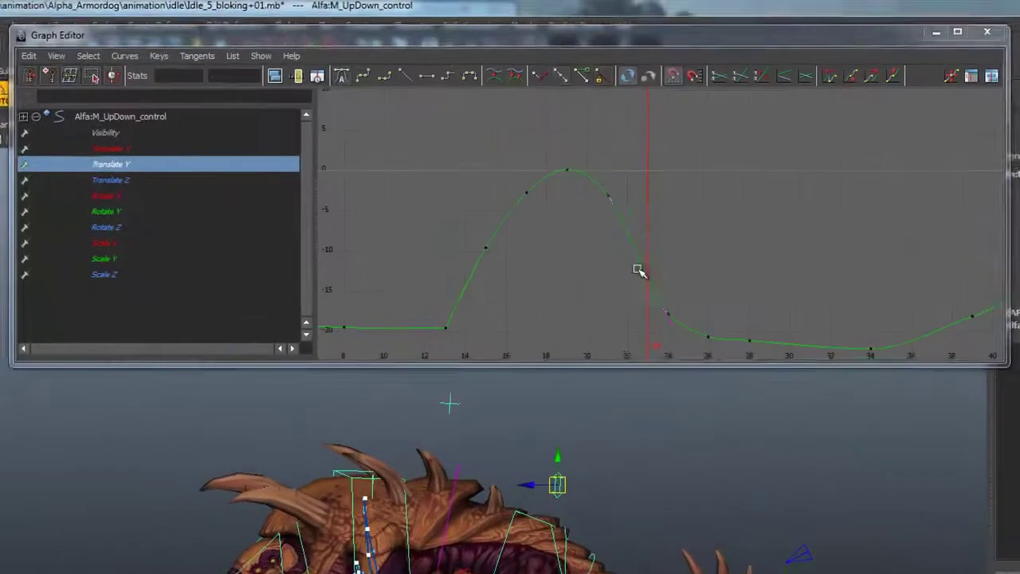
{"action": "left_click_drag", "start_coordinate": [590, 173], "coordinate": [617, 194]}
{"action": "left_click_drag", "start_coordinate": [677, 290], "coordinate": [678, 290]}
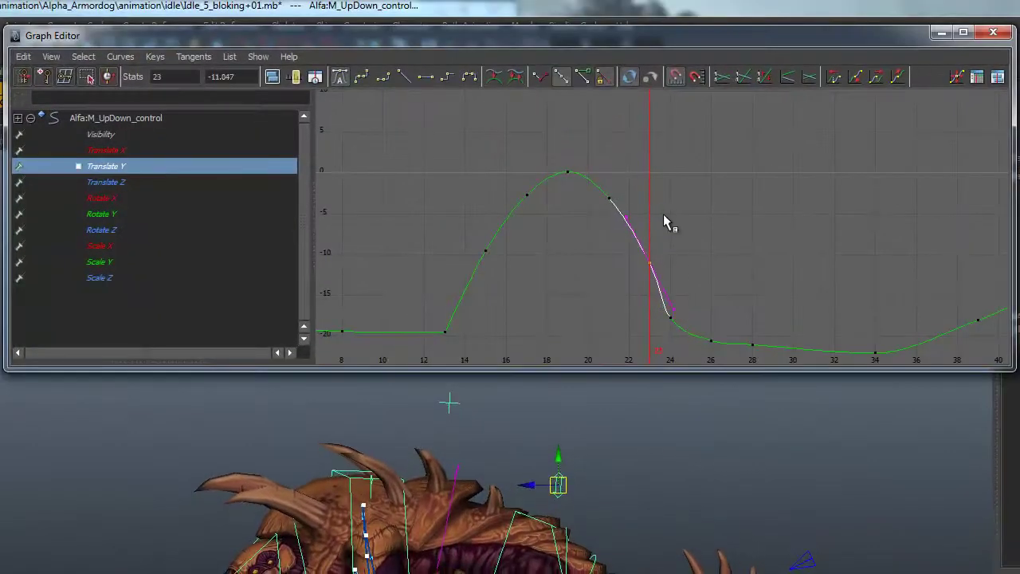
{"action": "key", "text": "alt+period"}
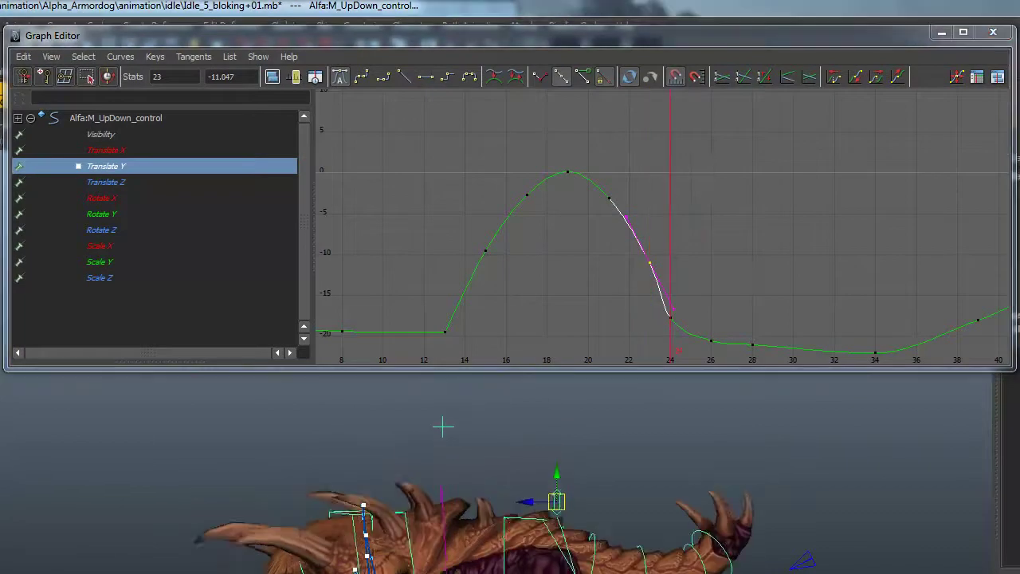
{"action": "key", "text": "alt+period"}
{"action": "left_click", "coordinate": [670, 317]}
{"action": "middle_click_drag", "start_coordinate": [670, 317], "coordinate": [690, 317]}
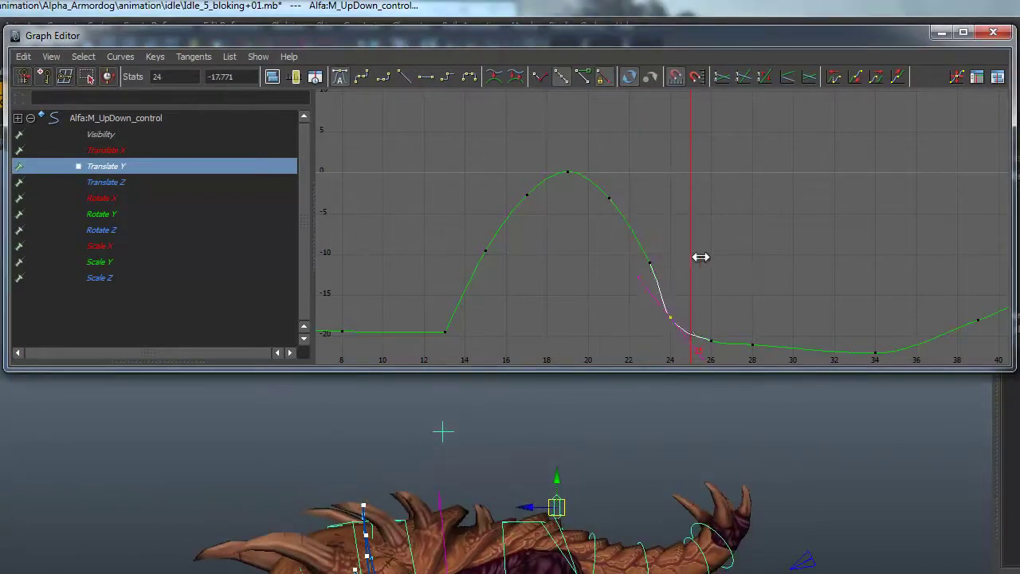
{"action": "middle_click_drag", "start_coordinate": [704, 240], "coordinate": [700, 245]}
{"action": "left_click", "coordinate": [728, 239]}
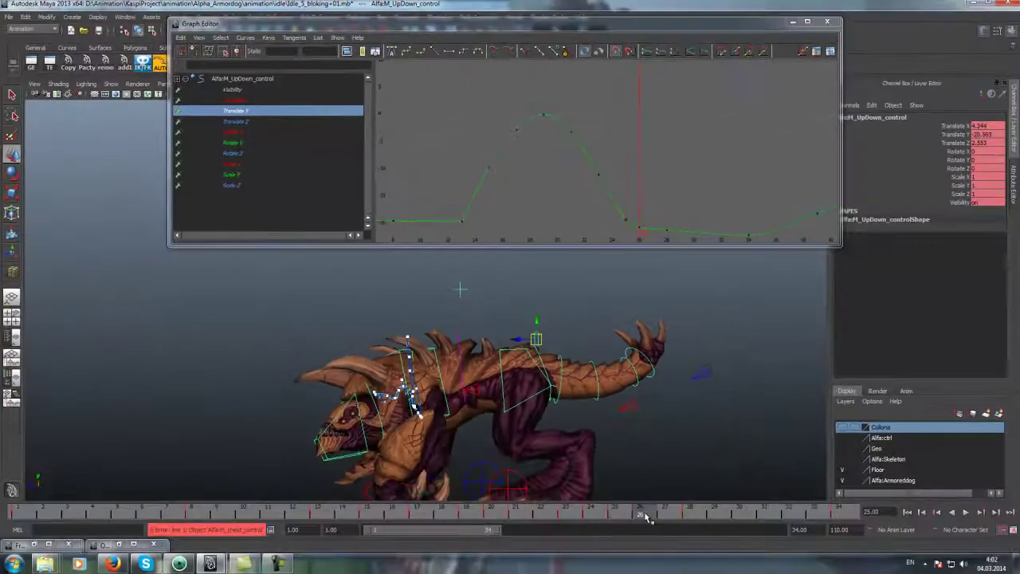
Check the pose near frame 28, then play the animation back and return to frame 14
{"action": "left_click_drag", "start_coordinate": [633, 514], "coordinate": [690, 520]}
{"action": "middle_click_drag", "start_coordinate": [655, 191], "coordinate": [622, 174], "text": "alt"}
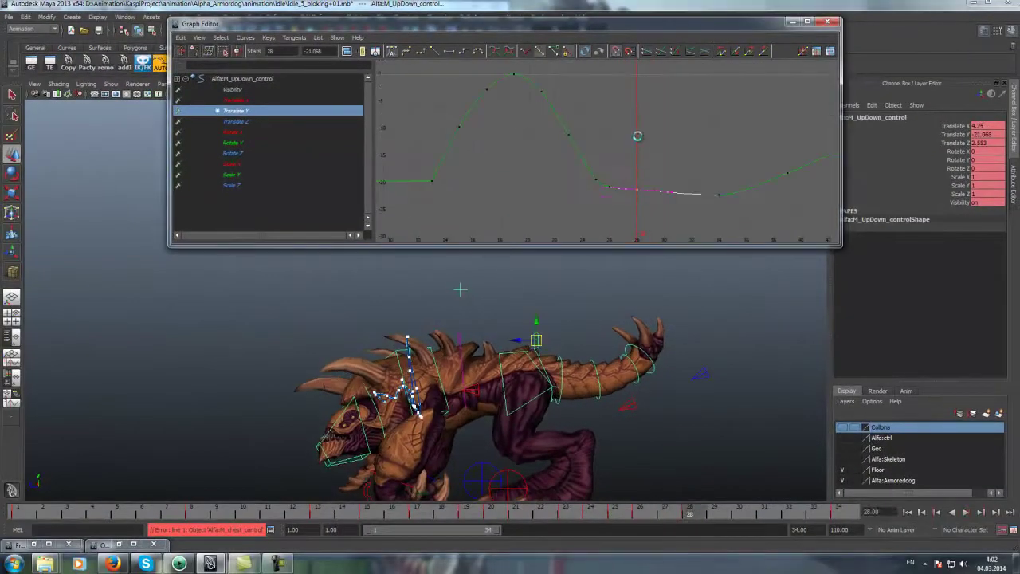
{"action": "left_click", "coordinate": [607, 187]}
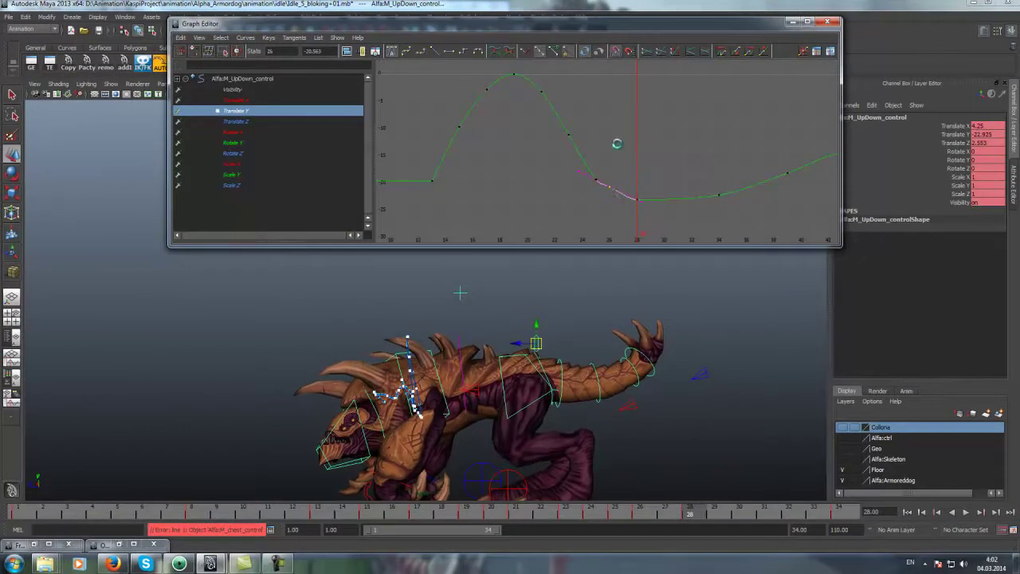
{"action": "left_click", "coordinate": [621, 151]}
{"action": "left_click", "coordinate": [963, 512]}
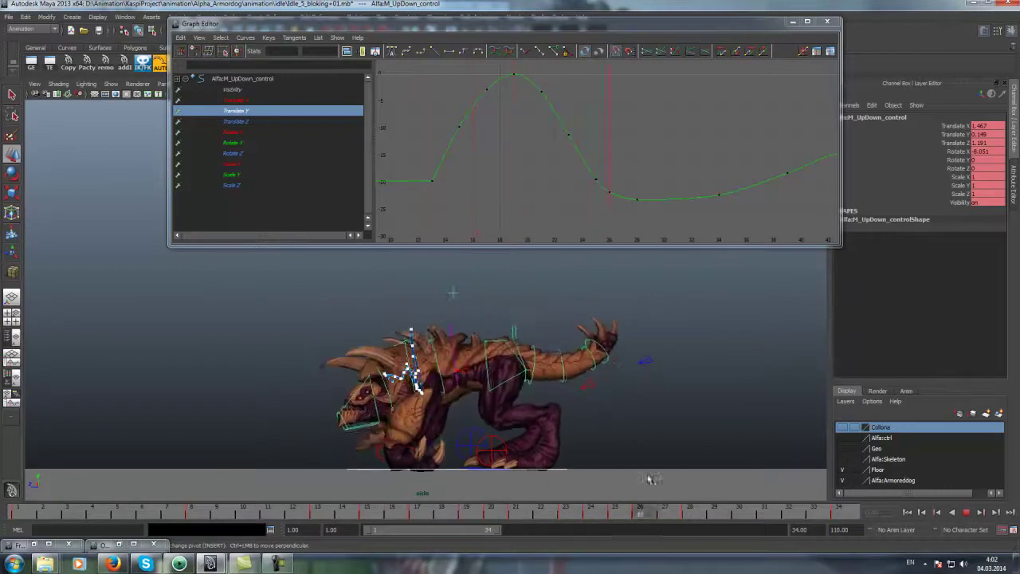
{"action": "mouse_move", "coordinate": [558, 486]}
{"action": "left_mouse_down"}
{"action": "mouse_move", "coordinate": [344, 494]}
{"action": "mouse_move", "coordinate": [307, 513]}
{"action": "left_mouse_up"}
Close the Graph Editor, select the chest control and review its motion between frames 12 and 17
{"action": "left_click", "coordinate": [793, 21]}
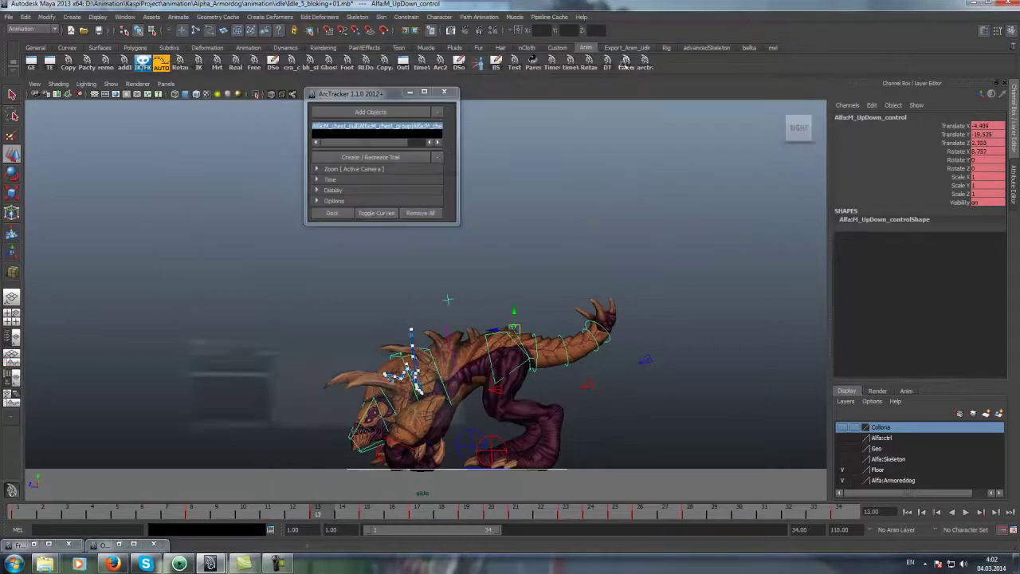
{"action": "scroll", "coordinate": [558, 348], "scroll_direction": "up", "scroll_amount": 3}
{"action": "left_click", "coordinate": [539, 179]}
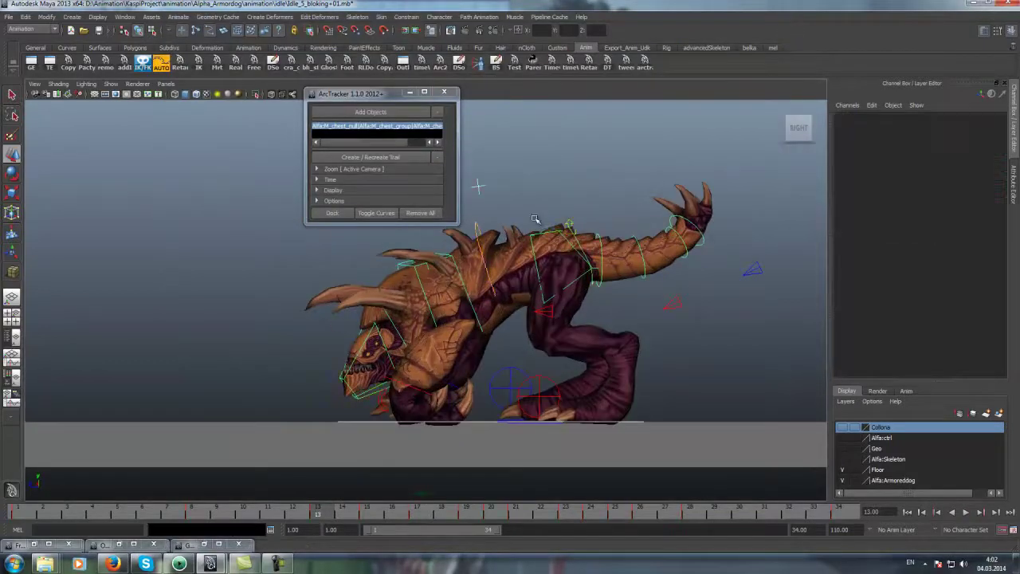
{"action": "scroll", "coordinate": [545, 269], "scroll_direction": "up", "scroll_amount": 2}
{"action": "left_click", "coordinate": [549, 275]}
{"action": "left_click", "coordinate": [427, 311]}
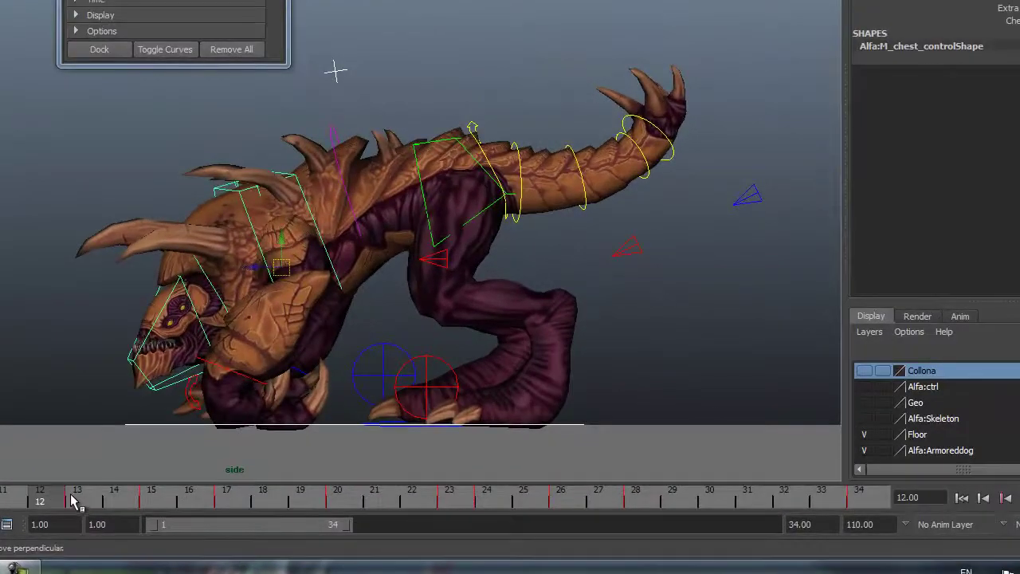
{"action": "left_click_drag", "start_coordinate": [315, 514], "coordinate": [347, 511]}
{"action": "mouse_move", "coordinate": [123, 496]}
{"action": "left_mouse_down"}
{"action": "mouse_move", "coordinate": [41, 496]}
{"action": "mouse_move", "coordinate": [178, 494]}
{"action": "mouse_move", "coordinate": [236, 477]}
{"action": "mouse_move", "coordinate": [107, 492]}
{"action": "mouse_move", "coordinate": [282, 481]}
{"action": "mouse_move", "coordinate": [68, 505]}
{"action": "mouse_move", "coordinate": [228, 490]}
{"action": "mouse_move", "coordinate": [88, 508]}
{"action": "mouse_move", "coordinate": [444, 494]}
{"action": "mouse_move", "coordinate": [875, 537]}
{"action": "mouse_move", "coordinate": [558, 523]}
{"action": "mouse_move", "coordinate": [661, 528]}
{"action": "mouse_move", "coordinate": [584, 527]}
{"action": "left_mouse_up"}
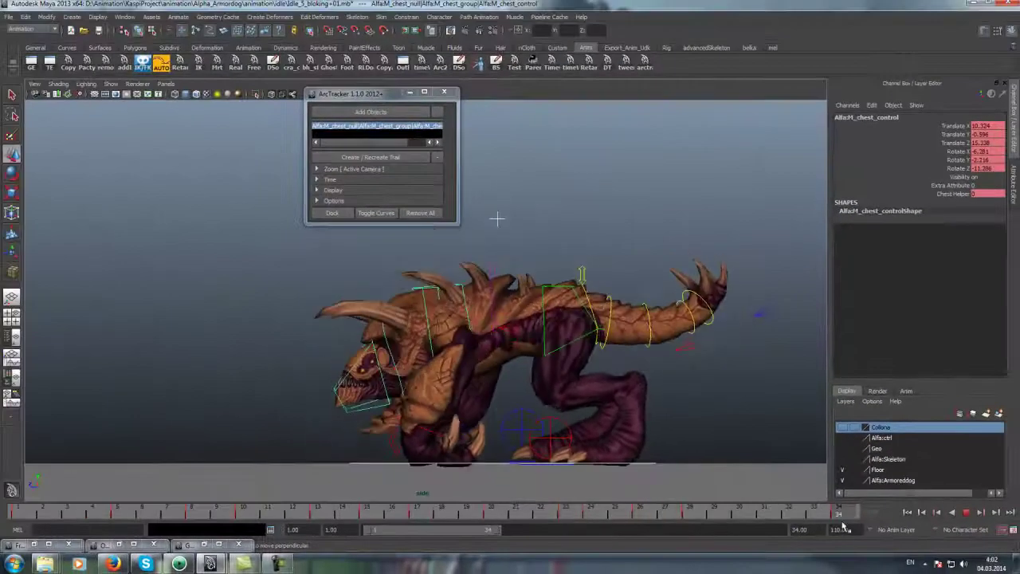
{"action": "left_click", "coordinate": [966, 513]}
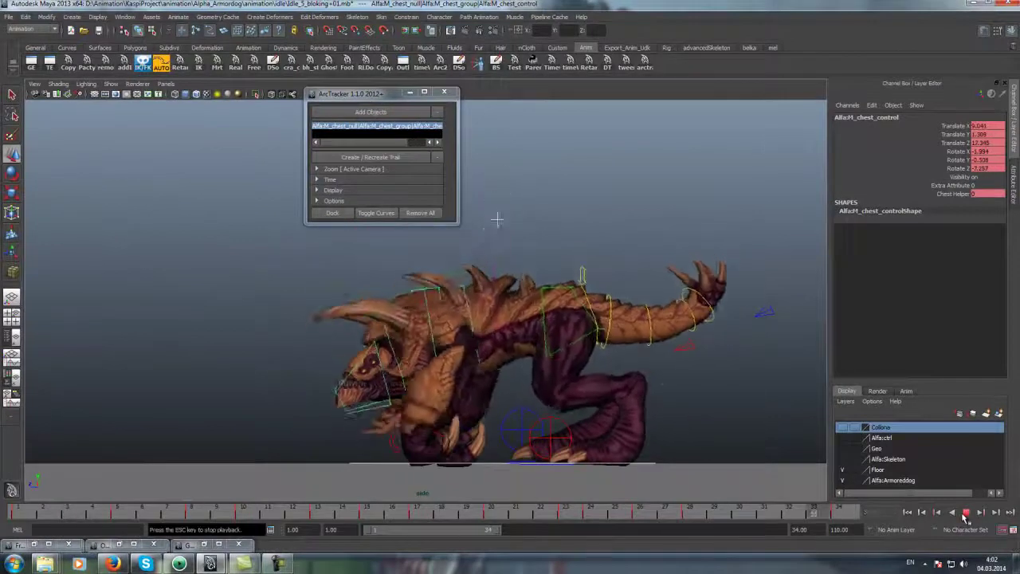
{"action": "left_click", "coordinate": [966, 513]}
Select the hip control and load its curves into the Graph Editor with Shift+G
{"action": "left_click", "coordinate": [567, 317]}
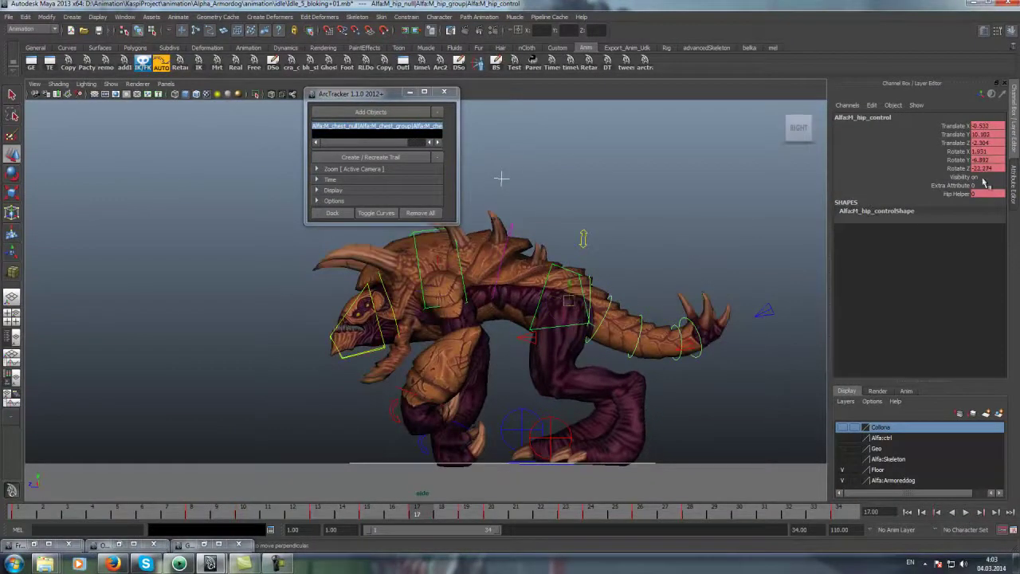
{"action": "left_click", "coordinate": [944, 161]}
{"action": "key", "text": "shift+g"}
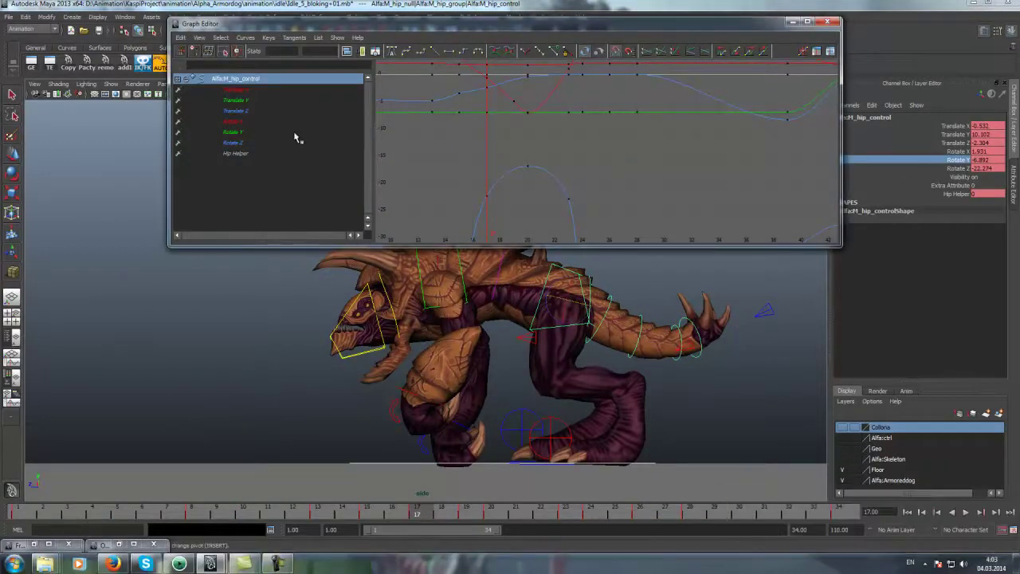
Isolate and frame the hip's Rotate Z curve, then play and scrub frames 20–32
{"action": "left_click", "coordinate": [247, 143]}
{"action": "key", "text": "f"}
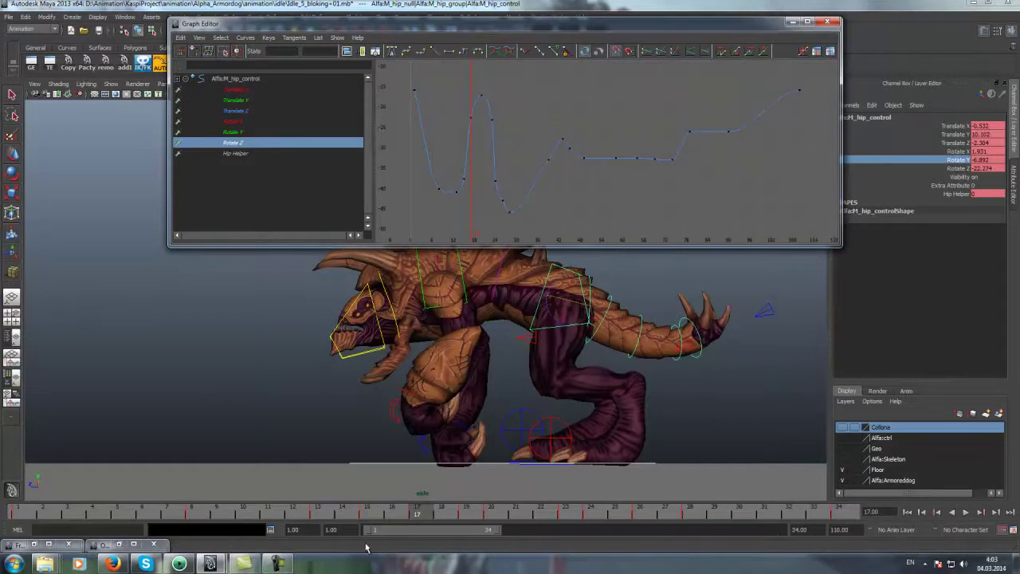
{"action": "key", "text": "alt+v"}
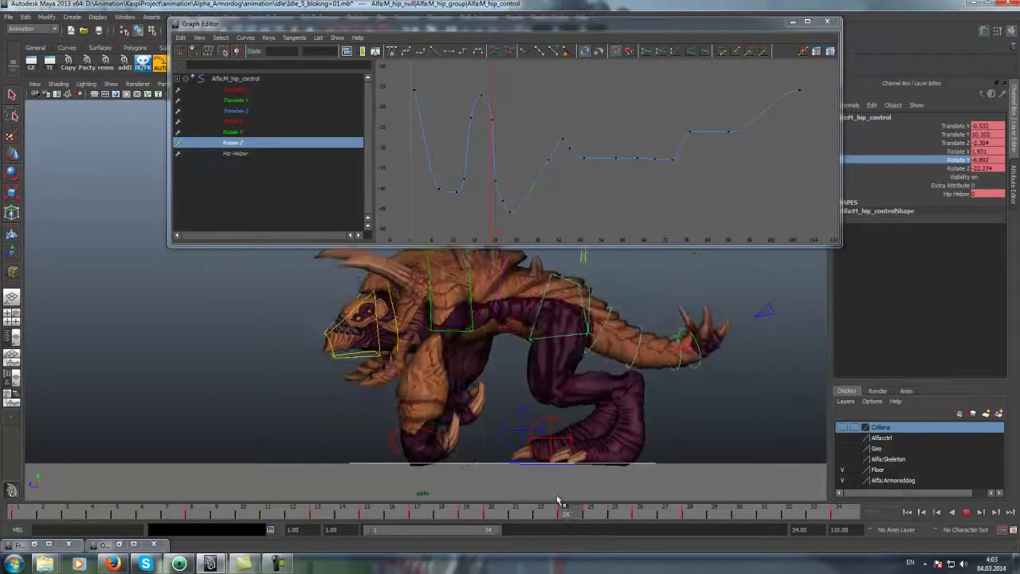
{"action": "key", "text": "alt+v"}
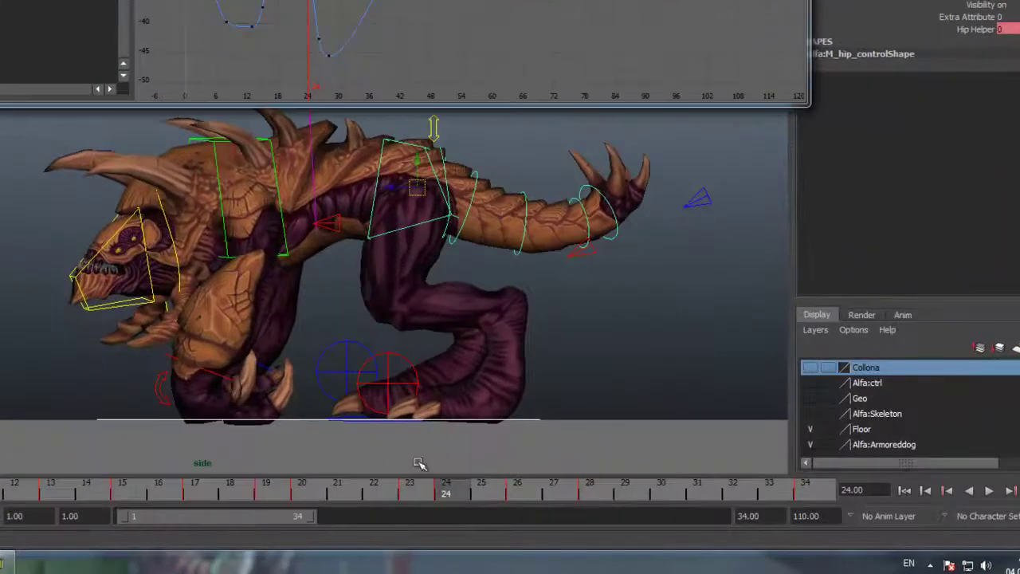
{"action": "mouse_move", "coordinate": [446, 488]}
{"action": "left_mouse_down"}
{"action": "mouse_move", "coordinate": [317, 477]}
{"action": "mouse_move", "coordinate": [444, 477]}
{"action": "left_mouse_up"}
{"action": "mouse_move", "coordinate": [420, 486]}
{"action": "left_mouse_down"}
{"action": "mouse_move", "coordinate": [440, 494]}
{"action": "mouse_move", "coordinate": [389, 494]}
{"action": "left_mouse_up"}
{"action": "left_click", "coordinate": [412, 489], "text": "shift"}
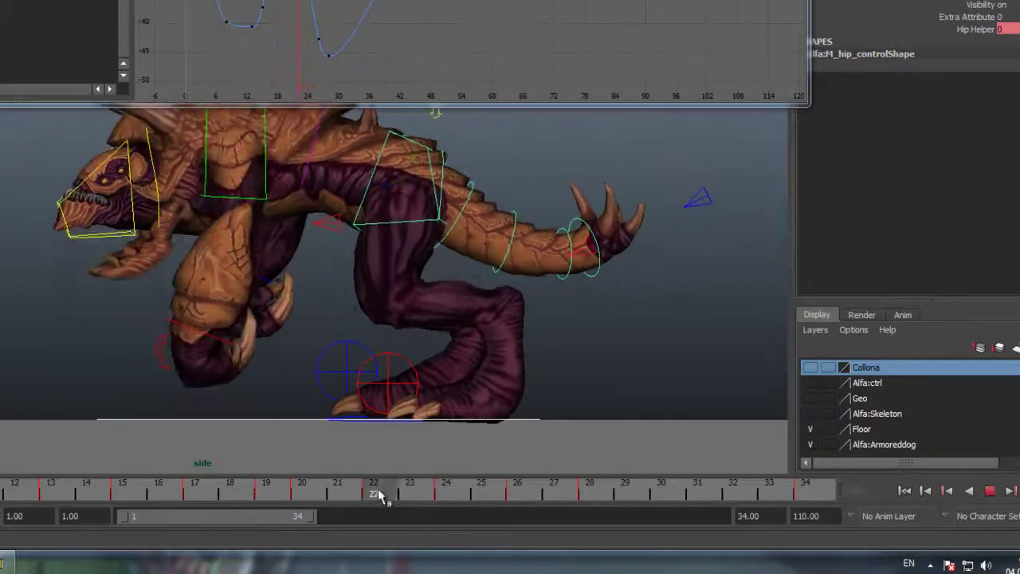
{"action": "left_click", "coordinate": [947, 491]}
{"action": "key", "text": "alt+v"}
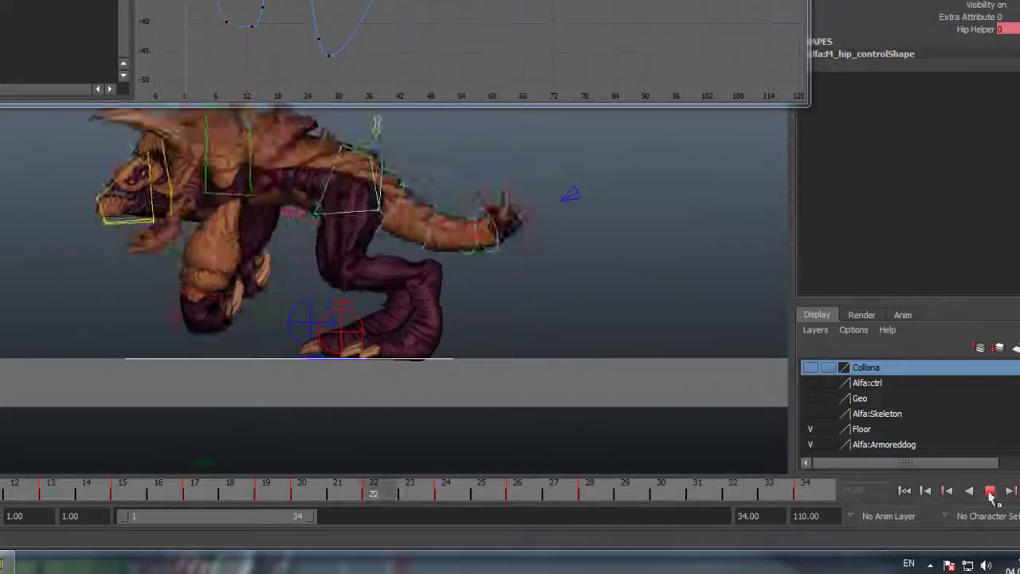
Rock the time slider between frames 22 and 26 to check the motion, settling on frame 26
{"action": "mouse_move", "coordinate": [437, 496]}
{"action": "left_mouse_down"}
{"action": "mouse_move", "coordinate": [542, 495]}
{"action": "mouse_move", "coordinate": [380, 496]}
{"action": "left_mouse_up"}
{"action": "left_click", "coordinate": [433, 492]}
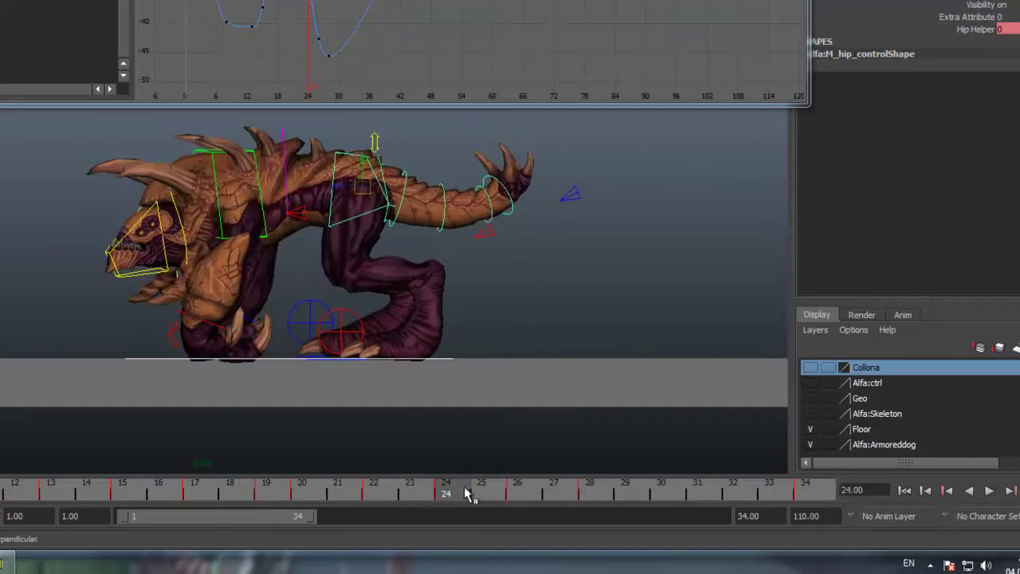
{"action": "key", "text": "alt+v"}
{"action": "left_click_drag", "start_coordinate": [535, 494], "coordinate": [466, 496]}
{"action": "left_click_drag", "start_coordinate": [536, 494], "coordinate": [522, 488]}
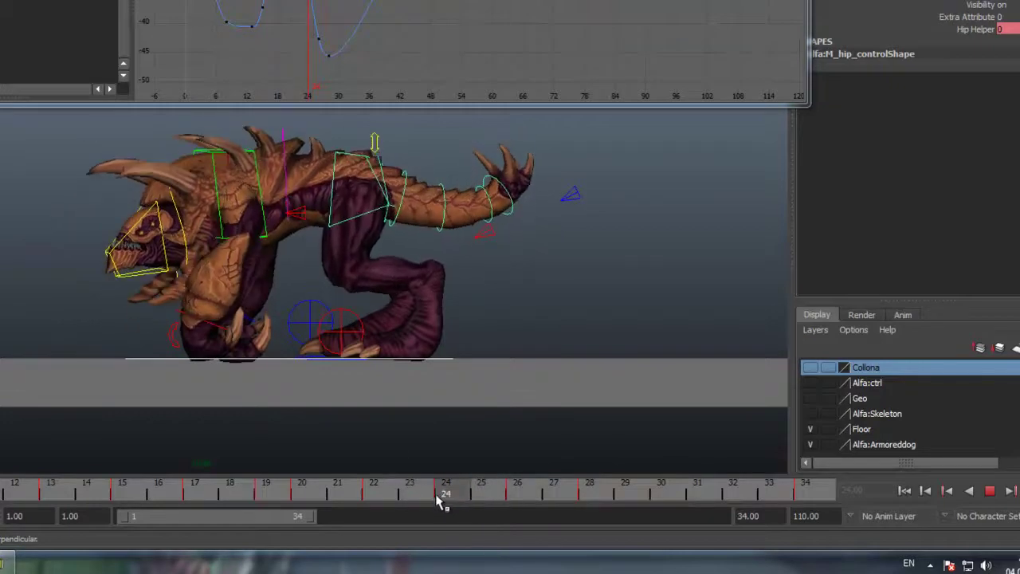
{"action": "mouse_move", "coordinate": [500, 496]}
{"action": "left_mouse_down"}
{"action": "mouse_move", "coordinate": [451, 494]}
{"action": "mouse_move", "coordinate": [515, 494]}
{"action": "mouse_move", "coordinate": [446, 494]}
{"action": "mouse_move", "coordinate": [515, 496]}
{"action": "mouse_move", "coordinate": [228, 480]}
{"action": "mouse_move", "coordinate": [511, 492]}
{"action": "left_mouse_up"}
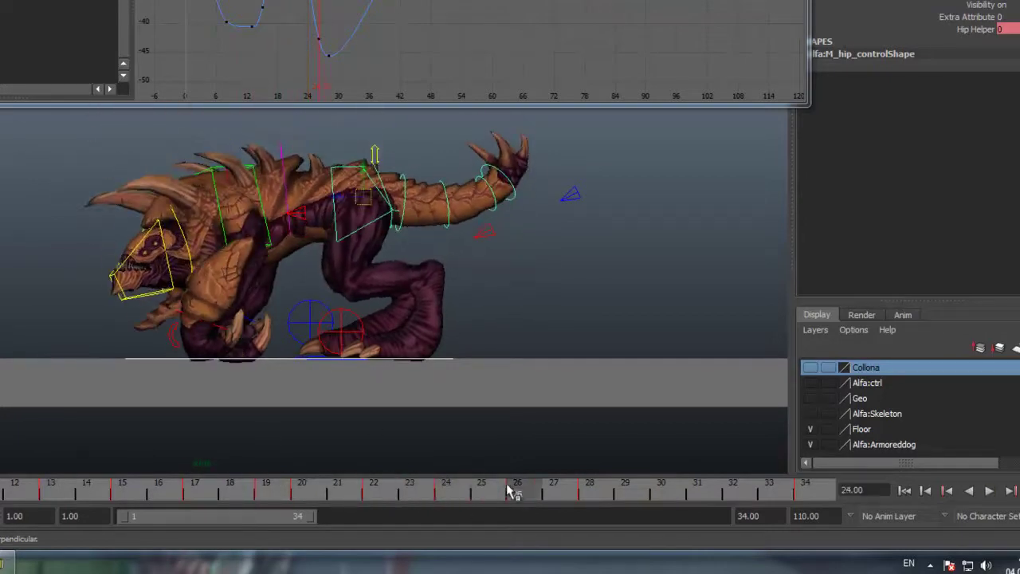
{"action": "mouse_move", "coordinate": [428, 493]}
{"action": "left_mouse_down"}
{"action": "mouse_move", "coordinate": [522, 490]}
{"action": "mouse_move", "coordinate": [417, 491]}
{"action": "mouse_move", "coordinate": [518, 492]}
{"action": "left_mouse_up"}
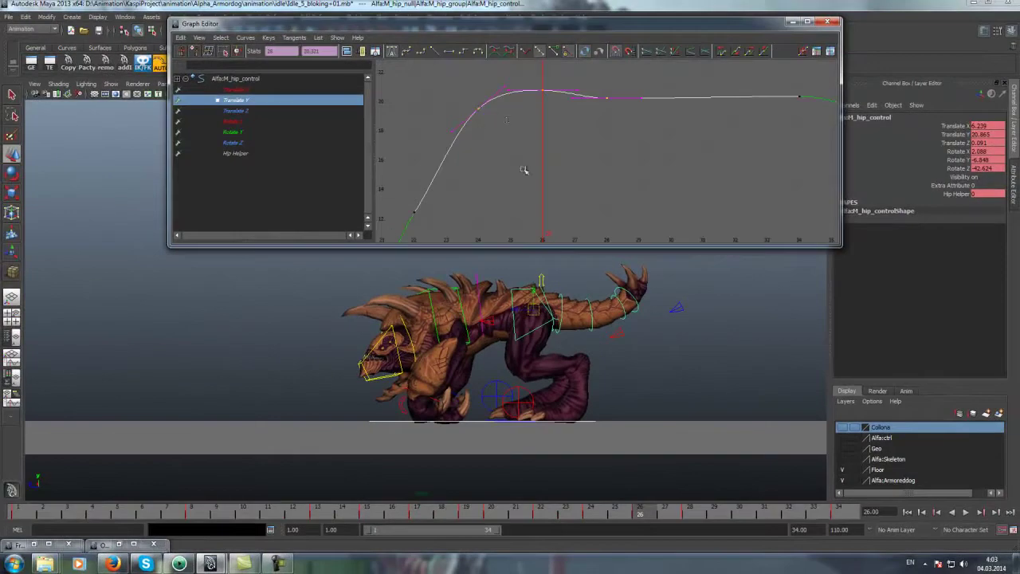
Tilt the frame-26 Translate Y tangent upward to raise the peak to about 23.27, then replay
{"action": "middle_click_drag", "start_coordinate": [607, 163], "coordinate": [601, 140]}
{"action": "left_click_drag", "start_coordinate": [492, 508], "coordinate": [763, 513]}
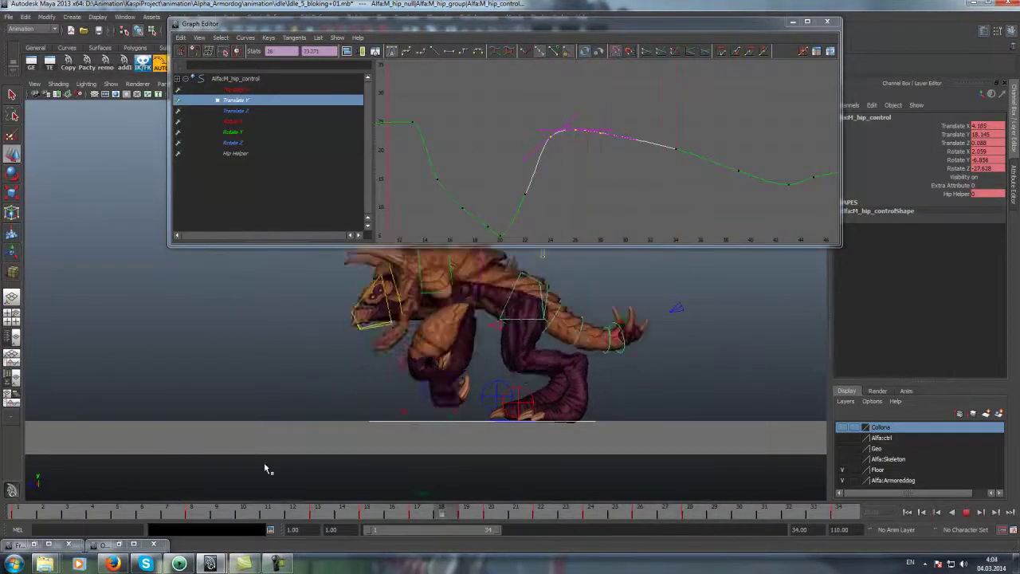
{"action": "key", "text": "Escape"}
{"action": "left_click", "coordinate": [966, 513]}
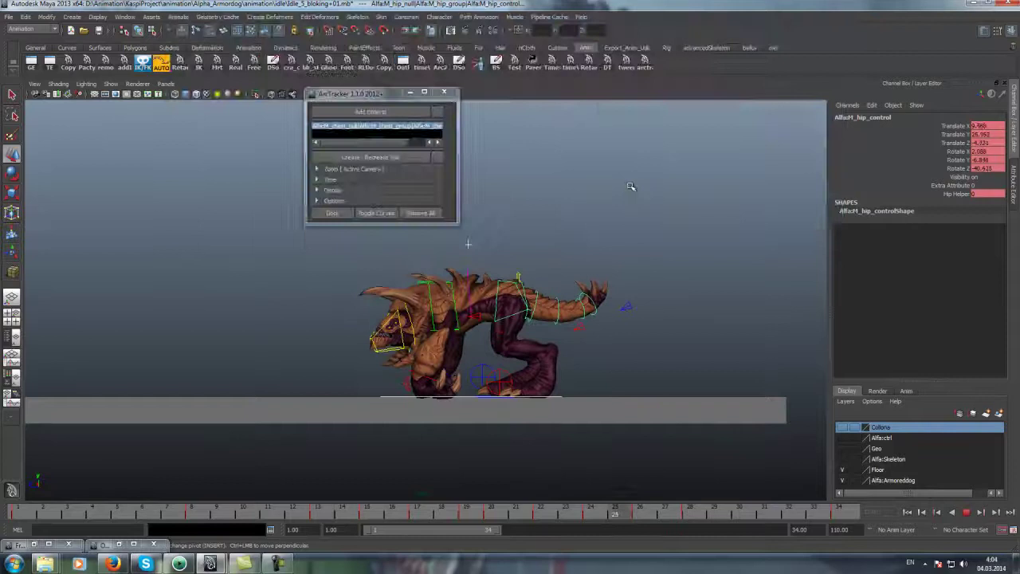
Extend the playback range end to frame 36 and orbit the camera to face the creature front-on
{"action": "mouse_move", "coordinate": [630, 187]}
{"action": "left_mouse_down", "text": "alt"}
{"action": "mouse_move", "coordinate": [619, 213]}
{"action": "mouse_move", "coordinate": [555, 271]}
{"action": "mouse_move", "coordinate": [574, 239]}
{"action": "left_mouse_up", "text": "alt"}
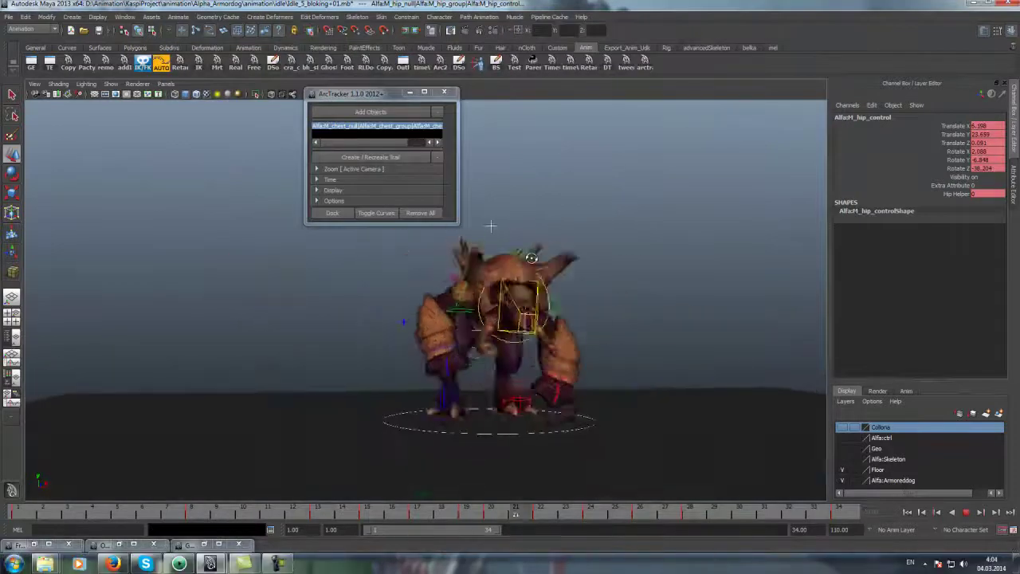
{"action": "left_click", "coordinate": [967, 513]}
{"action": "left_click_drag", "start_coordinate": [492, 532], "coordinate": [507, 532]}
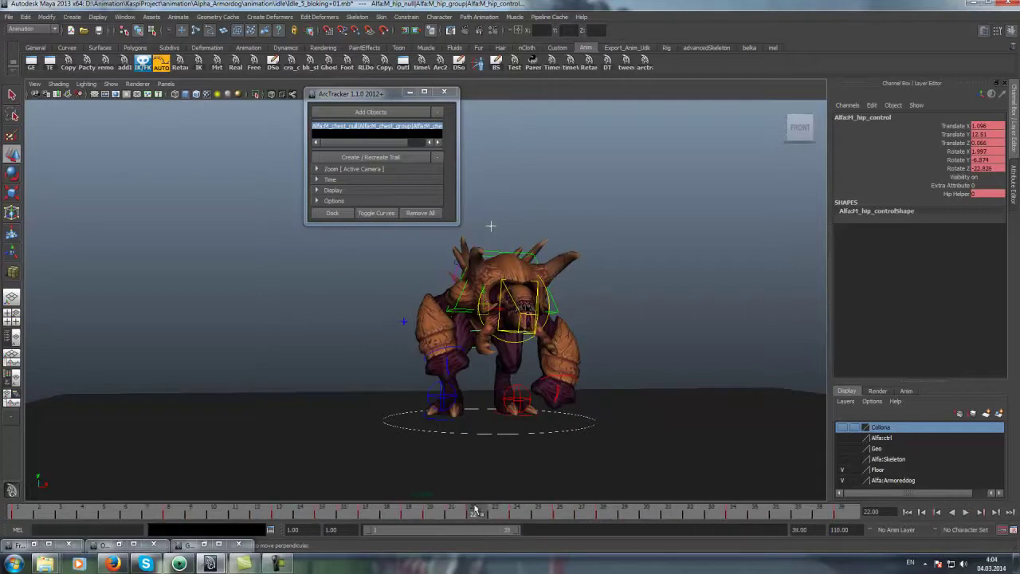
{"action": "left_click", "coordinate": [104, 511]}
{"action": "left_click_drag", "start_coordinate": [343, 335], "coordinate": [382, 293], "text": "alt"}
{"action": "right_click_drag", "start_coordinate": [383, 293], "coordinate": [505, 284], "text": "alt"}
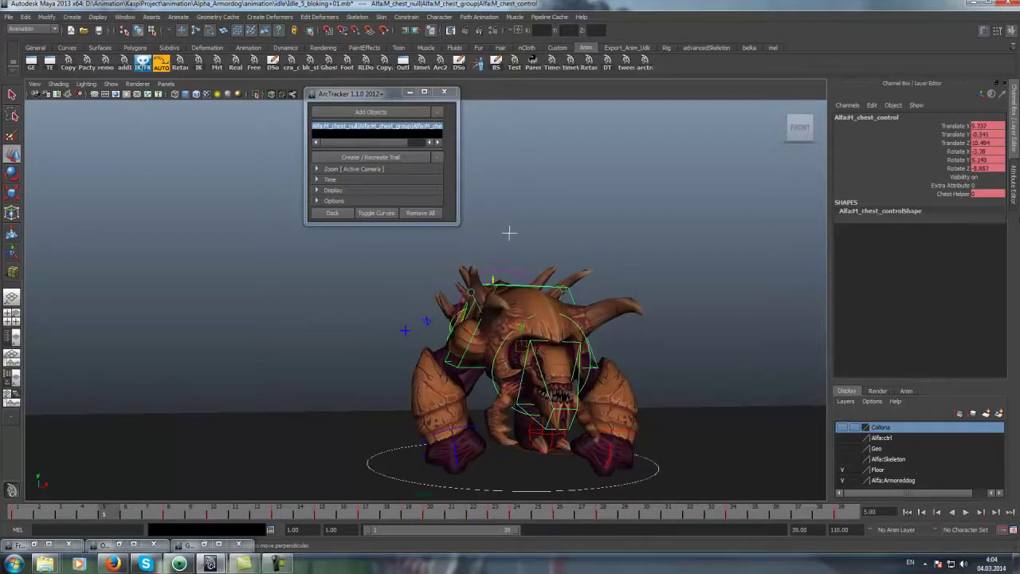
{"action": "left_click", "coordinate": [957, 169]}
{"action": "left_click_drag", "start_coordinate": [572, 296], "coordinate": [597, 318], "text": "alt"}
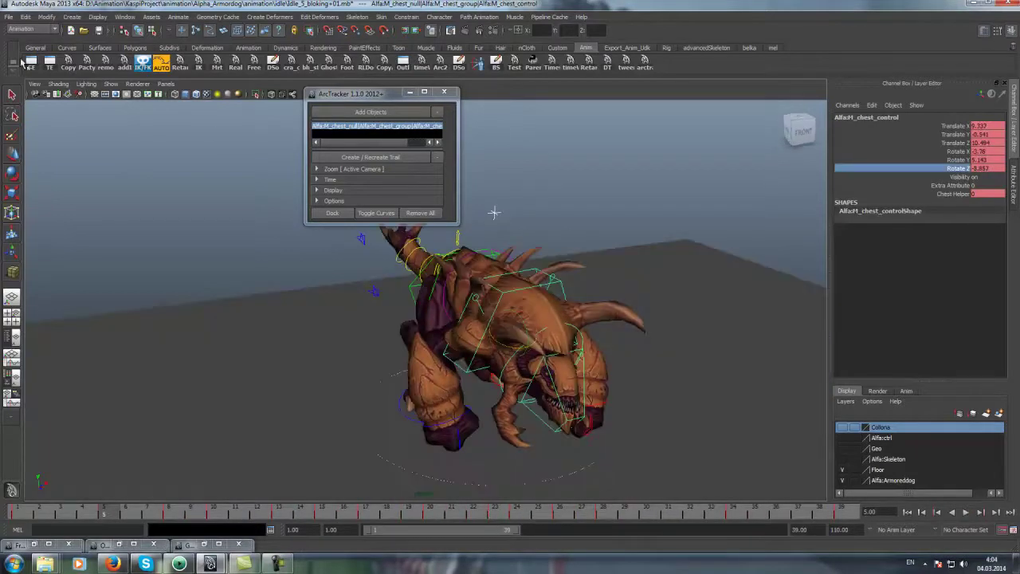
Open the chest control's Graph Editor showing only Rotate X, zoomed around its dip, at frame 8
{"action": "left_click", "coordinate": [31, 62]}
{"action": "left_click", "coordinate": [229, 122]}
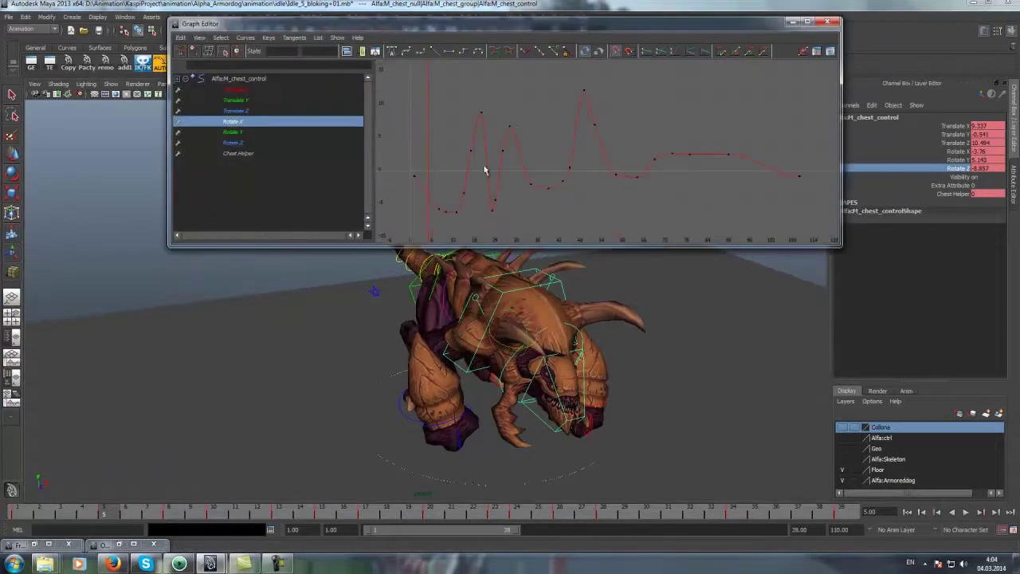
{"action": "mouse_move", "coordinate": [426, 202]}
{"action": "right_mouse_down", "text": "alt"}
{"action": "mouse_move", "coordinate": [497, 121]}
{"action": "mouse_move", "coordinate": [510, 160]}
{"action": "right_mouse_up", "text": "alt"}
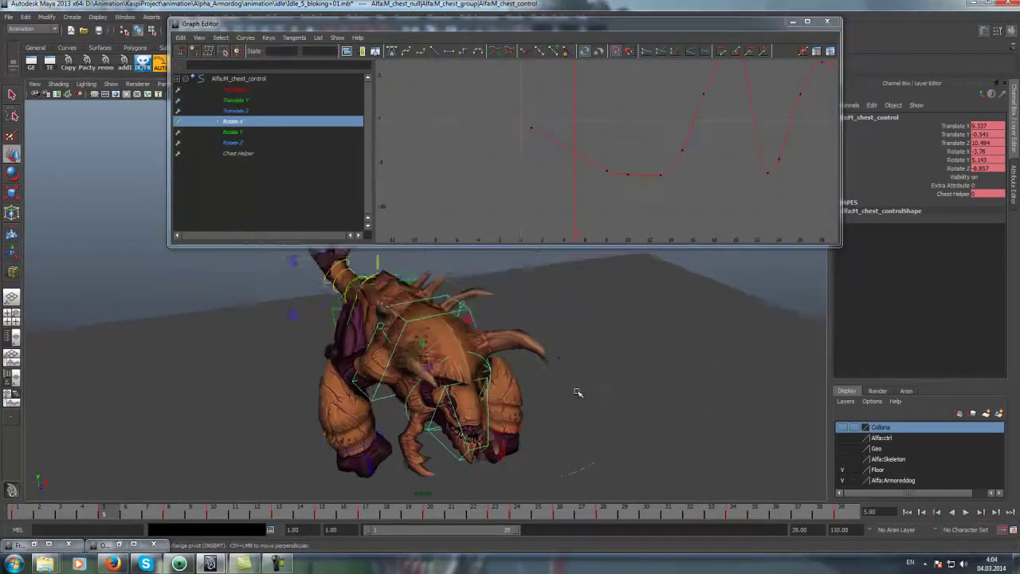
{"action": "left_click_drag", "start_coordinate": [576, 404], "coordinate": [547, 355], "text": "alt"}
{"action": "mouse_move", "coordinate": [106, 483]}
{"action": "left_mouse_down"}
{"action": "mouse_move", "coordinate": [205, 489]}
{"action": "mouse_move", "coordinate": [213, 517]}
{"action": "left_mouse_up"}
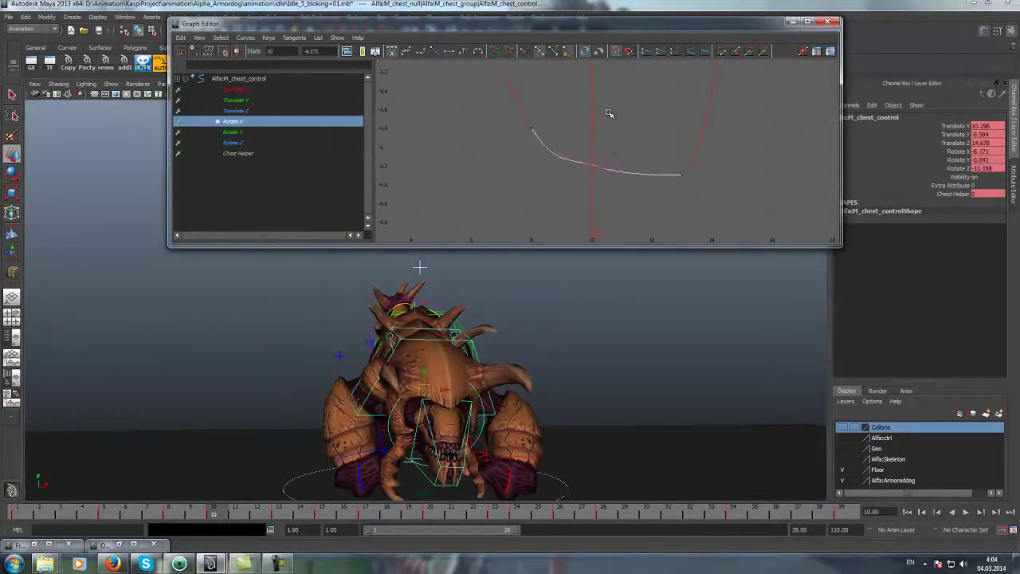
Play to frame 15 and fit the chest's Rotate X curve in the graph view
{"action": "scroll", "coordinate": [510, 338], "scroll_direction": "down", "scroll_amount": 3}
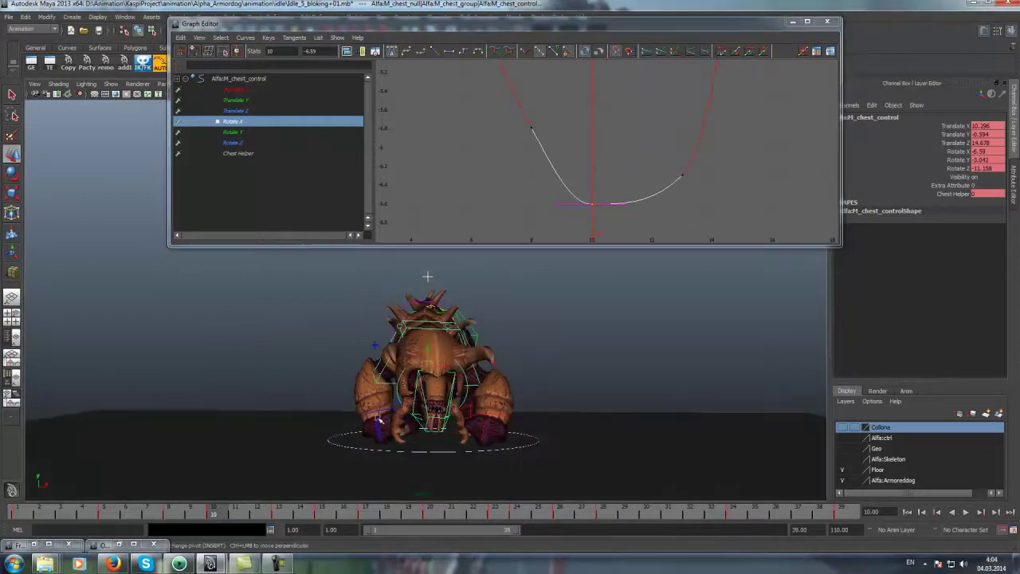
{"action": "key", "text": "alt+v"}
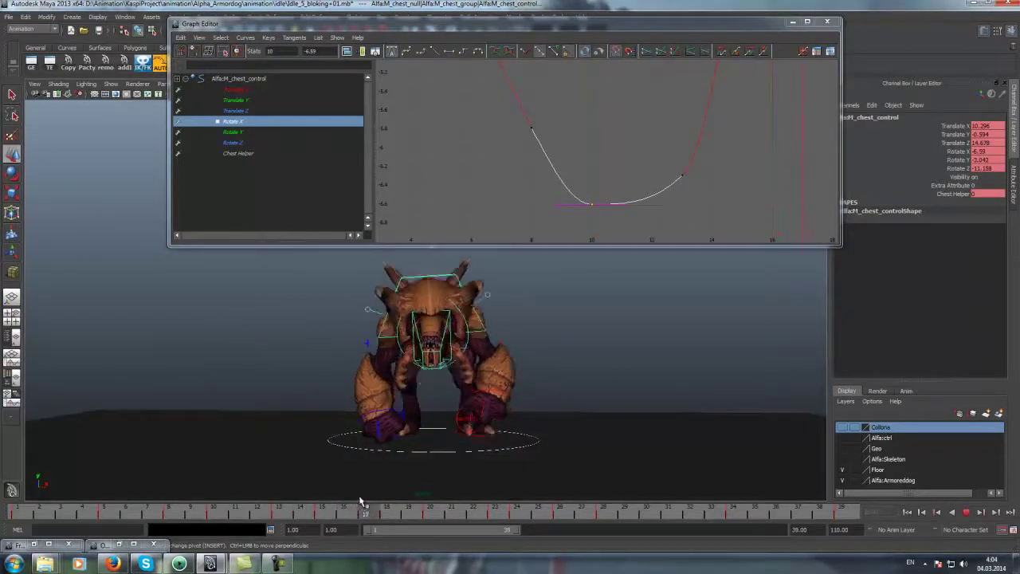
{"action": "key", "text": "alt+v"}
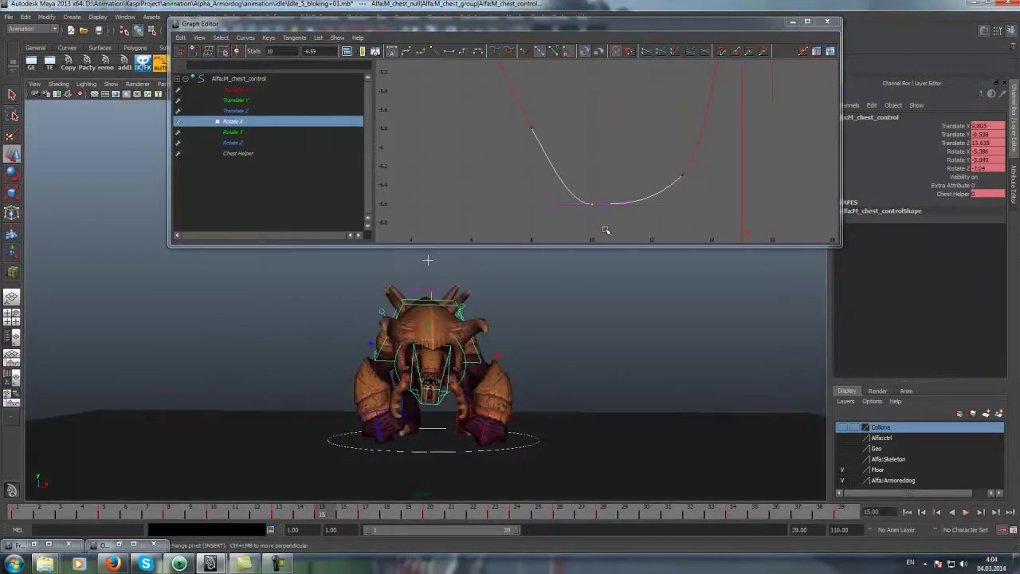
{"action": "key", "text": "f"}
{"action": "key", "text": "f"}
{"action": "right_click_drag", "start_coordinate": [611, 152], "coordinate": [660, 99], "text": "alt"}
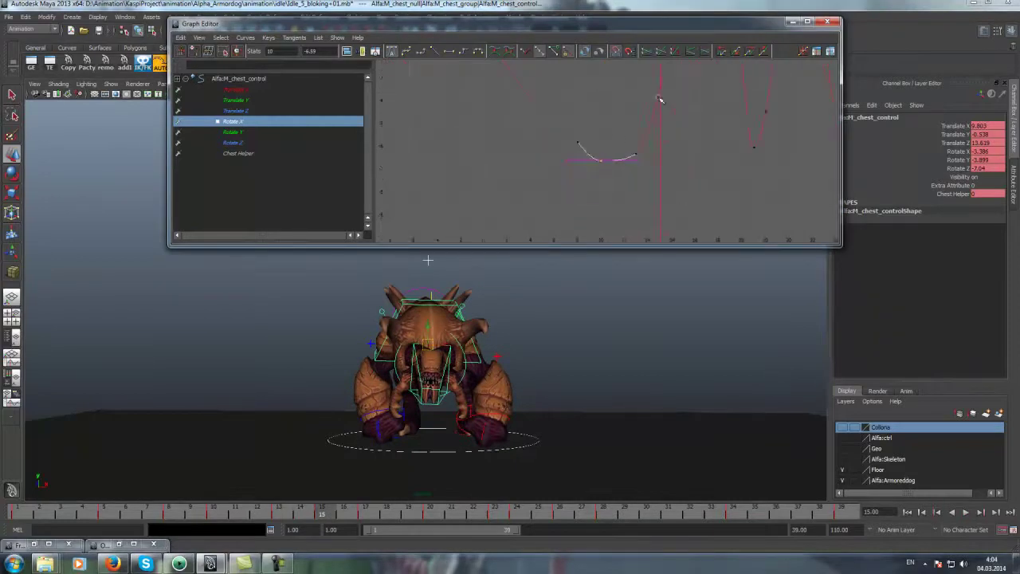
Lower the chest's Rotate X dip key to about -10.137 and play back the deeper dip
{"action": "mouse_move", "coordinate": [618, 110]}
{"action": "middle_mouse_down"}
{"action": "mouse_move", "coordinate": [611, 136]}
{"action": "mouse_move", "coordinate": [630, 165]}
{"action": "mouse_move", "coordinate": [618, 161]}
{"action": "middle_mouse_up"}
{"action": "key", "text": "ctrl+z"}
{"action": "key", "text": "alt+v"}
{"action": "key", "text": "alt+v"}
{"action": "key", "text": "alt+v"}
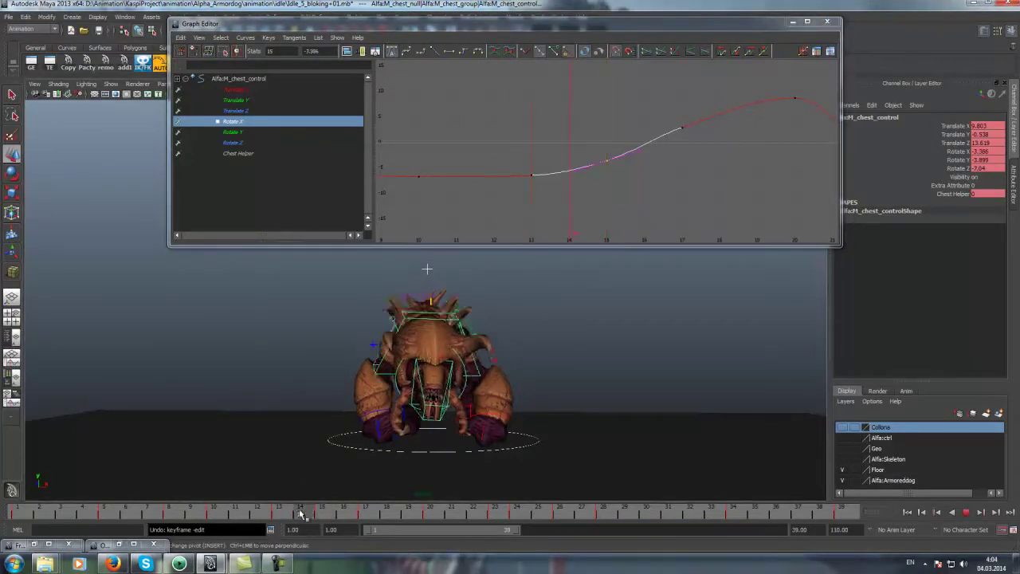
{"action": "middle_click_drag", "start_coordinate": [586, 132], "coordinate": [586, 158]}
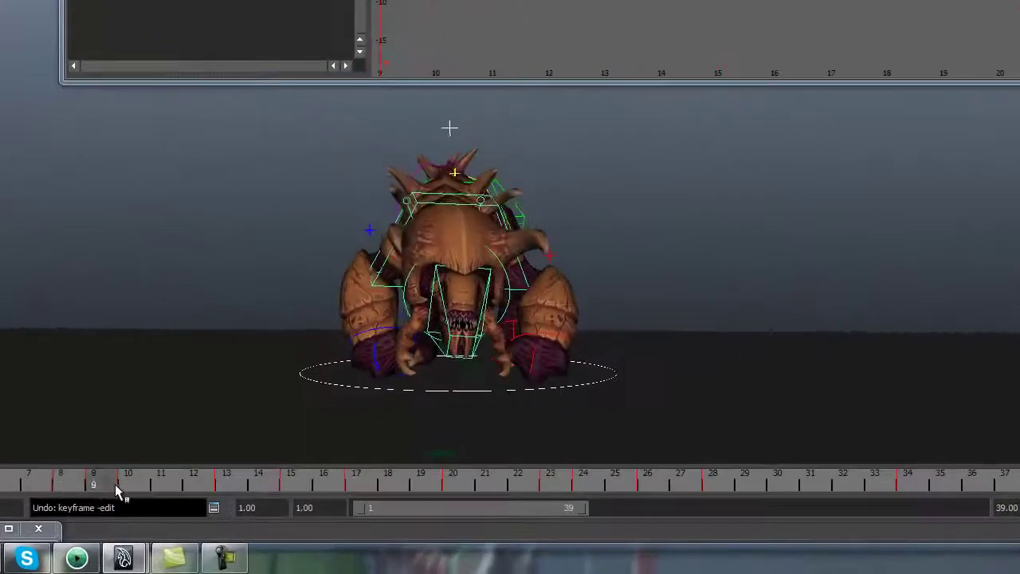
{"action": "left_click", "coordinate": [236, 488]}
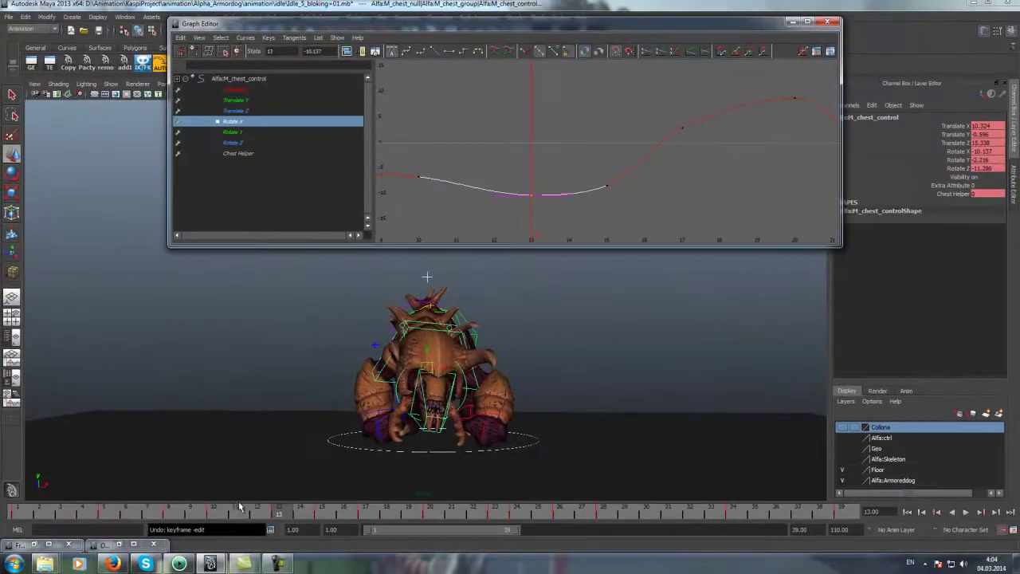
{"action": "key", "text": "alt+v"}
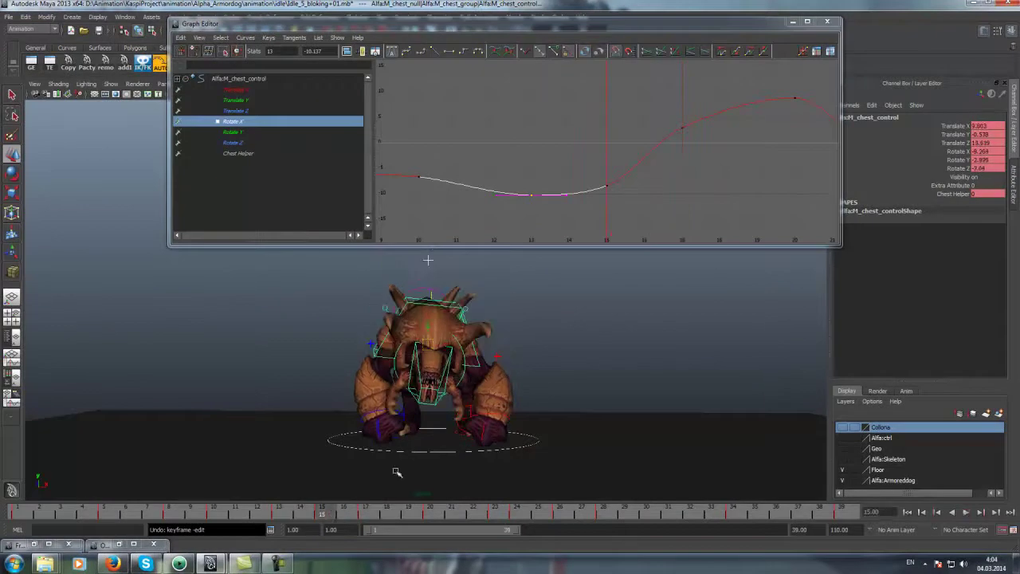
Review the keys at frames 15 and 17 in playback, then move to frame 22
{"action": "left_click_drag", "start_coordinate": [595, 168], "coordinate": [629, 221]}
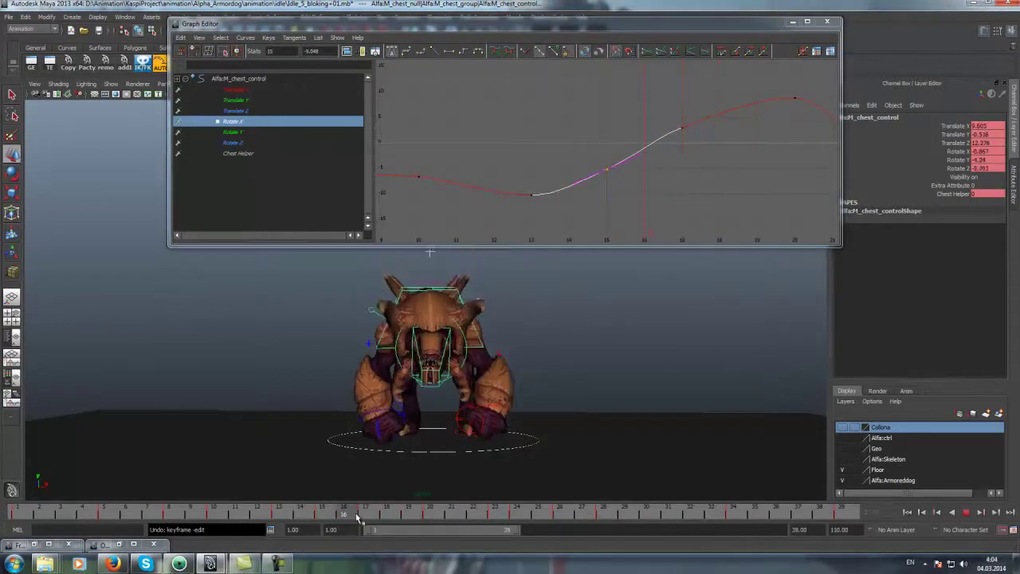
{"action": "left_click_drag", "start_coordinate": [655, 133], "coordinate": [691, 109]}
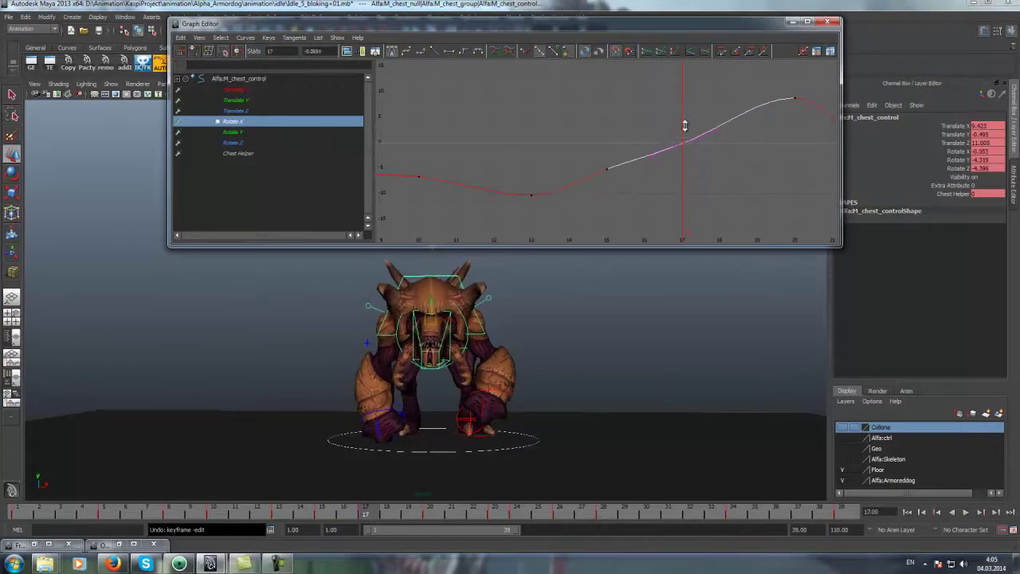
{"action": "key", "text": "alt+v"}
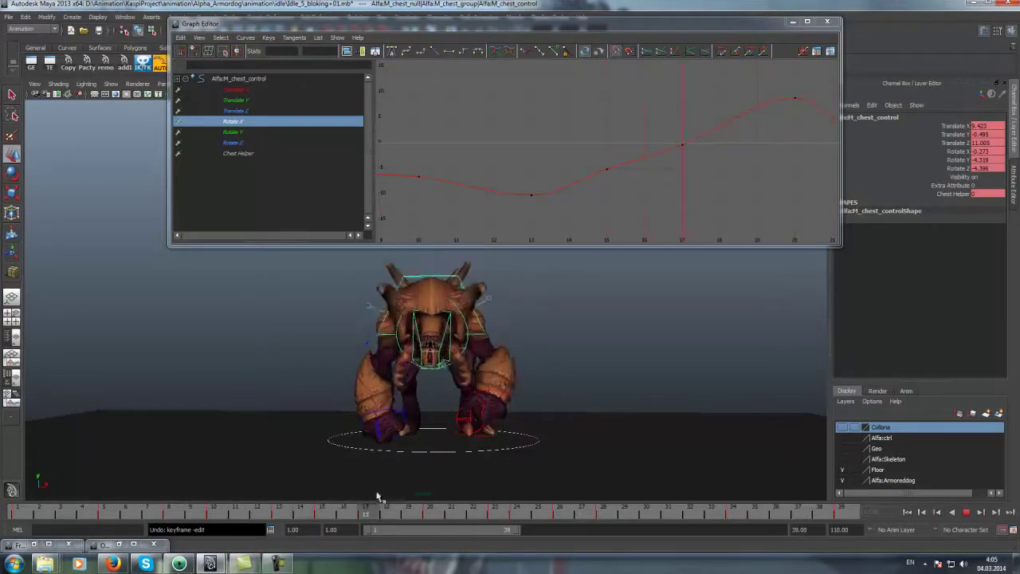
{"action": "key", "text": "Escape"}
{"action": "mouse_move", "coordinate": [743, 129]}
{"action": "middle_mouse_down", "text": "alt"}
{"action": "mouse_move", "coordinate": [711, 103]}
{"action": "mouse_move", "coordinate": [699, 125]}
{"action": "middle_mouse_up", "text": "alt"}
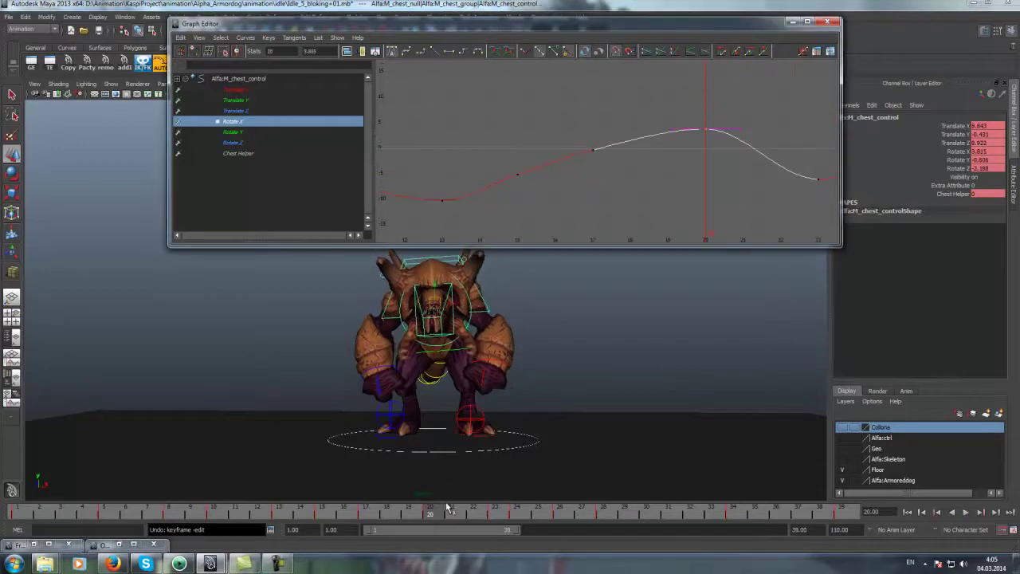
{"action": "left_click_drag", "start_coordinate": [448, 508], "coordinate": [495, 508]}
{"action": "left_click", "coordinate": [670, 170]}
{"action": "middle_click_drag", "start_coordinate": [670, 170], "coordinate": [633, 173], "text": "alt"}
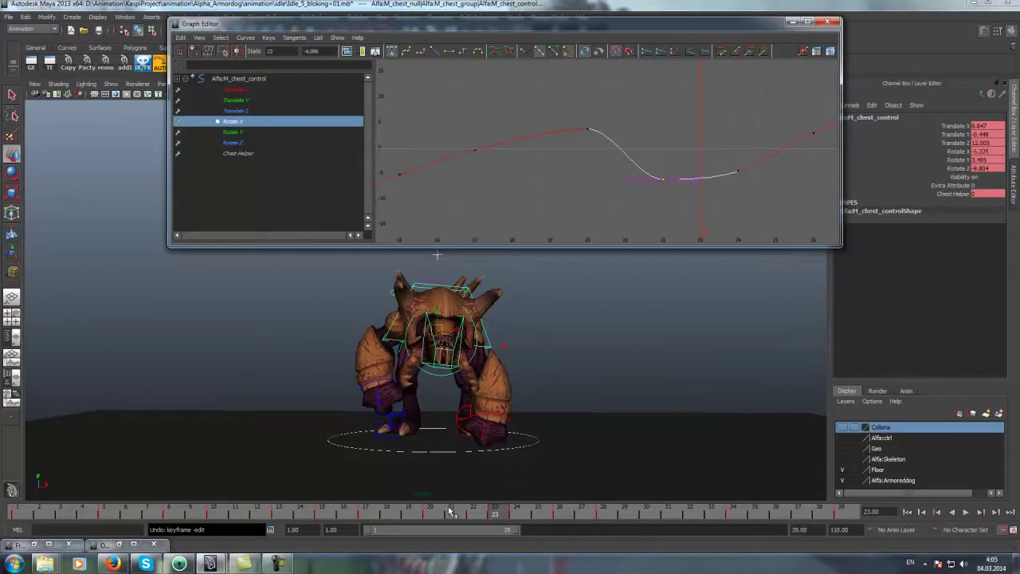
{"action": "left_click_drag", "start_coordinate": [452, 511], "coordinate": [489, 506]}
Raise the frame-22 Rotate X key to about -2.48 and deepen the frame-24 dip to about -8.05
{"action": "middle_click_drag", "start_coordinate": [630, 177], "coordinate": [630, 157]}
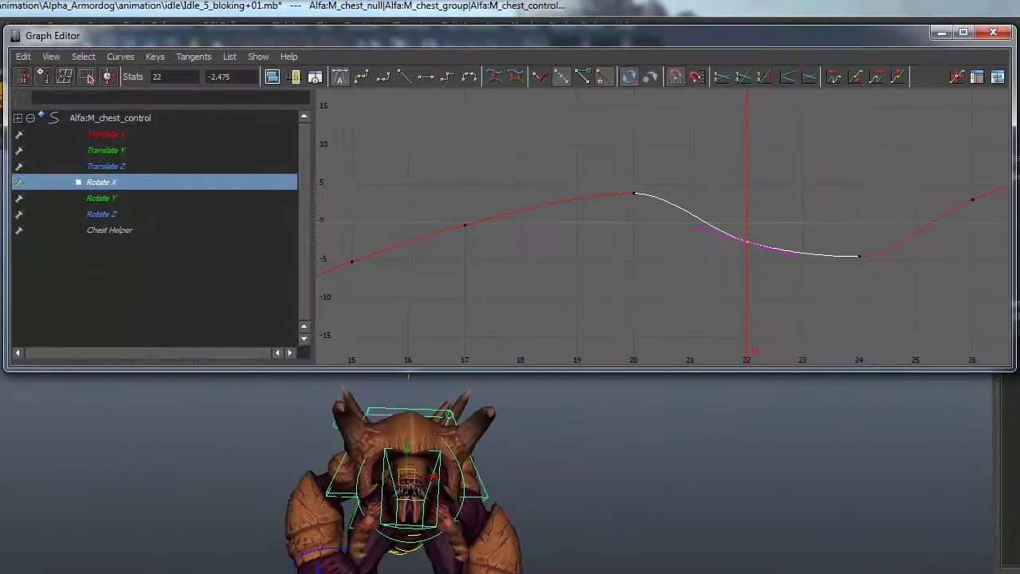
{"action": "key", "text": "period"}
{"action": "left_click", "coordinate": [735, 214]}
{"action": "middle_click_drag", "start_coordinate": [756, 230], "coordinate": [747, 255]}
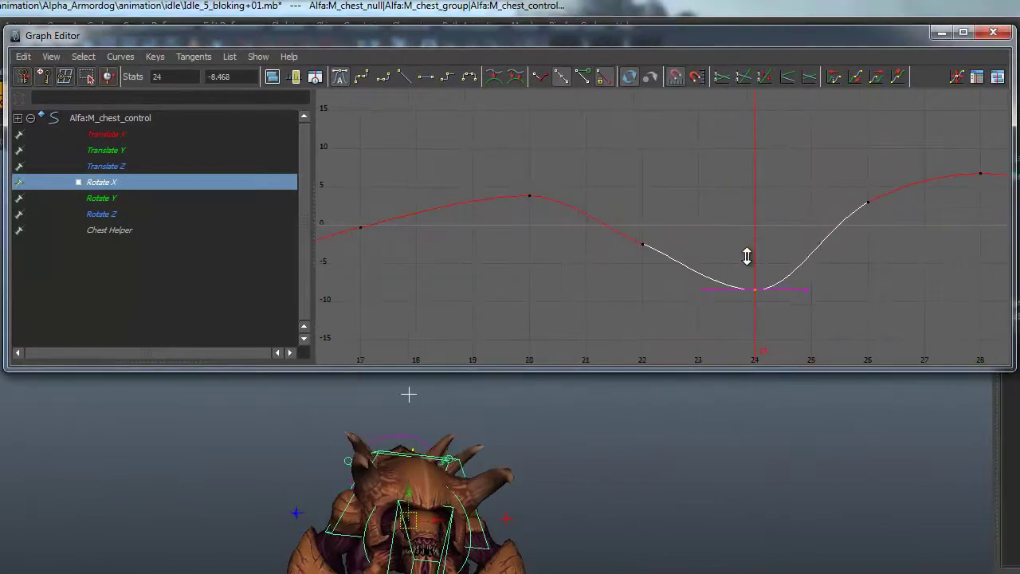
{"action": "key", "text": "alt+v"}
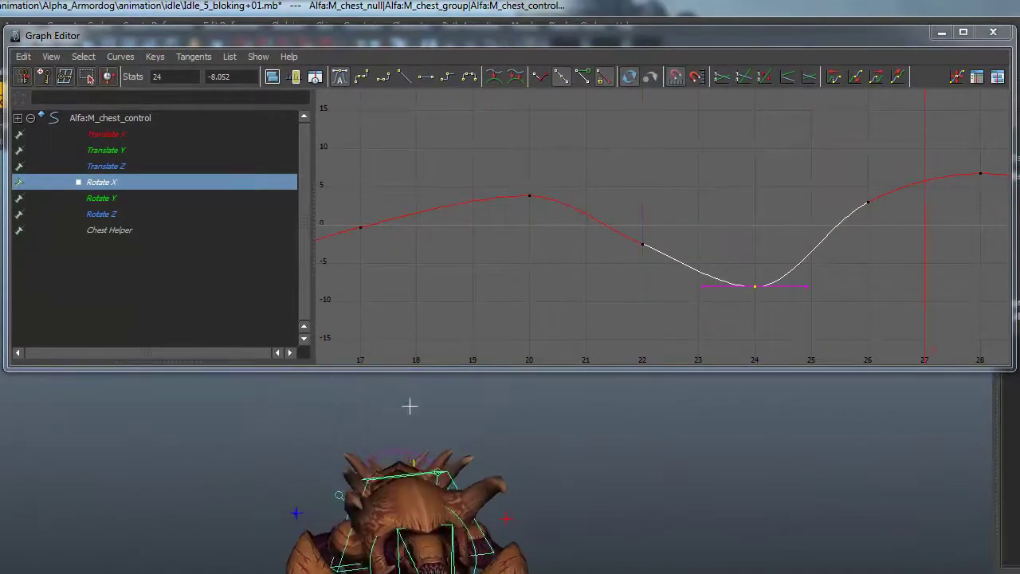
Lower the frame-28 Rotate X peak to about 1.515 and play back the reshaped curve
{"action": "middle_click_drag", "start_coordinate": [806, 121], "coordinate": [669, 124], "text": "alt"}
{"action": "left_click_drag", "start_coordinate": [729, 136], "coordinate": [843, 241]}
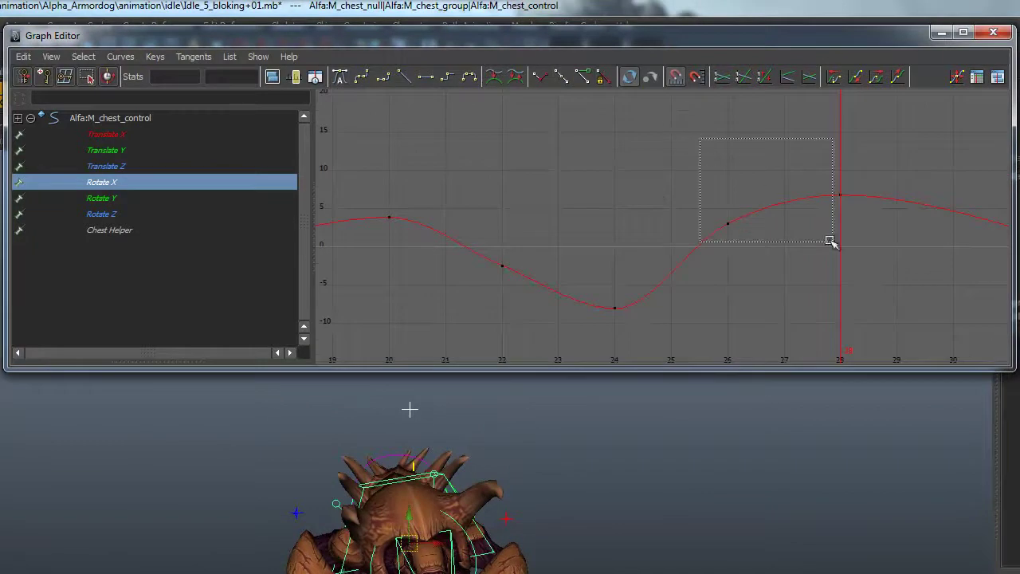
{"action": "middle_click_drag", "start_coordinate": [844, 240], "coordinate": [685, 256], "text": "alt"}
{"action": "middle_click_drag", "start_coordinate": [694, 164], "coordinate": [688, 193]}
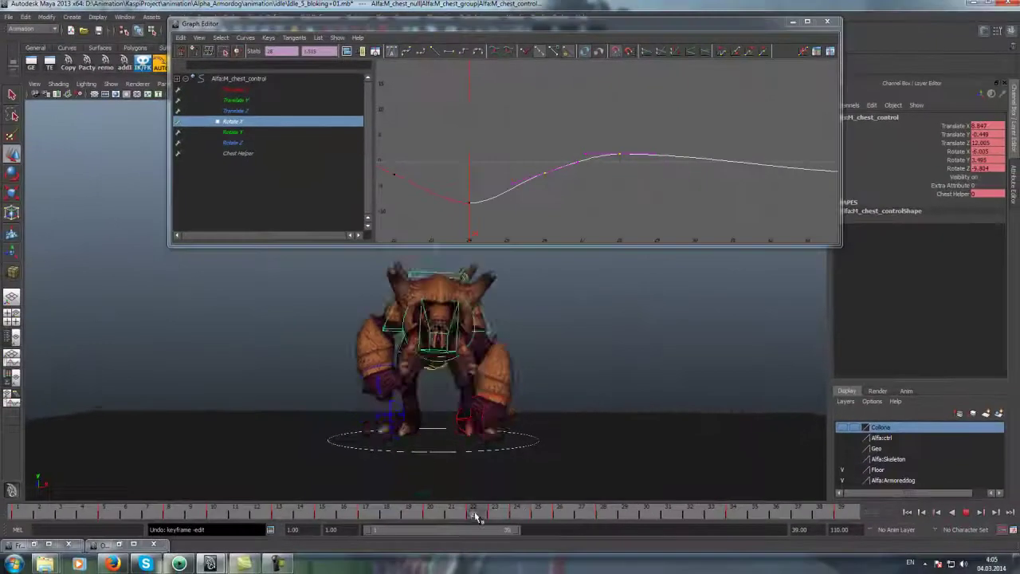
{"action": "key", "text": "alt+v"}
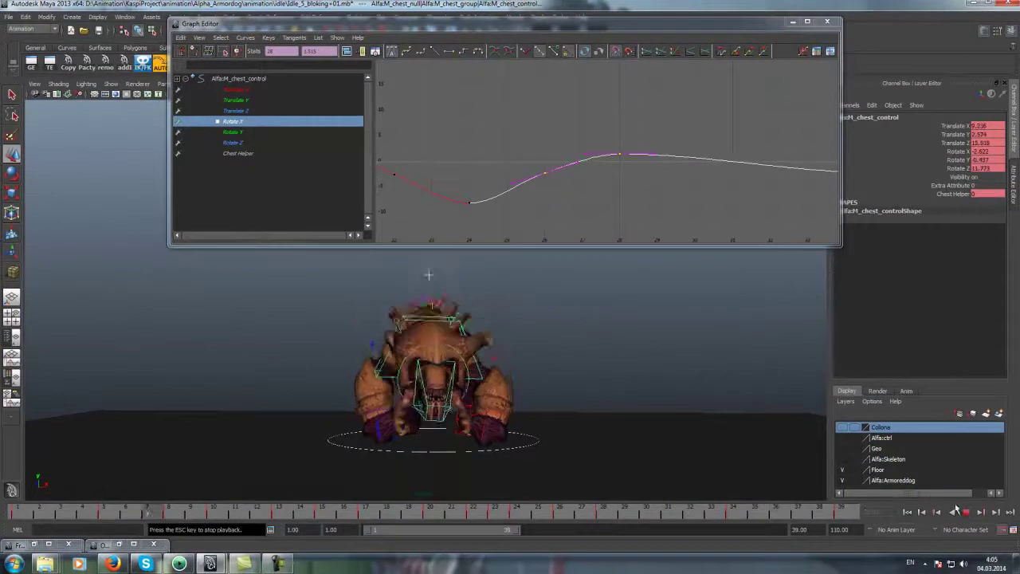
{"action": "right_click_drag", "start_coordinate": [790, 428], "coordinate": [637, 372], "text": "alt"}
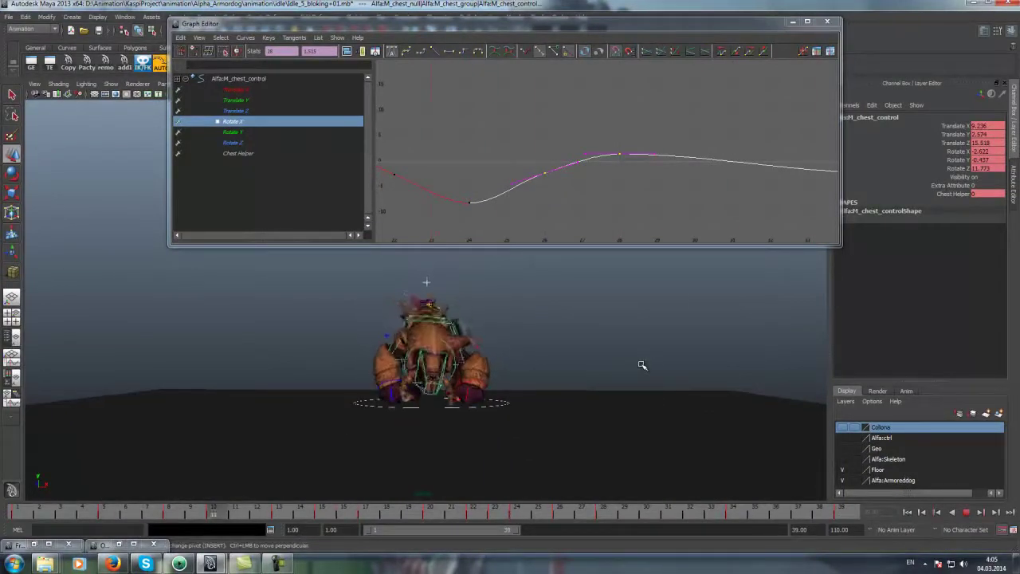
{"action": "right_click_drag", "start_coordinate": [643, 365], "coordinate": [553, 337], "text": "alt"}
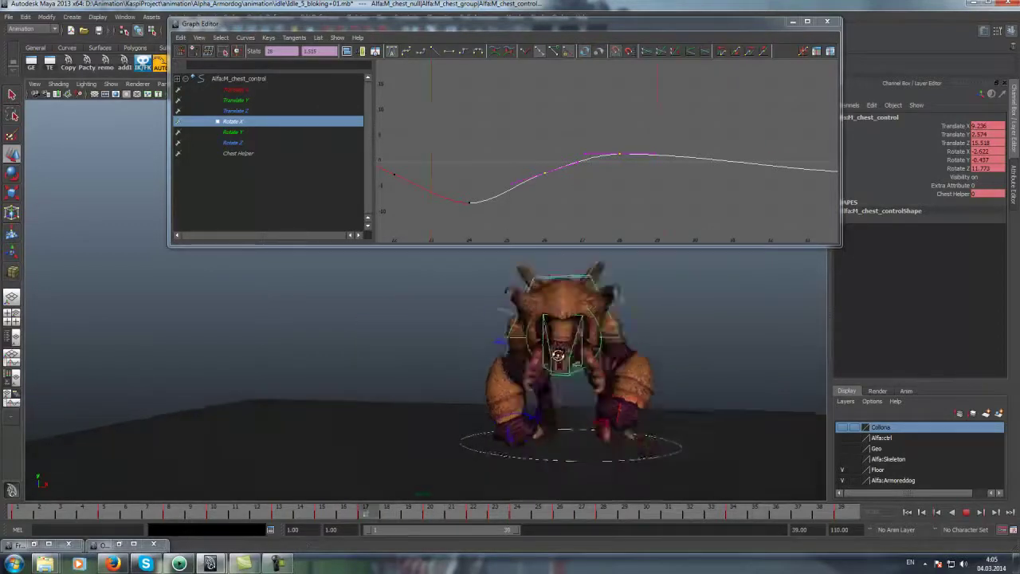
{"action": "right_click_drag", "start_coordinate": [563, 273], "coordinate": [533, 276], "text": "alt"}
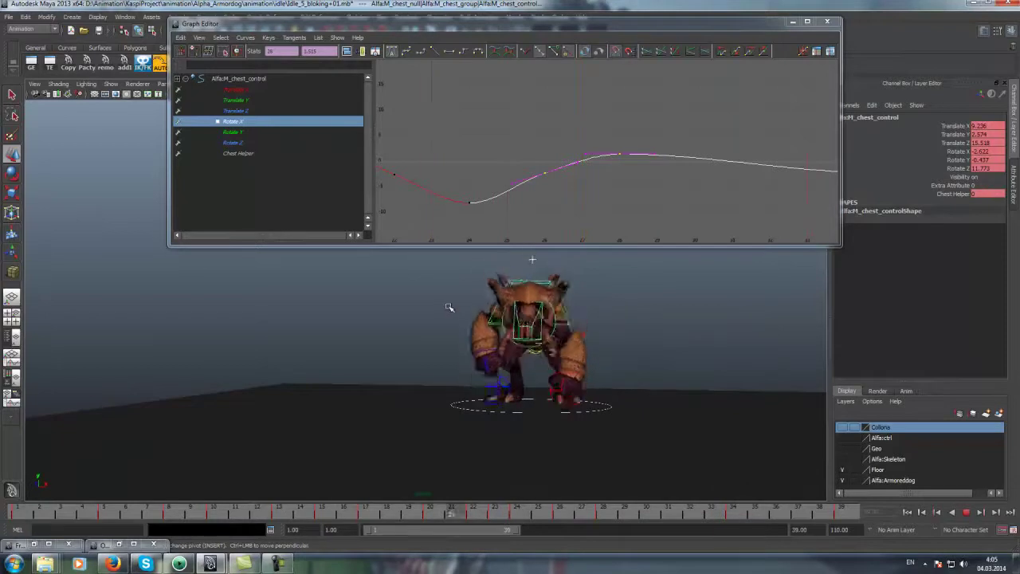
{"action": "key", "text": "Escape"}
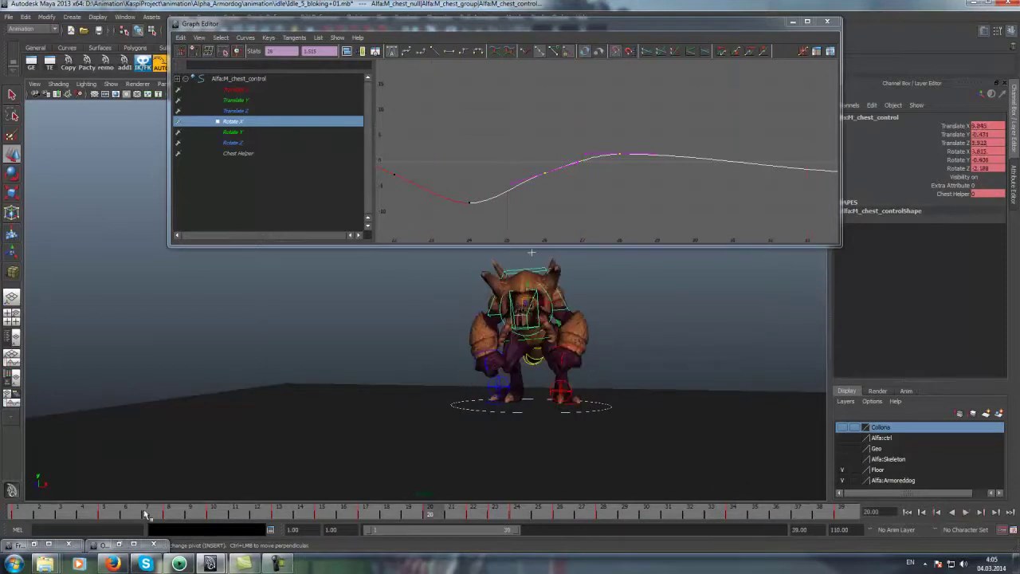
{"action": "key", "text": "alt+v"}
{"action": "key", "text": "Escape"}
Reframe the chest's Rotate X curve, select the frame-10 key and play the animation
{"action": "middle_click_drag", "start_coordinate": [503, 155], "coordinate": [515, 154], "text": "alt"}
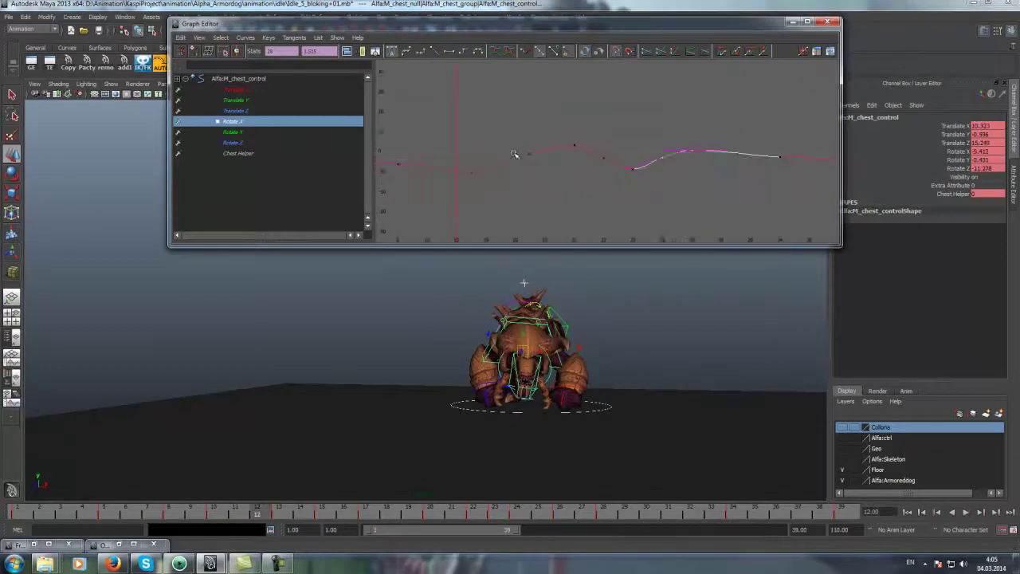
{"action": "right_click_drag", "start_coordinate": [530, 145], "coordinate": [608, 123], "text": "alt"}
{"action": "key", "text": "comma"}
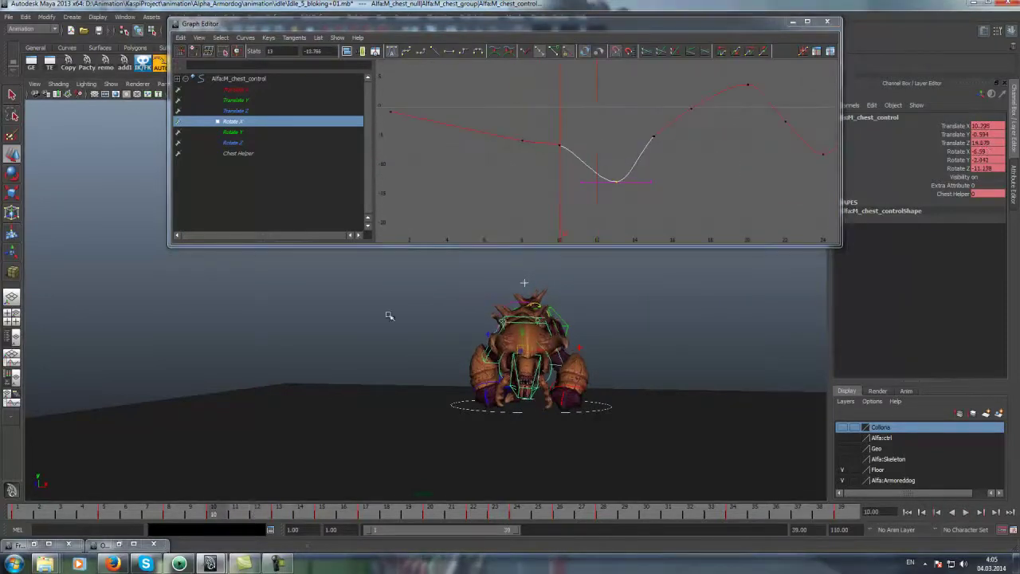
{"action": "left_click_drag", "start_coordinate": [519, 166], "coordinate": [573, 126]}
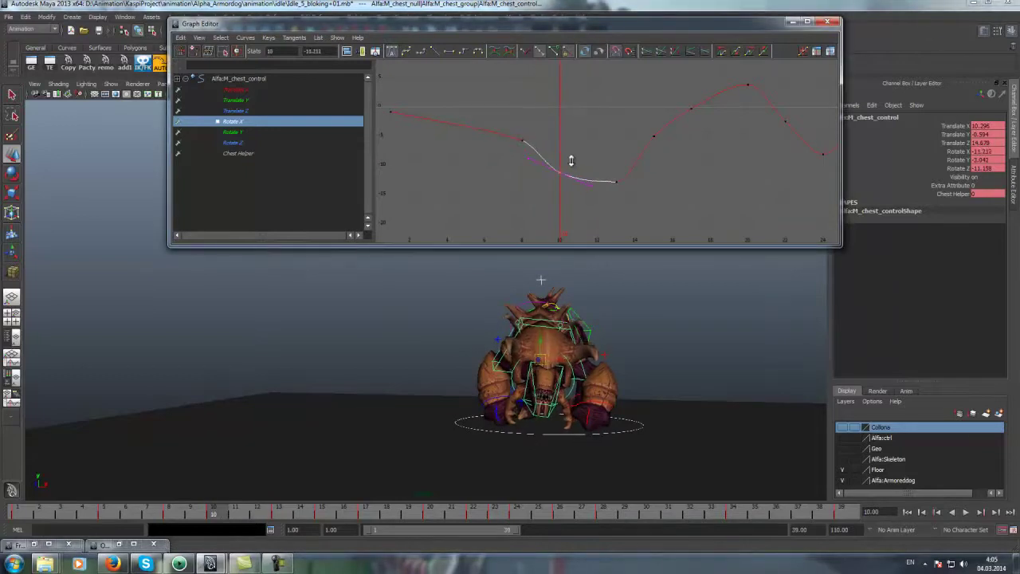
{"action": "key", "text": "alt+v"}
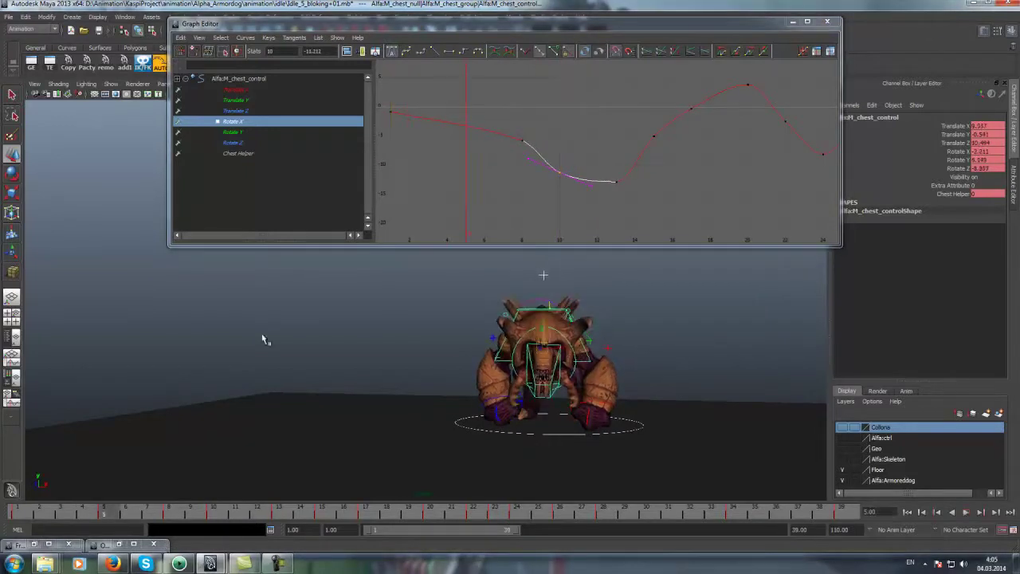
Lower the frame-5 Rotate X key to about -2.27, review it in playback, then select the UpDown control
{"action": "left_click_drag", "start_coordinate": [449, 120], "coordinate": [462, 148]}
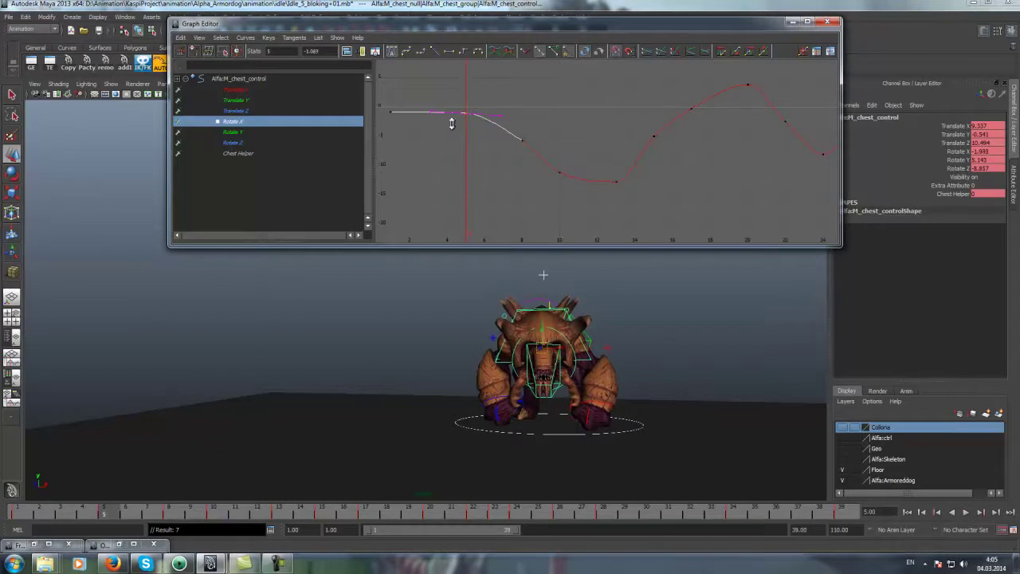
{"action": "key", "text": "alt+v"}
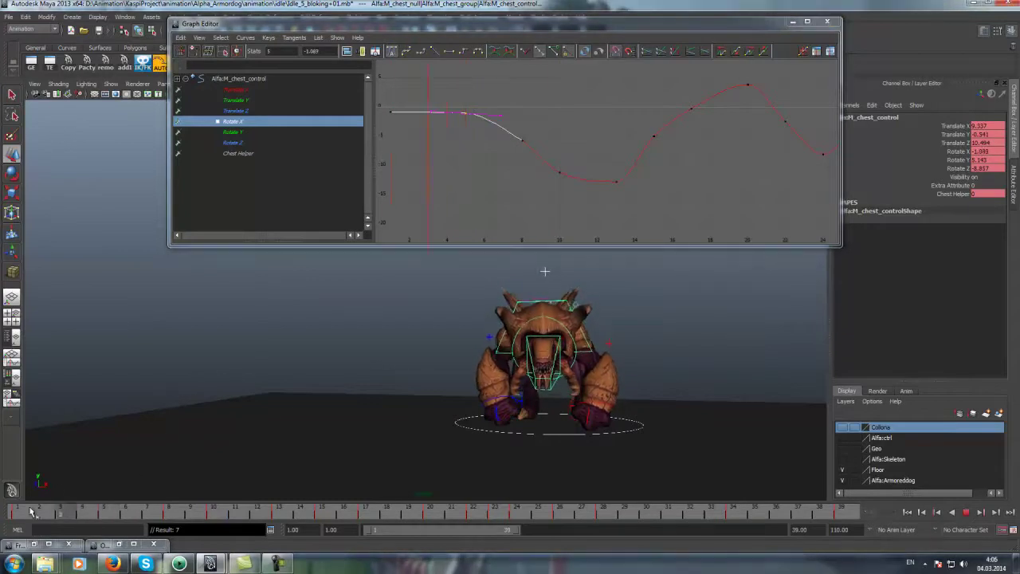
{"action": "key", "text": "alt+v"}
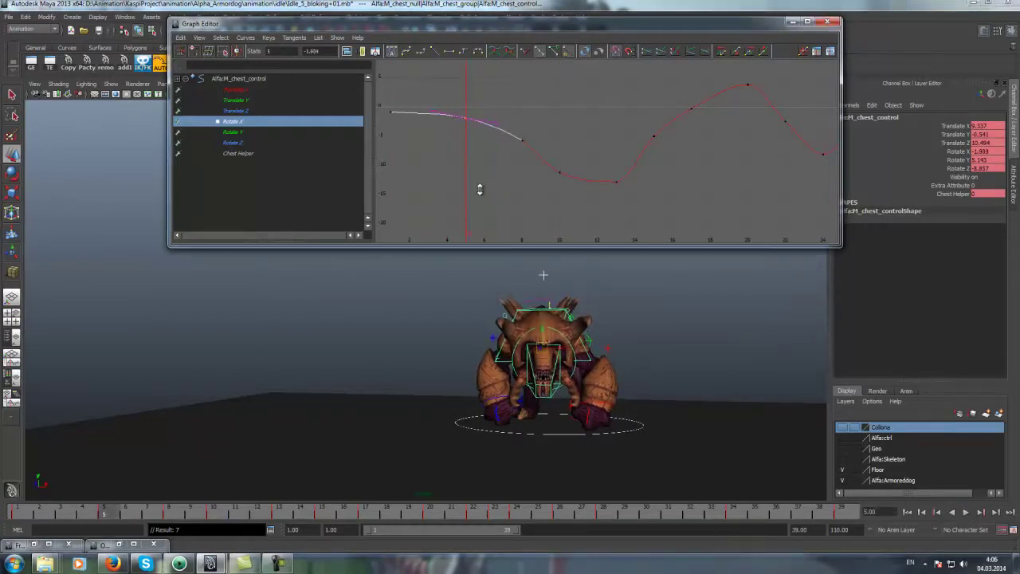
{"action": "key", "text": "alt+v"}
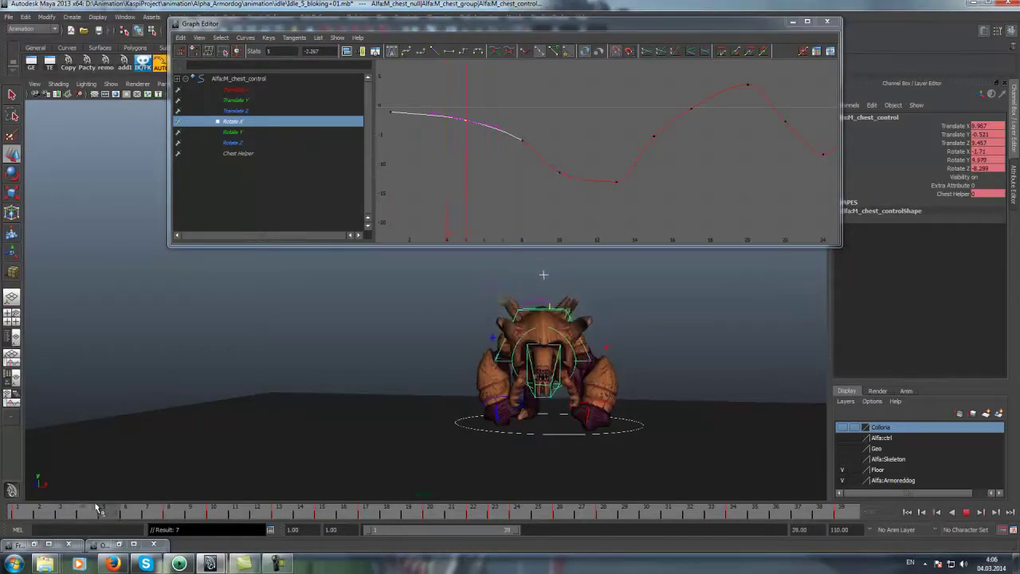
{"action": "key", "text": "alt+v"}
{"action": "left_click_drag", "start_coordinate": [652, 255], "coordinate": [606, 263], "text": "alt"}
{"action": "left_click_drag", "start_coordinate": [558, 306], "coordinate": [580, 260]}
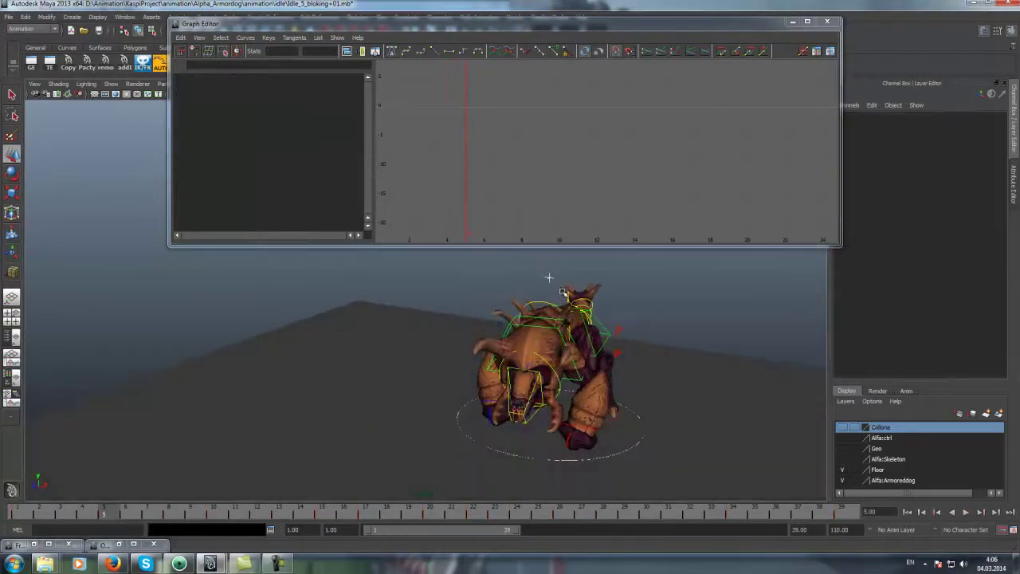
Select the UpDown control from a front view and isolate its Translate X curve
{"action": "left_click", "coordinate": [950, 134]}
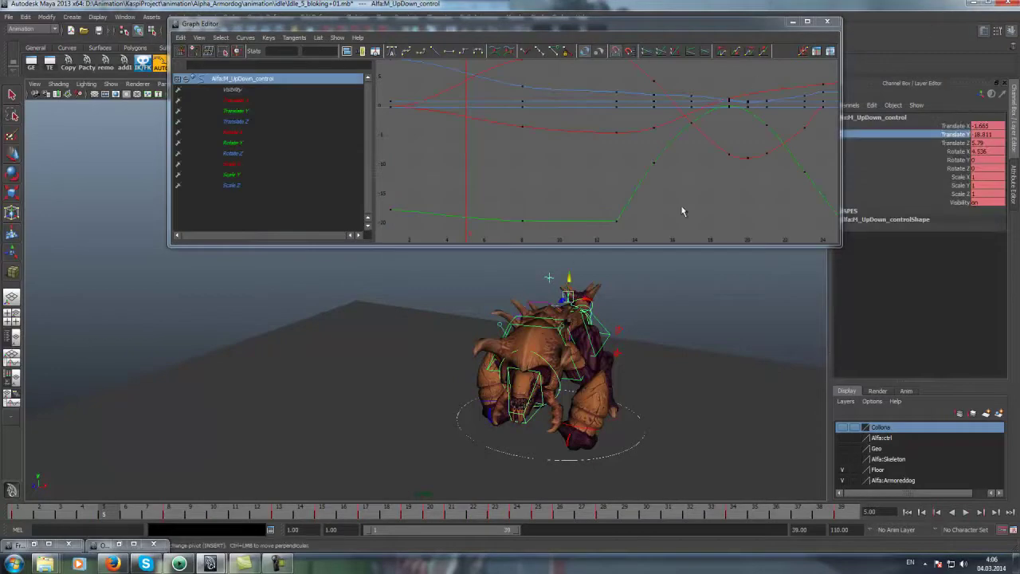
{"action": "left_click", "coordinate": [235, 100]}
{"action": "left_click_drag", "start_coordinate": [479, 126], "coordinate": [421, 392], "text": "alt"}
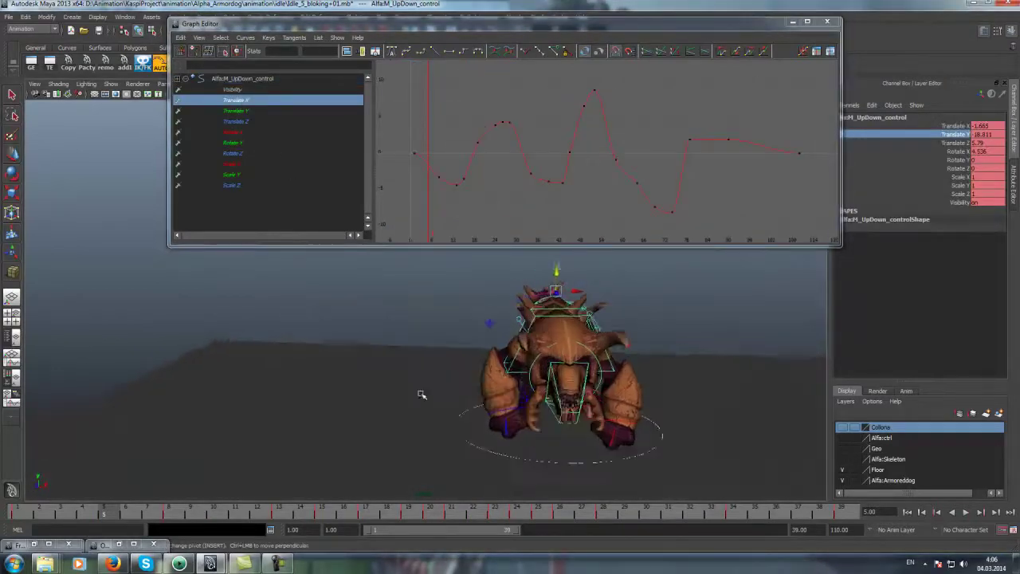
{"action": "right_click_drag", "start_coordinate": [421, 392], "coordinate": [177, 516], "text": "alt"}
{"action": "key", "text": "alt+v"}
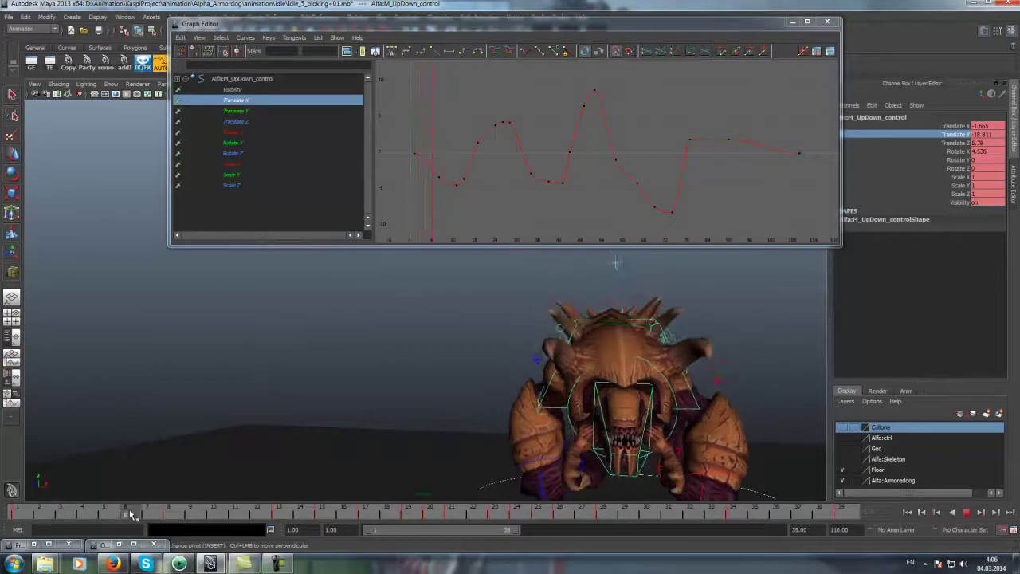
{"action": "left_click", "coordinate": [597, 310]}
{"action": "left_click_drag", "start_coordinate": [533, 348], "coordinate": [556, 305], "text": "alt"}
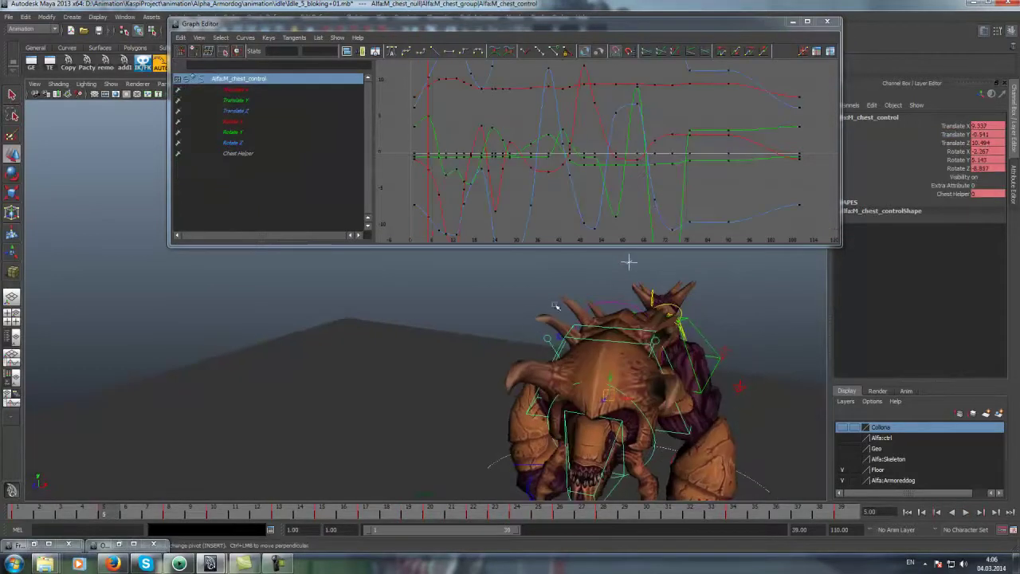
{"action": "left_click", "coordinate": [650, 294]}
{"action": "left_click", "coordinate": [243, 102]}
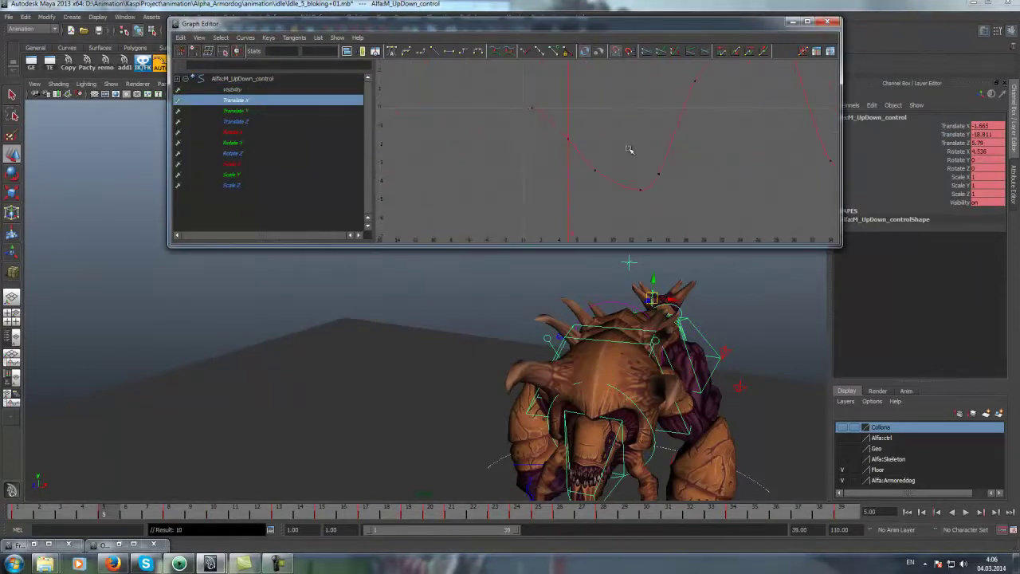
Lower the Translate X keys at frames 5–13 to about -4.61 to flatten the dip, then play back
{"action": "left_click_drag", "start_coordinate": [569, 141], "coordinate": [569, 186]}
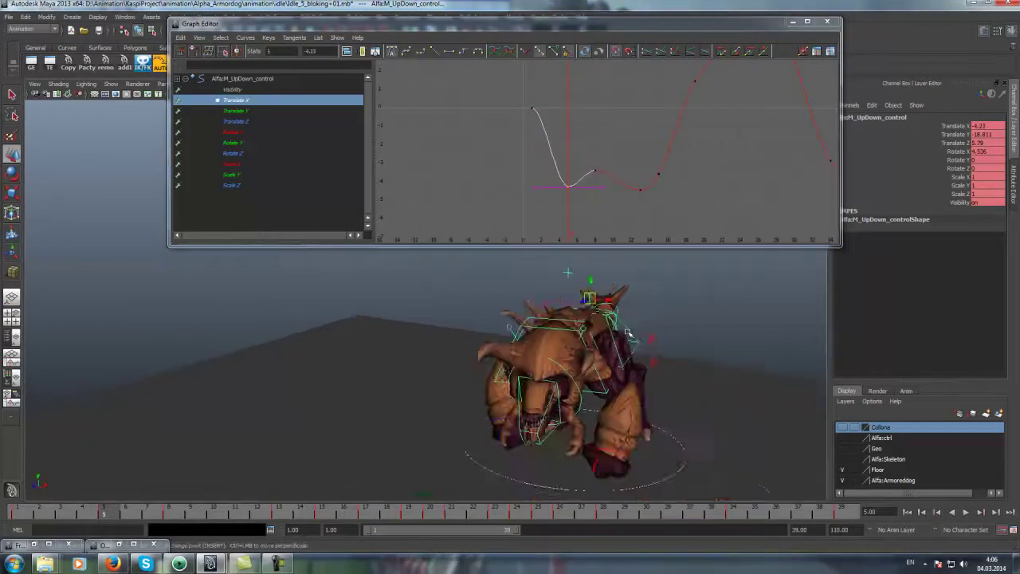
{"action": "left_click_drag", "start_coordinate": [590, 319], "coordinate": [643, 318], "text": "alt"}
{"action": "left_click_drag", "start_coordinate": [107, 514], "coordinate": [168, 515]}
{"action": "left_click", "coordinate": [571, 150]}
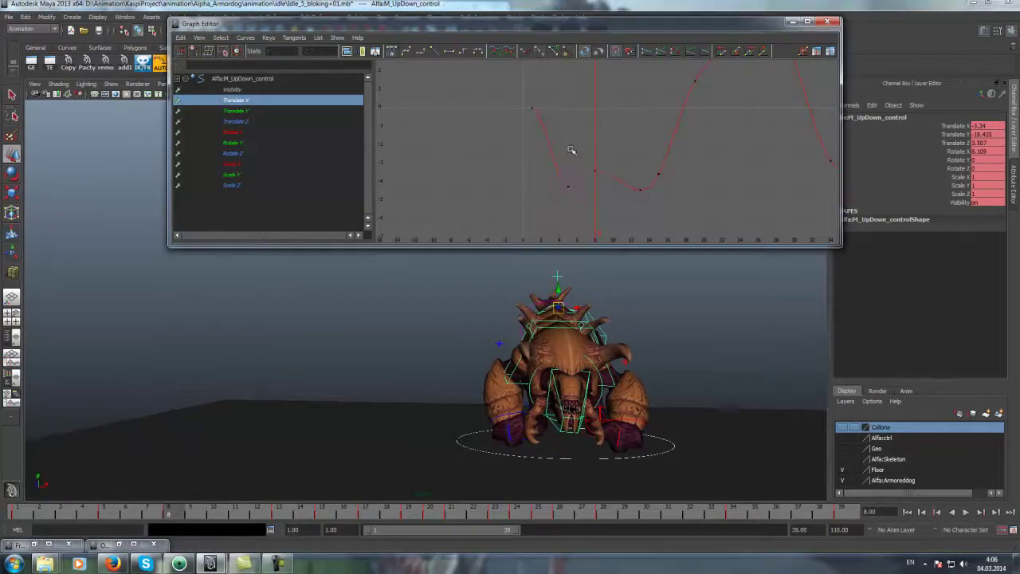
{"action": "left_click_drag", "start_coordinate": [598, 159], "coordinate": [601, 190]}
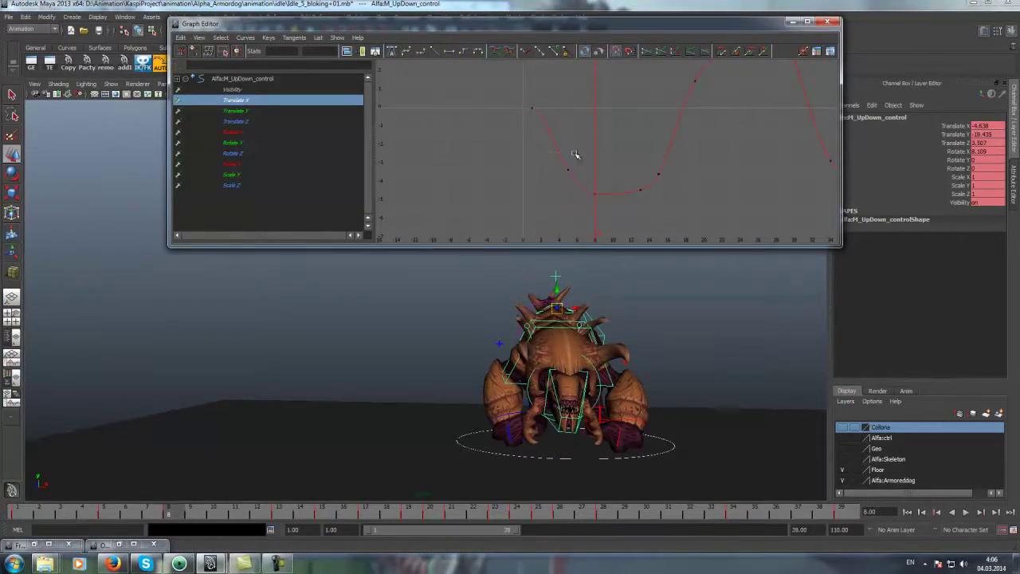
{"action": "left_click_drag", "start_coordinate": [145, 514], "coordinate": [235, 514]}
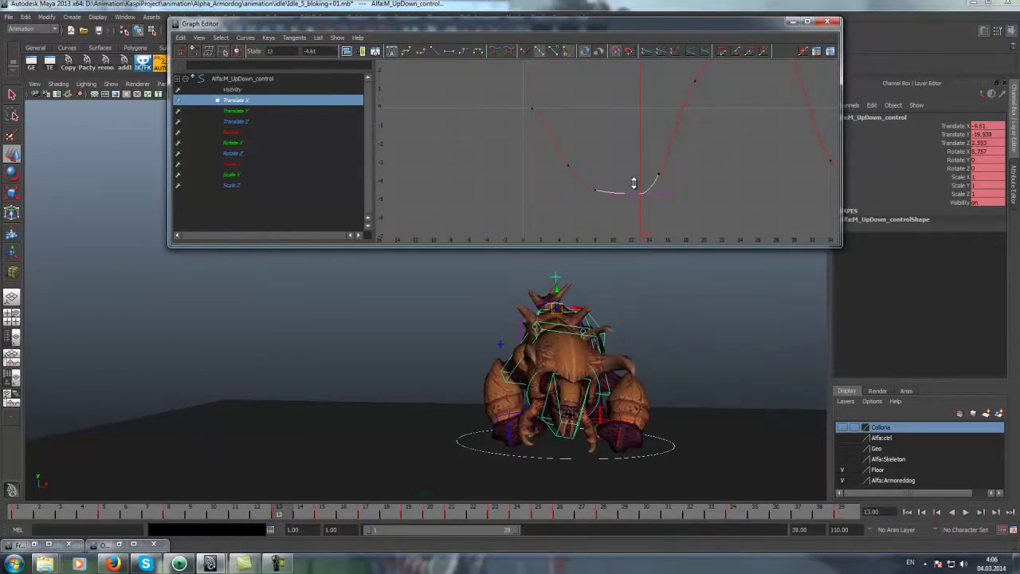
{"action": "key", "text": "alt+v"}
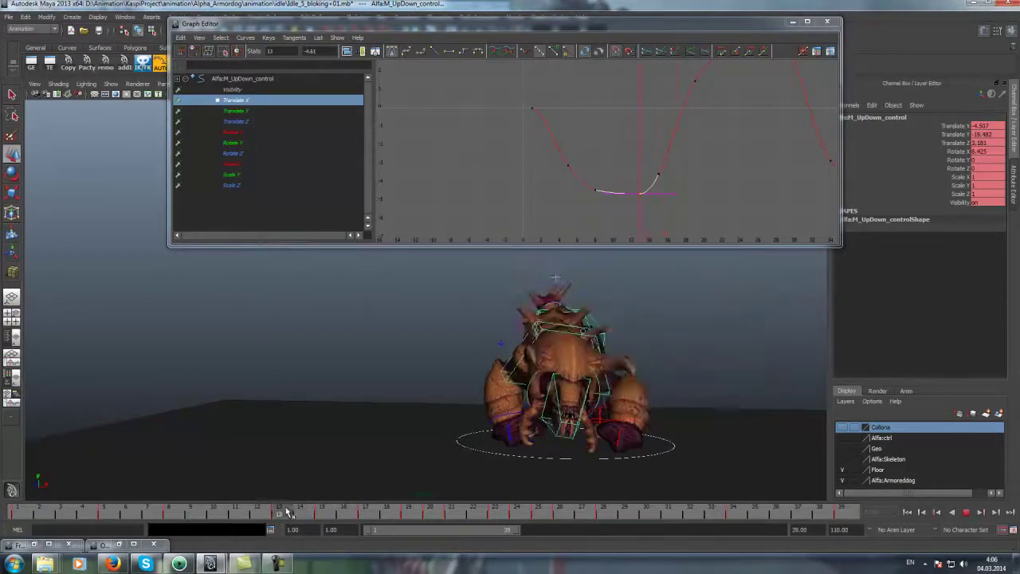
{"action": "left_click_drag", "start_coordinate": [310, 511], "coordinate": [332, 507]}
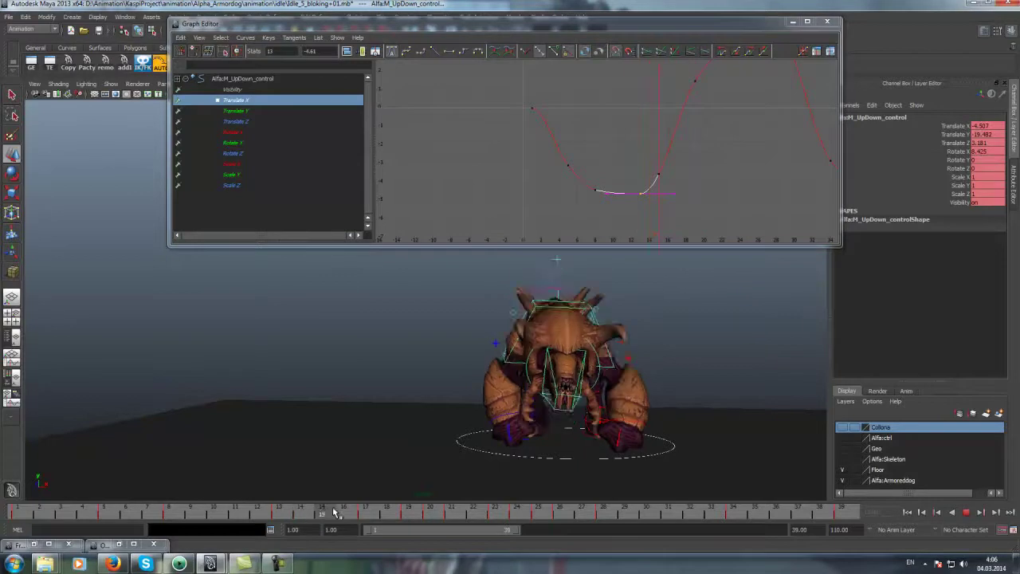
Save the scene as Idle_5_bloking+02.mb, then select the hand control at frame 14
{"action": "left_click", "coordinate": [8, 16]}
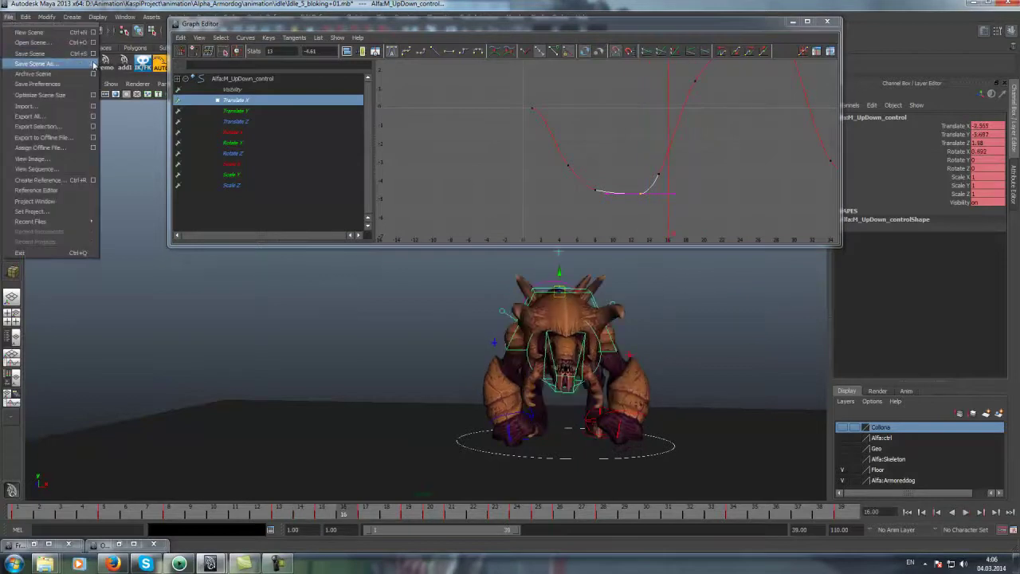
{"action": "left_click", "coordinate": [93, 63]}
{"action": "left_click", "coordinate": [256, 373]}
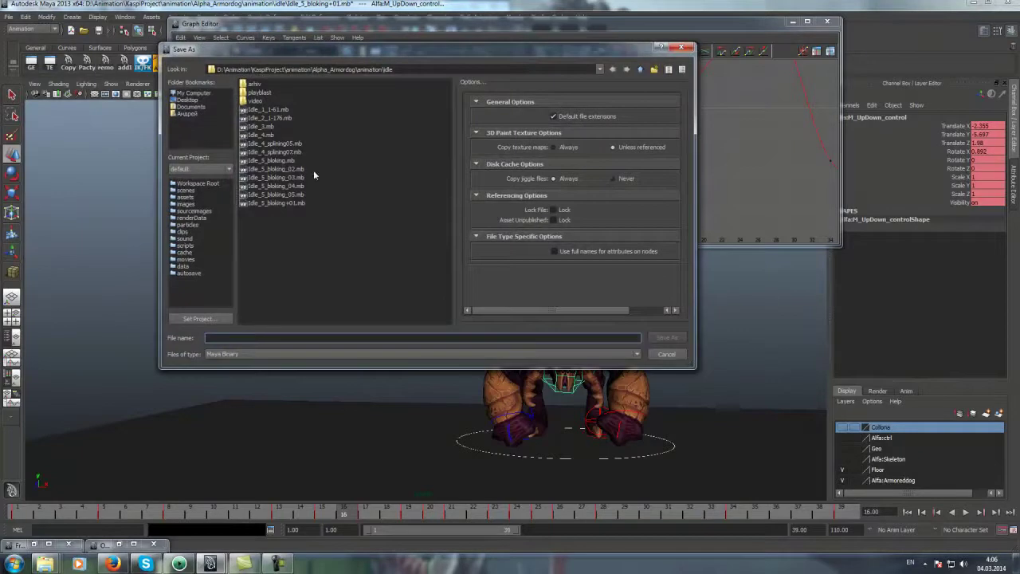
{"action": "left_click", "coordinate": [271, 204]}
{"action": "left_click", "coordinate": [255, 340]}
{"action": "left_click", "coordinate": [675, 341]}
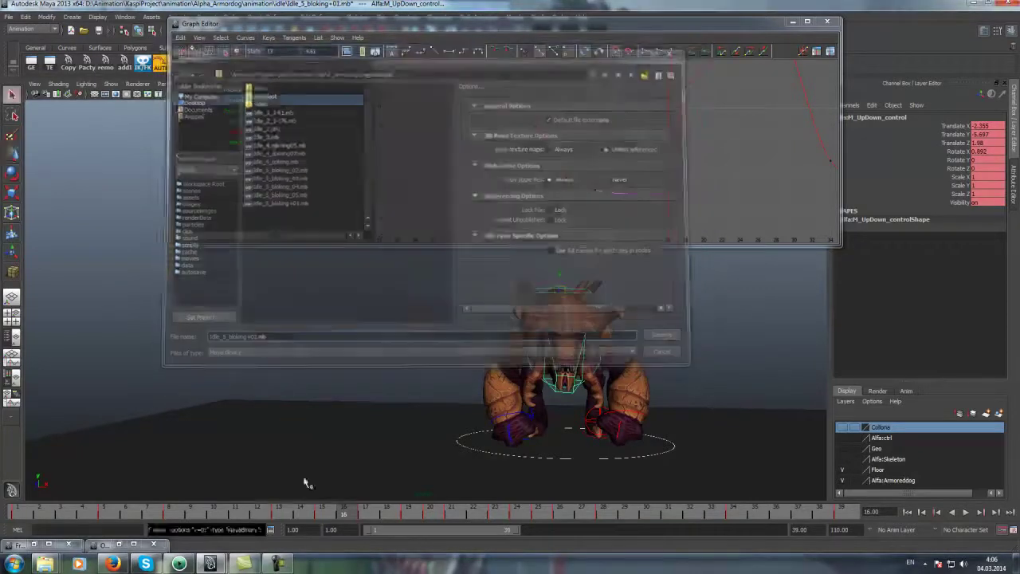
{"action": "mouse_move", "coordinate": [322, 516]}
{"action": "left_mouse_down"}
{"action": "mouse_move", "coordinate": [300, 516]}
{"action": "mouse_move", "coordinate": [407, 515]}
{"action": "mouse_move", "coordinate": [321, 520]}
{"action": "left_mouse_up"}
{"action": "left_click", "coordinate": [621, 408]}
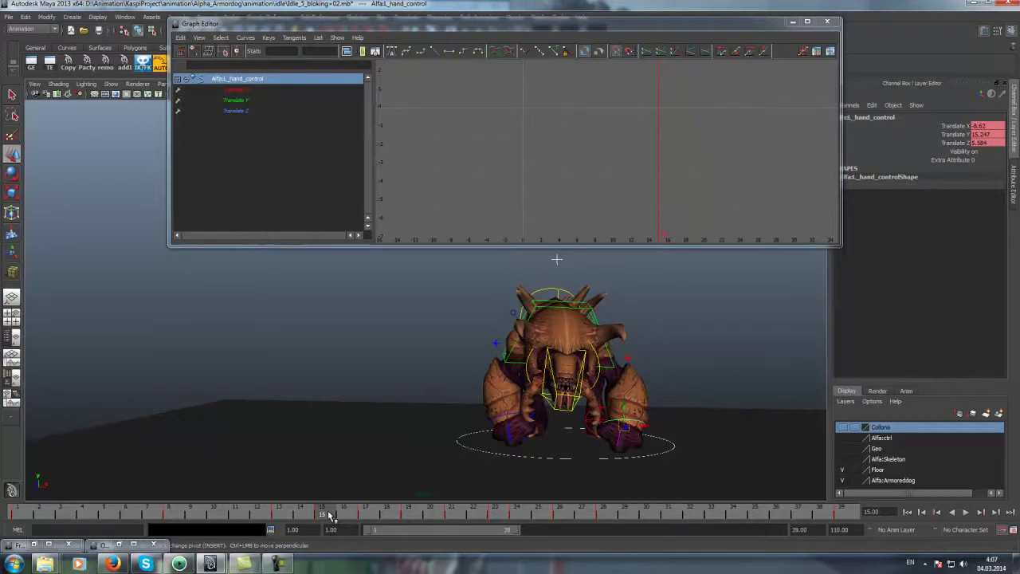
Step between frames 13 and 17, close the Graph Editor, and set the time to frame 15
{"action": "key", "text": "alt+comma"}
{"action": "key", "text": "alt+comma"}
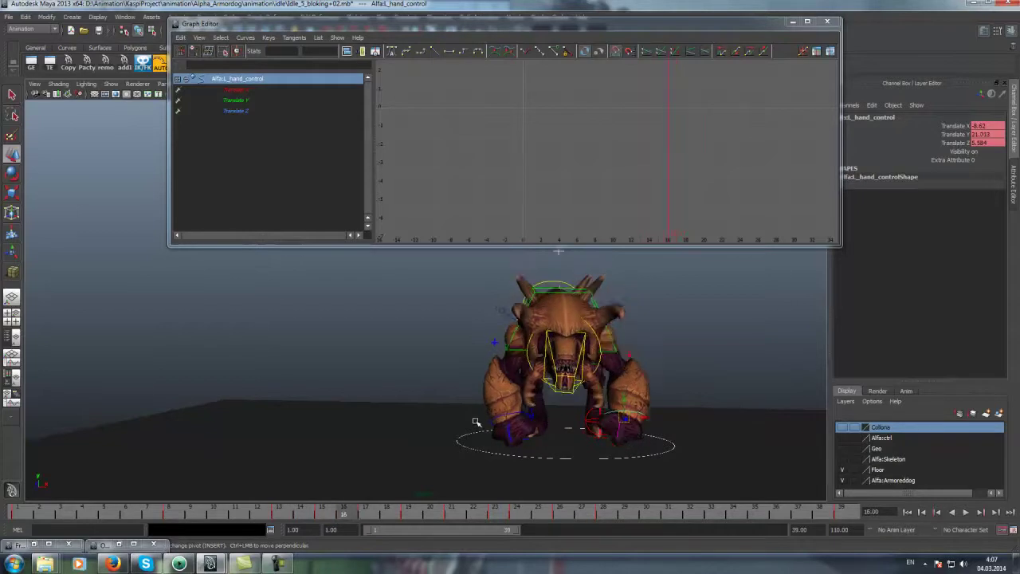
{"action": "mouse_move", "coordinate": [372, 508]}
{"action": "left_mouse_down"}
{"action": "mouse_move", "coordinate": [327, 518]}
{"action": "mouse_move", "coordinate": [364, 515]}
{"action": "left_mouse_up"}
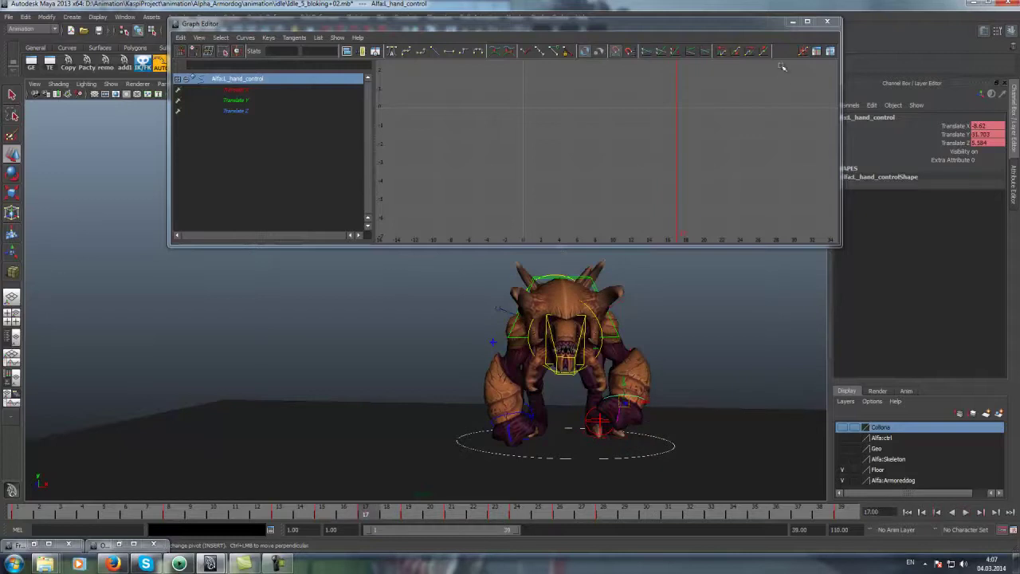
{"action": "left_click", "coordinate": [828, 22]}
{"action": "left_click", "coordinate": [275, 514]}
{"action": "left_click_drag", "start_coordinate": [276, 514], "coordinate": [324, 517]}
Reload the hand control into ArcTracker and create its motion trail
{"action": "left_click", "coordinate": [436, 112]}
{"action": "left_click", "coordinate": [428, 112]}
{"action": "left_click", "coordinate": [391, 158]}
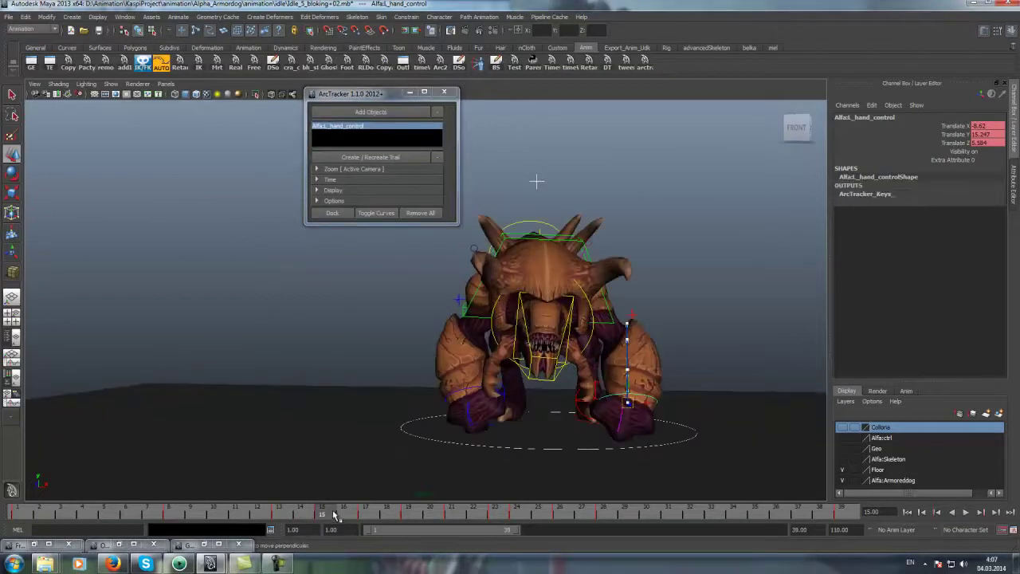
At frame 17, raise the hand control so Translate Y reads 28.768, checking the arc
{"action": "left_click", "coordinate": [346, 516]}
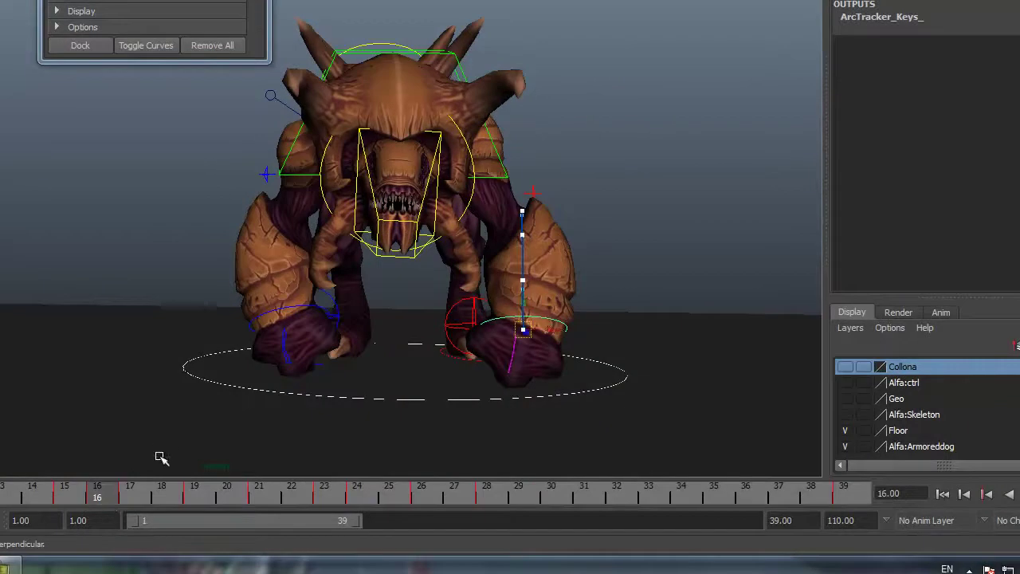
{"action": "key", "text": "alt+period"}
{"action": "middle_click_drag", "start_coordinate": [498, 246], "coordinate": [428, 295]}
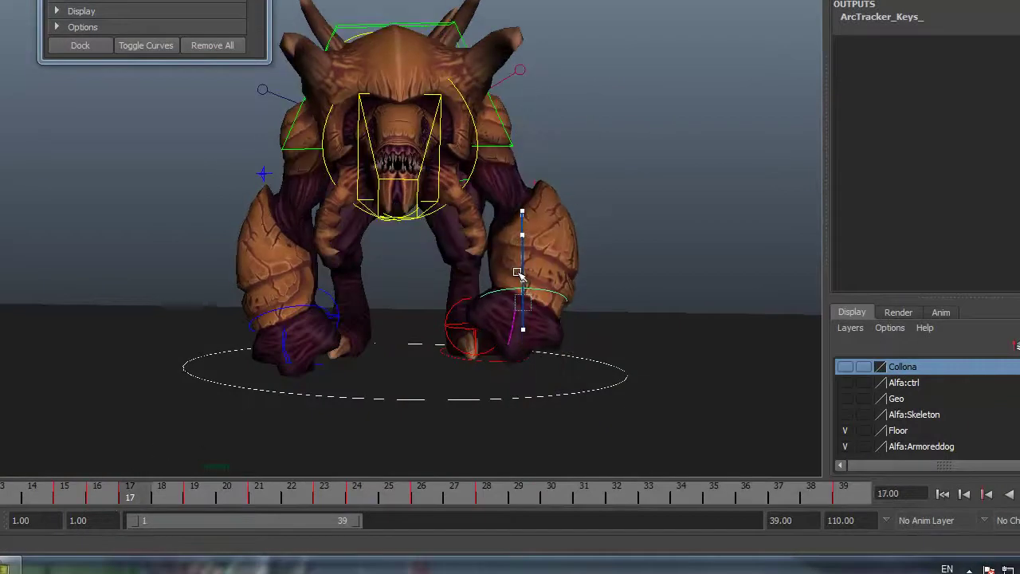
{"action": "mouse_move", "coordinate": [68, 496]}
{"action": "left_mouse_down"}
{"action": "mouse_move", "coordinate": [187, 494]}
{"action": "mouse_move", "coordinate": [128, 495]}
{"action": "left_mouse_up"}
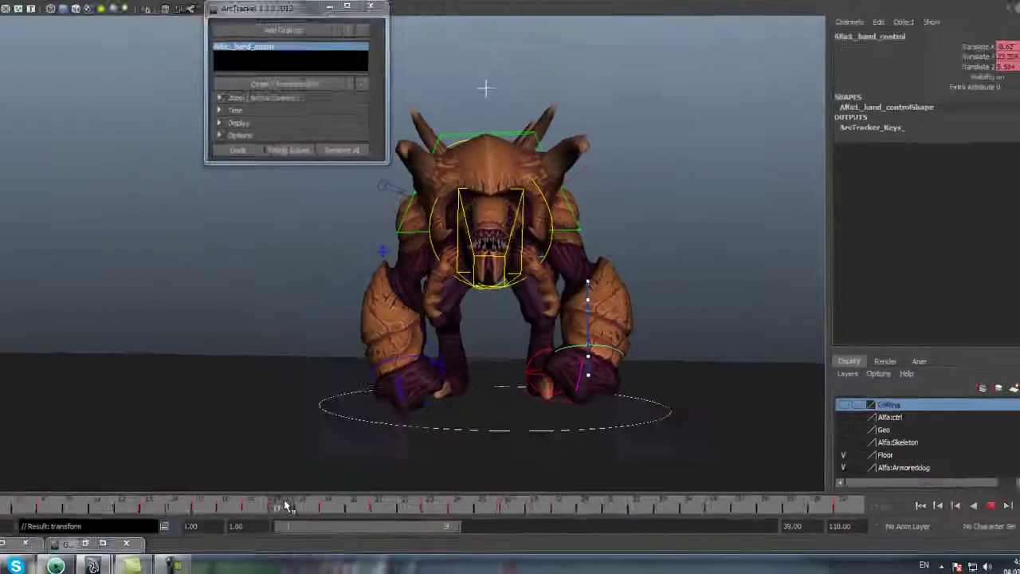
{"action": "left_click_drag", "start_coordinate": [626, 368], "coordinate": [574, 375]}
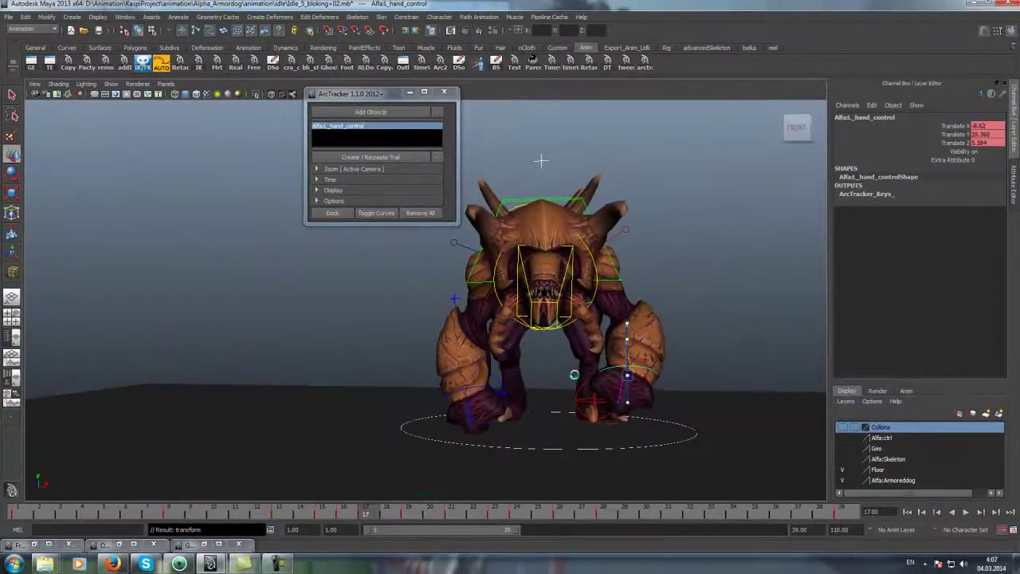
{"action": "left_click", "coordinate": [925, 134]}
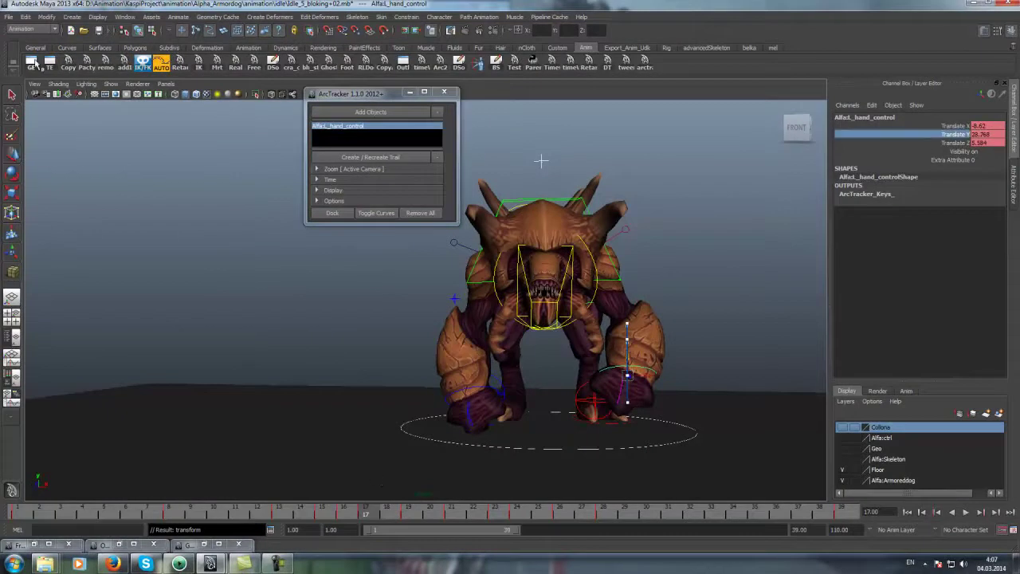
{"action": "left_click", "coordinate": [33, 62]}
Isolate and frame the hand's Translate Y curve, then play back to check the hand
{"action": "left_click", "coordinate": [236, 105]}
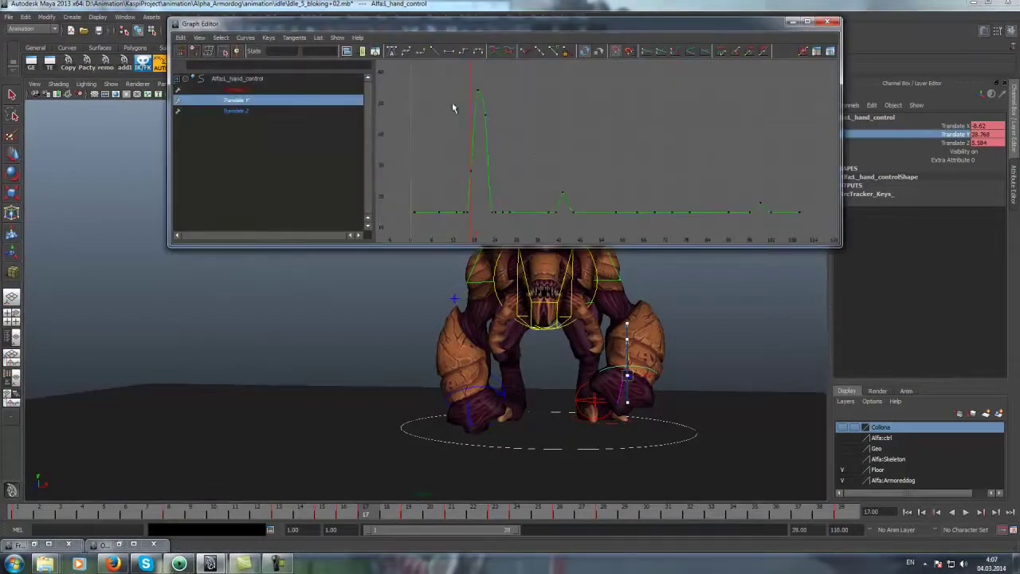
{"action": "key", "text": "f"}
{"action": "left_click_drag", "start_coordinate": [480, 177], "coordinate": [503, 220]}
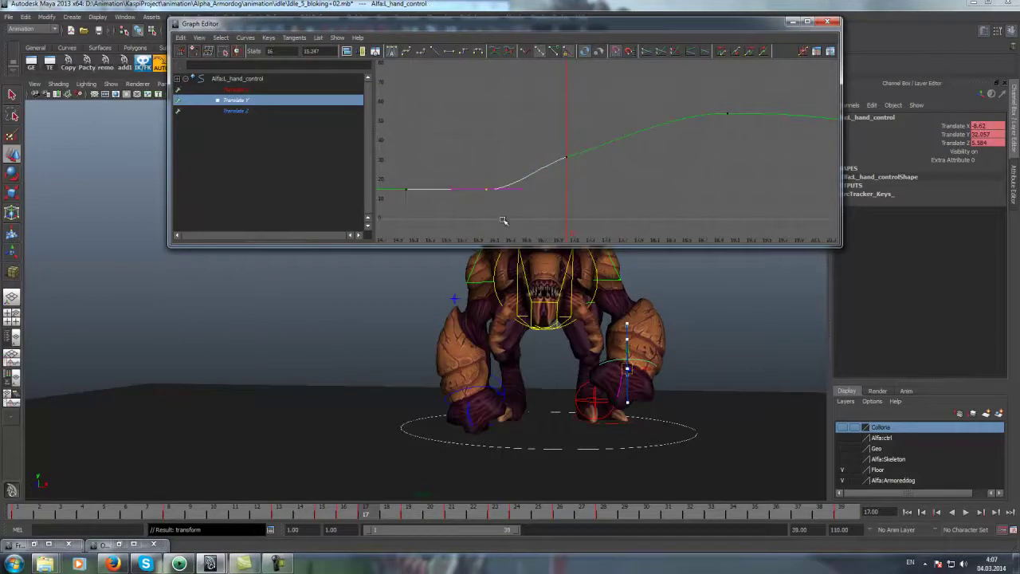
{"action": "key", "text": "alt+v"}
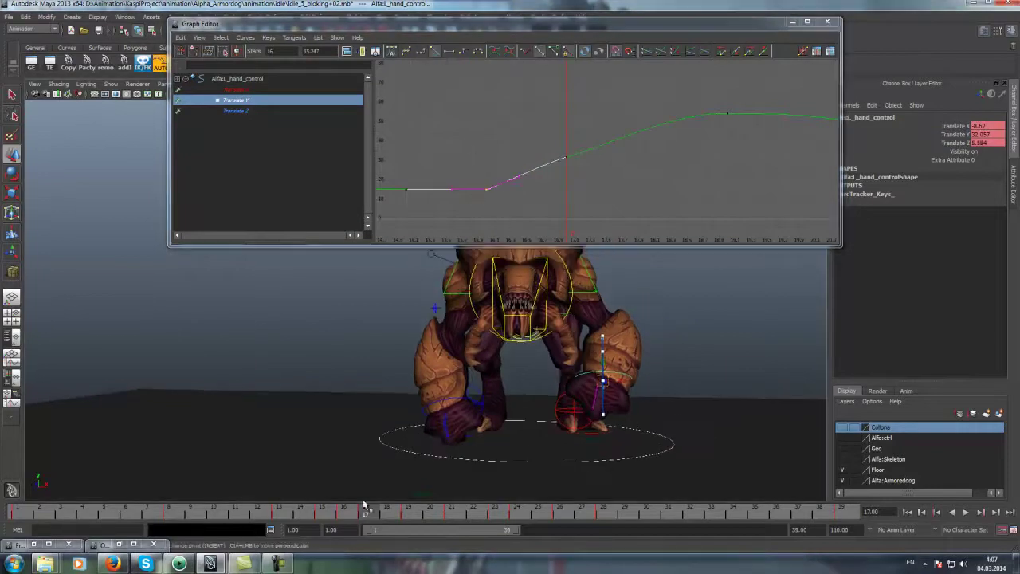
{"action": "left_click_drag", "start_coordinate": [381, 516], "coordinate": [408, 518]}
Lower the hand's Translate Y key near frame 21
{"action": "middle_click_drag", "start_coordinate": [769, 145], "coordinate": [659, 137], "text": "alt"}
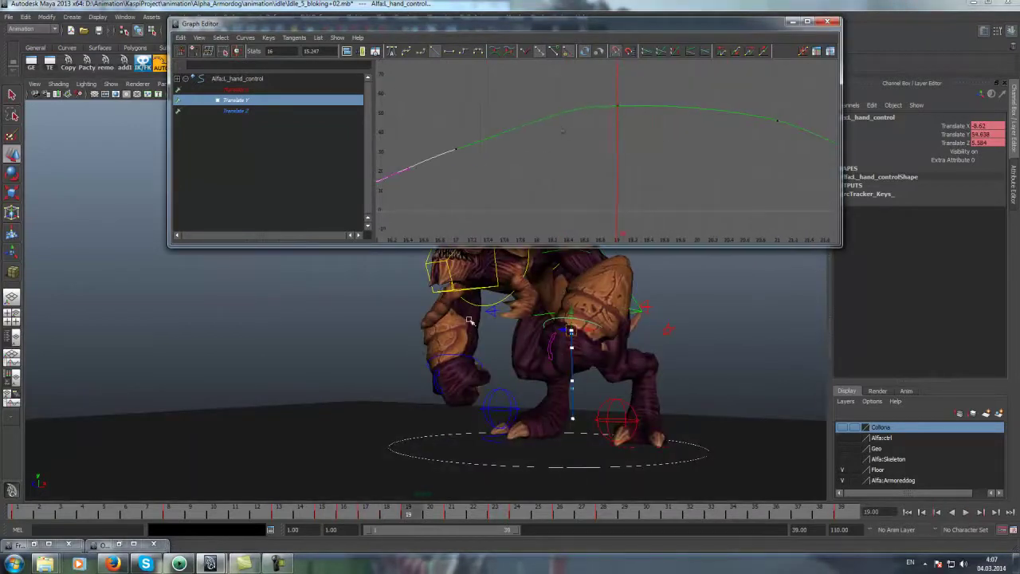
{"action": "left_click_drag", "start_coordinate": [421, 511], "coordinate": [453, 518]}
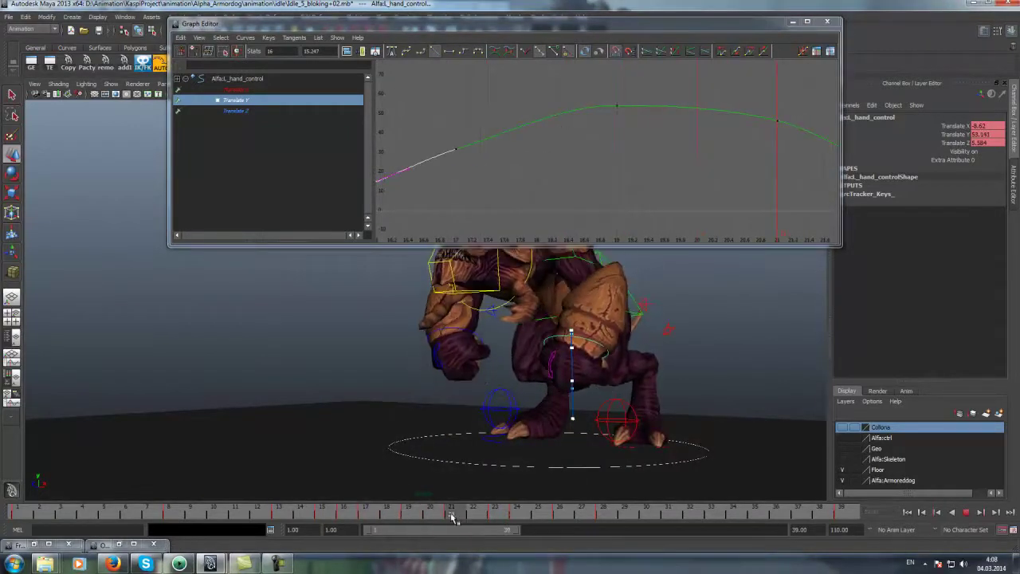
{"action": "right_click_drag", "start_coordinate": [720, 128], "coordinate": [668, 138], "text": "alt"}
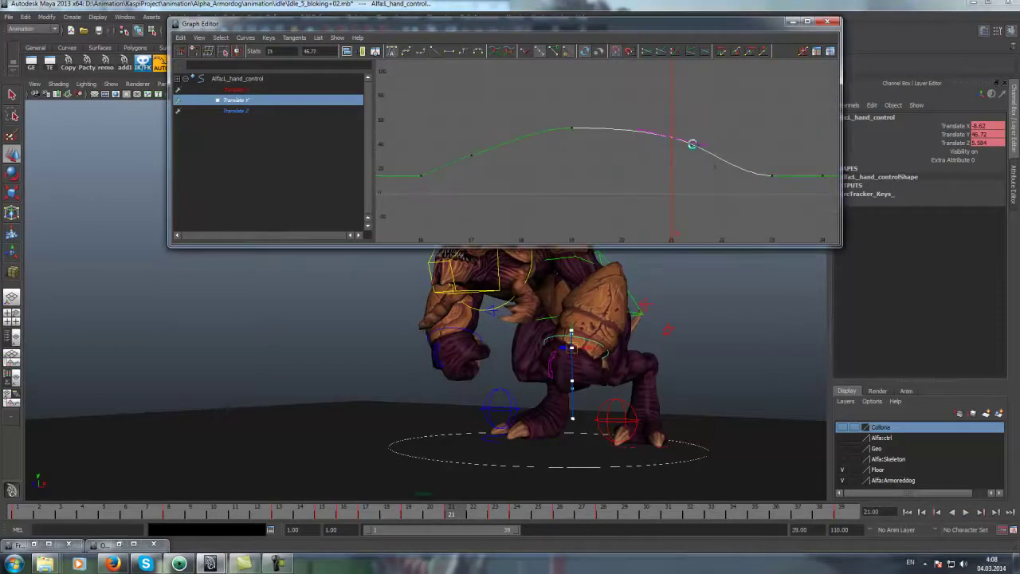
{"action": "middle_click_drag", "start_coordinate": [692, 145], "coordinate": [726, 156]}
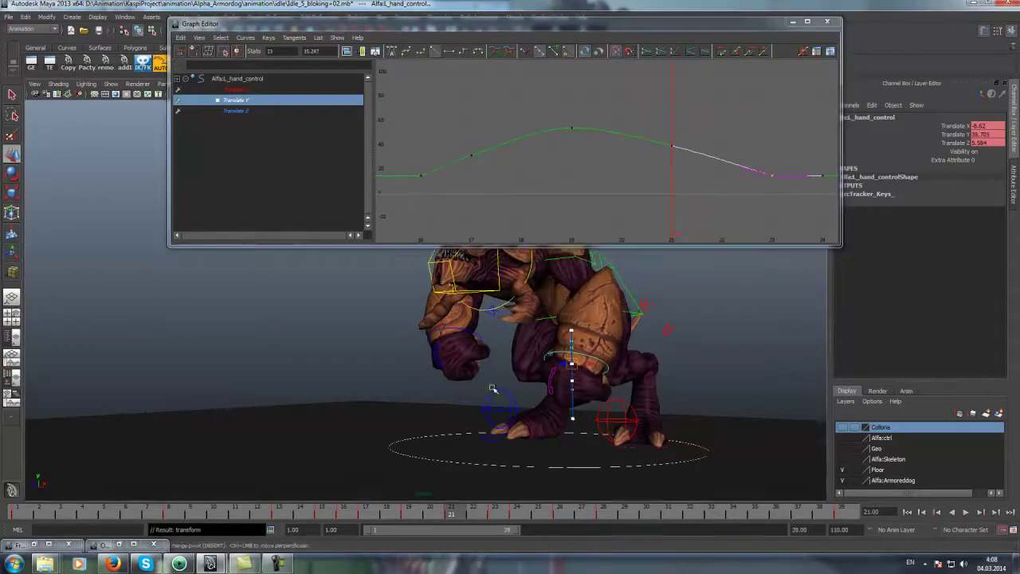
Play back, then adjust the Translate Y key near frame 22 to smooth the arm's arc
{"action": "left_click_drag", "start_coordinate": [490, 388], "coordinate": [550, 384], "text": "alt"}
{"action": "left_click", "coordinate": [484, 519]}
{"action": "key", "text": "alt+v"}
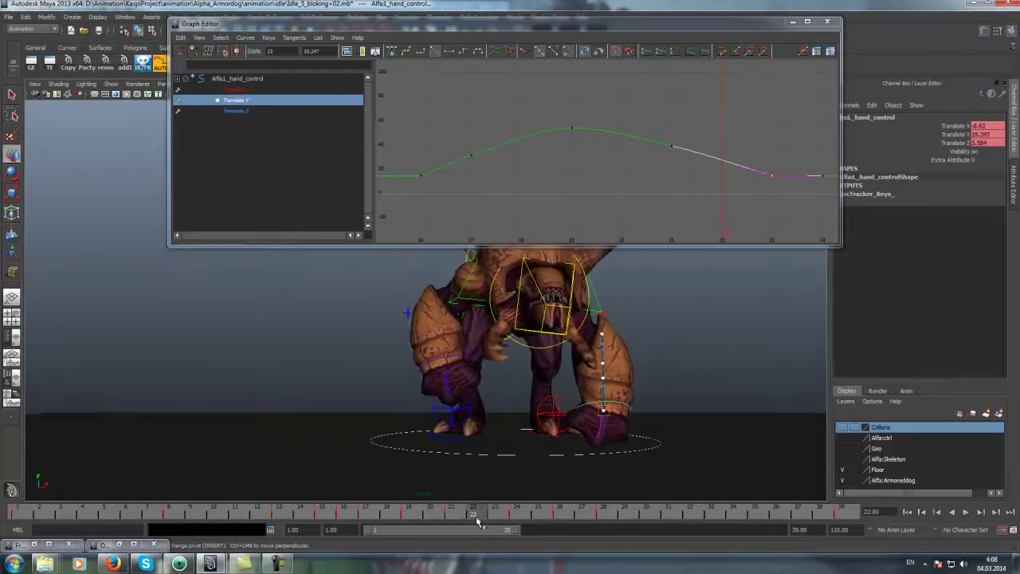
{"action": "left_click_drag", "start_coordinate": [477, 520], "coordinate": [431, 519]}
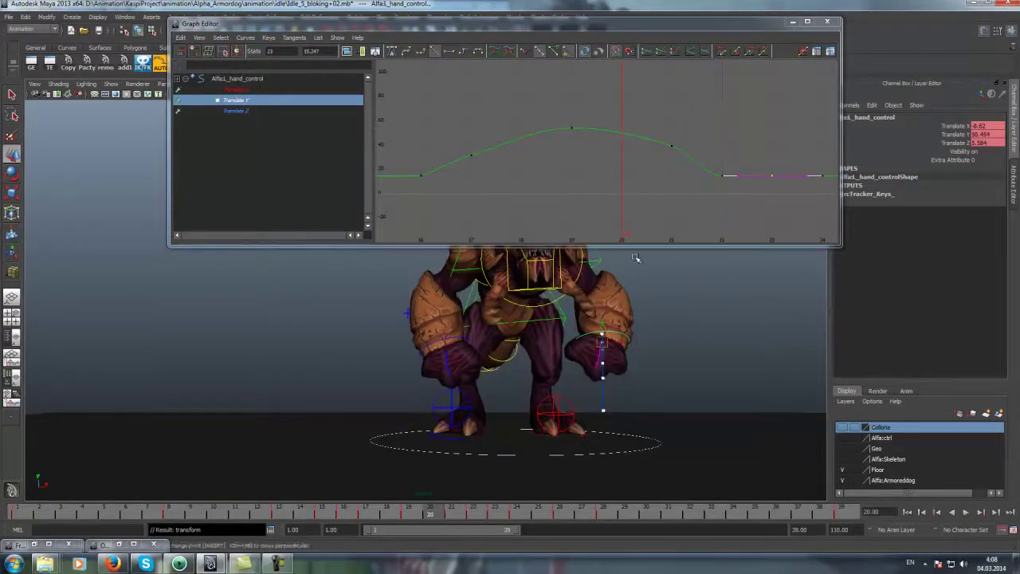
{"action": "left_click", "coordinate": [675, 147]}
{"action": "middle_click_drag", "start_coordinate": [633, 156], "coordinate": [615, 152]}
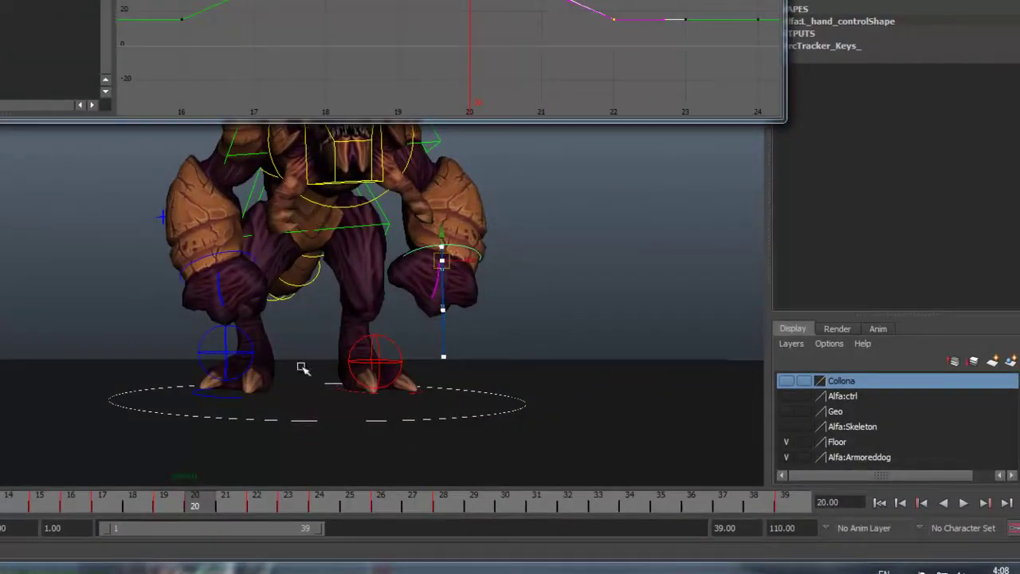
Play the idle through frame 39 from higher orbit angles, stop at frame 17, and select the left clavicle control
{"action": "left_click_drag", "start_coordinate": [209, 505], "coordinate": [951, 487]}
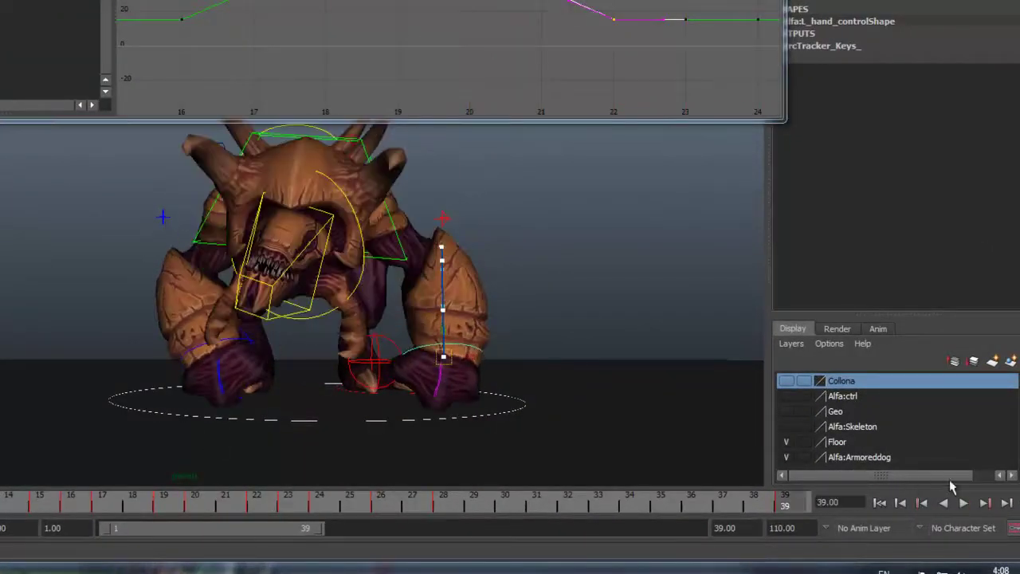
{"action": "left_click", "coordinate": [964, 504]}
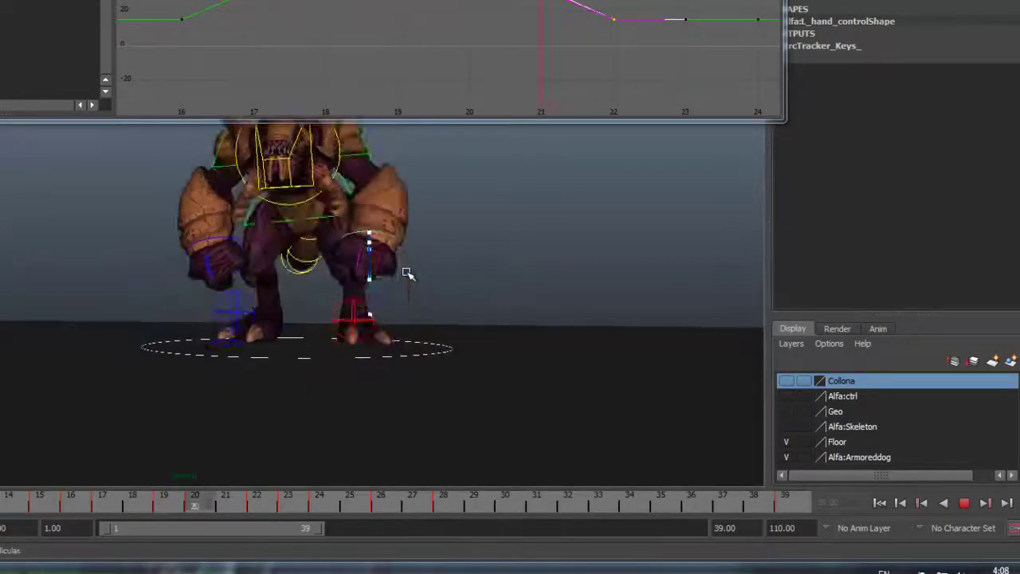
{"action": "left_click_drag", "start_coordinate": [408, 273], "coordinate": [455, 319], "text": "alt"}
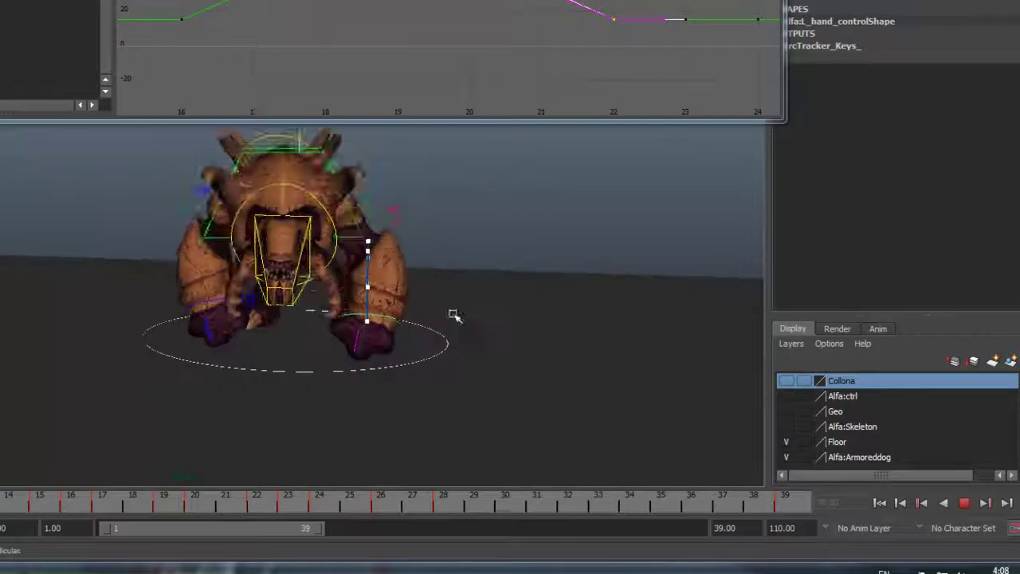
{"action": "left_click", "coordinate": [964, 503]}
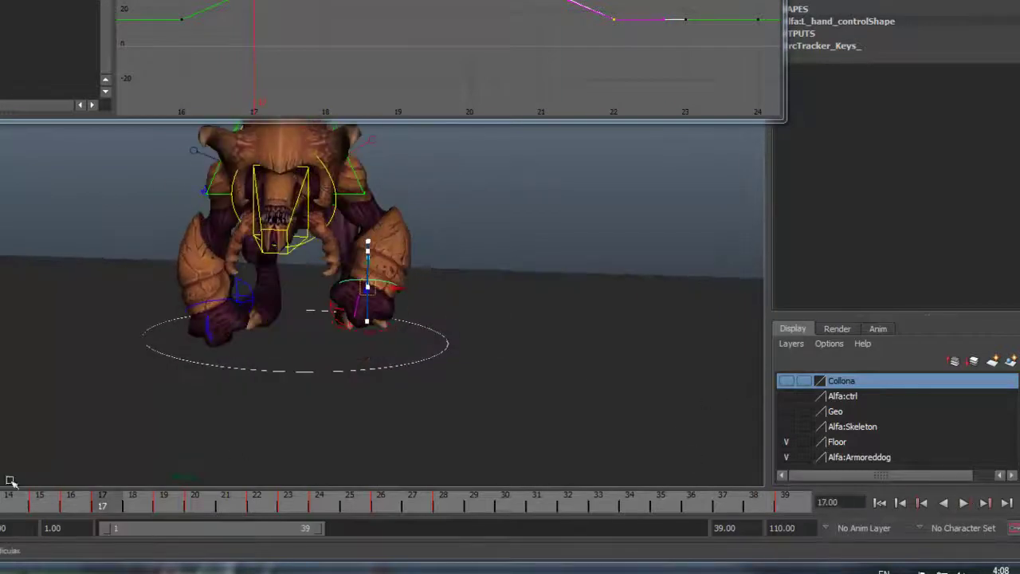
{"action": "key", "text": "alt+v"}
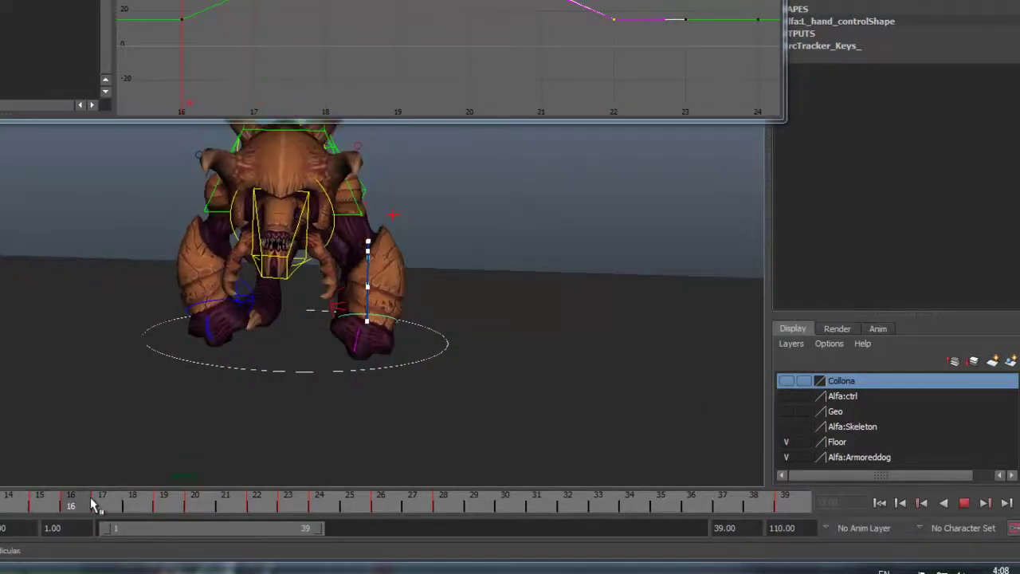
{"action": "left_click_drag", "start_coordinate": [352, 253], "coordinate": [327, 217], "text": "alt"}
{"action": "left_click", "coordinate": [391, 205]}
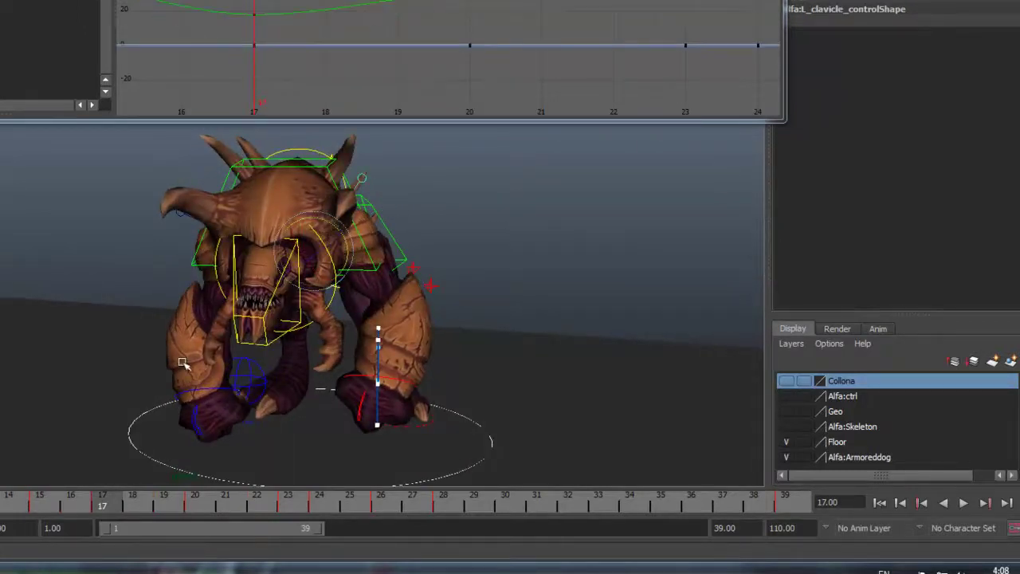
Move the left hand control down at frame 17 and play back to check it
{"action": "left_click_drag", "start_coordinate": [28, 500], "coordinate": [102, 504]}
{"action": "left_click", "coordinate": [395, 380]}
{"action": "left_click_drag", "start_coordinate": [376, 356], "coordinate": [335, 350]}
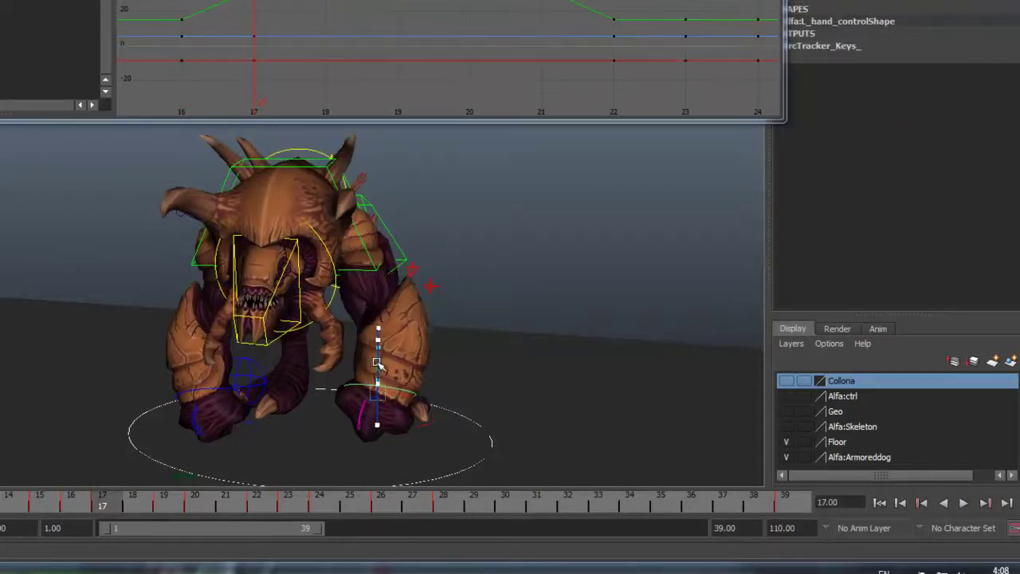
{"action": "key", "text": "alt+v"}
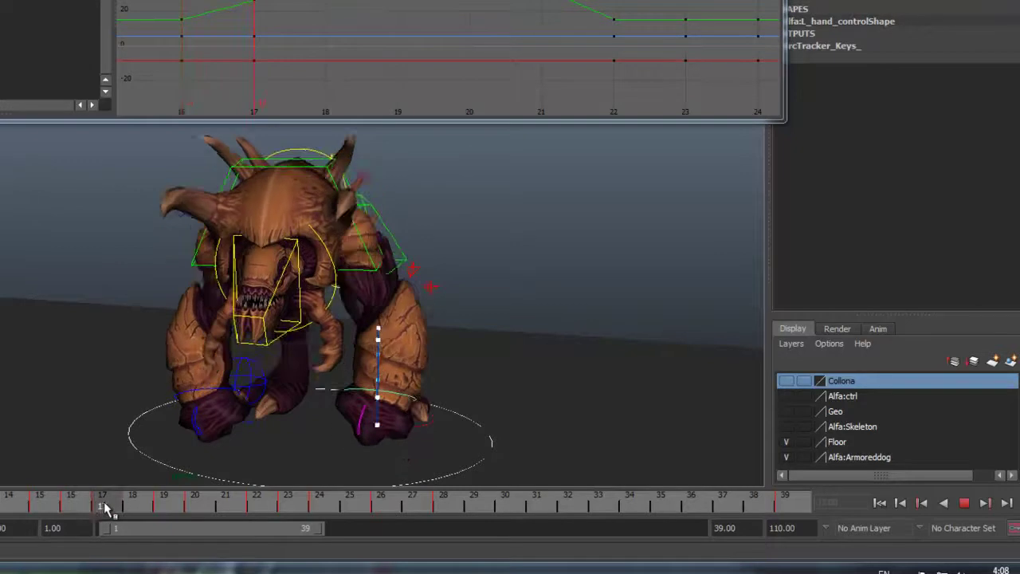
Select the left clavicle control and scrub to frame 19 from a three-quarter view
{"action": "left_click_drag", "start_coordinate": [341, 197], "coordinate": [308, 201], "text": "alt"}
{"action": "left_click", "coordinate": [329, 211]}
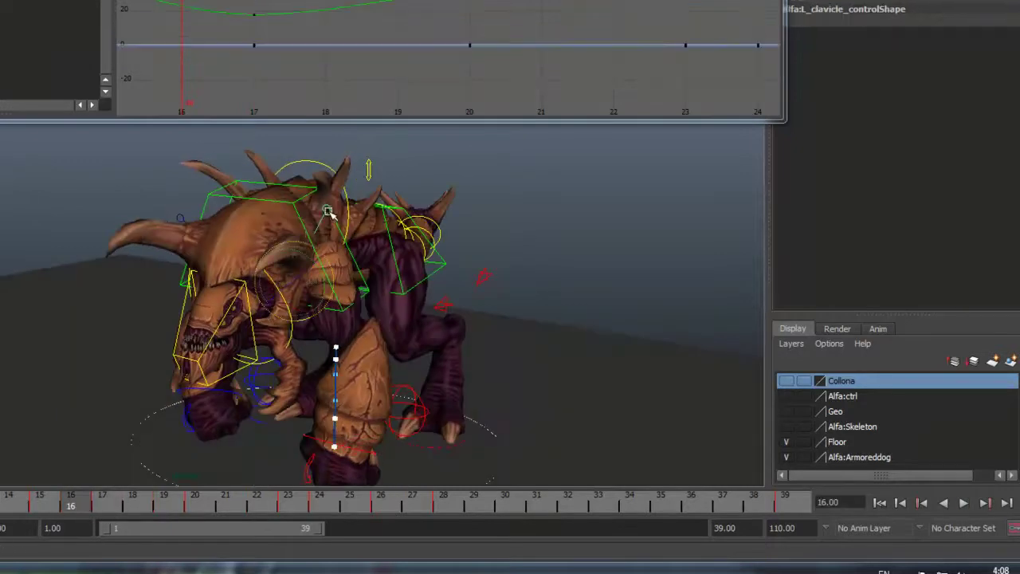
{"action": "left_click_drag", "start_coordinate": [295, 252], "coordinate": [224, 433], "text": "alt"}
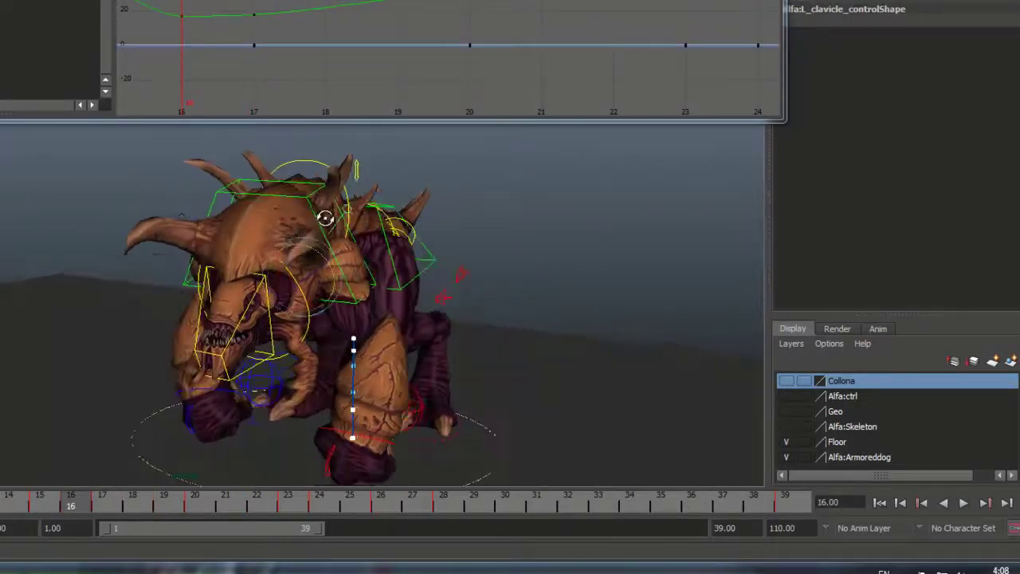
{"action": "mouse_move", "coordinate": [105, 496]}
{"action": "left_mouse_down"}
{"action": "mouse_move", "coordinate": [194, 501]}
{"action": "mouse_move", "coordinate": [275, 487]}
{"action": "mouse_move", "coordinate": [244, 485]}
{"action": "mouse_move", "coordinate": [257, 490]}
{"action": "left_mouse_up"}
{"action": "mouse_move", "coordinate": [327, 251]}
{"action": "left_mouse_down", "text": "alt"}
{"action": "mouse_move", "coordinate": [321, 235]}
{"action": "mouse_move", "coordinate": [338, 239]}
{"action": "mouse_move", "coordinate": [341, 257]}
{"action": "left_mouse_up", "text": "alt"}
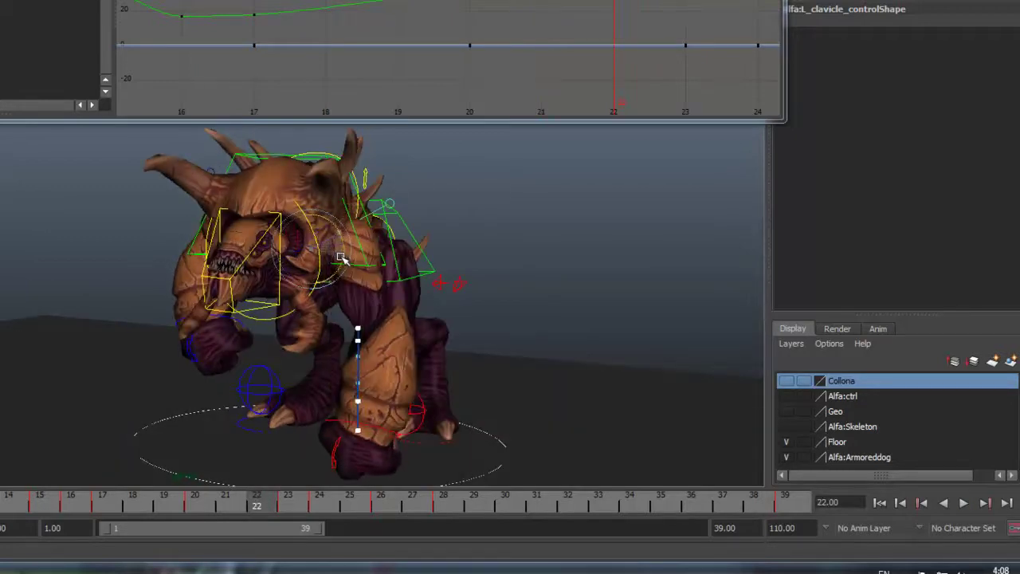
Step through frames 21–24 to inspect the clavicle's rotation, then view it from the side
{"action": "left_click_drag", "start_coordinate": [210, 501], "coordinate": [285, 505]}
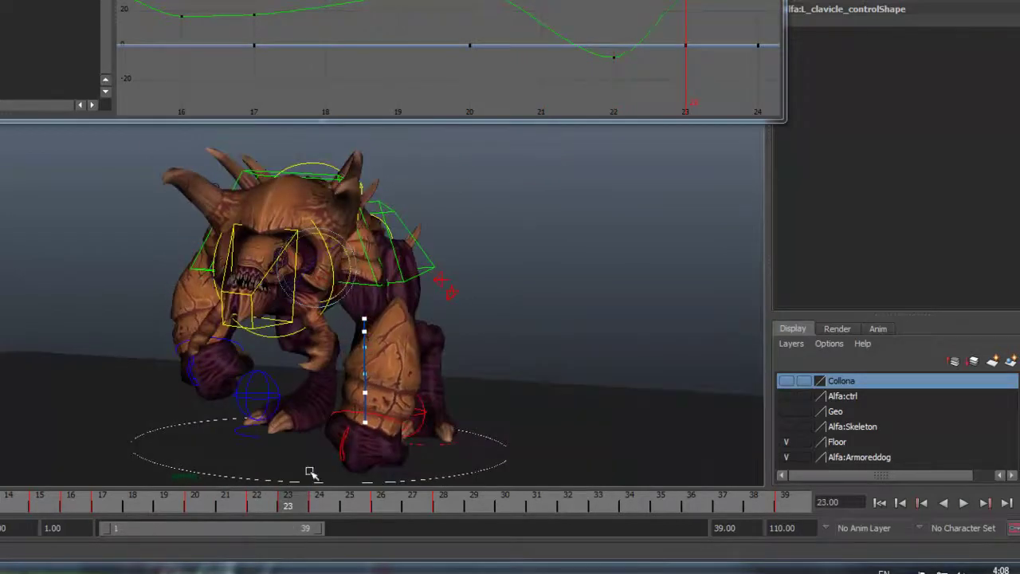
{"action": "left_click", "coordinate": [278, 504]}
{"action": "left_click", "coordinate": [289, 505]}
{"action": "left_click", "coordinate": [263, 507]}
{"action": "left_click", "coordinate": [281, 506]}
{"action": "left_click", "coordinate": [327, 510]}
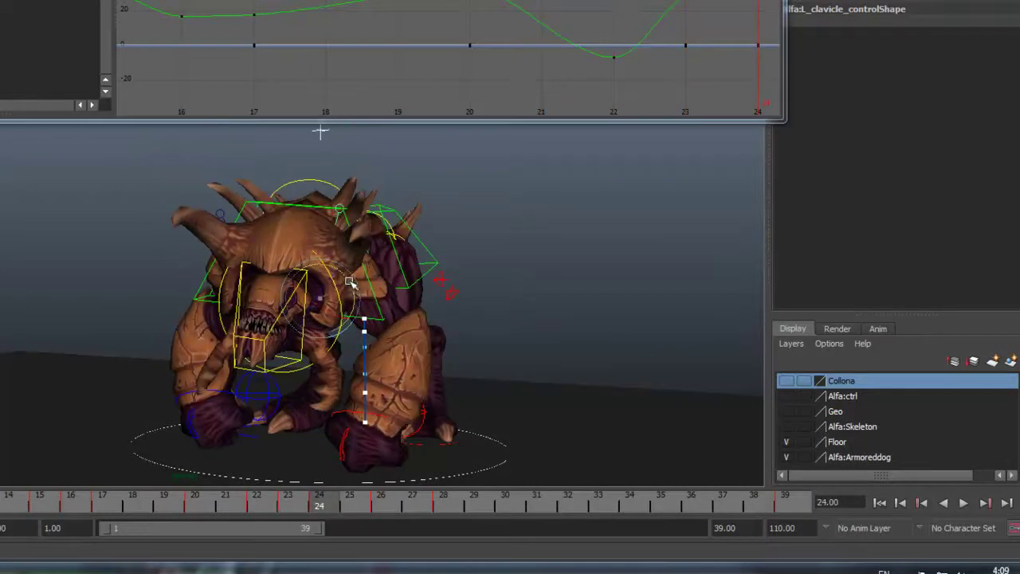
{"action": "mouse_move", "coordinate": [350, 283]}
{"action": "left_mouse_down", "text": "alt"}
{"action": "mouse_move", "coordinate": [308, 303]}
{"action": "mouse_move", "coordinate": [586, 399]}
{"action": "mouse_move", "coordinate": [590, 367]}
{"action": "left_mouse_up", "text": "alt"}
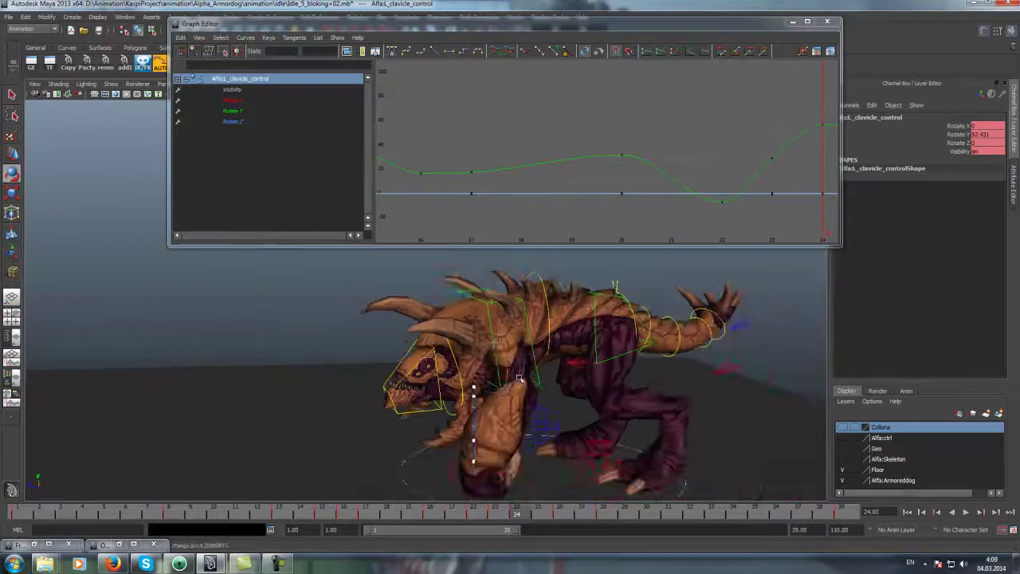
Review playback from front and side views, select the chest control at frame 15, and close the Graph Editor
{"action": "left_click_drag", "start_coordinate": [500, 514], "coordinate": [868, 496]}
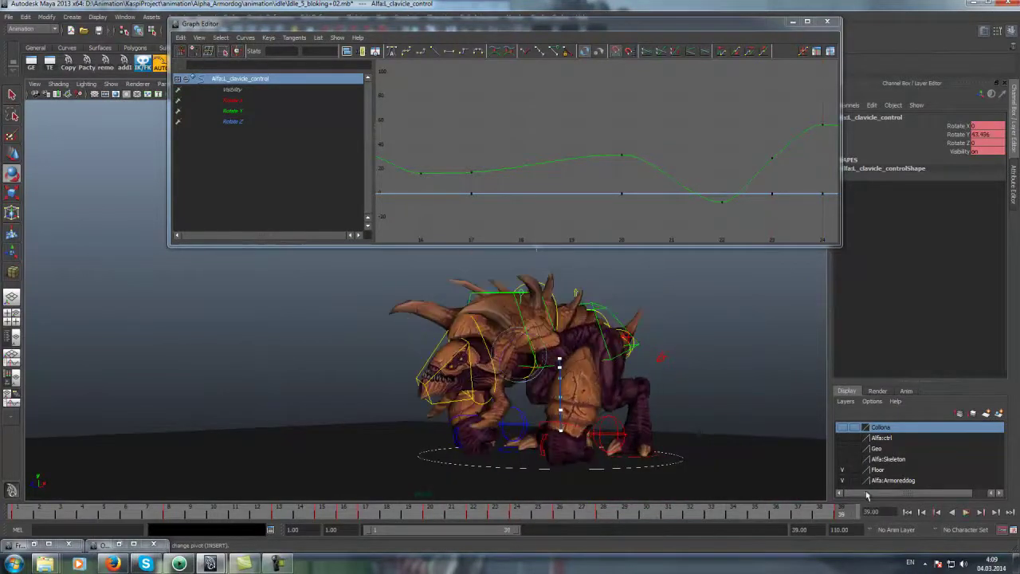
{"action": "left_click", "coordinate": [963, 515]}
{"action": "mouse_move", "coordinate": [556, 358]}
{"action": "left_mouse_down", "text": "alt"}
{"action": "mouse_move", "coordinate": [648, 392]}
{"action": "mouse_move", "coordinate": [667, 380]}
{"action": "left_mouse_up", "text": "alt"}
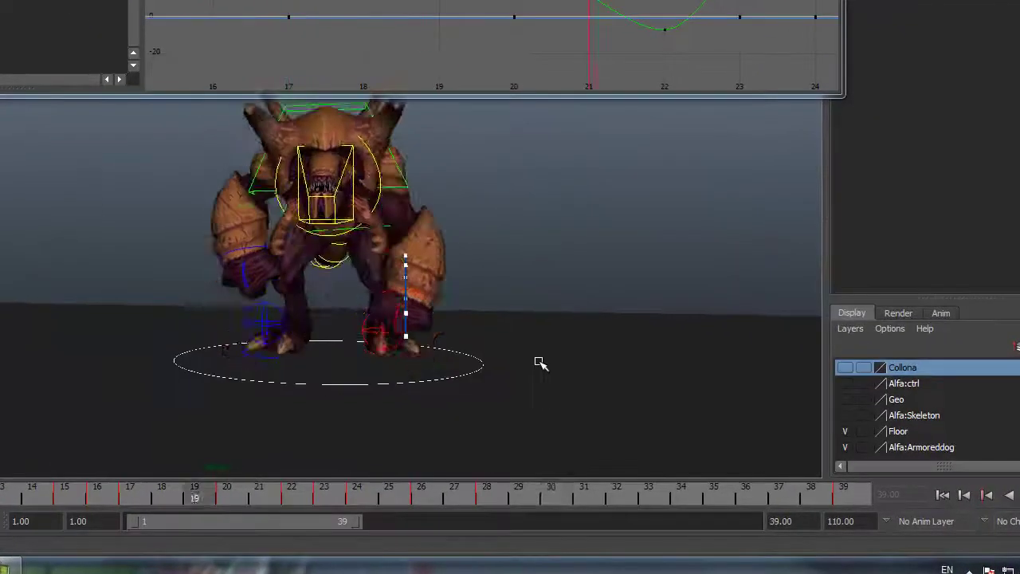
{"action": "mouse_move", "coordinate": [319, 111]}
{"action": "left_mouse_down", "text": "alt"}
{"action": "mouse_move", "coordinate": [381, 107]}
{"action": "mouse_move", "coordinate": [353, 95]}
{"action": "mouse_move", "coordinate": [459, 121]}
{"action": "mouse_move", "coordinate": [355, 103]}
{"action": "mouse_move", "coordinate": [321, 116]}
{"action": "left_mouse_up", "text": "alt"}
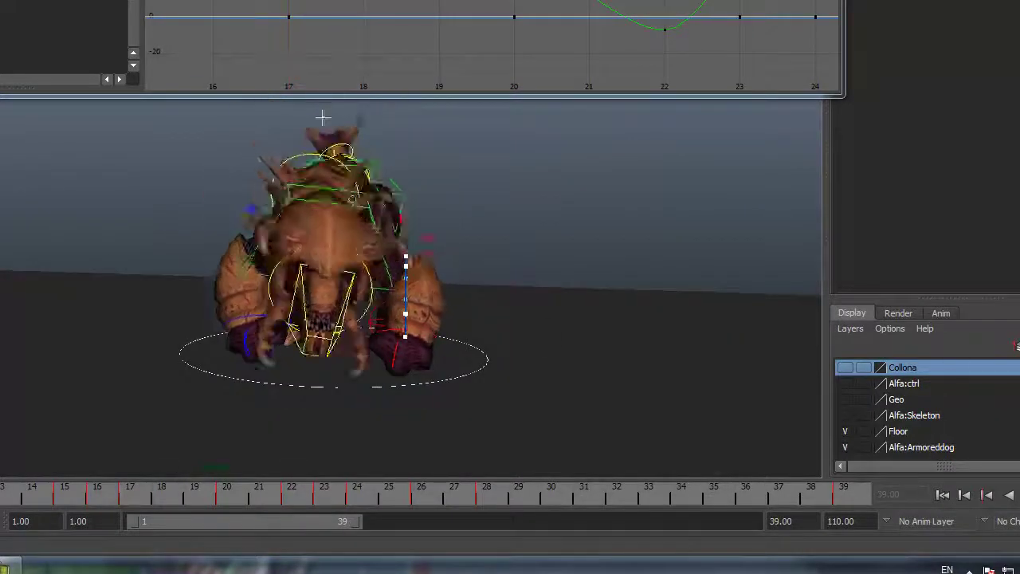
{"action": "mouse_move", "coordinate": [202, 502]}
{"action": "left_mouse_down"}
{"action": "mouse_move", "coordinate": [196, 492]}
{"action": "mouse_move", "coordinate": [228, 492]}
{"action": "mouse_move", "coordinate": [74, 490]}
{"action": "mouse_move", "coordinate": [314, 467]}
{"action": "mouse_move", "coordinate": [160, 458]}
{"action": "mouse_move", "coordinate": [202, 462]}
{"action": "left_mouse_up"}
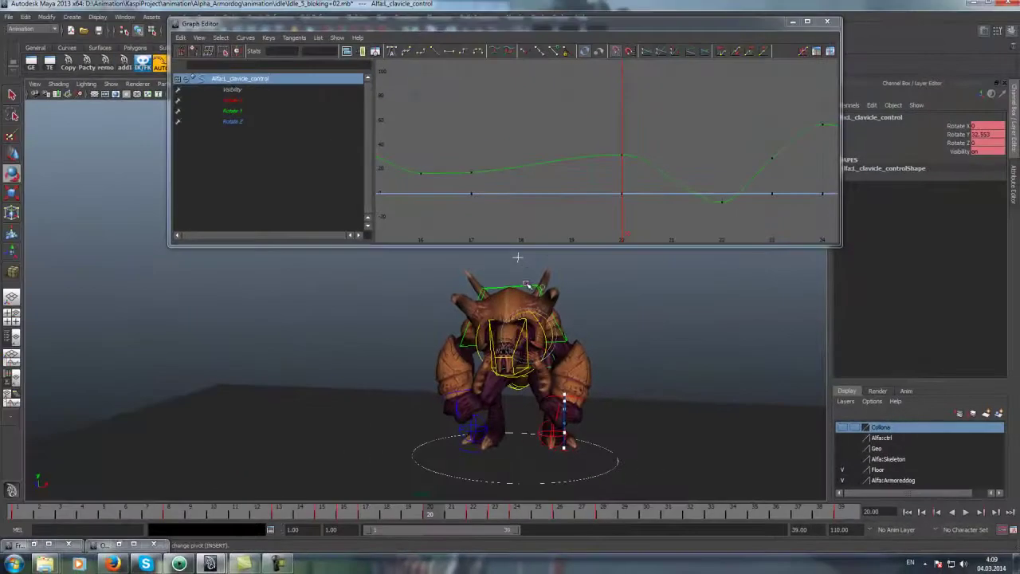
{"action": "left_click", "coordinate": [527, 285]}
{"action": "left_click", "coordinate": [792, 22]}
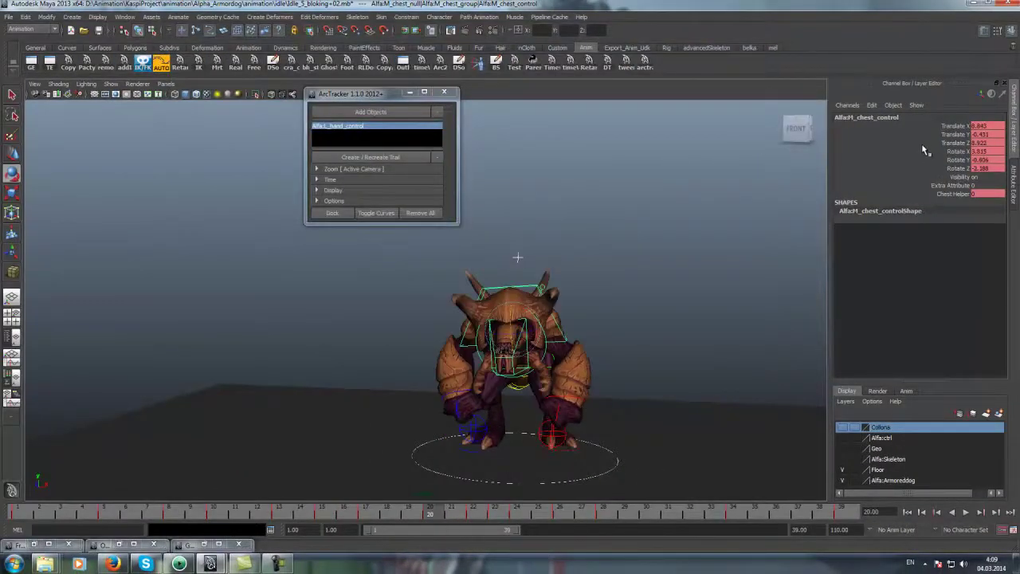
Raise the chest's frame-20 Rotate X key and shift the frame-17 key to frame 18
{"action": "left_click", "coordinate": [30, 62]}
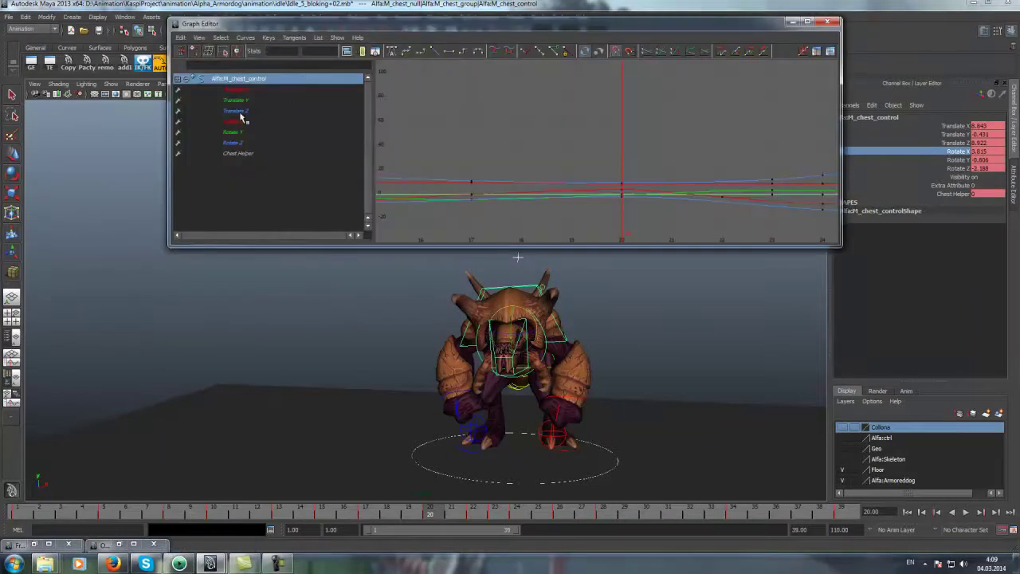
{"action": "left_click", "coordinate": [236, 121]}
{"action": "left_click", "coordinate": [472, 123]}
{"action": "key", "text": "f"}
{"action": "middle_click_drag", "start_coordinate": [492, 119], "coordinate": [559, 126]}
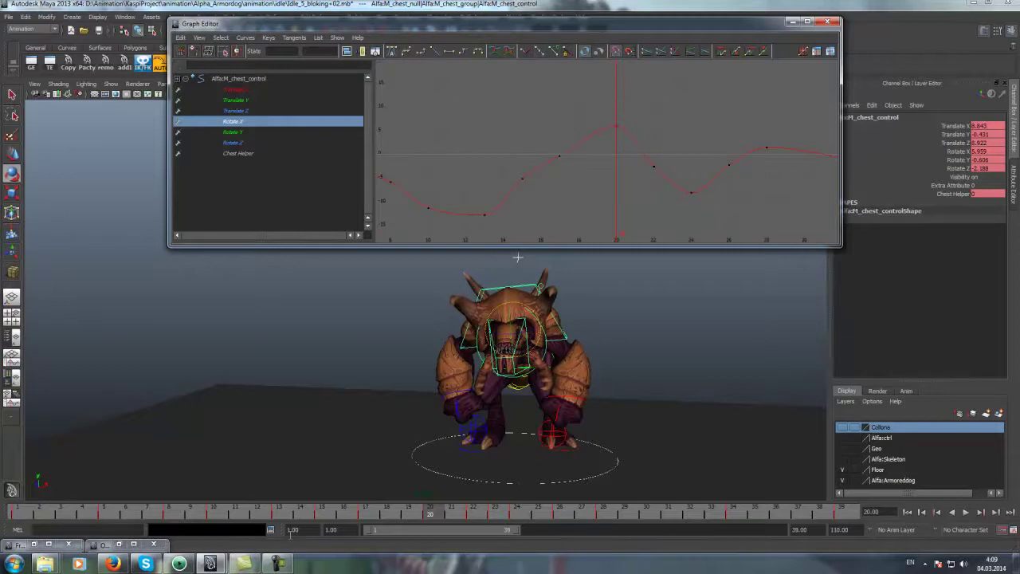
{"action": "key", "text": "alt+comma"}
{"action": "key", "text": "alt+comma"}
{"action": "left_click", "coordinate": [558, 155]}
{"action": "mouse_move", "coordinate": [588, 160]}
{"action": "middle_mouse_down", "text": "shift"}
{"action": "mouse_move", "coordinate": [608, 162]}
{"action": "mouse_move", "coordinate": [585, 137]}
{"action": "middle_mouse_up", "text": "shift"}
Play back the chest motion from several angles, stop at frame 15, and close the Graph Editor
{"action": "key", "text": "alt+v"}
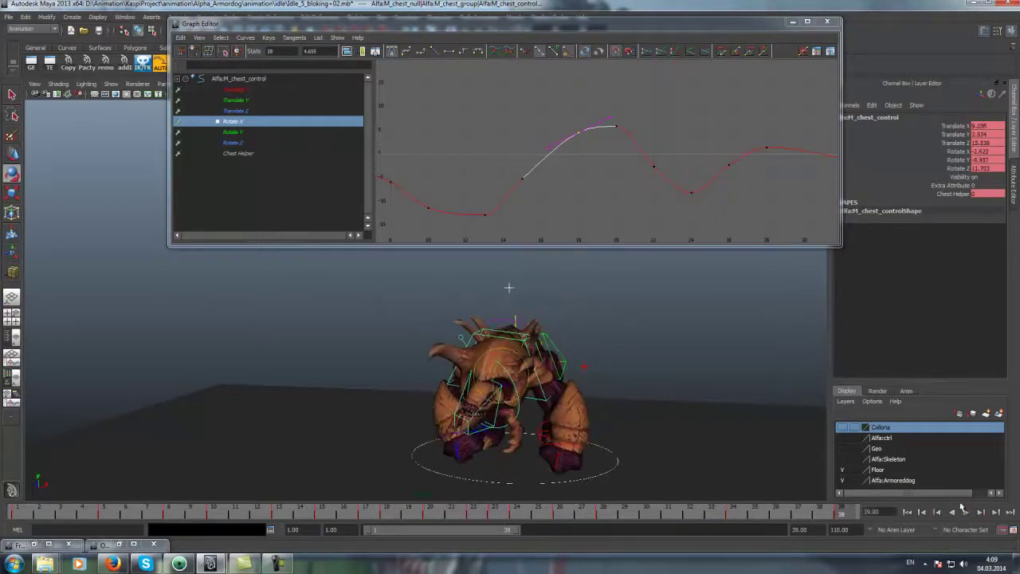
{"action": "right_click_drag", "start_coordinate": [752, 423], "coordinate": [705, 396], "text": "alt"}
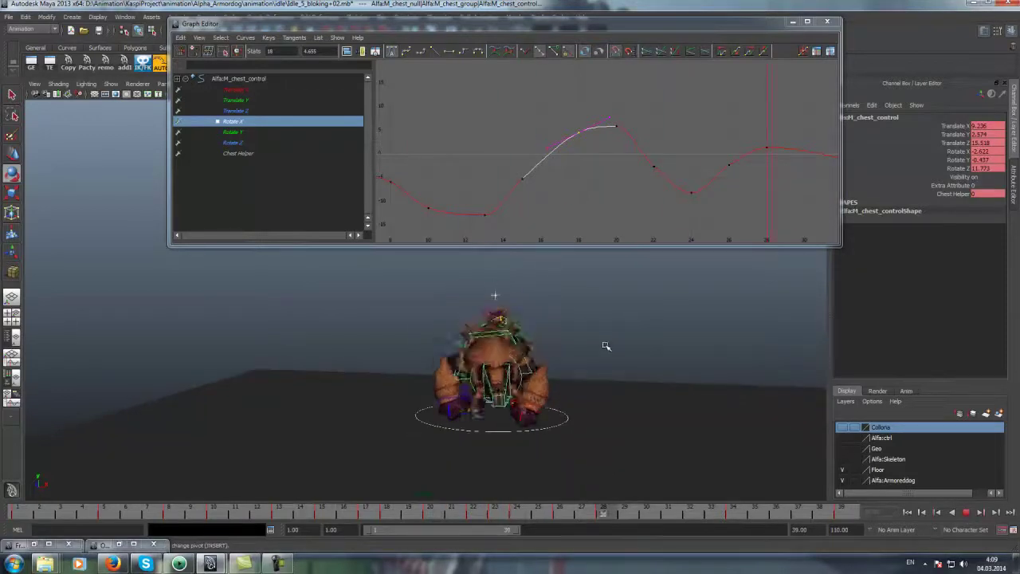
{"action": "left_click_drag", "start_coordinate": [604, 346], "coordinate": [456, 359], "text": "alt"}
{"action": "mouse_move", "coordinate": [486, 301]}
{"action": "left_mouse_down", "text": "alt"}
{"action": "mouse_move", "coordinate": [499, 259]}
{"action": "mouse_move", "coordinate": [556, 350]}
{"action": "mouse_move", "coordinate": [821, 465]}
{"action": "left_mouse_up", "text": "alt"}
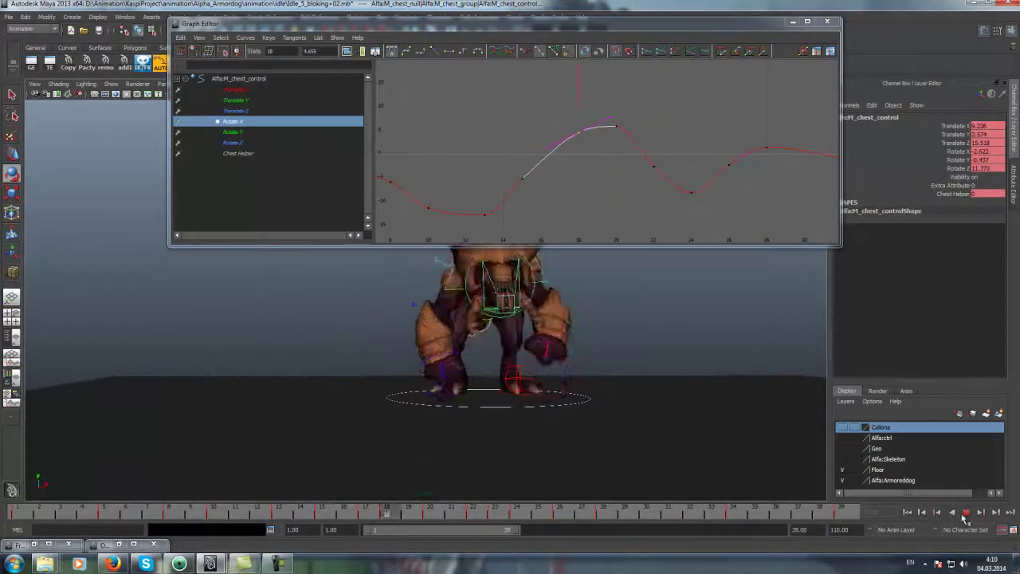
{"action": "left_click", "coordinate": [340, 513]}
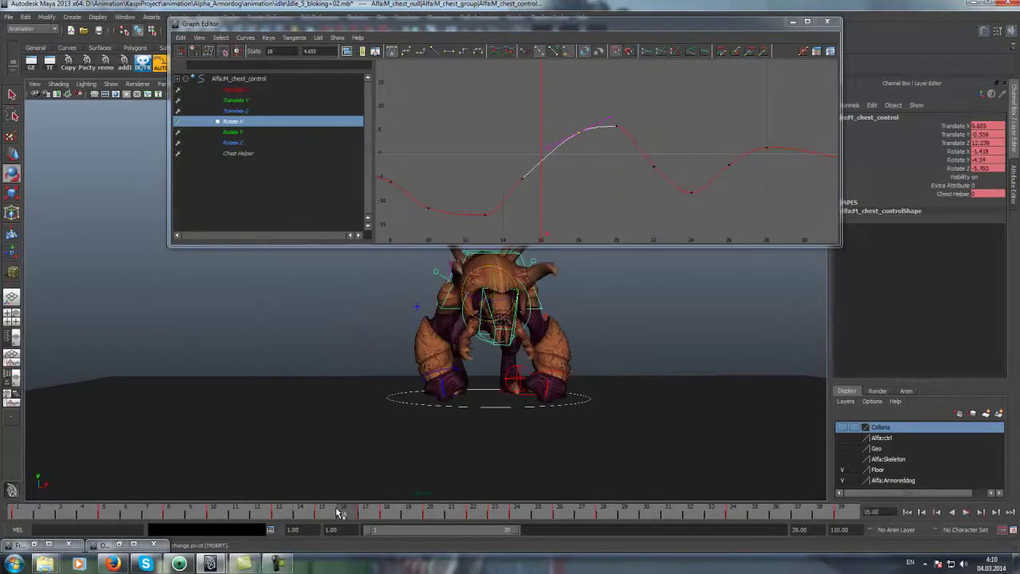
{"action": "key", "text": "alt+v"}
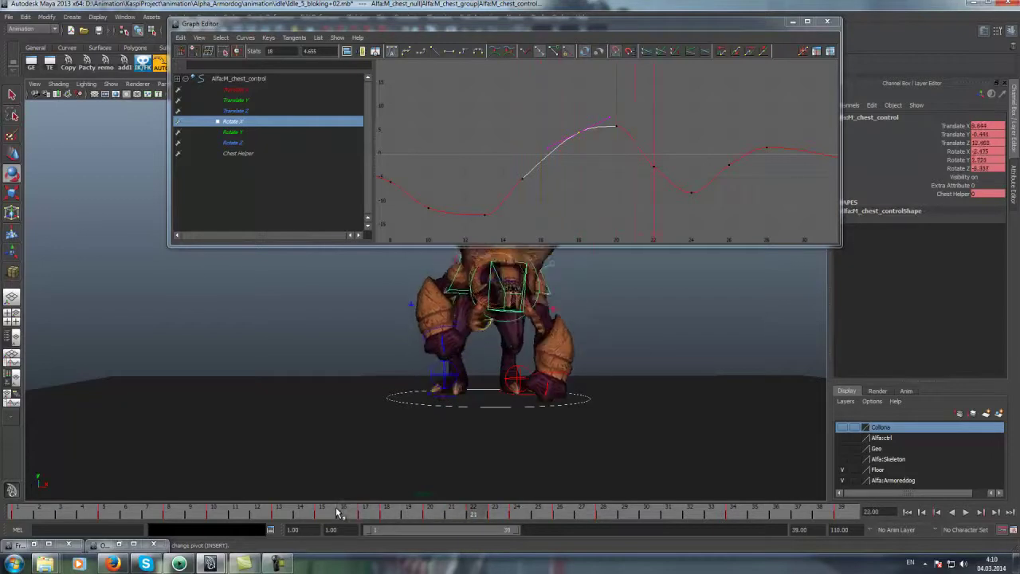
{"action": "left_click", "coordinate": [317, 514]}
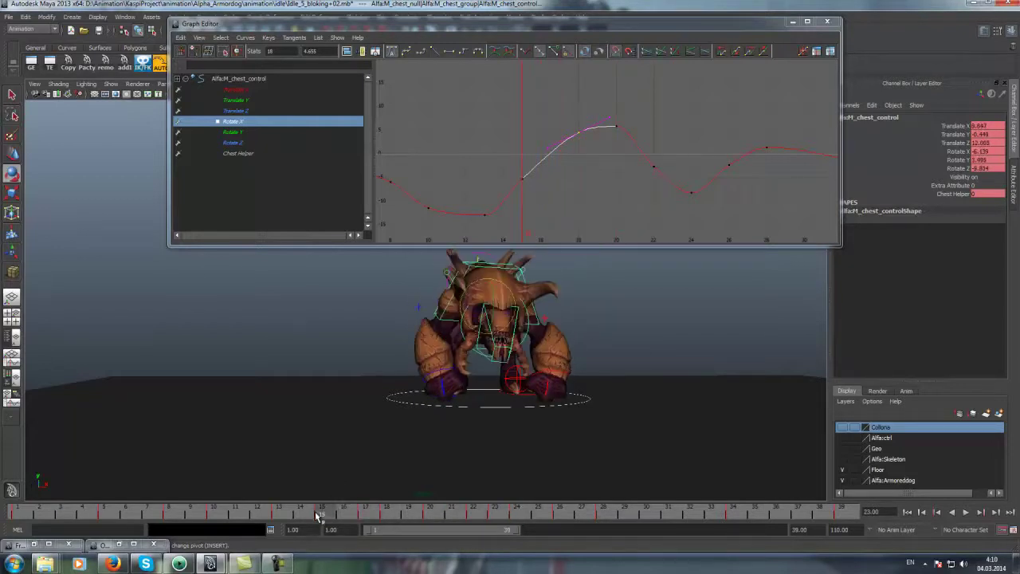
{"action": "left_click", "coordinate": [793, 21]}
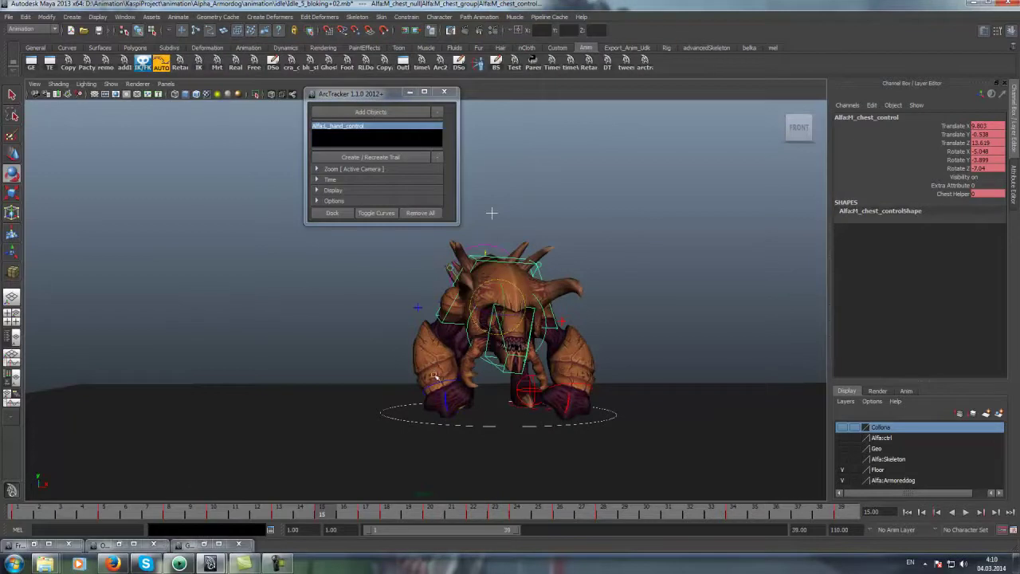
Load the right hand control into ArcTracker and create its motion trail
{"action": "left_click", "coordinate": [439, 384]}
{"action": "left_click_drag", "start_coordinate": [327, 508], "coordinate": [412, 516]}
{"action": "left_click", "coordinate": [437, 114]}
{"action": "left_click", "coordinate": [437, 114]}
{"action": "scroll", "coordinate": [442, 238], "scroll_direction": "up", "scroll_amount": 2}
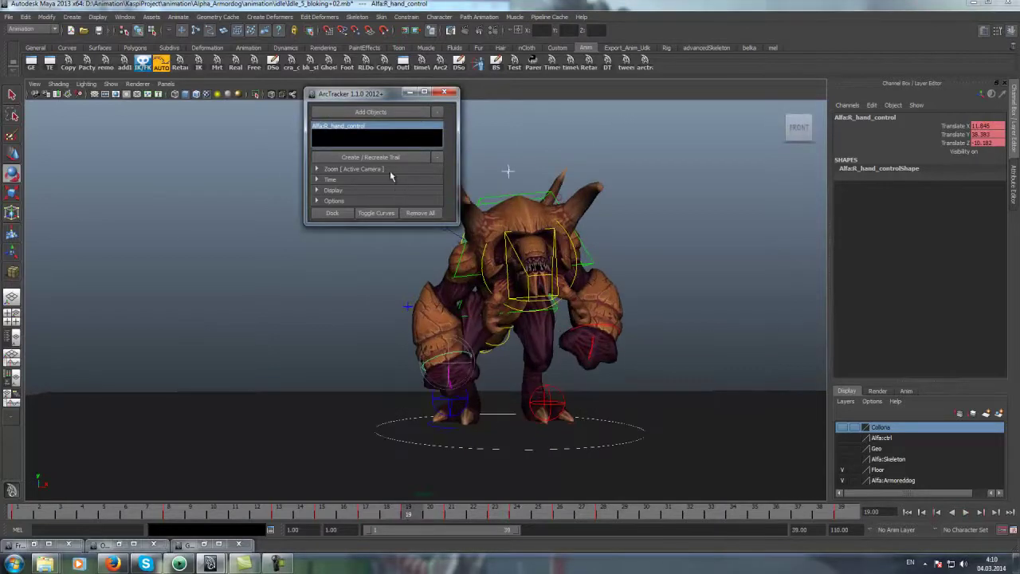
{"action": "left_click", "coordinate": [371, 157]}
{"action": "mouse_move", "coordinate": [446, 337]}
{"action": "left_mouse_down", "text": "alt"}
{"action": "mouse_move", "coordinate": [401, 353]}
{"action": "mouse_move", "coordinate": [405, 365]}
{"action": "left_mouse_up", "text": "alt"}
Rotate the right clavicle control around frame 17 and play back to review
{"action": "key", "text": "w"}
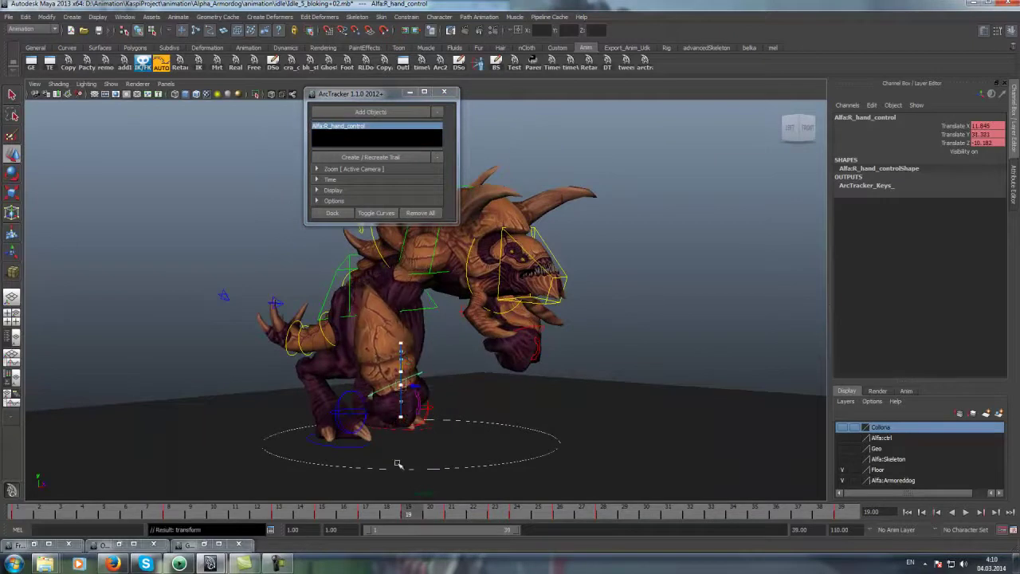
{"action": "left_click", "coordinate": [368, 513]}
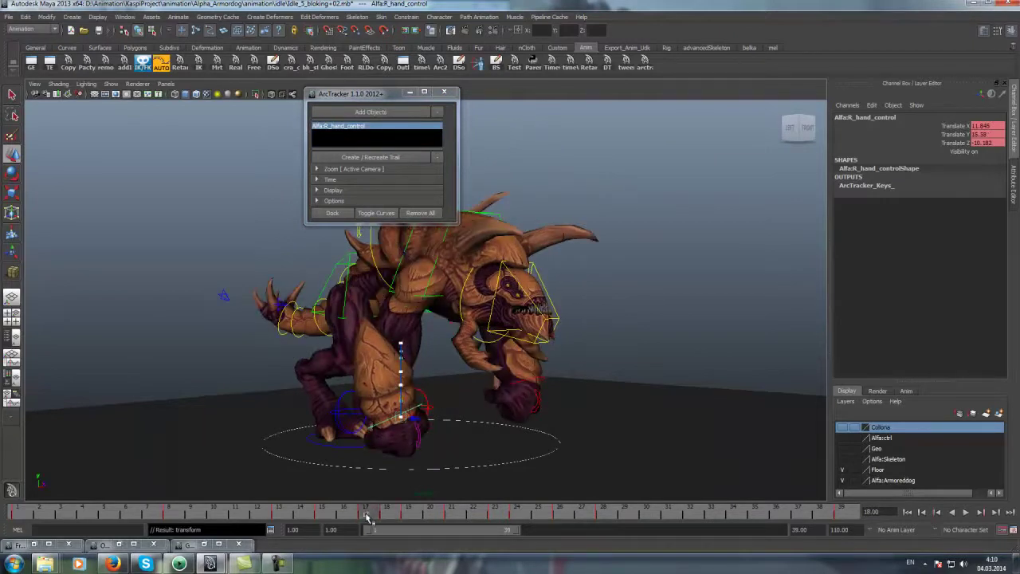
{"action": "key", "text": "["}
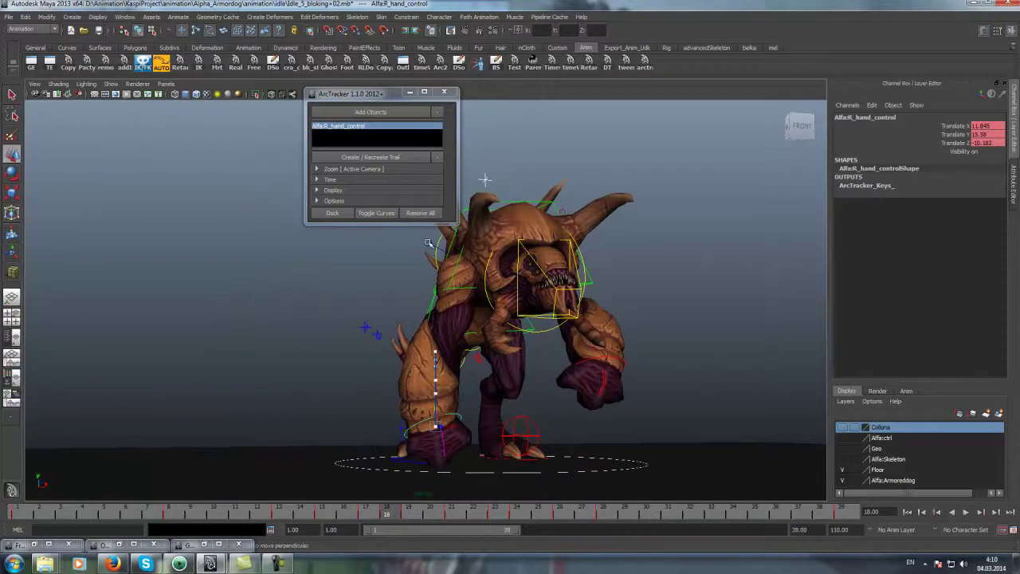
{"action": "left_click", "coordinate": [428, 243]}
{"action": "key", "text": "e"}
{"action": "left_click_drag", "start_coordinate": [474, 289], "coordinate": [458, 275]}
{"action": "left_click", "coordinate": [384, 514]}
{"action": "key", "text": "alt+v"}
{"action": "left_click_drag", "start_coordinate": [384, 515], "coordinate": [429, 517]}
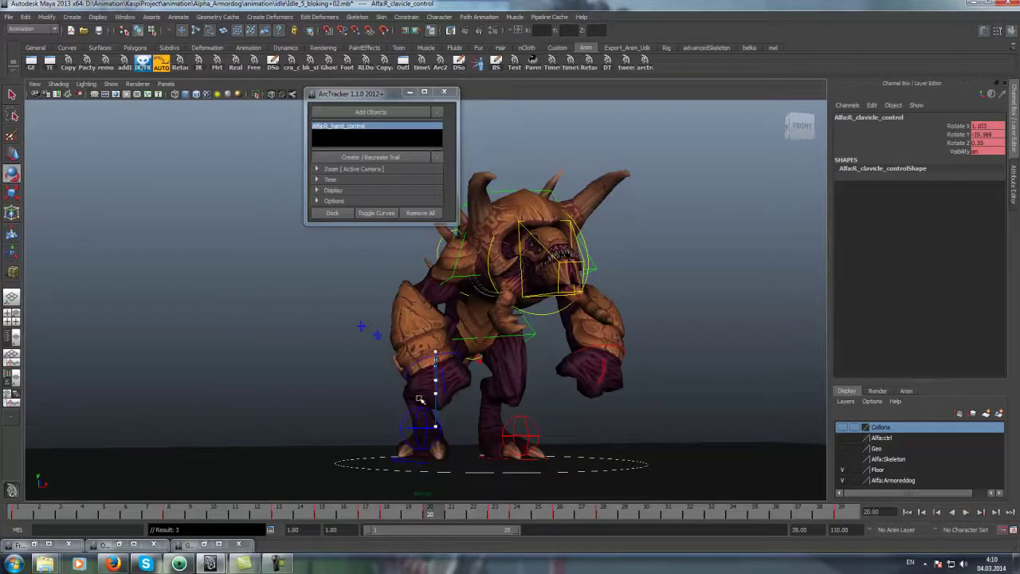
Lower the right hand control at frame 19 and compare poses across frames 19–23
{"action": "left_click", "coordinate": [431, 351]}
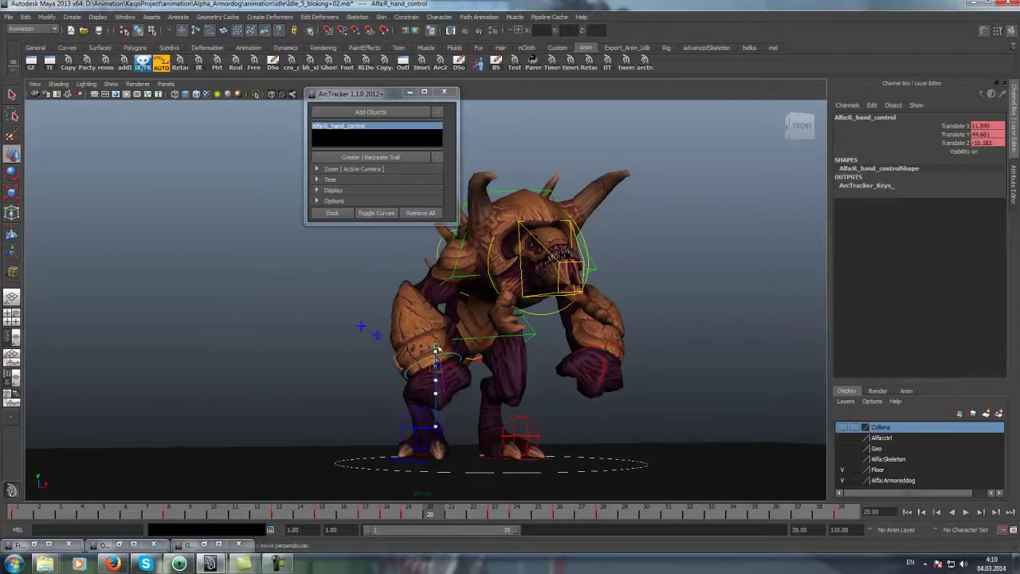
{"action": "left_click", "coordinate": [409, 517]}
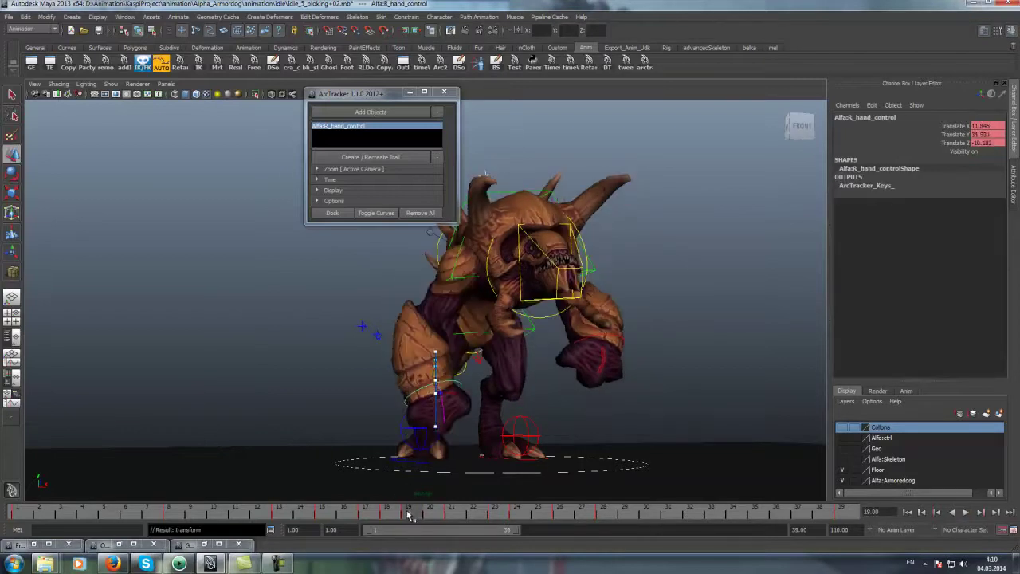
{"action": "left_click_drag", "start_coordinate": [431, 446], "coordinate": [437, 463], "text": "alt"}
{"action": "left_click_drag", "start_coordinate": [417, 512], "coordinate": [408, 513]}
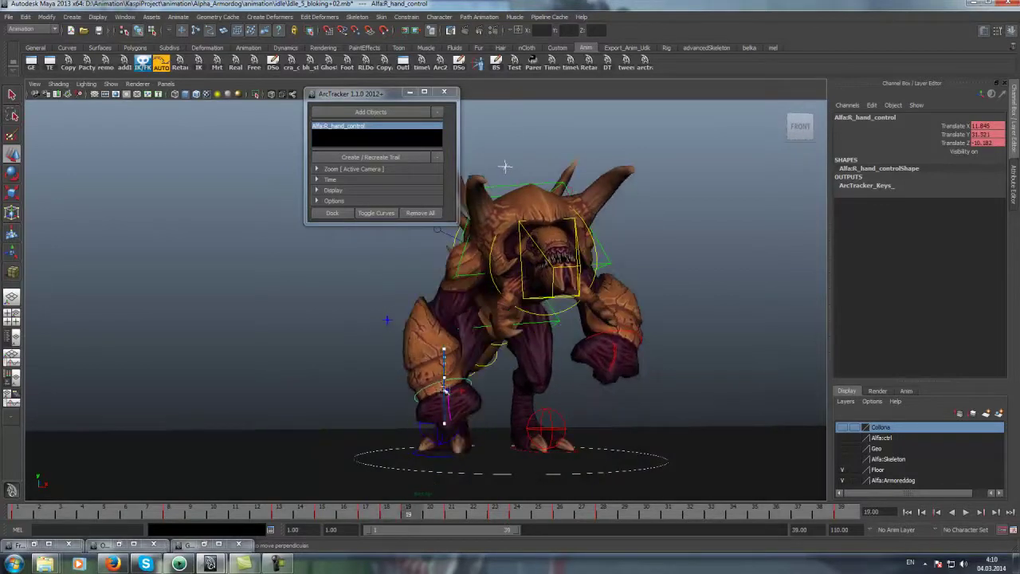
{"action": "left_click_drag", "start_coordinate": [445, 371], "coordinate": [445, 381]}
{"action": "left_click", "coordinate": [438, 514]}
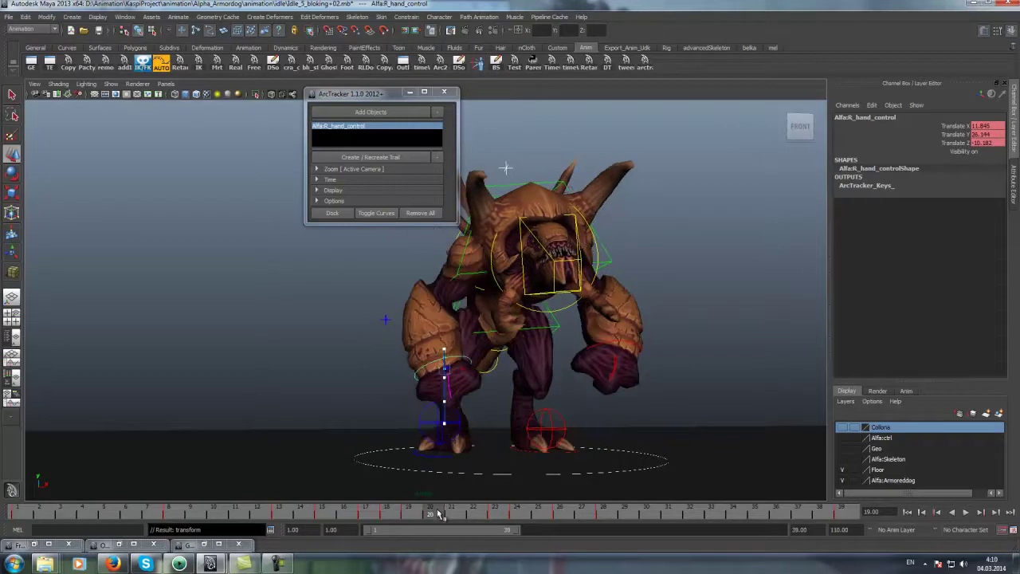
{"action": "left_click", "coordinate": [451, 513]}
{"action": "mouse_move", "coordinate": [468, 514]}
{"action": "left_mouse_down"}
{"action": "mouse_move", "coordinate": [444, 516]}
{"action": "mouse_move", "coordinate": [472, 515]}
{"action": "left_mouse_up"}
Raise the right hand around frames 19–22, then nudge it slightly lower
{"action": "left_click_drag", "start_coordinate": [444, 337], "coordinate": [446, 338]}
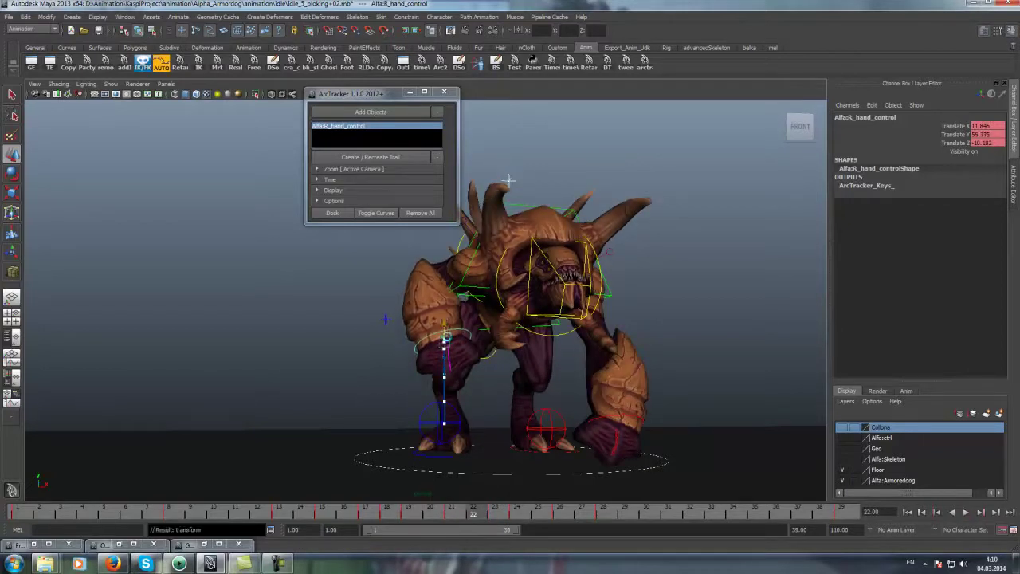
{"action": "mouse_move", "coordinate": [459, 513]}
{"action": "left_mouse_down"}
{"action": "mouse_move", "coordinate": [474, 514]}
{"action": "mouse_move", "coordinate": [401, 516]}
{"action": "mouse_move", "coordinate": [474, 514]}
{"action": "left_mouse_up"}
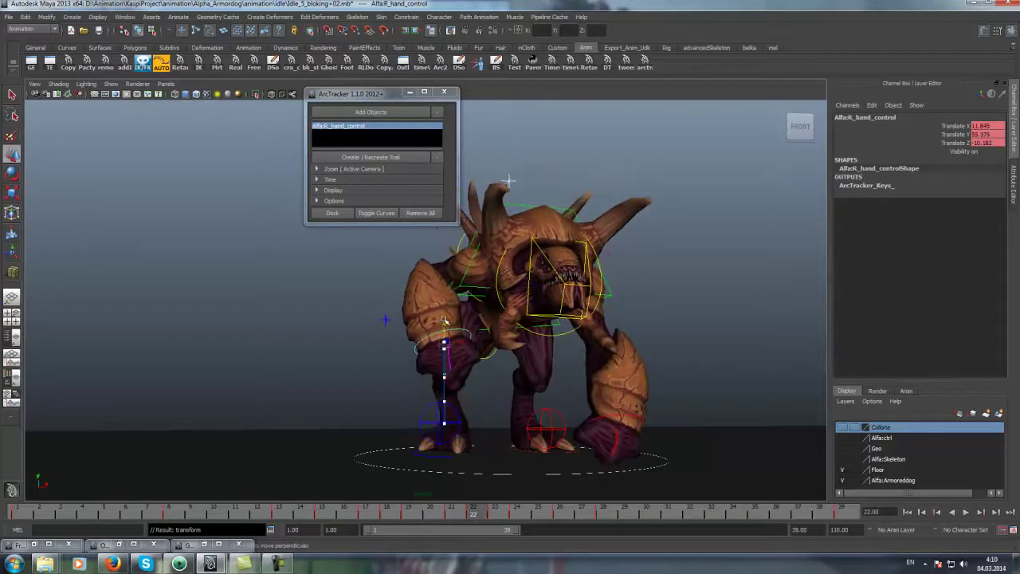
{"action": "left_click_drag", "start_coordinate": [444, 321], "coordinate": [440, 311]}
{"action": "mouse_move", "coordinate": [423, 515]}
{"action": "left_mouse_down"}
{"action": "mouse_move", "coordinate": [510, 514]}
{"action": "mouse_move", "coordinate": [368, 516]}
{"action": "mouse_move", "coordinate": [408, 514]}
{"action": "left_mouse_up"}
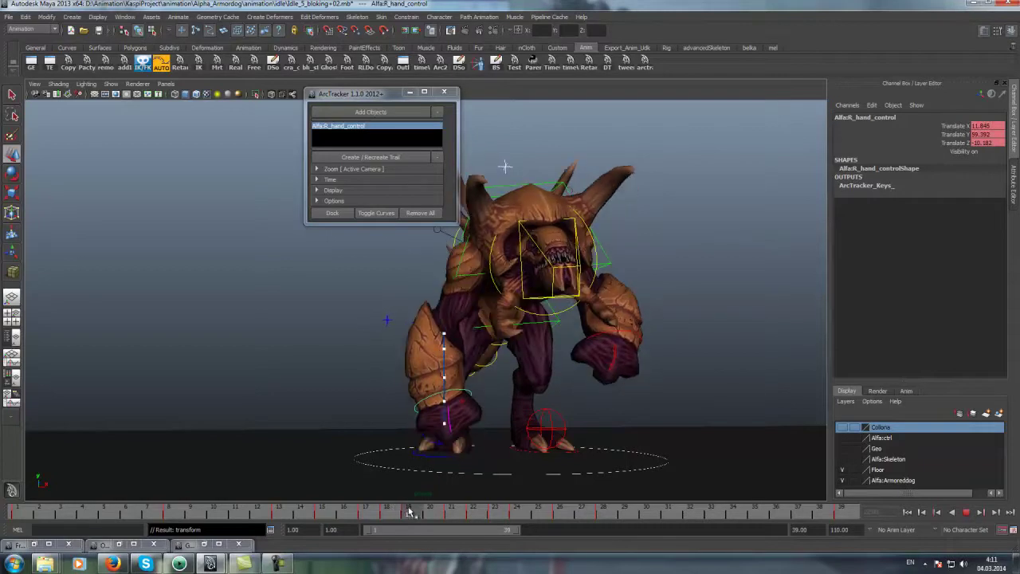
{"action": "left_click_drag", "start_coordinate": [444, 385], "coordinate": [444, 383]}
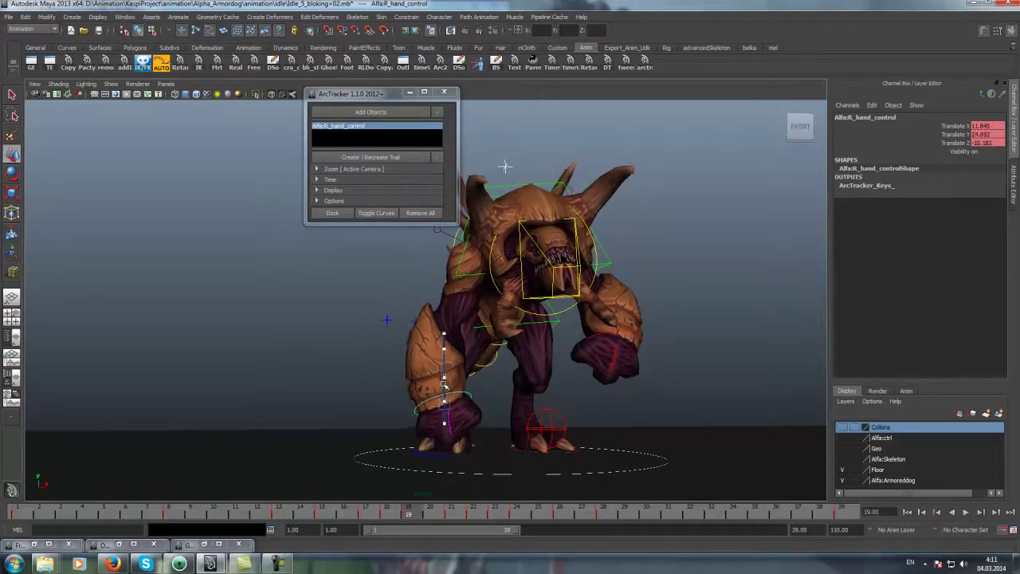
Rotate the right clavicle further near frame 20 and switch to the four-panel layout
{"action": "left_click", "coordinate": [439, 234]}
{"action": "key", "text": "e"}
{"action": "left_click_drag", "start_coordinate": [483, 277], "coordinate": [474, 290]}
{"action": "mouse_move", "coordinate": [390, 514]}
{"action": "left_mouse_down"}
{"action": "mouse_move", "coordinate": [460, 504]}
{"action": "mouse_move", "coordinate": [395, 508]}
{"action": "left_mouse_up"}
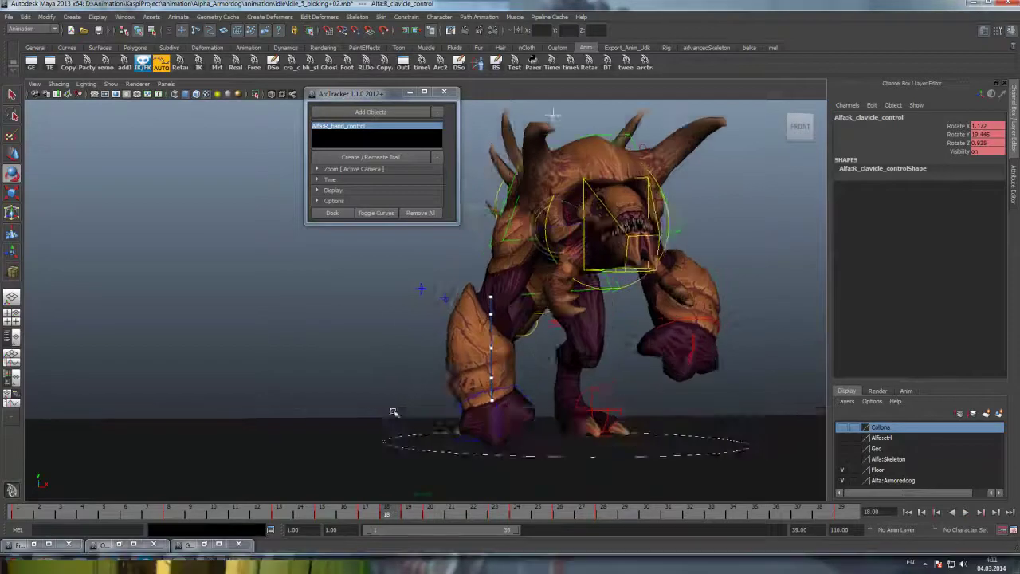
{"action": "key", "text": "space"}
{"action": "left_click", "coordinate": [167, 297]}
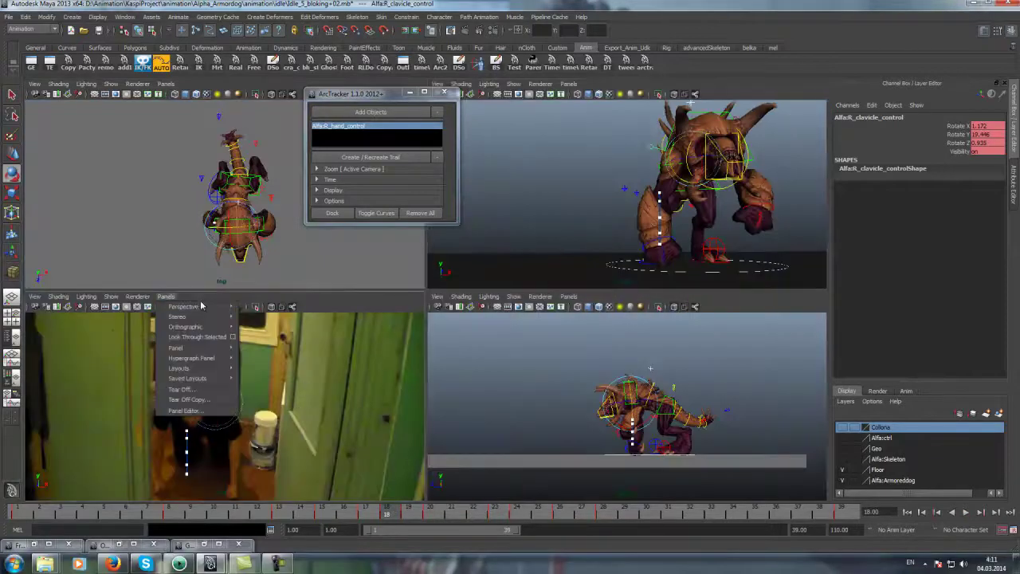
{"action": "mouse_move", "coordinate": [191, 327]}
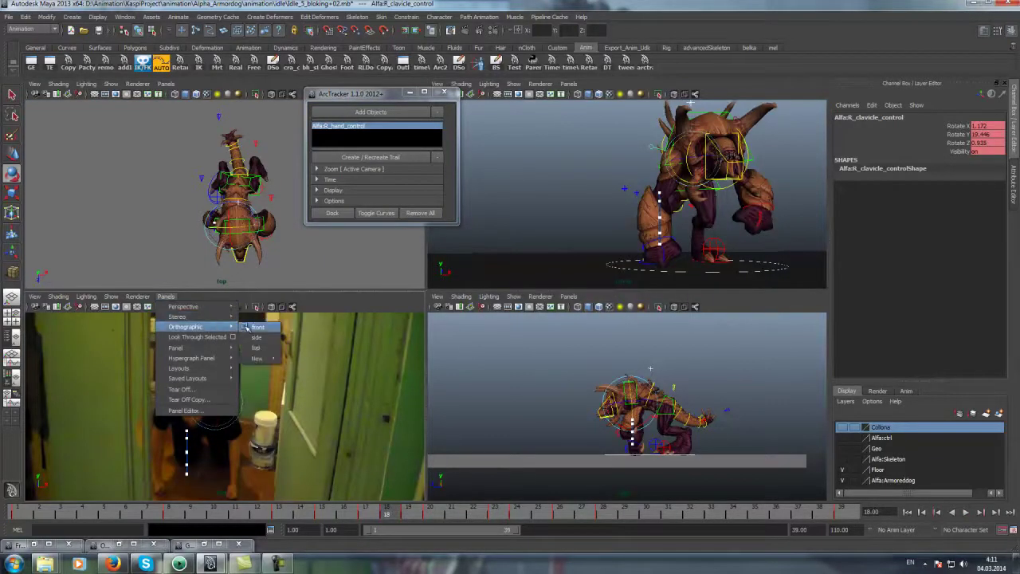
Maximize a front orthographic view and lower the right hand control at frame 21
{"action": "left_click", "coordinate": [253, 327]}
{"action": "key", "text": "space"}
{"action": "left_click_drag", "start_coordinate": [374, 510], "coordinate": [408, 513]}
{"action": "left_click", "coordinate": [332, 401]}
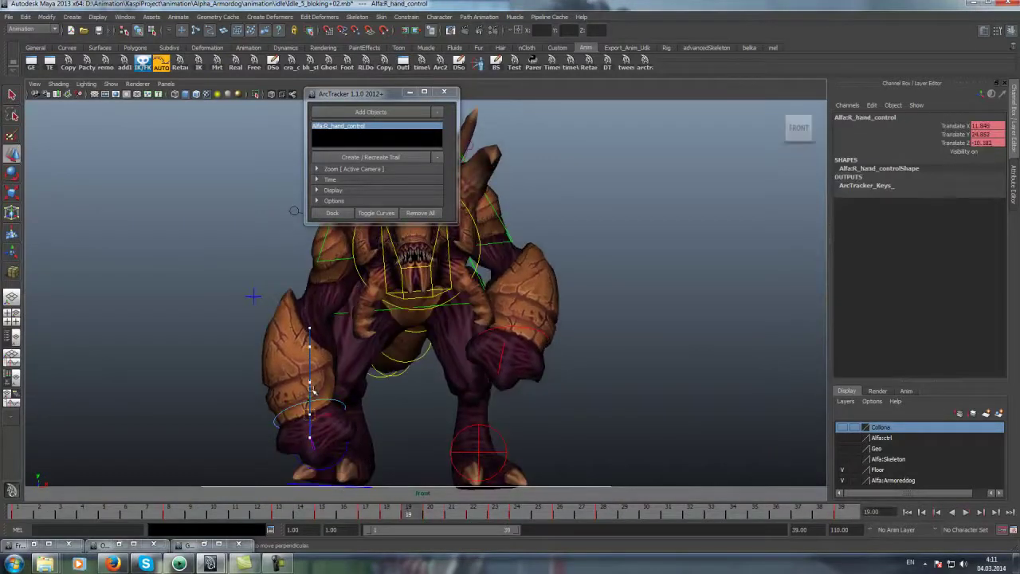
{"action": "scroll", "coordinate": [383, 463], "scroll_direction": "down", "scroll_amount": 1}
{"action": "scroll", "coordinate": [383, 463], "scroll_direction": "down", "scroll_amount": 1}
{"action": "left_click_drag", "start_coordinate": [421, 515], "coordinate": [452, 519]}
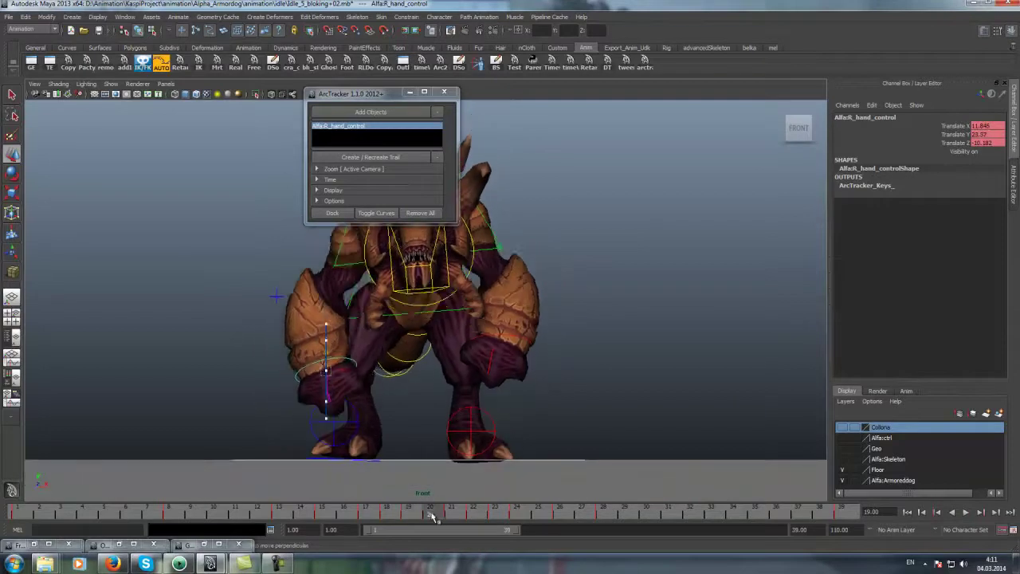
{"action": "left_click_drag", "start_coordinate": [326, 323], "coordinate": [327, 332]}
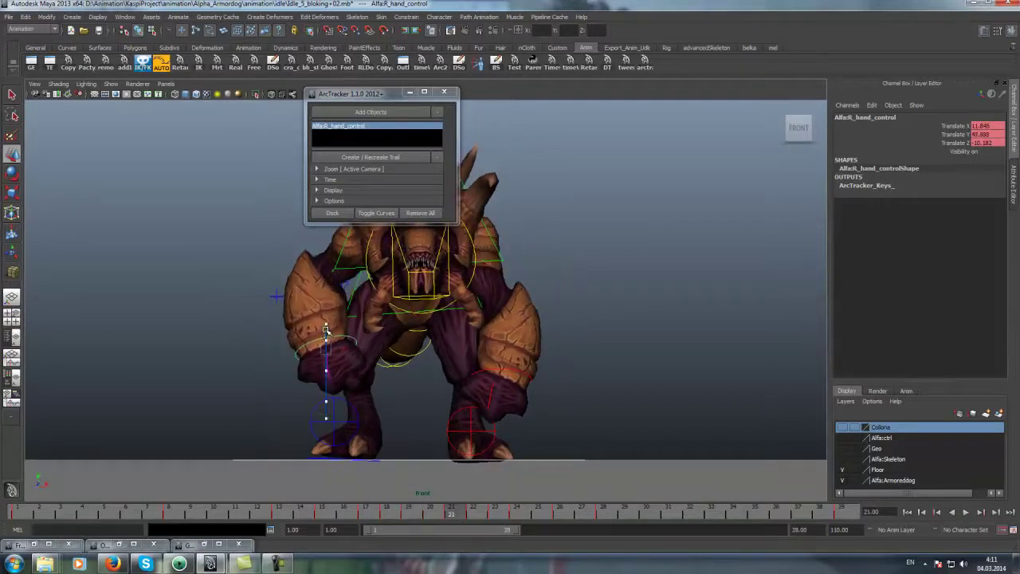
Play back frames 16–26 to check the hand, then pick its Translate Y channel
{"action": "left_click_drag", "start_coordinate": [468, 517], "coordinate": [560, 514]}
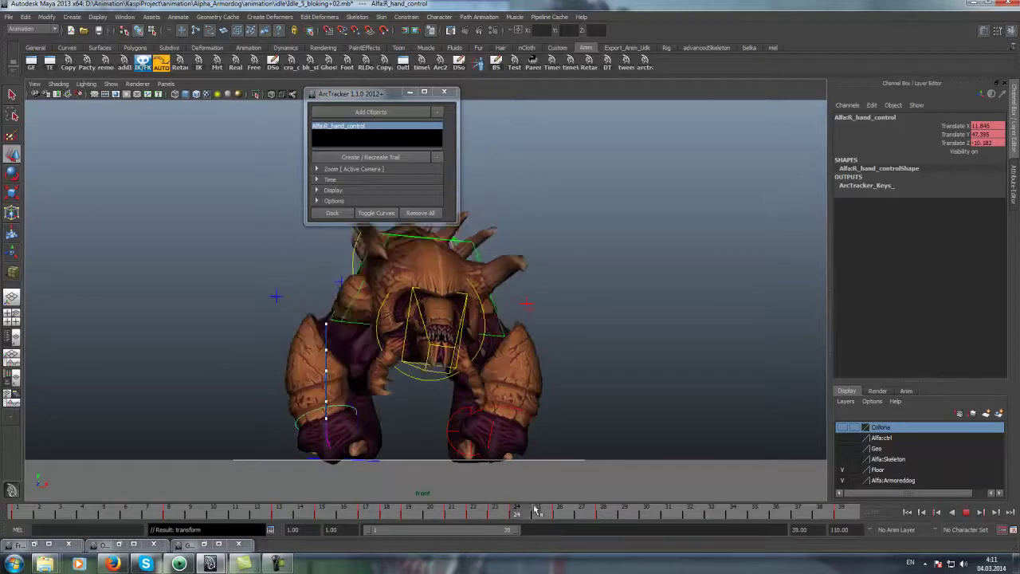
{"action": "left_click", "coordinate": [966, 513]}
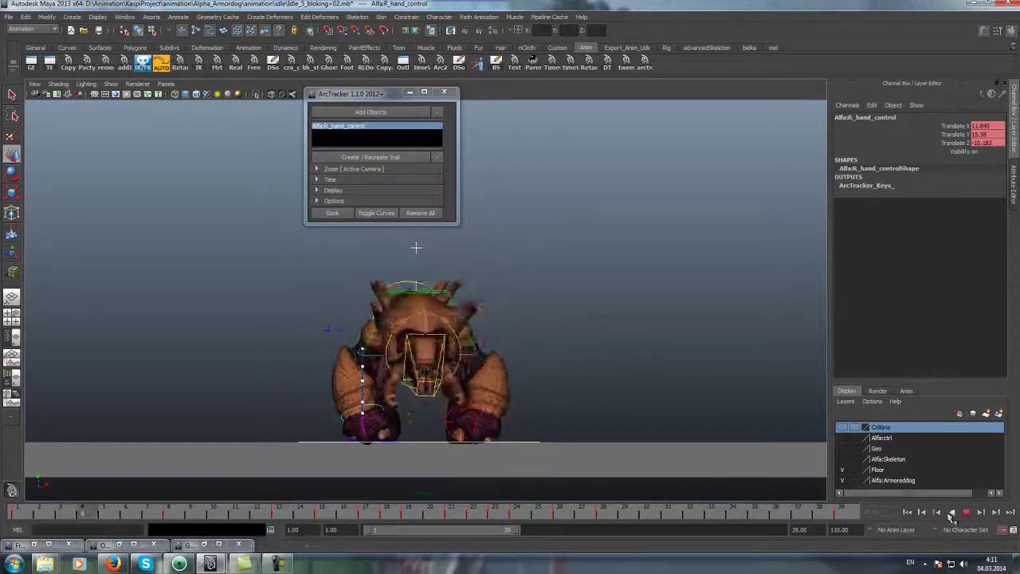
{"action": "left_click", "coordinate": [360, 517]}
{"action": "mouse_move", "coordinate": [360, 516]}
{"action": "left_mouse_down"}
{"action": "mouse_move", "coordinate": [452, 508]}
{"action": "mouse_move", "coordinate": [421, 514]}
{"action": "left_mouse_up"}
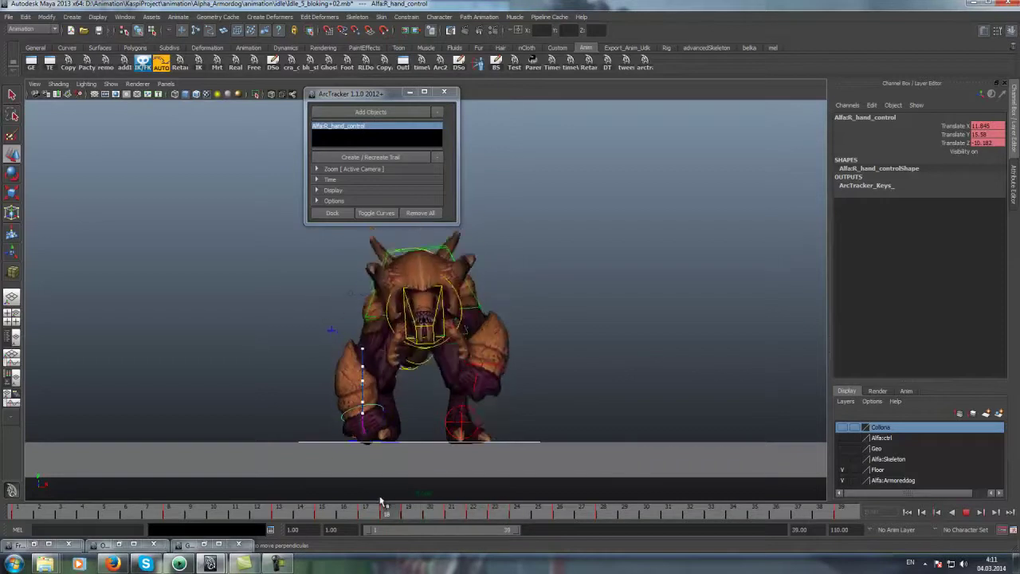
{"action": "key", "text": "alt+v"}
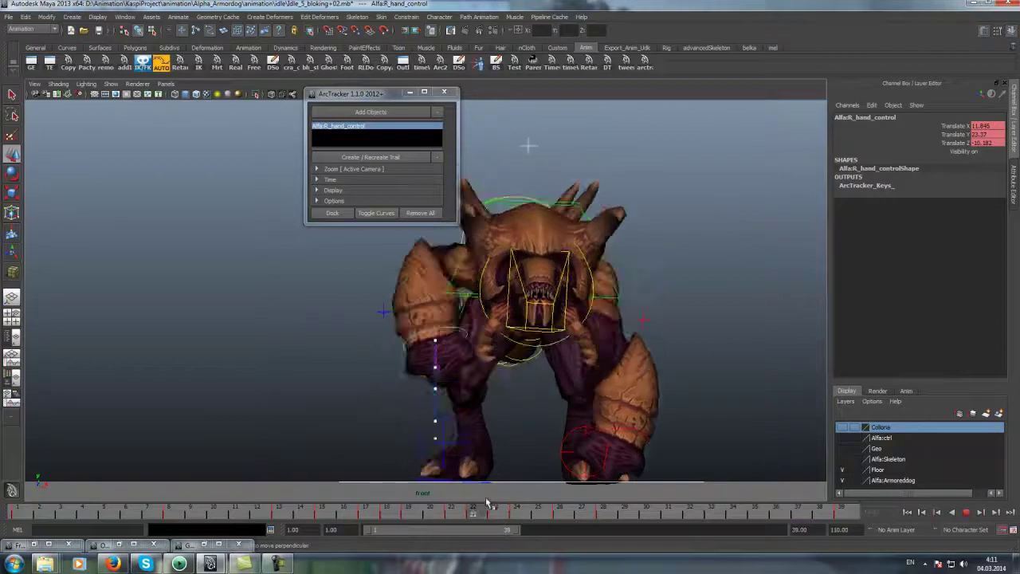
{"action": "left_click", "coordinate": [921, 134]}
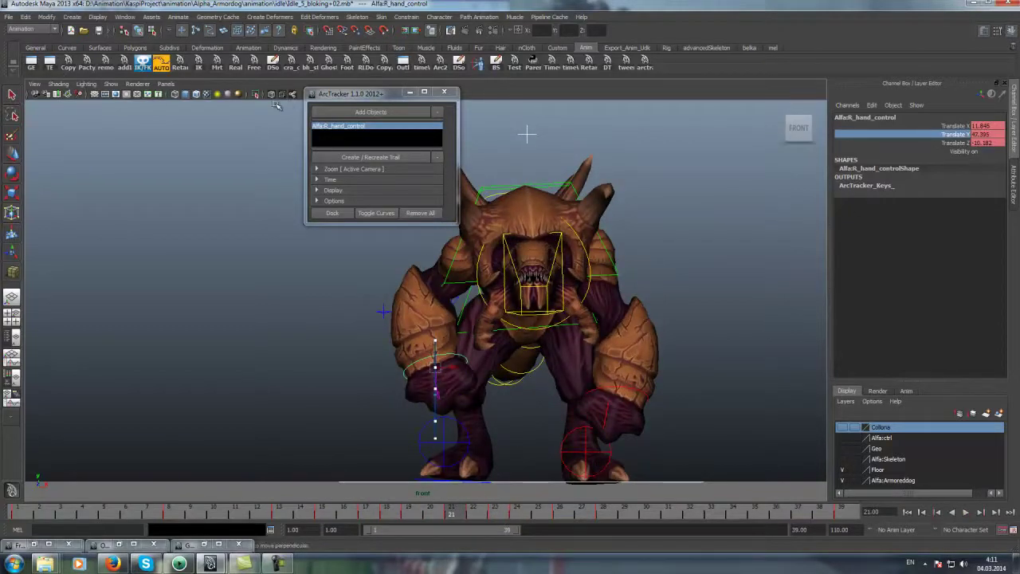
In the Graph Editor, add a key at frame 21 on the right hand curve and adjust its value
{"action": "left_click", "coordinate": [32, 64]}
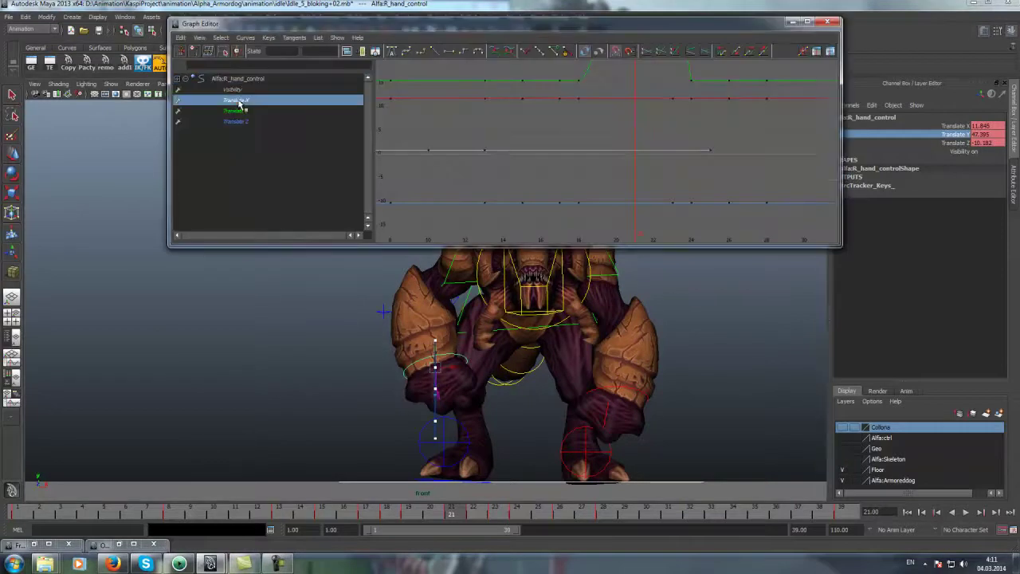
{"action": "left_click_drag", "start_coordinate": [456, 82], "coordinate": [505, 130]}
{"action": "key", "text": "f"}
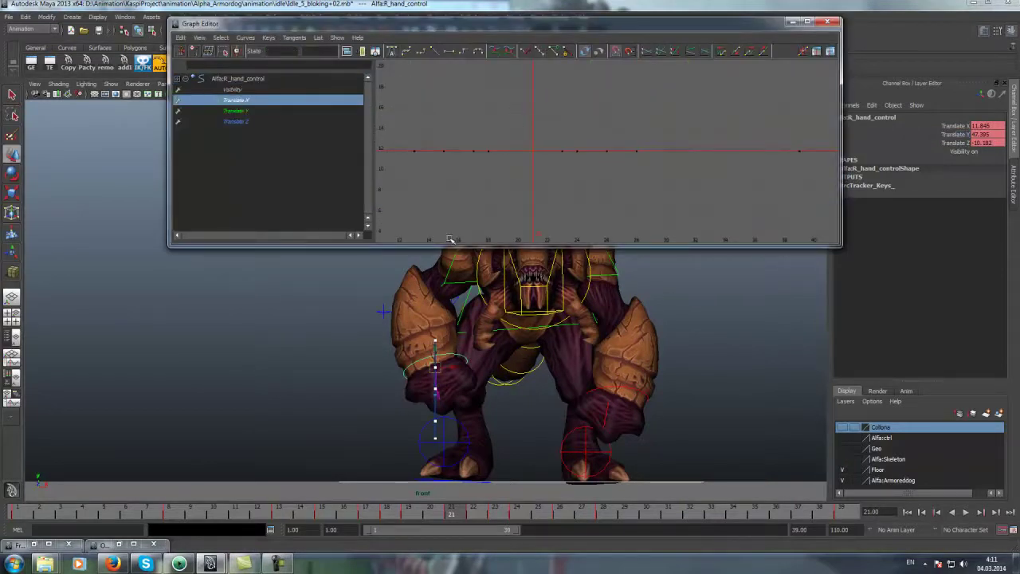
{"action": "left_click_drag", "start_coordinate": [391, 514], "coordinate": [450, 516]}
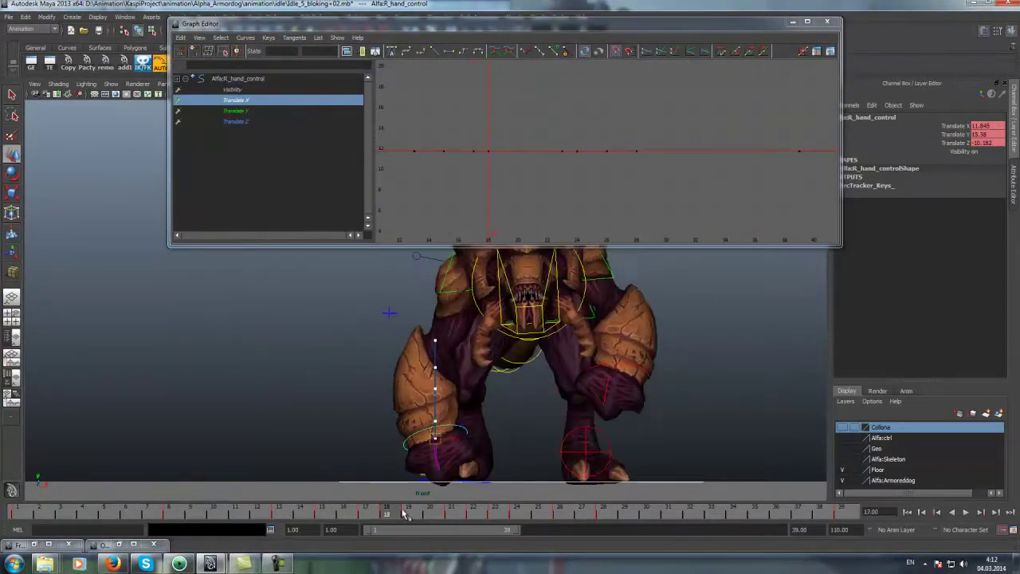
{"action": "key", "text": "s"}
{"action": "middle_click_drag", "start_coordinate": [531, 151], "coordinate": [545, 111]}
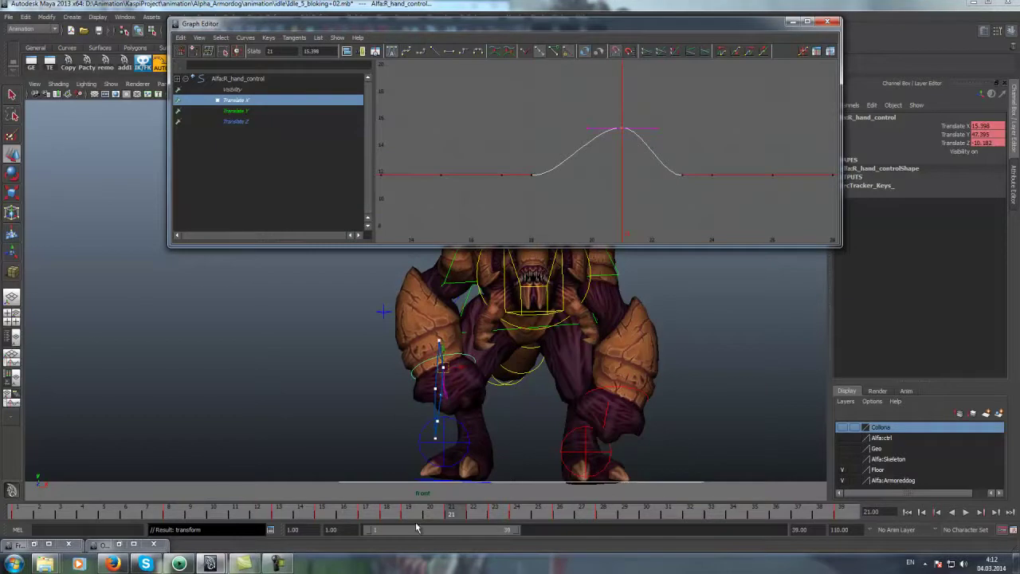
Play back and step through the right hand motion around its peak, stopping at frame 23
{"action": "key", "text": "alt+v"}
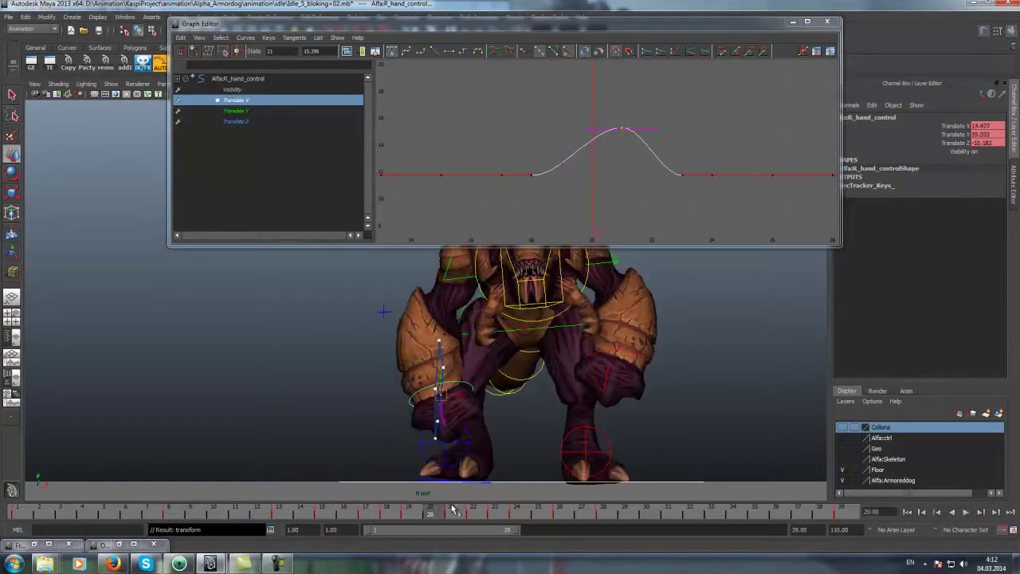
{"action": "left_click_drag", "start_coordinate": [452, 510], "coordinate": [945, 488]}
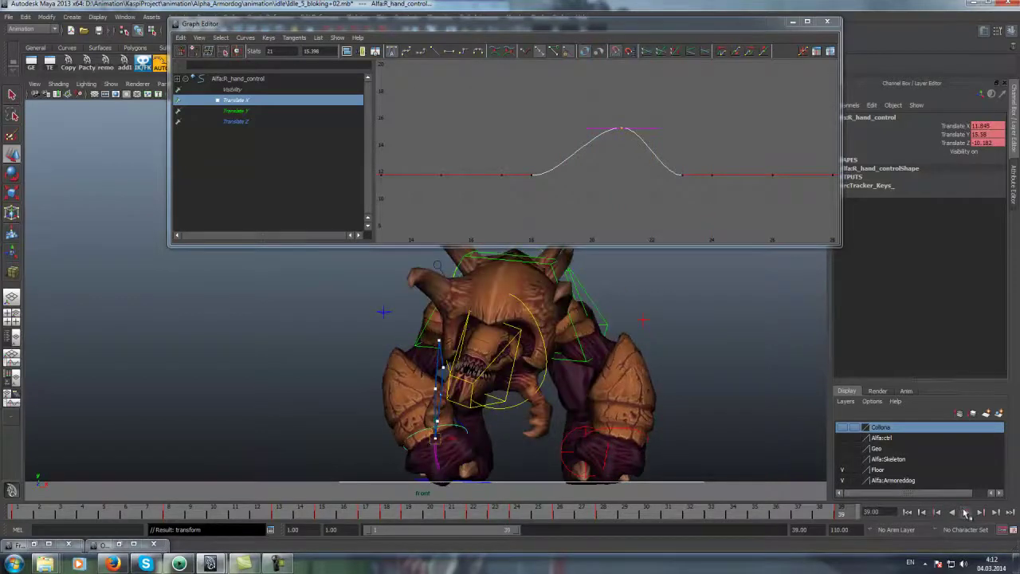
{"action": "left_click", "coordinate": [965, 513]}
{"action": "scroll", "coordinate": [722, 361], "scroll_direction": "down", "scroll_amount": 1}
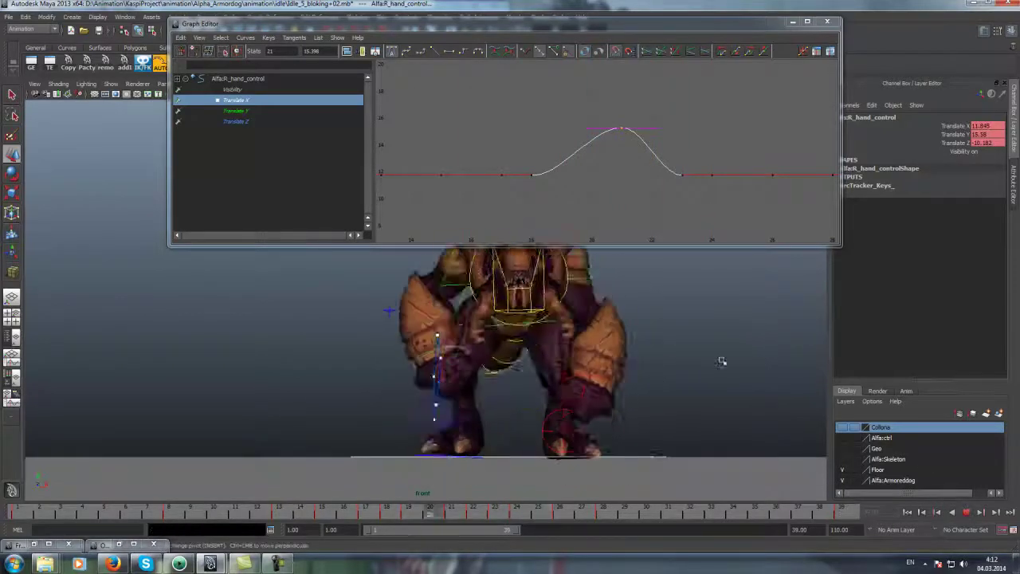
{"action": "left_click", "coordinate": [365, 516]}
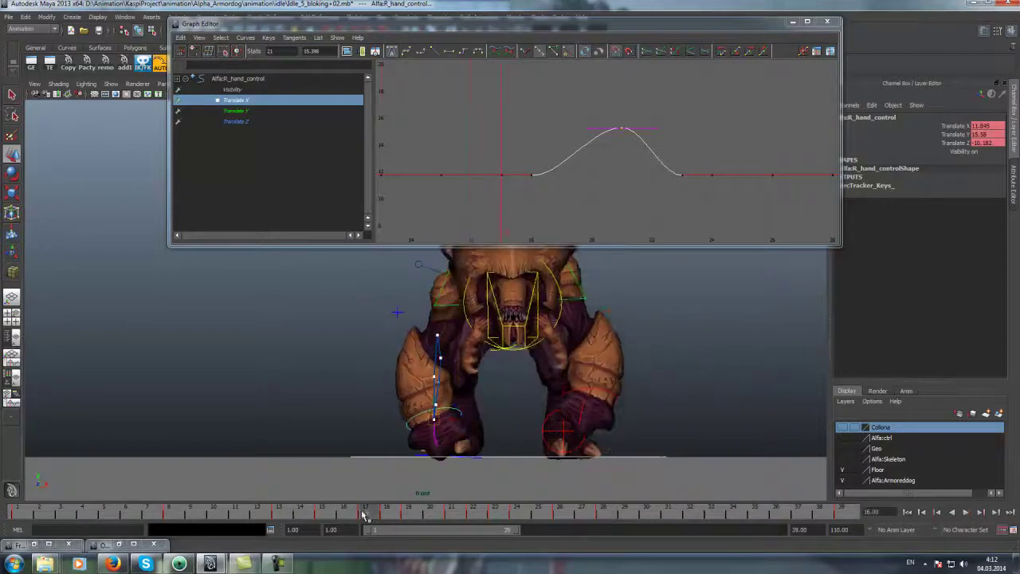
{"action": "key", "text": "alt+v"}
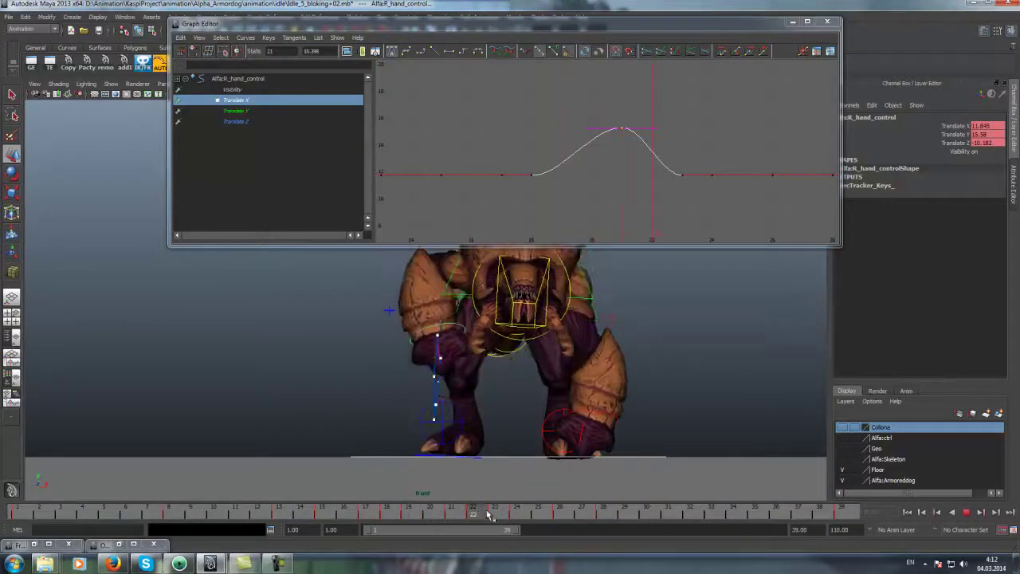
{"action": "left_click", "coordinate": [504, 515]}
Delete the frame 23 Translate X key, confirm smoother motion, then show L_hand_control's Translate Y curve
{"action": "left_click_drag", "start_coordinate": [652, 171], "coordinate": [700, 197]}
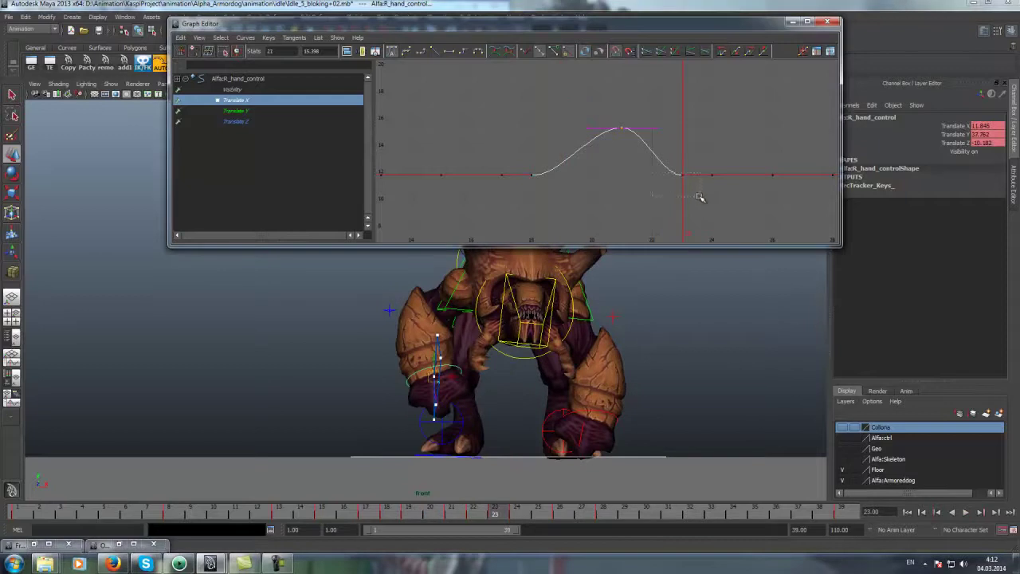
{"action": "key", "text": "Delete"}
{"action": "key", "text": "alt+v"}
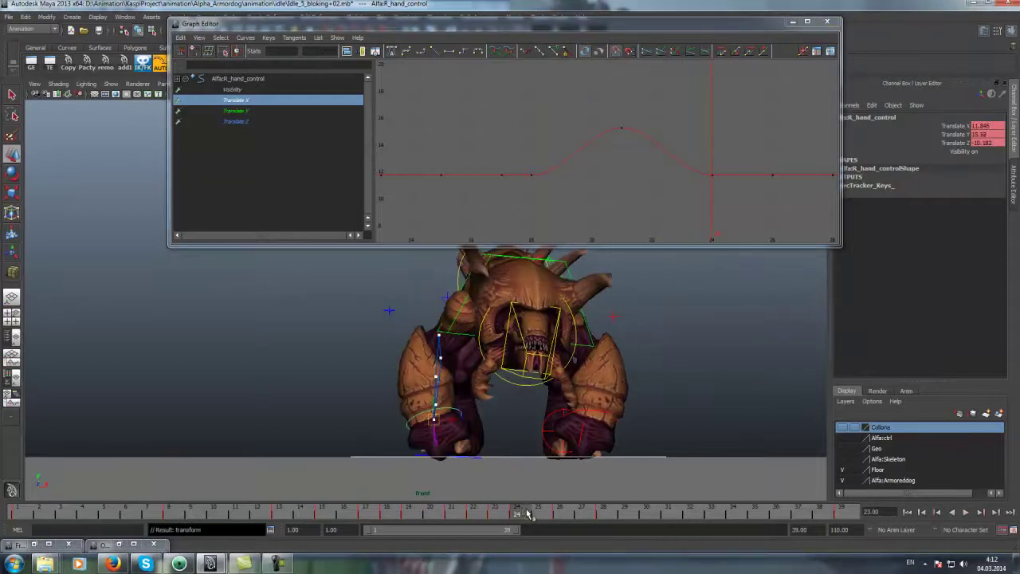
{"action": "left_click", "coordinate": [966, 512]}
{"action": "left_click", "coordinate": [571, 358]}
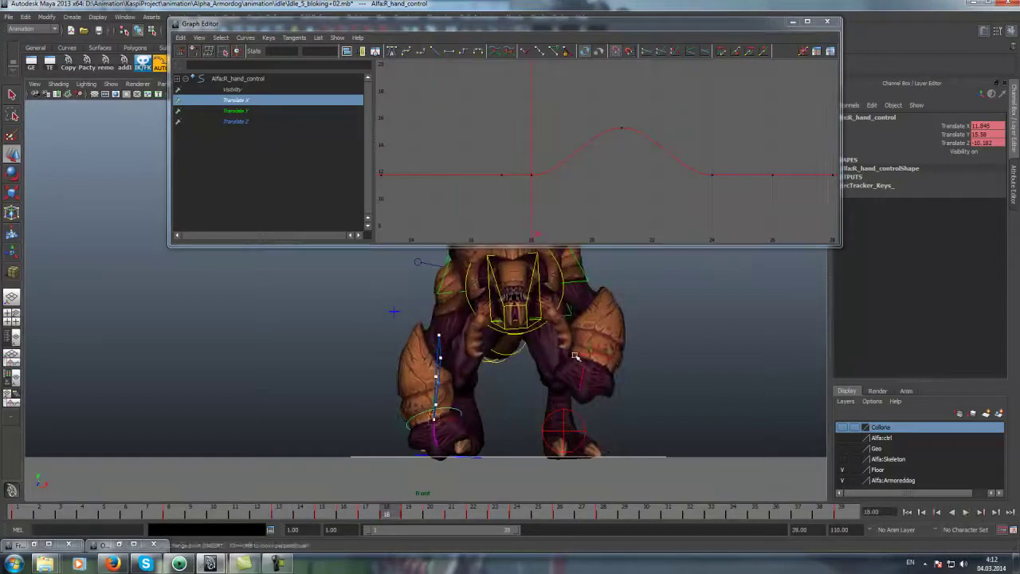
{"action": "left_click", "coordinate": [957, 134]}
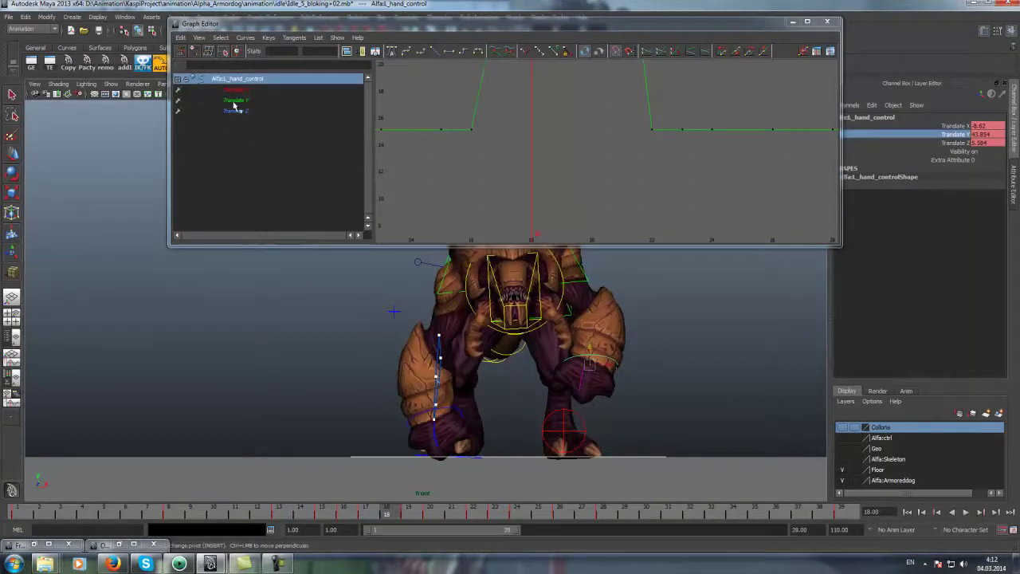
Create an ArcTracker motion trail for the left hand control
{"action": "left_click", "coordinate": [256, 90]}
{"action": "left_click", "coordinate": [788, 22]}
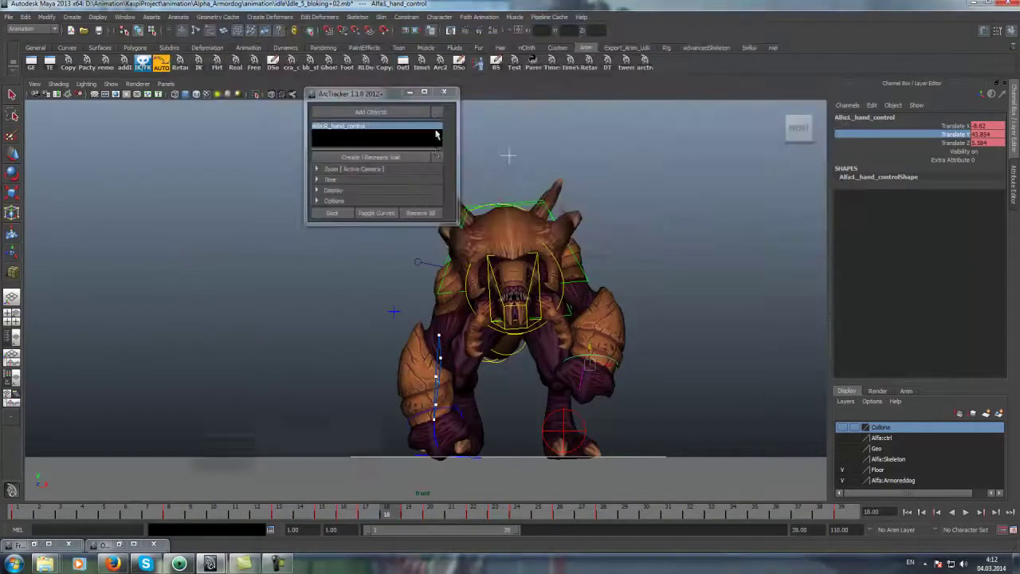
{"action": "left_click", "coordinate": [401, 157]}
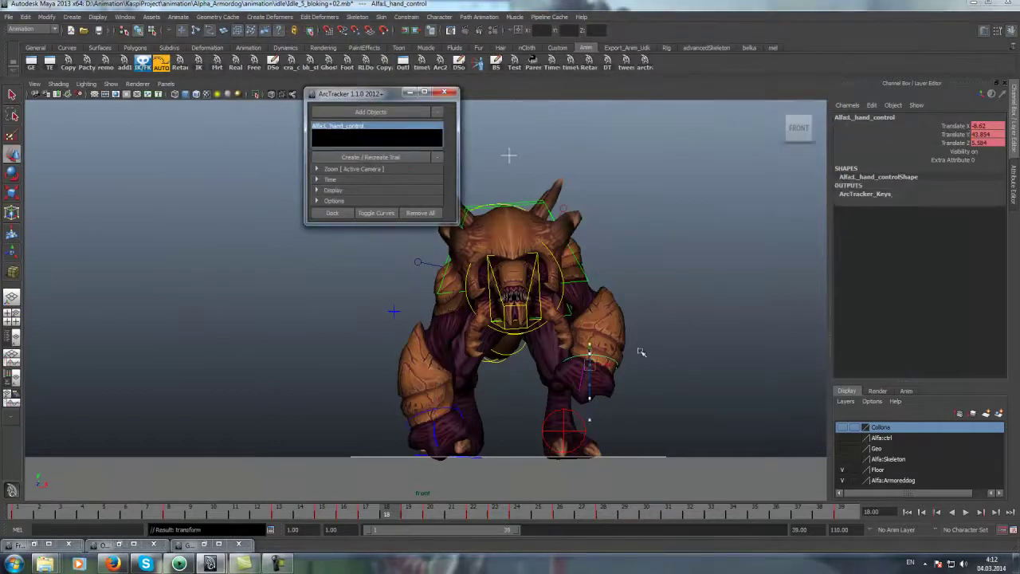
{"action": "scroll", "coordinate": [651, 474], "scroll_direction": "up", "scroll_amount": 2}
{"action": "left_click", "coordinate": [428, 516]}
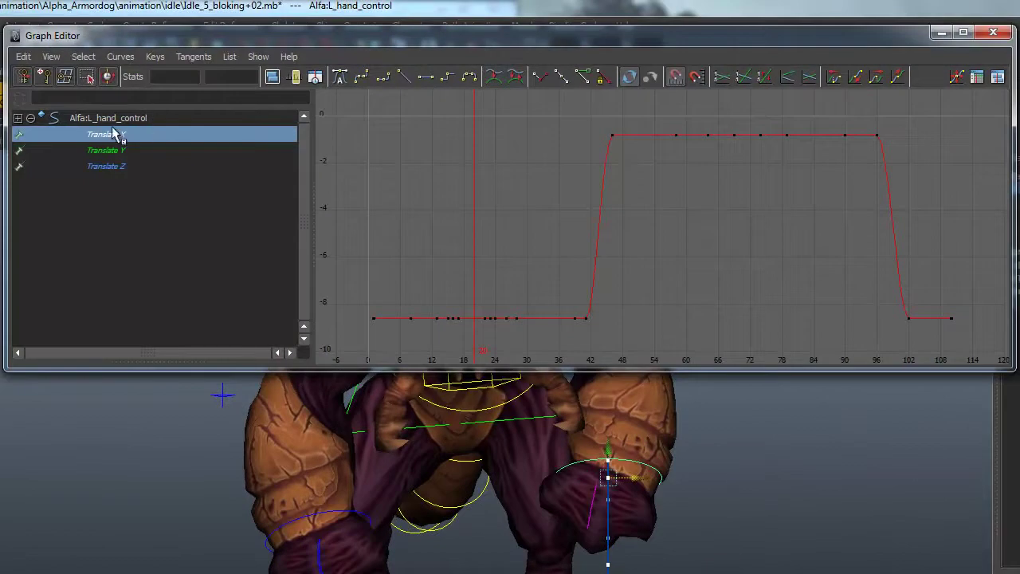
Raise the frame 20 key on the left hand's Translate X curve into a peak
{"action": "left_click", "coordinate": [111, 150]}
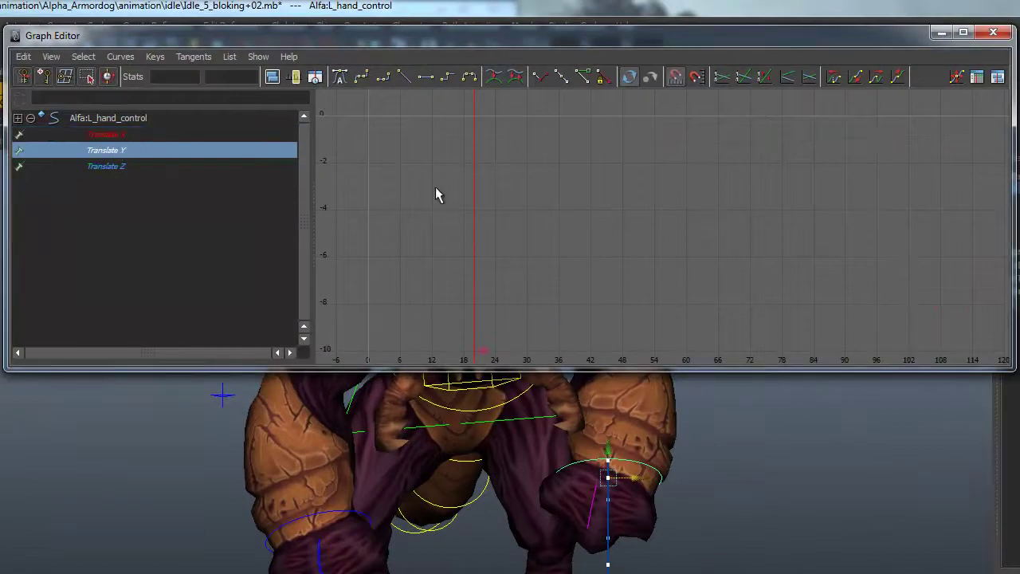
{"action": "left_click", "coordinate": [109, 135]}
{"action": "right_click_drag", "start_coordinate": [449, 303], "coordinate": [508, 253], "text": "alt"}
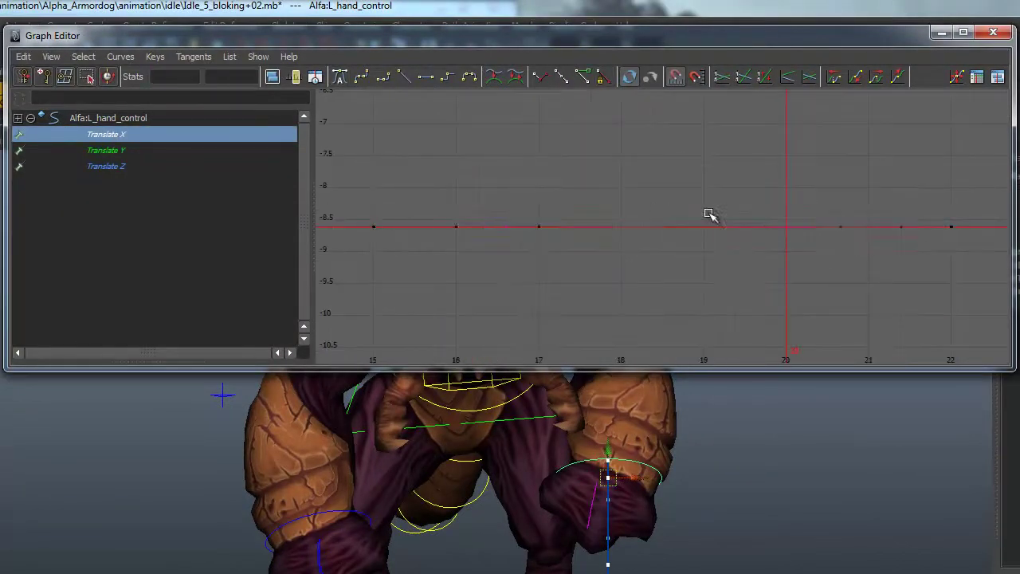
{"action": "left_click_drag", "start_coordinate": [688, 213], "coordinate": [735, 263]}
{"action": "mouse_move", "coordinate": [735, 263]}
{"action": "middle_mouse_down"}
{"action": "mouse_move", "coordinate": [724, 228]}
{"action": "mouse_move", "coordinate": [747, 91]}
{"action": "mouse_move", "coordinate": [714, 141]}
{"action": "middle_mouse_up"}
{"action": "key", "text": "f"}
{"action": "mouse_move", "coordinate": [703, 176]}
{"action": "middle_mouse_down"}
{"action": "mouse_move", "coordinate": [708, 114]}
{"action": "mouse_move", "coordinate": [697, 141]}
{"action": "middle_mouse_up"}
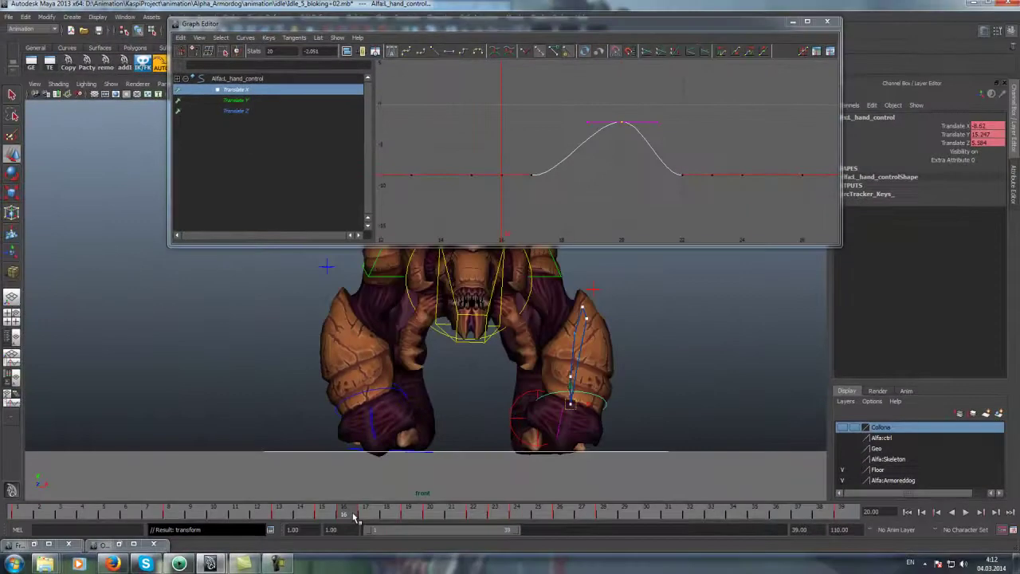
Retime the Translate X peak key from frame 20 to frame 19, slightly higher
{"action": "left_click_drag", "start_coordinate": [353, 519], "coordinate": [371, 519]}
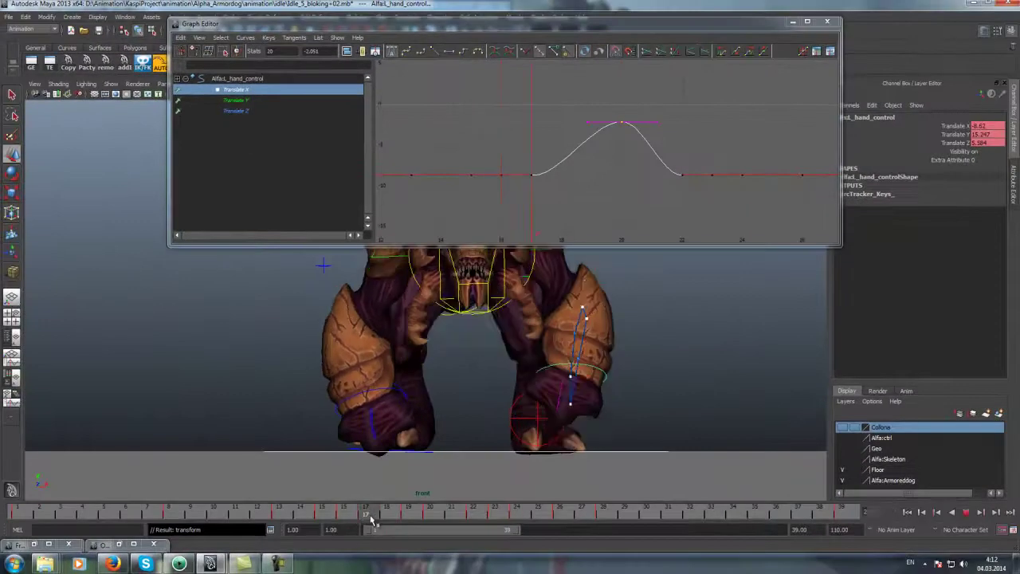
{"action": "left_click", "coordinate": [533, 175]}
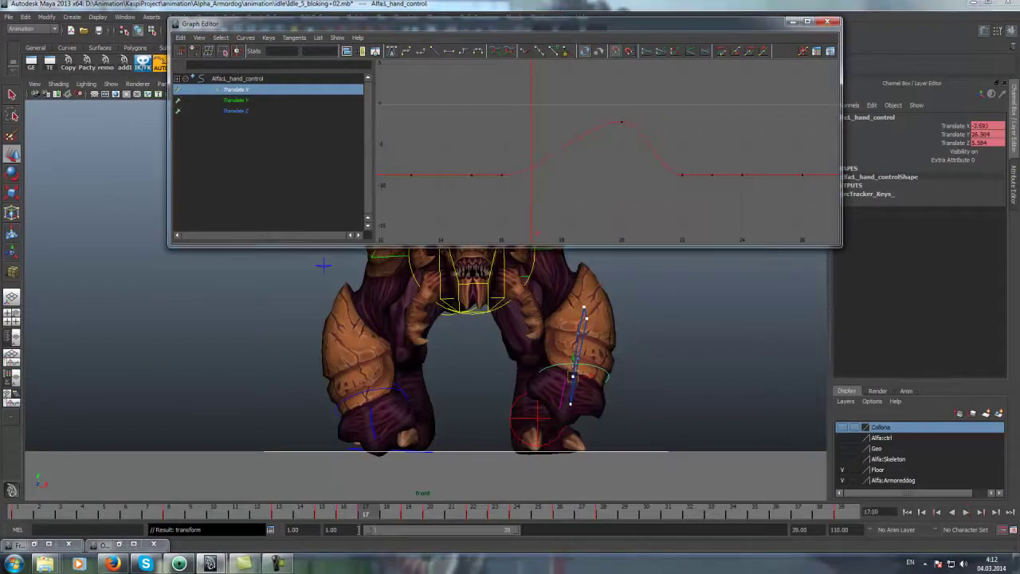
{"action": "mouse_move", "coordinate": [388, 514]}
{"action": "left_mouse_down"}
{"action": "mouse_move", "coordinate": [478, 514]}
{"action": "mouse_move", "coordinate": [431, 516]}
{"action": "left_mouse_up"}
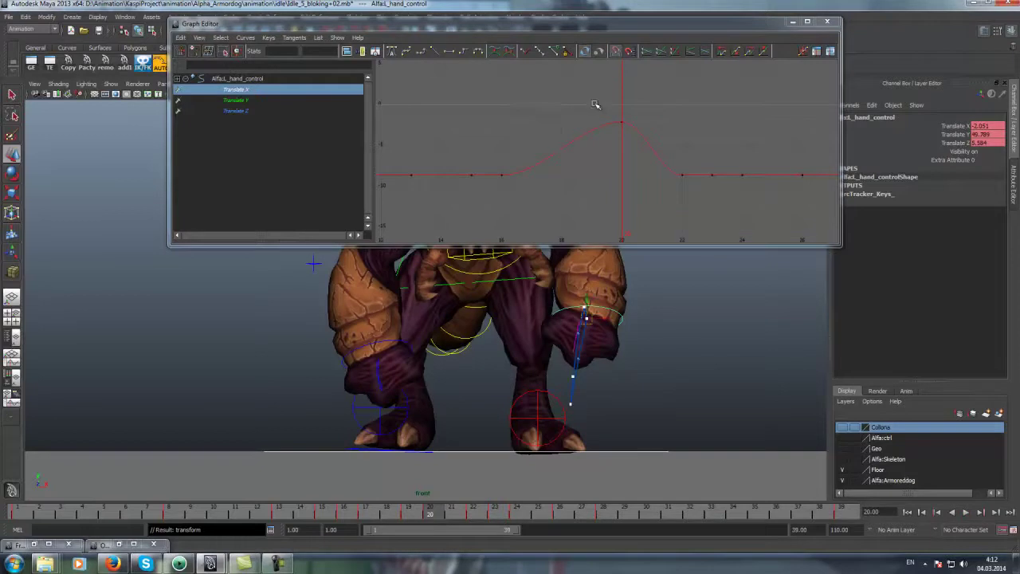
{"action": "left_click_drag", "start_coordinate": [595, 105], "coordinate": [639, 141]}
{"action": "left_click", "coordinate": [411, 515]}
{"action": "middle_click_drag", "start_coordinate": [619, 158], "coordinate": [588, 143]}
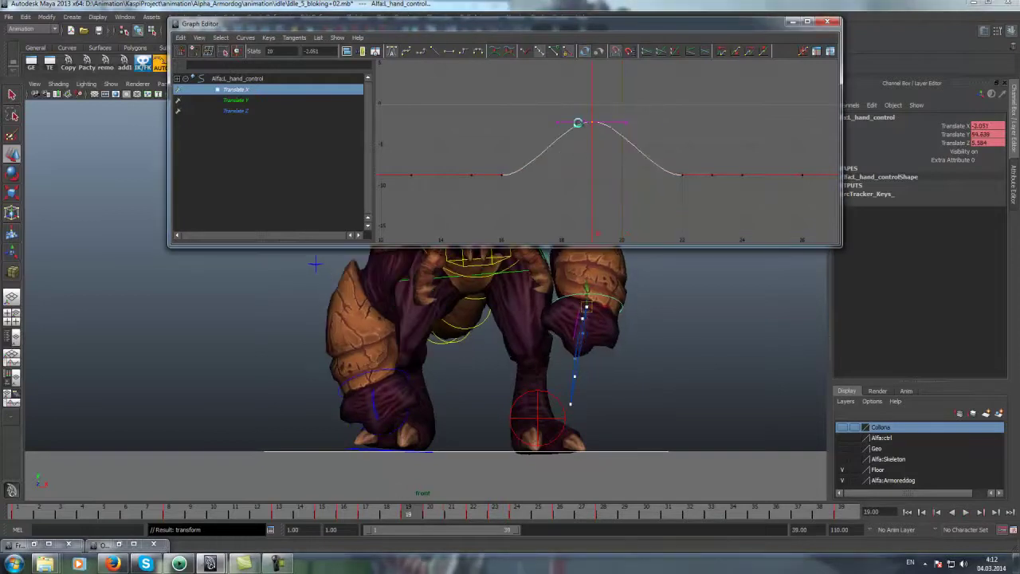
Lower the frame 19 peak key to soften the arc, reviewing it in playback
{"action": "left_click", "coordinate": [965, 512]}
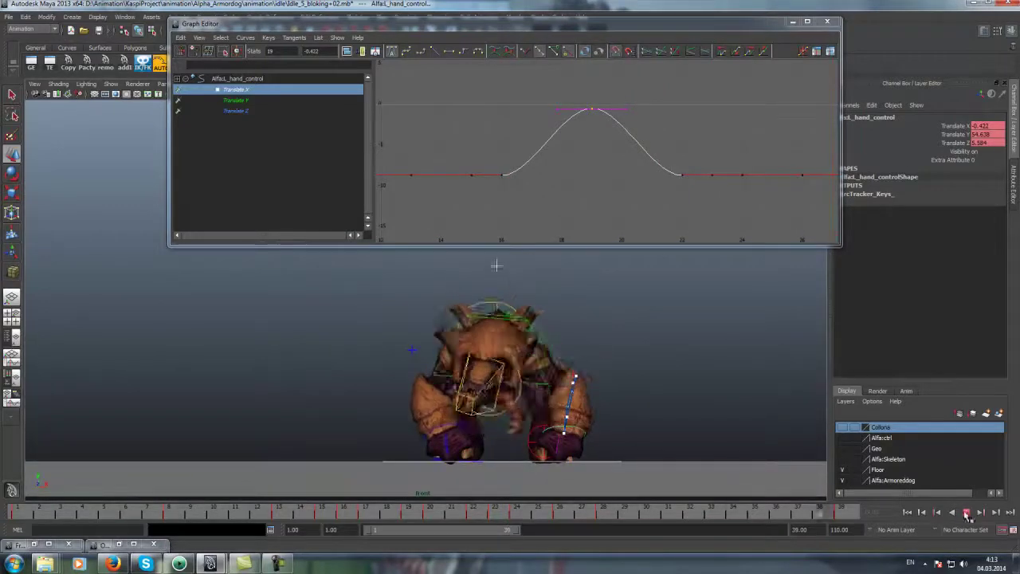
{"action": "left_click", "coordinate": [431, 511]}
{"action": "left_click_drag", "start_coordinate": [434, 511], "coordinate": [418, 515]}
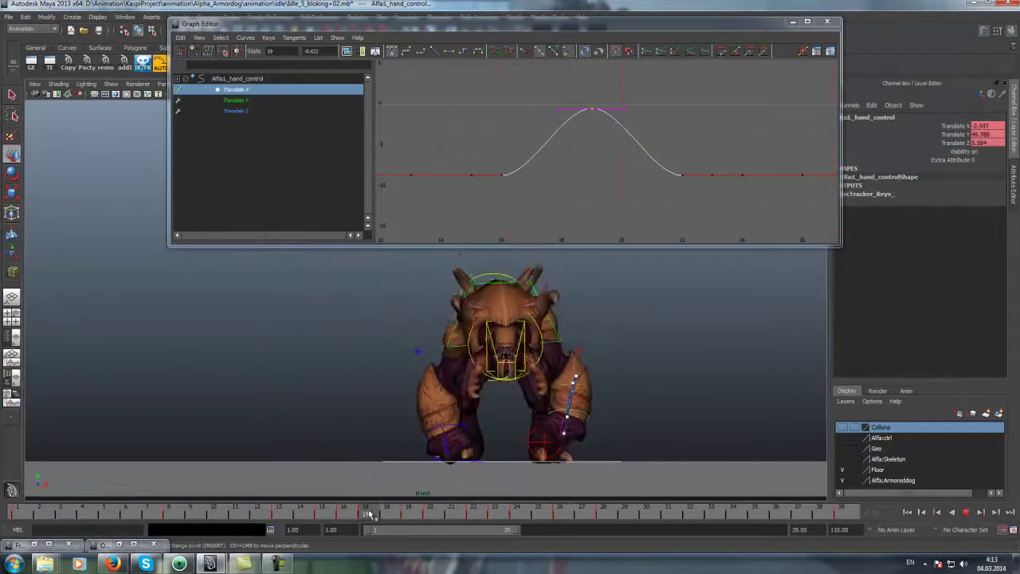
{"action": "middle_click_drag", "start_coordinate": [587, 149], "coordinate": [588, 168]}
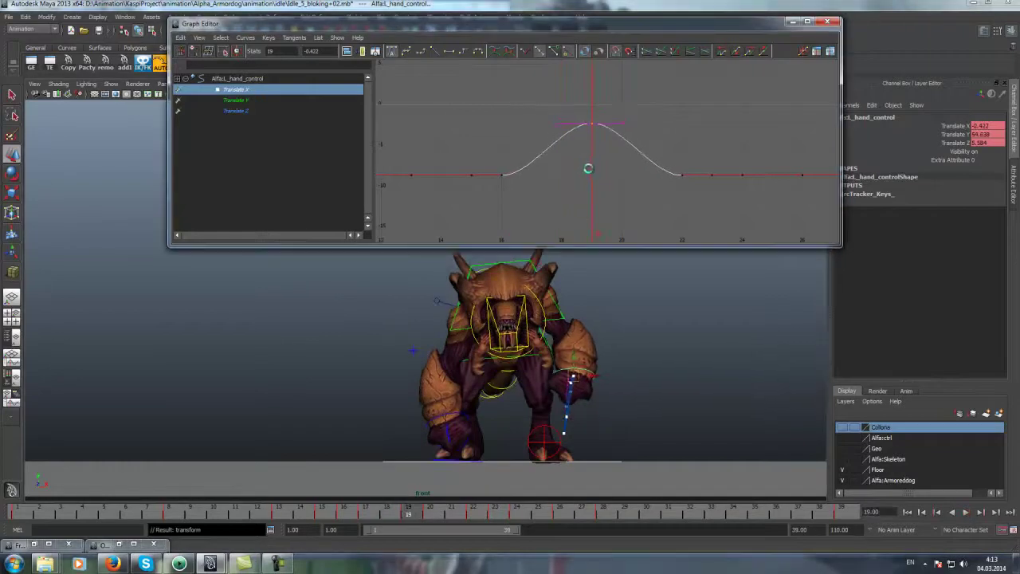
{"action": "key", "text": "alt+v"}
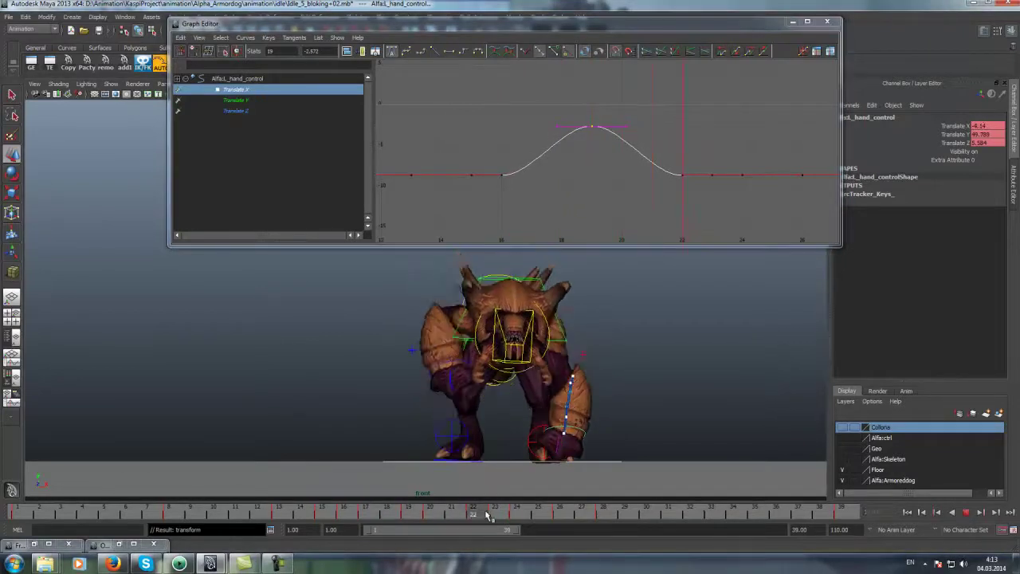
{"action": "left_click", "coordinate": [363, 508]}
{"action": "key", "text": "alt+v"}
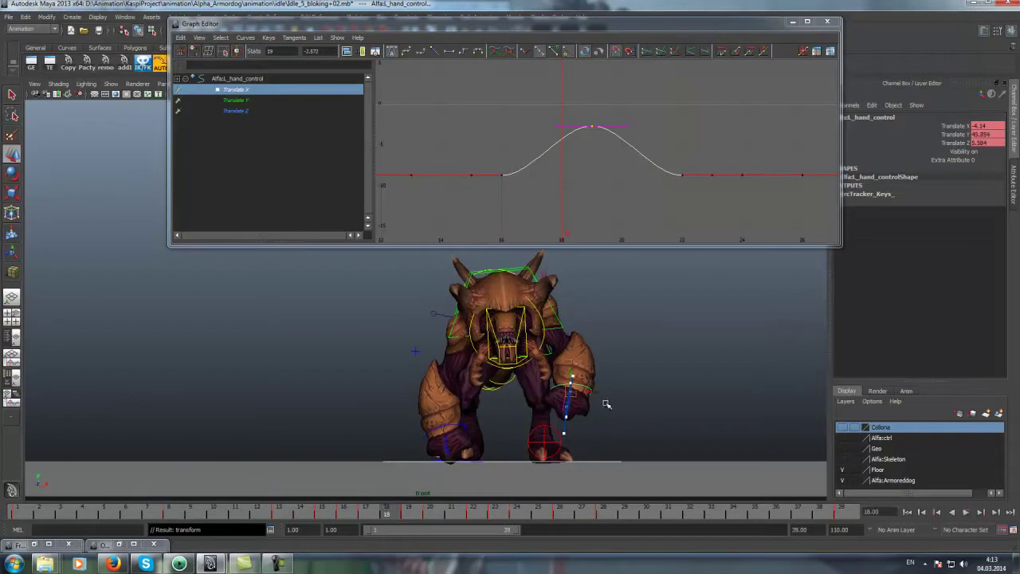
Move the left hand outward at frame 18 and fine-tune the frame 19 peak height
{"action": "middle_click_drag", "start_coordinate": [594, 394], "coordinate": [601, 395]}
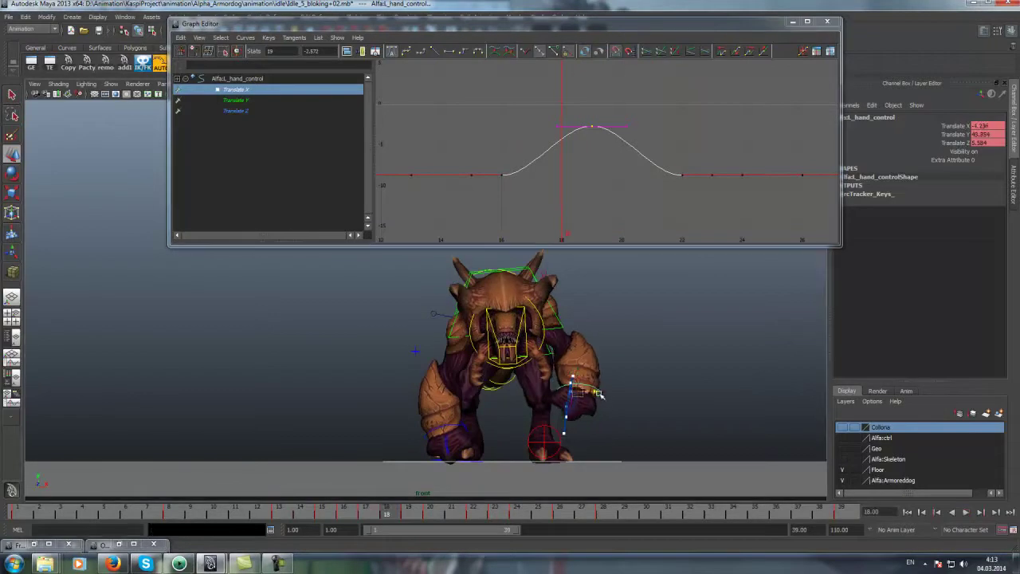
{"action": "left_click", "coordinate": [576, 168]}
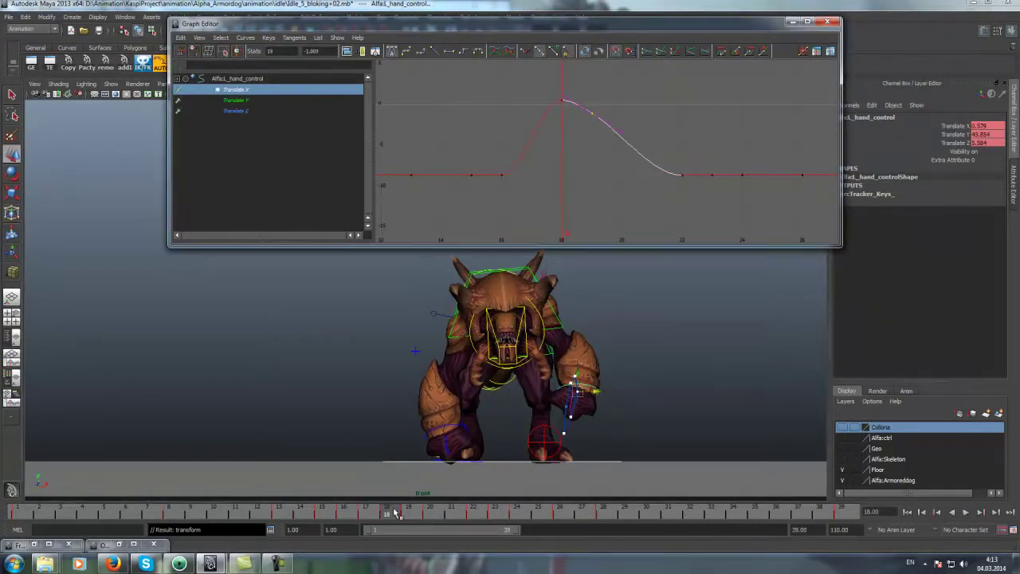
{"action": "left_click_drag", "start_coordinate": [396, 514], "coordinate": [419, 517]}
{"action": "middle_click_drag", "start_coordinate": [620, 165], "coordinate": [621, 152]}
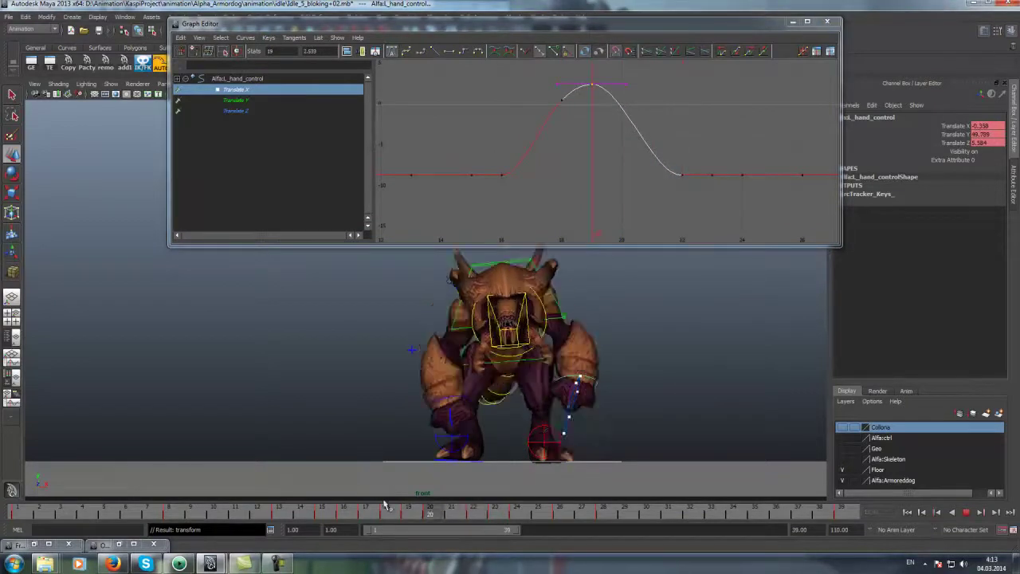
{"action": "left_click", "coordinate": [523, 91]}
{"action": "middle_click_drag", "start_coordinate": [631, 121], "coordinate": [623, 152]}
{"action": "key", "text": "alt+v"}
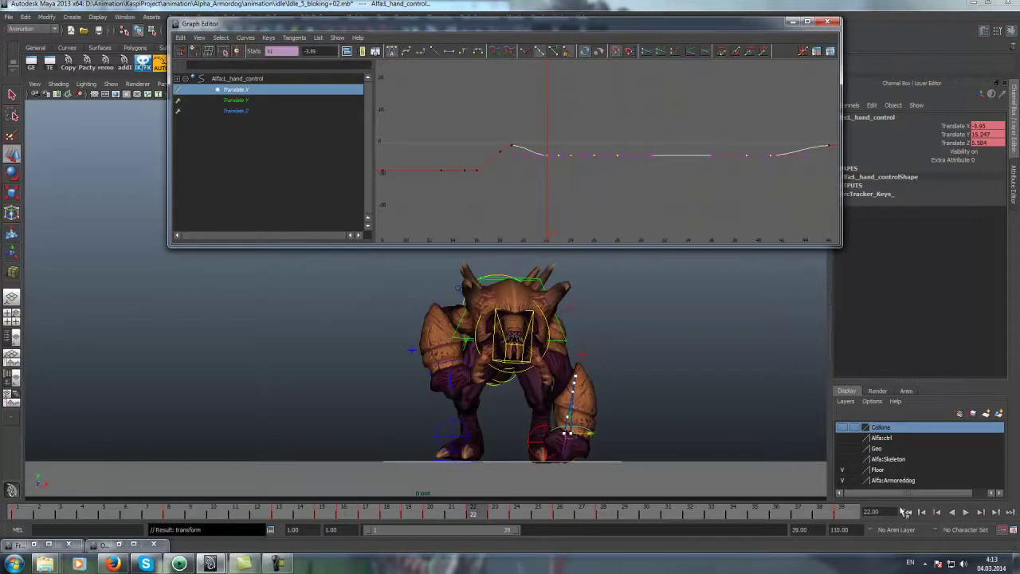
{"action": "left_click", "coordinate": [966, 512]}
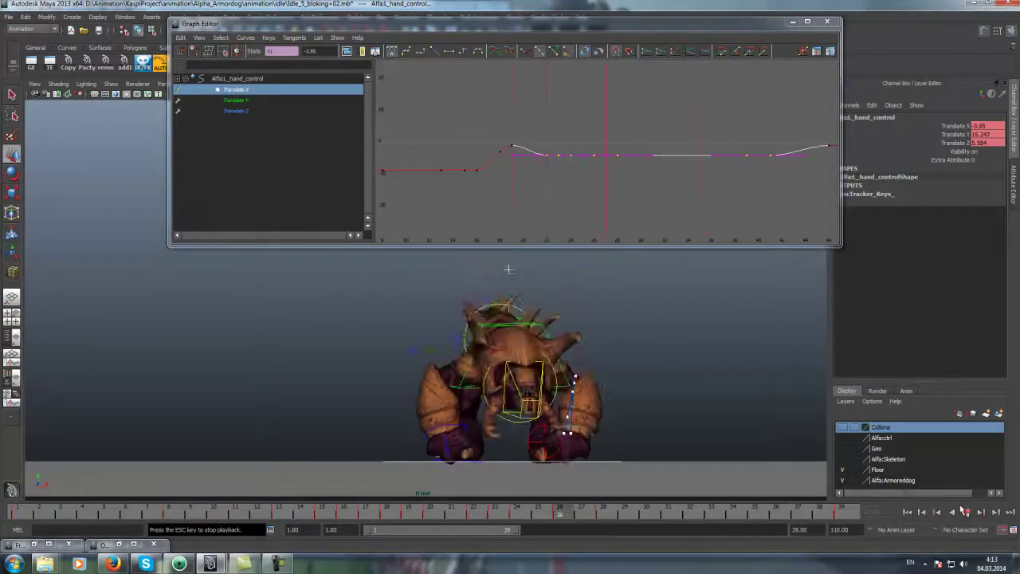
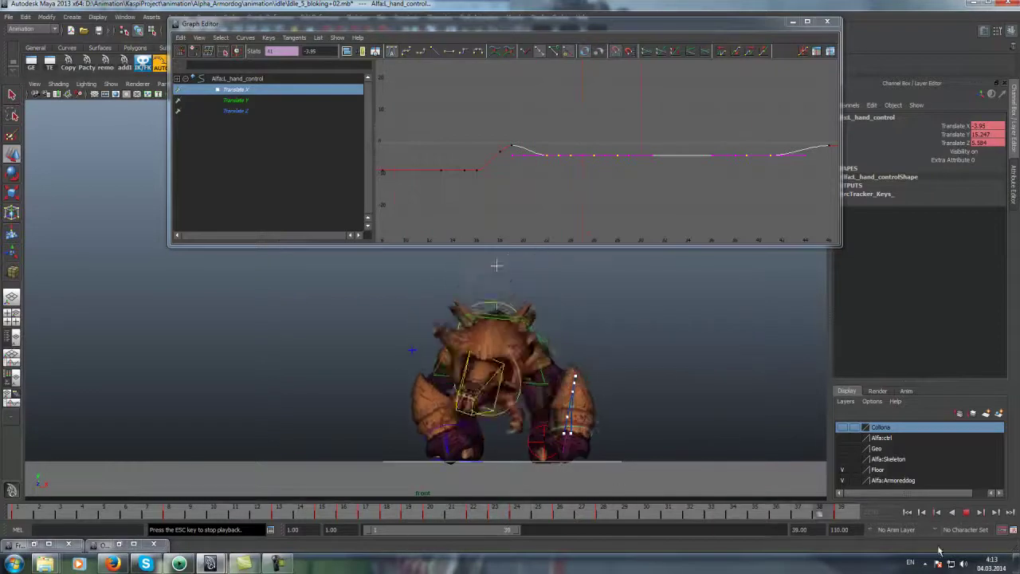
Select the right hand control and isolate its Translate X curve keys in the Graph Editor
{"action": "key", "text": "Escape"}
{"action": "left_click", "coordinate": [448, 383]}
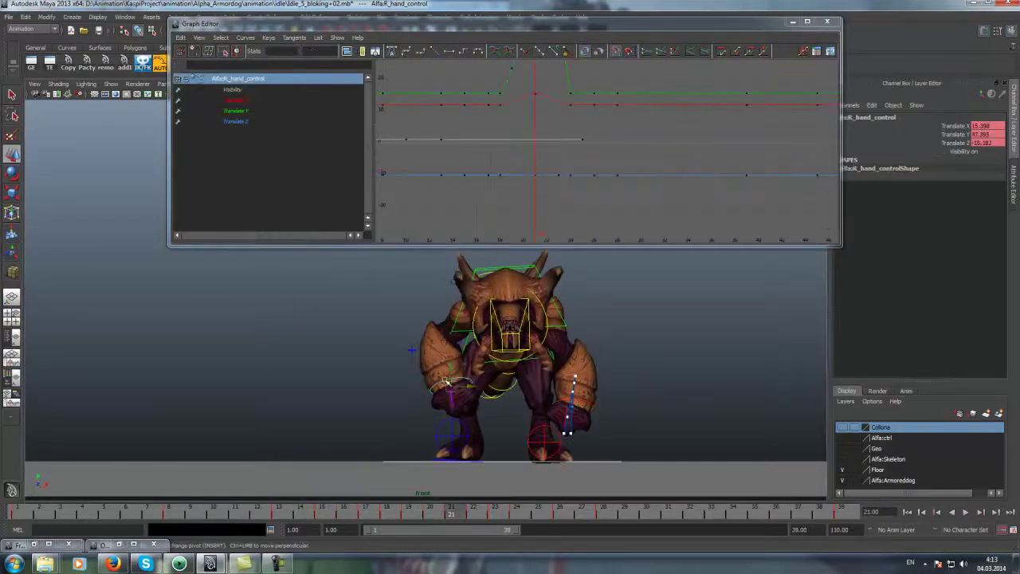
{"action": "left_click", "coordinate": [234, 102]}
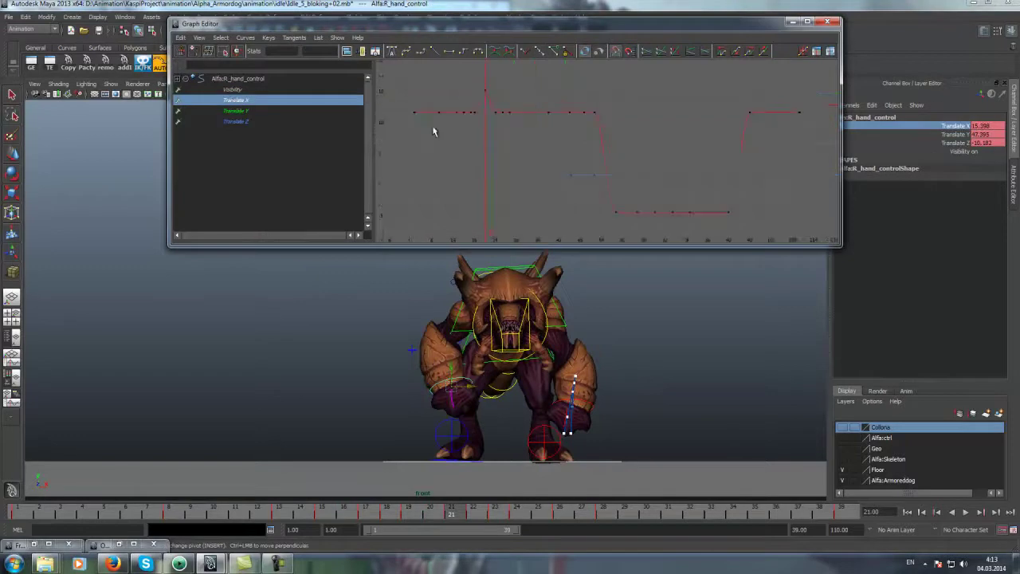
{"action": "left_click_drag", "start_coordinate": [606, 128], "coordinate": [570, 104]}
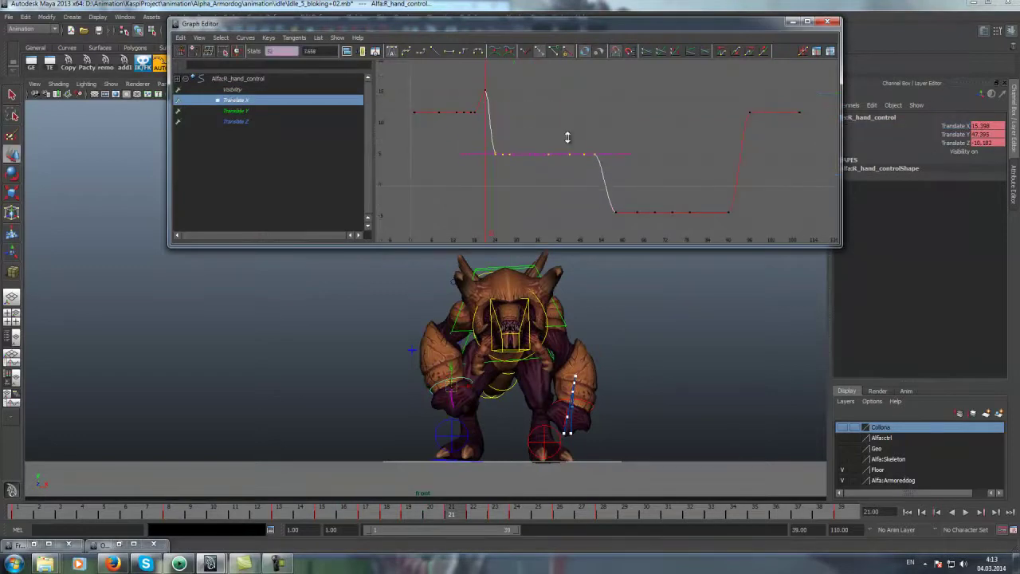
Lower the frame 21 peak key so the curve slopes straight down, then play back the hand motion
{"action": "key", "text": "alt+v"}
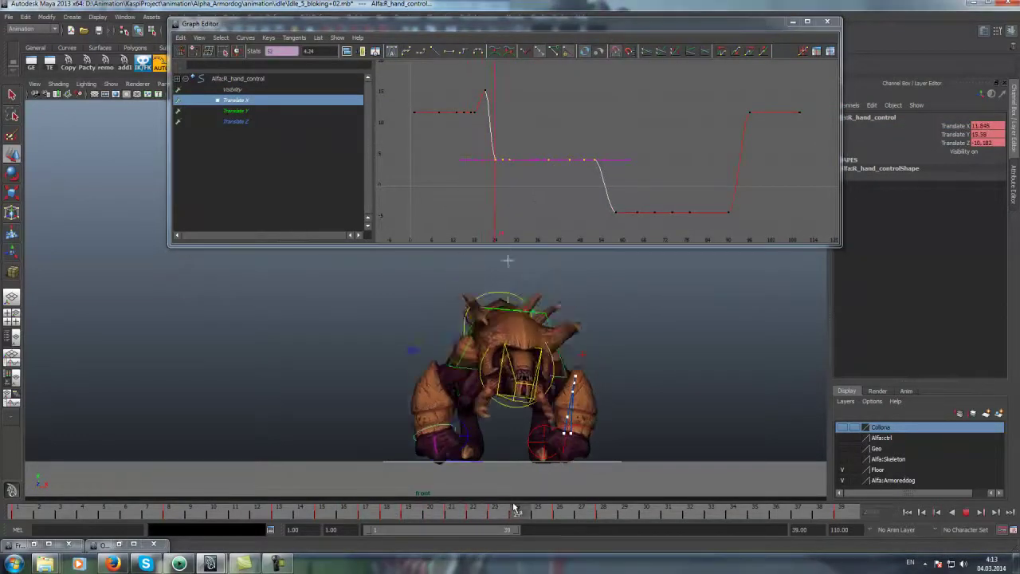
{"action": "key", "text": "alt+v"}
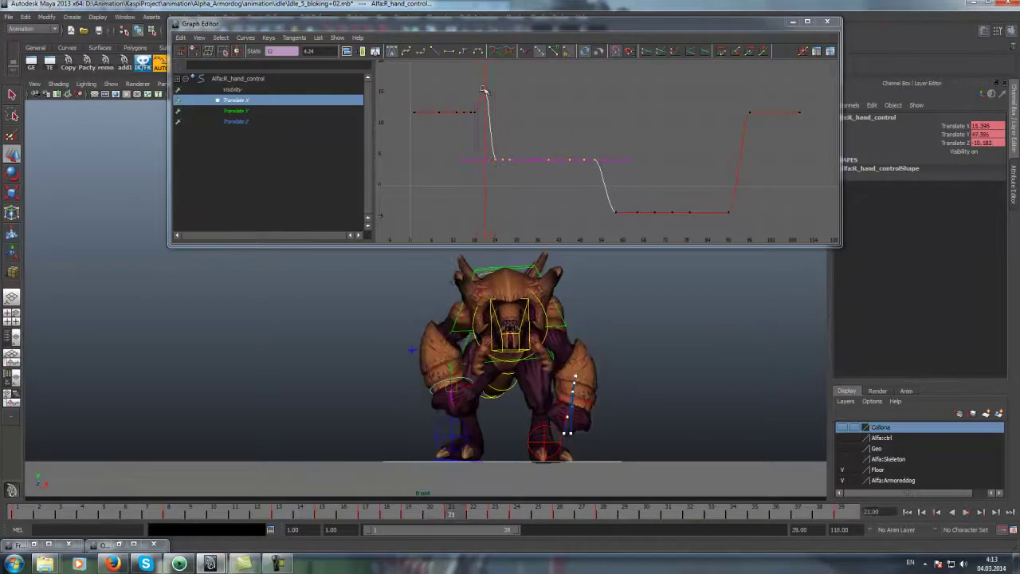
{"action": "left_click", "coordinate": [484, 90]}
{"action": "key", "text": "alt+v"}
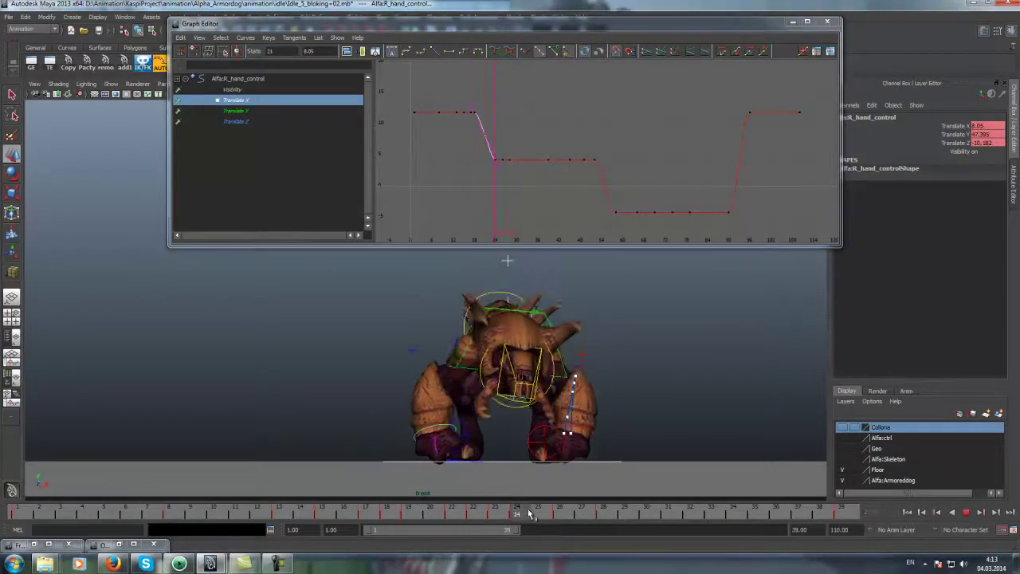
{"action": "left_click", "coordinate": [967, 512]}
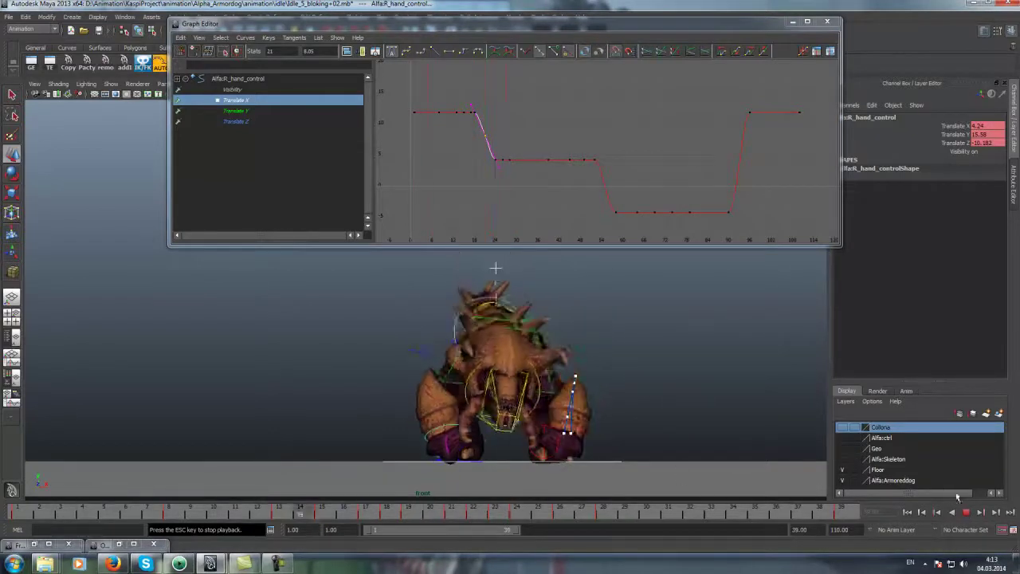
Minimize the Graph Editor and scrub the timeline to frame 23
{"action": "left_click", "coordinate": [793, 23]}
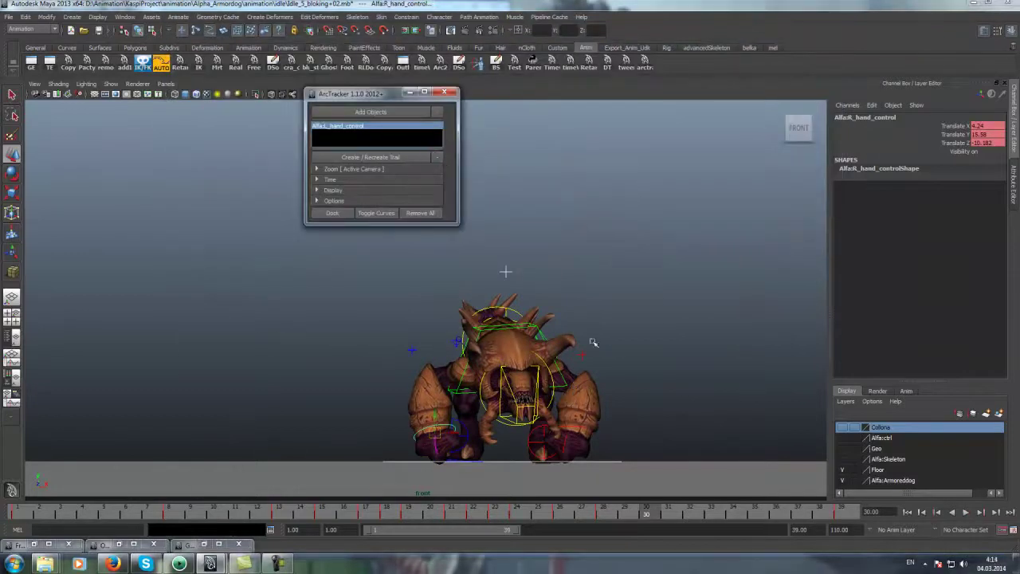
{"action": "left_click_drag", "start_coordinate": [257, 504], "coordinate": [191, 495]}
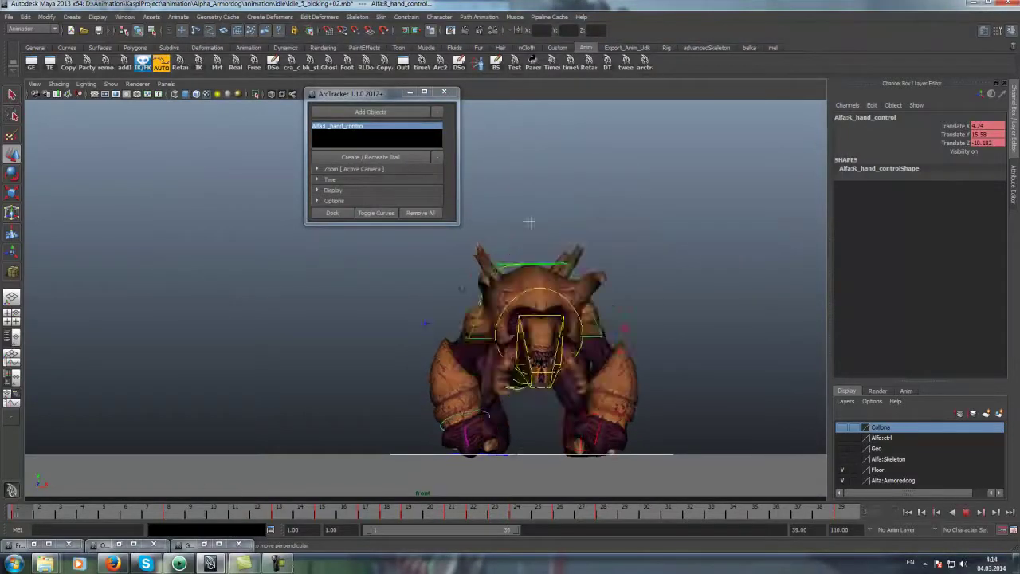
{"action": "key", "text": "Escape"}
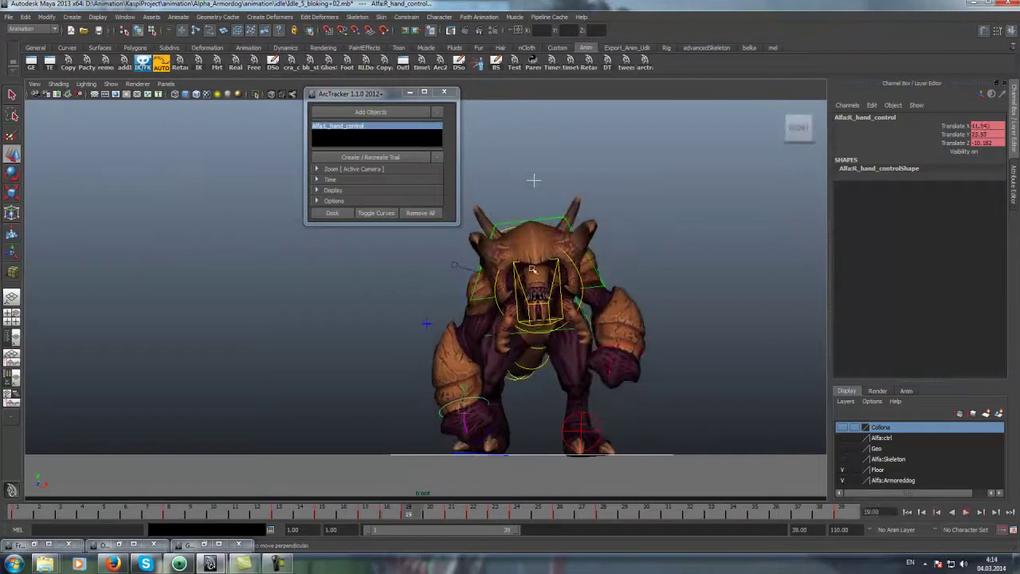
{"action": "left_click_drag", "start_coordinate": [426, 510], "coordinate": [473, 510]}
{"action": "scroll", "coordinate": [490, 183], "scroll_direction": "up", "scroll_amount": 1}
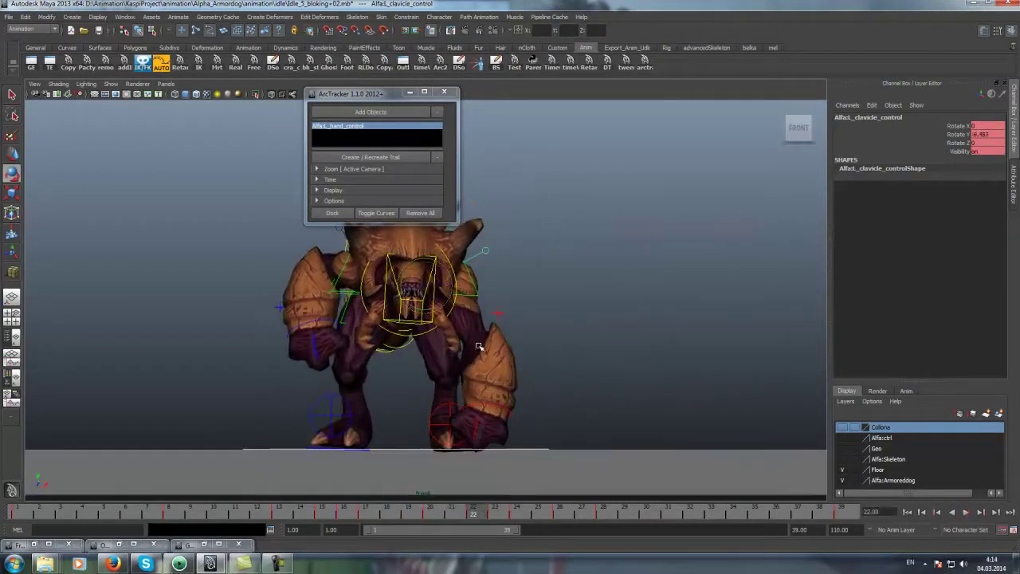
{"action": "scroll", "coordinate": [493, 319], "scroll_direction": "up", "scroll_amount": 1}
{"action": "left_click", "coordinate": [488, 511]}
Switch to the perspective camera and key a new left clavicle rotation at frame 23
{"action": "key", "text": "space"}
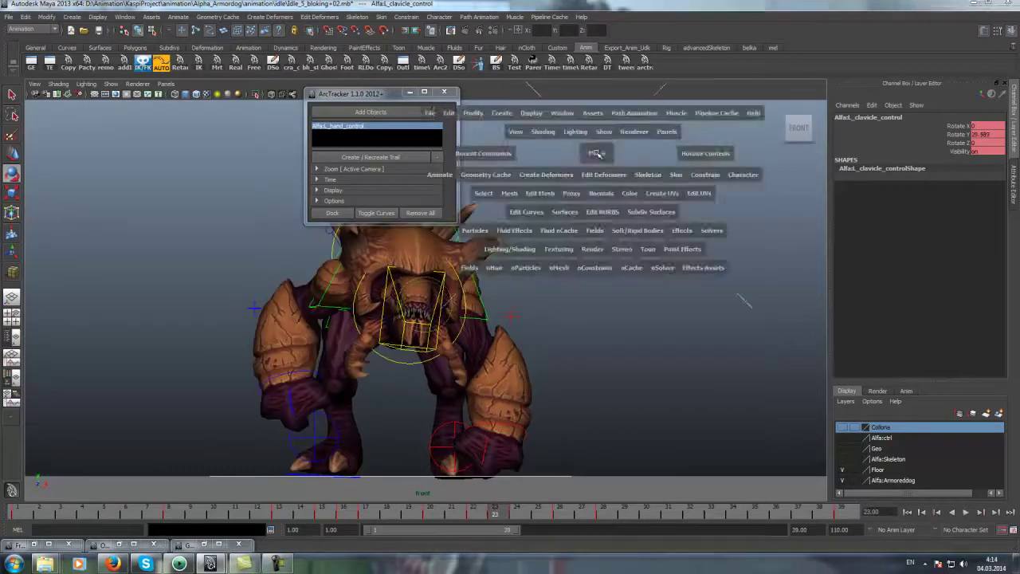
{"action": "left_click_drag", "start_coordinate": [587, 155], "coordinate": [638, 207]}
{"action": "scroll", "coordinate": [672, 248], "scroll_direction": "down", "scroll_amount": 2}
{"action": "left_click_drag", "start_coordinate": [672, 248], "coordinate": [603, 136], "text": "alt"}
{"action": "mouse_move", "coordinate": [498, 508]}
{"action": "left_mouse_down"}
{"action": "mouse_move", "coordinate": [485, 510]}
{"action": "mouse_move", "coordinate": [496, 510]}
{"action": "left_mouse_up"}
{"action": "left_click_drag", "start_coordinate": [615, 251], "coordinate": [558, 263]}
{"action": "key", "text": "s"}
Rotate the left clavicle at frame 22, then play back and scrub to review the shoulder
{"action": "left_click_drag", "start_coordinate": [470, 516], "coordinate": [478, 512]}
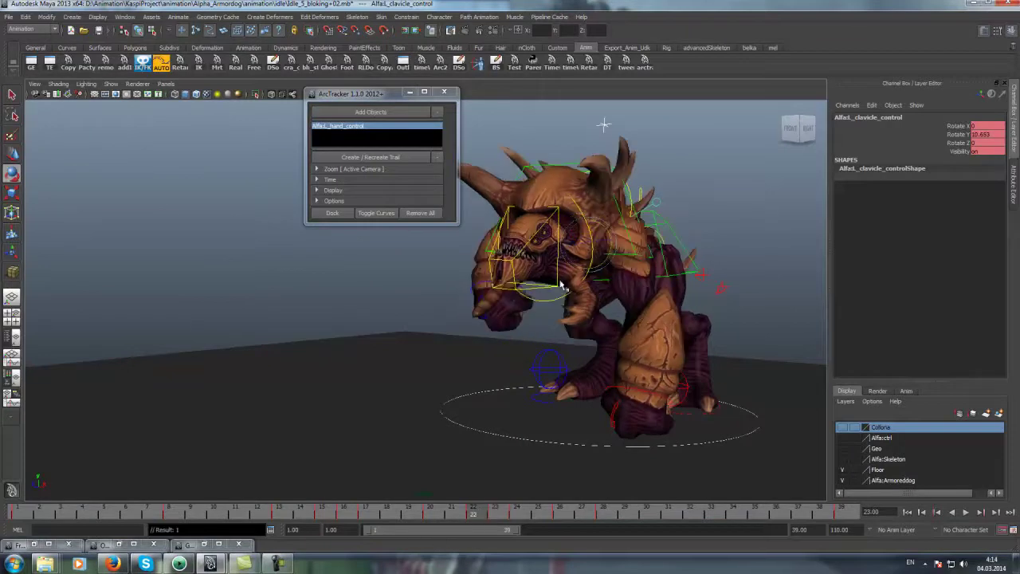
{"action": "left_click_drag", "start_coordinate": [608, 218], "coordinate": [609, 230]}
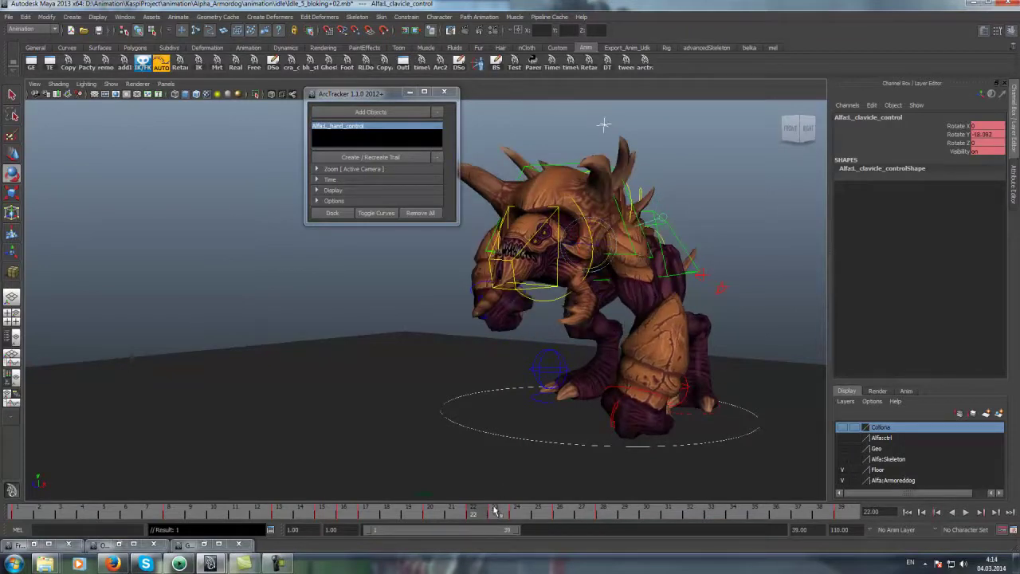
{"action": "key", "text": "alt+v"}
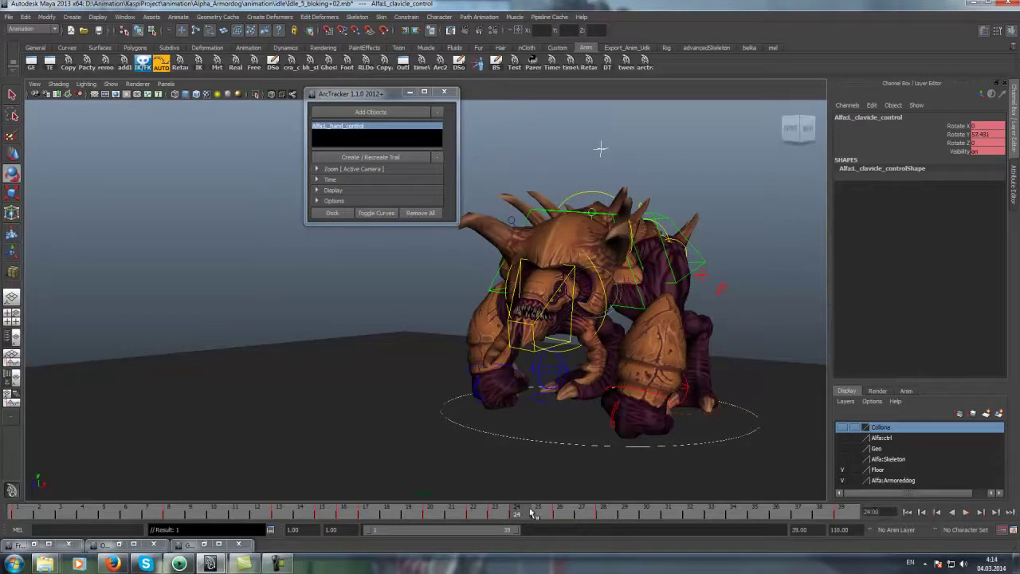
{"action": "key", "text": "alt+v"}
{"action": "left_click_drag", "start_coordinate": [574, 366], "coordinate": [621, 365], "text": "alt"}
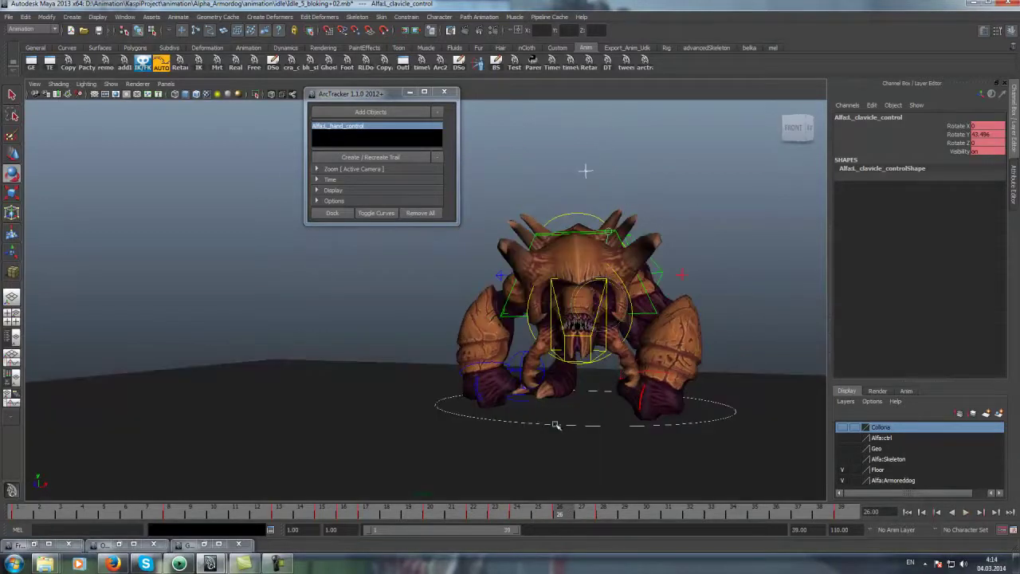
{"action": "mouse_move", "coordinate": [429, 513]}
{"action": "left_mouse_down"}
{"action": "mouse_move", "coordinate": [547, 517]}
{"action": "mouse_move", "coordinate": [570, 515]}
{"action": "mouse_move", "coordinate": [526, 516]}
{"action": "mouse_move", "coordinate": [630, 499]}
{"action": "mouse_move", "coordinate": [604, 513]}
{"action": "left_mouse_up"}
Rotate the right clavicle control at frames 23 and 24 to reshape the shoulder
{"action": "mouse_move", "coordinate": [606, 359]}
{"action": "left_mouse_down", "text": "alt"}
{"action": "mouse_move", "coordinate": [591, 334]}
{"action": "mouse_move", "coordinate": [598, 287]}
{"action": "left_mouse_up", "text": "alt"}
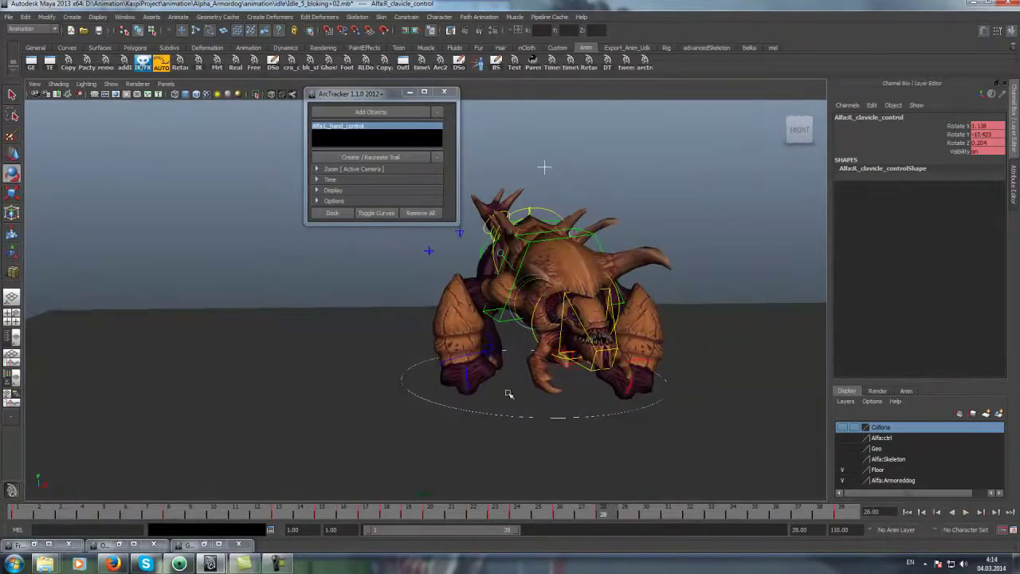
{"action": "left_click_drag", "start_coordinate": [389, 517], "coordinate": [520, 510]}
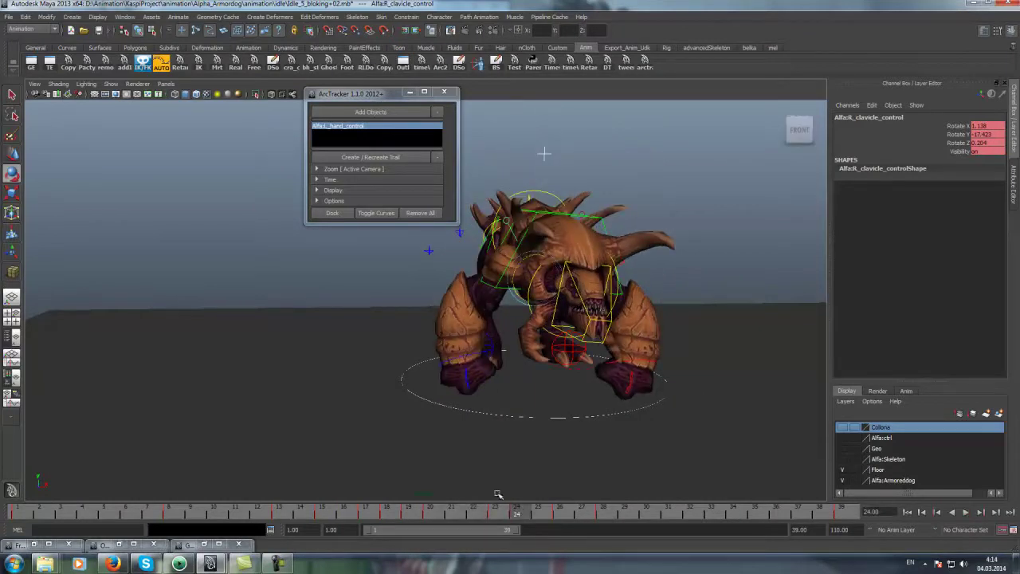
{"action": "left_click", "coordinate": [496, 493]}
{"action": "left_click_drag", "start_coordinate": [515, 251], "coordinate": [519, 374]}
{"action": "left_click", "coordinate": [520, 507]}
{"action": "left_click_drag", "start_coordinate": [515, 271], "coordinate": [512, 276]}
Scrub through frames 26–28, orbit around the creature, and play back the idle
{"action": "left_click_drag", "start_coordinate": [527, 507], "coordinate": [557, 507]}
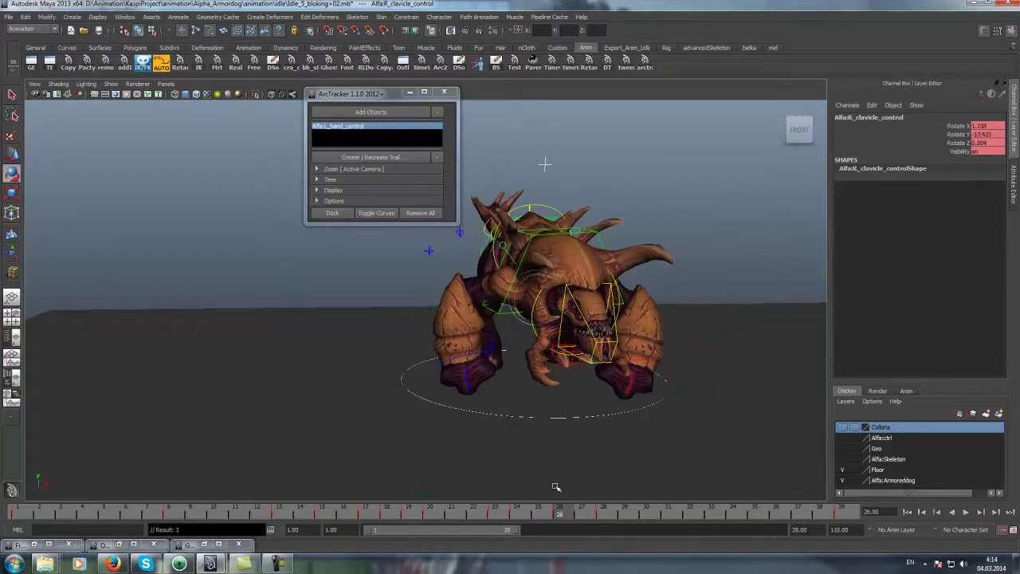
{"action": "left_click", "coordinate": [605, 506]}
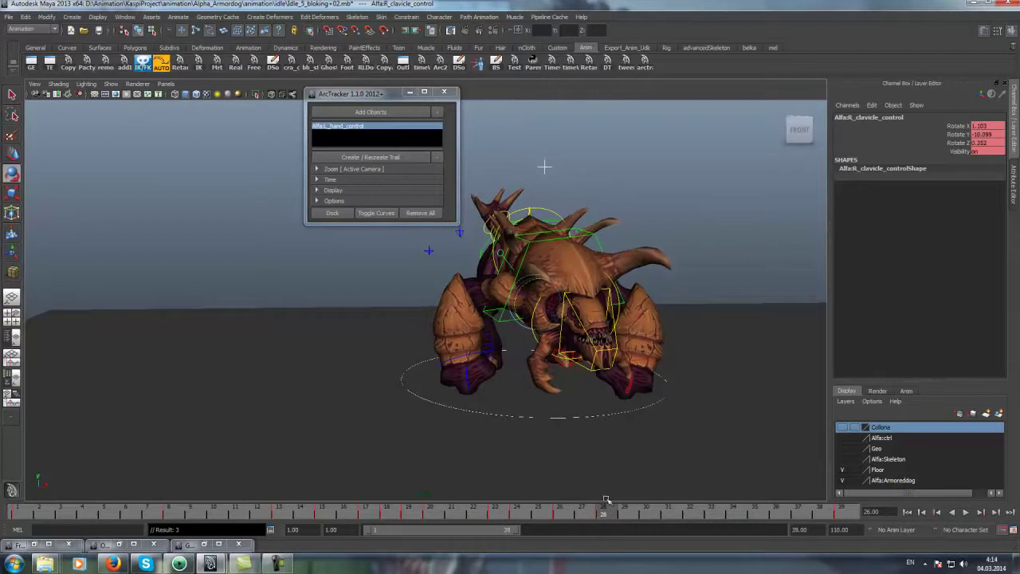
{"action": "left_click_drag", "start_coordinate": [536, 276], "coordinate": [571, 295], "text": "alt"}
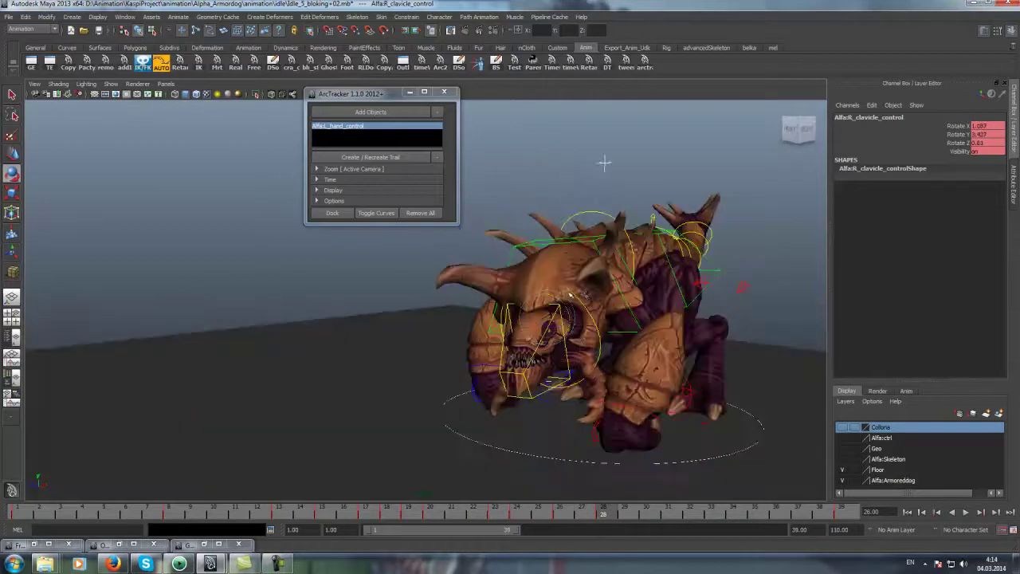
{"action": "mouse_move", "coordinate": [618, 236]}
{"action": "left_mouse_down", "text": "alt"}
{"action": "mouse_move", "coordinate": [590, 259]}
{"action": "mouse_move", "coordinate": [534, 275]}
{"action": "left_mouse_up", "text": "alt"}
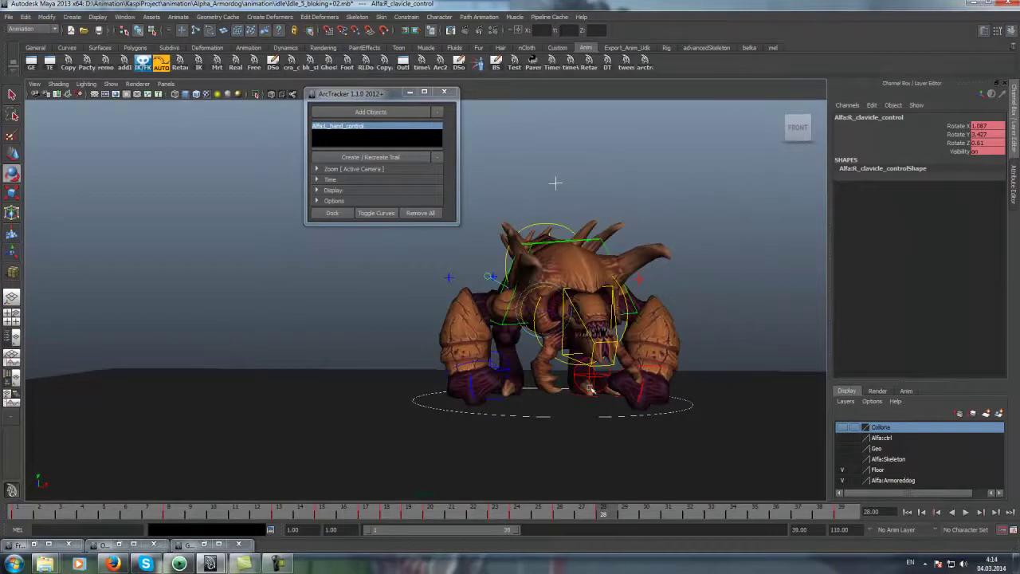
{"action": "left_click_drag", "start_coordinate": [580, 515], "coordinate": [614, 501]}
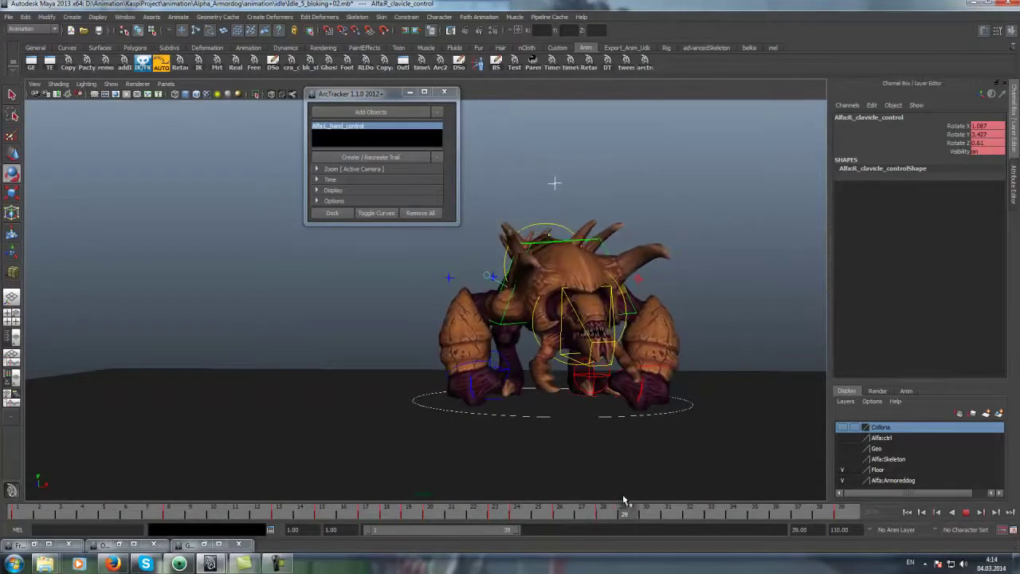
{"action": "mouse_move", "coordinate": [555, 183]}
{"action": "left_mouse_down", "text": "alt"}
{"action": "mouse_move", "coordinate": [590, 168]}
{"action": "mouse_move", "coordinate": [563, 178]}
{"action": "left_mouse_up", "text": "alt"}
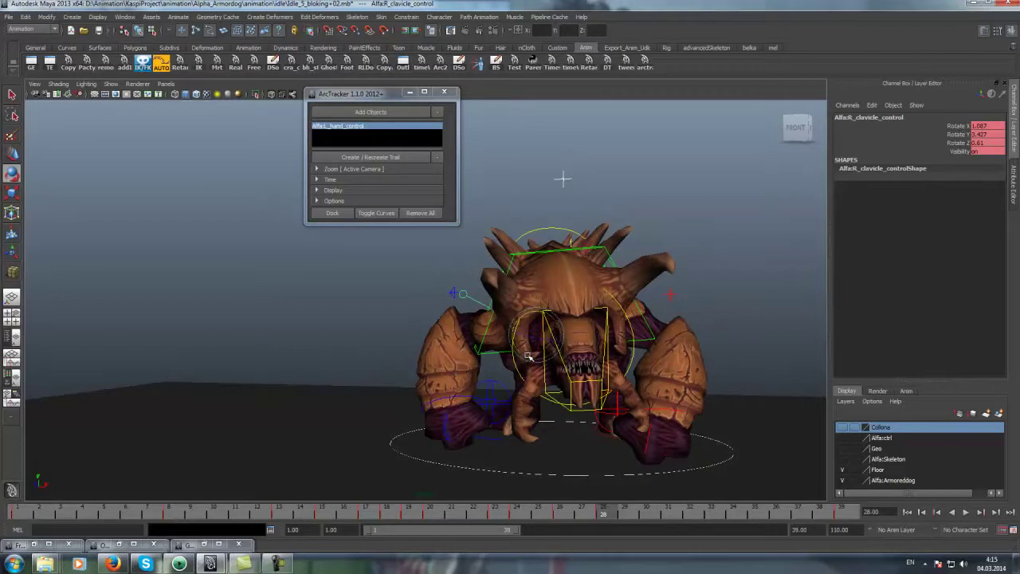
{"action": "mouse_move", "coordinate": [563, 178]}
{"action": "left_mouse_down", "text": "alt"}
{"action": "mouse_move", "coordinate": [586, 155]}
{"action": "mouse_move", "coordinate": [575, 173]}
{"action": "left_mouse_up", "text": "alt"}
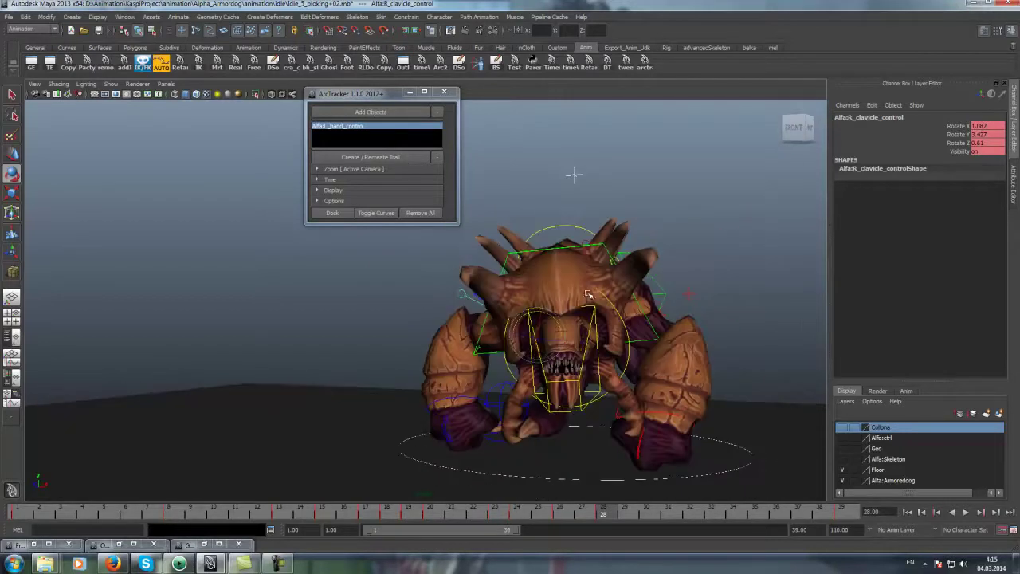
{"action": "key", "text": "alt+v"}
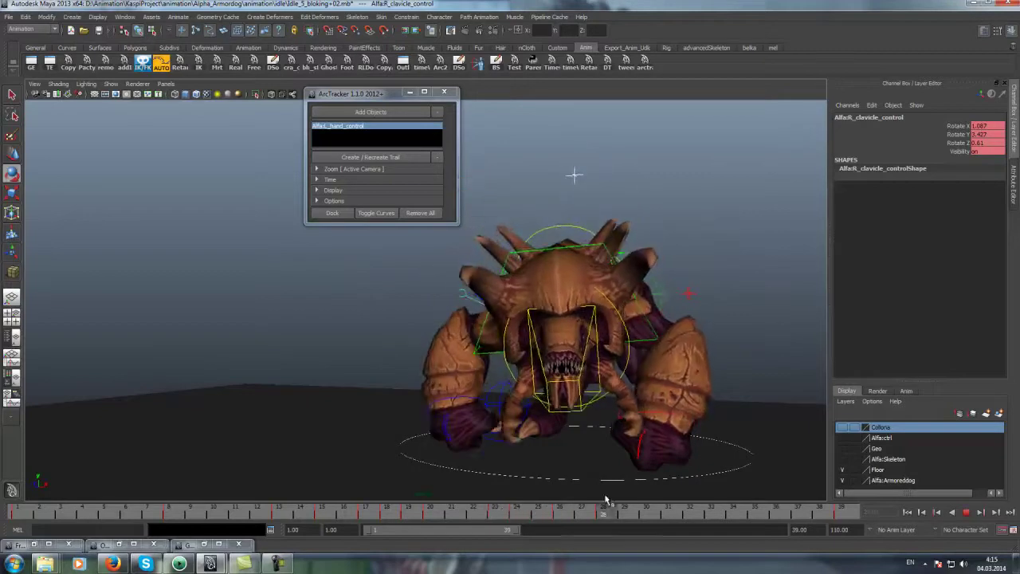
{"action": "left_click_drag", "start_coordinate": [495, 335], "coordinate": [547, 438], "text": "alt"}
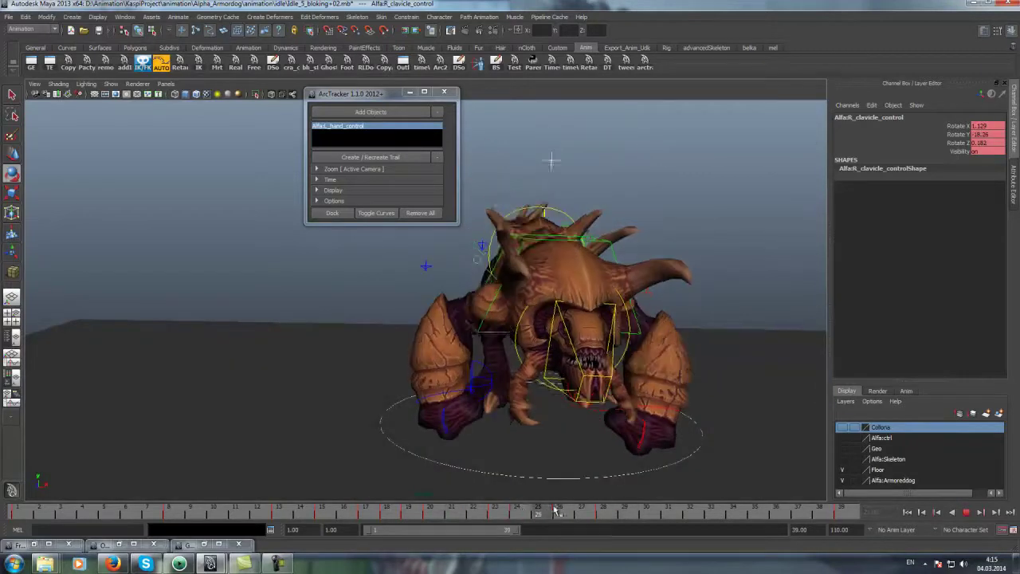
{"action": "key", "text": "alt+v"}
{"action": "key", "text": "alt+v"}
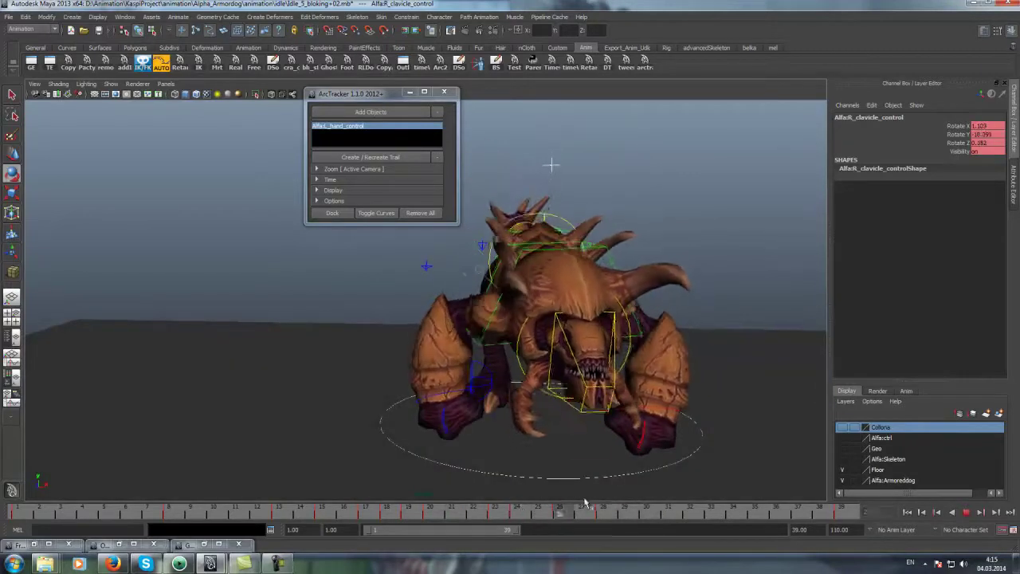
{"action": "right_click_drag", "start_coordinate": [733, 369], "coordinate": [640, 306], "text": "alt"}
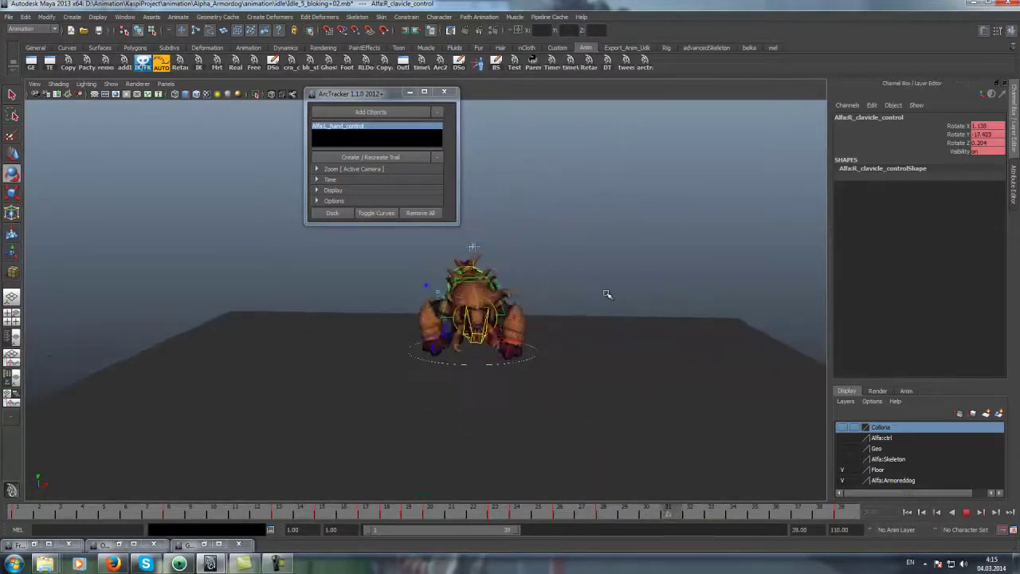
Hide the NURBS control curves in the viewport and view the creature from the side
{"action": "left_click", "coordinate": [111, 84]}
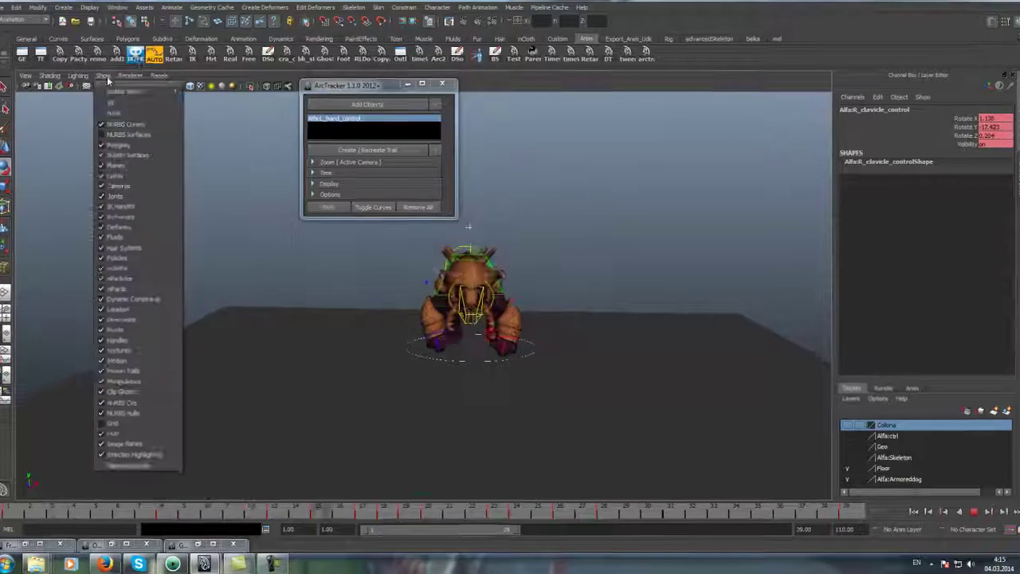
{"action": "left_click", "coordinate": [131, 156]}
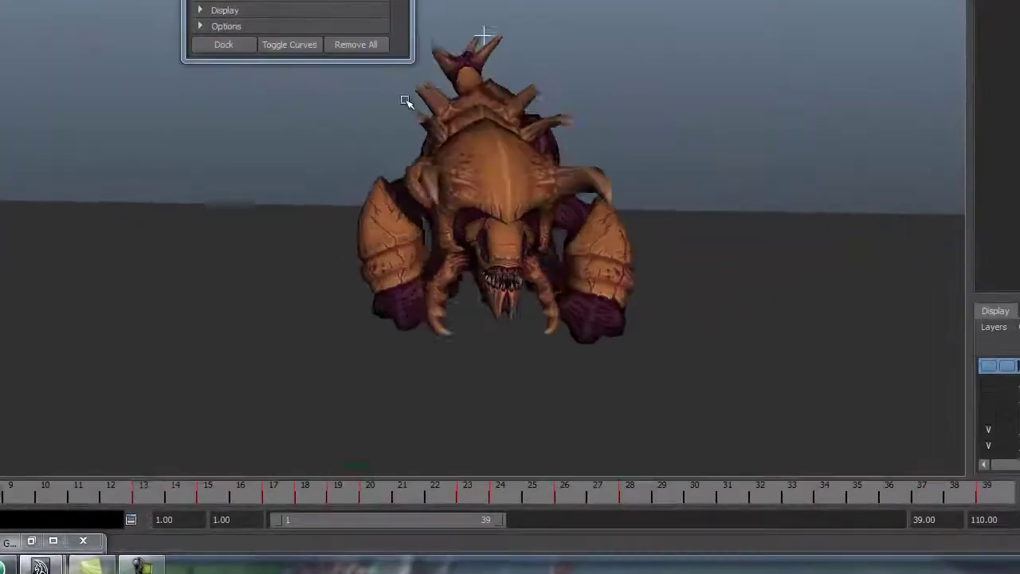
{"action": "mouse_move", "coordinate": [406, 101]}
{"action": "left_mouse_down", "text": "alt"}
{"action": "mouse_move", "coordinate": [340, 101]}
{"action": "mouse_move", "coordinate": [611, 170]}
{"action": "left_mouse_up", "text": "alt"}
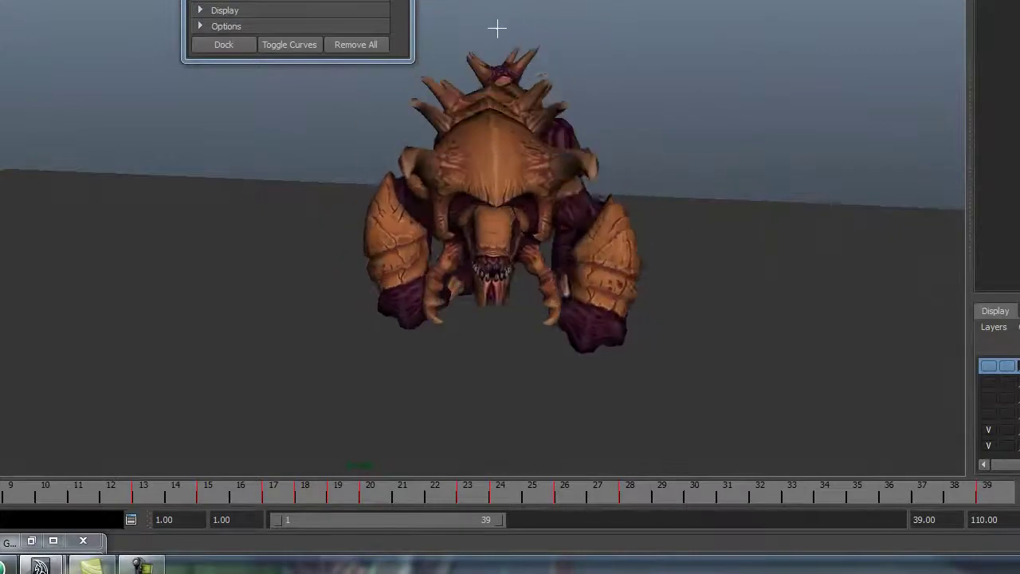
Set the playback end time to 28 and play the trimmed animation
{"action": "mouse_move", "coordinate": [39, 476]}
{"action": "left_mouse_down"}
{"action": "mouse_move", "coordinate": [829, 494]}
{"action": "mouse_move", "coordinate": [637, 502]}
{"action": "left_mouse_up"}
{"action": "type", "text": "28"}
{"action": "key", "text": "Return"}
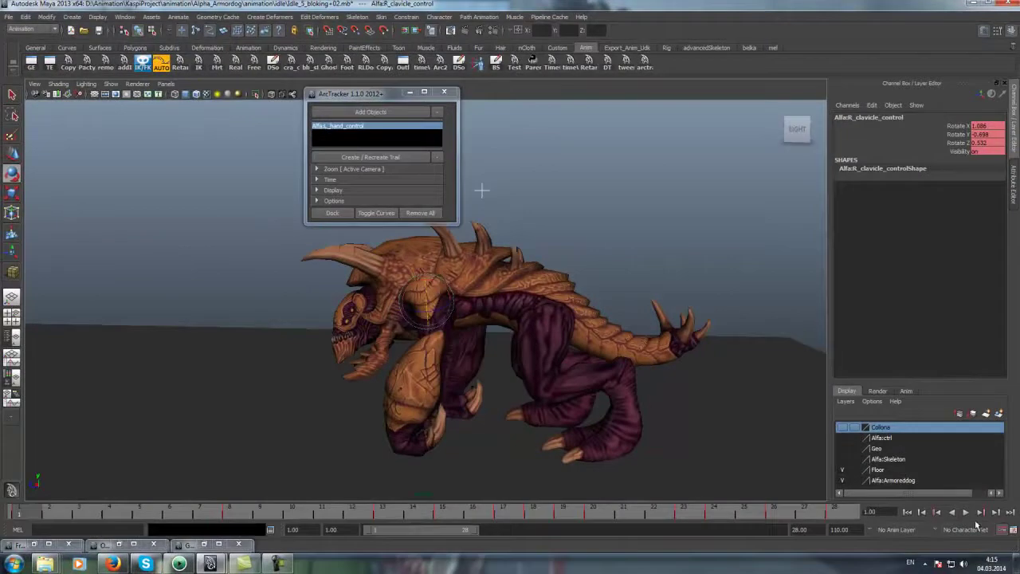
{"action": "left_click", "coordinate": [966, 512]}
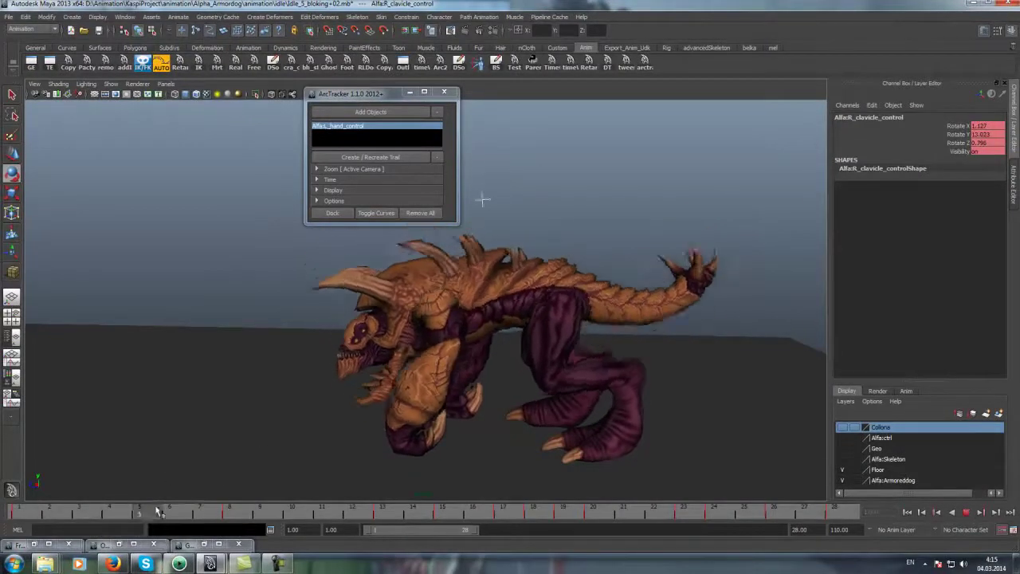
{"action": "left_click_drag", "start_coordinate": [6, 510], "coordinate": [252, 511]}
Show the NURBS control curves again and add an ArcTracker motion trail for the hip control
{"action": "left_click", "coordinate": [110, 84]}
{"action": "left_click", "coordinate": [131, 126]}
{"action": "left_click", "coordinate": [550, 254]}
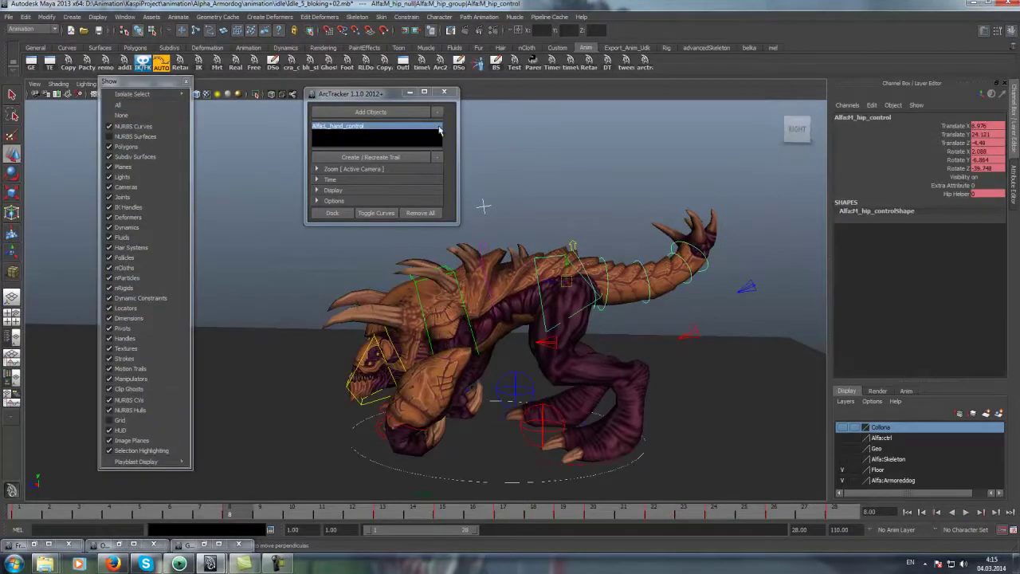
{"action": "left_click", "coordinate": [414, 113]}
Scrub frames 1 to 5 to review the hip's motion along its trail
{"action": "scroll", "coordinate": [566, 285], "scroll_direction": "up", "scroll_amount": 3}
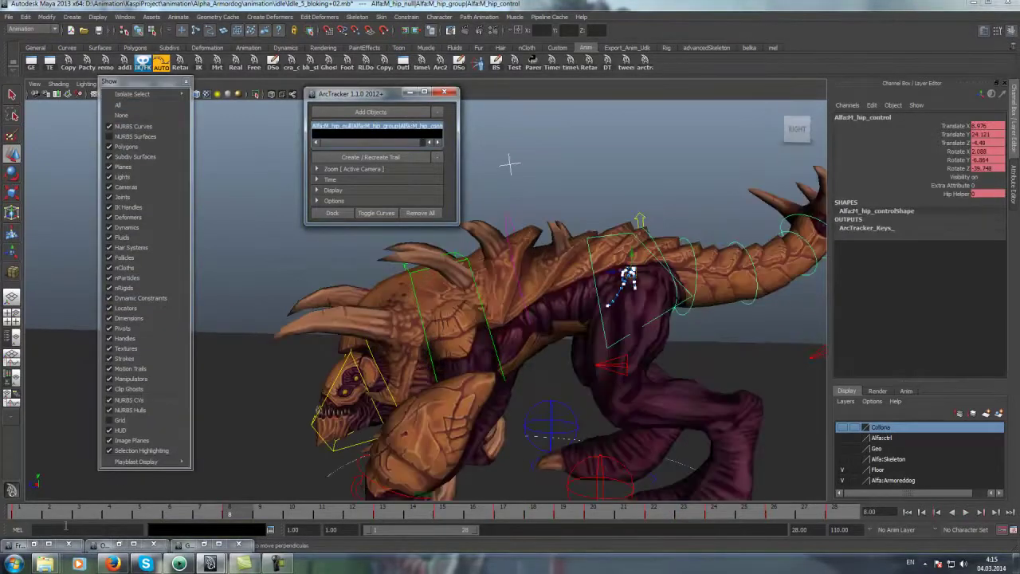
{"action": "left_click", "coordinate": [146, 514]}
{"action": "key", "text": "space"}
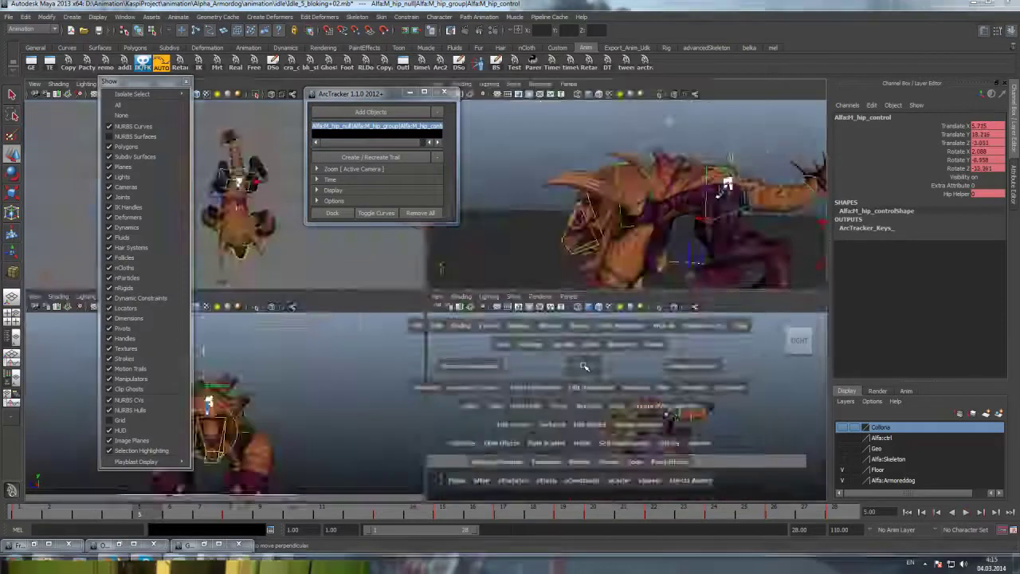
{"action": "key", "text": "space"}
{"action": "scroll", "coordinate": [495, 303], "scroll_direction": "up", "scroll_amount": 2}
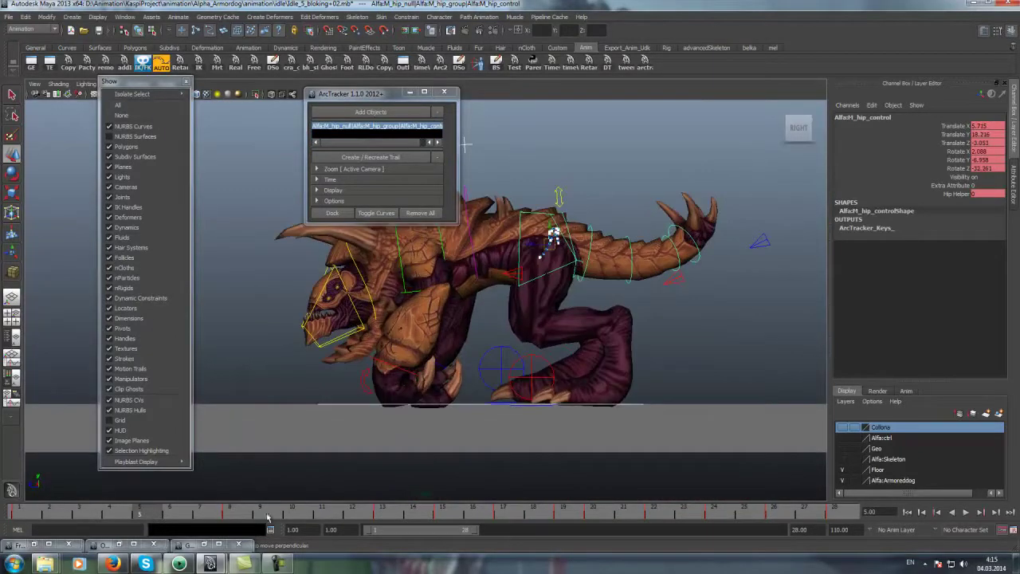
{"action": "left_click", "coordinate": [278, 566]}
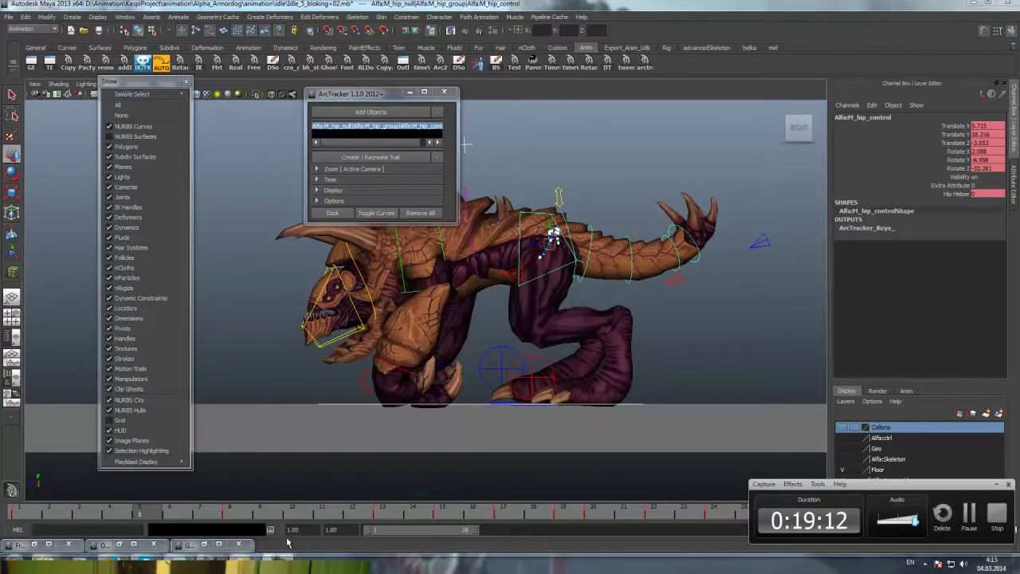
{"action": "mouse_move", "coordinate": [189, 523]}
{"action": "left_mouse_down"}
{"action": "mouse_move", "coordinate": [93, 522]}
{"action": "mouse_move", "coordinate": [163, 522]}
{"action": "left_mouse_up"}
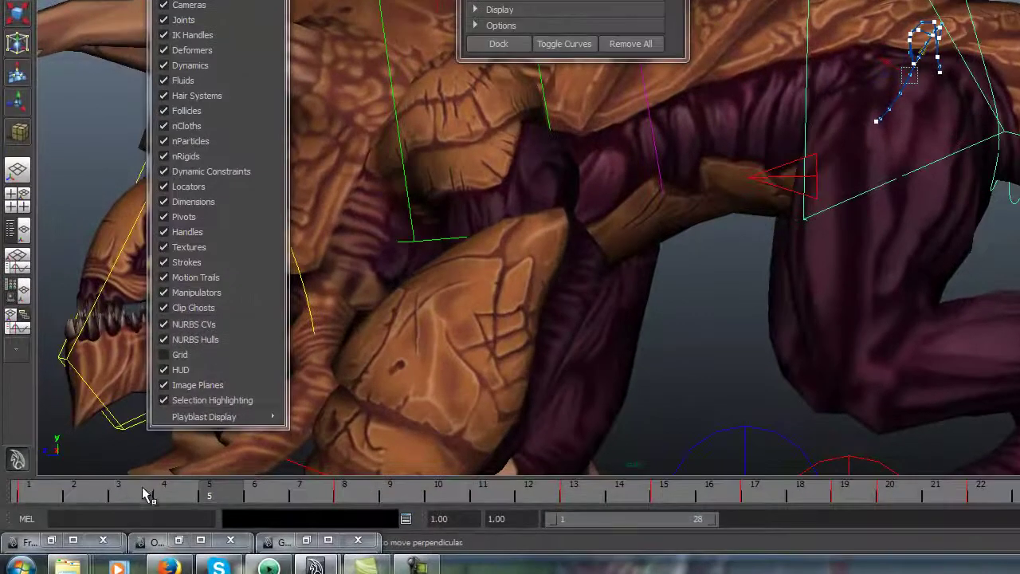
{"action": "mouse_move", "coordinate": [144, 494]}
{"action": "left_mouse_down"}
{"action": "mouse_move", "coordinate": [175, 492]}
{"action": "mouse_move", "coordinate": [2, 496]}
{"action": "left_mouse_up"}
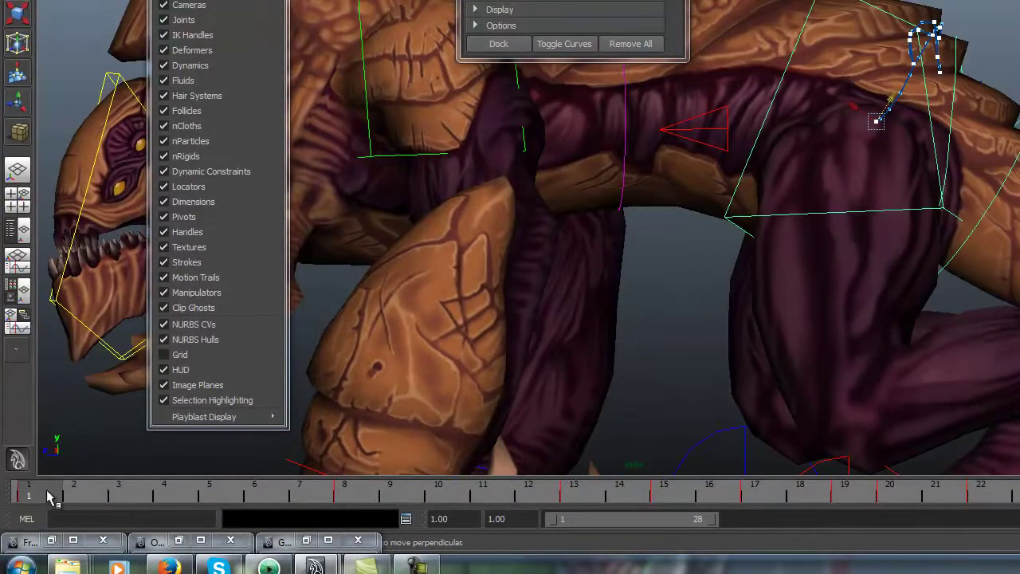
{"action": "left_click_drag", "start_coordinate": [40, 495], "coordinate": [220, 499]}
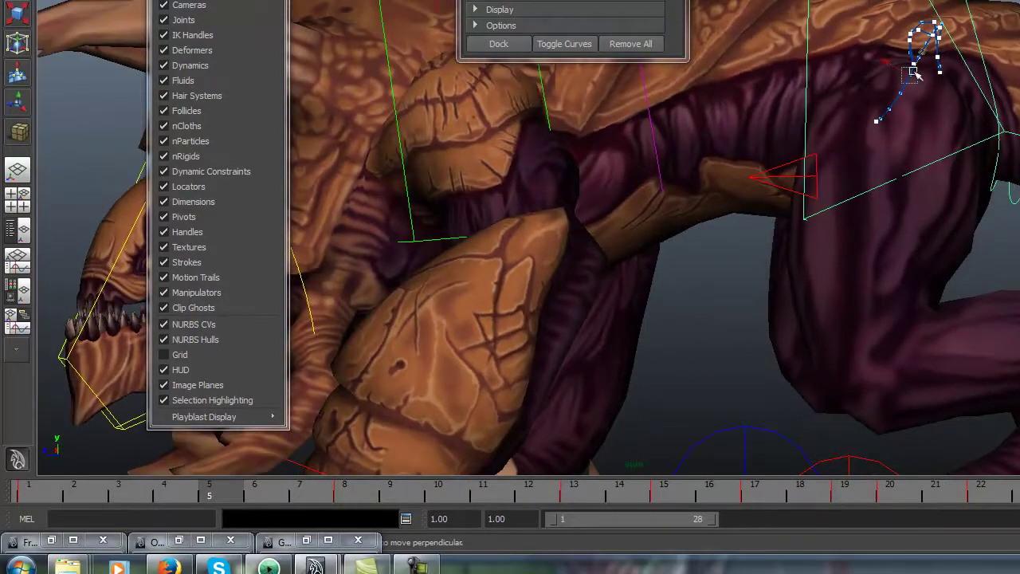
Reposition and key the hip control higher along its trail, then return to frame 1
{"action": "left_click_drag", "start_coordinate": [915, 74], "coordinate": [893, 92]}
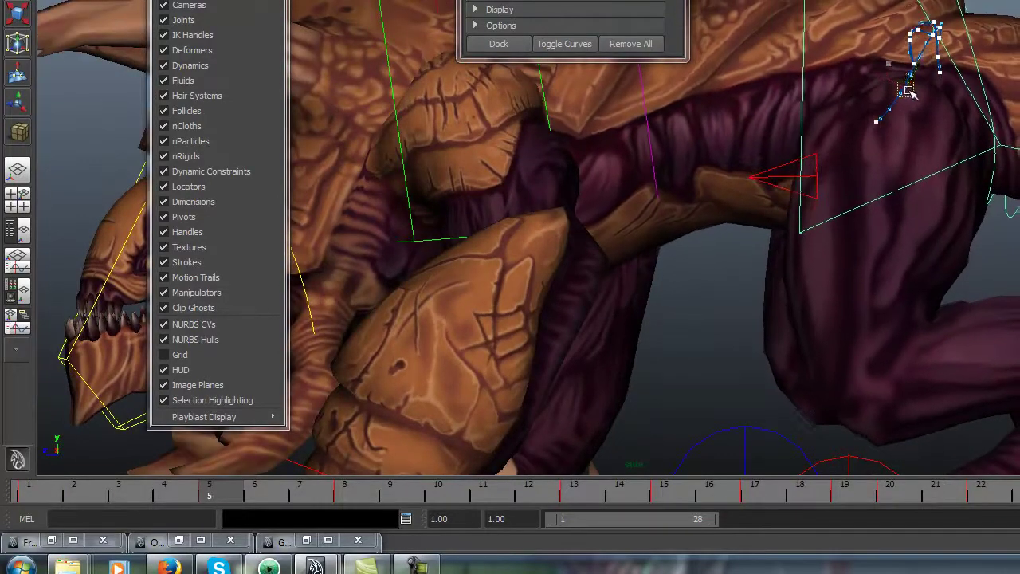
{"action": "left_click", "coordinate": [43, 490]}
{"action": "mouse_move", "coordinate": [44, 490]}
{"action": "left_mouse_down"}
{"action": "mouse_move", "coordinate": [224, 488]}
{"action": "mouse_move", "coordinate": [71, 488]}
{"action": "mouse_move", "coordinate": [230, 490]}
{"action": "mouse_move", "coordinate": [241, 519]}
{"action": "left_mouse_up"}
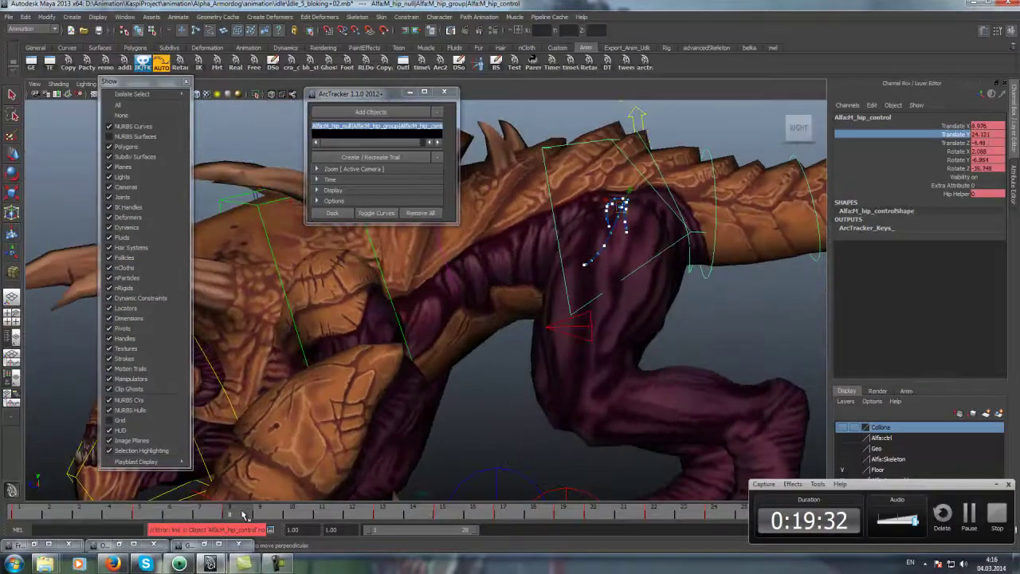
{"action": "scroll", "coordinate": [692, 169], "scroll_direction": "up", "scroll_amount": 3}
{"action": "scroll", "coordinate": [599, 235], "scroll_direction": "up", "scroll_amount": 3}
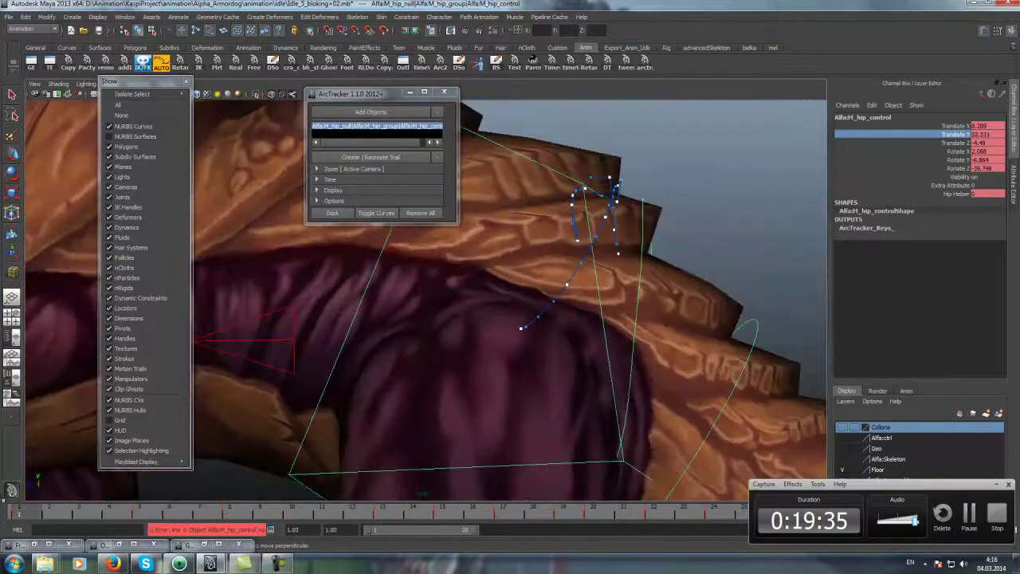
{"action": "mouse_move", "coordinate": [208, 504]}
{"action": "left_mouse_down"}
{"action": "mouse_move", "coordinate": [162, 499]}
{"action": "mouse_move", "coordinate": [384, 511]}
{"action": "left_mouse_up"}
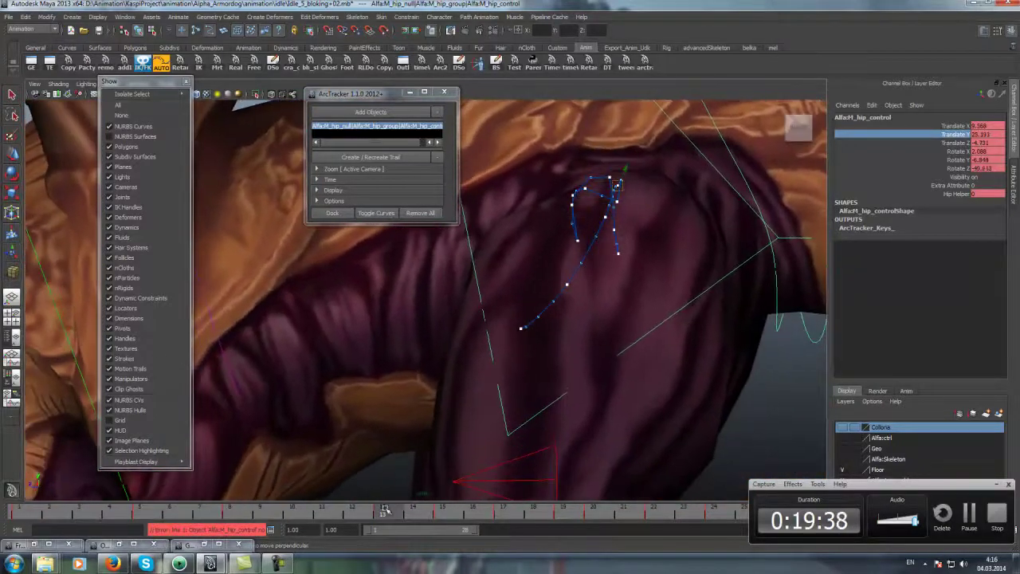
{"action": "key", "text": "s"}
{"action": "left_click_drag", "start_coordinate": [620, 201], "coordinate": [585, 208]}
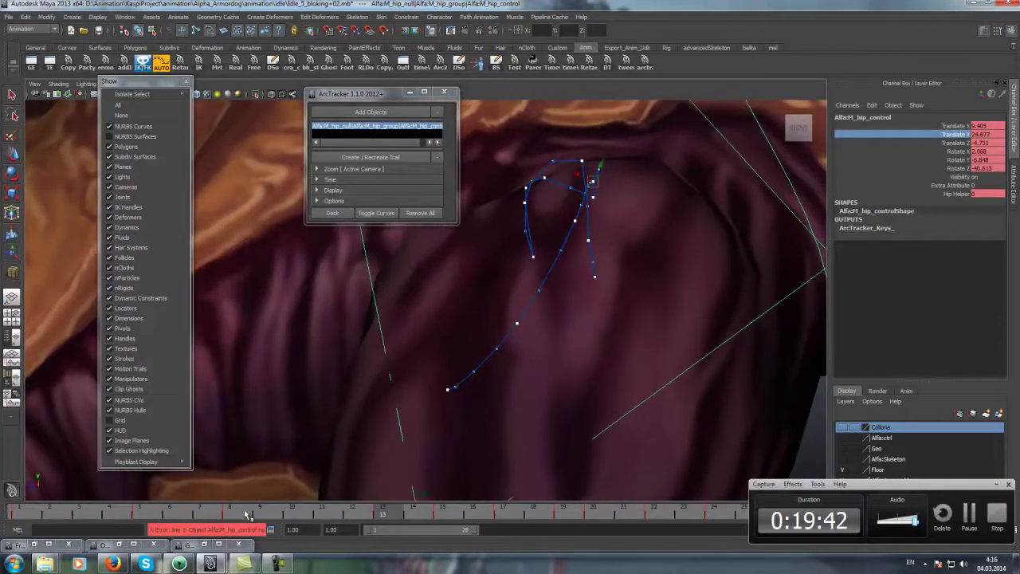
{"action": "key", "text": "alt+shift+v"}
{"action": "left_click", "coordinate": [997, 485]}
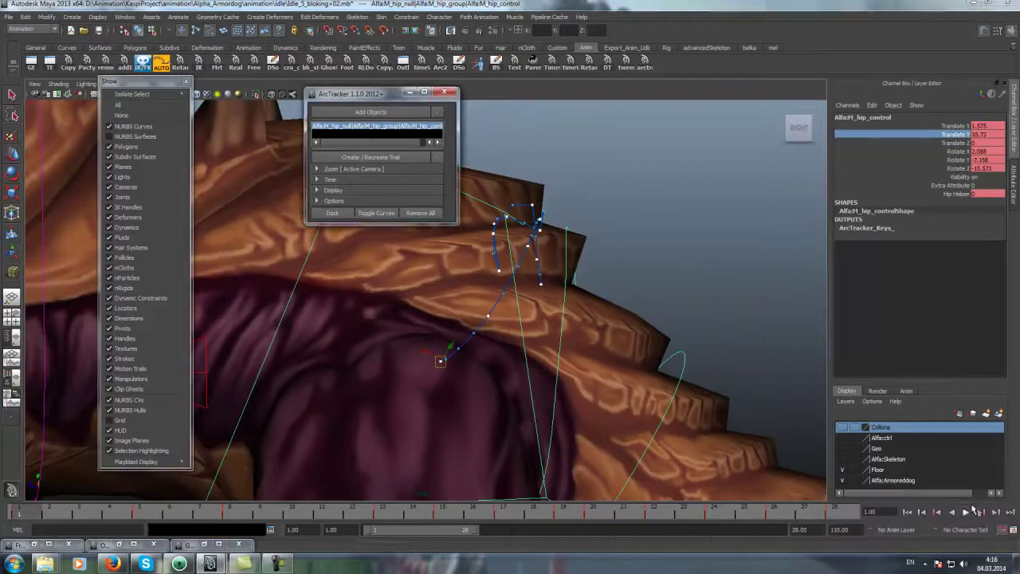
{"action": "key", "text": "a"}
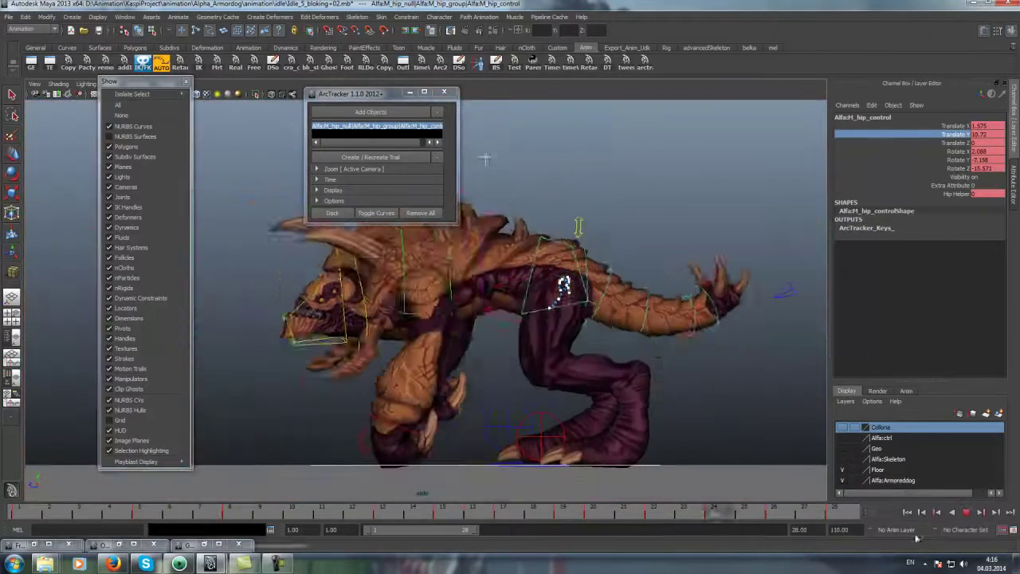
{"action": "left_click", "coordinate": [966, 515]}
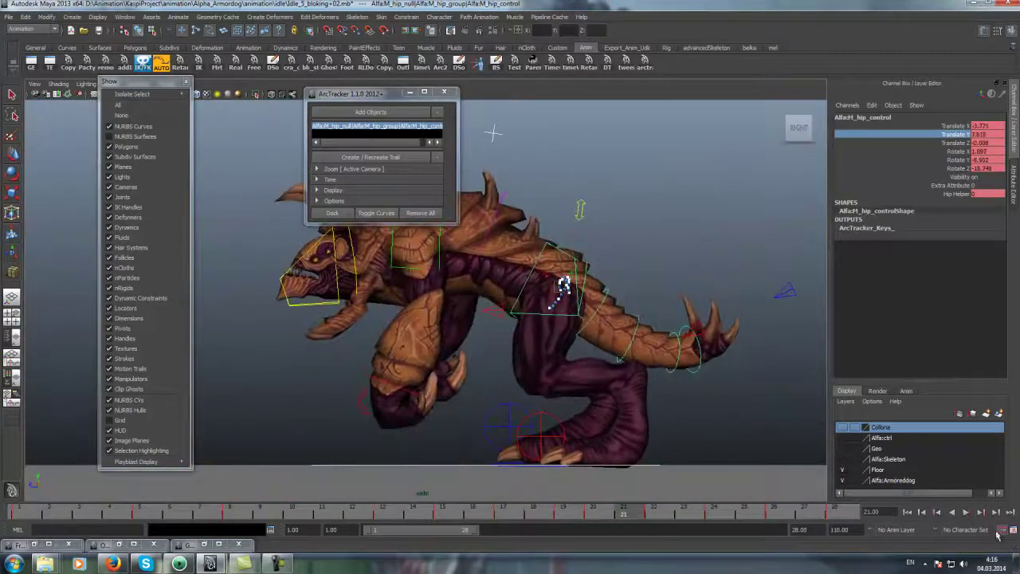
{"action": "left_click", "coordinate": [1010, 531]}
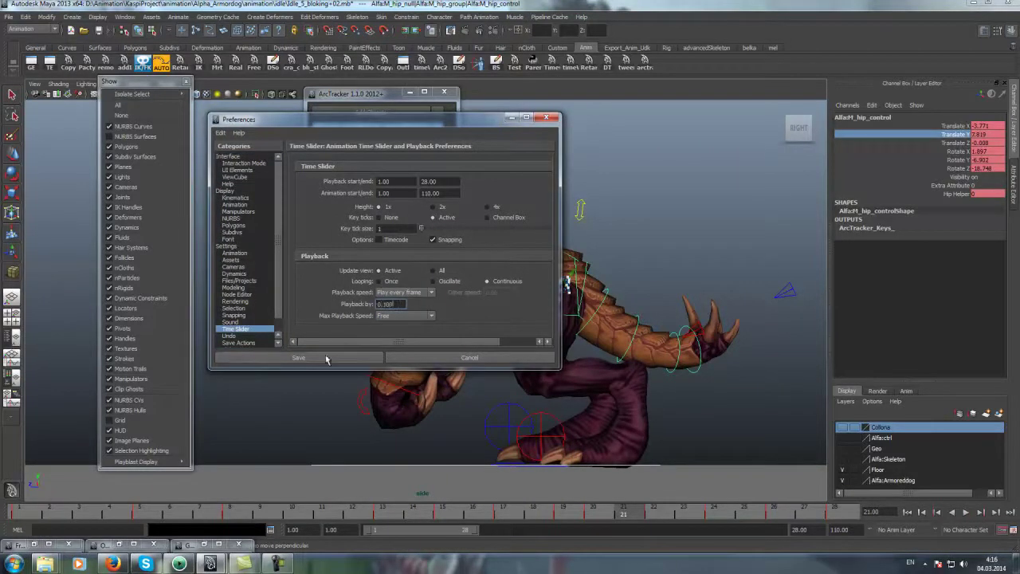
{"action": "left_click", "coordinate": [966, 514]}
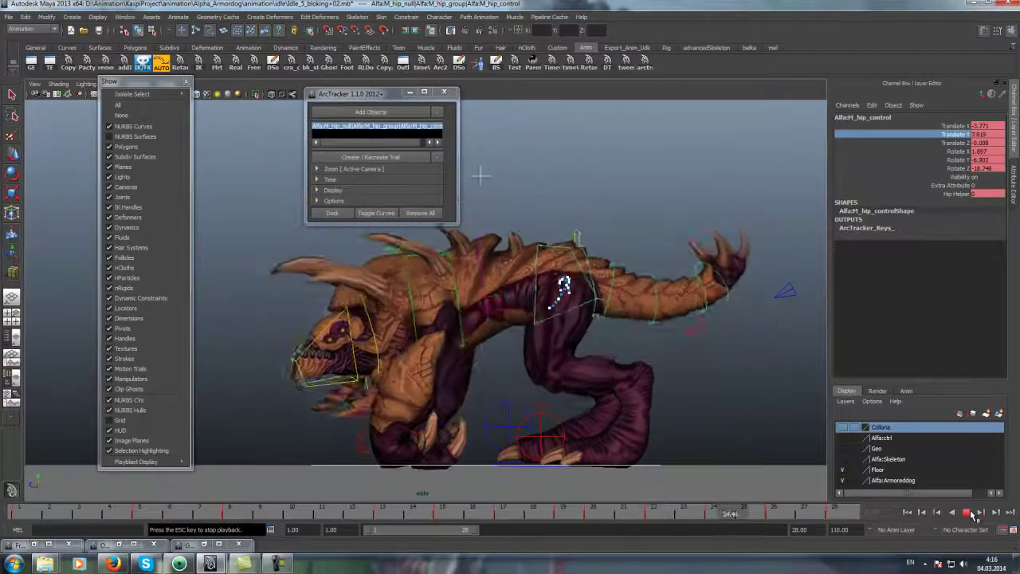
{"action": "left_click", "coordinate": [967, 512]}
{"action": "left_click_drag", "start_coordinate": [102, 510], "coordinate": [155, 525]}
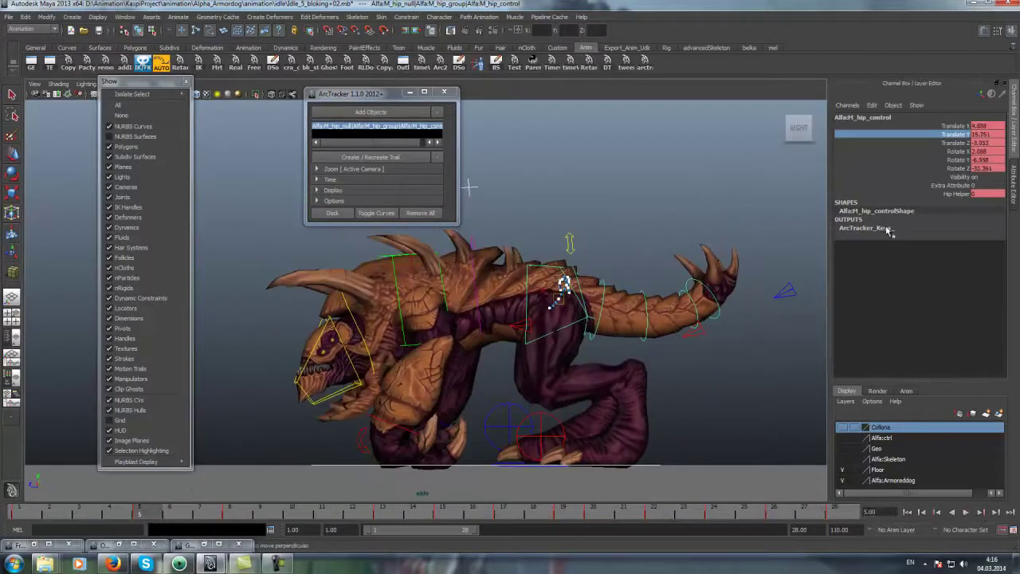
{"action": "left_click", "coordinate": [915, 169]}
{"action": "left_click", "coordinate": [31, 63]}
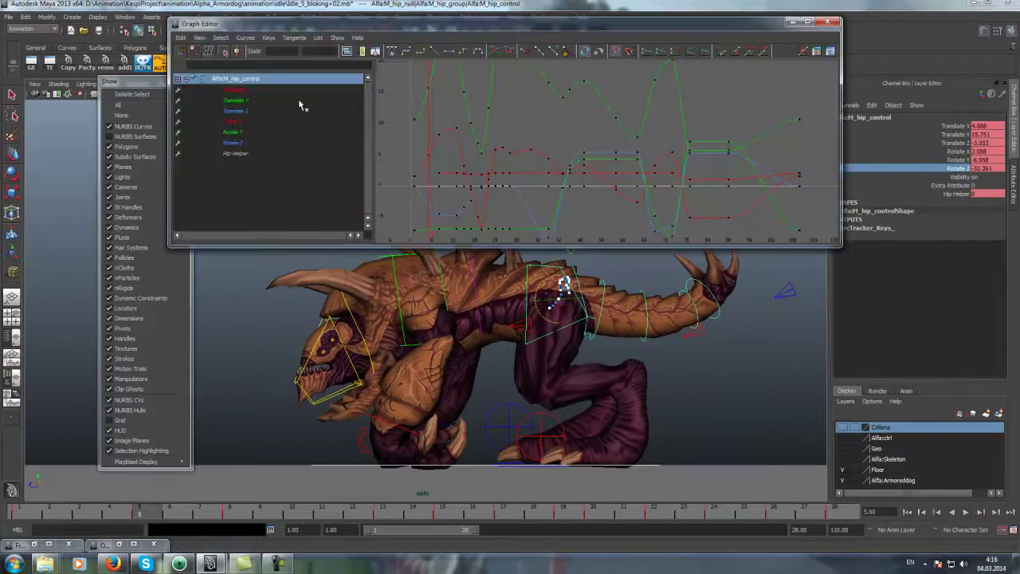
{"action": "left_click", "coordinate": [230, 142]}
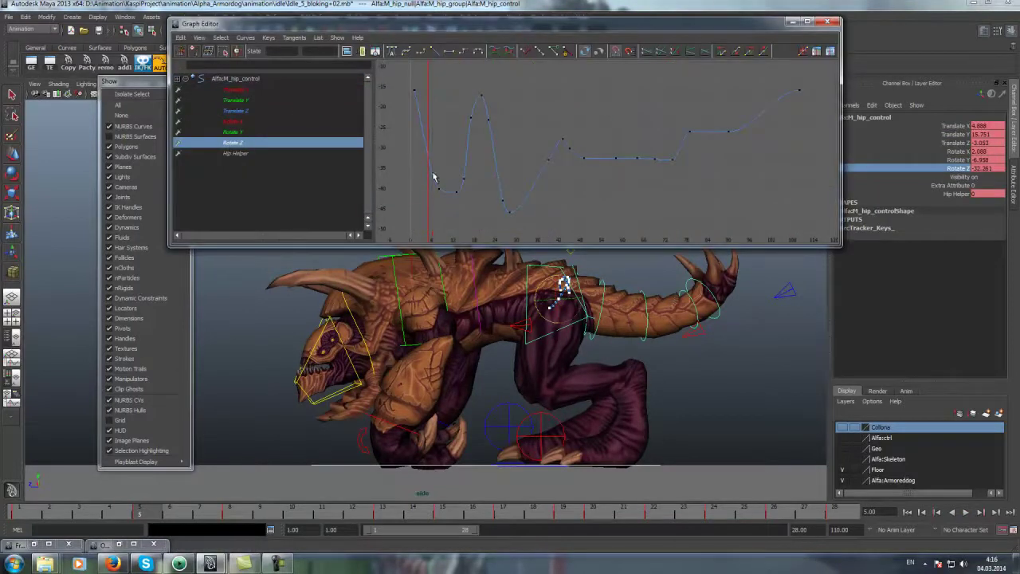
{"action": "middle_click_drag", "start_coordinate": [436, 174], "coordinate": [417, 96]}
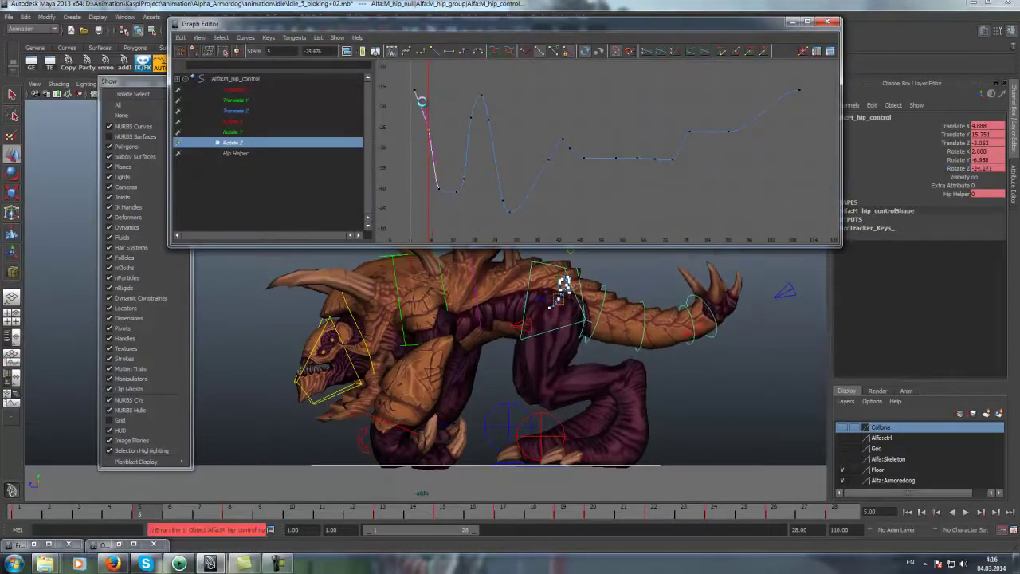
{"action": "left_click", "coordinate": [293, 514]}
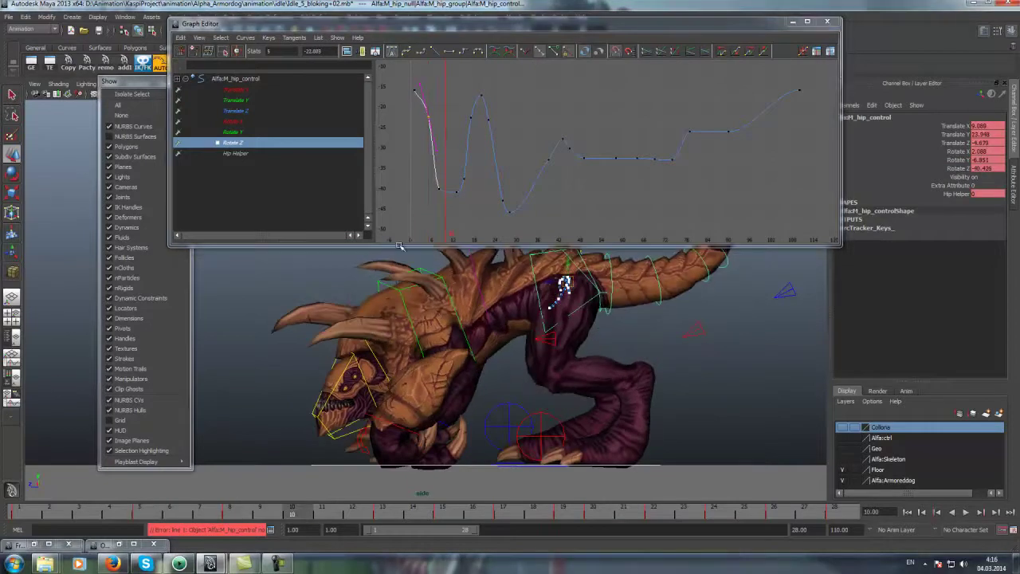
{"action": "left_click", "coordinate": [430, 180]}
{"action": "middle_click_drag", "start_coordinate": [441, 195], "coordinate": [446, 148]}
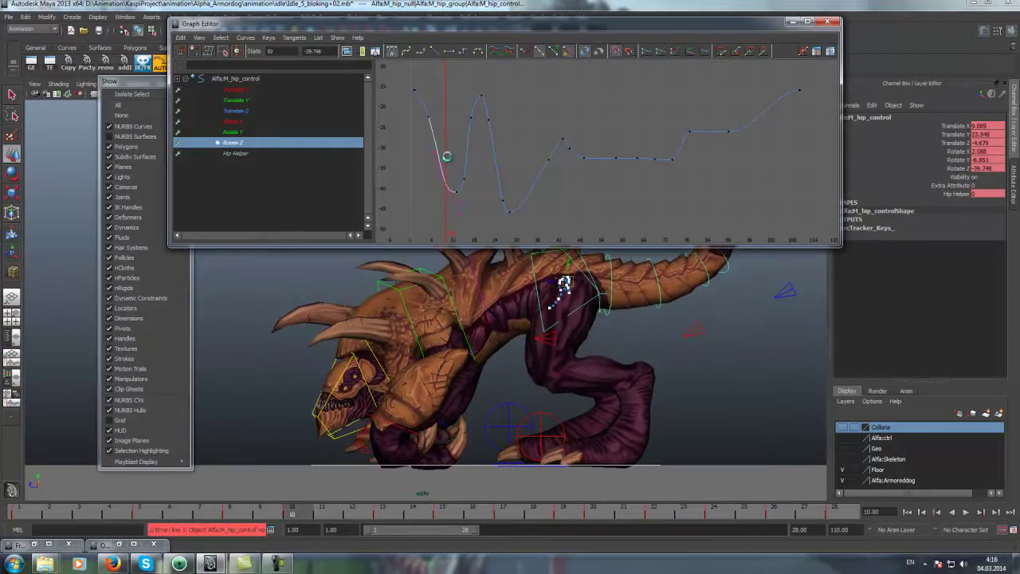
{"action": "left_click_drag", "start_coordinate": [234, 519], "coordinate": [199, 514]}
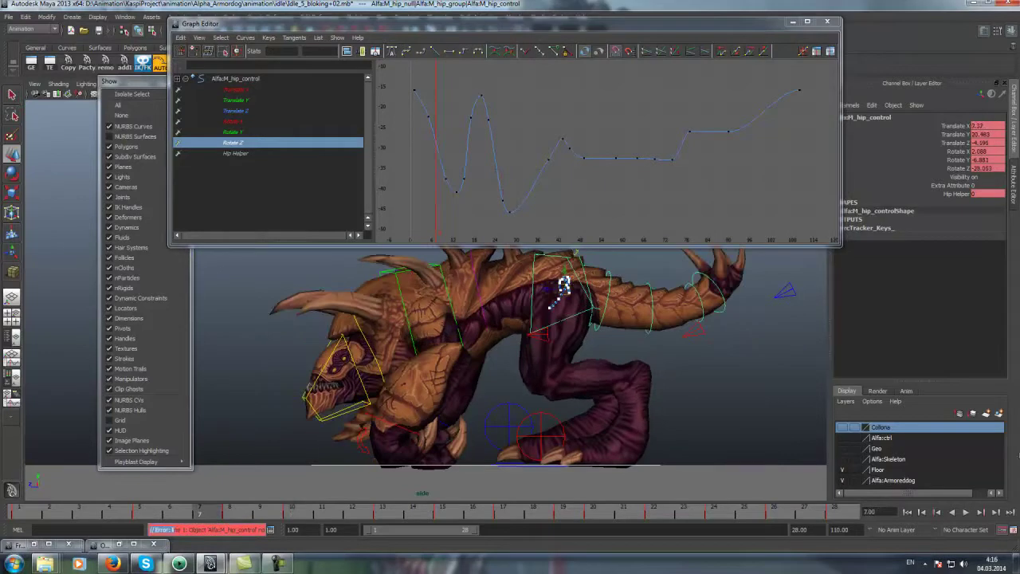
{"action": "left_click_drag", "start_coordinate": [90, 508], "coordinate": [19, 510]}
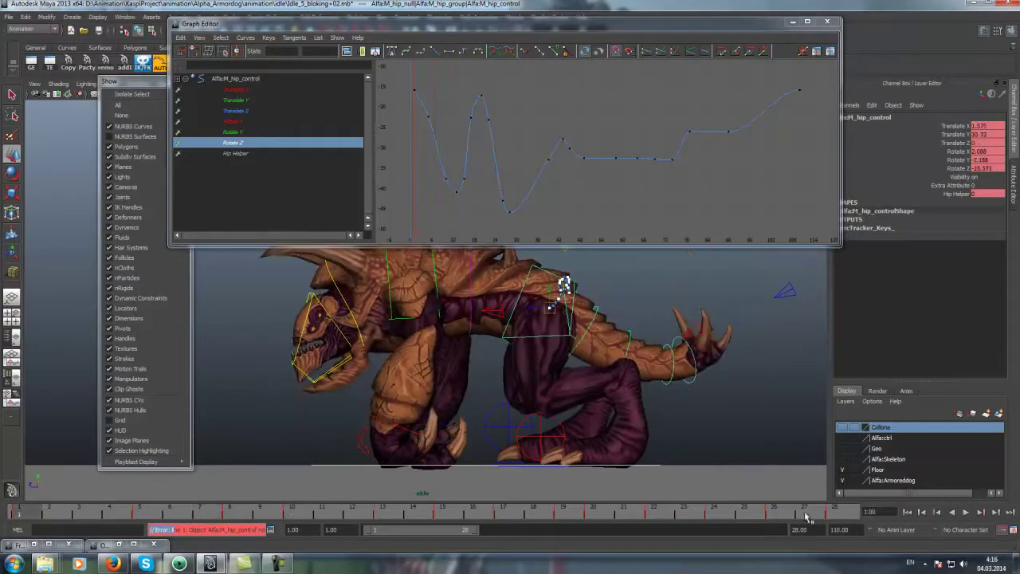
{"action": "left_click", "coordinate": [966, 514]}
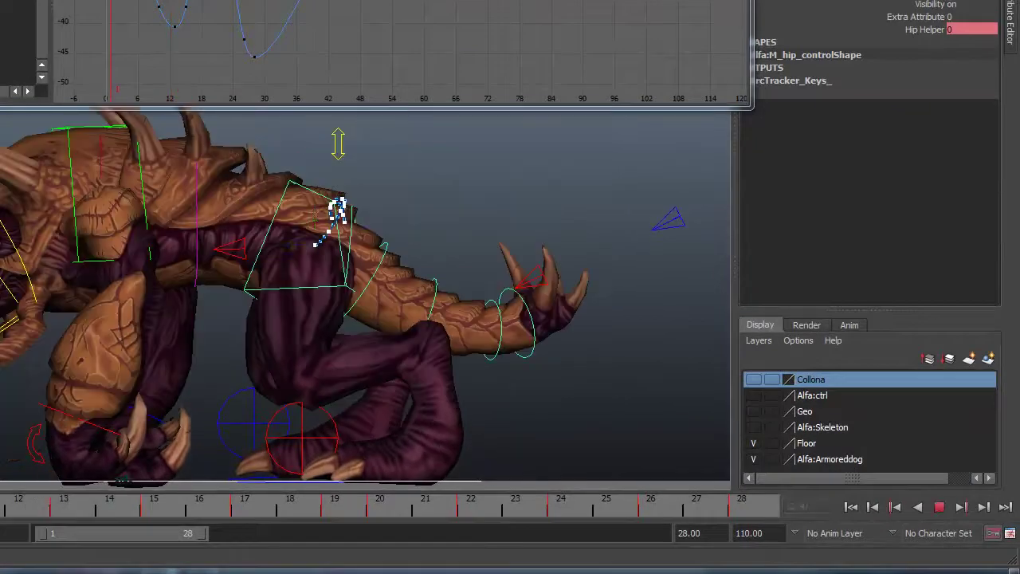
{"action": "left_click", "coordinate": [940, 508]}
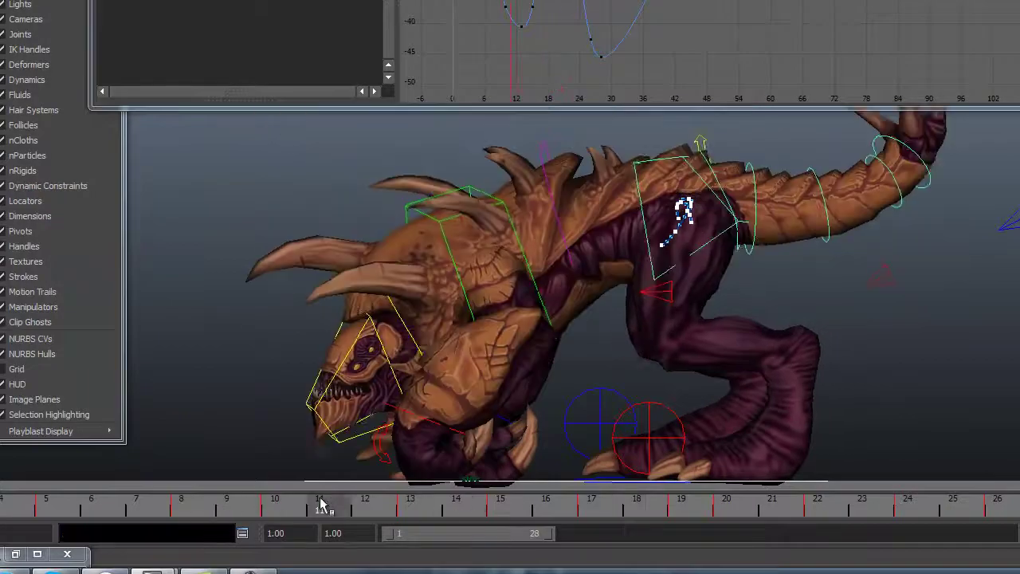
{"action": "mouse_move", "coordinate": [322, 504]}
{"action": "left_mouse_down"}
{"action": "mouse_move", "coordinate": [368, 520]}
{"action": "mouse_move", "coordinate": [319, 514]}
{"action": "left_mouse_up"}
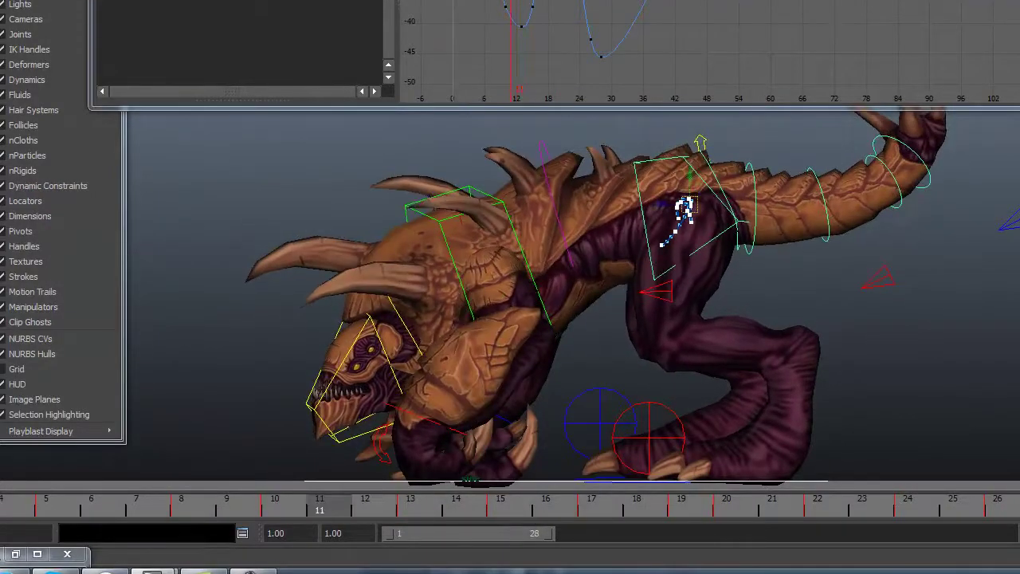
{"action": "key", "text": "alt+v"}
{"action": "key", "text": "Escape"}
{"action": "left_click", "coordinate": [223, 512]}
{"action": "mouse_move", "coordinate": [224, 514]}
{"action": "left_mouse_down"}
{"action": "mouse_move", "coordinate": [465, 522]}
{"action": "mouse_move", "coordinate": [64, 478]}
{"action": "left_mouse_up"}
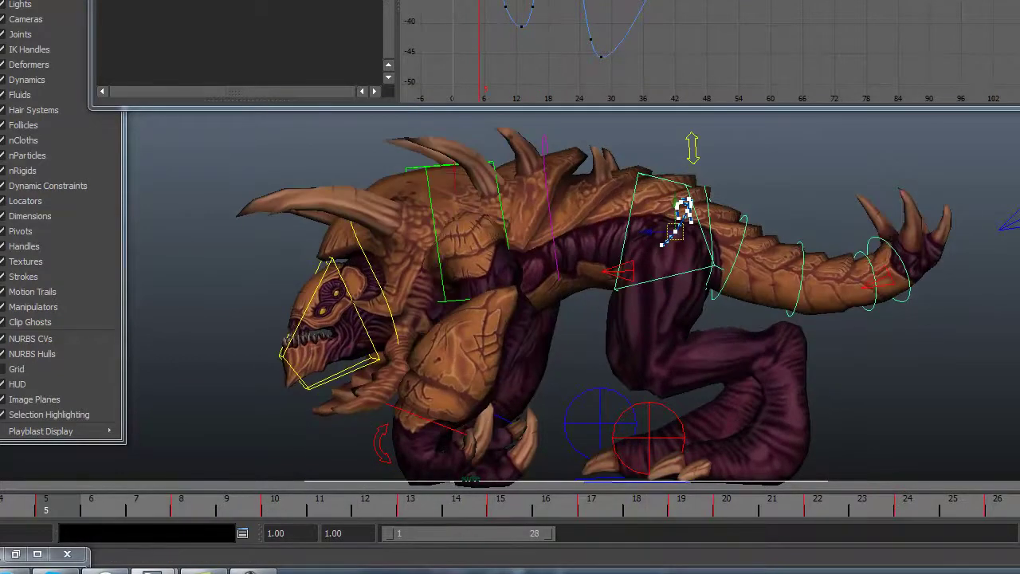
{"action": "key", "text": "alt+v"}
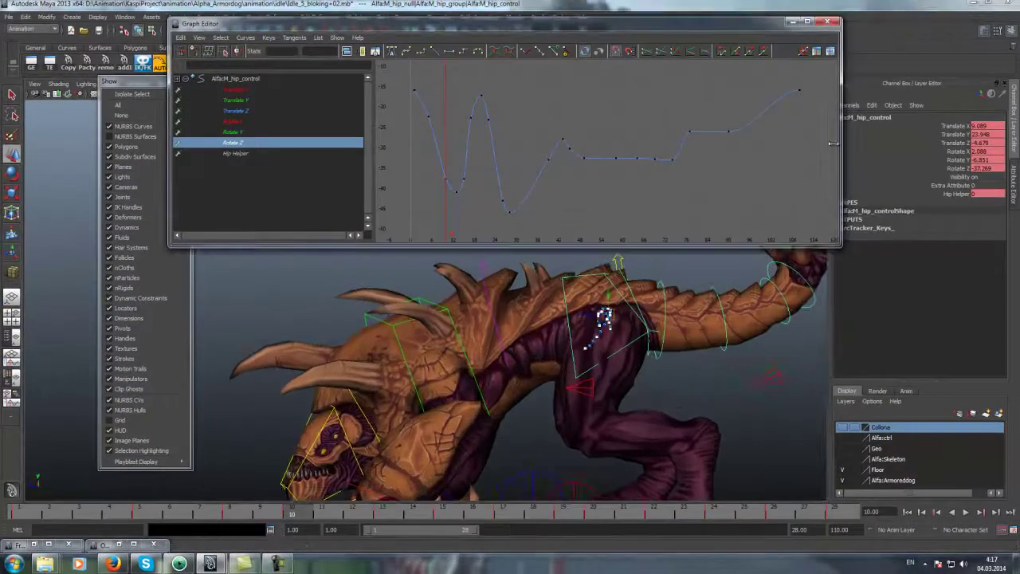
{"action": "left_click", "coordinate": [906, 134]}
Close the Graph Editor and recreate the hip control's ArcTracker trail
{"action": "left_click", "coordinate": [793, 22]}
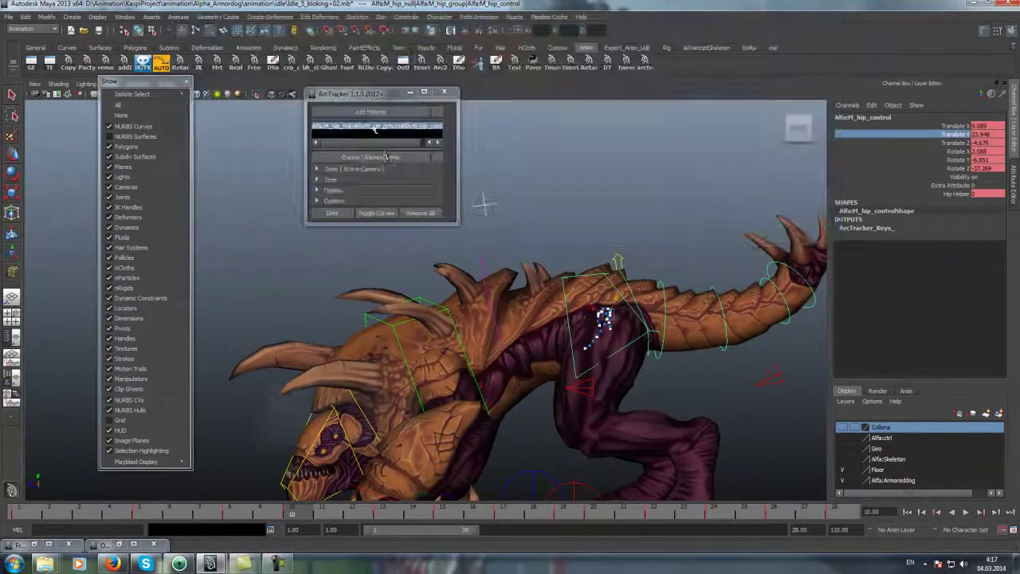
{"action": "left_click_drag", "start_coordinate": [484, 203], "coordinate": [275, 169], "text": "alt"}
{"action": "scroll", "coordinate": [275, 169], "scroll_direction": "up", "scroll_amount": 2}
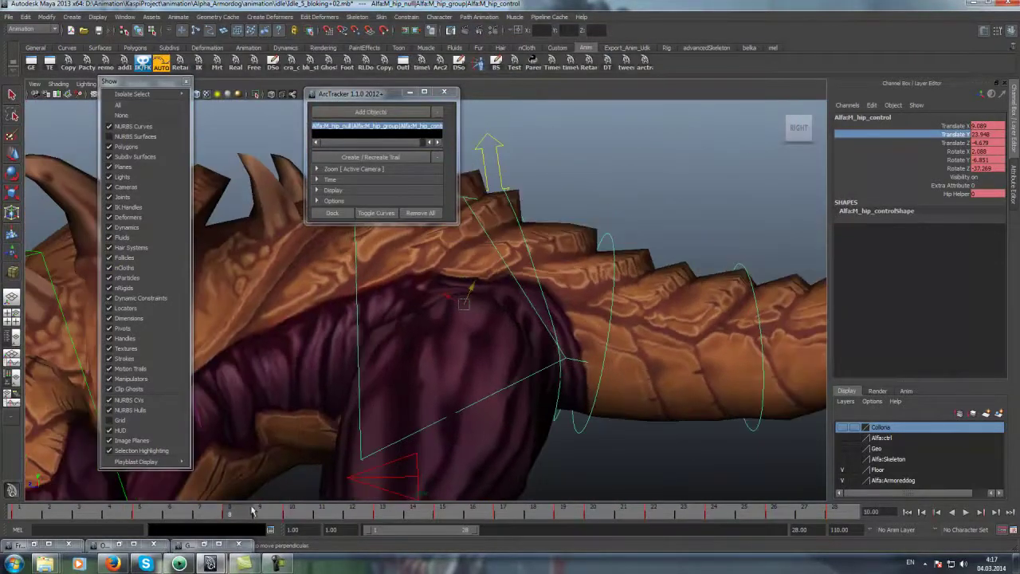
{"action": "left_click", "coordinate": [370, 112]}
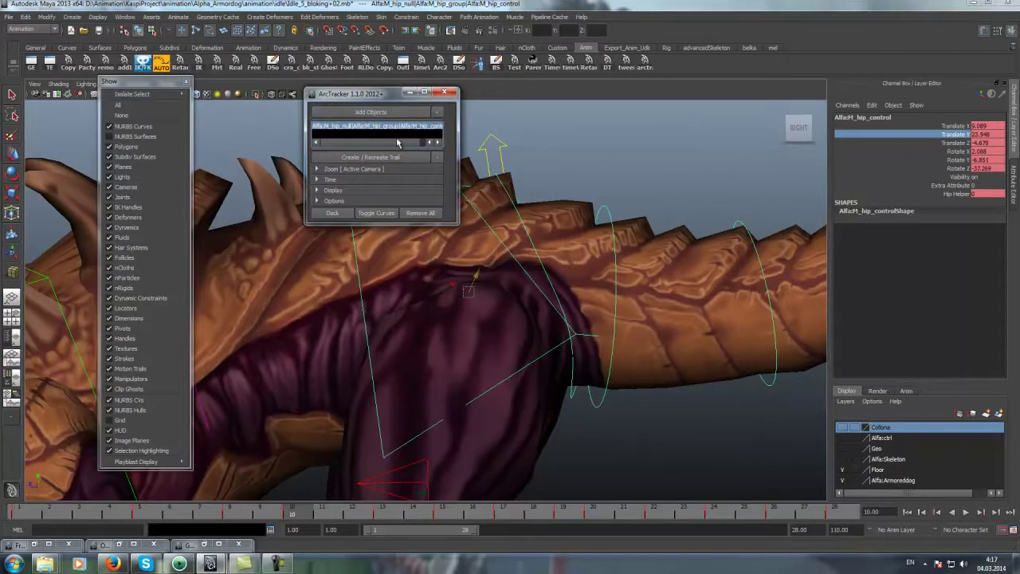
{"action": "left_click", "coordinate": [371, 157]}
Lower the hip control at frame 14
{"action": "scroll", "coordinate": [561, 289], "scroll_direction": "up", "scroll_amount": 3}
{"action": "left_click", "coordinate": [229, 511]}
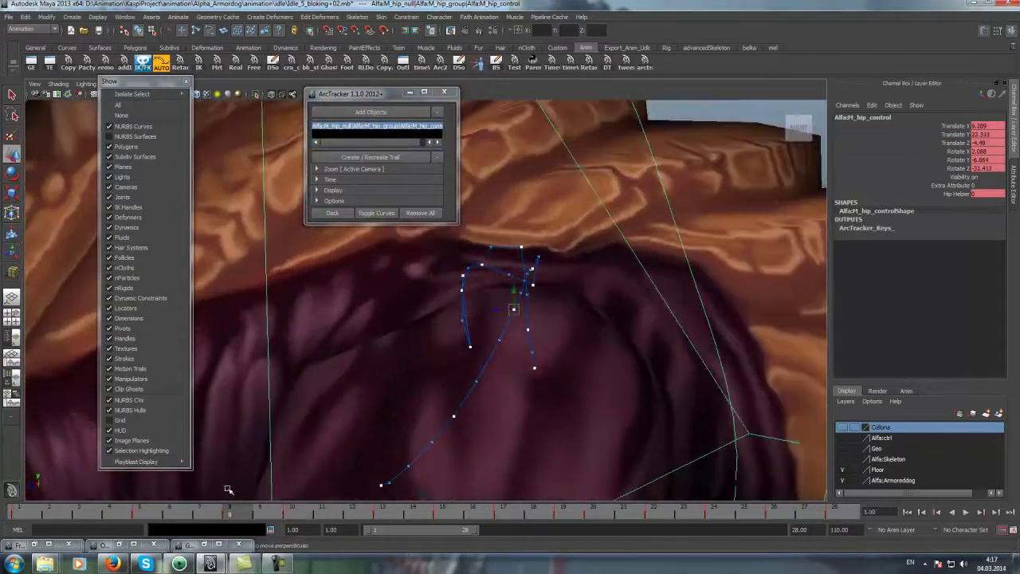
{"action": "left_click_drag", "start_coordinate": [293, 519], "coordinate": [383, 514]}
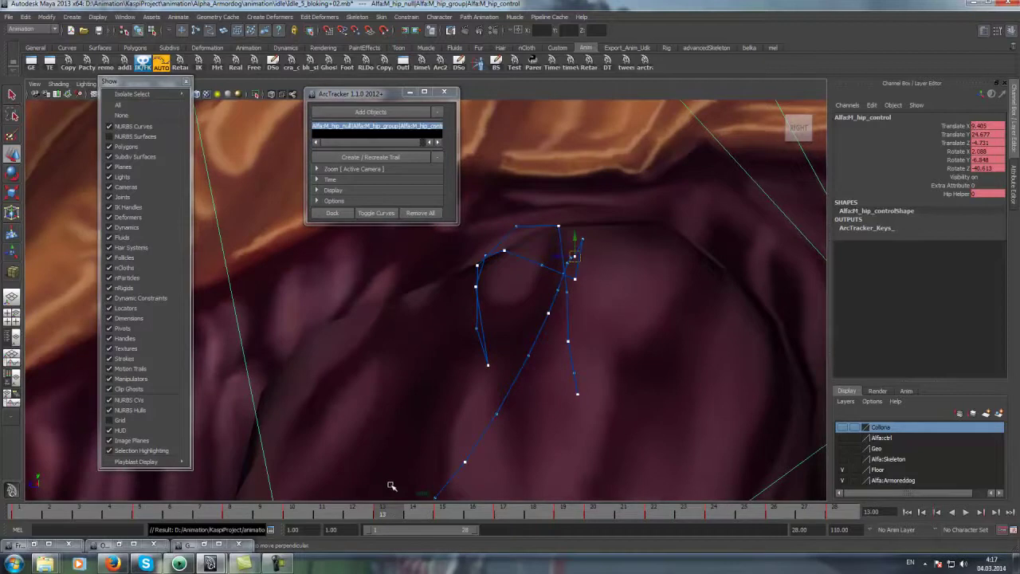
{"action": "left_click", "coordinate": [444, 512]}
{"action": "left_click", "coordinate": [382, 512]}
{"action": "left_click", "coordinate": [414, 513]}
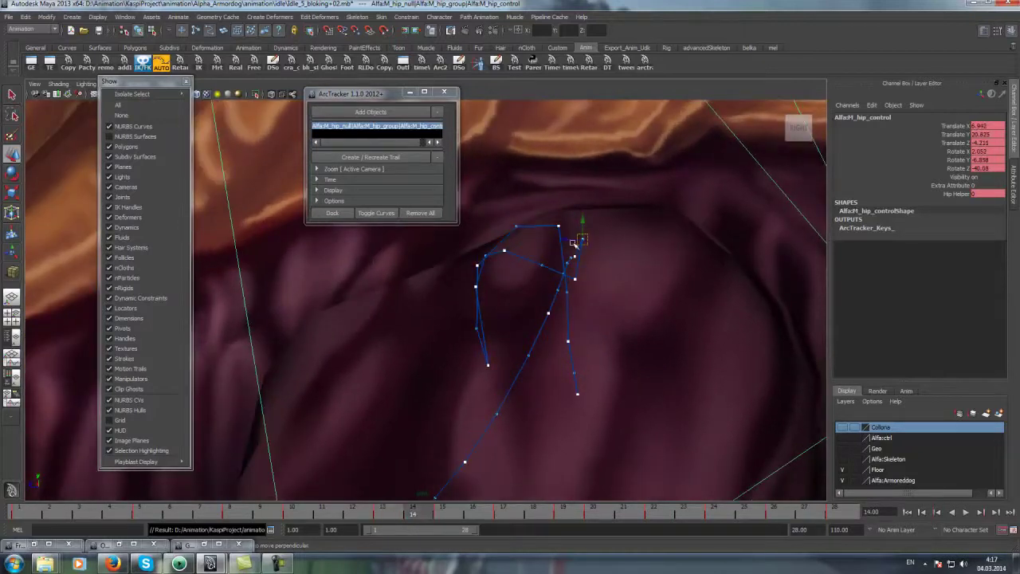
{"action": "left_click_drag", "start_coordinate": [572, 243], "coordinate": [572, 283]}
Move the hip control down at frame 17 and reposition it at frame 19
{"action": "left_click", "coordinate": [443, 511]}
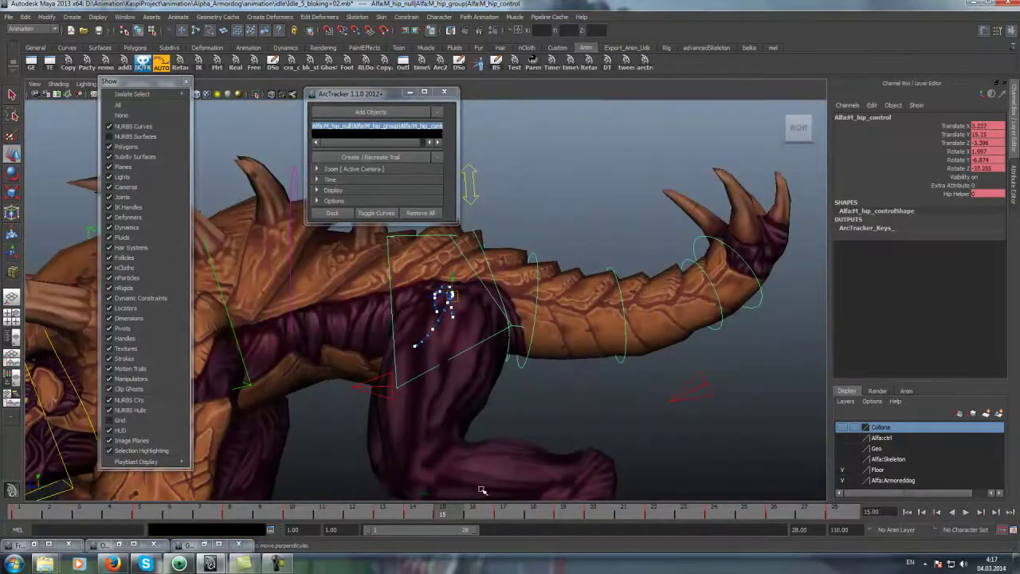
{"action": "left_click", "coordinate": [503, 513]}
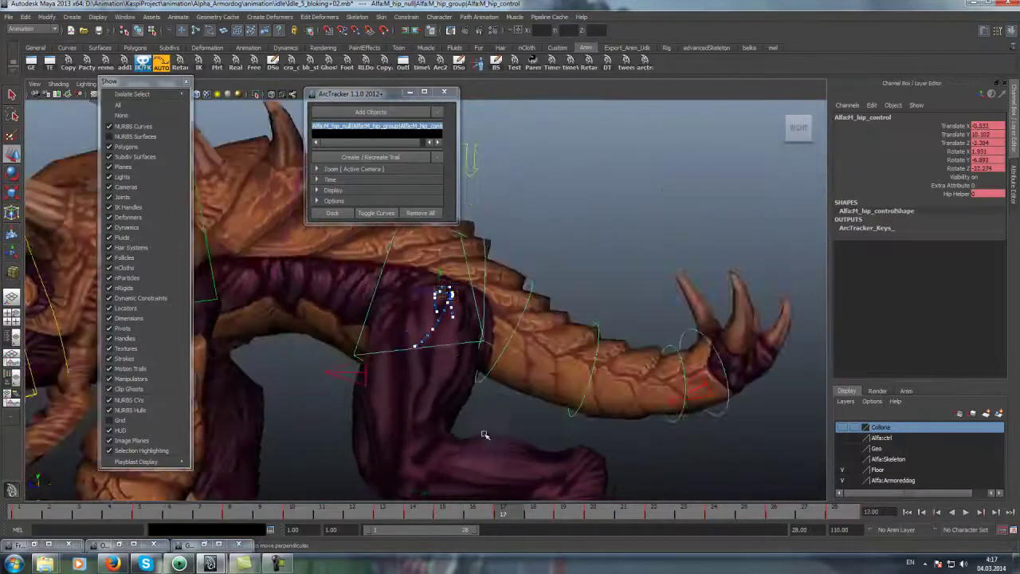
{"action": "scroll", "coordinate": [533, 279], "scroll_direction": "up", "scroll_amount": 3}
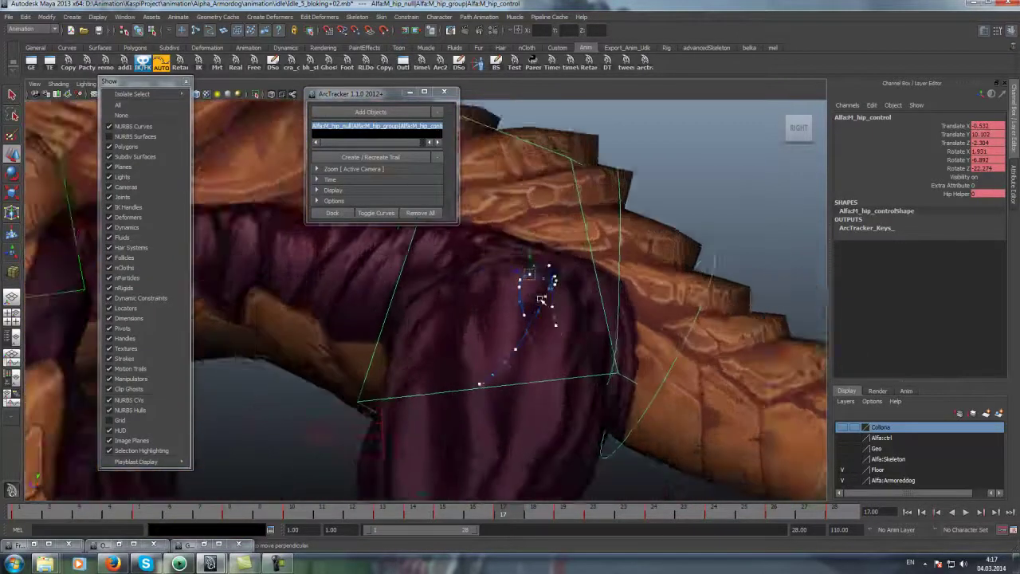
{"action": "scroll", "coordinate": [550, 275], "scroll_direction": "up", "scroll_amount": 3}
{"action": "middle_click_drag", "start_coordinate": [564, 259], "coordinate": [586, 261], "text": "alt"}
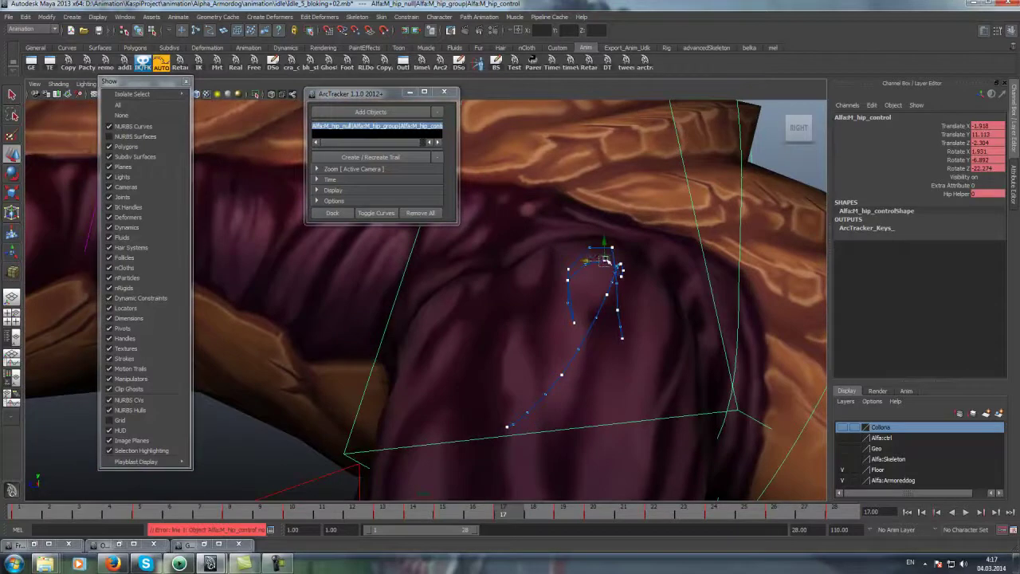
{"action": "left_click_drag", "start_coordinate": [606, 260], "coordinate": [596, 250]}
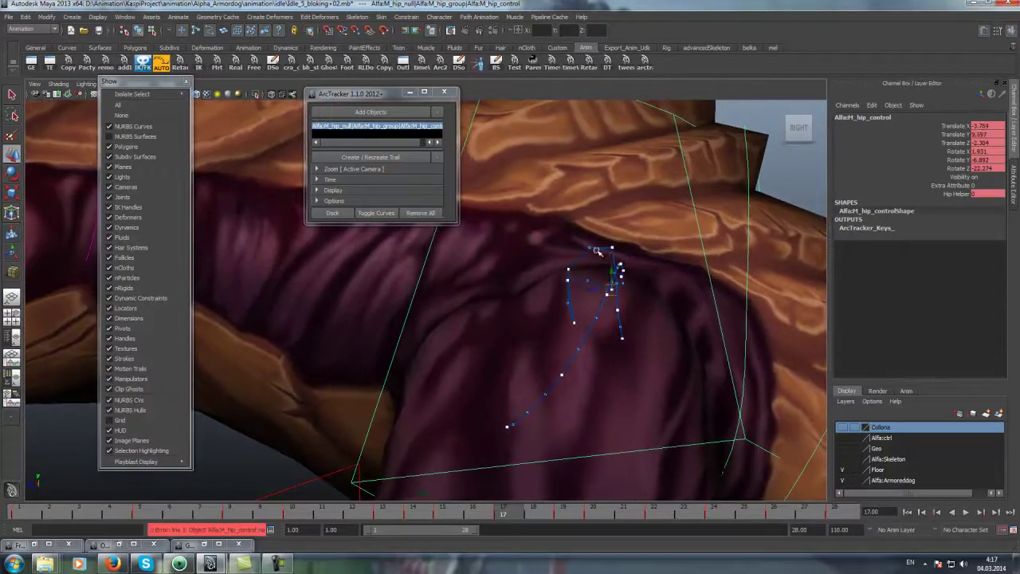
{"action": "scroll", "coordinate": [590, 248], "scroll_direction": "down", "scroll_amount": 5}
{"action": "left_click", "coordinate": [445, 515]}
{"action": "left_click_drag", "start_coordinate": [507, 514], "coordinate": [566, 514]}
{"action": "mouse_move", "coordinate": [514, 289]}
{"action": "left_mouse_down"}
{"action": "mouse_move", "coordinate": [531, 307]}
{"action": "mouse_move", "coordinate": [533, 296]}
{"action": "left_mouse_up"}
Shift the hip control at frames 20 and 22
{"action": "scroll", "coordinate": [567, 375], "scroll_direction": "down", "scroll_amount": 3}
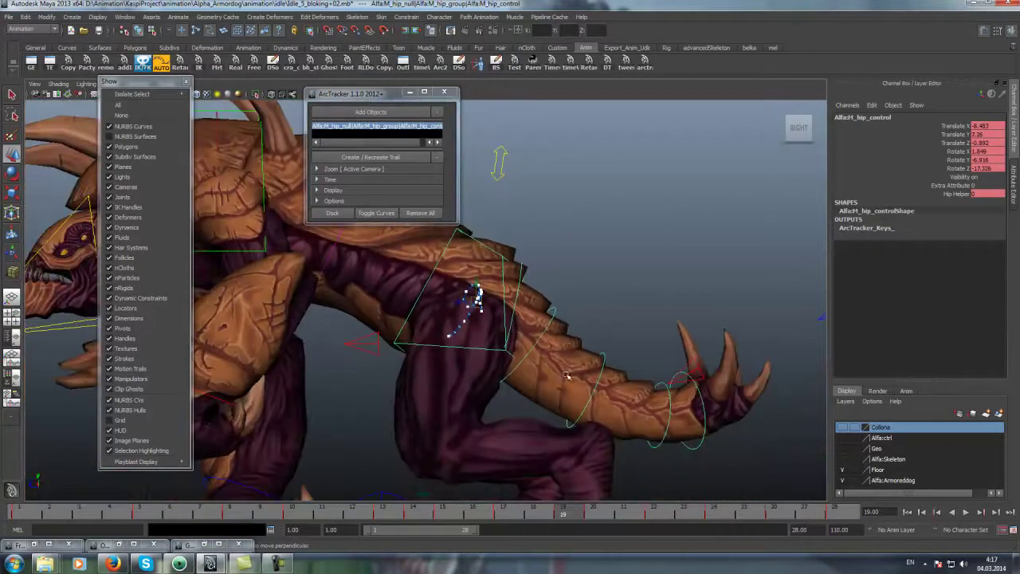
{"action": "left_click", "coordinate": [596, 515]}
{"action": "scroll", "coordinate": [495, 336], "scroll_direction": "up", "scroll_amount": 3}
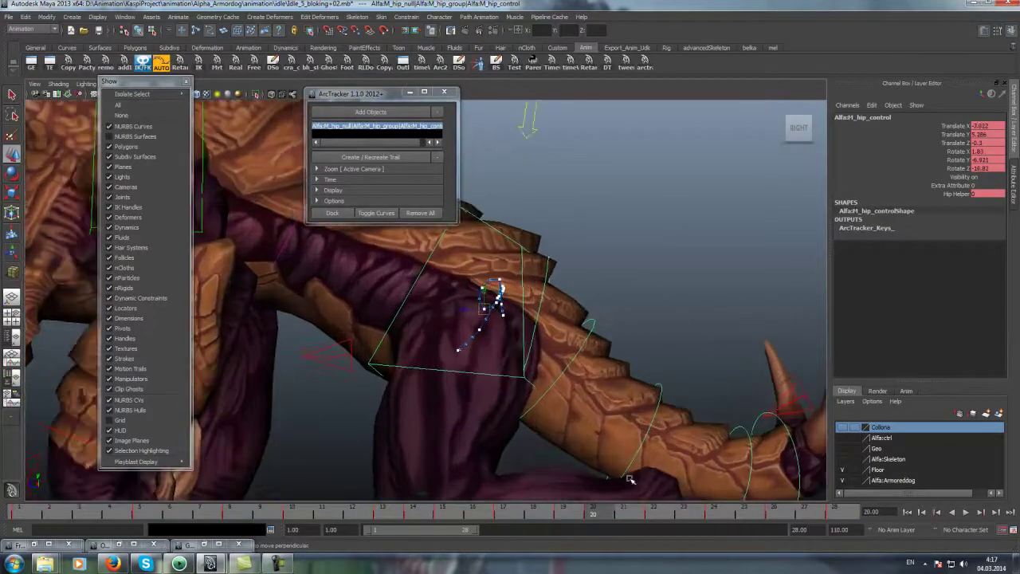
{"action": "scroll", "coordinate": [518, 373], "scroll_direction": "up", "scroll_amount": 1}
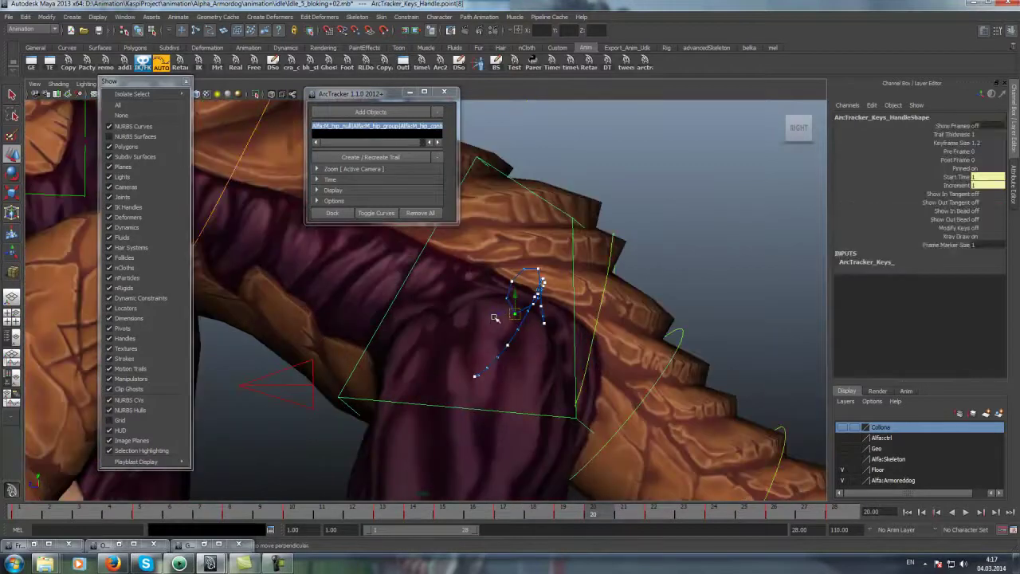
{"action": "left_click_drag", "start_coordinate": [514, 313], "coordinate": [516, 317]}
{"action": "scroll", "coordinate": [588, 417], "scroll_direction": "down", "scroll_amount": 4}
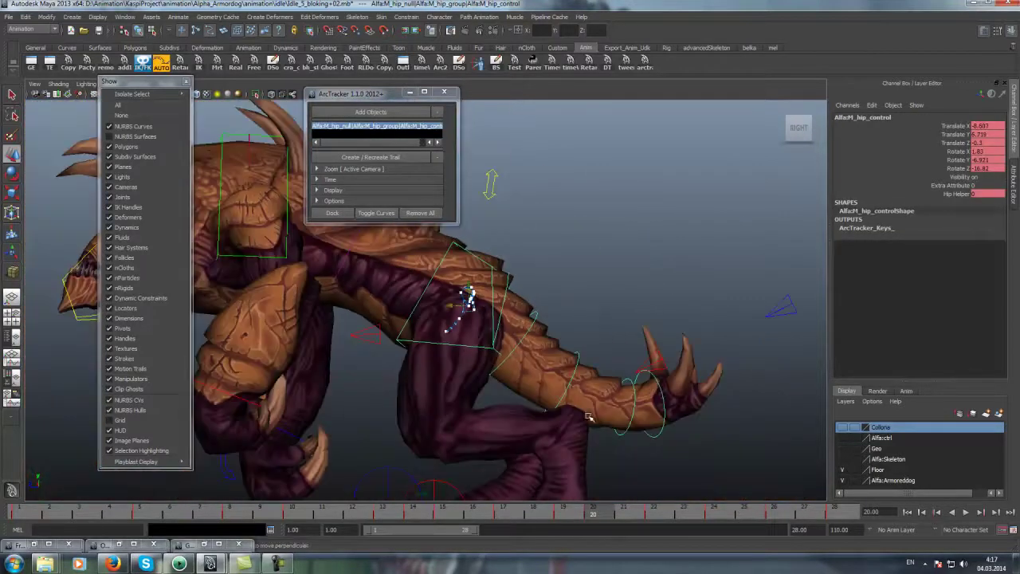
{"action": "left_click", "coordinate": [654, 514]}
{"action": "scroll", "coordinate": [469, 285], "scroll_direction": "up", "scroll_amount": 3}
{"action": "left_click_drag", "start_coordinate": [469, 287], "coordinate": [514, 292]}
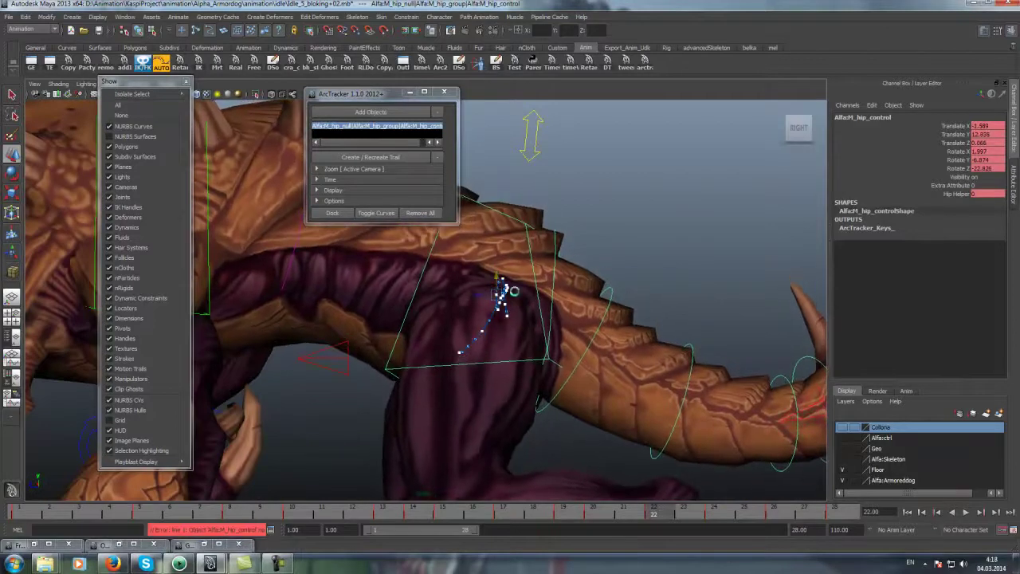
Play back the idle, stop at frame 13, and move in closer on the hip's trail
{"action": "key", "text": "alt+v"}
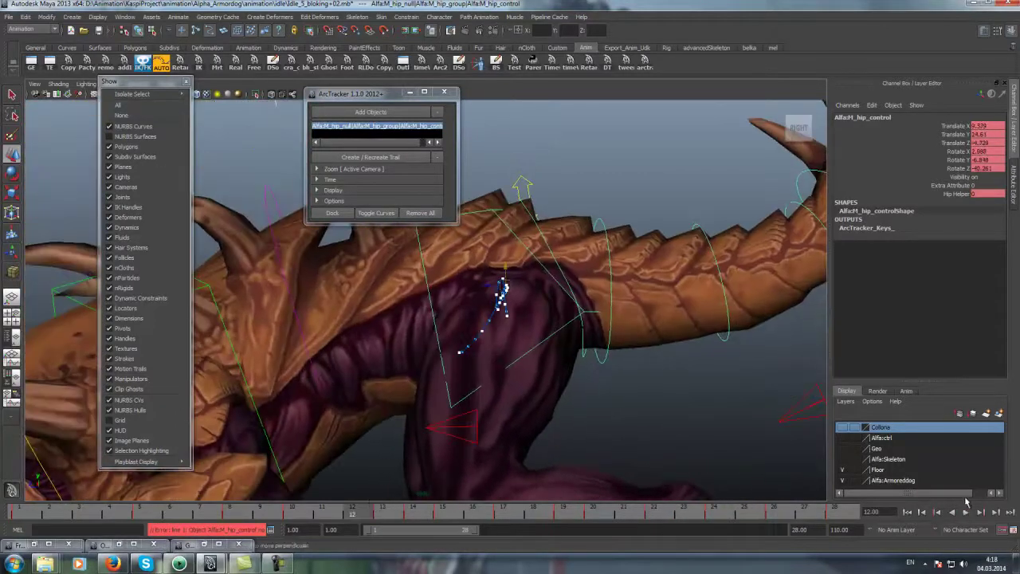
{"action": "left_click", "coordinate": [965, 513]}
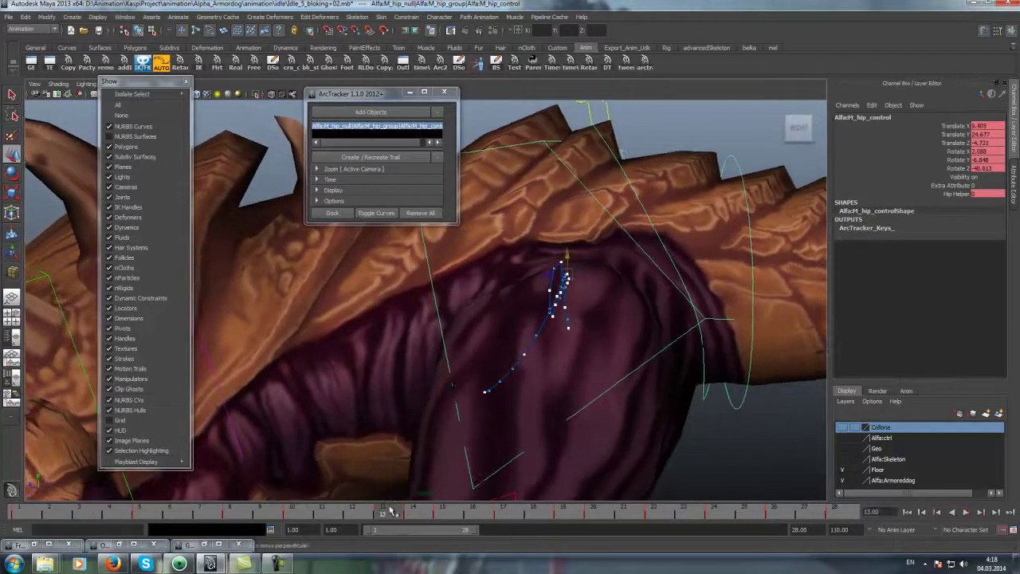
{"action": "key", "text": "Escape"}
{"action": "left_click_drag", "start_coordinate": [436, 268], "coordinate": [649, 269], "text": "alt"}
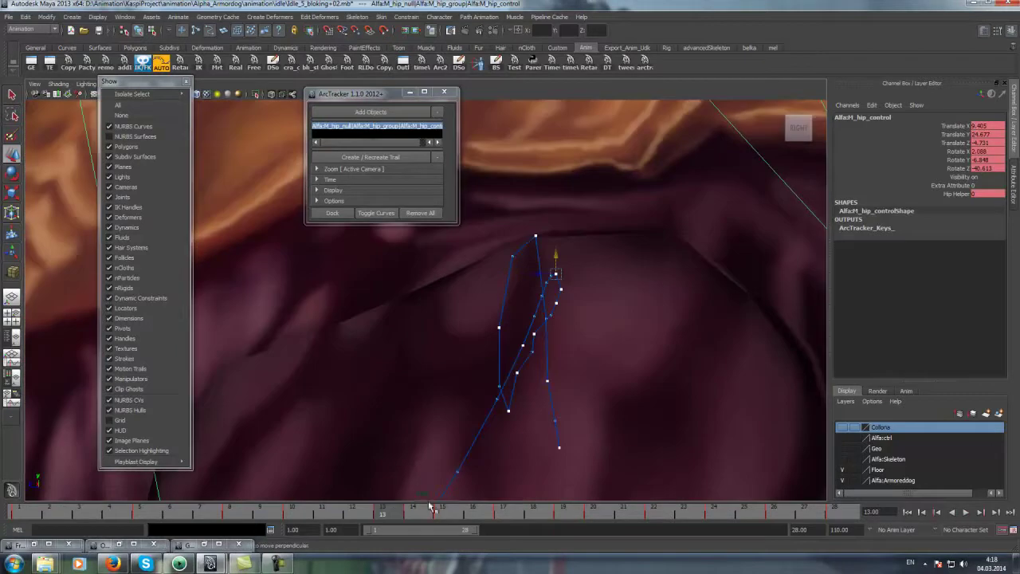
Nudge the hip control along its trail at frames 15, 16 and 17
{"action": "left_click_drag", "start_coordinate": [415, 514], "coordinate": [504, 511]}
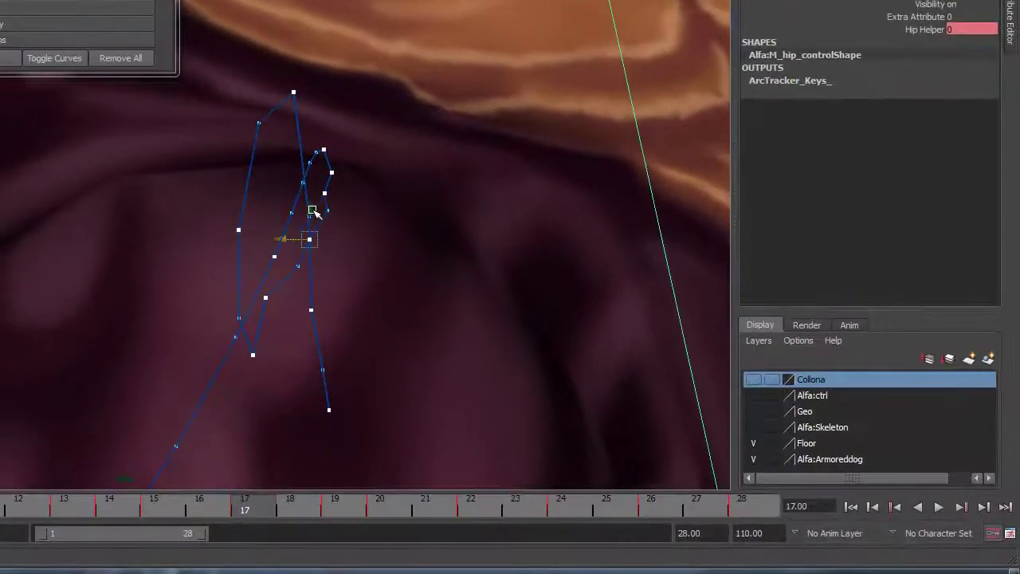
{"action": "left_click_drag", "start_coordinate": [307, 210], "coordinate": [253, 271]}
{"action": "left_click", "coordinate": [218, 494]}
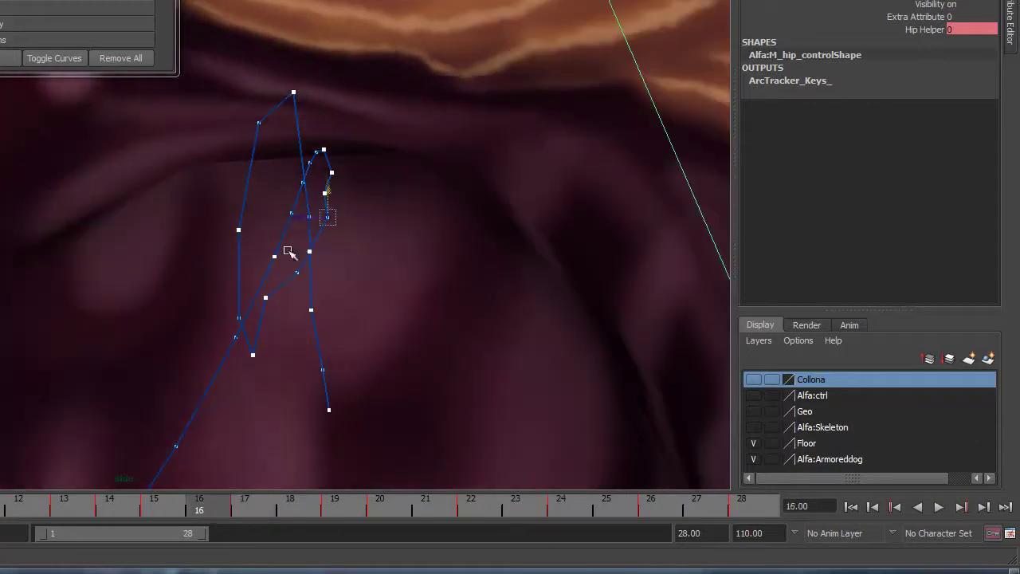
{"action": "left_click_drag", "start_coordinate": [303, 222], "coordinate": [292, 207]}
{"action": "left_click_drag", "start_coordinate": [120, 502], "coordinate": [151, 504]}
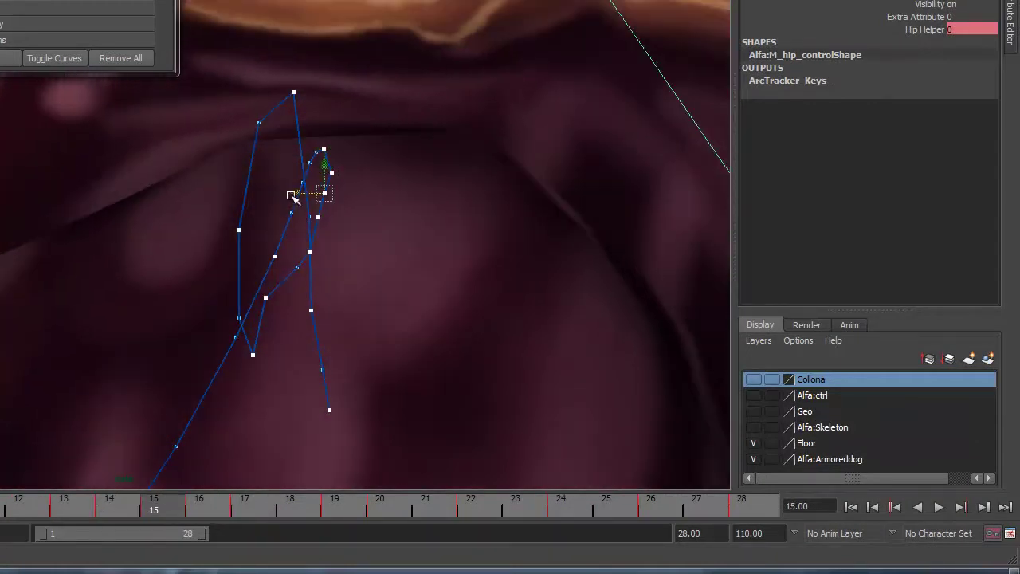
{"action": "left_click_drag", "start_coordinate": [292, 197], "coordinate": [322, 181]}
{"action": "left_click", "coordinate": [200, 501]}
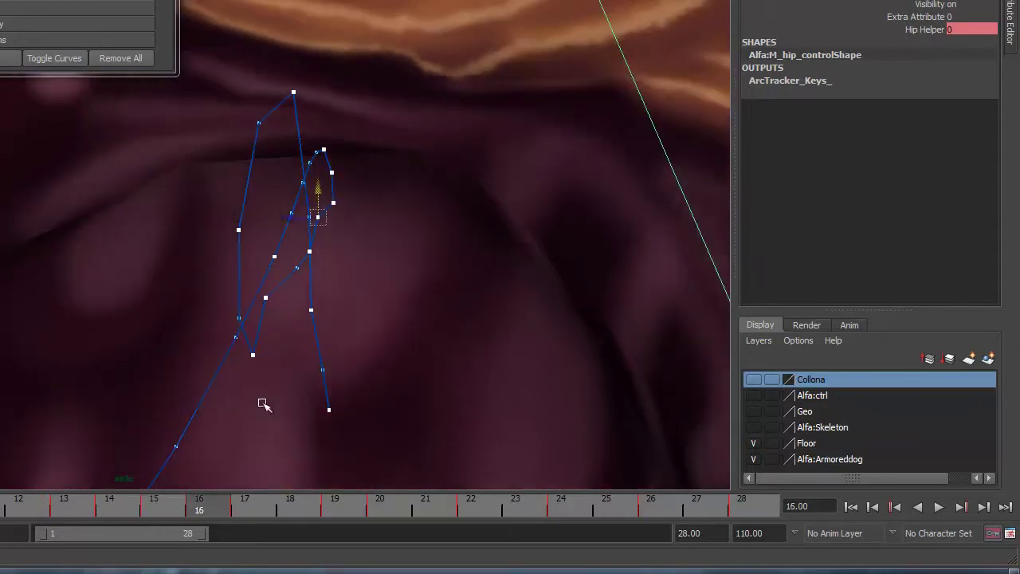
{"action": "left_click_drag", "start_coordinate": [288, 224], "coordinate": [304, 220]}
{"action": "left_click_drag", "start_coordinate": [335, 177], "coordinate": [334, 197]}
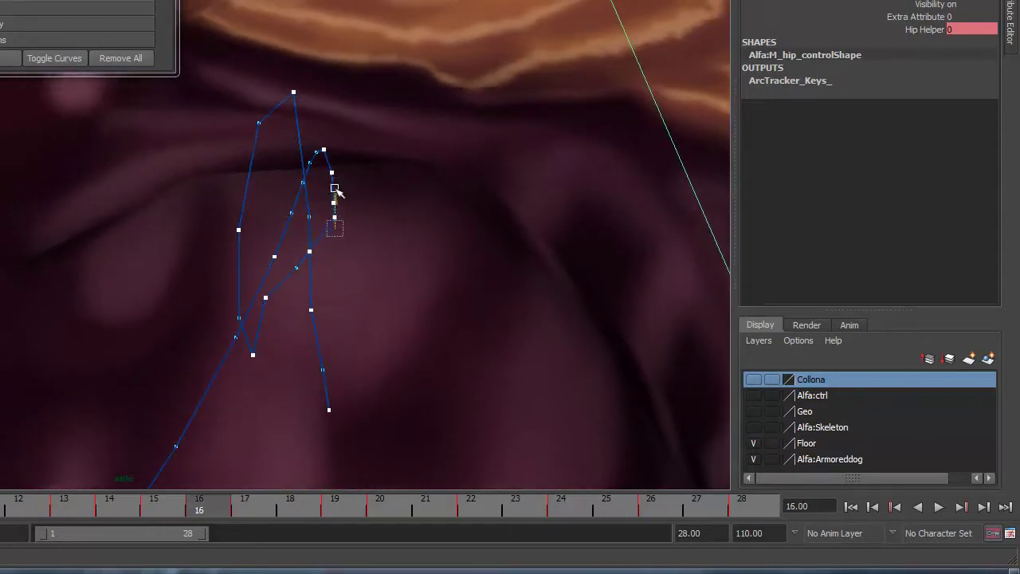
{"action": "left_click", "coordinate": [245, 501]}
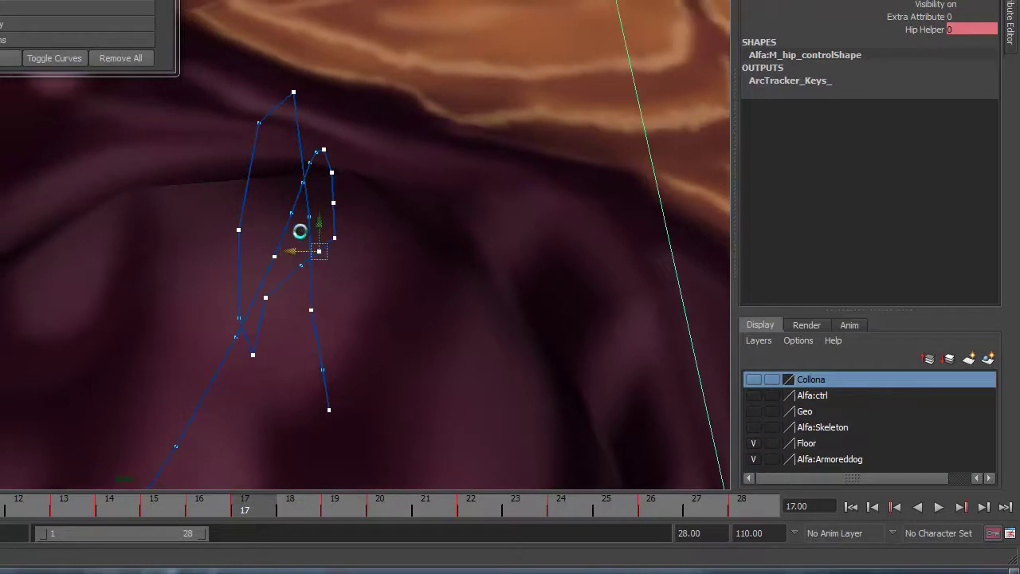
{"action": "left_click_drag", "start_coordinate": [295, 230], "coordinate": [316, 245]}
Shift the hip control right at frames 19 and 21, then play the idle to review
{"action": "left_click", "coordinate": [495, 504]}
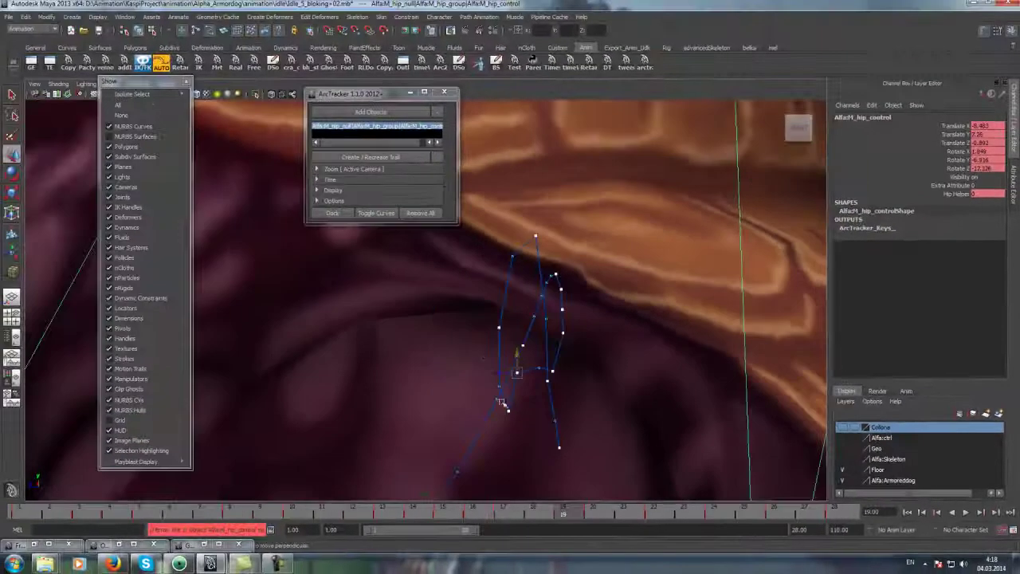
{"action": "mouse_move", "coordinate": [495, 370]}
{"action": "left_mouse_down"}
{"action": "mouse_move", "coordinate": [520, 365]}
{"action": "mouse_move", "coordinate": [594, 515]}
{"action": "left_mouse_up"}
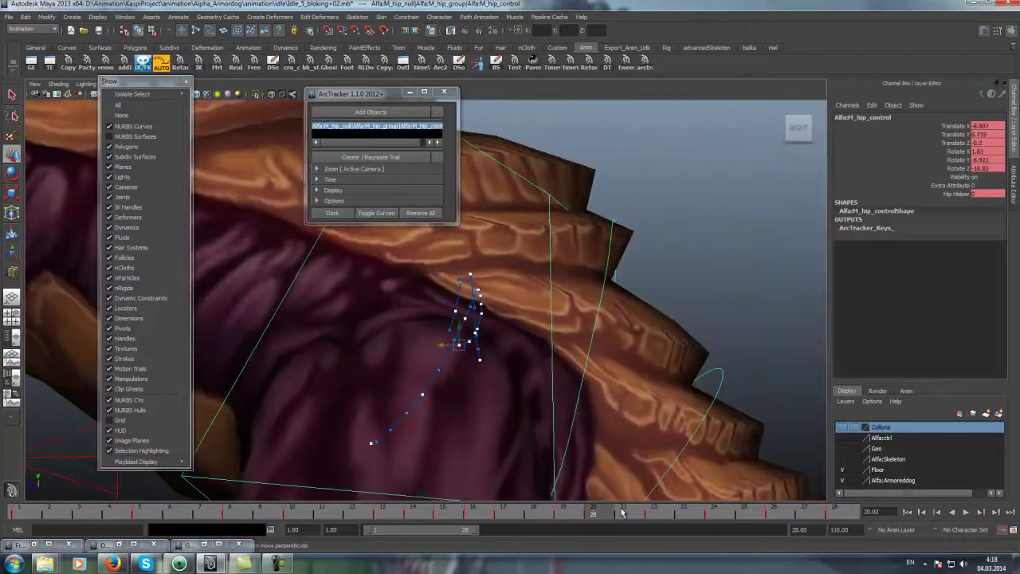
{"action": "left_click", "coordinate": [622, 513]}
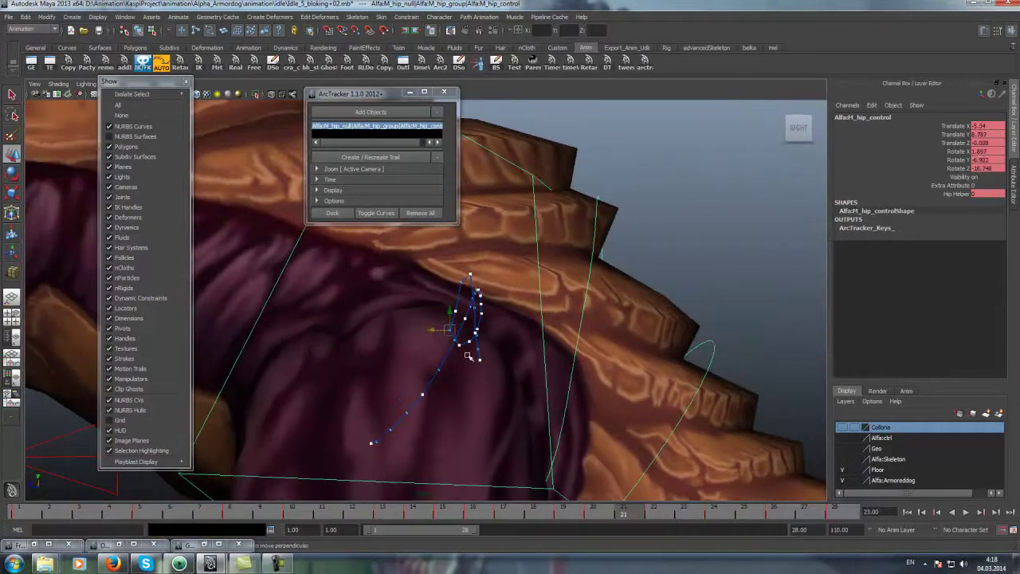
{"action": "mouse_move", "coordinate": [428, 329]}
{"action": "left_mouse_down"}
{"action": "mouse_move", "coordinate": [456, 313]}
{"action": "mouse_move", "coordinate": [511, 319]}
{"action": "left_mouse_up"}
{"action": "right_click_drag", "start_coordinate": [510, 319], "coordinate": [542, 327], "text": "alt"}
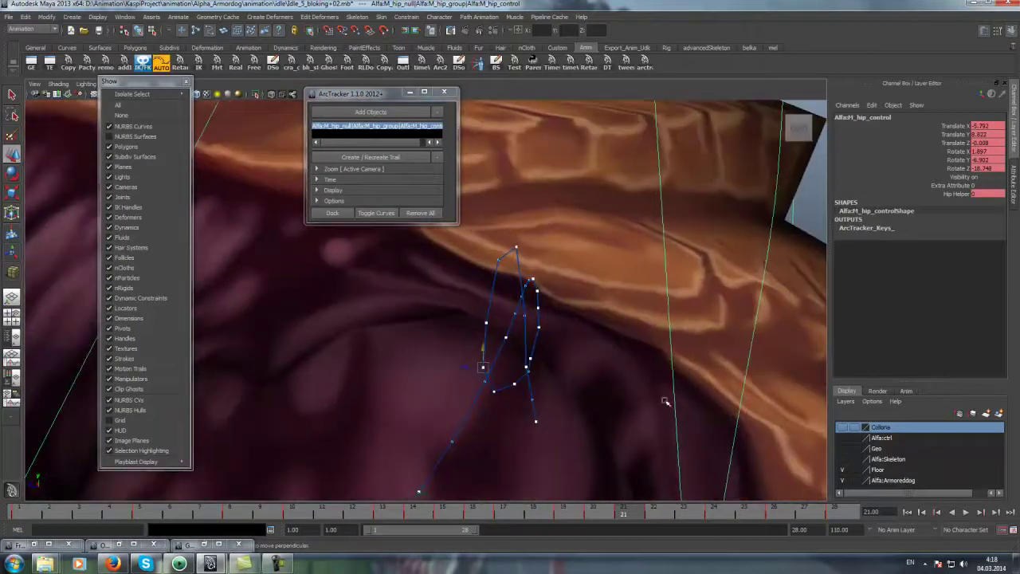
{"action": "left_click", "coordinate": [966, 512]}
{"action": "scroll", "coordinate": [606, 279], "scroll_direction": "down", "scroll_amount": 4}
At frame 5, shift the hip control left and down with the Move tool
{"action": "scroll", "coordinate": [606, 278], "scroll_direction": "down", "scroll_amount": 4}
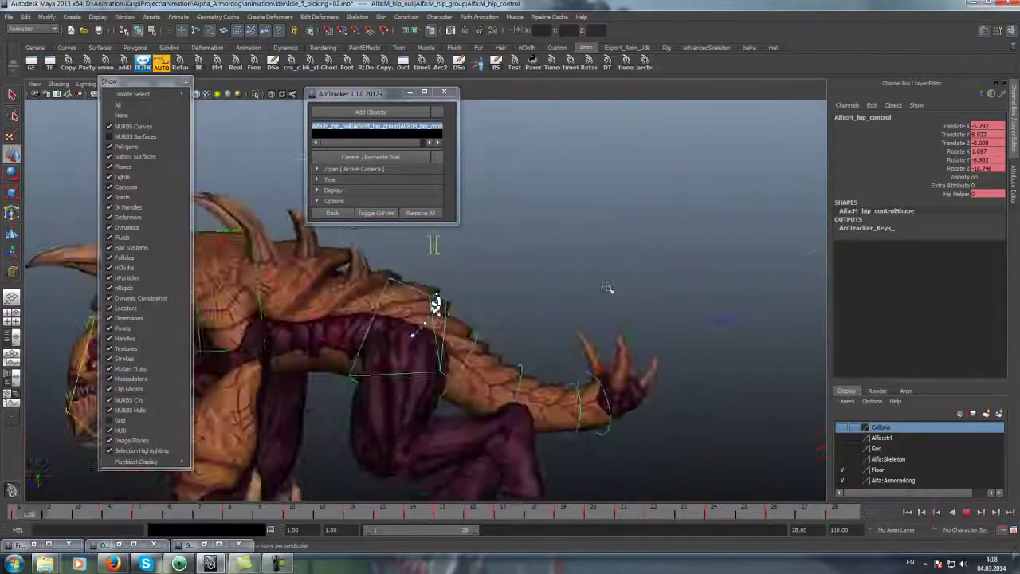
{"action": "scroll", "coordinate": [606, 278], "scroll_direction": "down", "scroll_amount": 3}
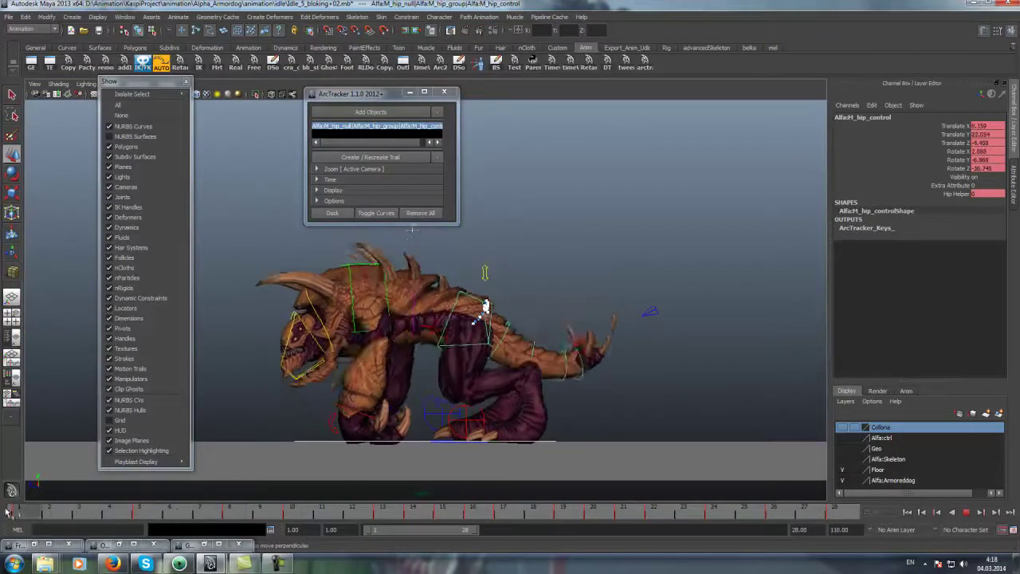
{"action": "left_click", "coordinate": [134, 511]}
{"action": "scroll", "coordinate": [573, 342], "scroll_direction": "up", "scroll_amount": 2}
{"action": "scroll", "coordinate": [574, 343], "scroll_direction": "up", "scroll_amount": 2}
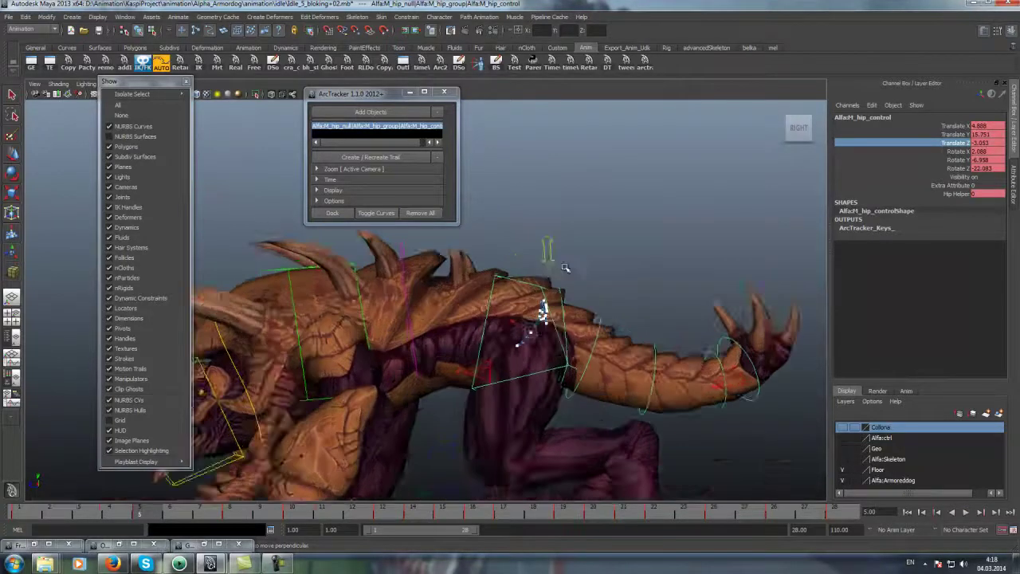
{"action": "scroll", "coordinate": [573, 343], "scroll_direction": "up", "scroll_amount": 2}
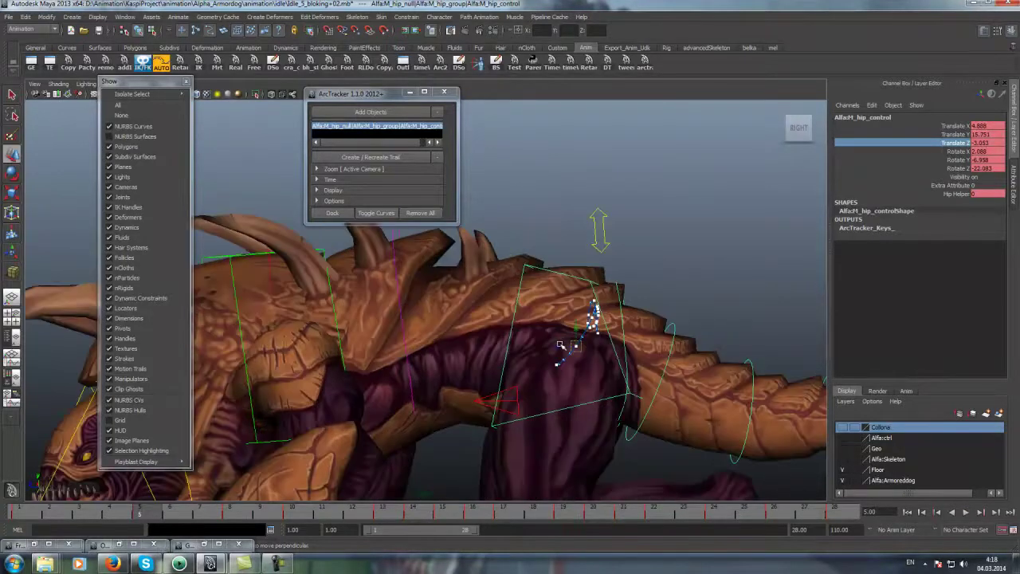
{"action": "mouse_move", "coordinate": [561, 344]}
{"action": "left_mouse_down"}
{"action": "mouse_move", "coordinate": [548, 345]}
{"action": "mouse_move", "coordinate": [568, 329]}
{"action": "left_mouse_up"}
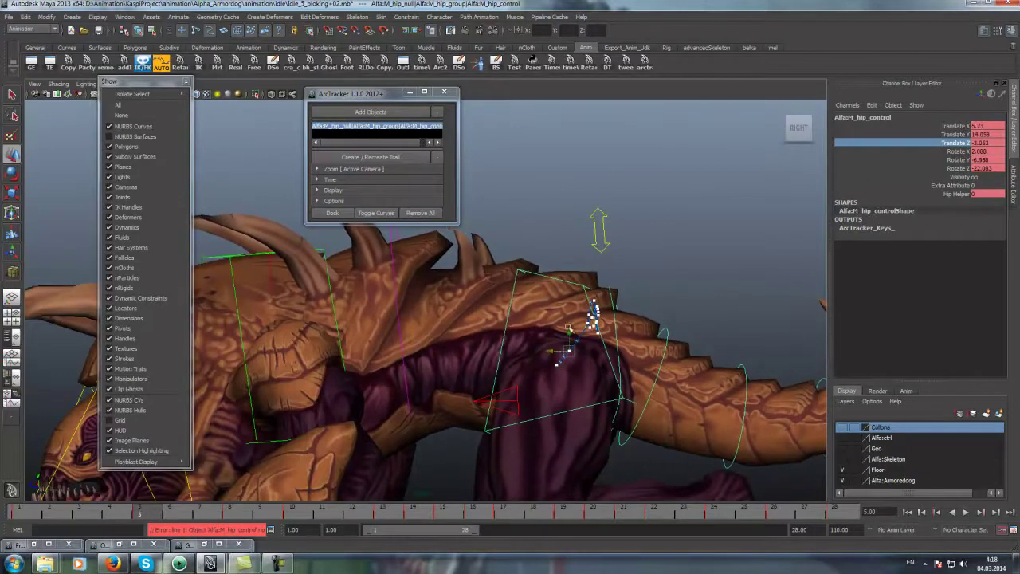
Play the idle animation from frame 1 to review the hip motion
{"action": "left_click", "coordinate": [908, 512]}
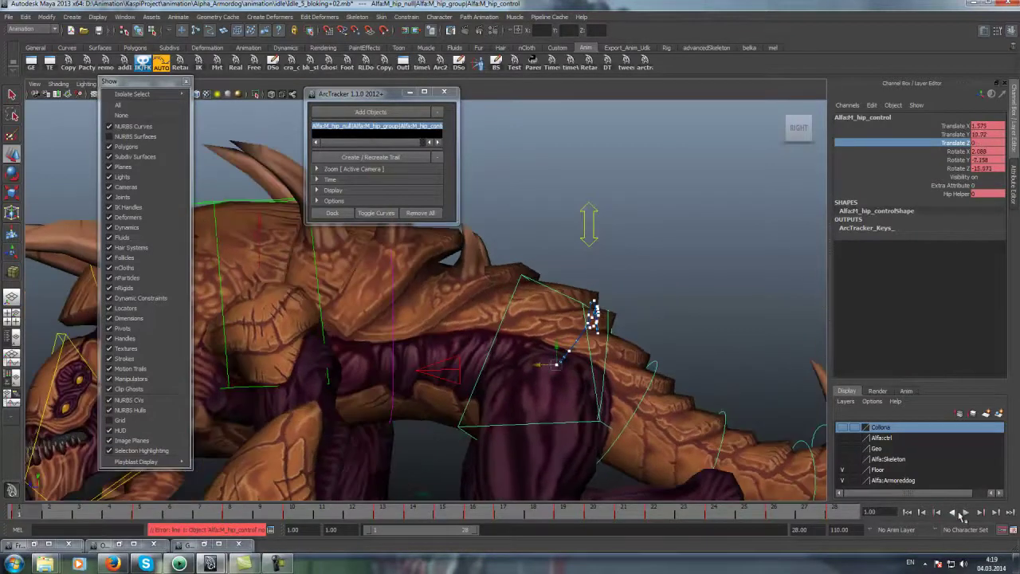
{"action": "left_click", "coordinate": [964, 513]}
{"action": "scroll", "coordinate": [773, 314], "scroll_direction": "down", "scroll_amount": 3}
{"action": "scroll", "coordinate": [774, 314], "scroll_direction": "down", "scroll_amount": 2}
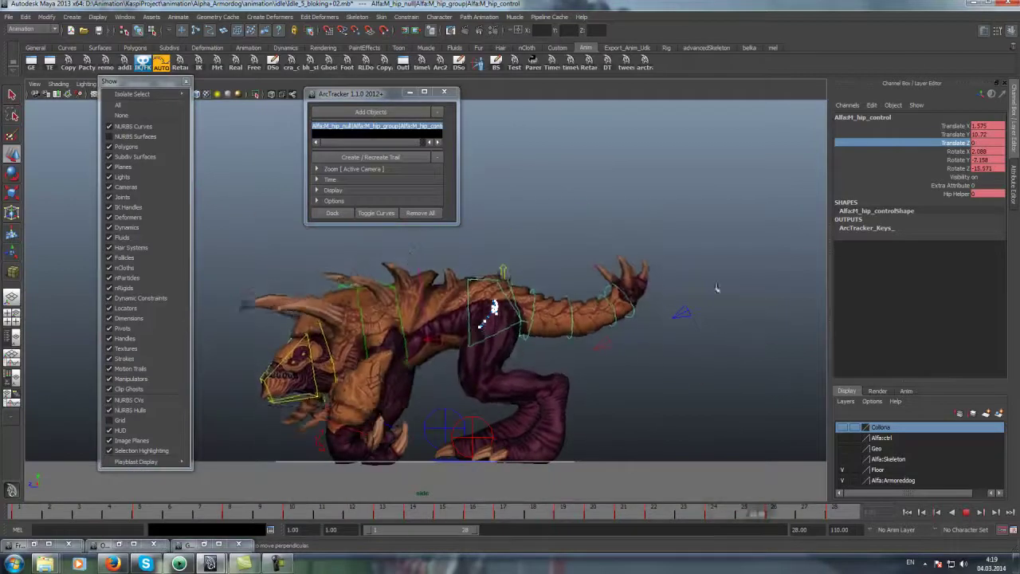
{"action": "scroll", "coordinate": [705, 284], "scroll_direction": "down", "scroll_amount": 2}
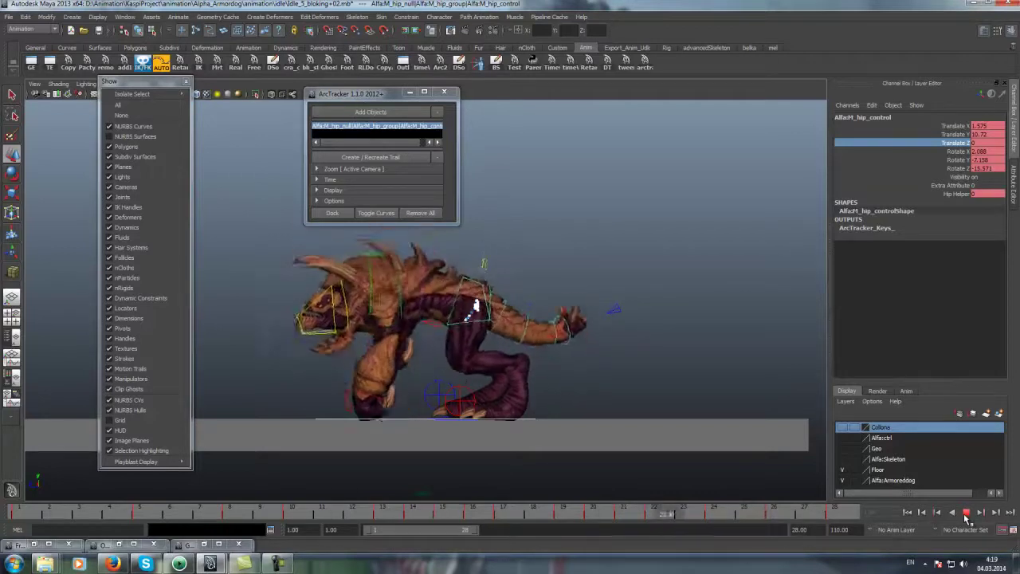
Select M_UpDown_control and scrub frames 22–25 to watch the body bob
{"action": "left_click", "coordinate": [481, 281]}
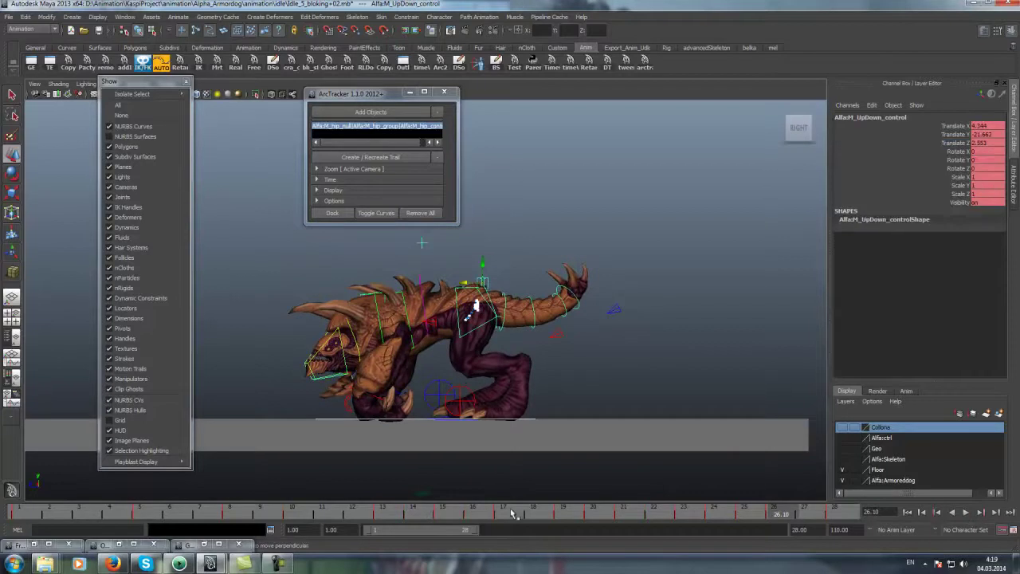
{"action": "left_click", "coordinate": [967, 513]}
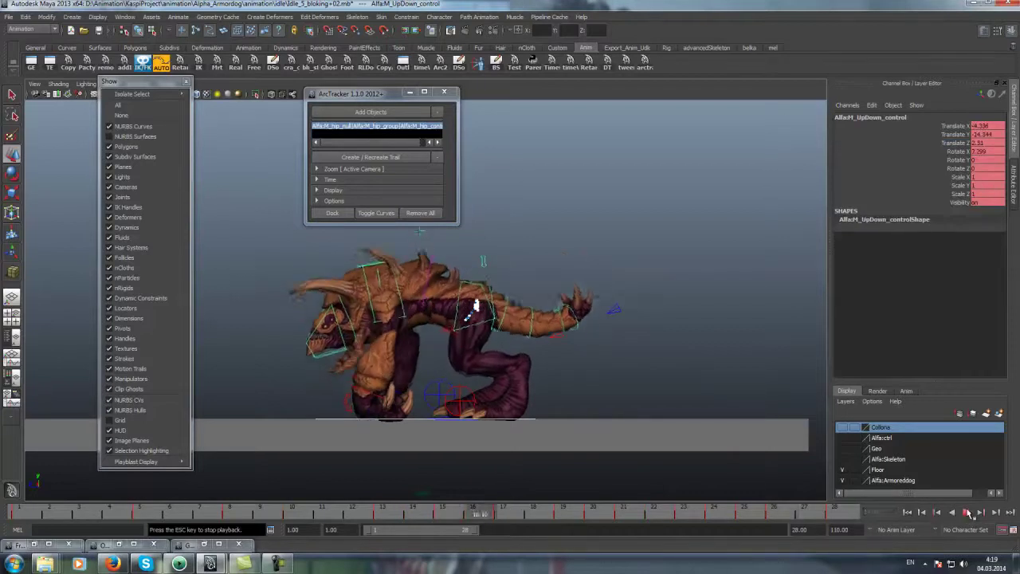
{"action": "left_click", "coordinate": [742, 514]}
{"action": "left_click_drag", "start_coordinate": [779, 517], "coordinate": [667, 517]}
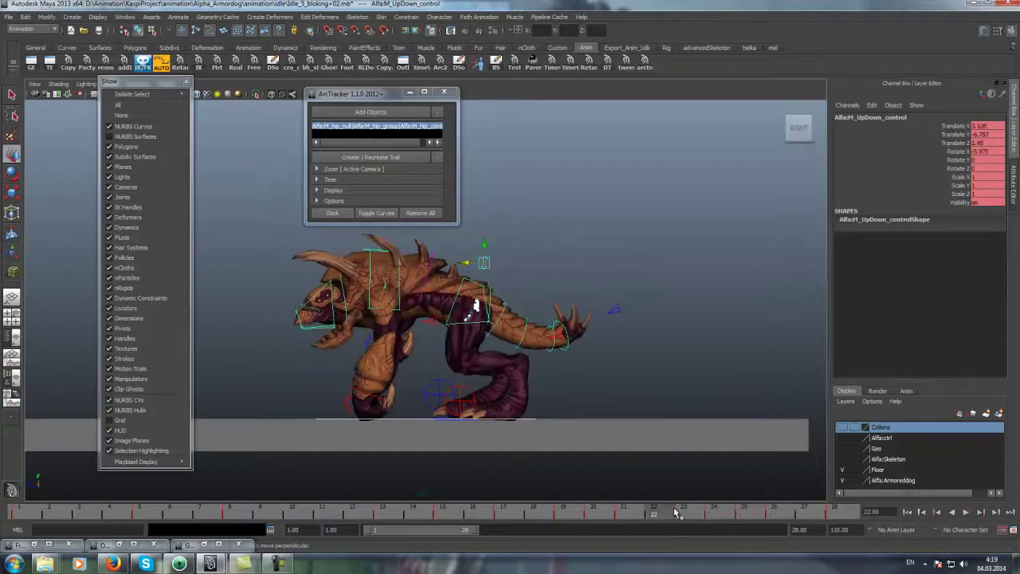
{"action": "left_click", "coordinate": [951, 514]}
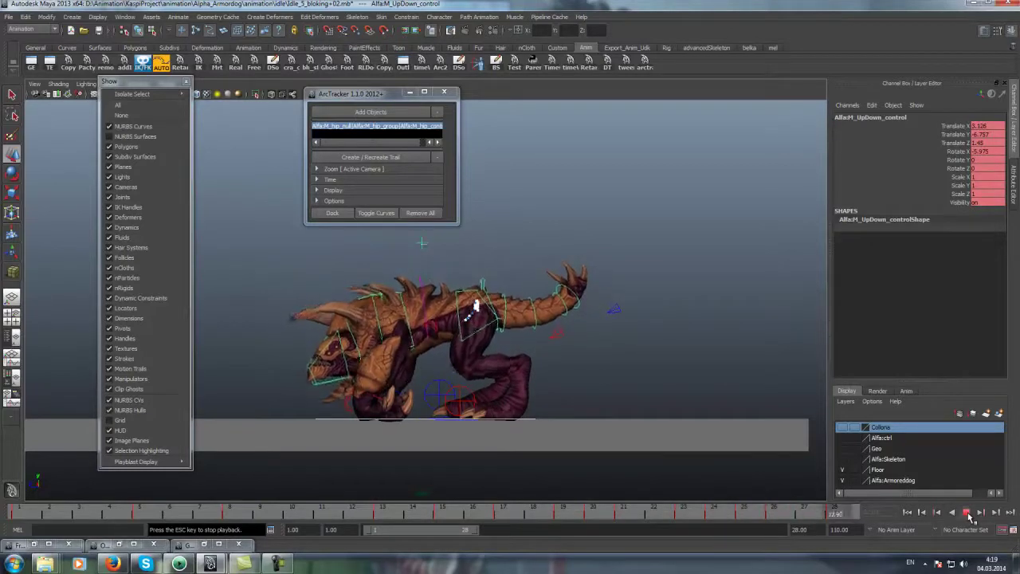
{"action": "left_click", "coordinate": [705, 516]}
Replay frames 20–26 repeatedly, then show the UpDown control's curves in the Graph Editor
{"action": "left_click", "coordinate": [943, 509]}
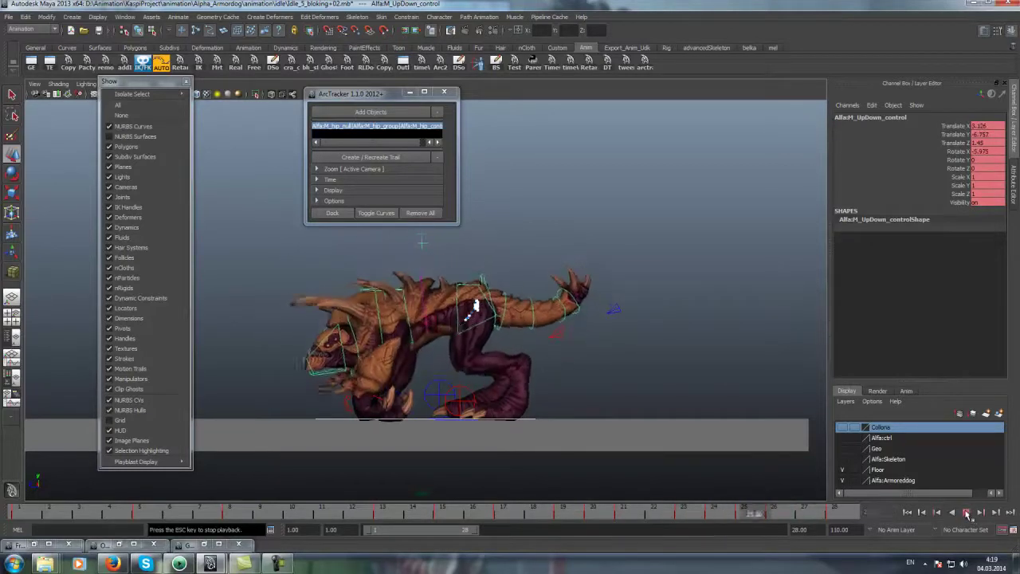
{"action": "left_click", "coordinate": [967, 514]}
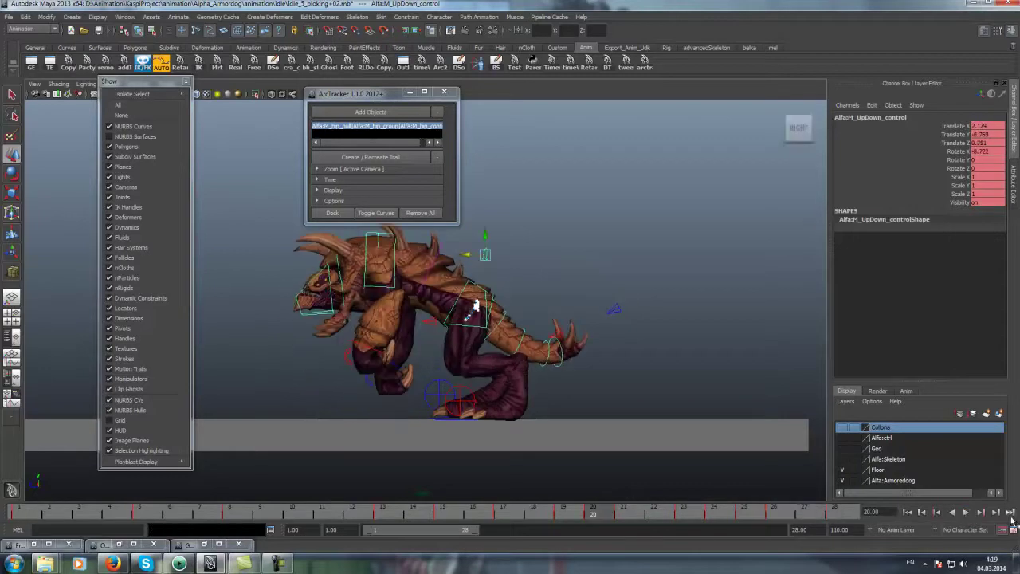
{"action": "left_click", "coordinate": [967, 514]}
{"action": "left_click", "coordinate": [581, 514]}
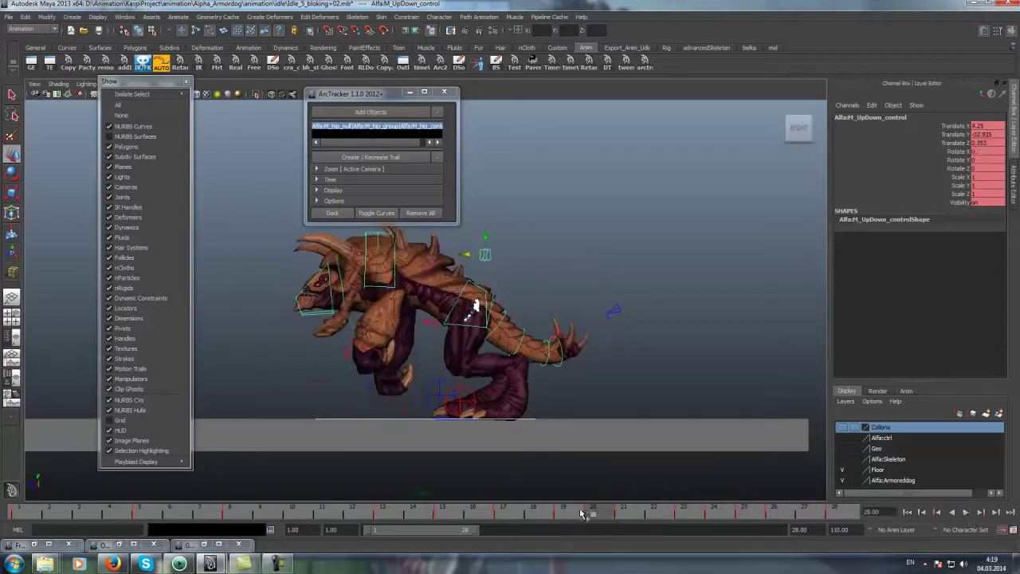
{"action": "left_click", "coordinate": [967, 514]}
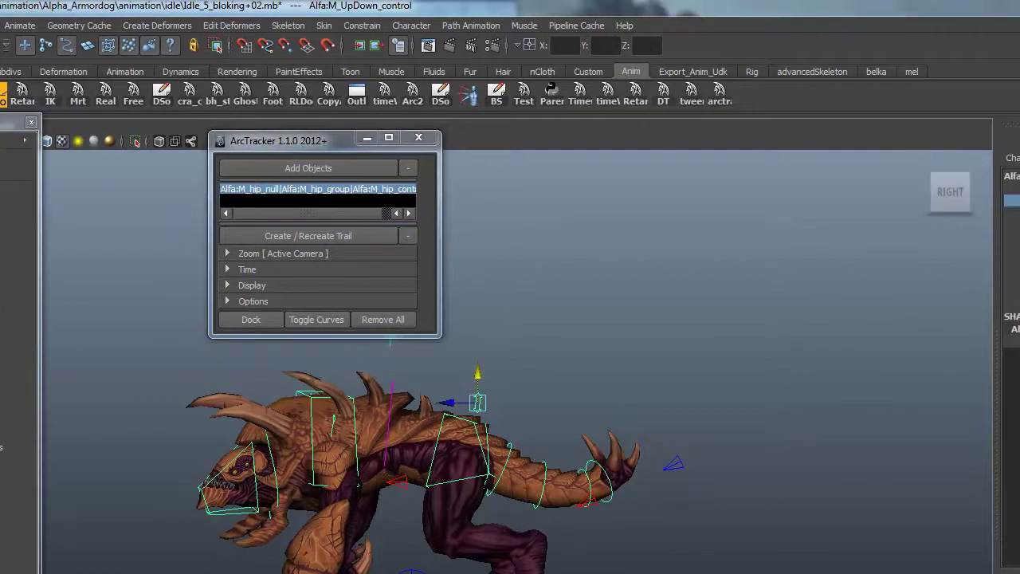
{"action": "key", "text": "shift+g"}
Move the Translate Y dip key from frame 26 to frame 27 at about -23.73
{"action": "left_click", "coordinate": [102, 166]}
{"action": "key", "text": "f"}
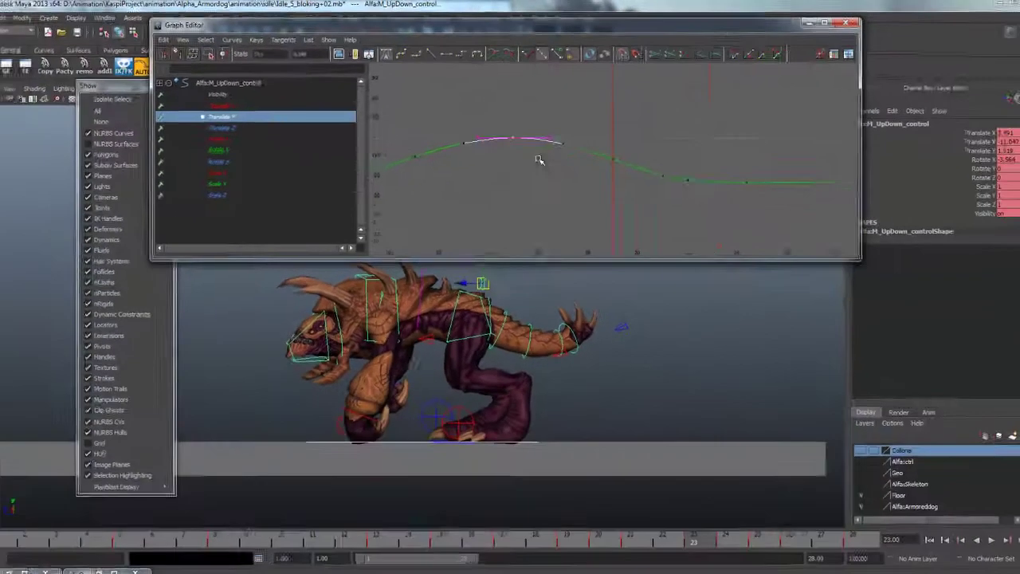
{"action": "key", "text": "f"}
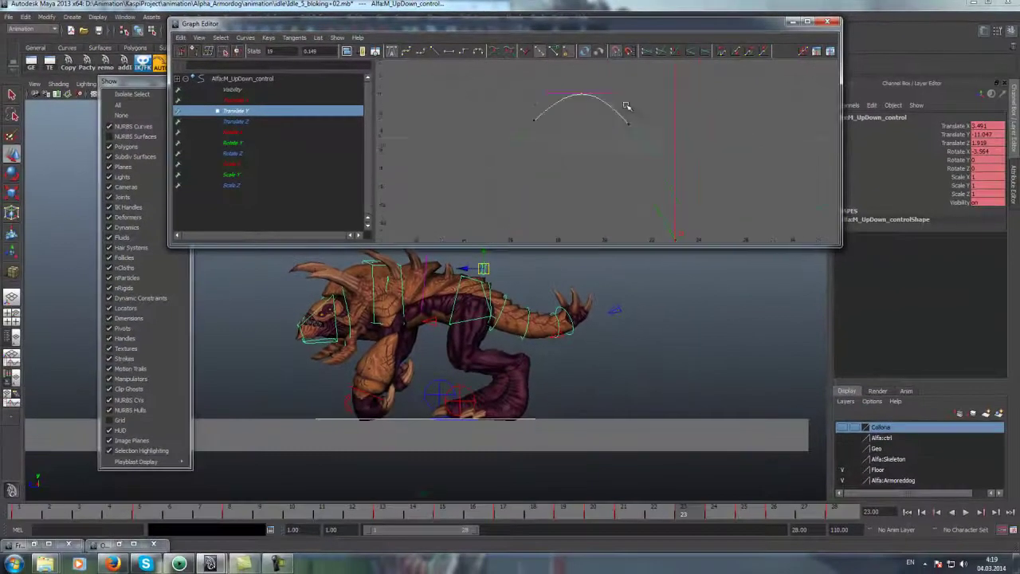
{"action": "left_click", "coordinate": [714, 514]}
{"action": "left_click", "coordinate": [731, 514]}
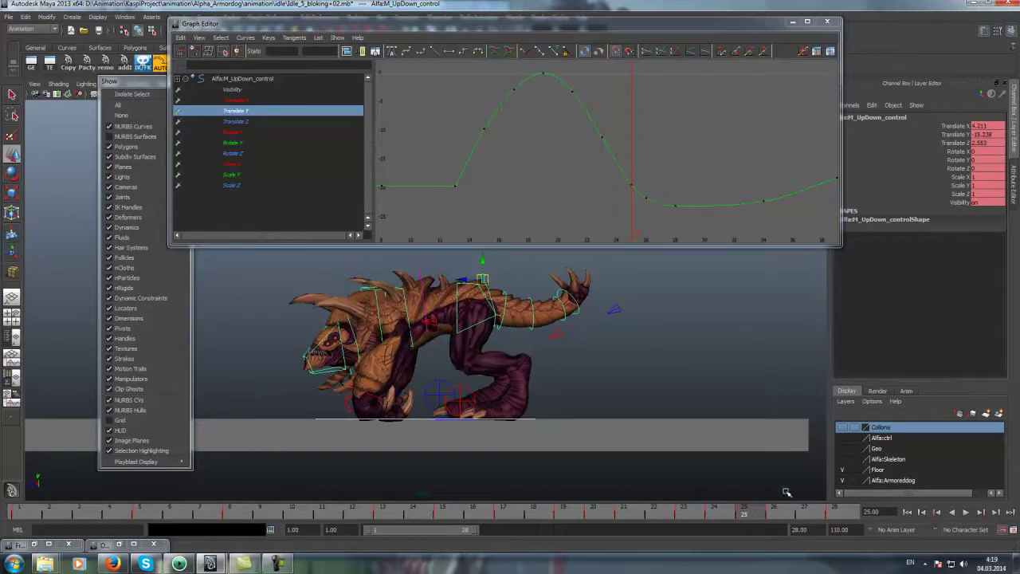
{"action": "left_click", "coordinate": [773, 514]}
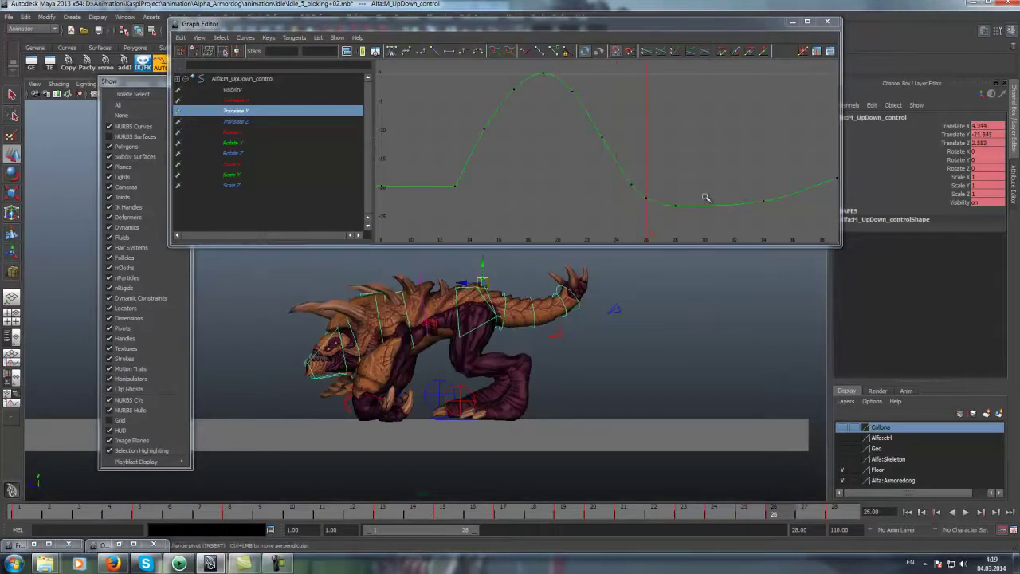
{"action": "left_click", "coordinate": [789, 516]}
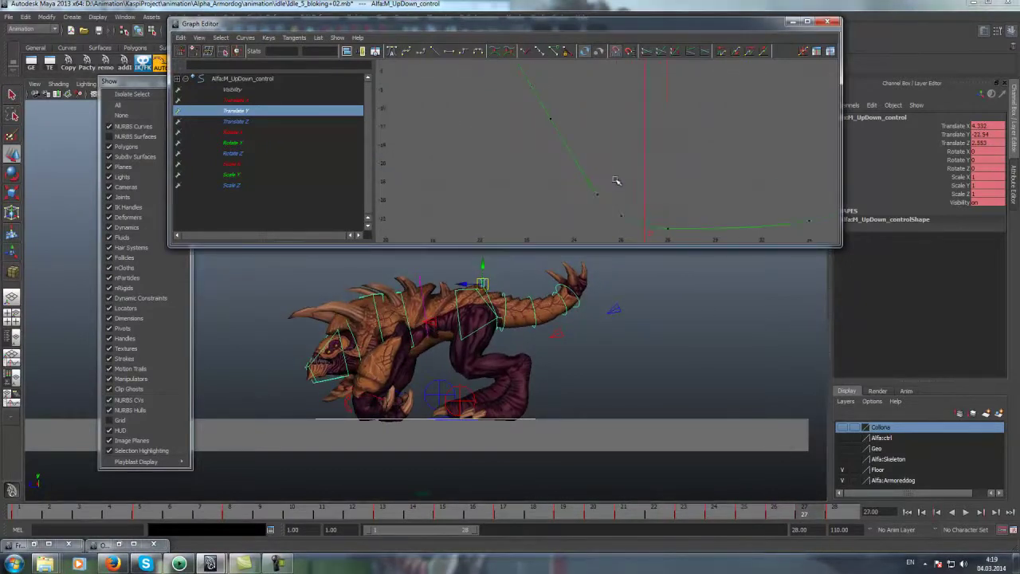
{"action": "middle_click_drag", "start_coordinate": [637, 152], "coordinate": [659, 169]}
Extend the playback range end to frame 33 and play back the new timing
{"action": "left_click_drag", "start_coordinate": [469, 531], "coordinate": [496, 531]}
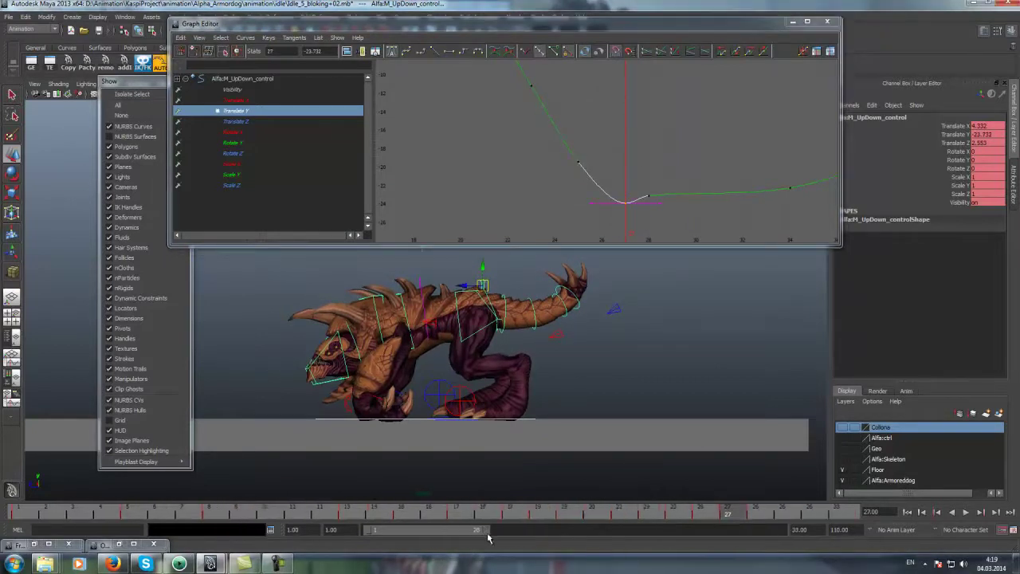
{"action": "left_click", "coordinate": [652, 182]}
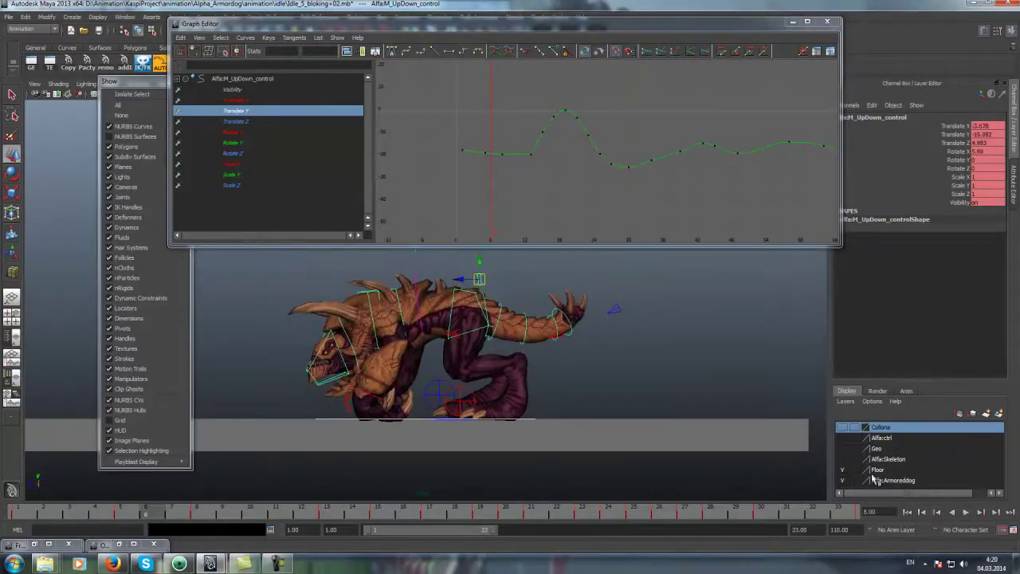
{"action": "left_click", "coordinate": [966, 514]}
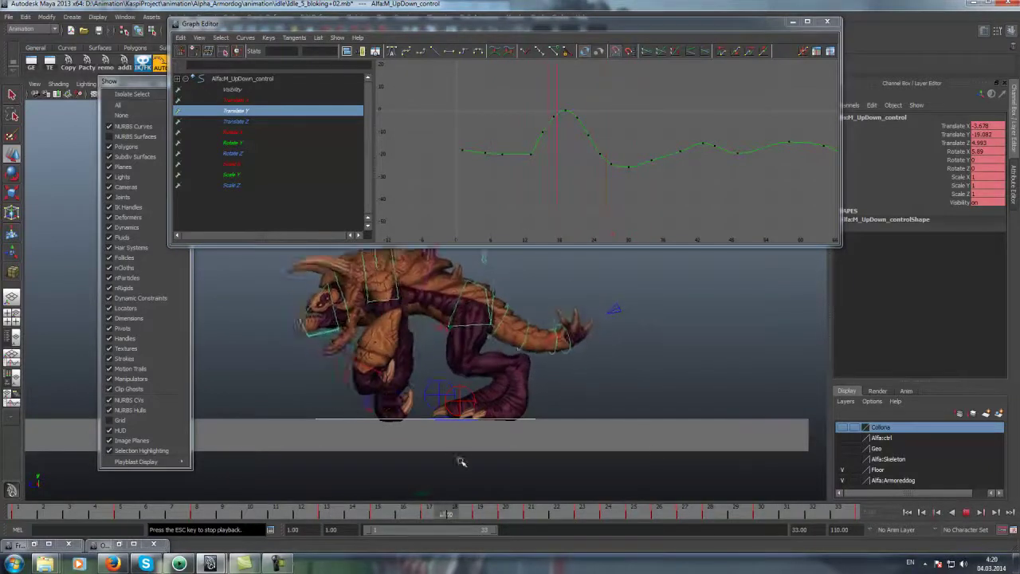
{"action": "double_click", "coordinate": [437, 516]}
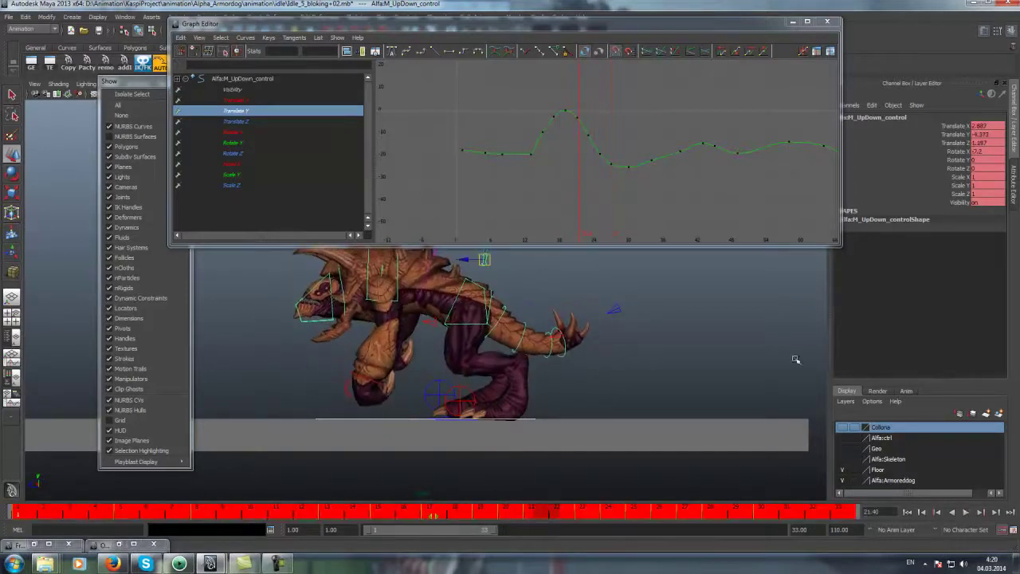
{"action": "left_click", "coordinate": [941, 169]}
Show the Rotate X curve and close the stray Expression Editor
{"action": "left_click", "coordinate": [231, 132]}
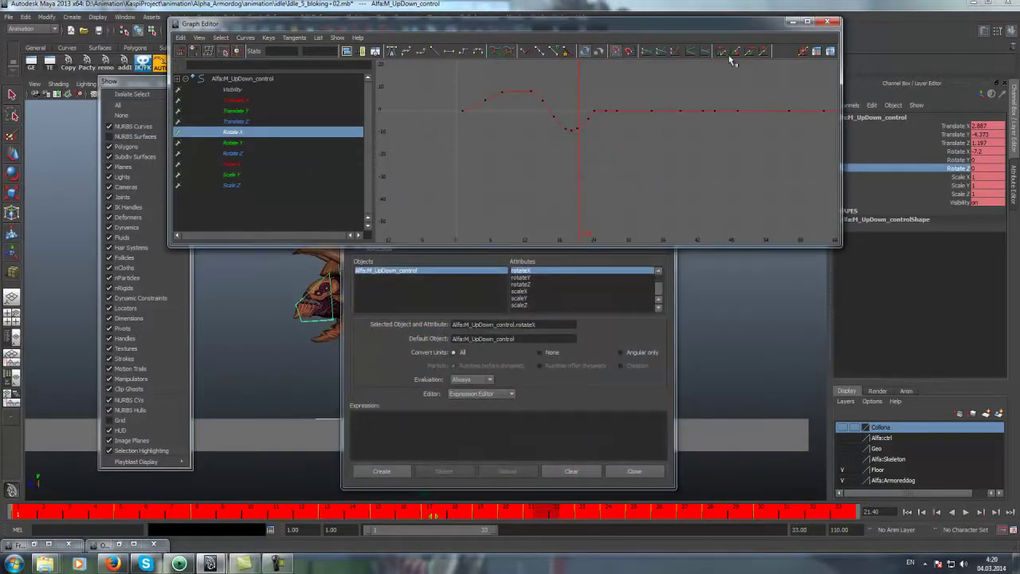
{"action": "left_click", "coordinate": [791, 24]}
{"action": "left_click", "coordinate": [666, 187]}
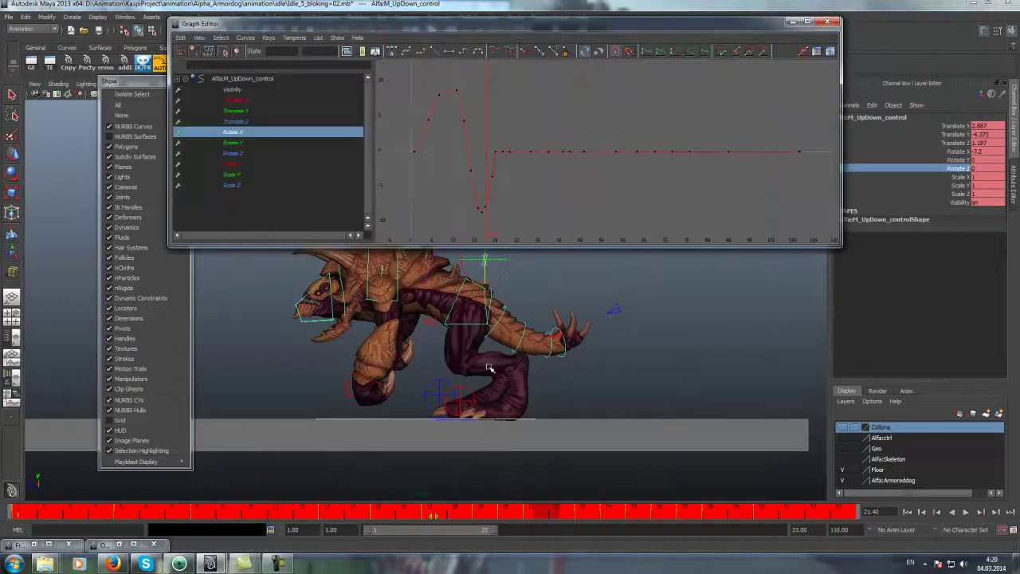
Select the three Rotate X dip keys and frame the dip around frames 18–23
{"action": "left_click", "coordinate": [457, 517]}
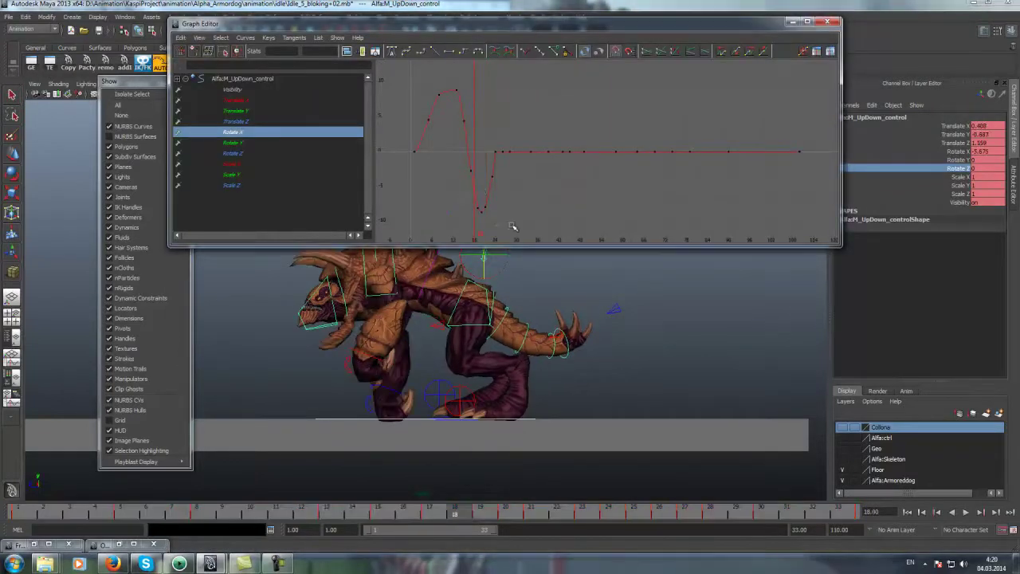
{"action": "left_click_drag", "start_coordinate": [515, 226], "coordinate": [465, 164]}
{"action": "left_click_drag", "start_coordinate": [432, 511], "coordinate": [534, 514]}
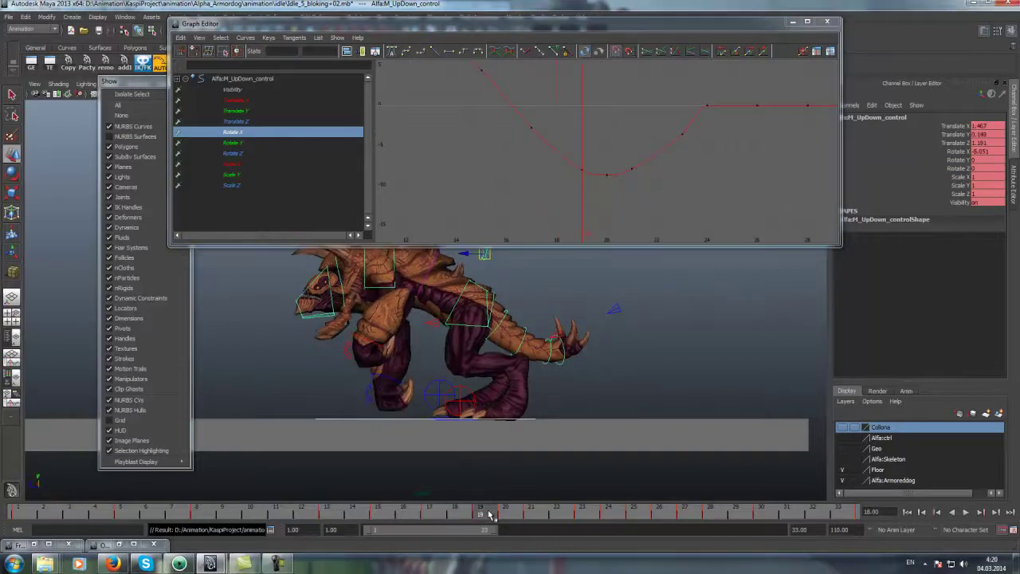
{"action": "left_click", "coordinate": [586, 515]}
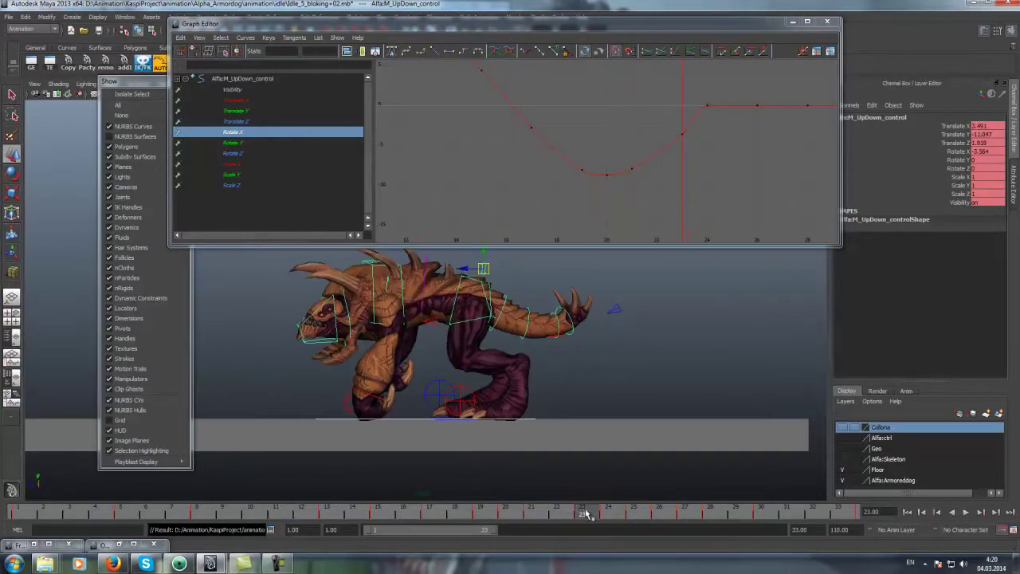
{"action": "middle_click_drag", "start_coordinate": [648, 176], "coordinate": [631, 146], "text": "alt"}
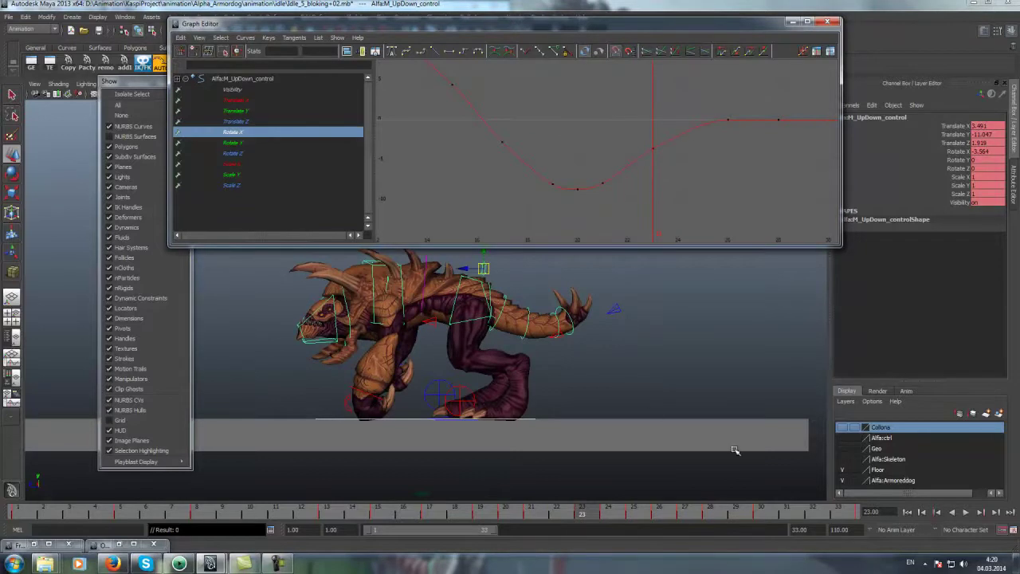
Replay the animation from about frame 17, then display the Translate Y curve
{"action": "left_click", "coordinate": [966, 514]}
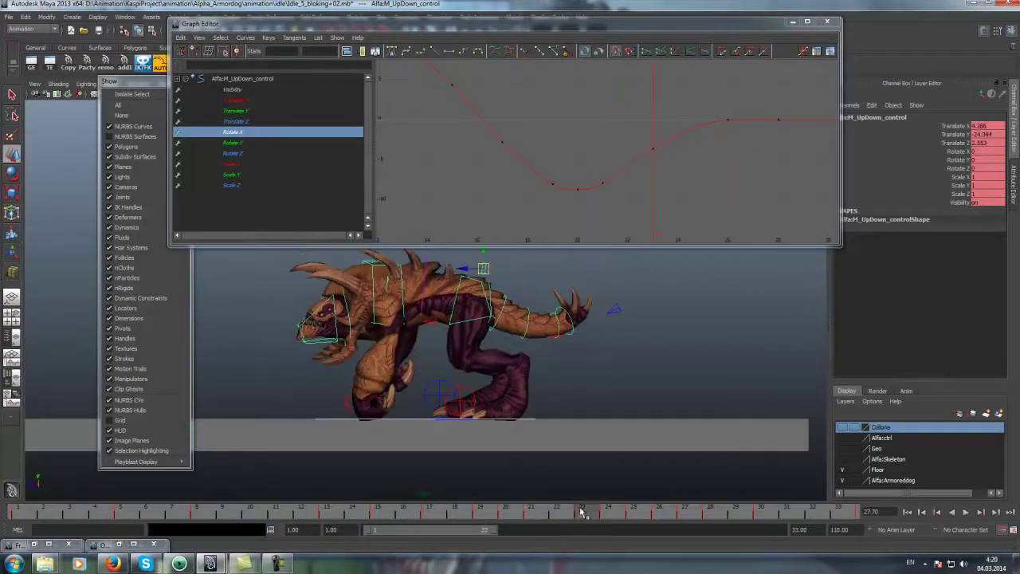
{"action": "left_click_drag", "start_coordinate": [608, 516], "coordinate": [634, 519]}
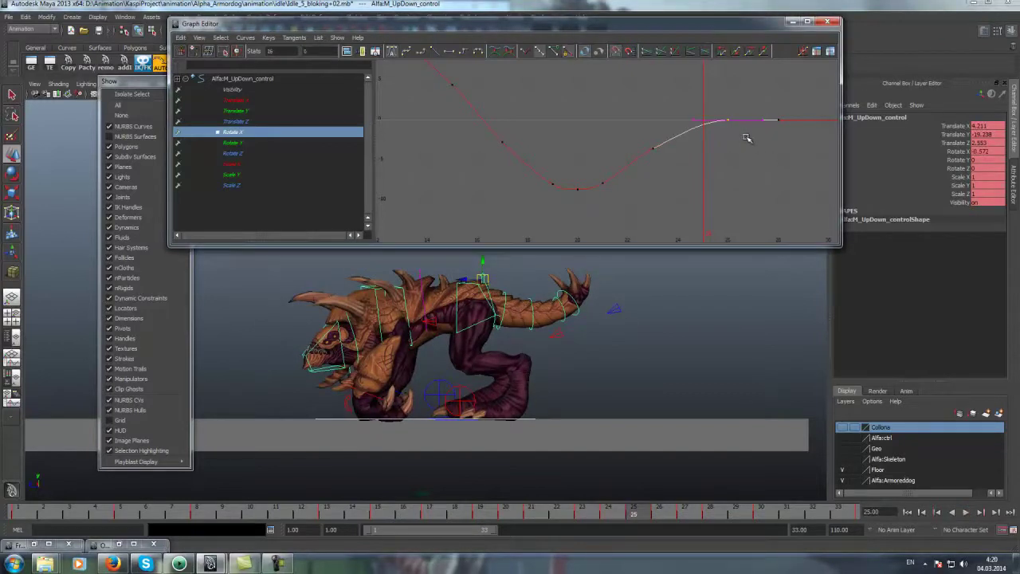
{"action": "left_click_drag", "start_coordinate": [536, 510], "coordinate": [454, 510]}
{"action": "left_click", "coordinate": [965, 513]}
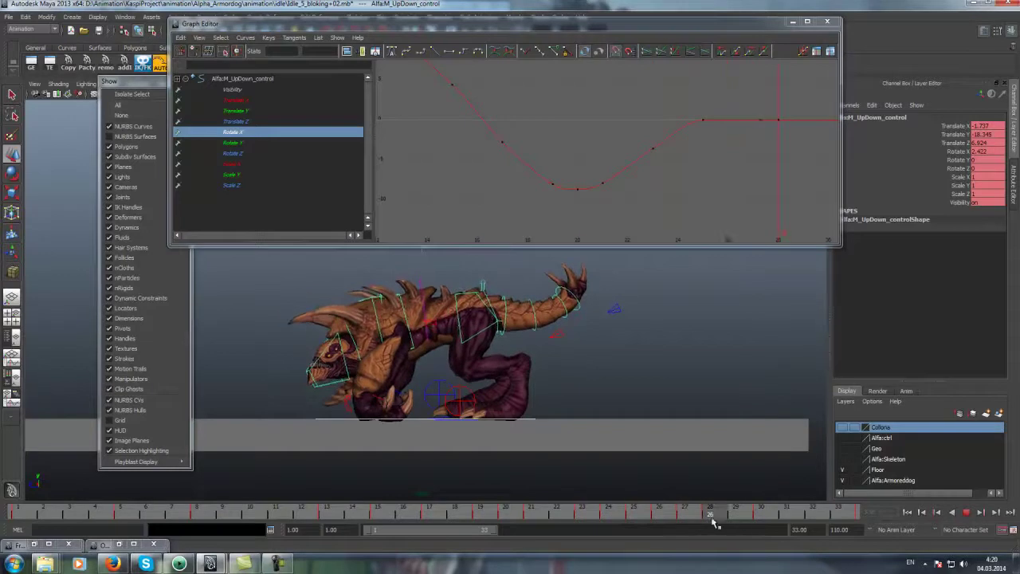
{"action": "left_click", "coordinate": [236, 111]}
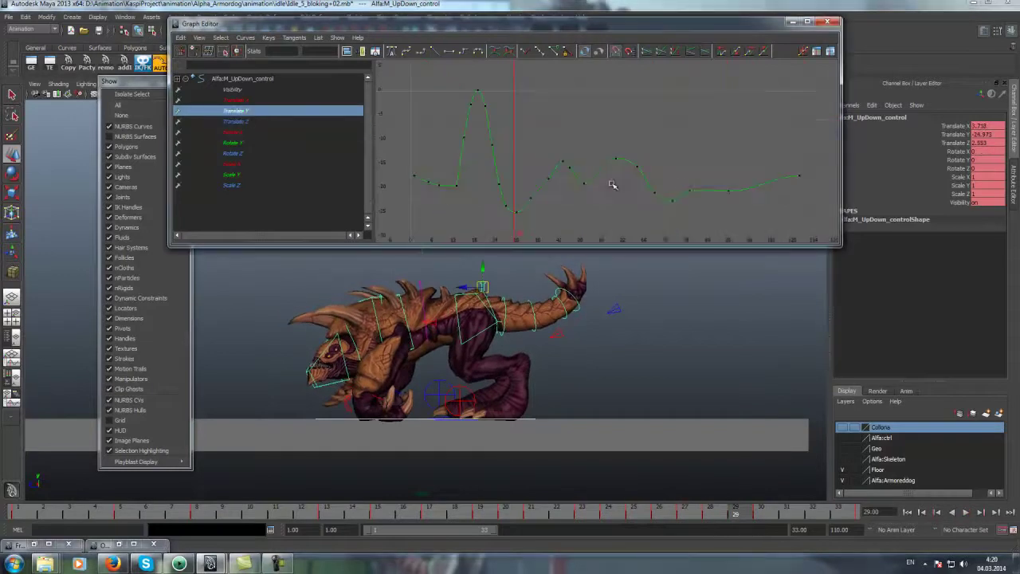
Raise the Translate Y key near frame 29 and replay the motion from frame 15
{"action": "left_click", "coordinate": [517, 203]}
{"action": "key", "text": "f"}
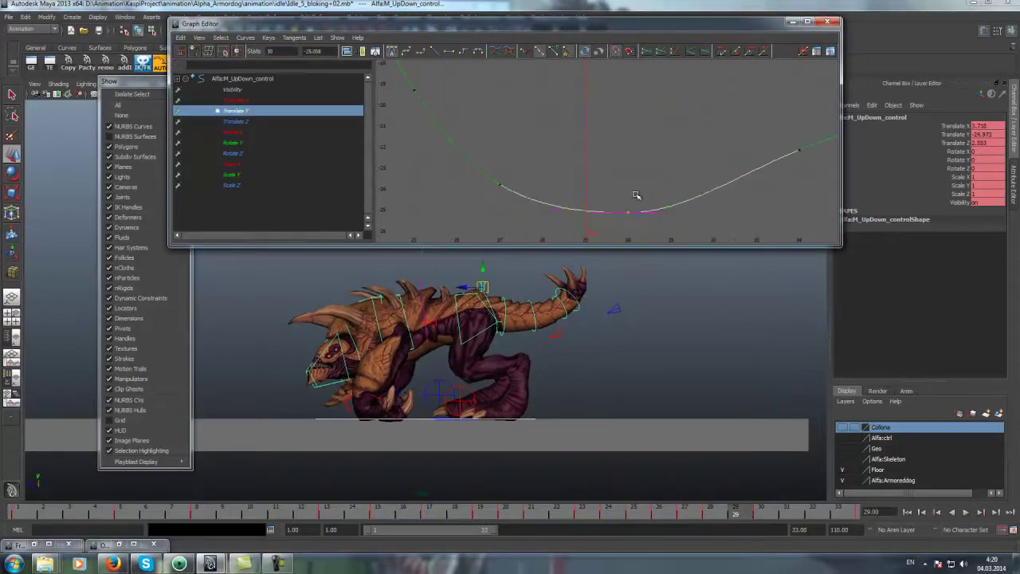
{"action": "middle_click_drag", "start_coordinate": [604, 180], "coordinate": [588, 145], "text": "shift"}
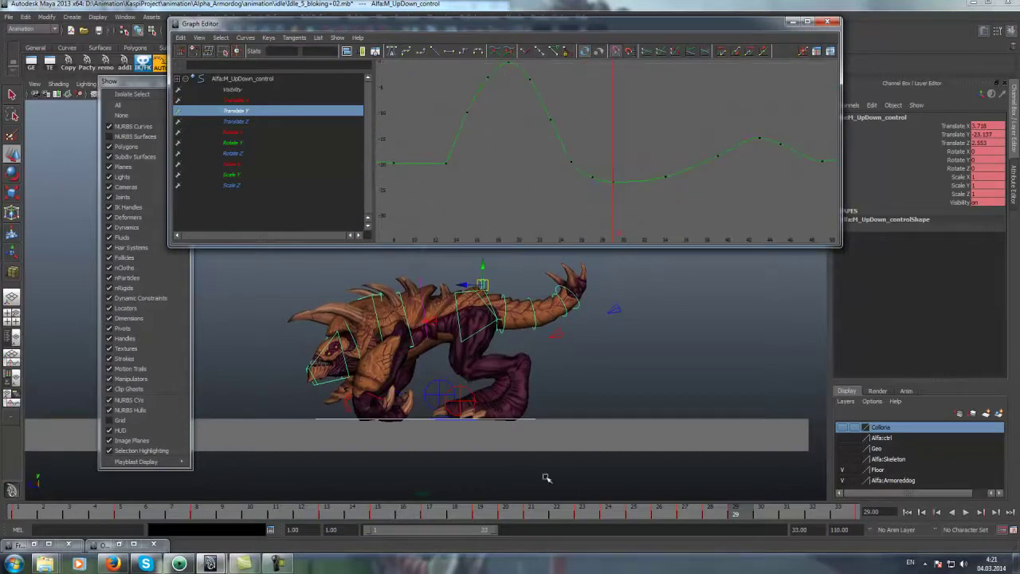
{"action": "left_click", "coordinate": [535, 496]}
{"action": "left_click", "coordinate": [377, 510]}
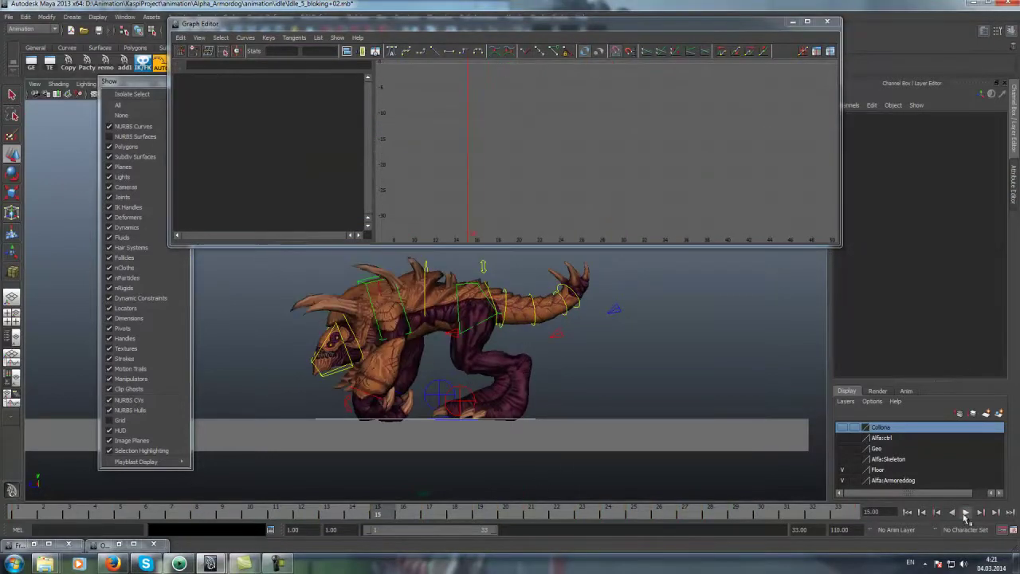
{"action": "left_click", "coordinate": [967, 512]}
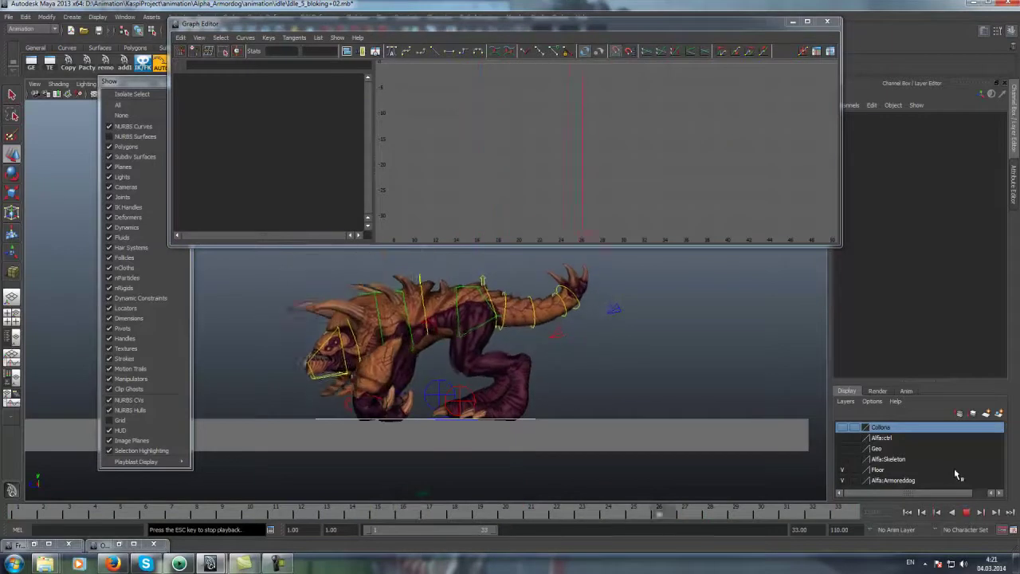
{"action": "key", "text": "Escape"}
Select the hip control and move to frame 23 to check its pose
{"action": "left_click", "coordinate": [414, 511]}
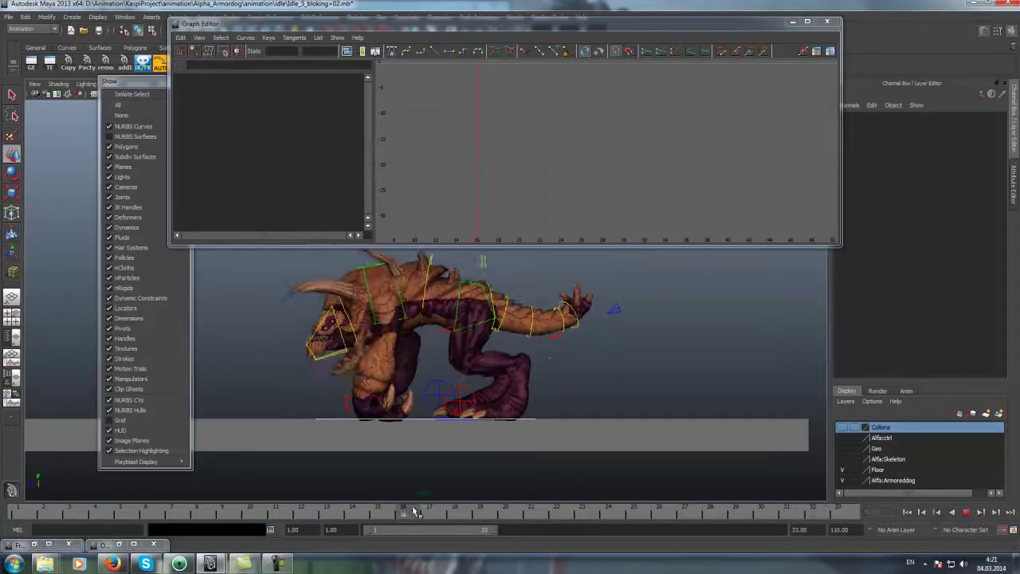
{"action": "left_click", "coordinate": [461, 277]}
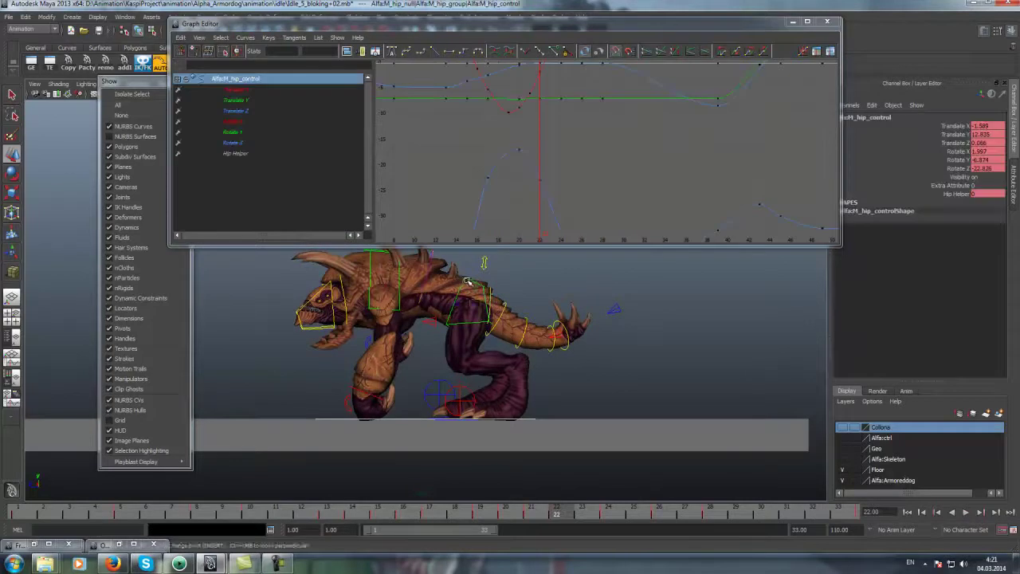
{"action": "key", "text": "f"}
{"action": "left_click_drag", "start_coordinate": [564, 517], "coordinate": [711, 517]}
Close the Graph Editor and create an ArcTracker motion arc for the hip control
{"action": "left_click", "coordinate": [793, 23]}
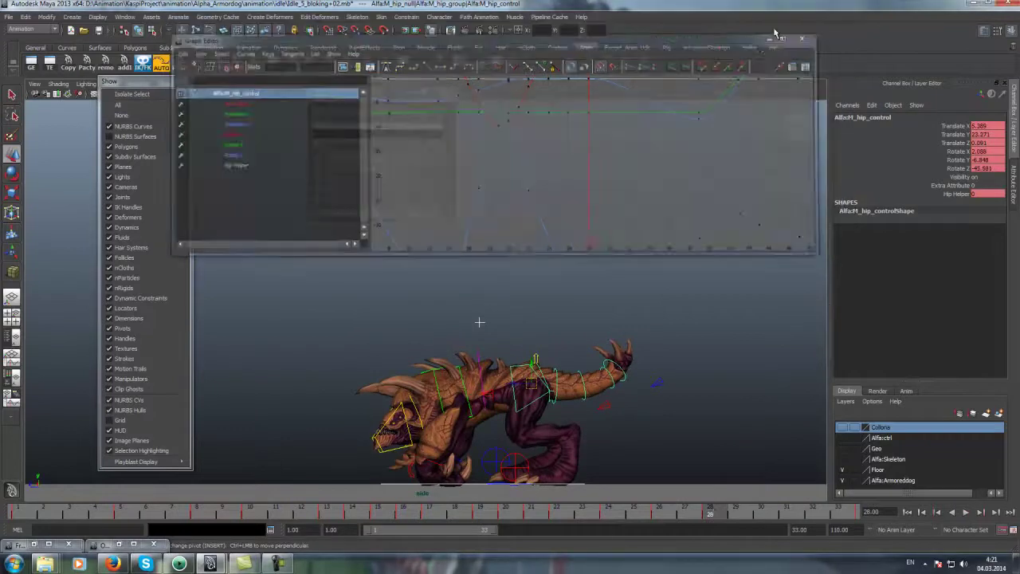
{"action": "left_click", "coordinate": [431, 112]}
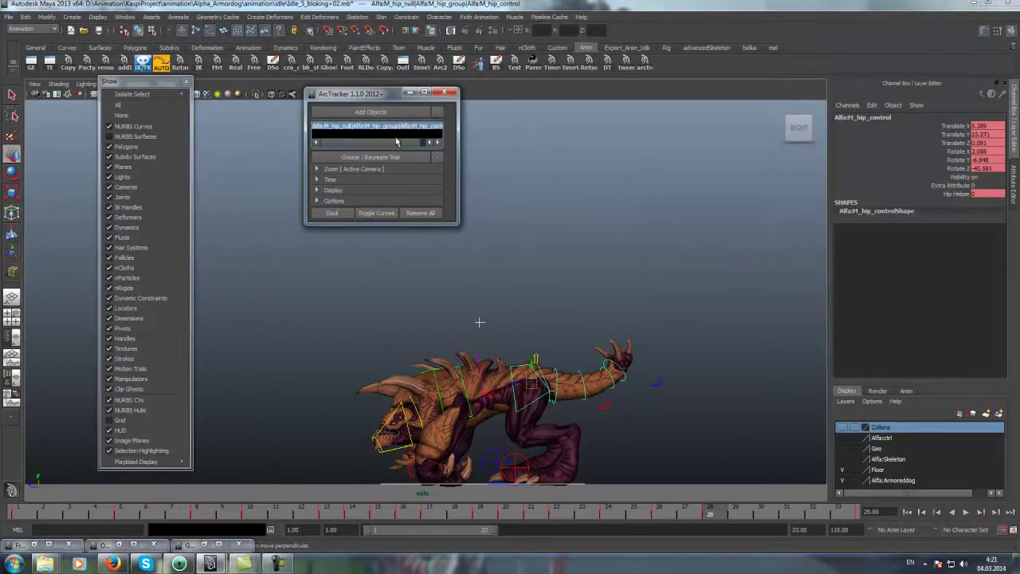
{"action": "middle_click_drag", "start_coordinate": [529, 381], "coordinate": [484, 309], "text": "alt"}
{"action": "scroll", "coordinate": [484, 310], "scroll_direction": "up", "scroll_amount": 3}
{"action": "scroll", "coordinate": [587, 319], "scroll_direction": "up", "scroll_amount": 3}
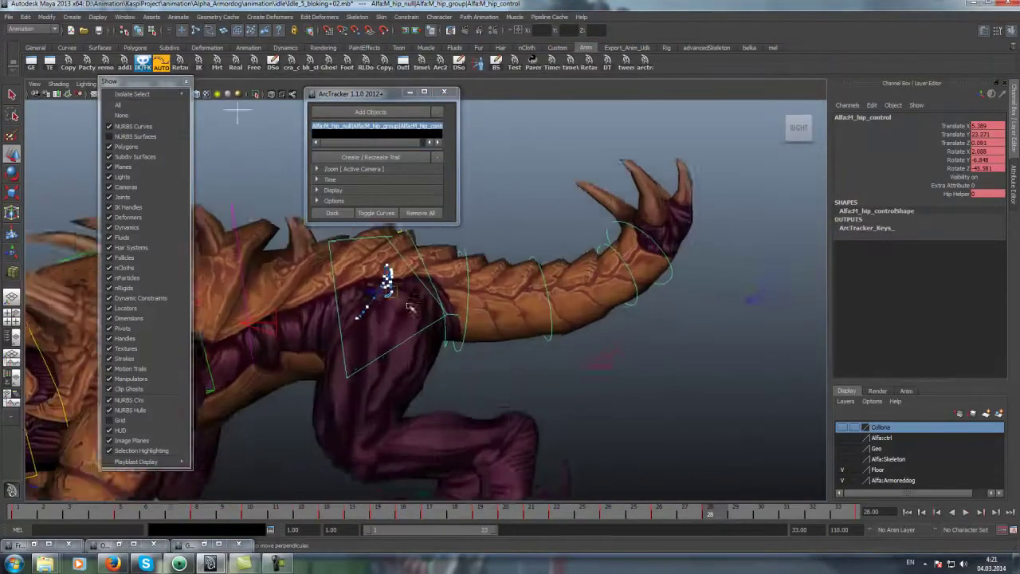
{"action": "scroll", "coordinate": [387, 278], "scroll_direction": "up", "scroll_amount": 3}
{"action": "scroll", "coordinate": [494, 335], "scroll_direction": "up", "scroll_amount": 3}
{"action": "mouse_move", "coordinate": [587, 517]}
{"action": "left_mouse_down", "text": "alt"}
{"action": "mouse_move", "coordinate": [557, 513]}
{"action": "mouse_move", "coordinate": [607, 514]}
{"action": "left_mouse_up", "text": "alt"}
{"action": "scroll", "coordinate": [582, 460], "scroll_direction": "down", "scroll_amount": 4}
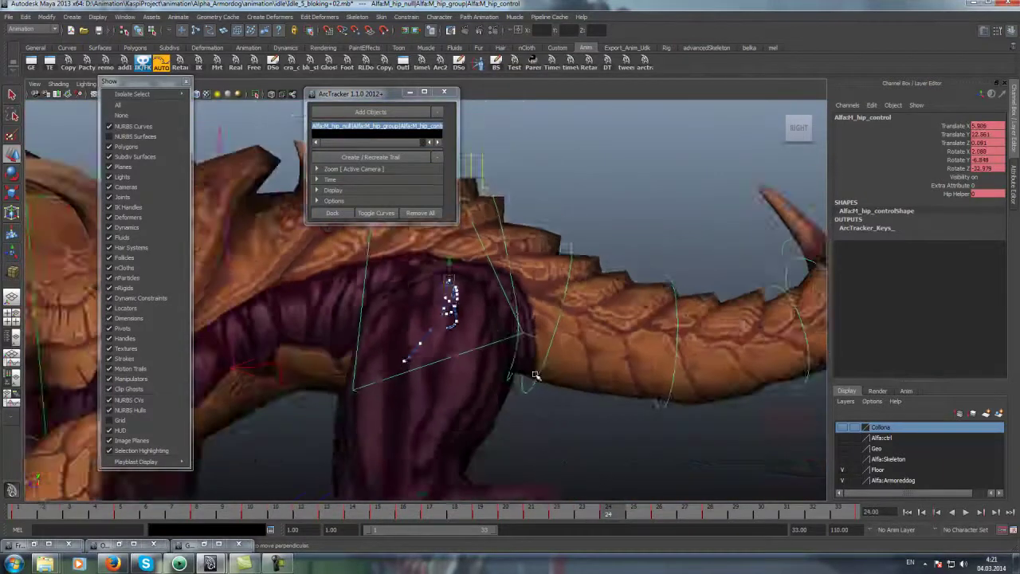
{"action": "scroll", "coordinate": [630, 478], "scroll_direction": "down", "scroll_amount": 3}
Raise the hip control at frame 26
{"action": "left_click", "coordinate": [658, 517]}
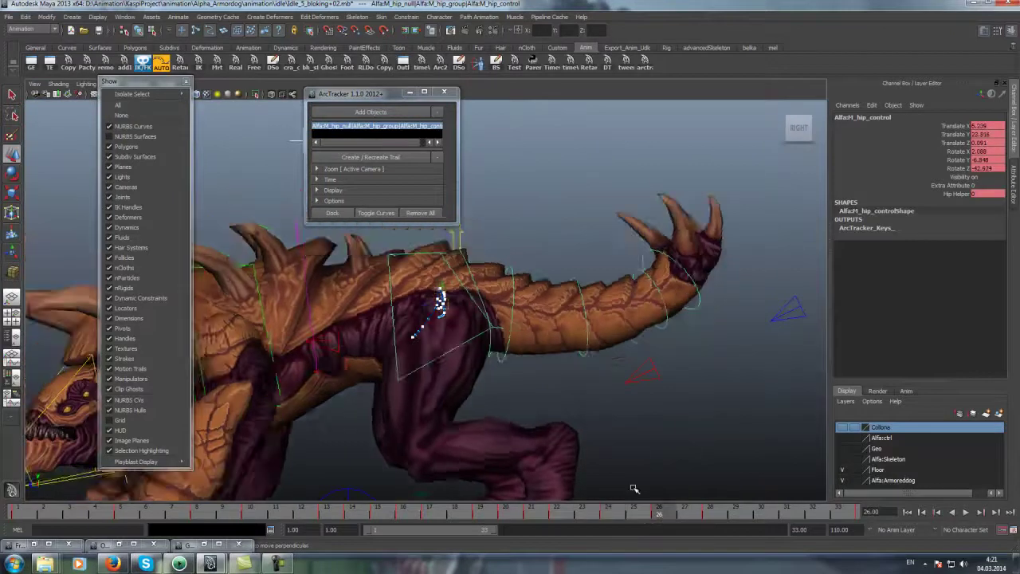
{"action": "scroll", "coordinate": [502, 317], "scroll_direction": "up", "scroll_amount": 3}
{"action": "scroll", "coordinate": [502, 317], "scroll_direction": "up", "scroll_amount": 4}
{"action": "left_click_drag", "start_coordinate": [502, 298], "coordinate": [500, 245]}
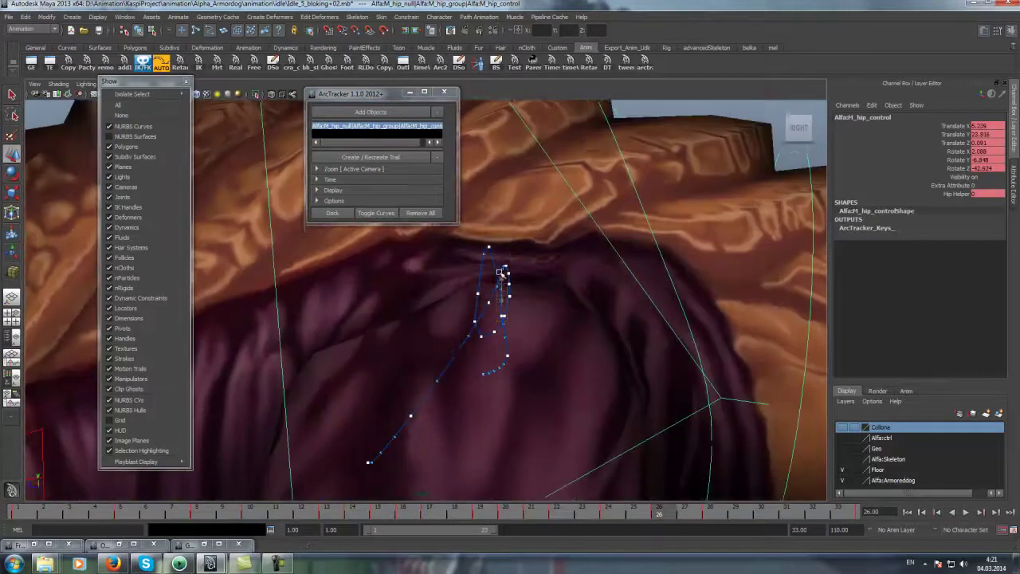
Adjust the hip control along its trail at frames 22 and 21
{"action": "left_click", "coordinate": [481, 507]}
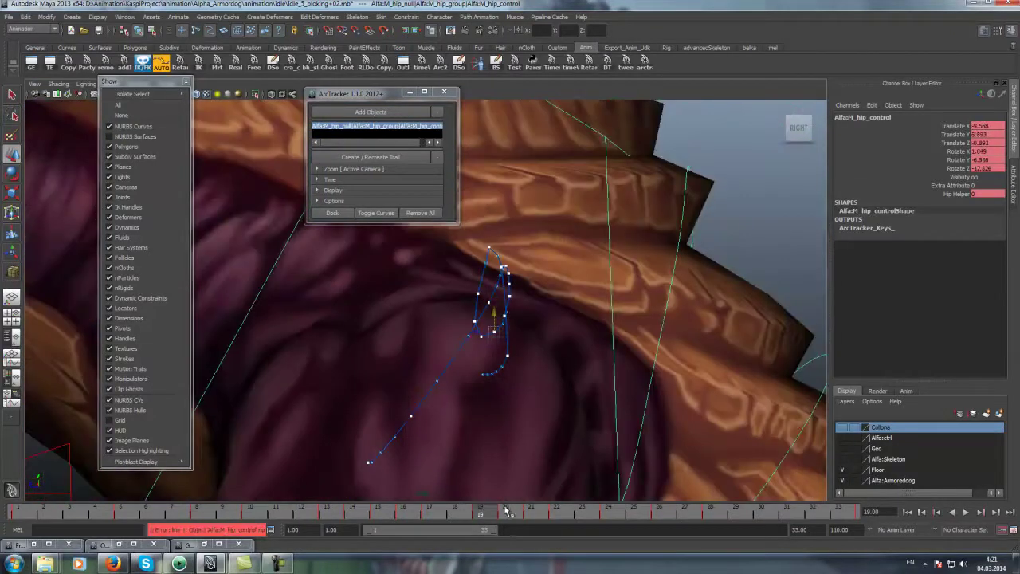
{"action": "left_click_drag", "start_coordinate": [512, 510], "coordinate": [553, 507]}
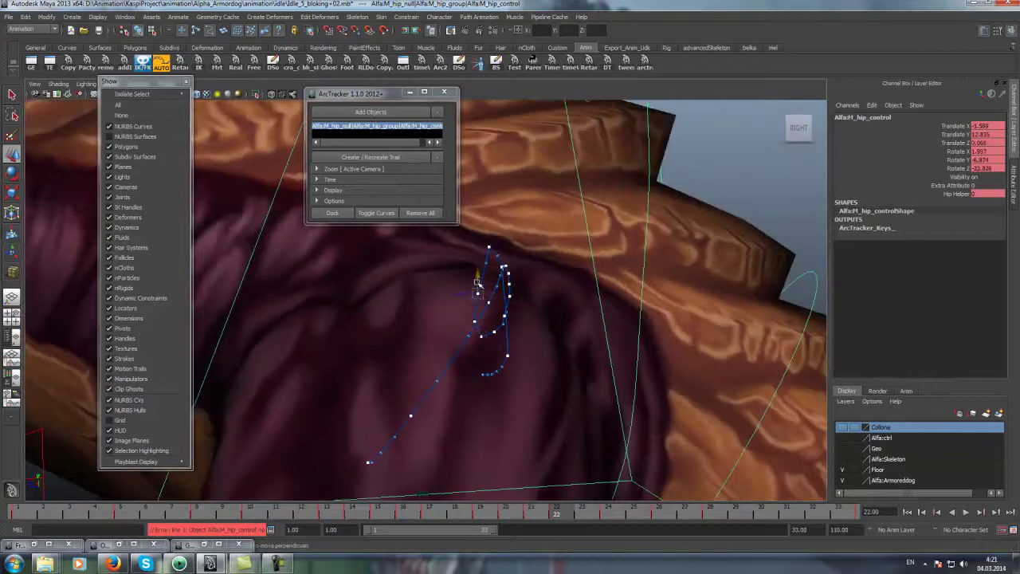
{"action": "left_click_drag", "start_coordinate": [477, 294], "coordinate": [476, 295]}
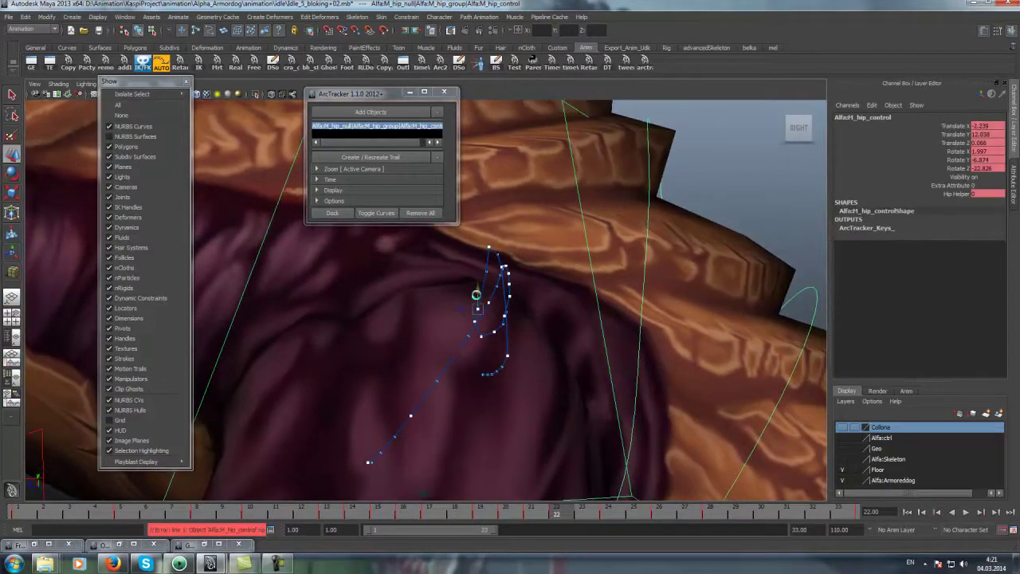
{"action": "left_click", "coordinate": [569, 507]}
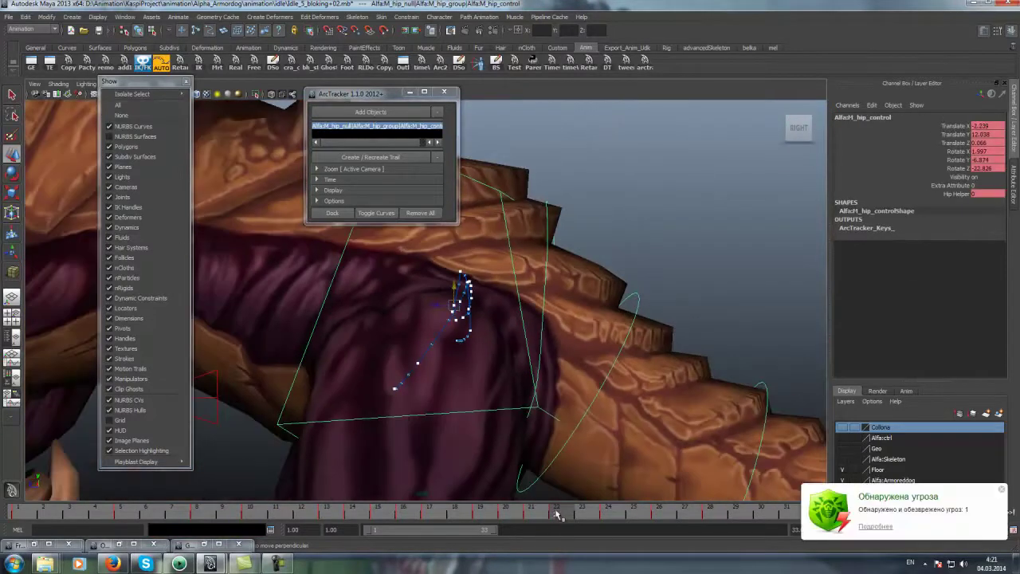
{"action": "left_click", "coordinate": [532, 510]}
{"action": "left_click_drag", "start_coordinate": [442, 327], "coordinate": [456, 308]}
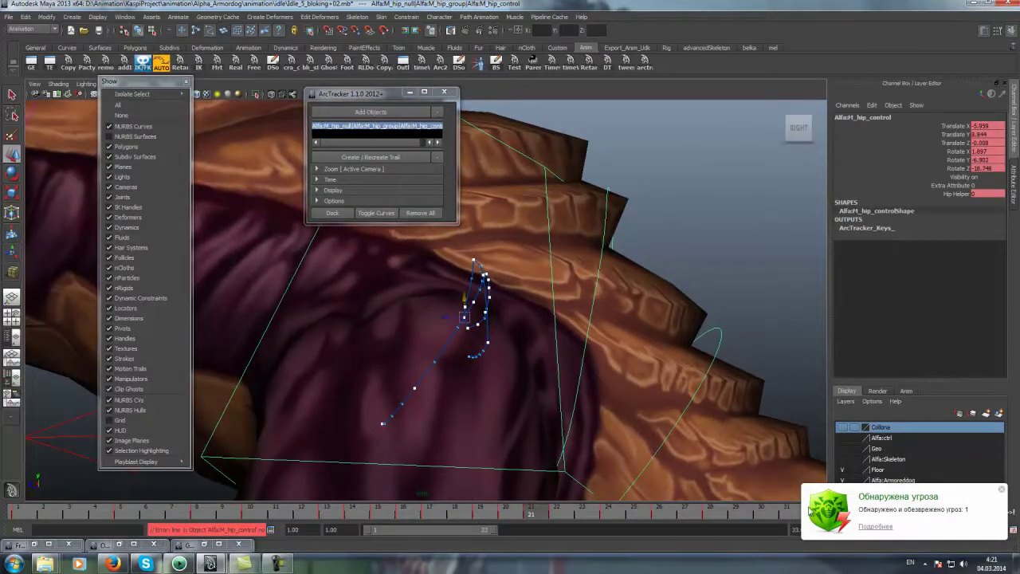
Dismiss the antivirus threat notification
{"action": "left_click", "coordinate": [875, 531]}
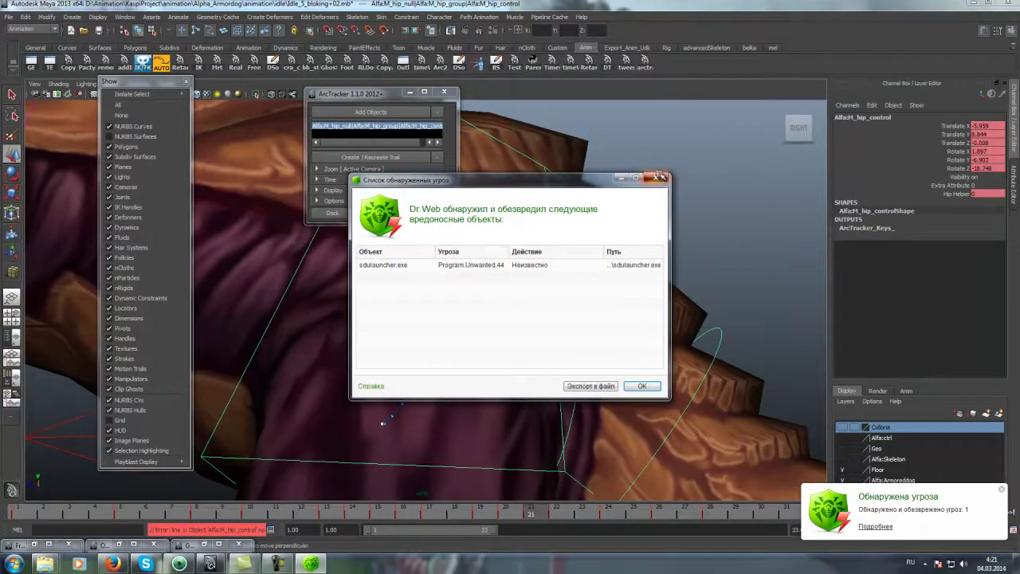
{"action": "left_click", "coordinate": [661, 176]}
{"action": "key", "text": "period"}
Raise the hip control at frame 28 to lift the end of its arc
{"action": "scroll", "coordinate": [487, 310], "scroll_direction": "up", "scroll_amount": 3}
{"action": "scroll", "coordinate": [488, 309], "scroll_direction": "up", "scroll_amount": 3}
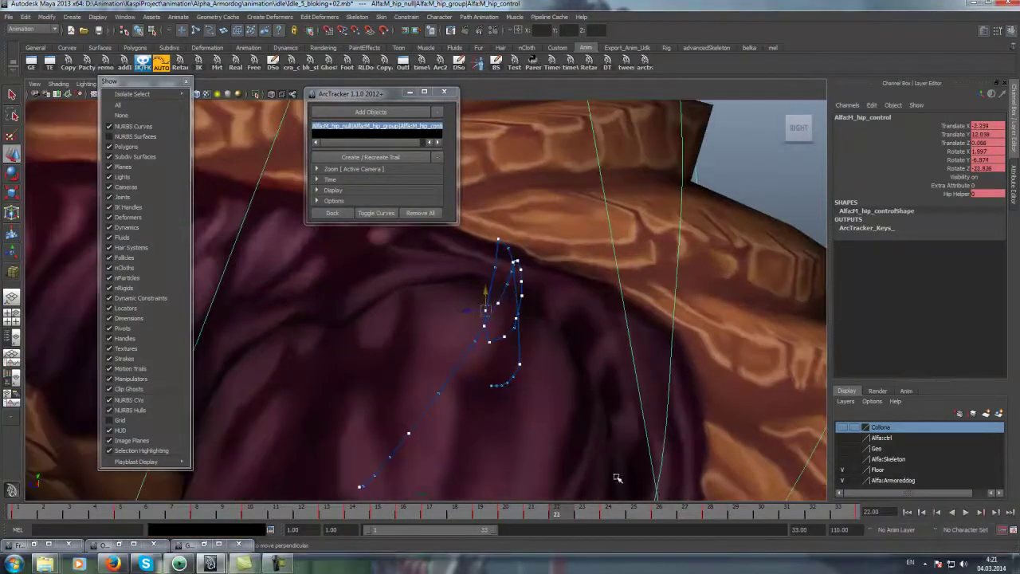
{"action": "left_click", "coordinate": [609, 512]}
{"action": "scroll", "coordinate": [495, 232], "scroll_direction": "down", "scroll_amount": 2}
{"action": "scroll", "coordinate": [504, 271], "scroll_direction": "down", "scroll_amount": 2}
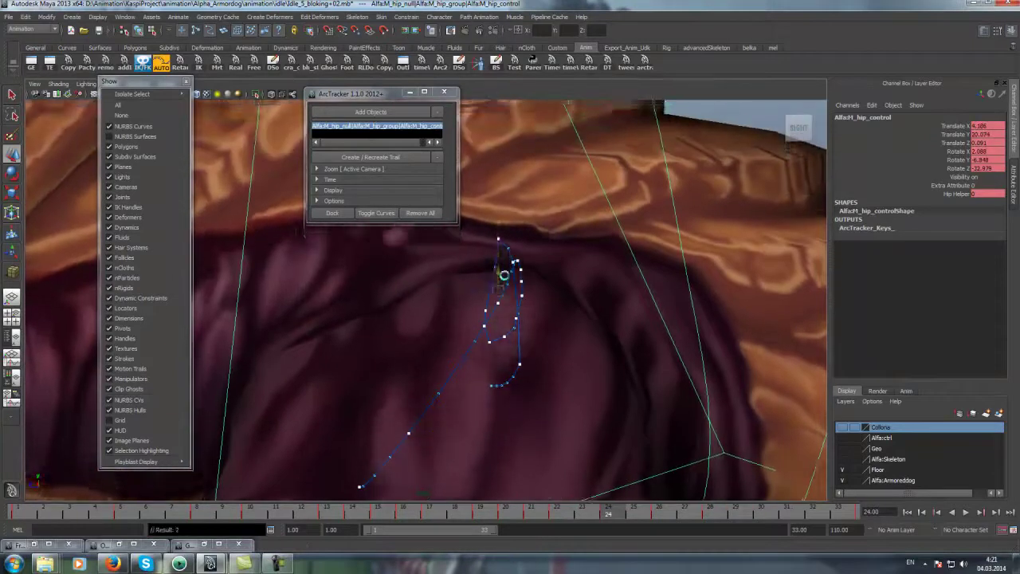
{"action": "scroll", "coordinate": [503, 272], "scroll_direction": "down", "scroll_amount": 3}
{"action": "scroll", "coordinate": [558, 335], "scroll_direction": "down", "scroll_amount": 2}
{"action": "left_click_drag", "start_coordinate": [691, 513], "coordinate": [659, 513]}
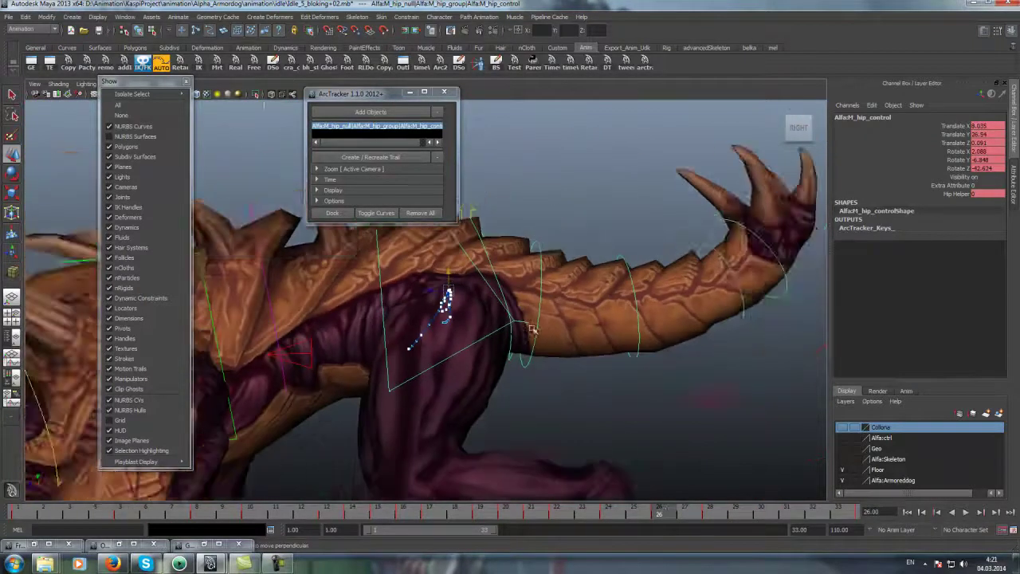
{"action": "scroll", "coordinate": [420, 478], "scroll_direction": "down", "scroll_amount": 2}
{"action": "scroll", "coordinate": [591, 332], "scroll_direction": "up", "scroll_amount": 3}
{"action": "scroll", "coordinate": [590, 332], "scroll_direction": "up", "scroll_amount": 2}
{"action": "scroll", "coordinate": [497, 254], "scroll_direction": "up", "scroll_amount": 2}
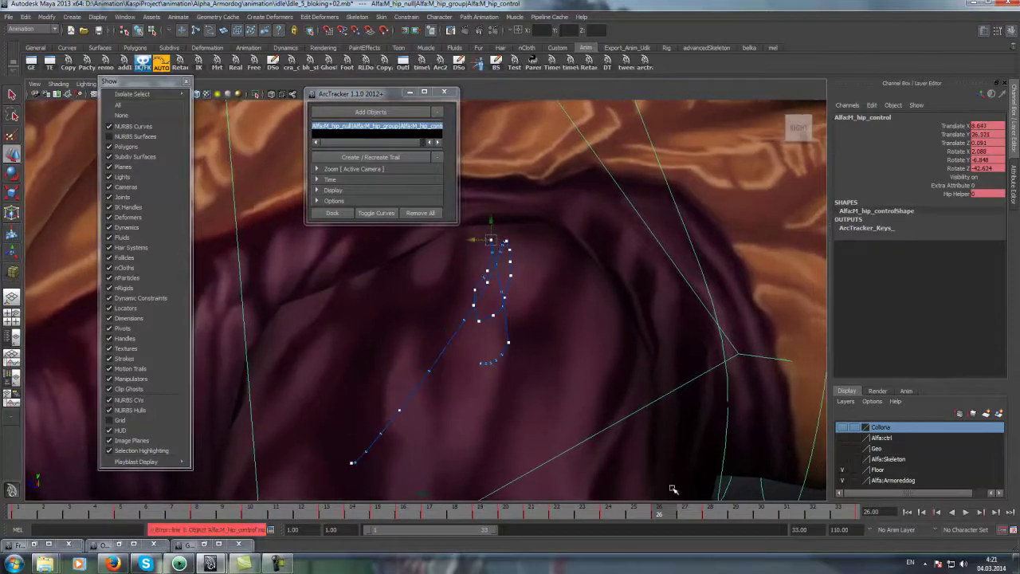
{"action": "left_click", "coordinate": [709, 510]}
{"action": "left_click_drag", "start_coordinate": [498, 332], "coordinate": [517, 213]}
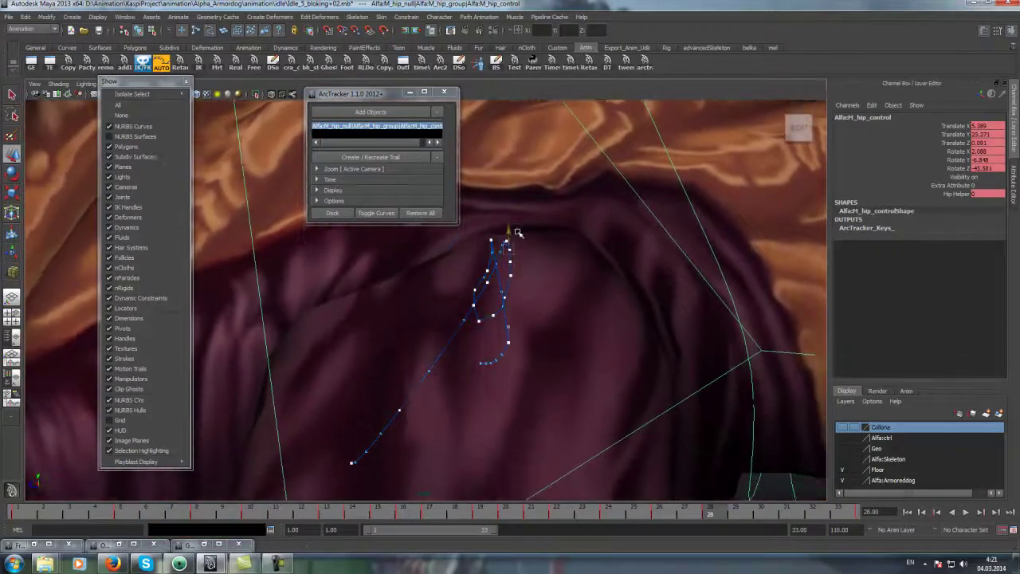
{"action": "scroll", "coordinate": [494, 236], "scroll_direction": "down", "scroll_amount": 3}
Play the animation and zoom in on the hip to review its motion
{"action": "scroll", "coordinate": [494, 236], "scroll_direction": "down", "scroll_amount": 3}
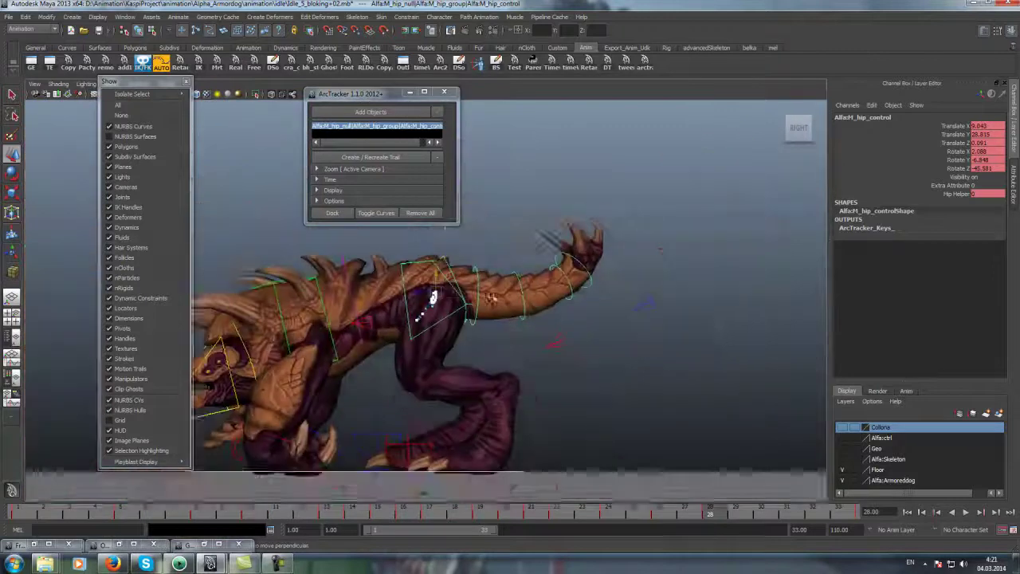
{"action": "left_click", "coordinate": [585, 512]}
{"action": "key", "text": "alt+v"}
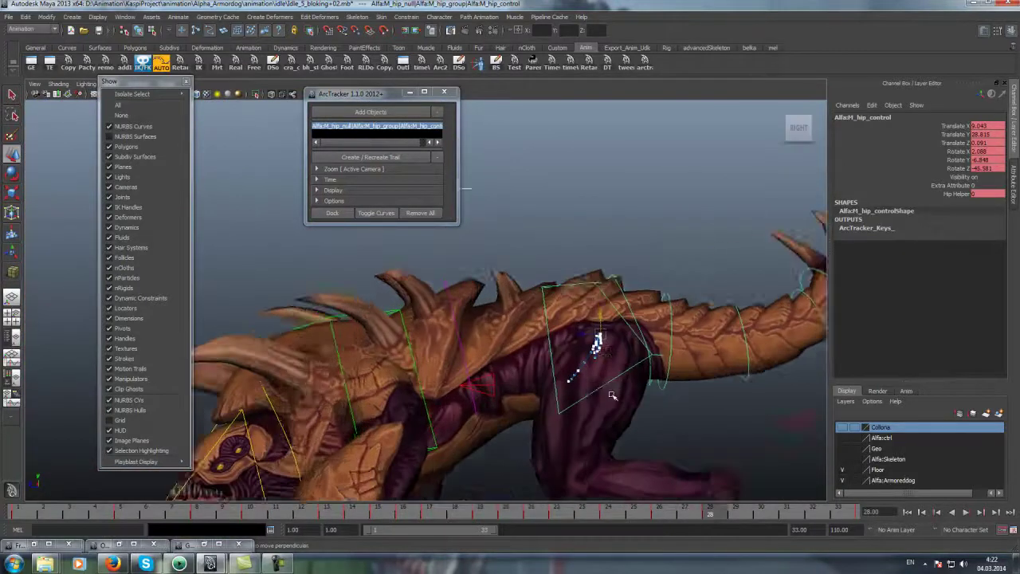
{"action": "scroll", "coordinate": [284, 155], "scroll_direction": "up", "scroll_amount": 5}
{"action": "scroll", "coordinate": [485, 337], "scroll_direction": "up", "scroll_amount": 5}
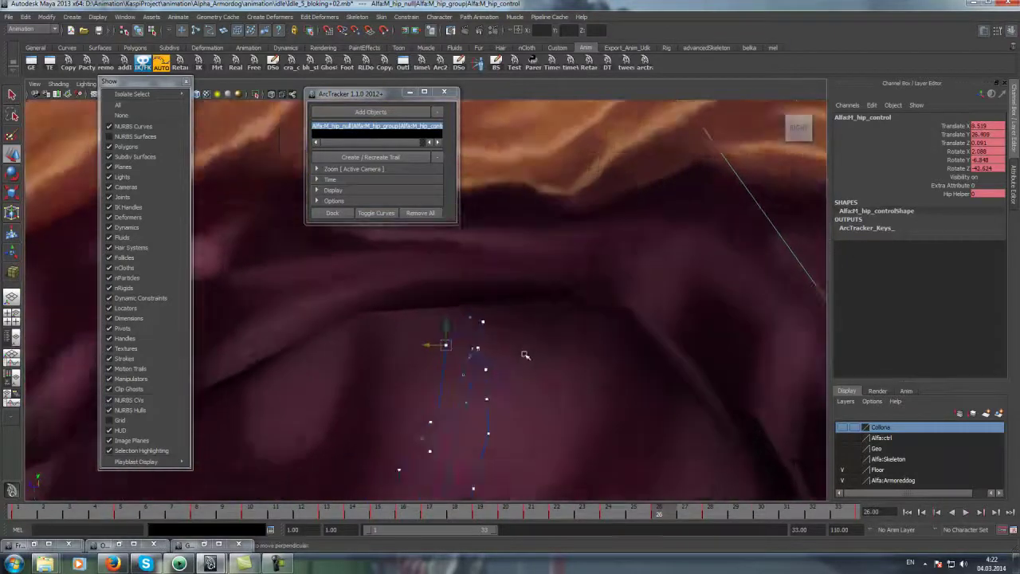
{"action": "scroll", "coordinate": [478, 335], "scroll_direction": "up", "scroll_amount": 5}
{"action": "scroll", "coordinate": [524, 310], "scroll_direction": "up", "scroll_amount": 2}
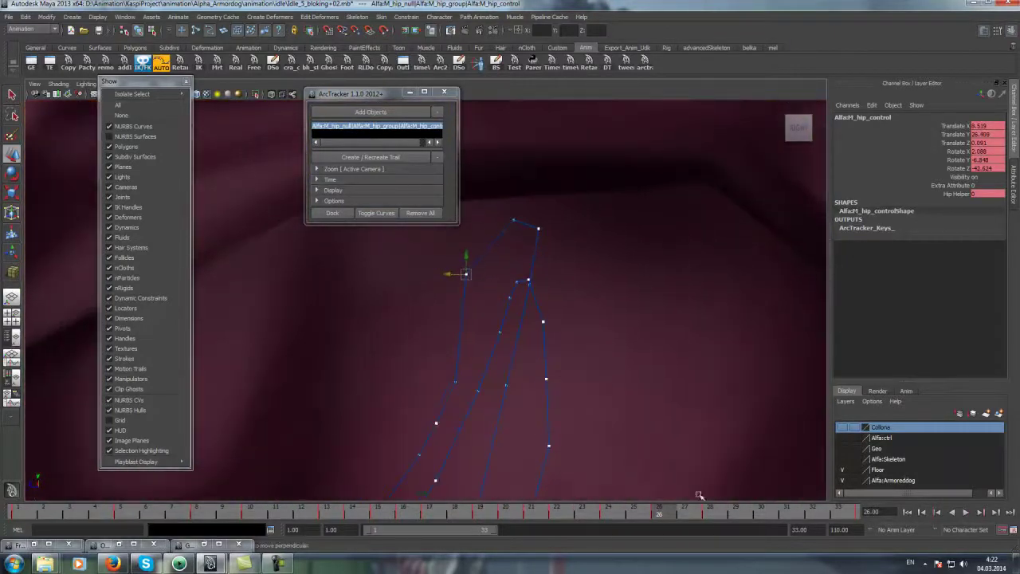
Move the hip control down-left at frame 27 and up-left at frame 25
{"action": "left_click", "coordinate": [694, 509]}
{"action": "left_click_drag", "start_coordinate": [511, 222], "coordinate": [498, 247]}
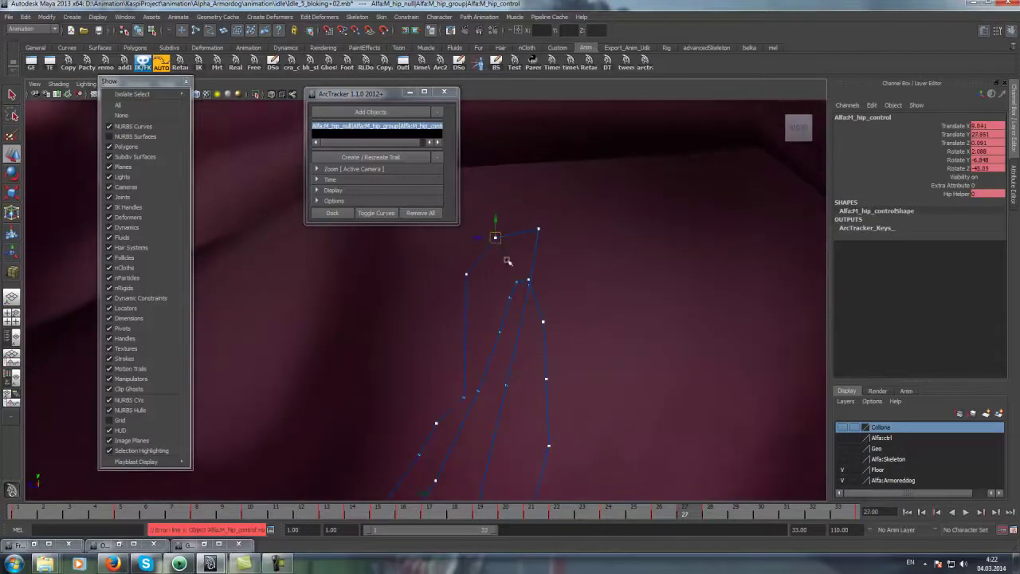
{"action": "scroll", "coordinate": [508, 262], "scroll_direction": "down", "scroll_amount": 3}
{"action": "left_click", "coordinate": [632, 514]}
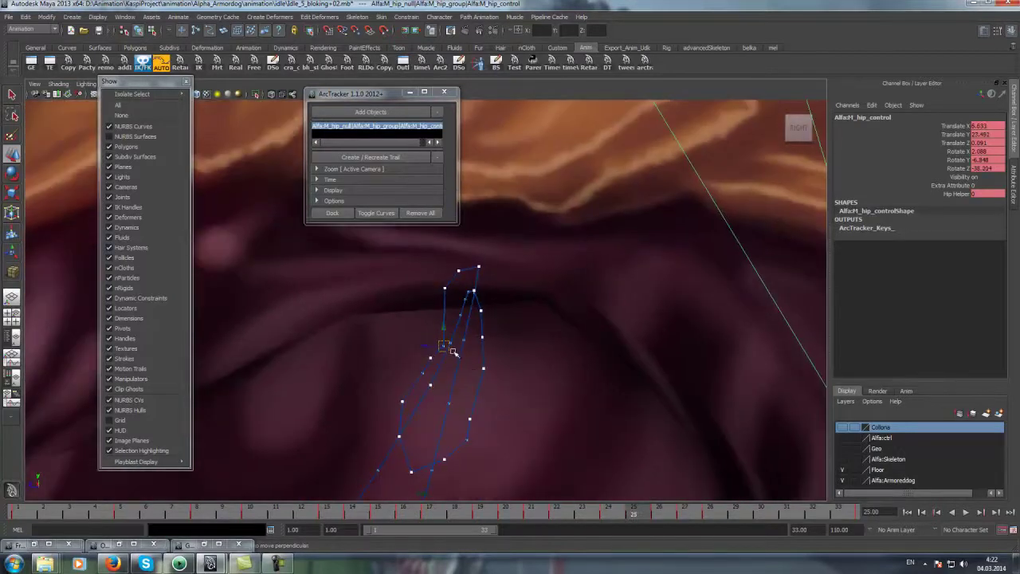
{"action": "left_click_drag", "start_coordinate": [453, 351], "coordinate": [425, 328]}
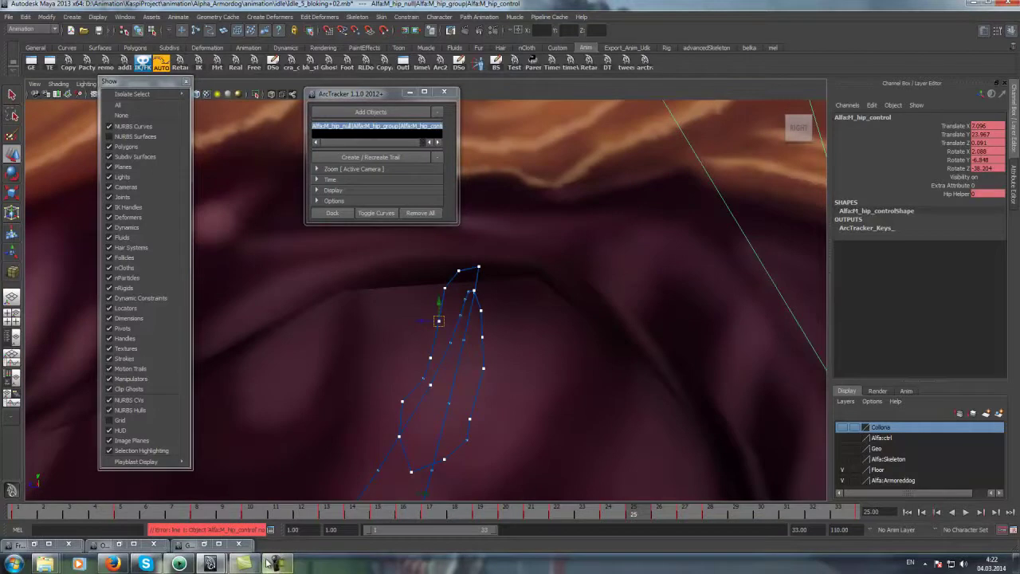
{"action": "left_click", "coordinate": [272, 564]}
Nudge the hip control left and up on frames 22–25 to smooth the trail's descent
{"action": "left_click", "coordinate": [996, 484]}
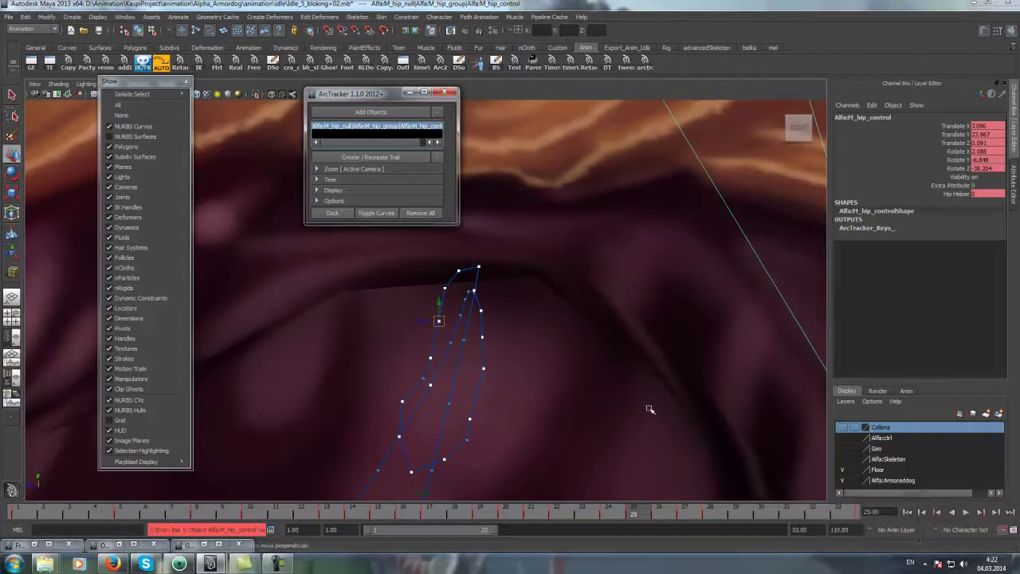
{"action": "left_click_drag", "start_coordinate": [606, 511], "coordinate": [562, 511]}
{"action": "left_click", "coordinate": [598, 518]}
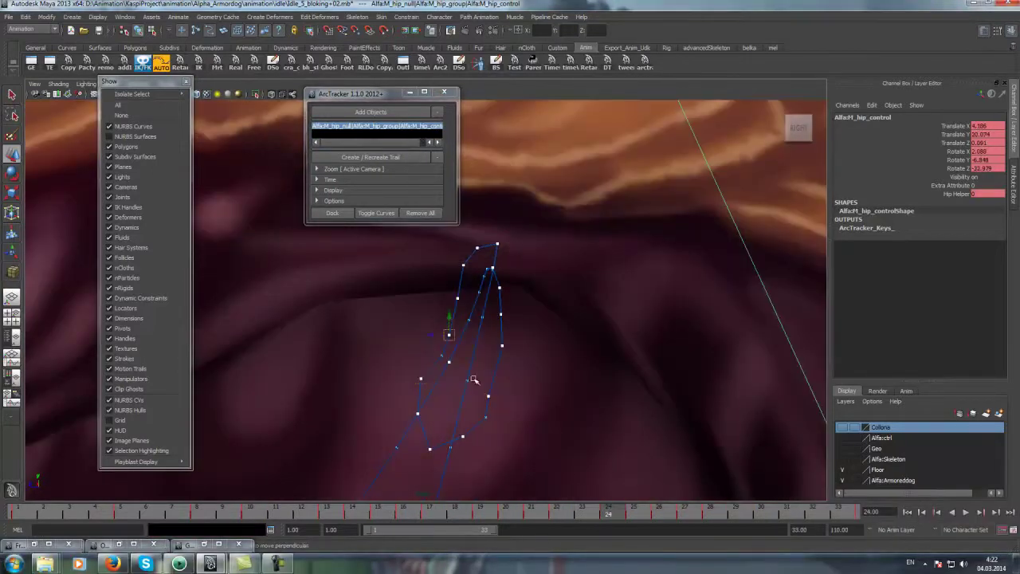
{"action": "key", "text": "alt+period"}
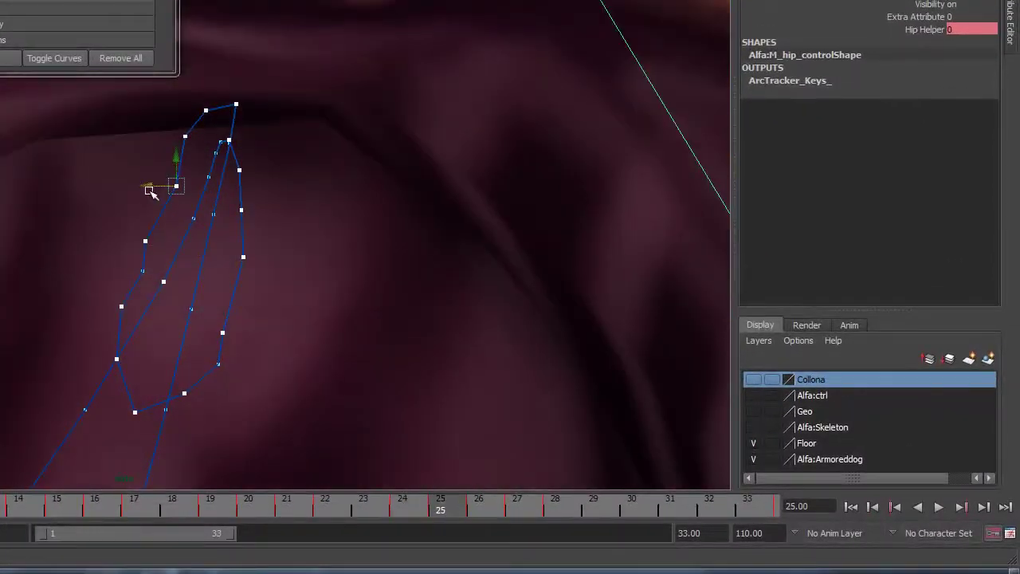
{"action": "left_click_drag", "start_coordinate": [149, 192], "coordinate": [138, 183]}
{"action": "left_click_drag", "start_coordinate": [324, 511], "coordinate": [362, 510]}
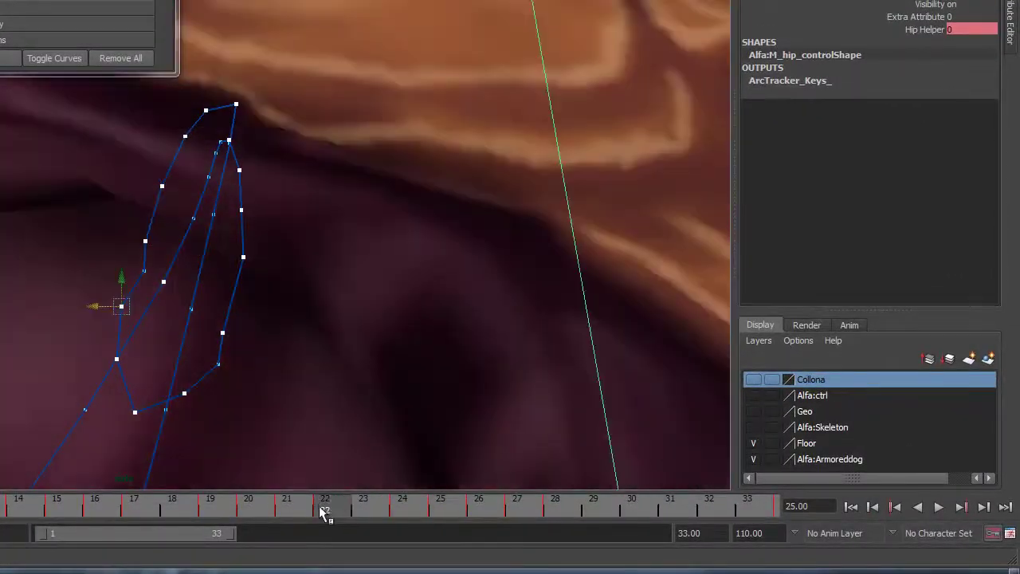
{"action": "left_click_drag", "start_coordinate": [122, 274], "coordinate": [114, 269]}
{"action": "mouse_move", "coordinate": [270, 504]}
{"action": "left_mouse_down"}
{"action": "mouse_move", "coordinate": [257, 499]}
{"action": "mouse_move", "coordinate": [402, 499]}
{"action": "left_mouse_up"}
{"action": "left_click_drag", "start_coordinate": [148, 219], "coordinate": [143, 203]}
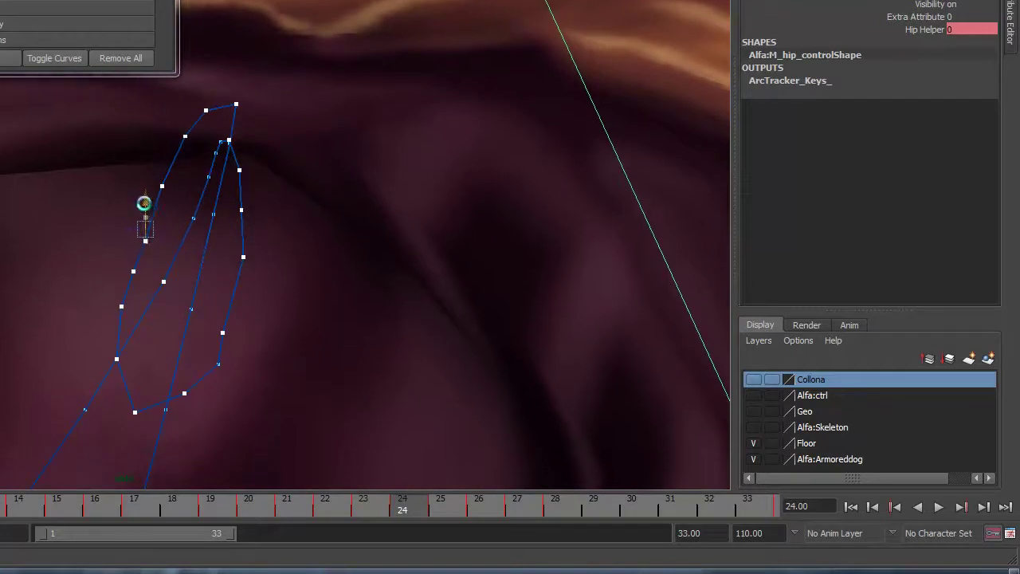
{"action": "left_click_drag", "start_coordinate": [441, 504], "coordinate": [534, 510]}
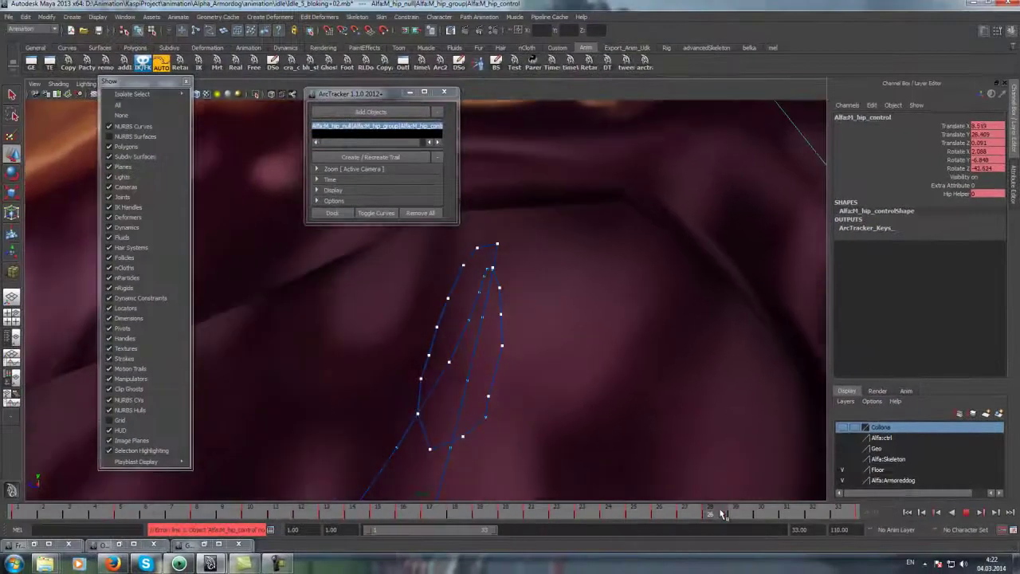
Play the idle back from frame 1 to review it
{"action": "scroll", "coordinate": [232, 452], "scroll_direction": "down", "scroll_amount": 10}
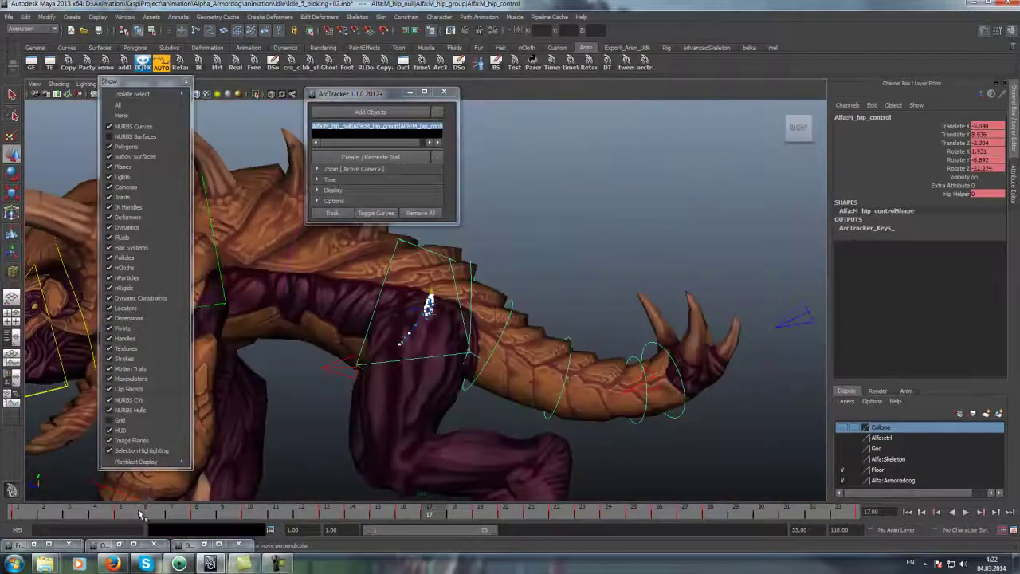
{"action": "left_click", "coordinate": [908, 511]}
{"action": "left_click", "coordinate": [967, 513]}
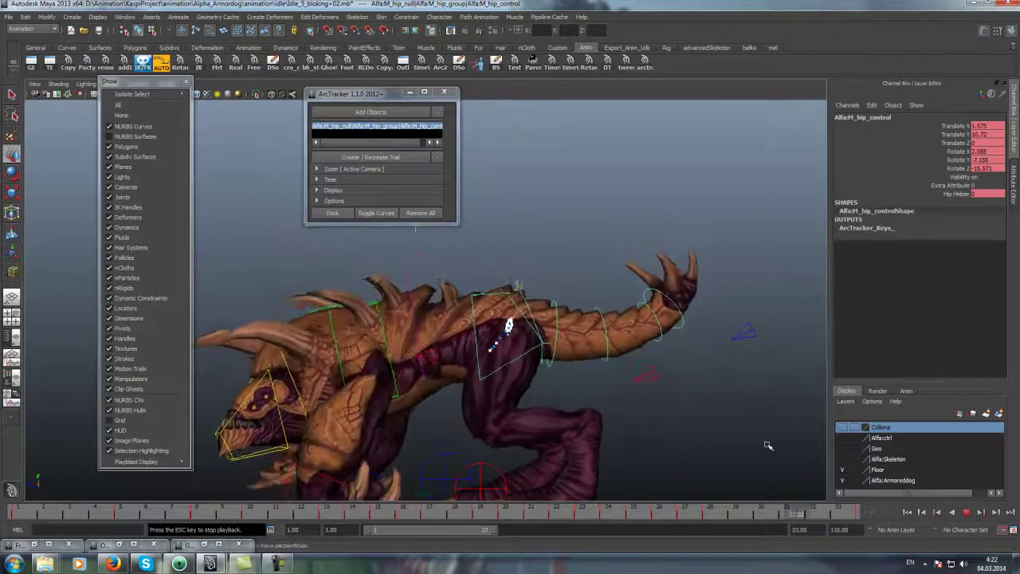
{"action": "left_click", "coordinate": [967, 514]}
Extend the playback range end to frame 40 while stepping from frame 25 toward 33
{"action": "left_click_drag", "start_coordinate": [599, 508], "coordinate": [670, 510]}
{"action": "right_click_drag", "start_coordinate": [587, 372], "coordinate": [628, 436], "text": "alt"}
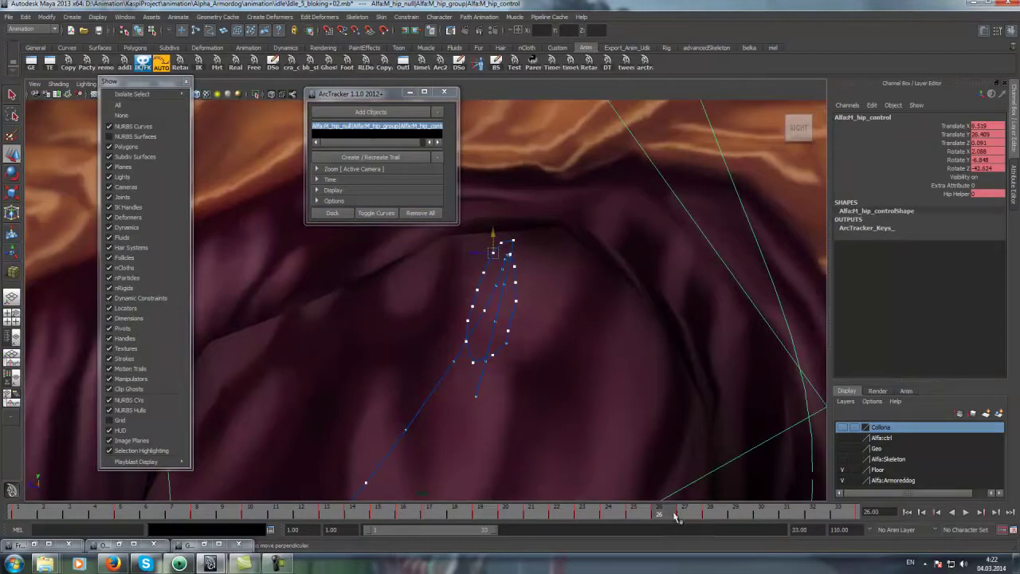
{"action": "key", "text": "period"}
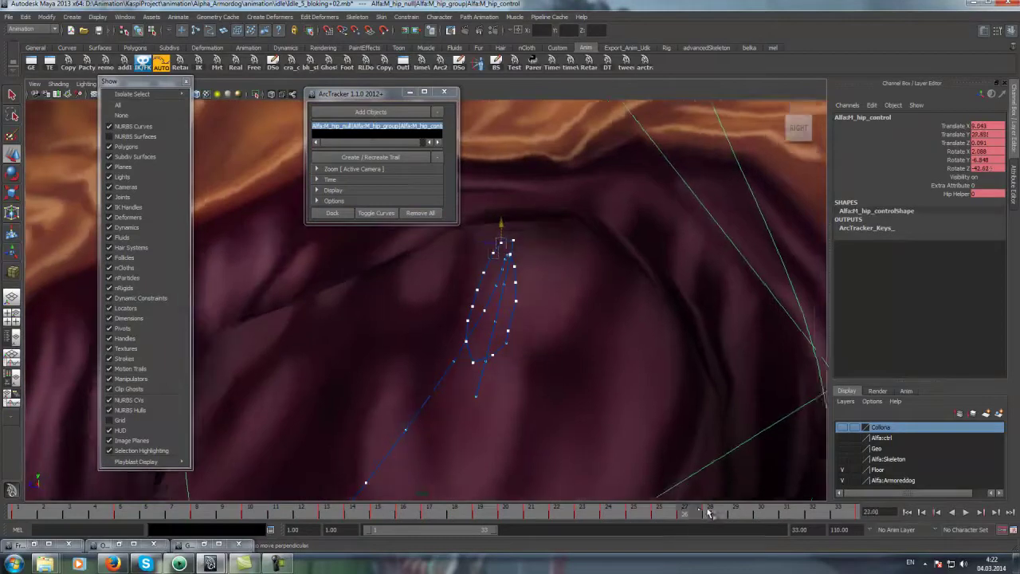
{"action": "key", "text": "period"}
{"action": "key", "text": "period"}
{"action": "key", "text": "period"}
{"action": "key", "text": "period"}
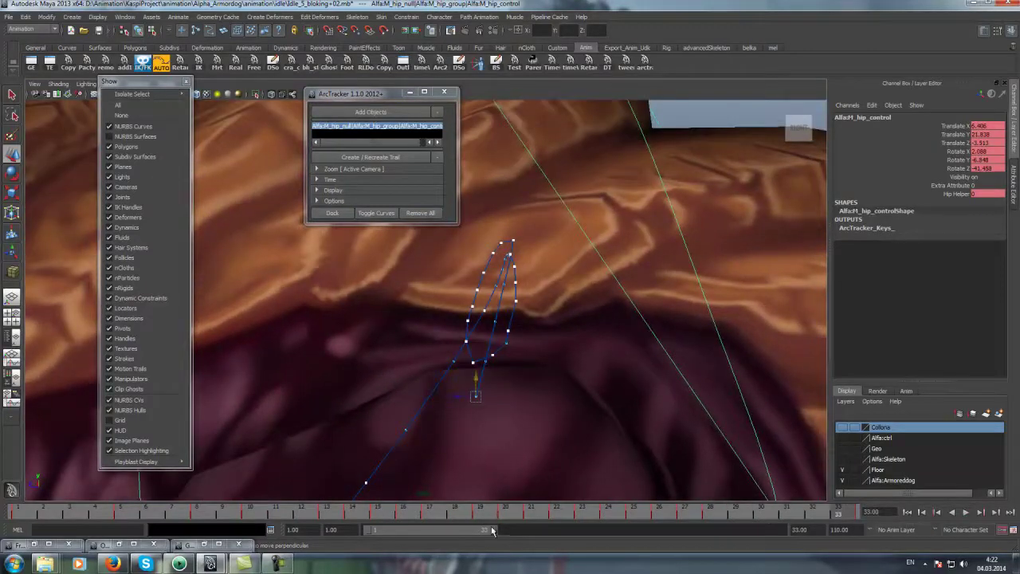
{"action": "left_click_drag", "start_coordinate": [493, 530], "coordinate": [522, 535]}
{"action": "key", "text": "period"}
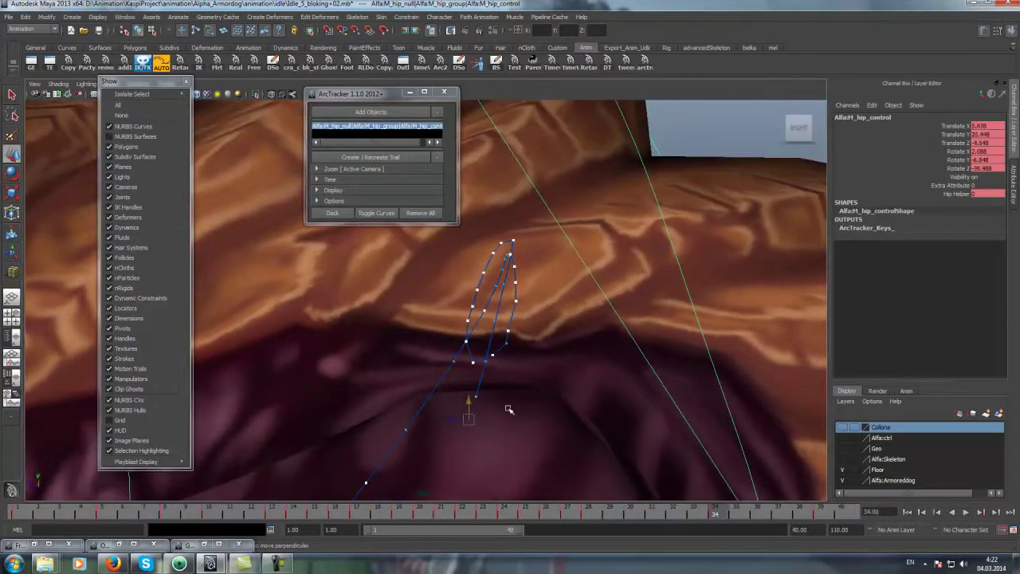
Refresh the hip motion trail and shift the hip control right around frames 28–31
{"action": "left_click", "coordinate": [392, 155]}
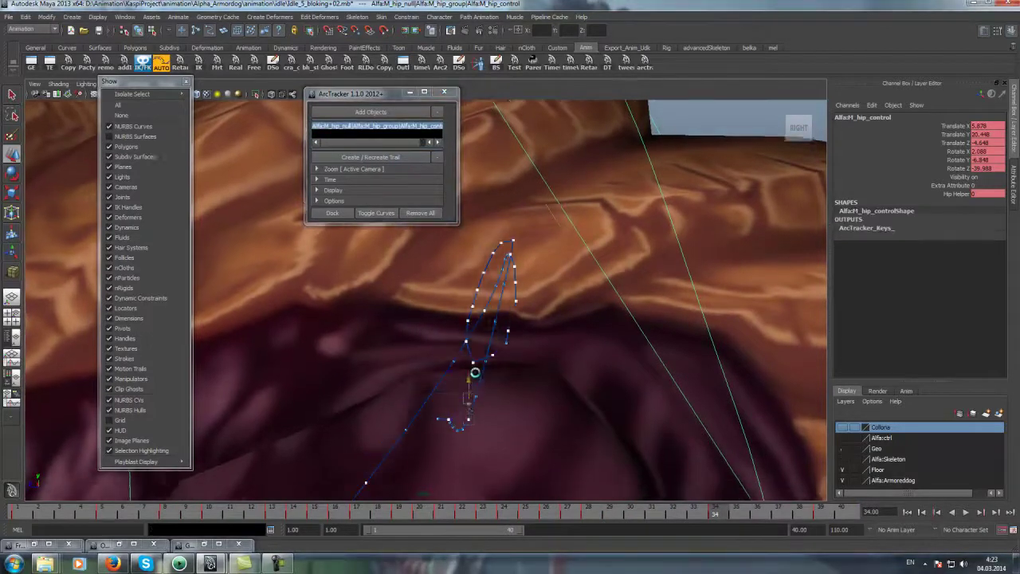
{"action": "left_click_drag", "start_coordinate": [450, 370], "coordinate": [629, 456]}
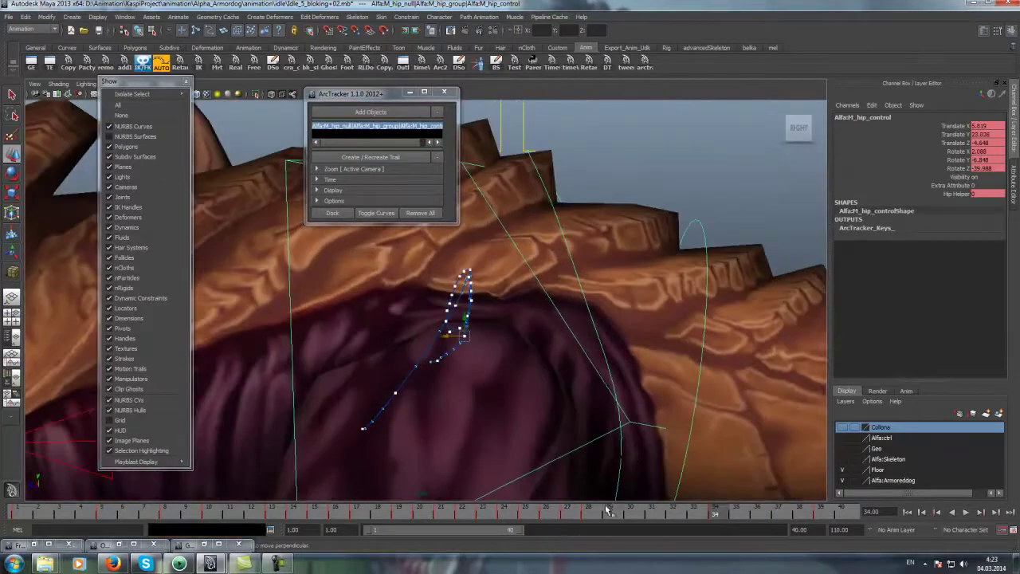
{"action": "left_click_drag", "start_coordinate": [609, 510], "coordinate": [614, 510]}
{"action": "left_click", "coordinate": [653, 512]}
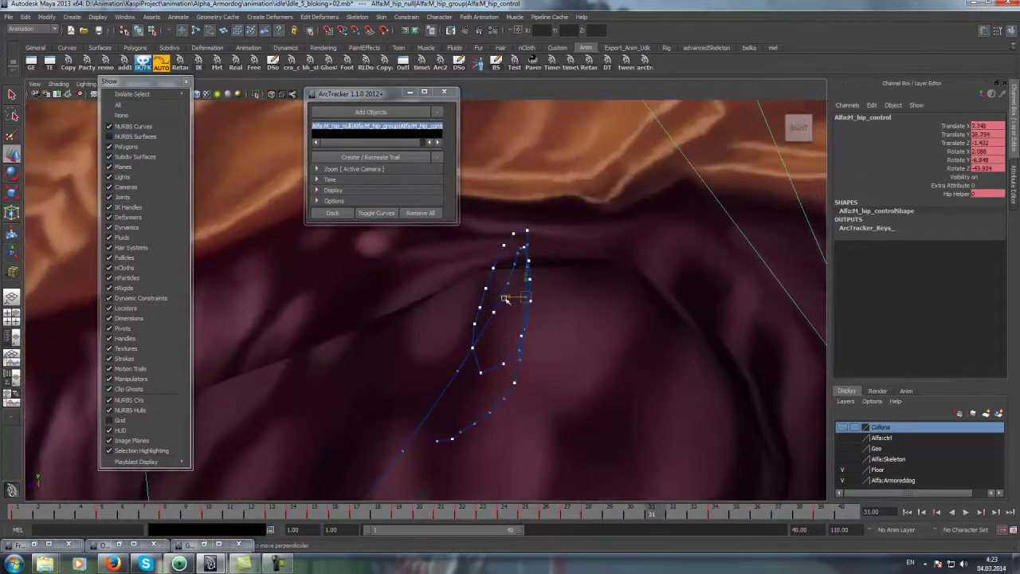
{"action": "left_click", "coordinate": [589, 510]}
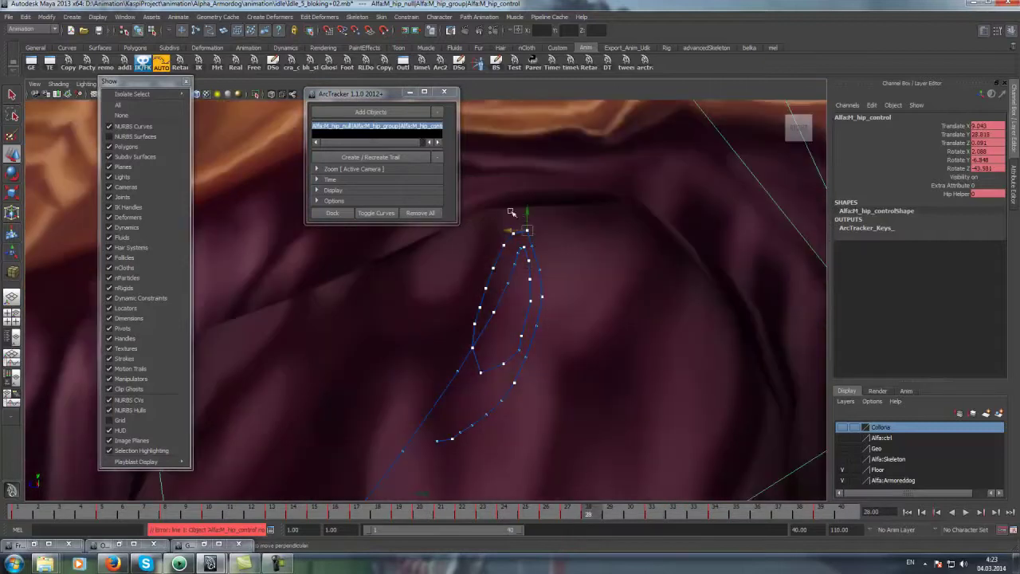
Play the animation back to review the adjusted hip pose
{"action": "scroll", "coordinate": [528, 229], "scroll_direction": "down", "scroll_amount": 2}
{"action": "scroll", "coordinate": [527, 233], "scroll_direction": "down", "scroll_amount": 2}
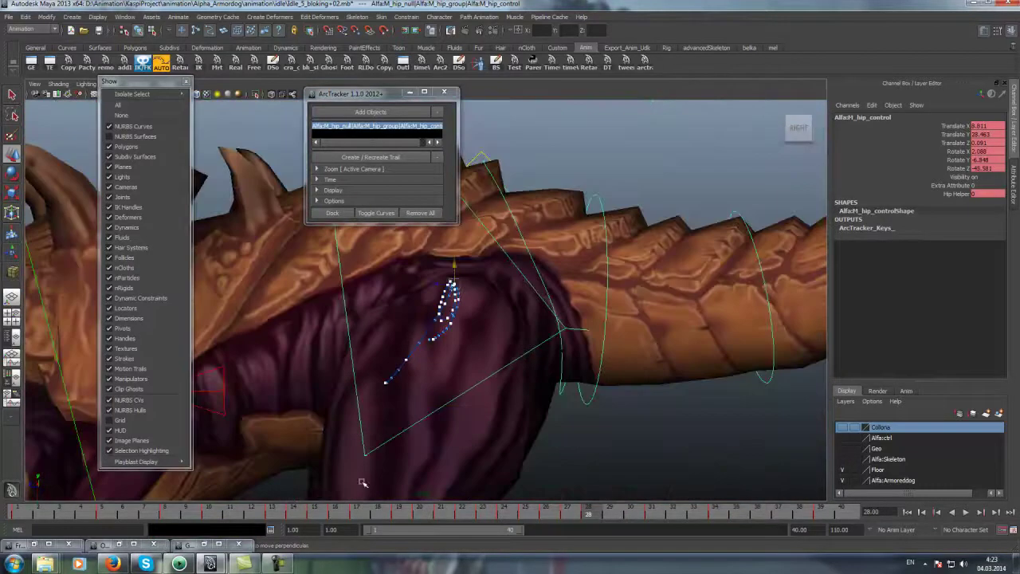
{"action": "key", "text": "alt+v"}
{"action": "scroll", "coordinate": [529, 210], "scroll_direction": "down", "scroll_amount": 3}
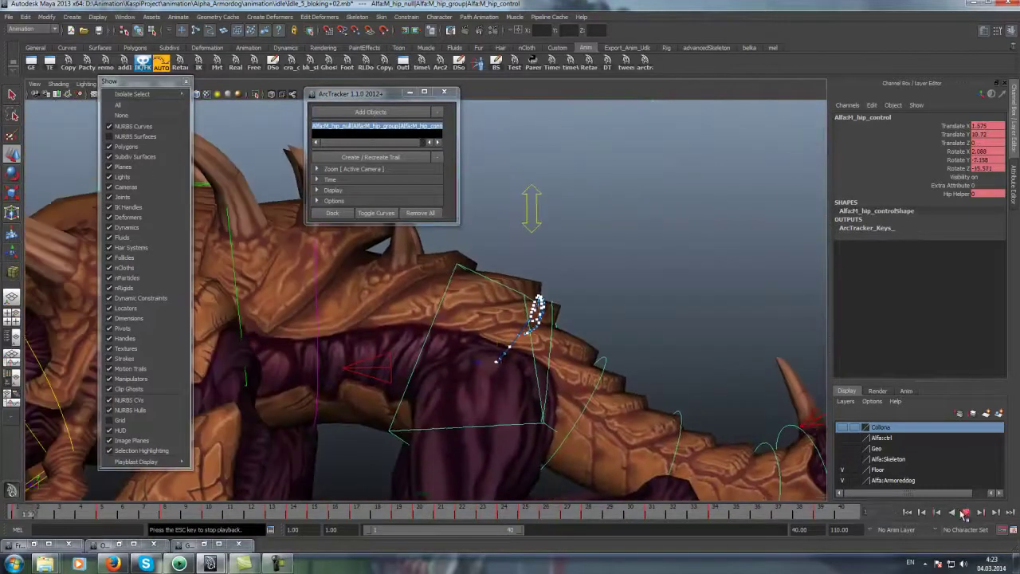
{"action": "scroll", "coordinate": [496, 306], "scroll_direction": "down", "scroll_amount": 2}
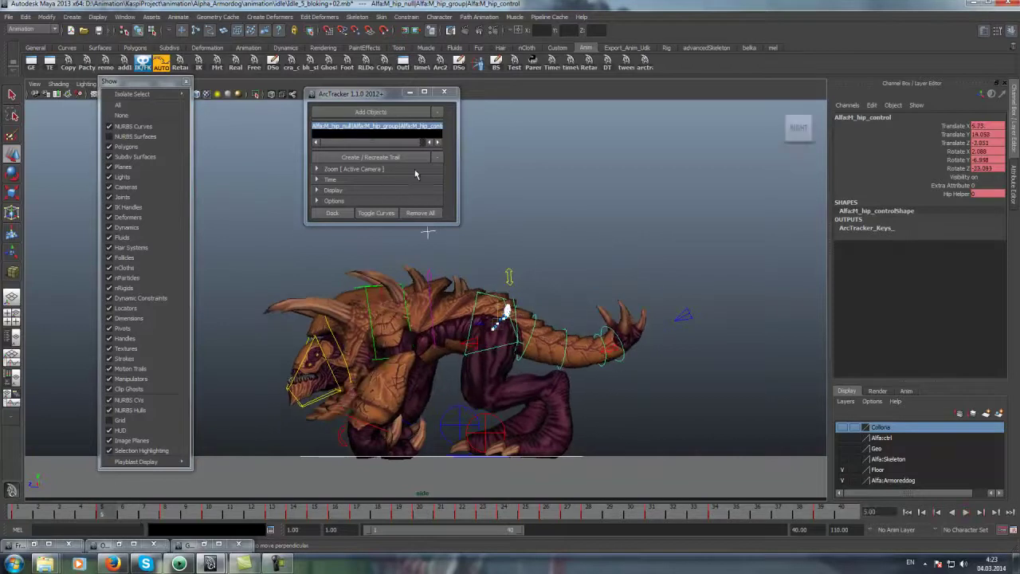
Clear the motion trail and show only the hip's Rotate Z curve in the Graph Editor
{"action": "left_click", "coordinate": [602, 154]}
{"action": "left_click", "coordinate": [941, 169]}
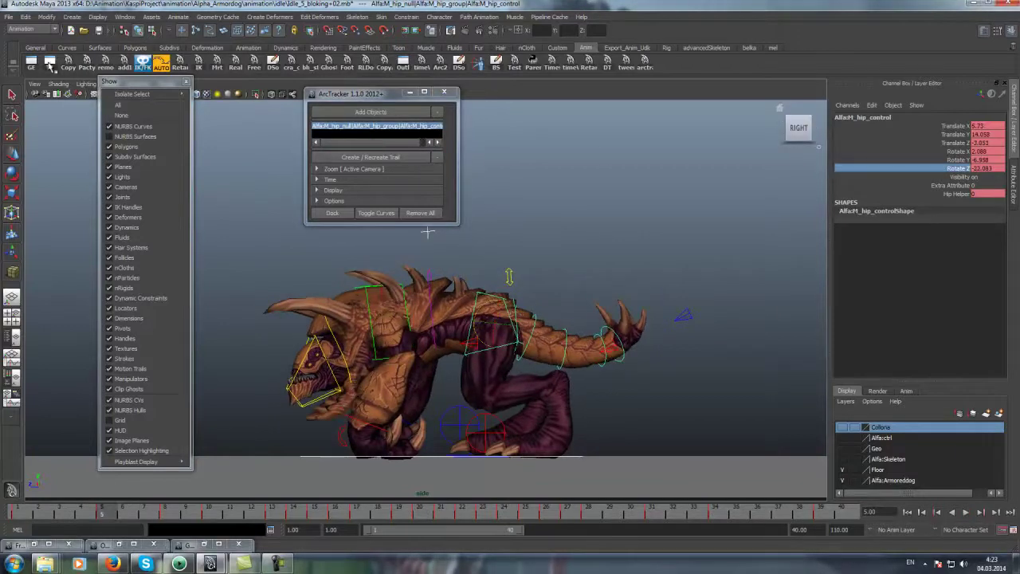
{"action": "left_click", "coordinate": [49, 62]}
{"action": "left_click", "coordinate": [237, 143]}
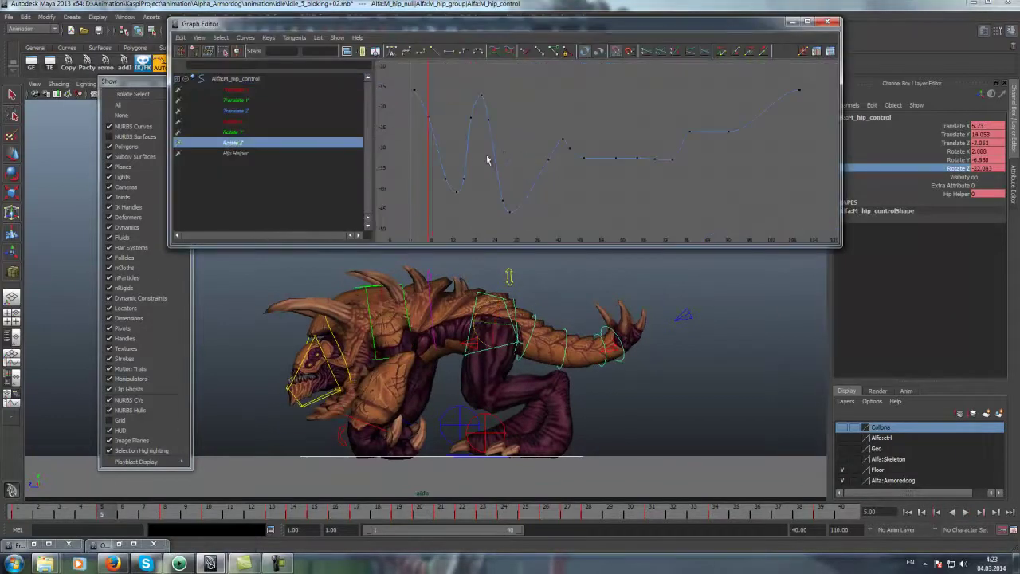
Raise the Rotate Z keys at frames 5 and 11, scrubbing to check each
{"action": "left_click", "coordinate": [428, 113]}
{"action": "middle_click_drag", "start_coordinate": [436, 100], "coordinate": [434, 89]}
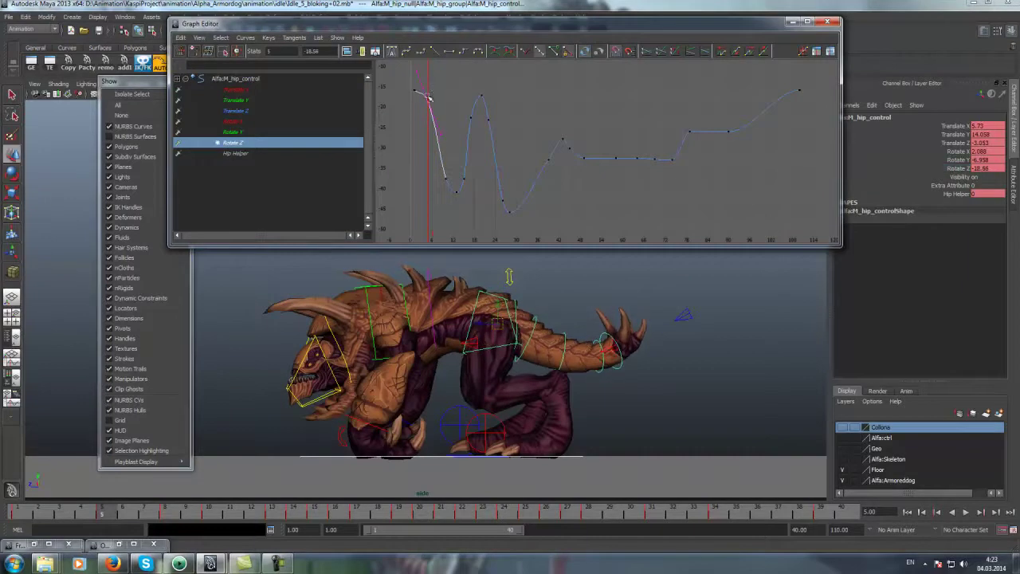
{"action": "mouse_move", "coordinate": [95, 511]}
{"action": "left_mouse_down"}
{"action": "mouse_move", "coordinate": [275, 519]}
{"action": "mouse_move", "coordinate": [213, 519]}
{"action": "left_mouse_up"}
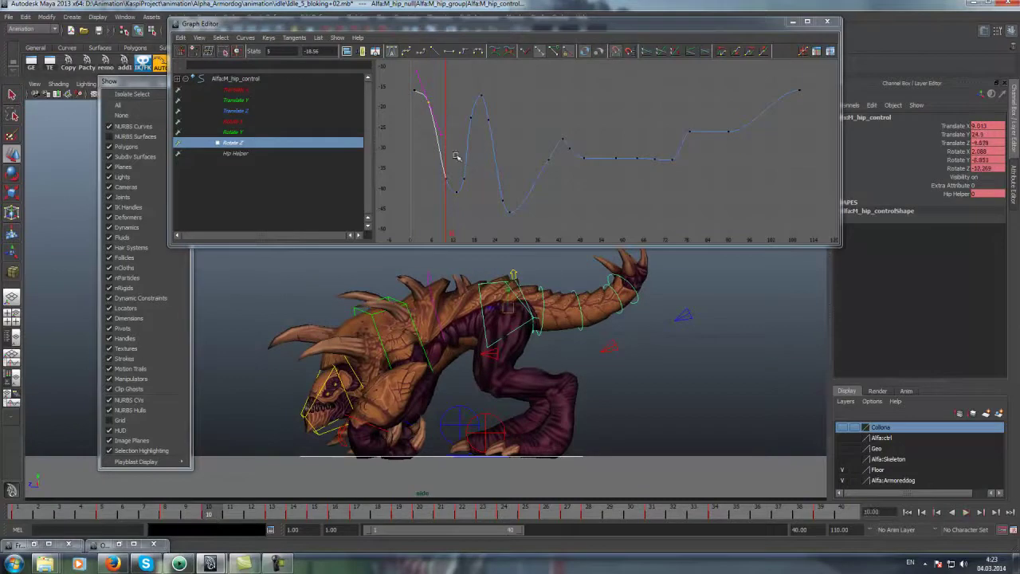
{"action": "left_click", "coordinate": [455, 189]}
{"action": "middle_click_drag", "start_coordinate": [455, 189], "coordinate": [451, 129]}
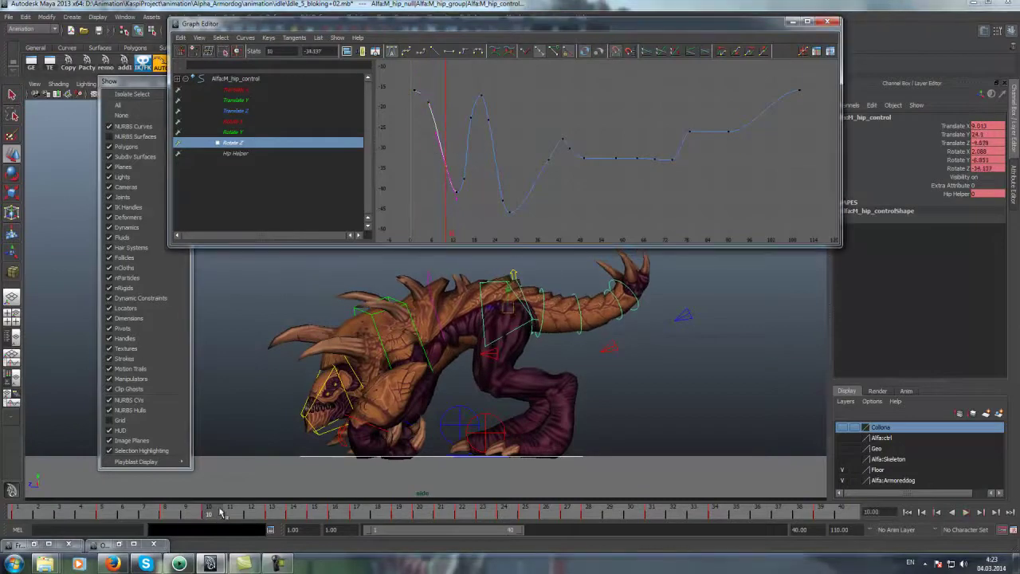
{"action": "left_click_drag", "start_coordinate": [222, 515], "coordinate": [460, 496]}
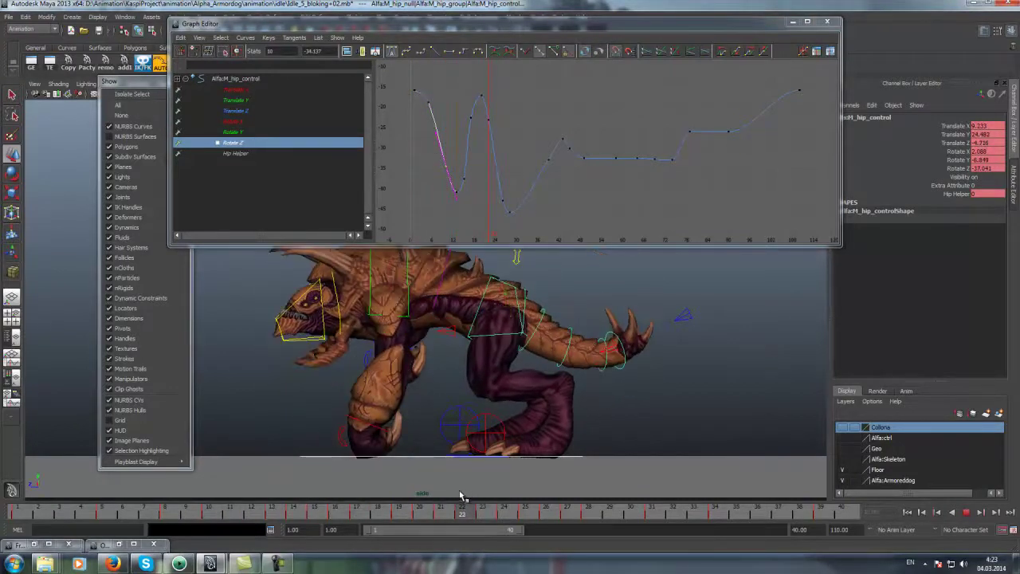
Lower the frame 22 key slightly and raise the frame 25 key to about -31.8
{"action": "left_click", "coordinate": [490, 123]}
{"action": "middle_click_drag", "start_coordinate": [513, 117], "coordinate": [507, 128]}
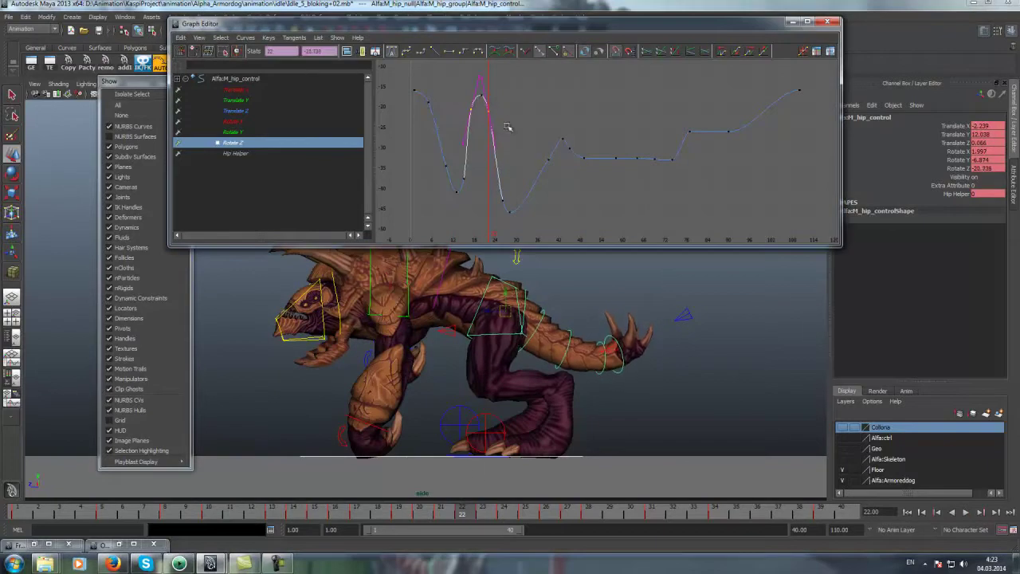
{"action": "left_click_drag", "start_coordinate": [470, 523], "coordinate": [526, 516]}
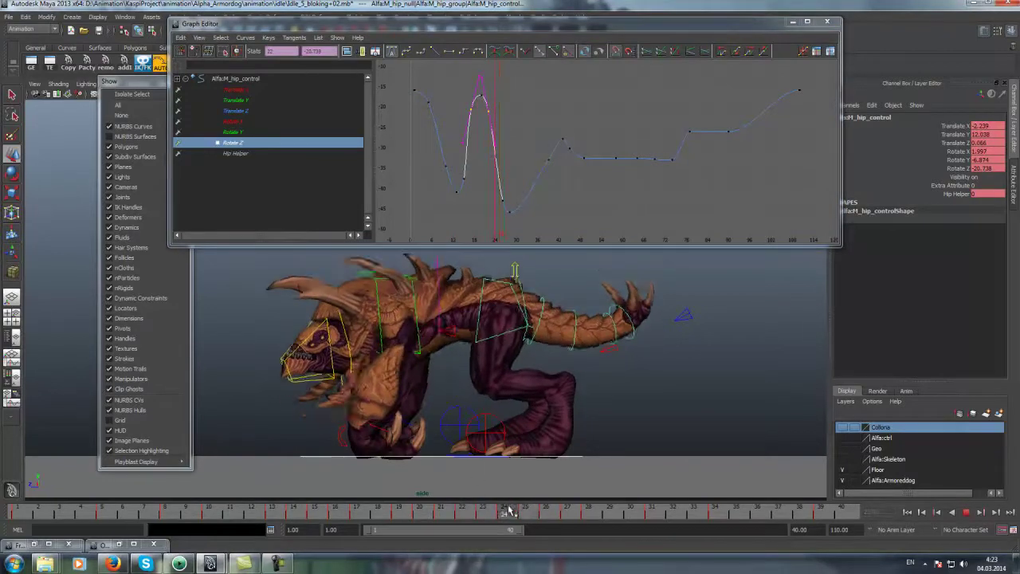
{"action": "left_click", "coordinate": [519, 208]}
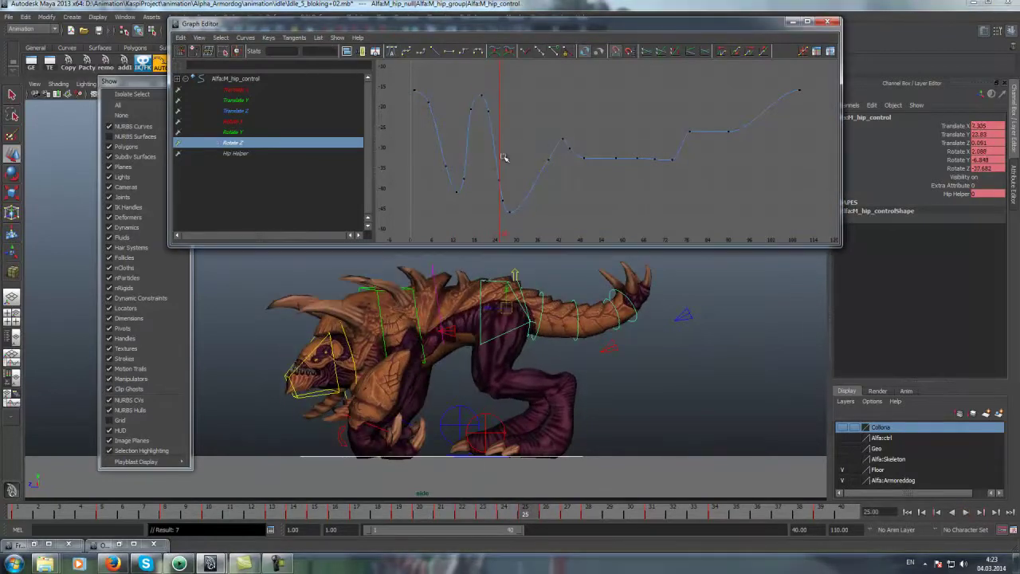
{"action": "left_click", "coordinate": [509, 183]}
{"action": "middle_click_drag", "start_coordinate": [509, 184], "coordinate": [504, 103]}
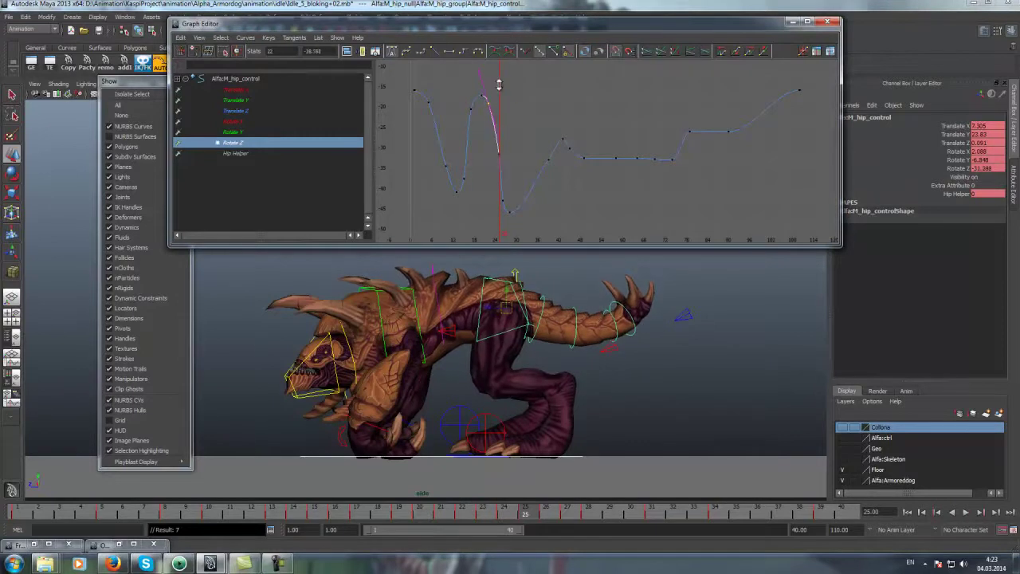
Lower the frame 31 Rotate Z key to -47.277 and play back the result
{"action": "left_click_drag", "start_coordinate": [510, 517], "coordinate": [590, 519]}
{"action": "left_click_drag", "start_coordinate": [490, 189], "coordinate": [500, 200]}
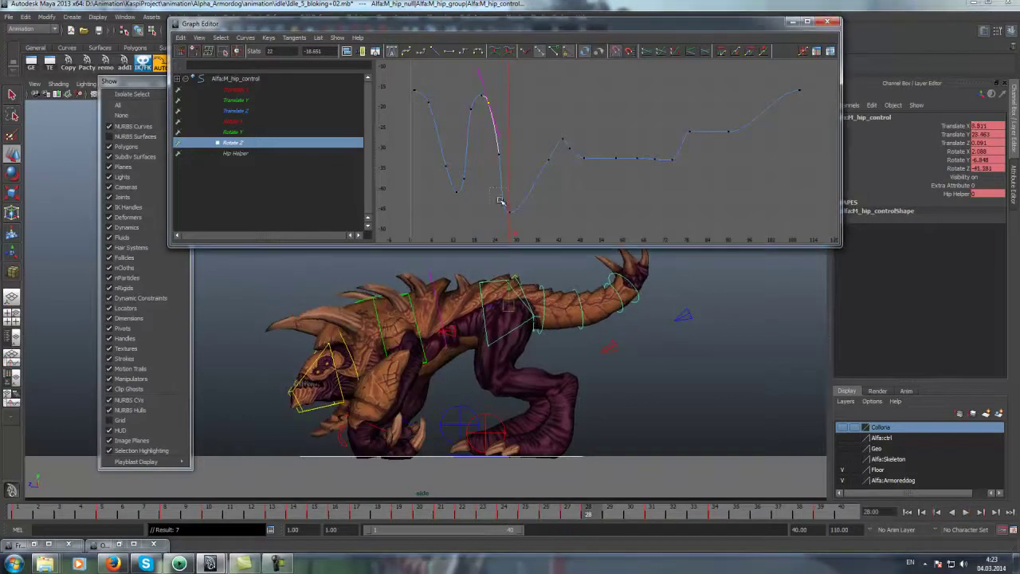
{"action": "key", "text": "alt+v"}
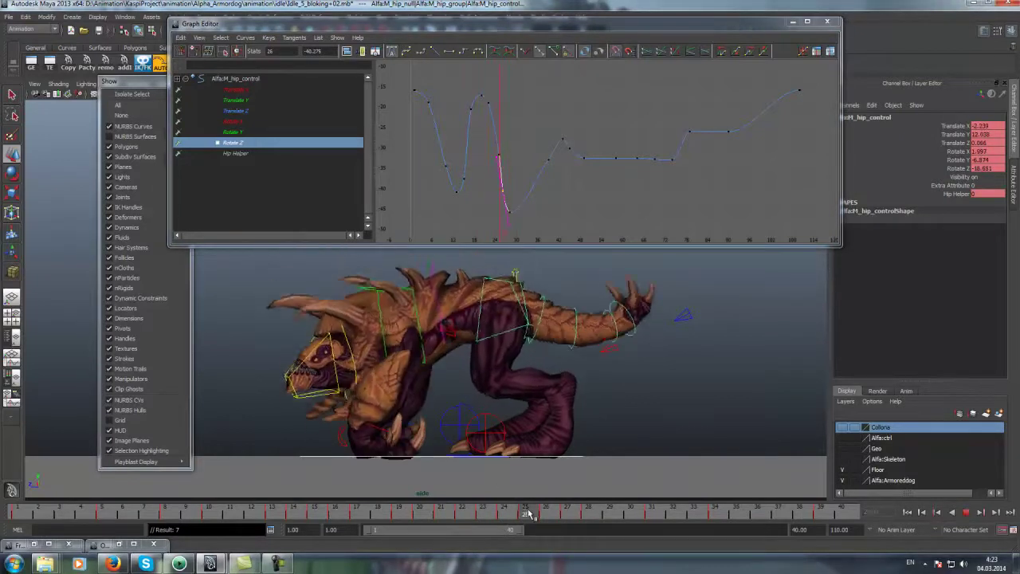
{"action": "key", "text": "alt+v"}
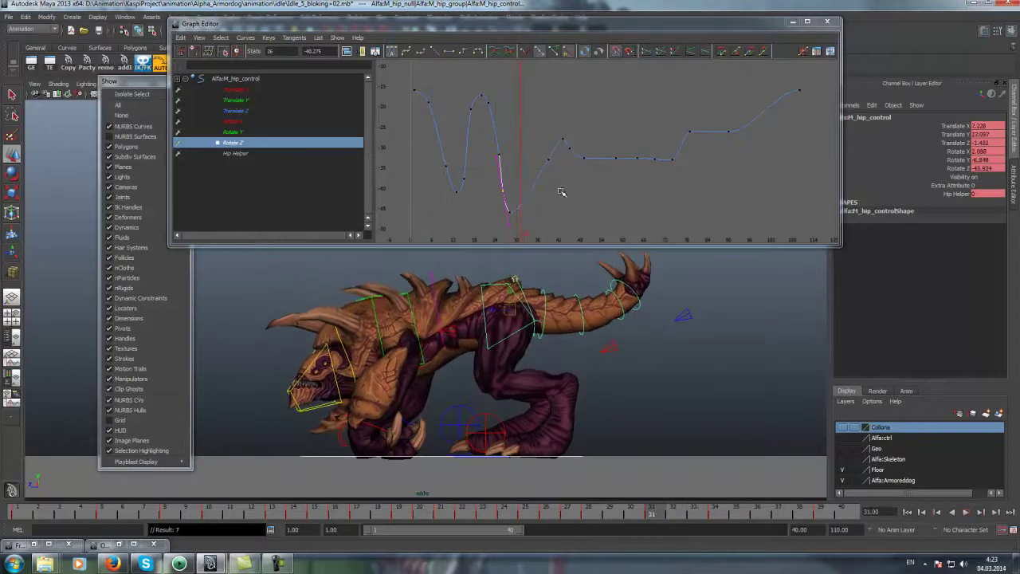
{"action": "left_click", "coordinate": [514, 204]}
{"action": "middle_click_drag", "start_coordinate": [536, 186], "coordinate": [536, 207], "text": "shift"}
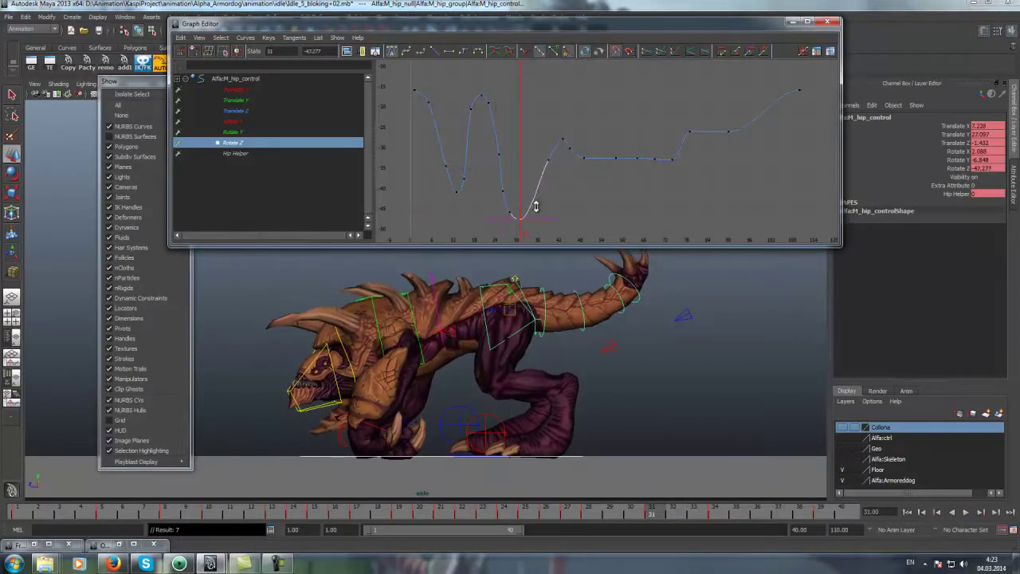
{"action": "key", "text": "alt+v"}
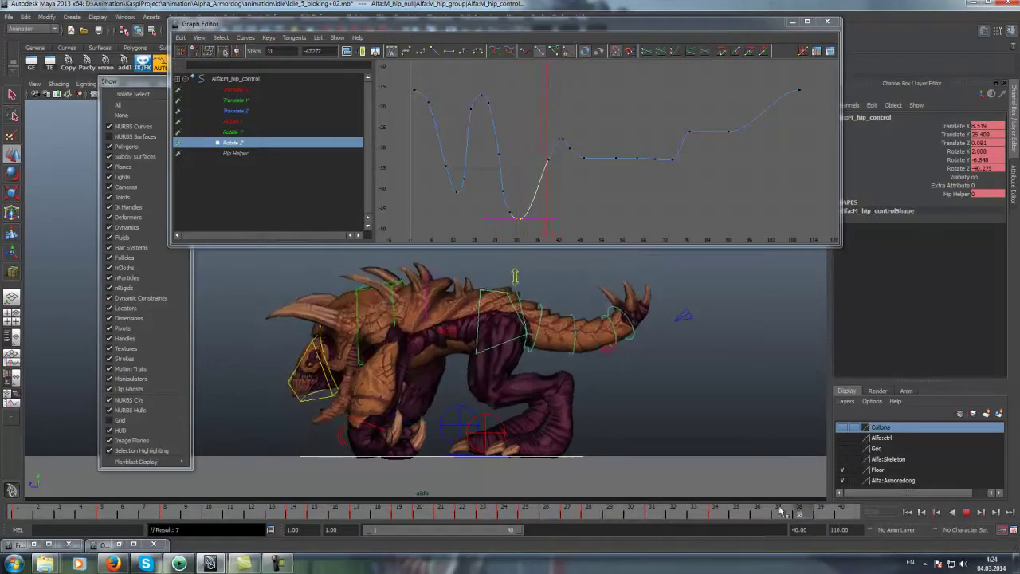
Raise the frame 39 Rotate Z key to about -29.9
{"action": "left_click_drag", "start_coordinate": [789, 508], "coordinate": [824, 516]}
{"action": "left_click", "coordinate": [547, 162]}
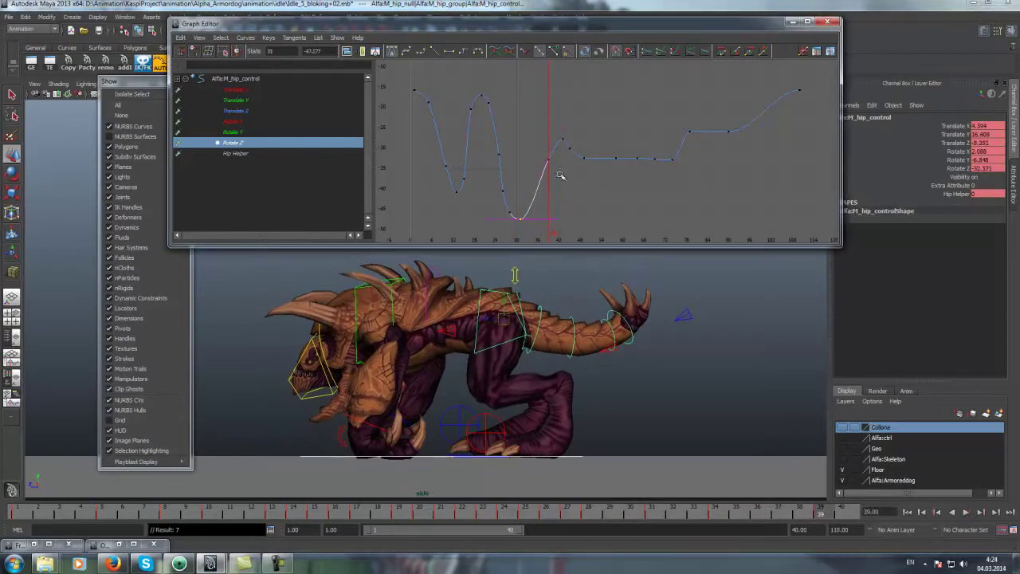
{"action": "middle_click_drag", "start_coordinate": [552, 168], "coordinate": [553, 157]}
{"action": "left_click_drag", "start_coordinate": [292, 510], "coordinate": [449, 511]}
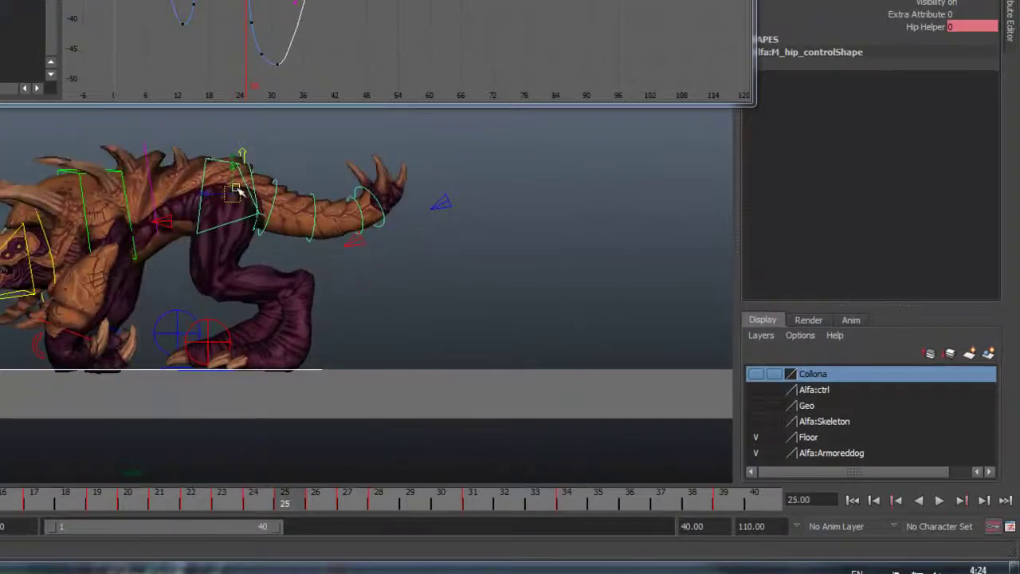
Change Playback speed to Real-time [24 fps] in Animation Preferences and replay the idle
{"action": "key", "text": "alt+v"}
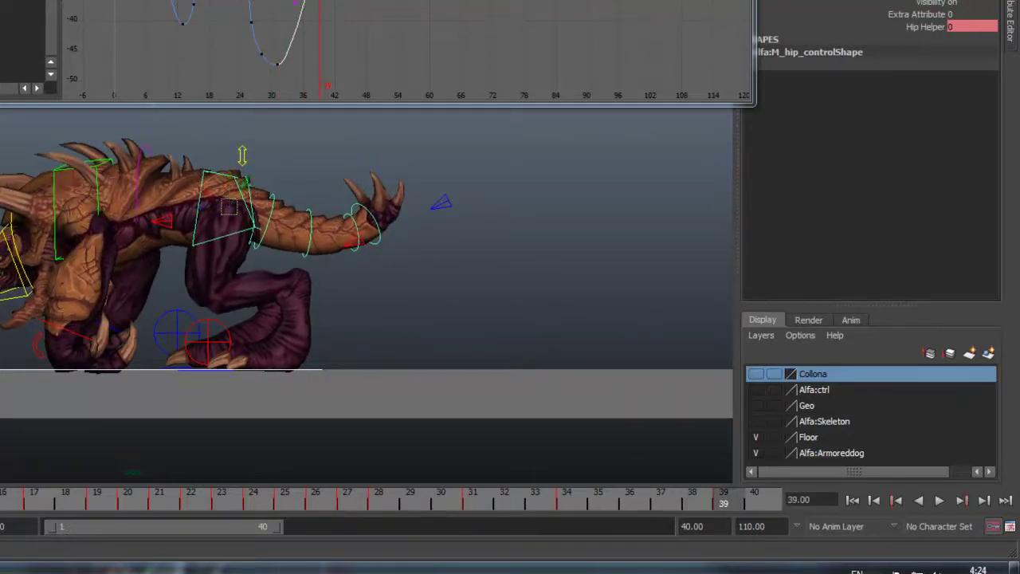
{"action": "left_click", "coordinate": [939, 501]}
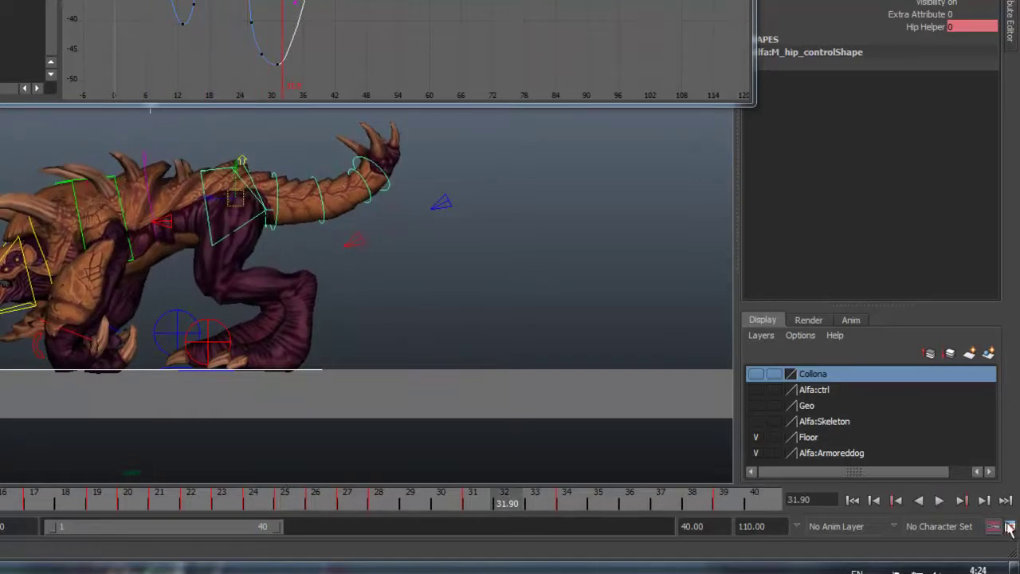
{"action": "left_click", "coordinate": [1010, 527]}
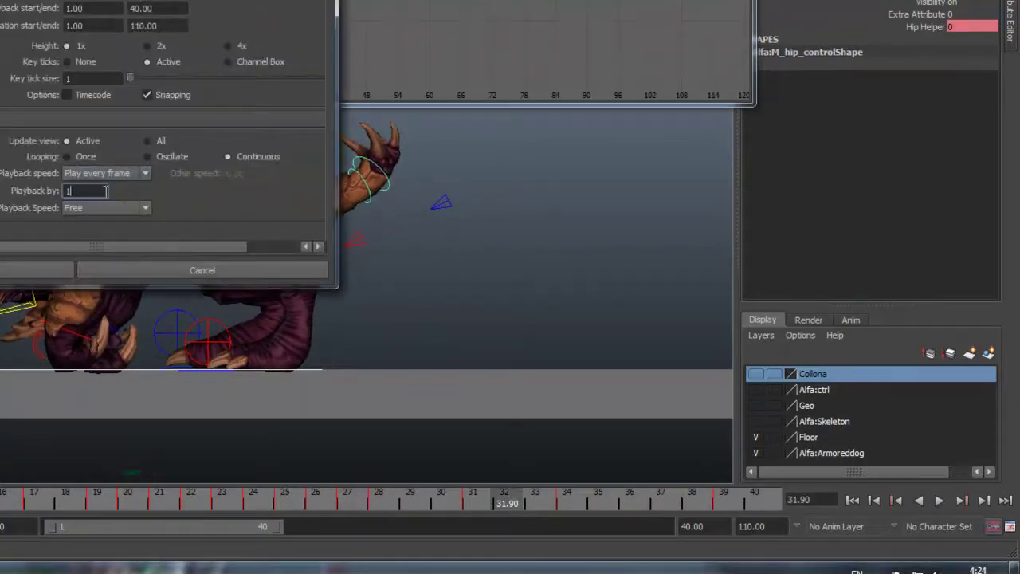
{"action": "left_click", "coordinate": [117, 173]}
{"action": "left_click", "coordinate": [104, 199]}
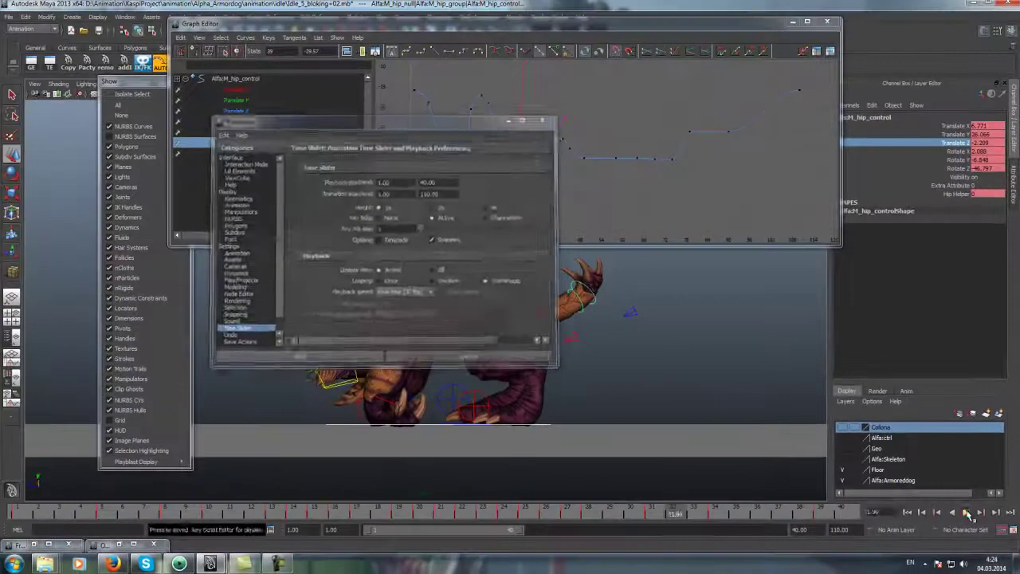
{"action": "left_click", "coordinate": [966, 513]}
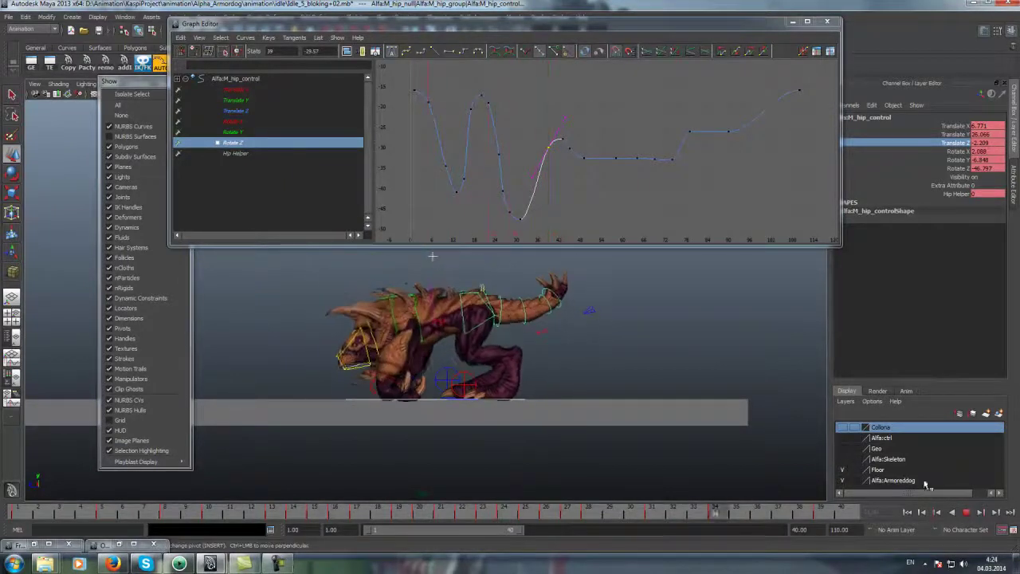
Close the Graph Editor and play the idle in a maximized perspective view
{"action": "left_click", "coordinate": [794, 22]}
{"action": "key", "text": "space"}
{"action": "key", "text": "space"}
{"action": "right_click_drag", "start_coordinate": [454, 254], "coordinate": [495, 240], "text": "alt"}
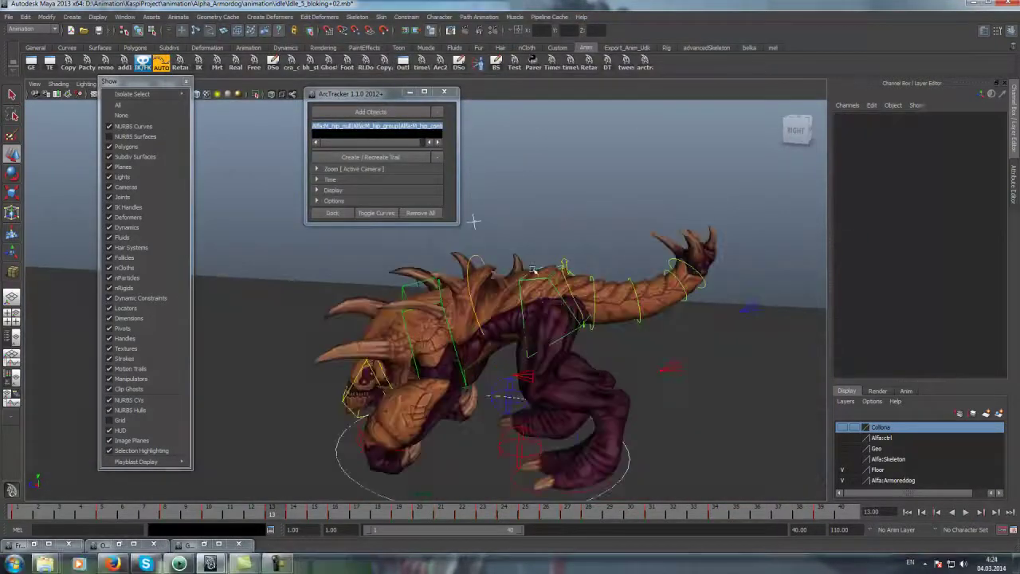
{"action": "mouse_move", "coordinate": [495, 239]}
{"action": "left_mouse_down", "text": "alt"}
{"action": "mouse_move", "coordinate": [513, 238]}
{"action": "mouse_move", "coordinate": [609, 383]}
{"action": "mouse_move", "coordinate": [695, 296]}
{"action": "left_mouse_up", "text": "alt"}
{"action": "key", "text": "alt+v"}
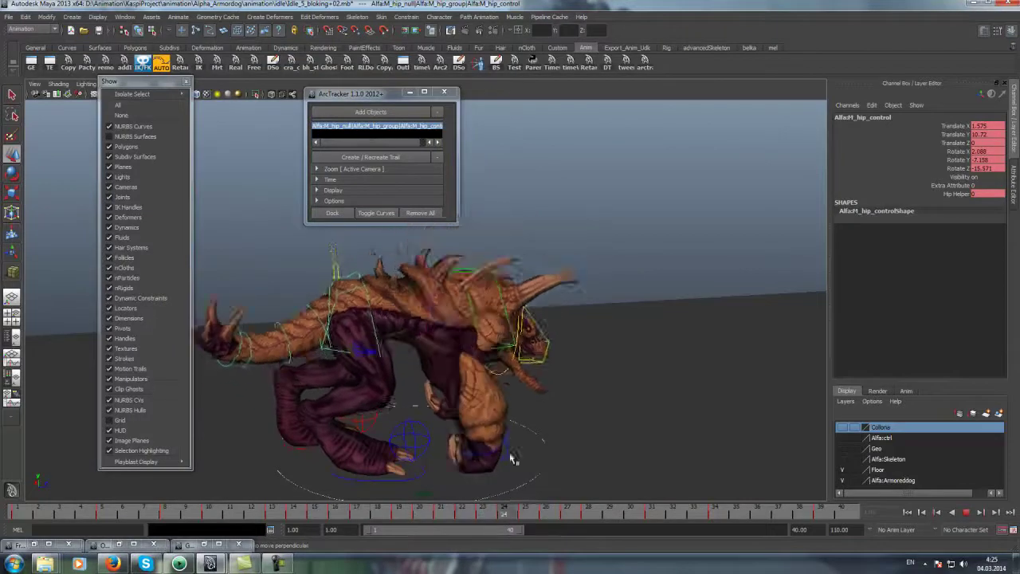
{"action": "key", "text": "alt+v"}
Inspect the chest and hip controls from low angles around frames 21–24
{"action": "left_click_drag", "start_coordinate": [451, 463], "coordinate": [453, 349], "text": "alt"}
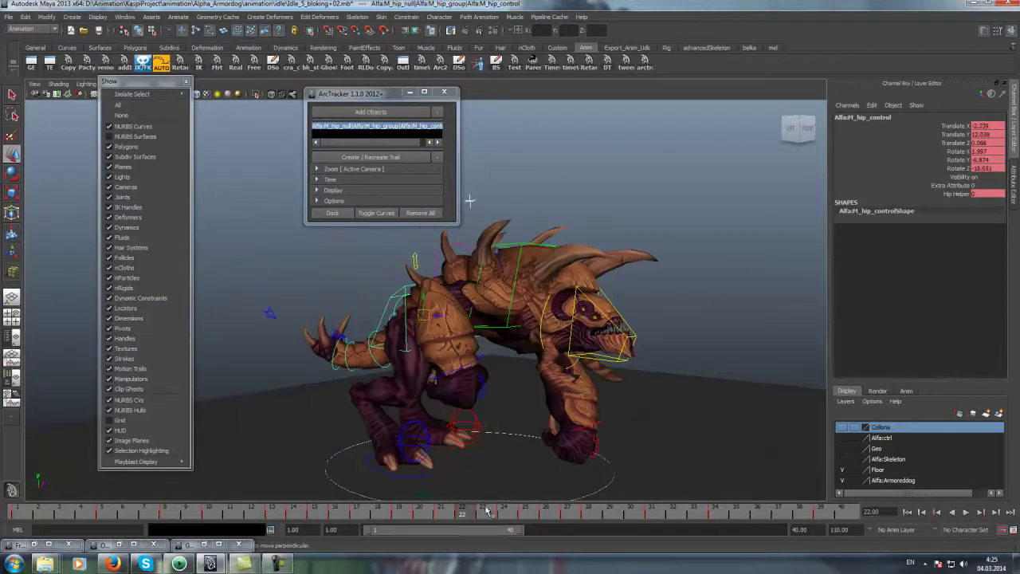
{"action": "key", "text": "period"}
{"action": "left_click", "coordinate": [946, 161]}
{"action": "right_click_drag", "start_coordinate": [500, 363], "coordinate": [563, 311], "text": "alt"}
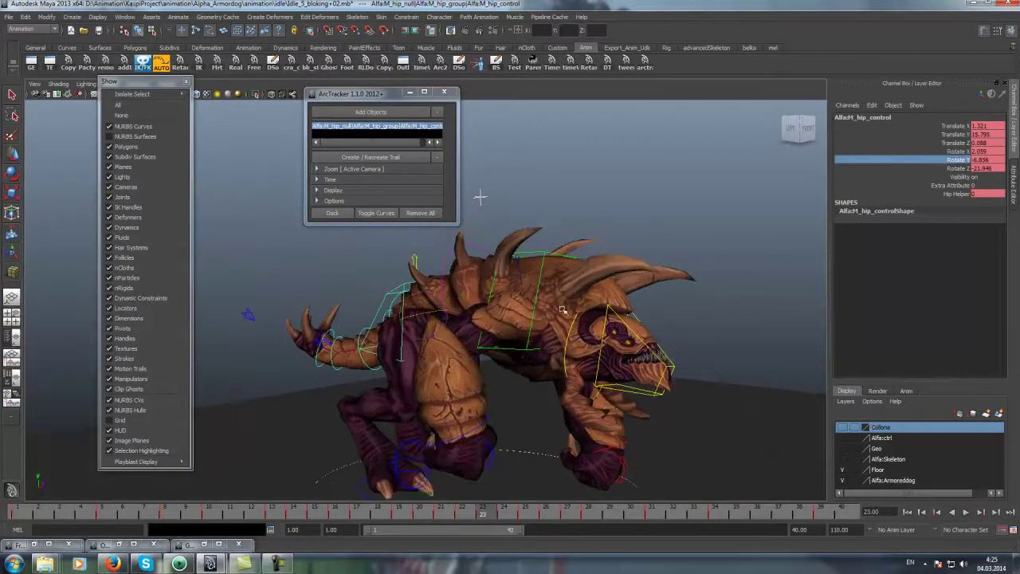
{"action": "left_click", "coordinate": [543, 252]}
{"action": "left_click", "coordinate": [919, 162]}
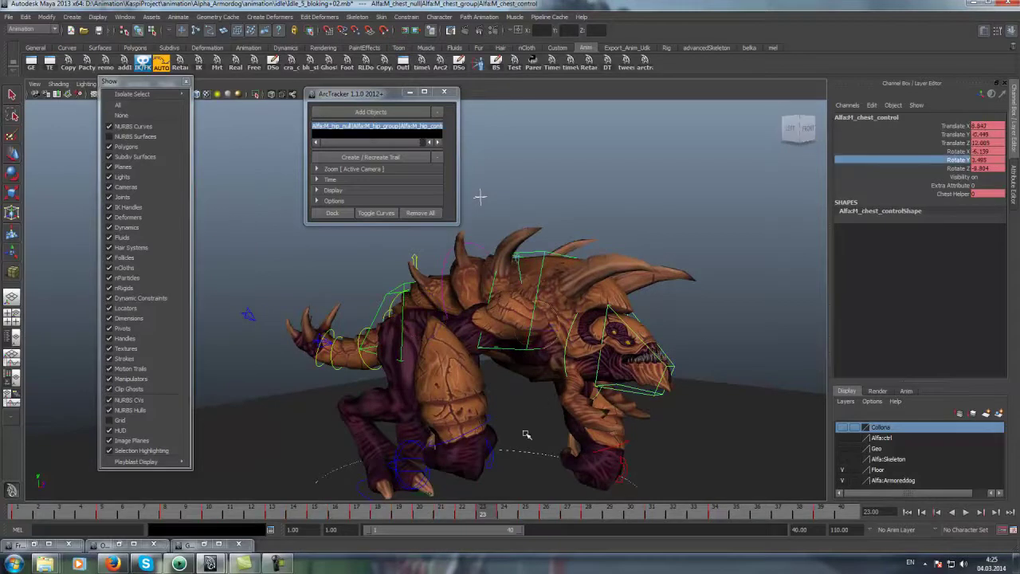
{"action": "left_click_drag", "start_coordinate": [488, 517], "coordinate": [504, 516]}
{"action": "mouse_move", "coordinate": [511, 367]}
{"action": "left_mouse_down", "text": "alt"}
{"action": "mouse_move", "coordinate": [561, 383]}
{"action": "mouse_move", "coordinate": [561, 330]}
{"action": "left_mouse_up", "text": "alt"}
{"action": "left_click", "coordinate": [446, 314]}
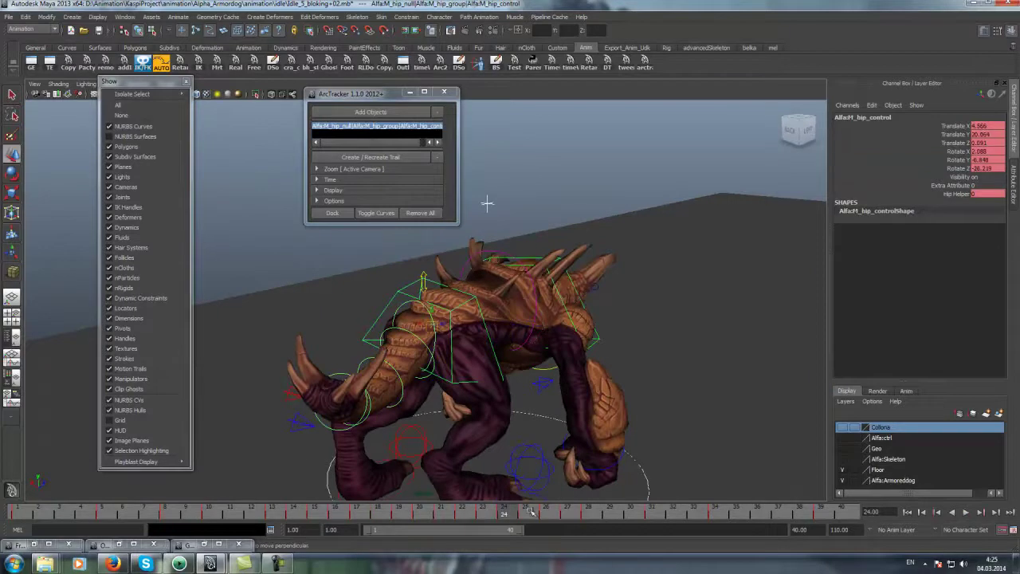
{"action": "left_click_drag", "start_coordinate": [419, 514], "coordinate": [504, 514]}
Save the scene as a new version, Idle_5_bloking+03.mb
{"action": "left_click", "coordinate": [23, 16]}
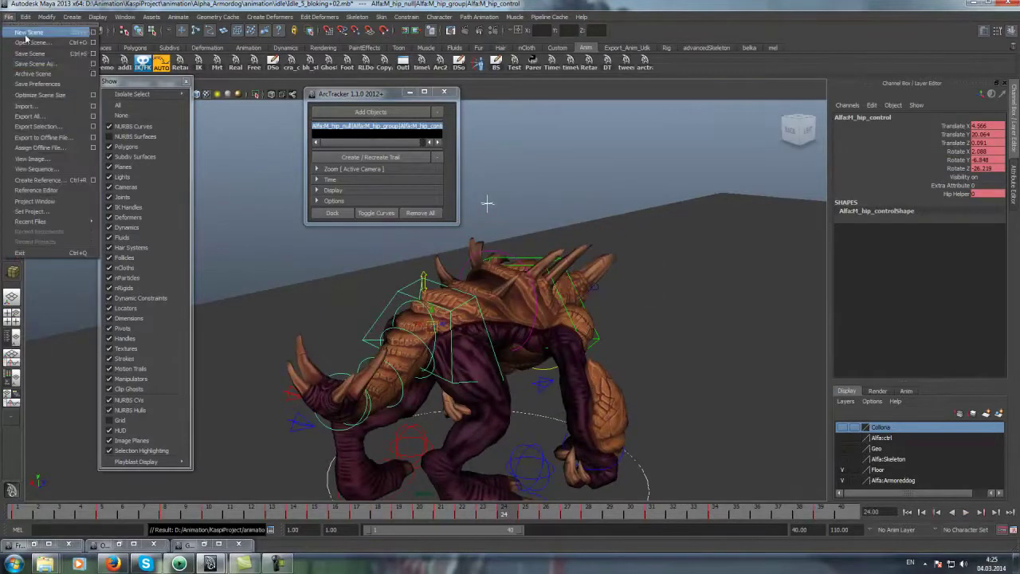
{"action": "left_click", "coordinate": [90, 64]}
{"action": "left_click", "coordinate": [257, 372]}
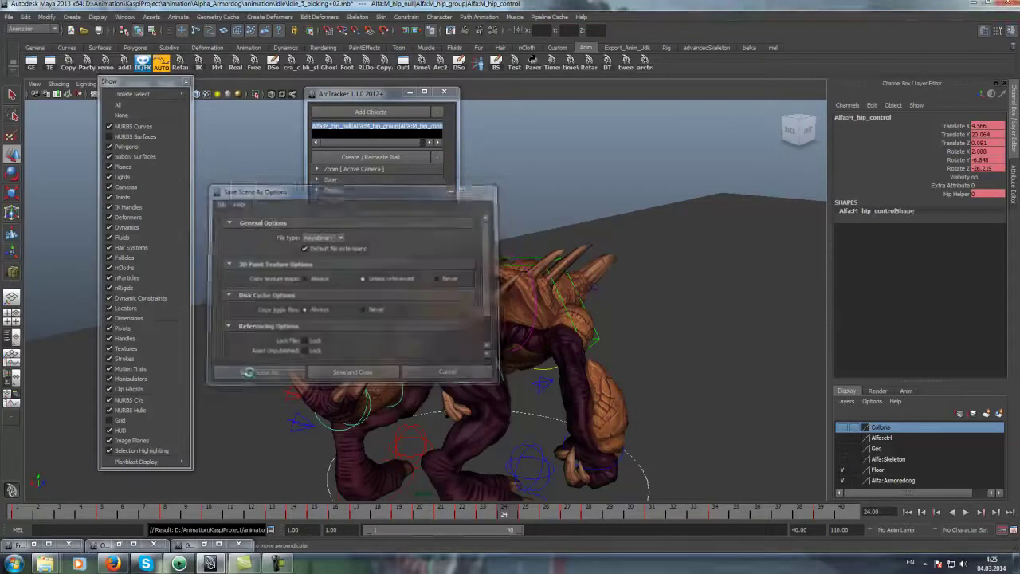
{"action": "left_click", "coordinate": [275, 211]}
{"action": "left_click", "coordinate": [255, 339]}
{"action": "left_click", "coordinate": [671, 339]}
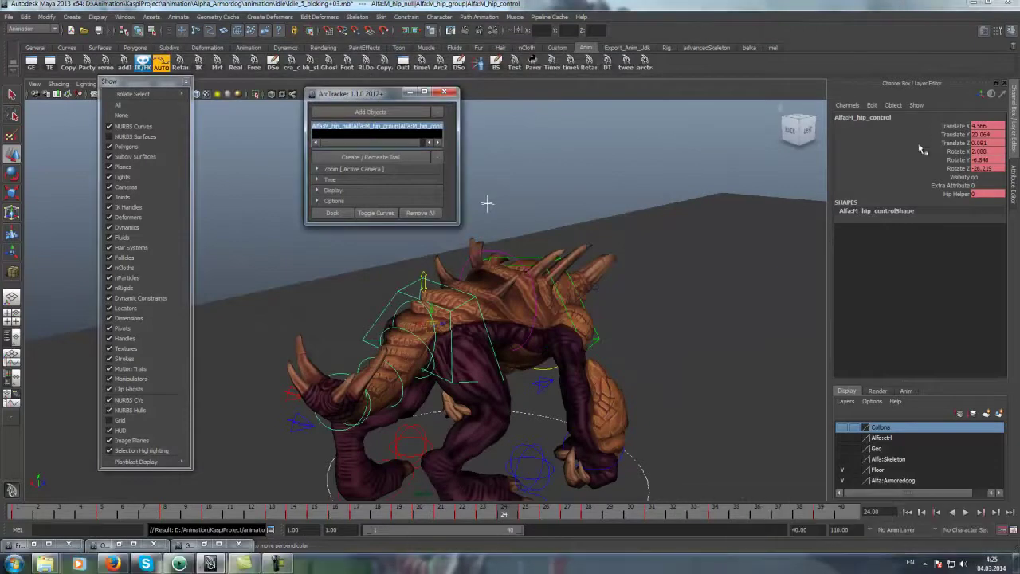
{"action": "left_click", "coordinate": [956, 160]}
Show only the hip's Rotate X curve in the Graph Editor and scrub frames 11–21
{"action": "key", "text": "alt+g"}
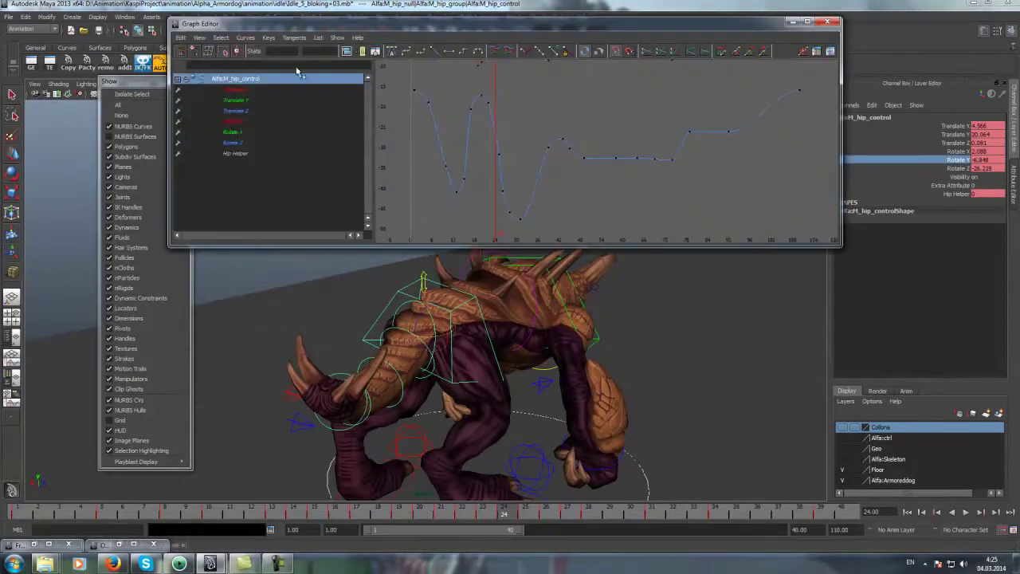
{"action": "left_click", "coordinate": [233, 122]}
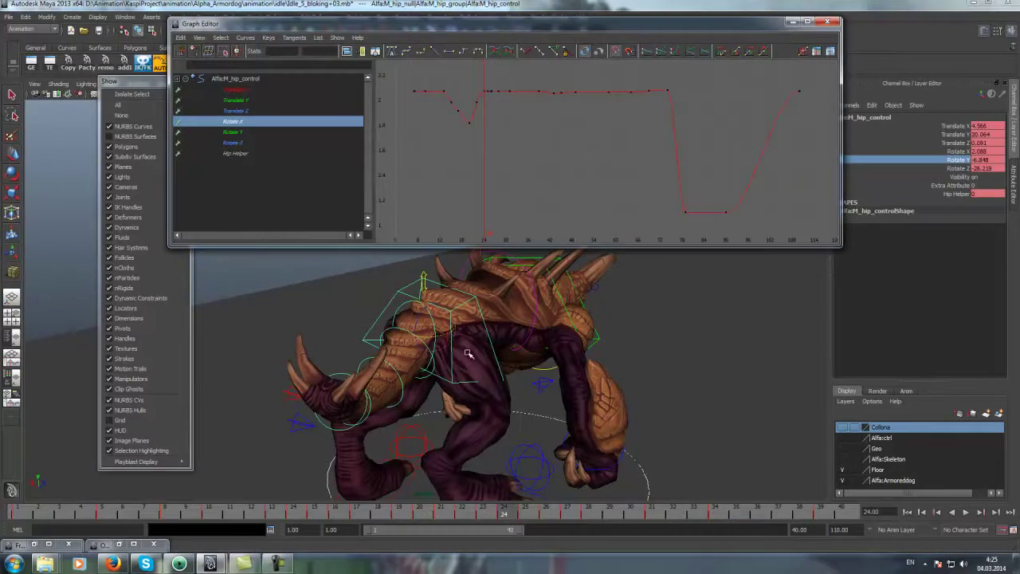
{"action": "left_click_drag", "start_coordinate": [469, 354], "coordinate": [518, 359], "text": "alt"}
{"action": "mouse_move", "coordinate": [503, 510]}
{"action": "left_mouse_down"}
{"action": "mouse_move", "coordinate": [459, 500]}
{"action": "mouse_move", "coordinate": [230, 508]}
{"action": "left_mouse_up"}
{"action": "mouse_move", "coordinate": [471, 258]}
{"action": "left_mouse_down", "text": "alt"}
{"action": "mouse_move", "coordinate": [341, 363]}
{"action": "mouse_move", "coordinate": [209, 510]}
{"action": "left_mouse_up", "text": "alt"}
{"action": "scroll", "coordinate": [485, 127], "scroll_direction": "up", "scroll_amount": 3}
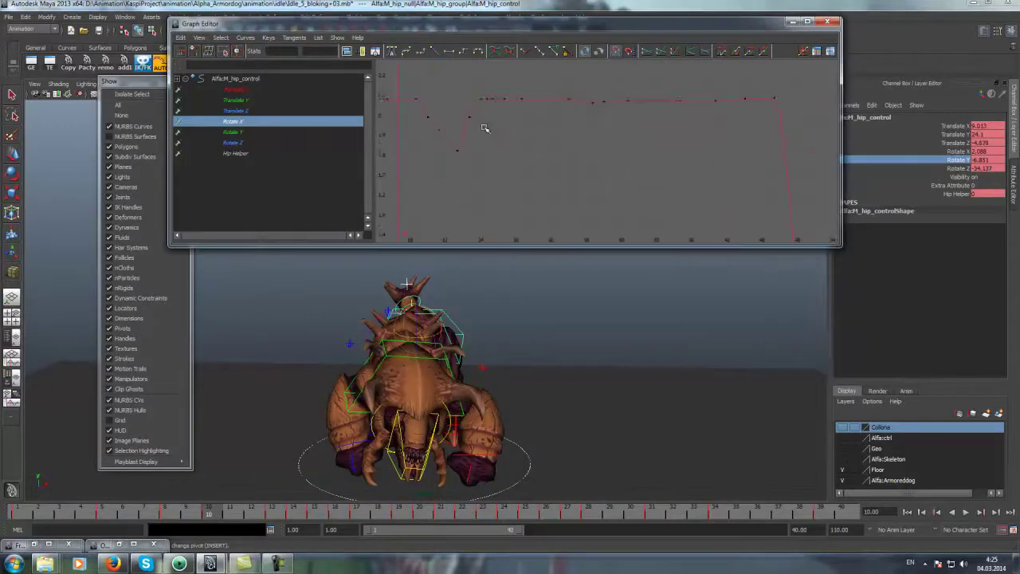
{"action": "left_click", "coordinate": [565, 144]}
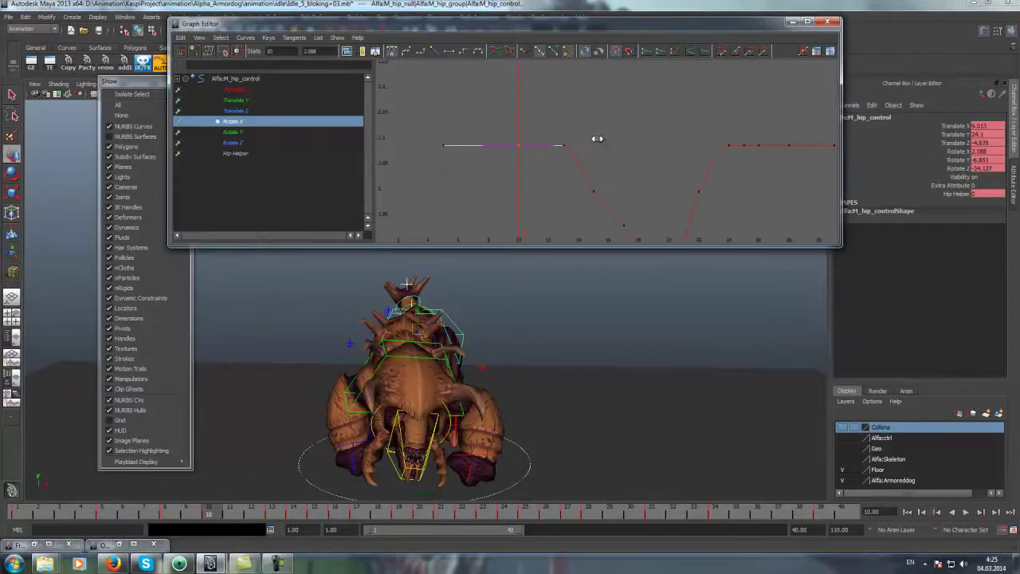
Raise the Rotate X key at frame 10 into a peak and play it back
{"action": "left_click", "coordinate": [956, 159]}
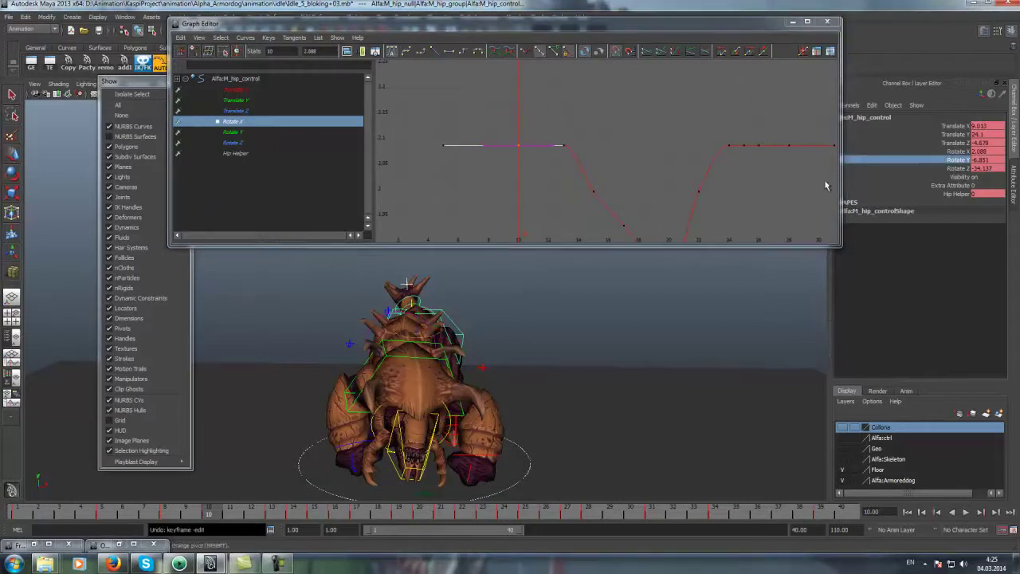
{"action": "left_click_drag", "start_coordinate": [414, 271], "coordinate": [425, 311], "text": "alt"}
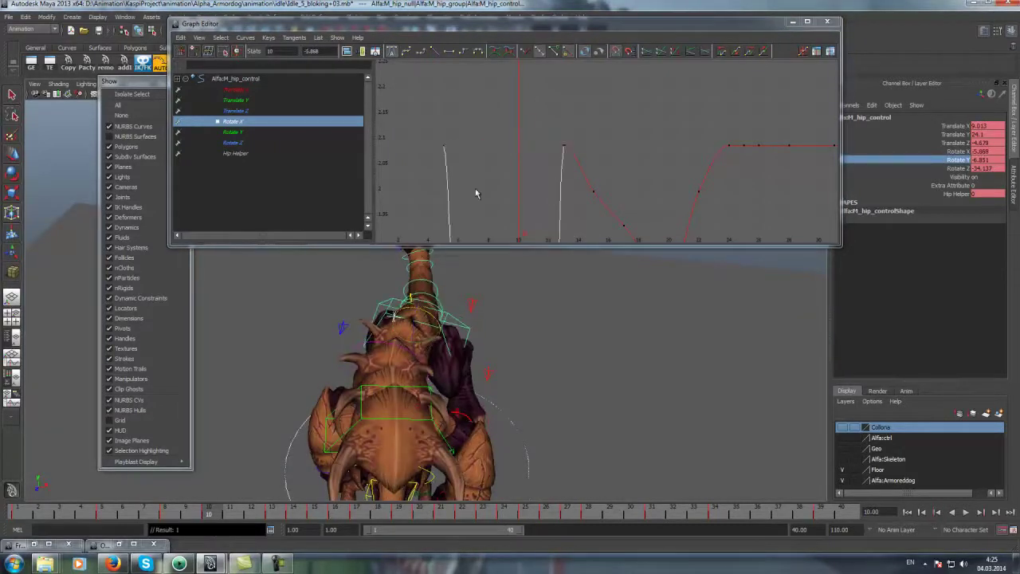
{"action": "left_click", "coordinate": [479, 187]}
{"action": "key", "text": "f"}
{"action": "left_click_drag", "start_coordinate": [626, 173], "coordinate": [628, 85]}
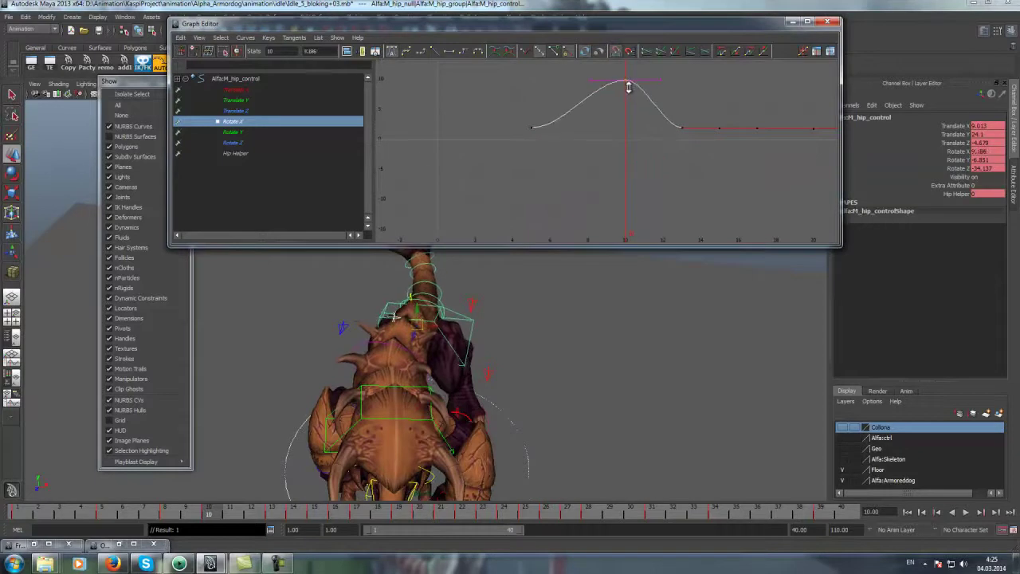
{"action": "left_click_drag", "start_coordinate": [476, 373], "coordinate": [263, 446], "text": "alt"}
{"action": "key", "text": "alt+v"}
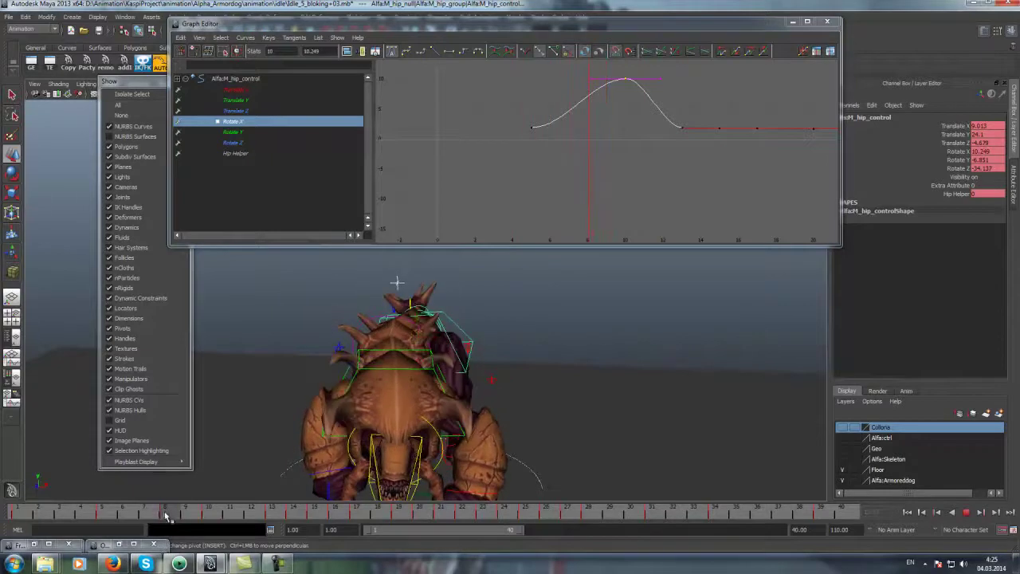
Slide the peak key one frame earlier and replay from frame 1
{"action": "middle_click_drag", "start_coordinate": [607, 144], "coordinate": [589, 143], "text": "shift"}
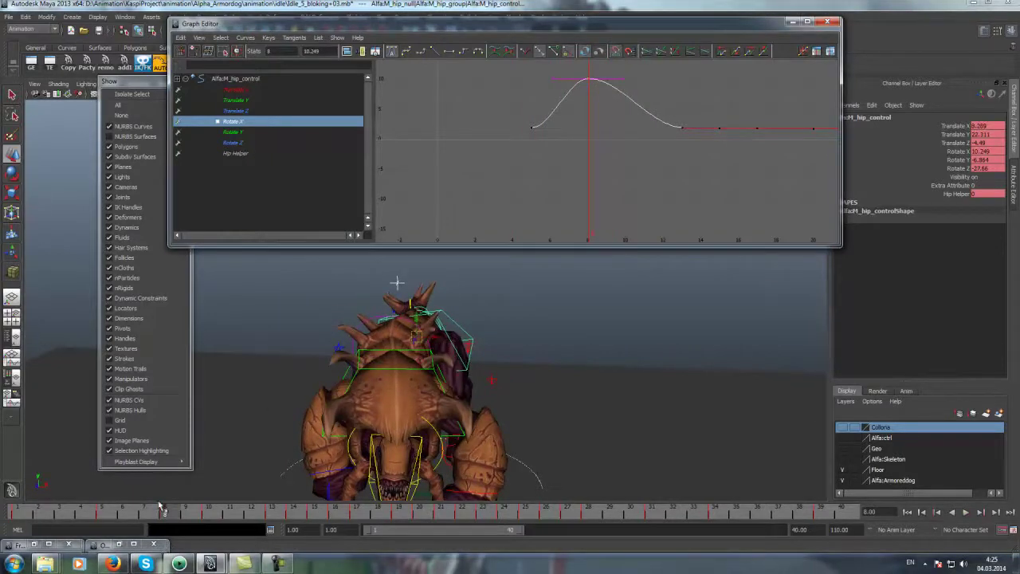
{"action": "key", "text": "alt+v"}
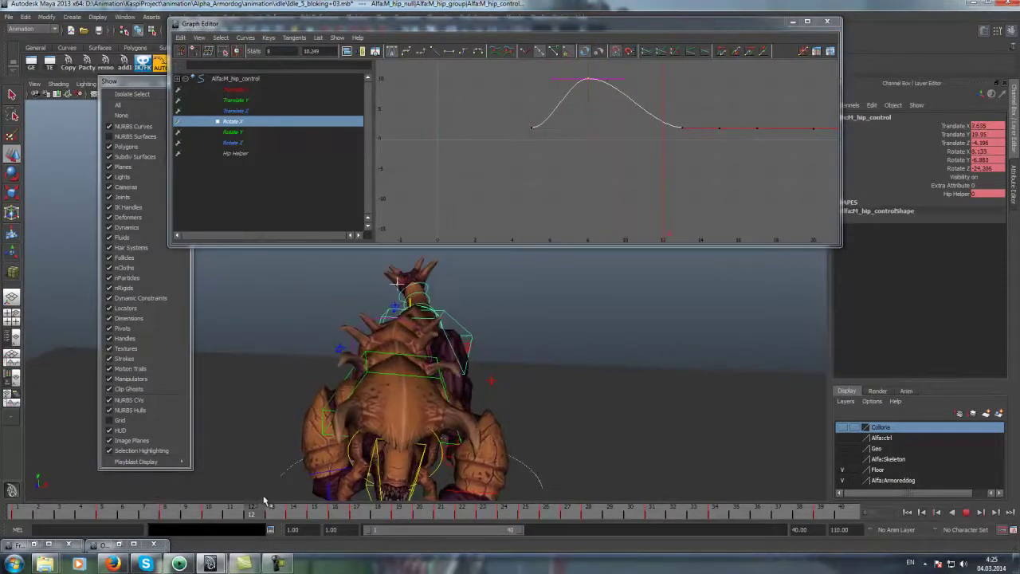
{"action": "middle_click_drag", "start_coordinate": [652, 188], "coordinate": [478, 186], "text": "alt"}
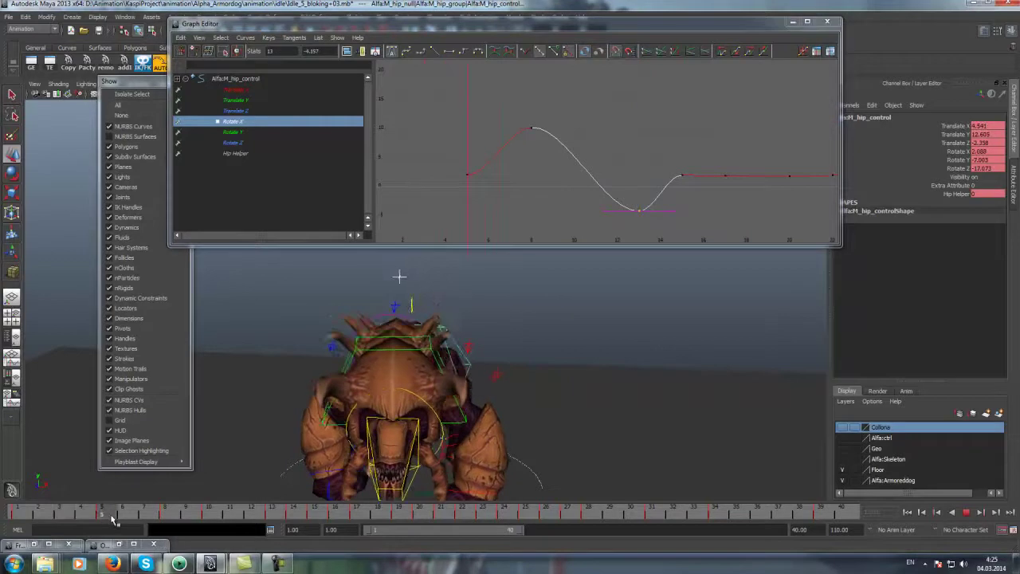
{"action": "key", "text": "alt+shift+v"}
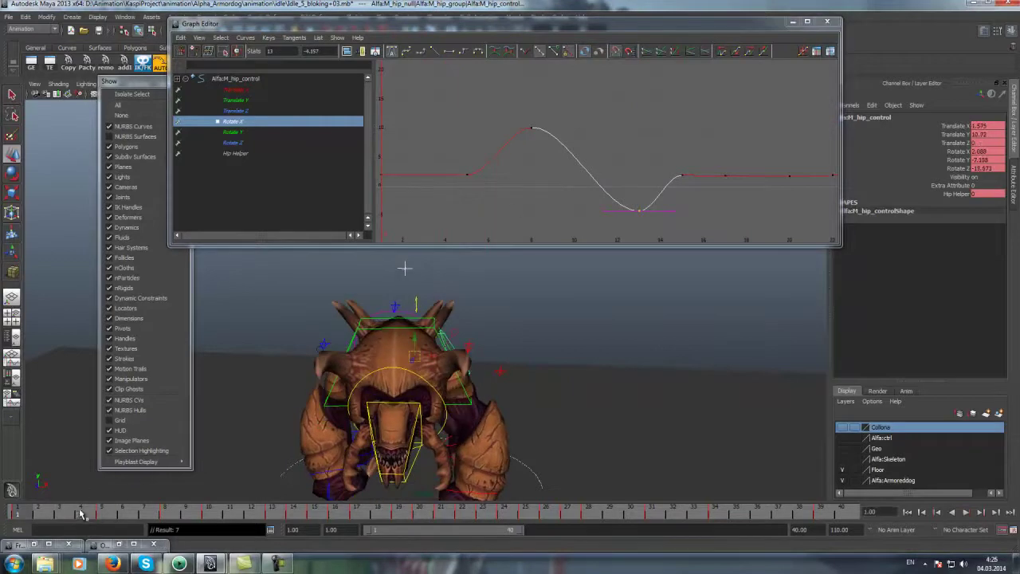
{"action": "key", "text": "alt+v"}
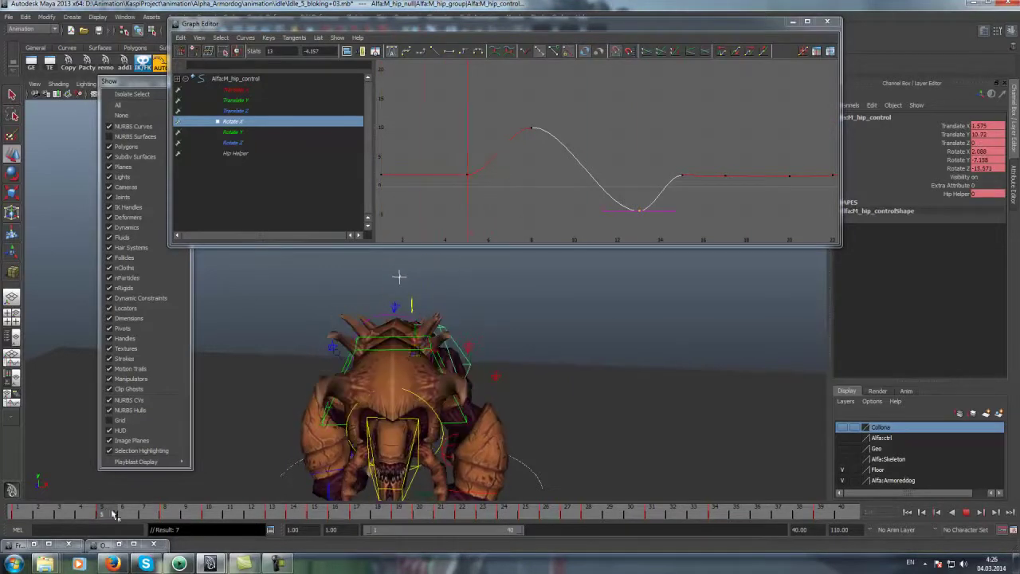
Raise the Rotate X key at frame 5 and check it in playback
{"action": "left_click", "coordinate": [468, 174]}
{"action": "middle_click_drag", "start_coordinate": [474, 199], "coordinate": [471, 136]}
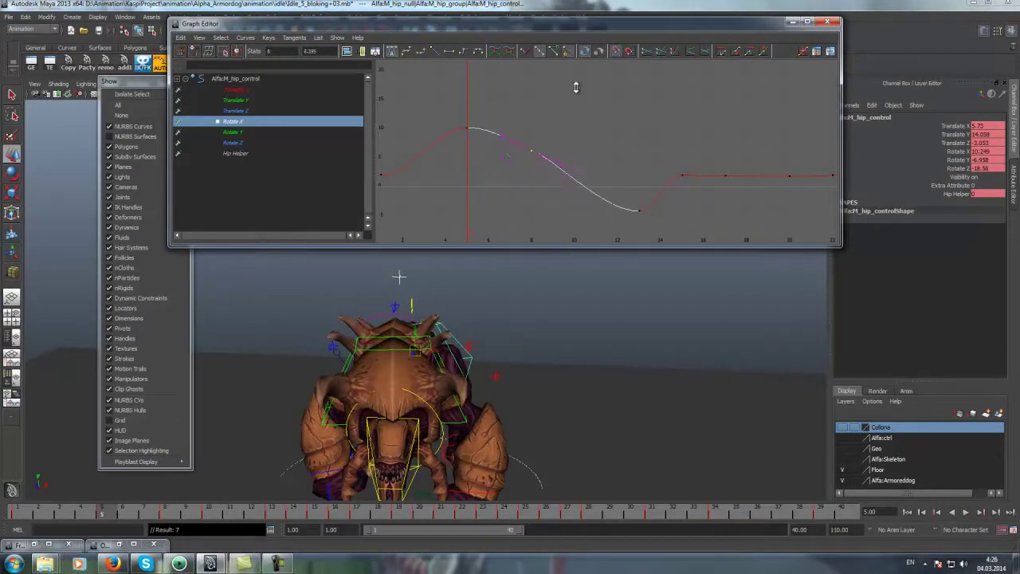
{"action": "key", "text": "alt+v"}
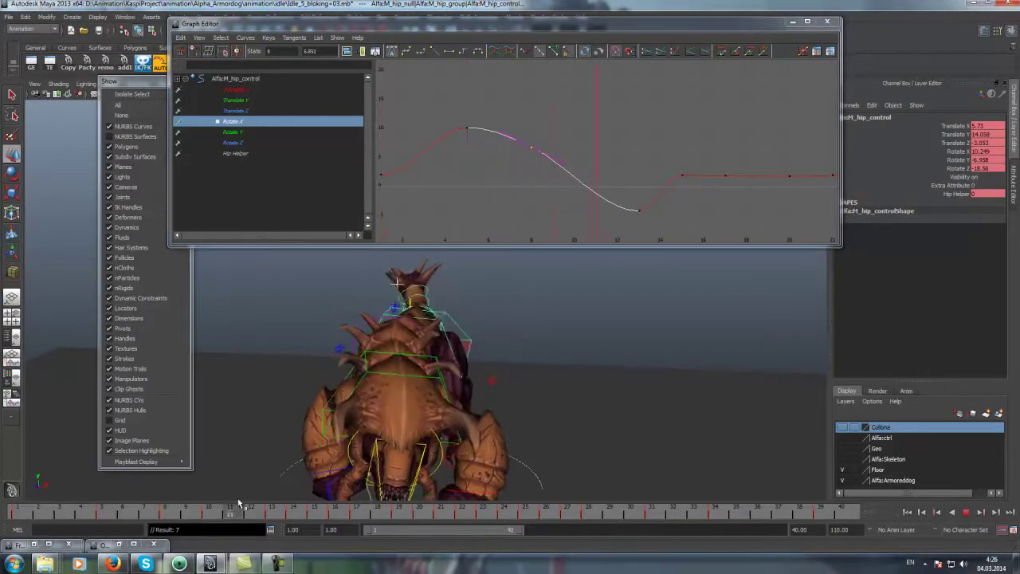
{"action": "key", "text": "alt+v"}
{"action": "middle_click_drag", "start_coordinate": [612, 206], "coordinate": [527, 201], "text": "alt"}
Raise the keys near frame 20 and the frame 22 key to about 5.126
{"action": "left_click_drag", "start_coordinate": [305, 509], "coordinate": [419, 516]}
{"action": "left_click_drag", "start_coordinate": [626, 156], "coordinate": [695, 199]}
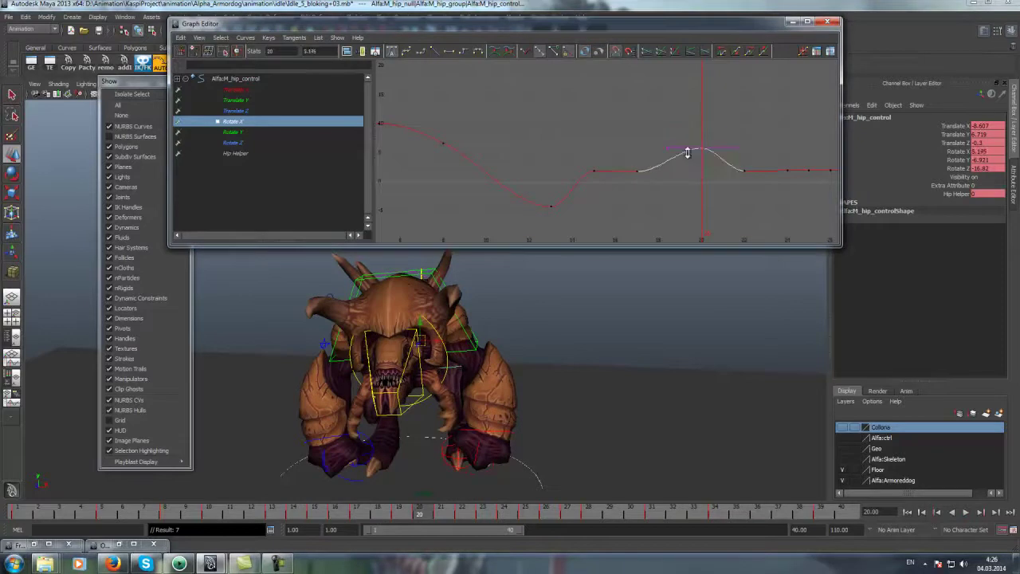
{"action": "middle_click_drag", "start_coordinate": [687, 153], "coordinate": [687, 138]}
{"action": "left_click_drag", "start_coordinate": [495, 359], "coordinate": [579, 356], "text": "alt"}
{"action": "left_click", "coordinate": [460, 517]}
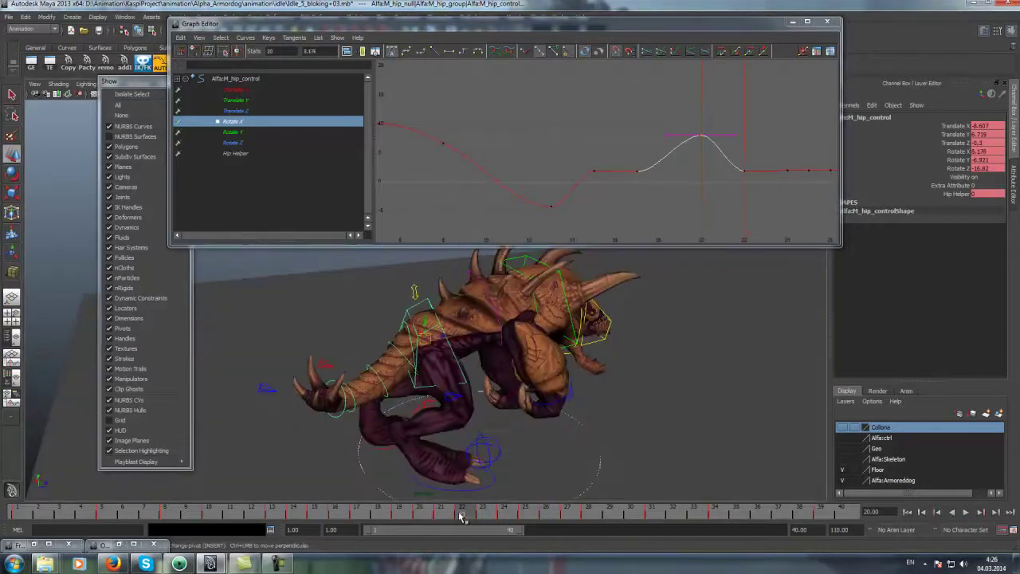
{"action": "left_click_drag", "start_coordinate": [615, 187], "coordinate": [645, 125]}
{"action": "middle_click_drag", "start_coordinate": [645, 125], "coordinate": [631, 102]}
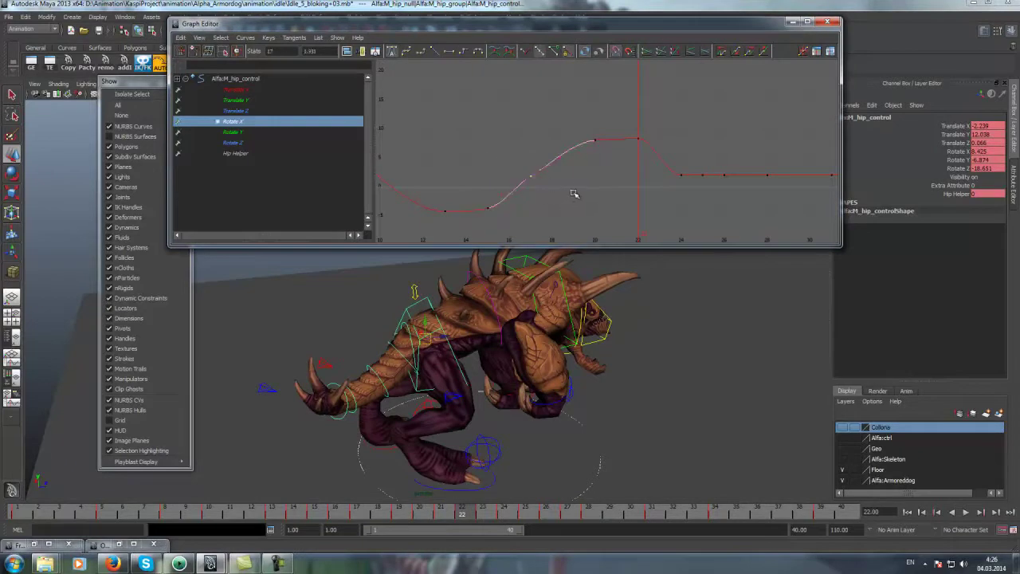
{"action": "key", "text": "alt+v"}
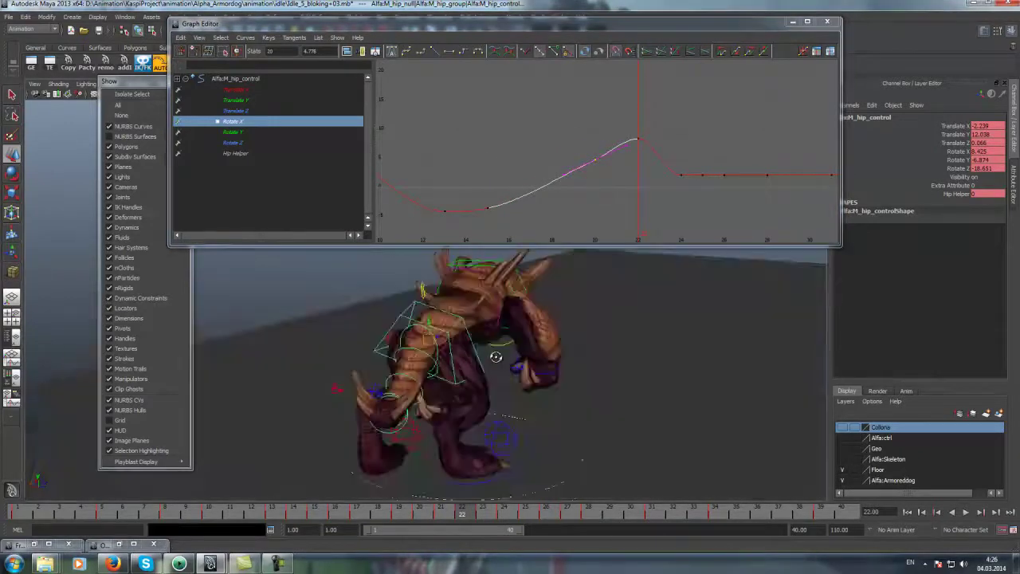
Lower the frame 31 Rotate X key to about -10.5 and review the dip
{"action": "left_click_drag", "start_coordinate": [399, 437], "coordinate": [335, 491], "text": "alt"}
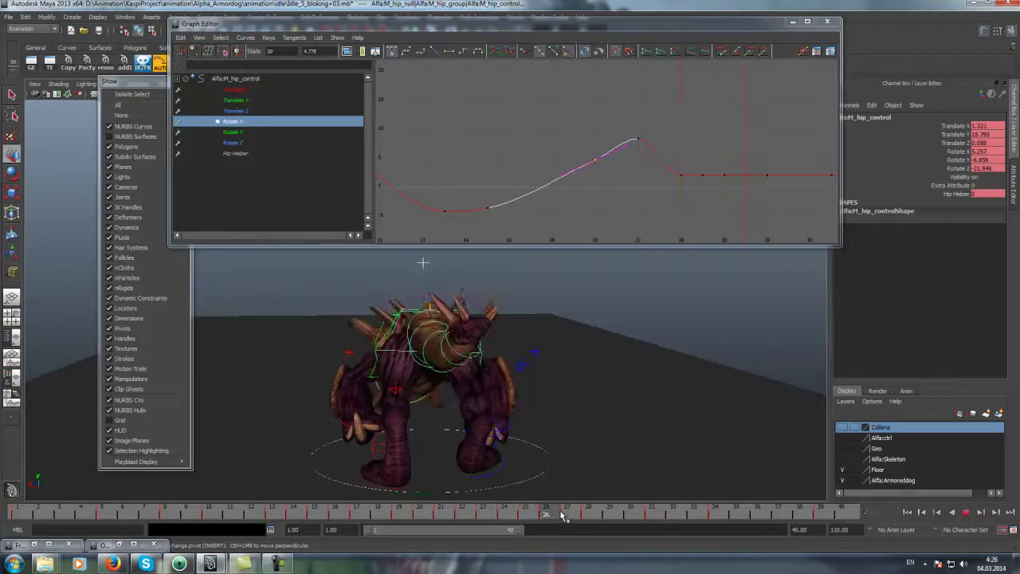
{"action": "key", "text": "Escape"}
{"action": "middle_click_drag", "start_coordinate": [719, 196], "coordinate": [607, 177], "text": "alt"}
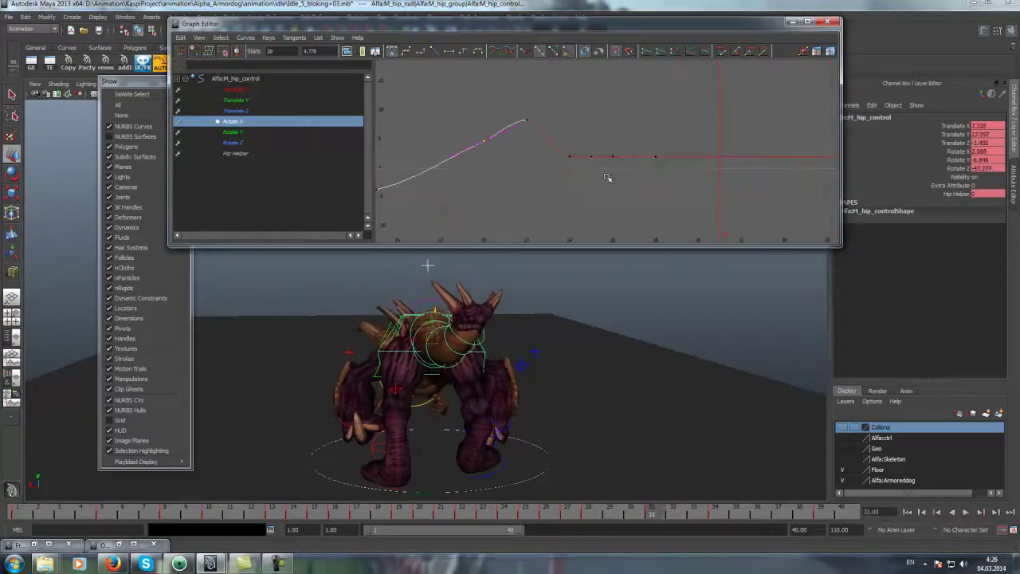
{"action": "middle_click_drag", "start_coordinate": [733, 144], "coordinate": [717, 226]}
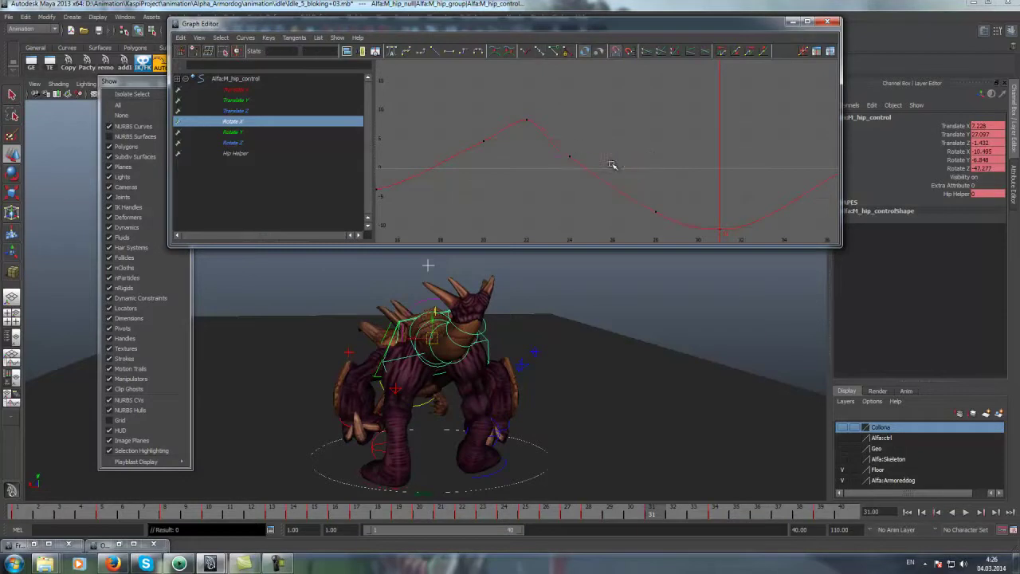
{"action": "key", "text": "alt+v"}
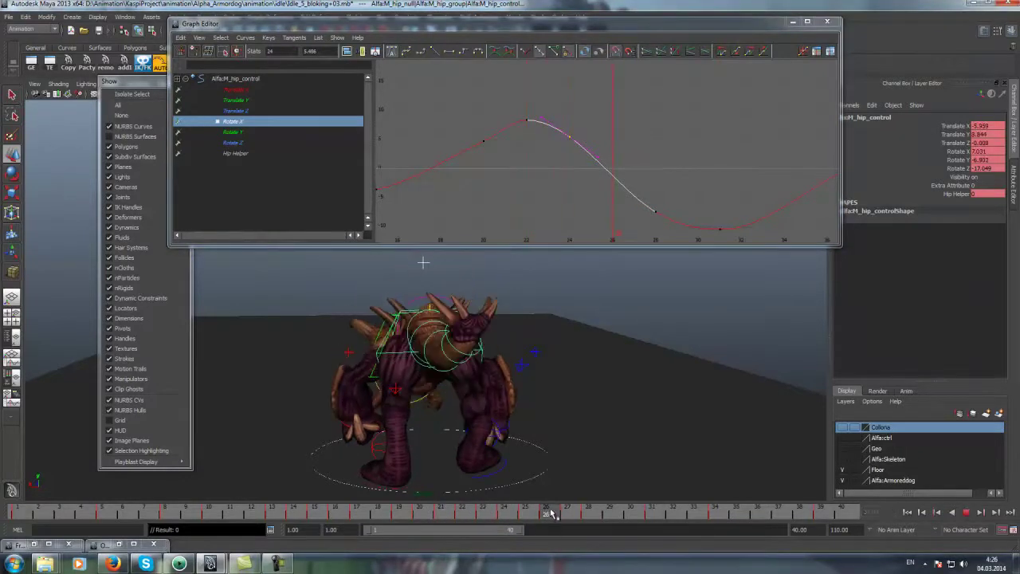
{"action": "key", "text": "alt+v"}
Select the chest control and its Rotate X channel
{"action": "left_click_drag", "start_coordinate": [446, 359], "coordinate": [306, 317], "text": "alt"}
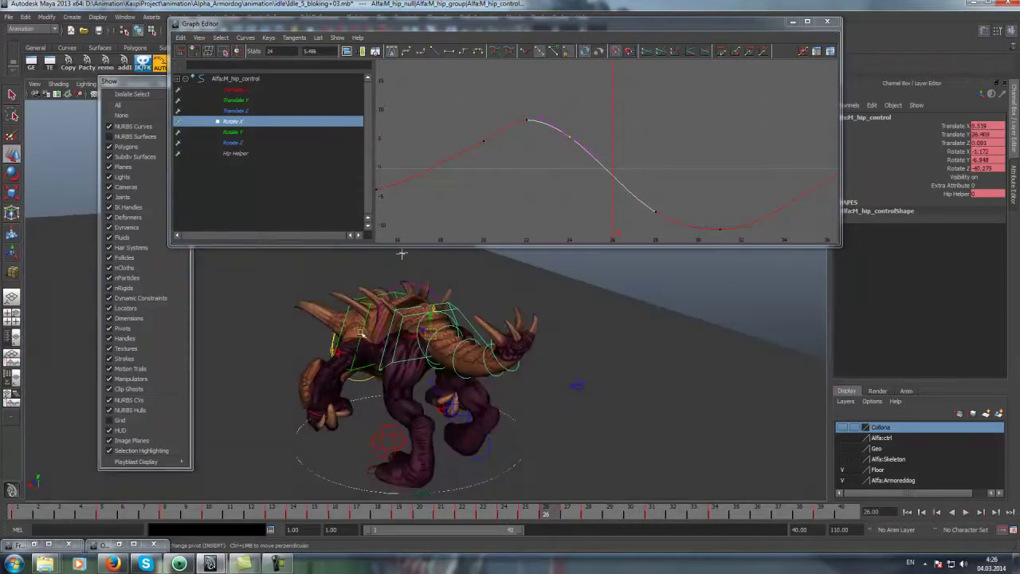
{"action": "left_click", "coordinate": [360, 333]}
{"action": "left_click", "coordinate": [929, 151]}
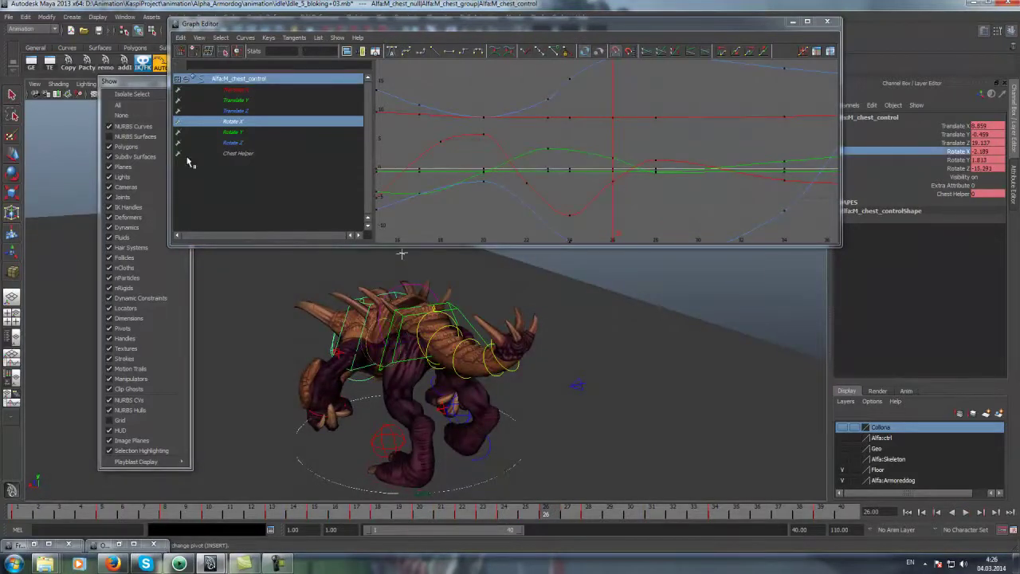
Isolate and frame the chest control's whole Rotate X curve
{"action": "left_click", "coordinate": [233, 122]}
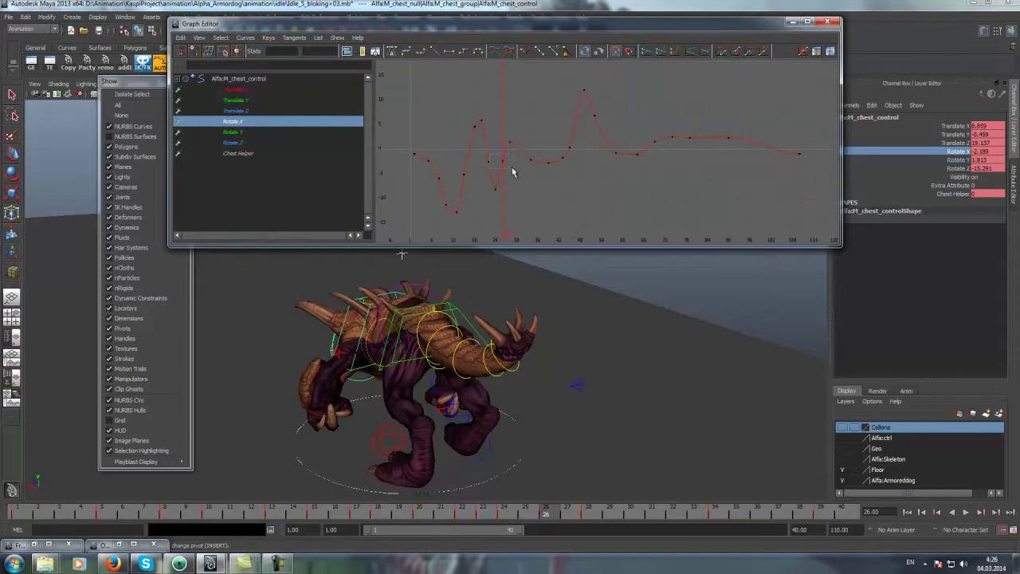
{"action": "left_click_drag", "start_coordinate": [513, 172], "coordinate": [526, 140]}
{"action": "key", "text": "f"}
{"action": "mouse_move", "coordinate": [518, 263]}
{"action": "left_mouse_down", "text": "alt"}
{"action": "mouse_move", "coordinate": [433, 517]}
{"action": "mouse_move", "coordinate": [483, 510]}
{"action": "left_mouse_up", "text": "alt"}
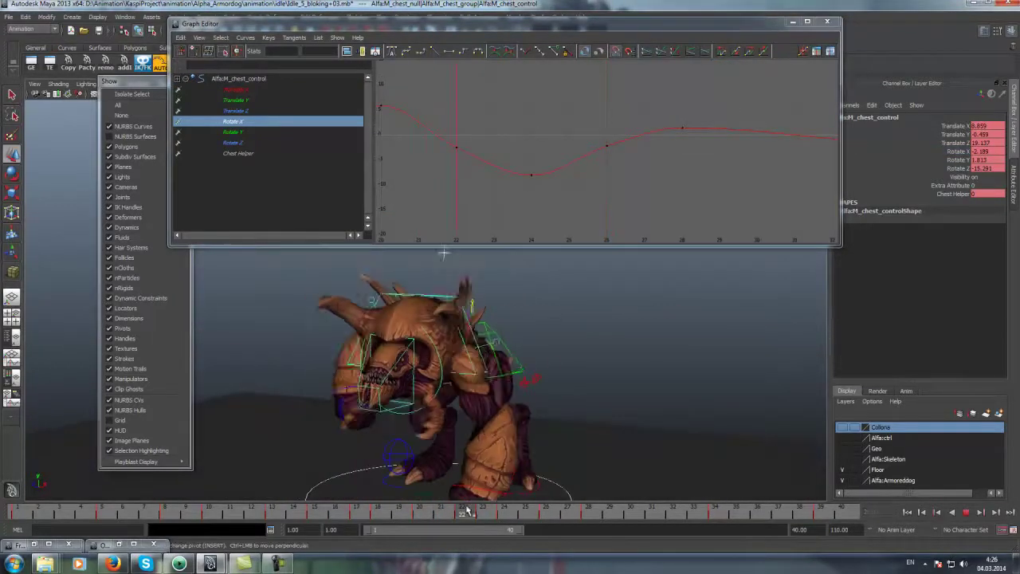
Reselect the hip control and frame only its Rotate X curve near frame 25
{"action": "left_click", "coordinate": [514, 373]}
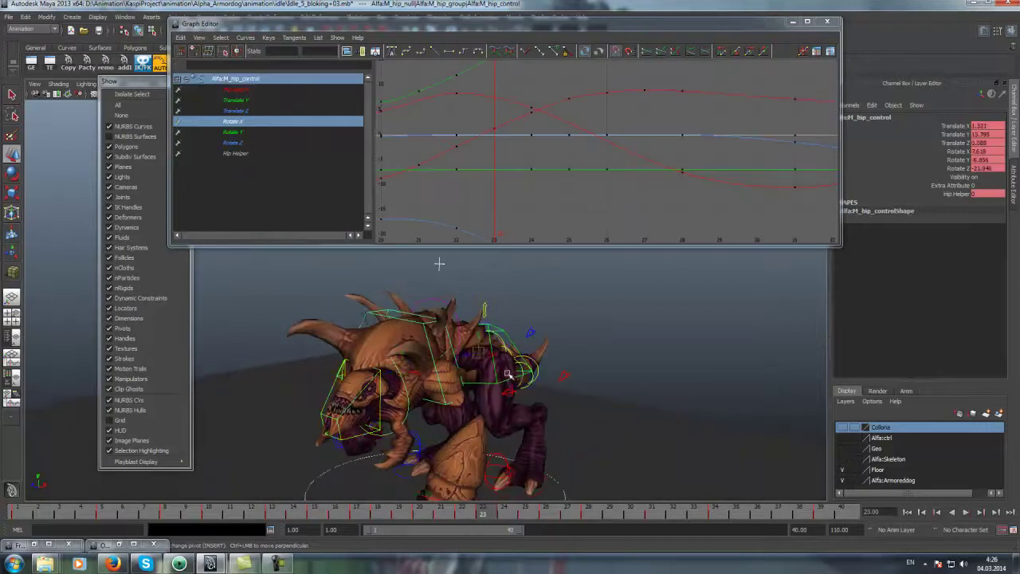
{"action": "left_click_drag", "start_coordinate": [514, 373], "coordinate": [605, 375], "text": "alt"}
{"action": "left_click", "coordinate": [949, 151]}
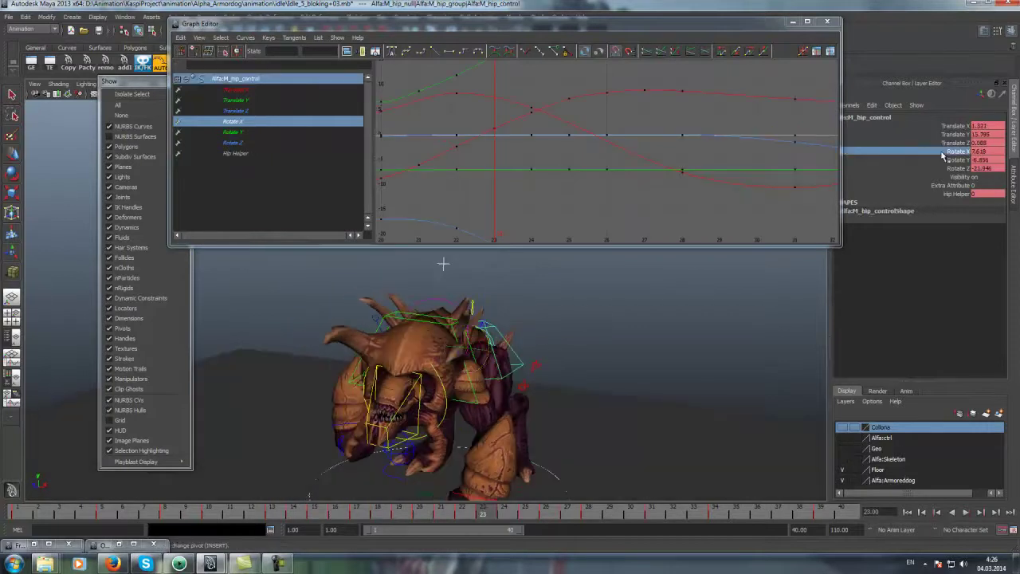
{"action": "left_click", "coordinate": [235, 111]}
{"action": "key", "text": "f"}
{"action": "left_click", "coordinate": [356, 121]}
{"action": "key", "text": "f"}
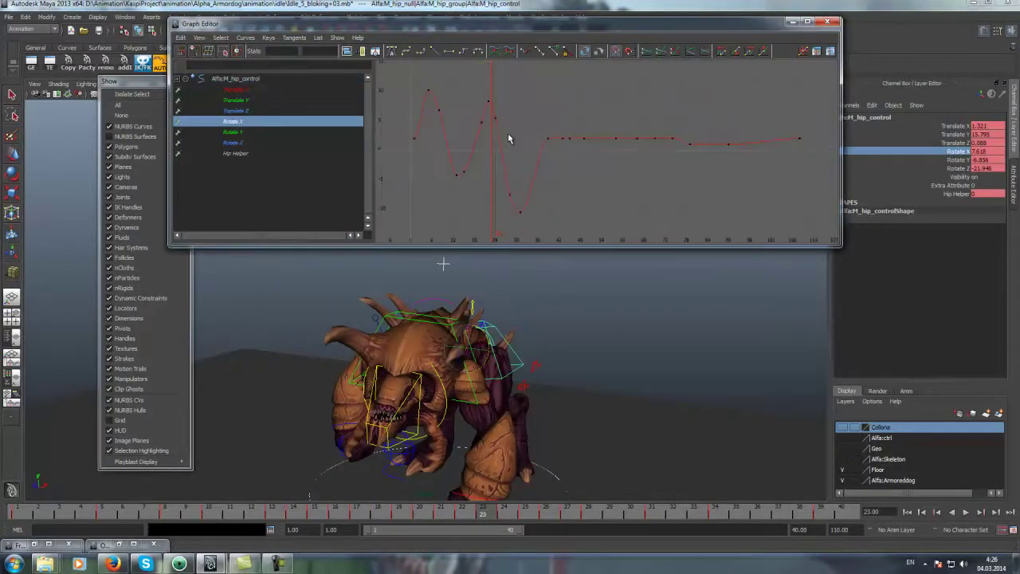
{"action": "mouse_move", "coordinate": [496, 514]}
{"action": "left_mouse_down"}
{"action": "mouse_move", "coordinate": [527, 512]}
{"action": "mouse_move", "coordinate": [462, 510]}
{"action": "mouse_move", "coordinate": [558, 511]}
{"action": "mouse_move", "coordinate": [456, 515]}
{"action": "mouse_move", "coordinate": [592, 520]}
{"action": "left_mouse_up"}
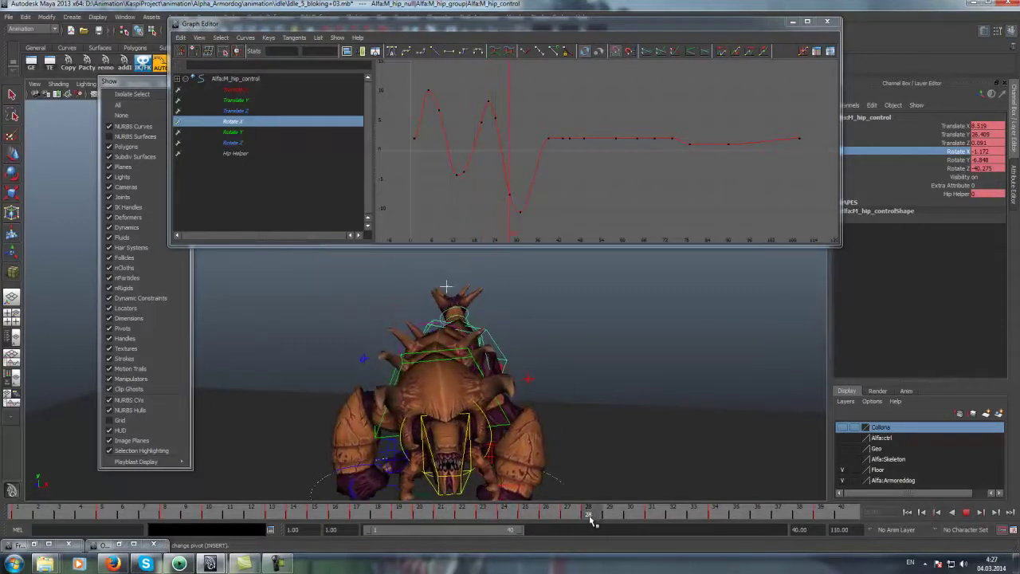
Try raising the two Rotate X keys near frame 30, then undo the key edits
{"action": "left_click_drag", "start_coordinate": [486, 175], "coordinate": [534, 215]}
{"action": "middle_click_drag", "start_coordinate": [534, 200], "coordinate": [534, 170]}
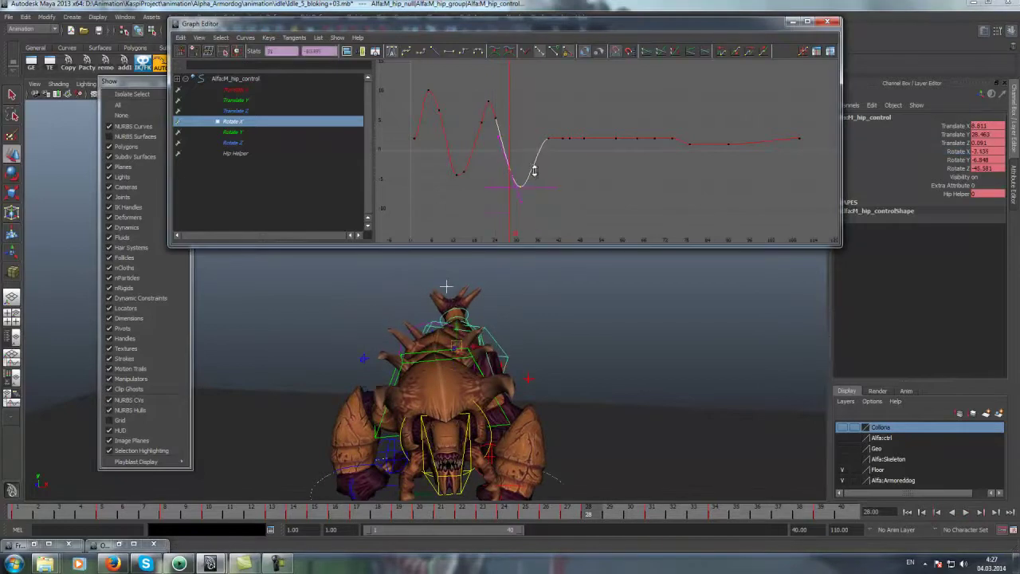
{"action": "key", "text": "ctrl+z"}
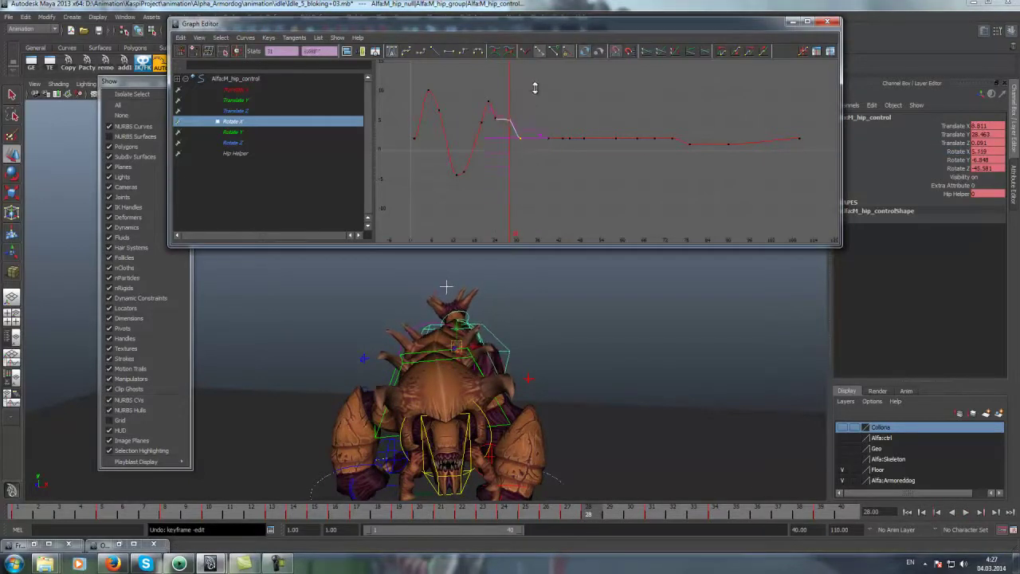
{"action": "key", "text": "ctrl+z"}
At frame 24, drop the hip's Rotate X peak key below zero
{"action": "left_click", "coordinate": [450, 514]}
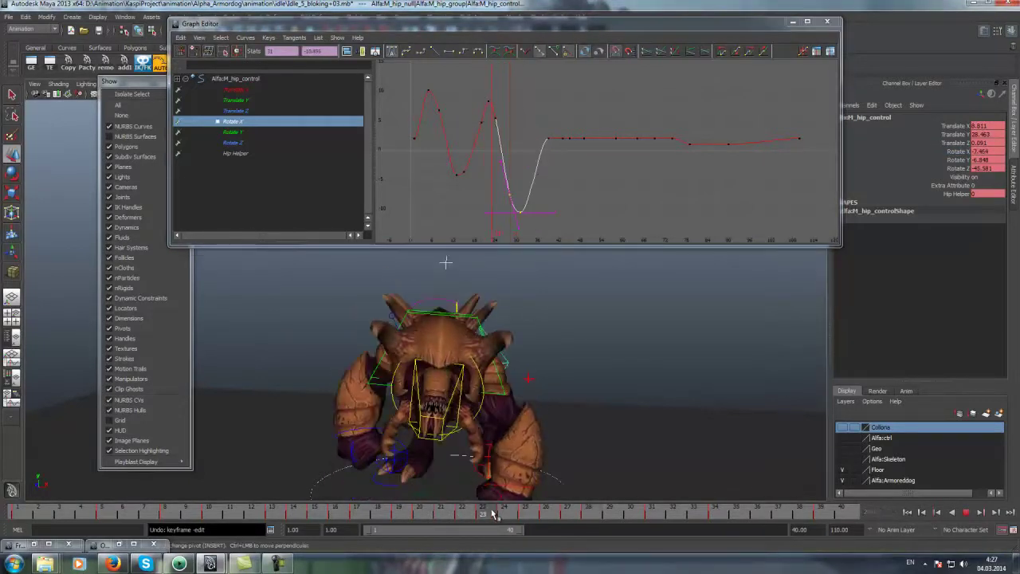
{"action": "left_click", "coordinate": [504, 516]}
{"action": "left_click", "coordinate": [504, 517]}
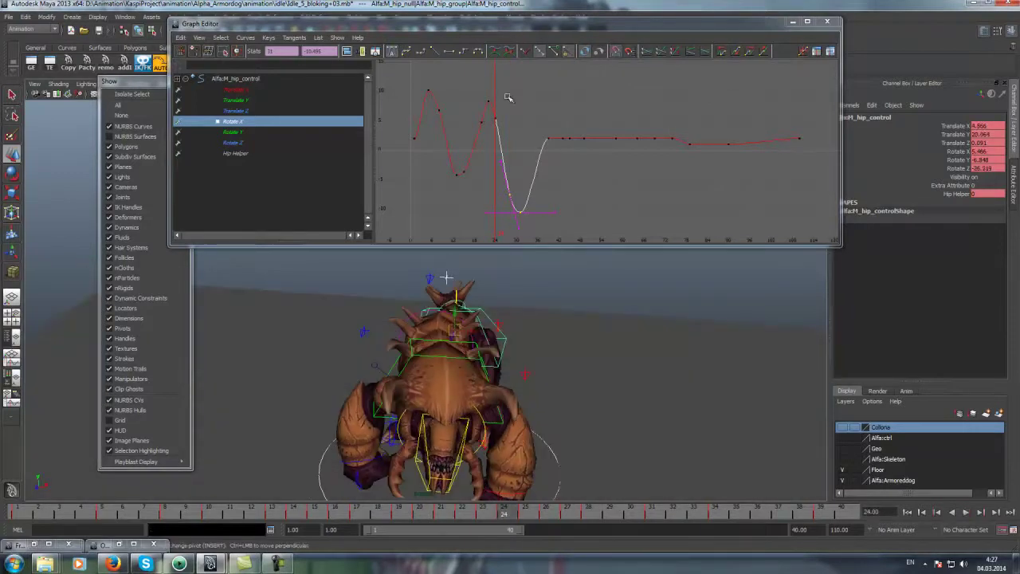
{"action": "left_click", "coordinate": [468, 84]}
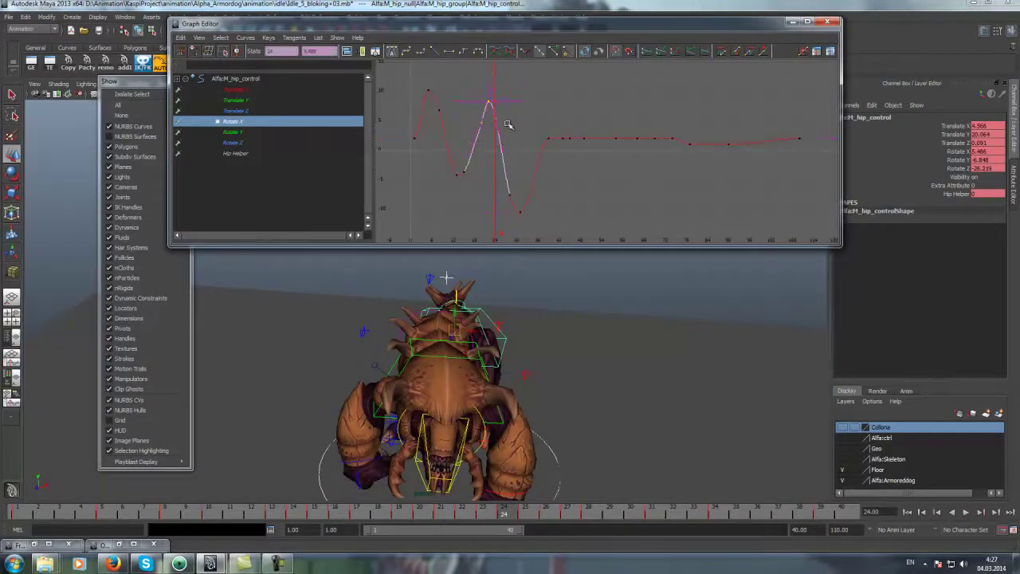
{"action": "mouse_move", "coordinate": [508, 94]}
{"action": "middle_mouse_down"}
{"action": "mouse_move", "coordinate": [512, 155]}
{"action": "mouse_move", "coordinate": [486, 183]}
{"action": "middle_mouse_up"}
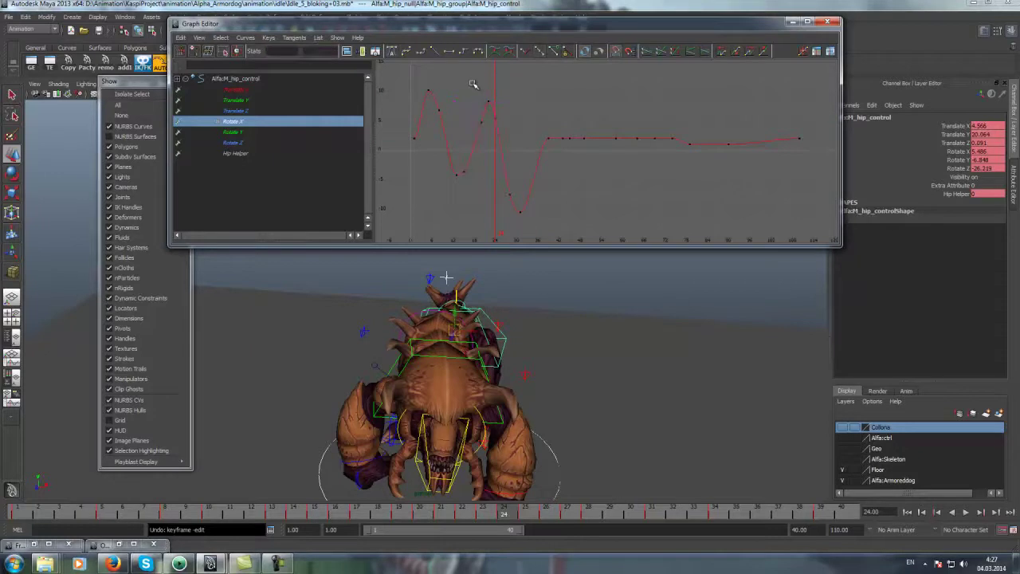
{"action": "middle_click_drag", "start_coordinate": [510, 100], "coordinate": [485, 232]}
{"action": "middle_click_drag", "start_coordinate": [527, 197], "coordinate": [547, 141], "text": "alt"}
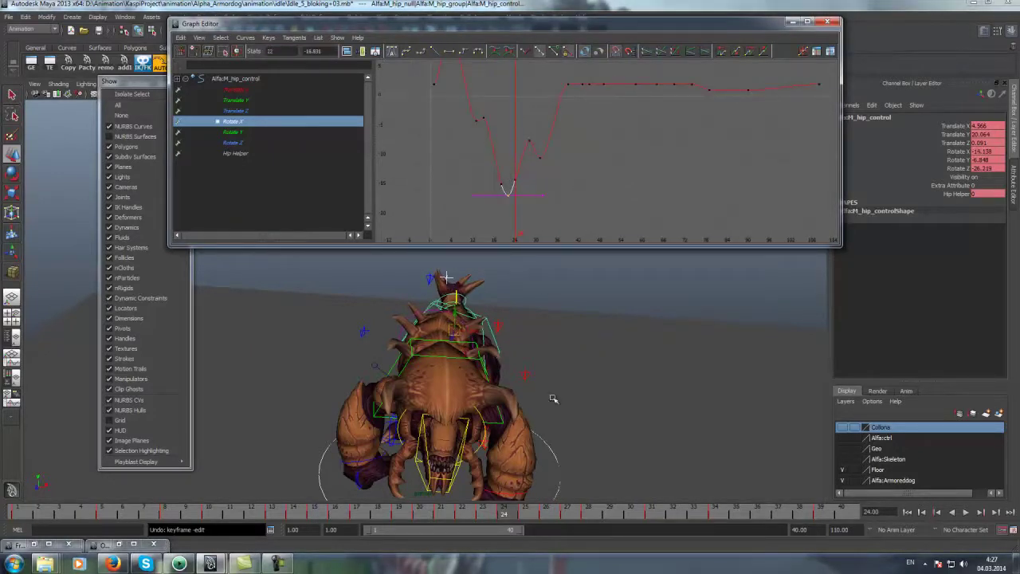
Briefly play the motion, then lower the Rotate X key near frame 28
{"action": "key", "text": "alt+v"}
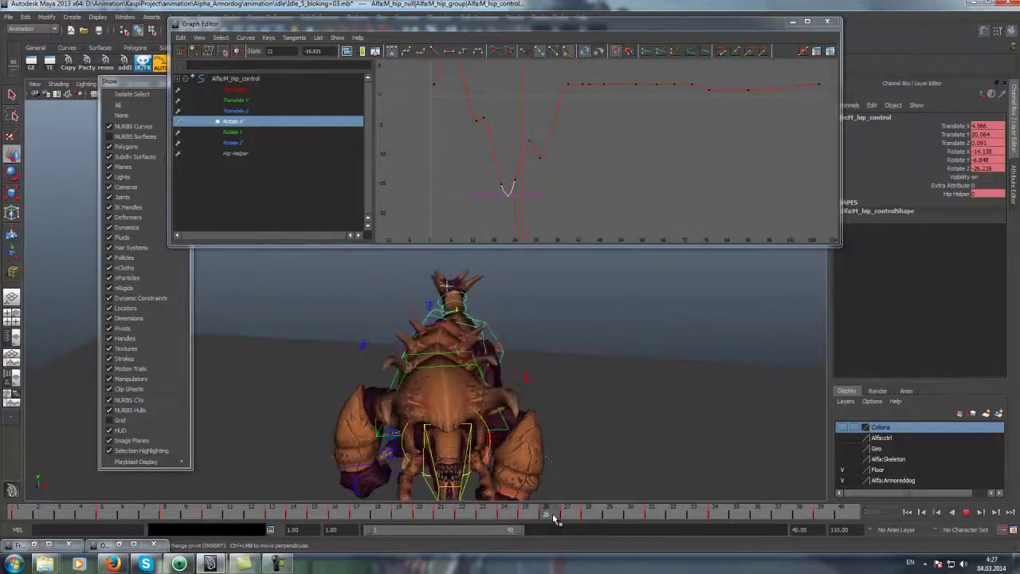
{"action": "key", "text": "alt+v"}
{"action": "left_click", "coordinate": [535, 150]}
{"action": "mouse_move", "coordinate": [535, 149]}
{"action": "middle_mouse_down"}
{"action": "mouse_move", "coordinate": [576, 196]}
{"action": "mouse_move", "coordinate": [542, 90]}
{"action": "middle_mouse_up"}
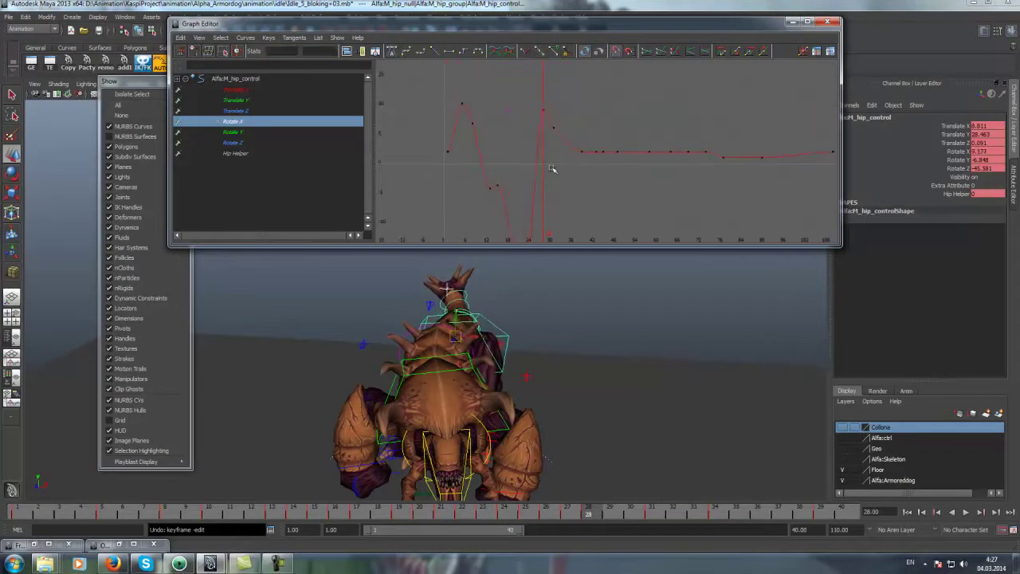
{"action": "left_click", "coordinate": [539, 93]}
{"action": "mouse_move", "coordinate": [550, 111]}
{"action": "middle_mouse_down"}
{"action": "mouse_move", "coordinate": [541, 134]}
{"action": "mouse_move", "coordinate": [558, 135]}
{"action": "middle_mouse_up"}
Scrub frames 19–34, then play the idle while orbiting to rear and side views
{"action": "mouse_move", "coordinate": [402, 515]}
{"action": "left_mouse_down"}
{"action": "mouse_move", "coordinate": [696, 518]}
{"action": "mouse_move", "coordinate": [692, 508]}
{"action": "left_mouse_up"}
{"action": "left_click_drag", "start_coordinate": [438, 517], "coordinate": [715, 514]}
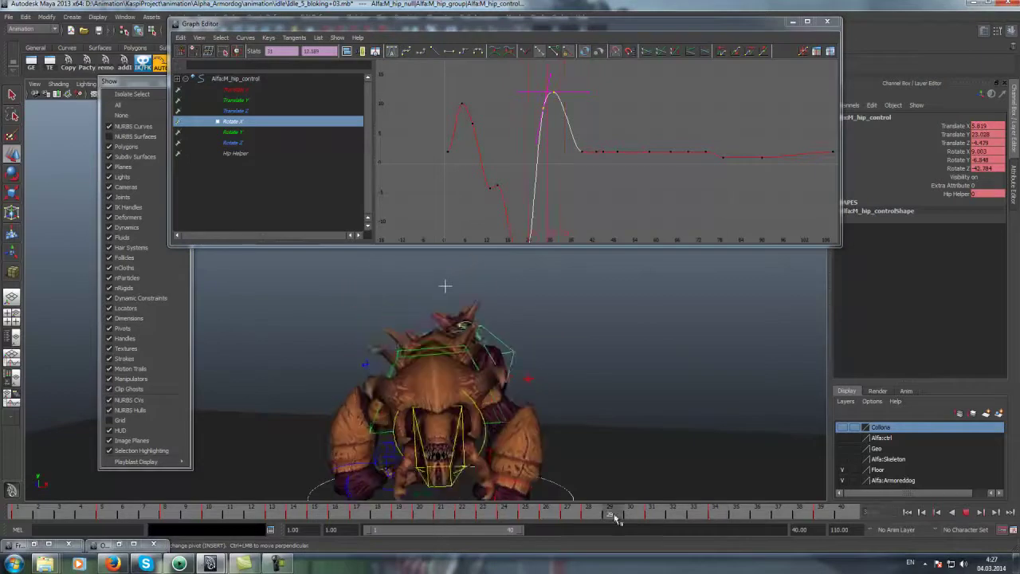
{"action": "left_click", "coordinate": [565, 142]}
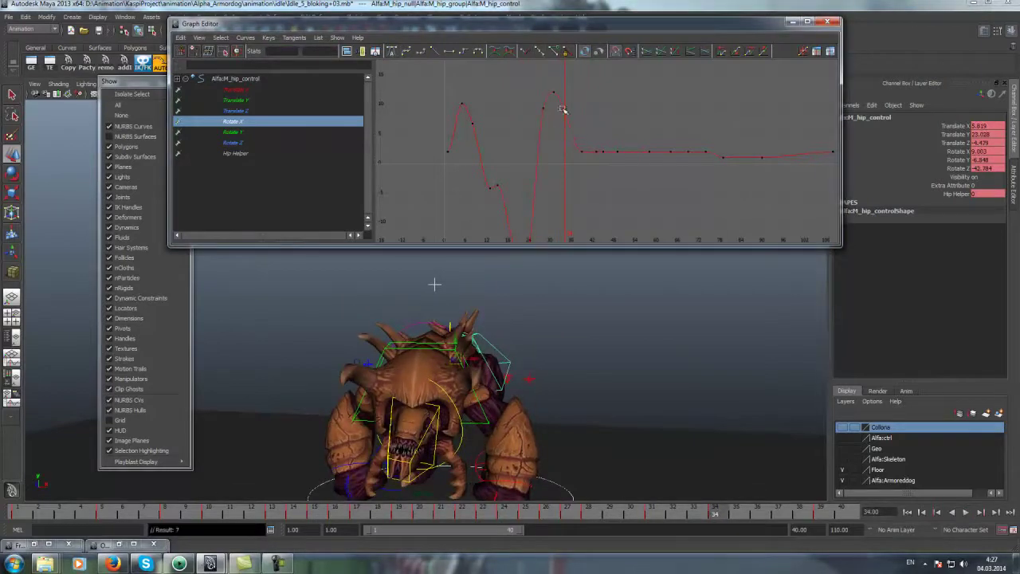
{"action": "key", "text": "alt+v"}
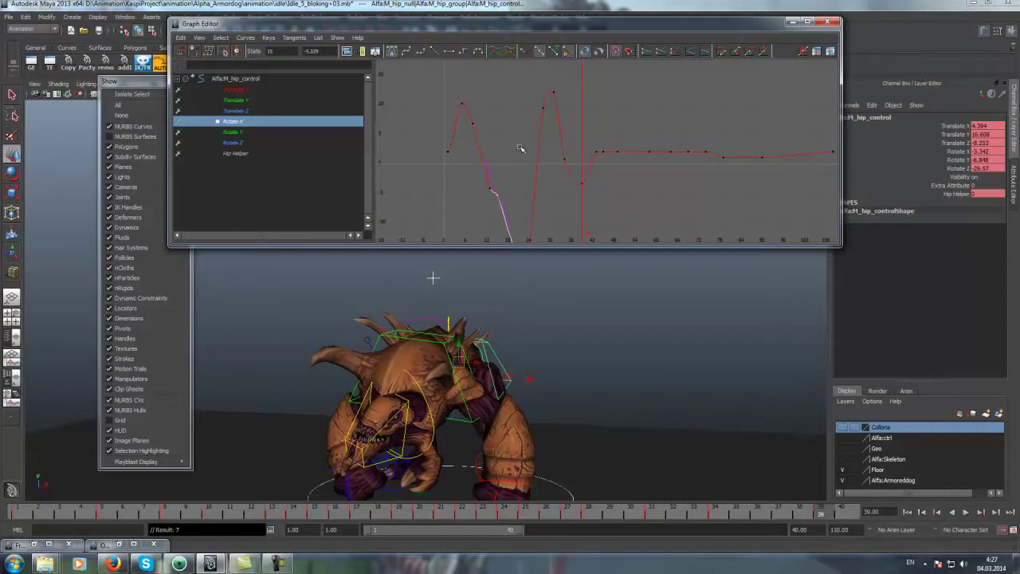
{"action": "left_click", "coordinate": [964, 513]}
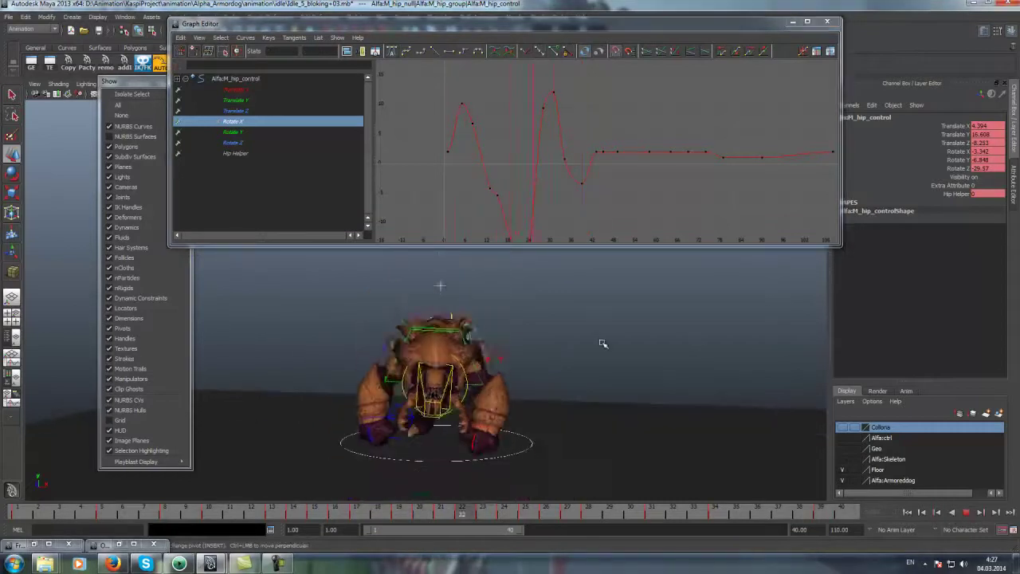
{"action": "left_click_drag", "start_coordinate": [446, 356], "coordinate": [258, 353], "text": "alt"}
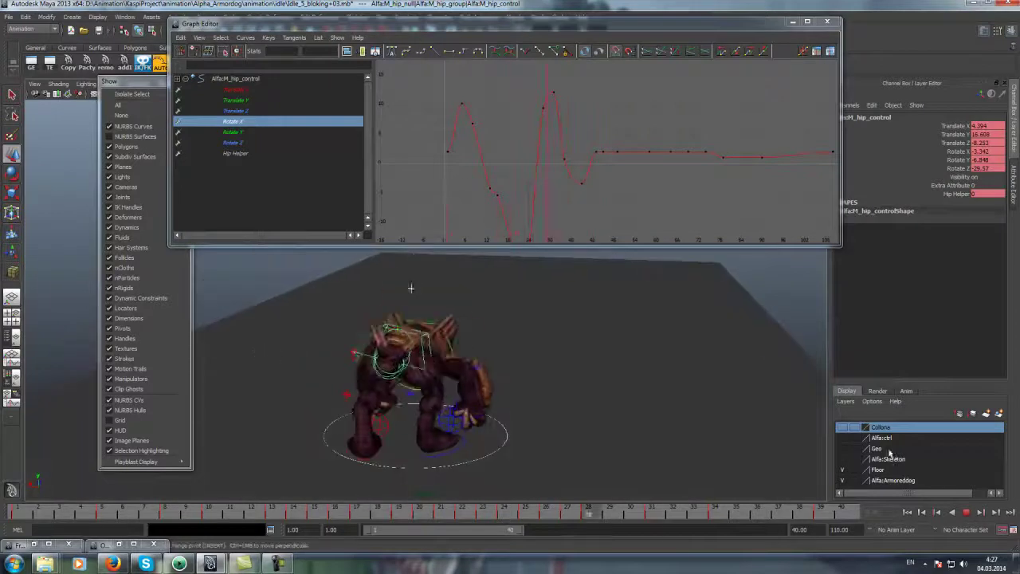
{"action": "key", "text": "Escape"}
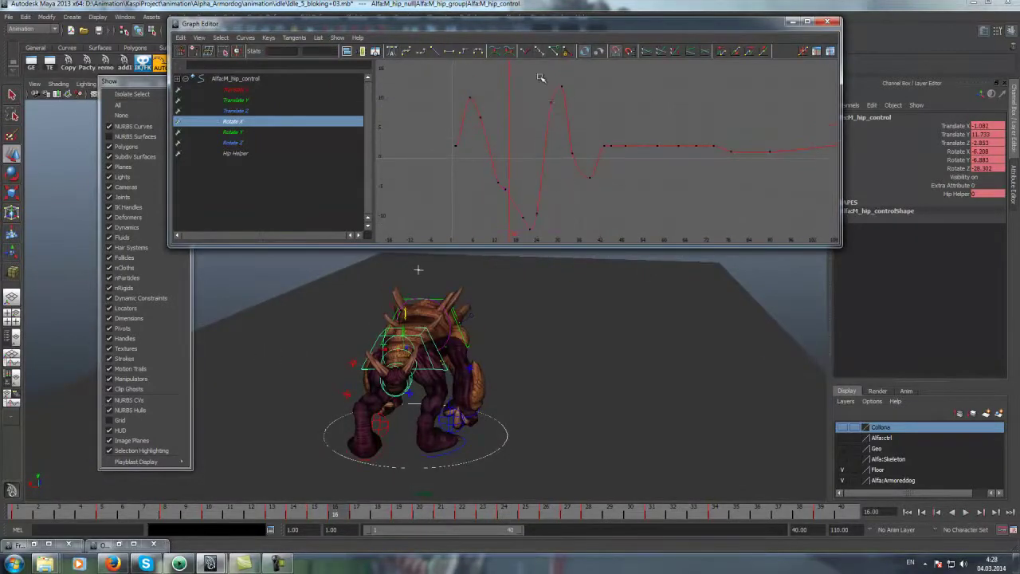
{"action": "left_click", "coordinate": [967, 511]}
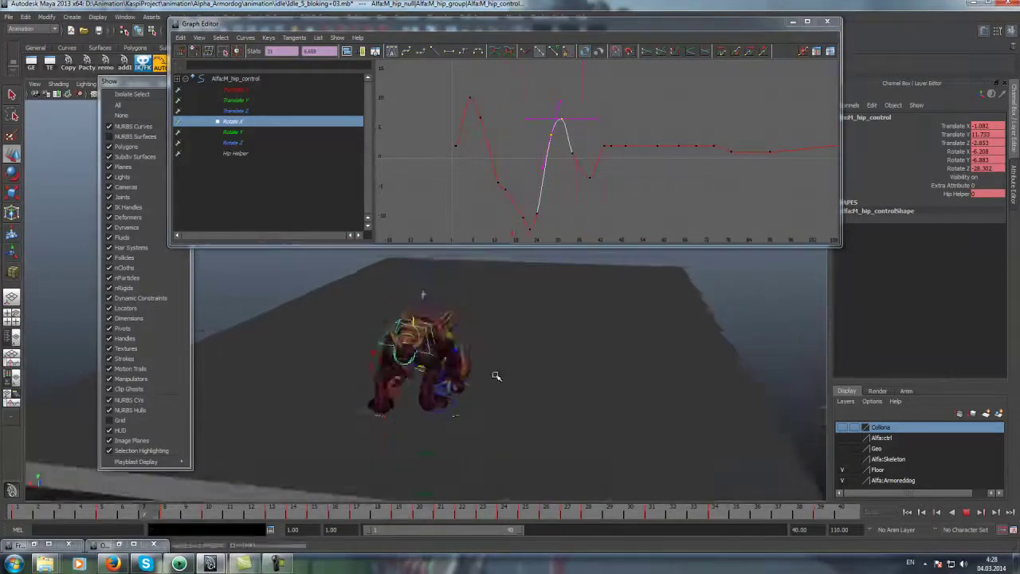
{"action": "left_click_drag", "start_coordinate": [490, 372], "coordinate": [598, 350], "text": "alt"}
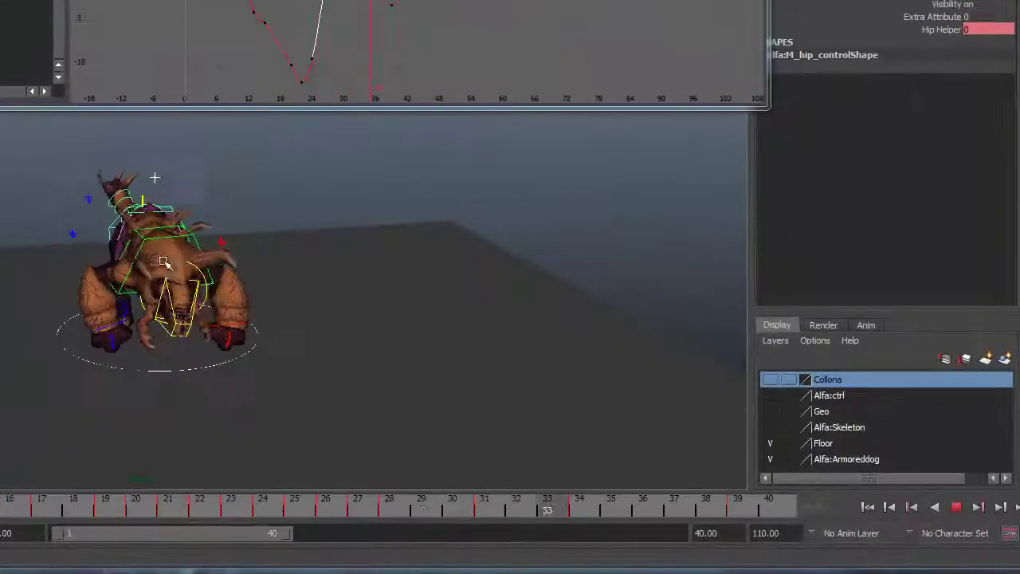
{"action": "left_click_drag", "start_coordinate": [163, 263], "coordinate": [330, 246], "text": "alt"}
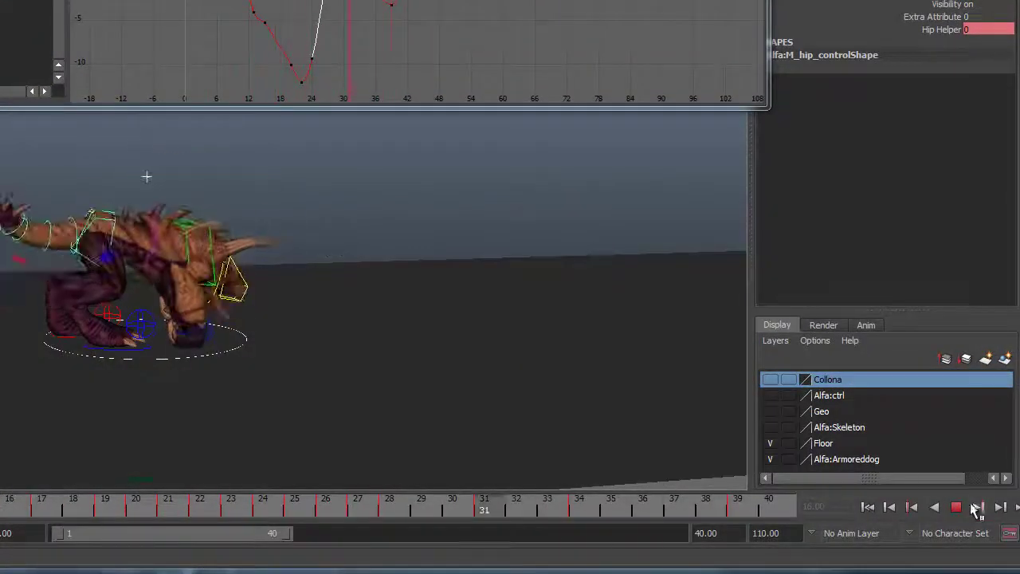
Set the playback end frame to 34, then play the 1–34 loop from a front view
{"action": "left_click", "coordinate": [956, 507]}
{"action": "mouse_move", "coordinate": [452, 501]}
{"action": "left_mouse_down"}
{"action": "mouse_move", "coordinate": [200, 505]}
{"action": "mouse_move", "coordinate": [478, 521]}
{"action": "mouse_move", "coordinate": [574, 517]}
{"action": "mouse_move", "coordinate": [567, 510]}
{"action": "left_mouse_up"}
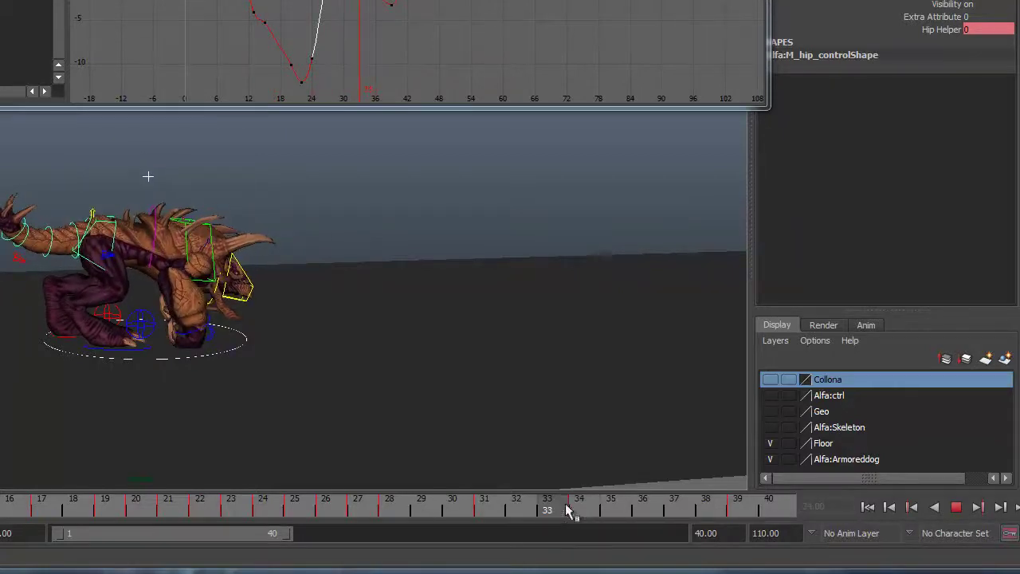
{"action": "type", "text": "34"}
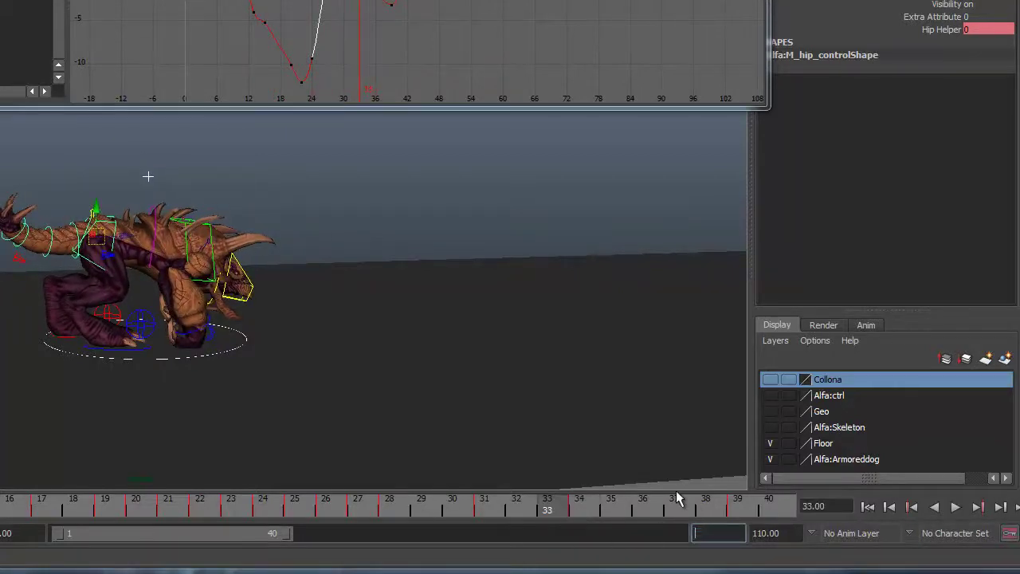
{"action": "key", "text": "Return"}
{"action": "left_click", "coordinate": [957, 507]}
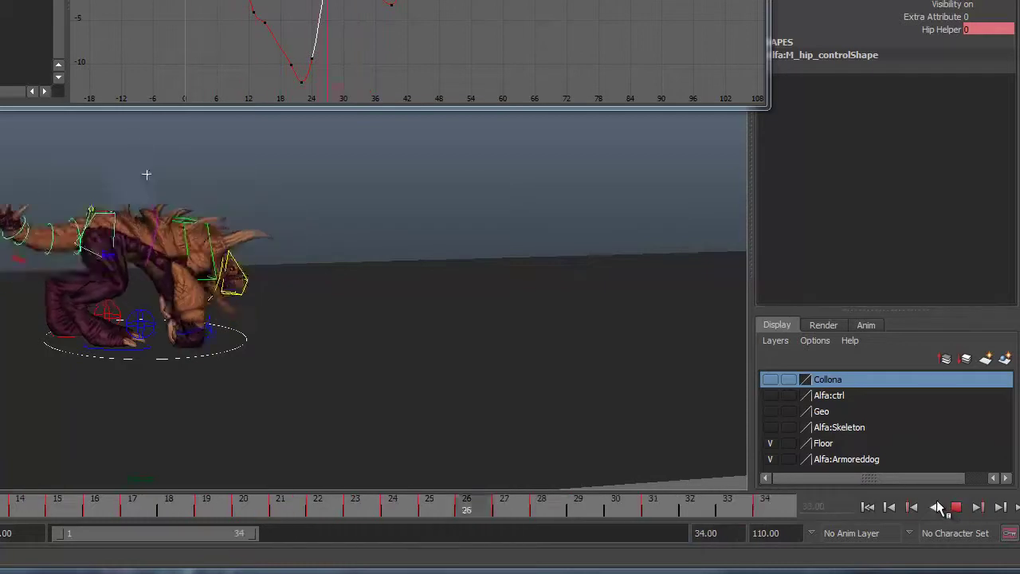
{"action": "mouse_move", "coordinate": [372, 332]}
{"action": "left_mouse_down", "text": "alt"}
{"action": "mouse_move", "coordinate": [137, 307]}
{"action": "mouse_move", "coordinate": [48, 314]}
{"action": "mouse_move", "coordinate": [262, 332]}
{"action": "mouse_move", "coordinate": [100, 323]}
{"action": "left_mouse_up", "text": "alt"}
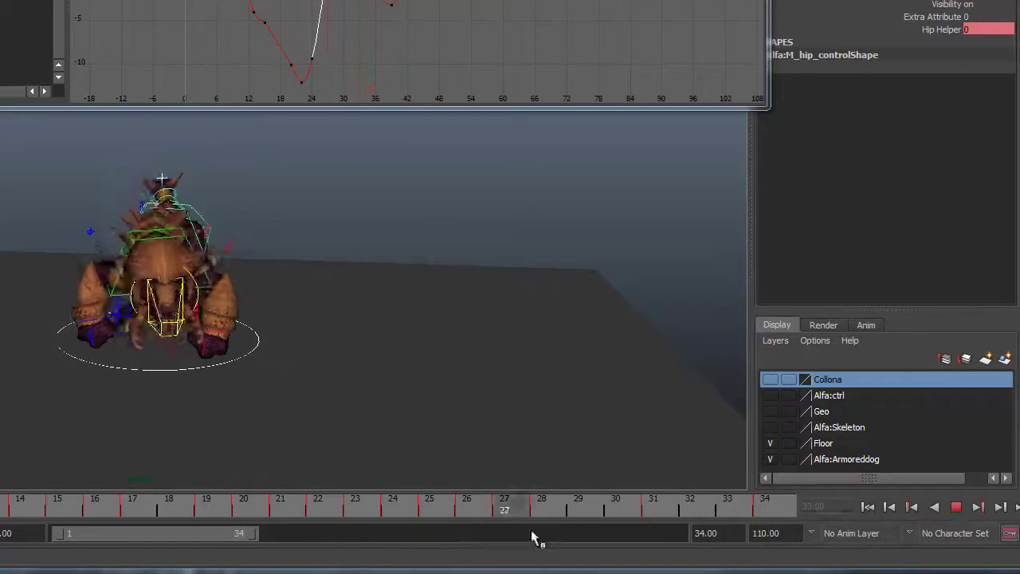
{"action": "left_click", "coordinate": [960, 507]}
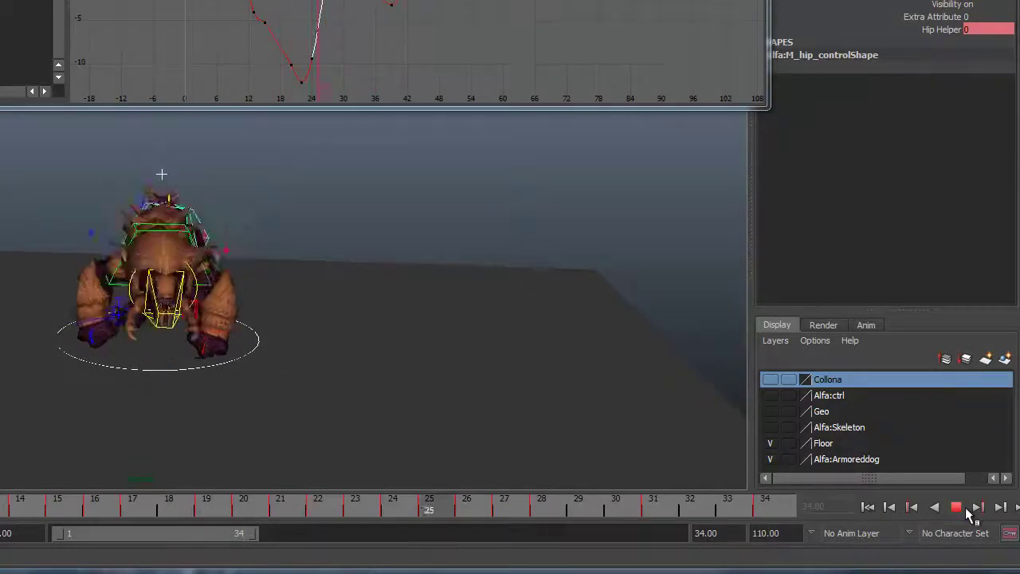
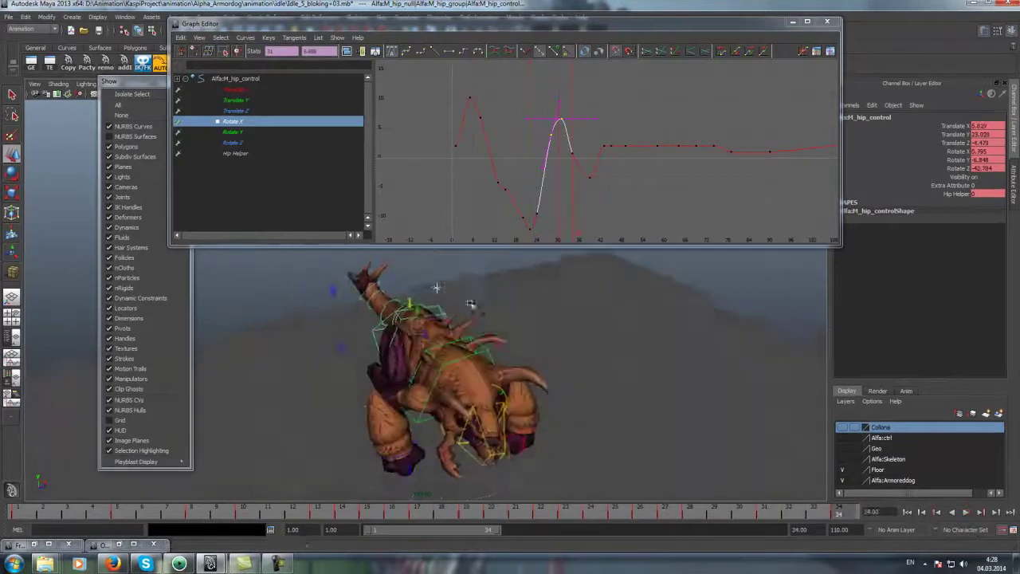
Select the up-down control, isolate its Translate X curve, and raise the key near frame 34
{"action": "left_click_drag", "start_coordinate": [467, 296], "coordinate": [436, 287], "text": "alt"}
{"action": "left_click", "coordinate": [409, 301]}
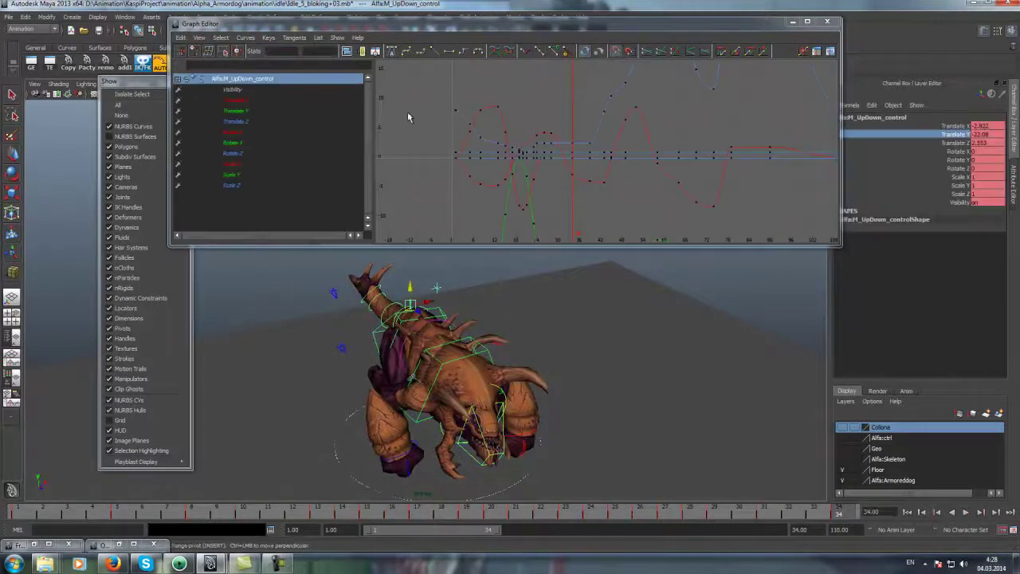
{"action": "left_click", "coordinate": [231, 89]}
{"action": "left_click", "coordinate": [270, 102]}
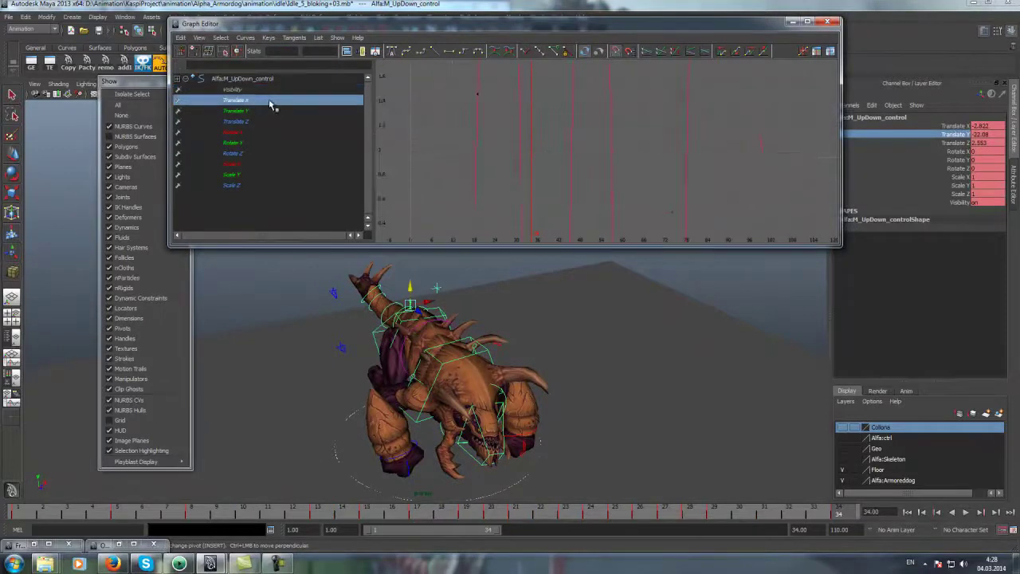
{"action": "left_click", "coordinate": [534, 177]}
{"action": "middle_click_drag", "start_coordinate": [537, 159], "coordinate": [534, 112]}
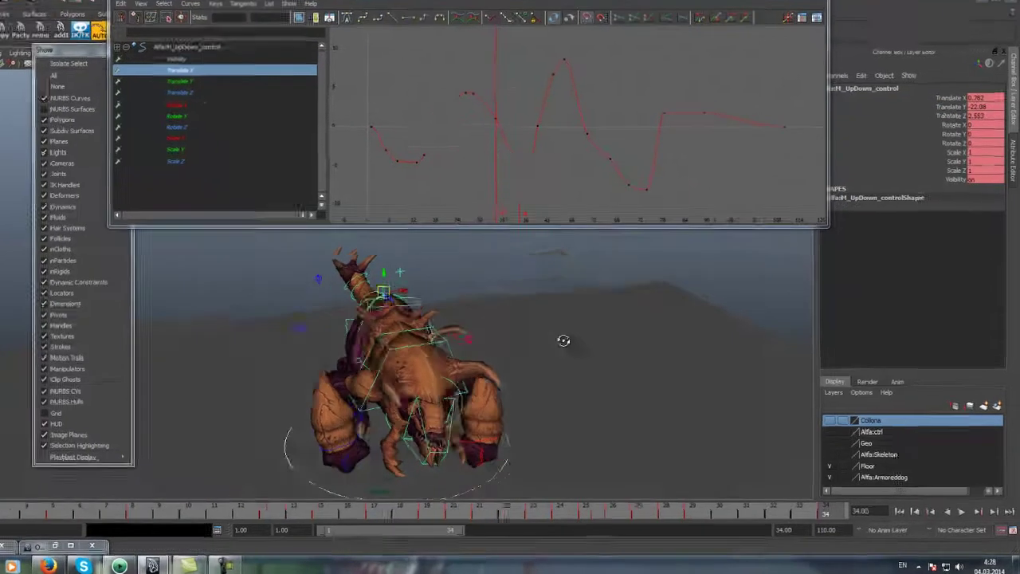
Play back, then raise the Translate X key at the current frame to smooth the arc
{"action": "key", "text": "alt+v"}
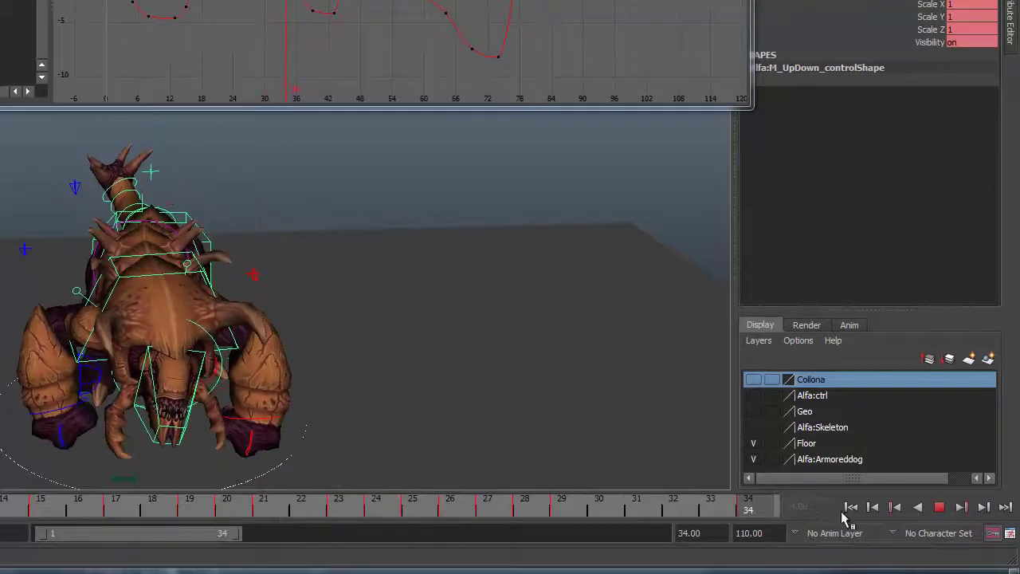
{"action": "left_click", "coordinate": [938, 507]}
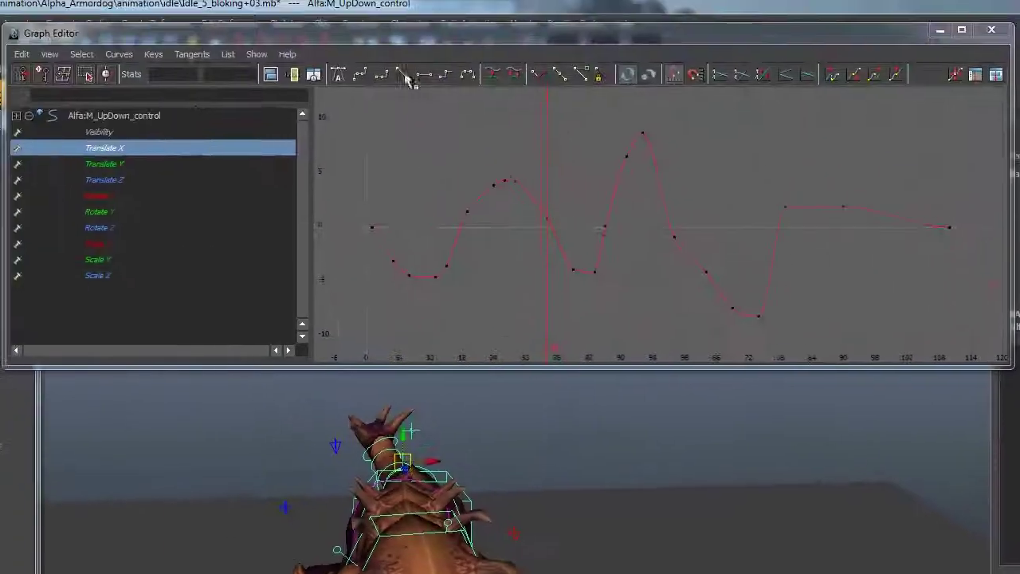
{"action": "left_click", "coordinate": [549, 221]}
{"action": "middle_click_drag", "start_coordinate": [549, 221], "coordinate": [553, 175]}
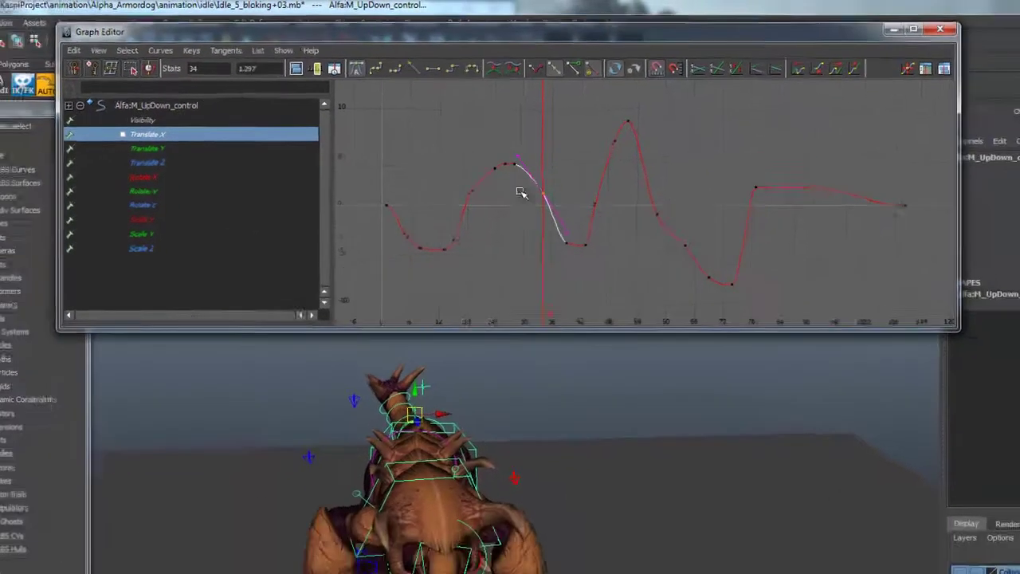
Select the spine control, undo the last two changes, and scrub to frame 5
{"action": "left_click", "coordinate": [434, 322]}
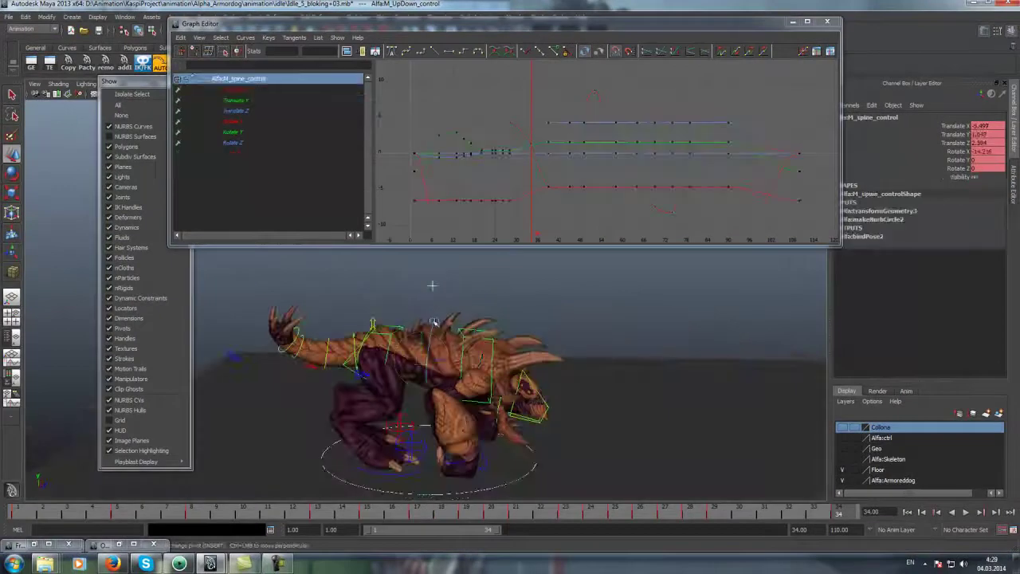
{"action": "key", "text": "ctrl+z"}
{"action": "key", "text": "ctrl+z"}
{"action": "key", "text": "ctrl+z"}
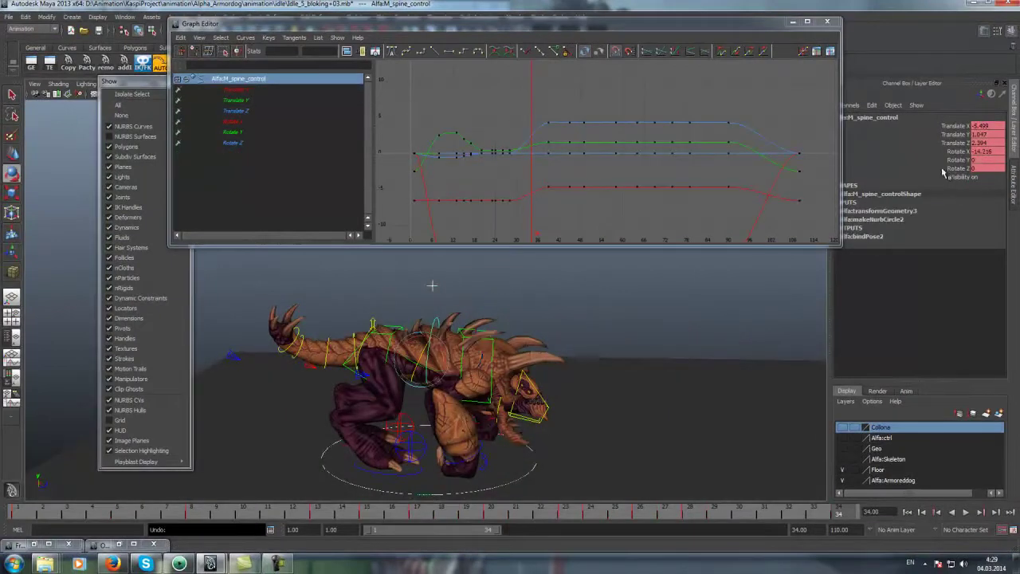
{"action": "key", "text": "ctrl+z"}
{"action": "key", "text": "ctrl+z"}
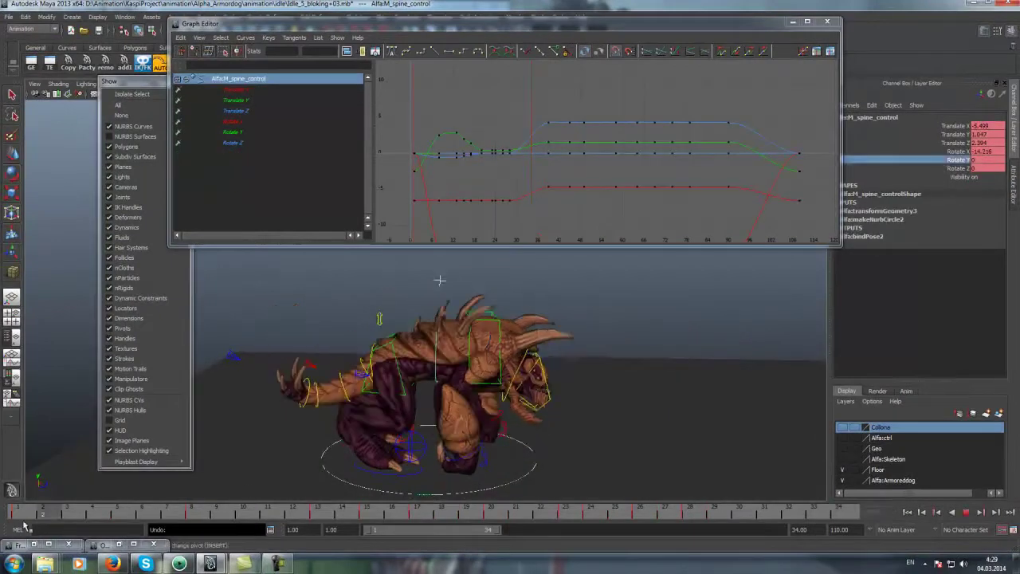
{"action": "key", "text": "ctrl+z"}
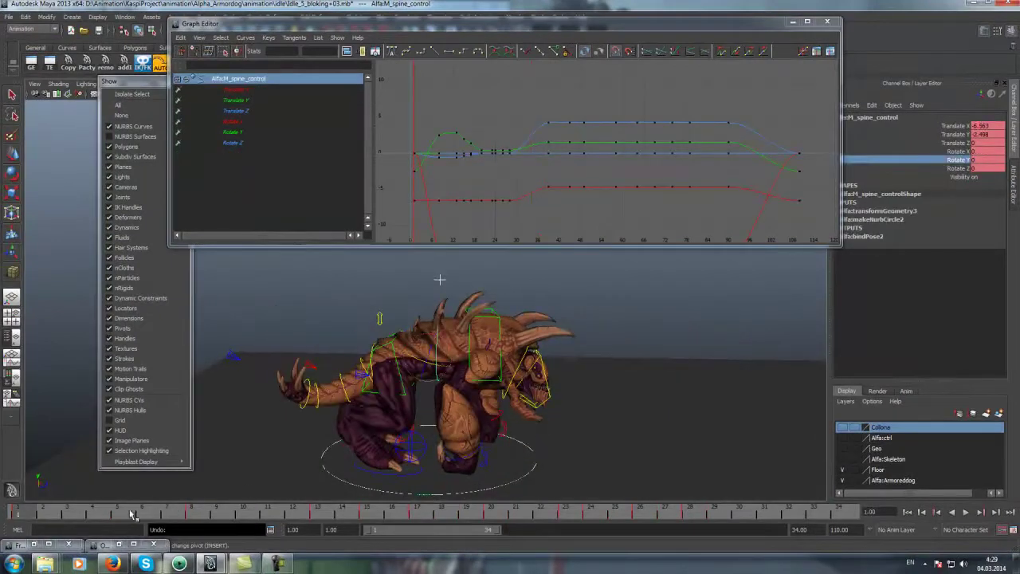
{"action": "left_click_drag", "start_coordinate": [132, 514], "coordinate": [116, 514]}
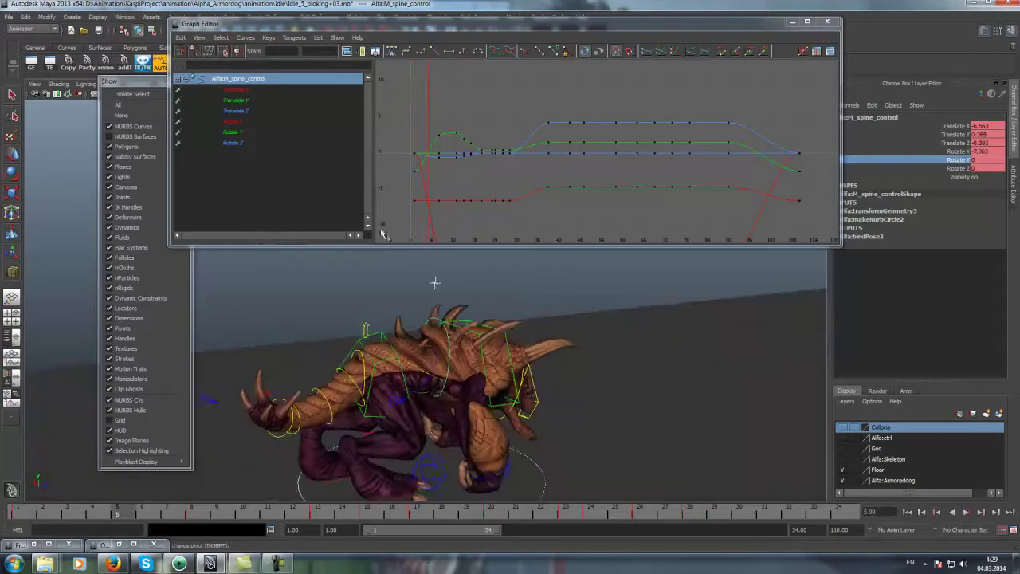
Isolate the Rotate Z curve, select its keys from frames 6 to 30, and review from the front
{"action": "left_click", "coordinate": [243, 144]}
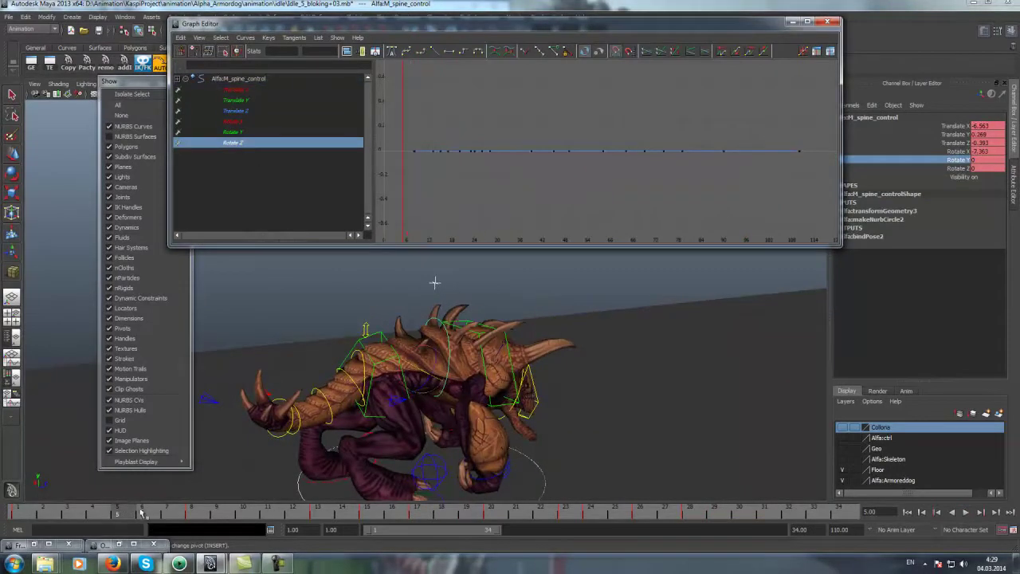
{"action": "key", "text": "alt+shift+v"}
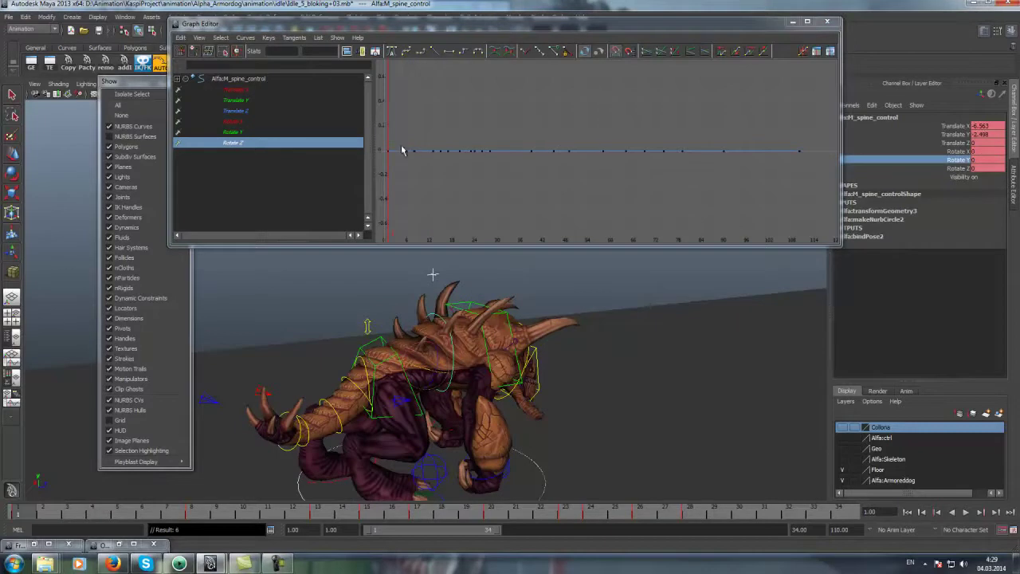
{"action": "left_click_drag", "start_coordinate": [403, 140], "coordinate": [550, 188]}
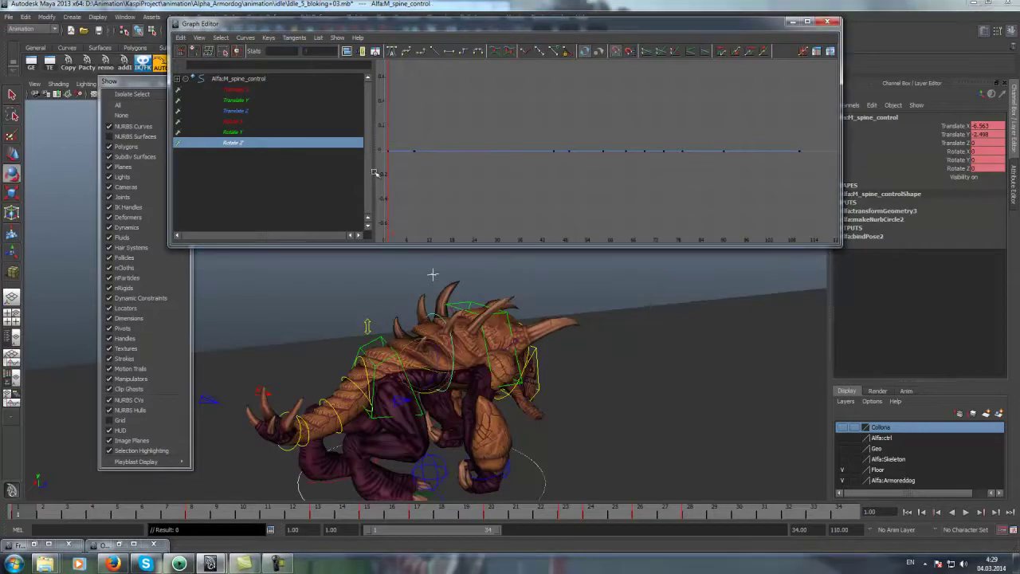
{"action": "key", "text": "alt+v"}
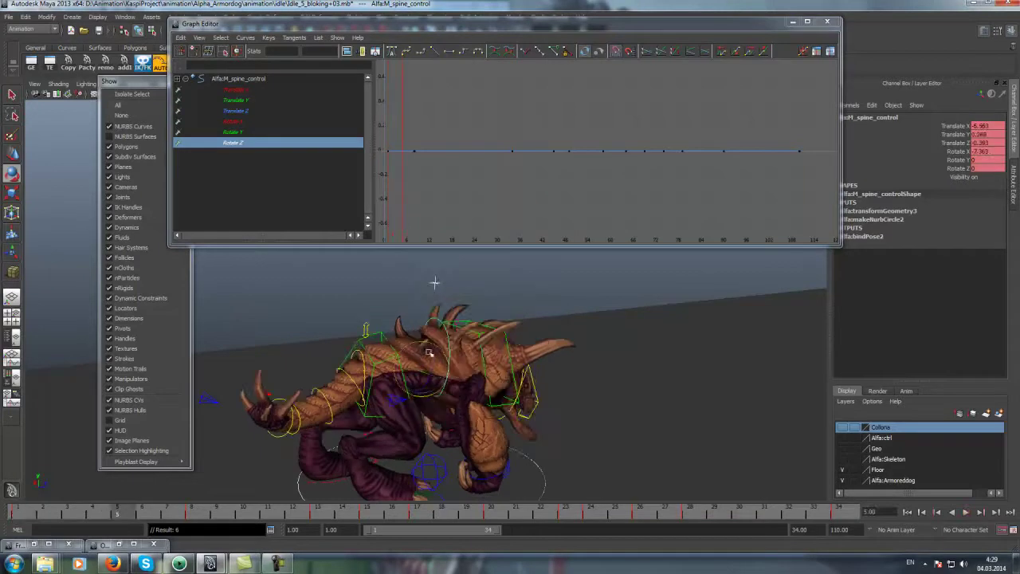
{"action": "left_click_drag", "start_coordinate": [428, 353], "coordinate": [314, 428], "text": "alt"}
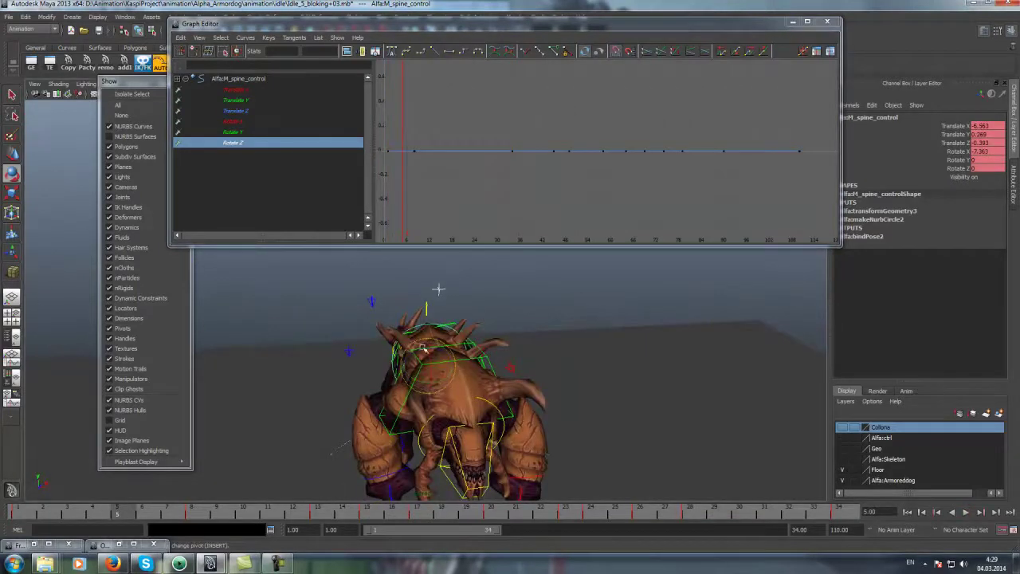
{"action": "left_click_drag", "start_coordinate": [413, 350], "coordinate": [399, 375], "text": "alt"}
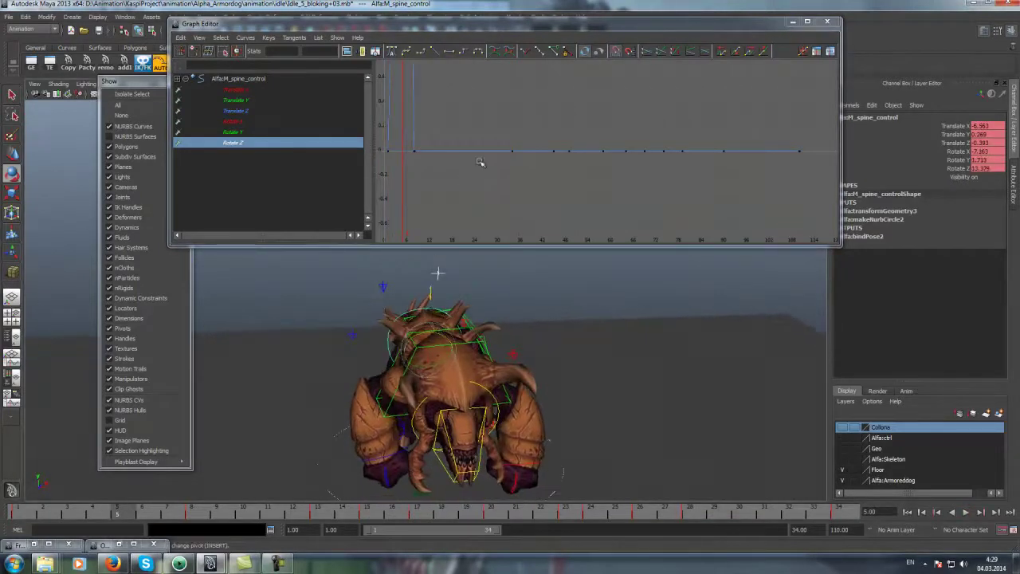
Frame the Rotate Z spike and lower the key at frame 10, then play back
{"action": "key", "text": "f"}
{"action": "right_click_drag", "start_coordinate": [538, 134], "coordinate": [439, 75], "text": "alt"}
{"action": "key", "text": "f"}
{"action": "key", "text": "alt+v"}
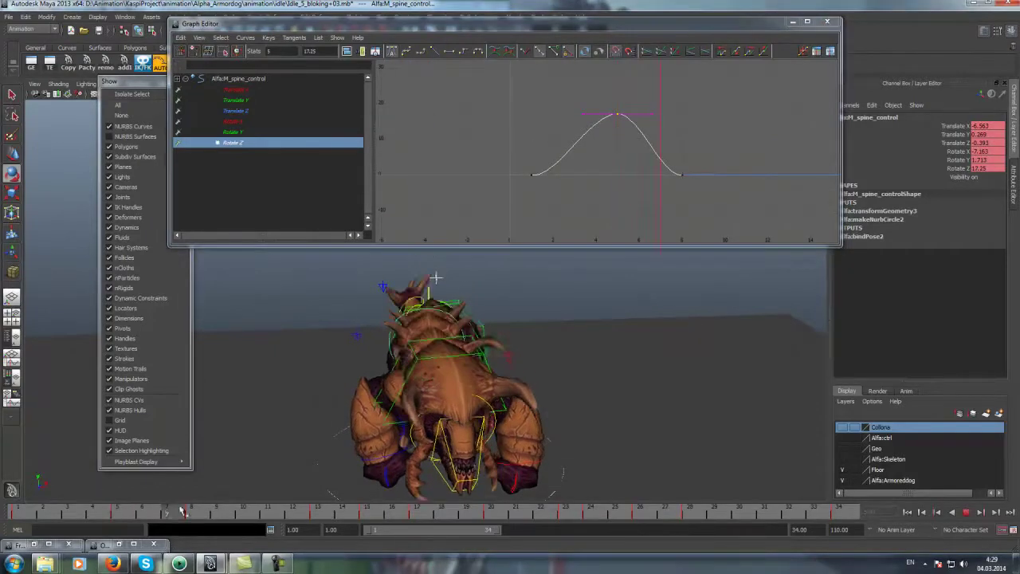
{"action": "key", "text": "alt+v"}
{"action": "middle_click_drag", "start_coordinate": [641, 203], "coordinate": [548, 196], "text": "alt"}
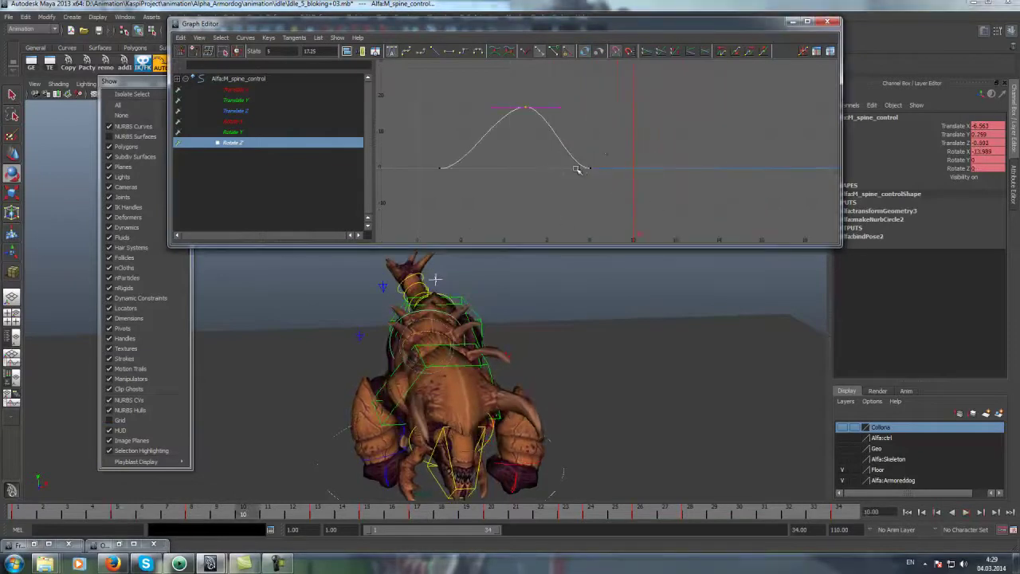
{"action": "middle_click_drag", "start_coordinate": [666, 151], "coordinate": [640, 201], "text": "shift"}
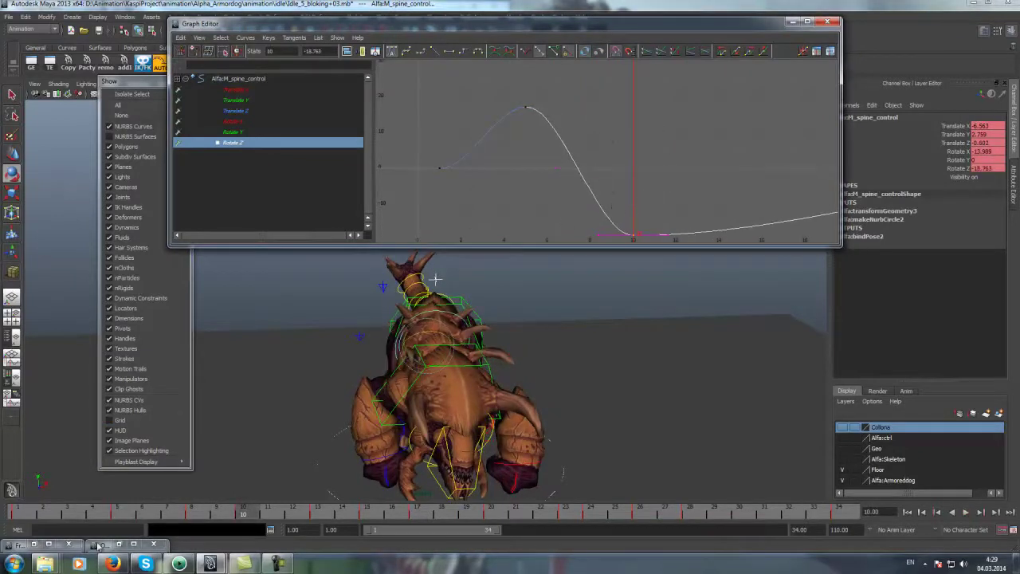
{"action": "key", "text": "alt+v"}
Lower the frame 5 key to flatten the peak and raise the frame 20 key to about 13.3
{"action": "left_click", "coordinate": [525, 106]}
{"action": "middle_click_drag", "start_coordinate": [585, 155], "coordinate": [563, 198], "text": "shift"}
{"action": "key", "text": "alt+v"}
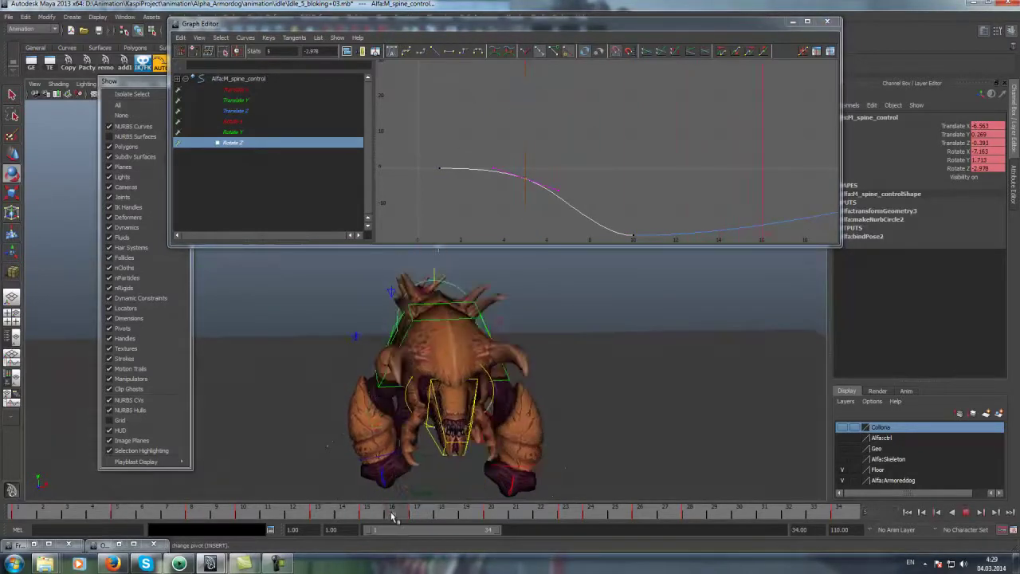
{"action": "key", "text": "alt+v"}
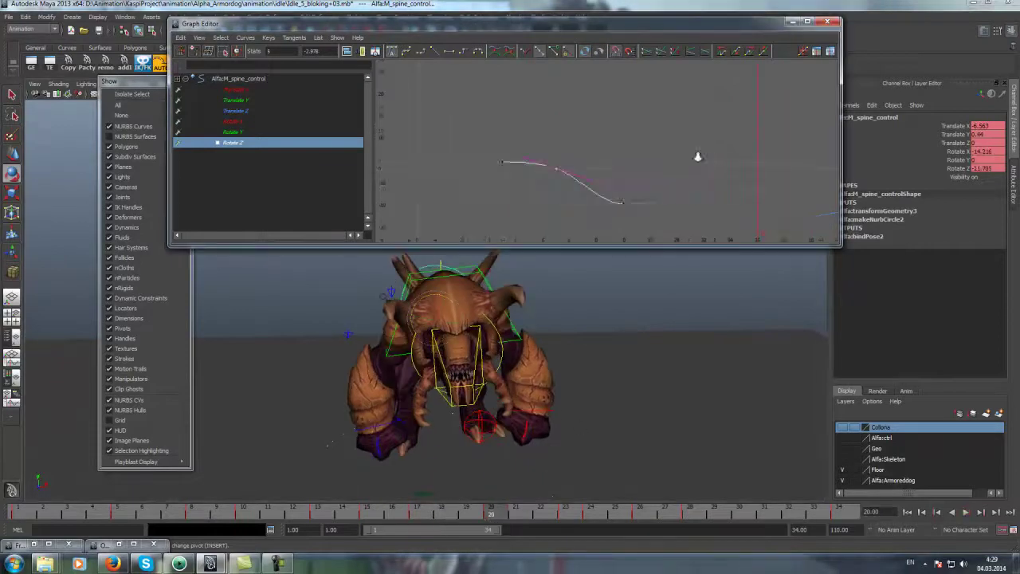
{"action": "left_click_drag", "start_coordinate": [626, 184], "coordinate": [618, 116]}
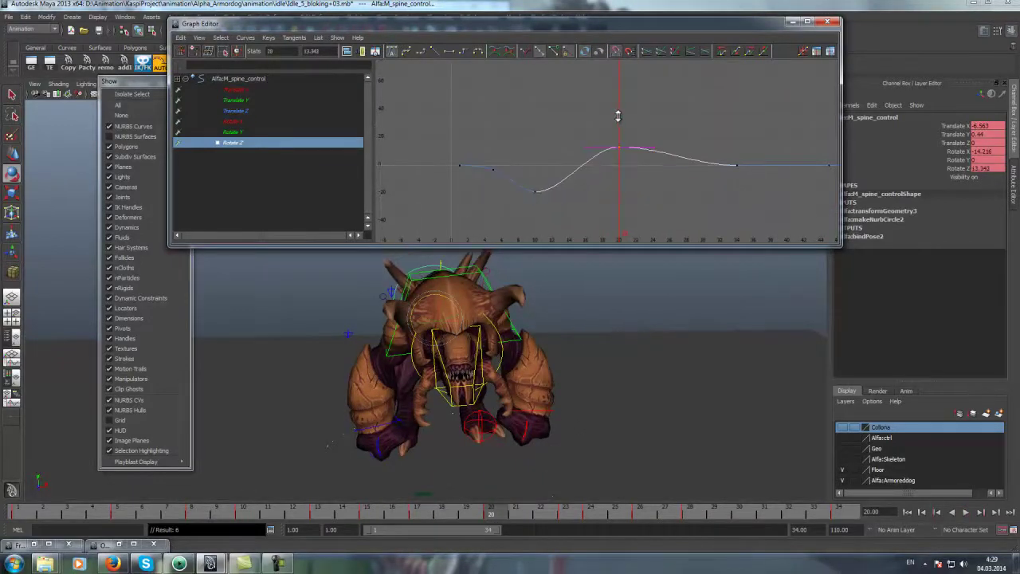
Lower the Rotate Z key at frame 26 to about -16.9 and play back
{"action": "left_click_drag", "start_coordinate": [488, 477], "coordinate": [608, 473]}
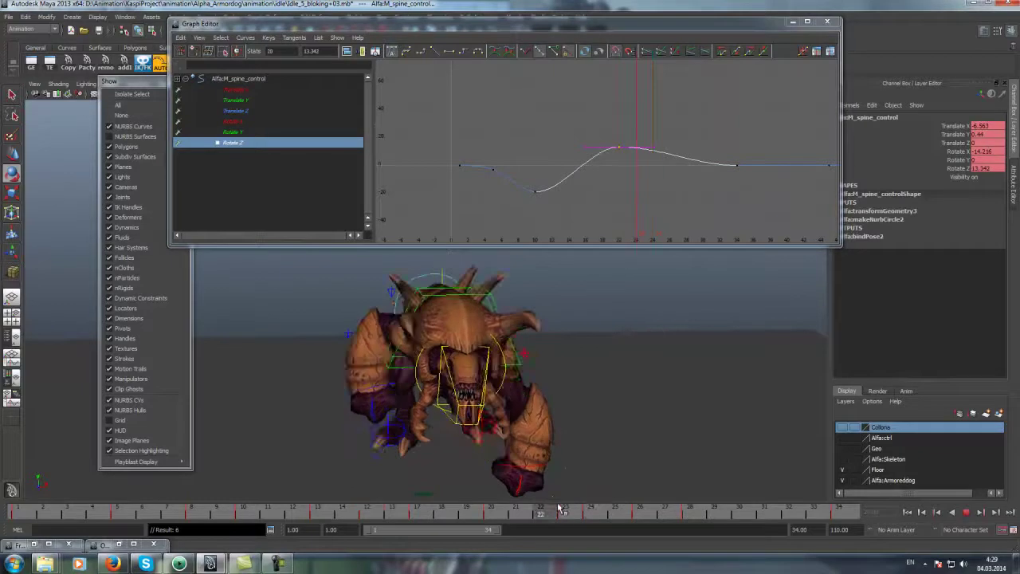
{"action": "left_click_drag", "start_coordinate": [677, 524], "coordinate": [722, 224]}
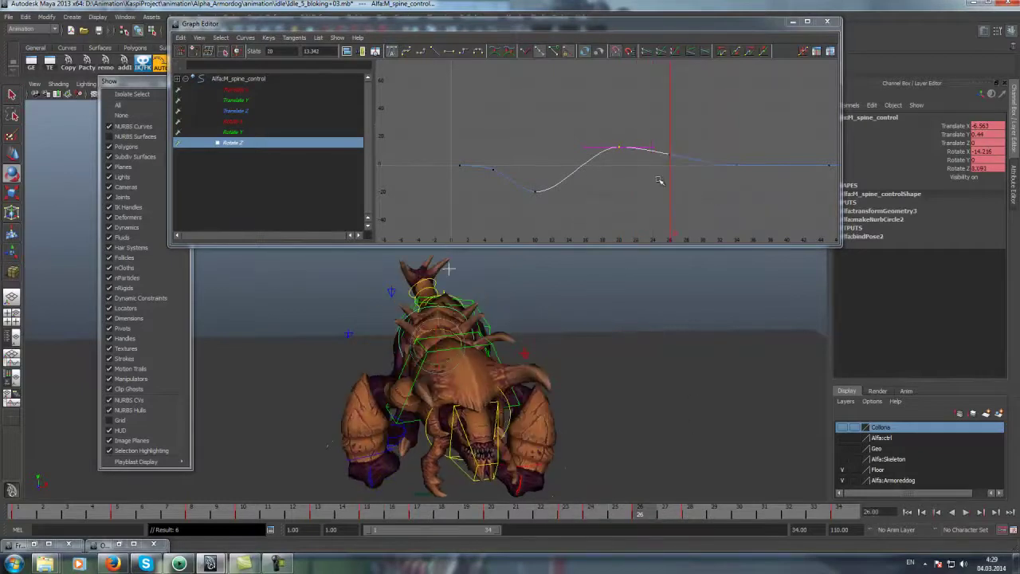
{"action": "left_click", "coordinate": [685, 171]}
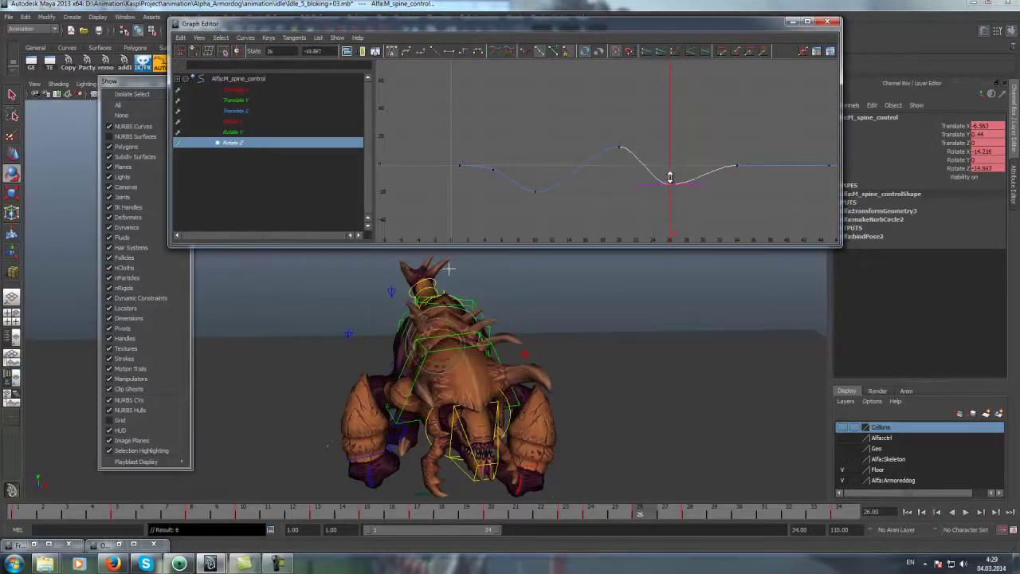
{"action": "left_click_drag", "start_coordinate": [606, 319], "coordinate": [638, 353], "text": "alt"}
{"action": "left_click_drag", "start_coordinate": [654, 517], "coordinate": [839, 518]}
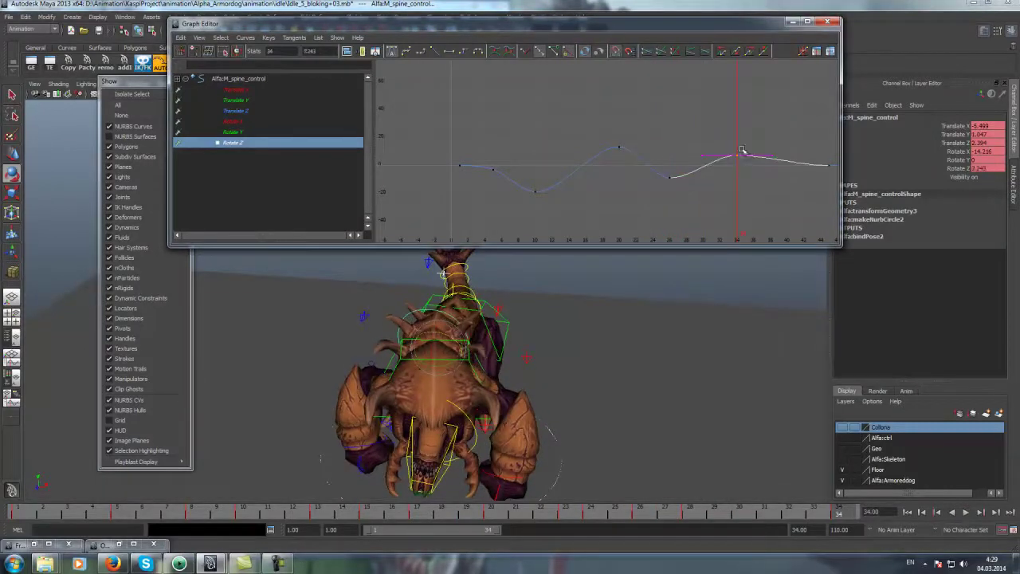
{"action": "left_click", "coordinate": [965, 512]}
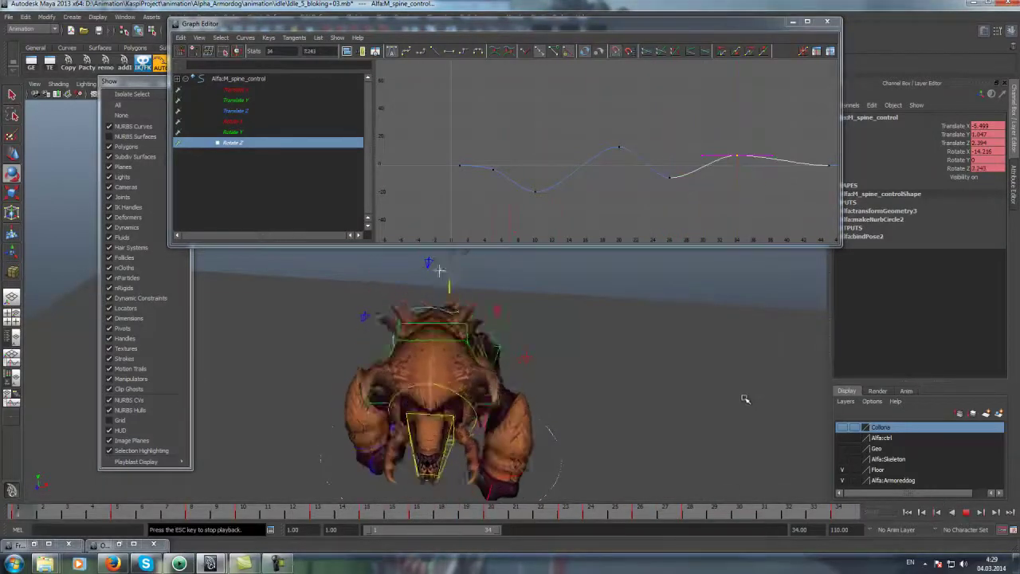
{"action": "mouse_move", "coordinate": [512, 325]}
{"action": "left_mouse_down", "text": "alt"}
{"action": "mouse_move", "coordinate": [713, 335]}
{"action": "mouse_move", "coordinate": [608, 337]}
{"action": "mouse_move", "coordinate": [680, 350]}
{"action": "left_mouse_up", "text": "alt"}
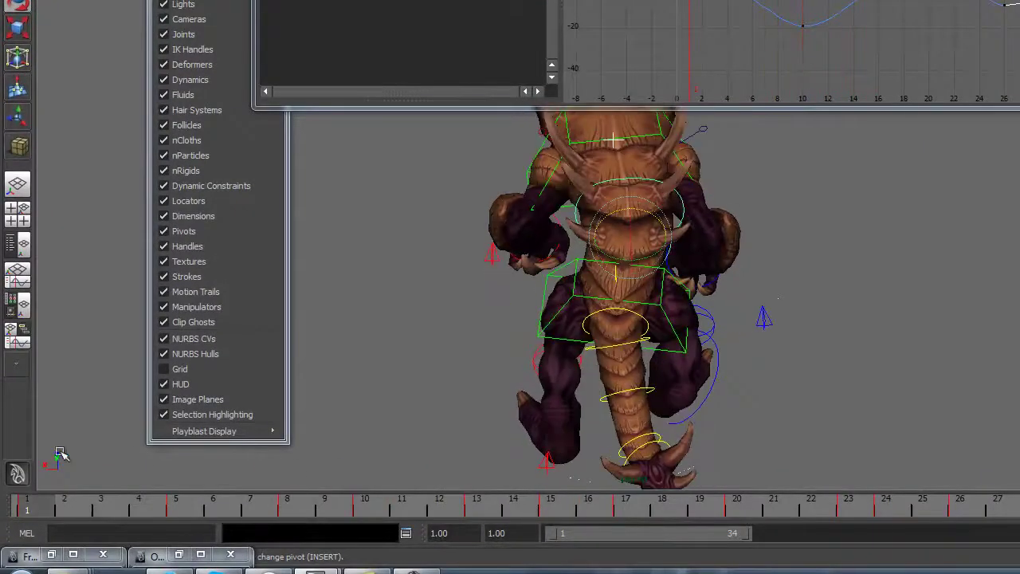
Rework the frame-10 trough key toward frame 13 at about -30 and replay the idle
{"action": "mouse_move", "coordinate": [49, 508]}
{"action": "left_mouse_down"}
{"action": "mouse_move", "coordinate": [178, 508]}
{"action": "mouse_move", "coordinate": [27, 505]}
{"action": "mouse_move", "coordinate": [479, 547]}
{"action": "mouse_move", "coordinate": [326, 539]}
{"action": "left_mouse_up"}
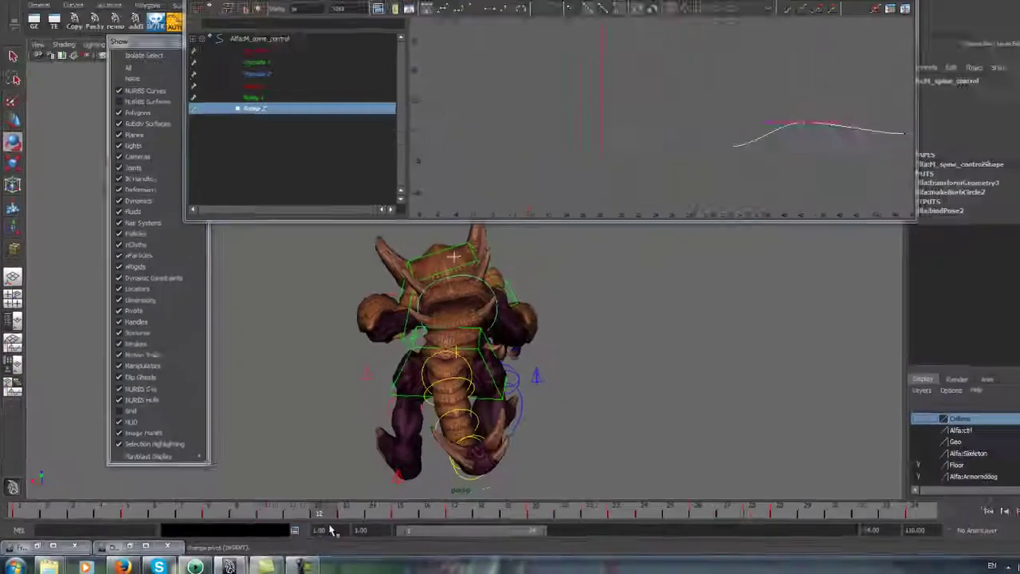
{"action": "mouse_move", "coordinate": [219, 528]}
{"action": "left_mouse_down"}
{"action": "mouse_move", "coordinate": [243, 526]}
{"action": "mouse_move", "coordinate": [200, 521]}
{"action": "mouse_move", "coordinate": [252, 522]}
{"action": "left_mouse_up"}
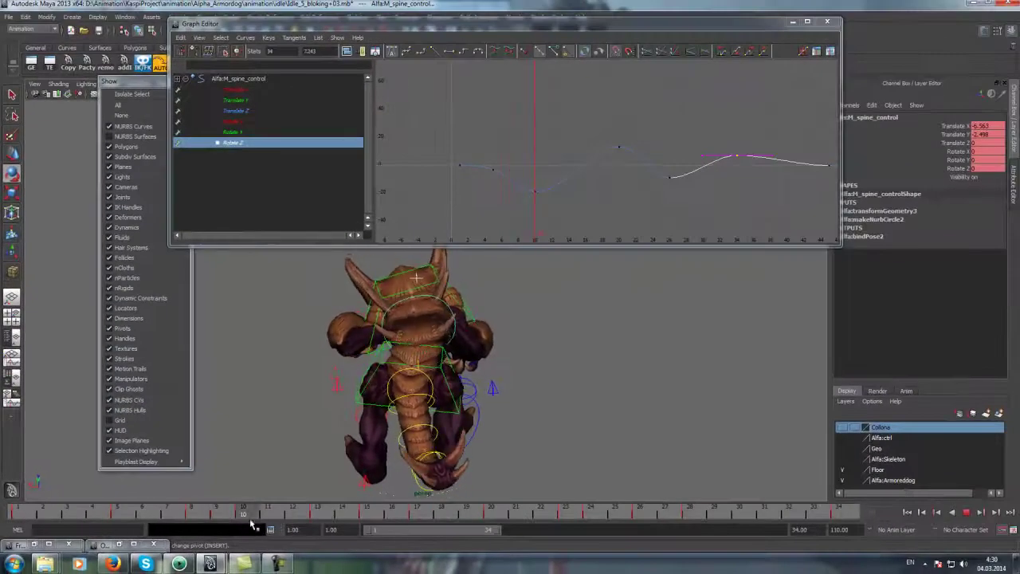
{"action": "left_click_drag", "start_coordinate": [534, 199], "coordinate": [541, 165]}
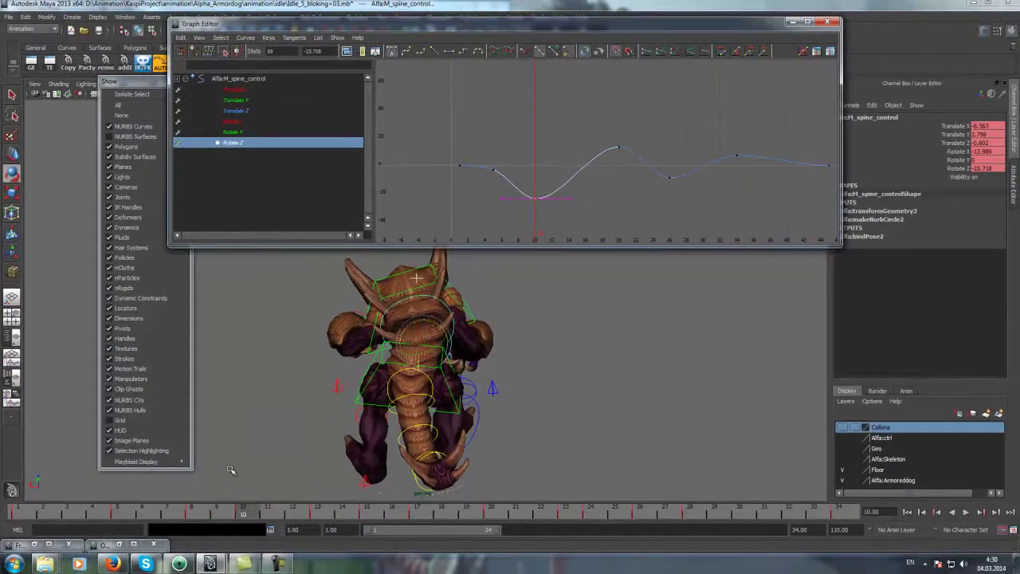
{"action": "left_click_drag", "start_coordinate": [273, 512], "coordinate": [323, 516]}
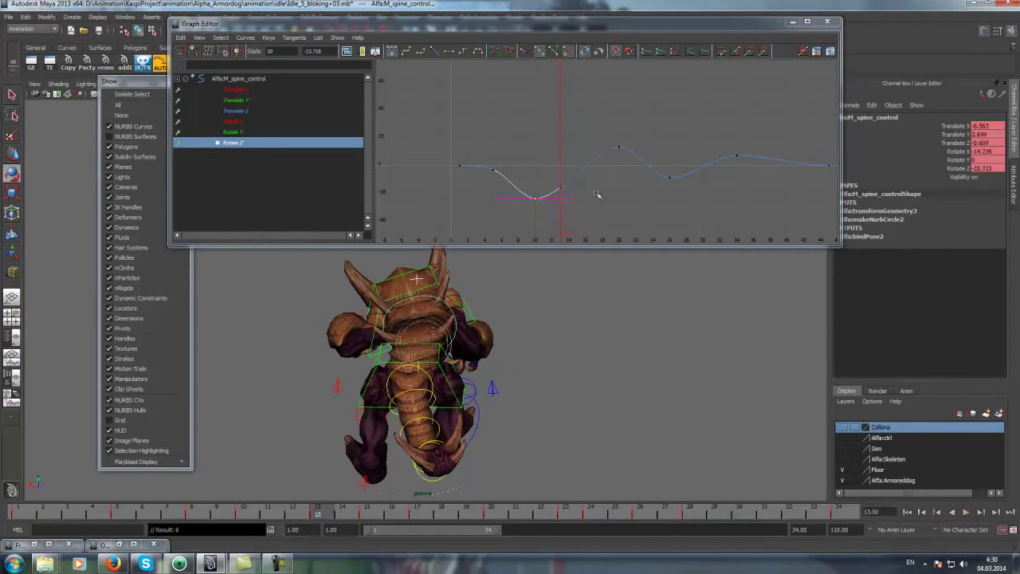
{"action": "left_click", "coordinate": [598, 194]}
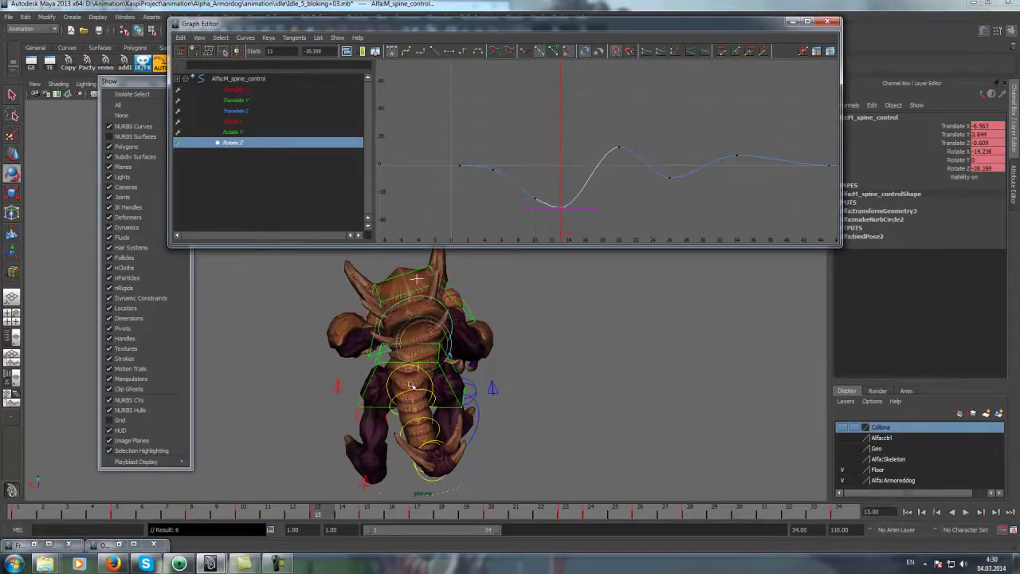
{"action": "key", "text": "alt+v"}
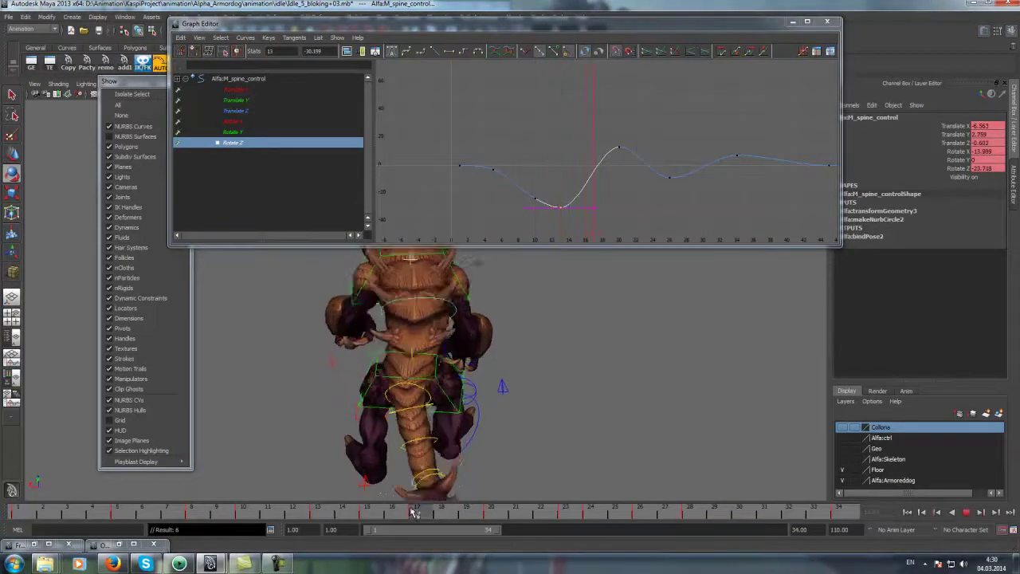
{"action": "key", "text": "alt+v"}
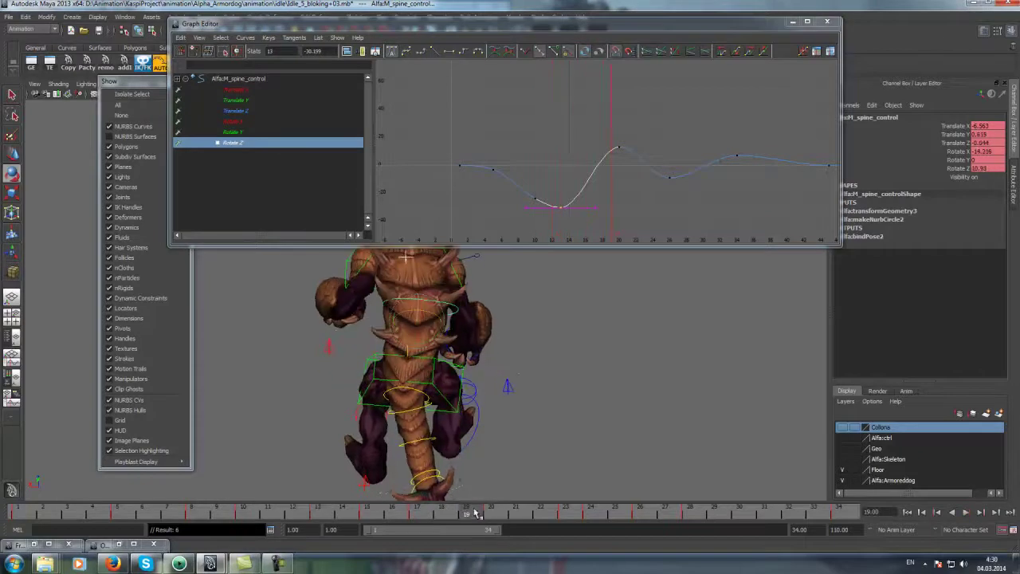
{"action": "key", "text": "alt+v"}
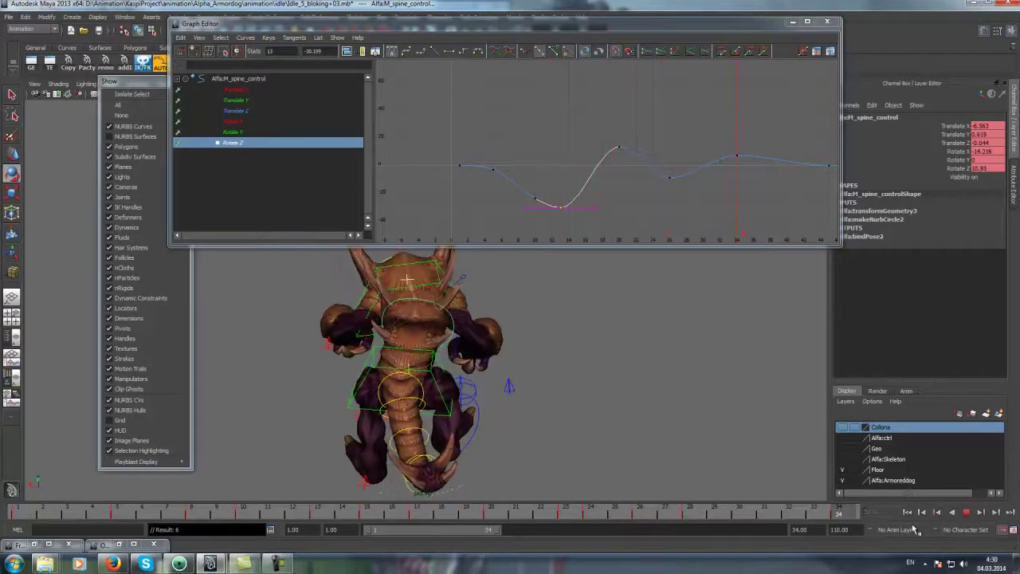
{"action": "left_click", "coordinate": [967, 515]}
{"action": "mouse_move", "coordinate": [604, 330]}
{"action": "left_mouse_down", "text": "alt"}
{"action": "mouse_move", "coordinate": [286, 290]}
{"action": "mouse_move", "coordinate": [439, 282]}
{"action": "left_mouse_up", "text": "alt"}
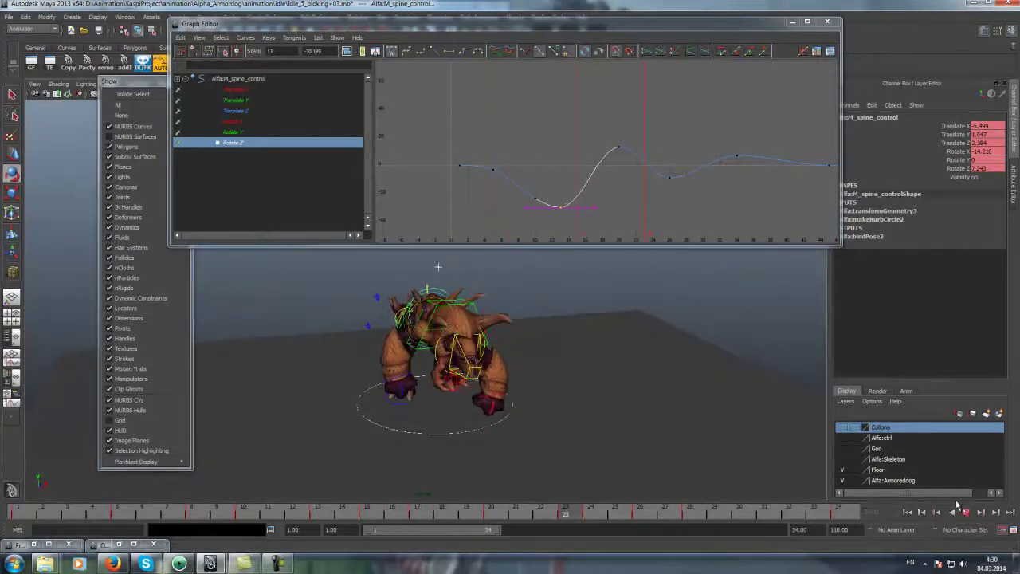
Raise the Rotate Z trough keys, view the creature from the front, and close the Graph Editor
{"action": "left_click_drag", "start_coordinate": [617, 129], "coordinate": [651, 152]}
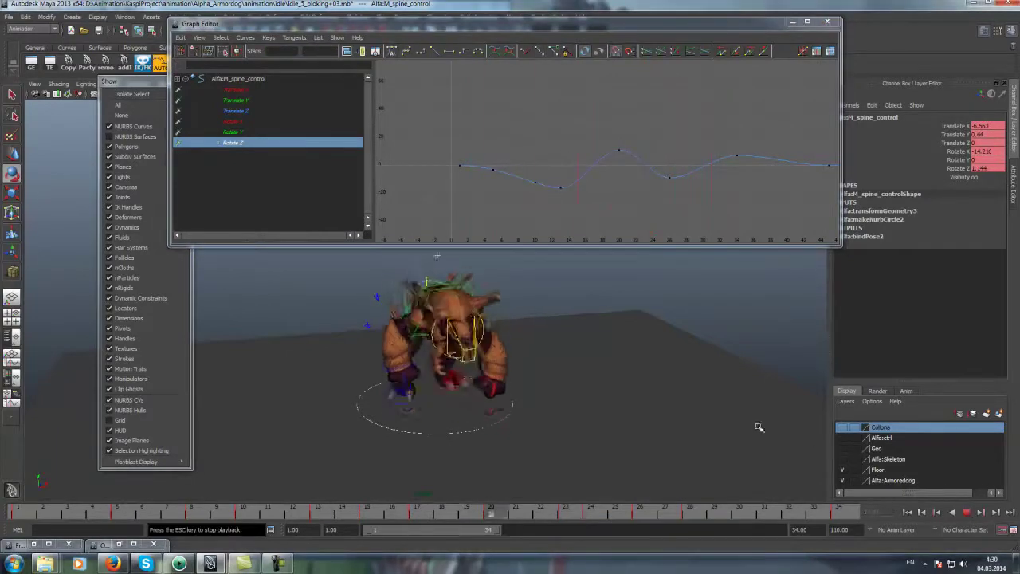
{"action": "left_click_drag", "start_coordinate": [582, 382], "coordinate": [536, 362], "text": "alt"}
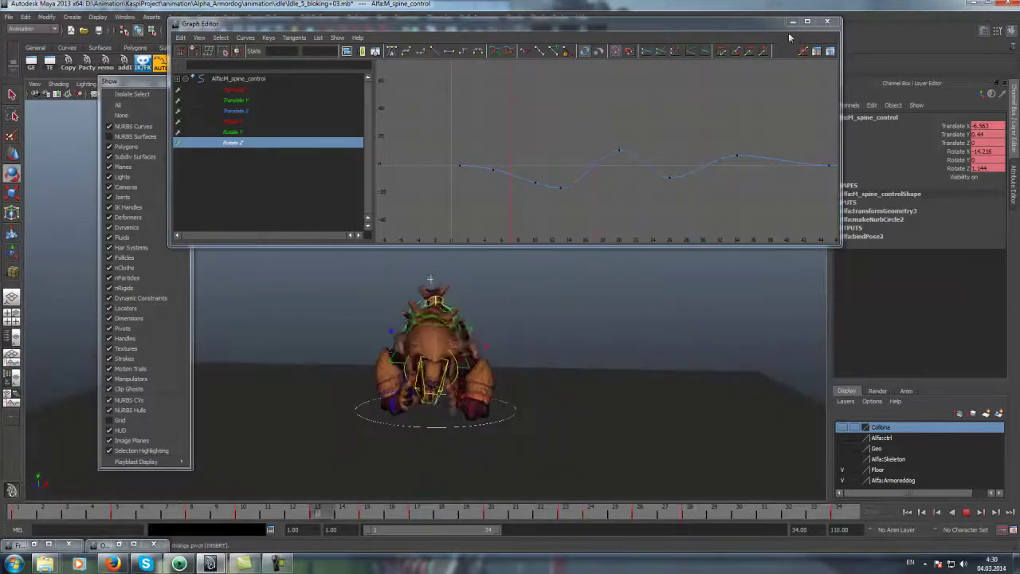
{"action": "left_click", "coordinate": [793, 21]}
{"action": "left_click", "coordinate": [184, 85]}
Toggle NURBS control curves off and on from a side view and select M_UpDown_control
{"action": "left_click", "coordinate": [111, 83]}
{"action": "left_click", "coordinate": [131, 127]}
{"action": "mouse_move", "coordinate": [378, 290]}
{"action": "left_mouse_down", "text": "alt"}
{"action": "mouse_move", "coordinate": [554, 393]}
{"action": "mouse_move", "coordinate": [602, 383]}
{"action": "mouse_move", "coordinate": [592, 380]}
{"action": "left_mouse_up", "text": "alt"}
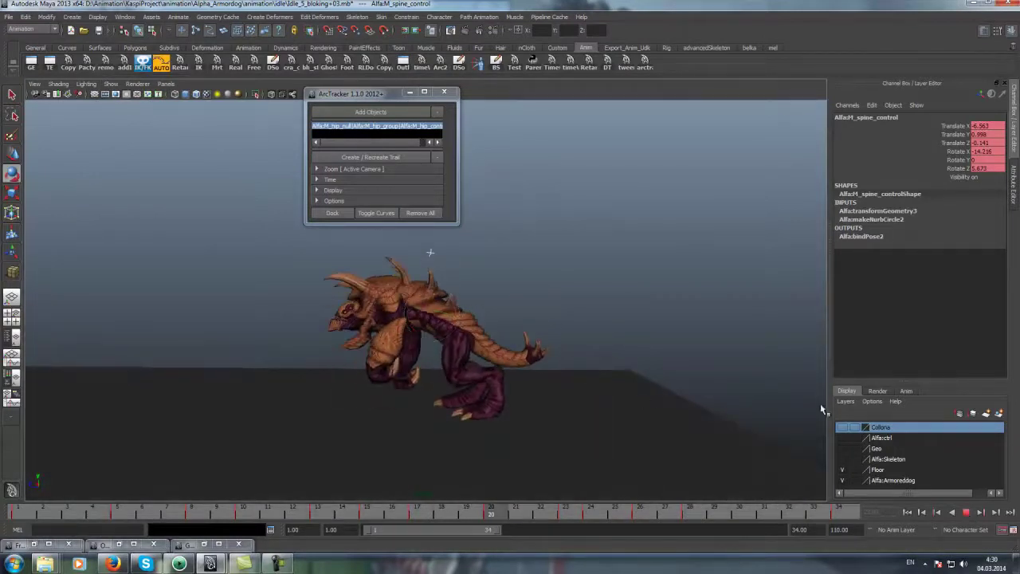
{"action": "left_click", "coordinate": [111, 84]}
{"action": "left_click", "coordinate": [132, 132]}
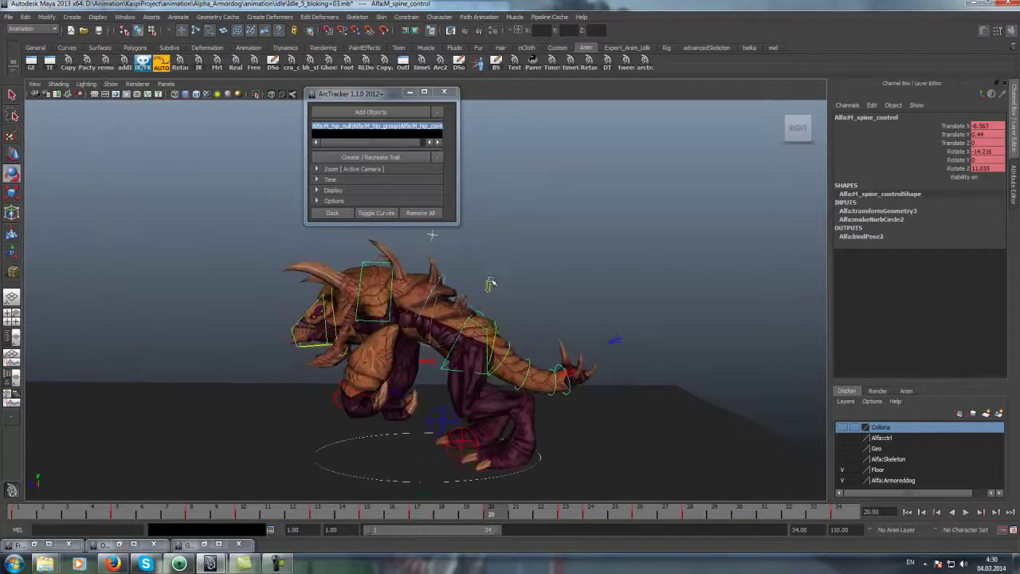
Add M_UpDown_control to ArcTracker, create its motion trail, and open the Graph Editor
{"action": "left_click", "coordinate": [918, 135]}
{"action": "left_click", "coordinate": [436, 116]}
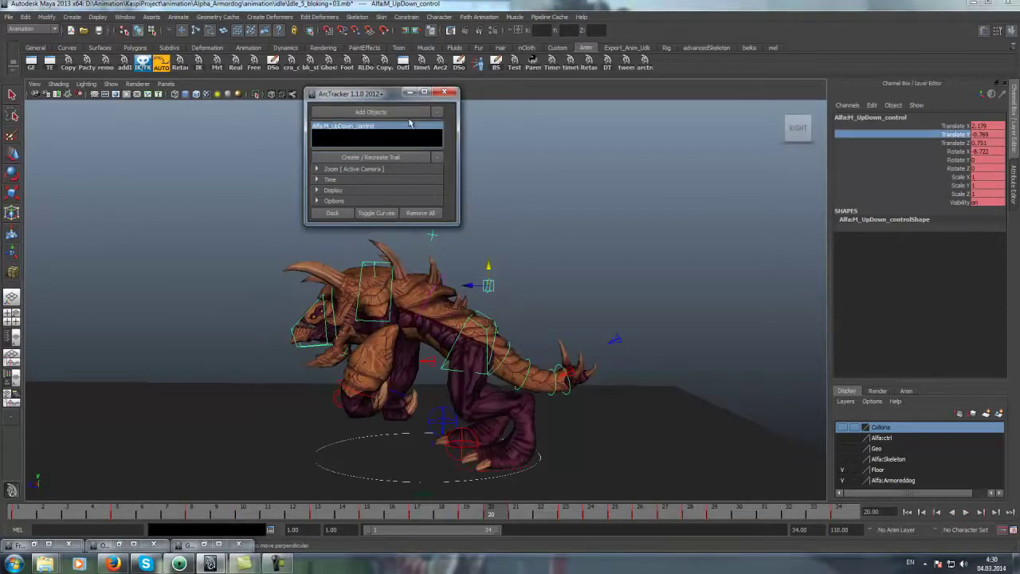
{"action": "left_click", "coordinate": [415, 157]}
{"action": "scroll", "coordinate": [604, 268], "scroll_direction": "up", "scroll_amount": 3}
{"action": "scroll", "coordinate": [608, 269], "scroll_direction": "up", "scroll_amount": 4}
{"action": "scroll", "coordinate": [607, 269], "scroll_direction": "down", "scroll_amount": 6}
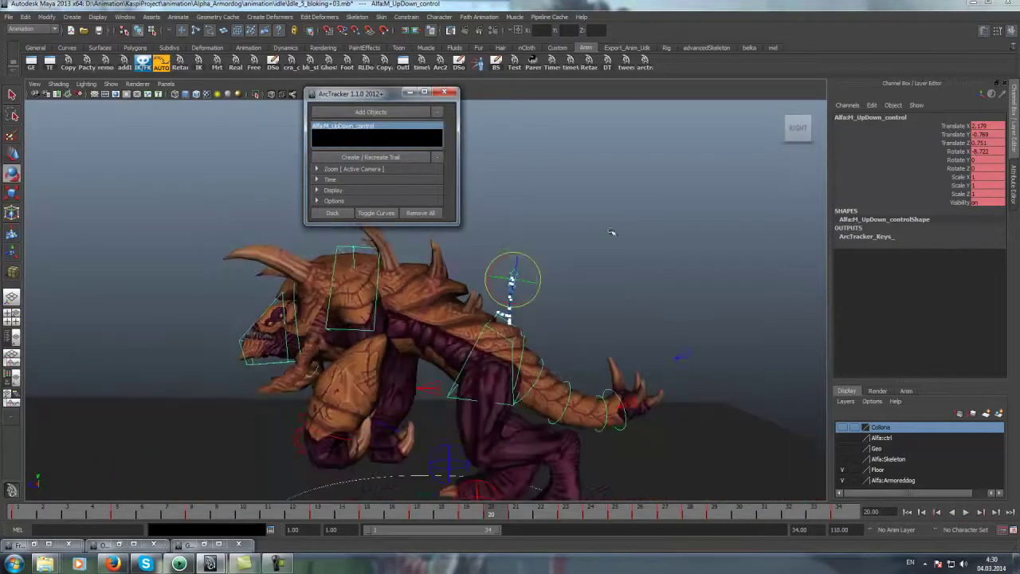
{"action": "left_click", "coordinate": [941, 135]}
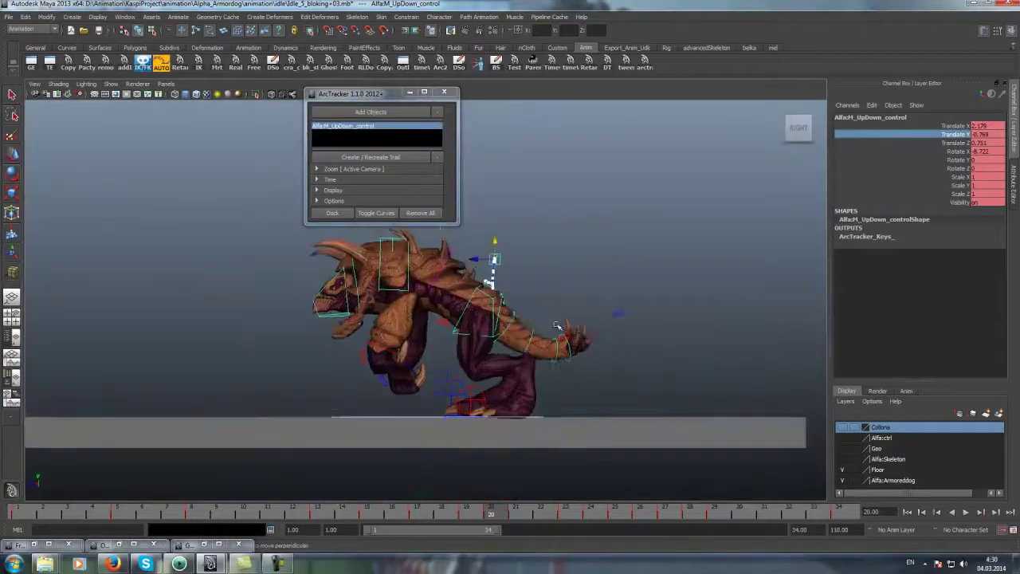
{"action": "left_click", "coordinate": [32, 63]}
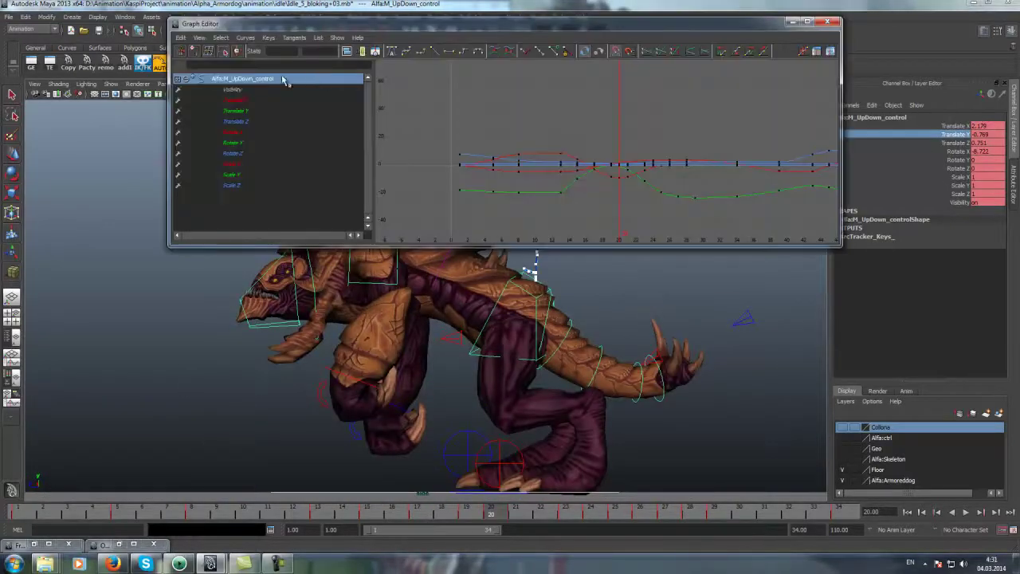
Isolate Translate Z, frame the dip keys, and lower the frame-20 key deeper
{"action": "left_click", "coordinate": [231, 121]}
{"action": "left_click_drag", "start_coordinate": [462, 220], "coordinate": [501, 180]}
{"action": "key", "text": "f"}
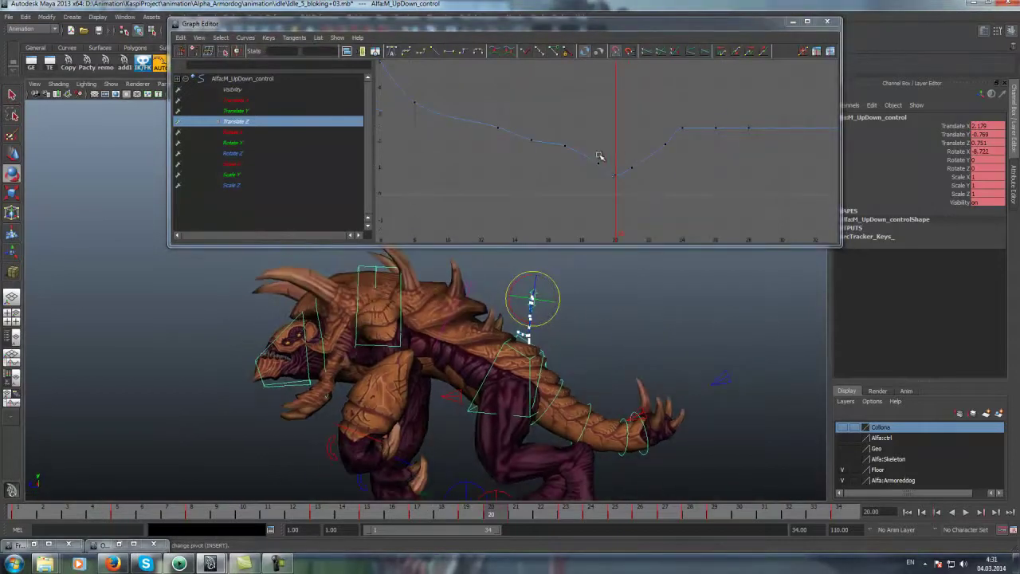
{"action": "left_click", "coordinate": [615, 173]}
{"action": "mouse_move", "coordinate": [612, 137]}
{"action": "middle_mouse_down"}
{"action": "mouse_move", "coordinate": [615, 209]}
{"action": "mouse_move", "coordinate": [615, 199]}
{"action": "middle_mouse_up"}
{"action": "middle_click_drag", "start_coordinate": [599, 110], "coordinate": [600, 149]}
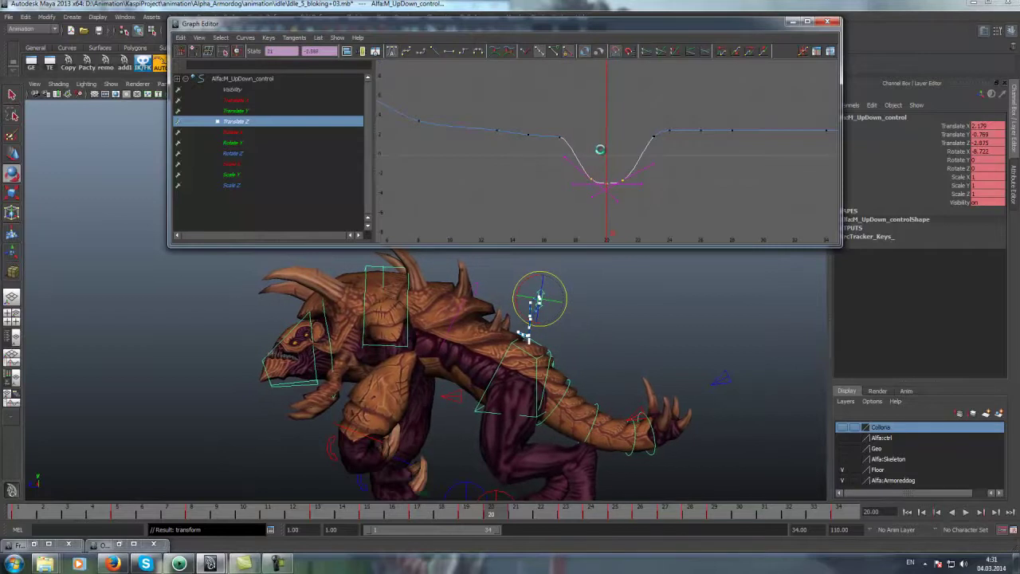
{"action": "key", "text": "alt+v"}
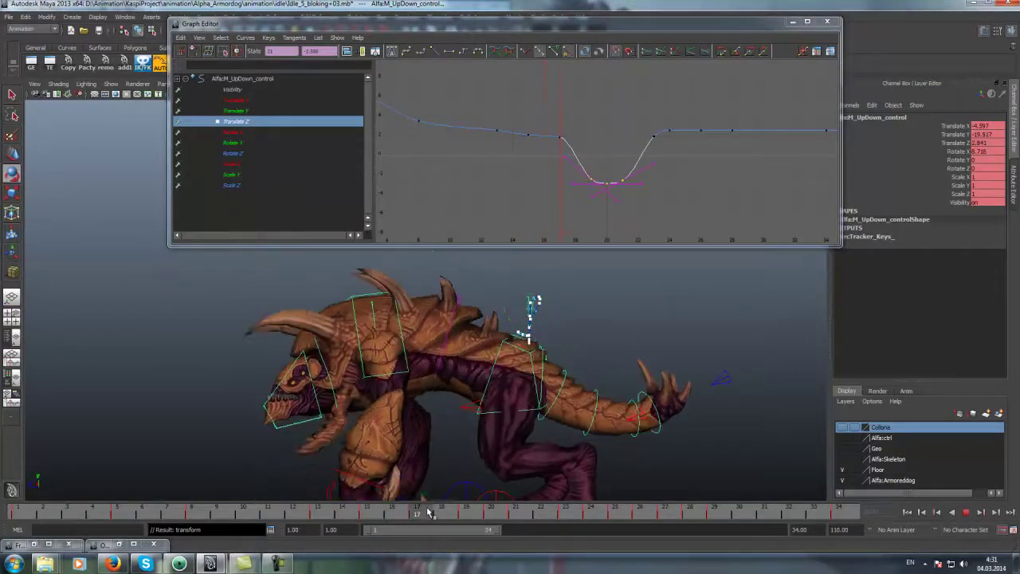
Lower the frame-17 key to ease into the dip and drop the dip keys toward -15
{"action": "left_click", "coordinate": [543, 133]}
{"action": "middle_click_drag", "start_coordinate": [582, 140], "coordinate": [580, 180]}
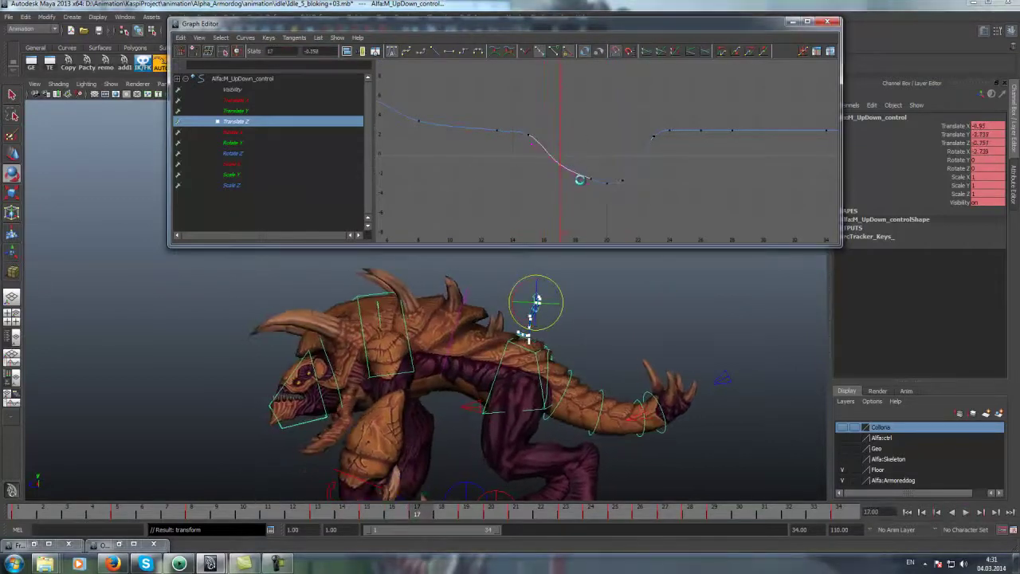
{"action": "left_click_drag", "start_coordinate": [412, 517], "coordinate": [467, 514]}
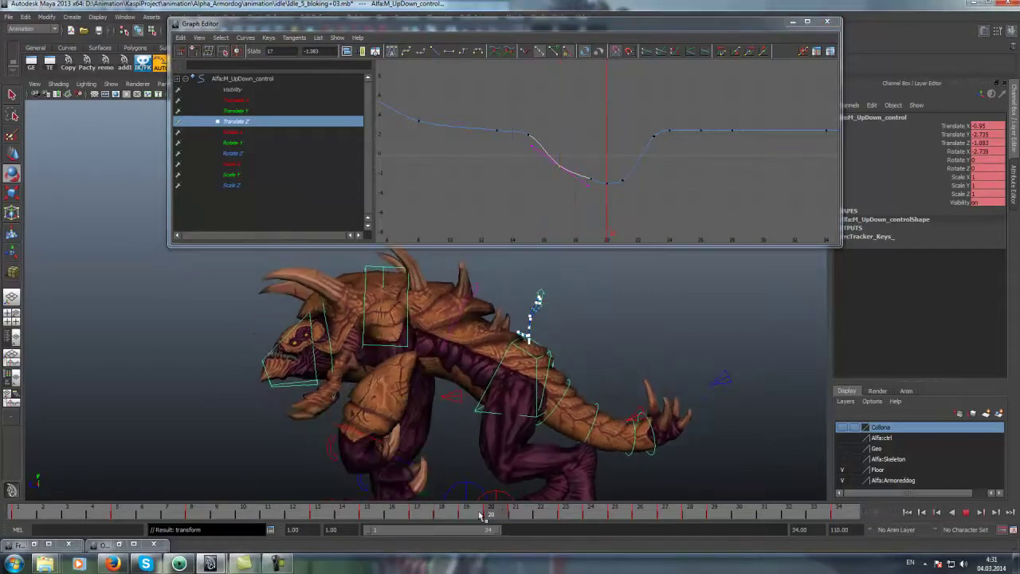
{"action": "key", "text": "alt+v"}
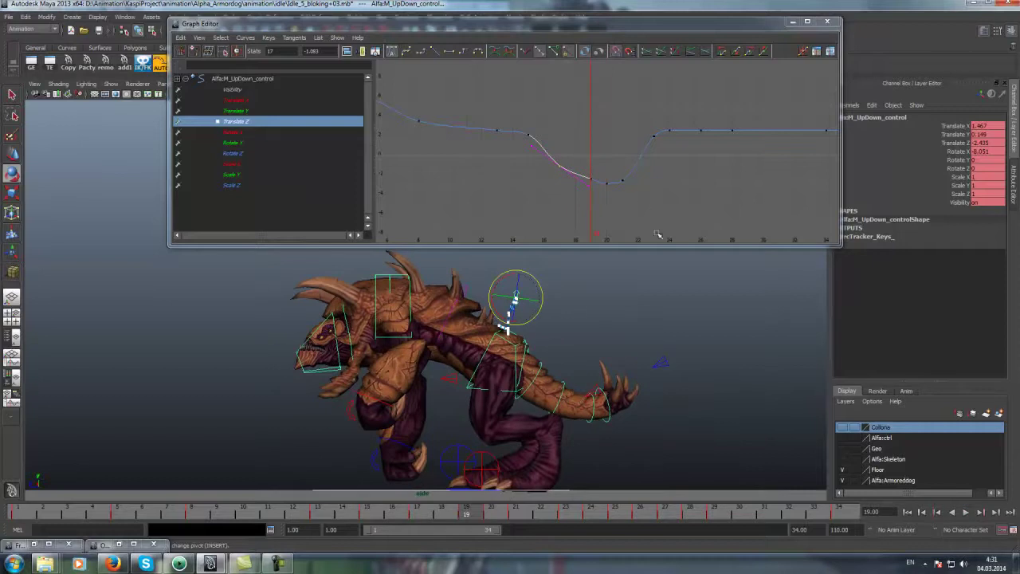
{"action": "left_click", "coordinate": [538, 156]}
{"action": "mouse_move", "coordinate": [623, 165]}
{"action": "middle_mouse_down"}
{"action": "mouse_move", "coordinate": [627, 213]}
{"action": "mouse_move", "coordinate": [614, 182]}
{"action": "middle_mouse_up"}
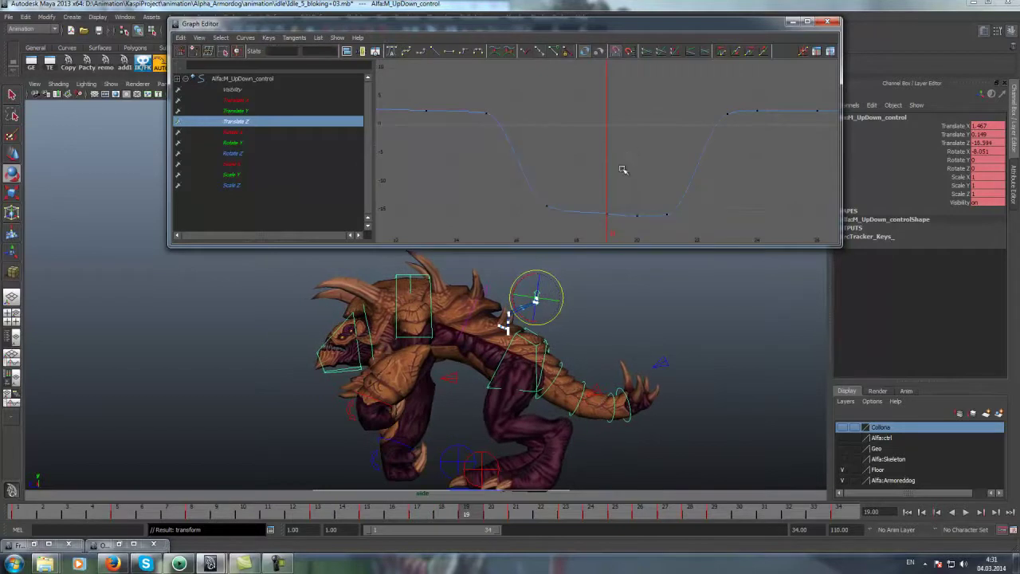
Raise the frame-17 key slightly and lower the frame-15 key to about -3.528
{"action": "left_click_drag", "start_coordinate": [283, 502], "coordinate": [417, 502]}
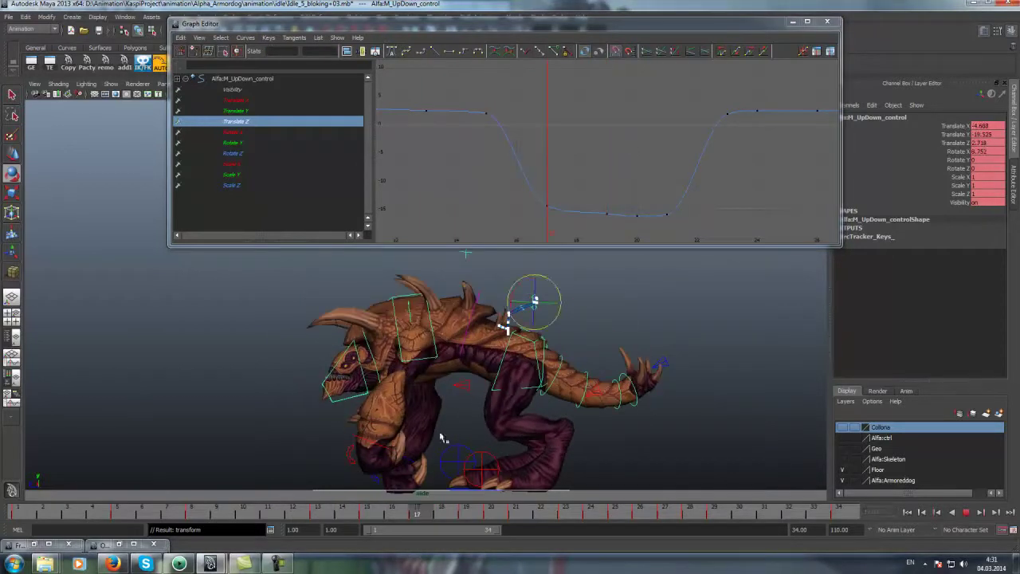
{"action": "middle_click_drag", "start_coordinate": [571, 189], "coordinate": [555, 195]}
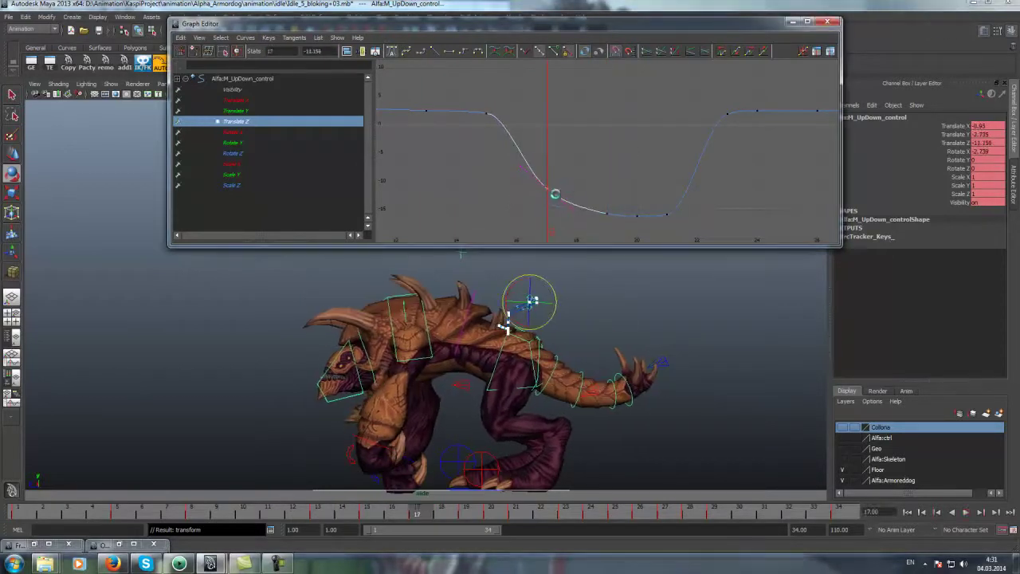
{"action": "mouse_move", "coordinate": [211, 513]}
{"action": "left_mouse_down"}
{"action": "mouse_move", "coordinate": [291, 514]}
{"action": "mouse_move", "coordinate": [149, 514]}
{"action": "mouse_move", "coordinate": [369, 528]}
{"action": "left_mouse_up"}
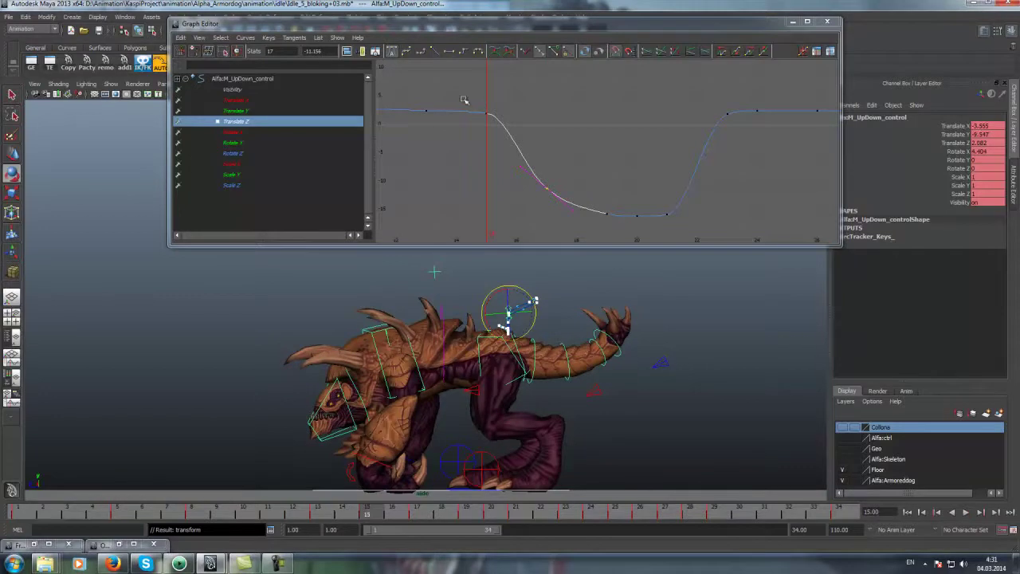
{"action": "left_click_drag", "start_coordinate": [465, 100], "coordinate": [515, 142]}
{"action": "middle_click_drag", "start_coordinate": [515, 142], "coordinate": [512, 173]}
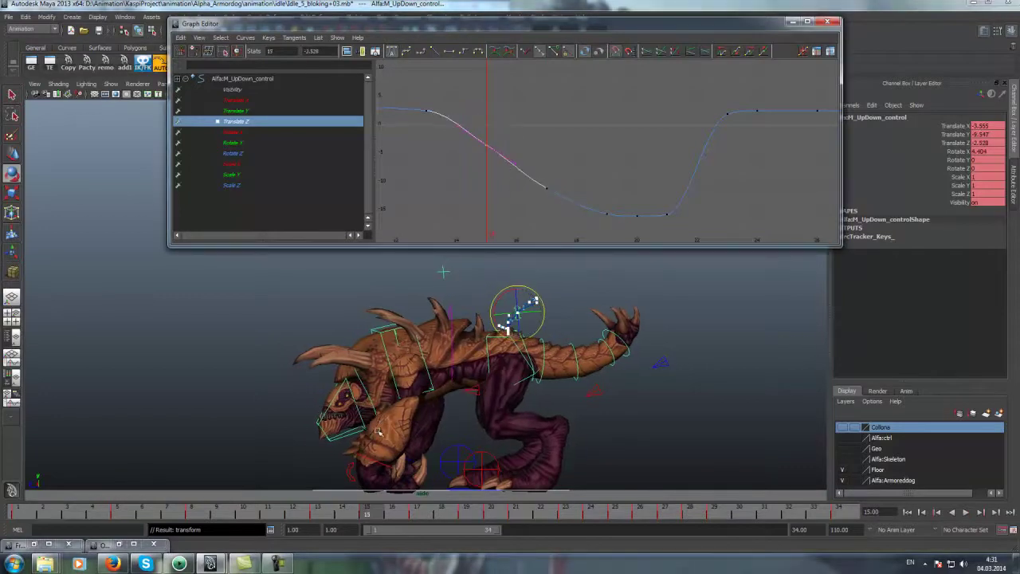
{"action": "left_click_drag", "start_coordinate": [381, 514], "coordinate": [516, 515]}
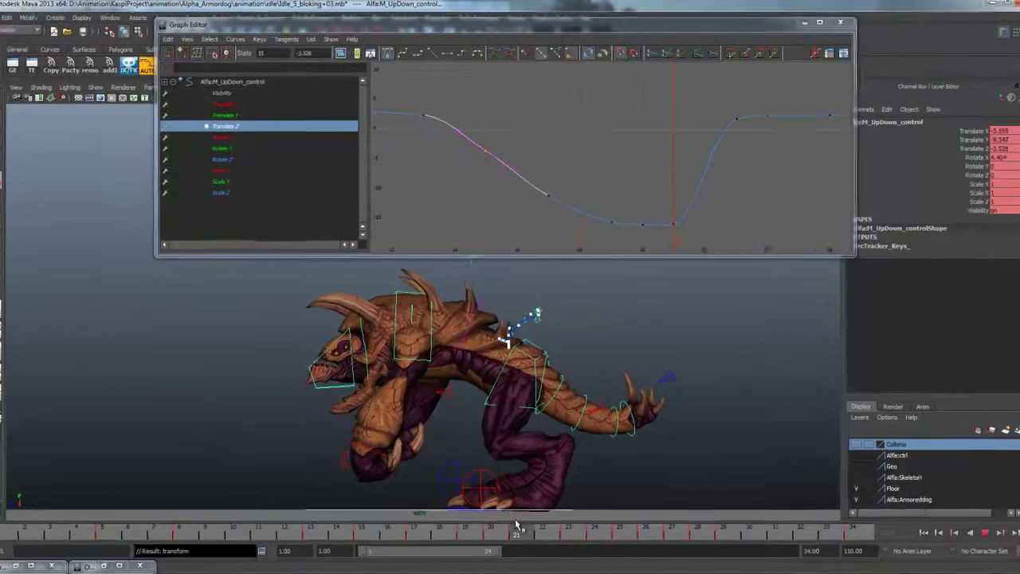
Lower the Translate Z key at frame 24 to about -4.366 to soften the rise
{"action": "left_click_drag", "start_coordinate": [832, 157], "coordinate": [857, 217]}
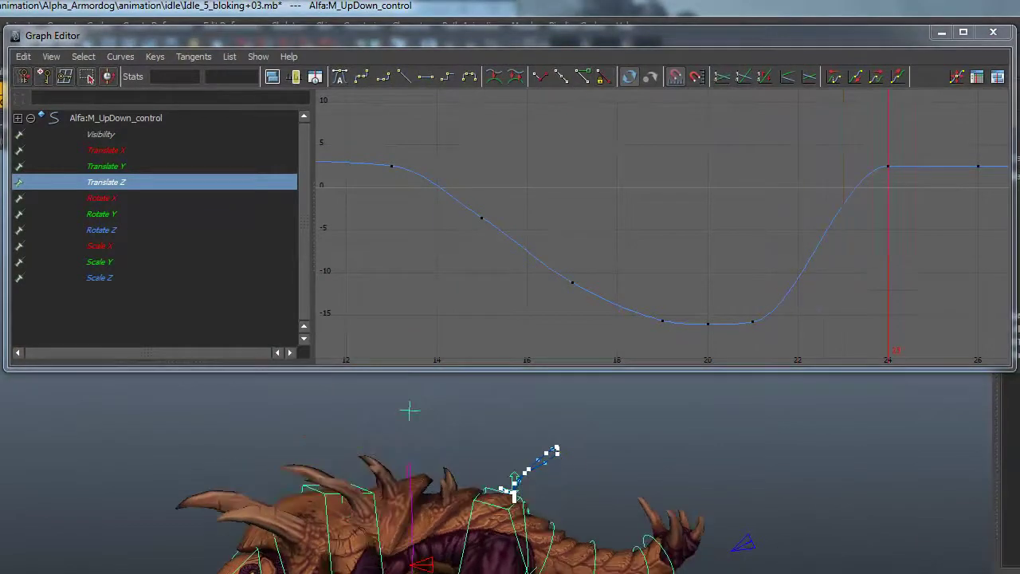
{"action": "middle_click_drag", "start_coordinate": [904, 122], "coordinate": [773, 147], "text": "alt"}
{"action": "left_click_drag", "start_coordinate": [718, 171], "coordinate": [752, 221]}
{"action": "left_click_drag", "start_coordinate": [709, 171], "coordinate": [763, 216]}
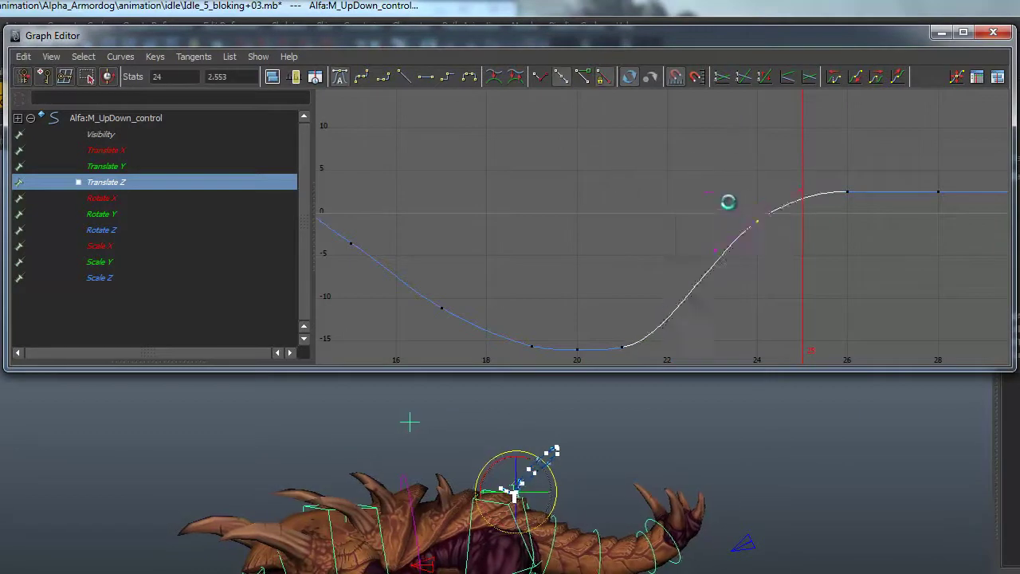
{"action": "middle_click_drag", "start_coordinate": [729, 200], "coordinate": [714, 215]}
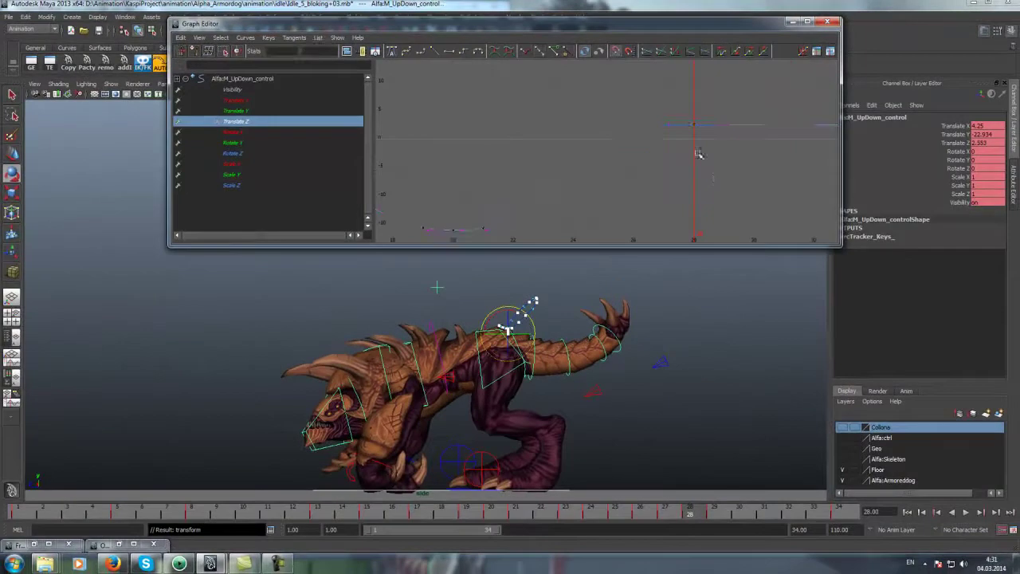
Nudge the frame-28 key slightly higher, frame the whole curve, and play back
{"action": "key", "text": "f"}
{"action": "middle_click_drag", "start_coordinate": [704, 172], "coordinate": [696, 142]}
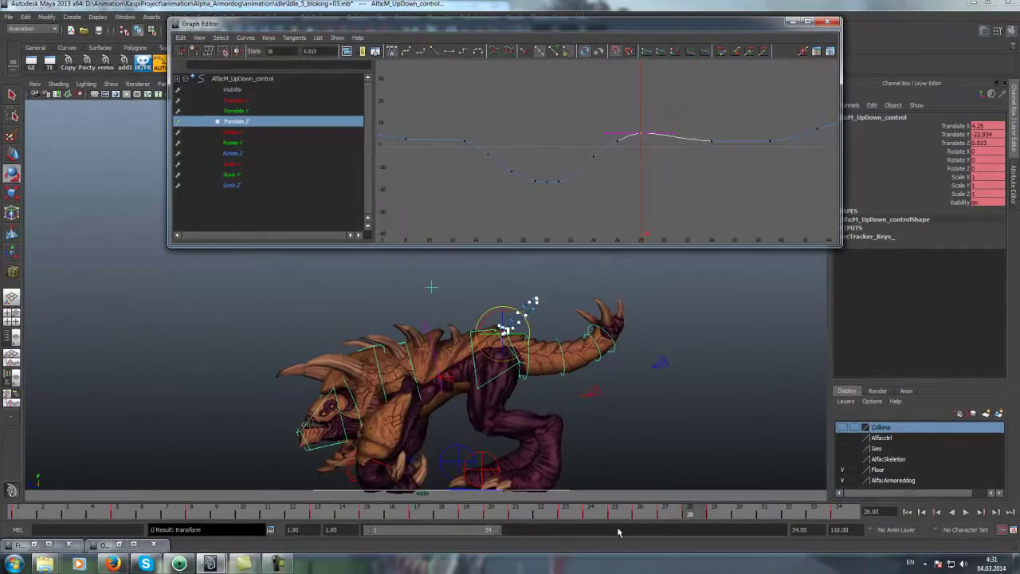
{"action": "key", "text": "alt+v"}
{"action": "mouse_move", "coordinate": [586, 513]}
{"action": "left_mouse_down"}
{"action": "mouse_move", "coordinate": [558, 511]}
{"action": "mouse_move", "coordinate": [588, 515]}
{"action": "left_mouse_up"}
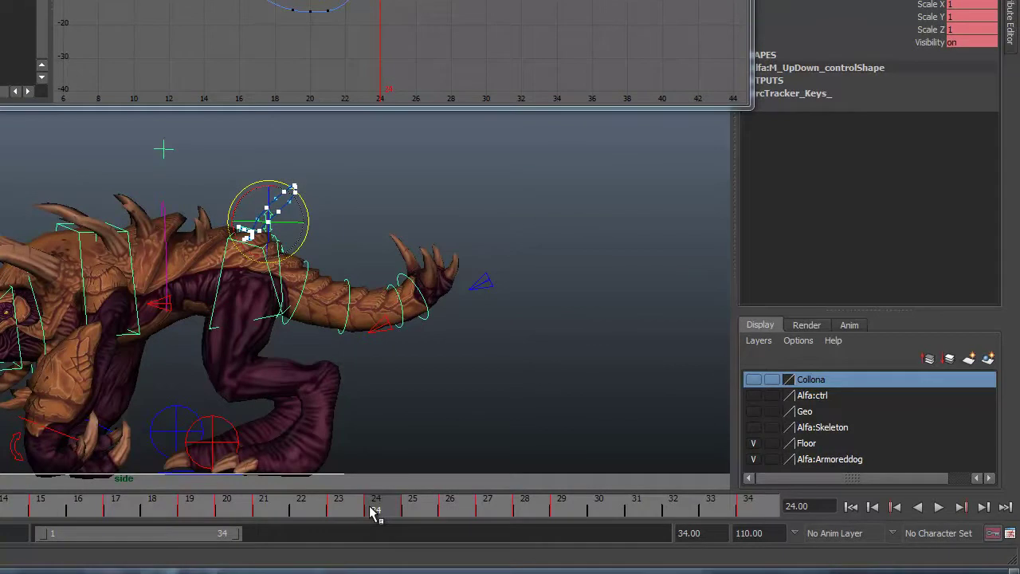
{"action": "mouse_move", "coordinate": [369, 501]}
{"action": "left_mouse_down"}
{"action": "mouse_move", "coordinate": [338, 504]}
{"action": "mouse_move", "coordinate": [449, 510]}
{"action": "left_mouse_up"}
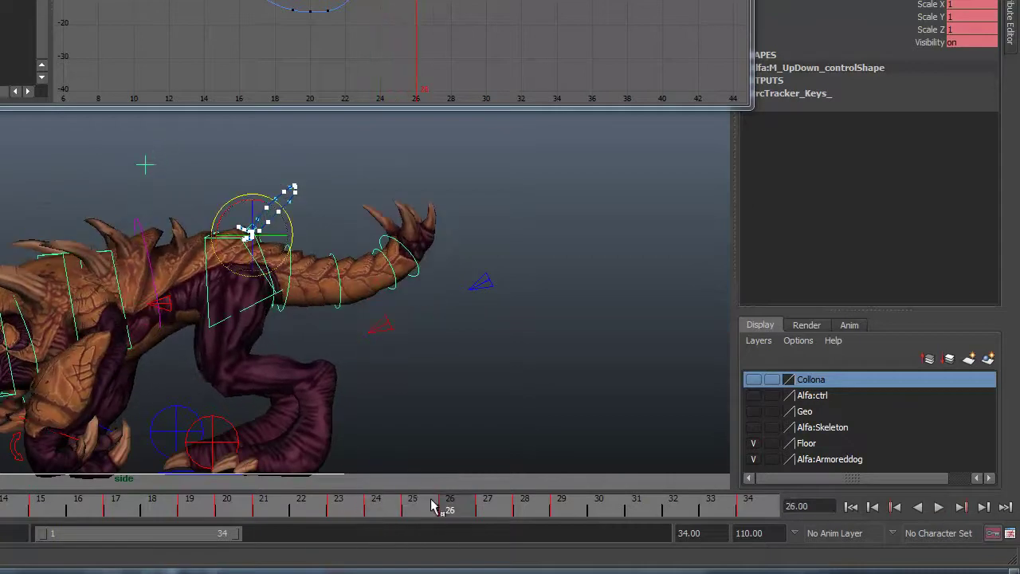
{"action": "key", "text": "alt+v"}
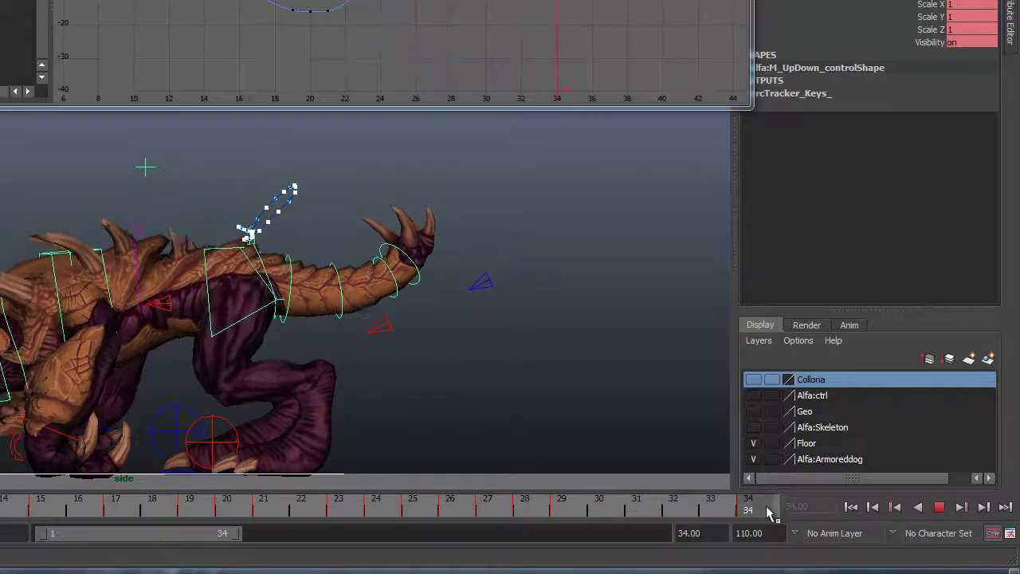
{"action": "left_click", "coordinate": [599, 507]}
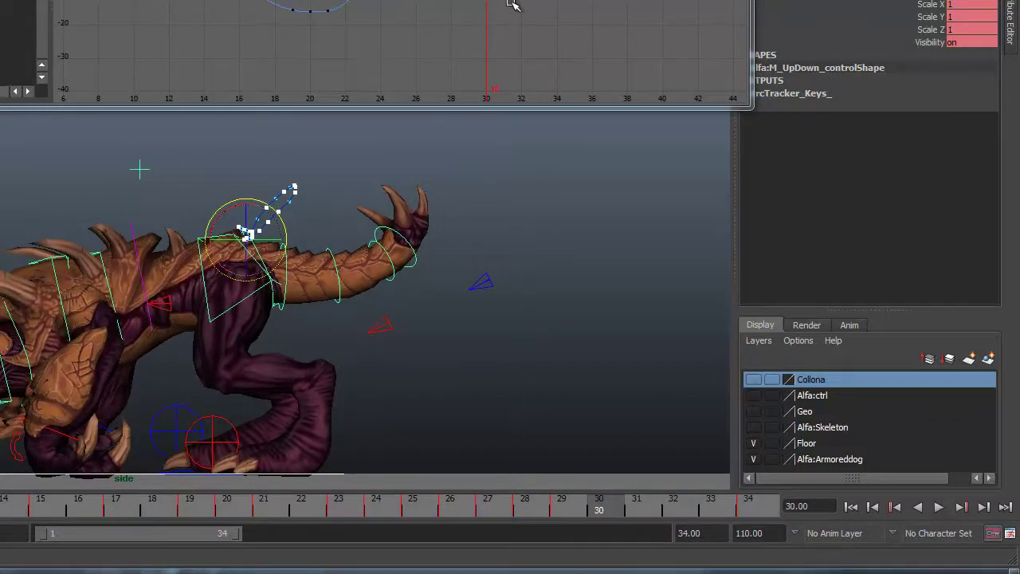
{"action": "mouse_move", "coordinate": [630, 505]}
{"action": "left_mouse_down"}
{"action": "mouse_move", "coordinate": [379, 514]}
{"action": "mouse_move", "coordinate": [486, 511]}
{"action": "left_mouse_up"}
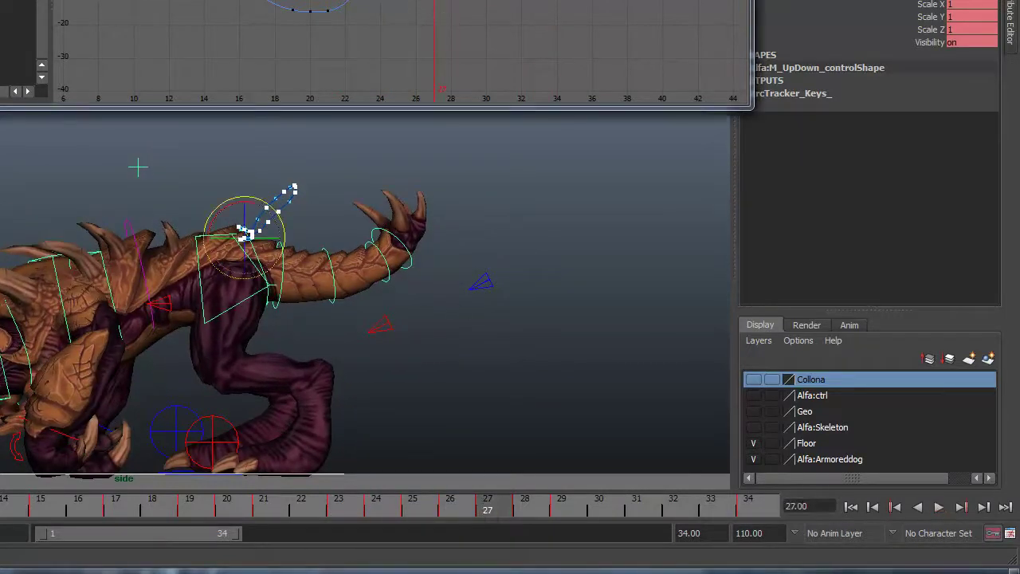
{"action": "mouse_move", "coordinate": [435, 496]}
{"action": "left_mouse_down"}
{"action": "mouse_move", "coordinate": [523, 508]}
{"action": "mouse_move", "coordinate": [748, 504]}
{"action": "left_mouse_up"}
{"action": "left_click", "coordinate": [936, 507]}
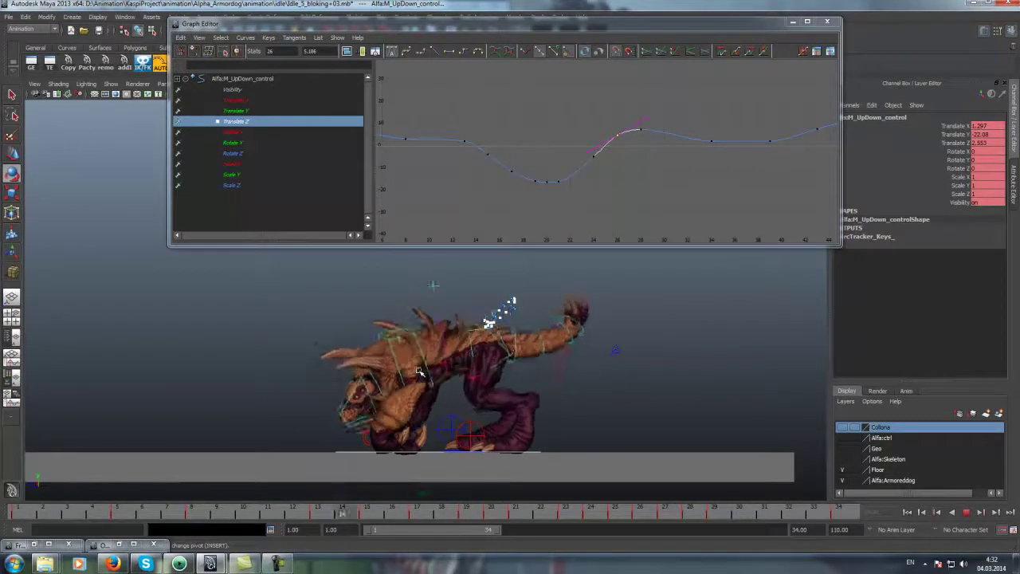
Raise the Translate Z key at frame 13 and play back to check the eased dip
{"action": "right_click_drag", "start_coordinate": [420, 373], "coordinate": [586, 354], "text": "alt"}
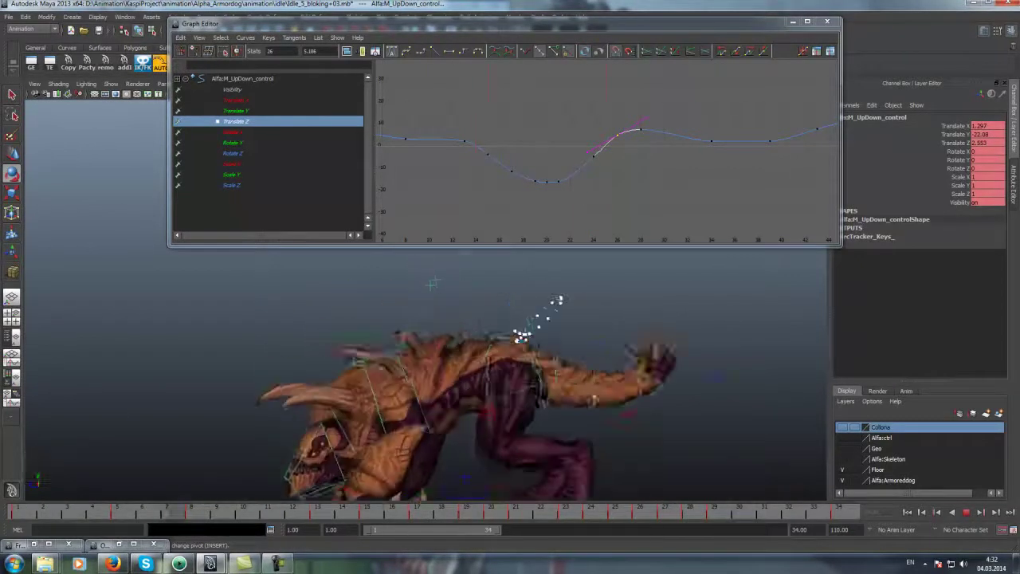
{"action": "scroll", "coordinate": [586, 354], "scroll_direction": "down", "scroll_amount": 3}
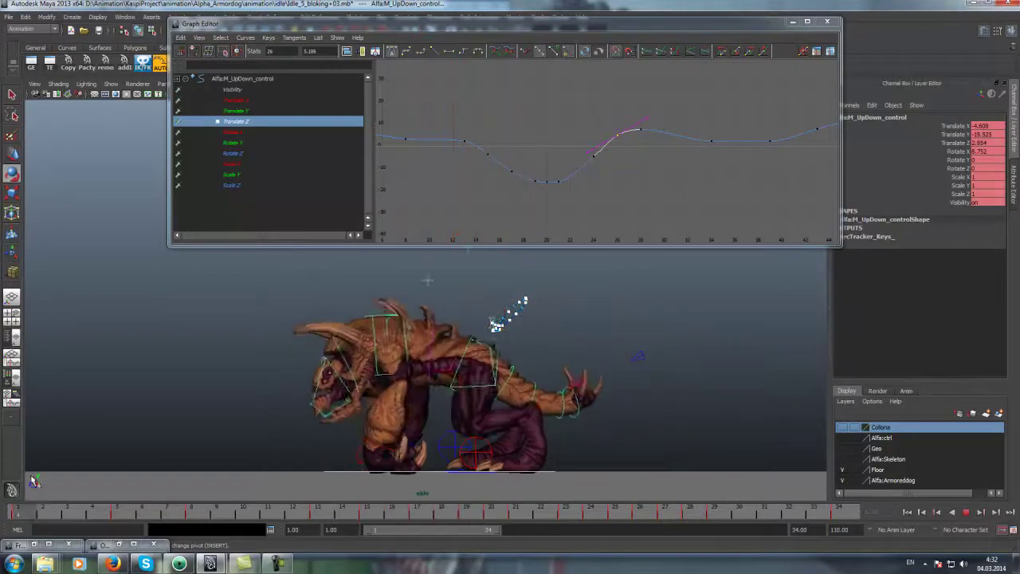
{"action": "left_click_drag", "start_coordinate": [170, 504], "coordinate": [243, 512]}
{"action": "middle_click_drag", "start_coordinate": [446, 206], "coordinate": [526, 215], "text": "alt"}
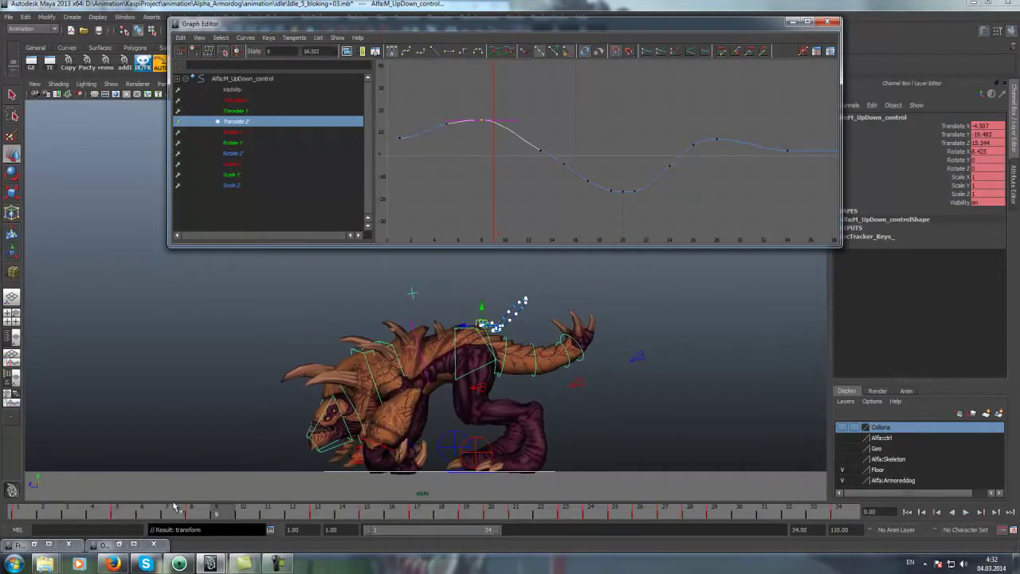
{"action": "key", "text": "alt+v"}
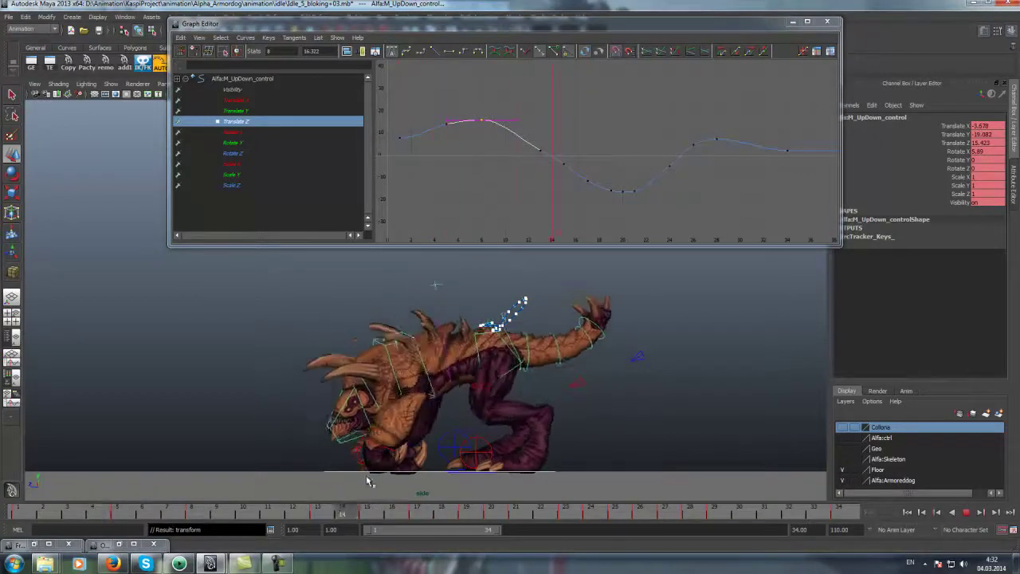
{"action": "key", "text": "alt+v"}
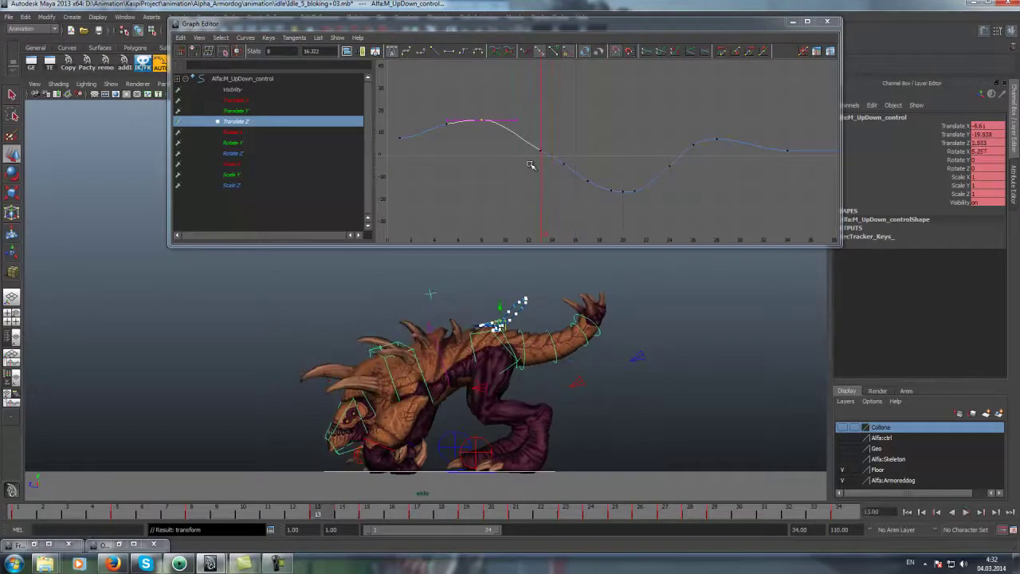
{"action": "left_click_drag", "start_coordinate": [545, 153], "coordinate": [551, 128]}
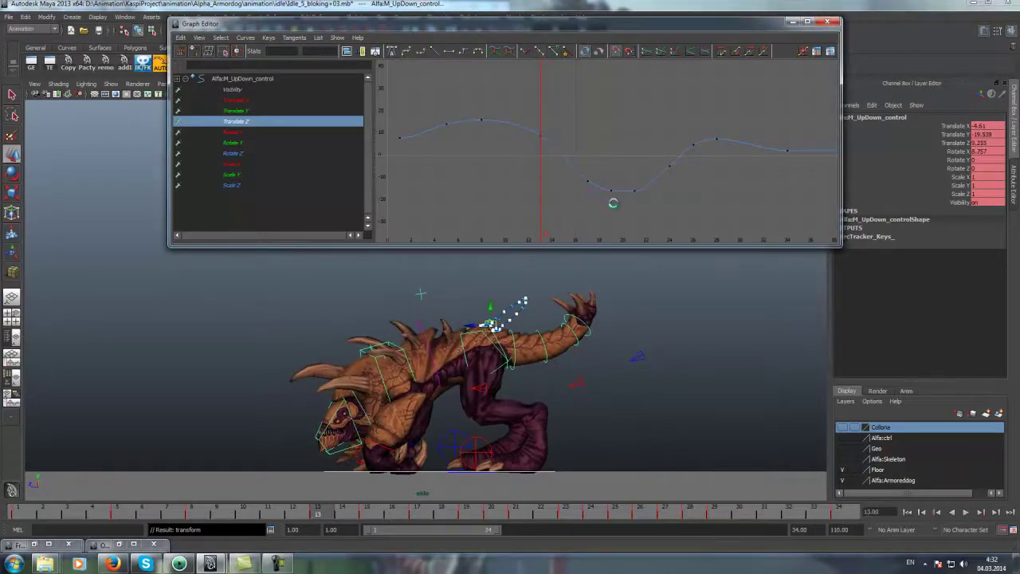
{"action": "key", "text": "alt+v"}
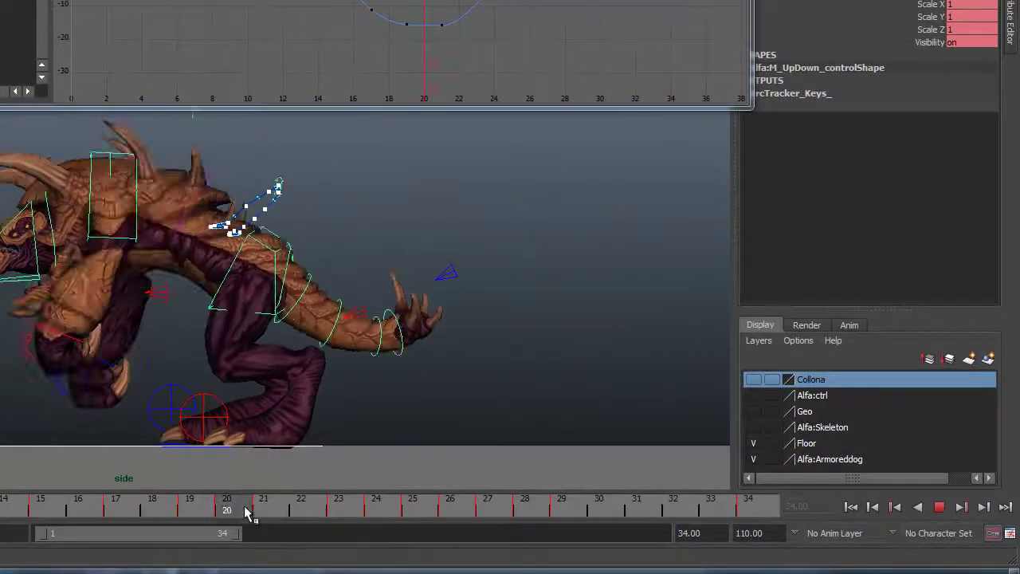
{"action": "left_click", "coordinate": [982, 508]}
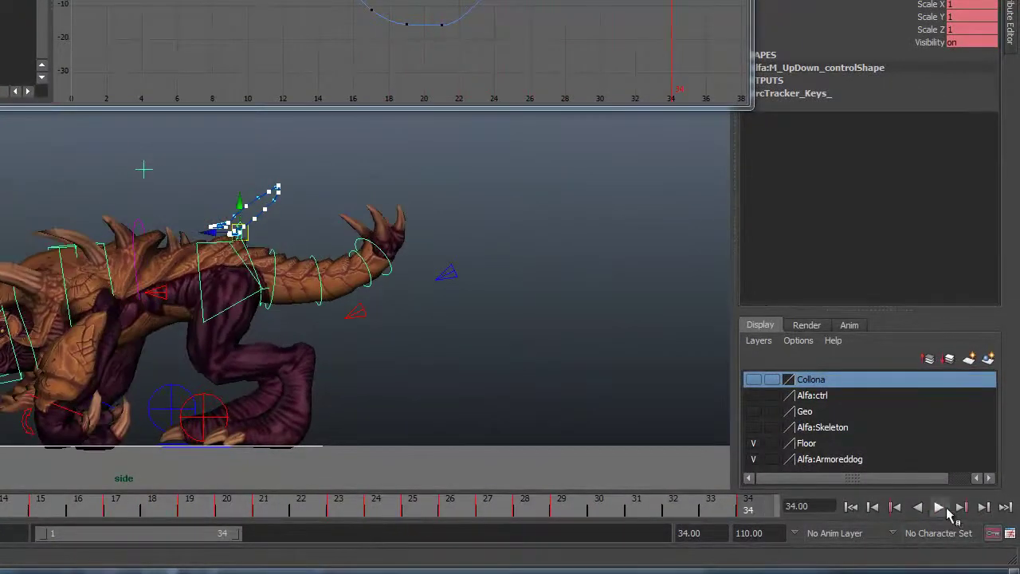
Lower the Translate Z key near frame 8 and the early keys, then replay from frame 1
{"action": "left_click", "coordinate": [940, 508]}
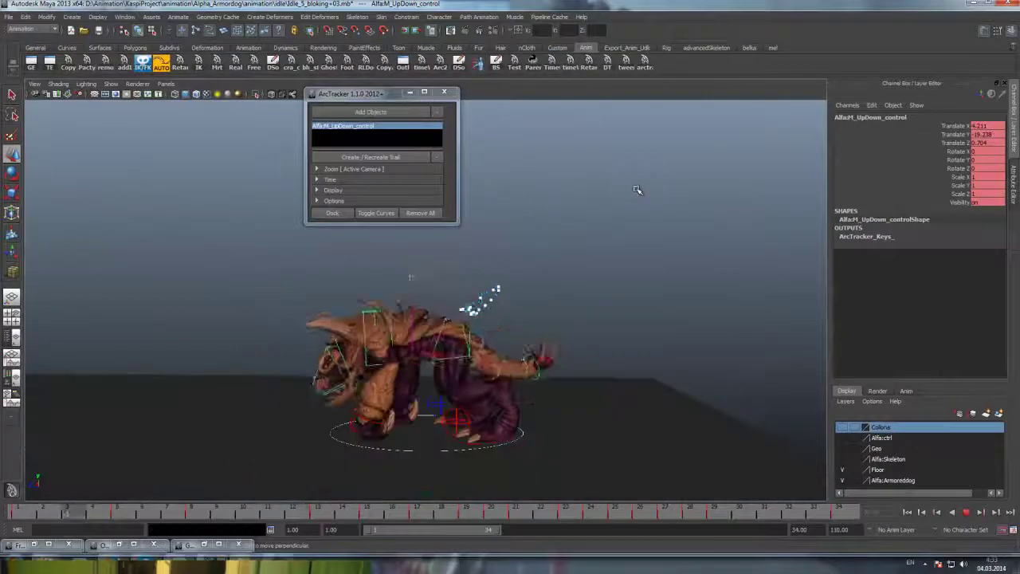
{"action": "mouse_move", "coordinate": [523, 335]}
{"action": "left_mouse_down", "text": "alt"}
{"action": "mouse_move", "coordinate": [672, 327]}
{"action": "mouse_move", "coordinate": [682, 343]}
{"action": "left_mouse_up", "text": "alt"}
{"action": "key", "text": "Escape"}
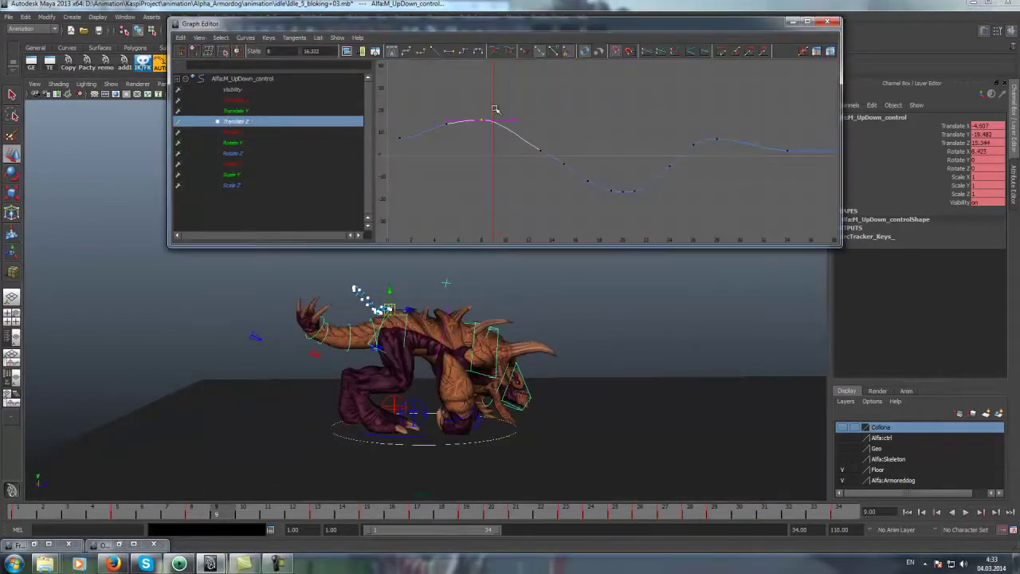
{"action": "middle_click_drag", "start_coordinate": [533, 100], "coordinate": [535, 105]}
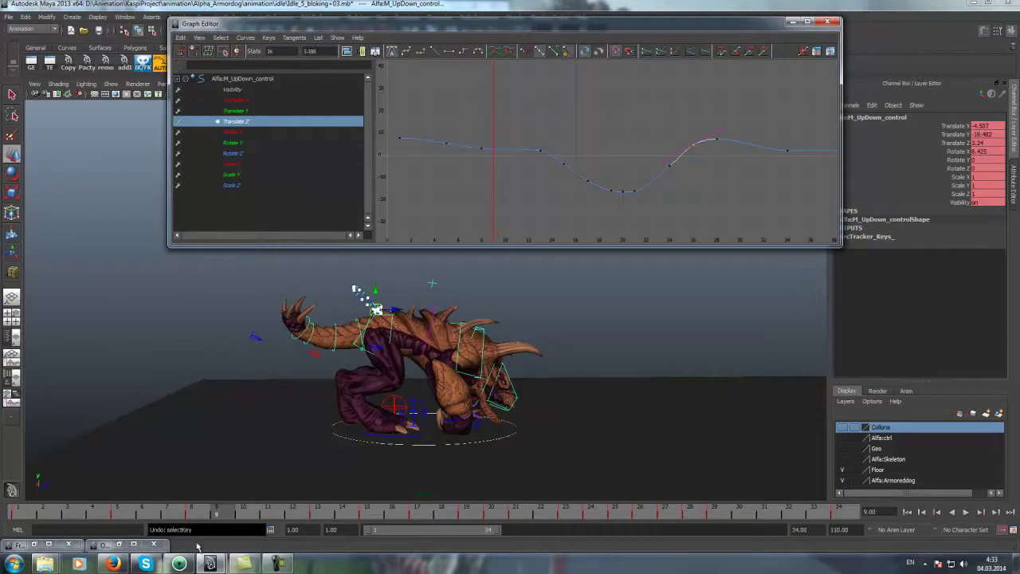
{"action": "key", "text": "alt+v"}
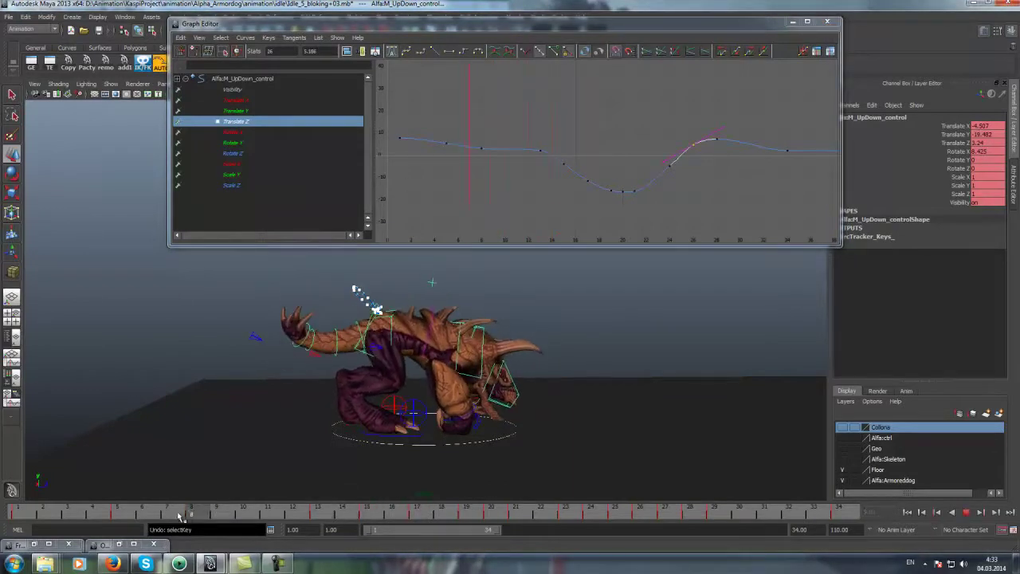
{"action": "left_click", "coordinate": [486, 162]}
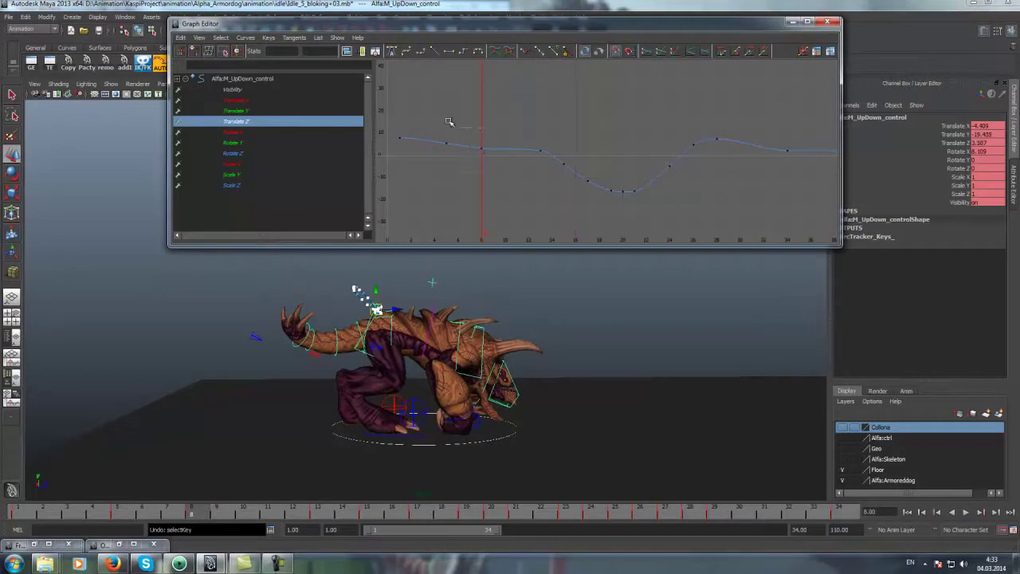
{"action": "middle_click_drag", "start_coordinate": [543, 129], "coordinate": [547, 138]}
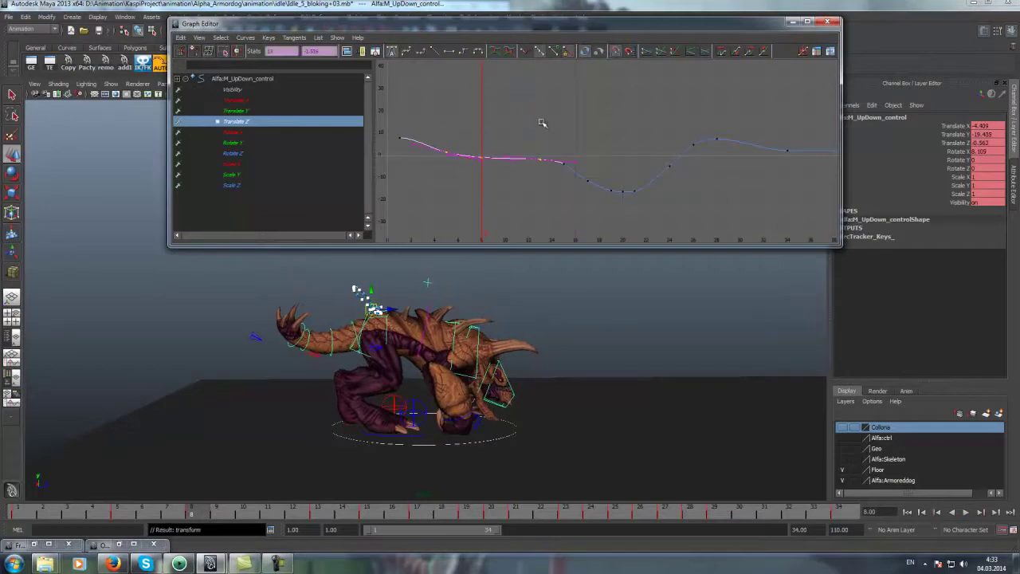
{"action": "key", "text": "alt+shift+v"}
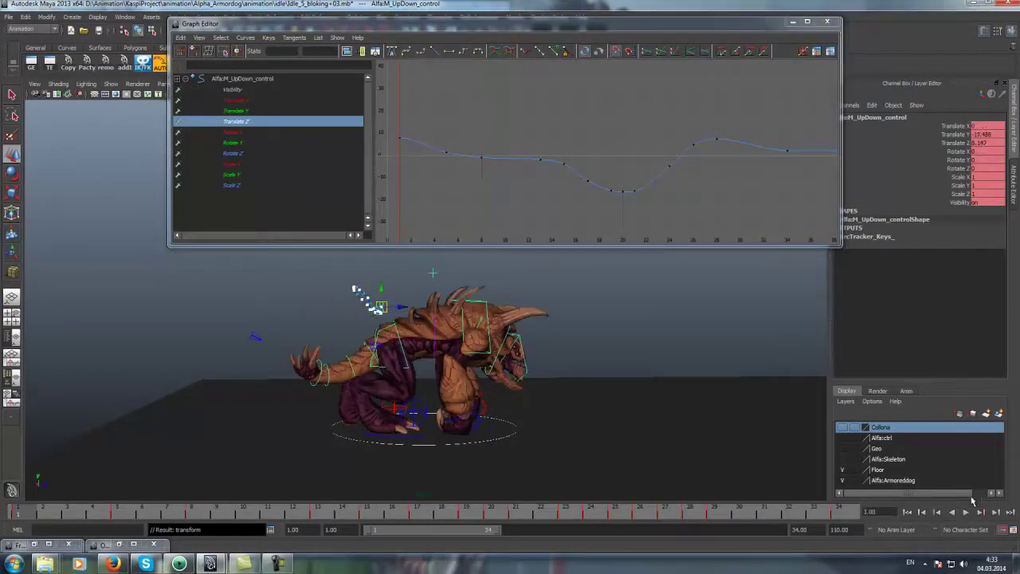
{"action": "key", "text": "alt+v"}
Close the Graph Editor, select the right wrist control, and start File > Save Scene As
{"action": "mouse_move", "coordinate": [552, 387]}
{"action": "left_mouse_down", "text": "alt"}
{"action": "mouse_move", "coordinate": [307, 391]}
{"action": "mouse_move", "coordinate": [375, 390]}
{"action": "left_mouse_up", "text": "alt"}
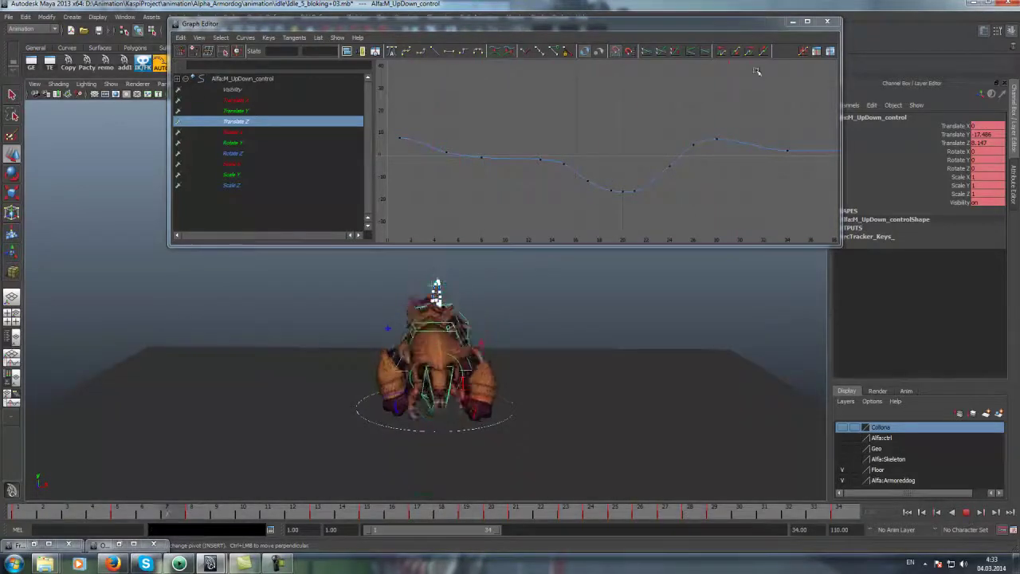
{"action": "left_click", "coordinate": [827, 22]}
{"action": "left_click", "coordinate": [646, 64]}
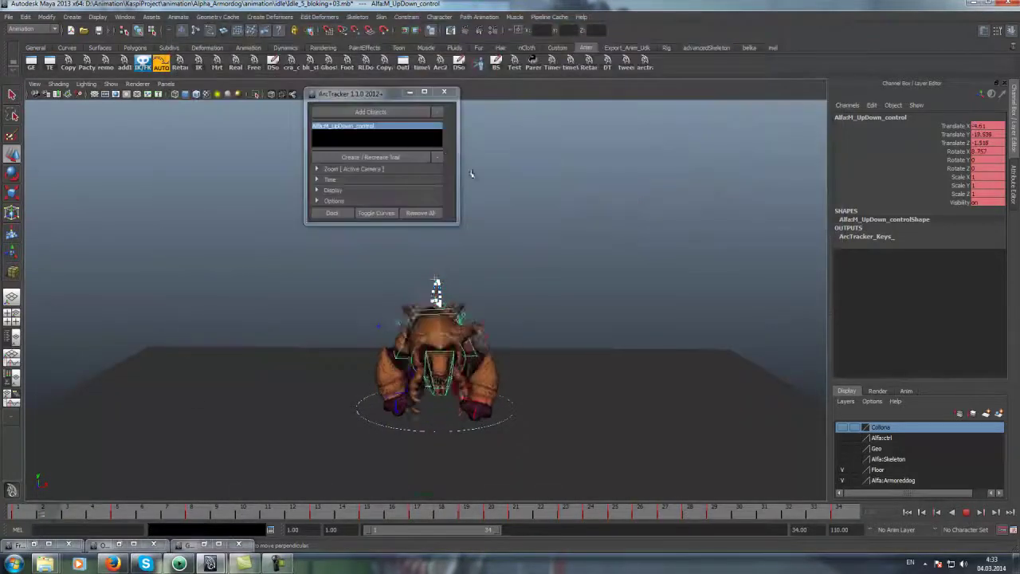
{"action": "left_click_drag", "start_coordinate": [537, 276], "coordinate": [686, 287], "text": "alt"}
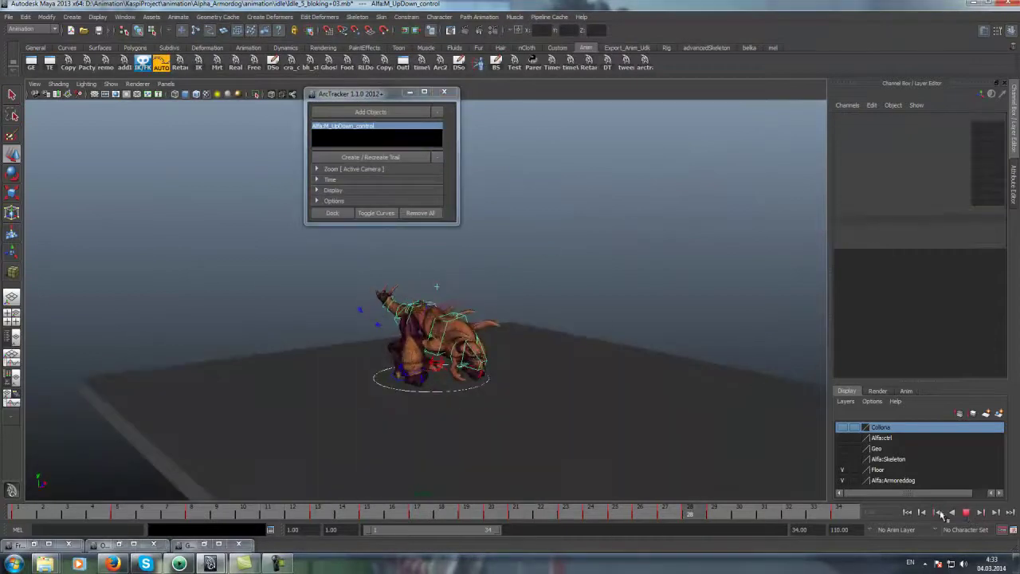
{"action": "left_click", "coordinate": [942, 515]}
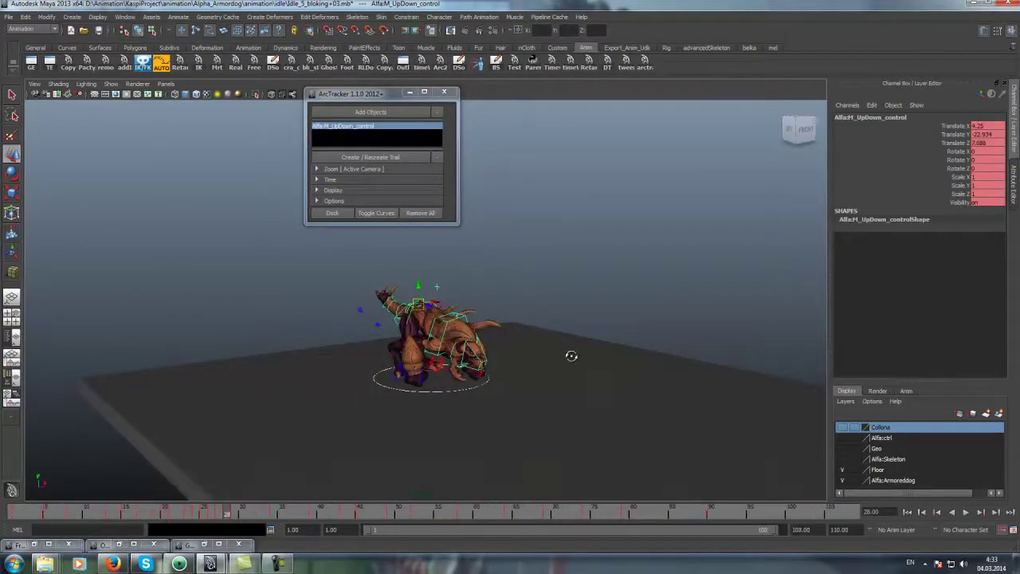
{"action": "left_click_drag", "start_coordinate": [571, 356], "coordinate": [478, 335], "text": "alt"}
{"action": "left_click", "coordinate": [376, 272]}
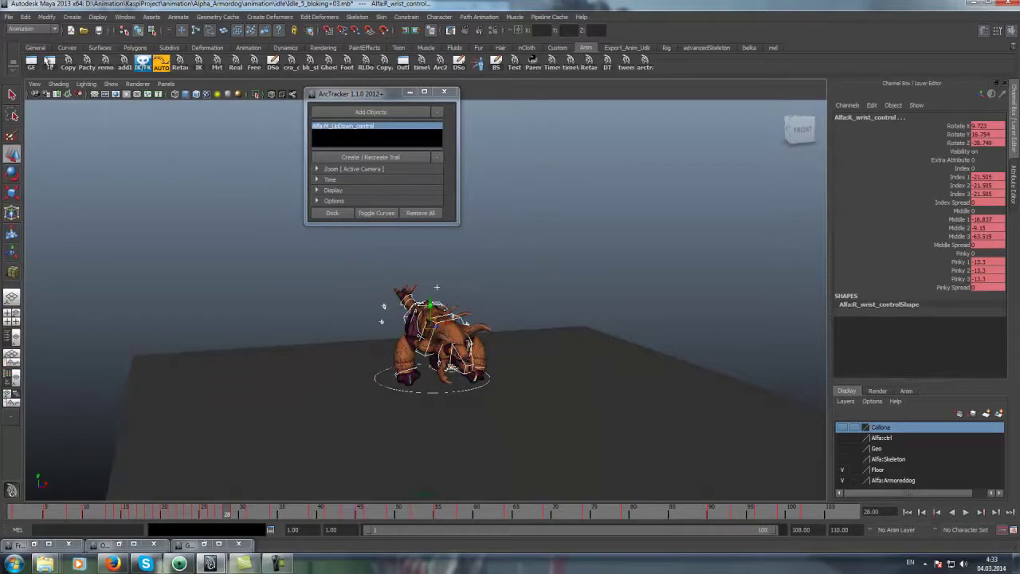
{"action": "left_click", "coordinate": [8, 16]}
{"action": "left_click", "coordinate": [92, 63]}
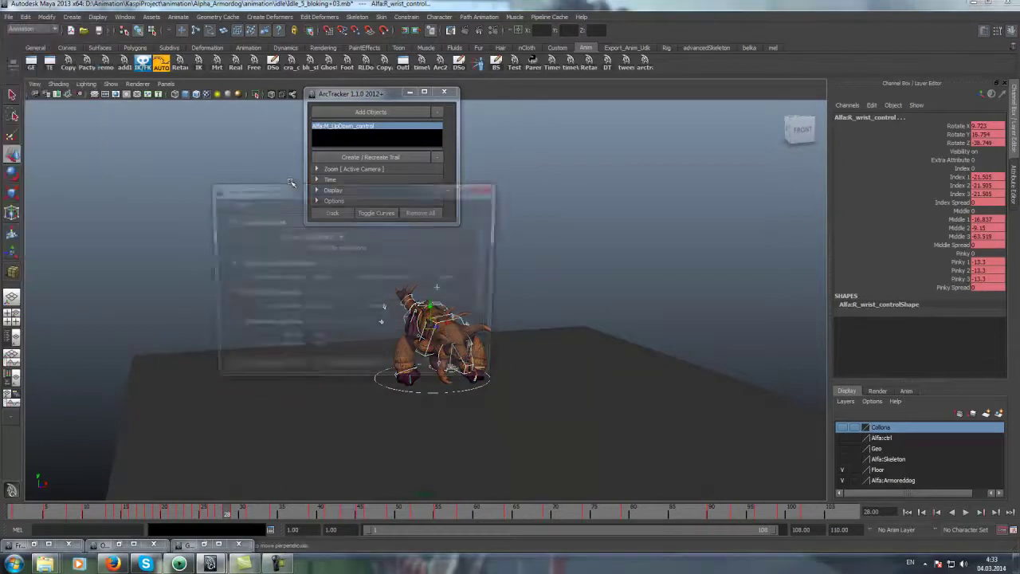
Save the scene as Idle_5_bloking+04.mb, then scrub the timeline to review the idle
{"action": "left_click", "coordinate": [255, 370]}
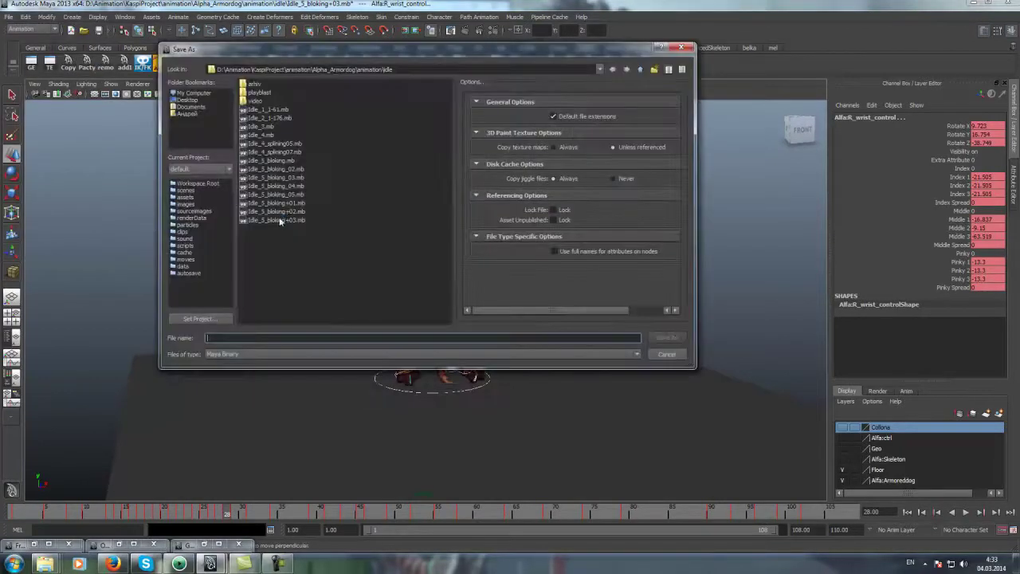
{"action": "left_click", "coordinate": [279, 220]}
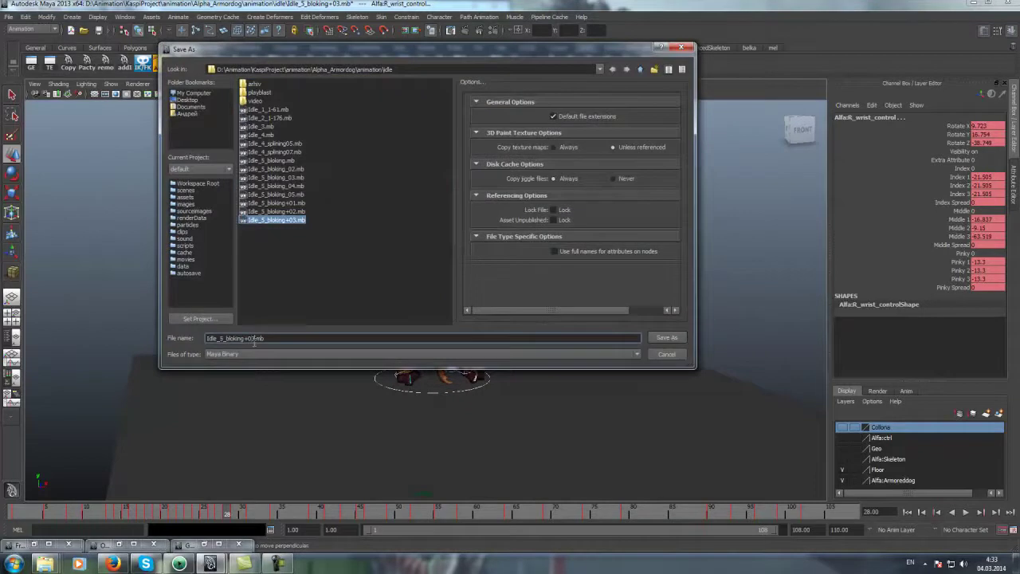
{"action": "left_click", "coordinate": [666, 338]}
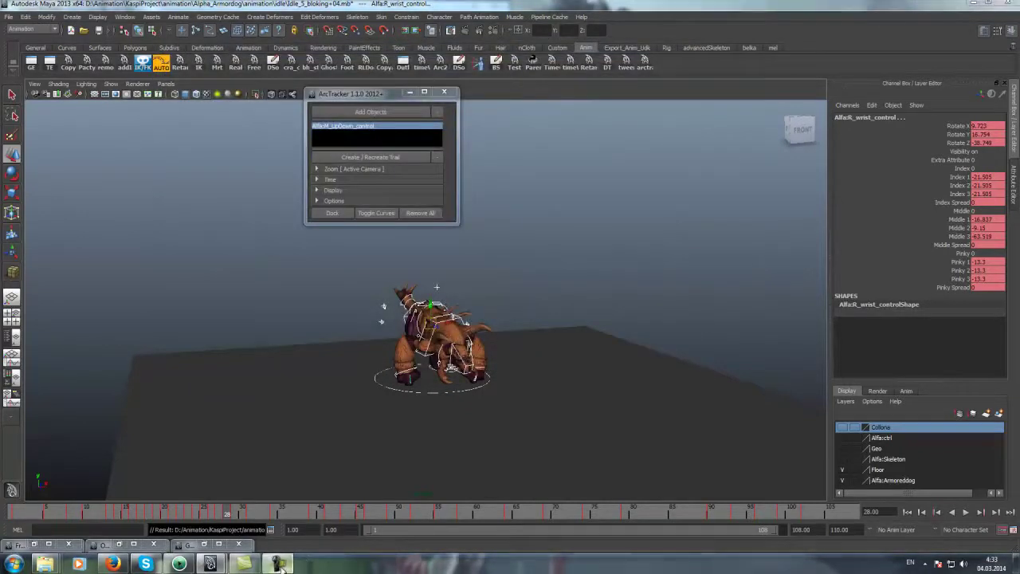
{"action": "left_click", "coordinate": [108, 513]}
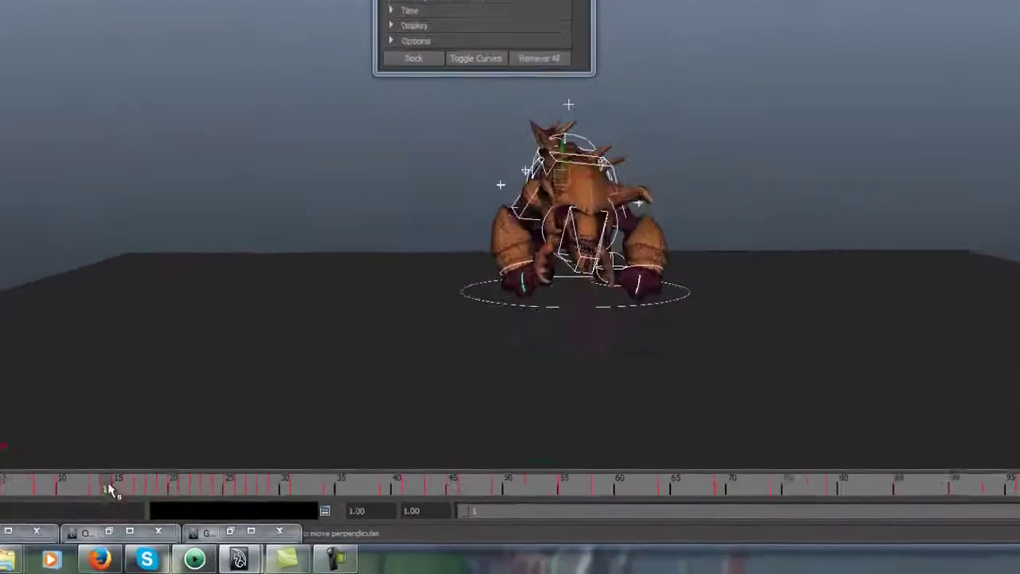
{"action": "mouse_move", "coordinate": [110, 489]}
{"action": "left_mouse_down"}
{"action": "mouse_move", "coordinate": [260, 479]}
{"action": "mouse_move", "coordinate": [101, 483]}
{"action": "mouse_move", "coordinate": [219, 500]}
{"action": "left_mouse_up"}
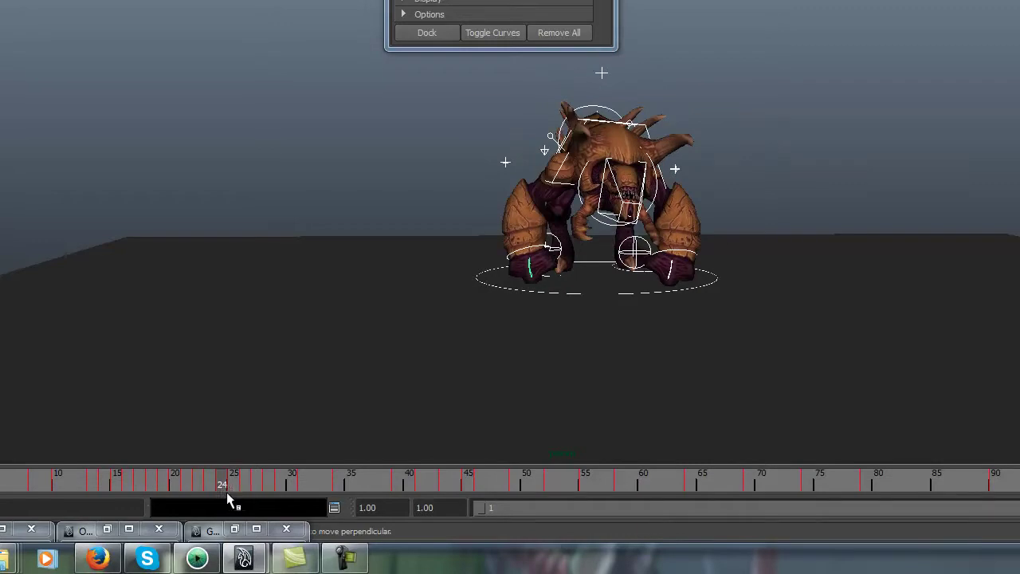
Scrub the timeline and reframe the creature to check poses between frames 11 and 25
{"action": "left_click_drag", "start_coordinate": [223, 488], "coordinate": [225, 489]}
{"action": "left_click", "coordinate": [447, 134]}
{"action": "middle_click_drag", "start_coordinate": [447, 134], "coordinate": [433, 246], "text": "alt"}
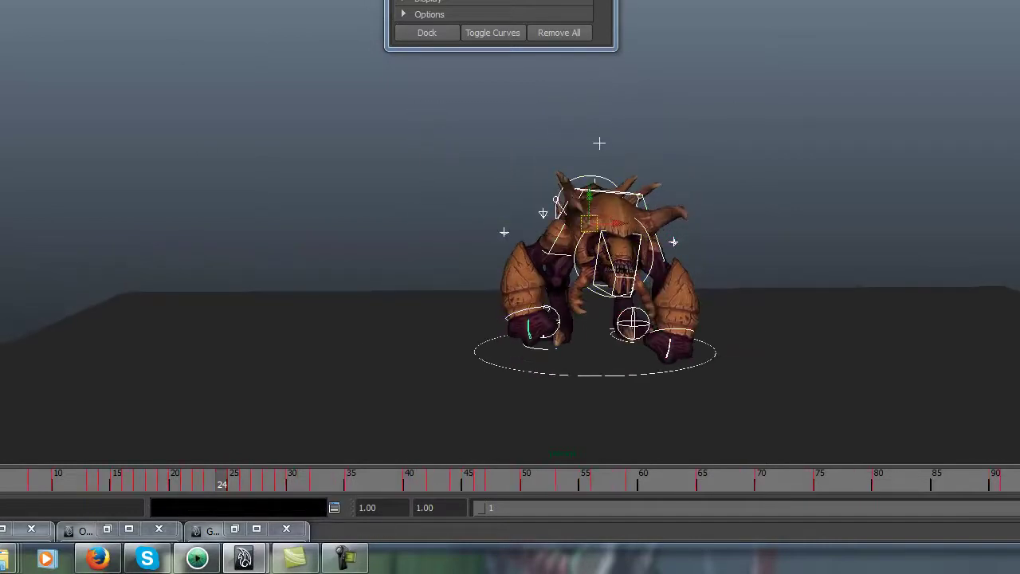
{"action": "key", "text": "ctrl+z"}
{"action": "left_click", "coordinate": [233, 485]}
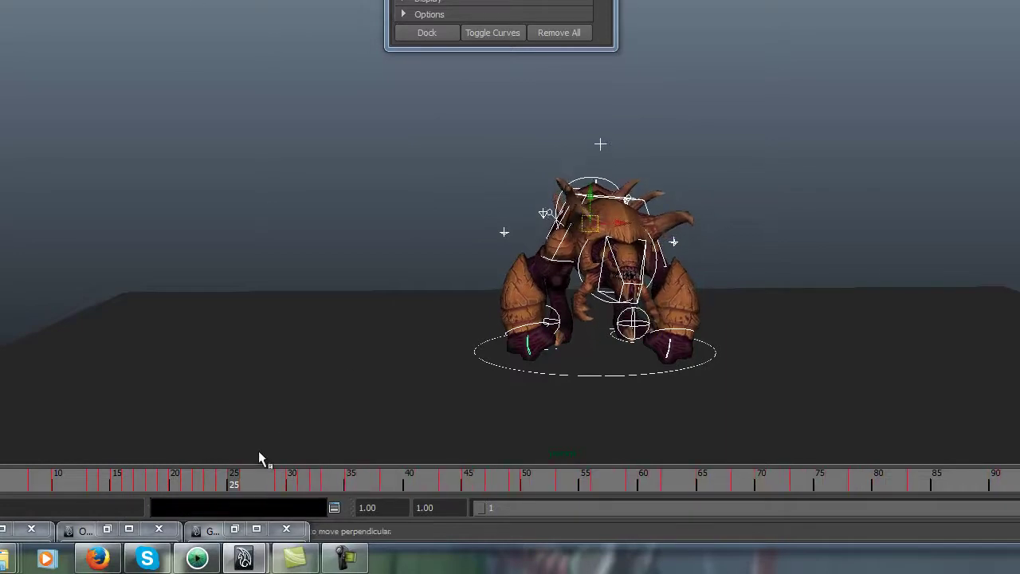
{"action": "left_click_drag", "start_coordinate": [60, 482], "coordinate": [277, 495]}
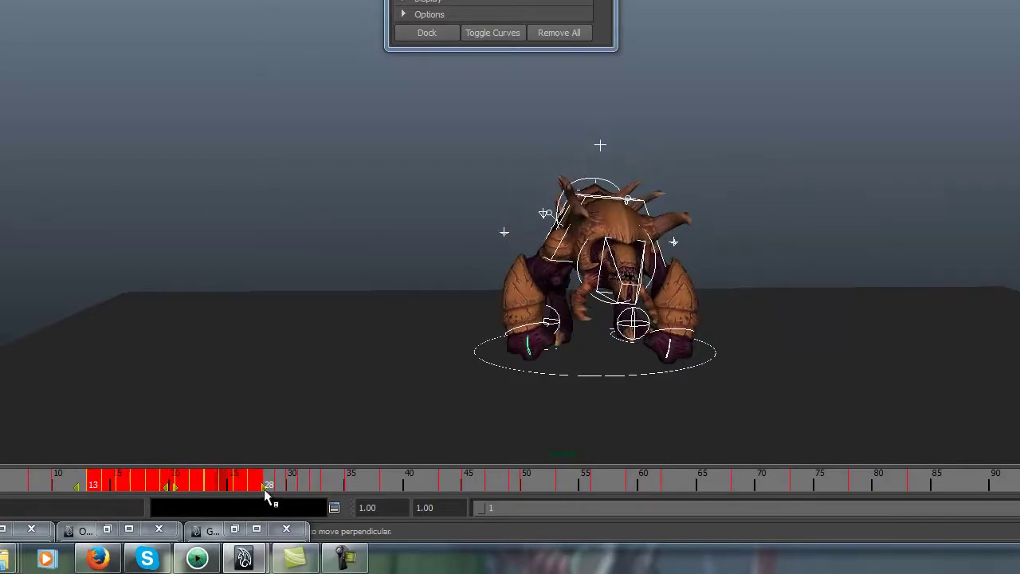
Undo a first snap attempt, then snap the keys in the frame 13–22 range to whole frames
{"action": "right_click", "coordinate": [246, 483]}
{"action": "left_click", "coordinate": [268, 429]}
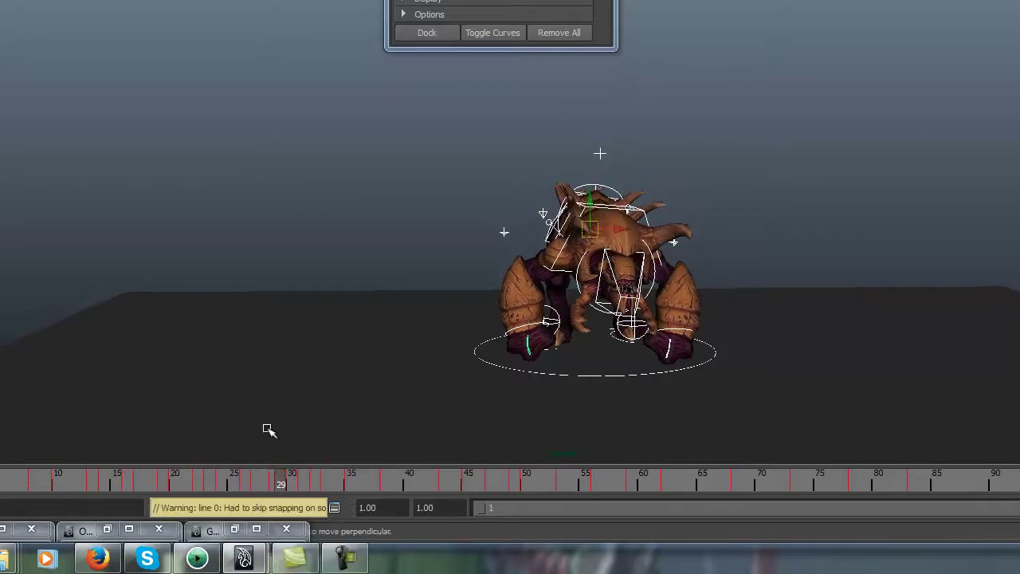
{"action": "key", "text": "ctrl+z"}
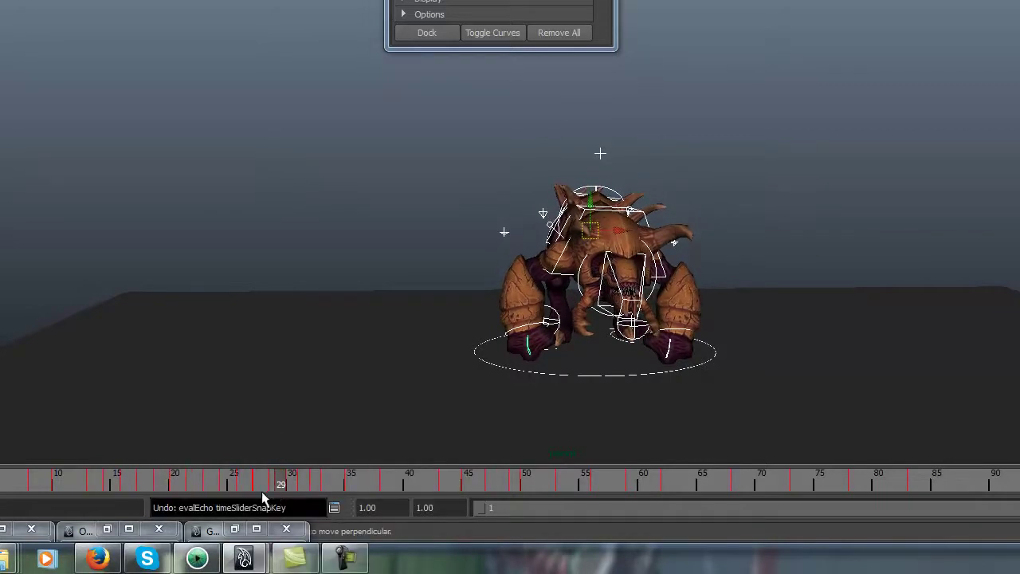
{"action": "key", "text": "ctrl+z"}
{"action": "key", "text": "ctrl+z"}
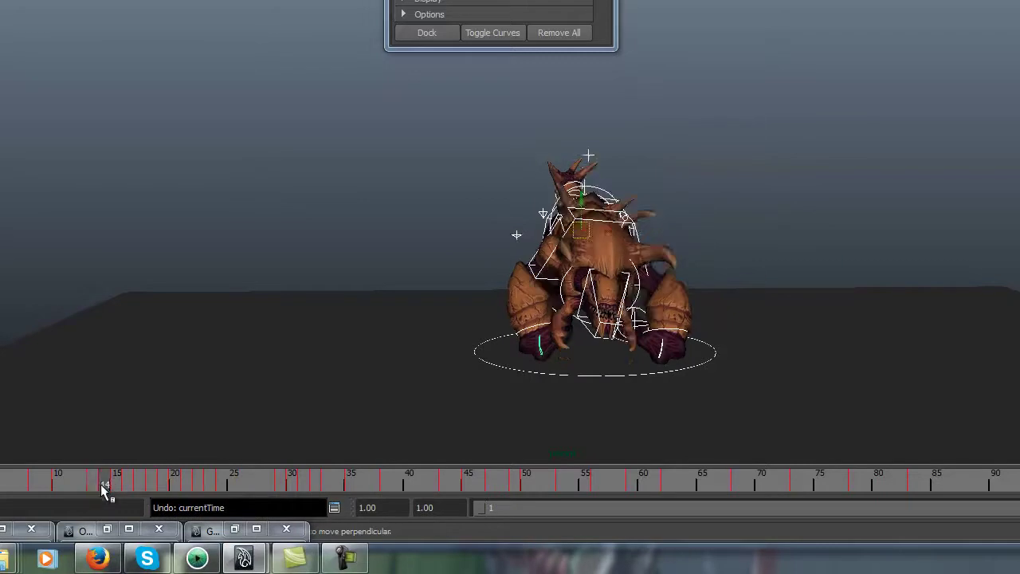
{"action": "mouse_move", "coordinate": [96, 482]}
{"action": "left_mouse_down", "text": "shift"}
{"action": "mouse_move", "coordinate": [263, 491]}
{"action": "mouse_move", "coordinate": [249, 489]}
{"action": "left_mouse_up", "text": "shift"}
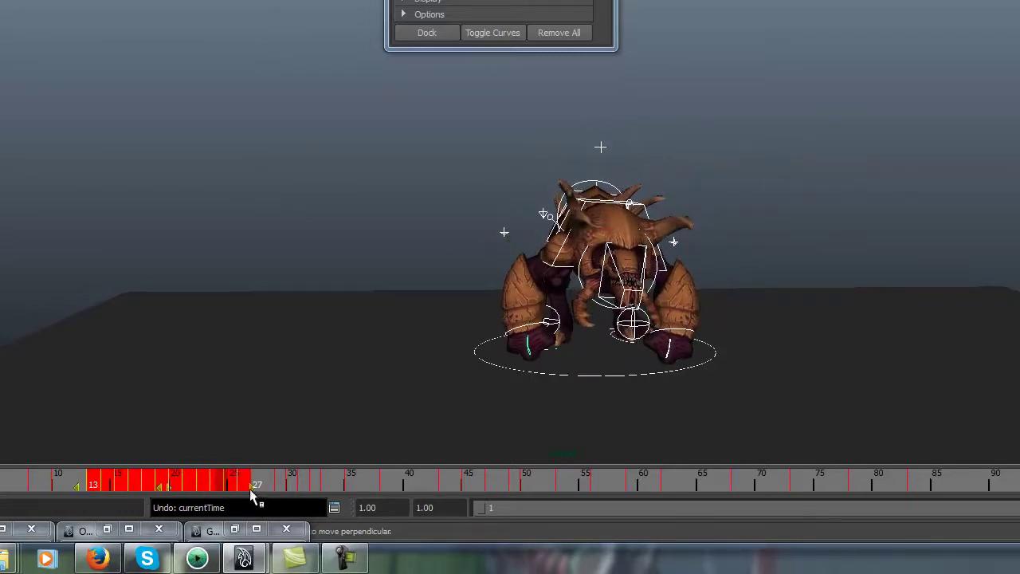
{"action": "right_click", "coordinate": [234, 488]}
{"action": "mouse_move", "coordinate": [263, 353]}
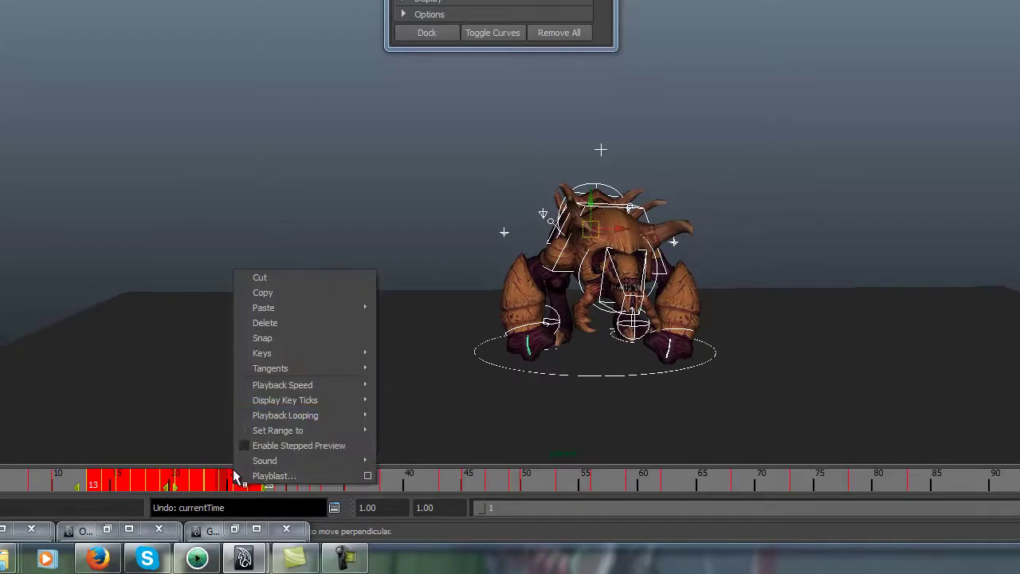
{"action": "left_click", "coordinate": [263, 338]}
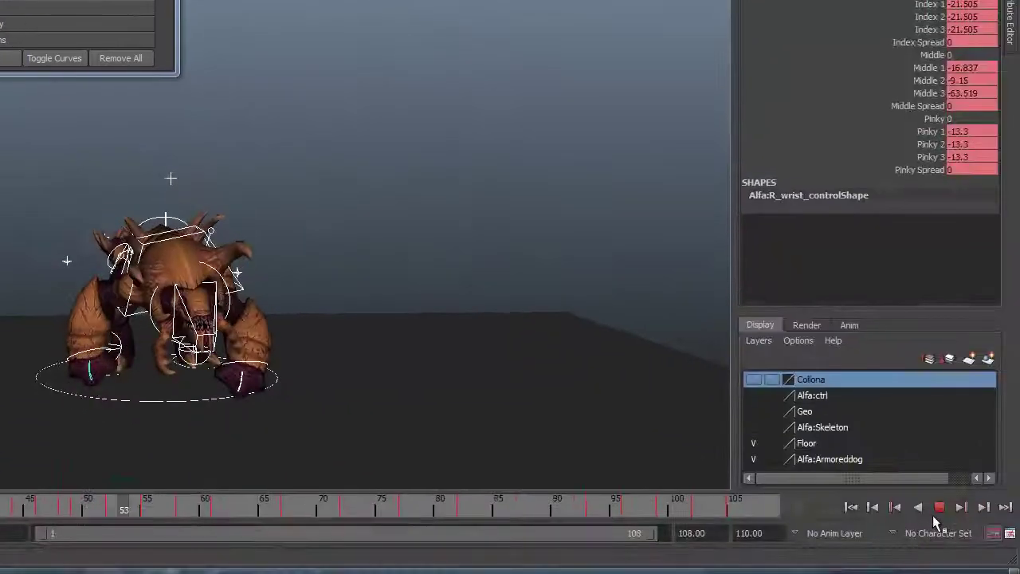
Play back the idle from side and front views, scrubbing to around frame 20
{"action": "left_click", "coordinate": [938, 506]}
{"action": "mouse_move", "coordinate": [228, 508]}
{"action": "left_mouse_down"}
{"action": "mouse_move", "coordinate": [327, 506]}
{"action": "mouse_move", "coordinate": [22, 507]}
{"action": "left_mouse_up"}
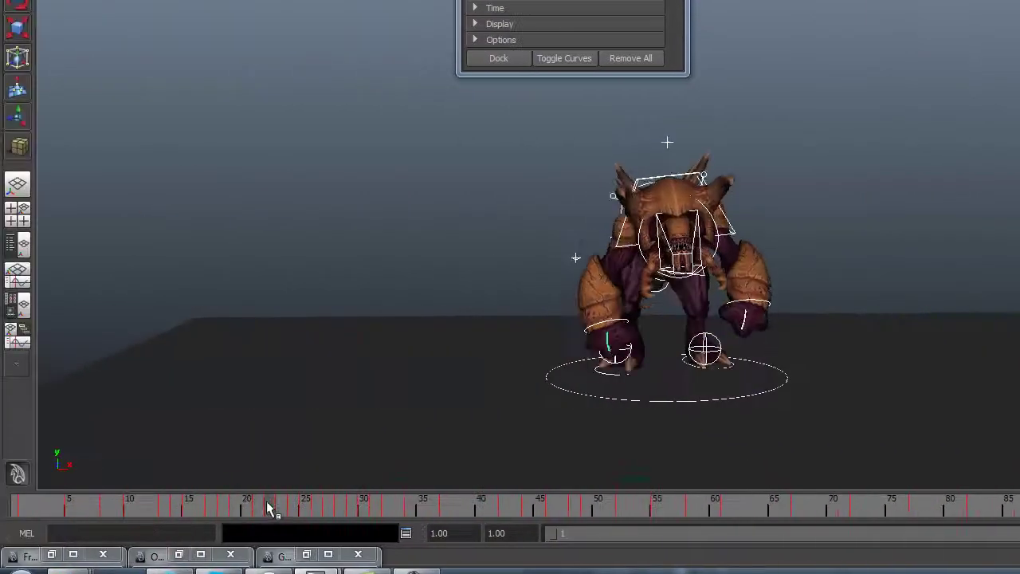
{"action": "key", "text": "alt+v"}
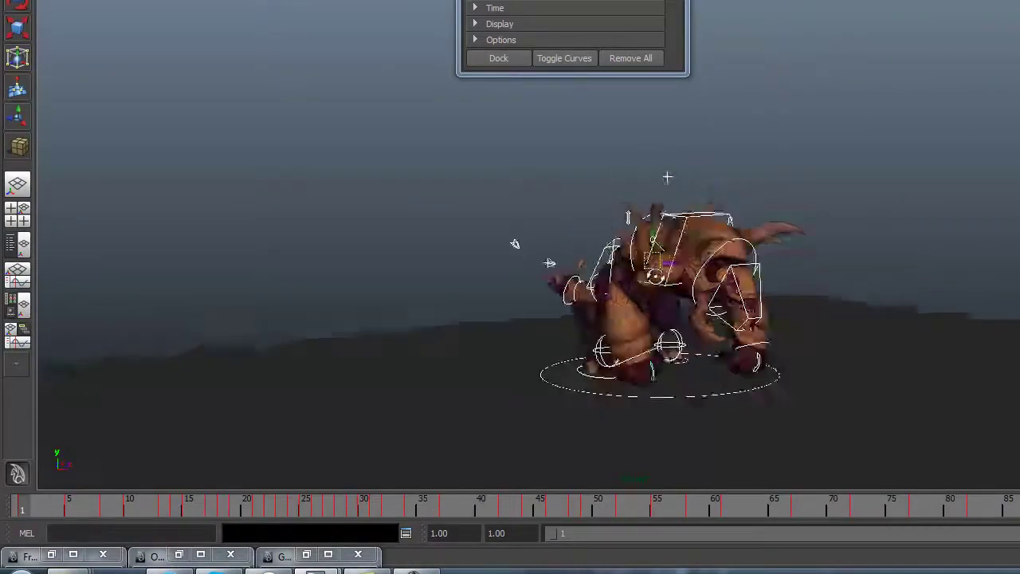
{"action": "left_click_drag", "start_coordinate": [515, 244], "coordinate": [452, 247], "text": "alt"}
{"action": "key", "text": "alt+v"}
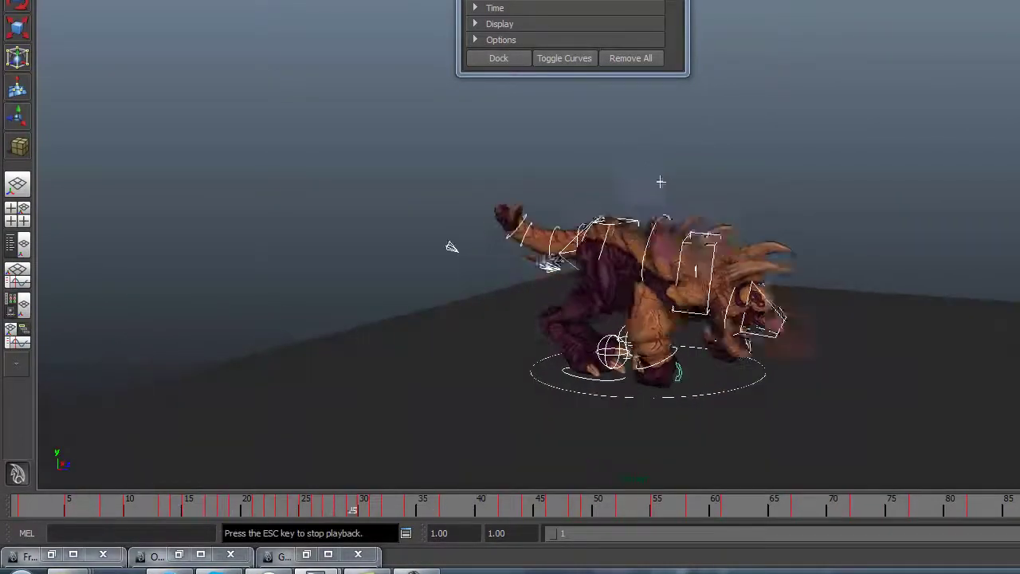
{"action": "left_click_drag", "start_coordinate": [489, 239], "coordinate": [563, 346], "text": "alt"}
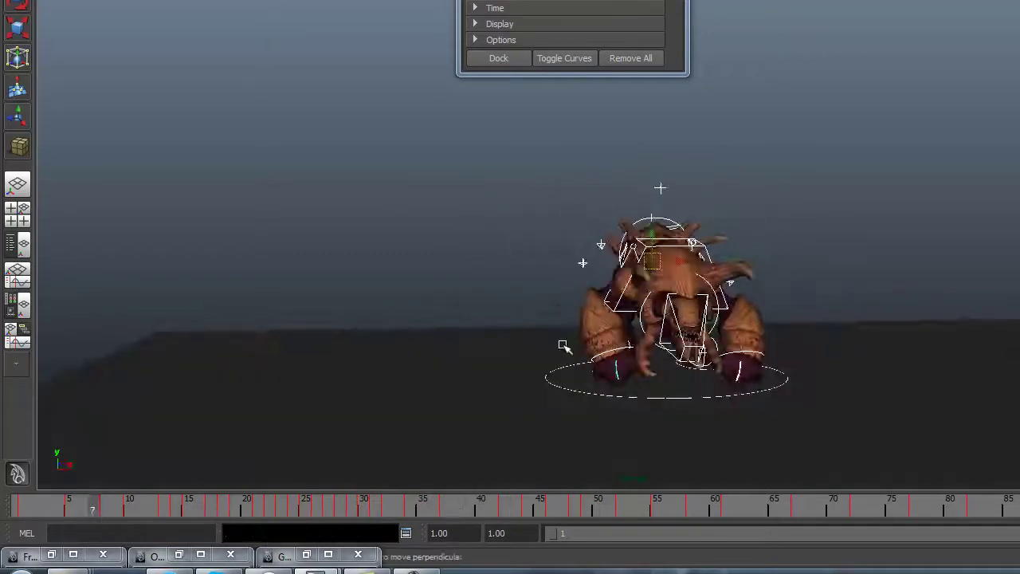
{"action": "left_click_drag", "start_coordinate": [236, 514], "coordinate": [247, 513]}
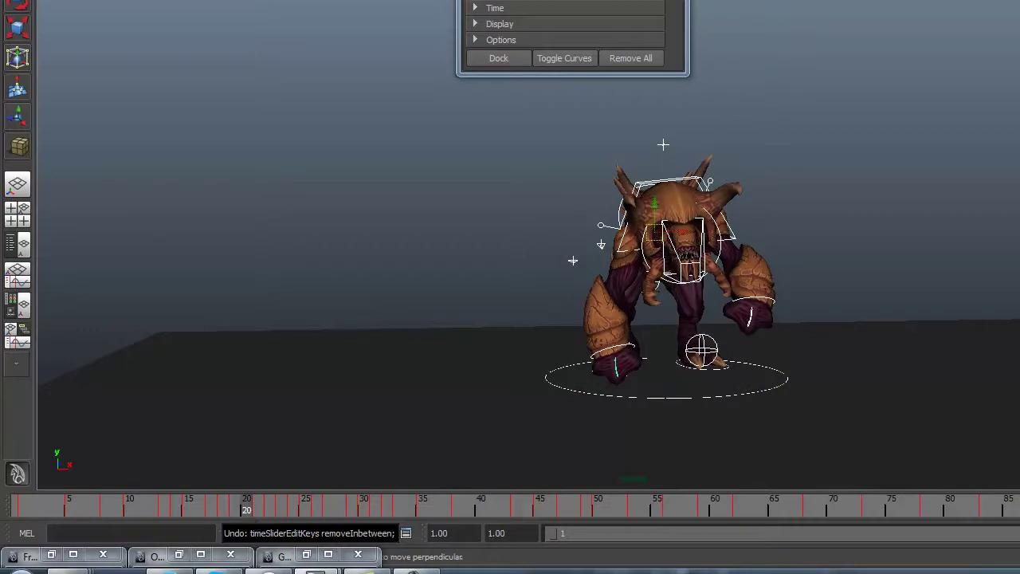
Snap the keys in frames 13–25 to whole frames, check frame 28, and return to frame 1
{"action": "key", "text": "period"}
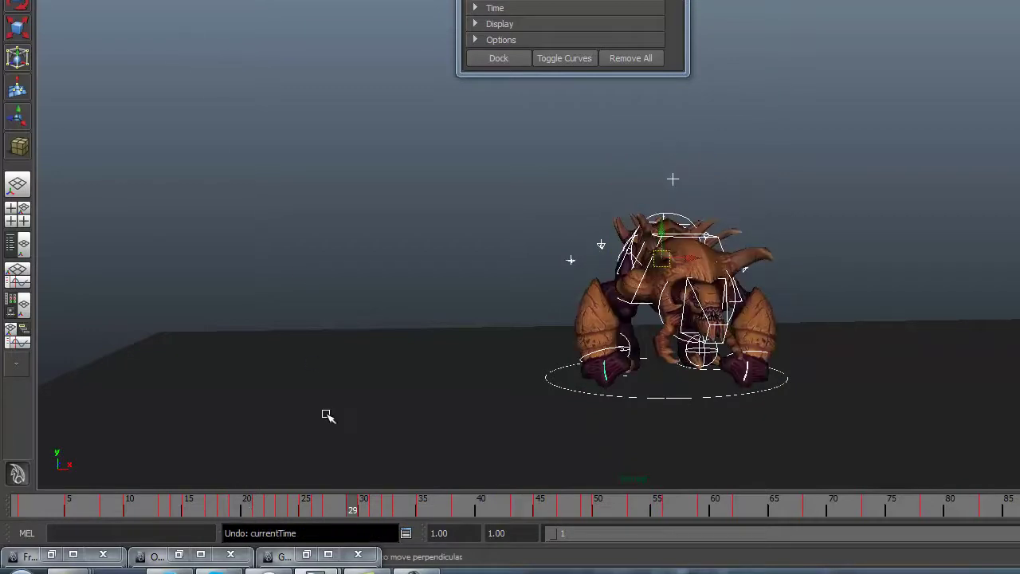
{"action": "left_click", "coordinate": [288, 502]}
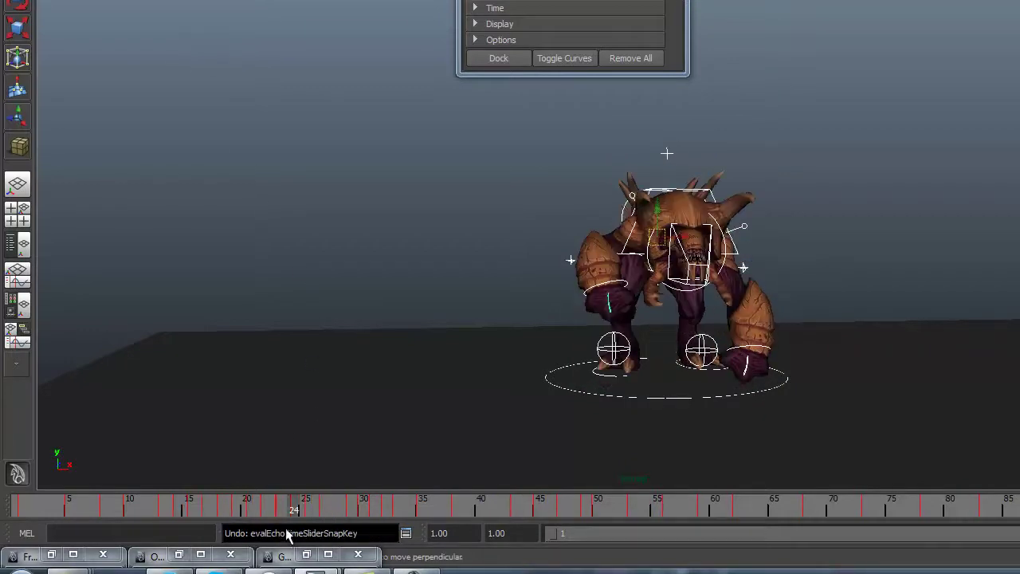
{"action": "key", "text": "comma"}
{"action": "left_click_drag", "start_coordinate": [168, 510], "coordinate": [303, 510], "text": "shift"}
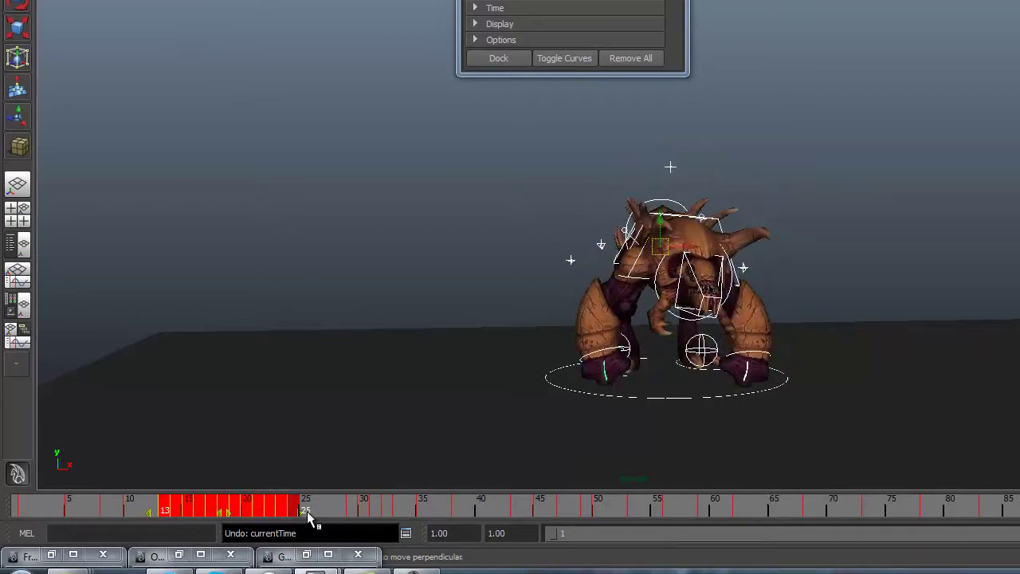
{"action": "right_click", "coordinate": [305, 510]}
{"action": "left_click", "coordinate": [329, 356]}
{"action": "left_click_drag", "start_coordinate": [327, 508], "coordinate": [339, 500]}
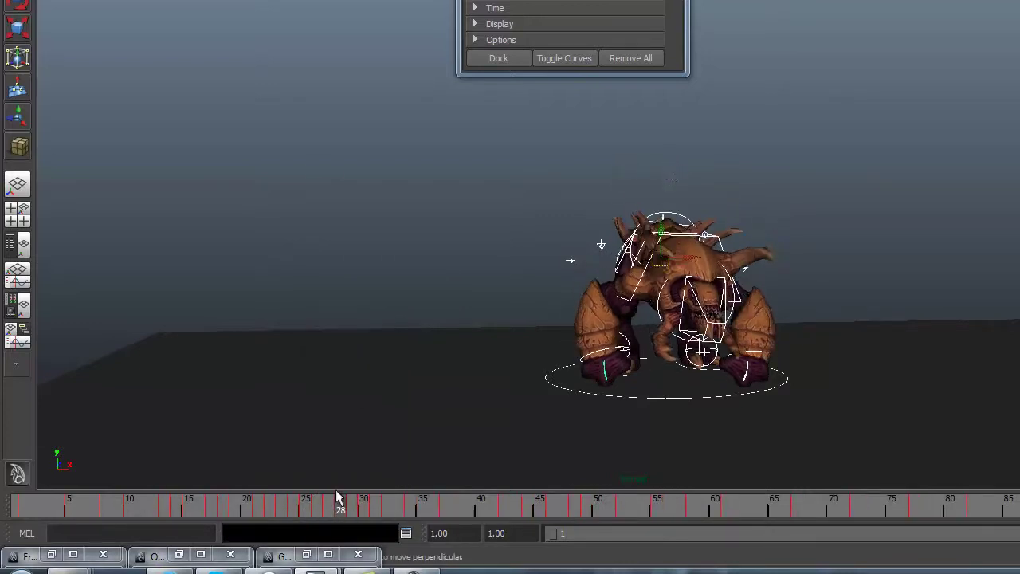
{"action": "key", "text": "alt+shift+v"}
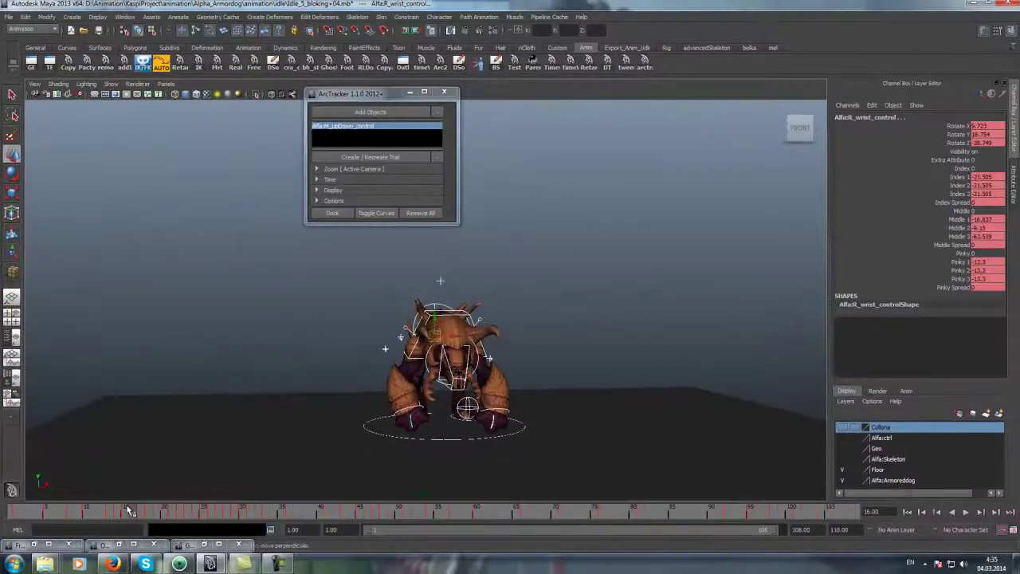
Play the idle from frame 1, then Save Scene As Idle_5_bloking+05.mb
{"action": "key", "text": "alt+shift+v"}
{"action": "left_click", "coordinate": [967, 513]}
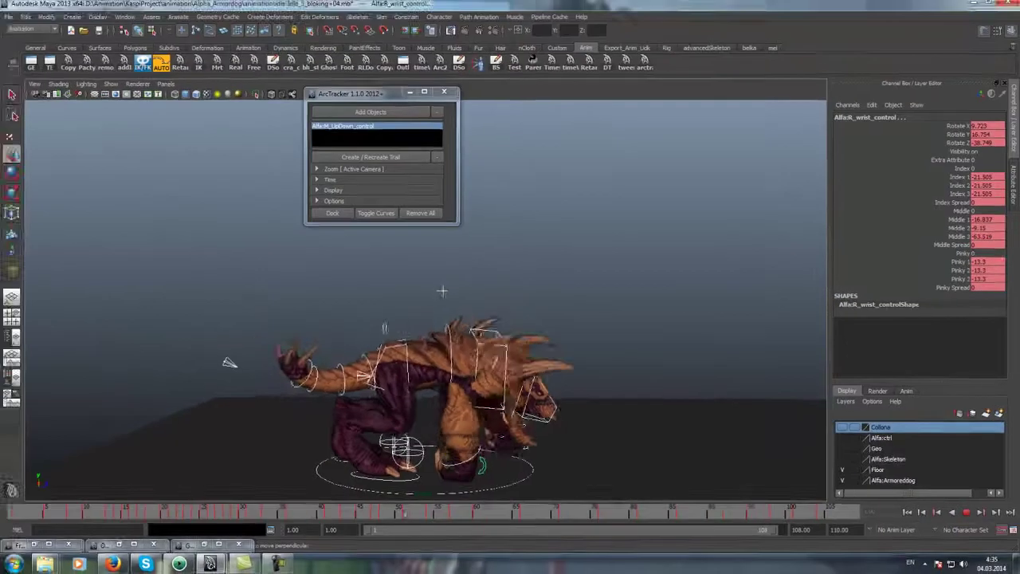
{"action": "left_click", "coordinate": [8, 17]}
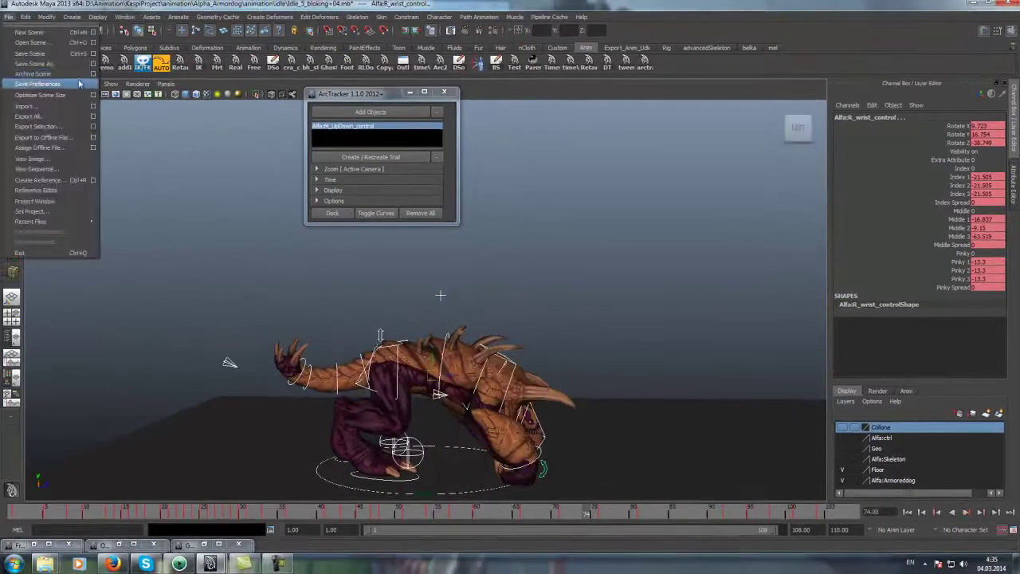
{"action": "left_click", "coordinate": [95, 63]}
{"action": "left_click", "coordinate": [278, 378]}
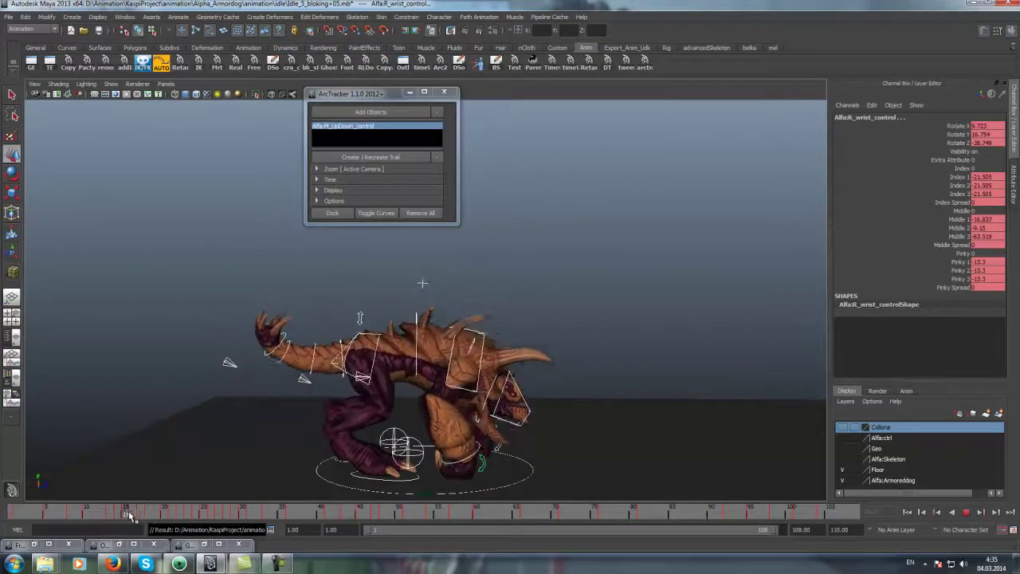
Select M_UpDown_control and scrub around frame 28 to check its motion
{"action": "left_click_drag", "start_coordinate": [134, 520], "coordinate": [252, 520]}
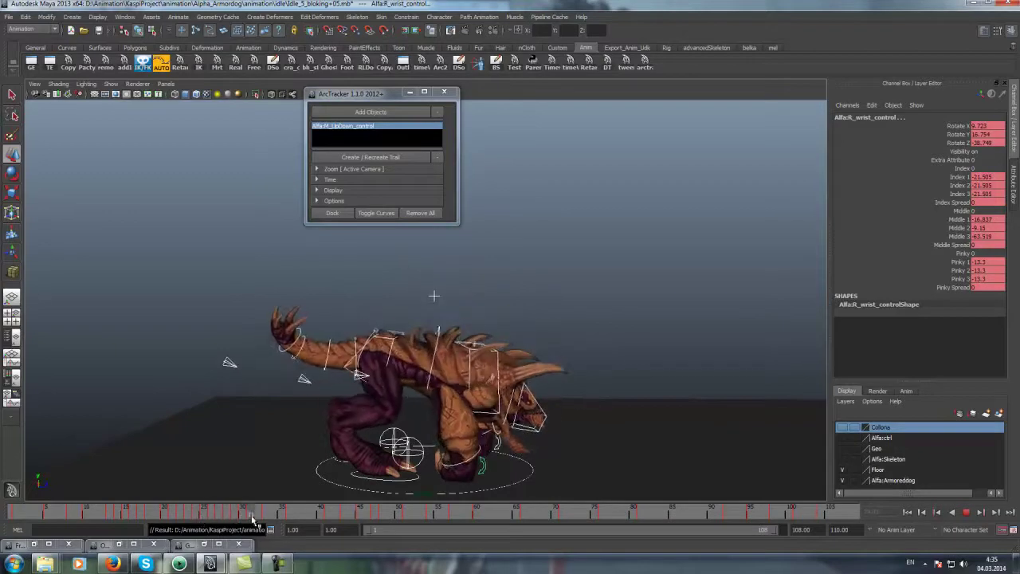
{"action": "left_click", "coordinate": [367, 301]}
{"action": "left_click", "coordinate": [357, 339]}
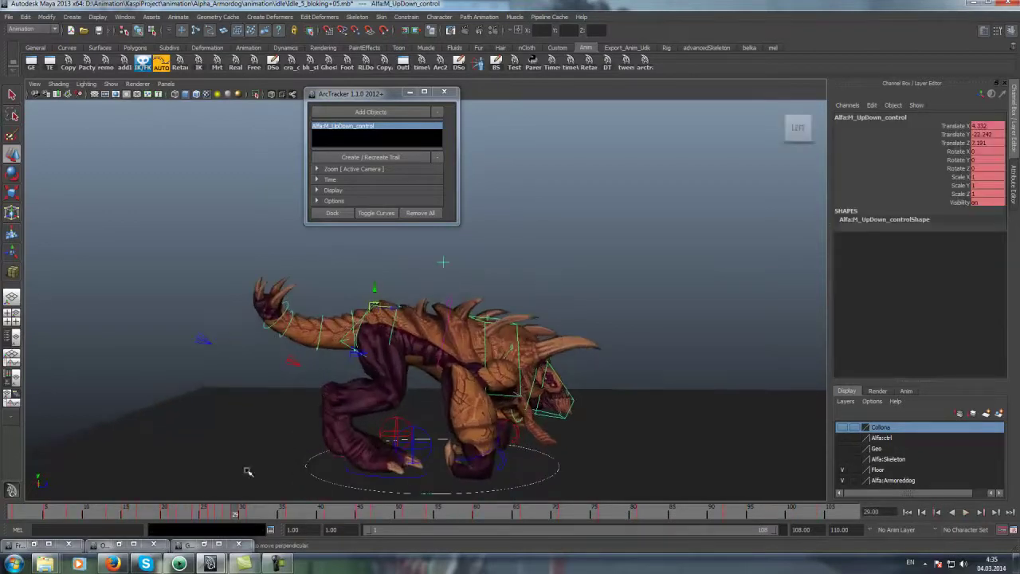
{"action": "left_click_drag", "start_coordinate": [245, 513], "coordinate": [250, 512]}
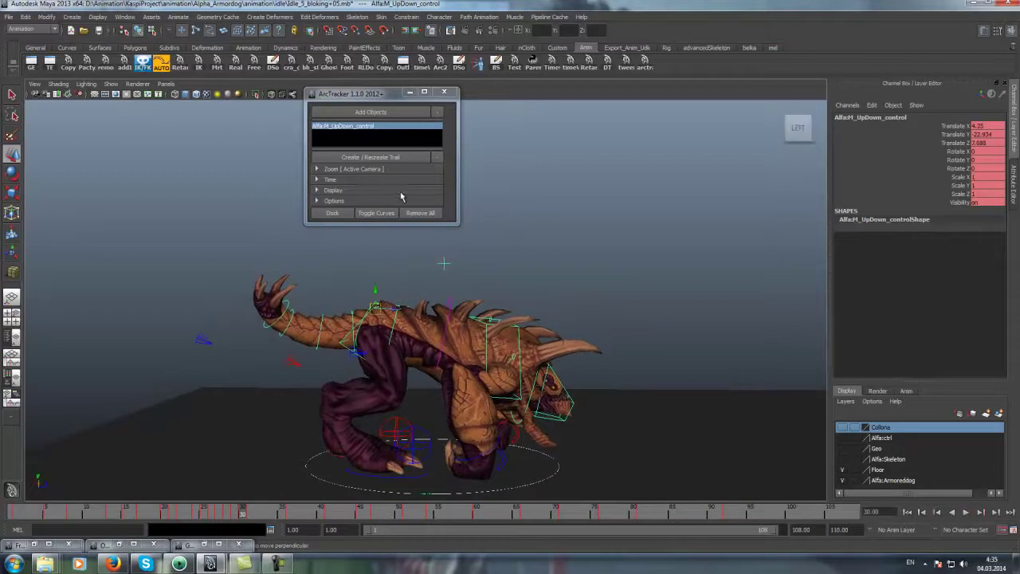
{"action": "left_click", "coordinate": [437, 113]}
{"action": "right_click_drag", "start_coordinate": [554, 302], "coordinate": [574, 295], "text": "alt"}
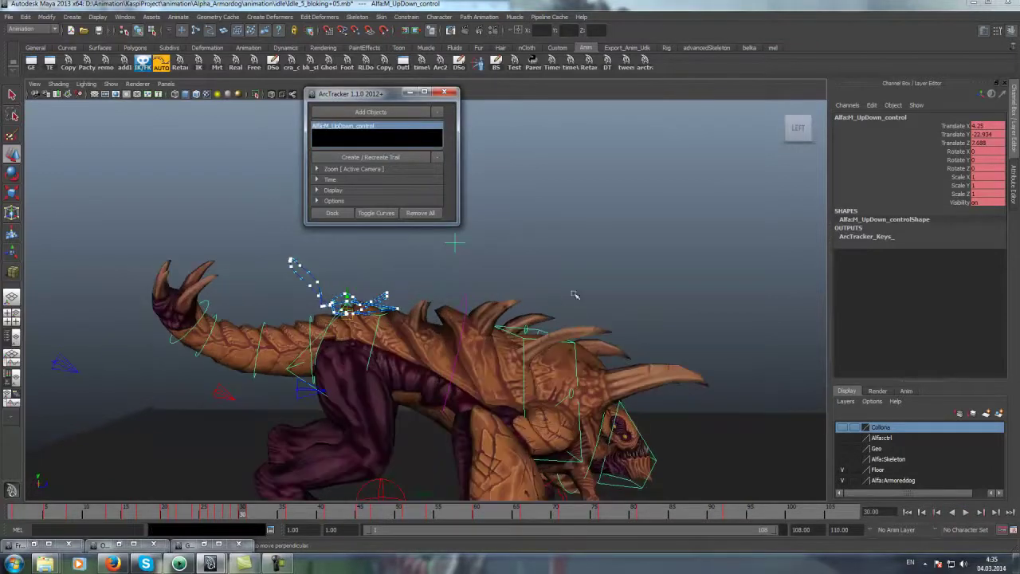
{"action": "left_click", "coordinate": [921, 151]}
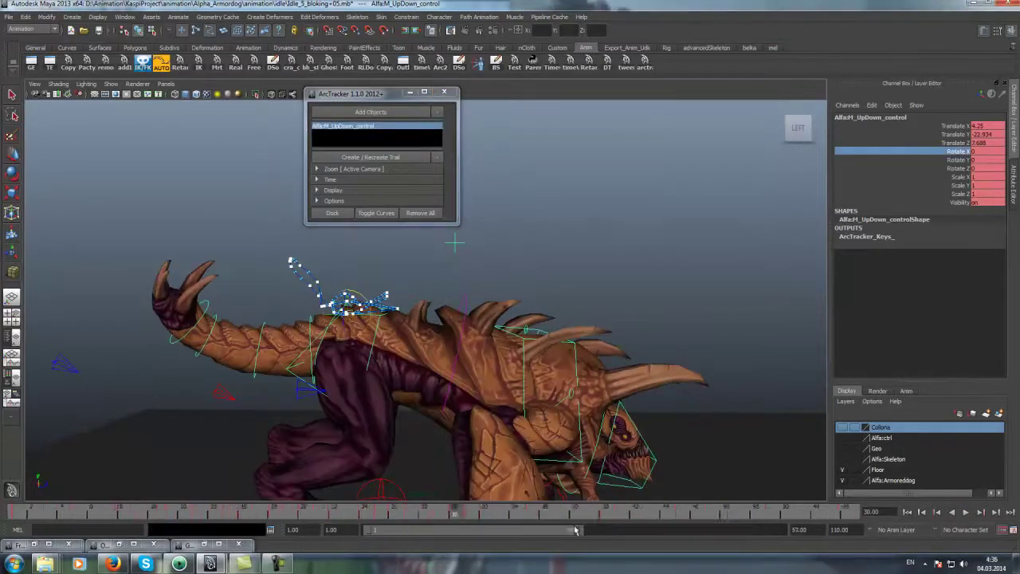
{"action": "key", "text": "ctrl+z"}
{"action": "left_click_drag", "start_coordinate": [279, 507], "coordinate": [646, 516]}
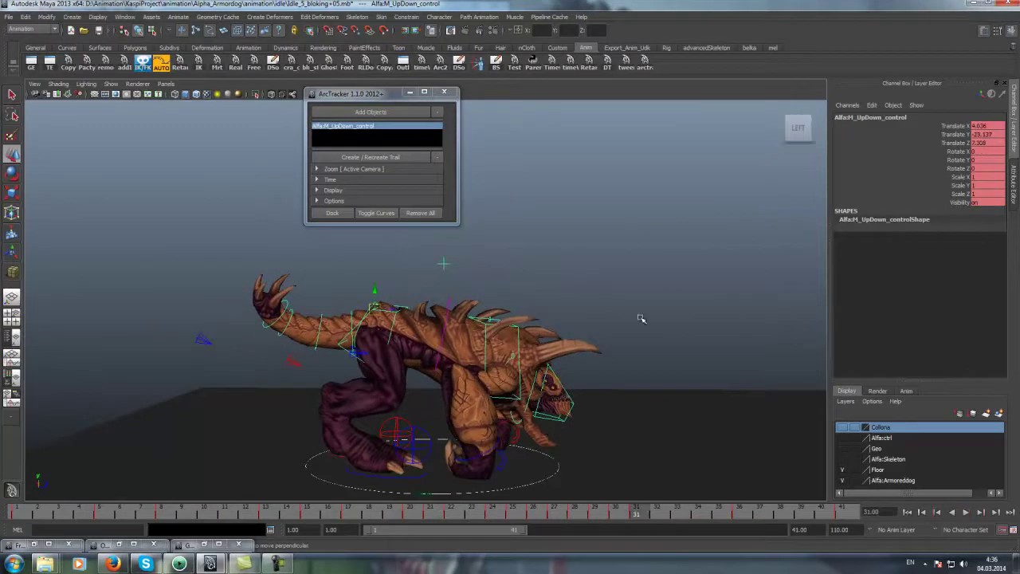
{"action": "key", "text": "space"}
{"action": "key", "text": "space"}
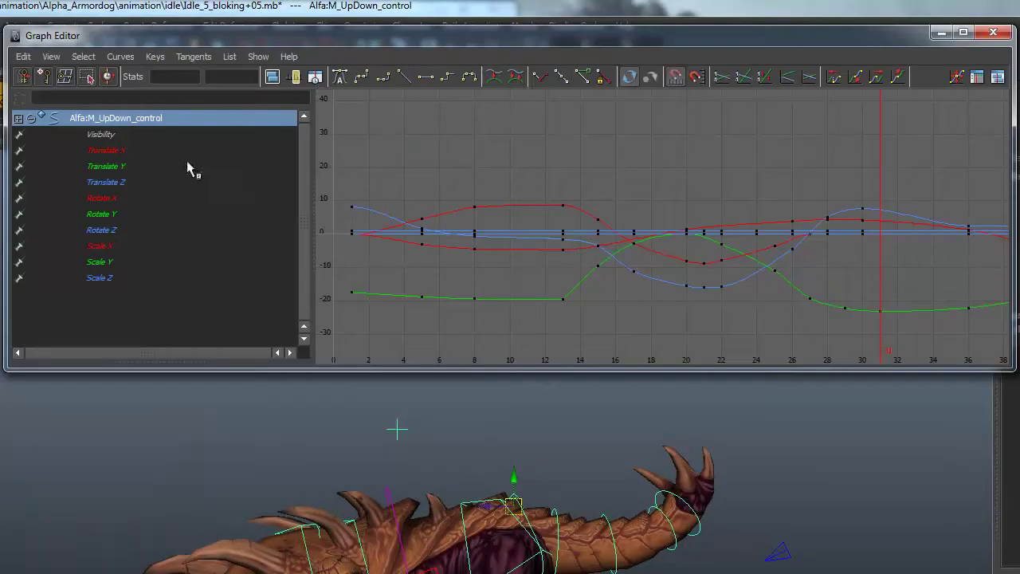
In the Graph Editor, raise the frame-33 Translate Z key to about 9 and lower the frame-28 key to about 2.26
{"action": "left_click", "coordinate": [130, 182]}
{"action": "key", "text": "f"}
{"action": "left_click", "coordinate": [519, 219]}
{"action": "key", "text": "f"}
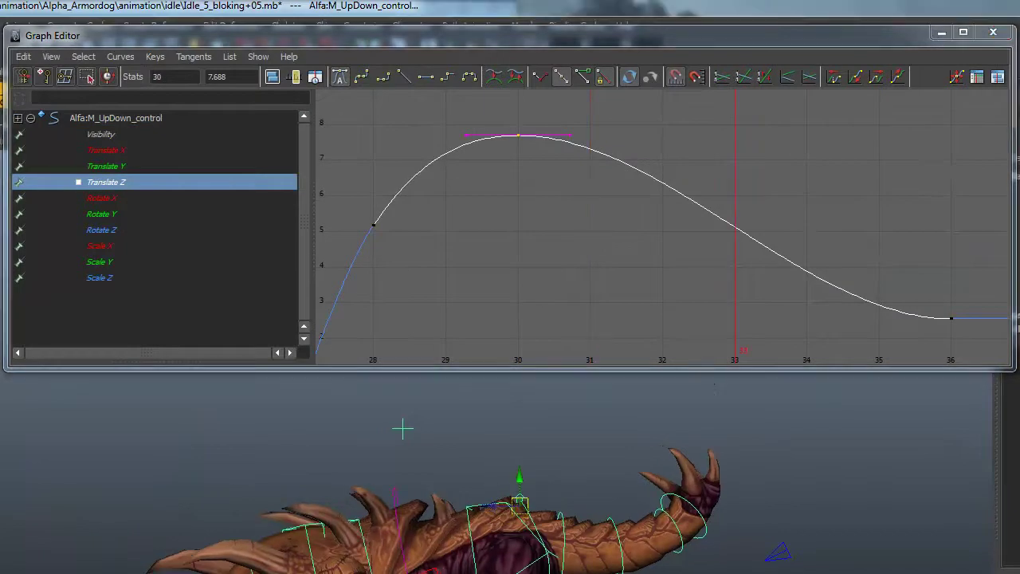
{"action": "left_click", "coordinate": [668, 262]}
{"action": "key", "text": "a"}
{"action": "middle_click_drag", "start_coordinate": [708, 232], "coordinate": [694, 166]}
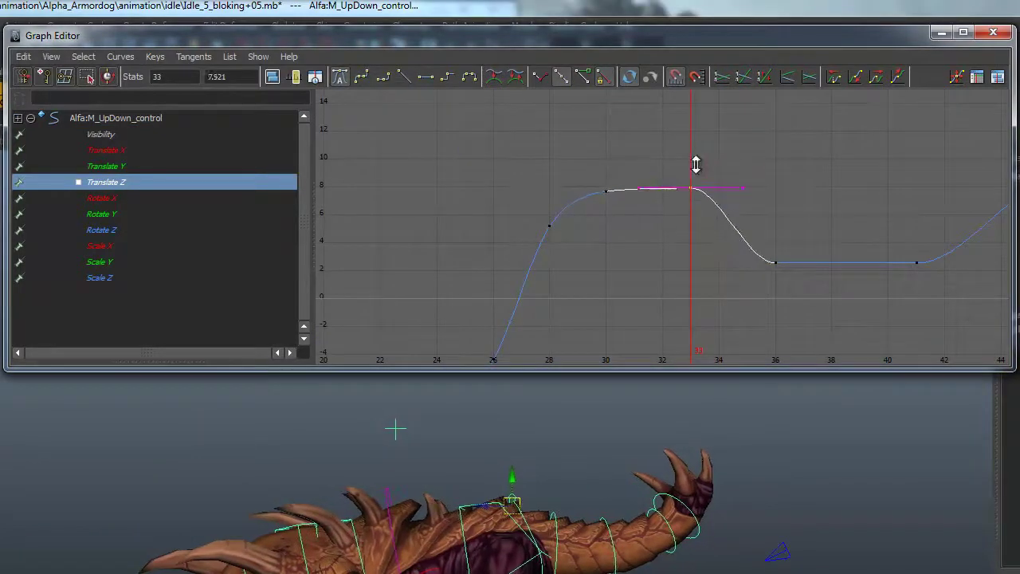
{"action": "scroll", "coordinate": [528, 296], "scroll_direction": "up", "scroll_amount": 3}
{"action": "middle_click_drag", "start_coordinate": [595, 223], "coordinate": [594, 247]}
{"action": "scroll", "coordinate": [574, 223], "scroll_direction": "down", "scroll_amount": 3}
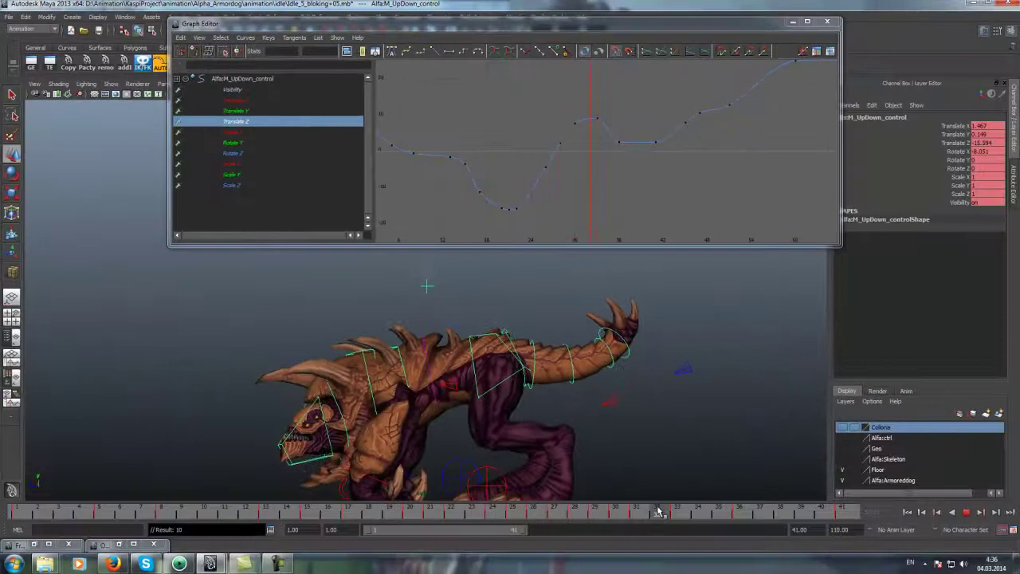
Check the pose at frame 41 and play the idle back before deselecting
{"action": "left_click_drag", "start_coordinate": [658, 511], "coordinate": [858, 522]}
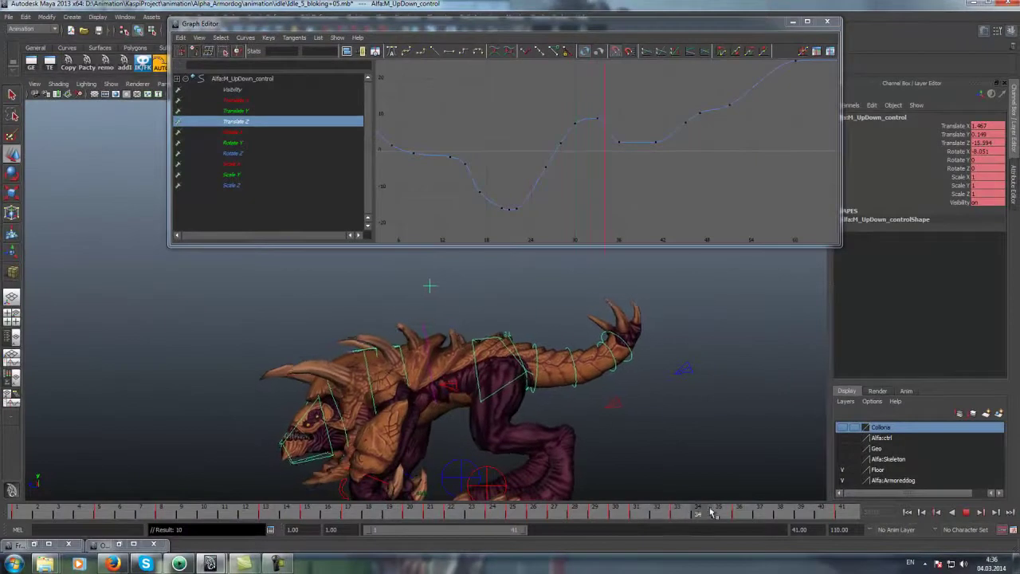
{"action": "left_click", "coordinate": [647, 184]}
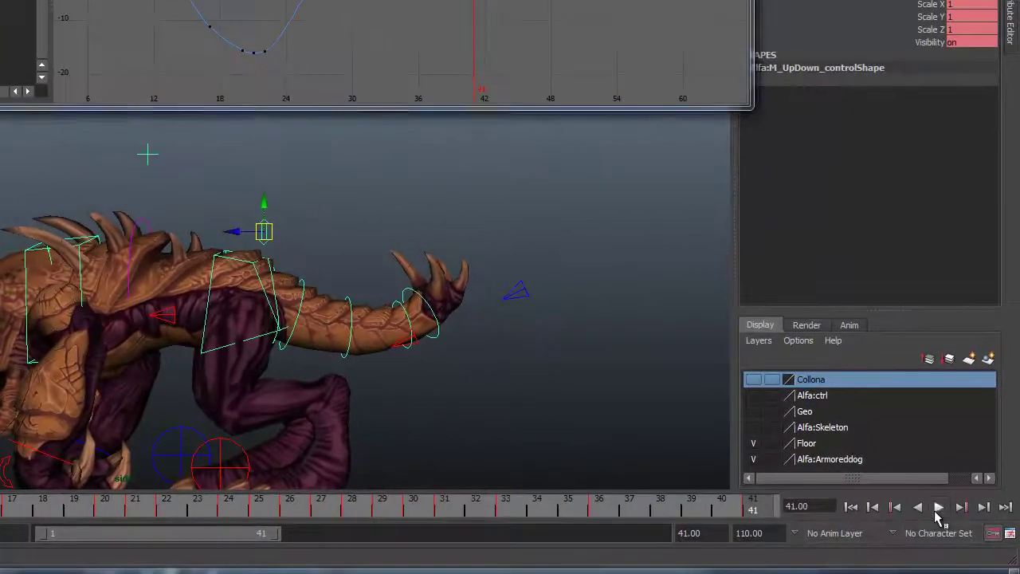
{"action": "left_click", "coordinate": [965, 514]}
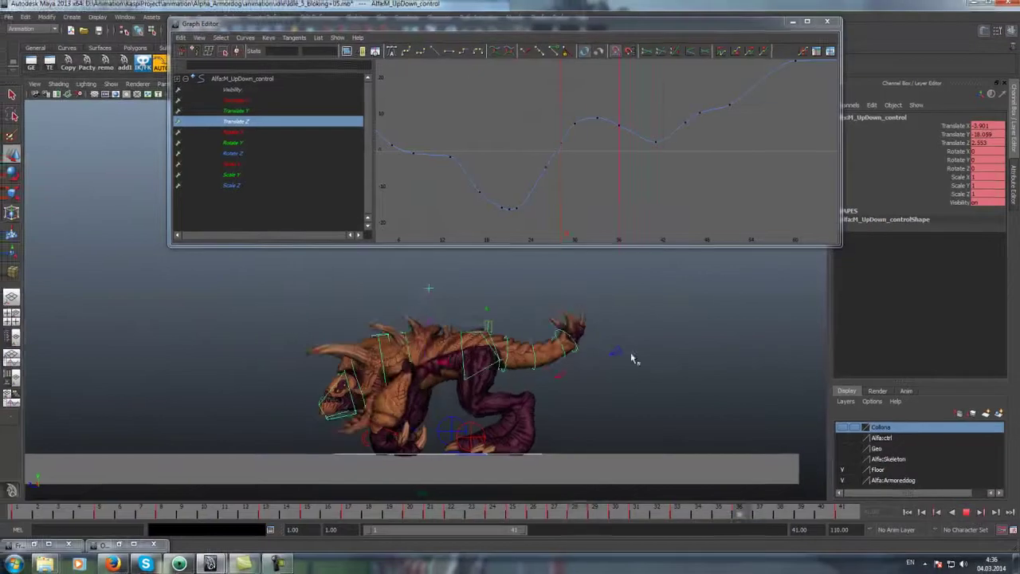
{"action": "left_click", "coordinate": [484, 319]}
Select M_hip_control, show only its Rotate X curve, play back, and close the Graph Editor
{"action": "left_click", "coordinate": [474, 329]}
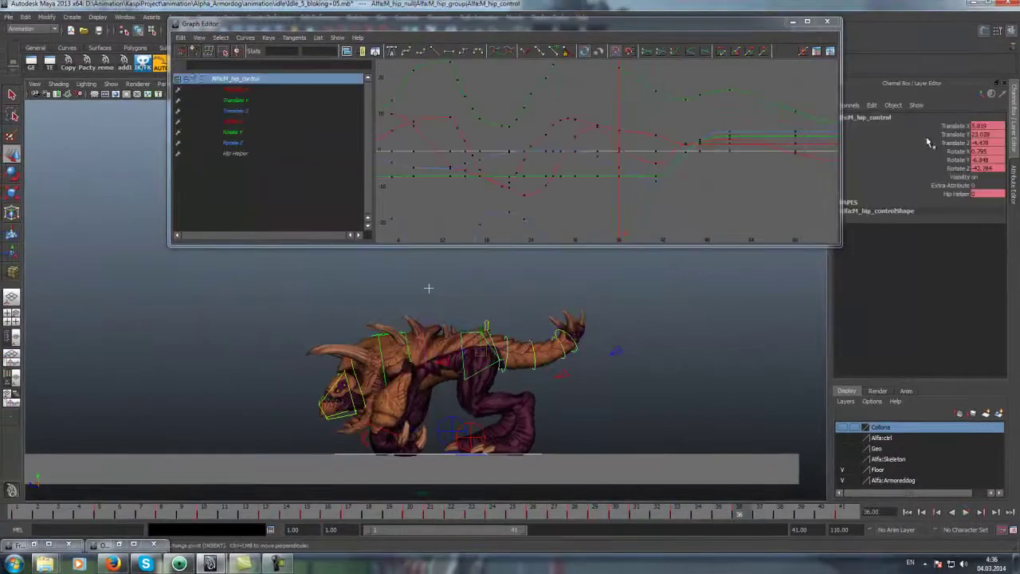
{"action": "left_click", "coordinate": [937, 169]}
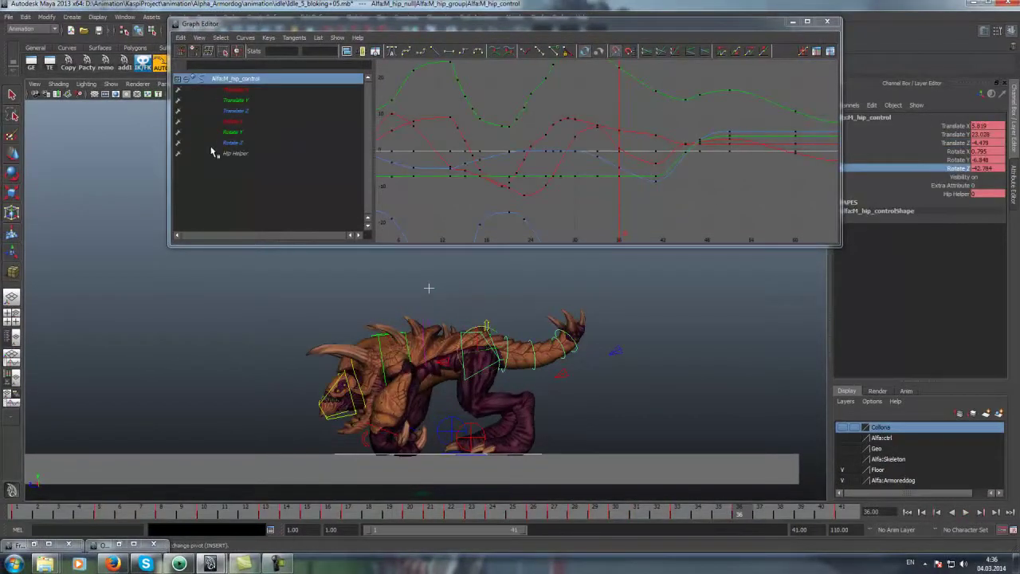
{"action": "left_click", "coordinate": [226, 121]}
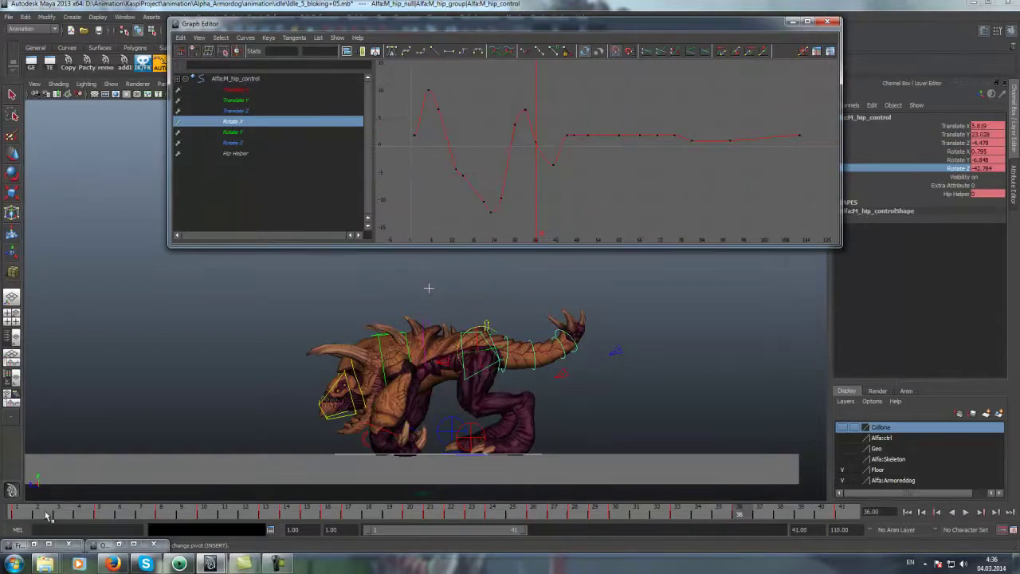
{"action": "key", "text": "alt+v"}
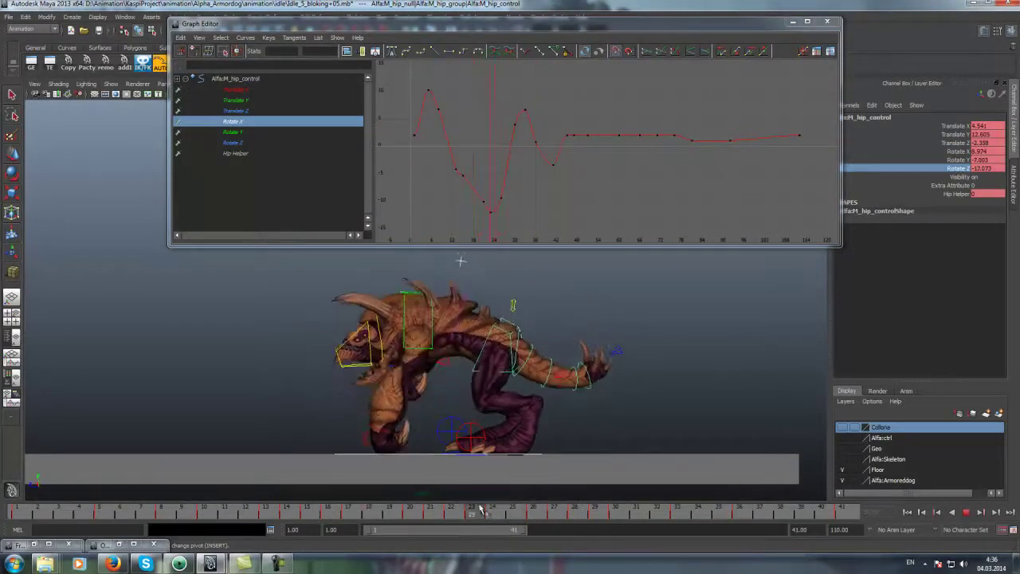
{"action": "left_click", "coordinate": [792, 22]}
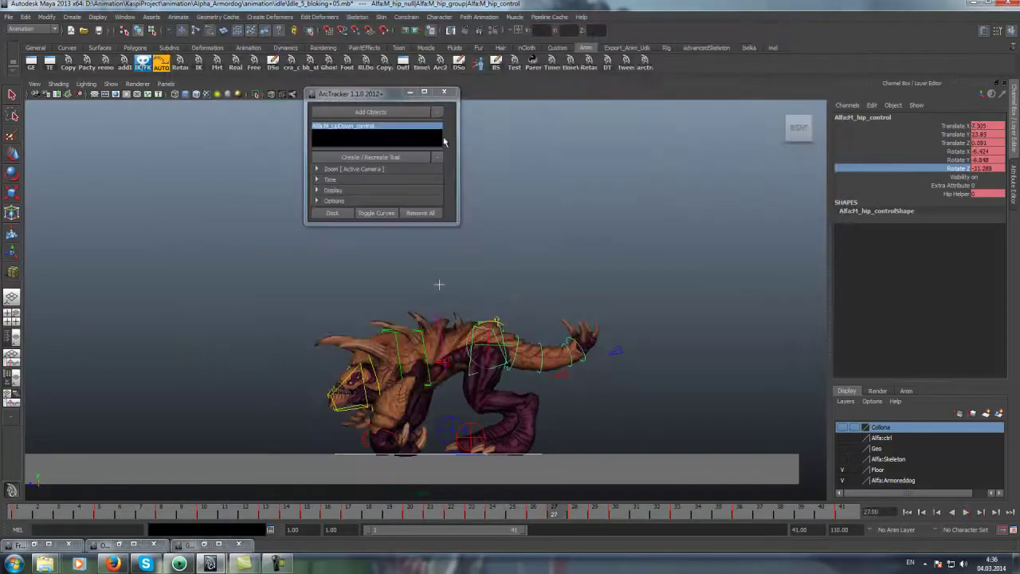
Load the hip control into ArcTracker and create its motion trail
{"action": "left_click", "coordinate": [431, 113]}
{"action": "left_click", "coordinate": [387, 162]}
{"action": "scroll", "coordinate": [189, 453], "scroll_direction": "up", "scroll_amount": 3}
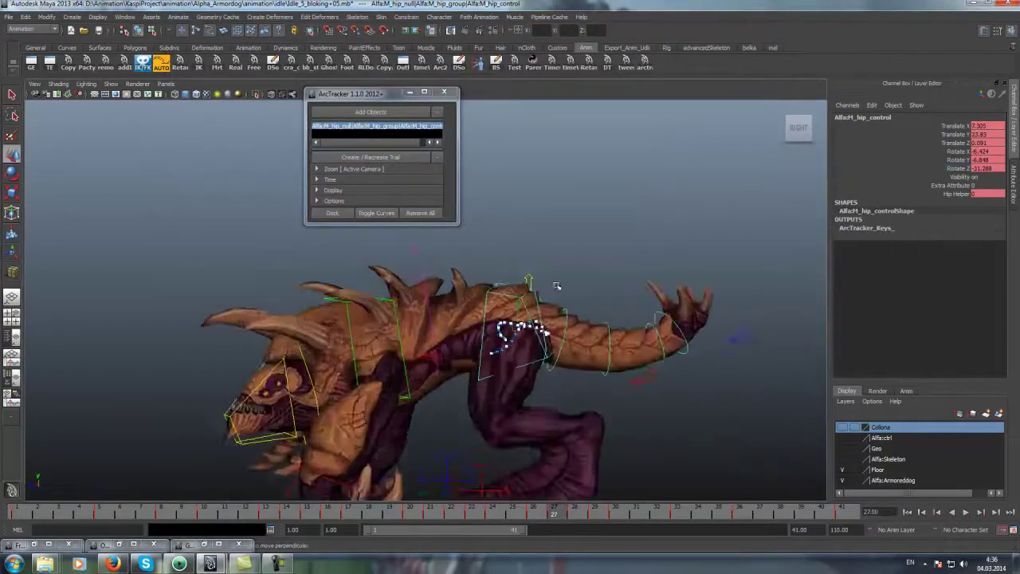
{"action": "scroll", "coordinate": [189, 453], "scroll_direction": "up", "scroll_amount": 3}
{"action": "scroll", "coordinate": [189, 453], "scroll_direction": "up", "scroll_amount": 3}
Step through frames 11 to 17 and raise the hip control on frame 17
{"action": "left_click", "coordinate": [40, 511]}
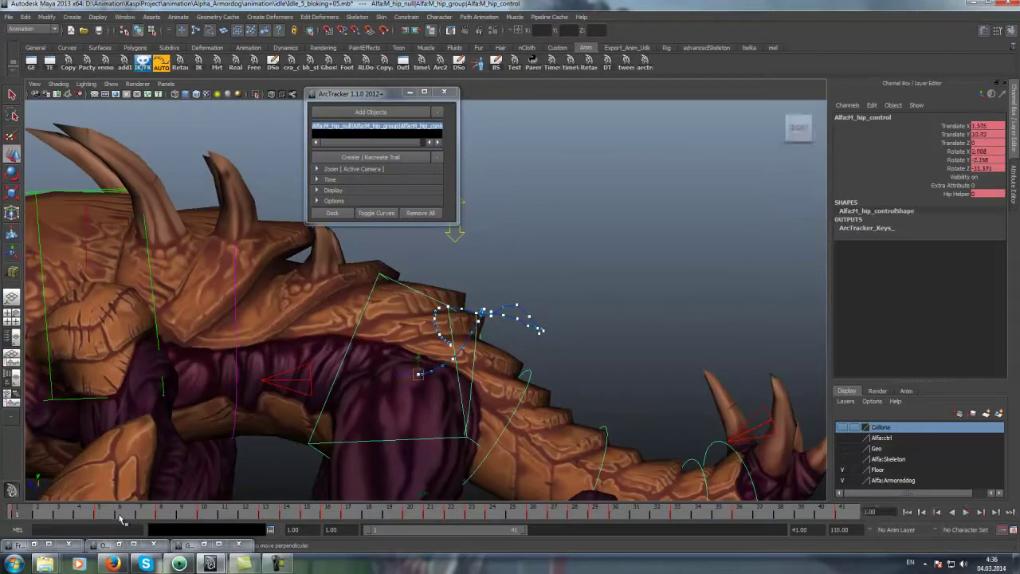
{"action": "left_click_drag", "start_coordinate": [123, 517], "coordinate": [265, 510]}
{"action": "left_click", "coordinate": [270, 515]}
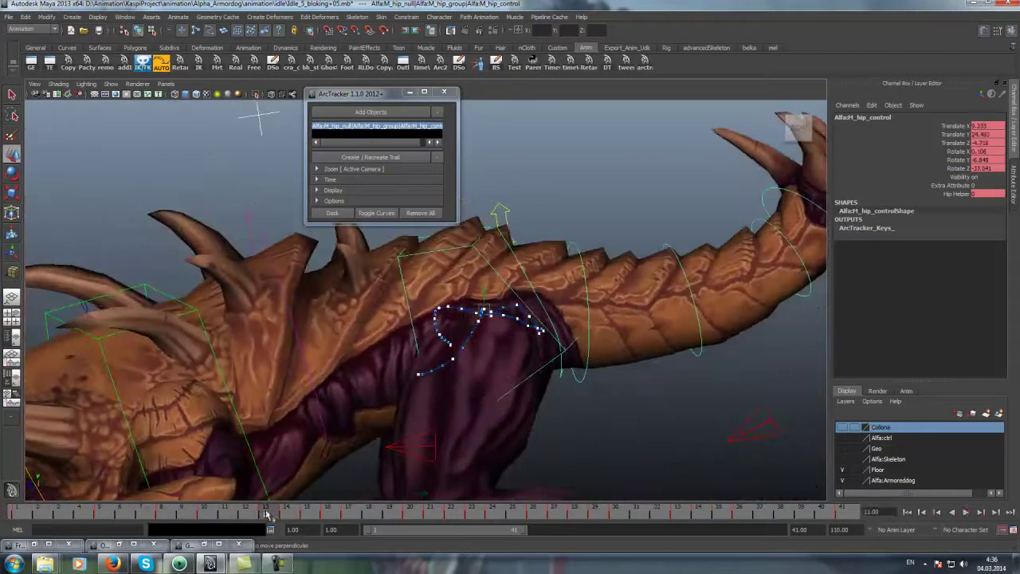
{"action": "scroll", "coordinate": [458, 383], "scroll_direction": "up", "scroll_amount": 3}
{"action": "scroll", "coordinate": [458, 383], "scroll_direction": "up", "scroll_amount": 2}
{"action": "left_click", "coordinate": [285, 511]}
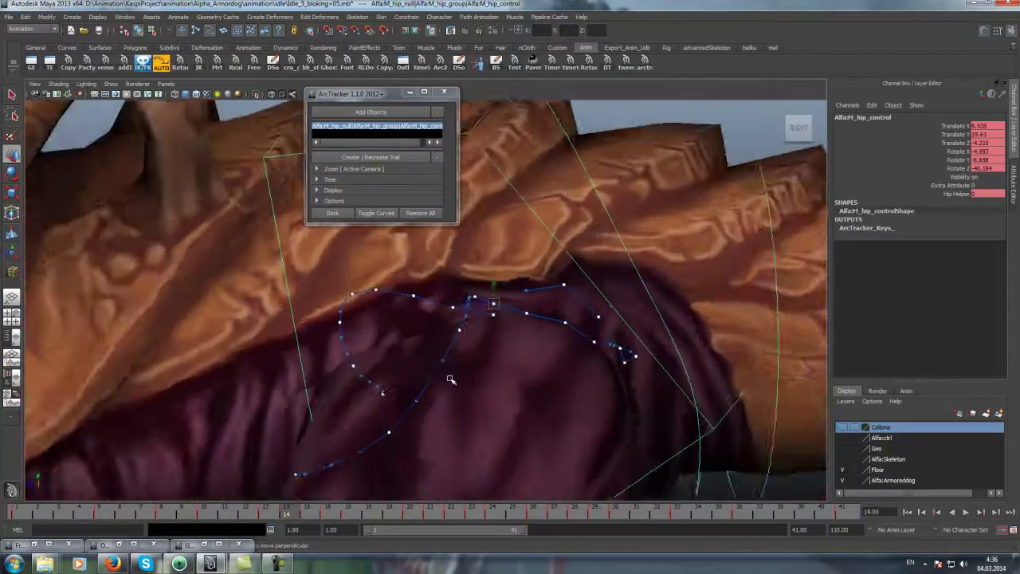
{"action": "scroll", "coordinate": [458, 382], "scroll_direction": "up", "scroll_amount": 3}
{"action": "left_click", "coordinate": [318, 515]}
{"action": "left_click", "coordinate": [349, 515]}
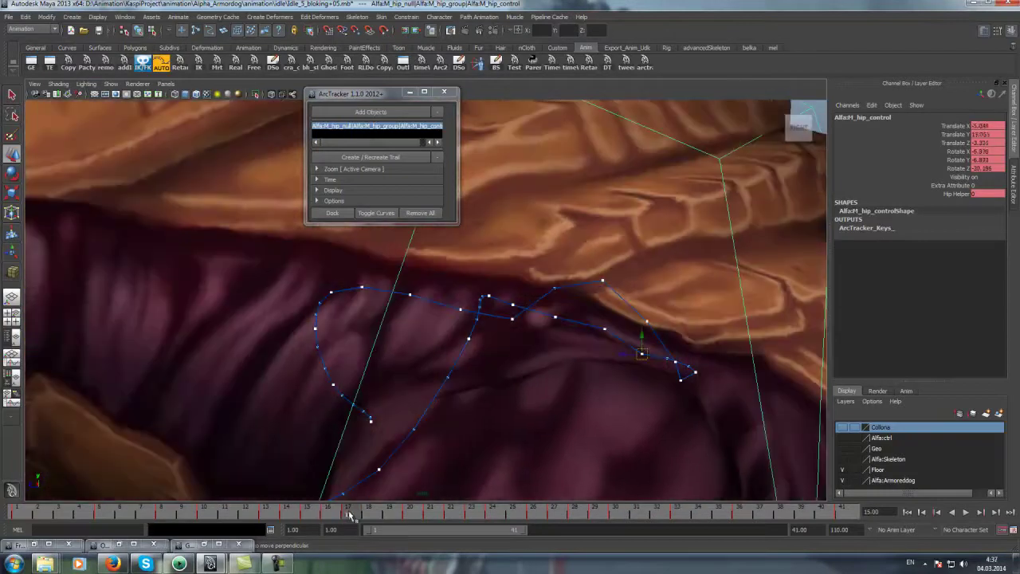
{"action": "left_click_drag", "start_coordinate": [637, 333], "coordinate": [643, 322]}
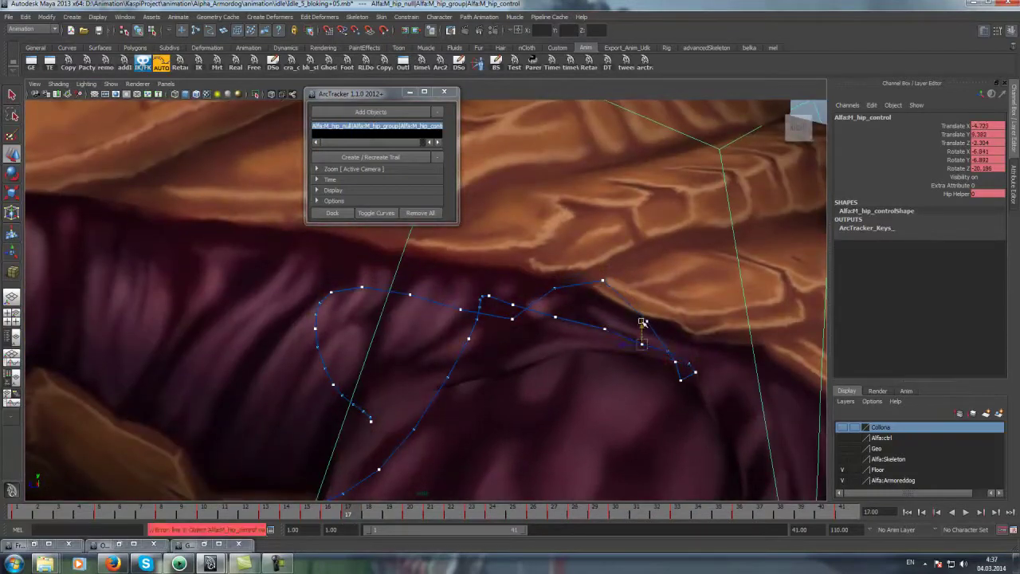
Review the hip arc in playback and shift the hip control down-left on frame 22
{"action": "left_click", "coordinate": [412, 515]}
{"action": "left_click", "coordinate": [434, 515]}
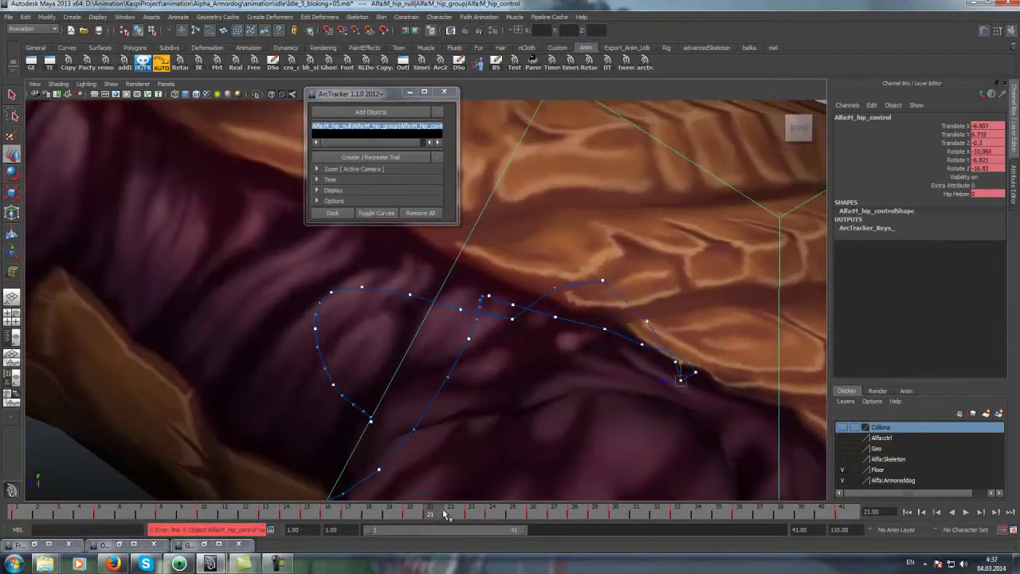
{"action": "key", "text": "f"}
{"action": "key", "text": "alt+v"}
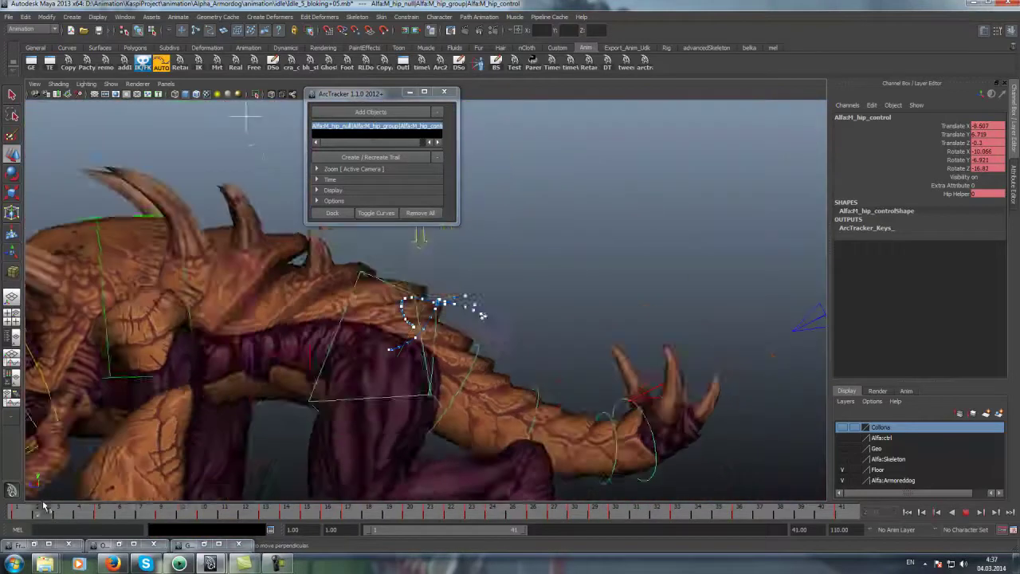
{"action": "left_click_drag", "start_coordinate": [215, 510], "coordinate": [410, 517]}
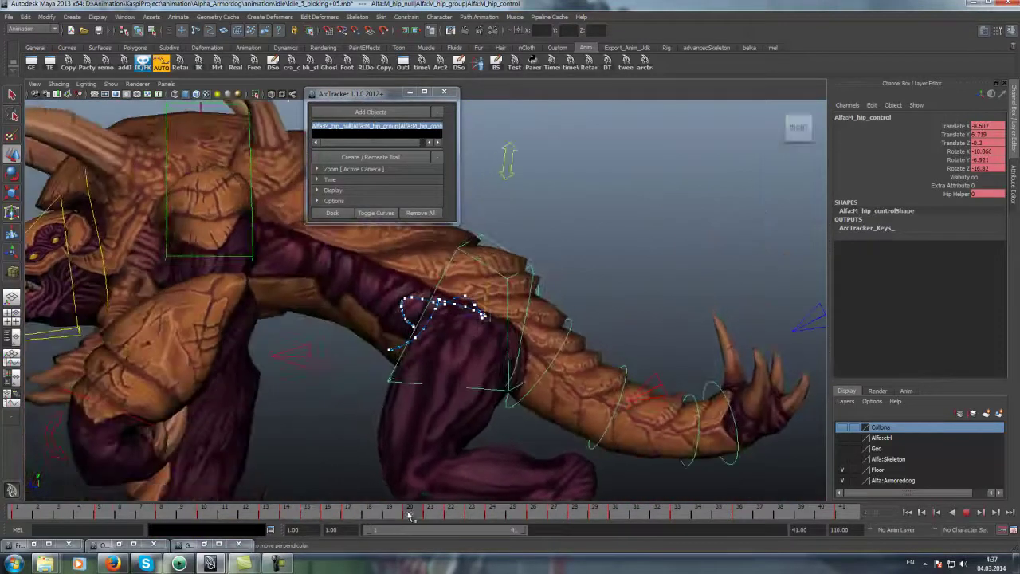
{"action": "left_click", "coordinate": [426, 516]}
{"action": "left_click", "coordinate": [452, 517]}
{"action": "scroll", "coordinate": [523, 393], "scroll_direction": "up", "scroll_amount": 3}
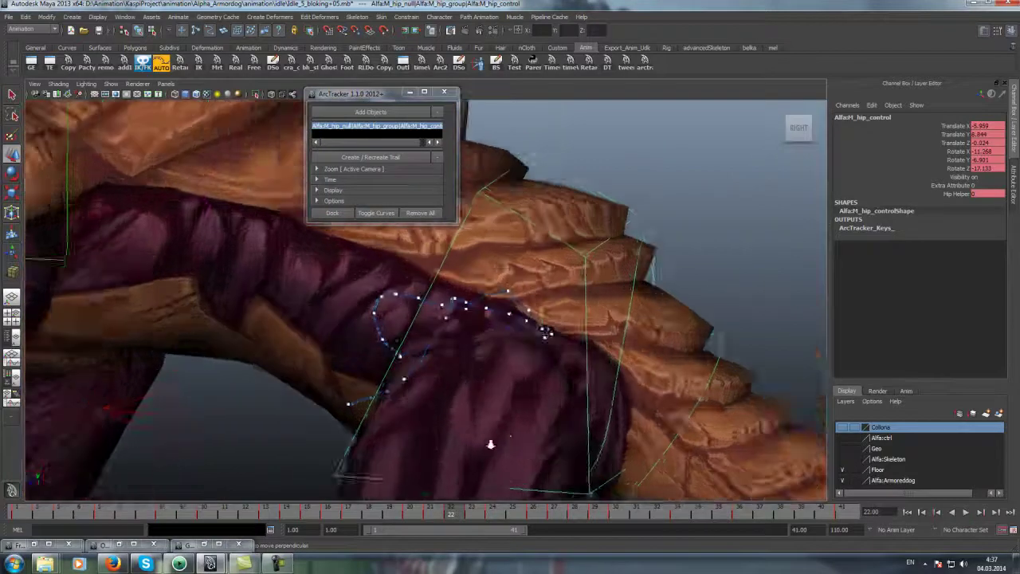
{"action": "scroll", "coordinate": [582, 335], "scroll_direction": "up", "scroll_amount": 2}
{"action": "left_click_drag", "start_coordinate": [602, 345], "coordinate": [569, 363]}
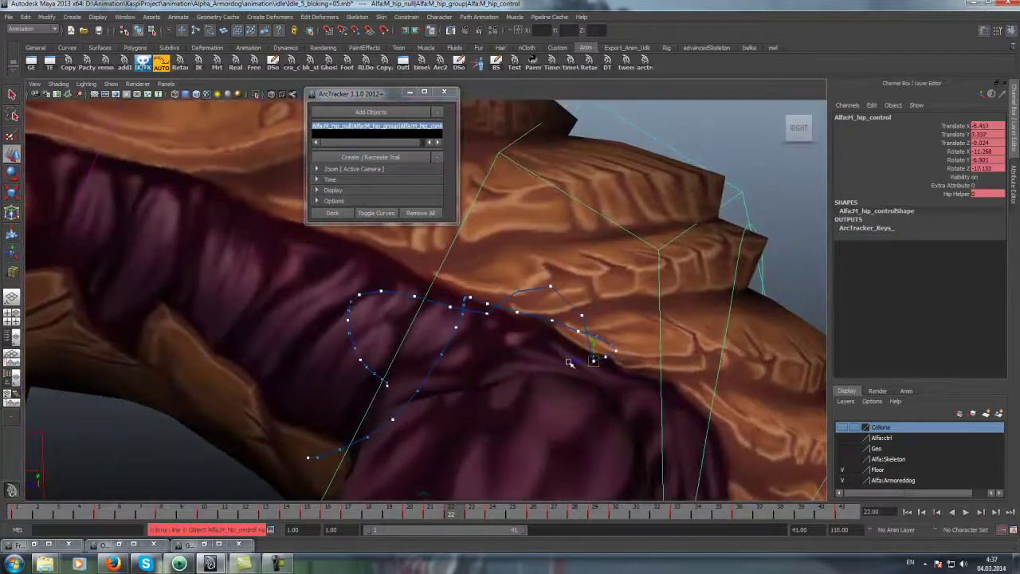
Lower the hip control on frame 24 and raise it on frame 26, then step to frame 28
{"action": "left_click", "coordinate": [471, 510]}
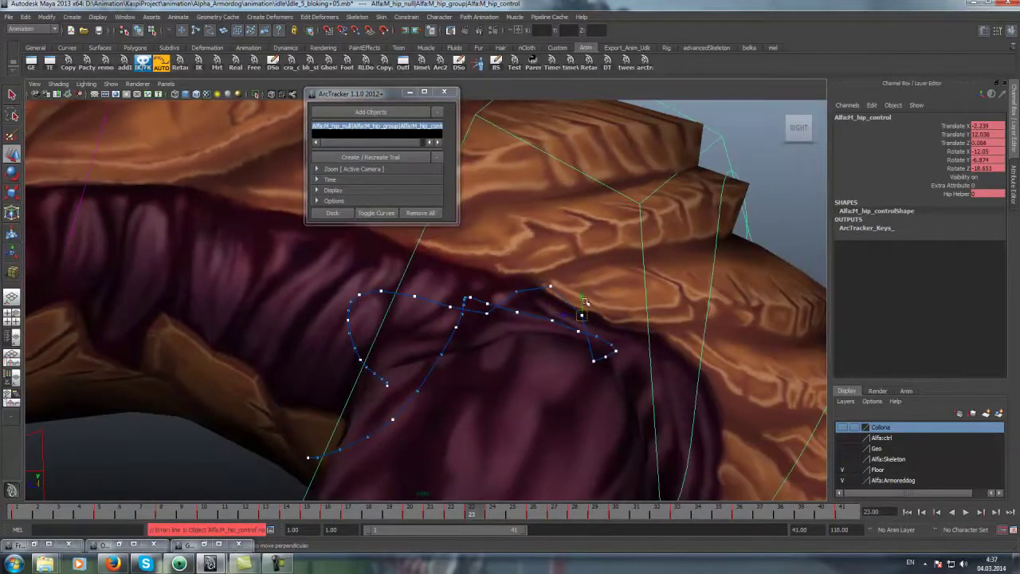
{"action": "key", "text": "ctrl+z"}
{"action": "key", "text": "ctrl+z"}
{"action": "key", "text": "ctrl+z"}
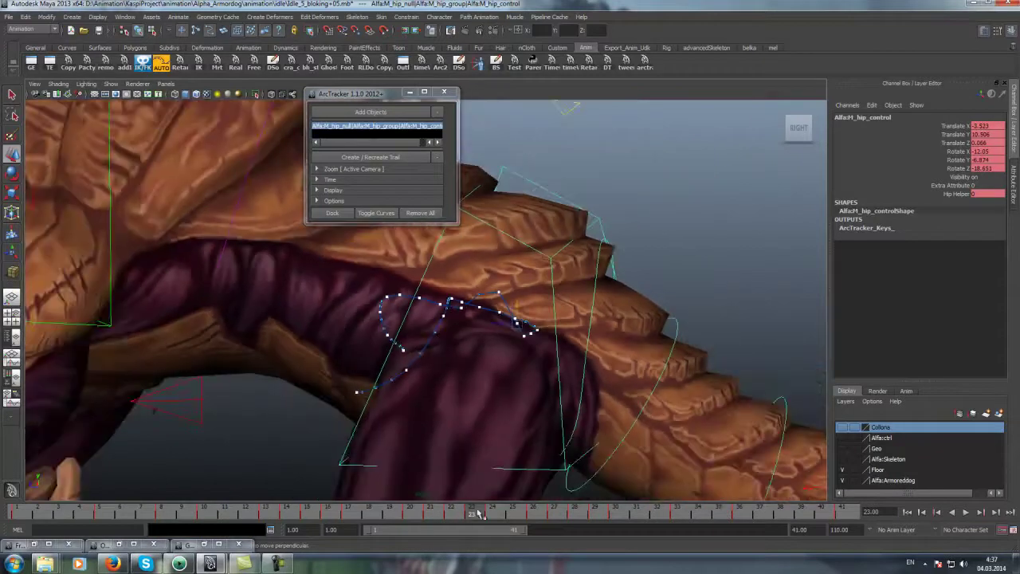
{"action": "key", "text": "alt+period"}
{"action": "left_click_drag", "start_coordinate": [494, 283], "coordinate": [496, 298]}
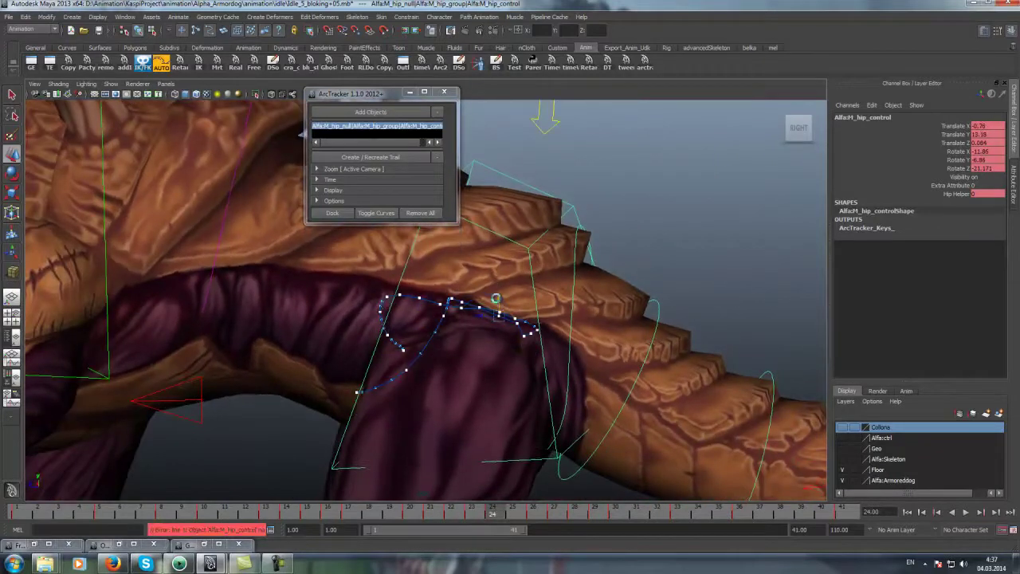
{"action": "left_click", "coordinate": [472, 509]}
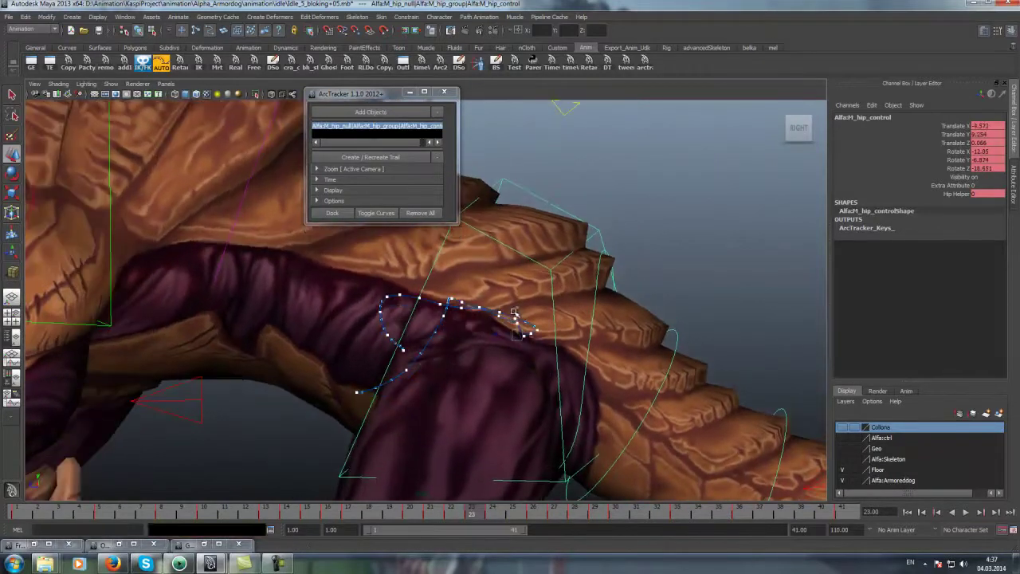
{"action": "left_click_drag", "start_coordinate": [514, 517], "coordinate": [534, 517]}
{"action": "left_click_drag", "start_coordinate": [459, 374], "coordinate": [474, 366], "text": "alt"}
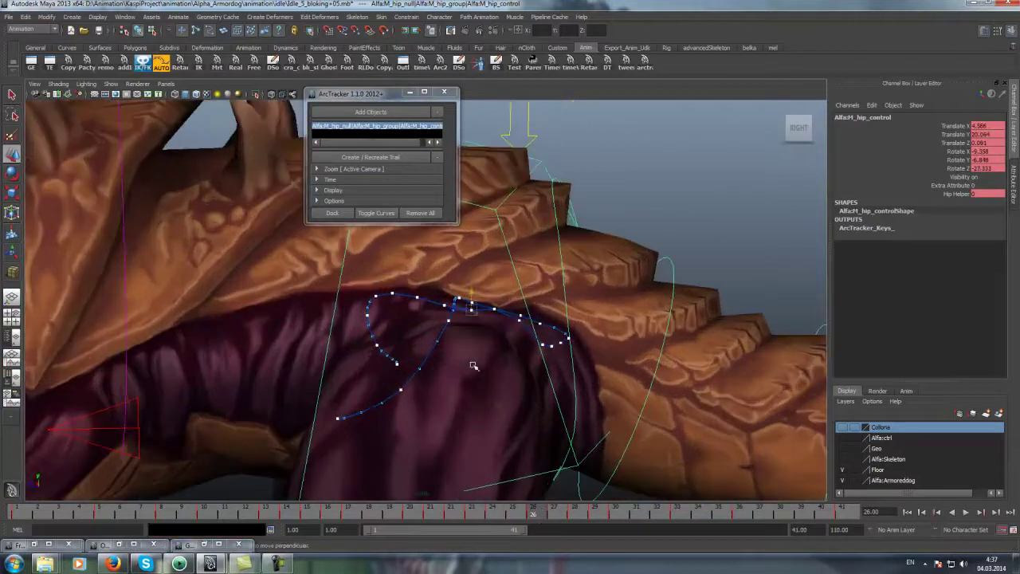
{"action": "left_click_drag", "start_coordinate": [472, 293], "coordinate": [476, 273]}
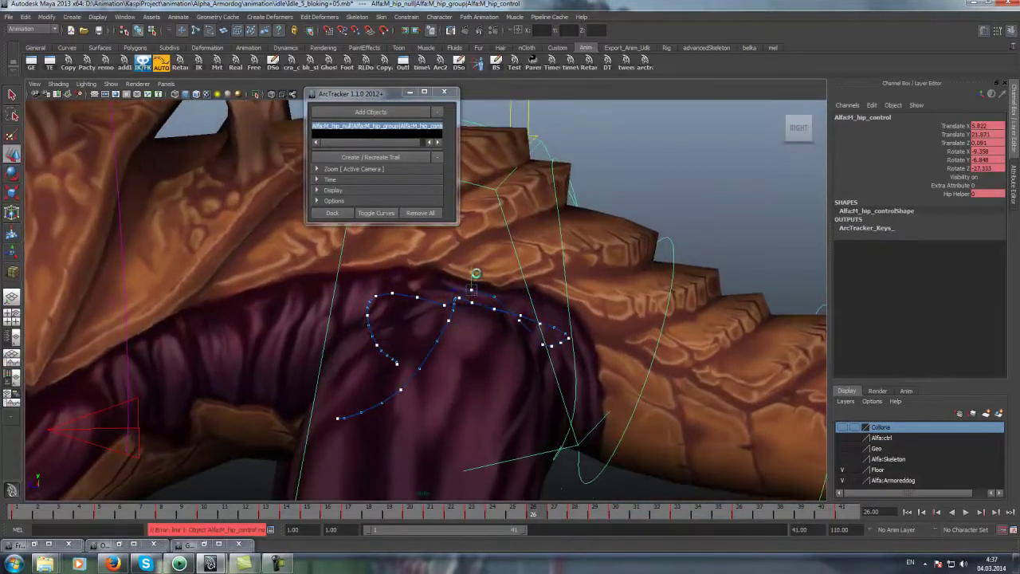
{"action": "left_click", "coordinate": [557, 512]}
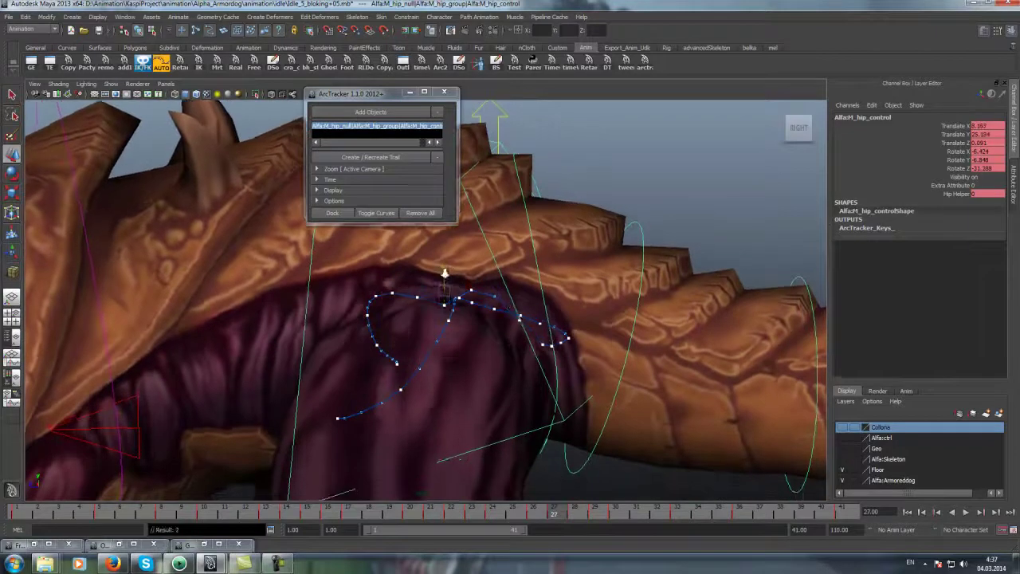
{"action": "left_click", "coordinate": [572, 512]}
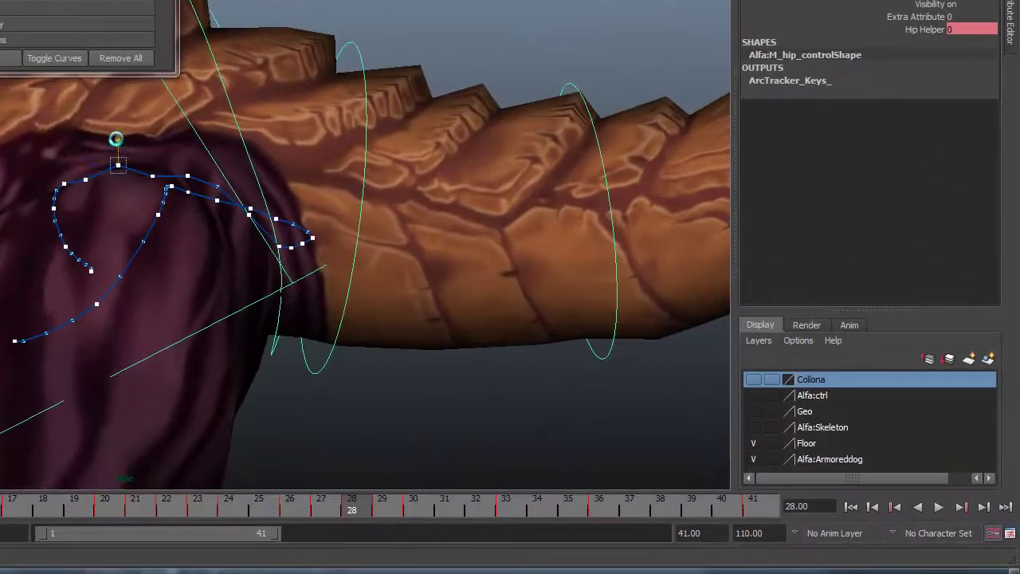
Adjust the hip control's height at frame 28 and raise it slightly at frame 30
{"action": "left_click_drag", "start_coordinate": [116, 140], "coordinate": [125, 156]}
{"action": "left_click", "coordinate": [415, 515]}
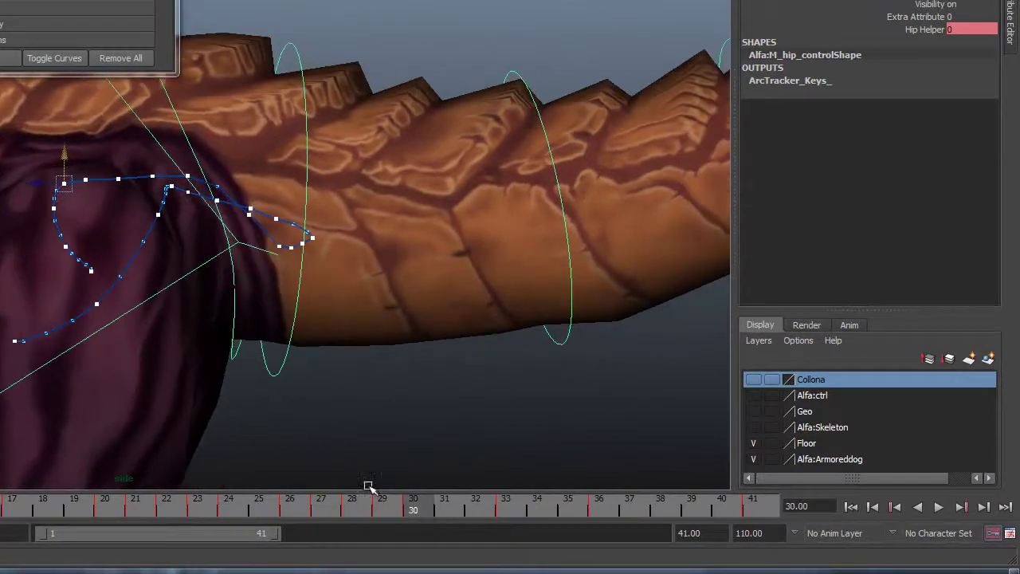
{"action": "left_click_drag", "start_coordinate": [388, 482], "coordinate": [306, 450]}
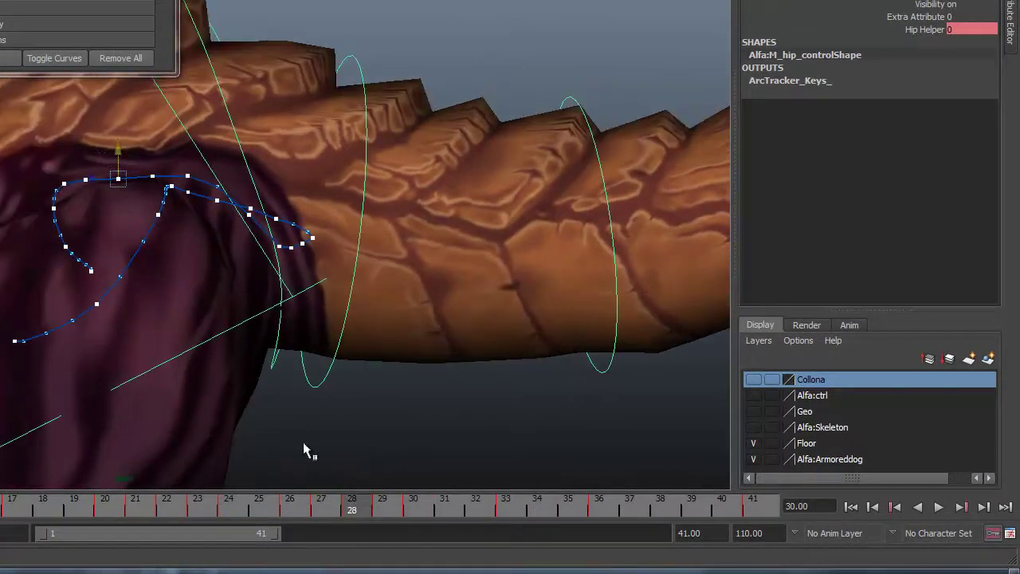
{"action": "mouse_move", "coordinate": [114, 158]}
{"action": "left_mouse_down"}
{"action": "mouse_move", "coordinate": [114, 138]}
{"action": "mouse_move", "coordinate": [137, 150]}
{"action": "mouse_move", "coordinate": [88, 135]}
{"action": "left_mouse_up"}
{"action": "left_click", "coordinate": [326, 506]}
{"action": "left_click", "coordinate": [383, 506]}
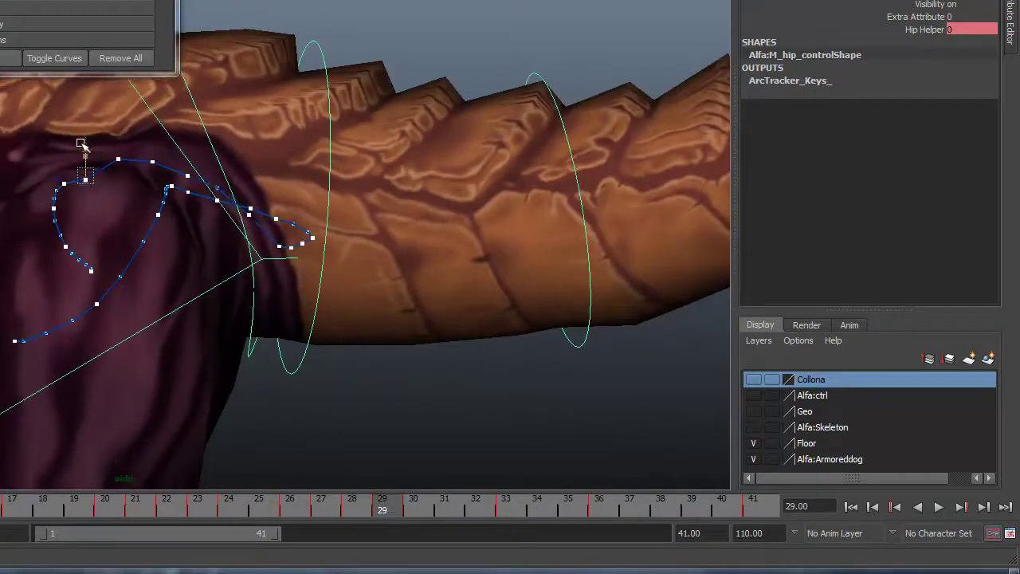
{"action": "left_click", "coordinate": [416, 505]}
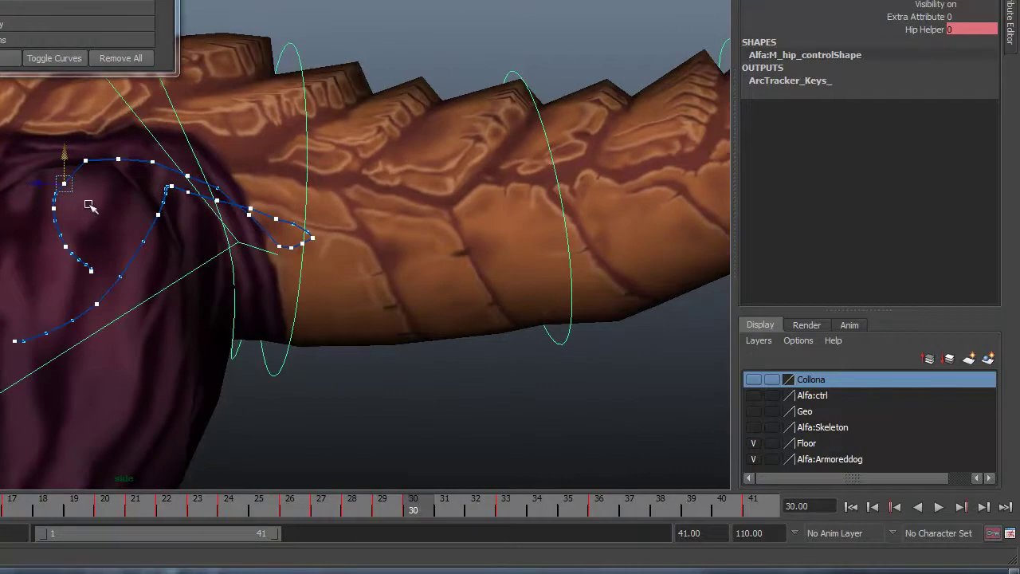
{"action": "left_click_drag", "start_coordinate": [60, 148], "coordinate": [60, 137]}
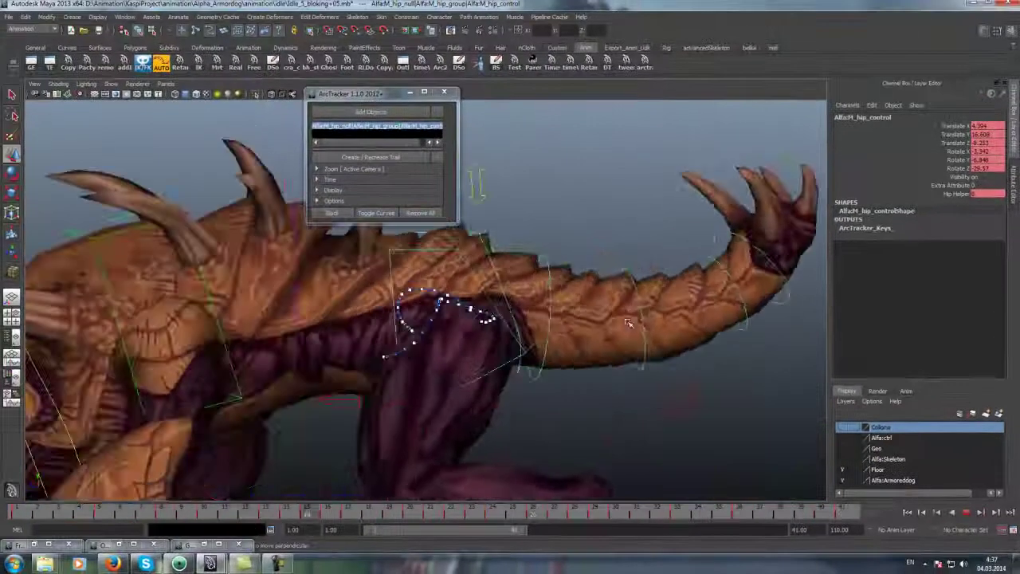
Pull the view out to show the whole creature and ground, and use the timeline key options at frame 28
{"action": "right_click_drag", "start_coordinate": [627, 323], "coordinate": [527, 263], "text": "alt"}
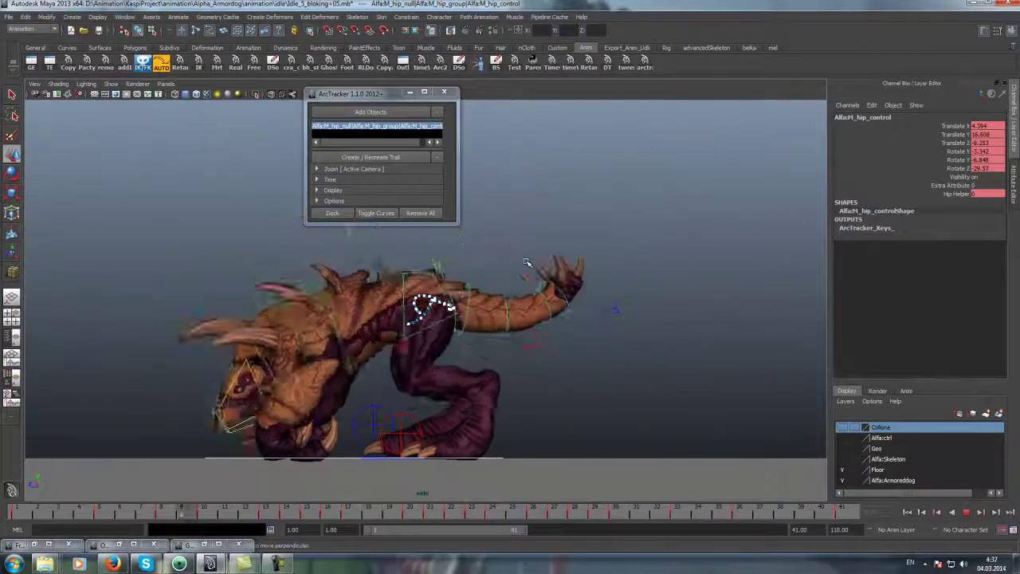
{"action": "right_click_drag", "start_coordinate": [526, 263], "coordinate": [504, 278], "text": "alt"}
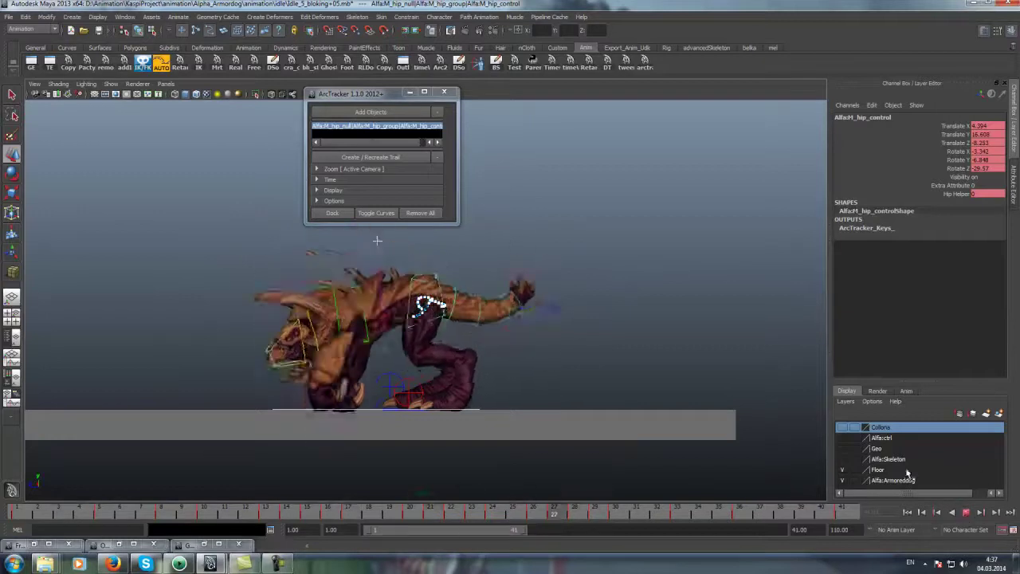
{"action": "scroll", "coordinate": [437, 459], "scroll_direction": "up", "scroll_amount": 3}
{"action": "scroll", "coordinate": [543, 481], "scroll_direction": "up", "scroll_amount": 2}
{"action": "scroll", "coordinate": [547, 446], "scroll_direction": "up", "scroll_amount": 2}
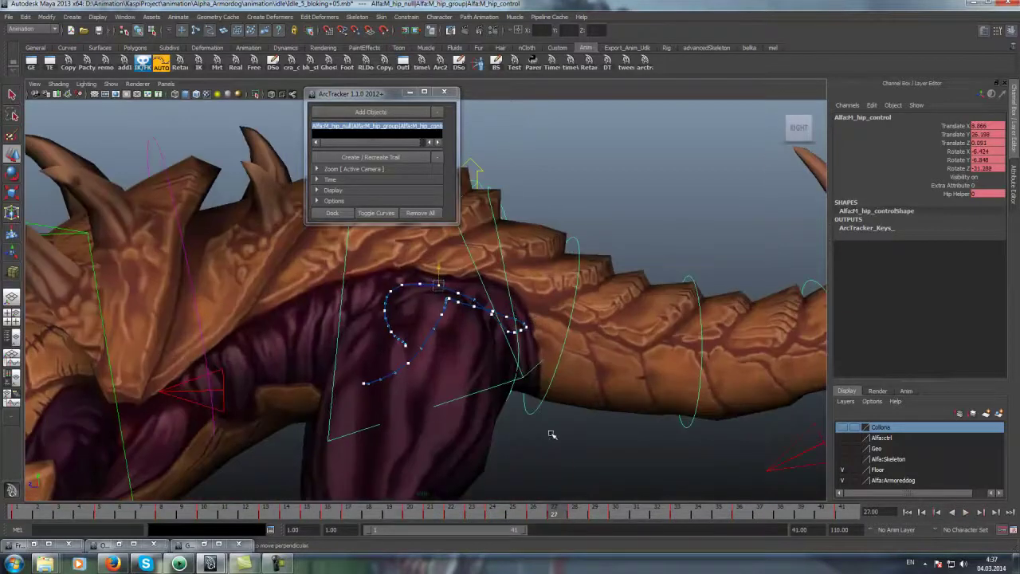
{"action": "scroll", "coordinate": [547, 433], "scroll_direction": "up", "scroll_amount": 2}
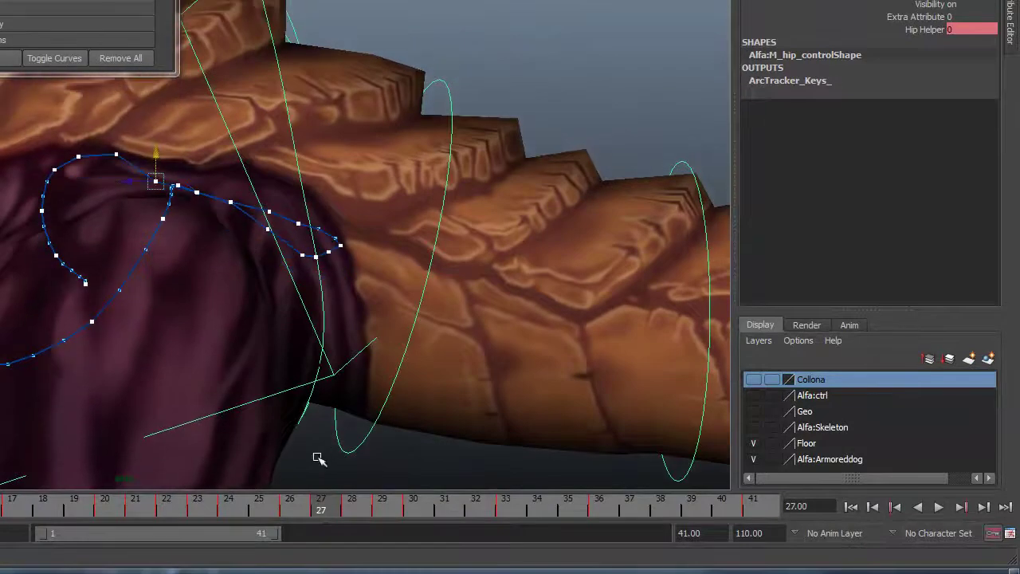
{"action": "left_click", "coordinate": [355, 511]}
{"action": "right_click", "coordinate": [356, 510]}
{"action": "left_click", "coordinate": [431, 295]}
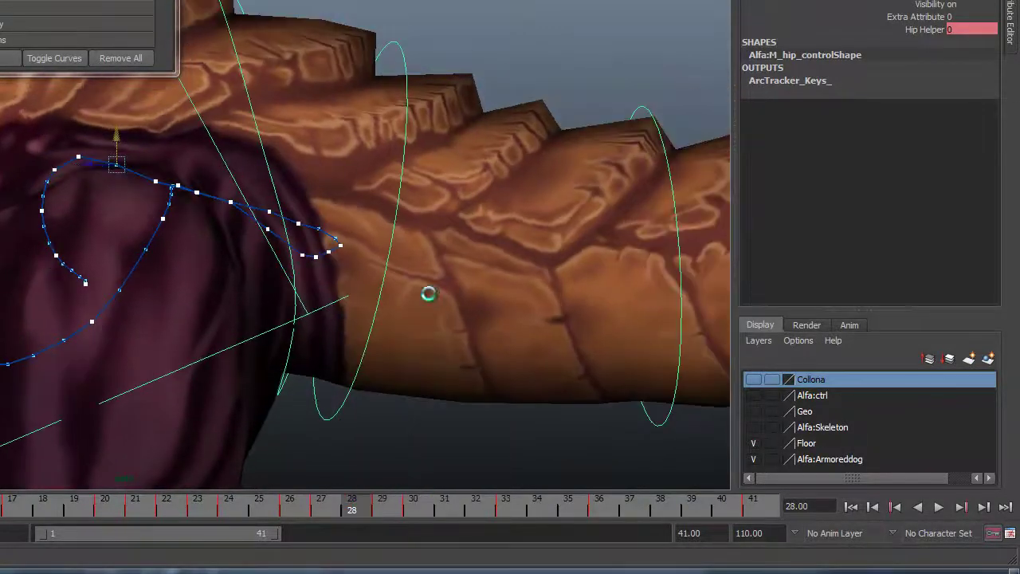
Lower the hip control at frames 29, 30 and 33
{"action": "left_click", "coordinate": [401, 500]}
{"action": "left_click_drag", "start_coordinate": [81, 127], "coordinate": [72, 115]}
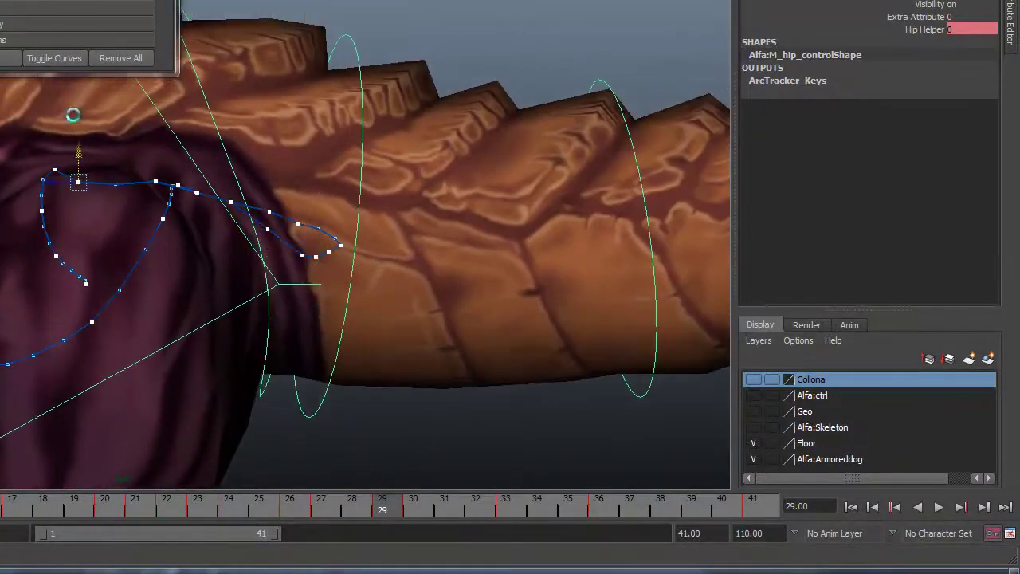
{"action": "left_click", "coordinate": [414, 508]}
{"action": "left_click_drag", "start_coordinate": [50, 169], "coordinate": [104, 208]}
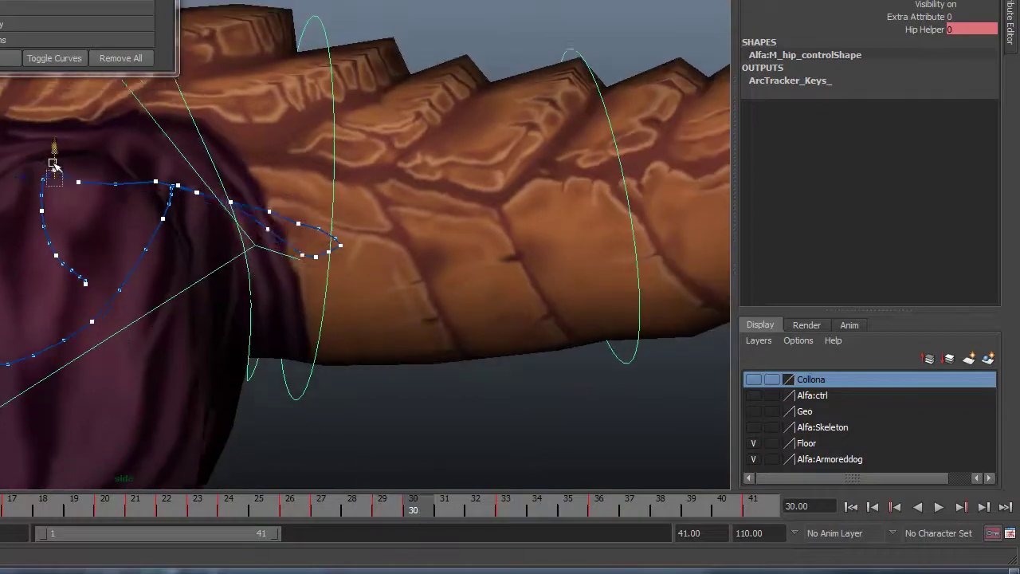
{"action": "left_click", "coordinate": [505, 510]}
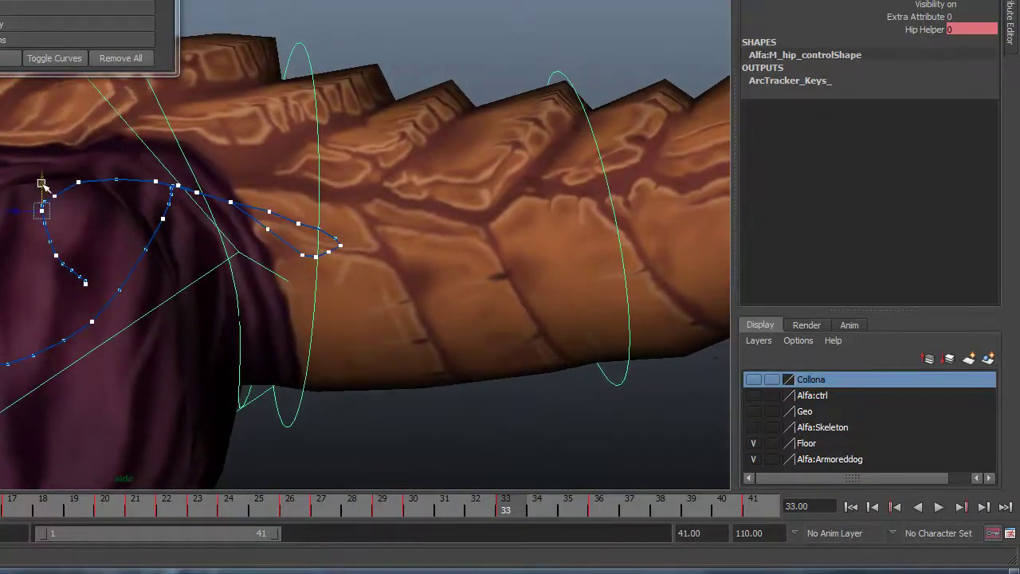
{"action": "left_click_drag", "start_coordinate": [41, 185], "coordinate": [42, 199]}
Play back the idle and check the hip arc around frames 35–41
{"action": "key", "text": "alt+v"}
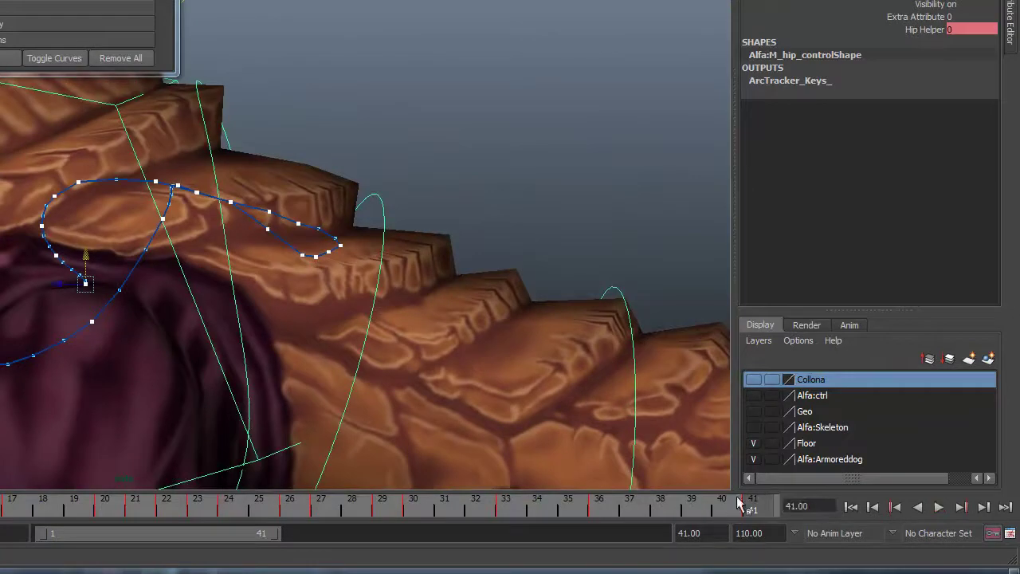
{"action": "left_click", "coordinate": [572, 511]}
{"action": "left_click", "coordinate": [763, 513]}
{"action": "left_click", "coordinate": [611, 511]}
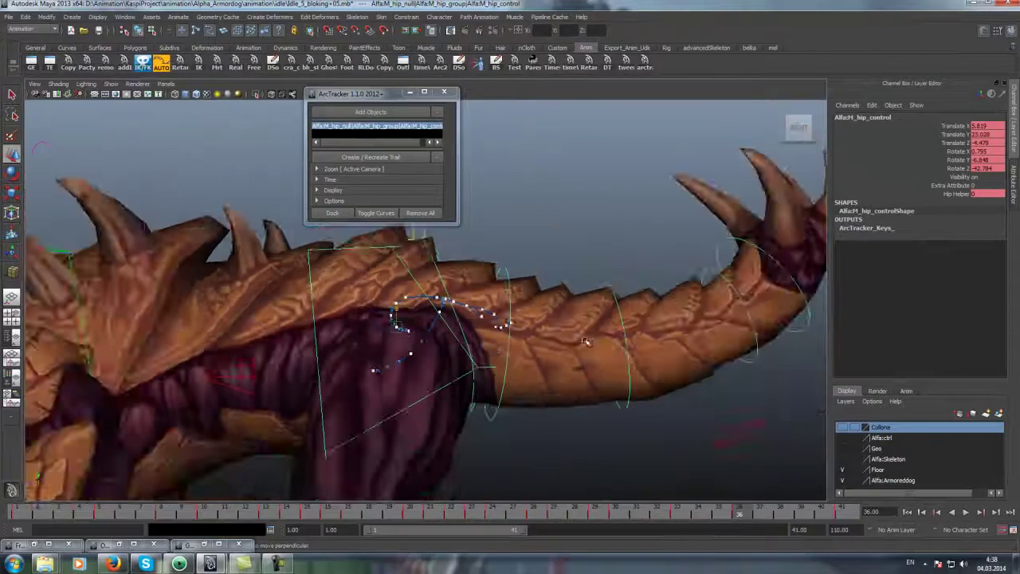
{"action": "left_click", "coordinate": [967, 514]}
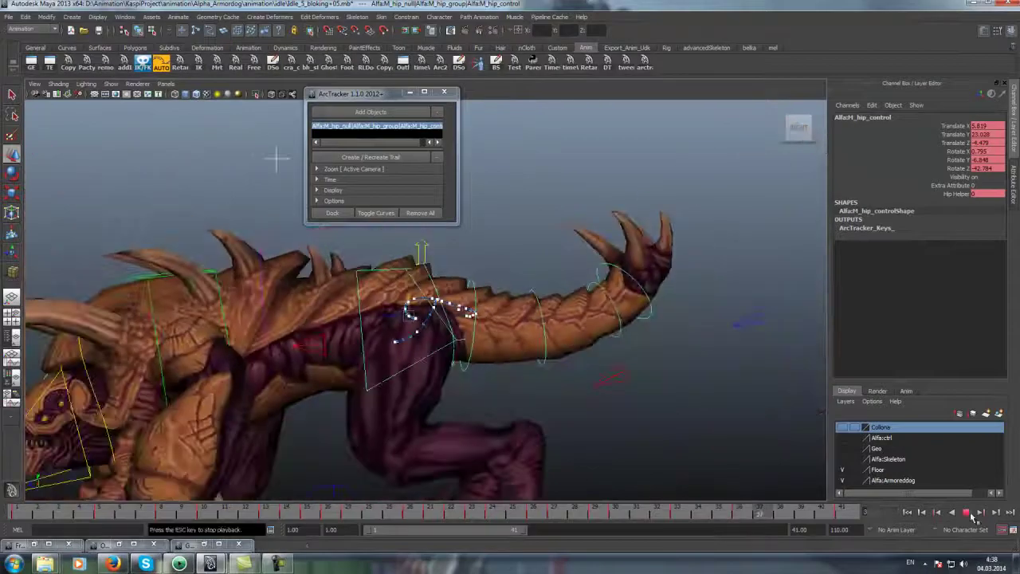
During playback, dolly out and orbit the view to face the creature head-on
{"action": "right_click_drag", "start_coordinate": [798, 428], "coordinate": [569, 320], "text": "alt"}
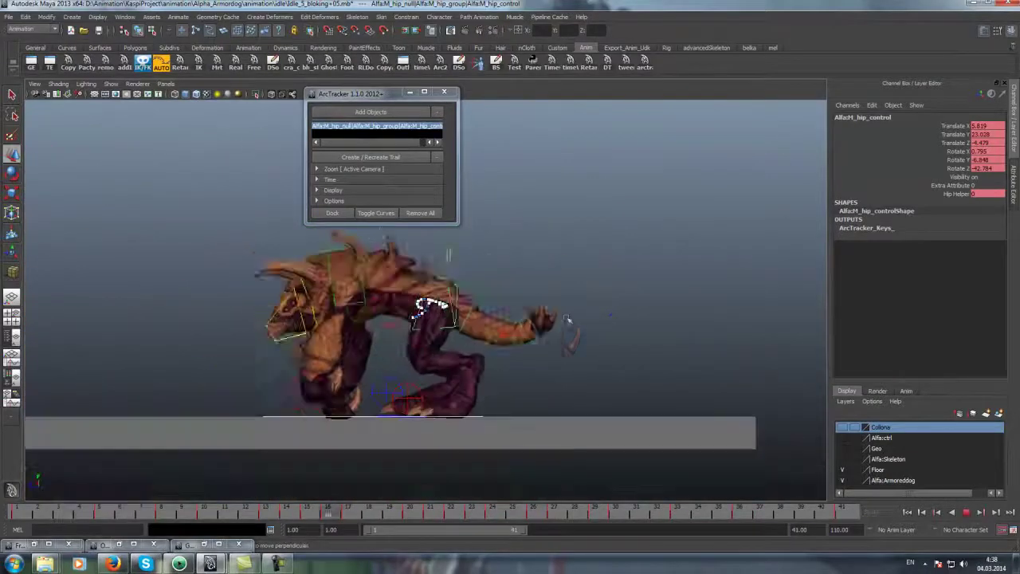
{"action": "right_click_drag", "start_coordinate": [568, 321], "coordinate": [516, 227], "text": "alt"}
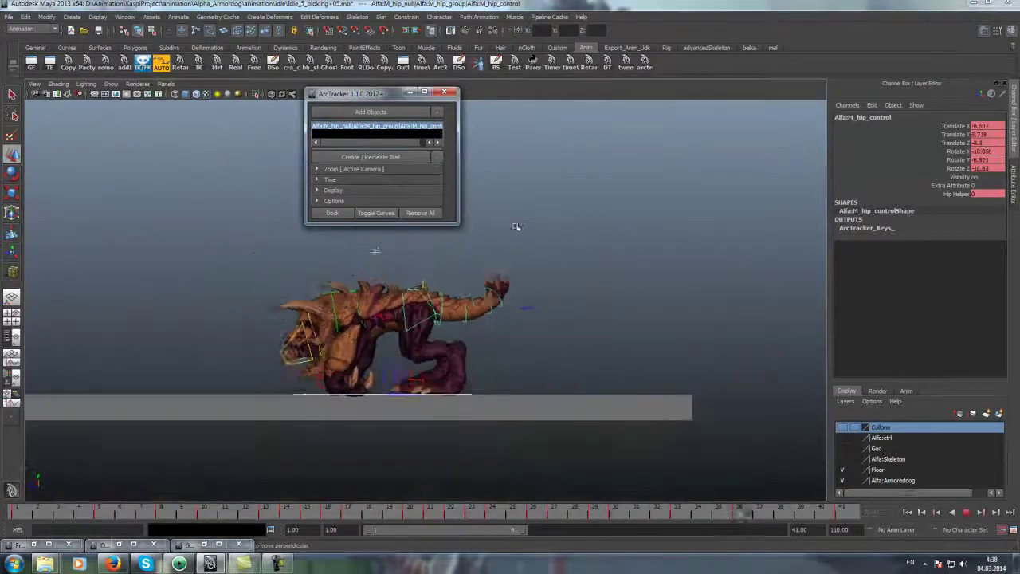
{"action": "left_click_drag", "start_coordinate": [588, 183], "coordinate": [561, 233], "text": "alt"}
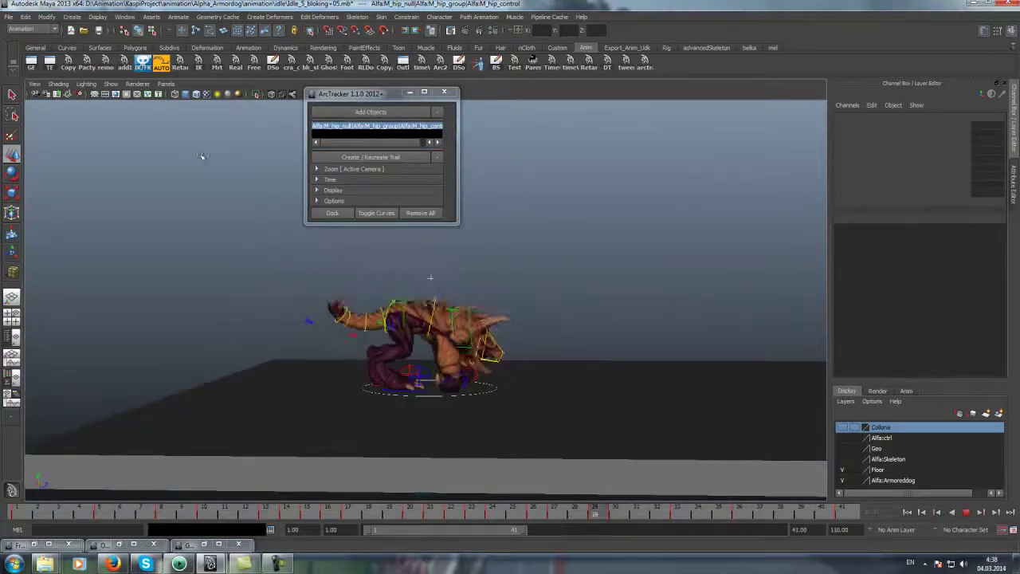
{"action": "left_click_drag", "start_coordinate": [655, 337], "coordinate": [499, 344], "text": "alt"}
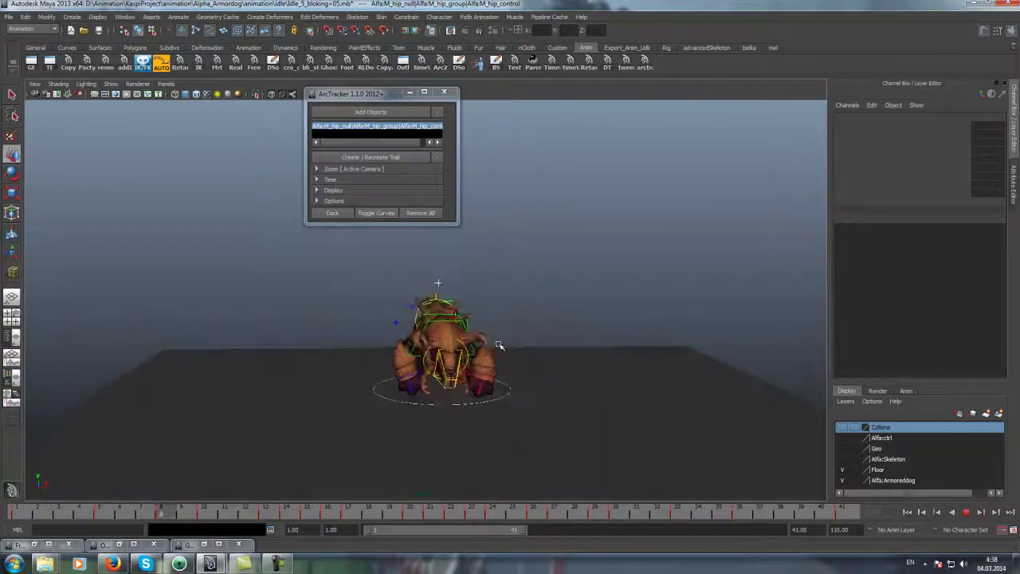
{"action": "right_click_drag", "start_coordinate": [620, 418], "coordinate": [595, 417], "text": "alt"}
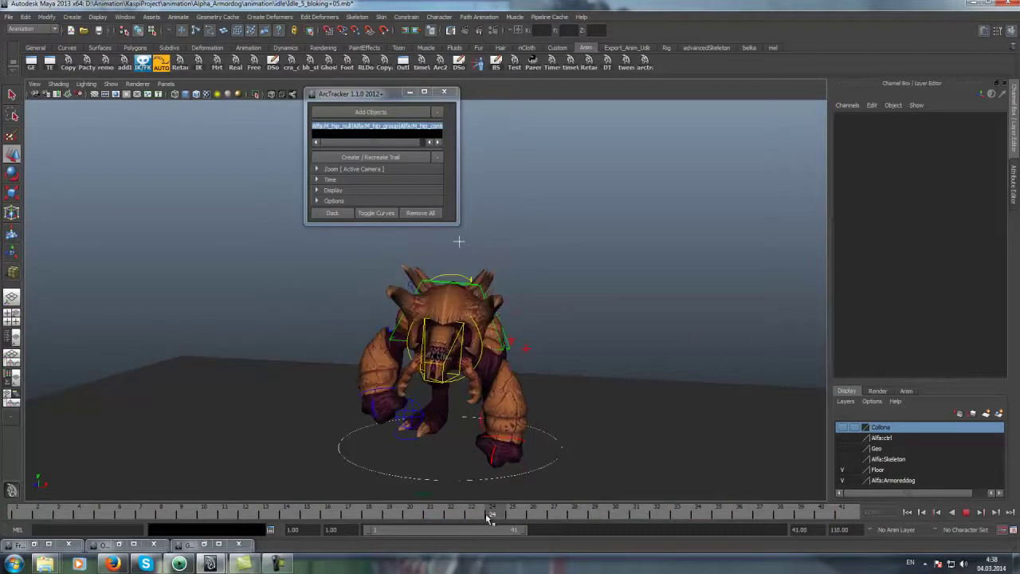
{"action": "left_click_drag", "start_coordinate": [509, 335], "coordinate": [474, 332], "text": "alt"}
Select the clavicle control and rotate it in Rotate Z at frame 24
{"action": "left_click", "coordinate": [463, 320]}
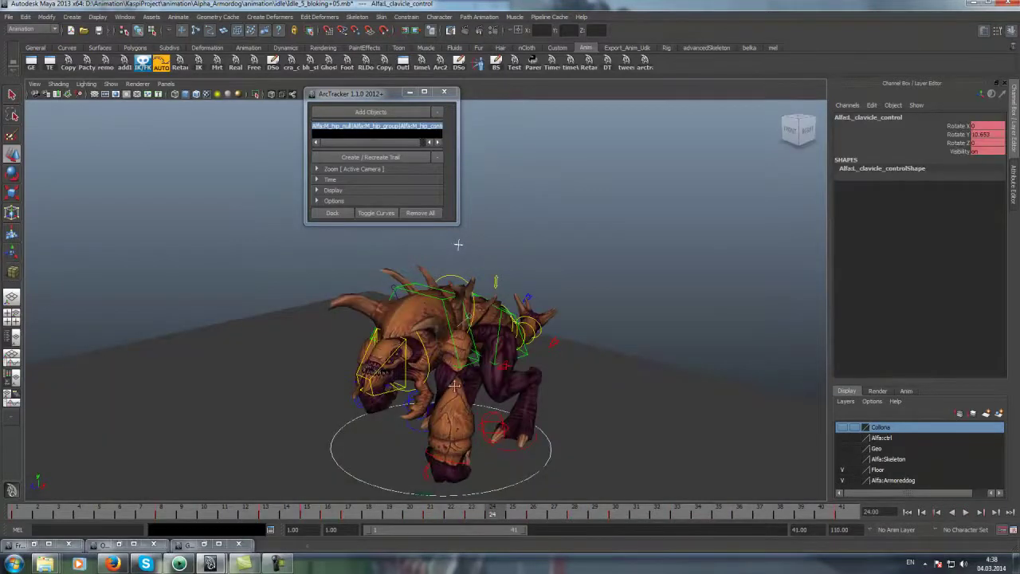
{"action": "right_click_drag", "start_coordinate": [463, 320], "coordinate": [515, 397], "text": "alt"}
{"action": "left_click_drag", "start_coordinate": [489, 509], "coordinate": [492, 508]}
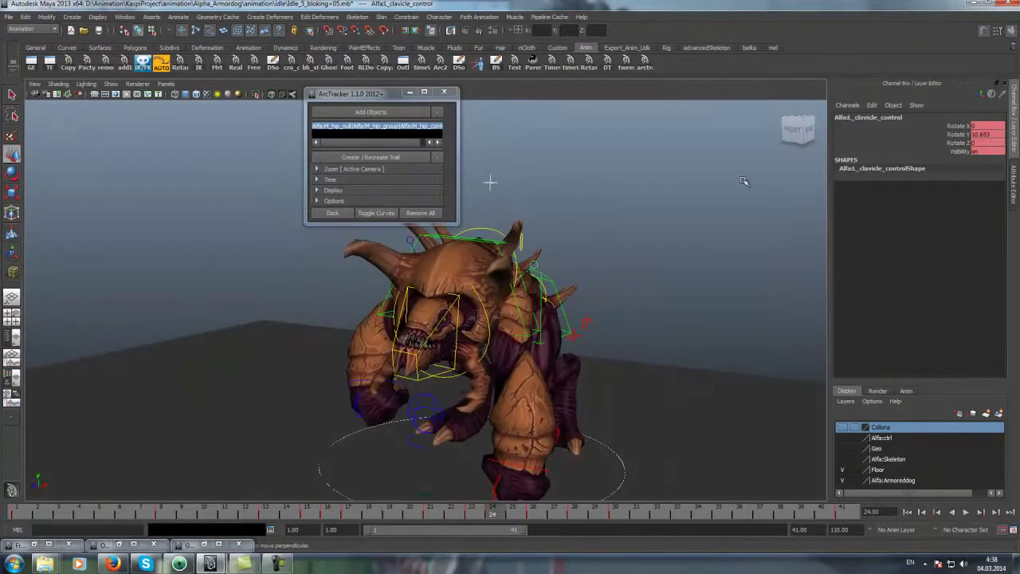
{"action": "left_click", "coordinate": [924, 143]}
{"action": "middle_click_drag", "start_coordinate": [491, 294], "coordinate": [478, 319]}
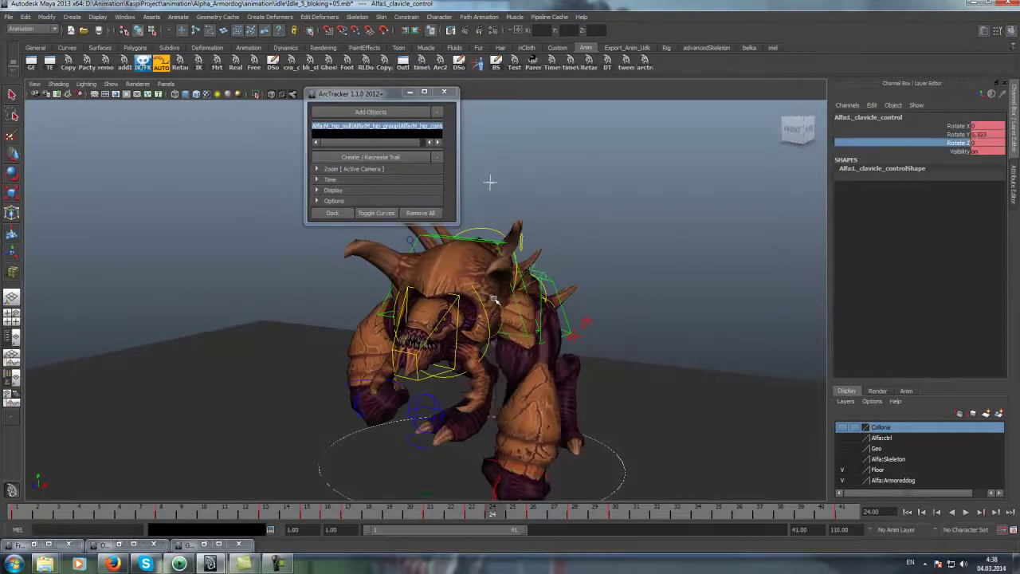
{"action": "right_click_drag", "start_coordinate": [479, 318], "coordinate": [461, 396], "text": "alt"}
Nudge the clavicle pose at frames 23 and 25, then play through frame 41 to review
{"action": "left_click_drag", "start_coordinate": [490, 510], "coordinate": [472, 511]}
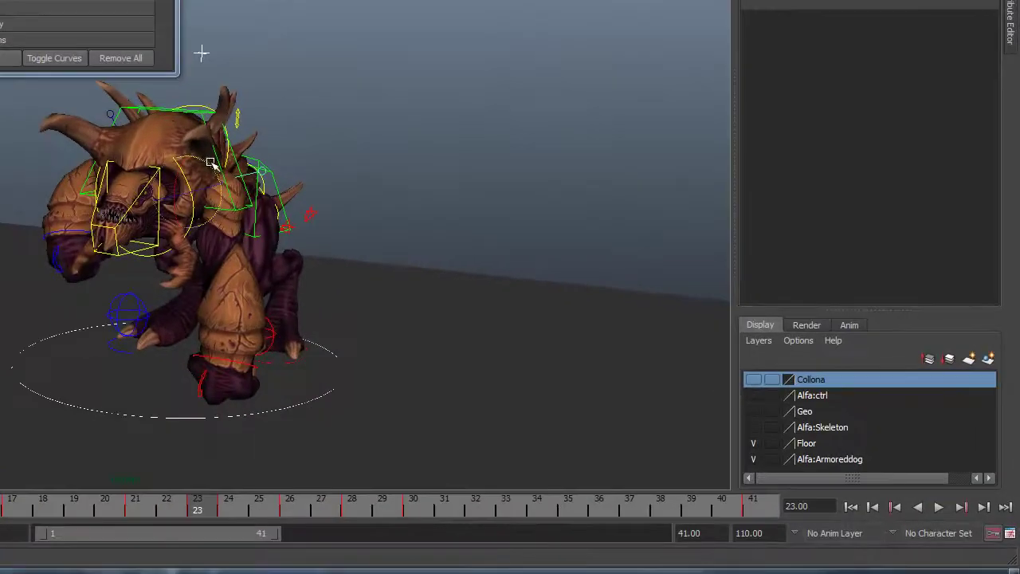
{"action": "middle_click_drag", "start_coordinate": [211, 163], "coordinate": [221, 279]}
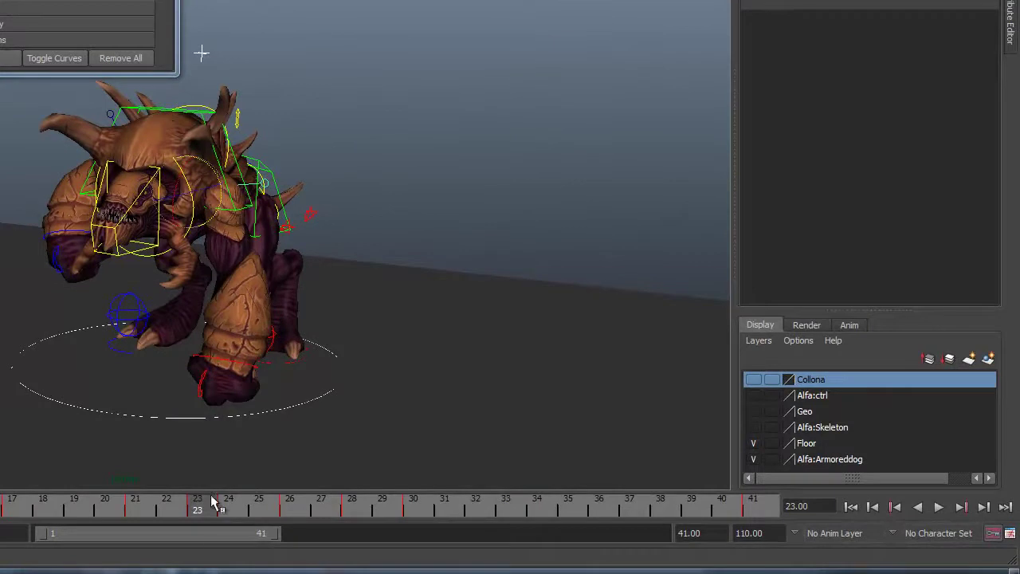
{"action": "key", "text": "alt+v"}
{"action": "key", "text": "alt+v"}
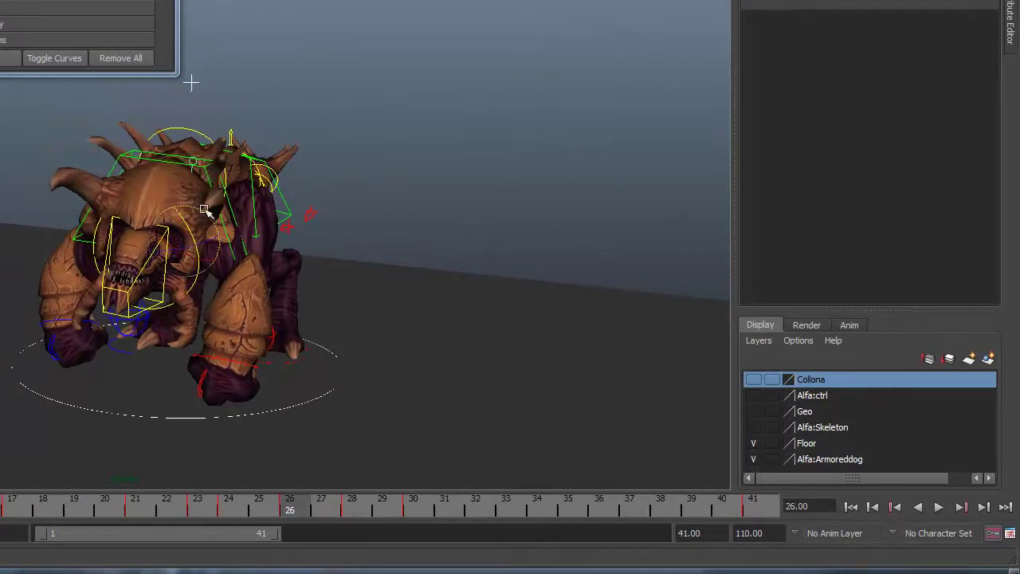
{"action": "middle_click_drag", "start_coordinate": [169, 185], "coordinate": [200, 189]}
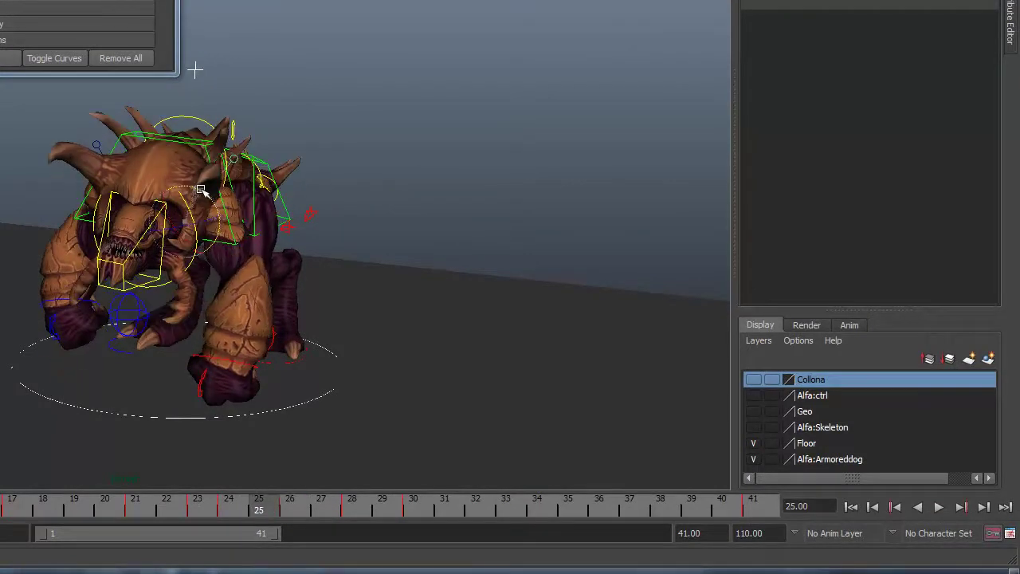
{"action": "left_click", "coordinate": [292, 508]}
{"action": "left_click_drag", "start_coordinate": [319, 508], "coordinate": [891, 511]}
{"action": "left_click", "coordinate": [939, 509]}
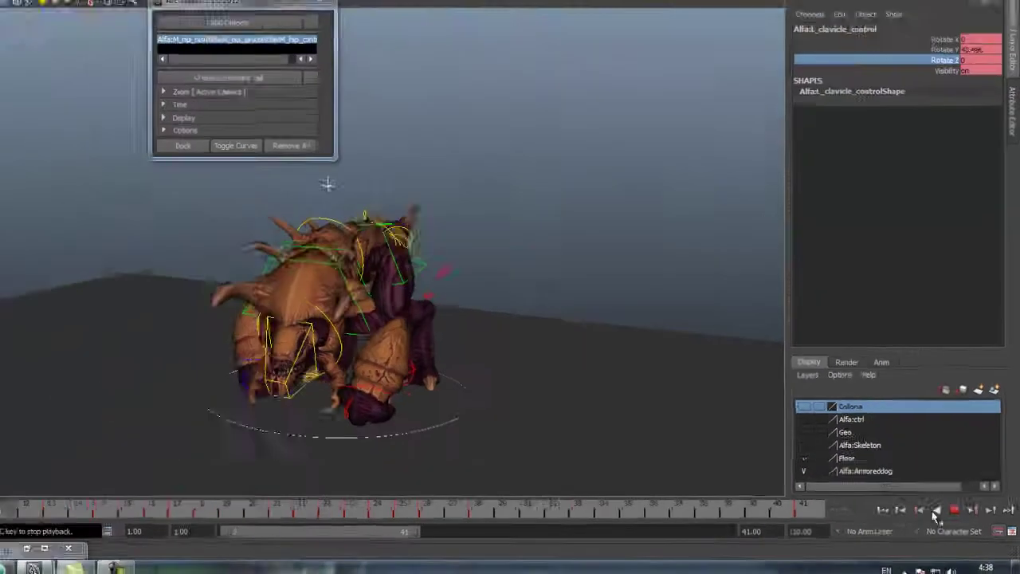
{"action": "left_click", "coordinate": [938, 510]}
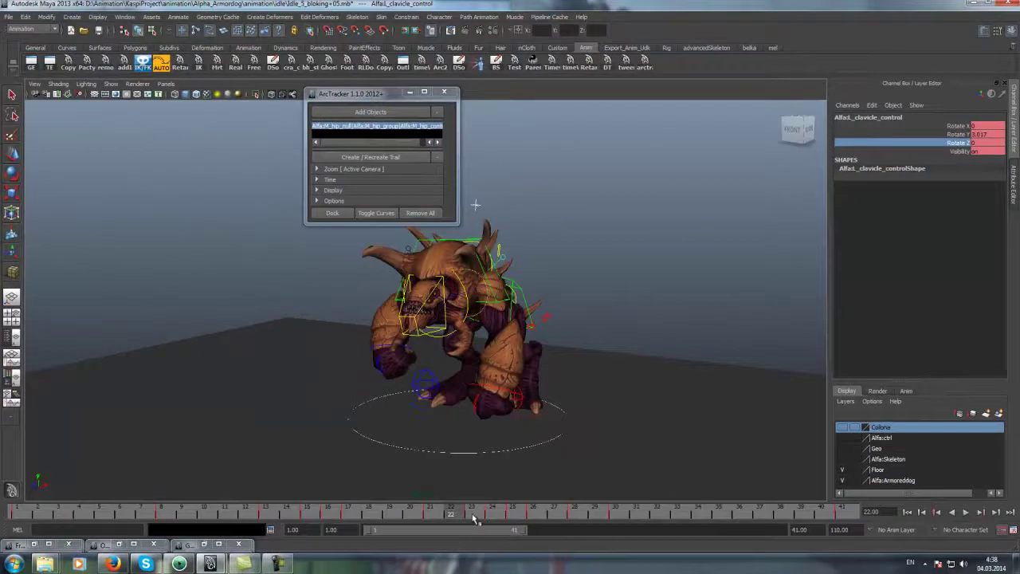
Re-rotate the clavicle at frame 23, then load its Rotate Y curve into the Graph Editor at frame 24
{"action": "left_click", "coordinate": [475, 514]}
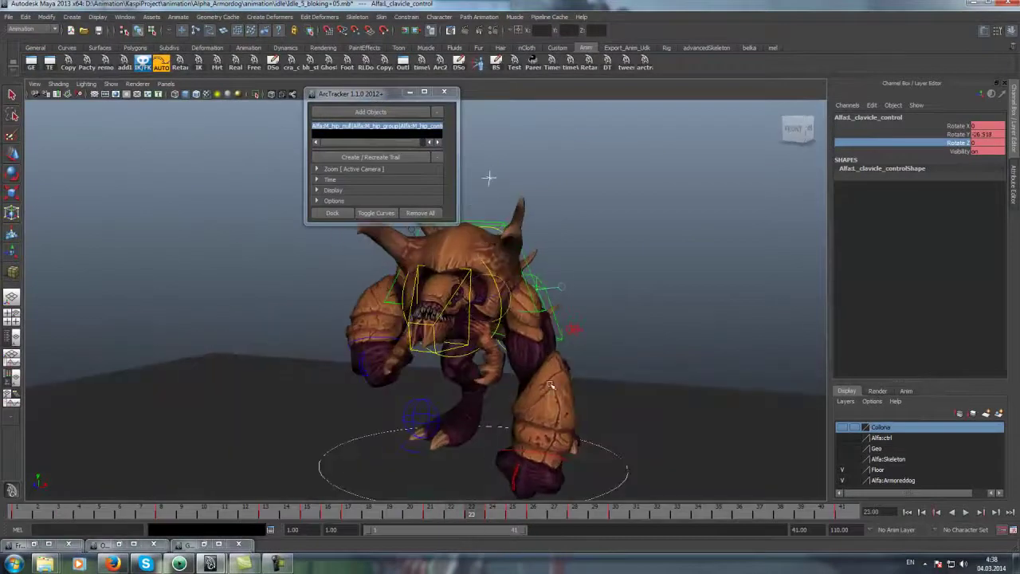
{"action": "left_click_drag", "start_coordinate": [506, 288], "coordinate": [509, 292]}
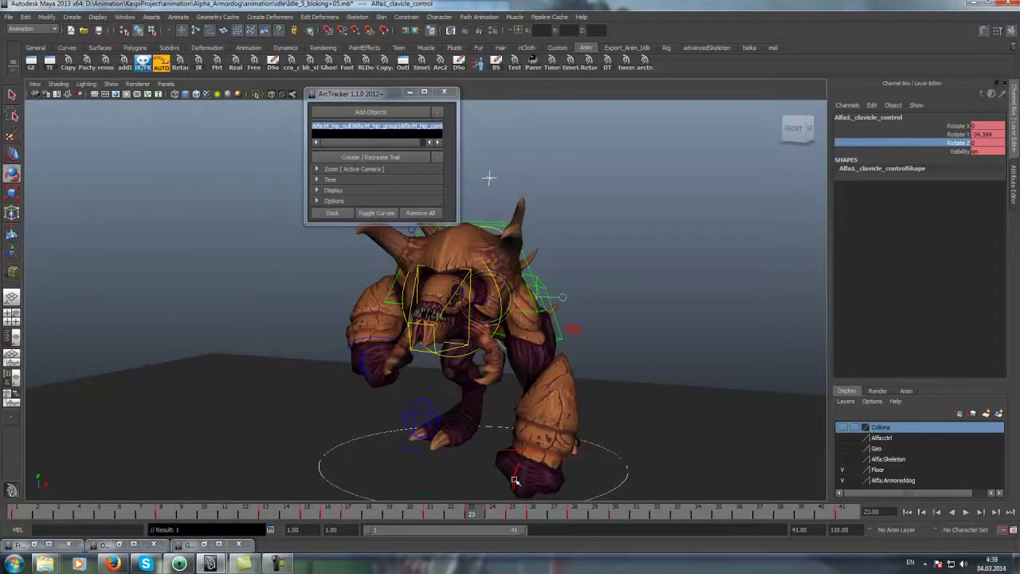
{"action": "left_click", "coordinate": [502, 514]}
{"action": "left_click", "coordinate": [940, 132]}
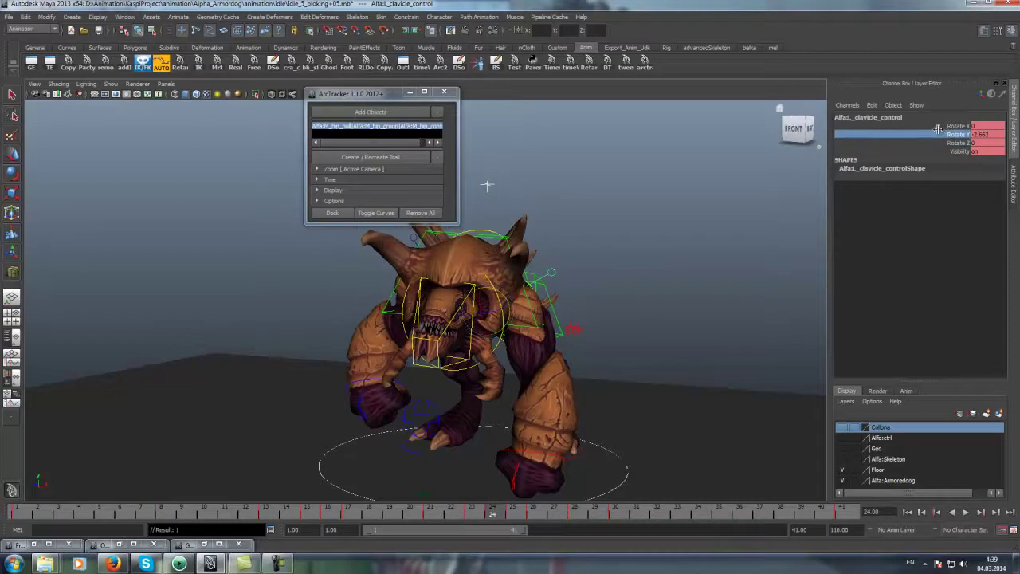
{"action": "left_click", "coordinate": [31, 64]}
Lower the clavicle Rotate Y keys at frame 24 (about -14) and frame 25 (about -18)
{"action": "left_click", "coordinate": [229, 114]}
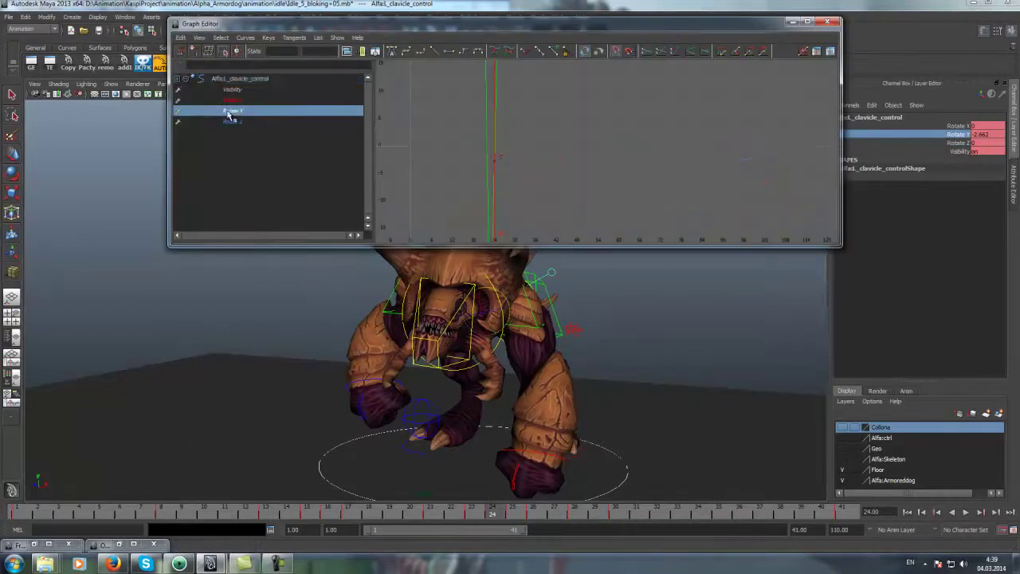
{"action": "left_click", "coordinate": [498, 163]}
{"action": "key", "text": "f"}
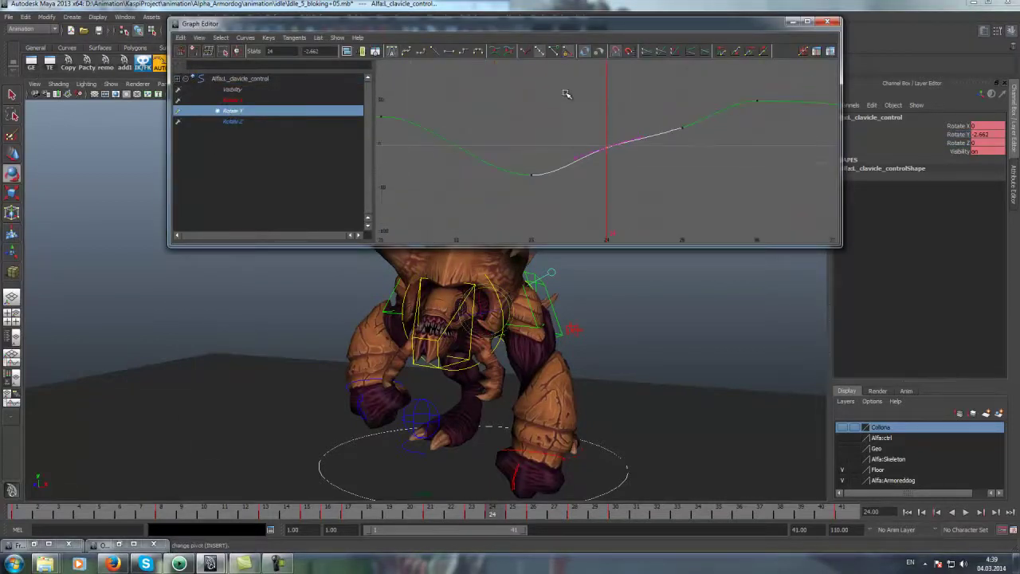
{"action": "middle_click_drag", "start_coordinate": [579, 129], "coordinate": [511, 437]}
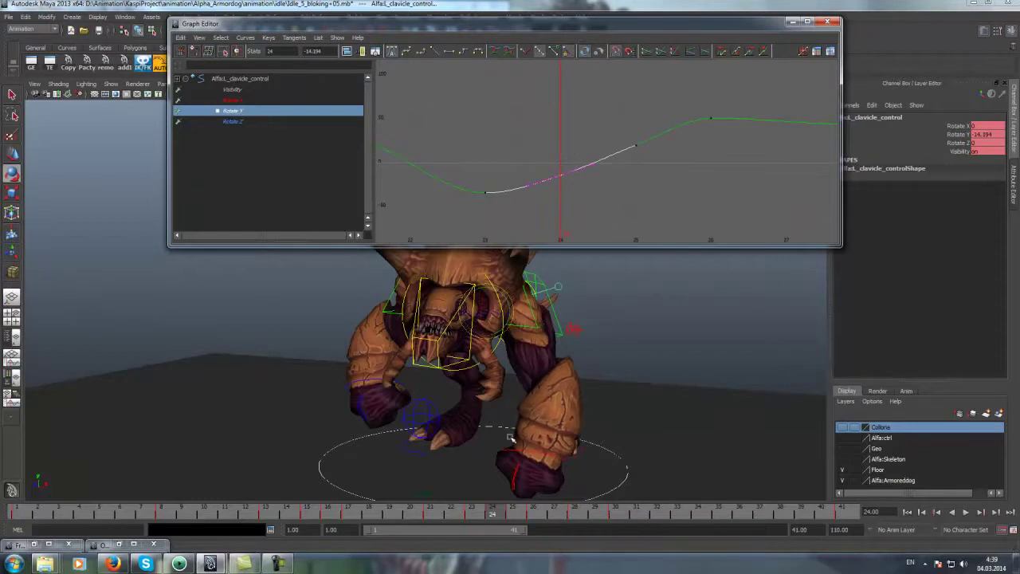
{"action": "left_click", "coordinate": [518, 516]}
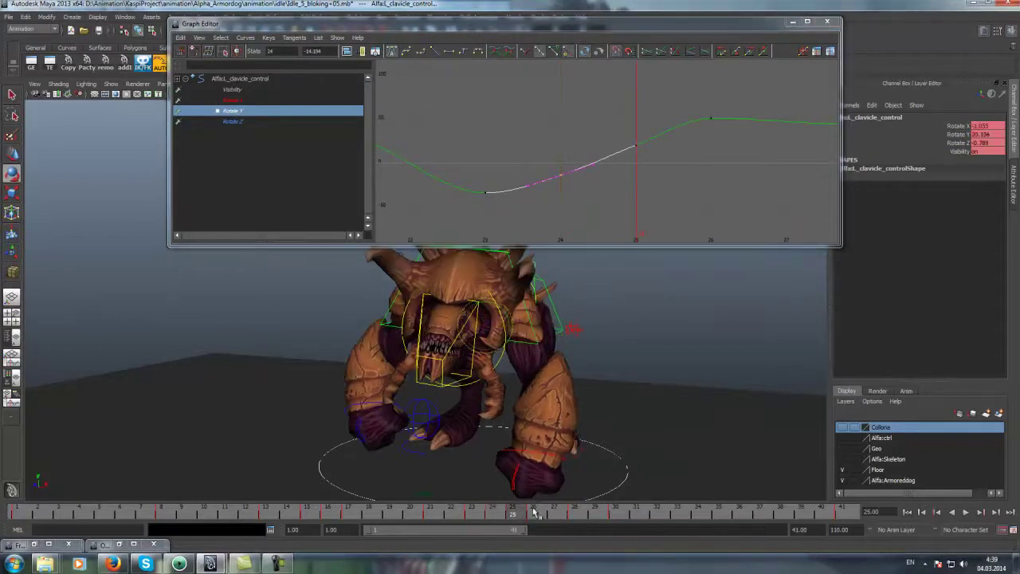
{"action": "left_click", "coordinate": [953, 142]}
{"action": "left_click", "coordinate": [638, 147]}
{"action": "middle_click_drag", "start_coordinate": [643, 150], "coordinate": [647, 186]}
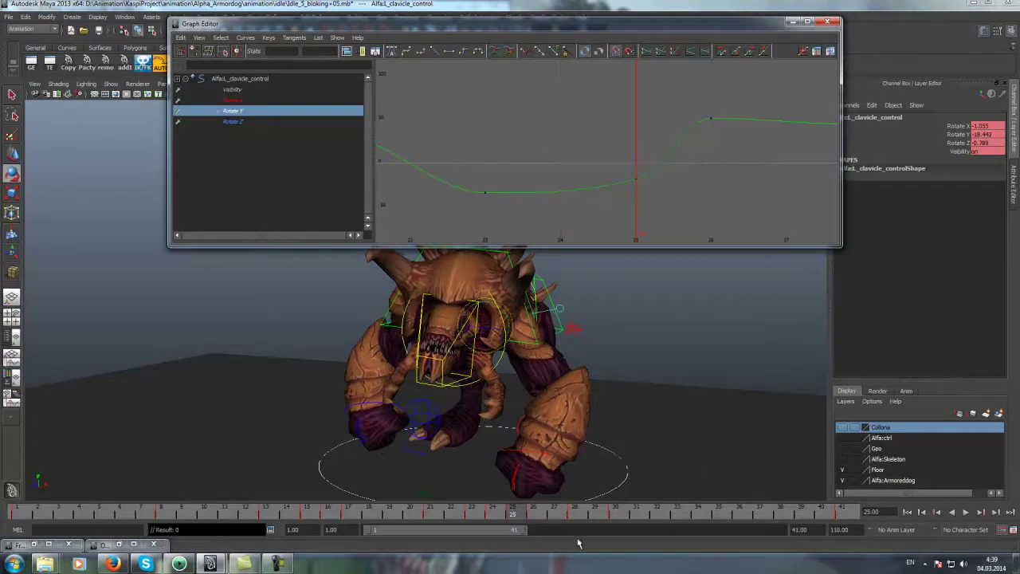
Reposition the frame 28 Rotate Y key to ease the peak and replay the motion
{"action": "left_click", "coordinate": [555, 517]}
{"action": "left_click", "coordinate": [570, 517]}
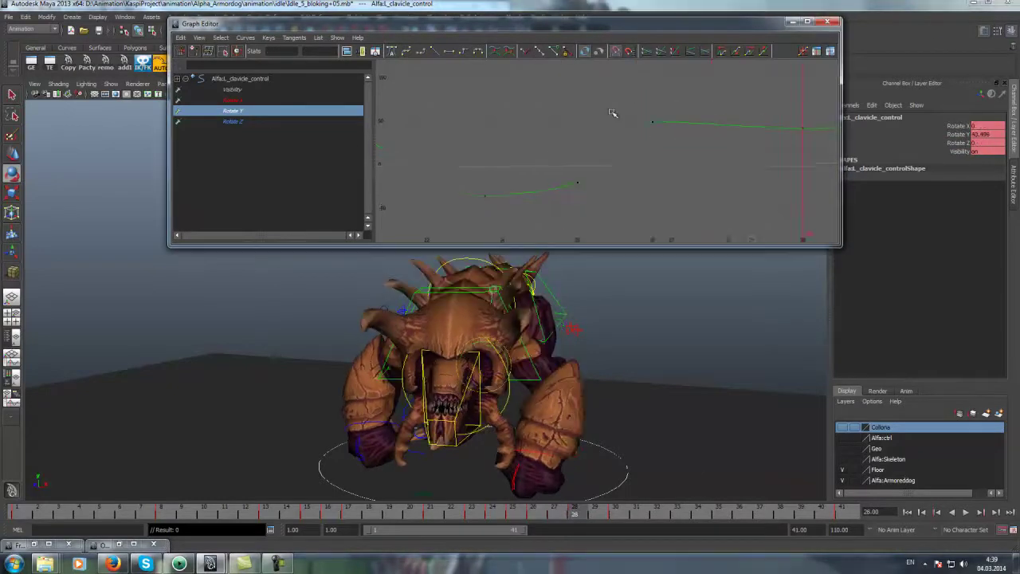
{"action": "left_click", "coordinate": [738, 185]}
{"action": "left_click", "coordinate": [709, 140]}
{"action": "middle_click_drag", "start_coordinate": [710, 140], "coordinate": [724, 151]}
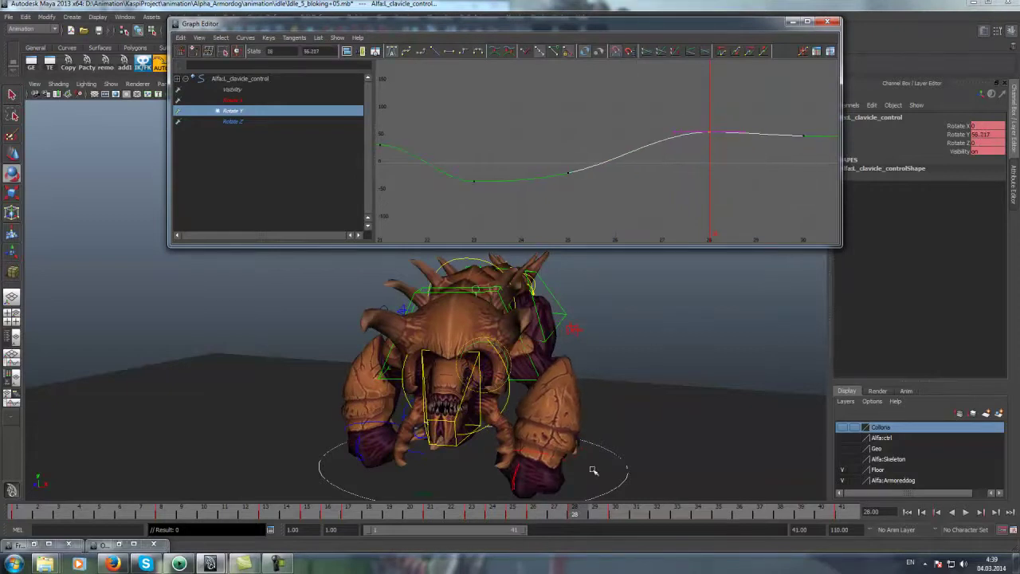
{"action": "left_click", "coordinate": [965, 513]}
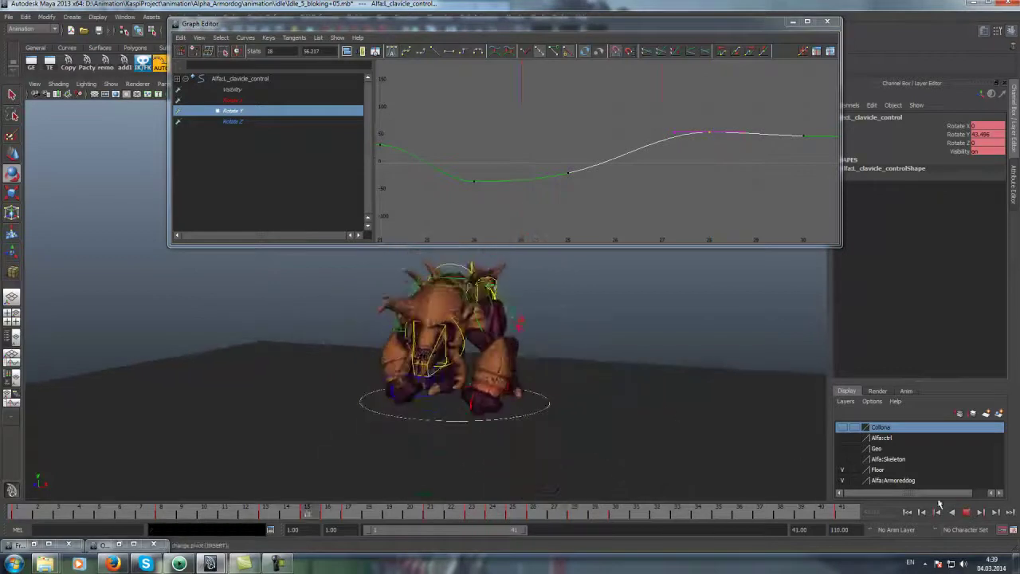
{"action": "left_click", "coordinate": [966, 513]}
{"action": "middle_click_drag", "start_coordinate": [562, 182], "coordinate": [655, 190], "text": "alt"}
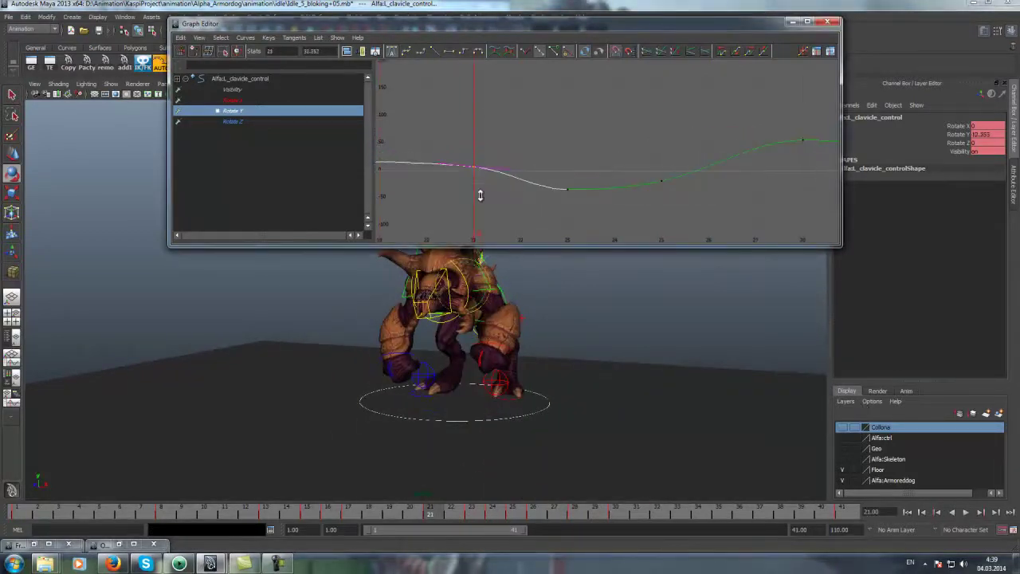
{"action": "key", "text": "alt+v"}
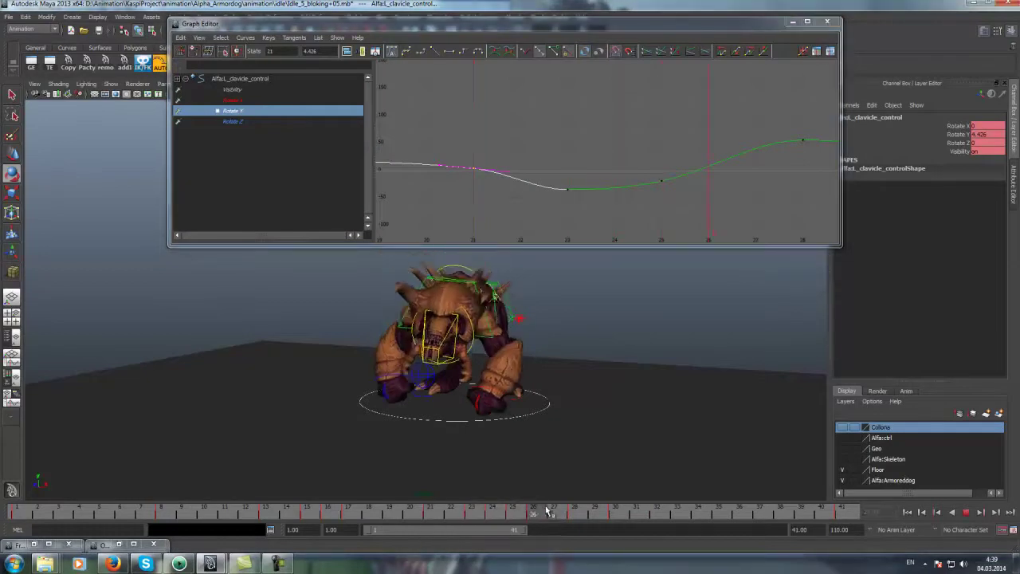
Raise the frame 30 Rotate Y key to about 70.8 and review playback from above and front
{"action": "middle_click_drag", "start_coordinate": [705, 132], "coordinate": [555, 151], "text": "alt"}
{"action": "left_click", "coordinate": [622, 506]}
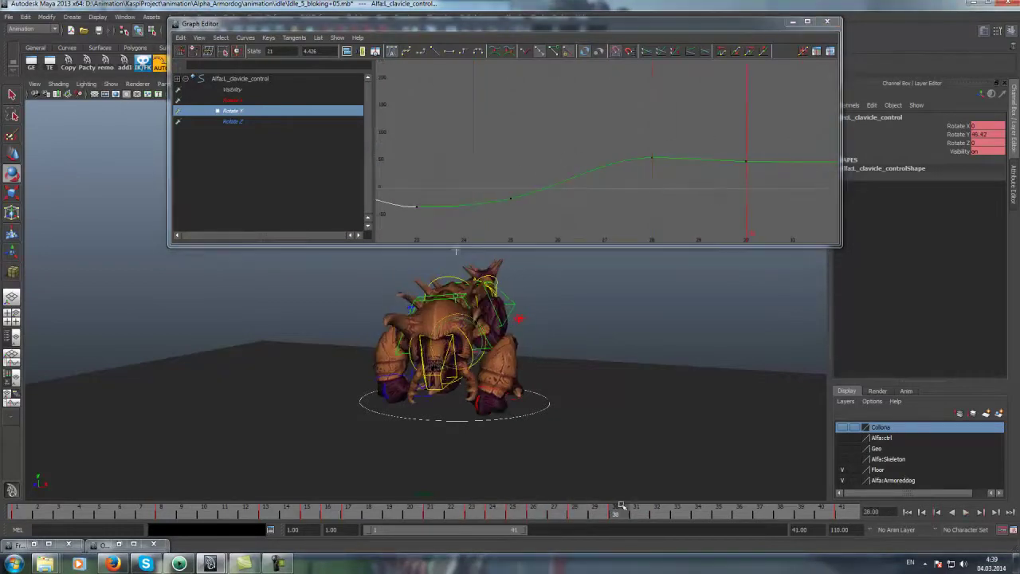
{"action": "left_click_drag", "start_coordinate": [715, 151], "coordinate": [753, 169]}
{"action": "middle_click_drag", "start_coordinate": [740, 169], "coordinate": [740, 157]}
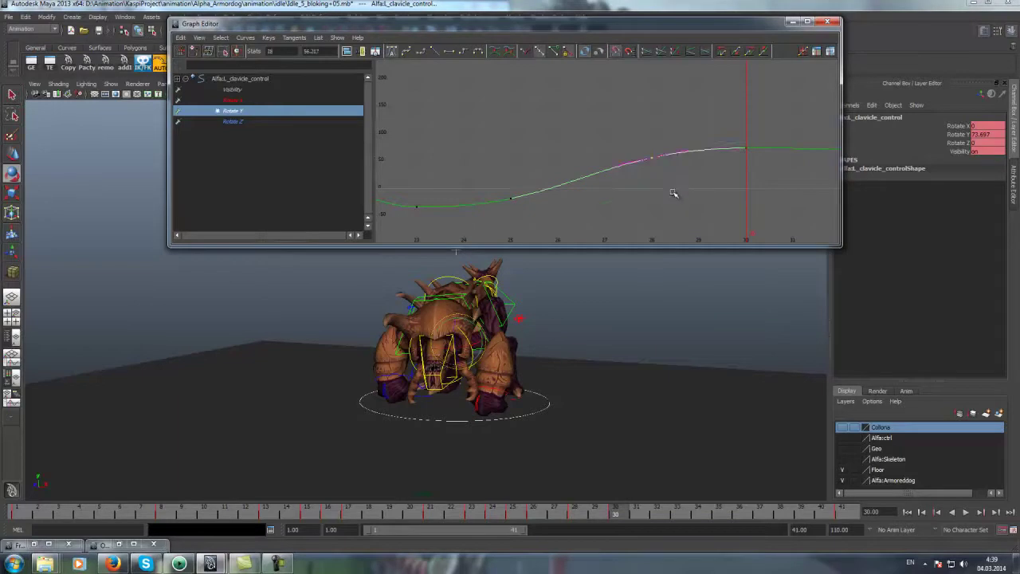
{"action": "left_click", "coordinate": [965, 511]}
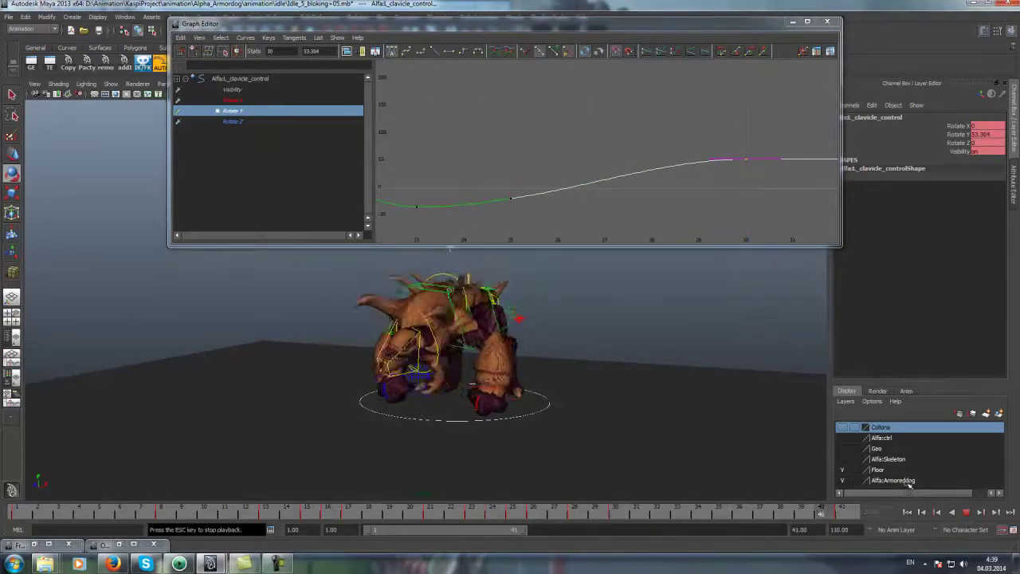
{"action": "mouse_move", "coordinate": [614, 387]}
{"action": "left_mouse_down", "text": "alt"}
{"action": "mouse_move", "coordinate": [430, 380]}
{"action": "mouse_move", "coordinate": [712, 361]}
{"action": "left_mouse_up", "text": "alt"}
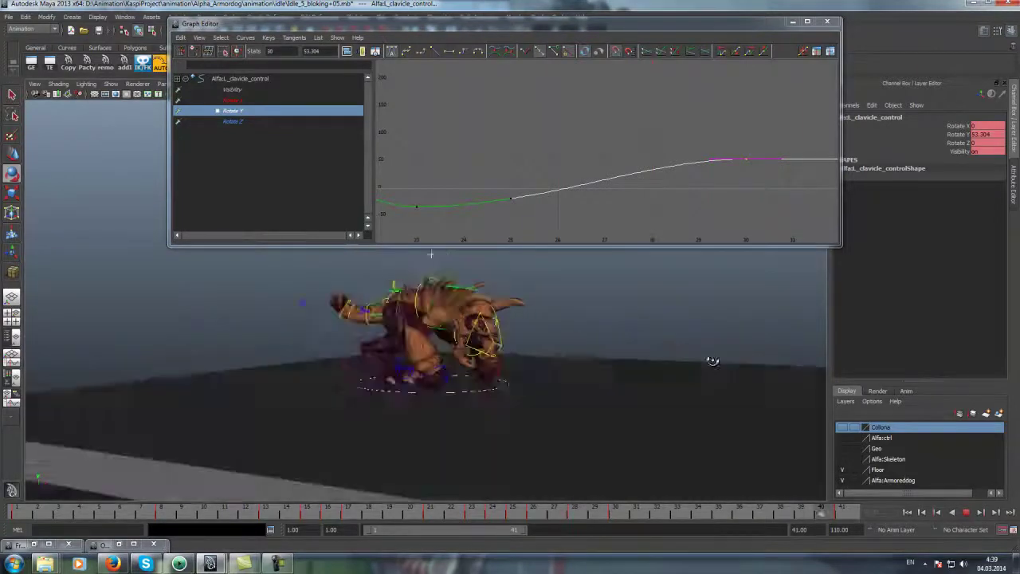
{"action": "mouse_move", "coordinate": [558, 349]}
{"action": "left_mouse_down", "text": "alt"}
{"action": "mouse_move", "coordinate": [461, 328]}
{"action": "mouse_move", "coordinate": [416, 262]}
{"action": "left_mouse_up", "text": "alt"}
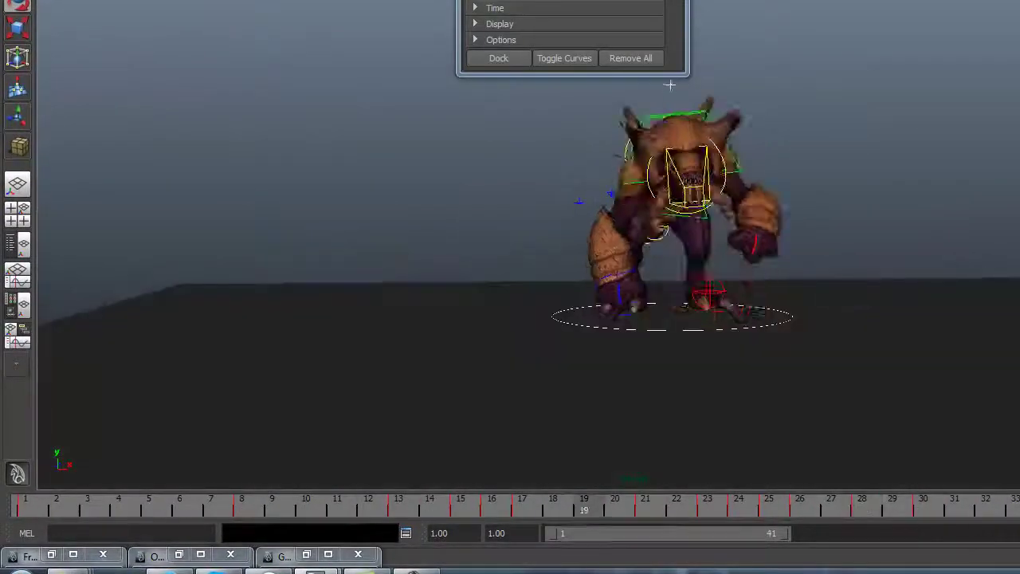
Extend the playback range end to frame 67 and play through the idle animation
{"action": "left_click_drag", "start_coordinate": [774, 528], "coordinate": [936, 534]}
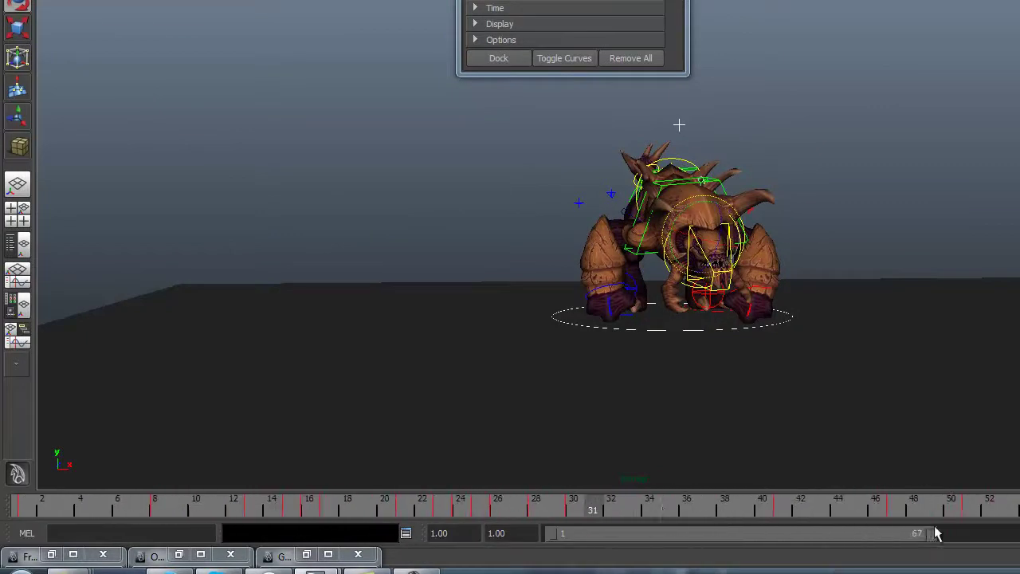
{"action": "mouse_move", "coordinate": [623, 513]}
{"action": "left_mouse_down"}
{"action": "mouse_move", "coordinate": [749, 511]}
{"action": "mouse_move", "coordinate": [20, 504]}
{"action": "left_mouse_up"}
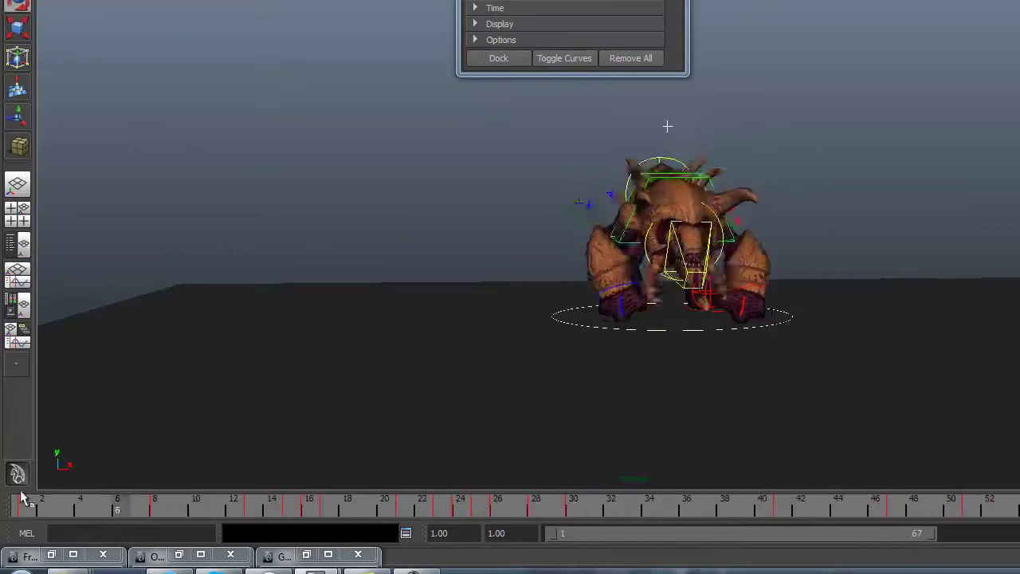
{"action": "key", "text": "alt+v"}
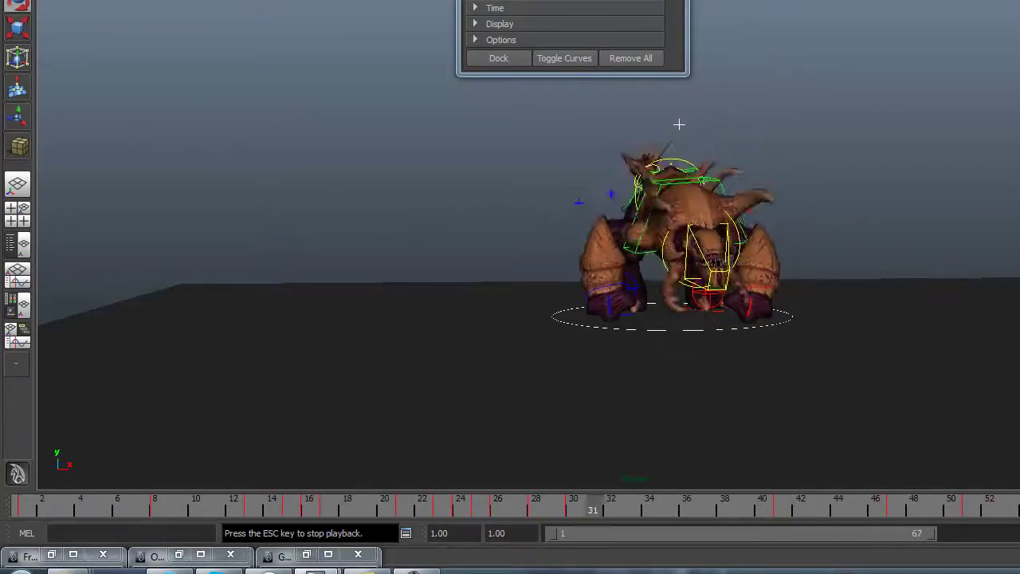
{"action": "left_click", "coordinate": [611, 510]}
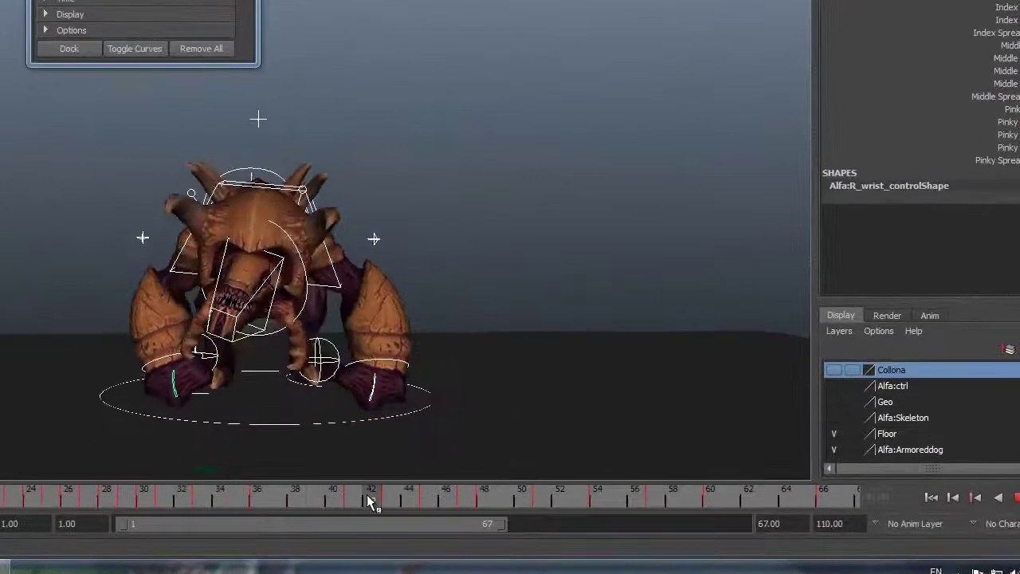
{"action": "mouse_move", "coordinate": [367, 496]}
{"action": "left_mouse_down"}
{"action": "mouse_move", "coordinate": [502, 510]}
{"action": "mouse_move", "coordinate": [159, 499]}
{"action": "left_mouse_up"}
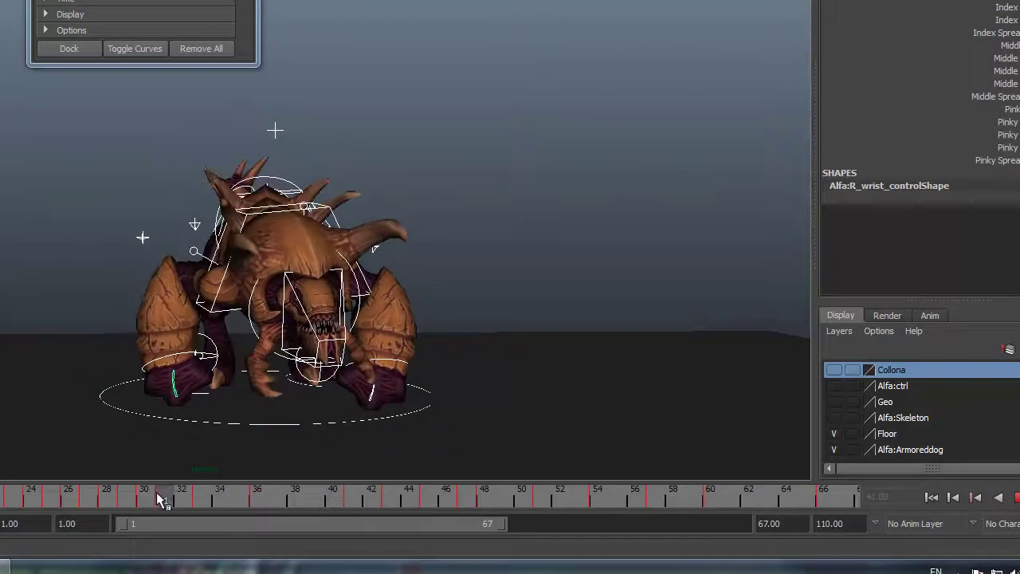
{"action": "left_click", "coordinate": [1016, 498]}
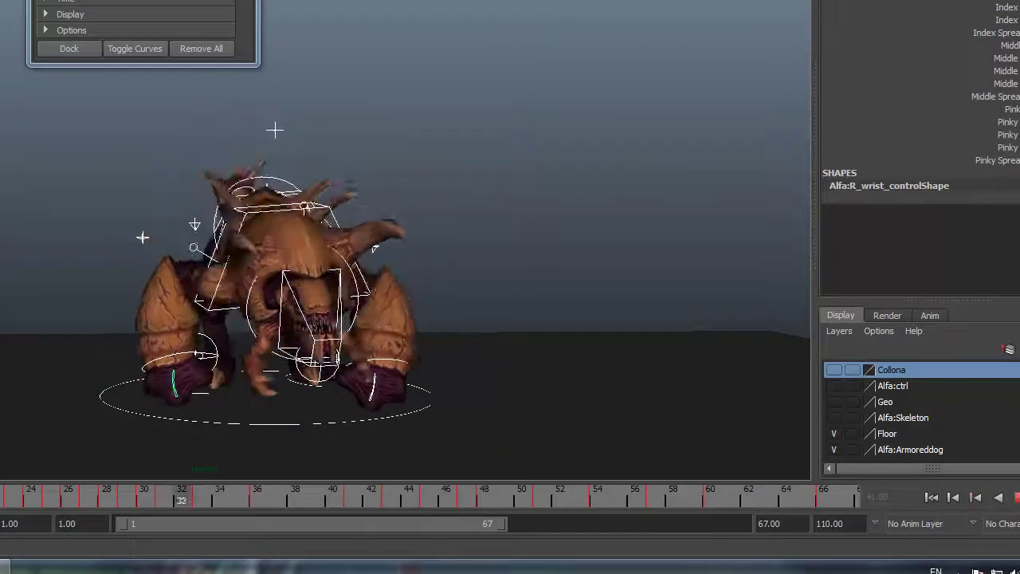
{"action": "mouse_move", "coordinate": [216, 495]}
{"action": "left_mouse_down"}
{"action": "mouse_move", "coordinate": [178, 489]}
{"action": "mouse_move", "coordinate": [183, 500]}
{"action": "left_mouse_up"}
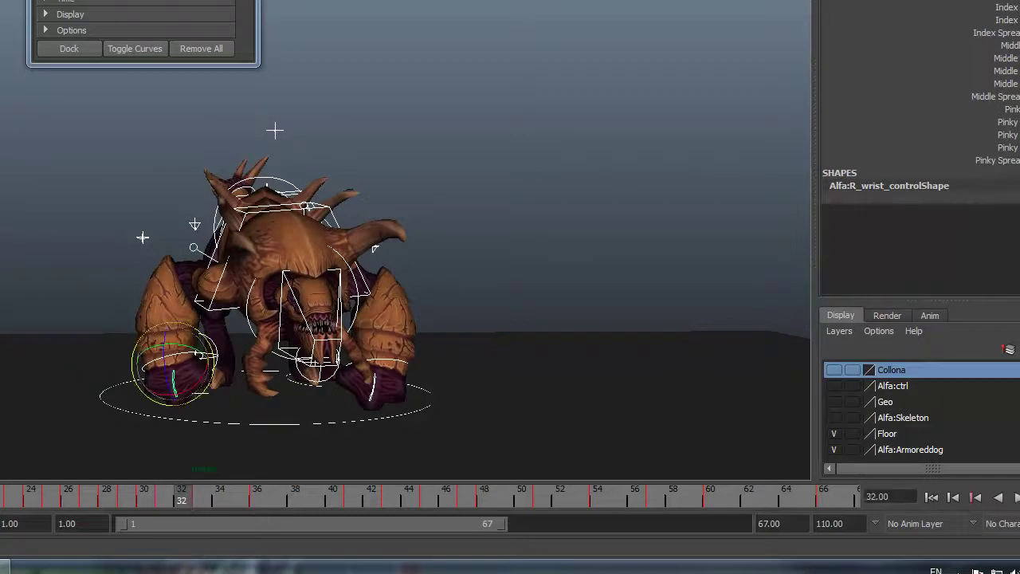
Select the wrist and finger controls and check their pose around frames 39–42
{"action": "left_click", "coordinate": [64, 141]}
{"action": "scroll", "coordinate": [64, 141], "scroll_direction": "down", "scroll_amount": 2}
{"action": "left_click_drag", "start_coordinate": [474, 405], "coordinate": [611, 520]}
{"action": "left_click_drag", "start_coordinate": [6, 120], "coordinate": [495, 475]}
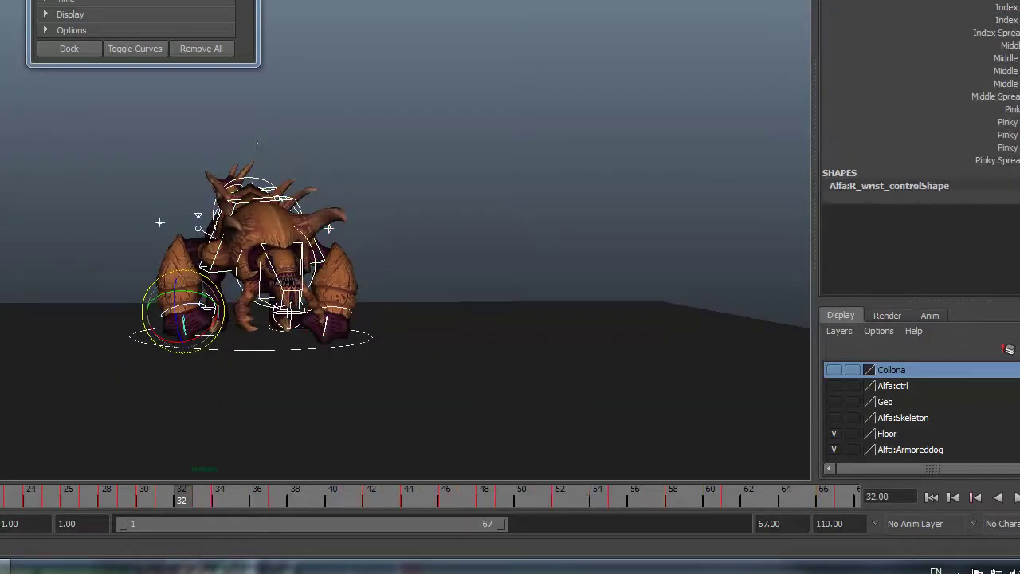
{"action": "left_click_drag", "start_coordinate": [167, 494], "coordinate": [4, 496]}
{"action": "left_click", "coordinate": [1015, 497]}
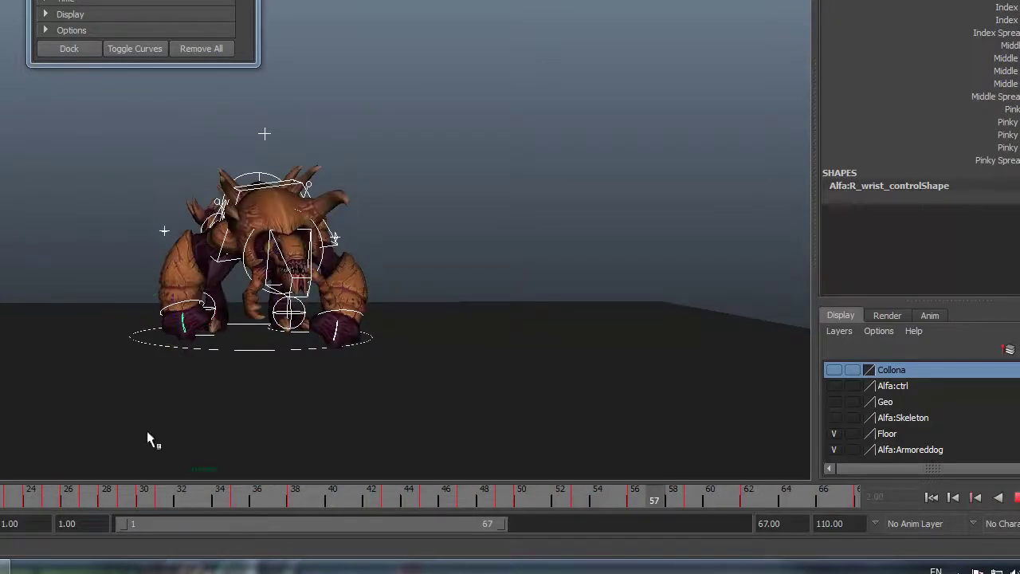
{"action": "mouse_move", "coordinate": [164, 496]}
{"action": "left_mouse_down"}
{"action": "mouse_move", "coordinate": [313, 501]}
{"action": "mouse_move", "coordinate": [119, 501]}
{"action": "mouse_move", "coordinate": [389, 504]}
{"action": "mouse_move", "coordinate": [355, 505]}
{"action": "left_mouse_up"}
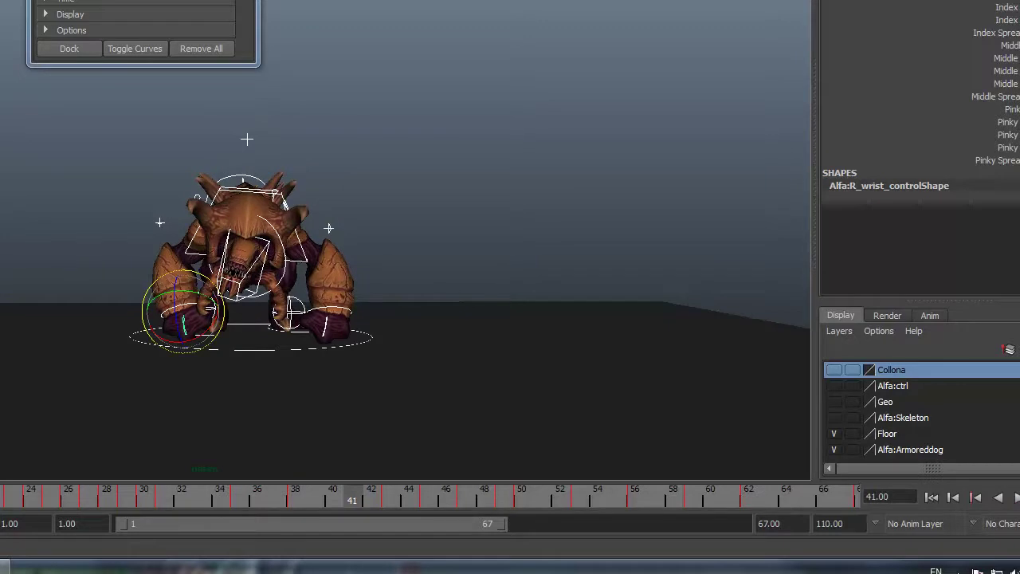
{"action": "mouse_move", "coordinate": [318, 501]}
{"action": "left_mouse_down"}
{"action": "mouse_move", "coordinate": [205, 501]}
{"action": "mouse_move", "coordinate": [421, 500]}
{"action": "mouse_move", "coordinate": [50, 501]}
{"action": "left_mouse_up"}
{"action": "left_click", "coordinate": [1017, 497]}
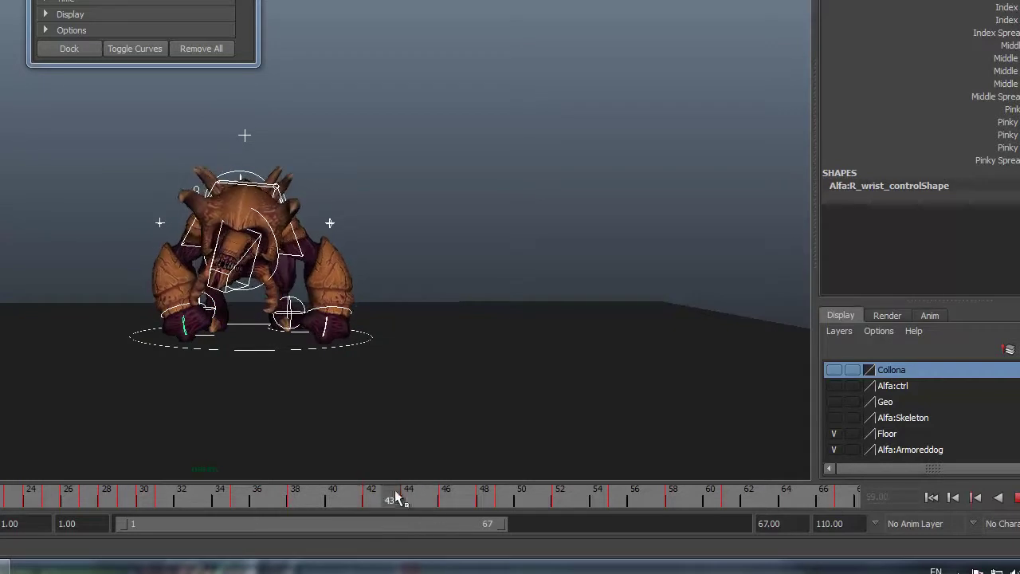
{"action": "mouse_move", "coordinate": [381, 504]}
{"action": "left_mouse_down"}
{"action": "mouse_move", "coordinate": [335, 496]}
{"action": "mouse_move", "coordinate": [392, 501]}
{"action": "left_mouse_up"}
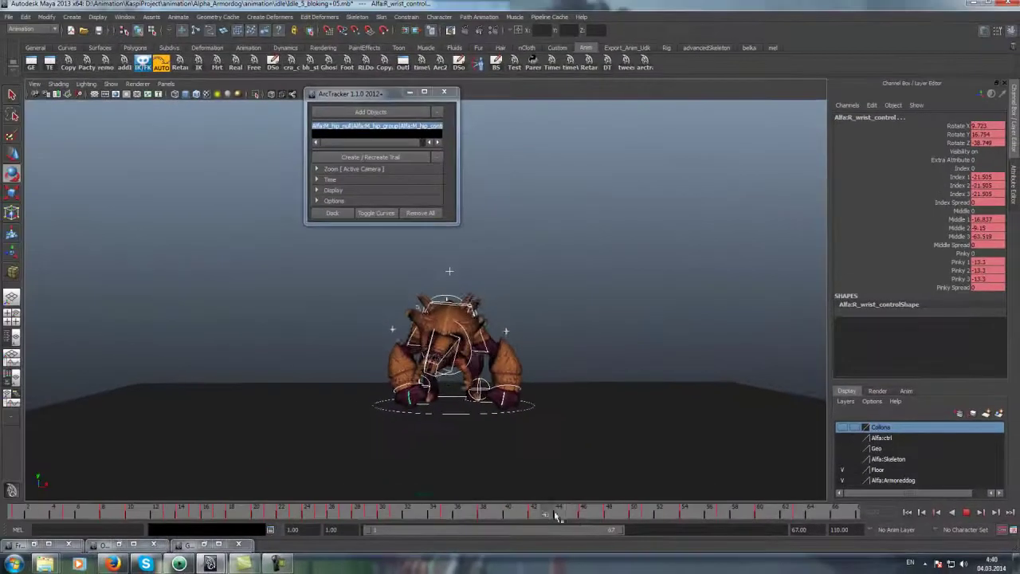
{"action": "left_click_drag", "start_coordinate": [556, 516], "coordinate": [534, 514]}
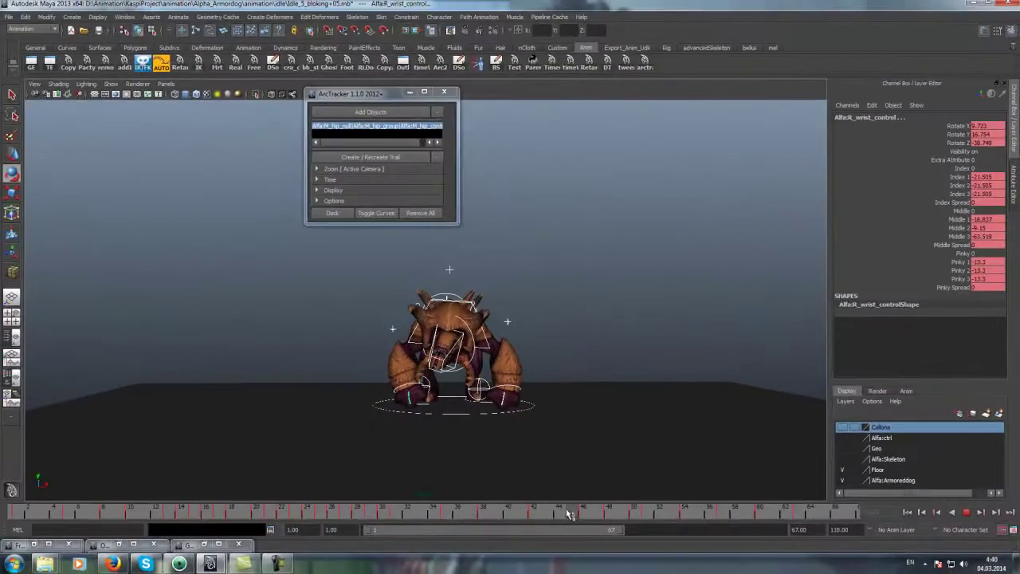
Load the up-down body control's curves into the Graph Editor with Translate Z selected
{"action": "scroll", "coordinate": [576, 279], "scroll_direction": "up", "scroll_amount": 3}
{"action": "scroll", "coordinate": [575, 279], "scroll_direction": "up", "scroll_amount": 2}
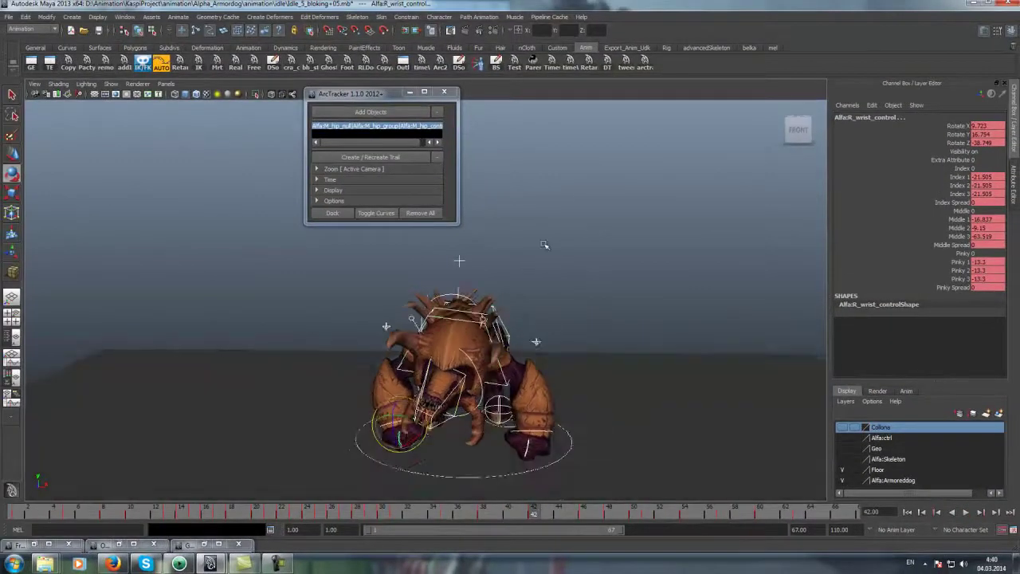
{"action": "left_click", "coordinate": [470, 288]}
{"action": "left_click", "coordinate": [946, 143]}
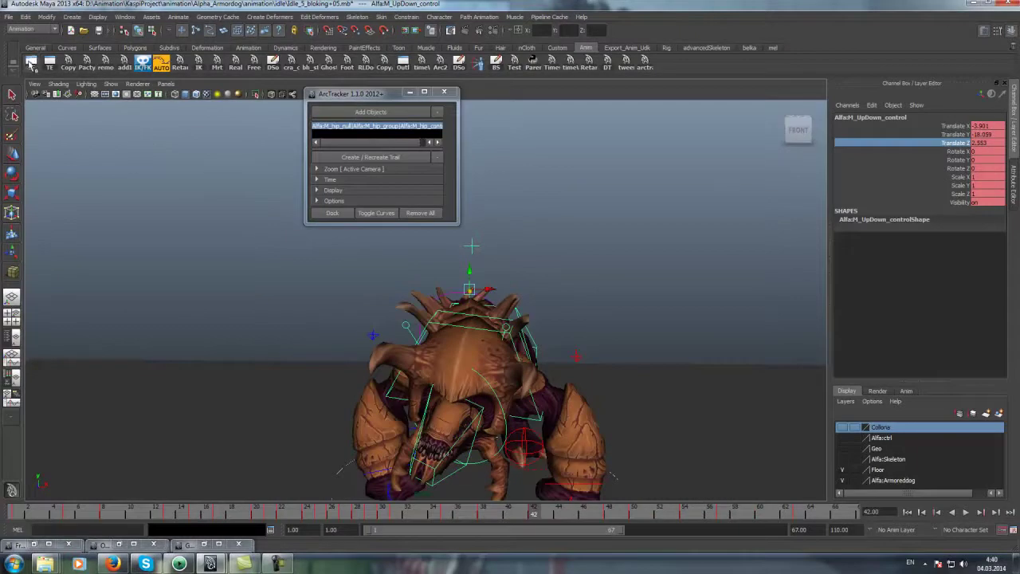
{"action": "left_click", "coordinate": [30, 63]}
Isolate the Translate X curve, raise the frame-42 key and lower the frame-46 key
{"action": "left_click", "coordinate": [237, 101]}
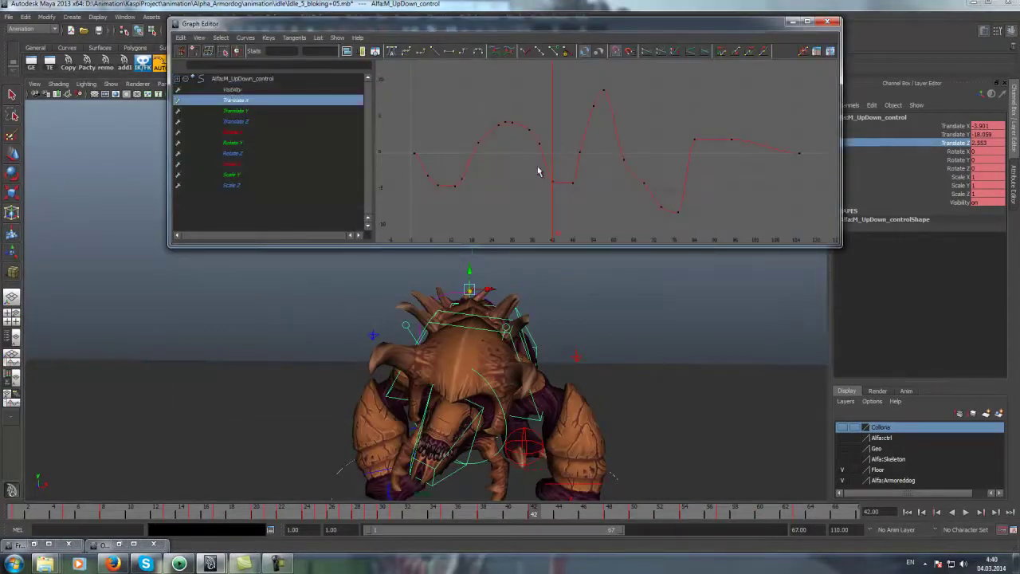
{"action": "left_click_drag", "start_coordinate": [539, 171], "coordinate": [563, 197]}
{"action": "right_click_drag", "start_coordinate": [546, 153], "coordinate": [561, 147], "text": "alt"}
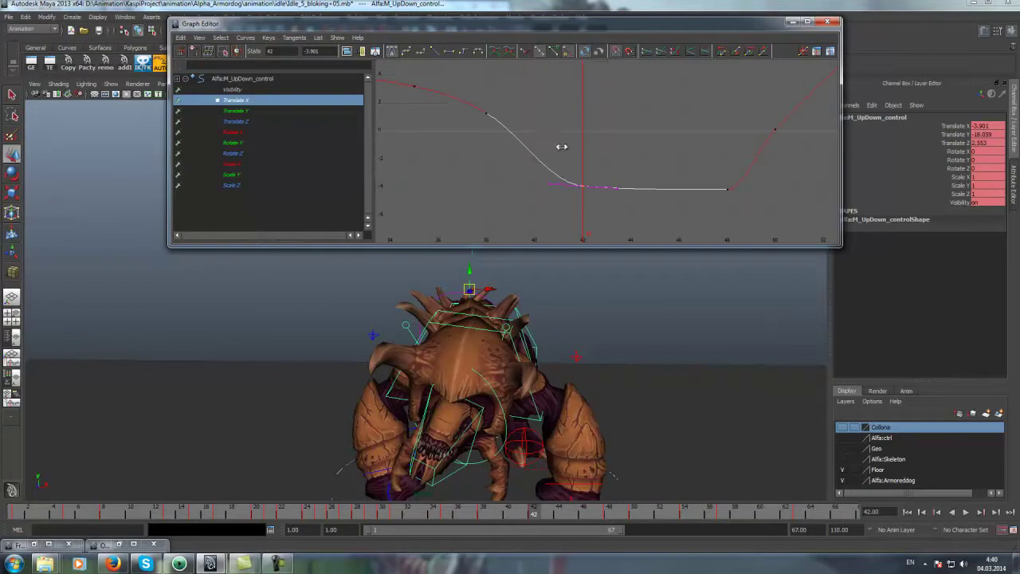
{"action": "middle_click_drag", "start_coordinate": [567, 140], "coordinate": [574, 120], "text": "shift"}
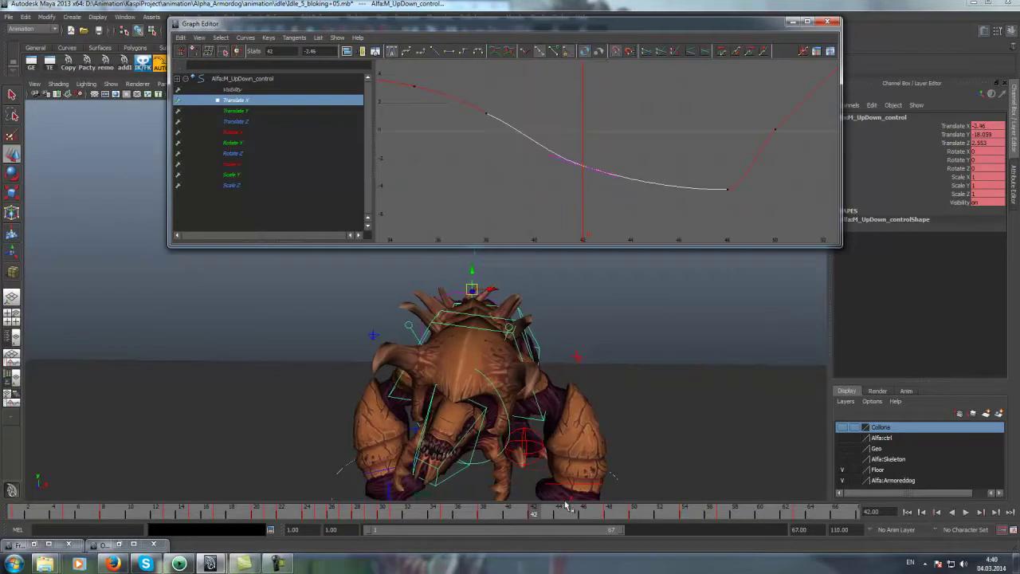
{"action": "left_click_drag", "start_coordinate": [566, 507], "coordinate": [582, 518]}
{"action": "left_click_drag", "start_coordinate": [675, 138], "coordinate": [729, 197]}
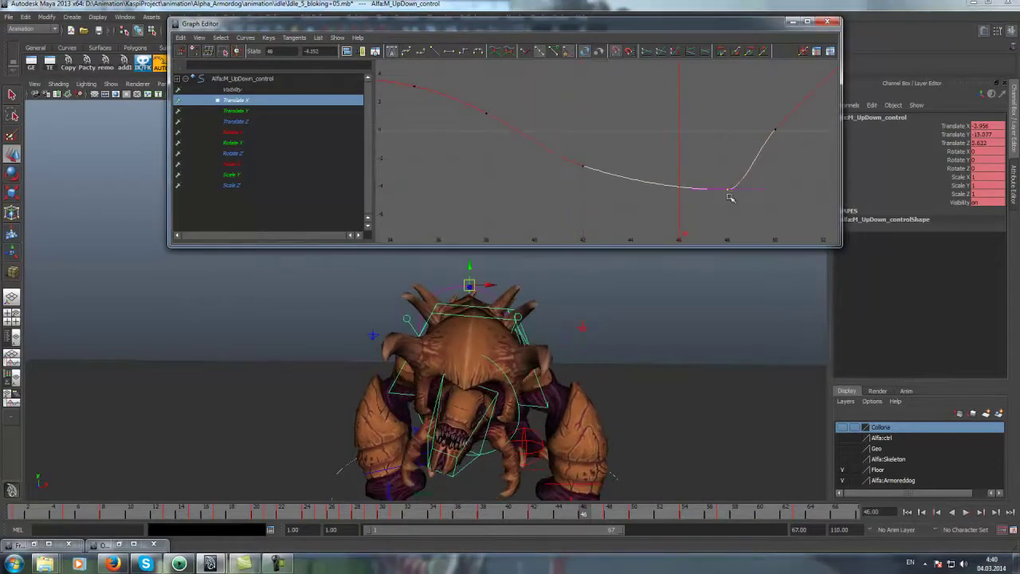
{"action": "middle_click_drag", "start_coordinate": [678, 155], "coordinate": [677, 194], "text": "shift"}
{"action": "key", "text": "a"}
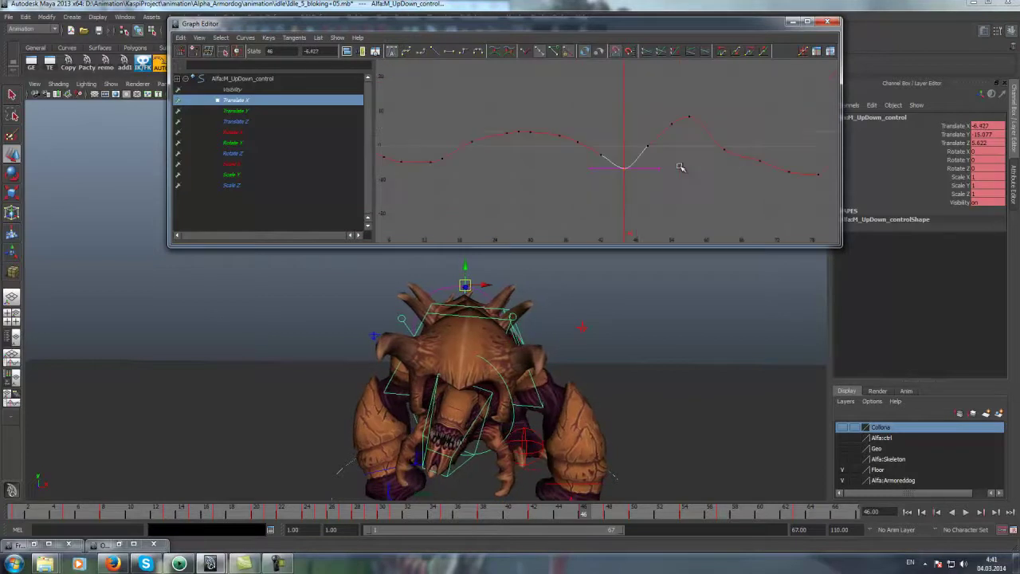
Scrub frames 42–46, adjust the frame-46 dip key and play back to review
{"action": "left_click_drag", "start_coordinate": [482, 518], "coordinate": [536, 515]}
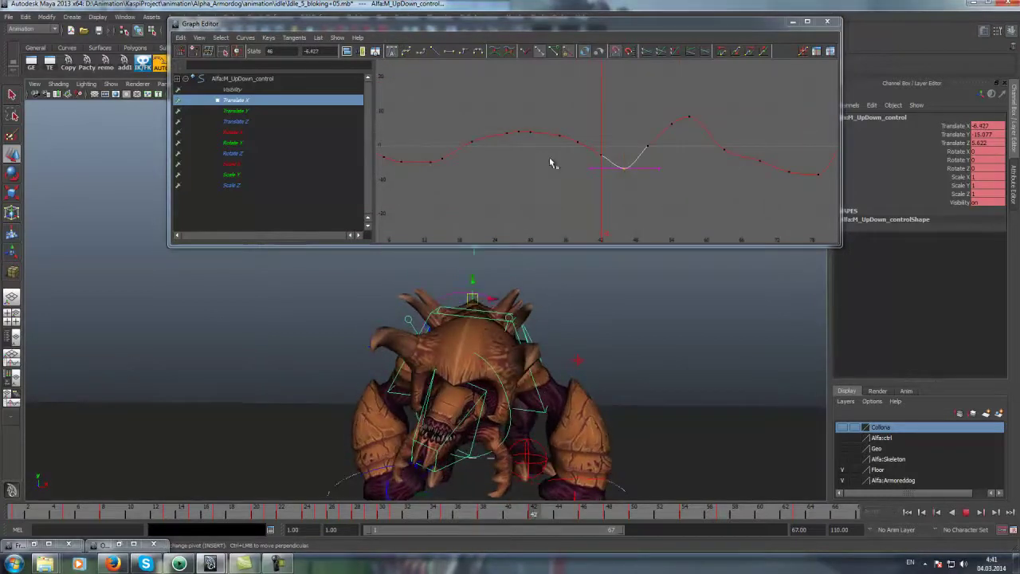
{"action": "right_click_drag", "start_coordinate": [551, 163], "coordinate": [536, 145], "text": "alt"}
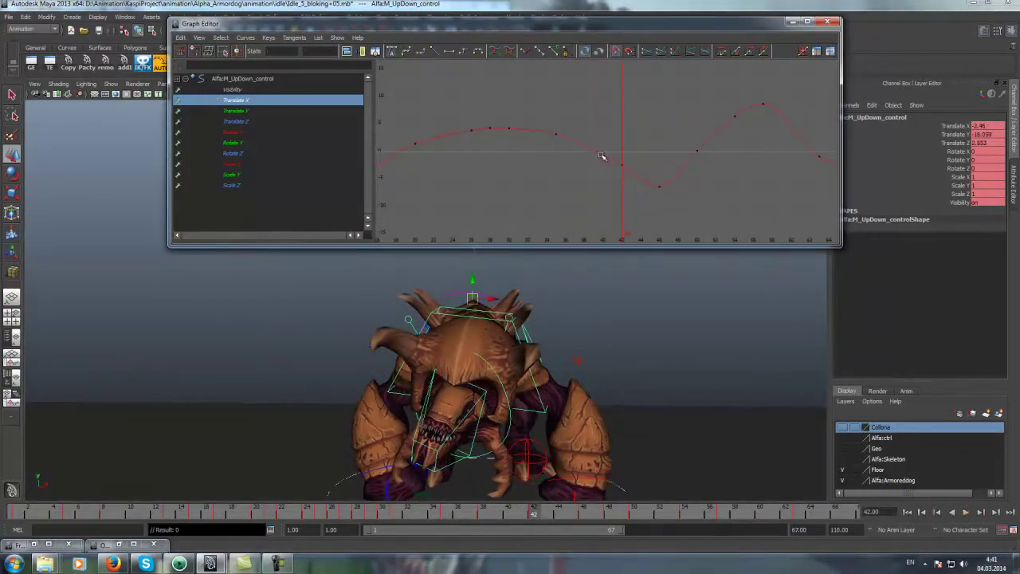
{"action": "left_click_drag", "start_coordinate": [514, 516], "coordinate": [584, 514]}
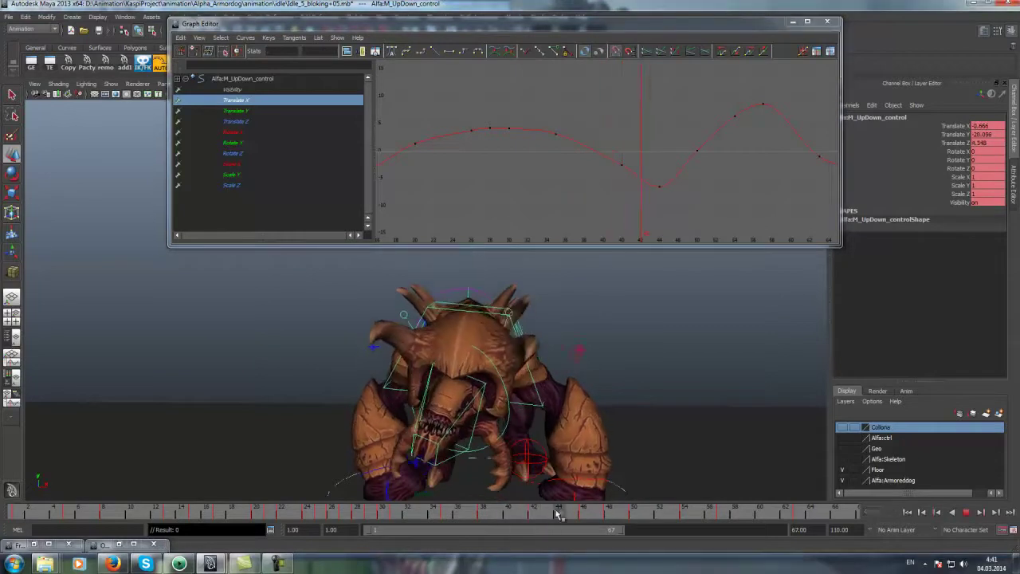
{"action": "left_click", "coordinate": [661, 192]}
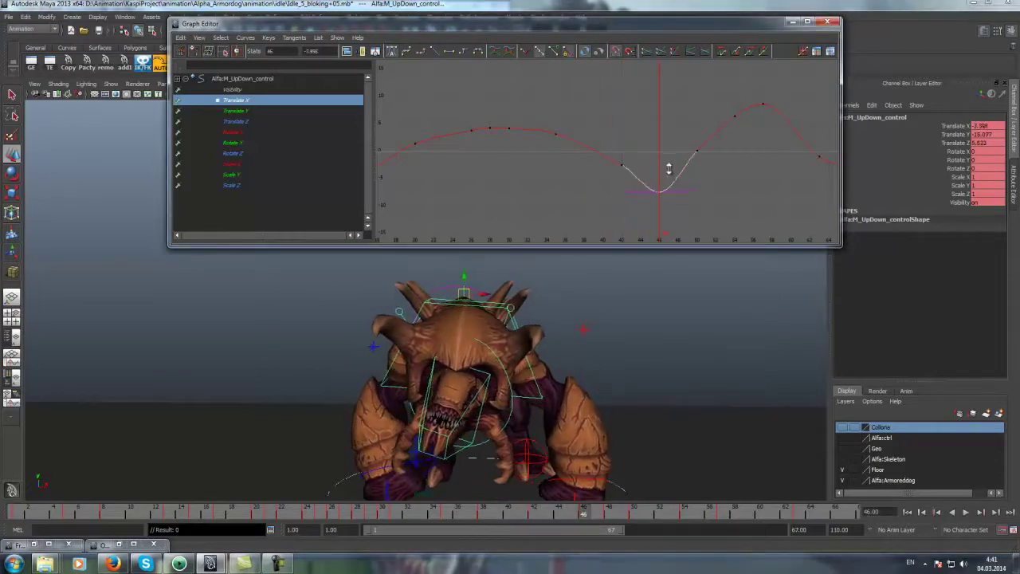
{"action": "left_click", "coordinate": [610, 517]}
{"action": "key", "text": "alt+v"}
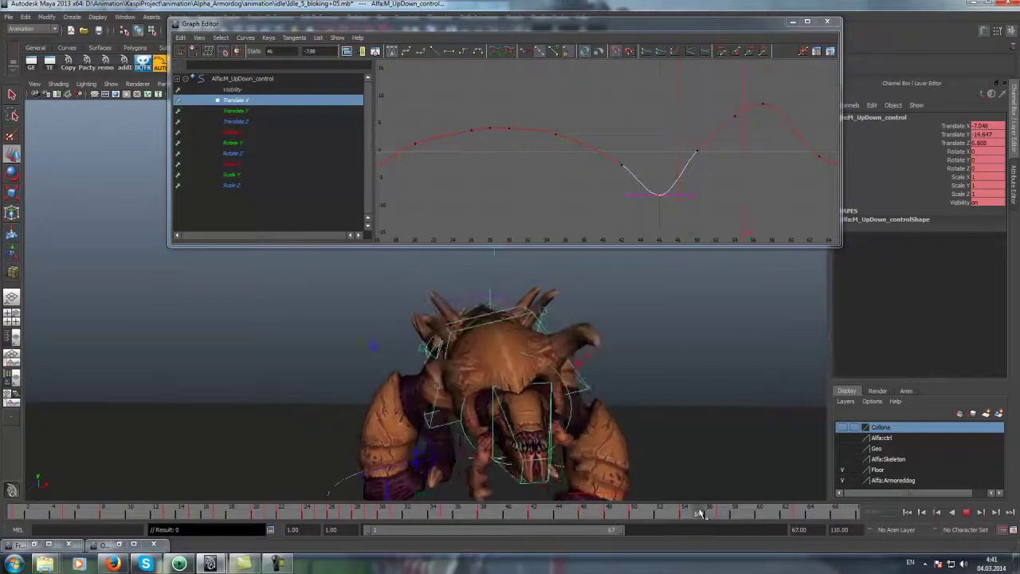
{"action": "scroll", "coordinate": [668, 303], "scroll_direction": "down", "scroll_amount": 5}
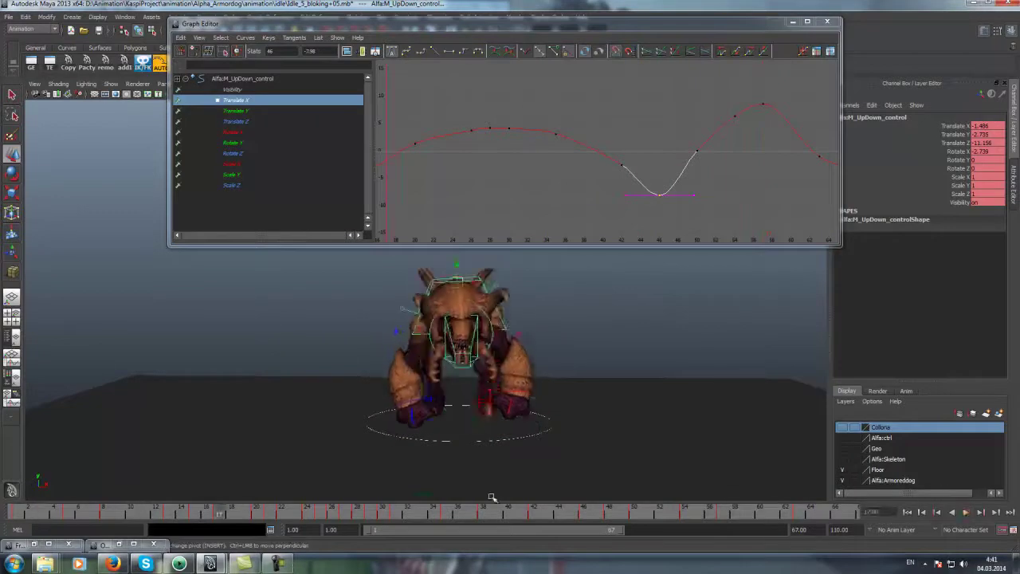
Raise the key at frame 63 after the frame-57 peak to smooth the descent
{"action": "left_click", "coordinate": [526, 513]}
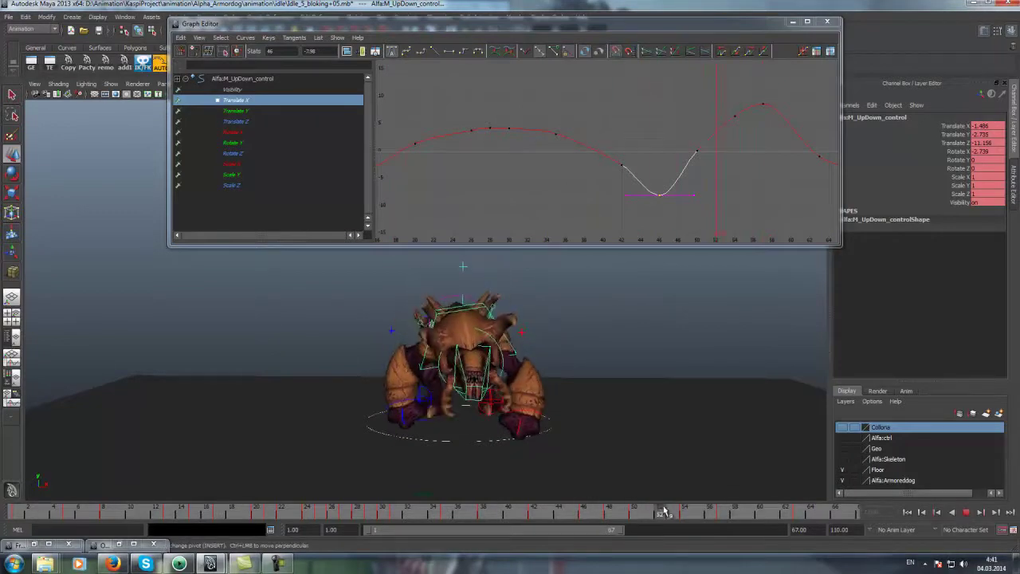
{"action": "middle_click_drag", "start_coordinate": [720, 129], "coordinate": [658, 133], "text": "alt"}
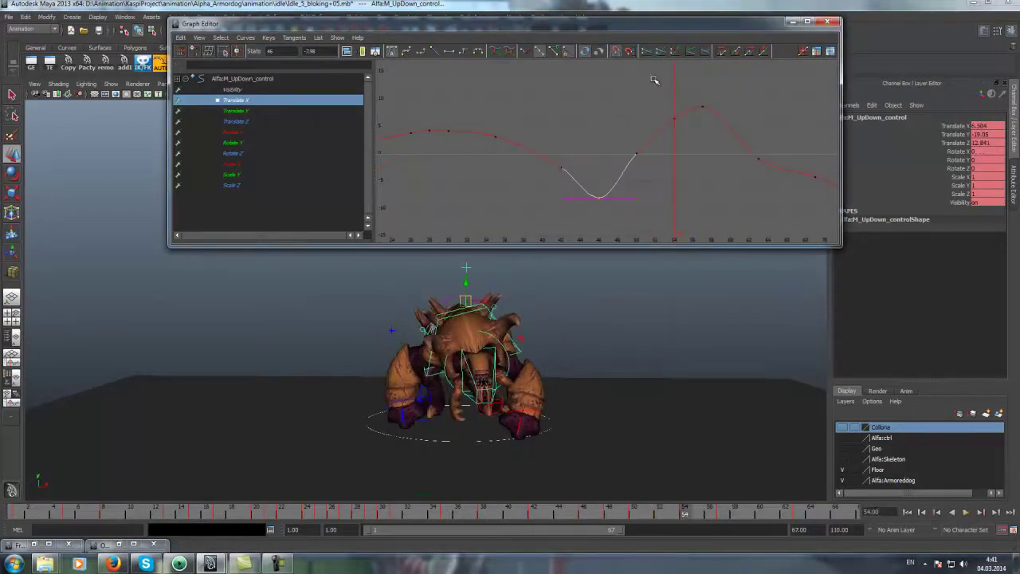
{"action": "left_click_drag", "start_coordinate": [692, 92], "coordinate": [704, 133]}
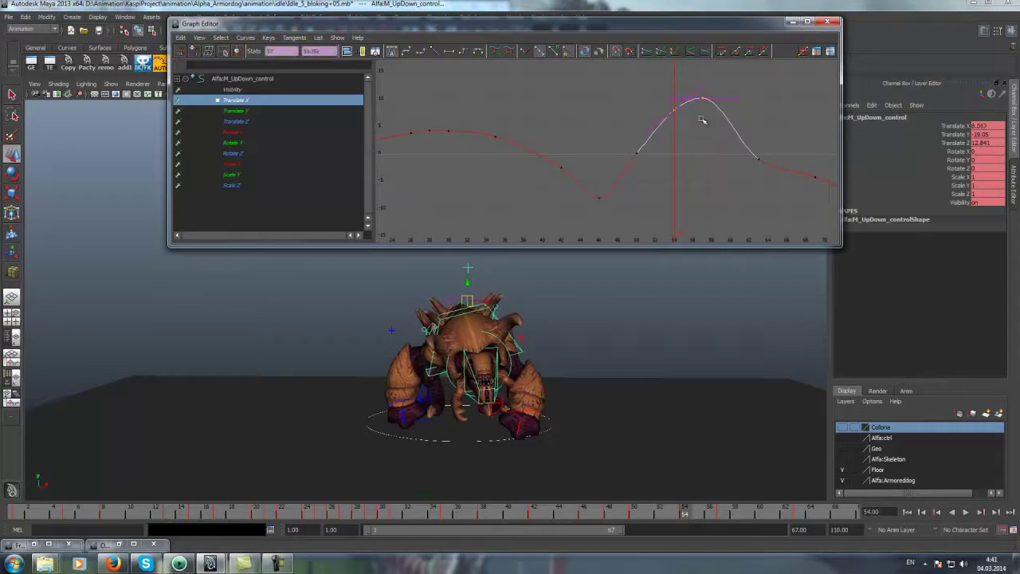
{"action": "left_click", "coordinate": [701, 510]}
{"action": "left_click_drag", "start_coordinate": [777, 504], "coordinate": [823, 503]}
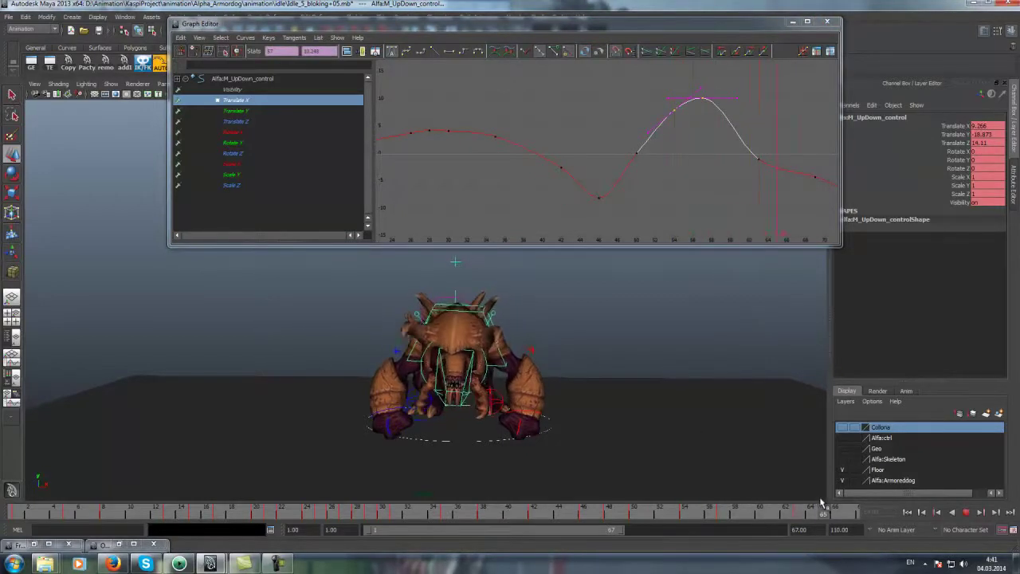
{"action": "middle_click_drag", "start_coordinate": [757, 160], "coordinate": [721, 159], "text": "alt"}
{"action": "left_click_drag", "start_coordinate": [709, 132], "coordinate": [739, 172]}
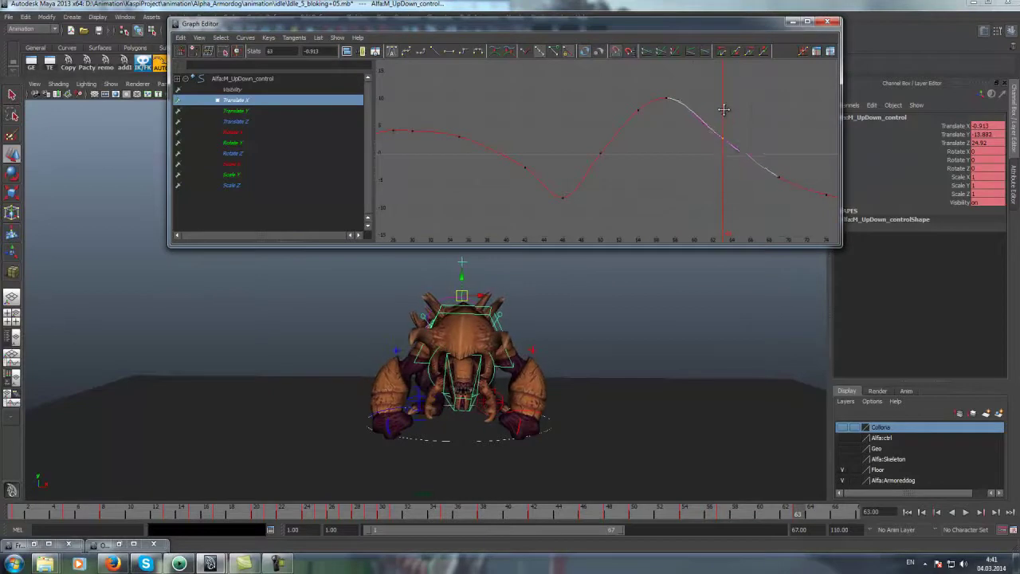
{"action": "left_click", "coordinate": [966, 513]}
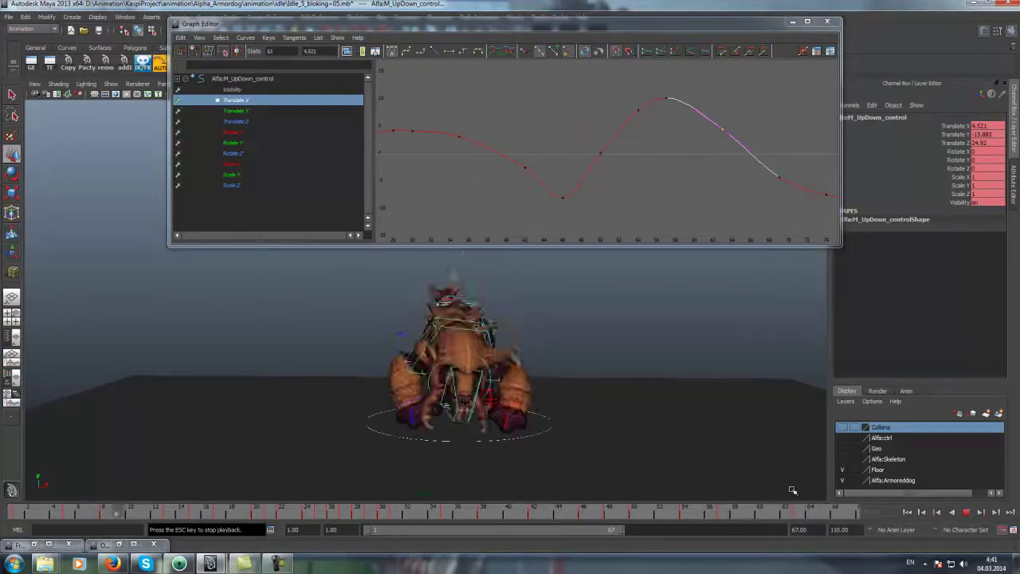
Check the motion from the side, then select the chest control and play it
{"action": "mouse_move", "coordinate": [578, 447]}
{"action": "left_mouse_down", "text": "alt"}
{"action": "mouse_move", "coordinate": [550, 355]}
{"action": "mouse_move", "coordinate": [581, 354]}
{"action": "mouse_move", "coordinate": [523, 365]}
{"action": "mouse_move", "coordinate": [574, 358]}
{"action": "mouse_move", "coordinate": [572, 390]}
{"action": "left_mouse_up", "text": "alt"}
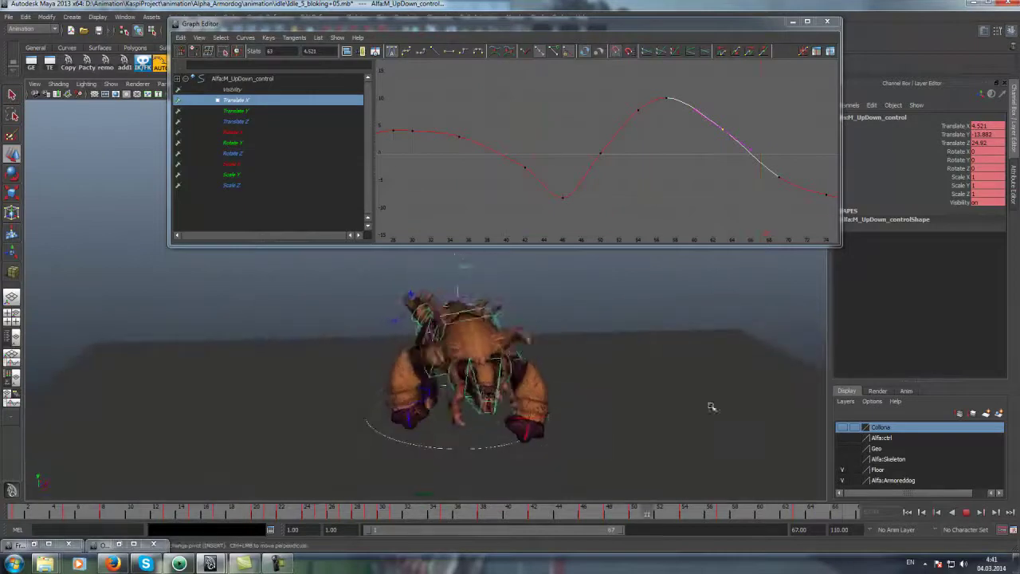
{"action": "left_click", "coordinate": [964, 513]}
{"action": "scroll", "coordinate": [478, 383], "scroll_direction": "up", "scroll_amount": 3}
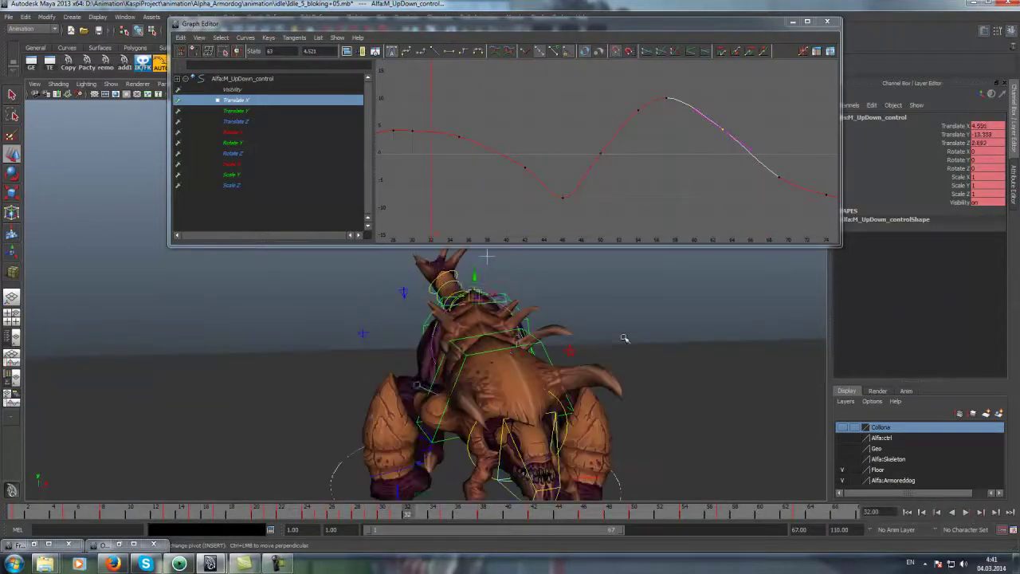
{"action": "left_click", "coordinate": [471, 405]}
{"action": "key", "text": "alt+v"}
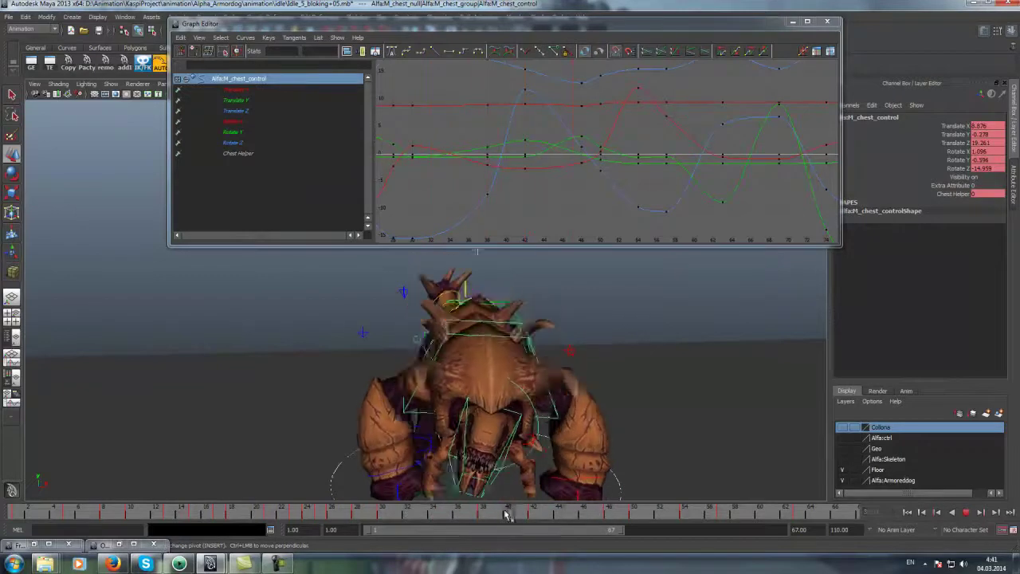
Isolate the chest Rotate Z curve and trial-move the frame-38 and frame-42 keys, undoing both
{"action": "left_click", "coordinate": [483, 514]}
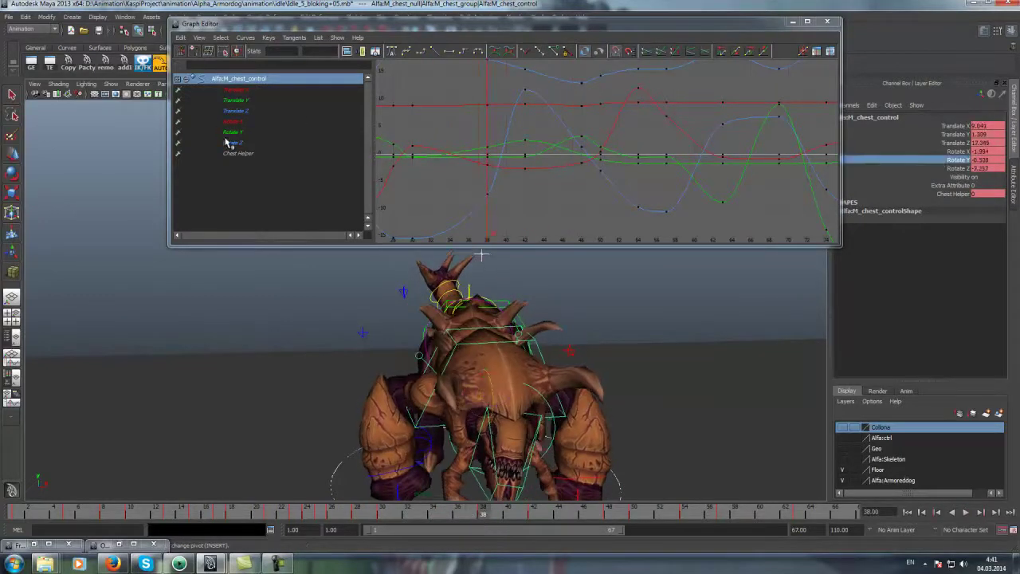
{"action": "left_click", "coordinate": [229, 143]}
{"action": "left_click", "coordinate": [540, 174]}
{"action": "middle_click_drag", "start_coordinate": [540, 174], "coordinate": [537, 137]}
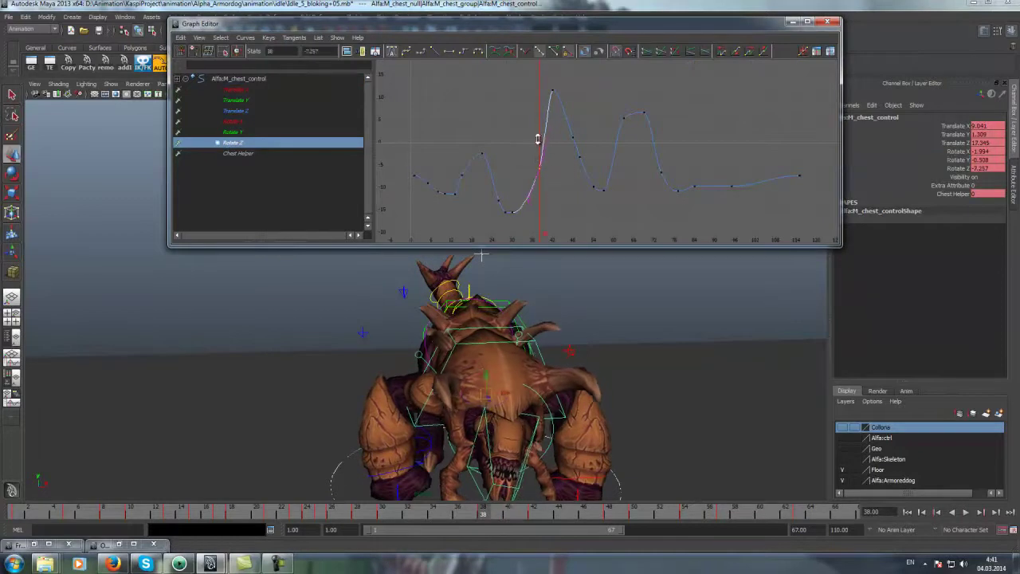
{"action": "key", "text": "ctrl+z"}
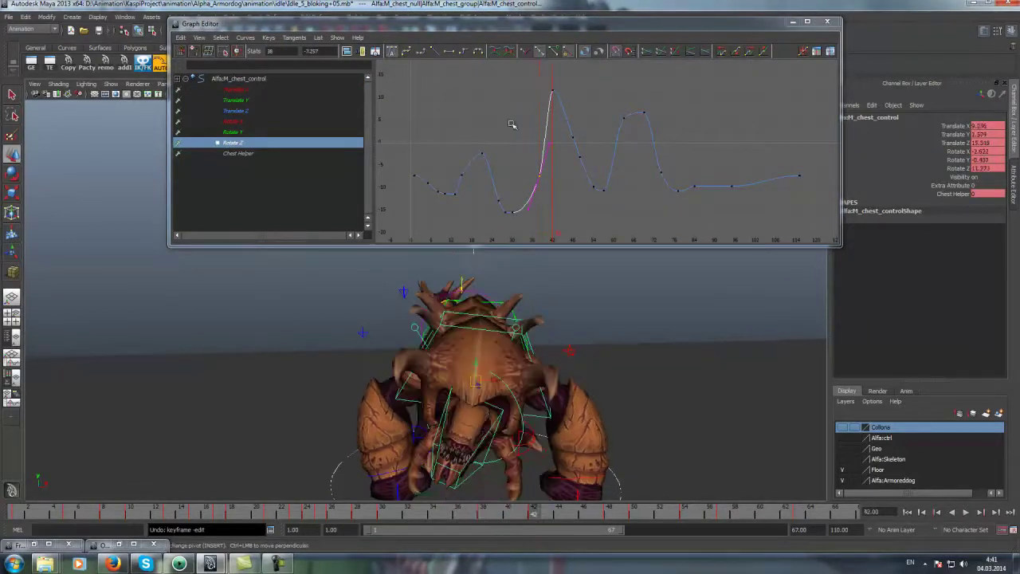
{"action": "left_click", "coordinate": [551, 92]}
{"action": "middle_click_drag", "start_coordinate": [553, 94], "coordinate": [556, 120]}
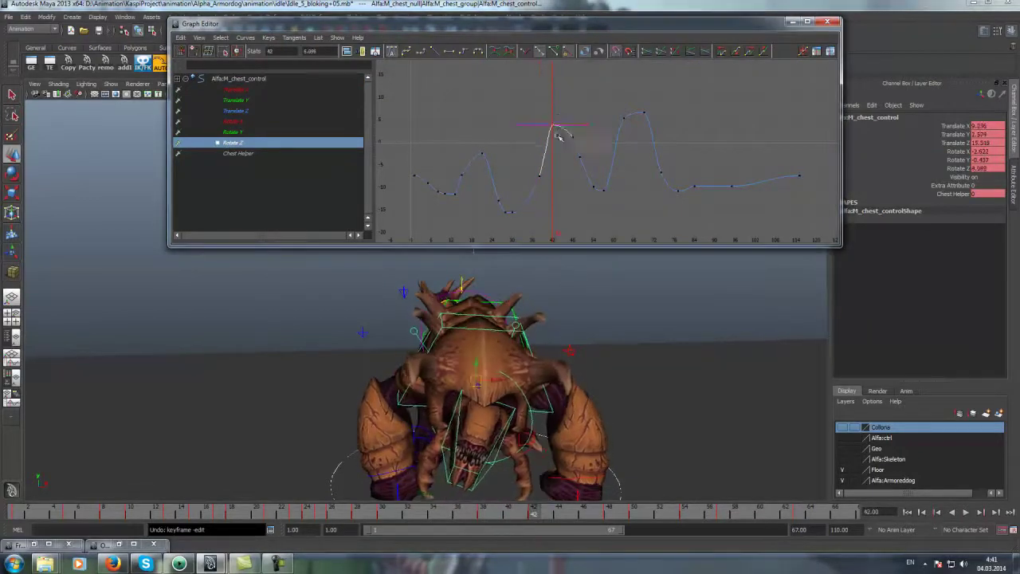
{"action": "key", "text": "ctrl+z"}
{"action": "key", "text": "alt+v"}
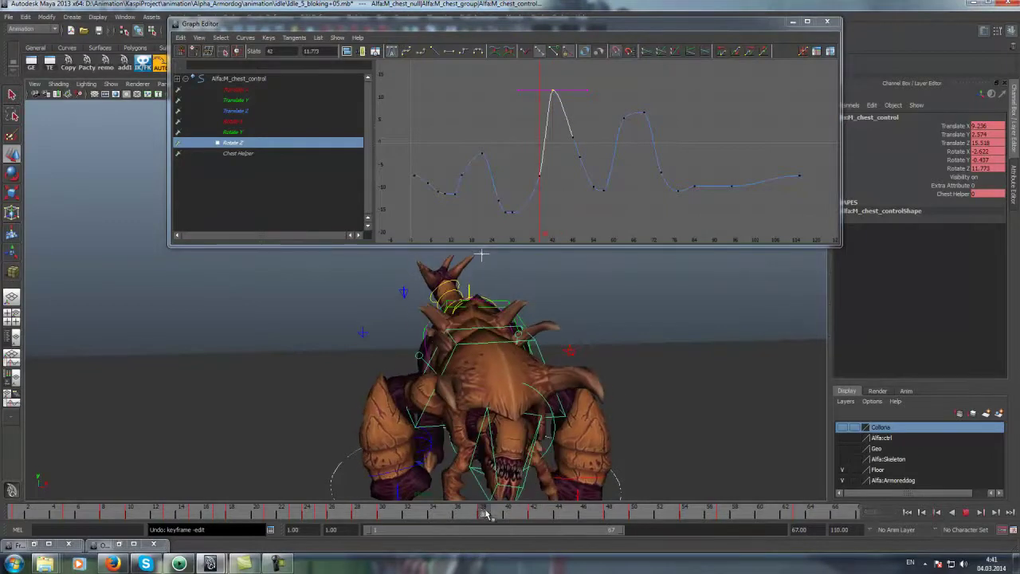
Replay the chest motion from around frame 32 and step to the frame-42 key
{"action": "left_click_drag", "start_coordinate": [486, 514], "coordinate": [421, 508]}
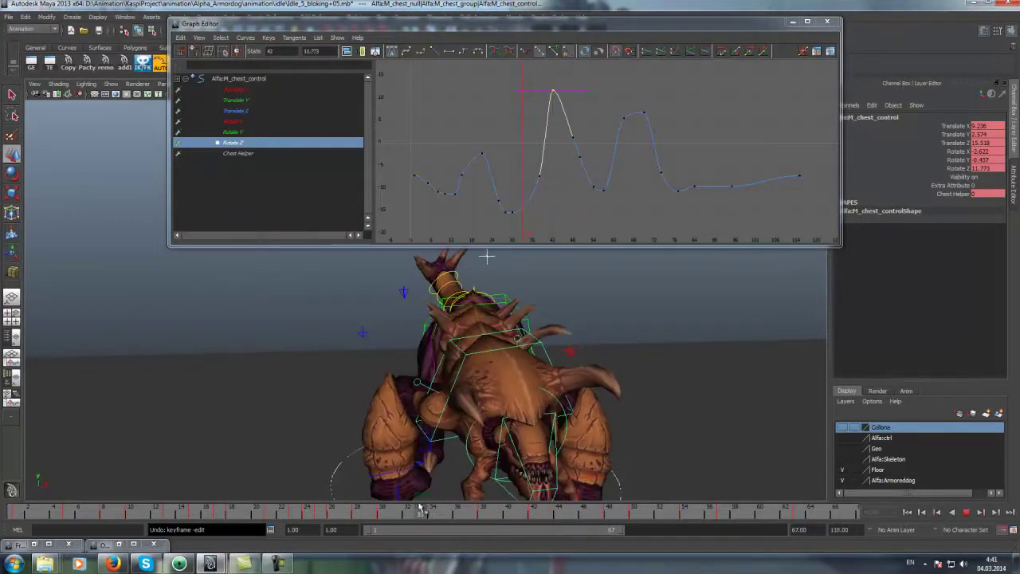
{"action": "left_click", "coordinate": [966, 513]}
{"action": "left_click_drag", "start_coordinate": [437, 507], "coordinate": [455, 408], "text": "alt"}
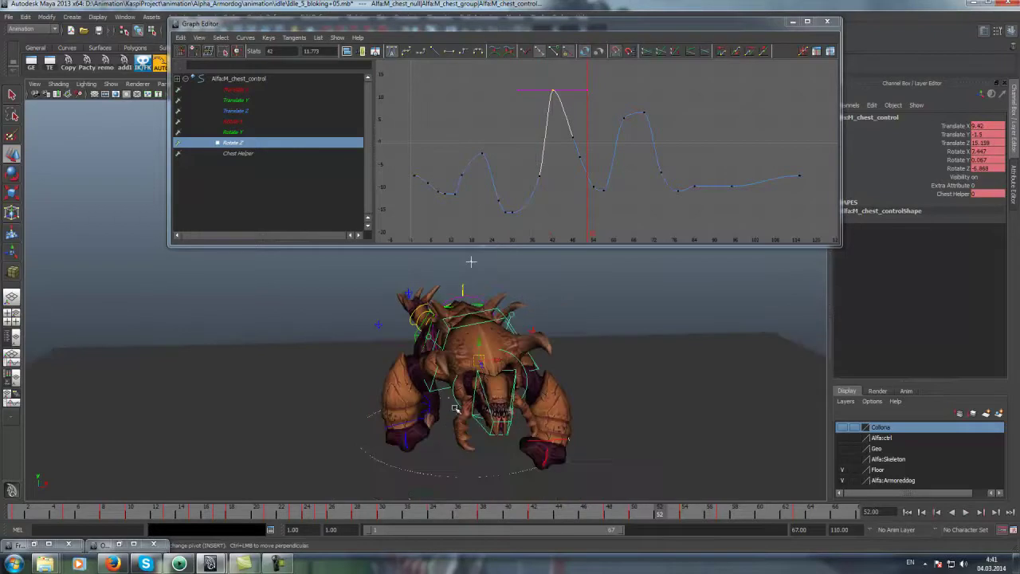
{"action": "left_click", "coordinate": [408, 514]}
{"action": "left_click", "coordinate": [962, 515]}
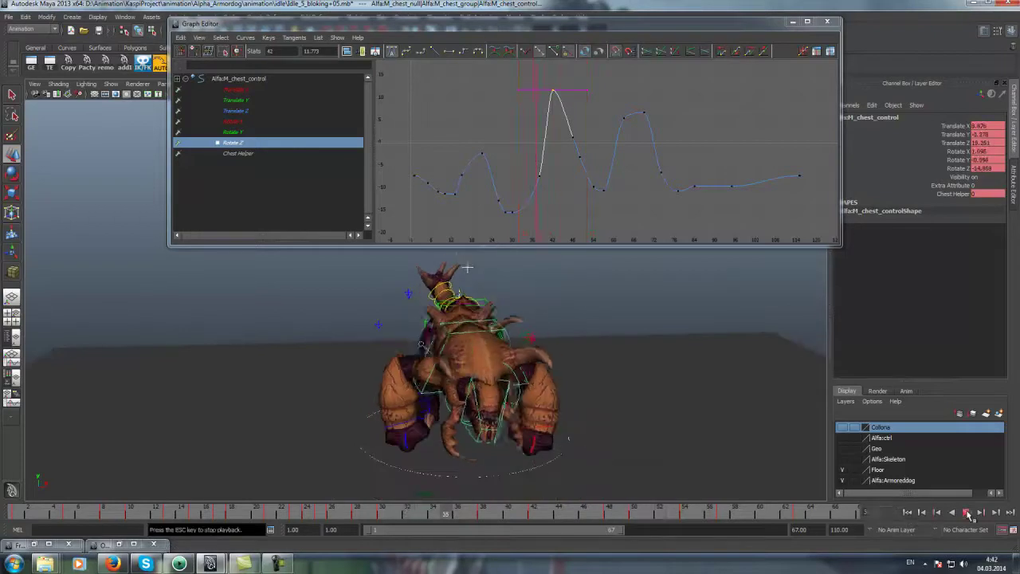
{"action": "mouse_move", "coordinate": [474, 514]}
{"action": "left_mouse_down"}
{"action": "mouse_move", "coordinate": [621, 509]}
{"action": "mouse_move", "coordinate": [482, 518]}
{"action": "left_mouse_up"}
{"action": "key", "text": "period"}
Lower the frame-42 Rotate Z peak to about 5 and place the next key at frame 46, 6.415
{"action": "left_click", "coordinate": [553, 91]}
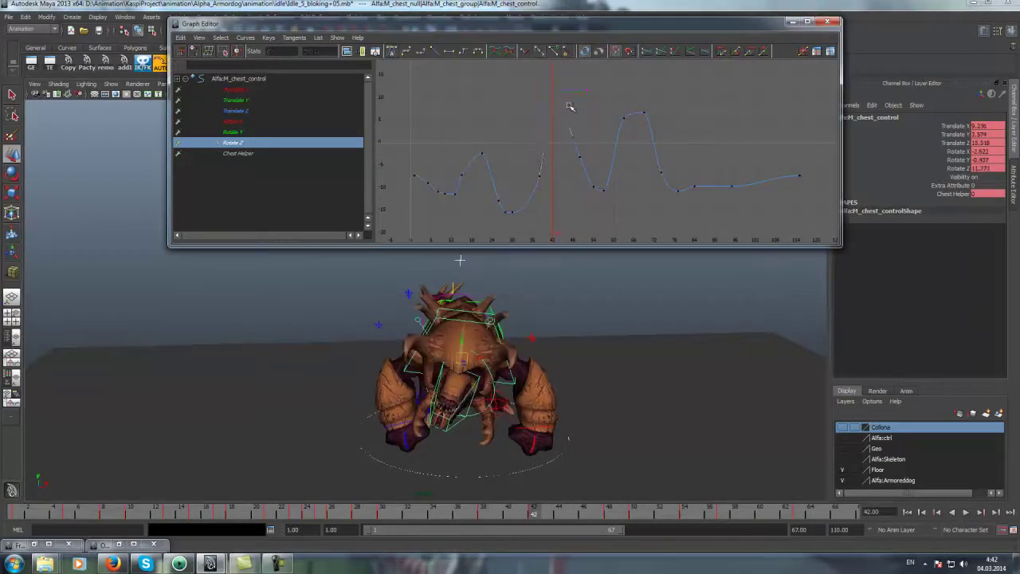
{"action": "middle_click_drag", "start_coordinate": [574, 105], "coordinate": [584, 133]}
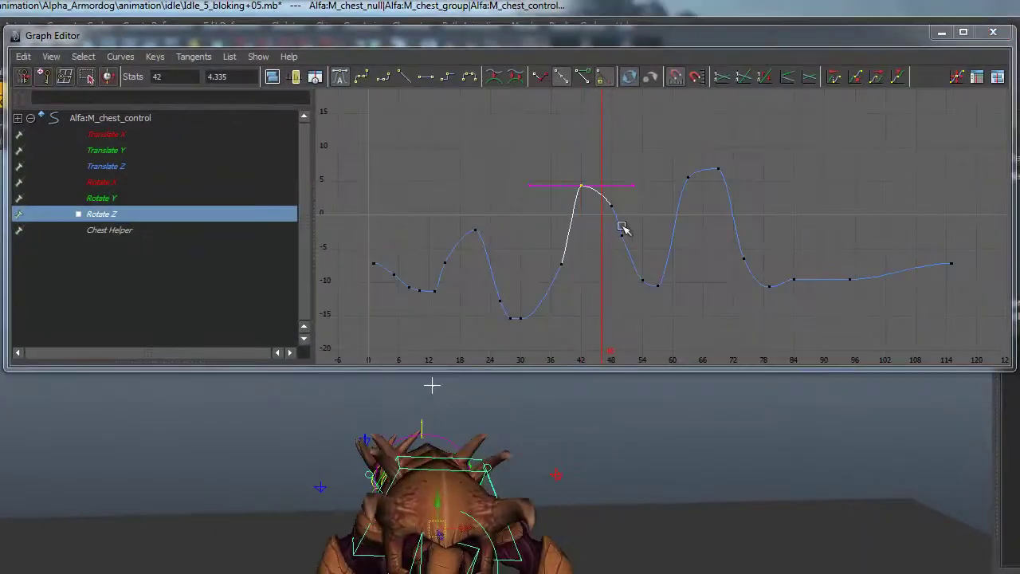
{"action": "left_click", "coordinate": [622, 228]}
{"action": "scroll", "coordinate": [591, 188], "scroll_direction": "up", "scroll_amount": 3}
{"action": "left_click_drag", "start_coordinate": [602, 205], "coordinate": [600, 202]}
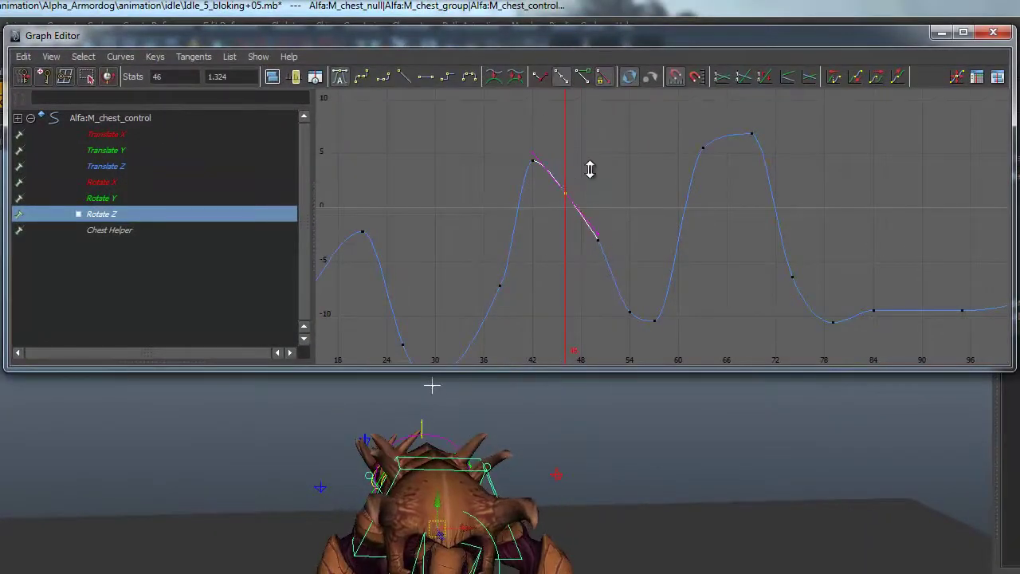
{"action": "middle_click_drag", "start_coordinate": [590, 166], "coordinate": [581, 118]}
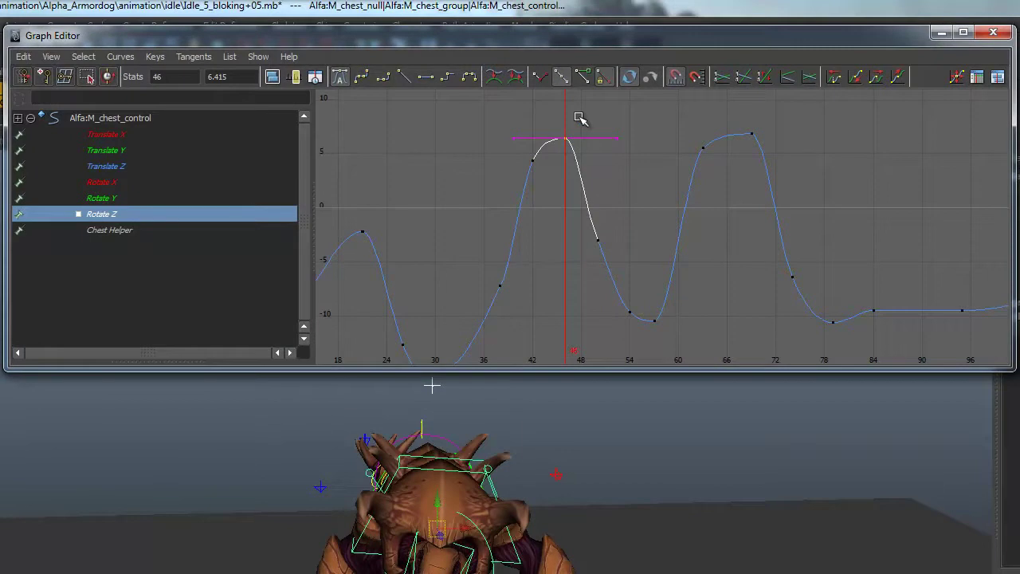
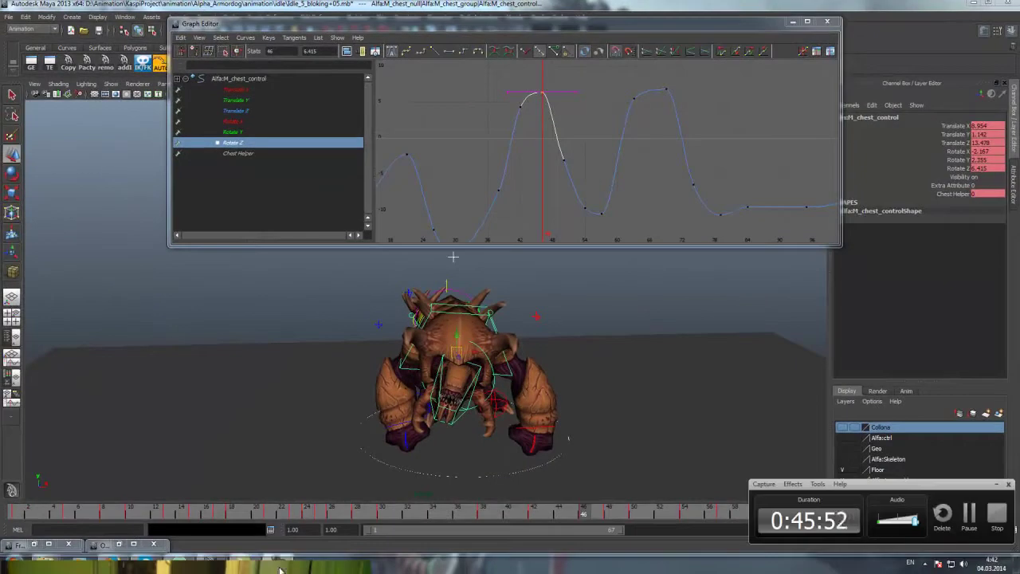
Raise the chest control's Rotate Z key near frame 46 and check it in playback
{"action": "left_click_drag", "start_coordinate": [292, 514], "coordinate": [610, 514]}
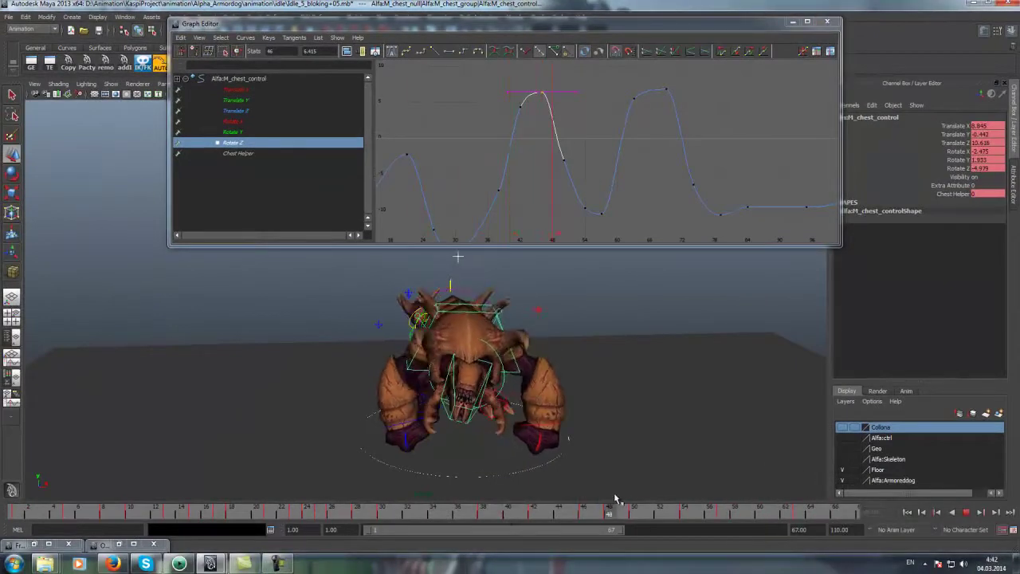
{"action": "left_click", "coordinate": [629, 505]}
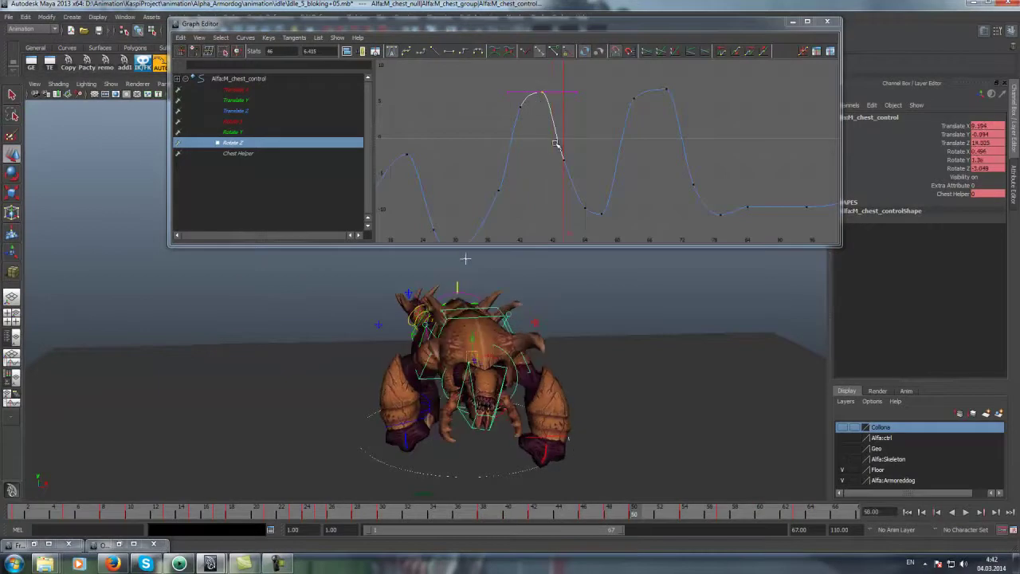
{"action": "middle_click_drag", "start_coordinate": [576, 155], "coordinate": [567, 123], "text": "shift"}
{"action": "key", "text": "alt+v"}
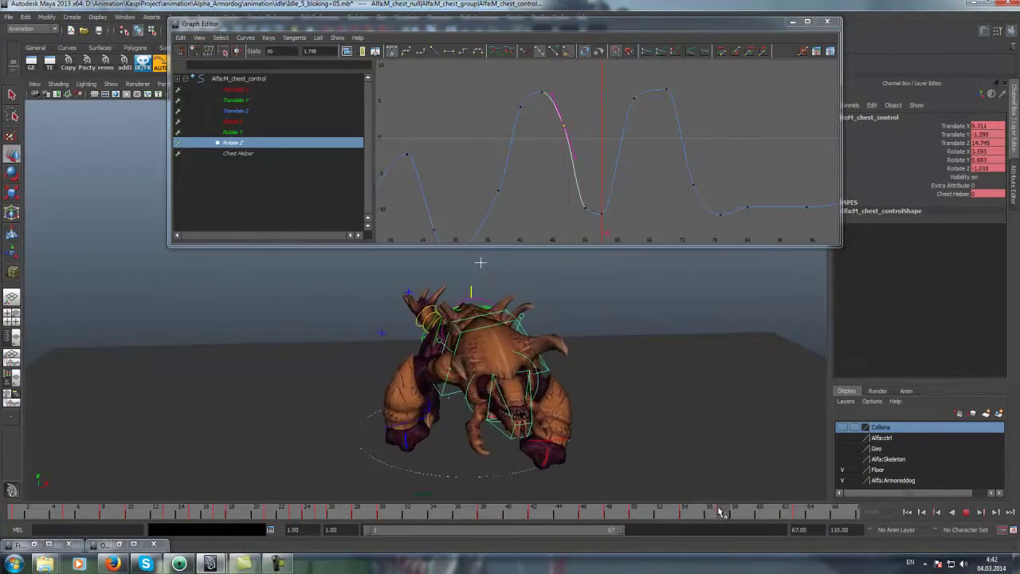
{"action": "left_click", "coordinate": [604, 215]}
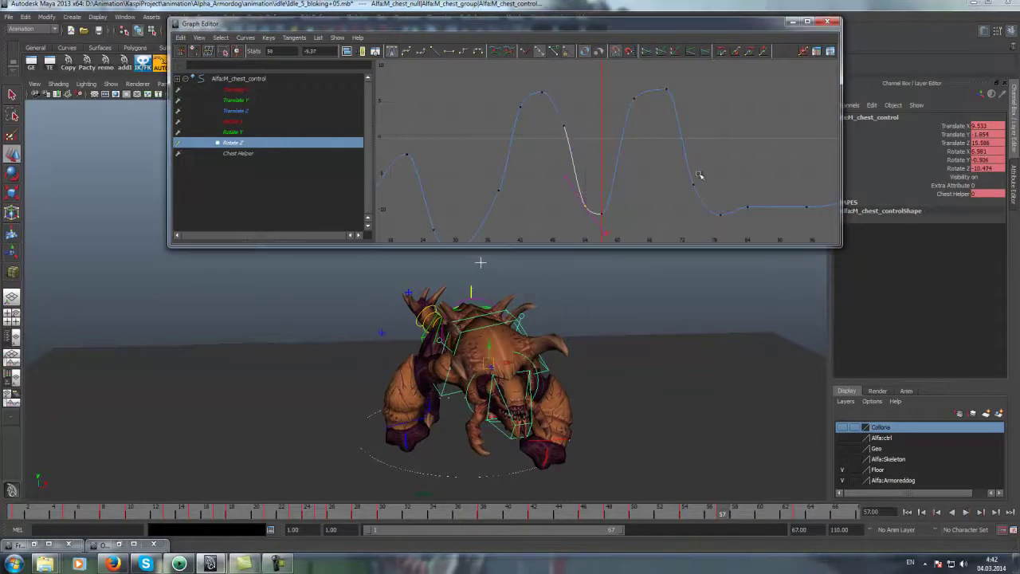
{"action": "left_click", "coordinate": [943, 161]}
Flatten the chest's Rotate X spike by lowering its frame-54 key, then review playback
{"action": "left_click", "coordinate": [228, 121]}
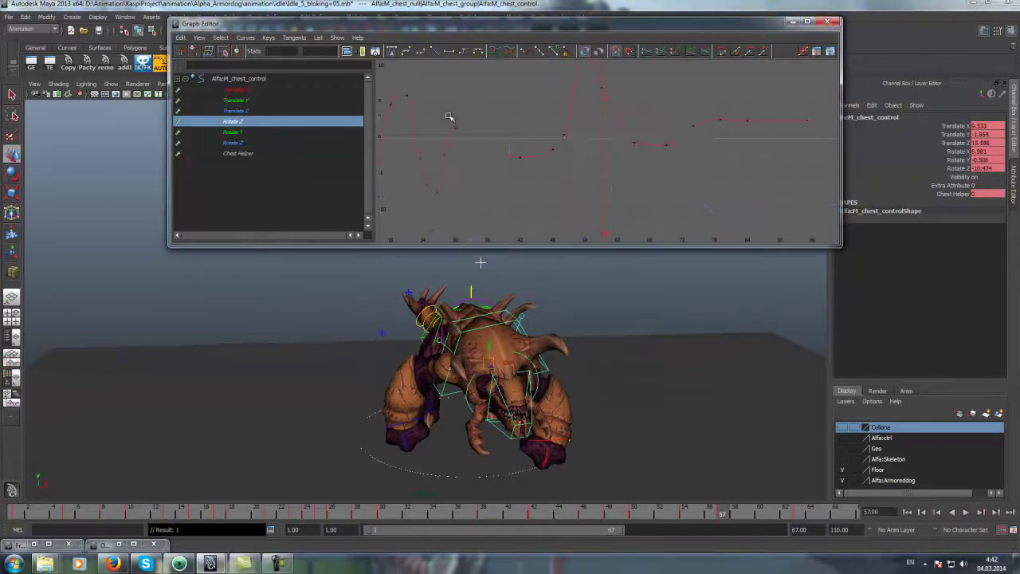
{"action": "key", "text": "alt+v"}
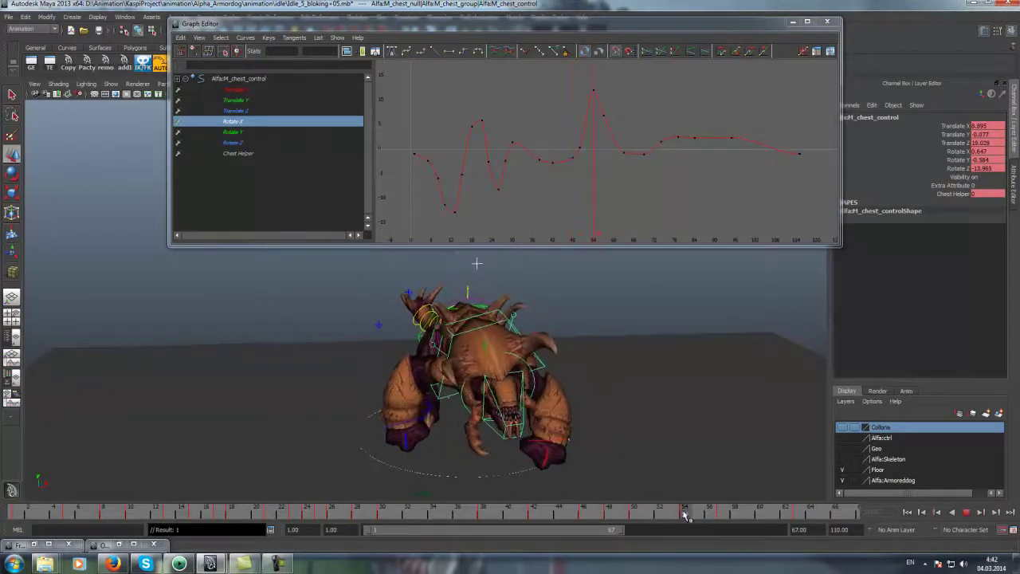
{"action": "left_click", "coordinate": [593, 90]}
{"action": "mouse_move", "coordinate": [594, 90]}
{"action": "middle_mouse_down"}
{"action": "mouse_move", "coordinate": [591, 109]}
{"action": "mouse_move", "coordinate": [631, 127]}
{"action": "mouse_move", "coordinate": [609, 131]}
{"action": "middle_mouse_up"}
{"action": "left_click", "coordinate": [594, 106]}
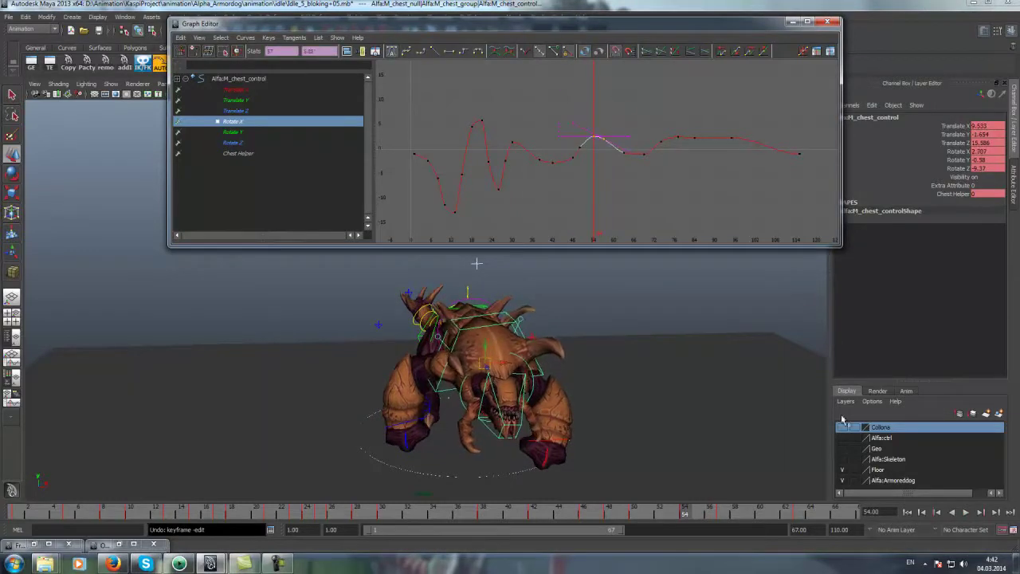
{"action": "left_click", "coordinate": [965, 512]}
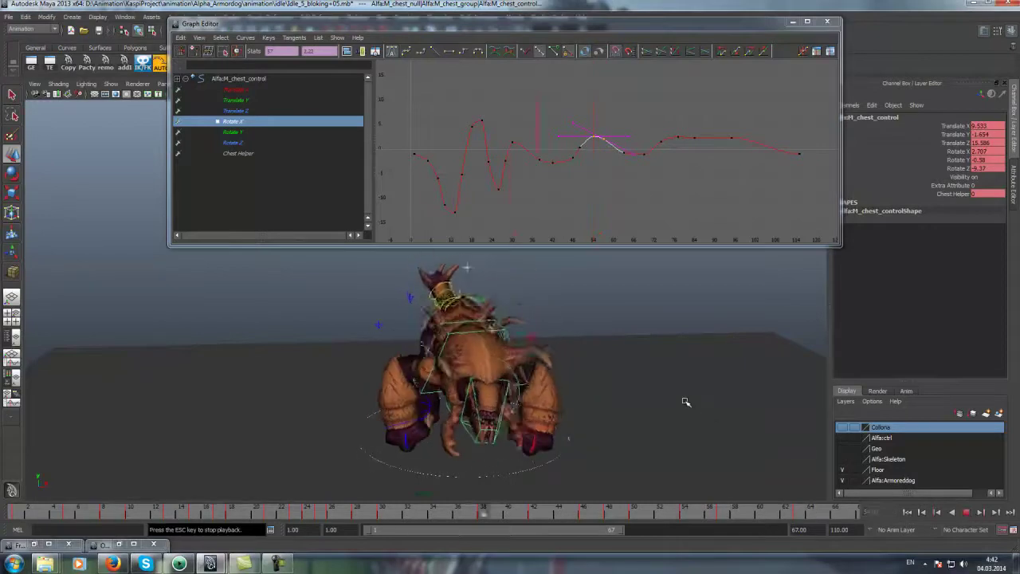
{"action": "key", "text": "Escape"}
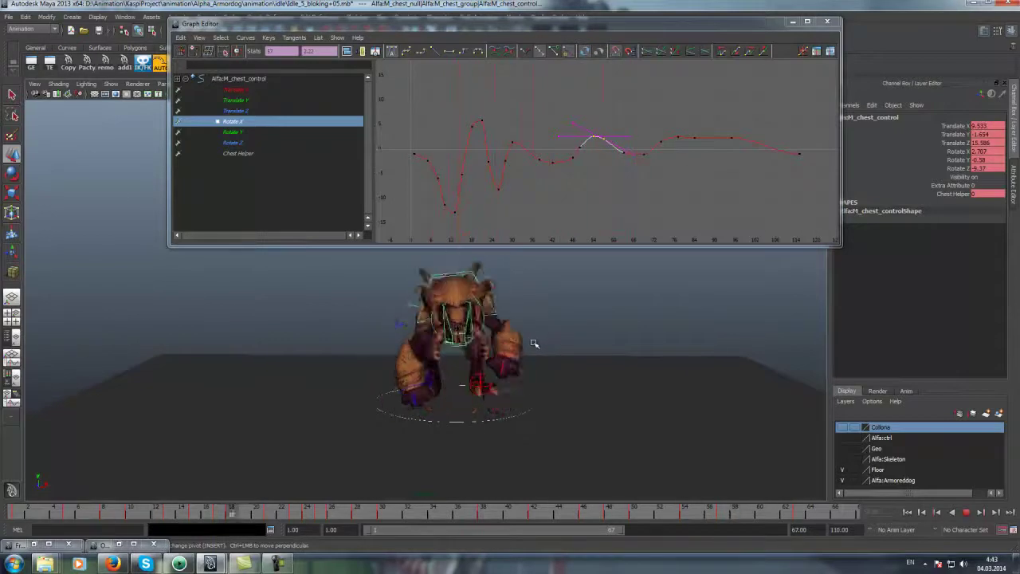
{"action": "right_click_drag", "start_coordinate": [534, 344], "coordinate": [578, 381], "text": "alt"}
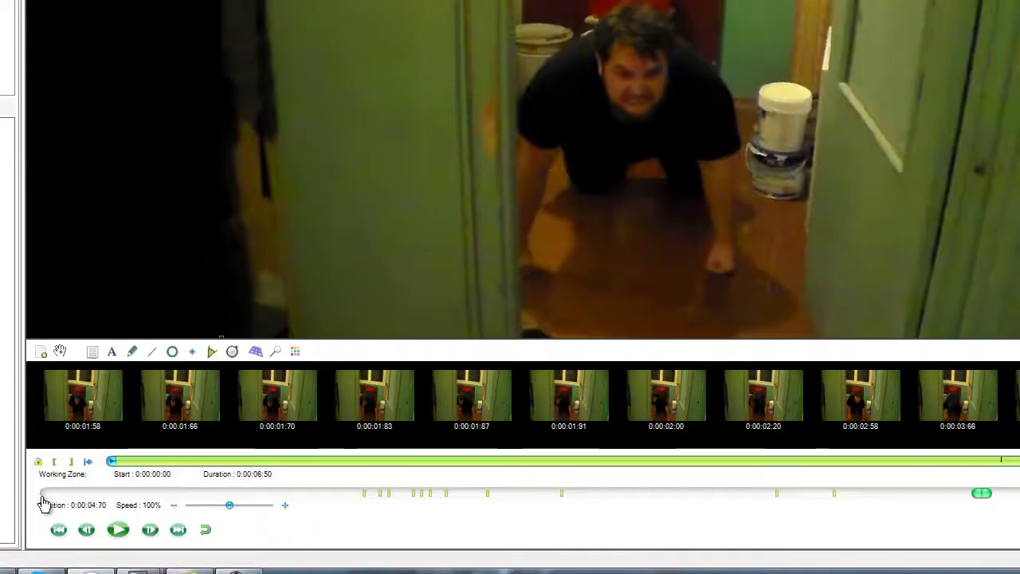
Rewind and pause the crawling footage, then step frame by frame from about 1.6 seconds
{"action": "left_click", "coordinate": [43, 495]}
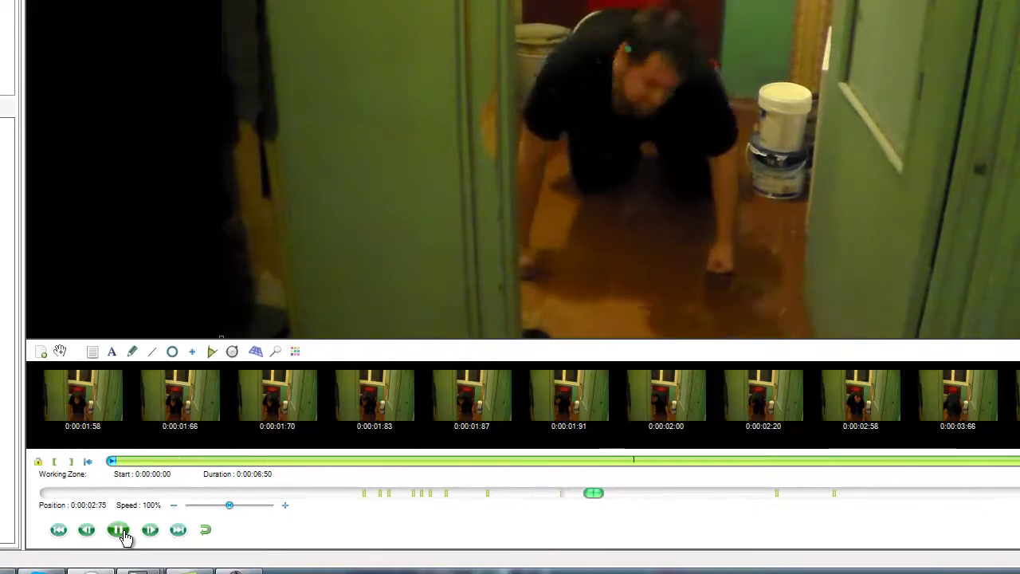
{"action": "left_click", "coordinate": [120, 532]}
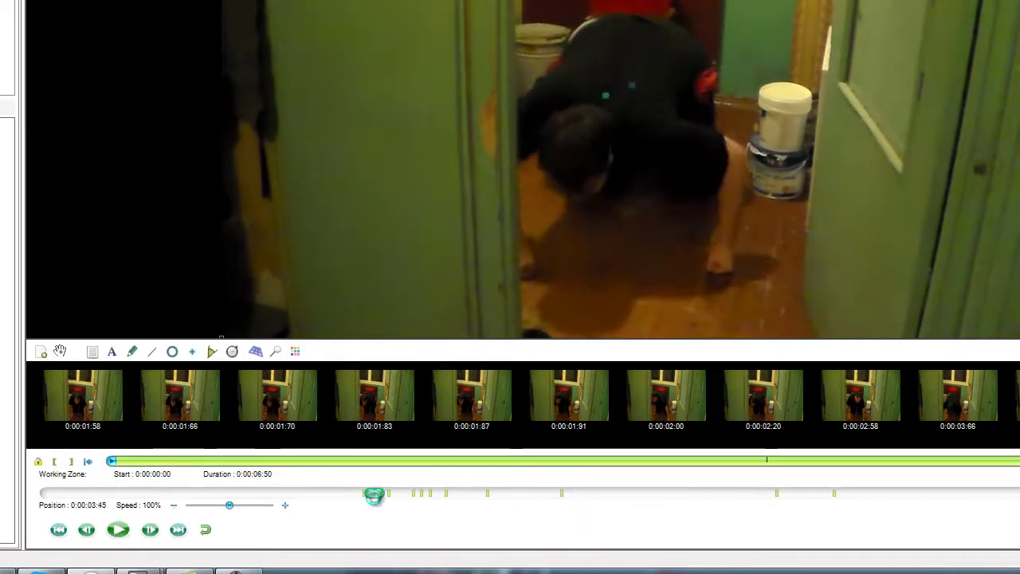
{"action": "left_click_drag", "start_coordinate": [374, 494], "coordinate": [371, 495]}
{"action": "key", "text": "Right"}
{"action": "key", "text": "Right"}
{"action": "key", "text": "Right"}
{"action": "key", "text": "Right"}
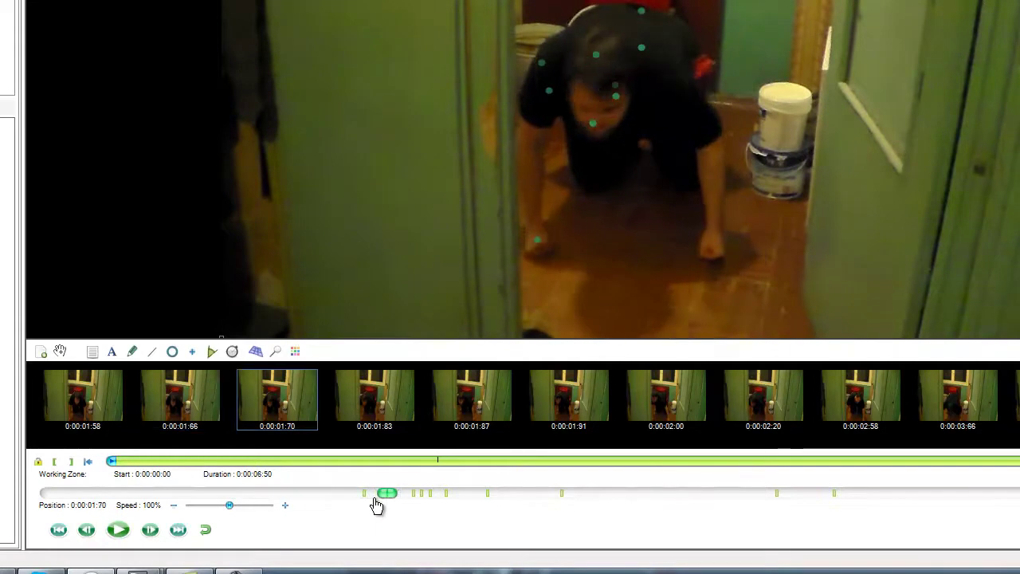
{"action": "key", "text": "Right"}
{"action": "key", "text": "Right"}
{"action": "key", "text": "Right"}
{"action": "key", "text": "Right"}
{"action": "key", "text": "Right"}
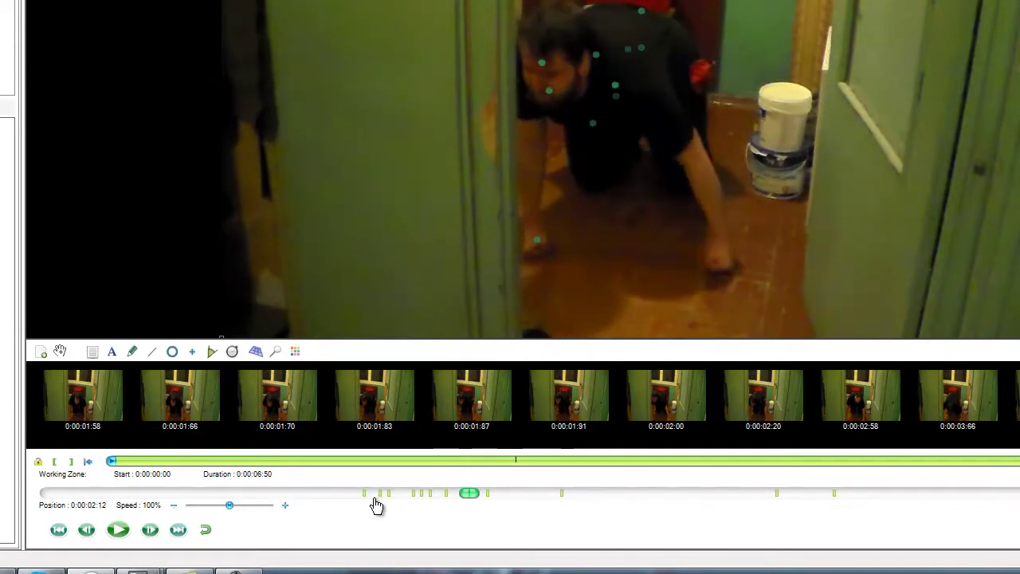
{"action": "key", "text": "Right"}
{"action": "key", "text": "Right"}
{"action": "key", "text": "Right"}
{"action": "key", "text": "Right"}
{"action": "key", "text": "Right"}
{"action": "key", "text": "Right"}
{"action": "key", "text": "Right"}
{"action": "key", "text": "Right"}
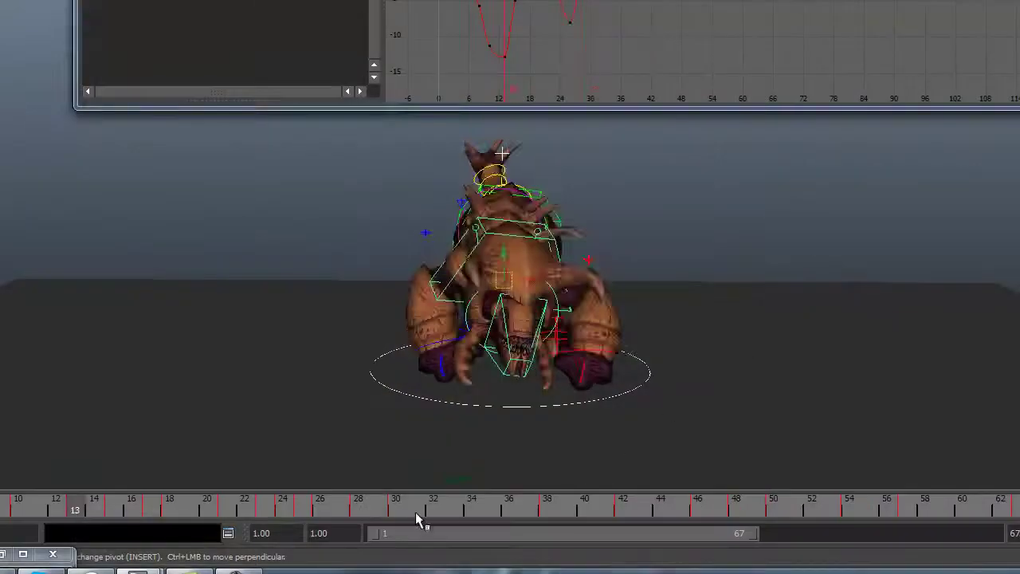
{"action": "mouse_move", "coordinate": [415, 518]}
{"action": "left_mouse_down"}
{"action": "mouse_move", "coordinate": [570, 505]}
{"action": "mouse_move", "coordinate": [441, 504]}
{"action": "mouse_move", "coordinate": [748, 510]}
{"action": "left_mouse_up"}
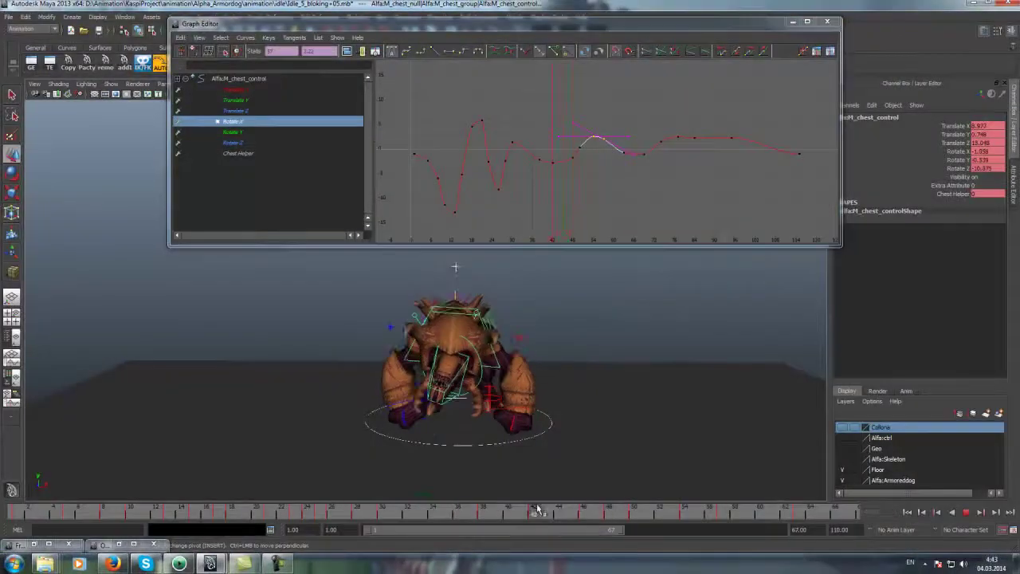
{"action": "left_click_drag", "start_coordinate": [536, 510], "coordinate": [638, 517]}
Select the chest control and raise its Translate Z key at frame 50
{"action": "left_click_drag", "start_coordinate": [510, 356], "coordinate": [499, 314], "text": "alt"}
{"action": "left_click", "coordinate": [499, 314]}
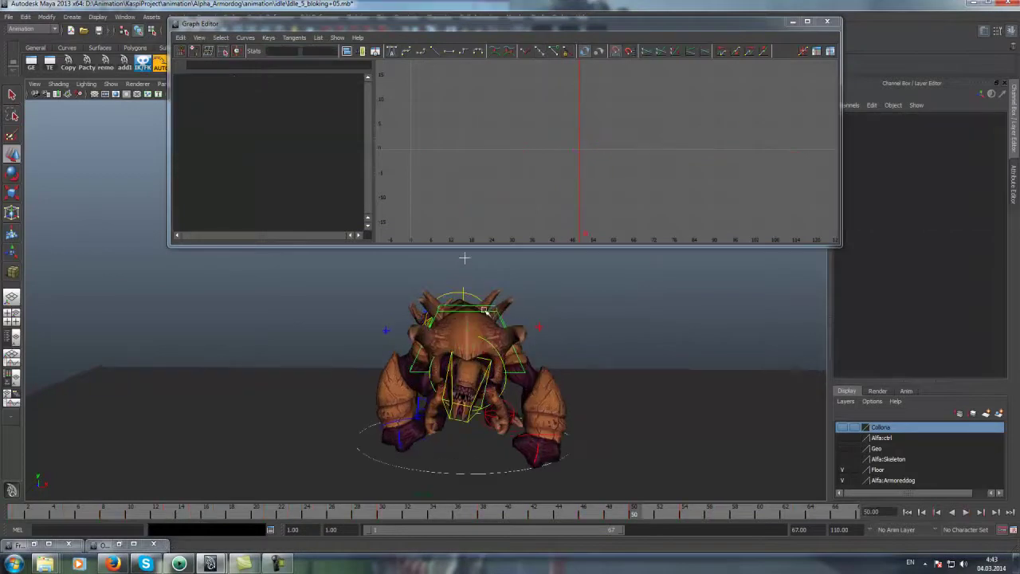
{"action": "left_click", "coordinate": [484, 311]}
{"action": "left_click", "coordinate": [244, 110]}
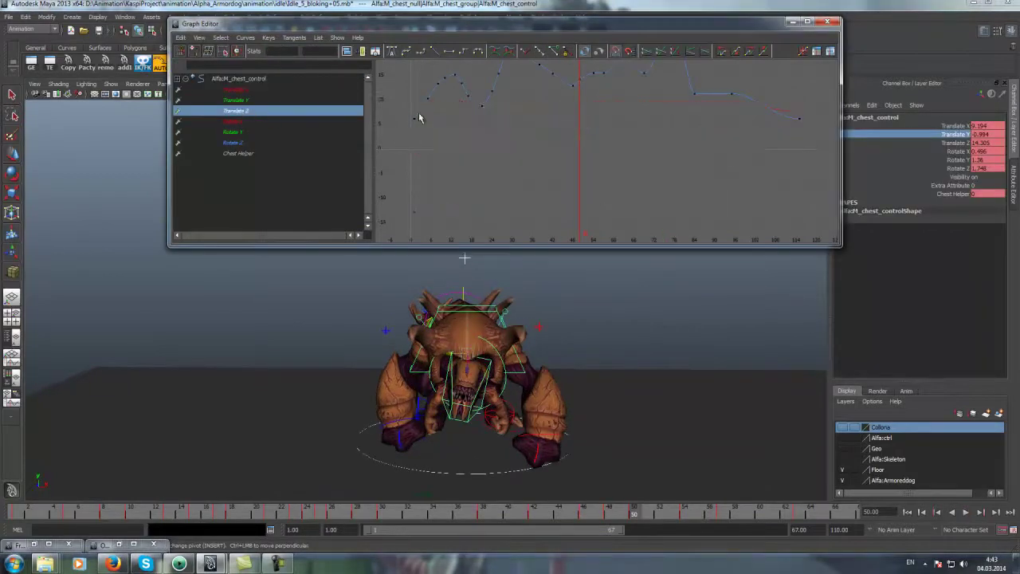
{"action": "left_click", "coordinate": [584, 155]}
{"action": "key", "text": "f"}
{"action": "middle_click_drag", "start_coordinate": [574, 125], "coordinate": [584, 68]}
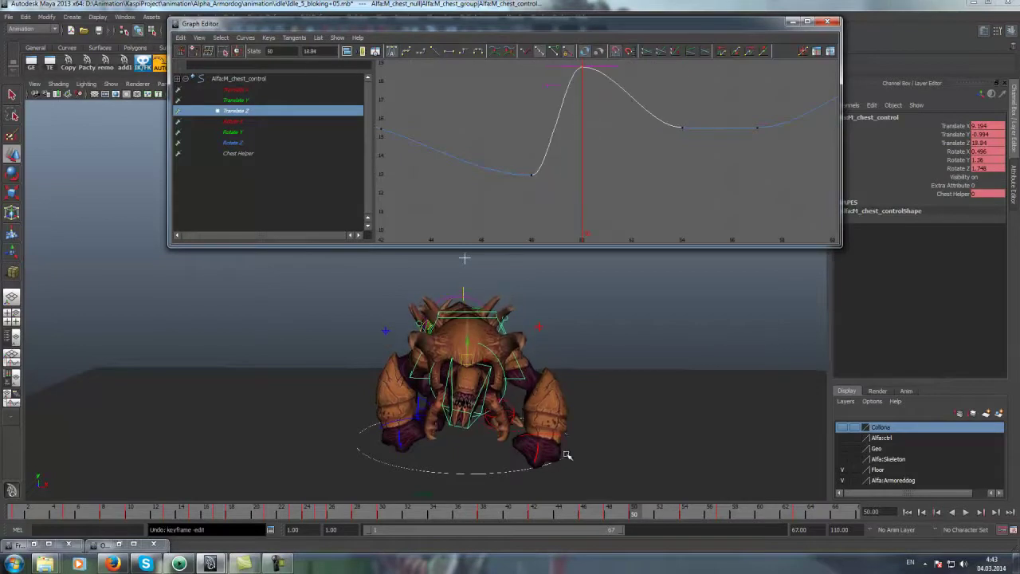
{"action": "left_click_drag", "start_coordinate": [610, 514], "coordinate": [586, 517]}
{"action": "left_click", "coordinate": [532, 174]}
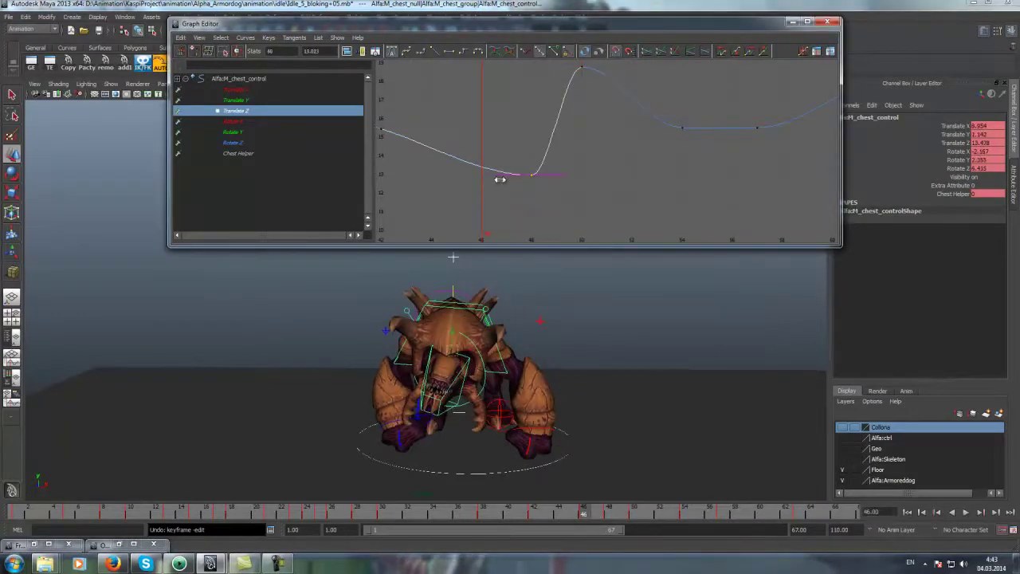
Raise the chest's Translate Z key at frame 54 to about 20.5
{"action": "left_click_drag", "start_coordinate": [580, 514], "coordinate": [634, 515]}
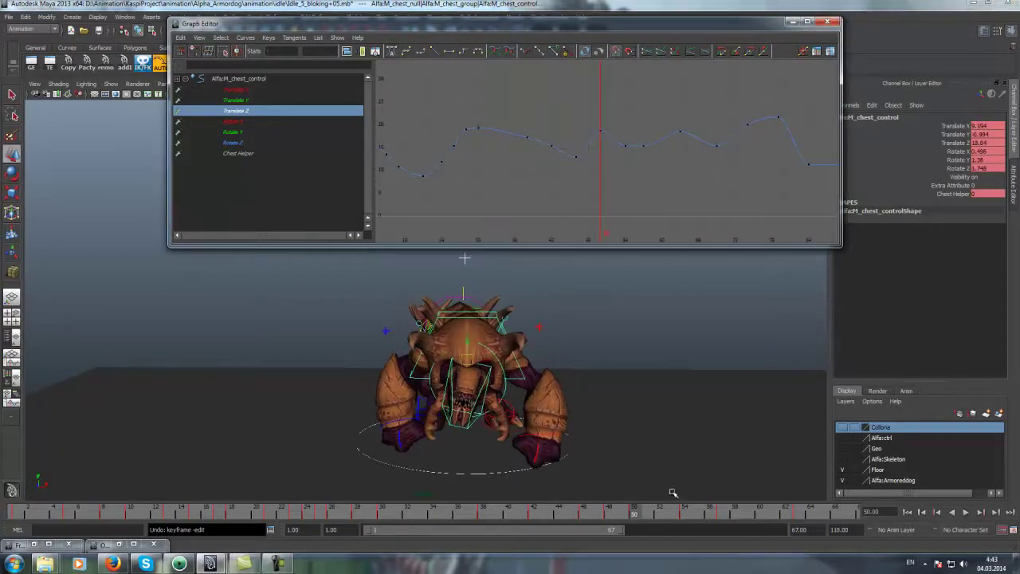
{"action": "left_click", "coordinate": [683, 514]}
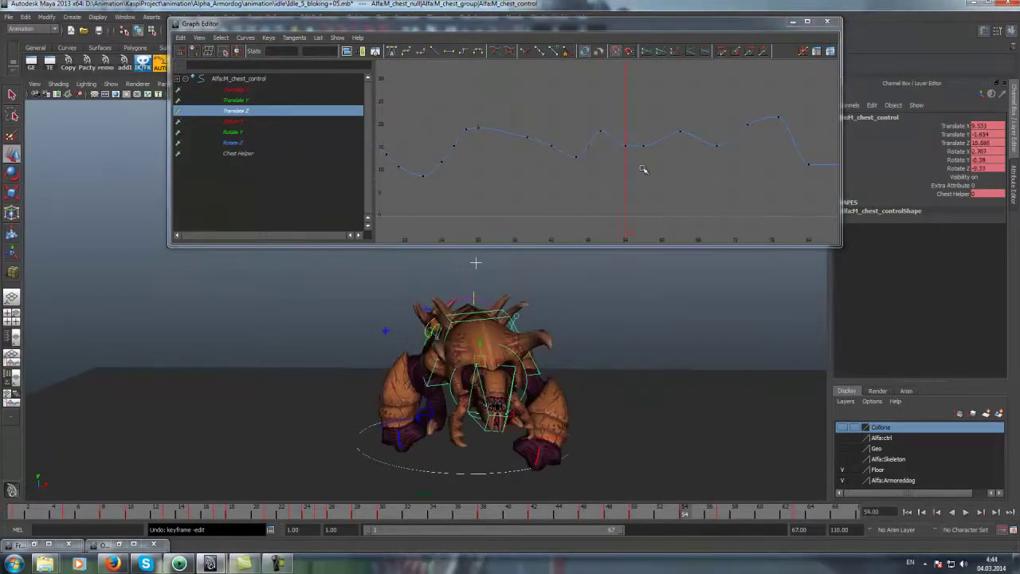
{"action": "left_click", "coordinate": [625, 146]}
{"action": "middle_click_drag", "start_coordinate": [638, 155], "coordinate": [629, 112]}
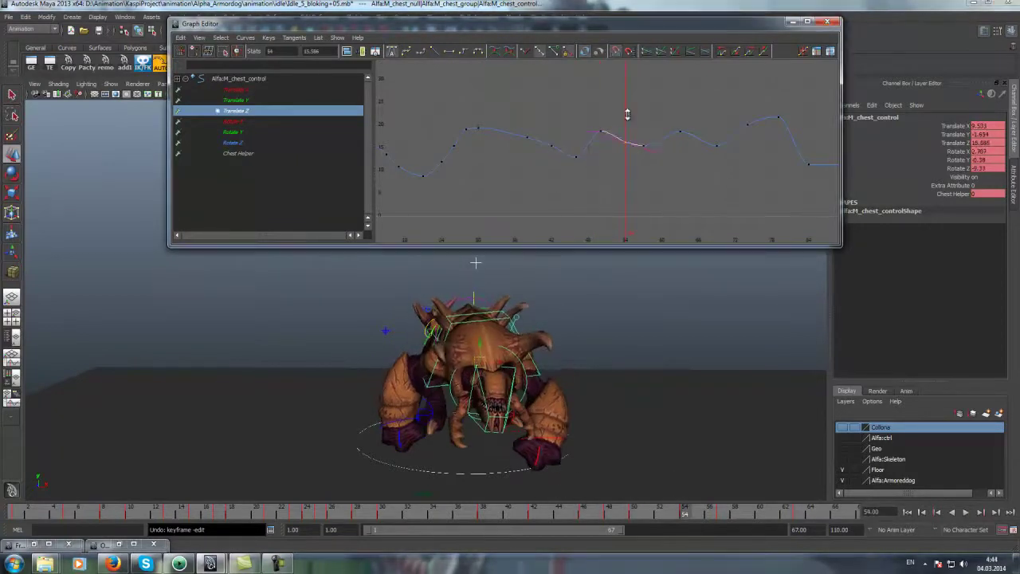
{"action": "left_click", "coordinate": [722, 515]}
{"action": "left_click", "coordinate": [760, 514]}
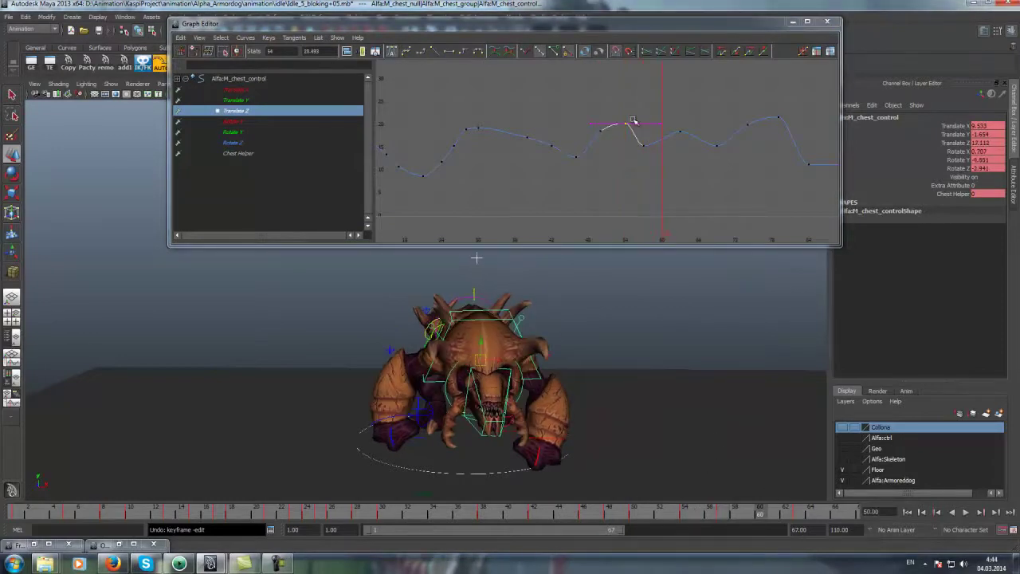
{"action": "left_click", "coordinate": [642, 143]}
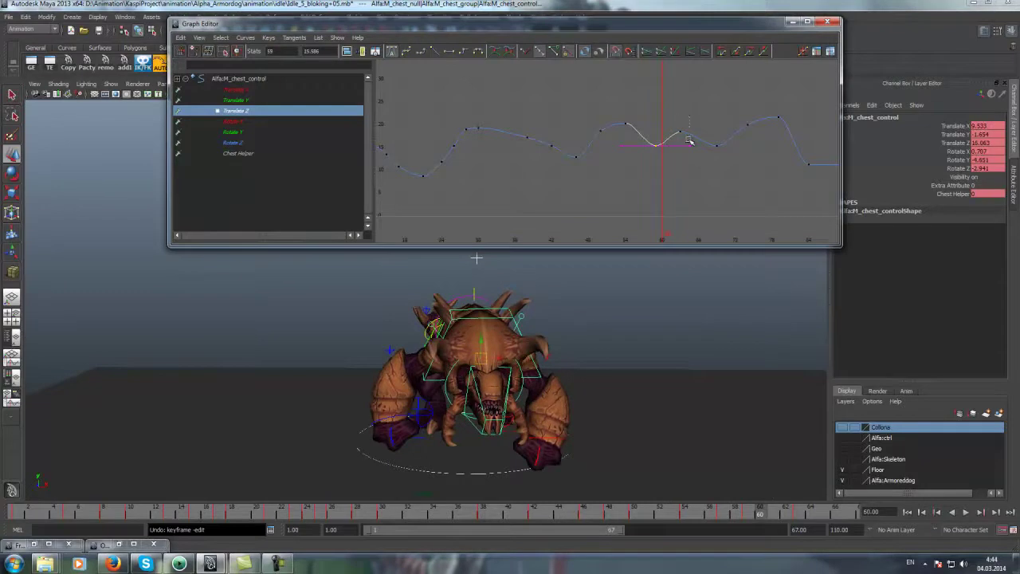
Play back the chest motion and bring the Kinovea reference video to the front
{"action": "left_click", "coordinate": [430, 507]}
{"action": "key", "text": "alt+v"}
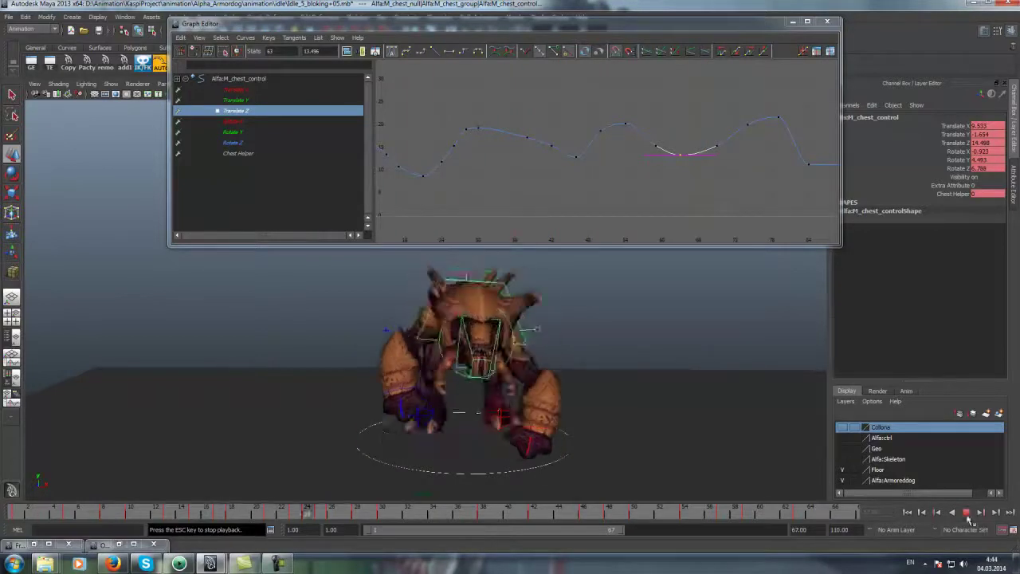
{"action": "left_click_drag", "start_coordinate": [528, 514], "coordinate": [611, 510]}
{"action": "left_click", "coordinate": [239, 563]}
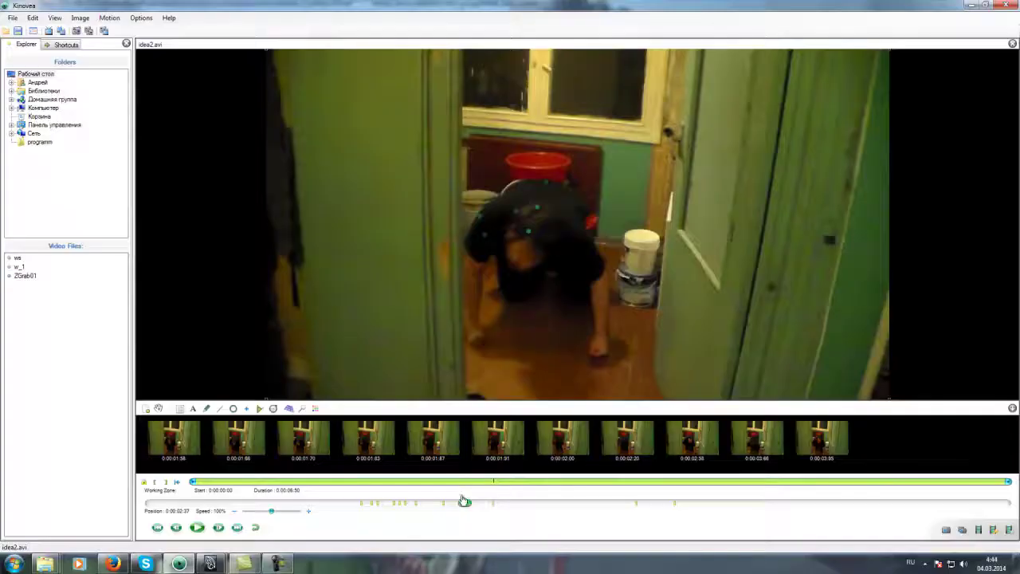
Replay the crawling reference clip several times, then minimize Kinovea to return to Maya
{"action": "left_click", "coordinate": [197, 528]}
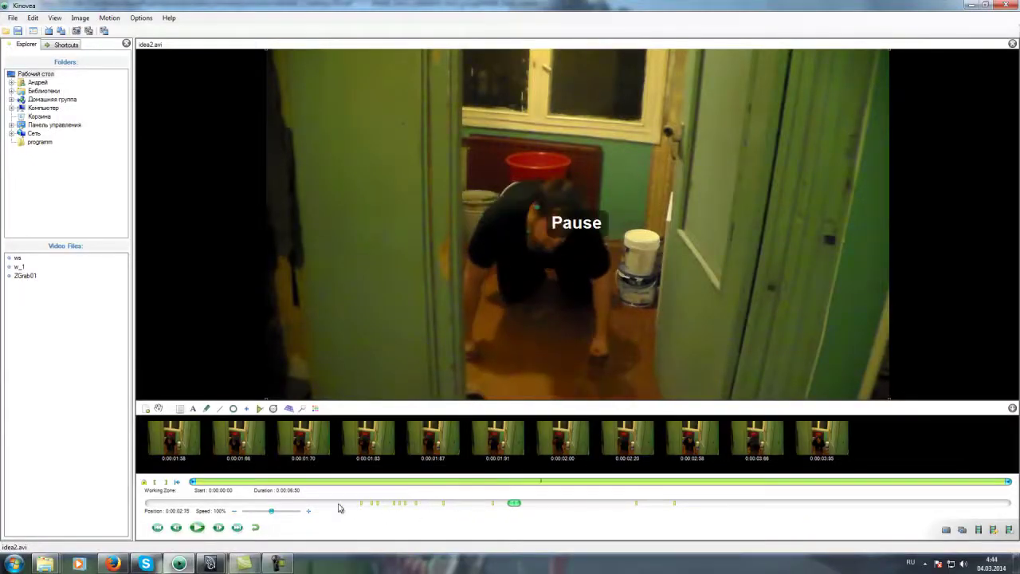
{"action": "left_click", "coordinate": [197, 528]}
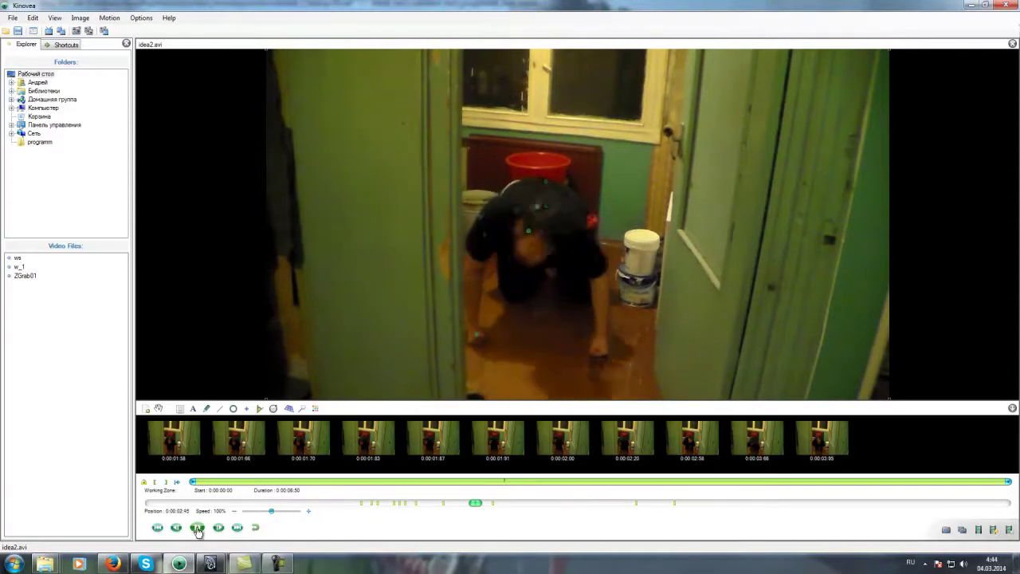
{"action": "left_click", "coordinate": [198, 527]}
{"action": "key", "text": "space"}
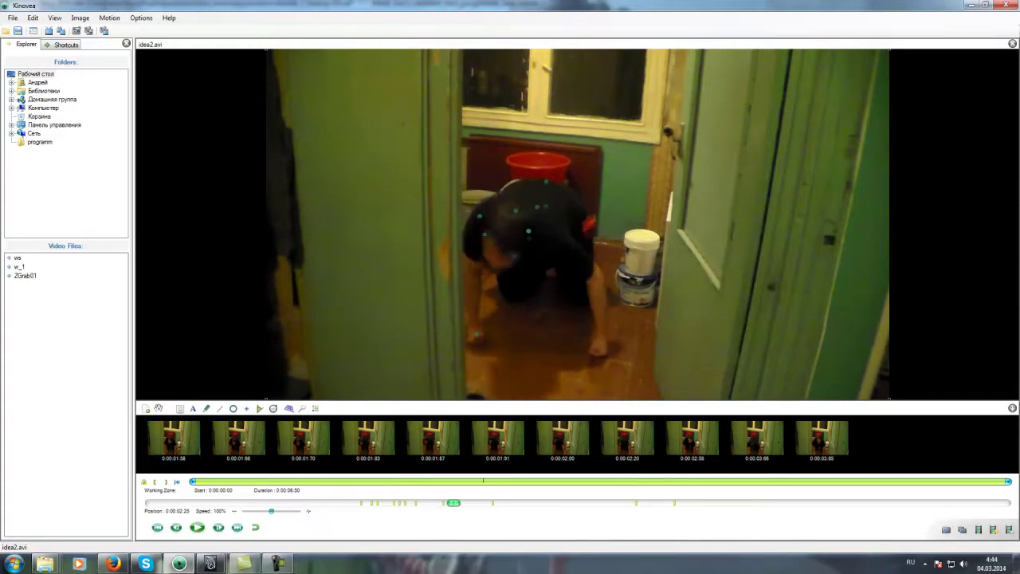
{"action": "left_click", "coordinate": [969, 5]}
{"action": "left_click_drag", "start_coordinate": [531, 511], "coordinate": [636, 516]}
Raise the chest's Translate Z key near frame 57 and check it in playback
{"action": "left_click", "coordinate": [601, 130]}
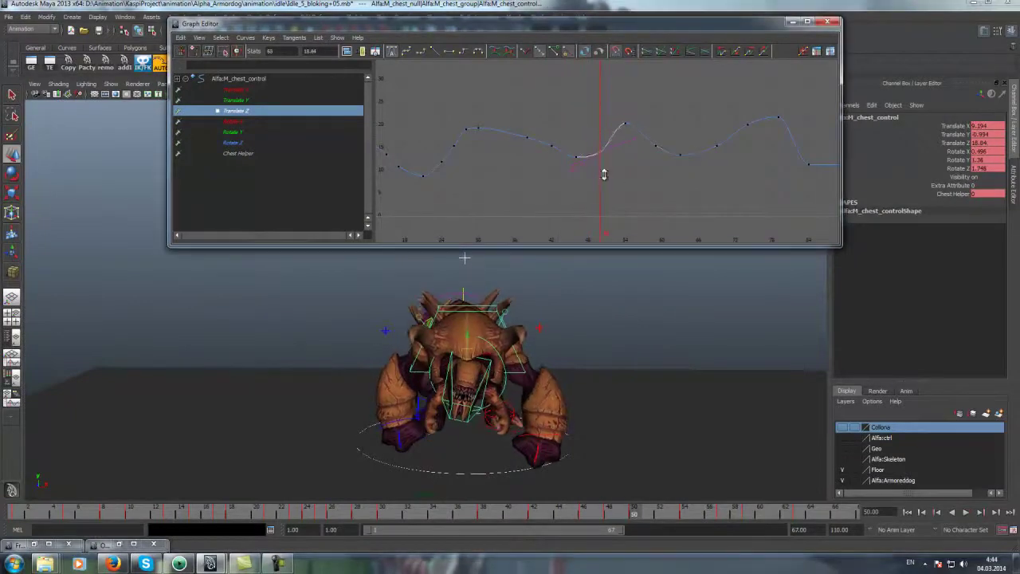
{"action": "left_click_drag", "start_coordinate": [621, 522], "coordinate": [690, 522]}
{"action": "left_click_drag", "start_coordinate": [608, 95], "coordinate": [638, 134]}
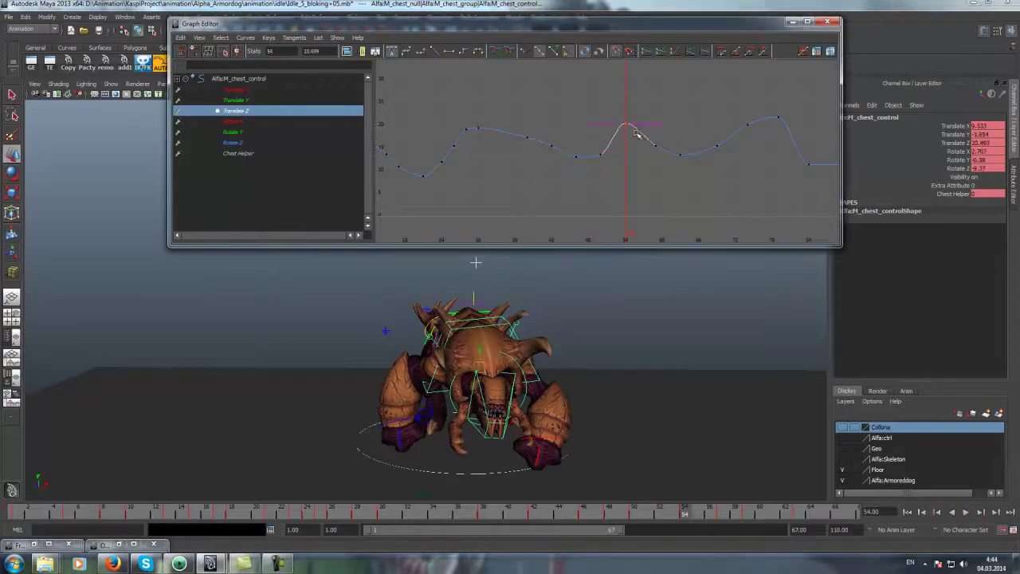
{"action": "left_click", "coordinate": [724, 516]}
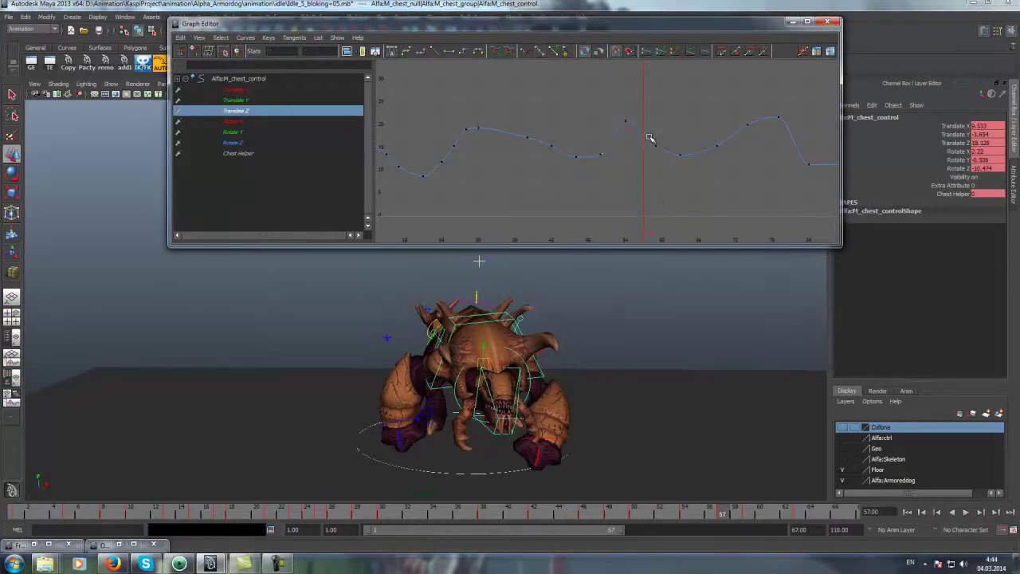
{"action": "middle_click_drag", "start_coordinate": [660, 138], "coordinate": [651, 112]}
{"action": "key", "text": "alt+v"}
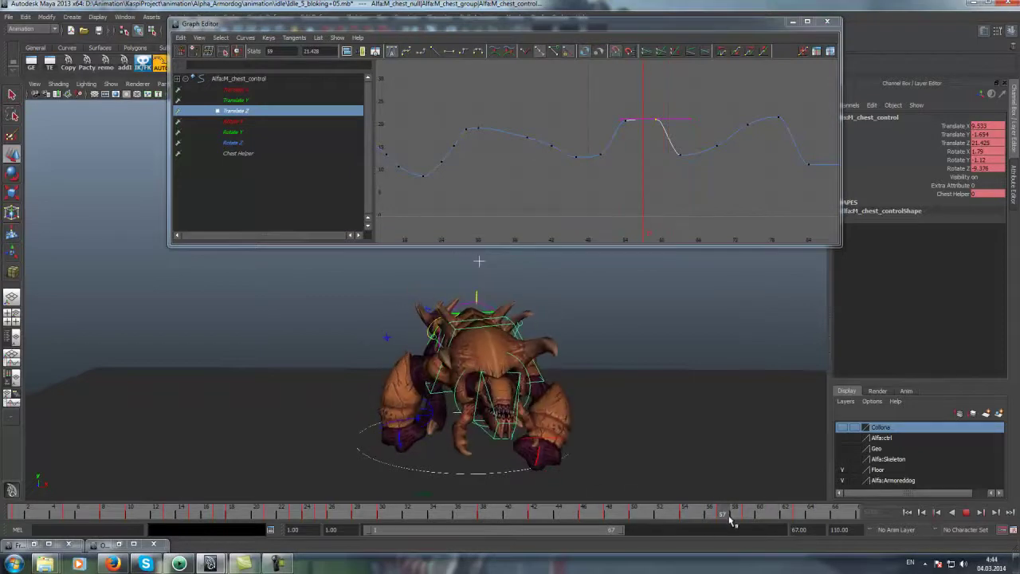
{"action": "key", "text": "alt+v"}
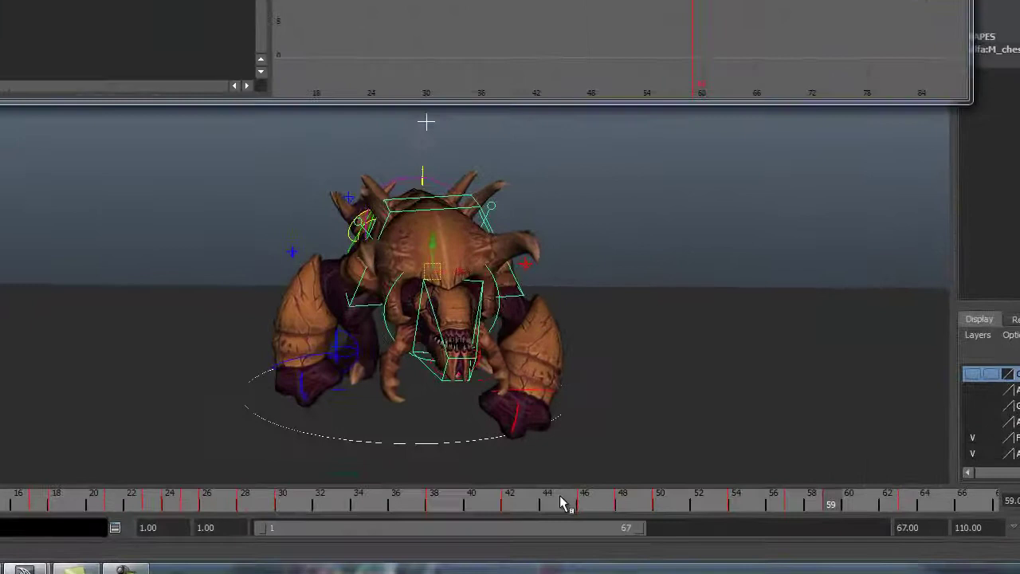
Select the left hand control, review its pose over frames 42–52, and isolate its Translate Y curve
{"action": "left_click", "coordinate": [643, 514]}
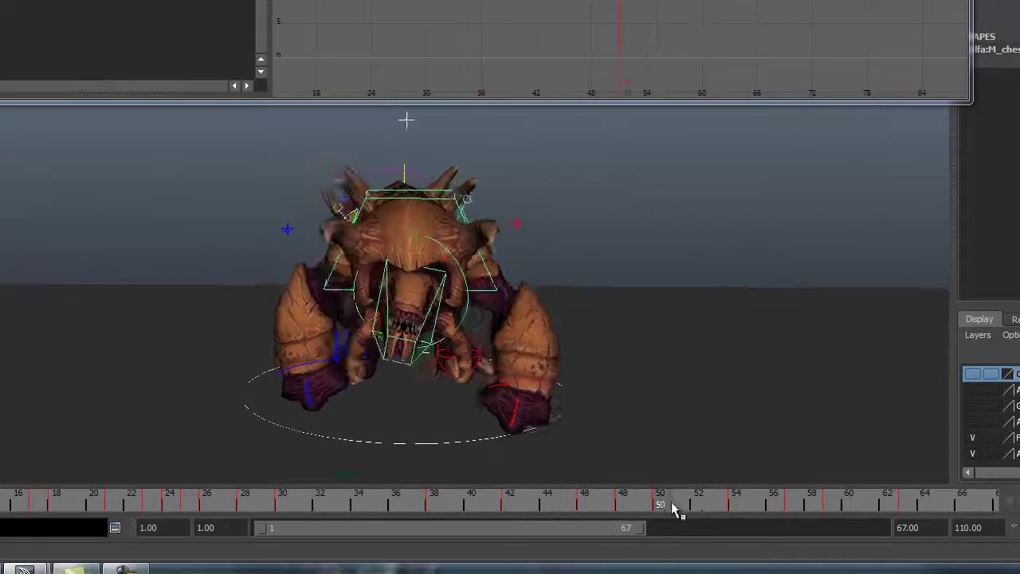
{"action": "left_click_drag", "start_coordinate": [673, 509], "coordinate": [516, 519]}
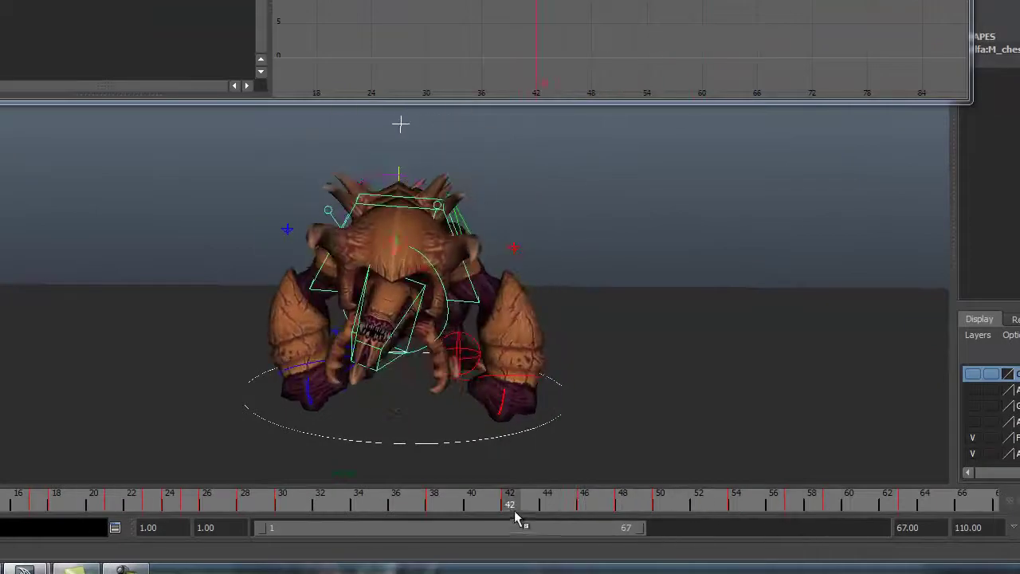
{"action": "left_click", "coordinate": [481, 377]}
{"action": "left_click_drag", "start_coordinate": [526, 511], "coordinate": [585, 514]}
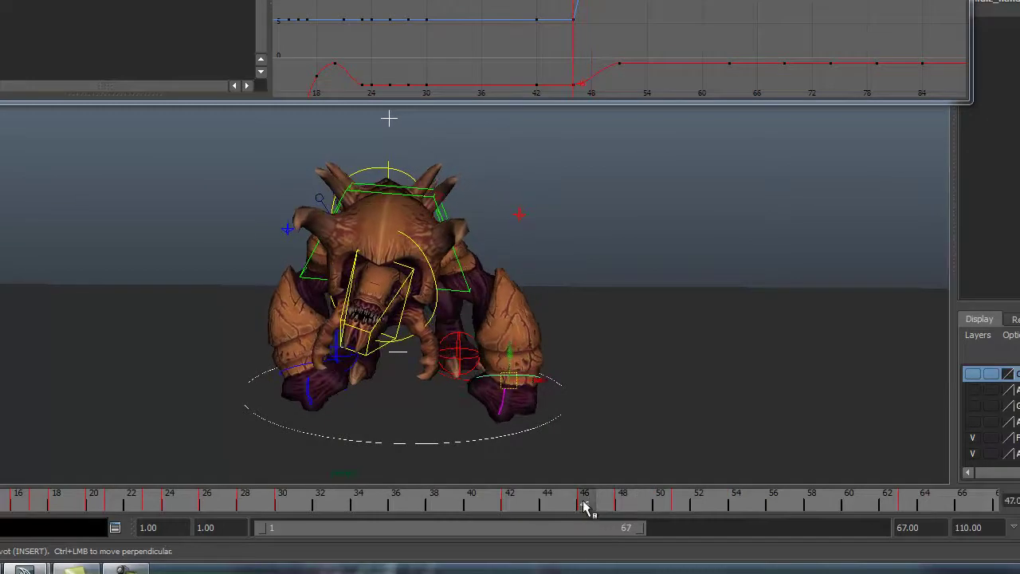
{"action": "left_click_drag", "start_coordinate": [584, 514], "coordinate": [690, 511]}
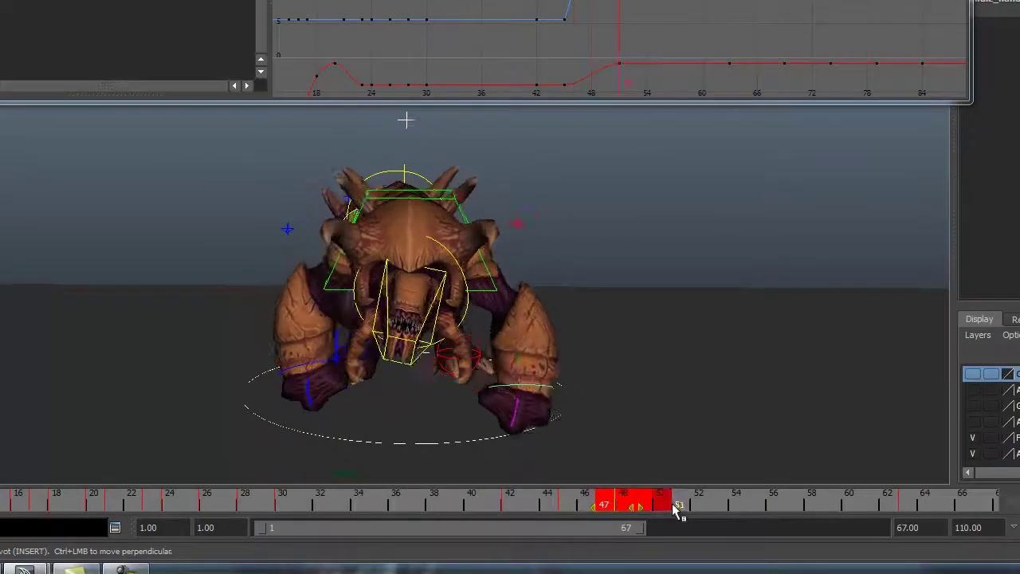
{"action": "mouse_move", "coordinate": [558, 505]}
{"action": "left_mouse_down"}
{"action": "mouse_move", "coordinate": [679, 505]}
{"action": "mouse_move", "coordinate": [564, 508]}
{"action": "left_mouse_up"}
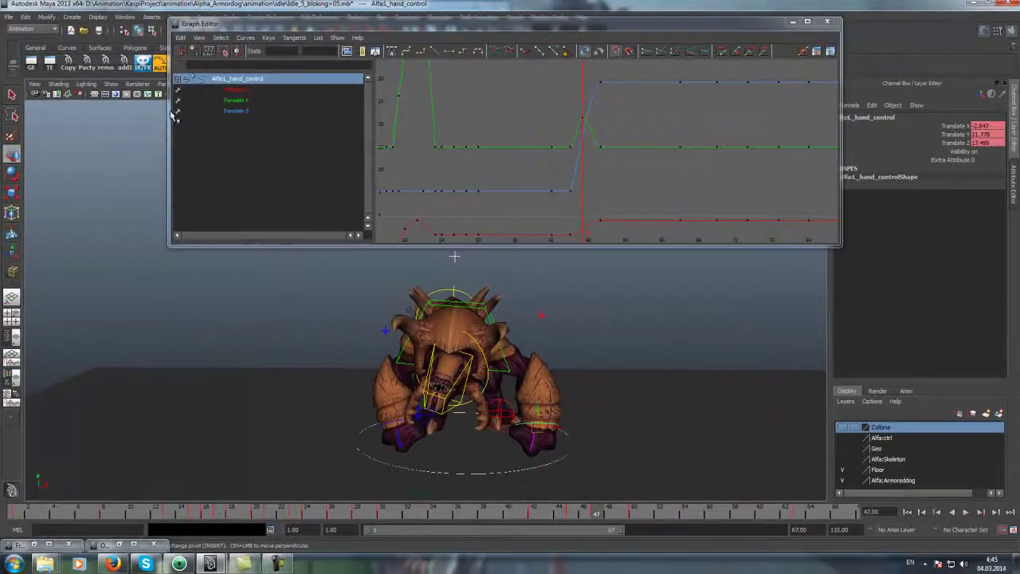
{"action": "left_click", "coordinate": [231, 99]}
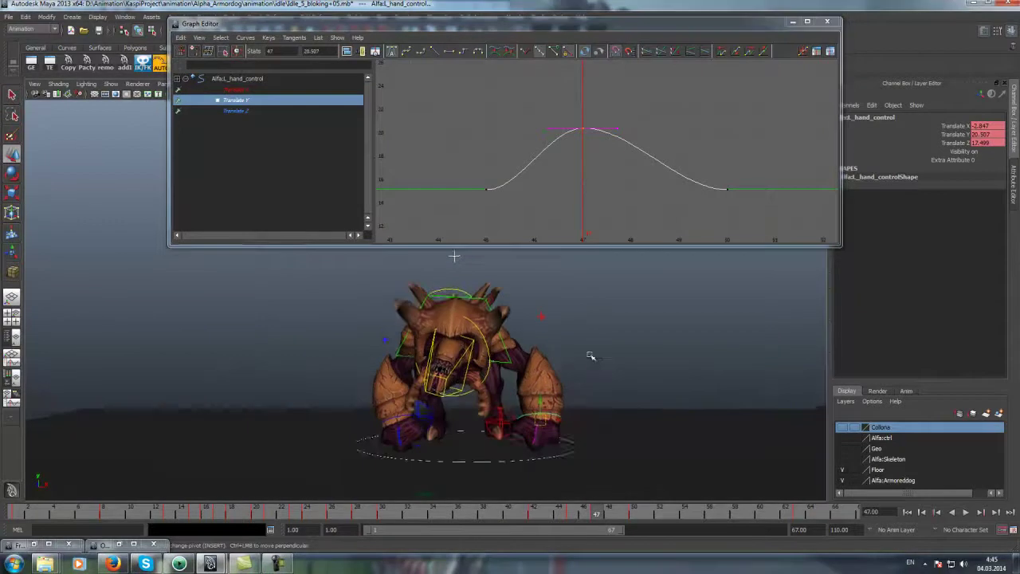
Watch the left hand's motion in playback with its Translate X curve shown
{"action": "left_click_drag", "start_coordinate": [587, 353], "coordinate": [570, 485], "text": "alt"}
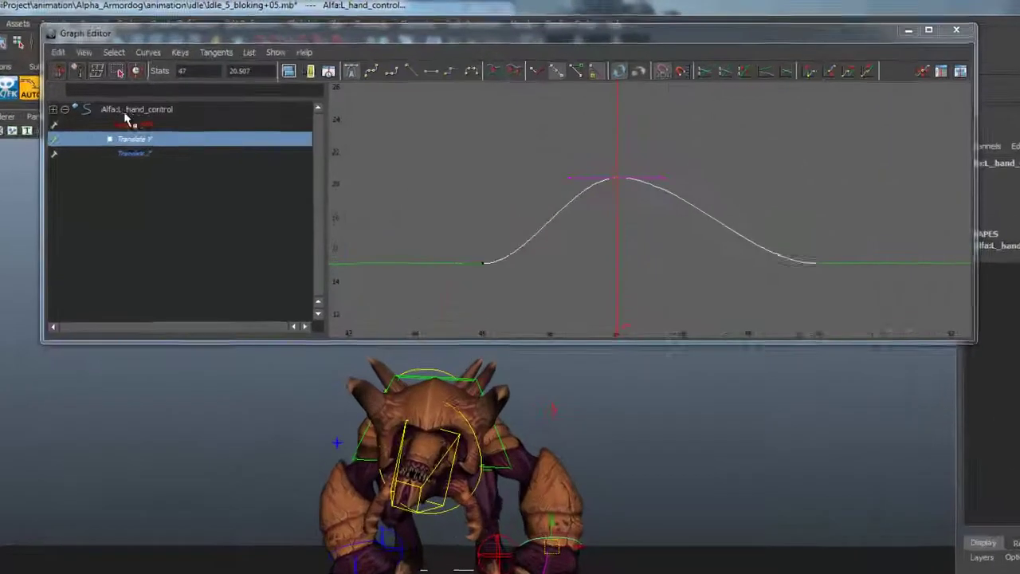
{"action": "left_click", "coordinate": [233, 89]}
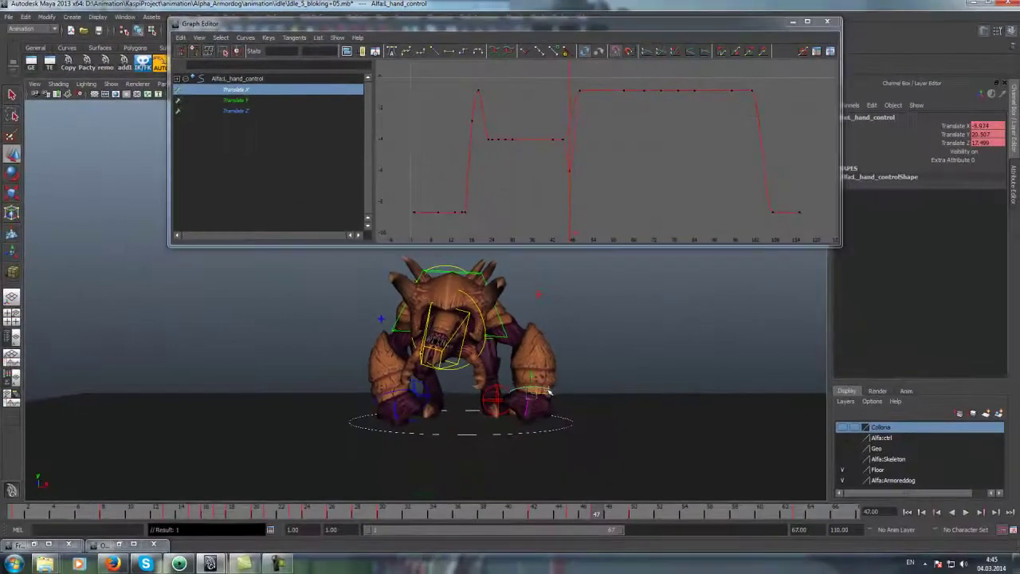
{"action": "key", "text": "alt+v"}
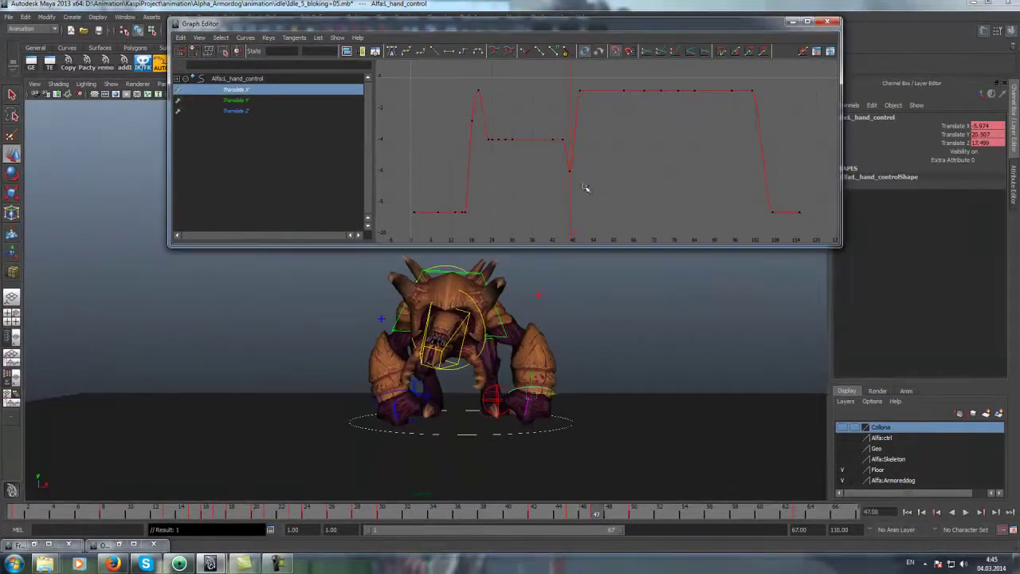
{"action": "key", "text": "alt+v"}
{"action": "left_click_drag", "start_coordinate": [580, 513], "coordinate": [602, 515]}
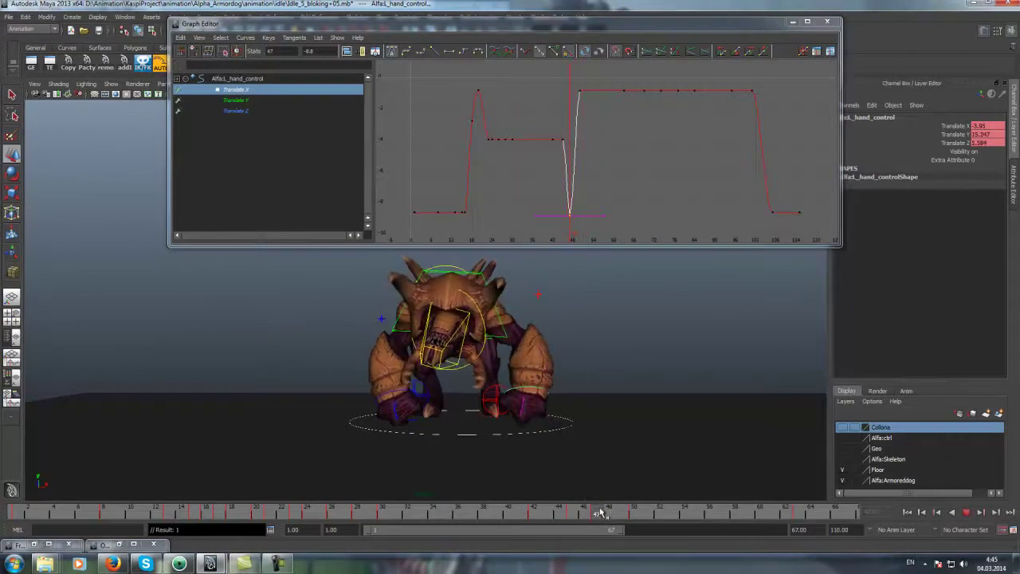
Raise the hand's Translate Y peak at frame 47 to about 22.9 and play back
{"action": "left_click_drag", "start_coordinate": [236, 99], "coordinate": [236, 110]}
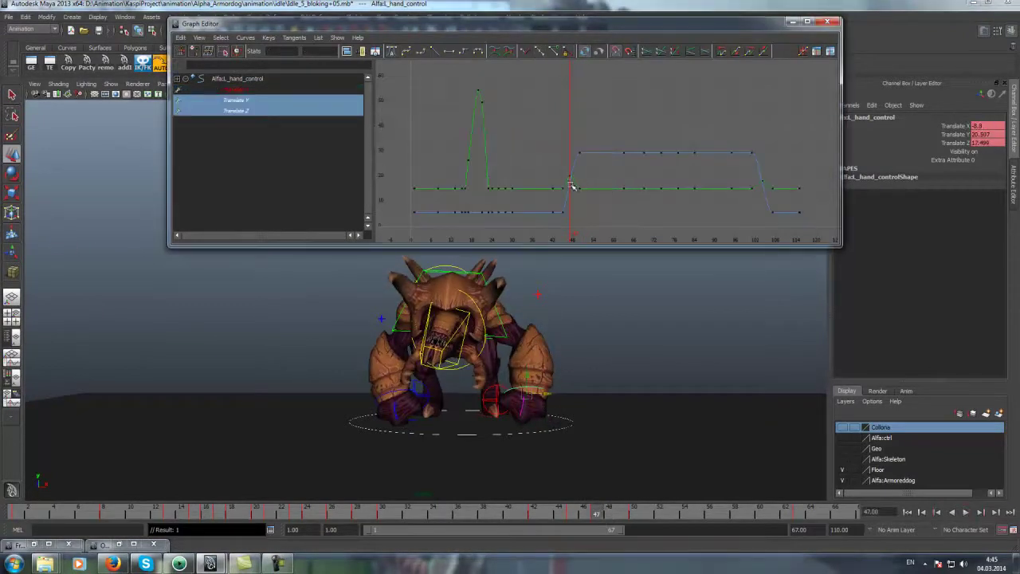
{"action": "left_click", "coordinate": [243, 102]}
{"action": "left_click_drag", "start_coordinate": [578, 201], "coordinate": [583, 173]}
{"action": "key", "text": "f"}
{"action": "middle_click_drag", "start_coordinate": [585, 104], "coordinate": [585, 107]}
{"action": "key", "text": "alt+v"}
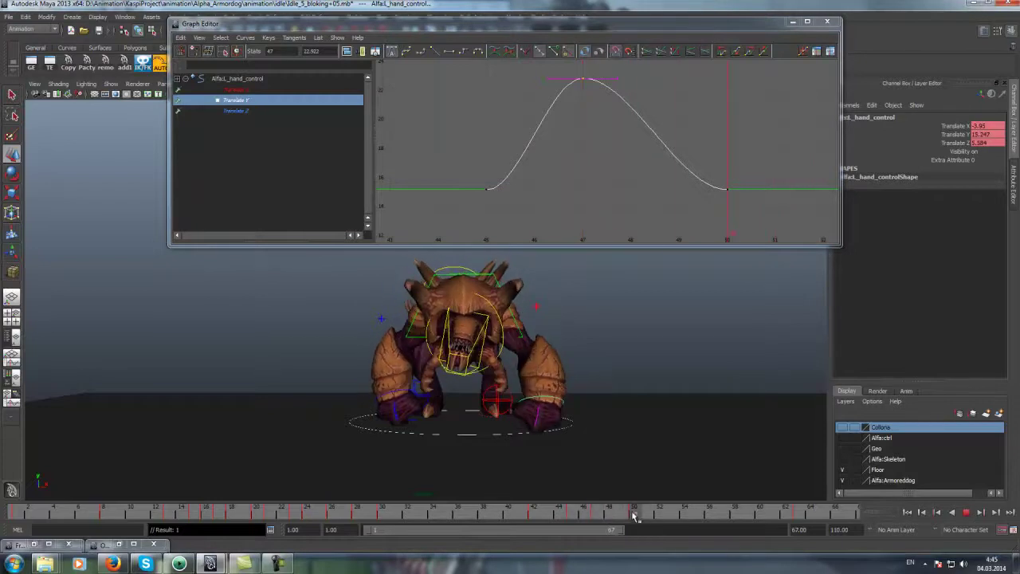
{"action": "key", "text": "alt+v"}
{"action": "left_click_drag", "start_coordinate": [622, 470], "coordinate": [560, 405], "text": "alt"}
Reshape the chest's Translate Y keys near frames 50–54, dipping frame 54 to about -1.452
{"action": "left_click", "coordinate": [533, 298]}
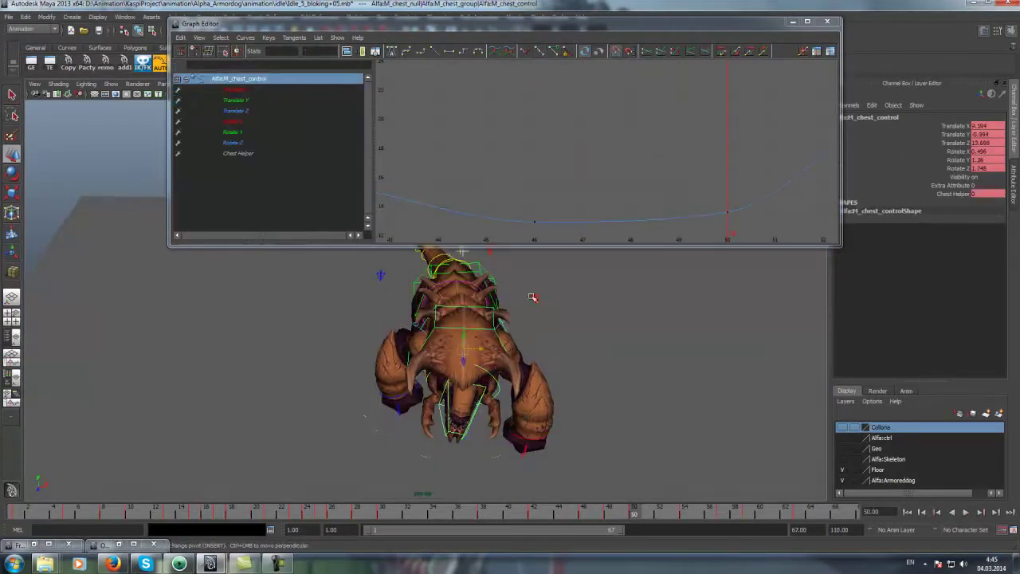
{"action": "left_click", "coordinate": [238, 102]}
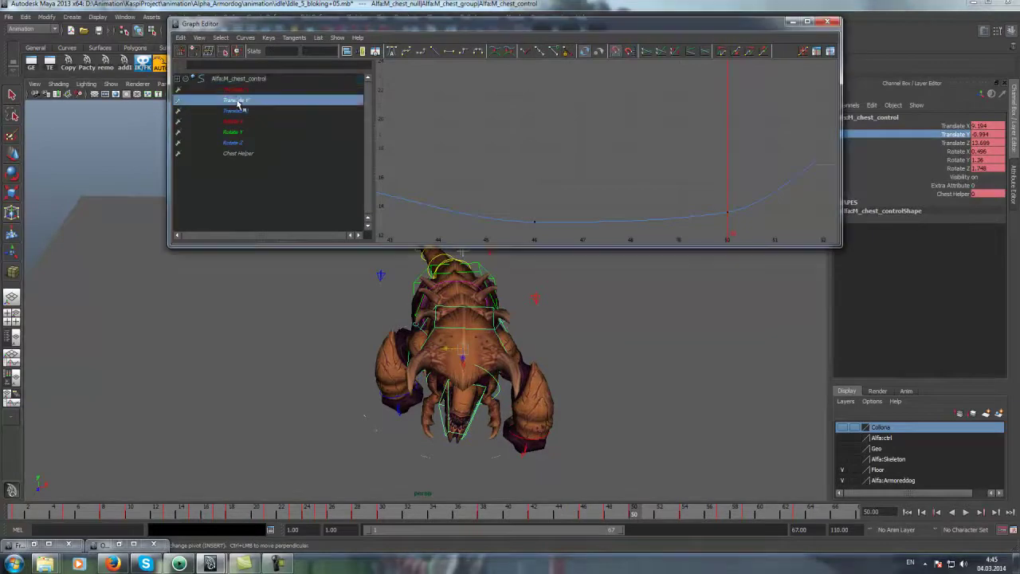
{"action": "left_click", "coordinate": [581, 199]}
{"action": "middle_click_drag", "start_coordinate": [581, 199], "coordinate": [571, 110]}
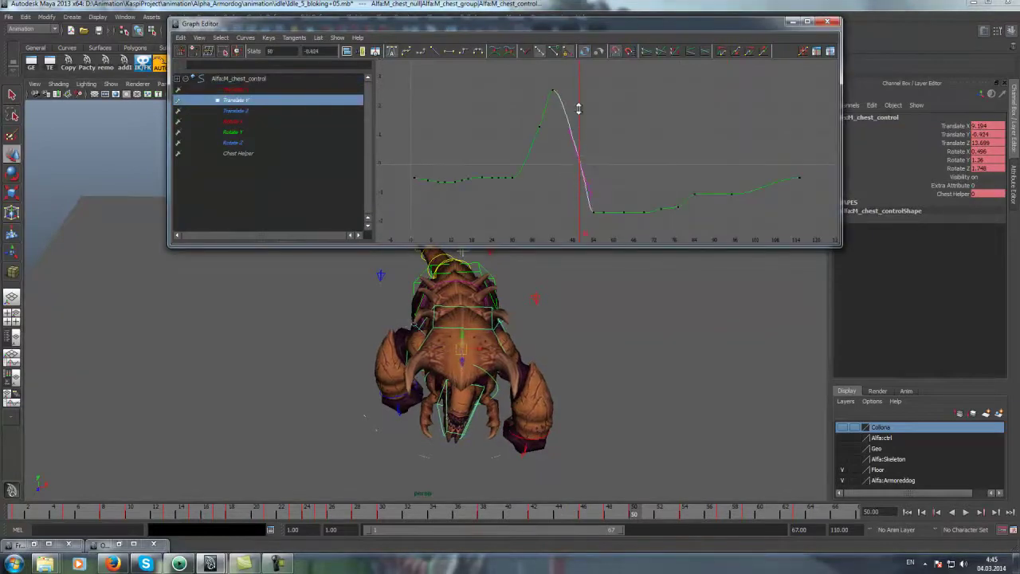
{"action": "left_click_drag", "start_coordinate": [646, 518], "coordinate": [723, 516]}
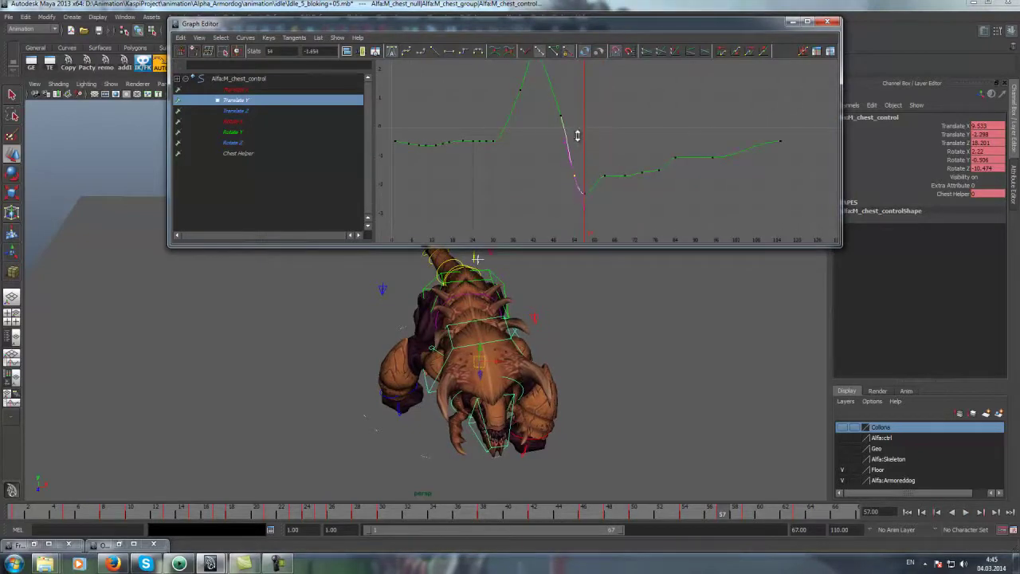
{"action": "key", "text": "alt+v"}
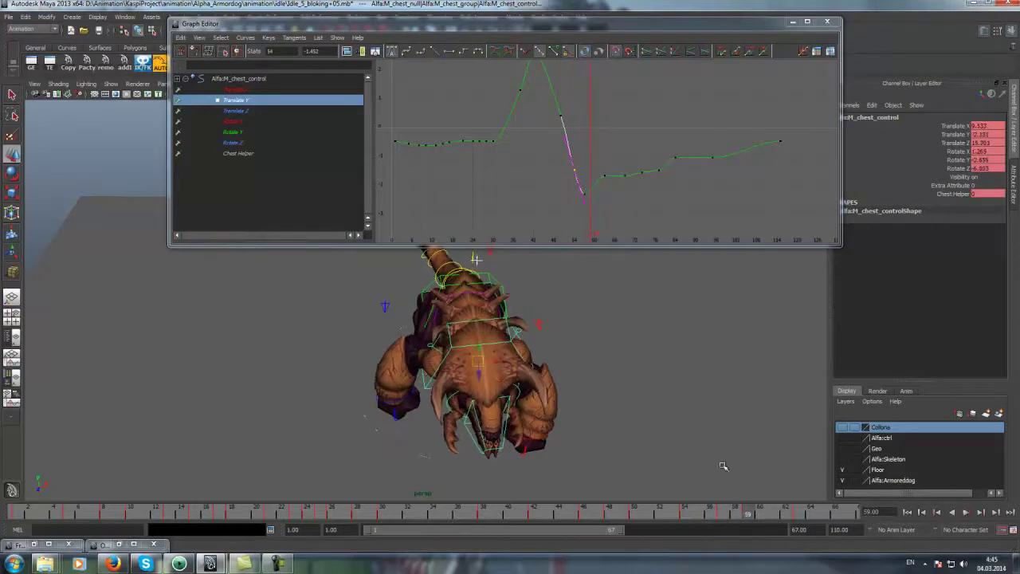
{"action": "left_click", "coordinate": [803, 517]}
{"action": "left_click", "coordinate": [934, 513]}
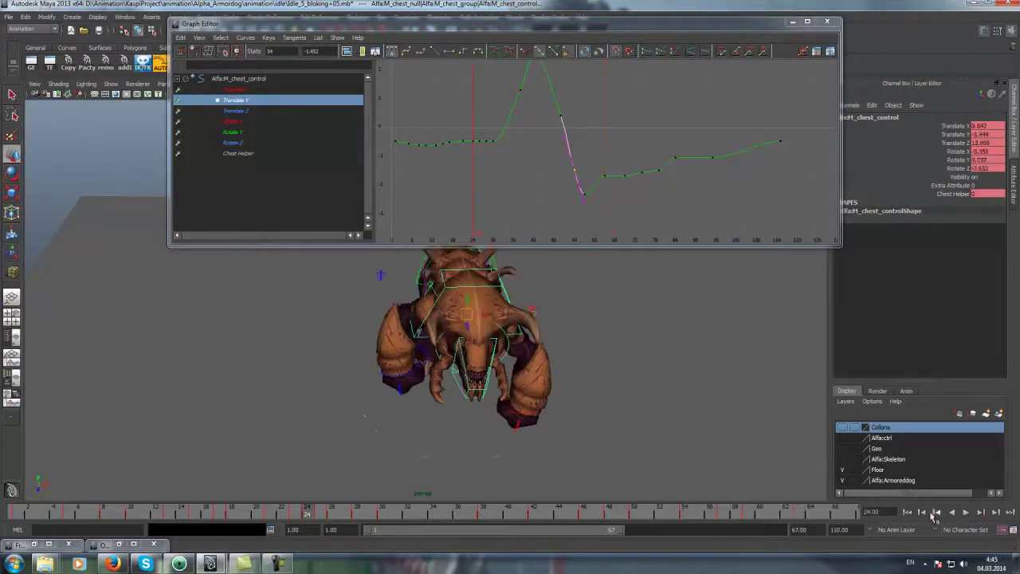
{"action": "left_click", "coordinate": [964, 514]}
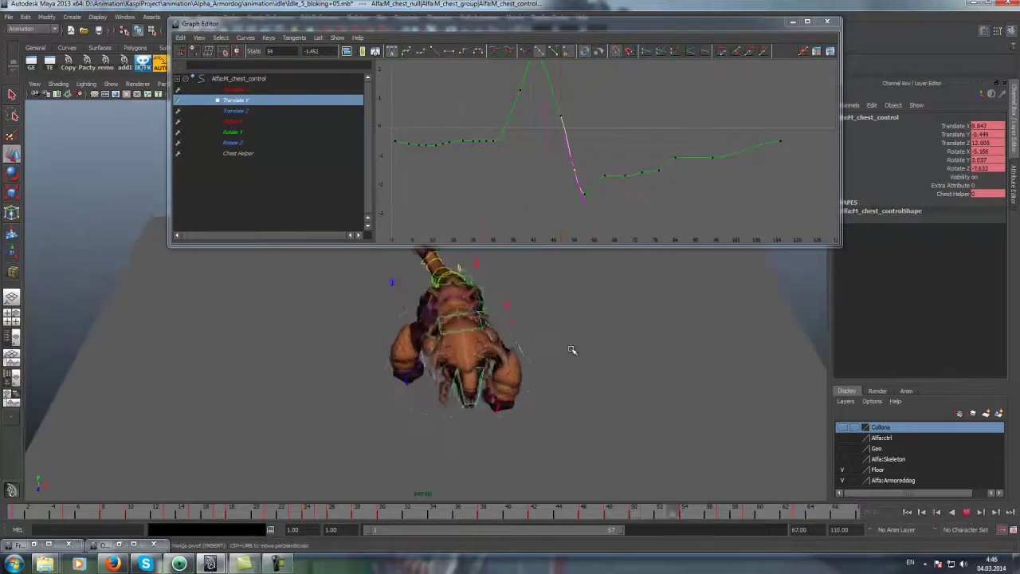
Orbit around the creature and scrub frames 30 to 54 to inspect the chest motion
{"action": "left_click_drag", "start_coordinate": [572, 349], "coordinate": [512, 337], "text": "alt"}
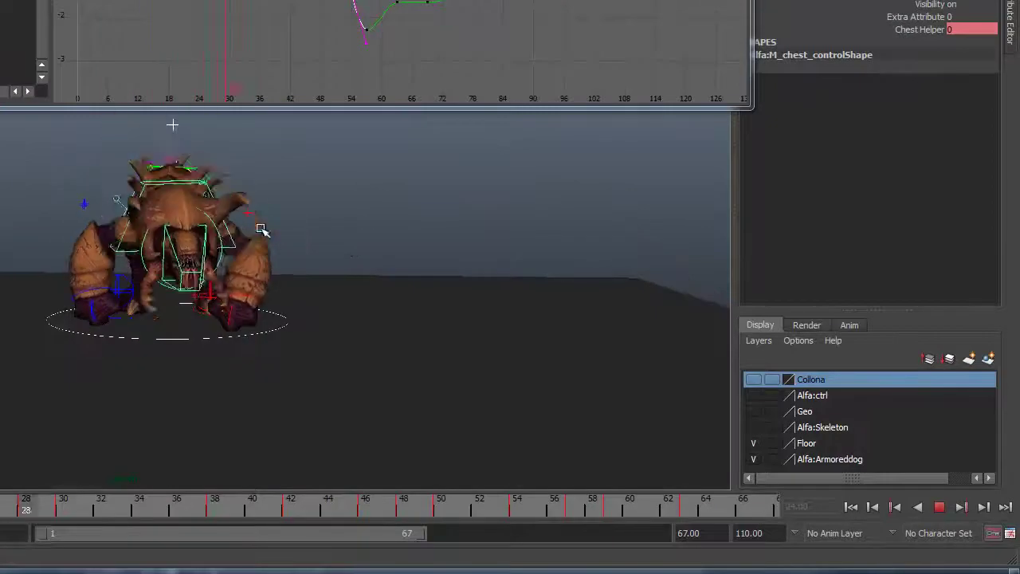
{"action": "mouse_move", "coordinate": [262, 228]}
{"action": "left_mouse_down", "text": "alt"}
{"action": "mouse_move", "coordinate": [167, 295]}
{"action": "mouse_move", "coordinate": [108, 313]}
{"action": "mouse_move", "coordinate": [330, 280]}
{"action": "mouse_move", "coordinate": [405, 250]}
{"action": "left_mouse_up", "text": "alt"}
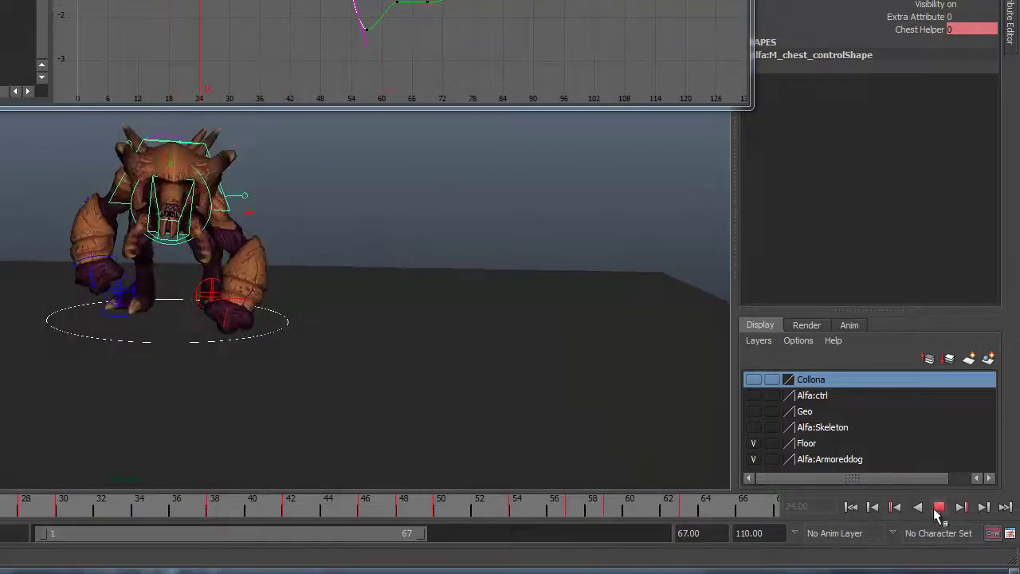
{"action": "left_click_drag", "start_coordinate": [64, 502], "coordinate": [596, 515]}
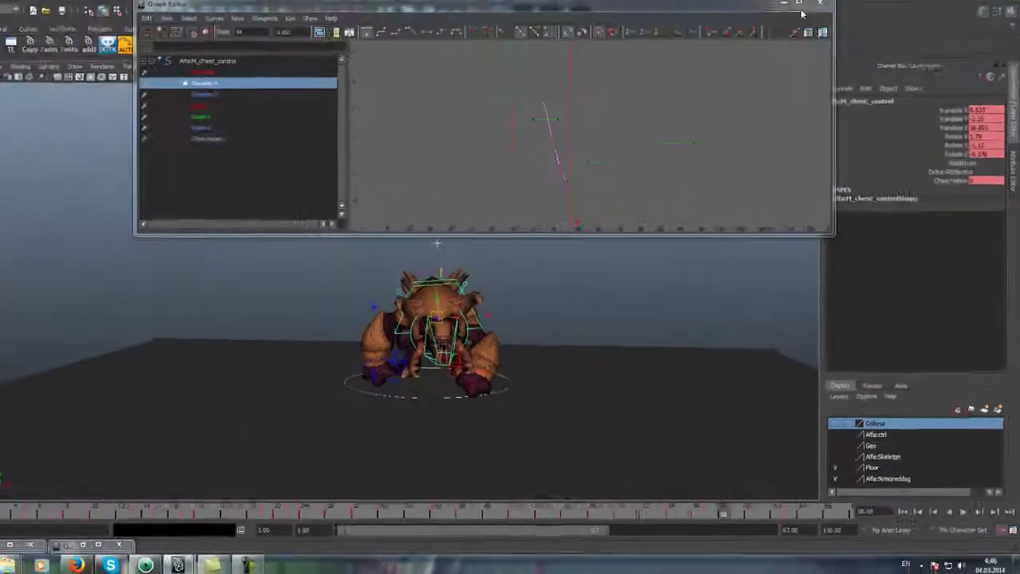
Select the right wrist control and review the poses across frames 38–58 in playback
{"action": "left_click", "coordinate": [399, 343]}
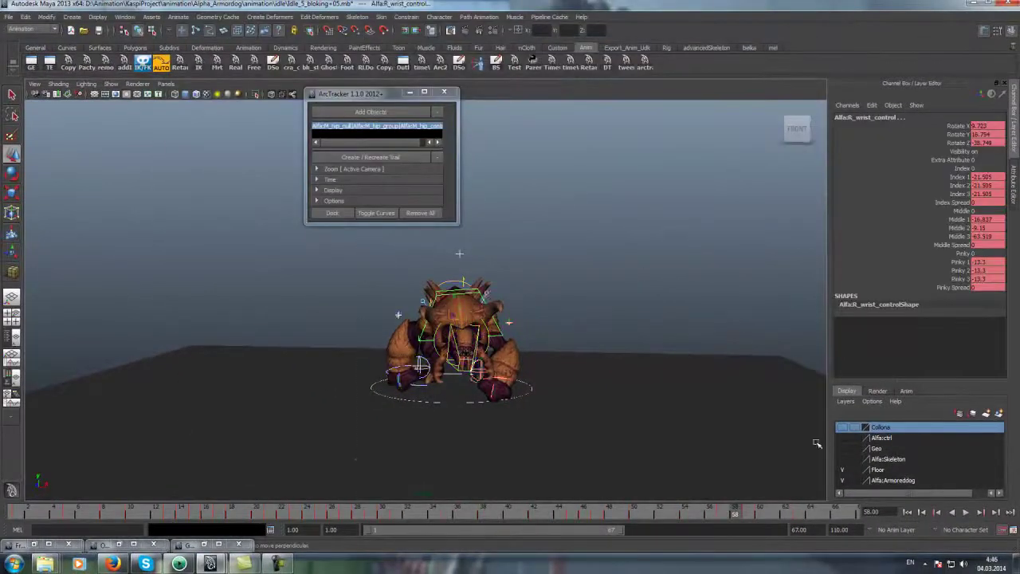
{"action": "scroll", "coordinate": [446, 335], "scroll_direction": "up", "scroll_amount": 3}
{"action": "mouse_move", "coordinate": [652, 518]}
{"action": "left_mouse_down"}
{"action": "mouse_move", "coordinate": [766, 517]}
{"action": "mouse_move", "coordinate": [700, 515]}
{"action": "mouse_move", "coordinate": [737, 517]}
{"action": "left_mouse_up"}
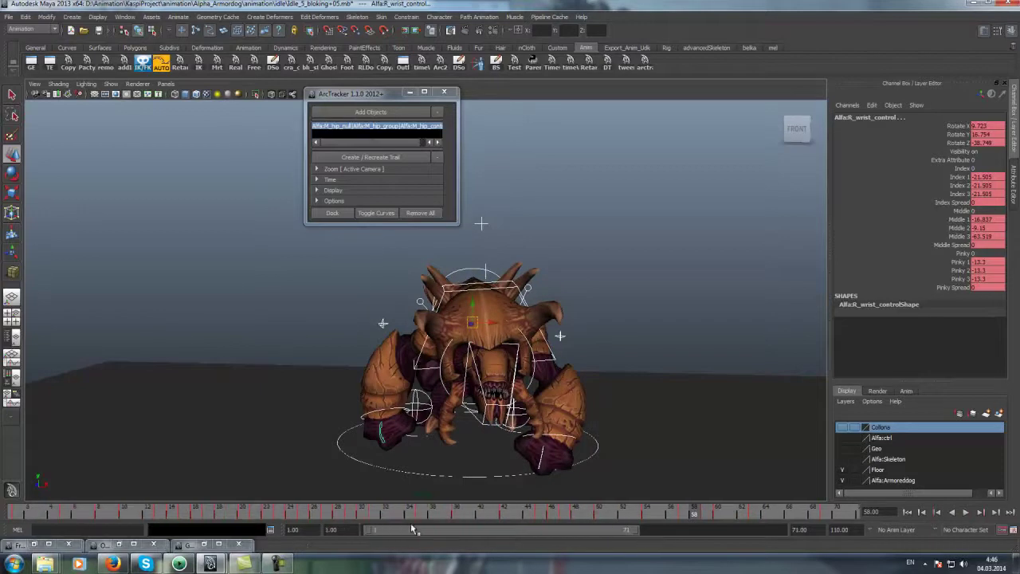
{"action": "middle_click_drag", "start_coordinate": [487, 219], "coordinate": [471, 278], "text": "alt"}
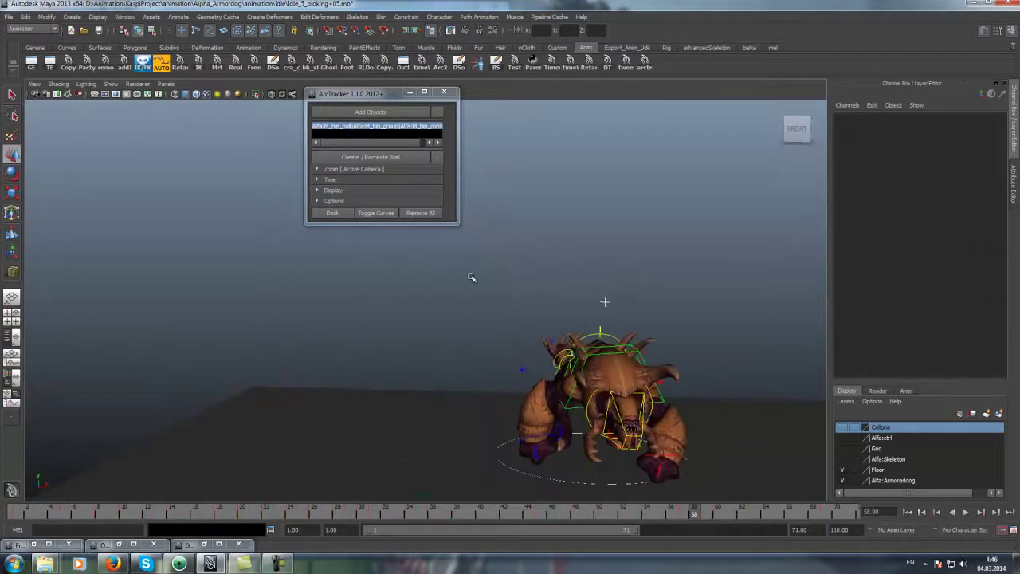
{"action": "left_click", "coordinate": [124, 64]}
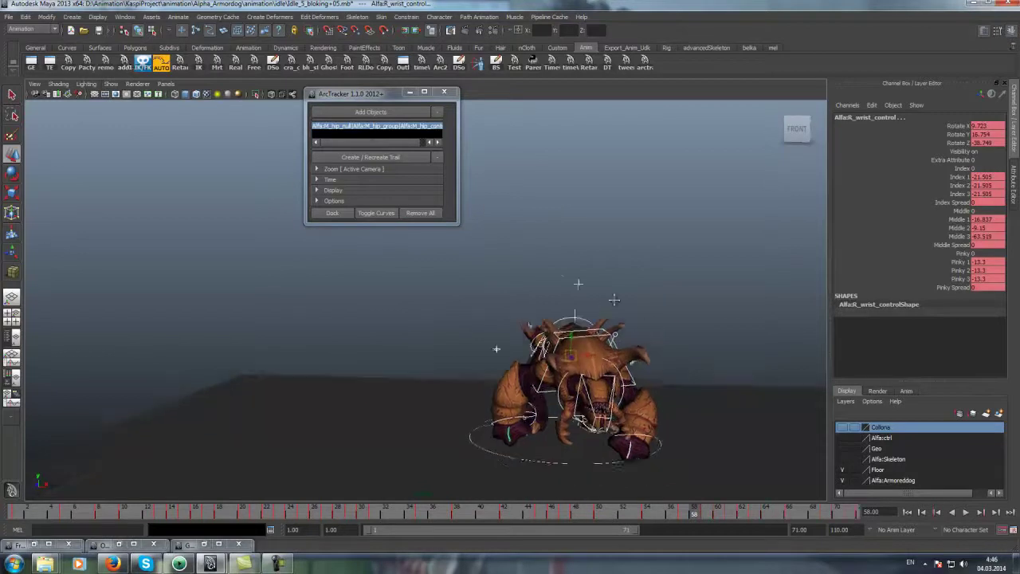
{"action": "left_click_drag", "start_coordinate": [608, 516], "coordinate": [693, 517]}
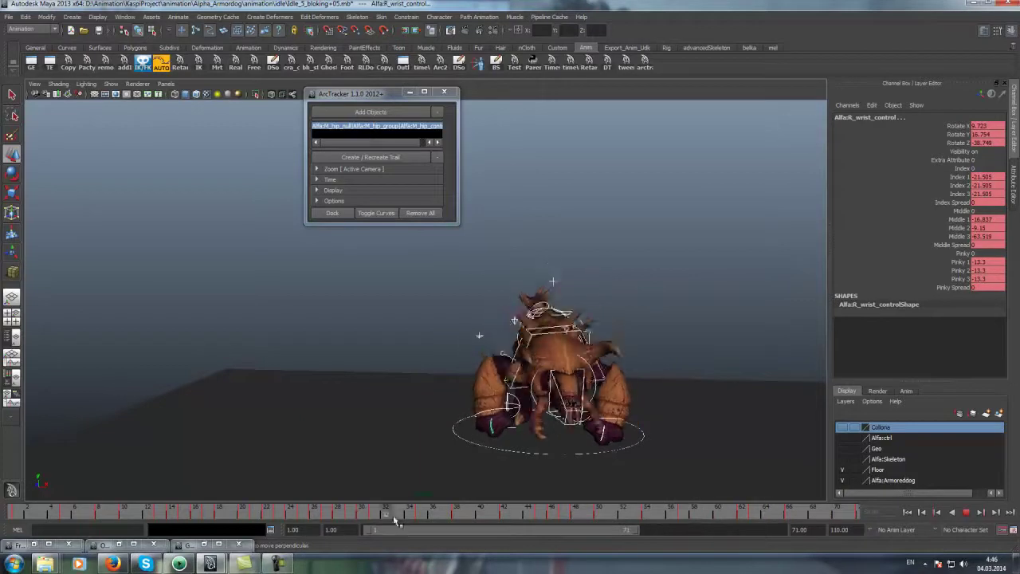
{"action": "left_click_drag", "start_coordinate": [693, 516], "coordinate": [456, 517]}
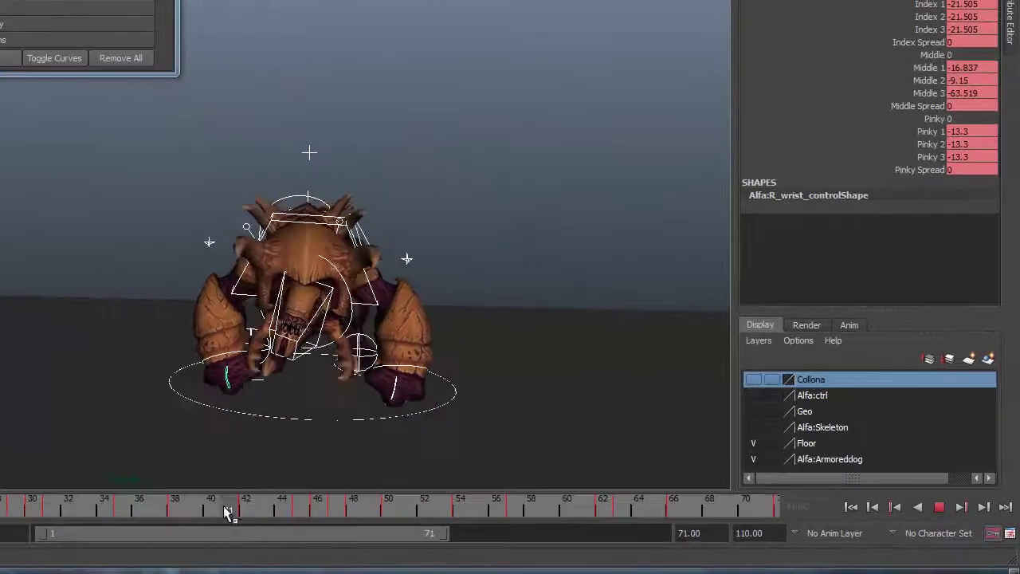
{"action": "mouse_move", "coordinate": [228, 514]}
{"action": "left_mouse_down"}
{"action": "mouse_move", "coordinate": [496, 519]}
{"action": "mouse_move", "coordinate": [387, 521]}
{"action": "mouse_move", "coordinate": [448, 510]}
{"action": "left_mouse_up"}
{"action": "left_click", "coordinate": [941, 508]}
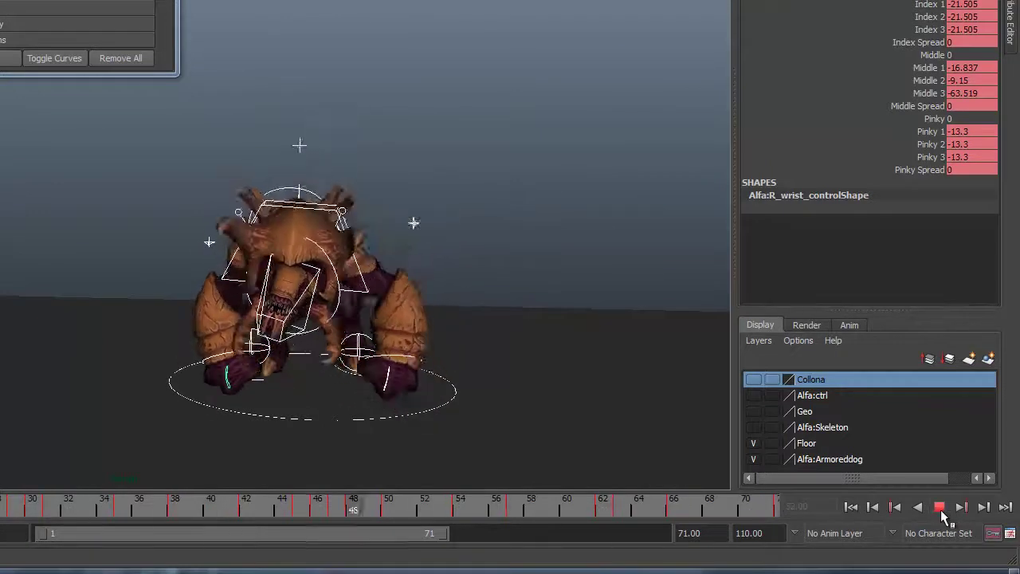
Move to frame 43, orbit around the creature, and select the hip up-down control
{"action": "left_click", "coordinate": [124, 514]}
{"action": "left_click_drag", "start_coordinate": [124, 514], "coordinate": [255, 510]}
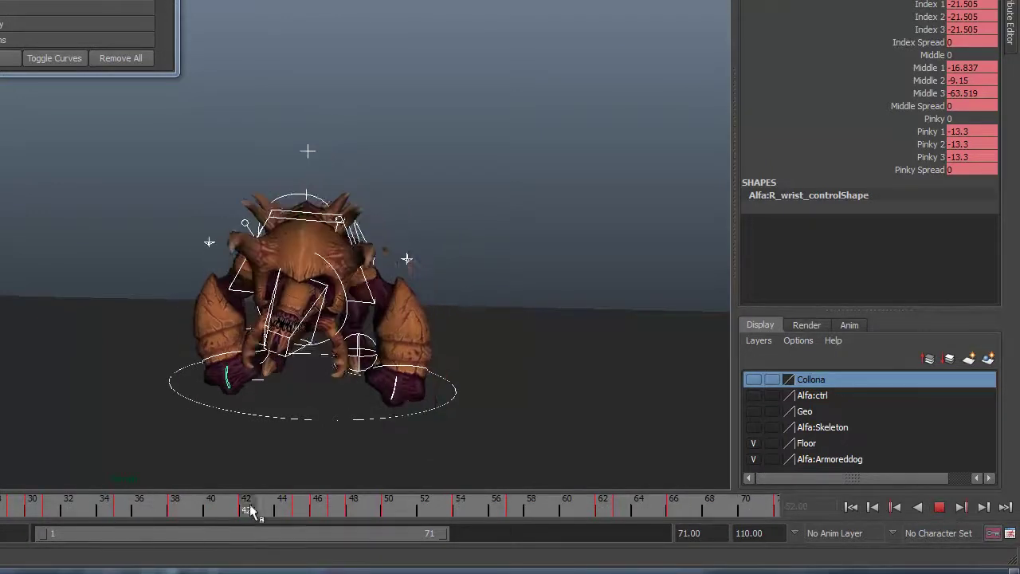
{"action": "left_click", "coordinate": [282, 176]}
{"action": "mouse_move", "coordinate": [282, 176]}
{"action": "left_mouse_down", "text": "alt"}
{"action": "mouse_move", "coordinate": [327, 195]}
{"action": "mouse_move", "coordinate": [830, 178]}
{"action": "left_mouse_up", "text": "alt"}
{"action": "left_click", "coordinate": [327, 195]}
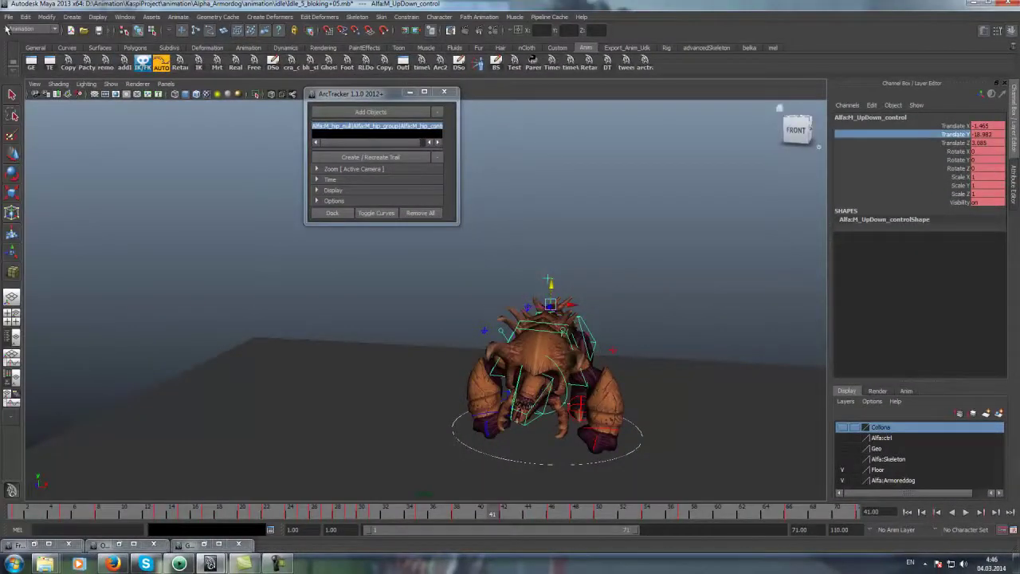
Isolate the hip control's Translate X curve and lower its frame-42 key
{"action": "left_click", "coordinate": [31, 61]}
{"action": "left_click", "coordinate": [232, 100]}
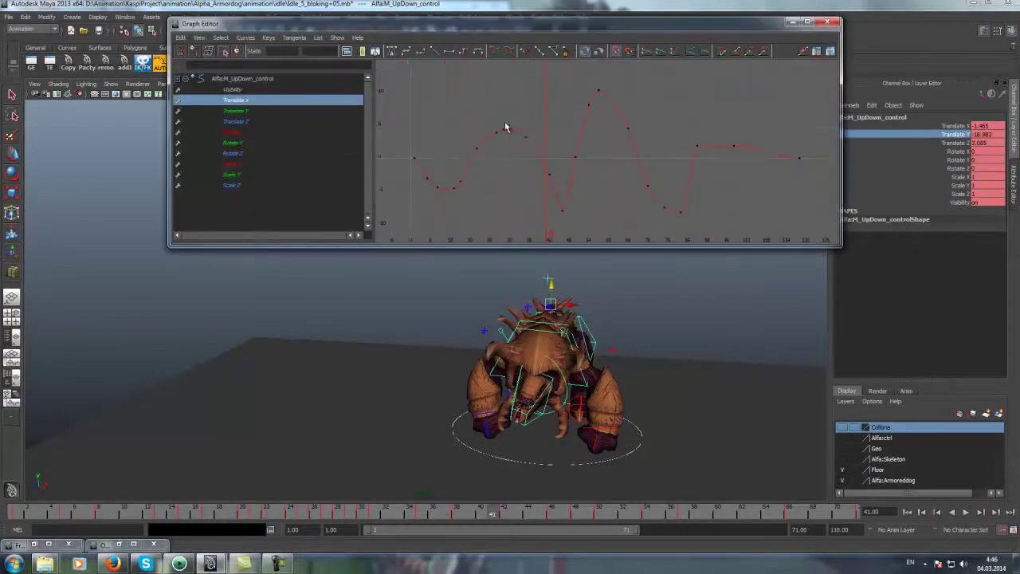
{"action": "left_click", "coordinate": [504, 505]}
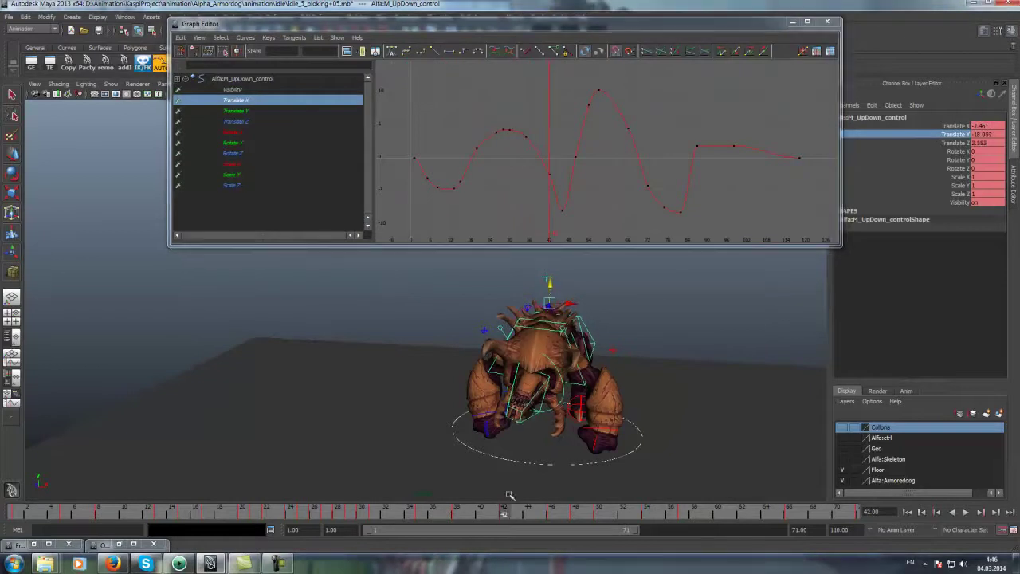
{"action": "left_click", "coordinate": [548, 175]}
{"action": "middle_click_drag", "start_coordinate": [561, 189], "coordinate": [561, 195], "text": "shift"}
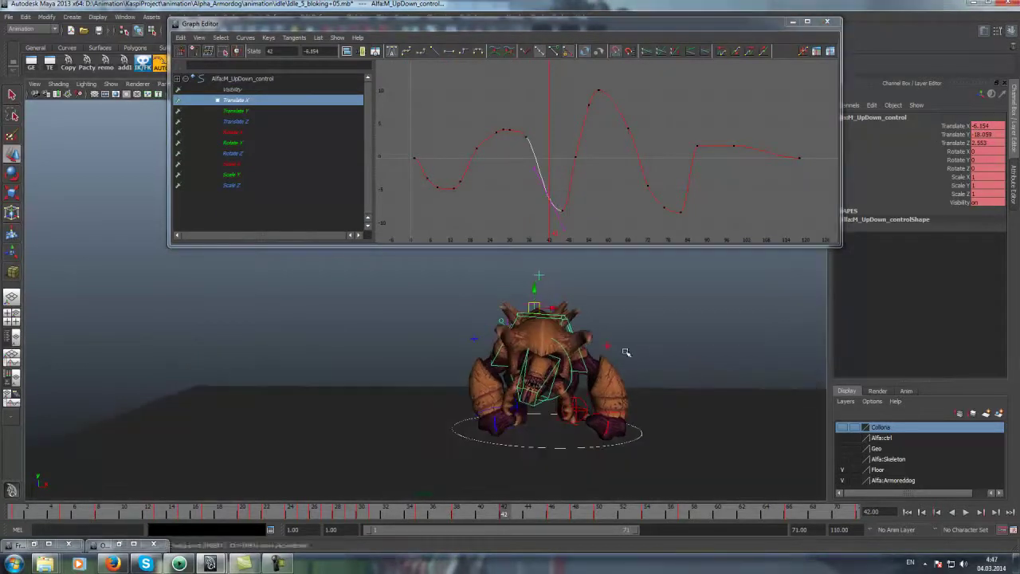
{"action": "key", "text": "alt+v"}
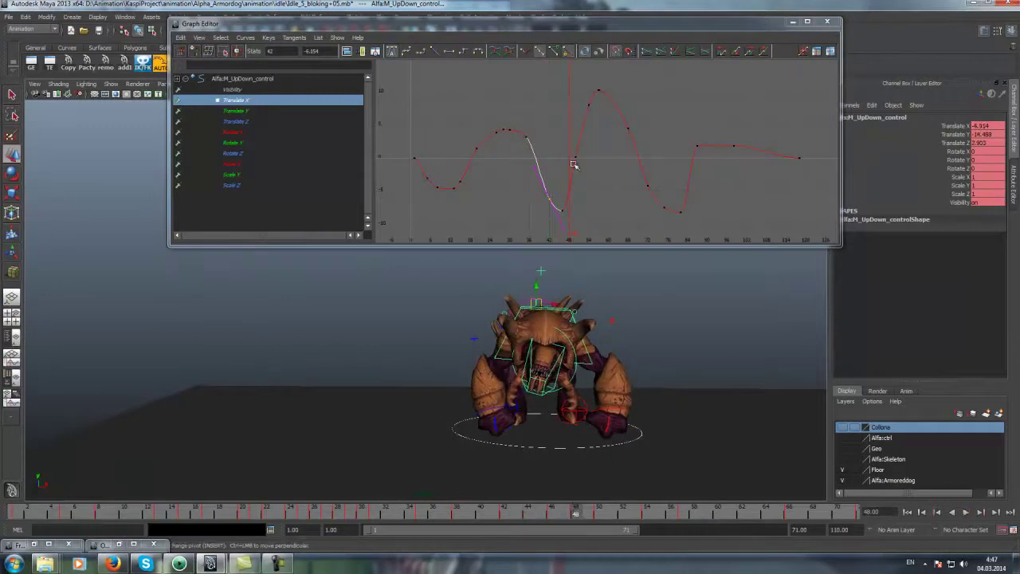
Lower the Translate X keys at frame 48 to about -6.96 and frame 50 to about -2.154
{"action": "left_click", "coordinate": [577, 193]}
{"action": "middle_click_drag", "start_coordinate": [582, 197], "coordinate": [577, 203], "text": "shift"}
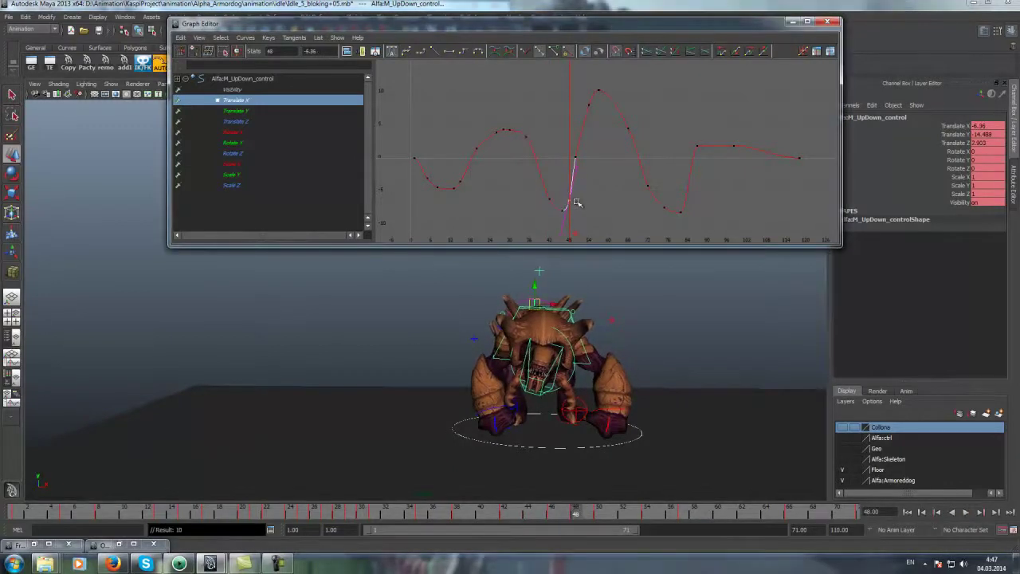
{"action": "left_click", "coordinate": [599, 510]}
{"action": "left_click", "coordinate": [573, 158]}
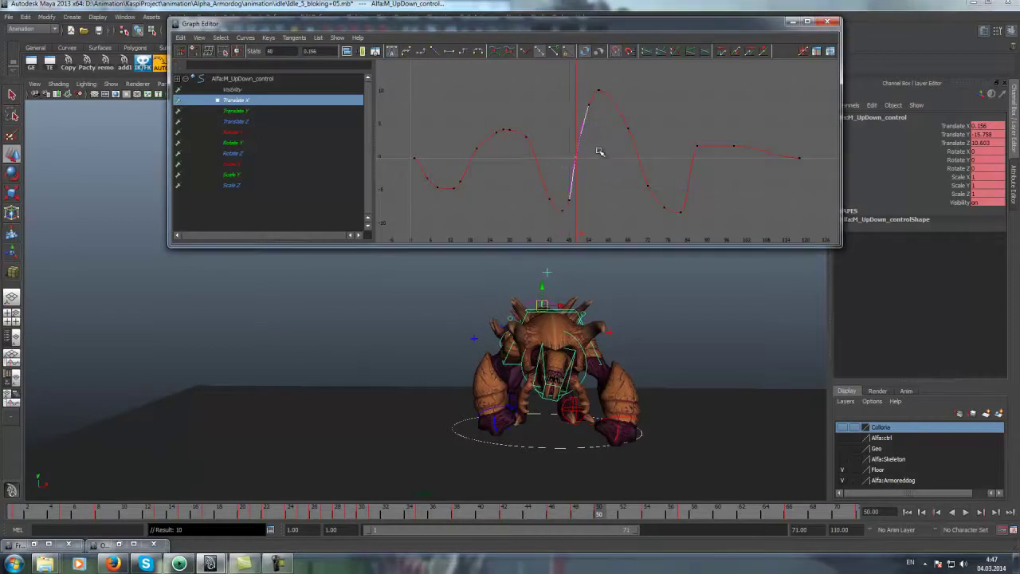
{"action": "middle_click_drag", "start_coordinate": [583, 148], "coordinate": [583, 163], "text": "shift"}
{"action": "key", "text": "alt+v"}
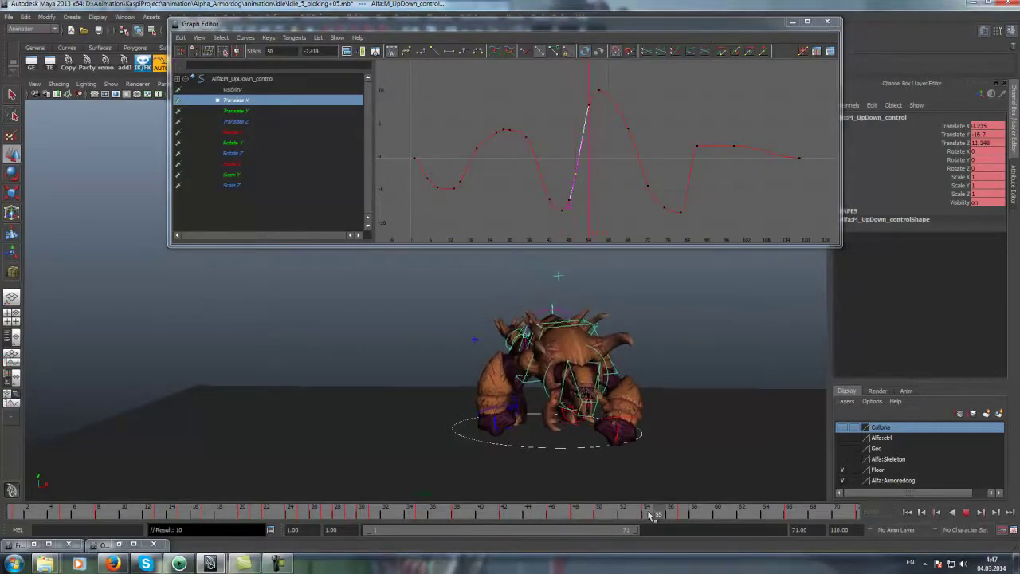
Lower the Translate X peak to about 7.5 at frame 54, then switch to the Kinovea reference
{"action": "left_click", "coordinate": [598, 91]}
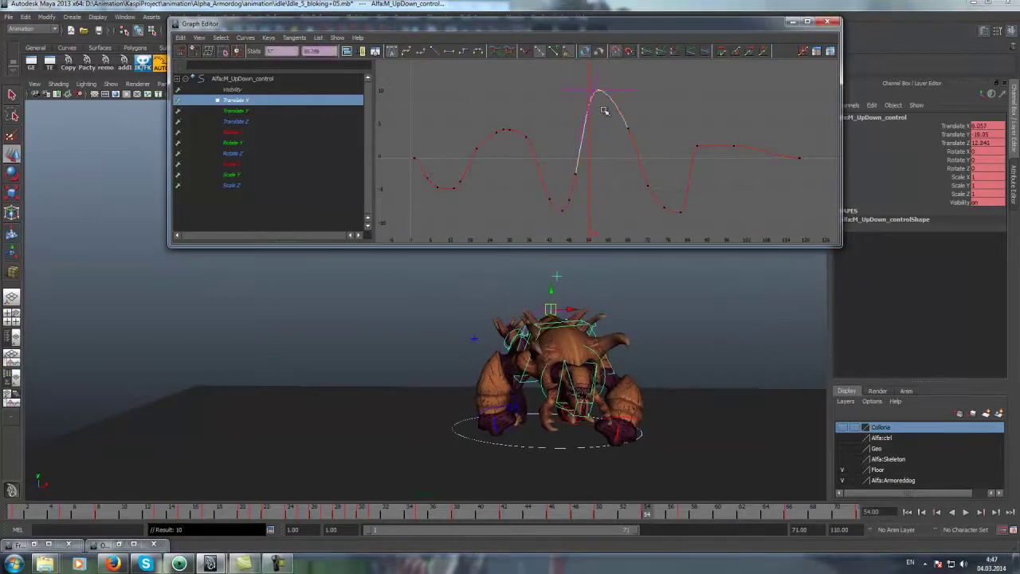
{"action": "left_click", "coordinate": [588, 108]}
{"action": "left_click", "coordinate": [560, 89]}
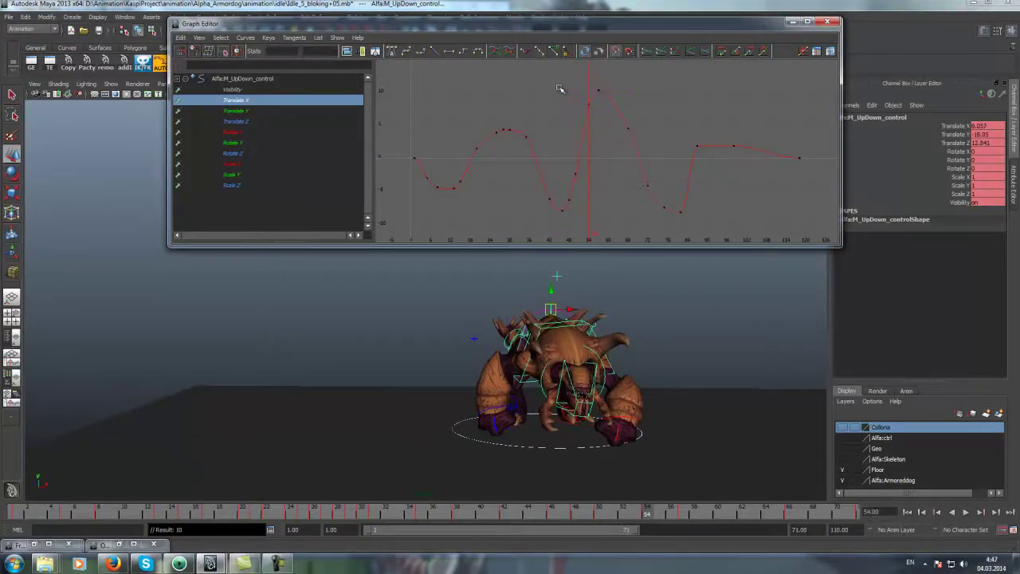
{"action": "middle_click_drag", "start_coordinate": [619, 95], "coordinate": [676, 130], "text": "shift"}
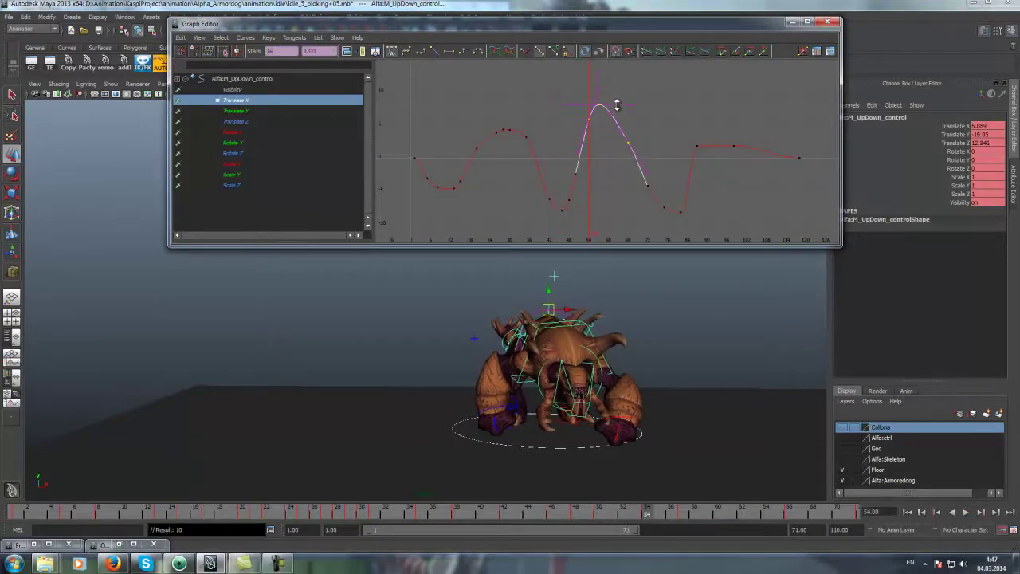
{"action": "left_click", "coordinate": [930, 144]}
{"action": "left_click", "coordinate": [263, 110]}
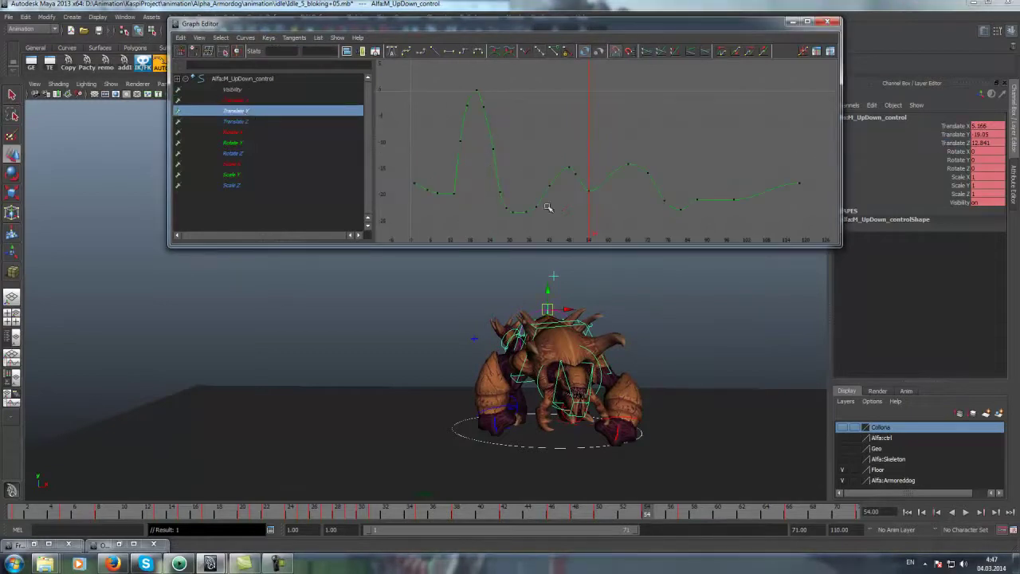
{"action": "mouse_move", "coordinate": [547, 517]}
{"action": "left_mouse_down"}
{"action": "mouse_move", "coordinate": [529, 506]}
{"action": "mouse_move", "coordinate": [569, 510]}
{"action": "left_mouse_up"}
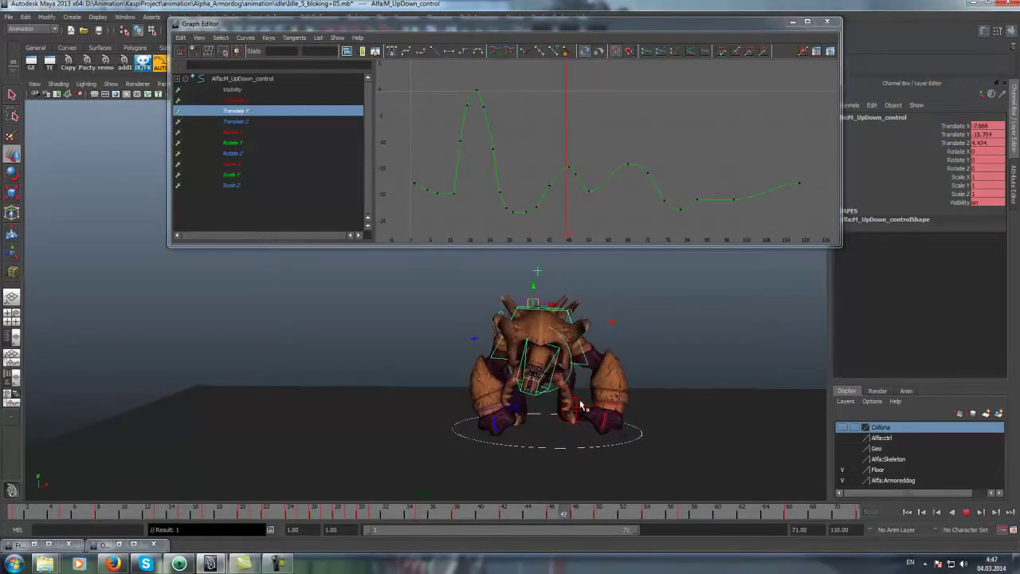
{"action": "left_click", "coordinate": [211, 564]}
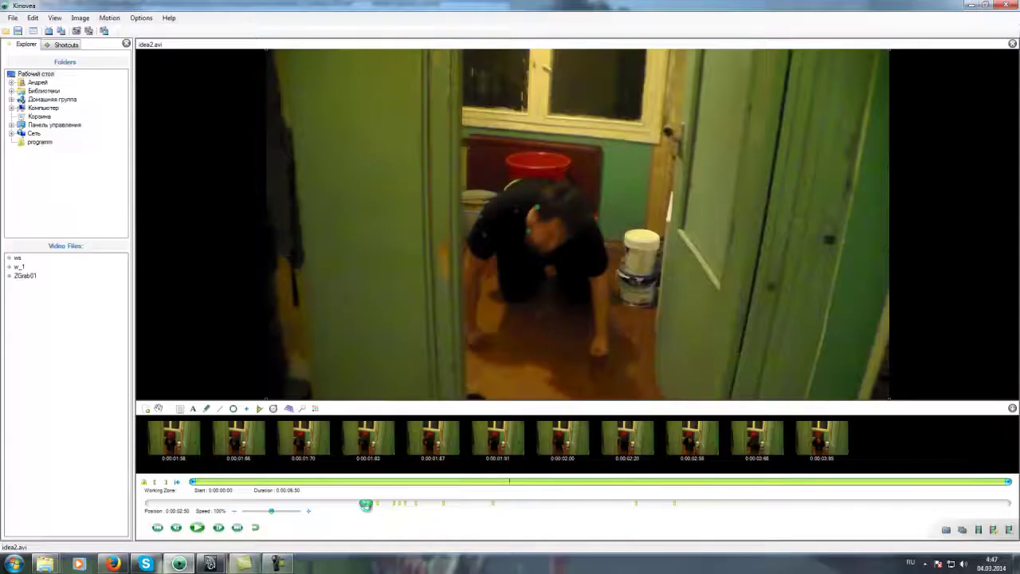
Watch the crawling reference clip in Kinovea, then minimise Kinovea to return to Maya
{"action": "left_click", "coordinate": [199, 527]}
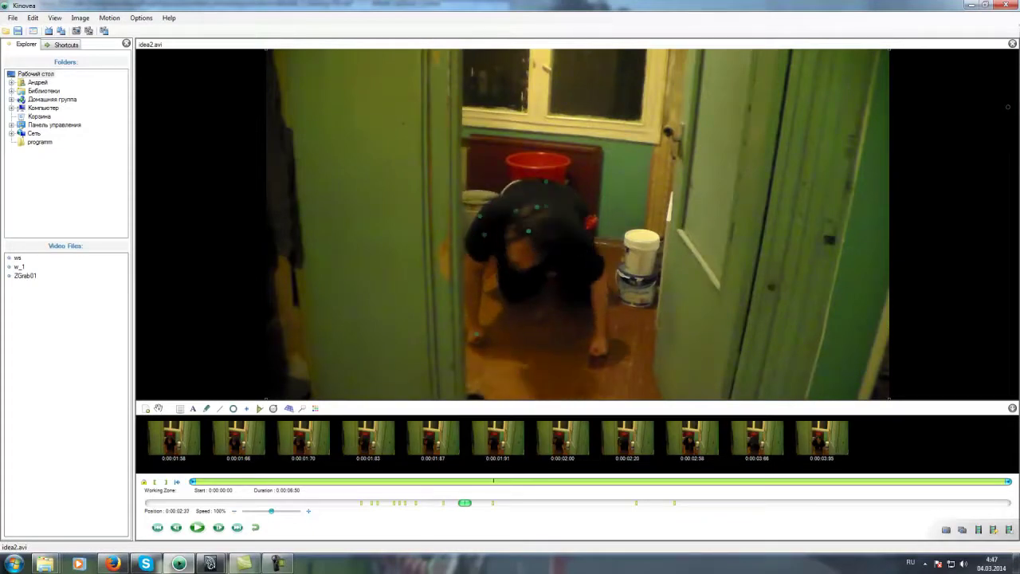
{"action": "left_click", "coordinate": [974, 6]}
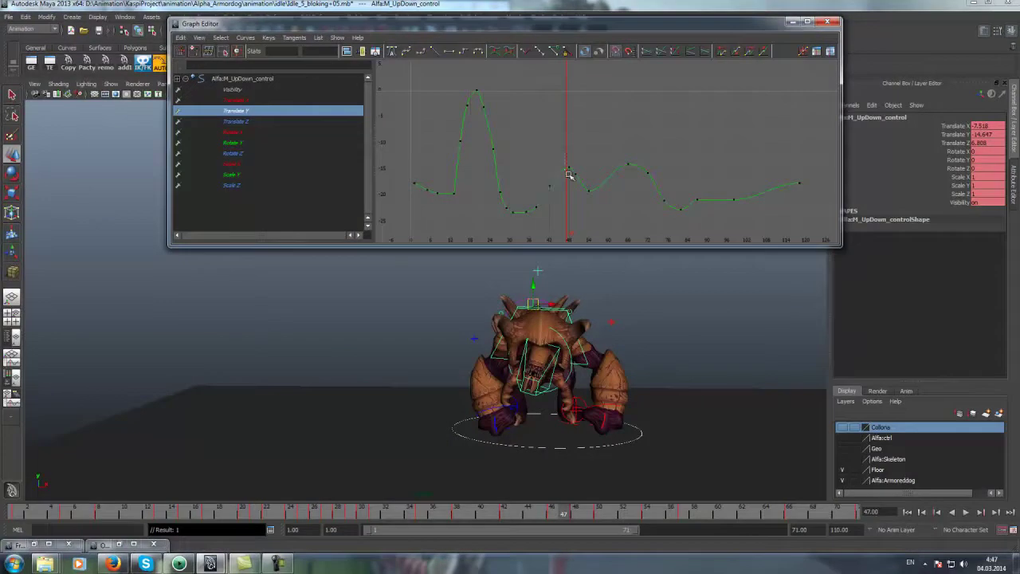
Delete the hip's Translate Y bump key at frame 48 and play back the result
{"action": "key", "text": "alt+v"}
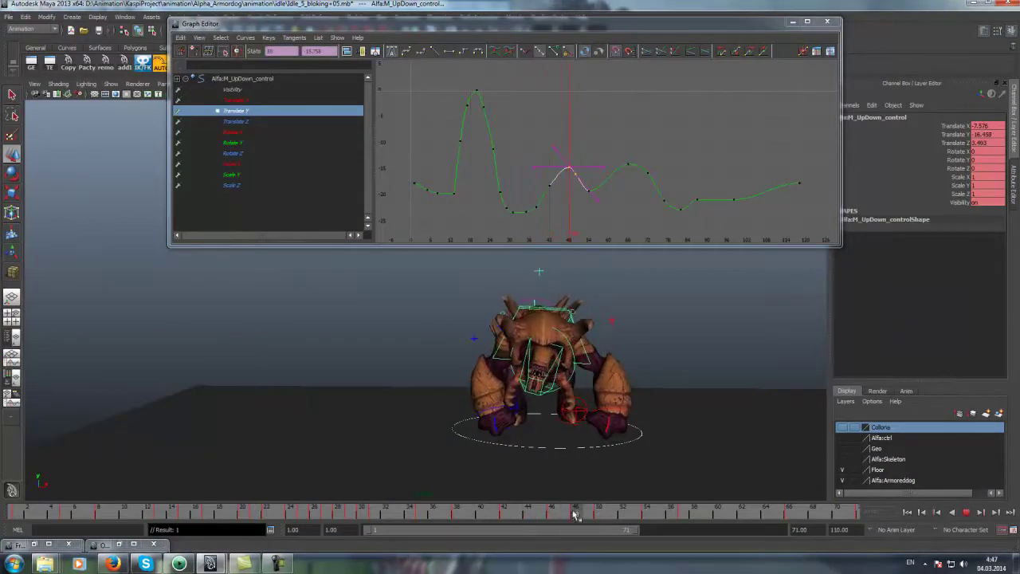
{"action": "left_click", "coordinate": [542, 160]}
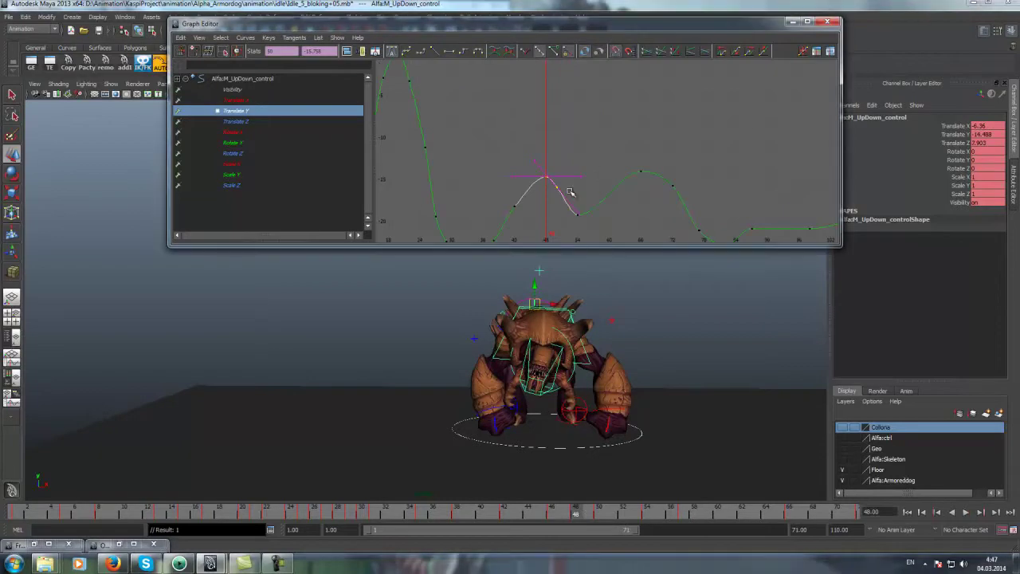
{"action": "key", "text": "Delete"}
{"action": "key", "text": "alt+v"}
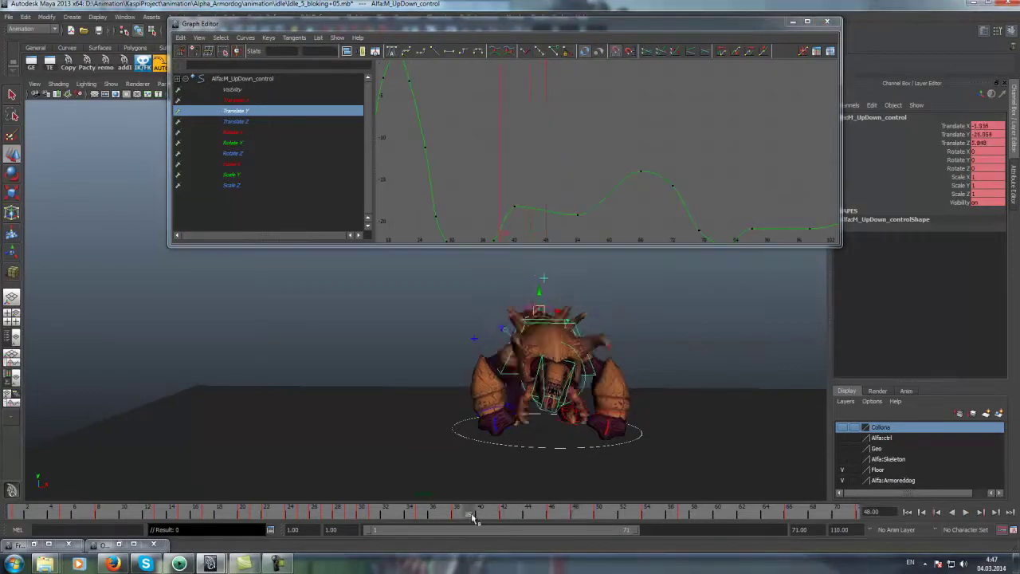
Move to frame 47, select the left hand control, and show its Translate Y curve
{"action": "left_click", "coordinate": [410, 520]}
{"action": "left_click_drag", "start_coordinate": [411, 520], "coordinate": [572, 520]}
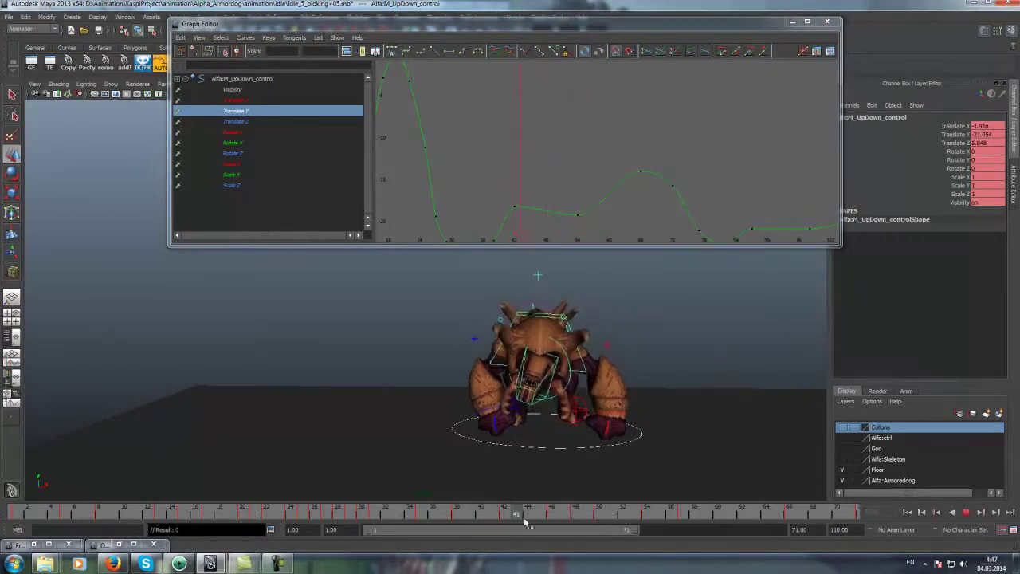
{"action": "left_click", "coordinate": [582, 408]}
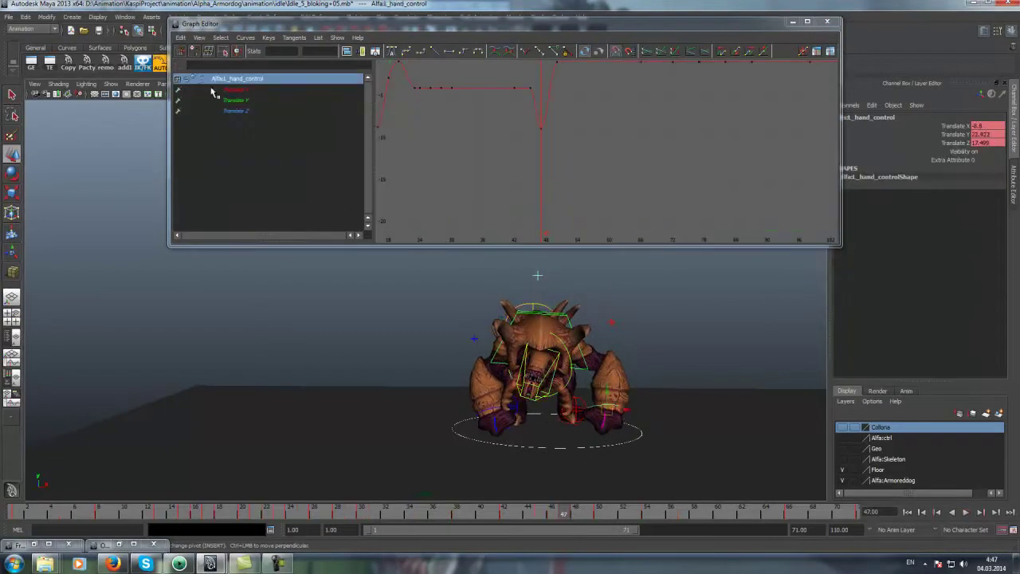
{"action": "left_click", "coordinate": [236, 100]}
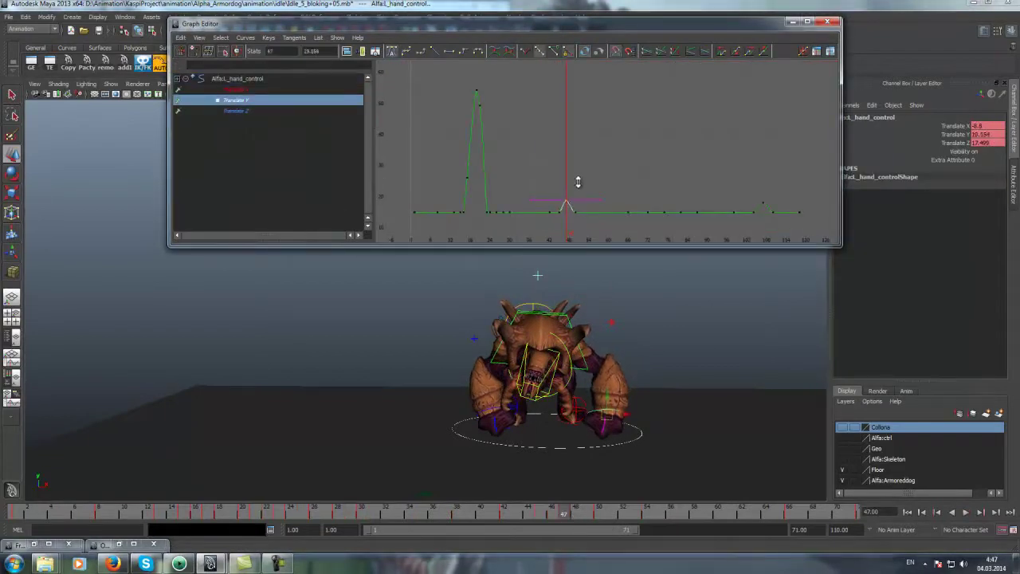
Show the left hand's Translate X curve, play it back, and orbit close around the creature
{"action": "left_click_drag", "start_coordinate": [543, 514], "coordinate": [536, 512]}
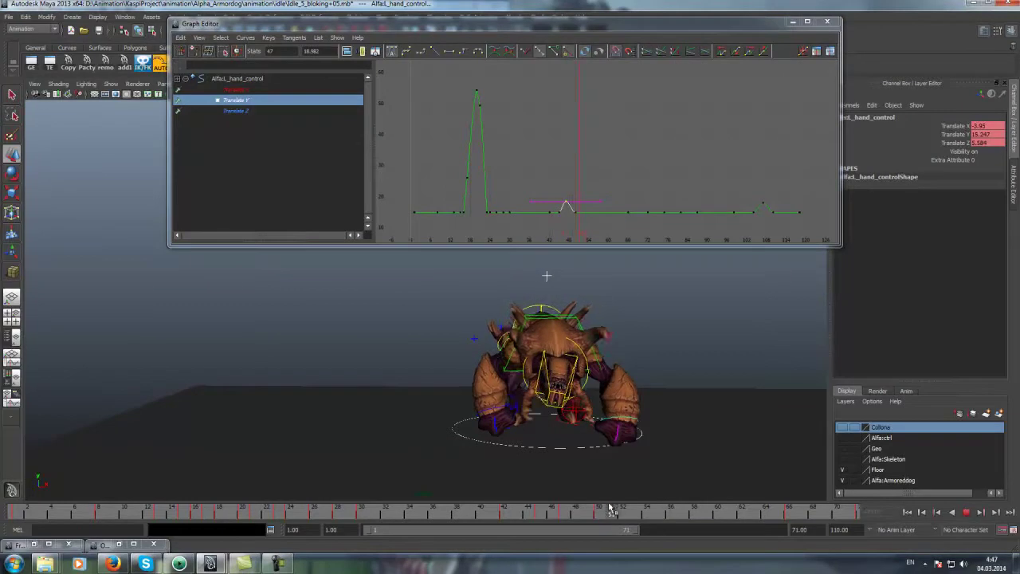
{"action": "left_click", "coordinate": [239, 90]}
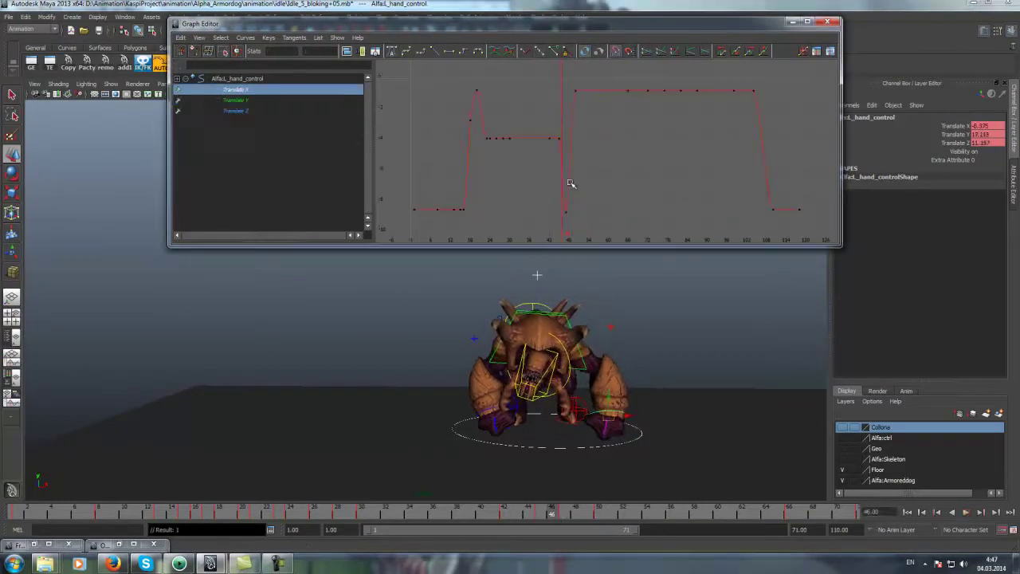
{"action": "left_click", "coordinate": [567, 514]}
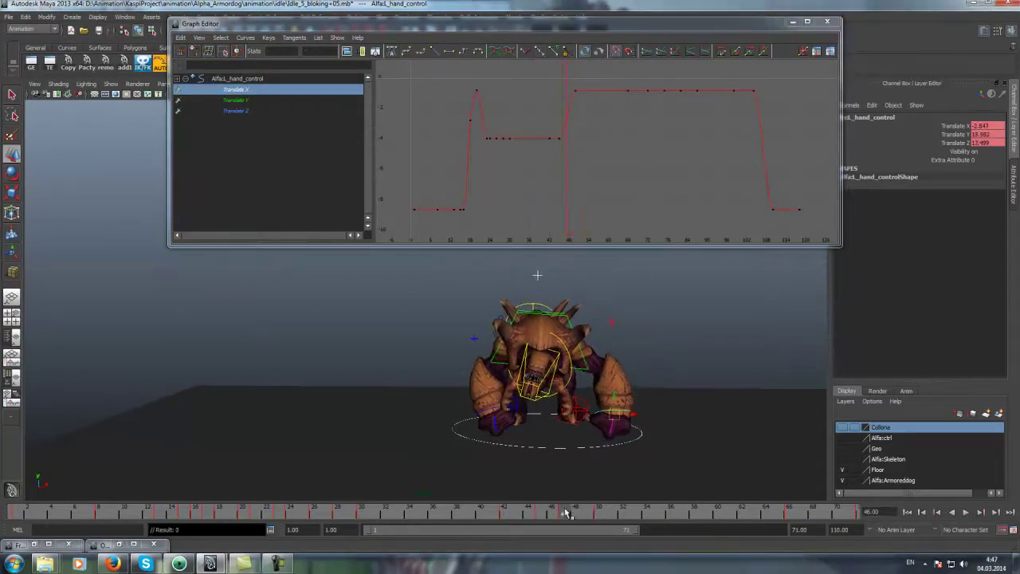
{"action": "left_click", "coordinate": [966, 513]}
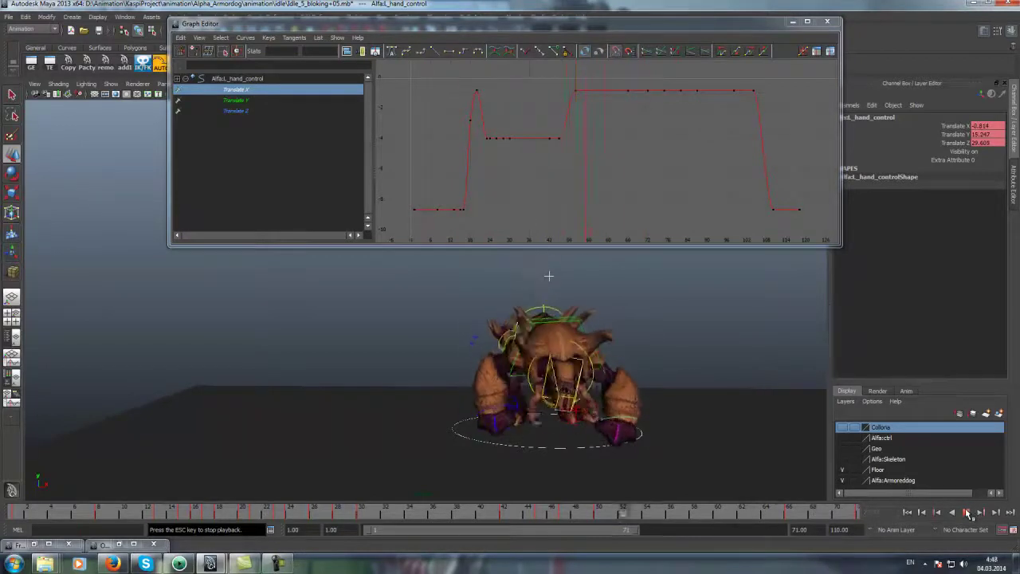
{"action": "mouse_move", "coordinate": [228, 517]}
{"action": "left_mouse_down"}
{"action": "mouse_move", "coordinate": [351, 520]}
{"action": "mouse_move", "coordinate": [338, 520]}
{"action": "left_mouse_up"}
{"action": "left_click_drag", "start_coordinate": [478, 358], "coordinate": [543, 351], "text": "alt"}
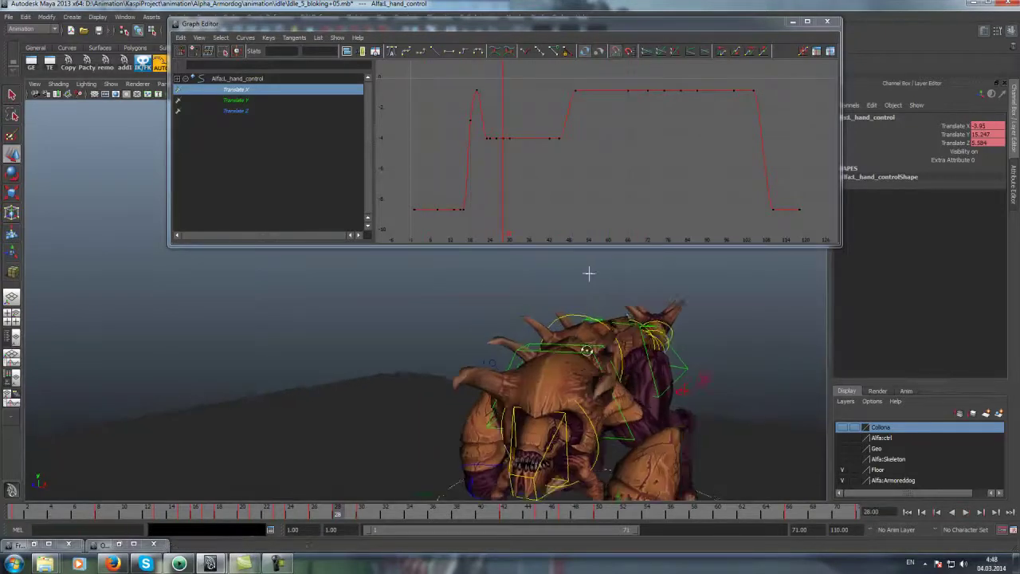
{"action": "right_click_drag", "start_coordinate": [494, 367], "coordinate": [563, 370], "text": "alt"}
{"action": "left_click_drag", "start_coordinate": [562, 371], "coordinate": [638, 335], "text": "alt"}
Select the left clavicle control and lower its Rotate Y key at frame 30
{"action": "left_click", "coordinate": [715, 287]}
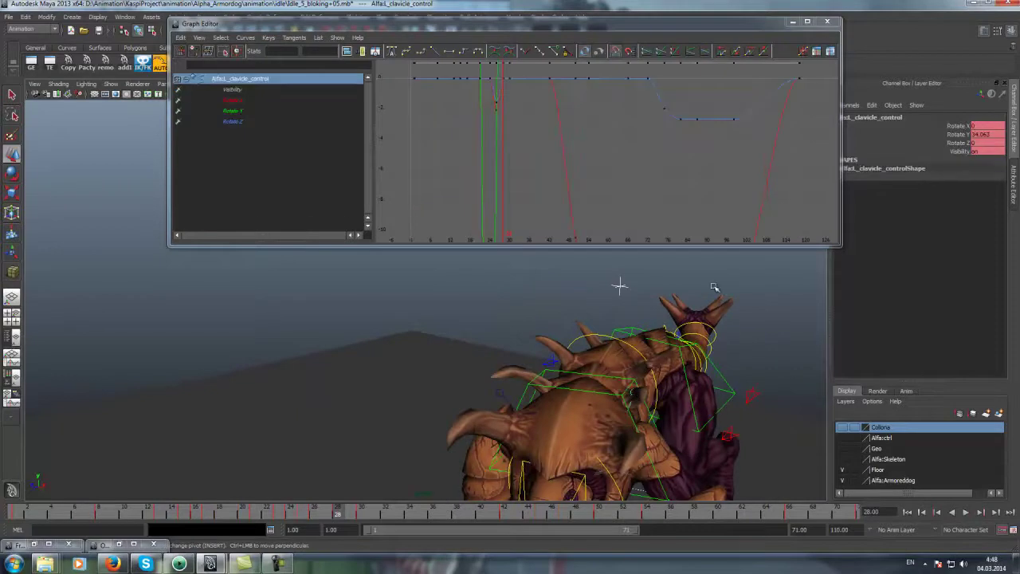
{"action": "left_click", "coordinate": [905, 134]}
{"action": "left_click", "coordinate": [223, 111]}
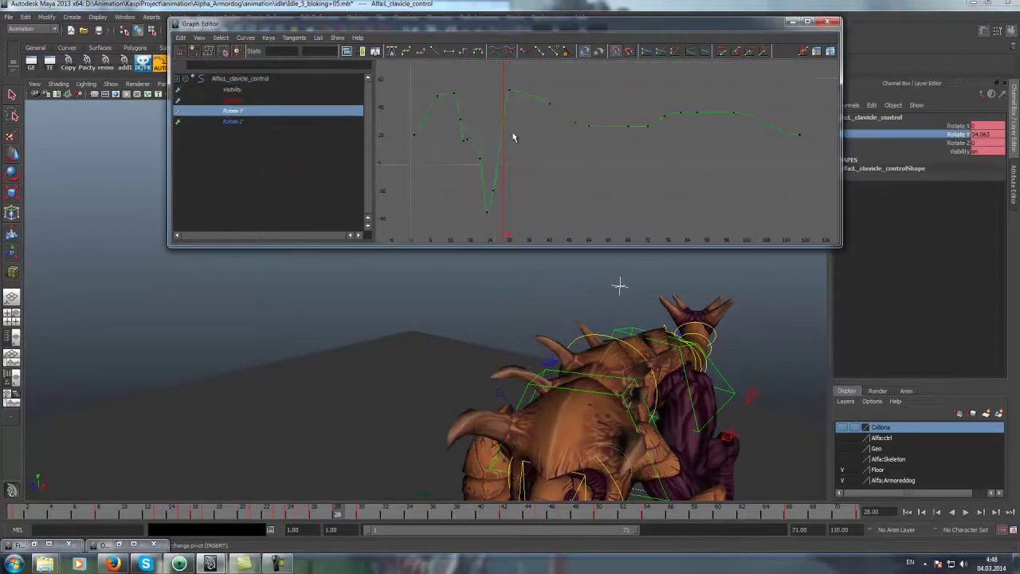
{"action": "left_click", "coordinate": [511, 91]}
{"action": "middle_click_drag", "start_coordinate": [511, 91], "coordinate": [519, 133]}
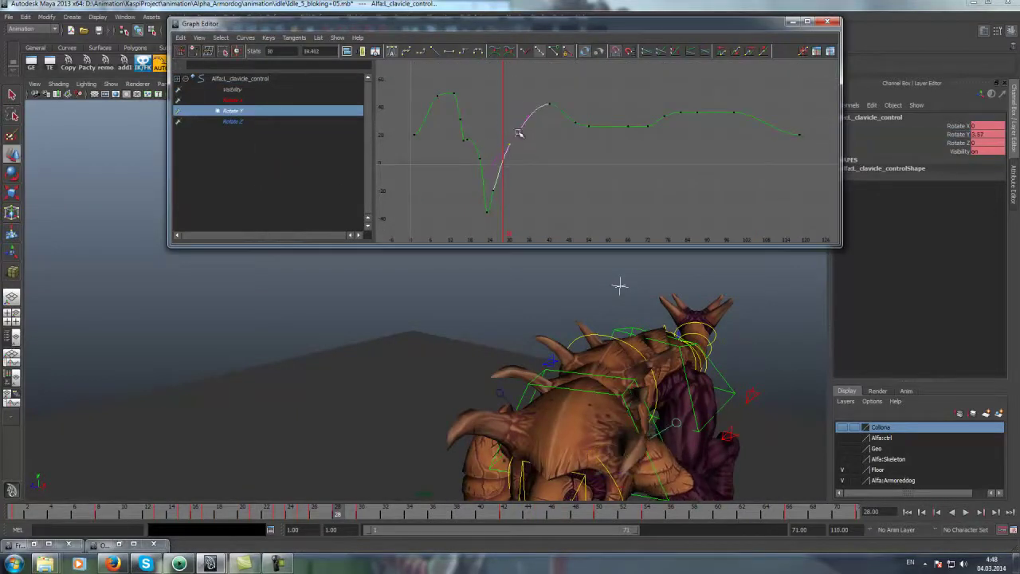
{"action": "right_click_drag", "start_coordinate": [508, 126], "coordinate": [499, 144], "text": "alt"}
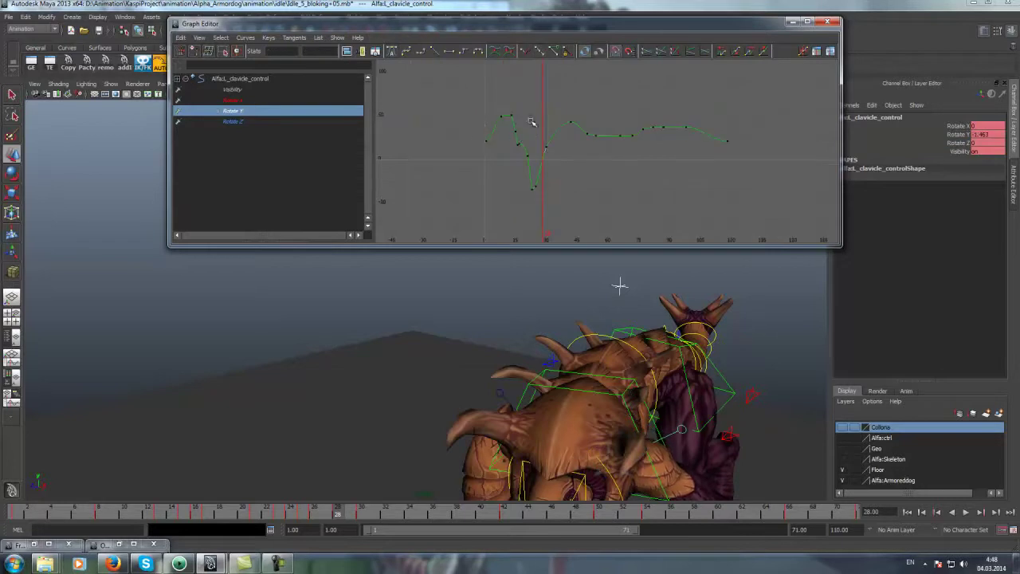
{"action": "middle_click_drag", "start_coordinate": [526, 136], "coordinate": [569, 212]}
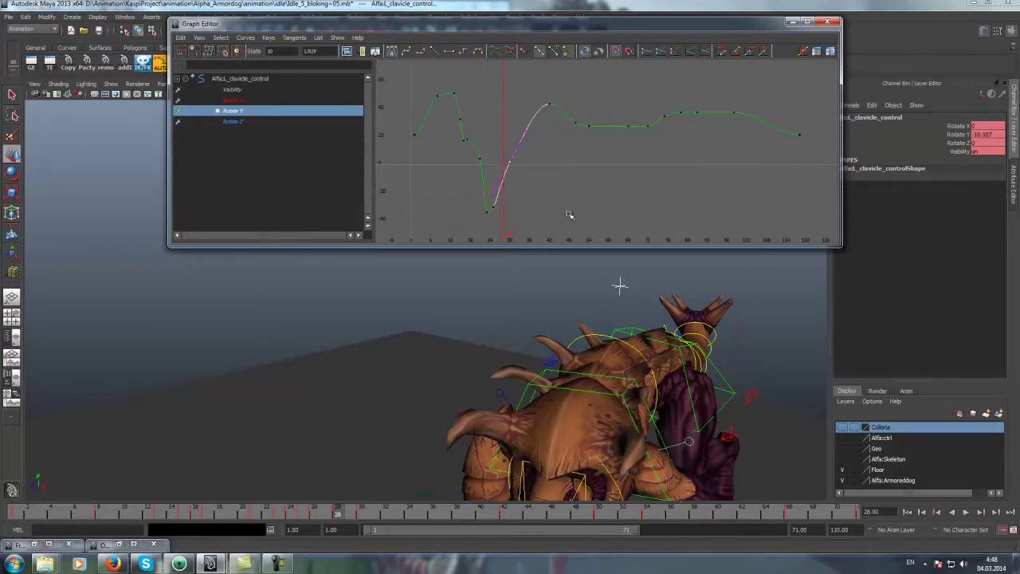
{"action": "left_click_drag", "start_coordinate": [558, 287], "coordinate": [579, 273], "text": "alt"}
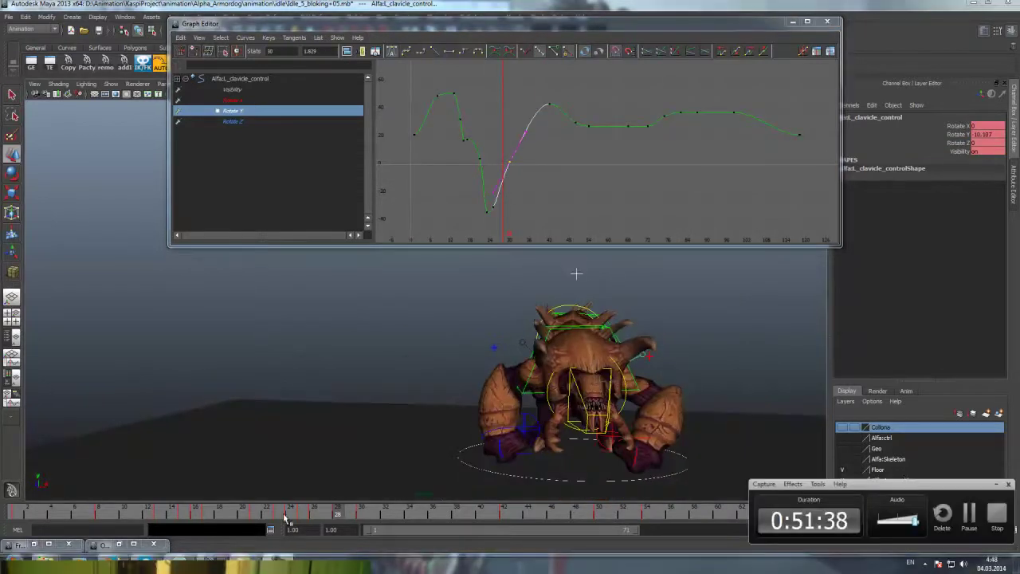
Play the idle from the start, orbiting side and front views, and stop at frame 44
{"action": "left_click_drag", "start_coordinate": [284, 519], "coordinate": [102, 511]}
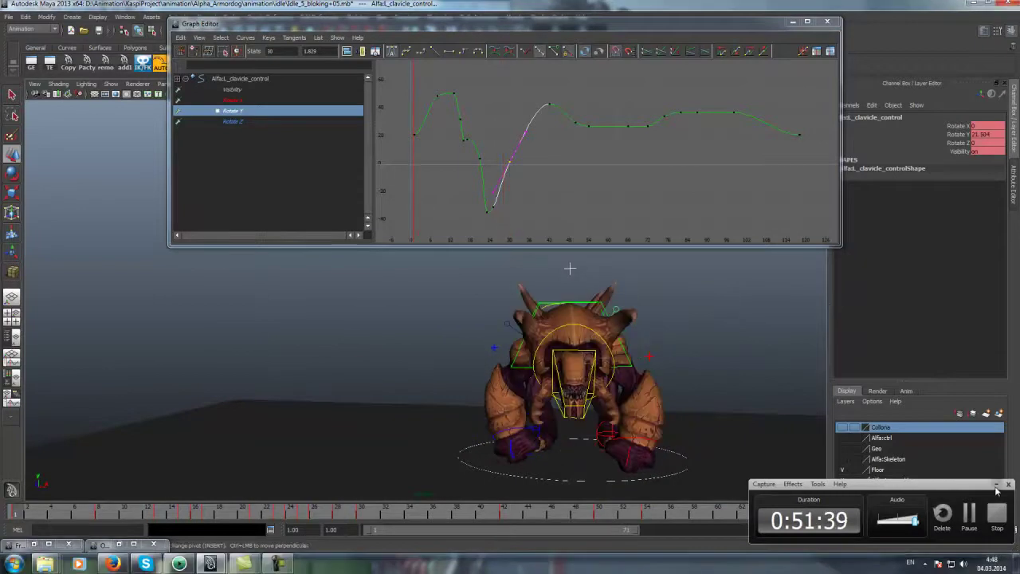
{"action": "left_click", "coordinate": [996, 485]}
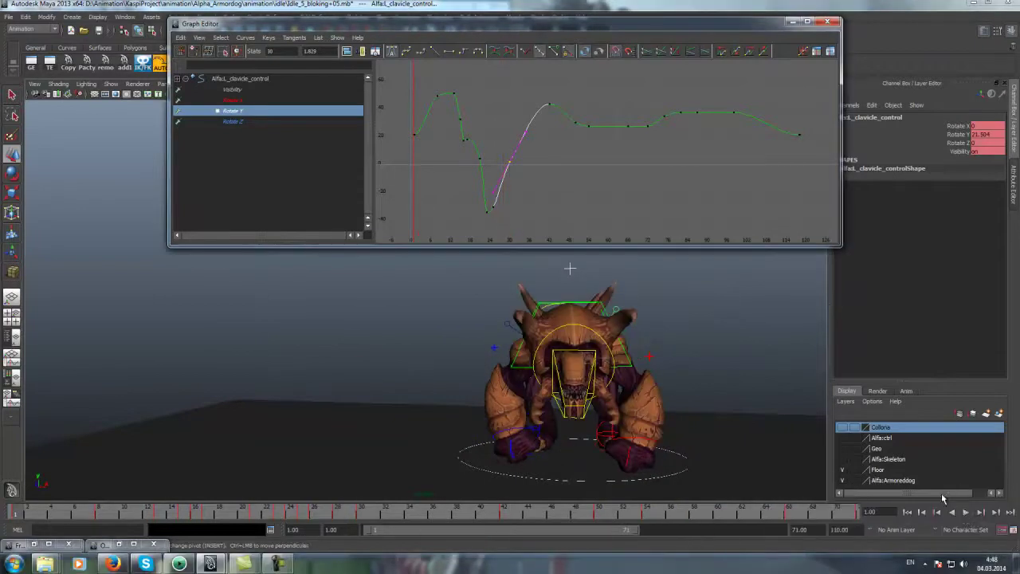
{"action": "left_click", "coordinate": [965, 512]}
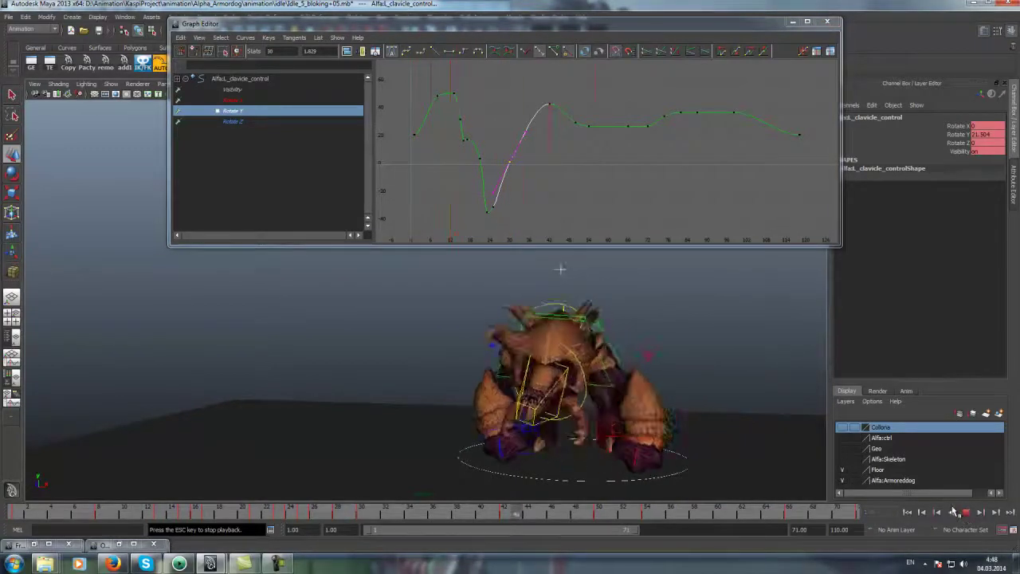
{"action": "scroll", "coordinate": [562, 374], "scroll_direction": "down", "scroll_amount": 3}
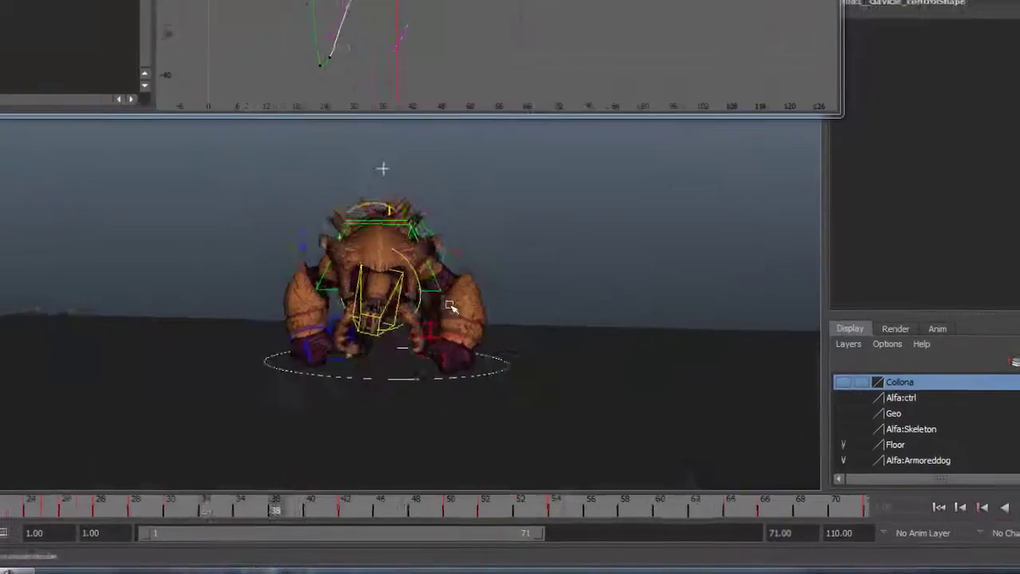
{"action": "left_click_drag", "start_coordinate": [560, 373], "coordinate": [496, 381], "text": "alt"}
{"action": "mouse_move", "coordinate": [323, 311]}
{"action": "left_mouse_down", "text": "alt"}
{"action": "mouse_move", "coordinate": [466, 323]}
{"action": "mouse_move", "coordinate": [342, 325]}
{"action": "mouse_move", "coordinate": [550, 303]}
{"action": "left_mouse_up", "text": "alt"}
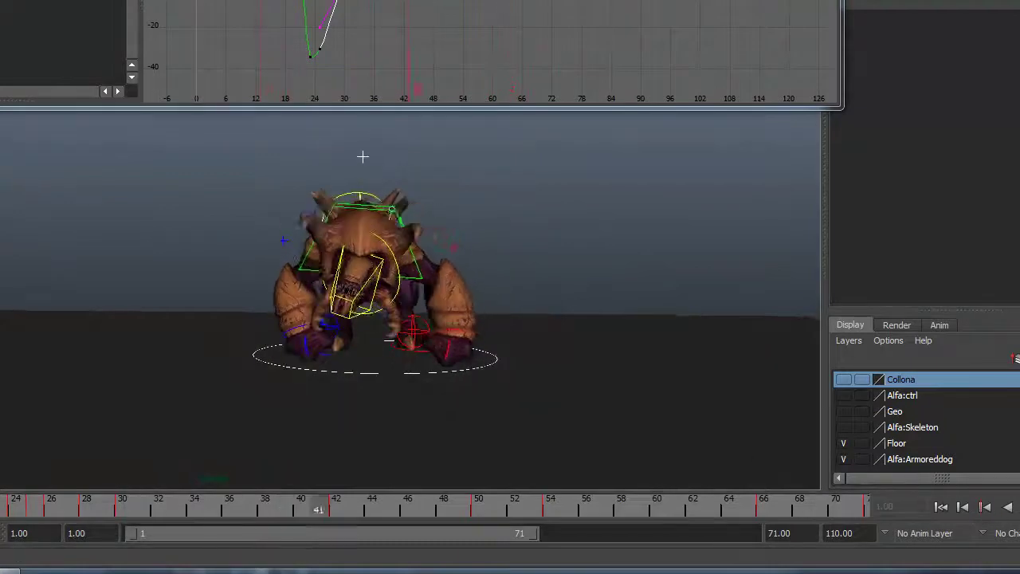
{"action": "left_click_drag", "start_coordinate": [63, 513], "coordinate": [342, 519]}
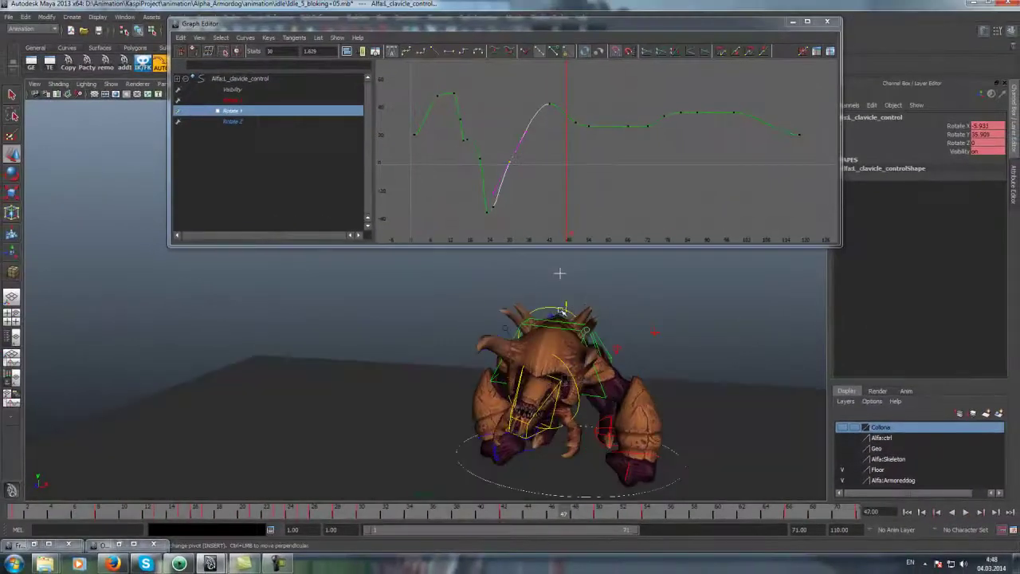
Select the UpDown control, show only its Translate X curve, and play the idle
{"action": "left_click", "coordinate": [562, 313]}
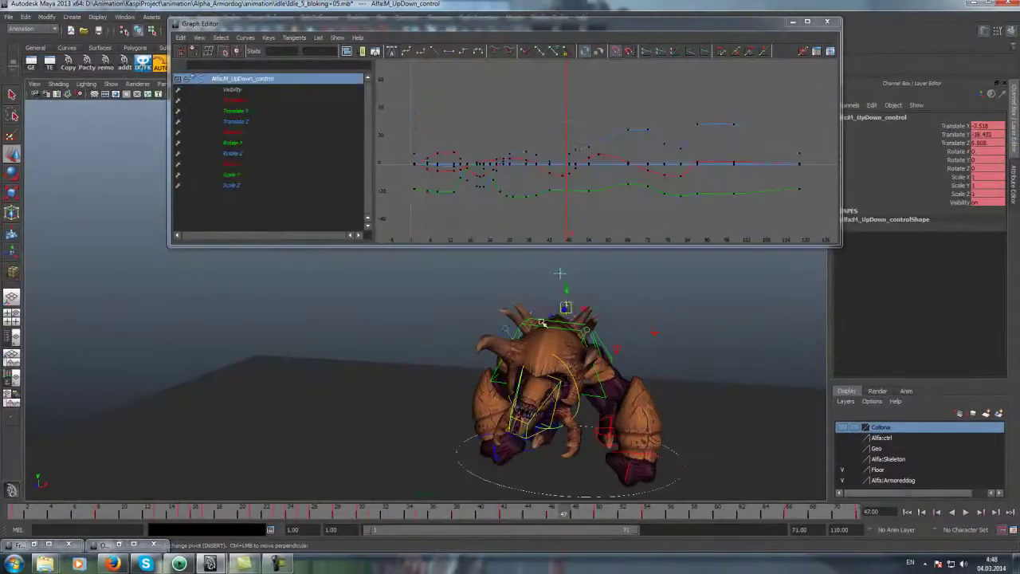
{"action": "key", "text": "alt+v"}
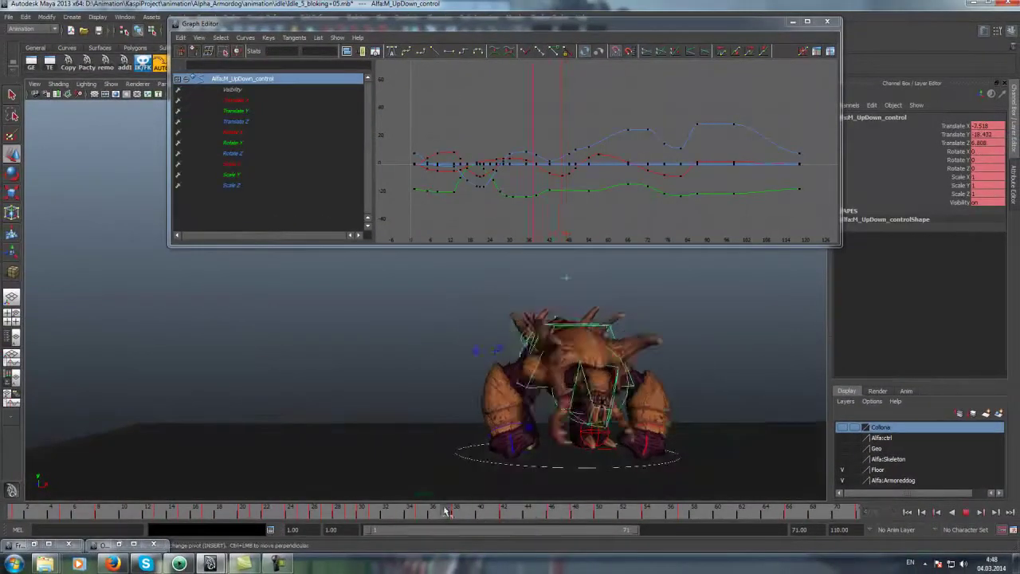
{"action": "key", "text": "alt+v"}
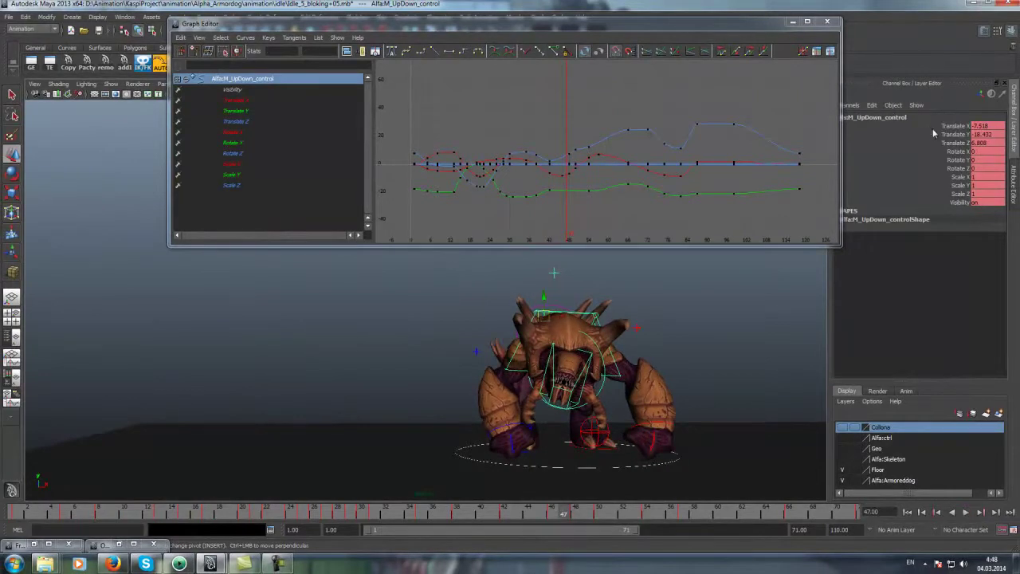
{"action": "left_click", "coordinate": [236, 99]}
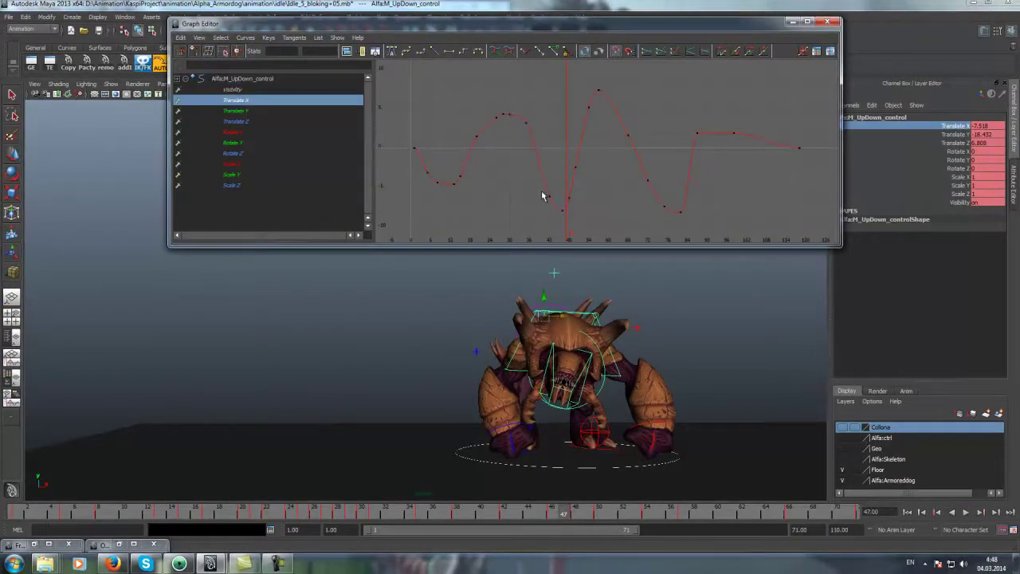
{"action": "key", "text": "alt+v"}
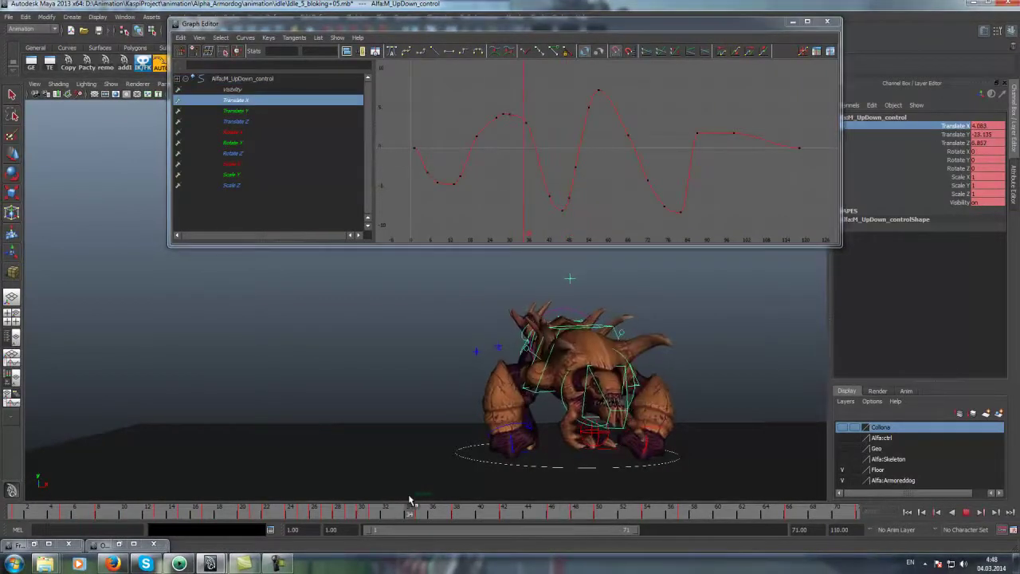
Lower the Translate X key at frame 35 and add a frame-46 key pulled to about -9.9
{"action": "left_click", "coordinate": [526, 122]}
{"action": "middle_click_drag", "start_coordinate": [530, 112], "coordinate": [536, 125]}
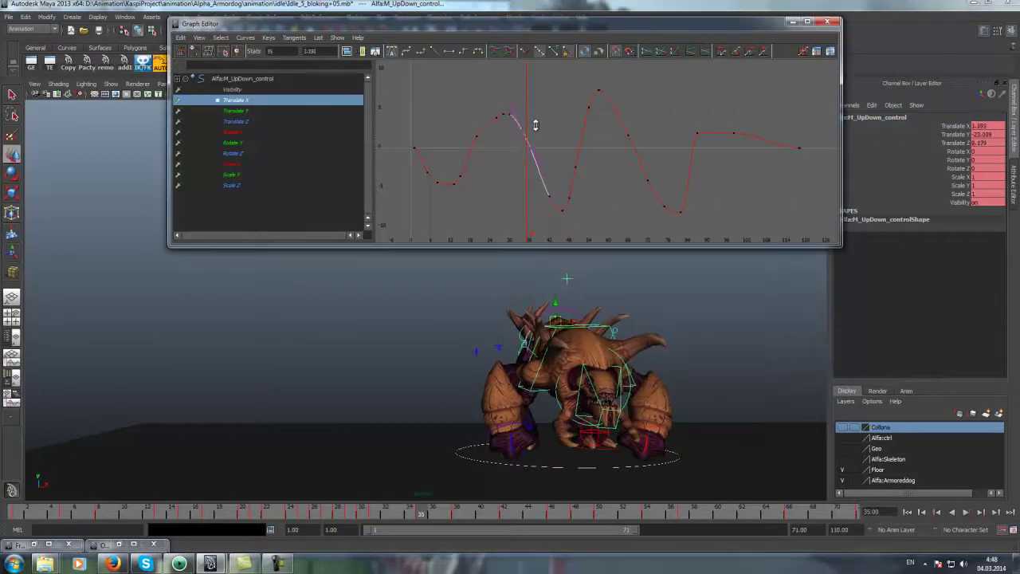
{"action": "left_click_drag", "start_coordinate": [462, 508], "coordinate": [550, 518]}
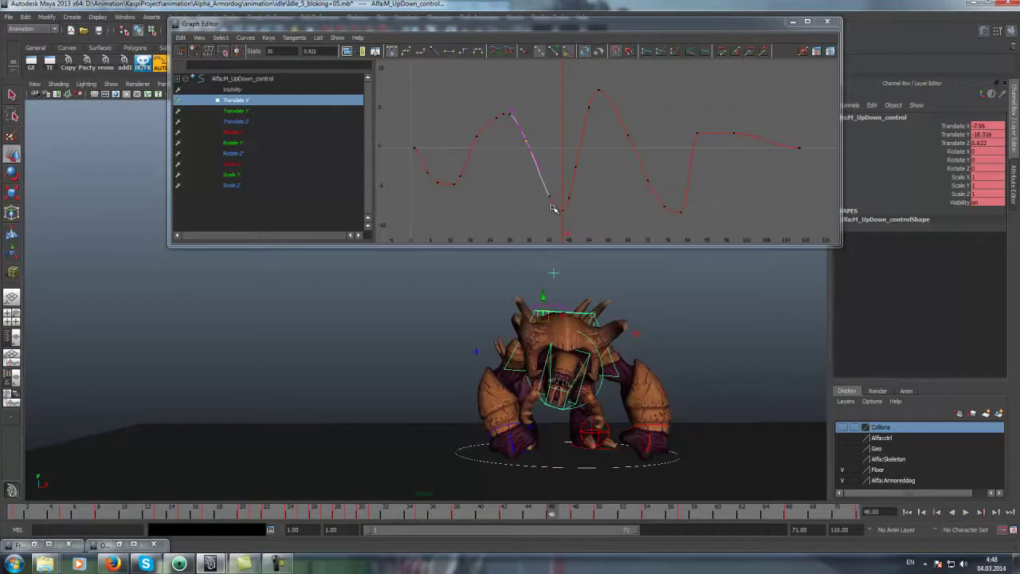
{"action": "key", "text": "s"}
{"action": "middle_click_drag", "start_coordinate": [570, 184], "coordinate": [570, 200]}
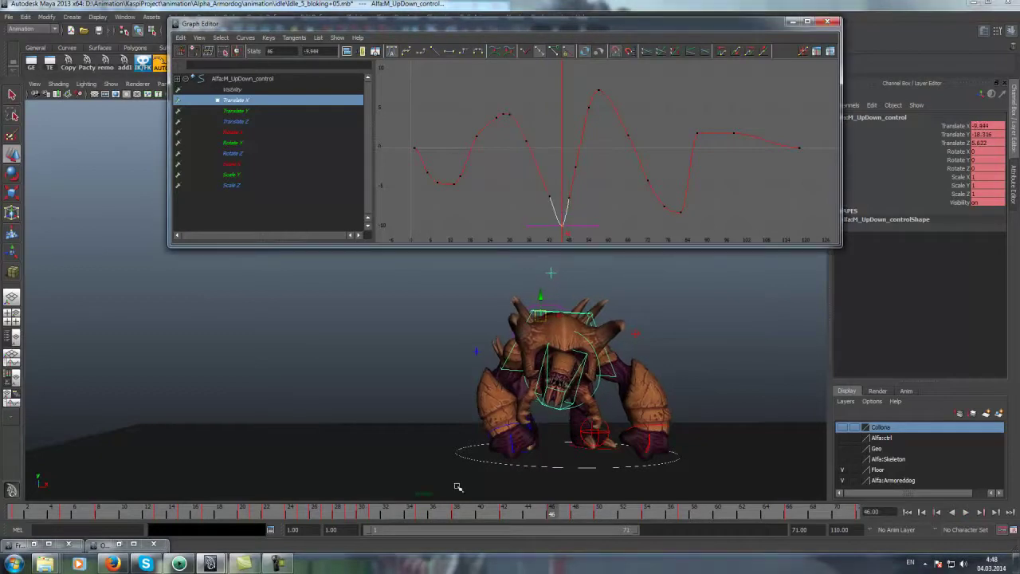
Lower the Translate X keys at frame 42 (to about -7.9) and frame 48
{"action": "left_click_drag", "start_coordinate": [446, 512], "coordinate": [505, 512]}
{"action": "left_click", "coordinate": [549, 196]}
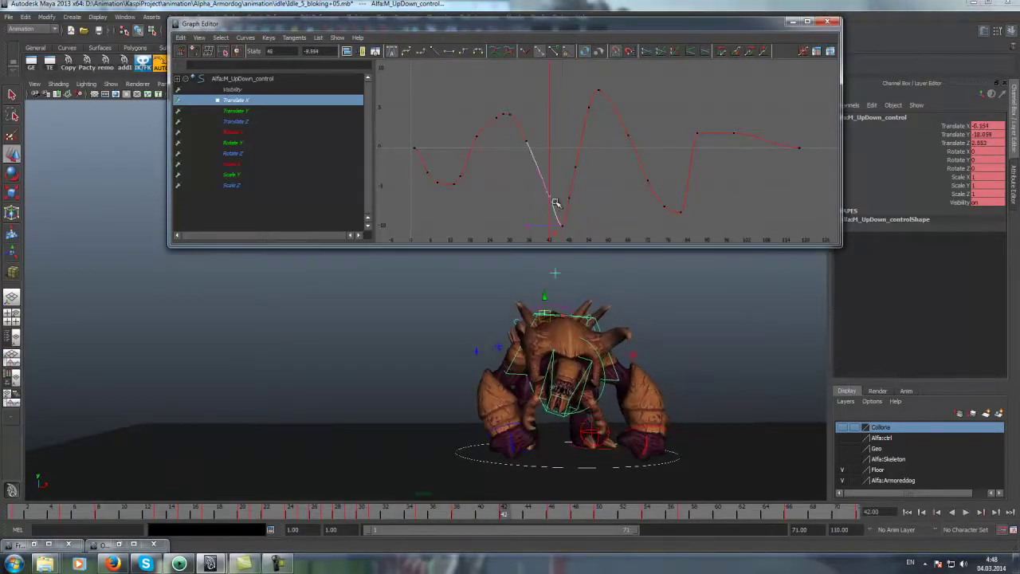
{"action": "middle_click_drag", "start_coordinate": [552, 155], "coordinate": [552, 162]}
{"action": "left_click_drag", "start_coordinate": [504, 513], "coordinate": [572, 514]}
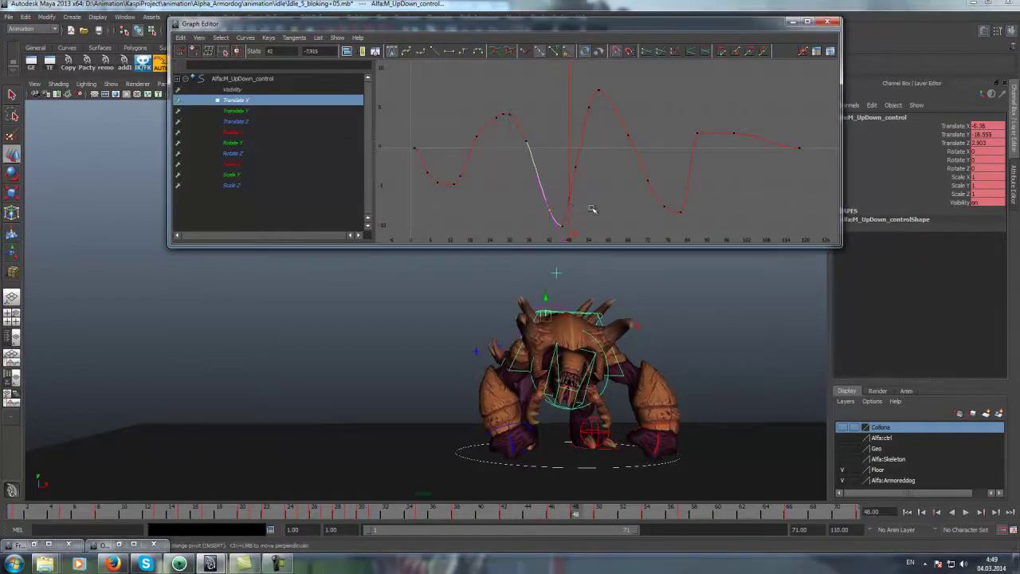
{"action": "left_click", "coordinate": [568, 198]}
{"action": "middle_click_drag", "start_coordinate": [592, 189], "coordinate": [603, 210]}
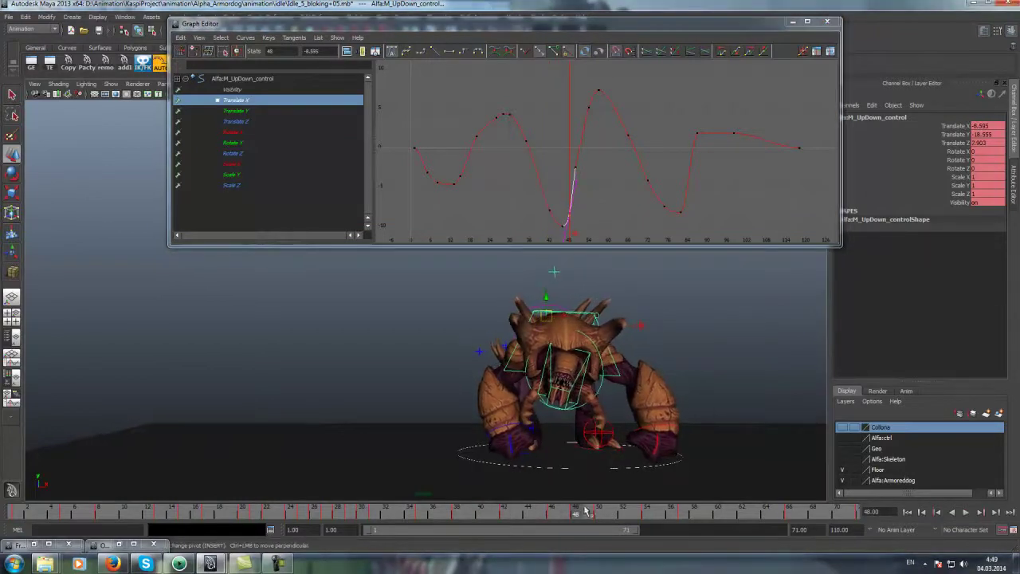
{"action": "left_click_drag", "start_coordinate": [586, 511], "coordinate": [599, 513]}
{"action": "left_click", "coordinate": [607, 154]}
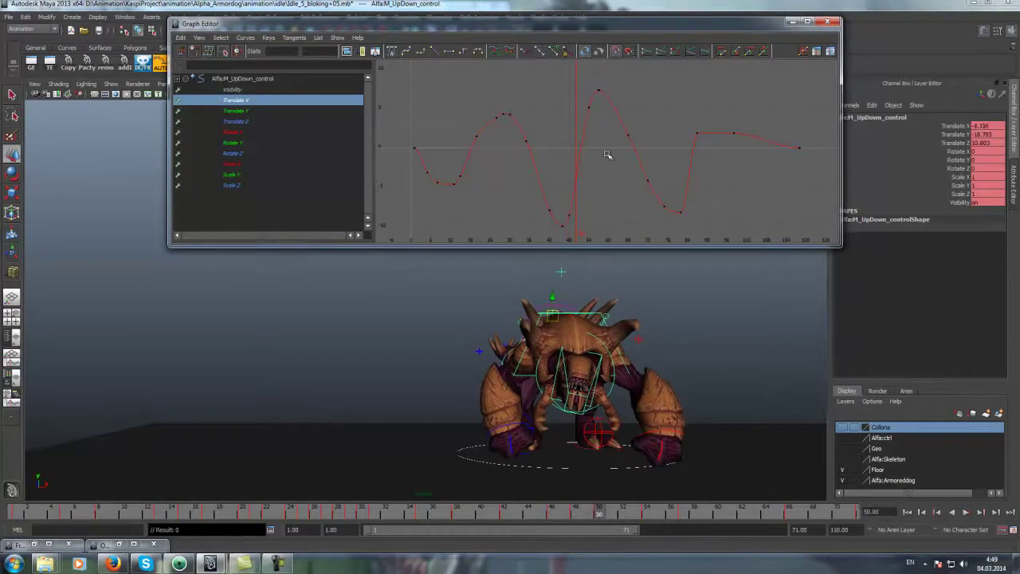
{"action": "left_click_drag", "start_coordinate": [612, 520], "coordinate": [576, 520]}
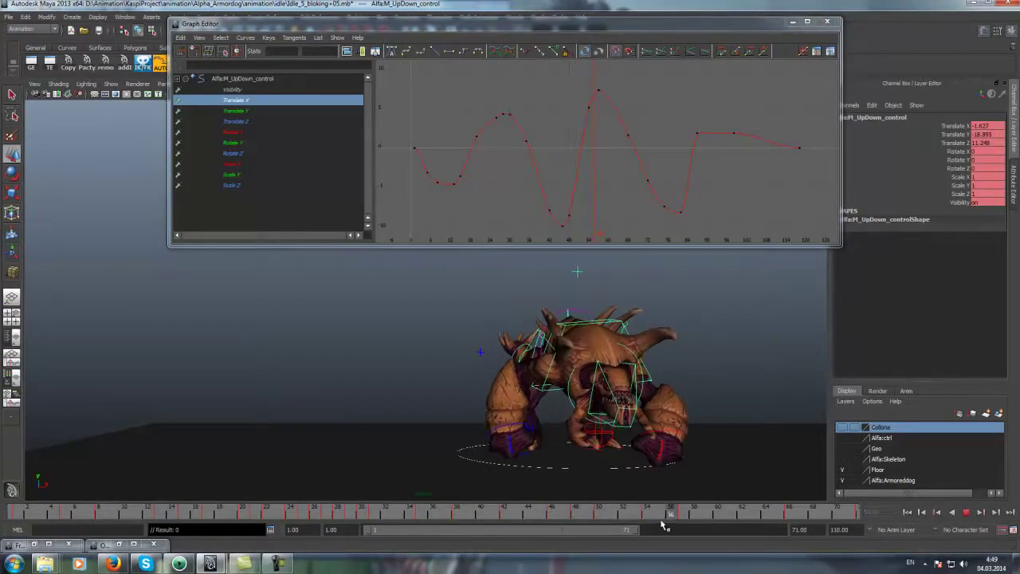
Lower the UpDown Translate Y key near frame 42, play the hips, then select the chest control
{"action": "left_click", "coordinate": [240, 111]}
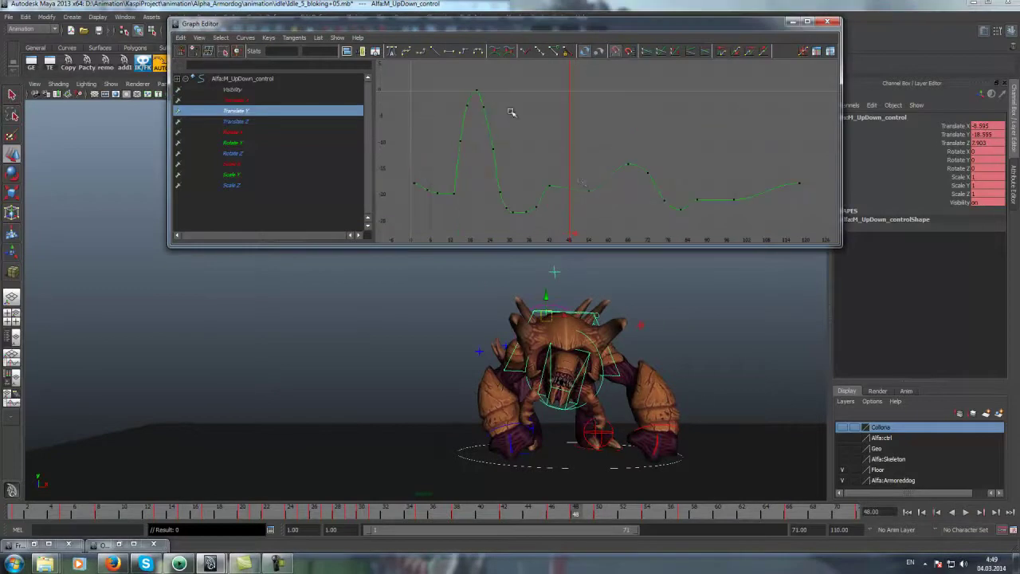
{"action": "middle_click_drag", "start_coordinate": [556, 165], "coordinate": [553, 166]}
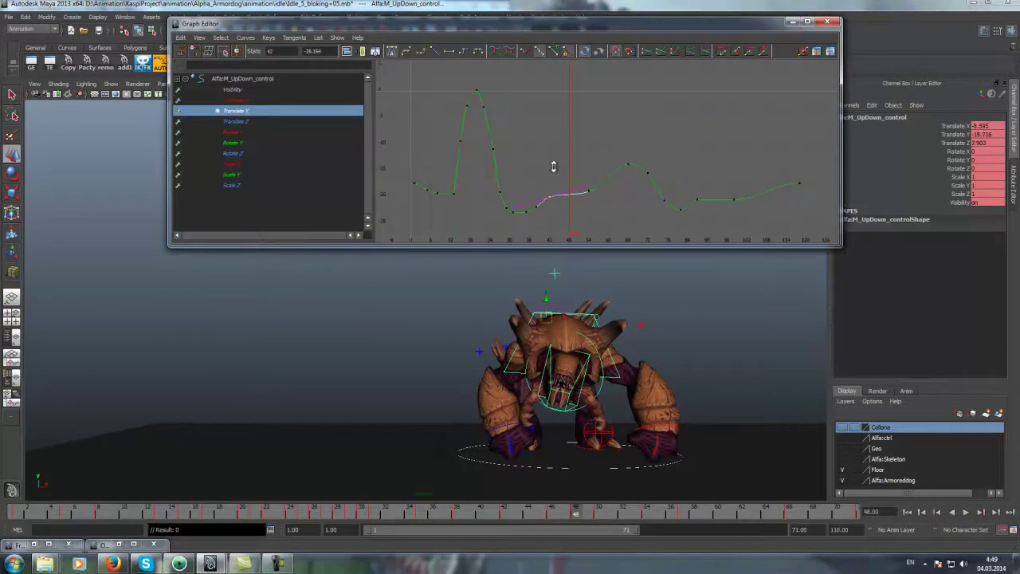
{"action": "key", "text": "alt+v"}
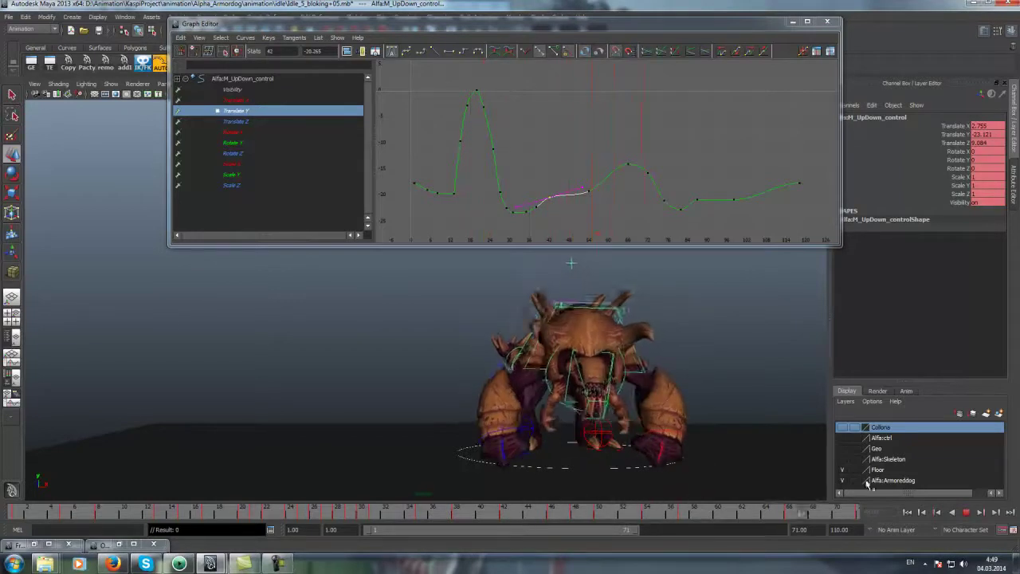
{"action": "left_click", "coordinate": [523, 412]}
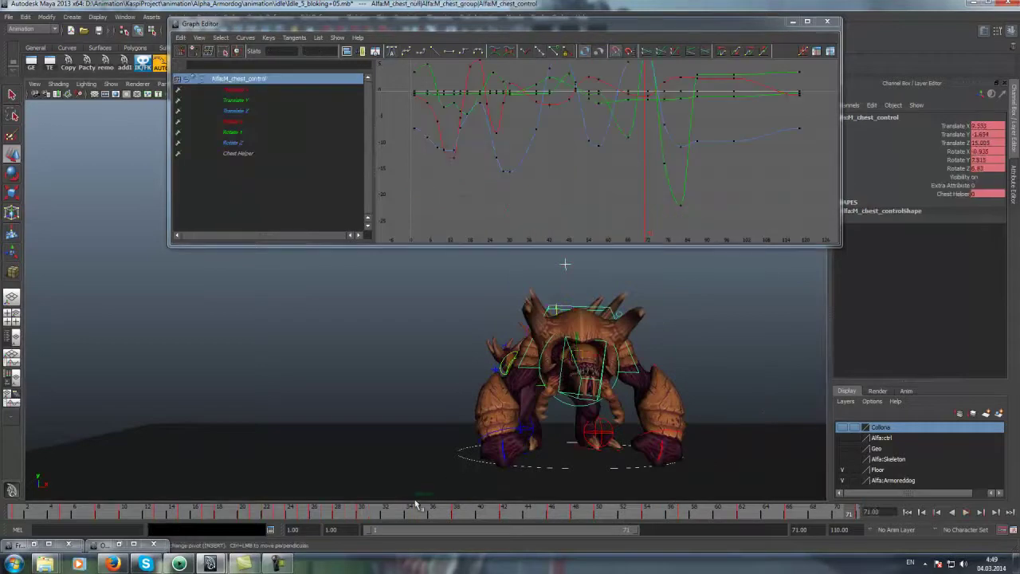
Show the chest's Translate Z curve, delete its frame-50 key, and review in playback
{"action": "left_click_drag", "start_coordinate": [416, 506], "coordinate": [515, 517]}
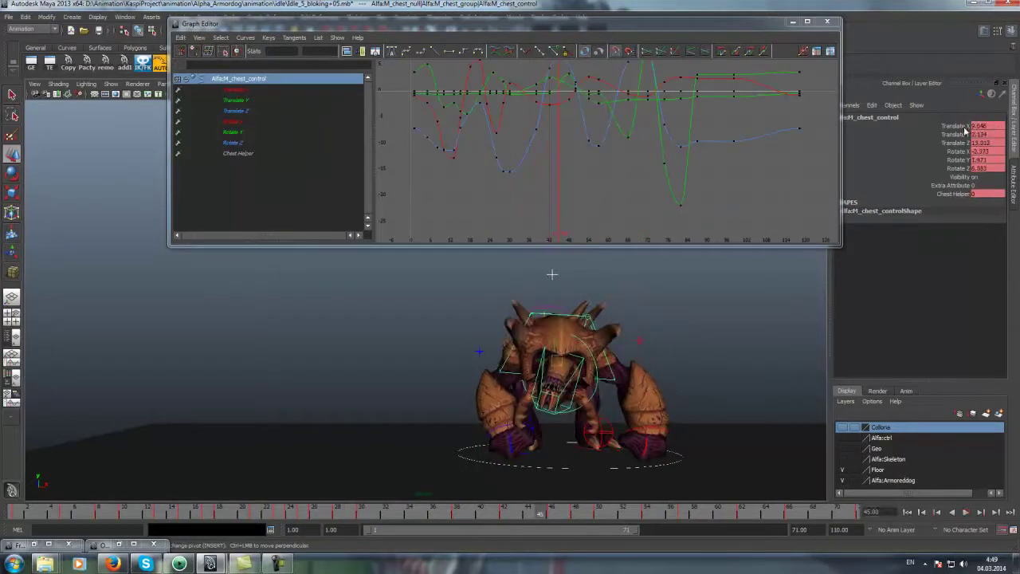
{"action": "left_click", "coordinate": [236, 112]}
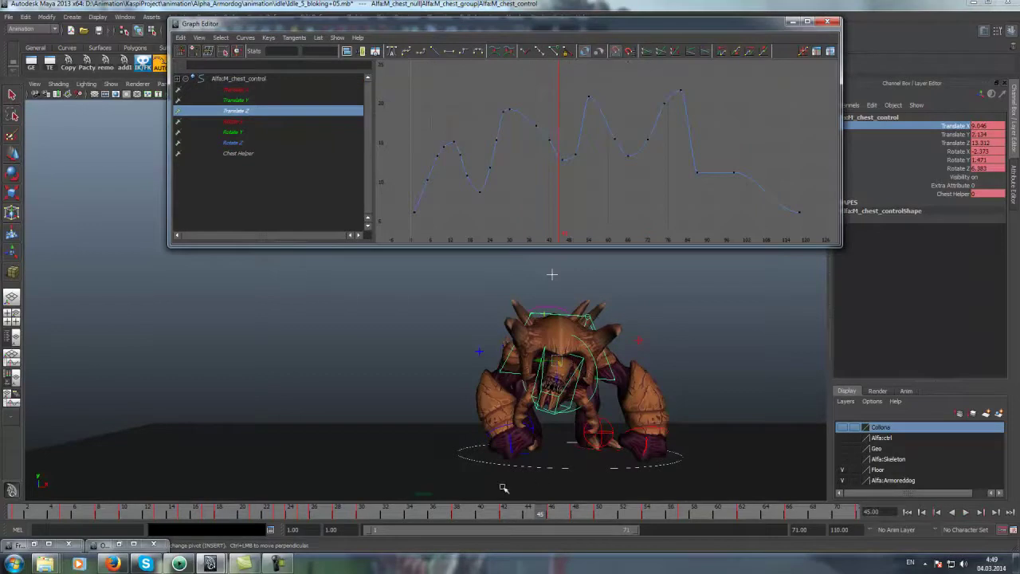
{"action": "left_click_drag", "start_coordinate": [494, 507], "coordinate": [454, 506]}
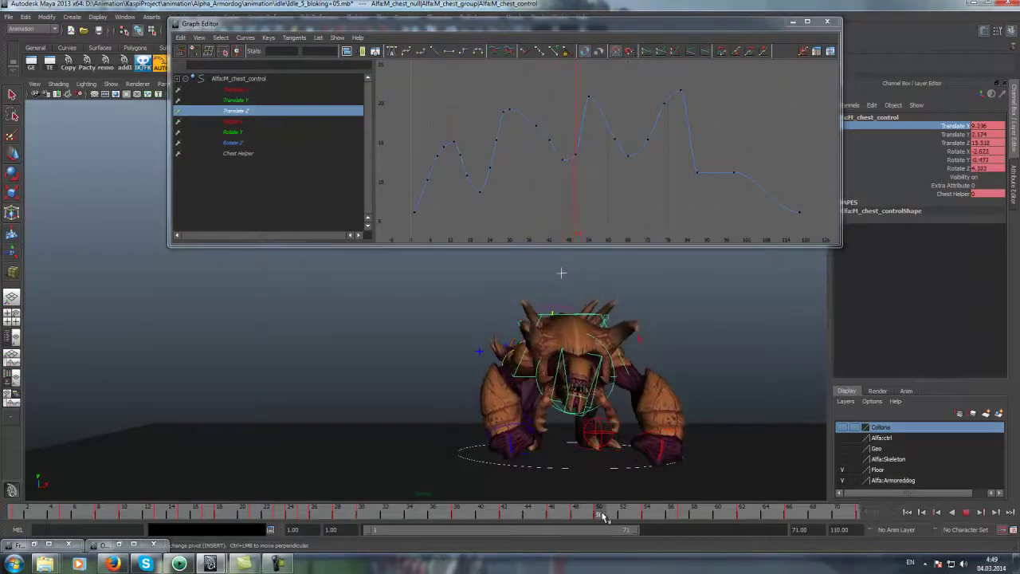
{"action": "left_click", "coordinate": [565, 159]}
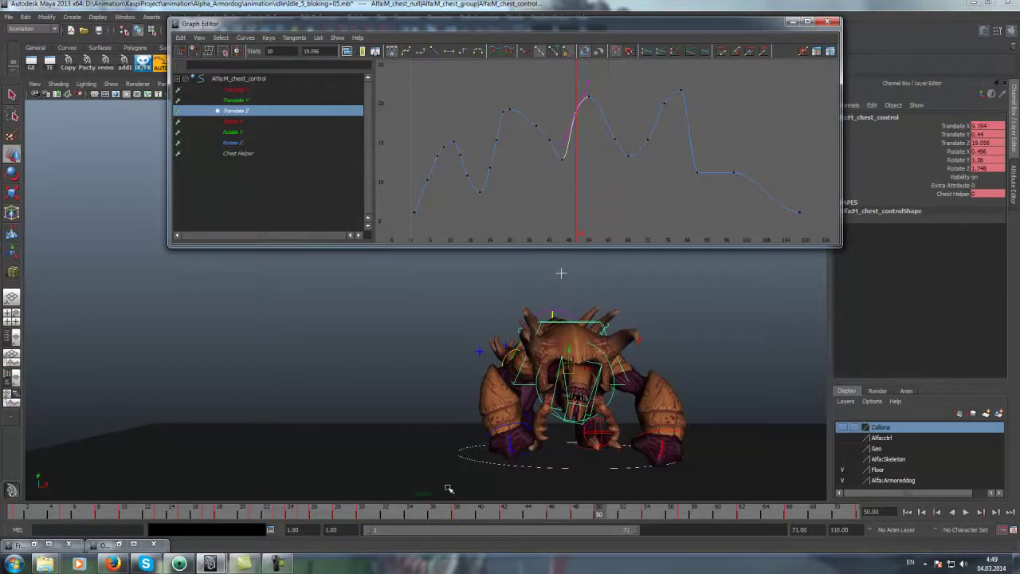
{"action": "key", "text": "alt+v"}
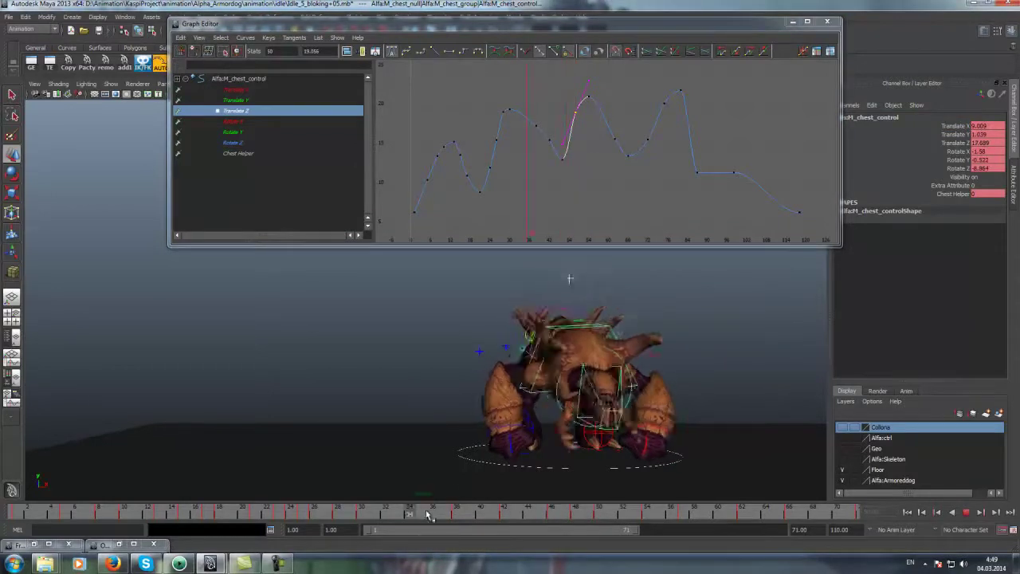
{"action": "key", "text": "alt+v"}
{"action": "key", "text": "Delete"}
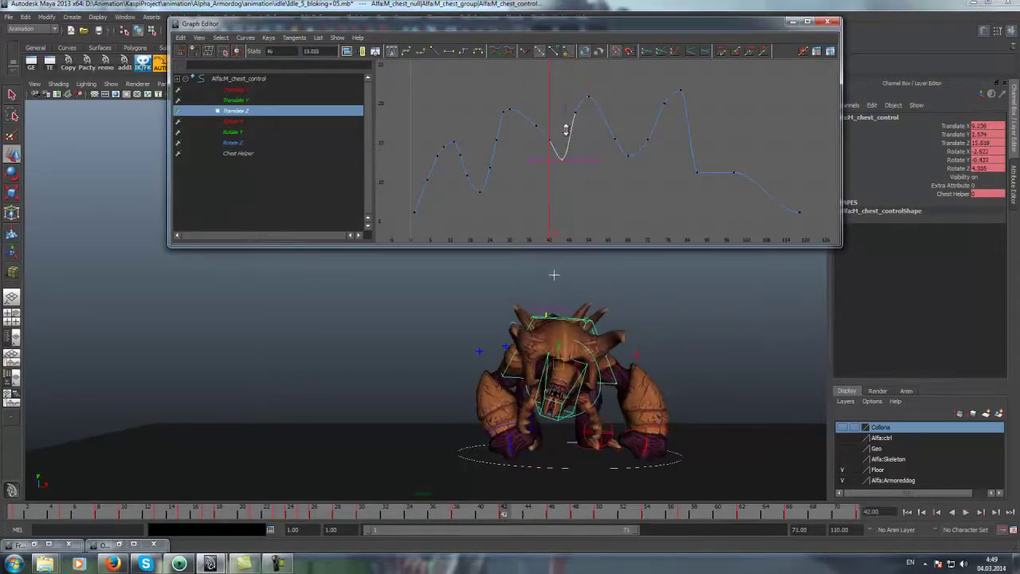
{"action": "key", "text": "alt+v"}
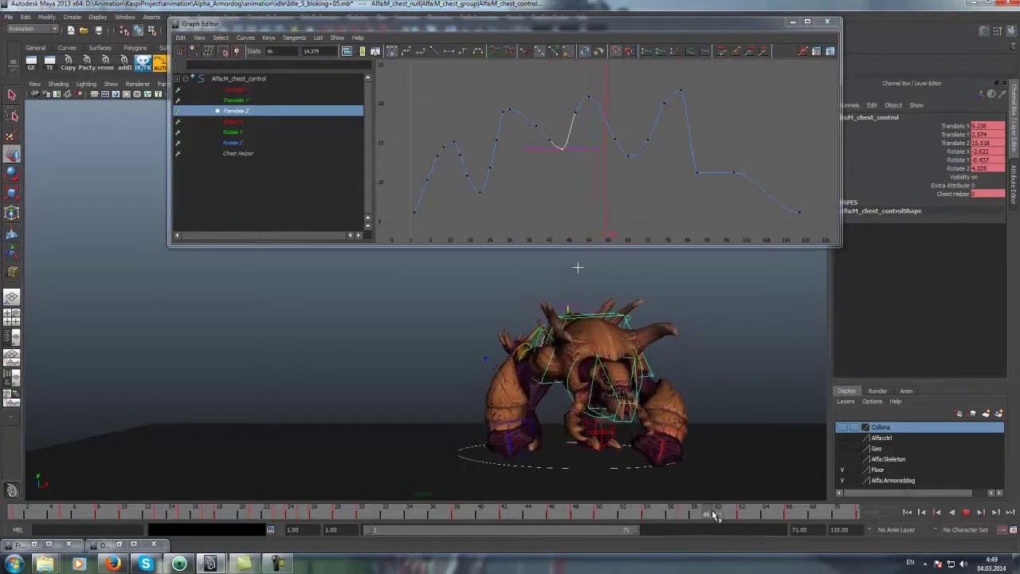
{"action": "left_click", "coordinate": [620, 133]}
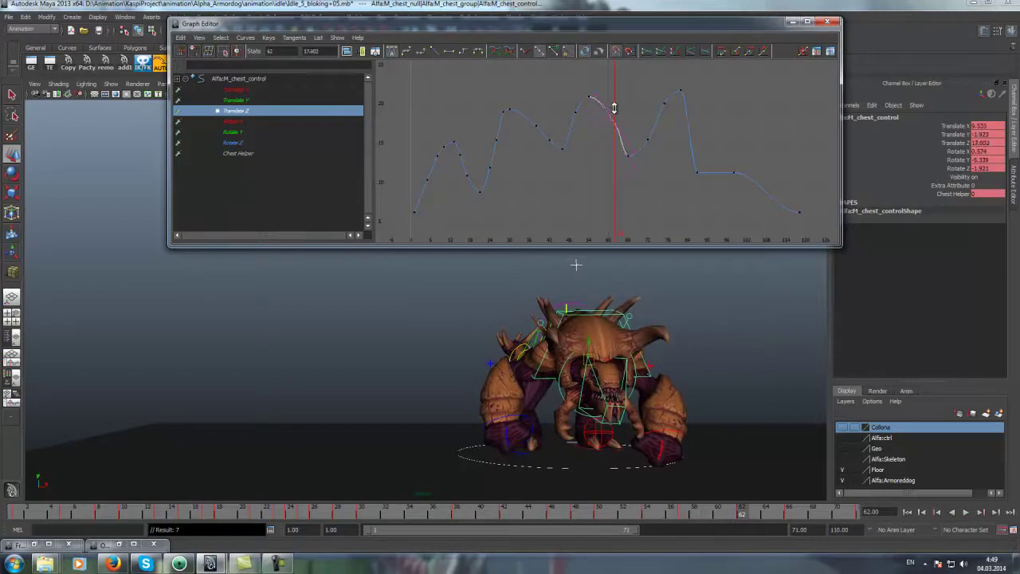
{"action": "key", "text": "ctrl+z"}
{"action": "key", "text": "ctrl+z"}
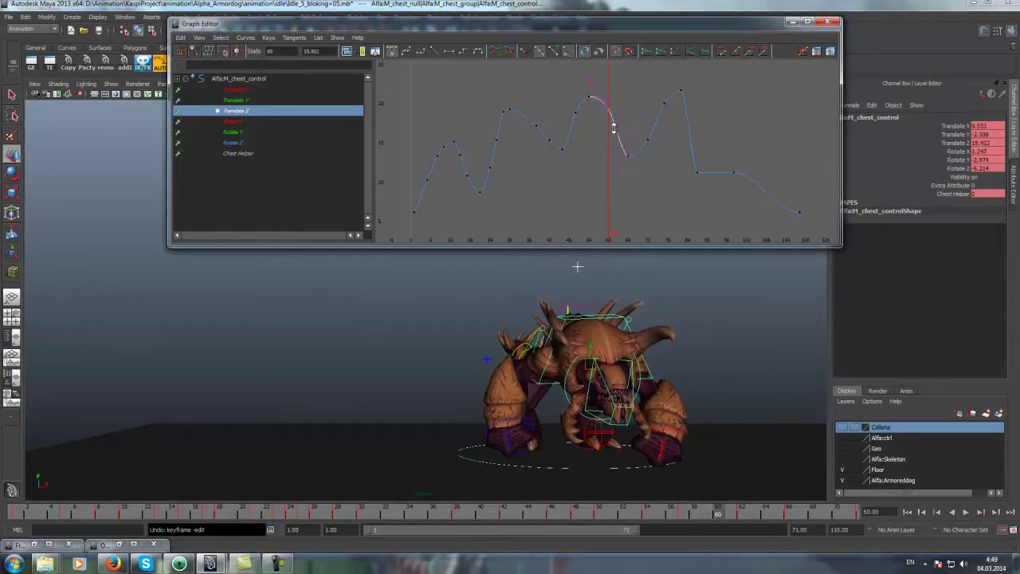
Play the idle and check the chest motion from a low side angle, back to frame 8
{"action": "left_click", "coordinate": [504, 515]}
{"action": "left_click_drag", "start_coordinate": [579, 516], "coordinate": [895, 513]}
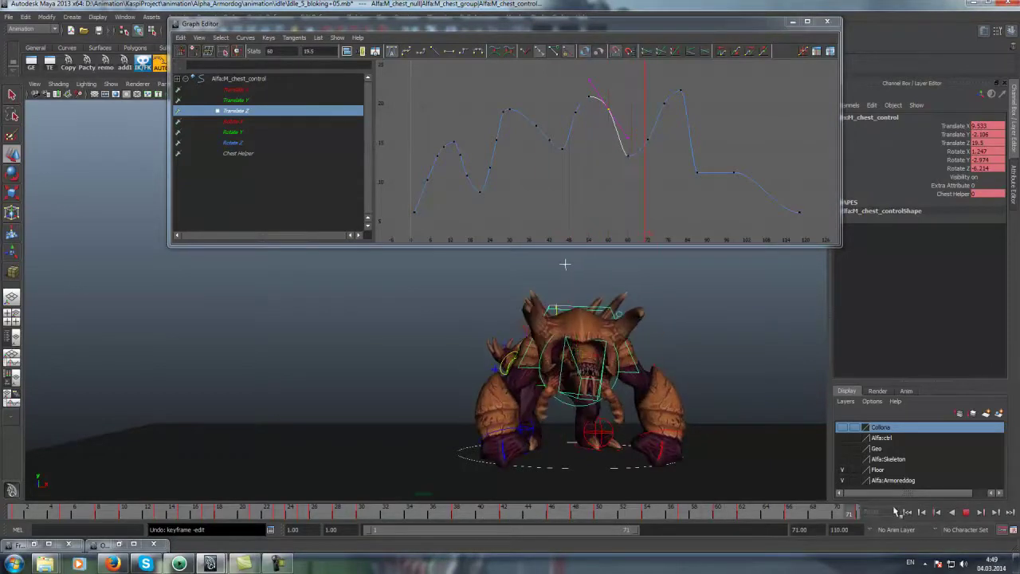
{"action": "left_click", "coordinate": [967, 513]}
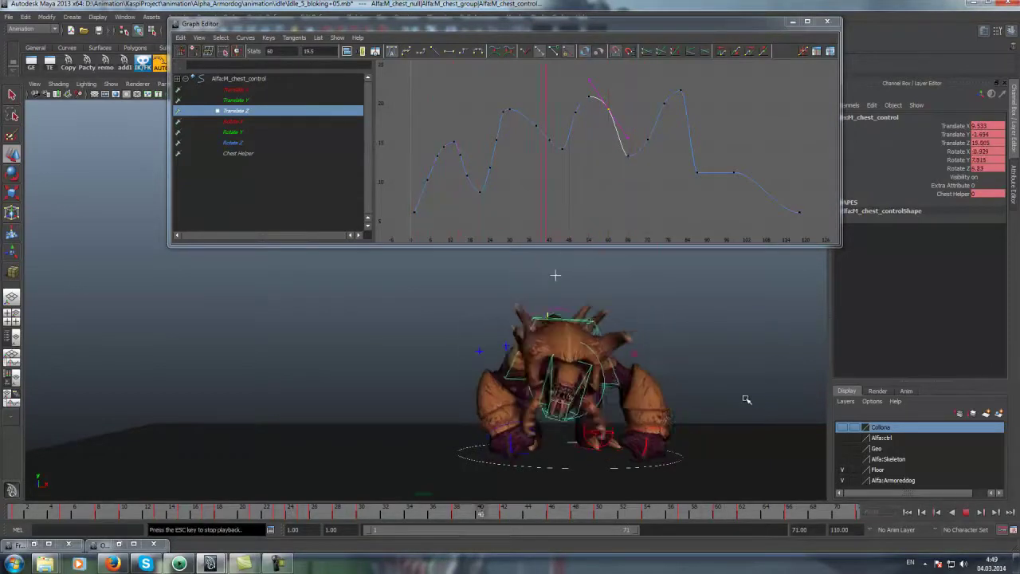
{"action": "mouse_move", "coordinate": [747, 399]}
{"action": "left_mouse_down", "text": "alt"}
{"action": "mouse_move", "coordinate": [450, 348]}
{"action": "mouse_move", "coordinate": [473, 282]}
{"action": "left_mouse_up", "text": "alt"}
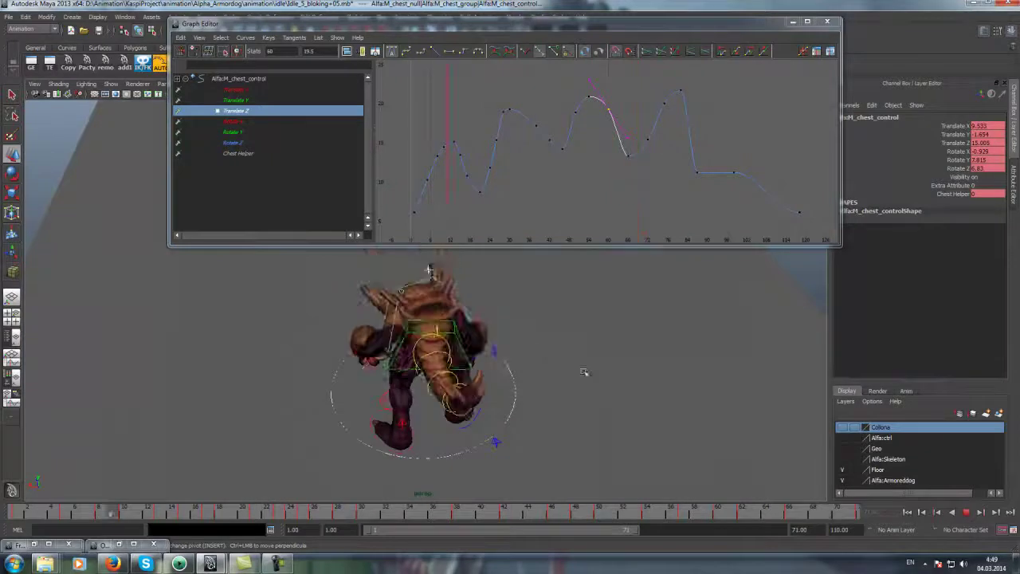
{"action": "left_click_drag", "start_coordinate": [588, 372], "coordinate": [619, 337], "text": "alt"}
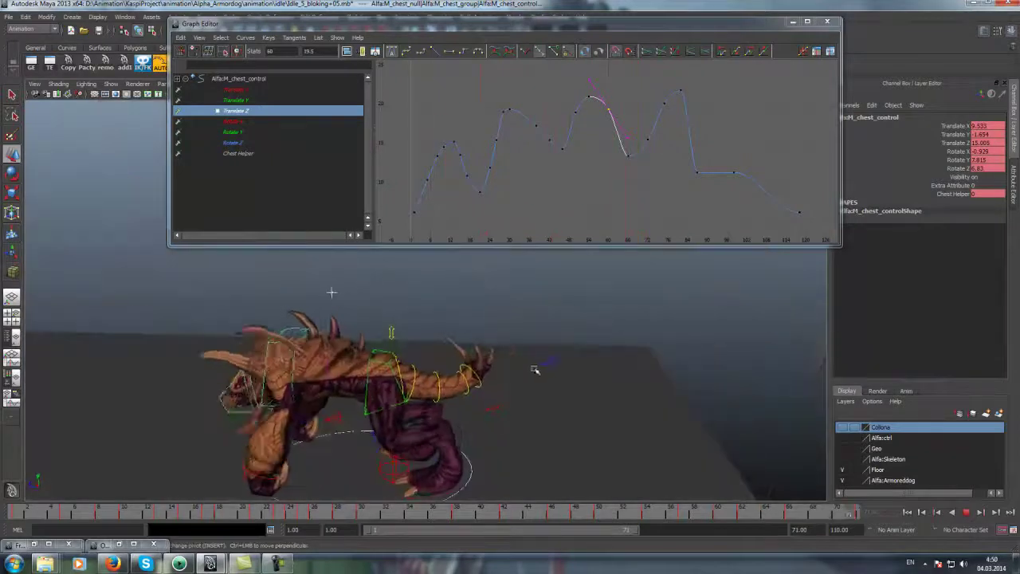
{"action": "left_click_drag", "start_coordinate": [523, 354], "coordinate": [518, 382], "text": "alt"}
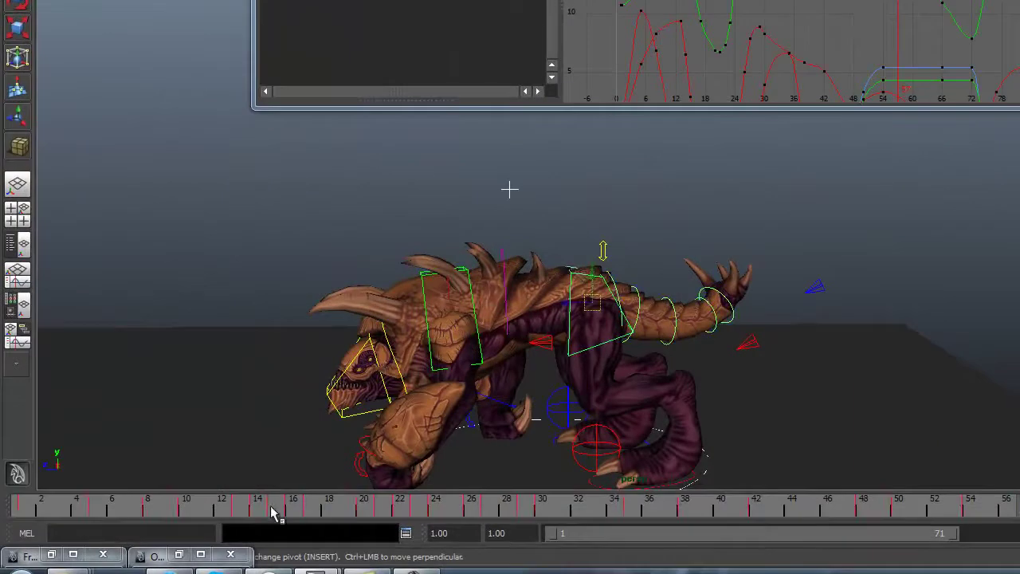
{"action": "left_click_drag", "start_coordinate": [271, 513], "coordinate": [243, 484]}
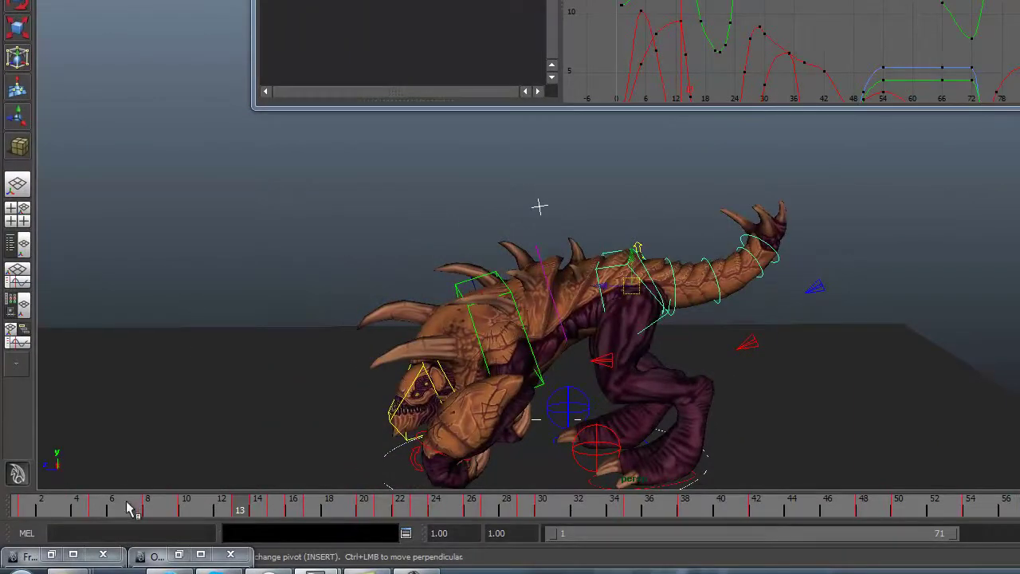
{"action": "mouse_move", "coordinate": [127, 508]}
{"action": "left_mouse_down"}
{"action": "mouse_move", "coordinate": [274, 506]}
{"action": "mouse_move", "coordinate": [102, 505]}
{"action": "mouse_move", "coordinate": [154, 510]}
{"action": "left_mouse_up"}
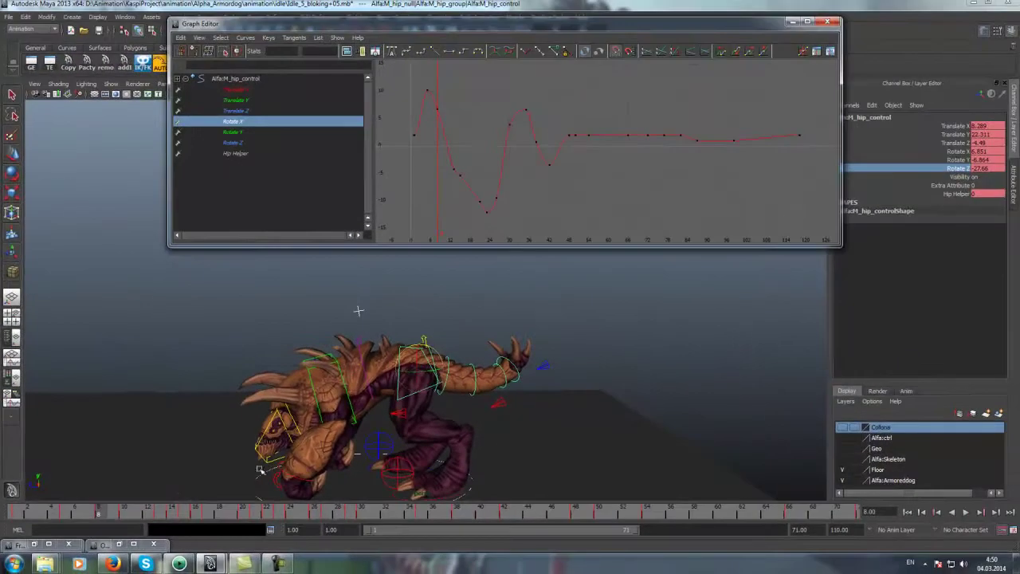
Select the hip's Rotate X channel, undoing a stray key move, then display its Rotate Z curve
{"action": "left_click_drag", "start_coordinate": [144, 505], "coordinate": [159, 507]}
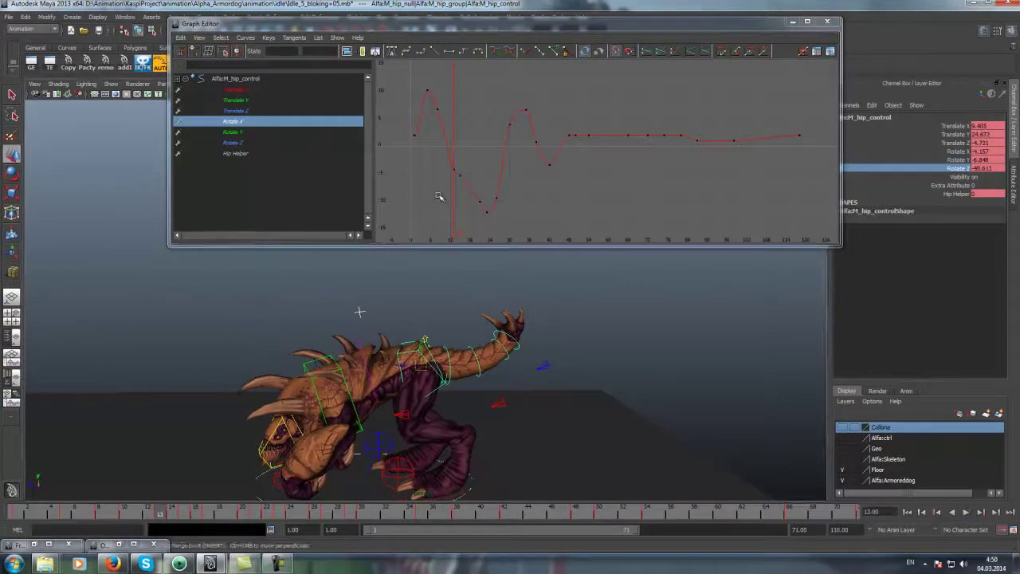
{"action": "left_click", "coordinate": [455, 175]}
{"action": "key", "text": "ctrl+z"}
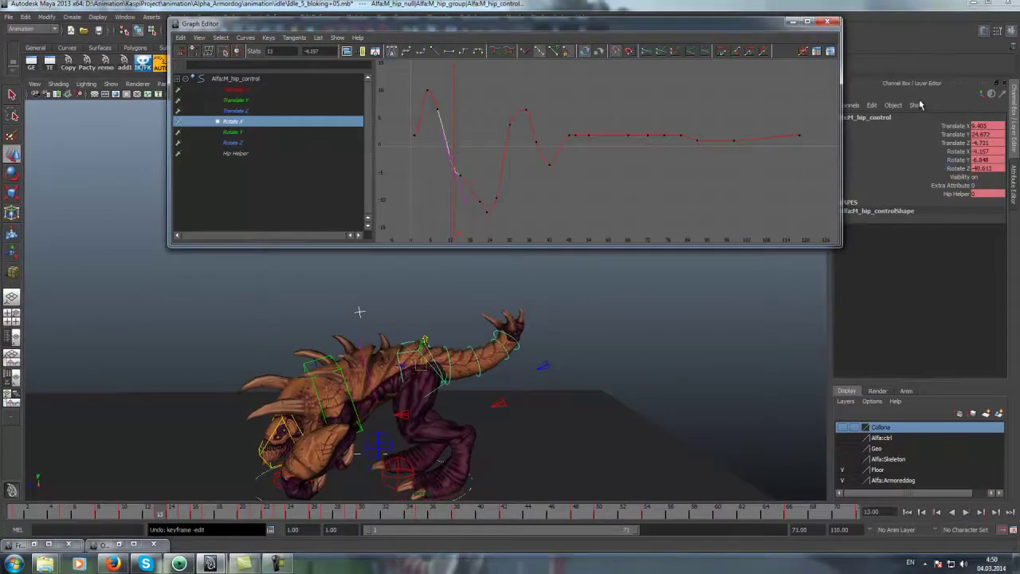
{"action": "left_click", "coordinate": [944, 152]}
{"action": "left_click", "coordinate": [231, 143]}
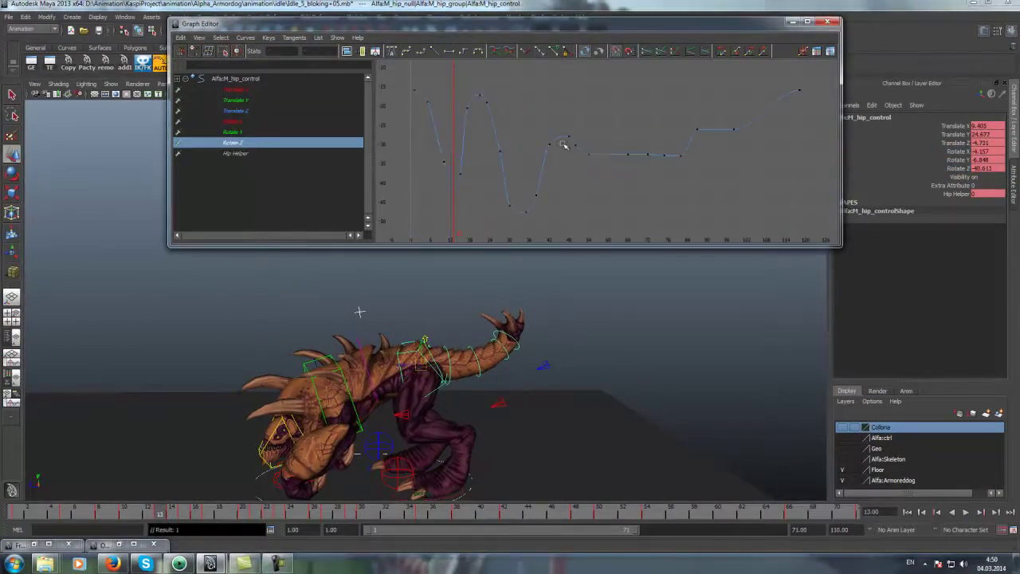
Play back the hip rotation viewed from behind, then display the hip's Rotate Y curve
{"action": "mouse_move", "coordinate": [174, 514]}
{"action": "left_mouse_down"}
{"action": "mouse_move", "coordinate": [484, 512]}
{"action": "mouse_move", "coordinate": [456, 512]}
{"action": "left_mouse_up"}
{"action": "left_click_drag", "start_coordinate": [463, 446], "coordinate": [357, 517], "text": "alt"}
{"action": "key", "text": "alt+v"}
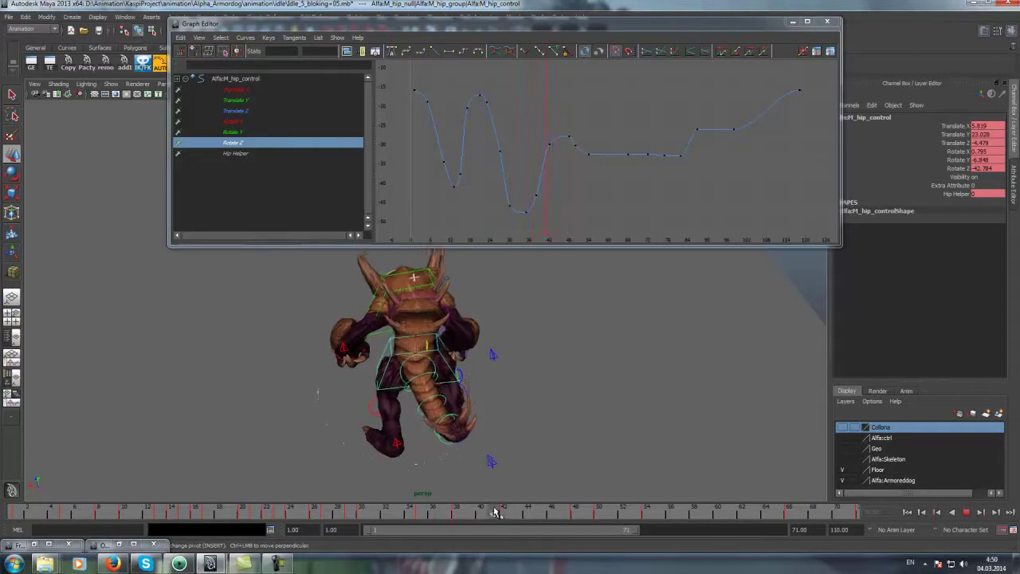
{"action": "left_click", "coordinate": [956, 160]}
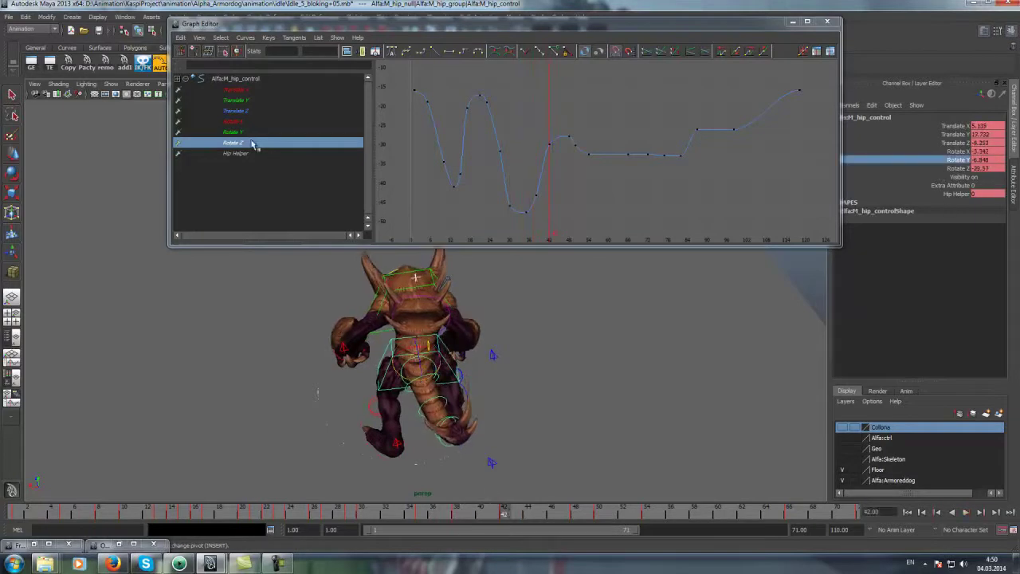
{"action": "left_click", "coordinate": [358, 132]}
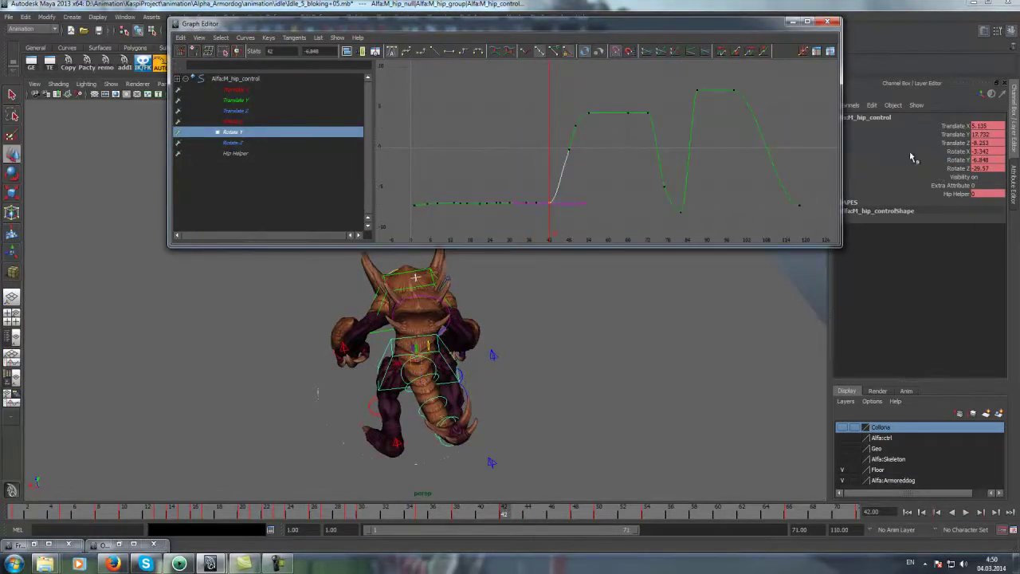
Lower the hip's Rotate Y key at frame 42 to about -17.8 and play it back
{"action": "left_click_drag", "start_coordinate": [669, 264], "coordinate": [529, 296], "text": "alt"}
{"action": "middle_click_drag", "start_coordinate": [555, 174], "coordinate": [553, 205]}
{"action": "key", "text": "f"}
{"action": "middle_click_drag", "start_coordinate": [585, 144], "coordinate": [588, 191]}
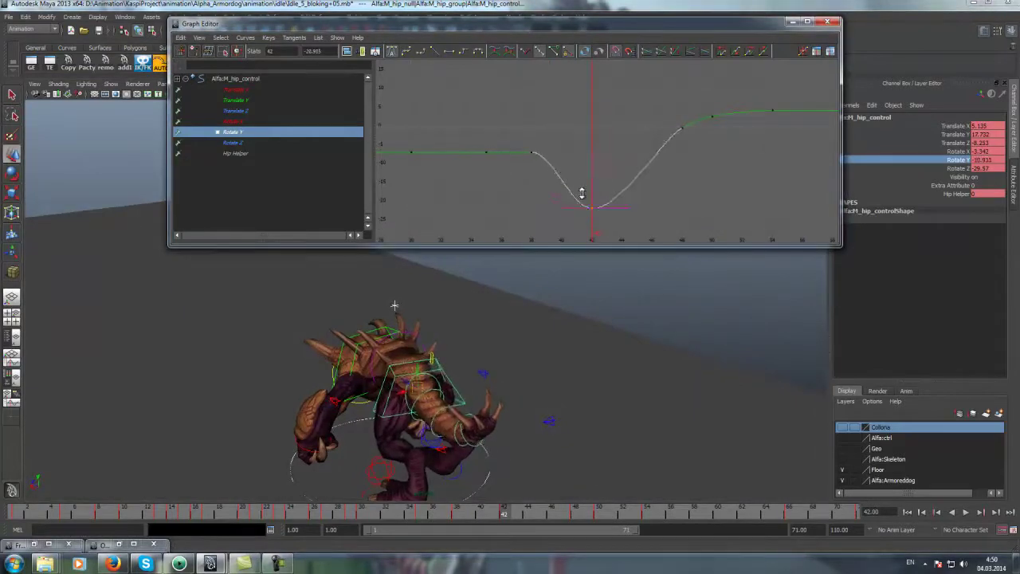
{"action": "key", "text": "alt+v"}
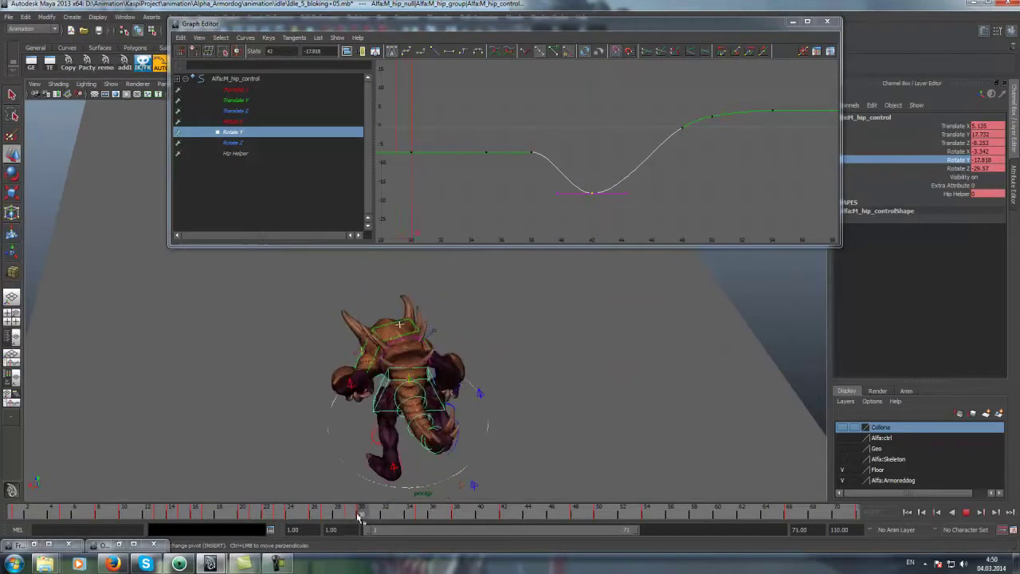
{"action": "left_click", "coordinate": [361, 518]}
Delete the extra key before the frame-30 bump and raise the frame-35 key to about 0.39
{"action": "left_click", "coordinate": [460, 189]}
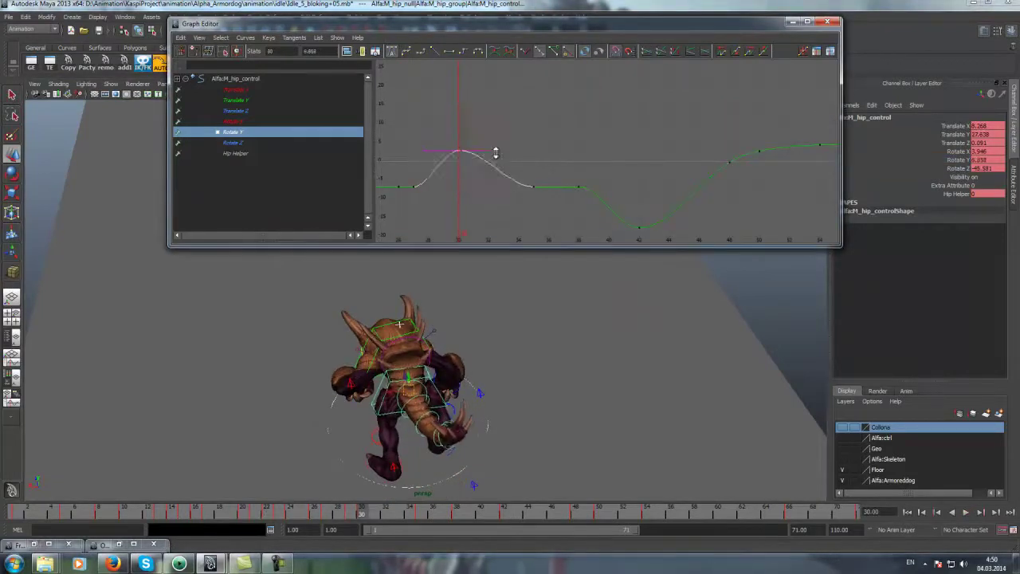
{"action": "key", "text": "alt+v"}
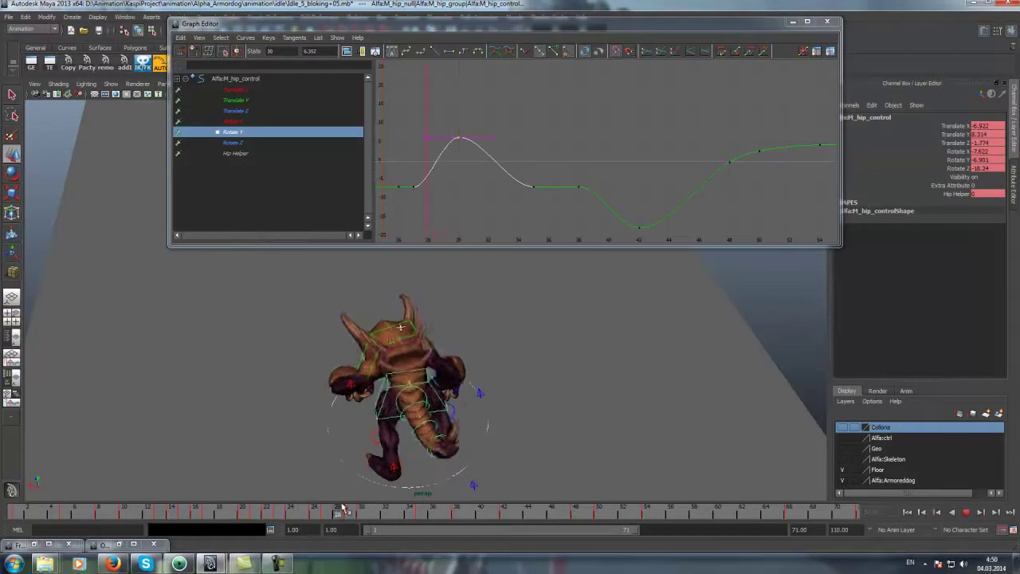
{"action": "key", "text": "alt+v"}
{"action": "middle_click_drag", "start_coordinate": [500, 211], "coordinate": [535, 220], "text": "alt"}
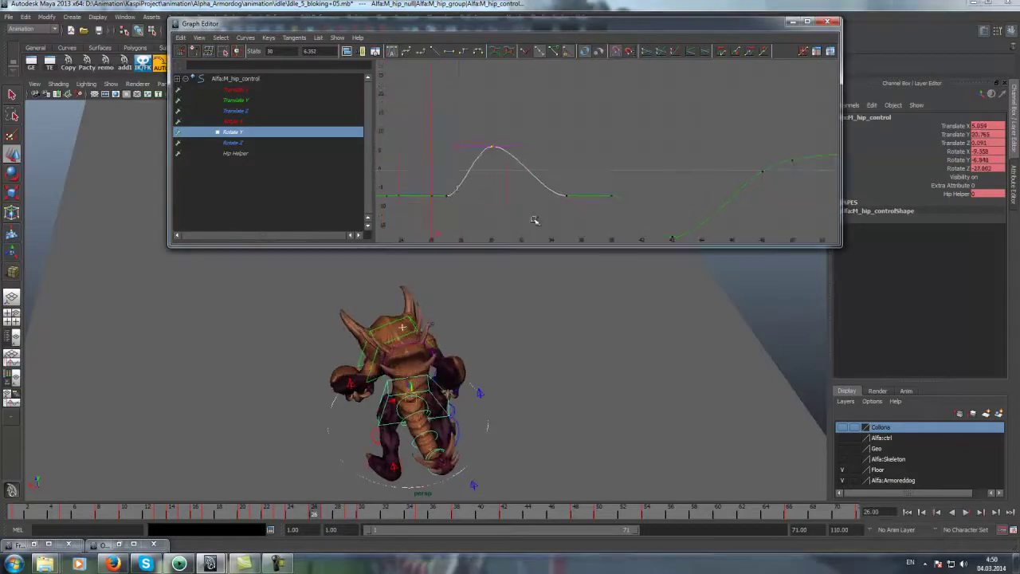
{"action": "key", "text": "Delete"}
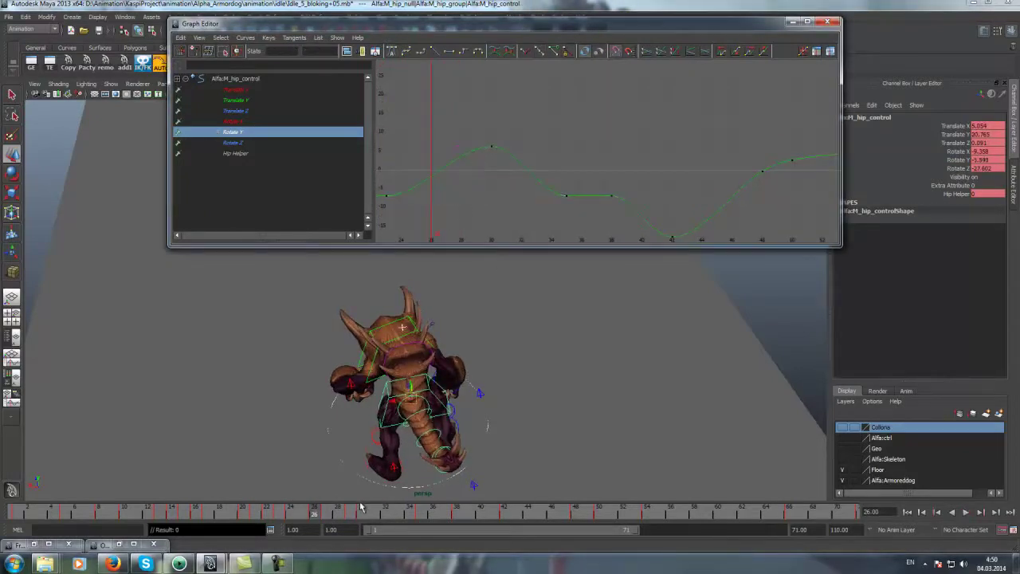
{"action": "key", "text": "alt+v"}
{"action": "left_click_drag", "start_coordinate": [349, 509], "coordinate": [427, 516]}
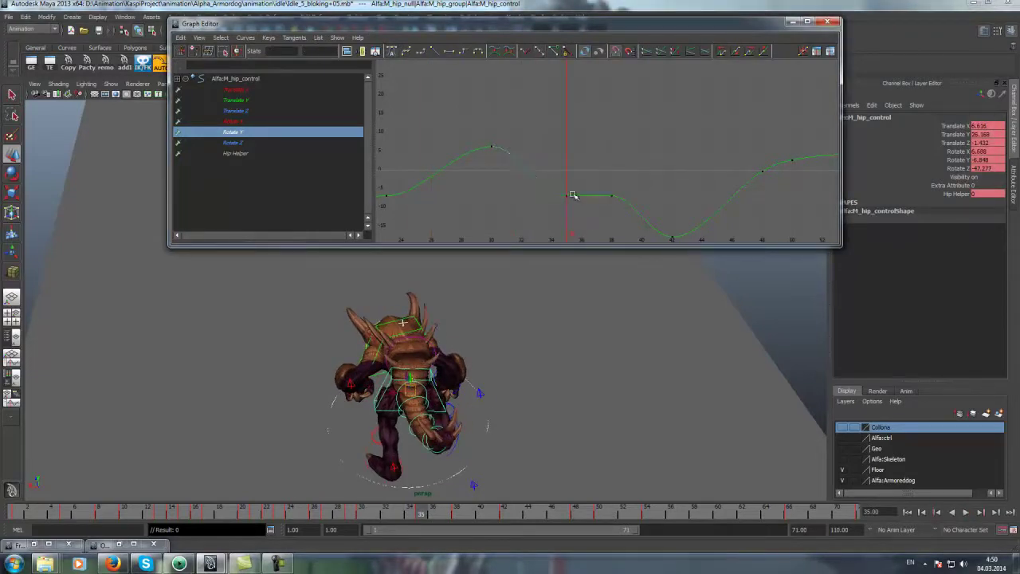
{"action": "middle_click_drag", "start_coordinate": [576, 212], "coordinate": [568, 160]}
{"action": "key", "text": "alt+v"}
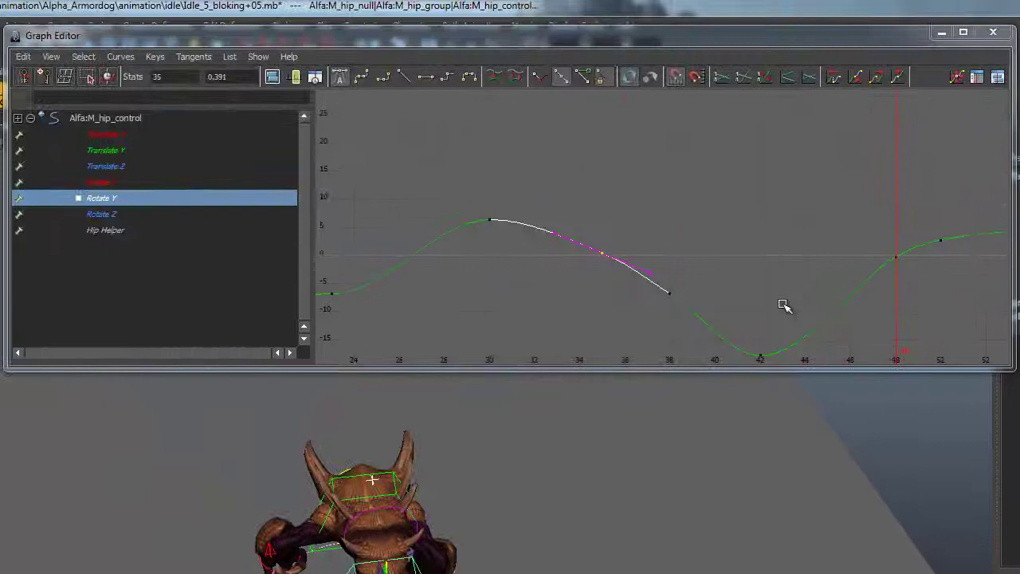
Lower the hip's Rotate Y keys at frames 48 and 50 to deepen the dip
{"action": "middle_click_drag", "start_coordinate": [784, 305], "coordinate": [581, 240], "text": "alt"}
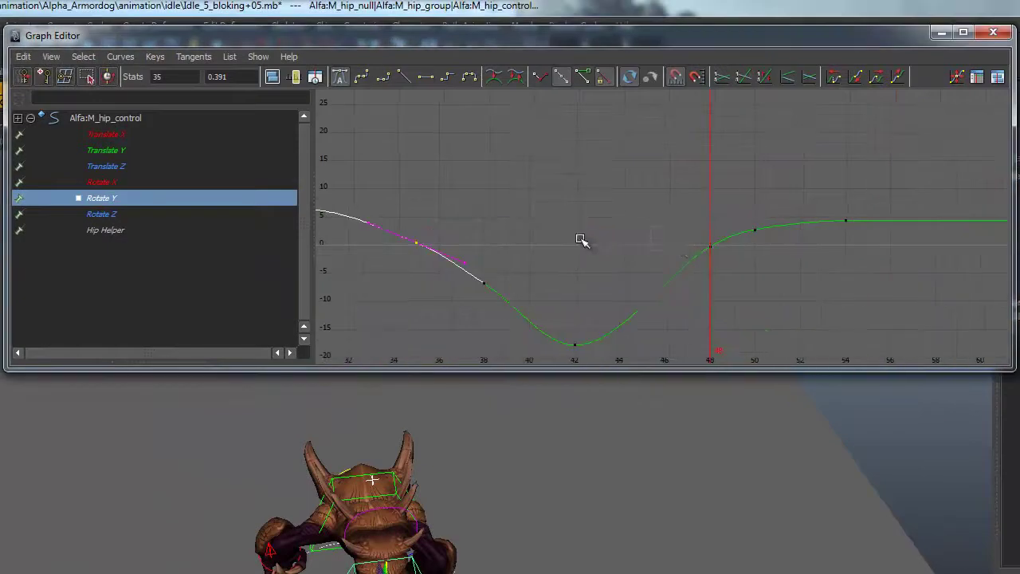
{"action": "mouse_move", "coordinate": [752, 295]}
{"action": "middle_mouse_down", "text": "shift"}
{"action": "mouse_move", "coordinate": [702, 289]}
{"action": "mouse_move", "coordinate": [686, 319]}
{"action": "middle_mouse_up", "text": "shift"}
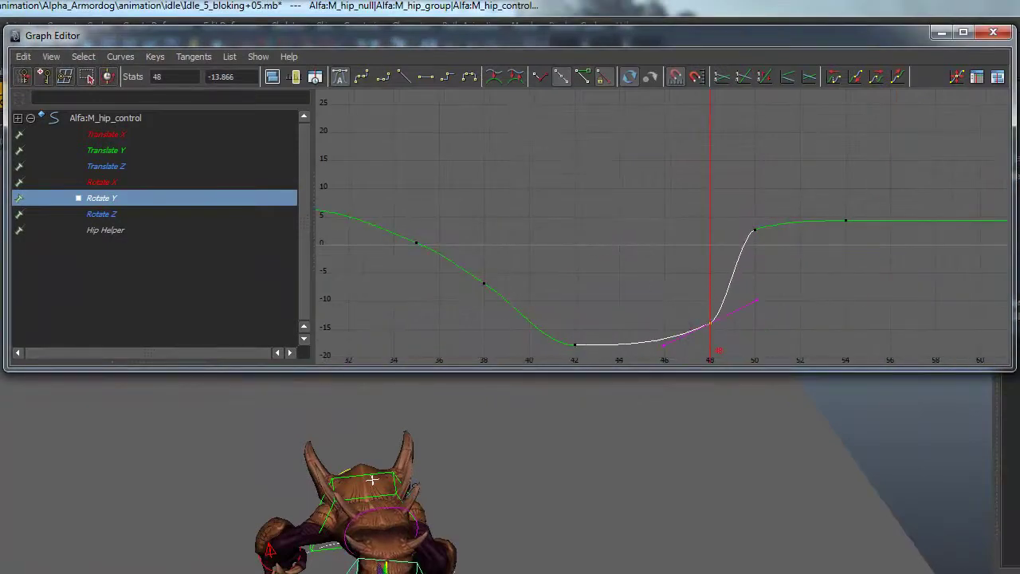
{"action": "left_click", "coordinate": [755, 230]}
{"action": "middle_click_drag", "start_coordinate": [752, 189], "coordinate": [760, 257], "text": "shift"}
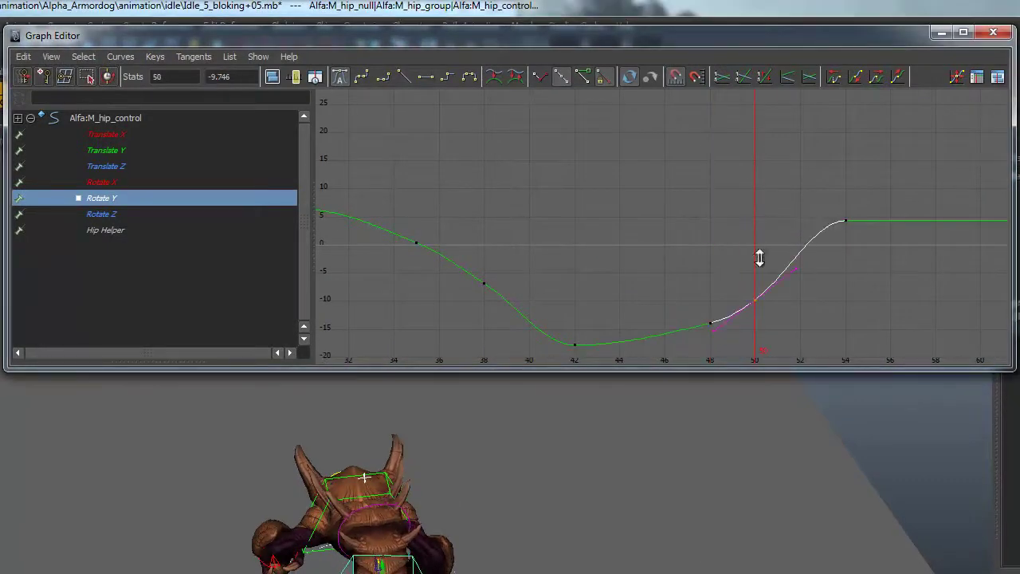
{"action": "left_click", "coordinate": [723, 267]}
{"action": "left_click_drag", "start_coordinate": [702, 289], "coordinate": [770, 327]}
{"action": "middle_click_drag", "start_coordinate": [770, 255], "coordinate": [661, 250], "text": "shift"}
{"action": "left_click", "coordinate": [660, 250]}
{"action": "key", "text": "a"}
{"action": "left_click_drag", "start_coordinate": [669, 287], "coordinate": [711, 320]}
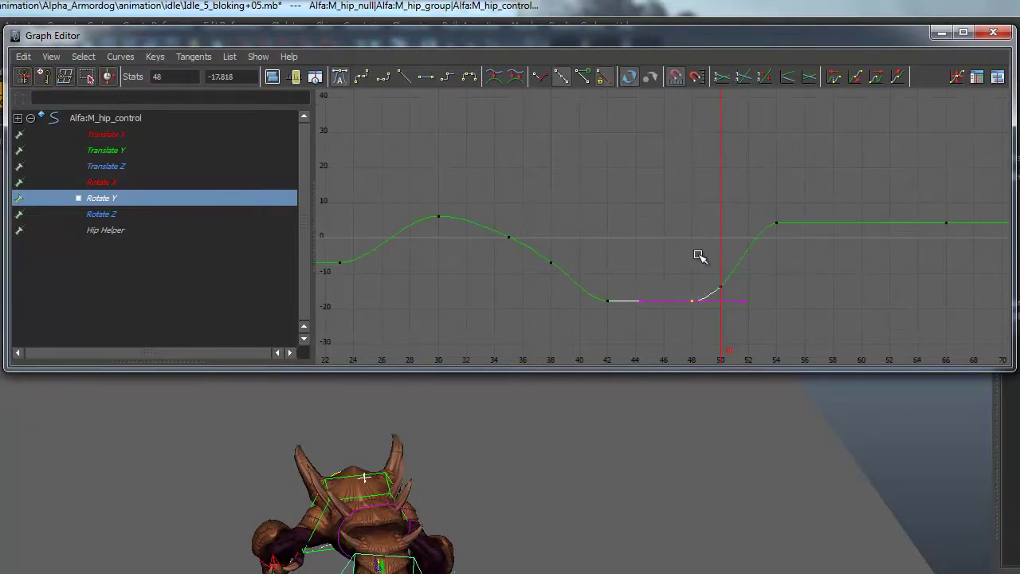
{"action": "middle_click_drag", "start_coordinate": [699, 255], "coordinate": [699, 291], "text": "shift"}
Shift the low Rotate Y key from frame 48 to frame 46, bottoming near -22.8
{"action": "left_click_drag", "start_coordinate": [476, 516], "coordinate": [578, 516]}
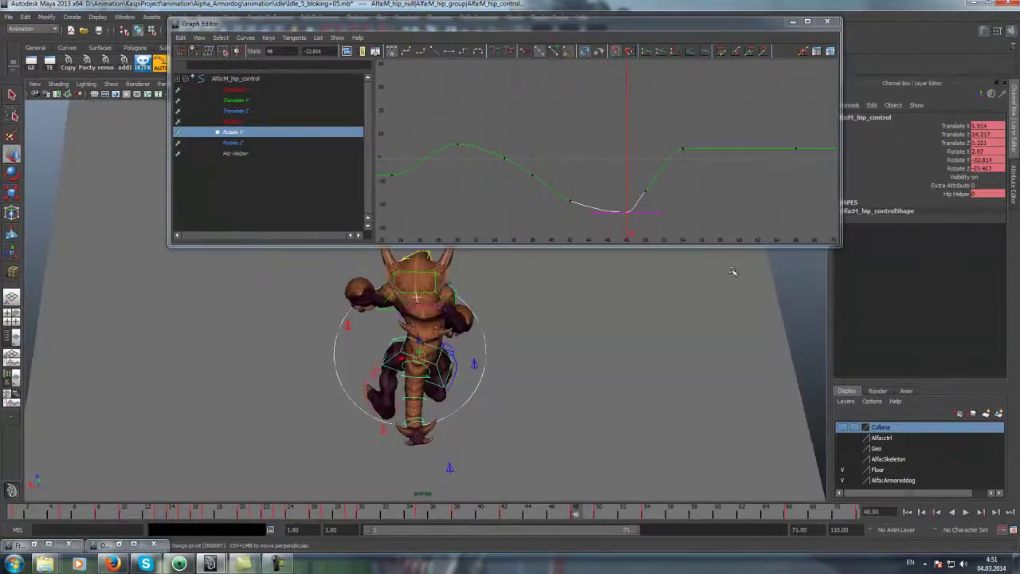
{"action": "left_click", "coordinate": [947, 161]}
{"action": "mouse_move", "coordinate": [458, 516]}
{"action": "left_mouse_down"}
{"action": "mouse_move", "coordinate": [659, 517]}
{"action": "mouse_move", "coordinate": [552, 519]}
{"action": "left_mouse_up"}
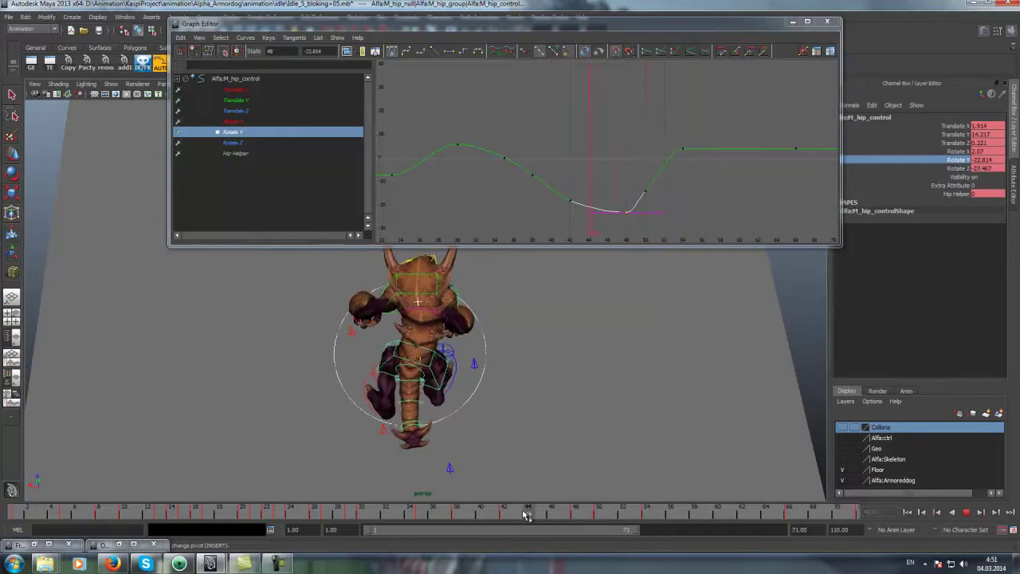
{"action": "left_click_drag", "start_coordinate": [627, 211], "coordinate": [605, 215]}
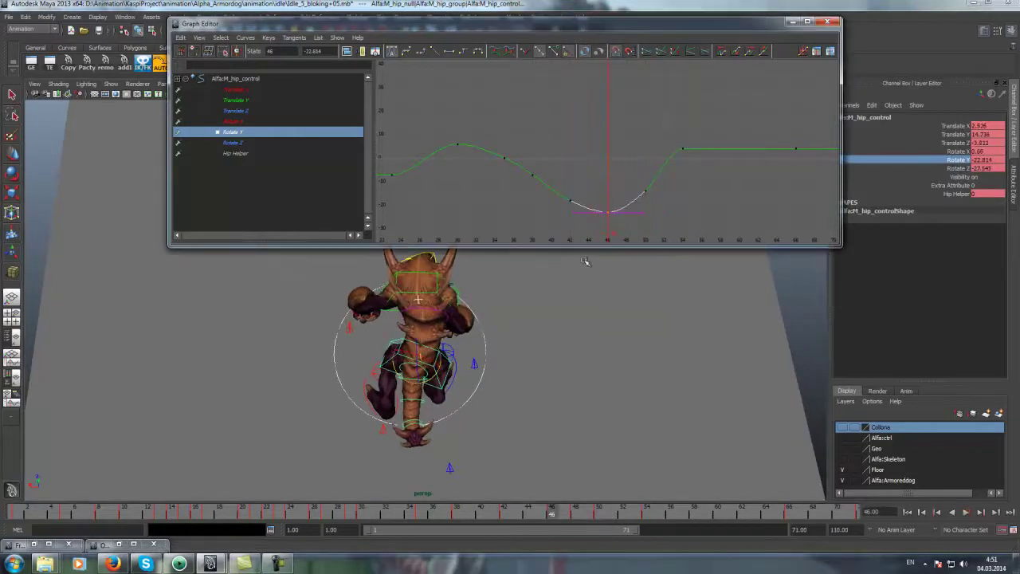
{"action": "left_click_drag", "start_coordinate": [614, 514], "coordinate": [661, 512]}
{"action": "key", "text": "alt+comma"}
{"action": "left_click", "coordinate": [669, 133]}
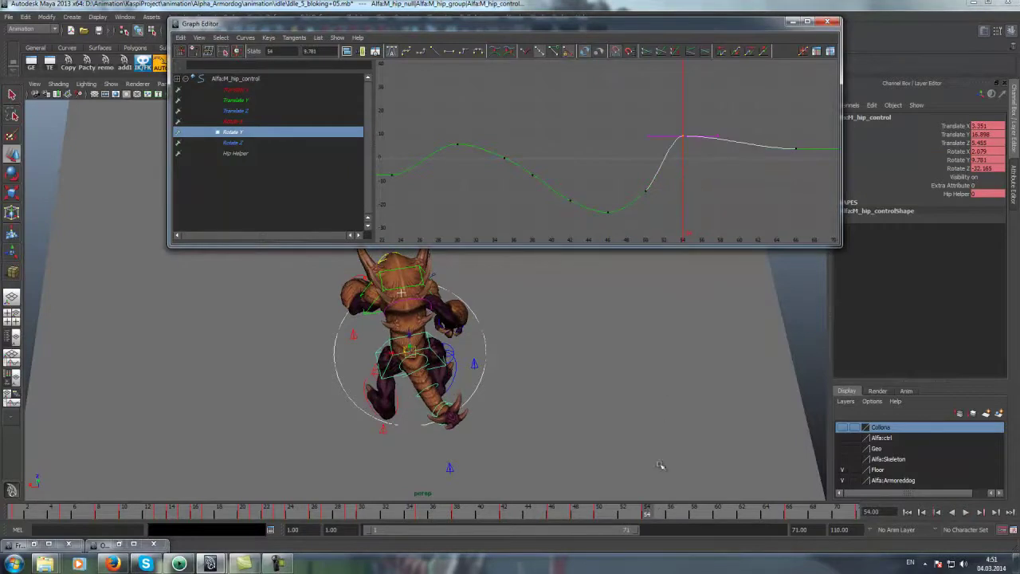
Play the idle while orbiting, then inspect the low Rotate Y key near frame 46
{"action": "left_click", "coordinate": [965, 513]}
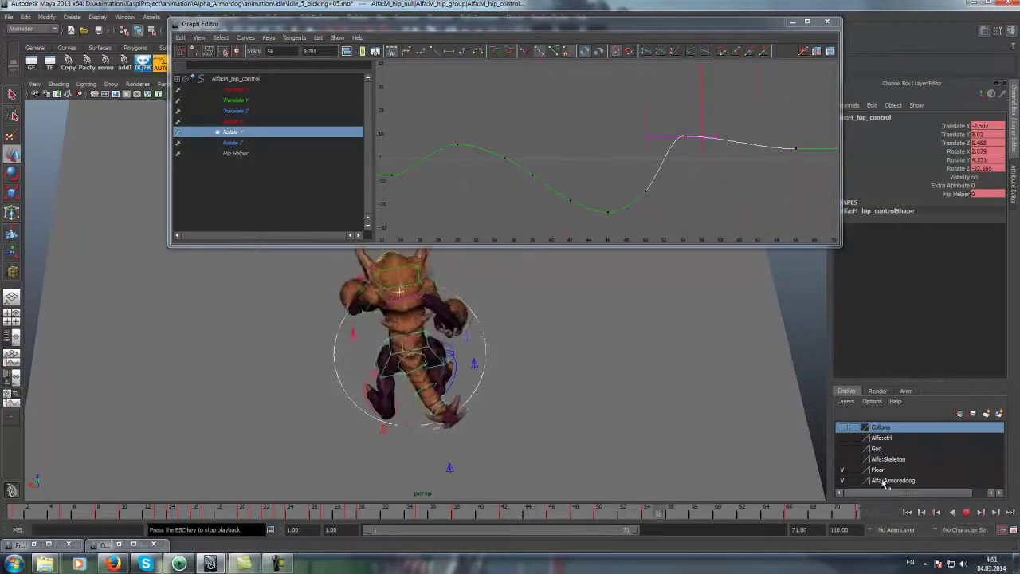
{"action": "left_click_drag", "start_coordinate": [641, 380], "coordinate": [561, 373], "text": "alt"}
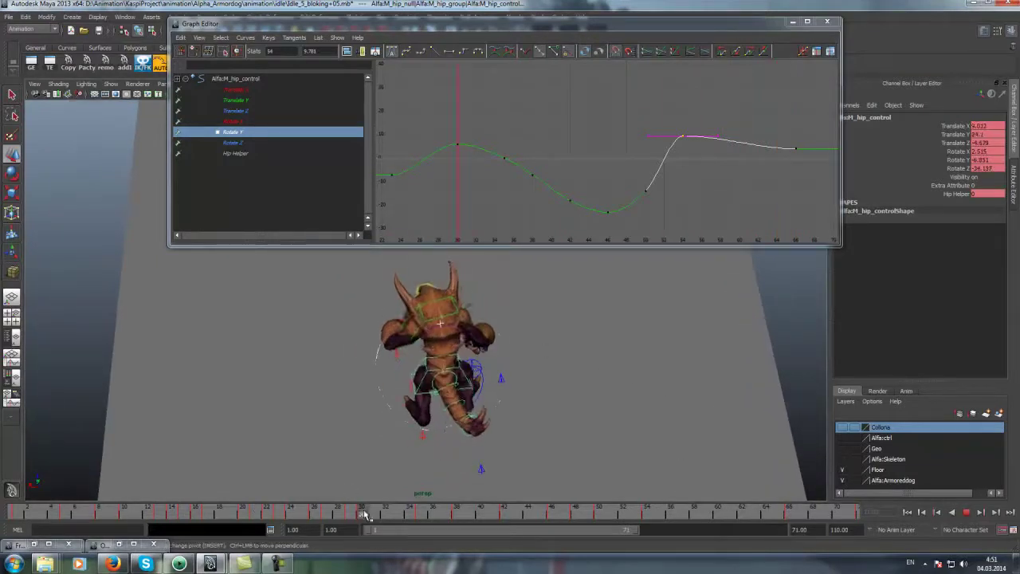
{"action": "left_click_drag", "start_coordinate": [425, 514], "coordinate": [526, 511]}
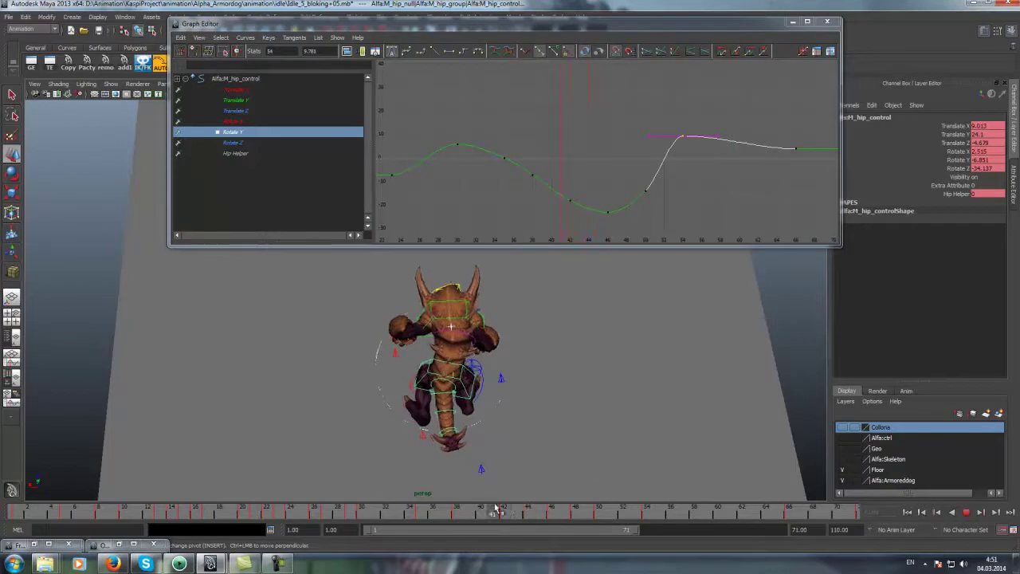
{"action": "left_click", "coordinate": [607, 212]}
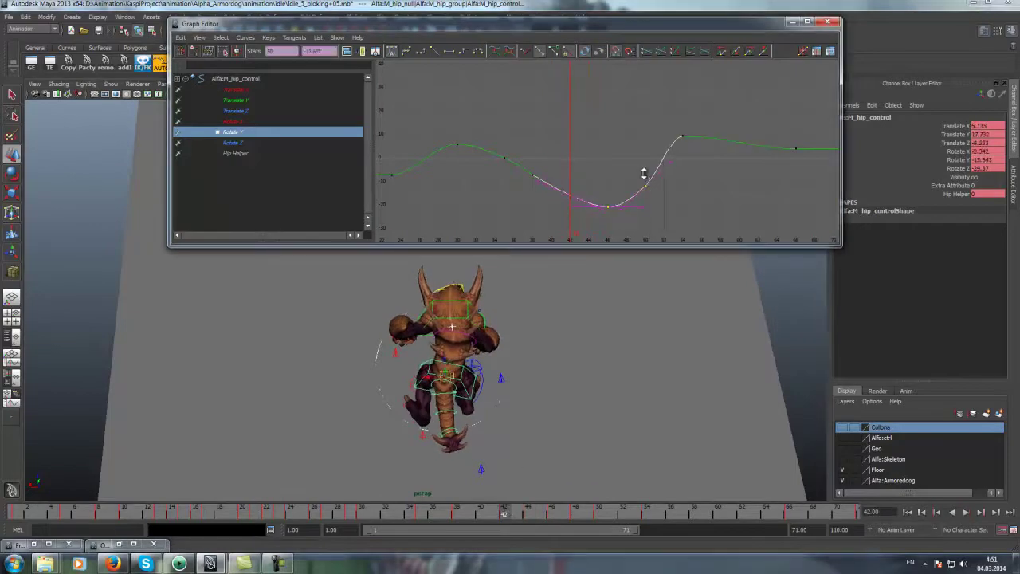
{"action": "left_click", "coordinate": [630, 169]}
Deepen the hip's Translate Z dip at frame 42 and play back to check it
{"action": "left_click", "coordinate": [936, 136]}
{"action": "left_click", "coordinate": [240, 110]}
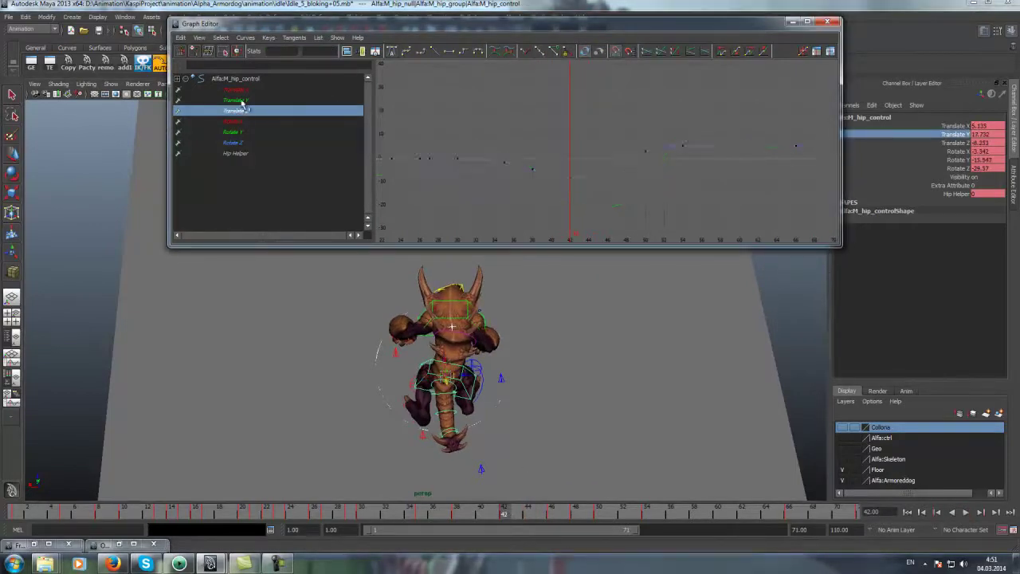
{"action": "left_click", "coordinate": [549, 211]}
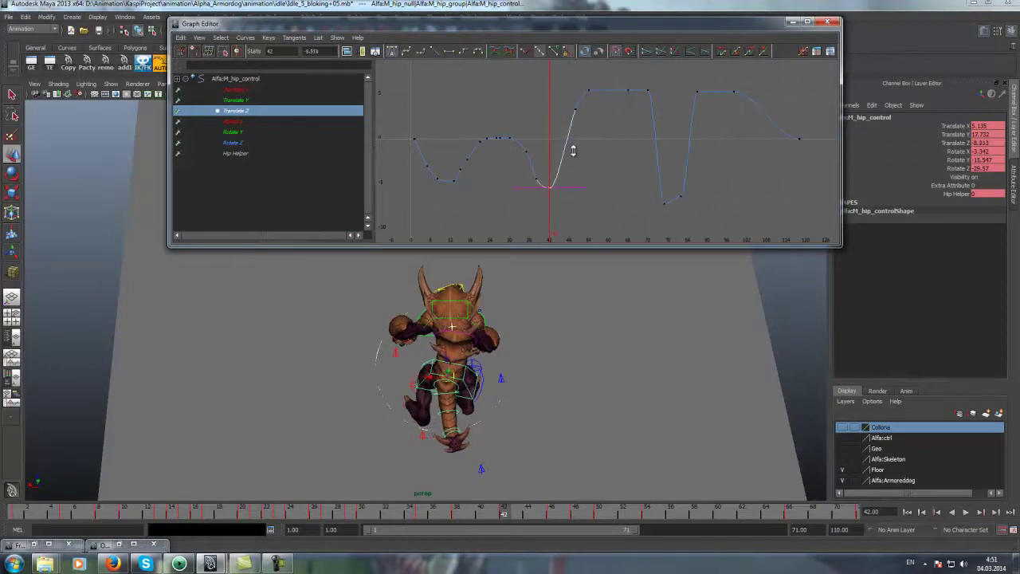
{"action": "key", "text": "alt+v"}
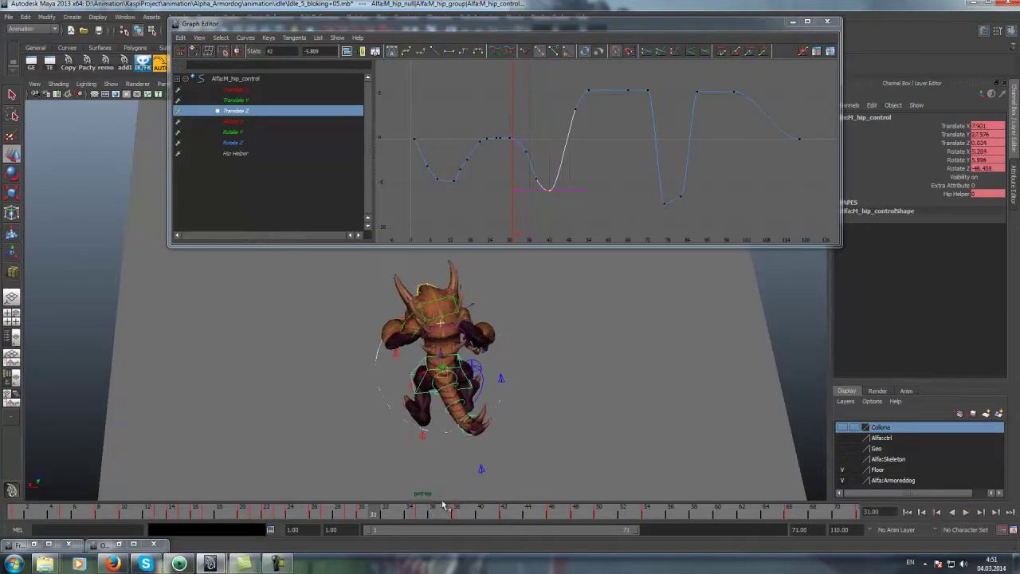
{"action": "middle_click_drag", "start_coordinate": [547, 205], "coordinate": [556, 217]}
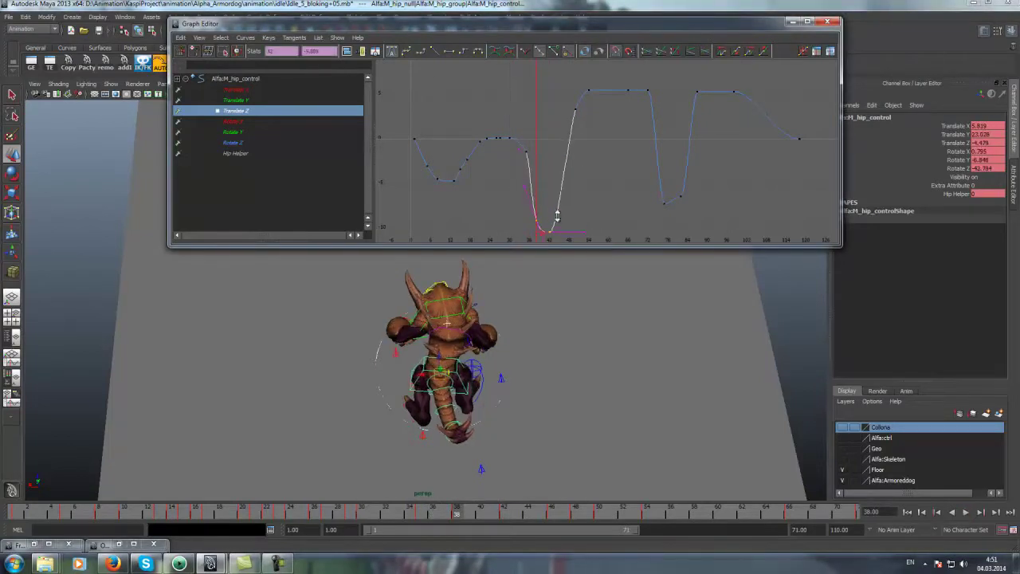
{"action": "middle_click_drag", "start_coordinate": [582, 194], "coordinate": [582, 186]}
{"action": "key", "text": "alt+v"}
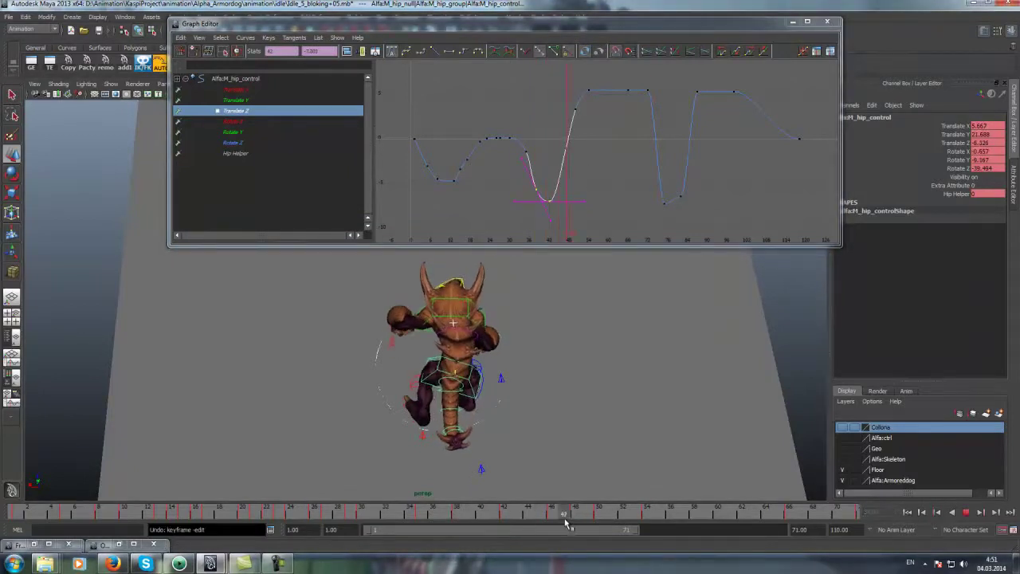
{"action": "left_click", "coordinate": [885, 154]}
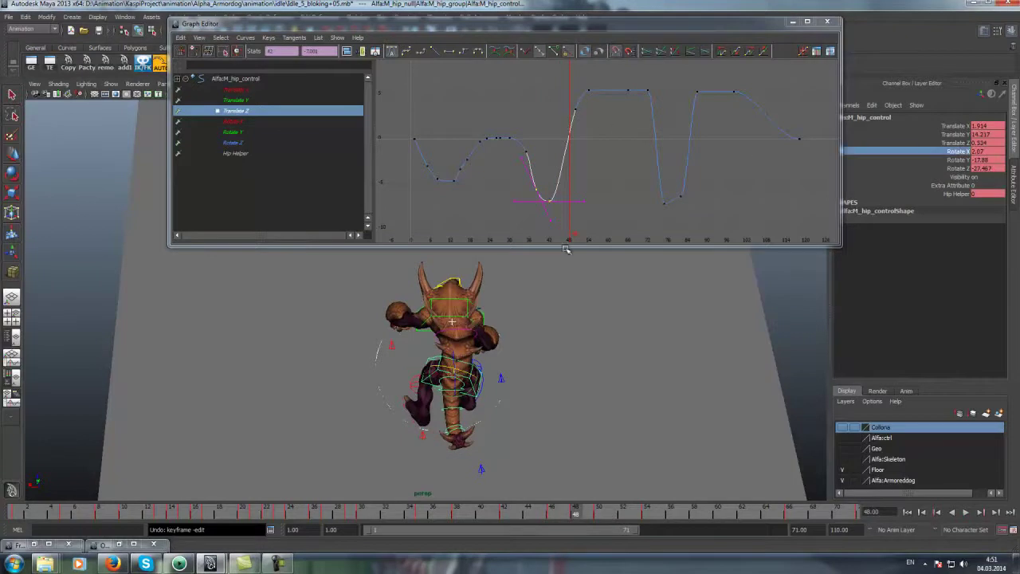
{"action": "key", "text": "alt+v"}
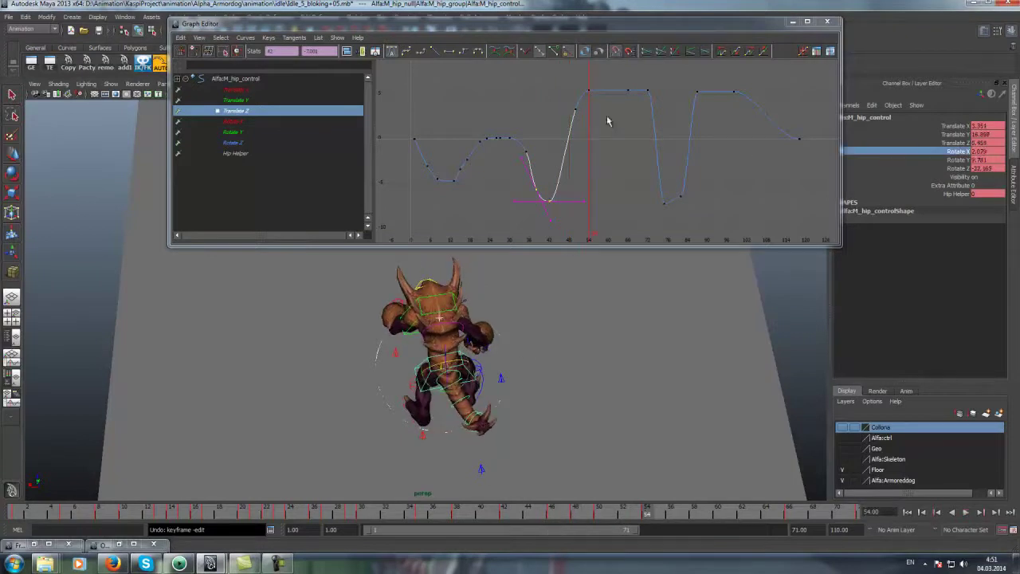
Raise the Translate Z high keys from frame 54 to 72
{"action": "left_click_drag", "start_coordinate": [563, 83], "coordinate": [670, 141]}
{"action": "middle_click_drag", "start_coordinate": [669, 141], "coordinate": [650, 94], "text": "shift"}
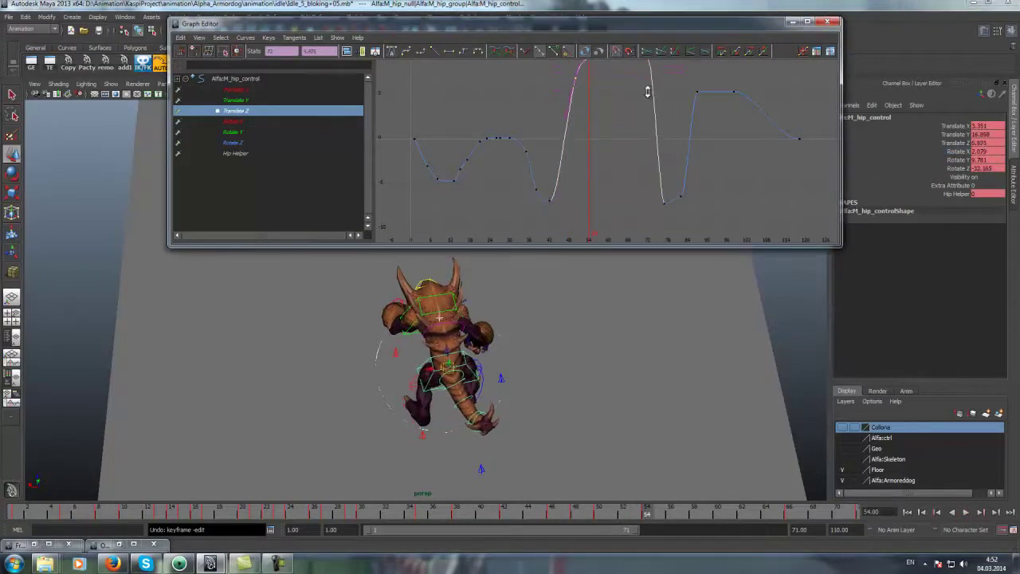
{"action": "left_click", "coordinate": [626, 196]}
{"action": "left_click", "coordinate": [940, 169]}
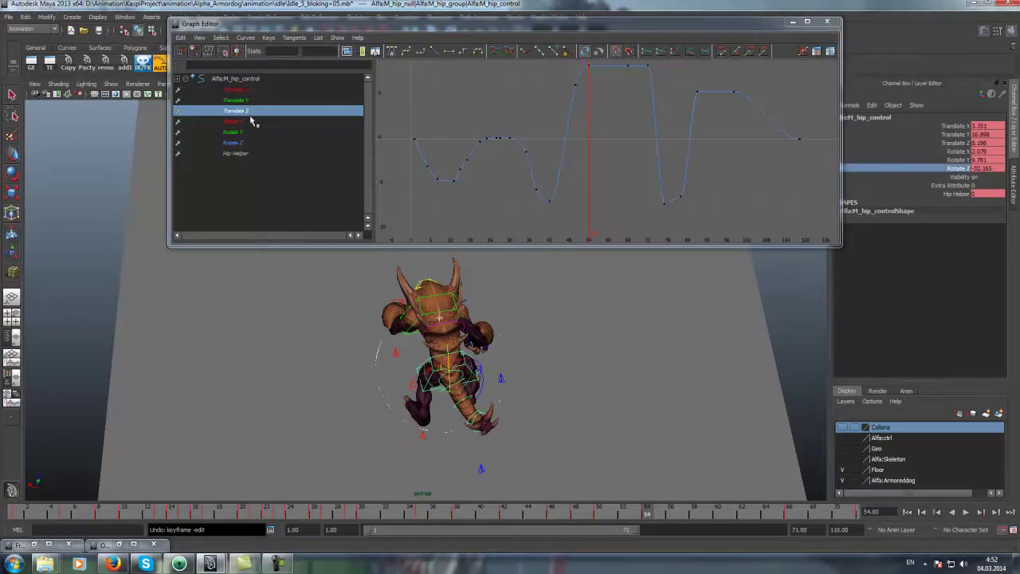
On Rotate Y, delete the key near frame 46, raise the key near frame 50, and review
{"action": "left_click", "coordinate": [229, 133]}
{"action": "key", "text": "w"}
{"action": "left_click_drag", "start_coordinate": [581, 86], "coordinate": [601, 93]}
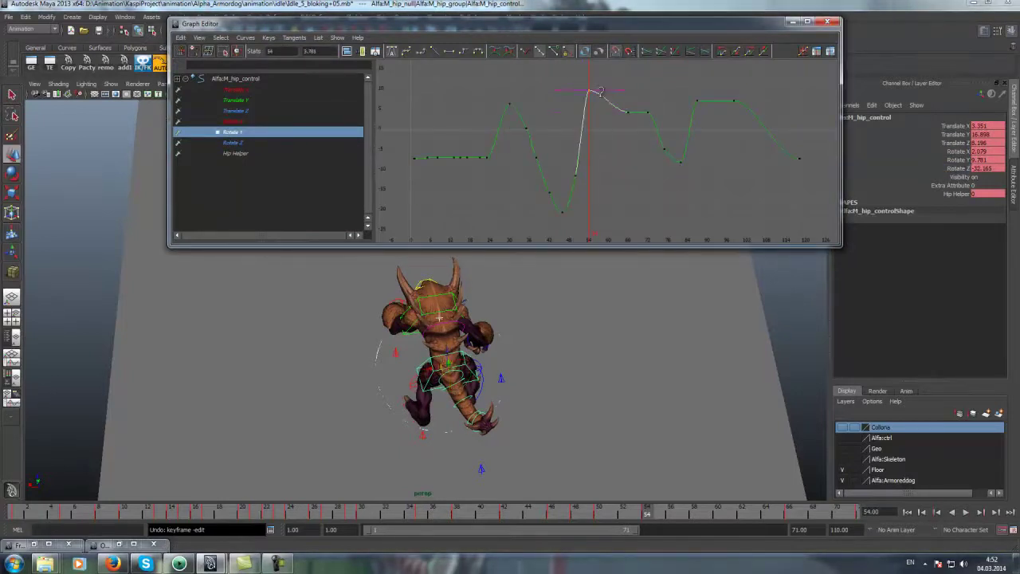
{"action": "key", "text": "ctrl+z"}
{"action": "left_click_drag", "start_coordinate": [520, 511], "coordinate": [555, 520]}
{"action": "key", "text": "Delete"}
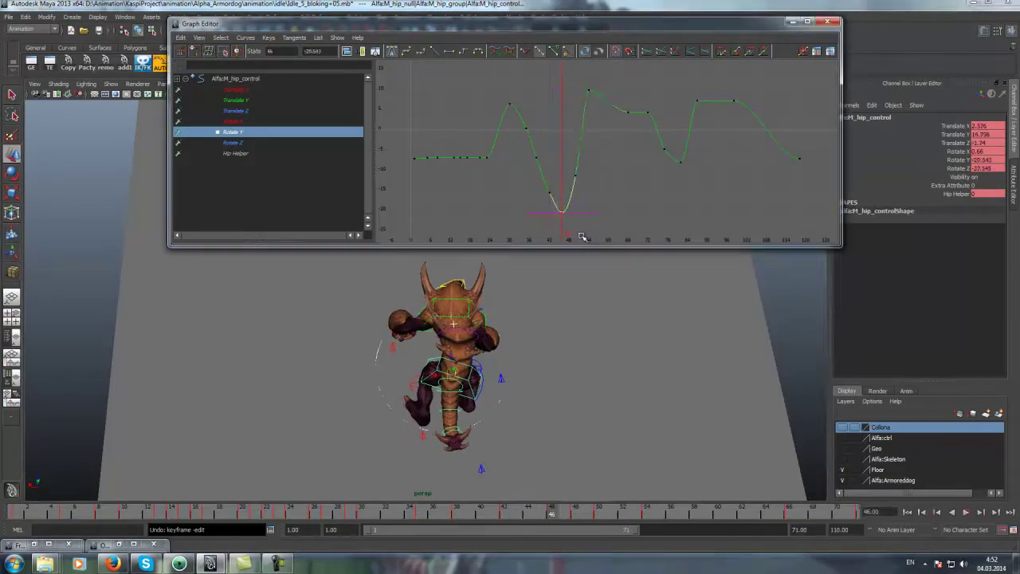
{"action": "left_click_drag", "start_coordinate": [554, 466], "coordinate": [574, 452]}
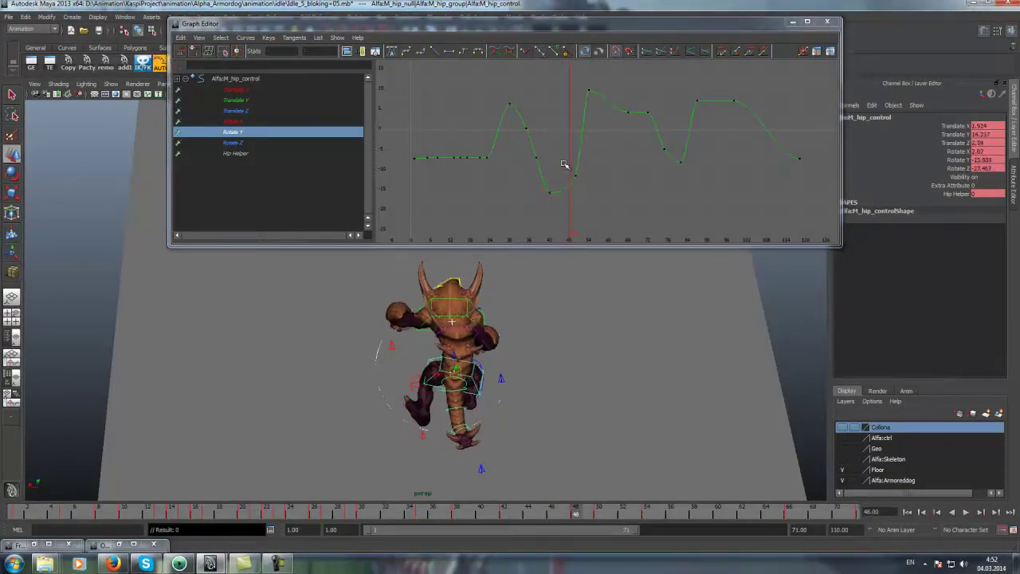
{"action": "left_click", "coordinate": [576, 175]}
{"action": "middle_click_drag", "start_coordinate": [582, 142], "coordinate": [586, 112]}
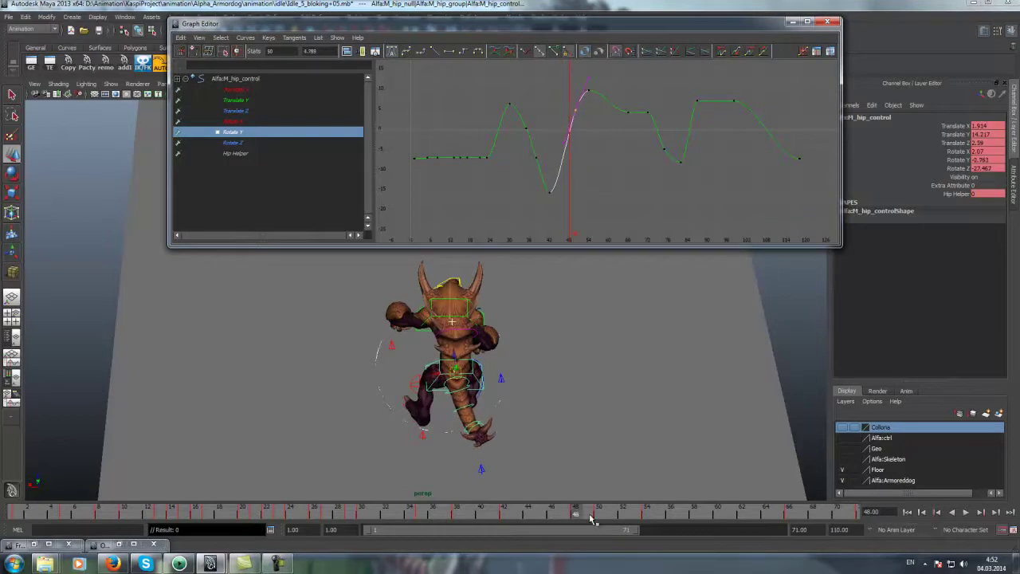
{"action": "key", "text": "alt+v"}
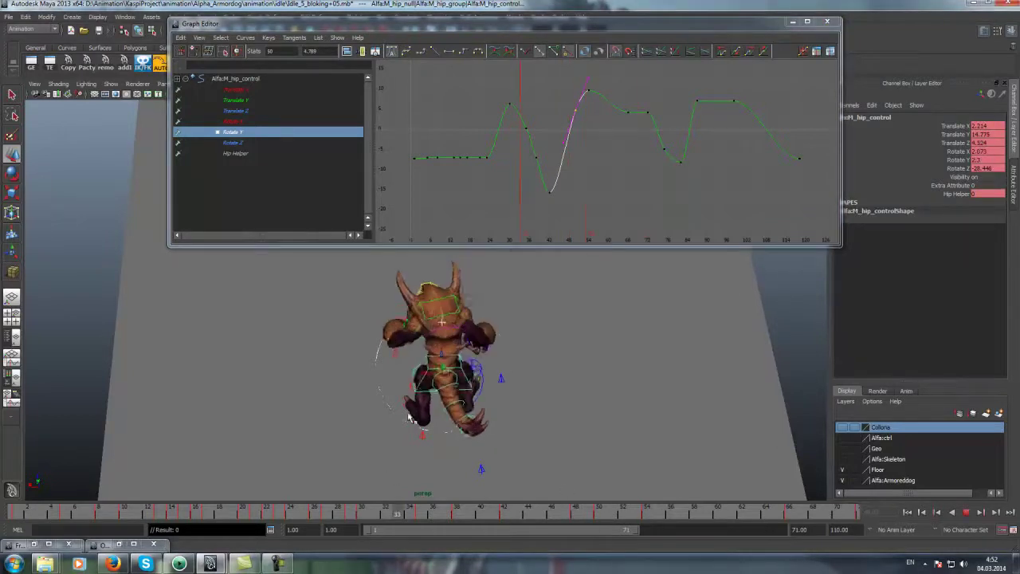
{"action": "left_click_drag", "start_coordinate": [411, 419], "coordinate": [364, 360], "text": "alt"}
{"action": "left_click", "coordinate": [364, 360]}
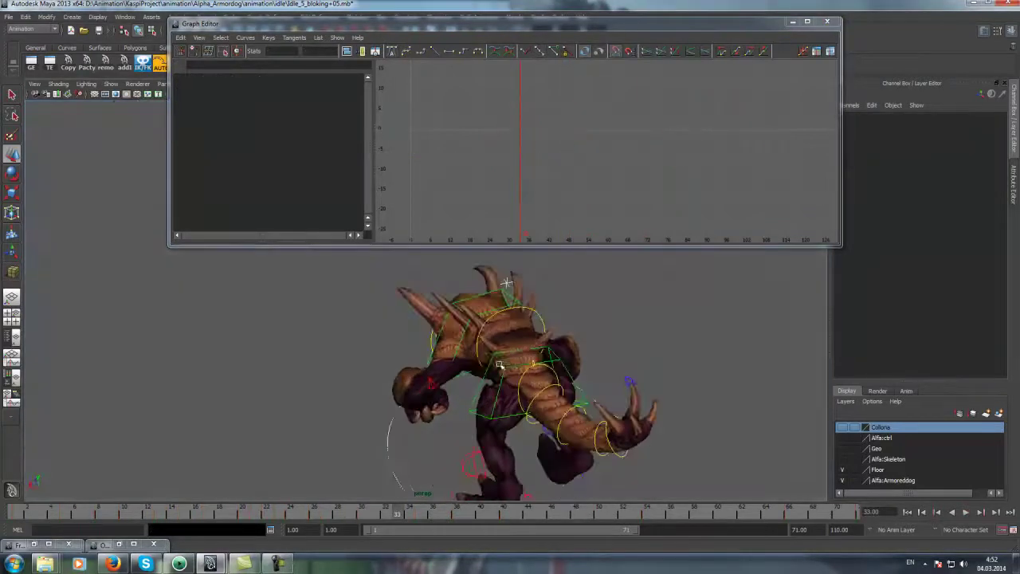
Close the Graph Editor and watch the hip UpDown control's motion from the top view
{"action": "left_click", "coordinate": [532, 360]}
{"action": "left_click", "coordinate": [795, 23]}
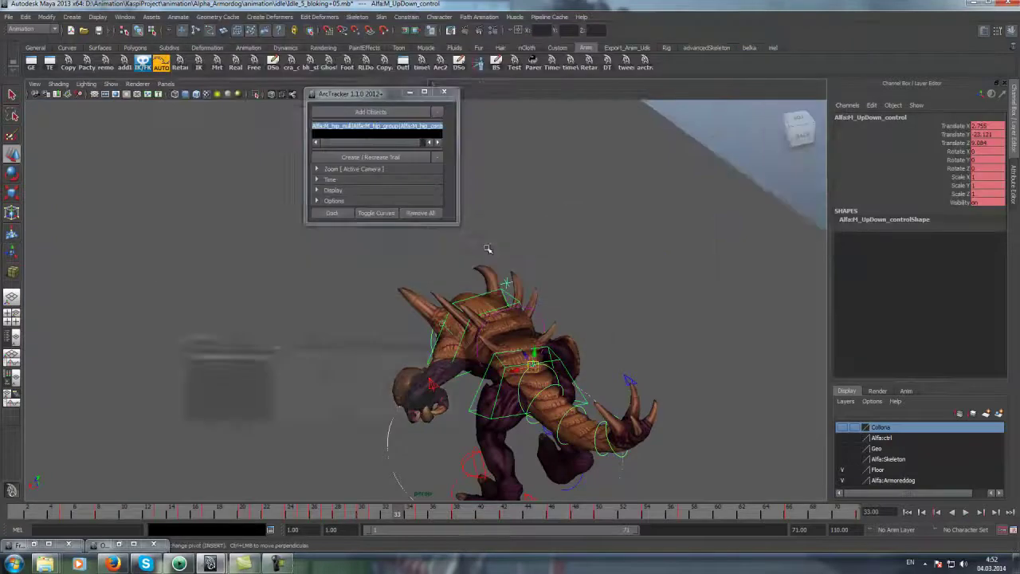
{"action": "key", "text": "space"}
{"action": "key", "text": "space"}
{"action": "key", "text": "alt+v"}
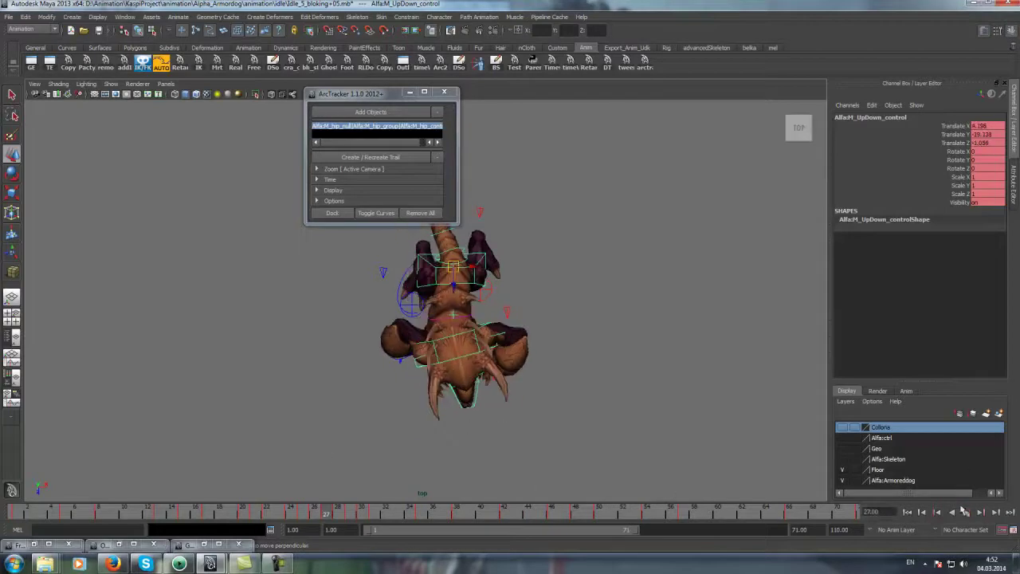
{"action": "left_click", "coordinate": [965, 511]}
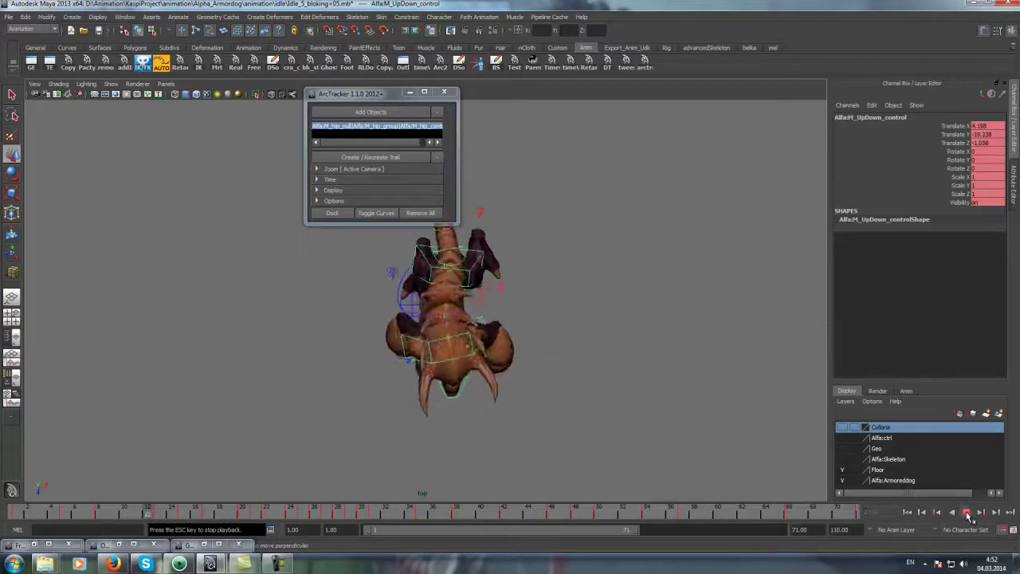
{"action": "left_click", "coordinate": [504, 239]}
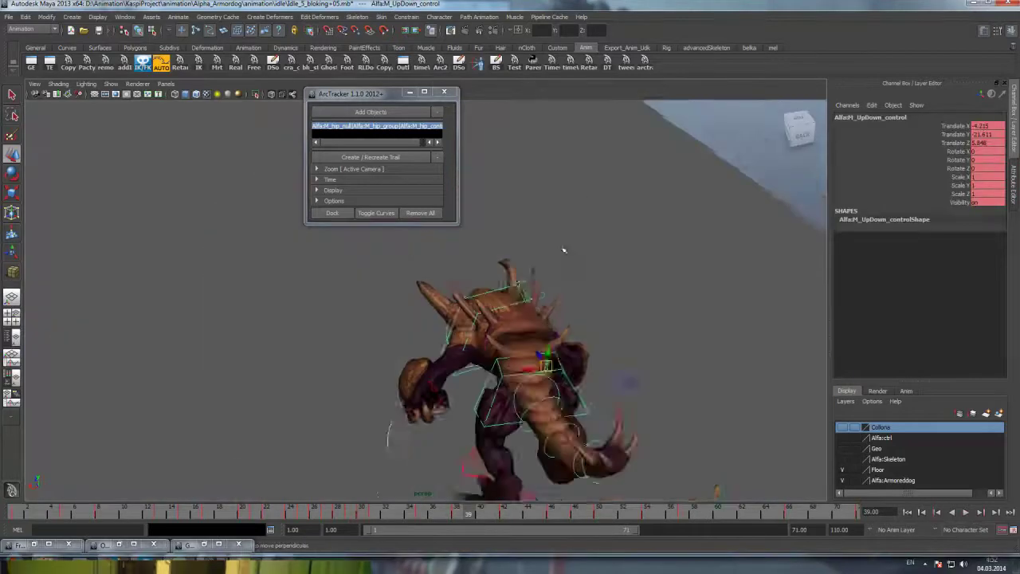
{"action": "mouse_move", "coordinate": [562, 247]}
{"action": "left_mouse_down", "text": "alt"}
{"action": "mouse_move", "coordinate": [611, 242]}
{"action": "mouse_move", "coordinate": [524, 358]}
{"action": "left_mouse_up", "text": "alt"}
Reselect Alfa:M_UpDown_control at frame 36 and create its ArcTracker trail from a cleared list
{"action": "left_click", "coordinate": [547, 360]}
{"action": "key", "text": "space"}
{"action": "key", "text": "space"}
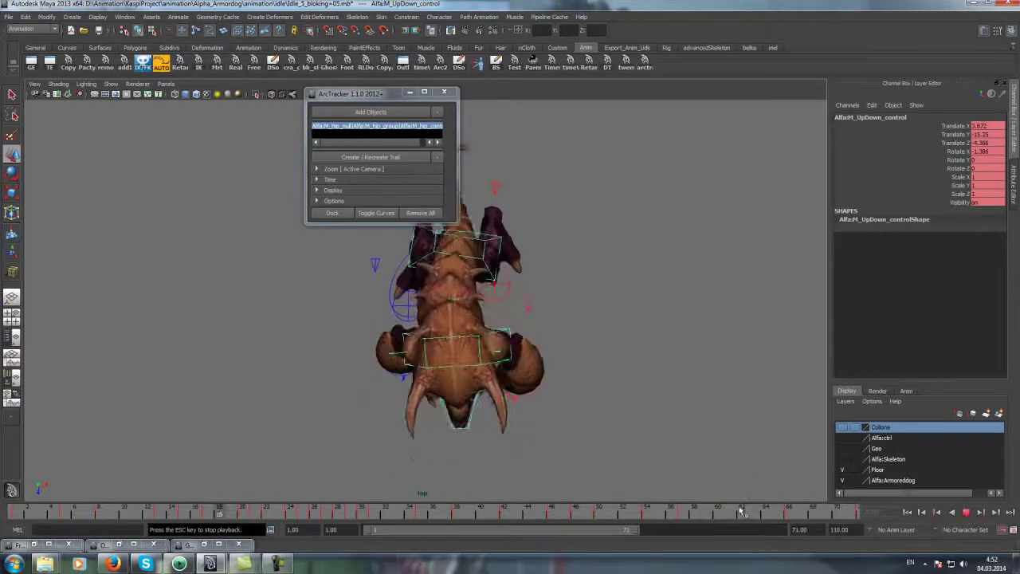
{"action": "left_click", "coordinate": [436, 515]}
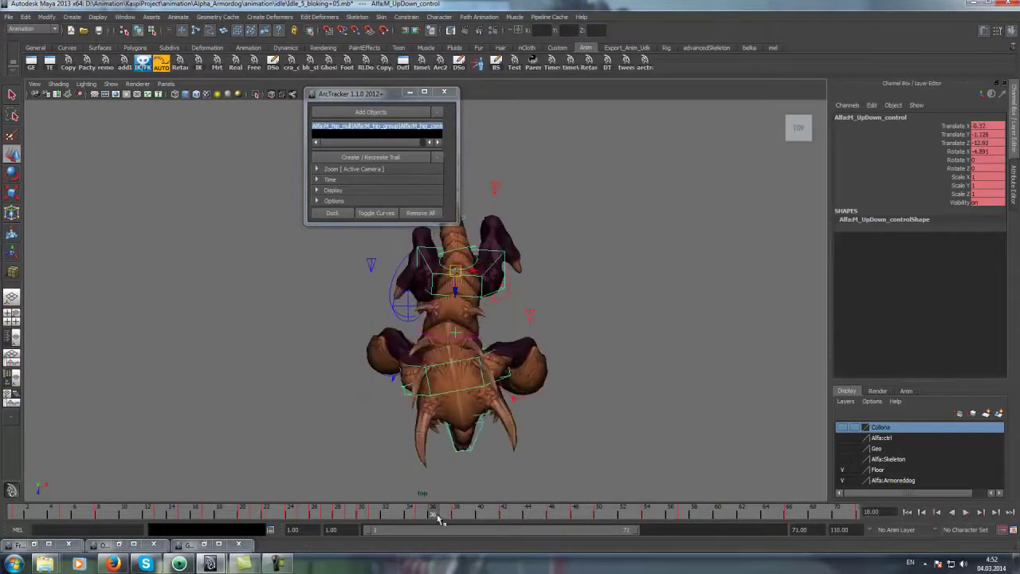
{"action": "left_click", "coordinate": [437, 112]}
{"action": "left_click", "coordinate": [371, 111]}
{"action": "left_click", "coordinate": [391, 157]}
Frame the hip UpDown control and nudge it at frames 46, 50 and 54 to smooth its arc
{"action": "key", "text": "f"}
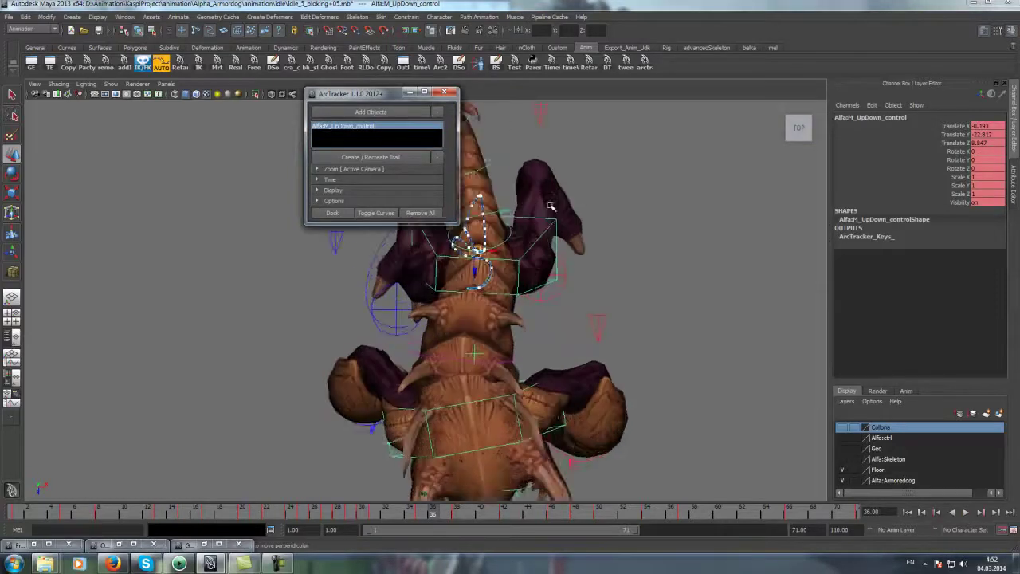
{"action": "left_click_drag", "start_coordinate": [429, 516], "coordinate": [504, 513]}
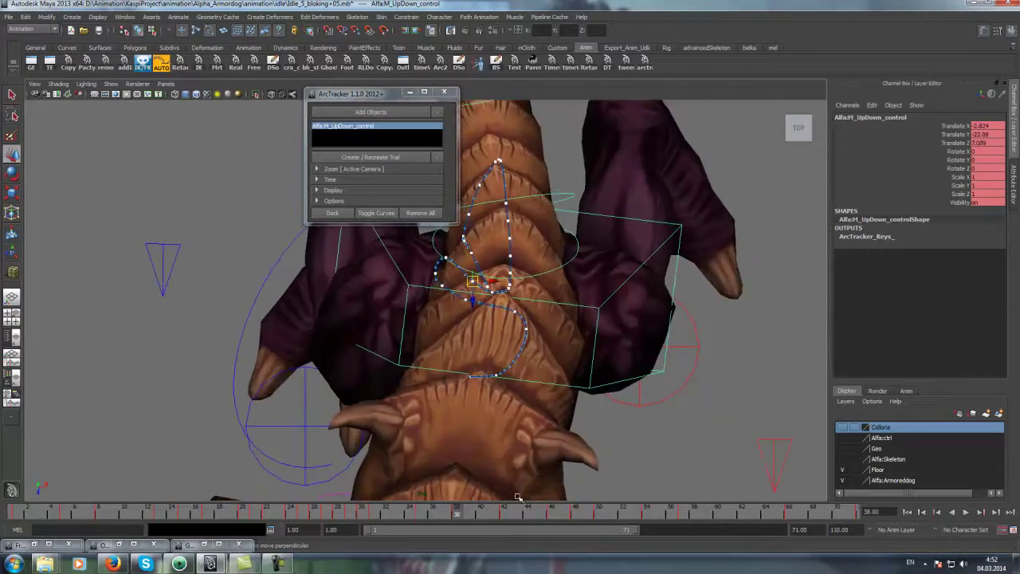
{"action": "left_click_drag", "start_coordinate": [462, 253], "coordinate": [470, 256]}
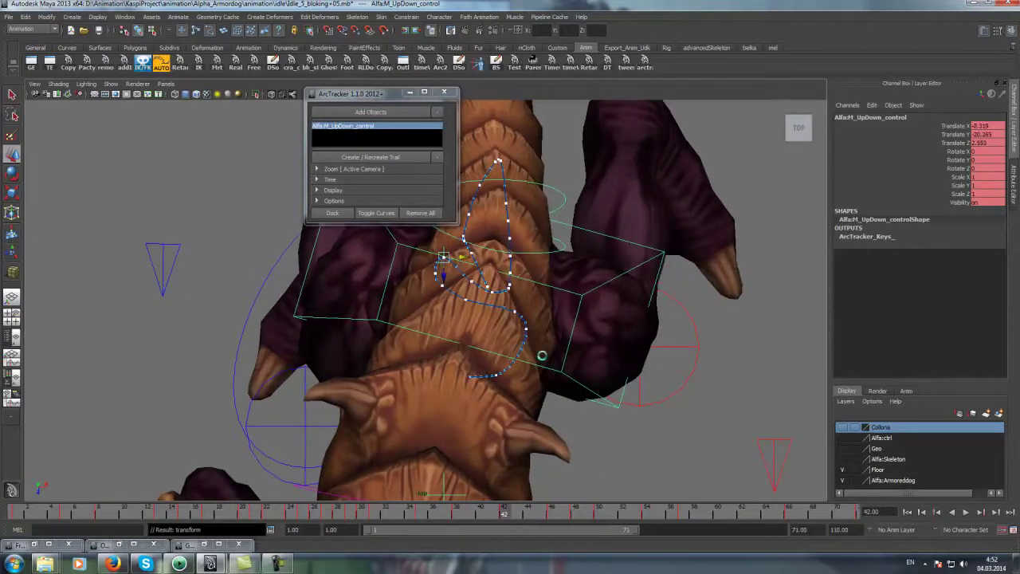
{"action": "left_click_drag", "start_coordinate": [563, 516], "coordinate": [552, 514]}
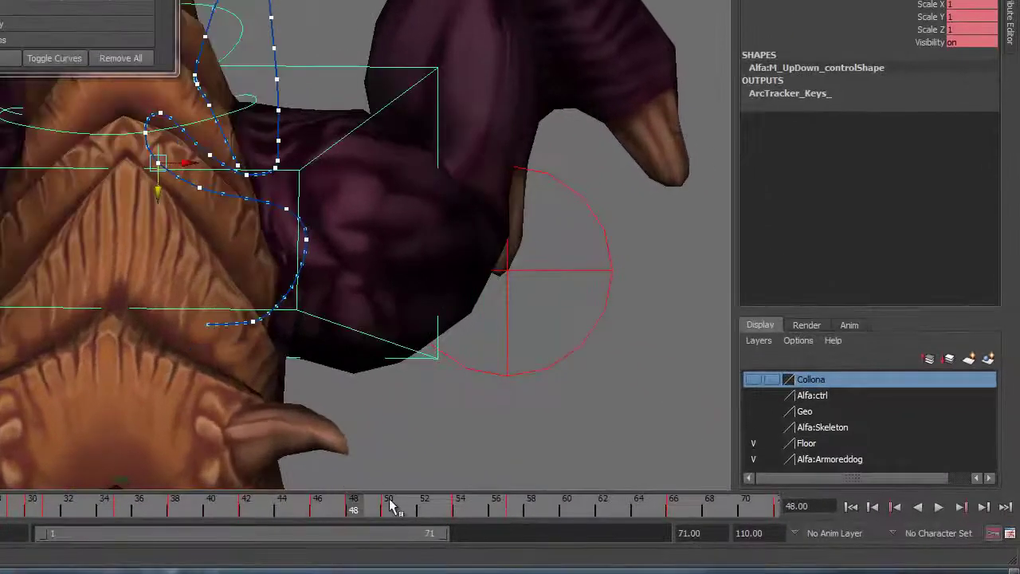
{"action": "left_click_drag", "start_coordinate": [154, 188], "coordinate": [183, 160]}
{"action": "key", "text": "period"}
{"action": "left_click_drag", "start_coordinate": [181, 216], "coordinate": [181, 202]}
{"action": "left_click_drag", "start_coordinate": [391, 501], "coordinate": [471, 512]}
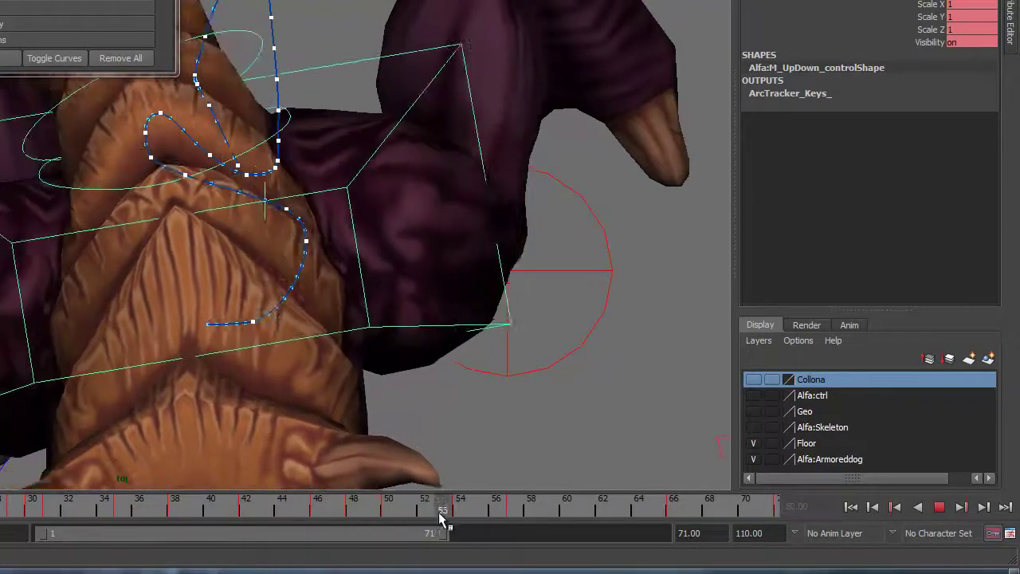
{"action": "left_click_drag", "start_coordinate": [319, 207], "coordinate": [315, 206]}
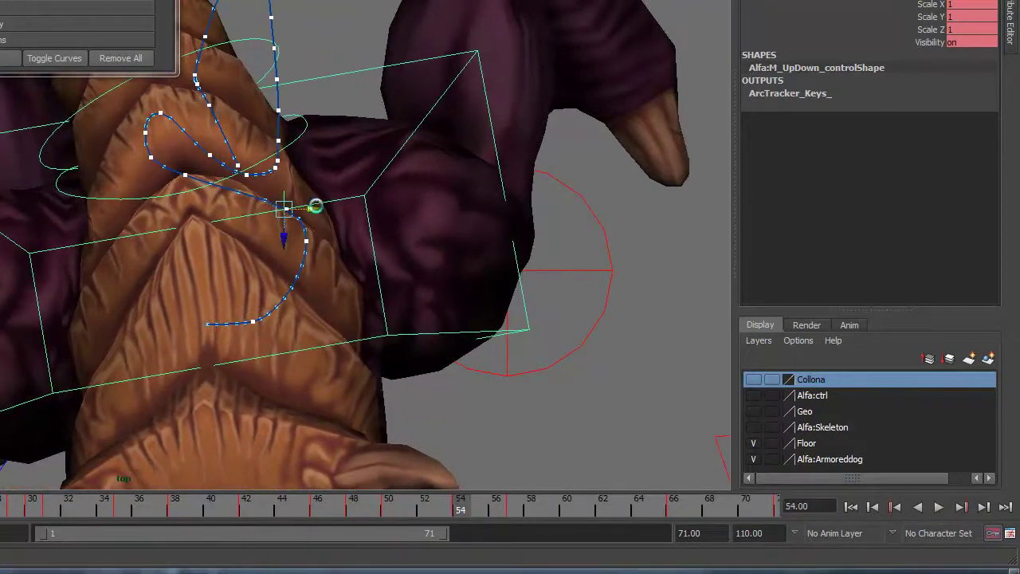
Play the animation through frame 60, then park the timeline around frame 42
{"action": "left_click", "coordinate": [517, 502]}
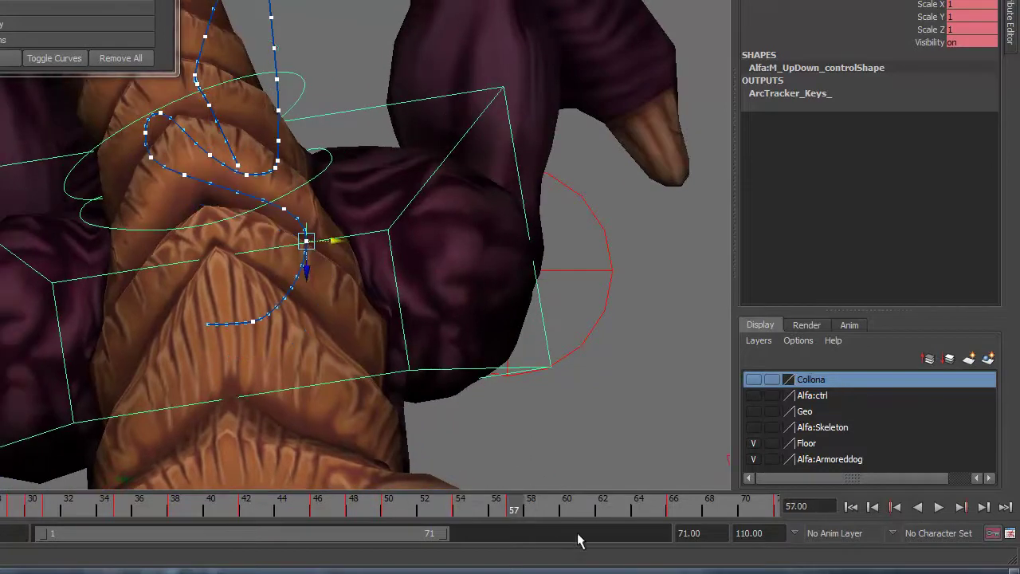
{"action": "left_click", "coordinate": [565, 504]}
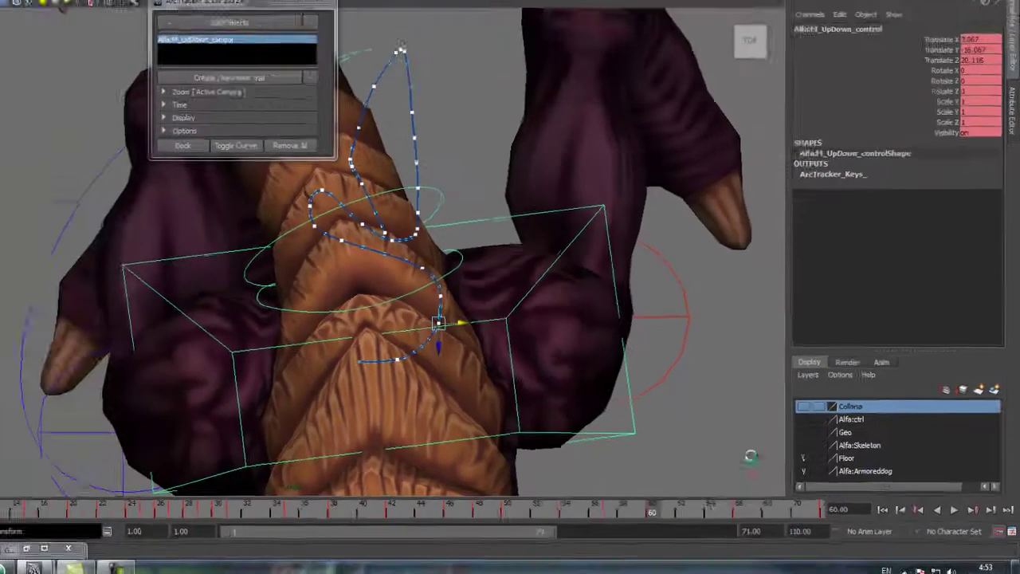
{"action": "key", "text": "Escape"}
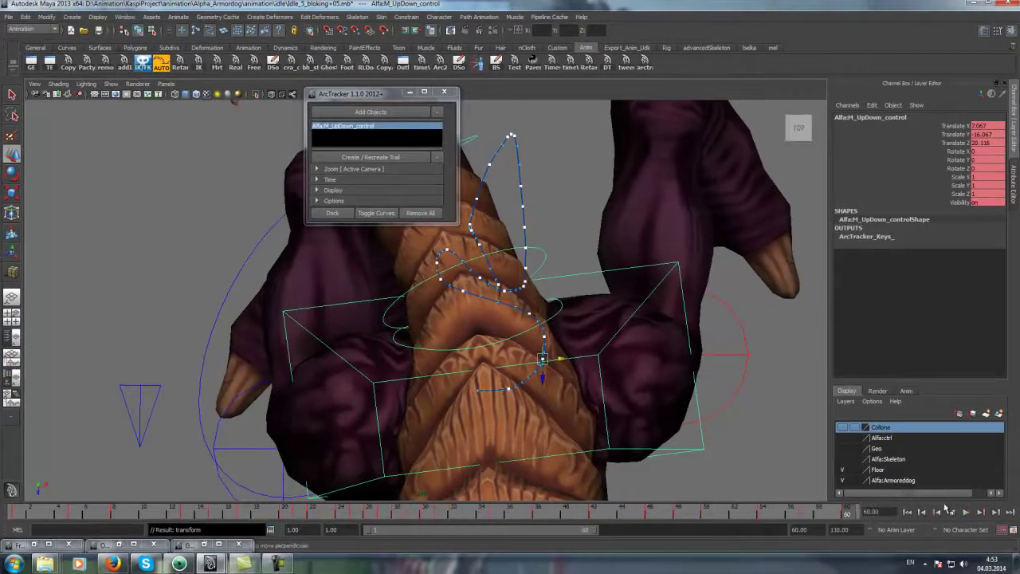
{"action": "key", "text": "alt+v"}
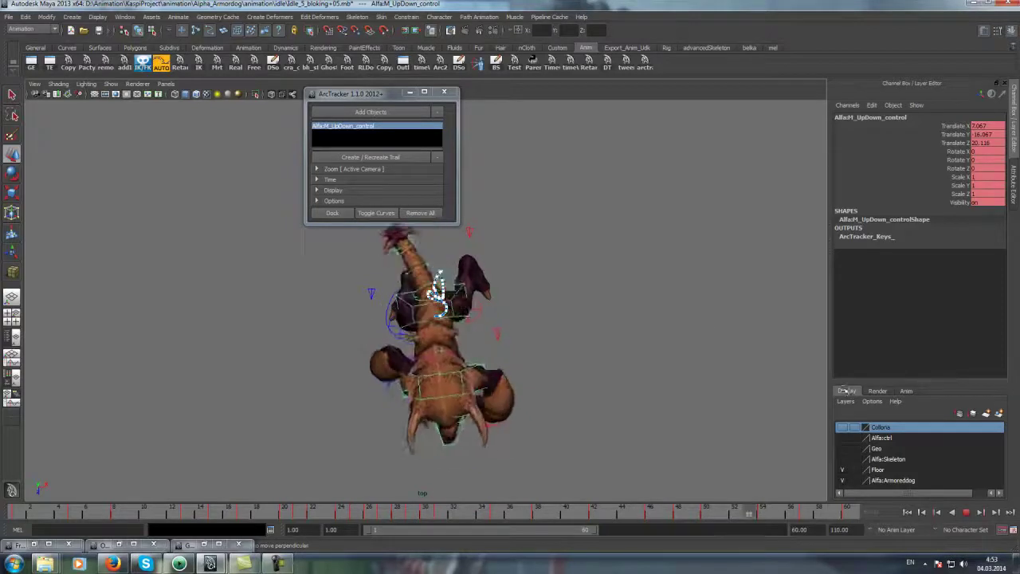
{"action": "key", "text": "Escape"}
{"action": "mouse_move", "coordinate": [490, 517]}
{"action": "left_mouse_down"}
{"action": "mouse_move", "coordinate": [608, 514]}
{"action": "mouse_move", "coordinate": [594, 514]}
{"action": "left_mouse_up"}
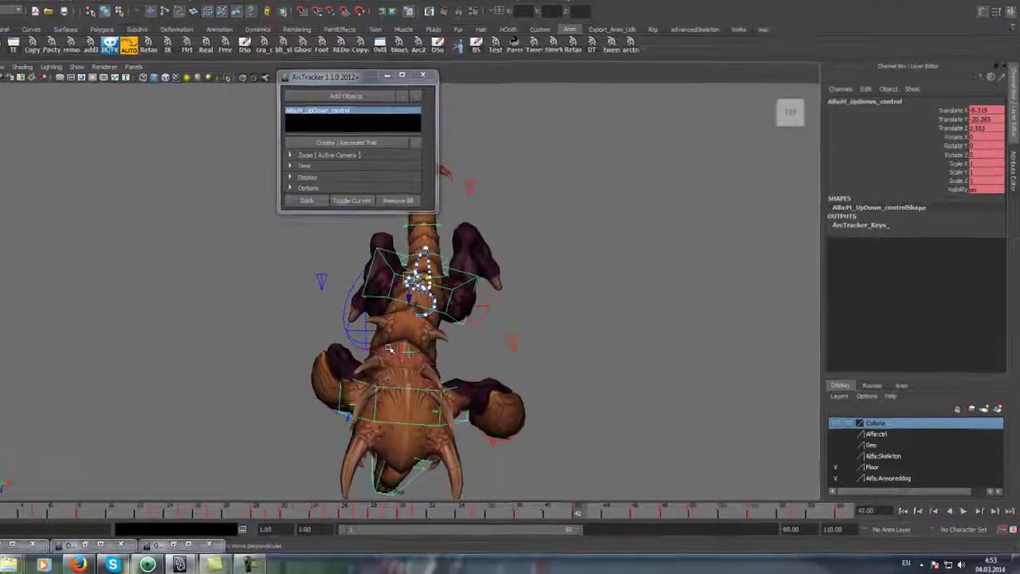
Swap Alfa:M_spine_control into ArcTracker, building and then hiding its trail
{"action": "left_click", "coordinate": [447, 268]}
{"action": "left_click", "coordinate": [283, 3]}
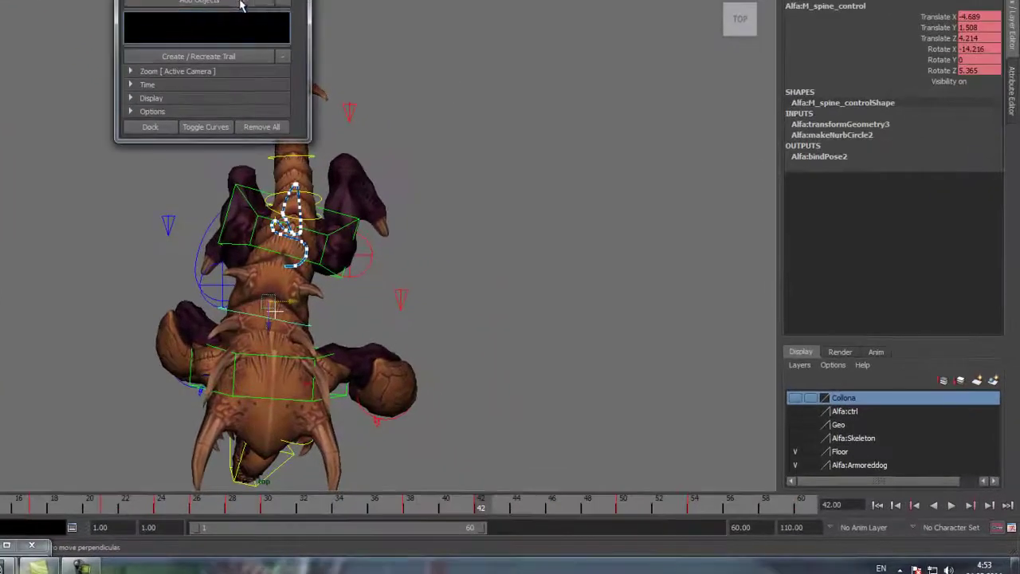
{"action": "left_click", "coordinate": [209, 61]}
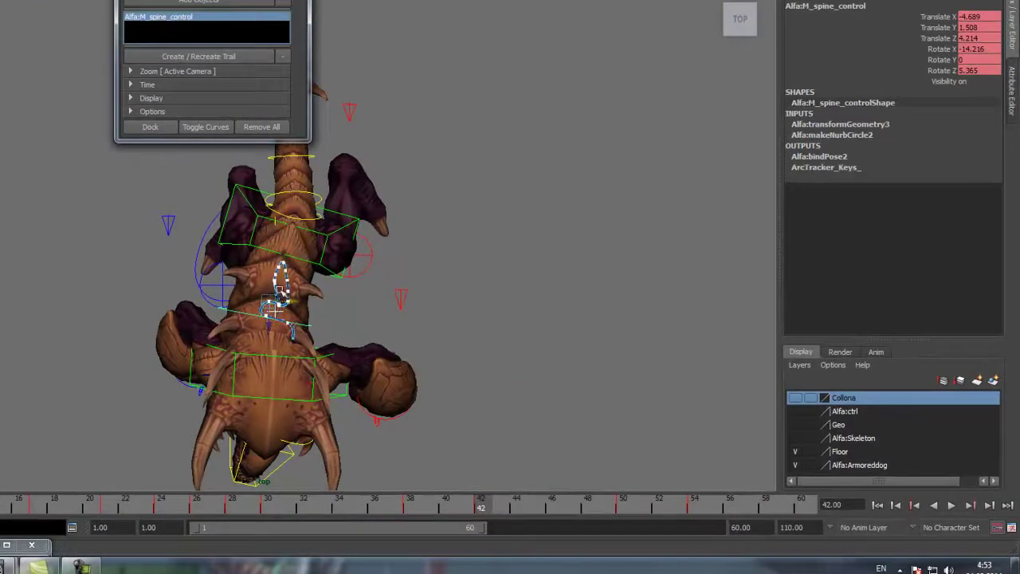
{"action": "left_click", "coordinate": [277, 56]}
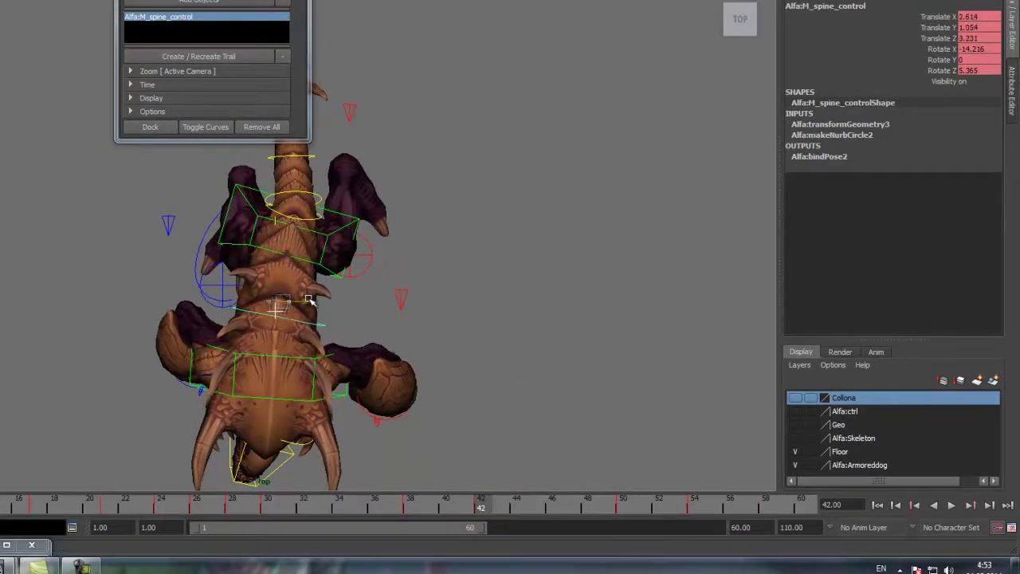
Play back the spine motion, nudge the spine control right, and scrub to about frame 40
{"action": "left_click", "coordinate": [357, 502]}
{"action": "key", "text": "alt+v"}
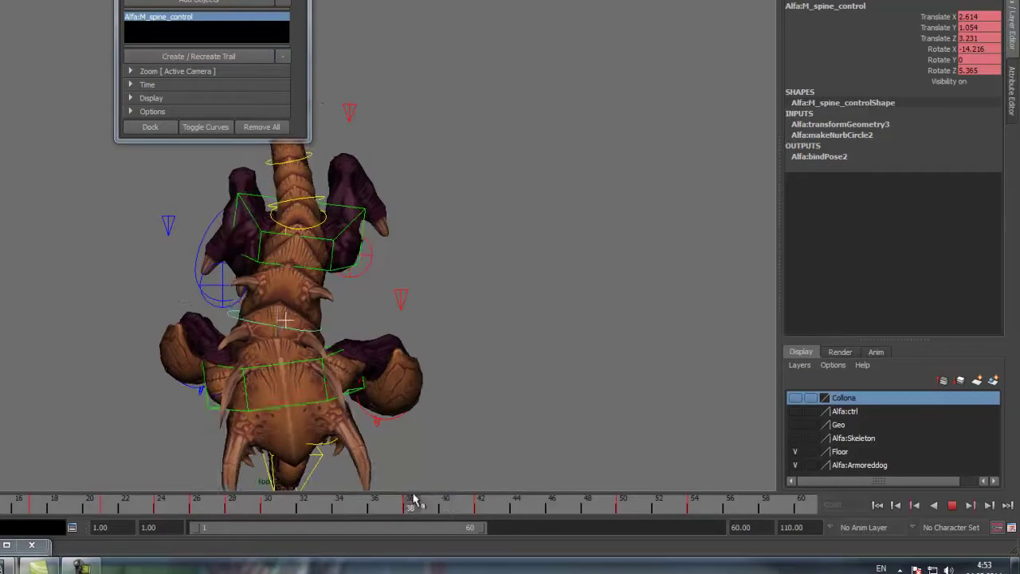
{"action": "left_click_drag", "start_coordinate": [295, 301], "coordinate": [311, 304]}
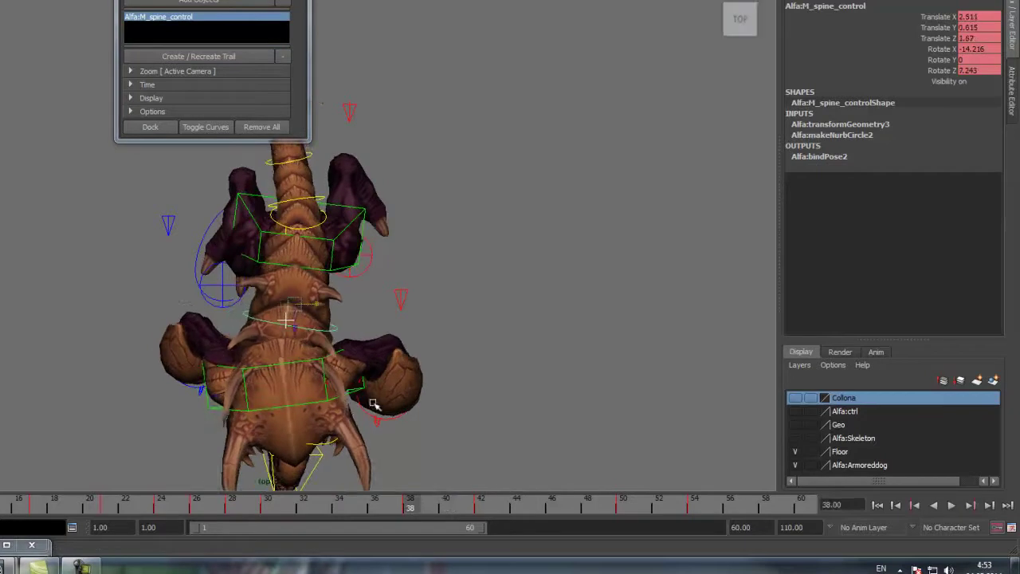
{"action": "key", "text": "alt+v"}
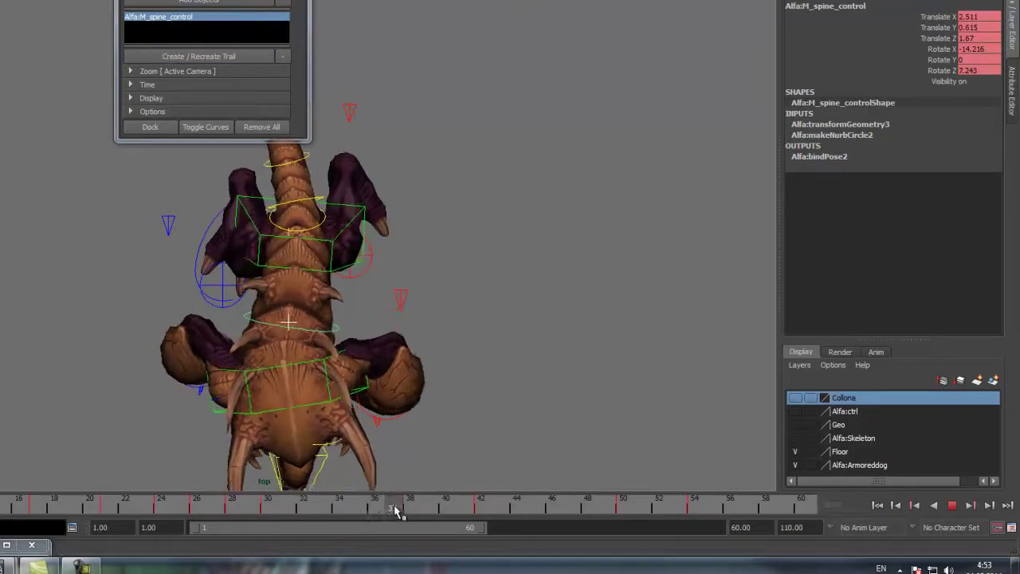
{"action": "left_click_drag", "start_coordinate": [460, 509], "coordinate": [417, 508]}
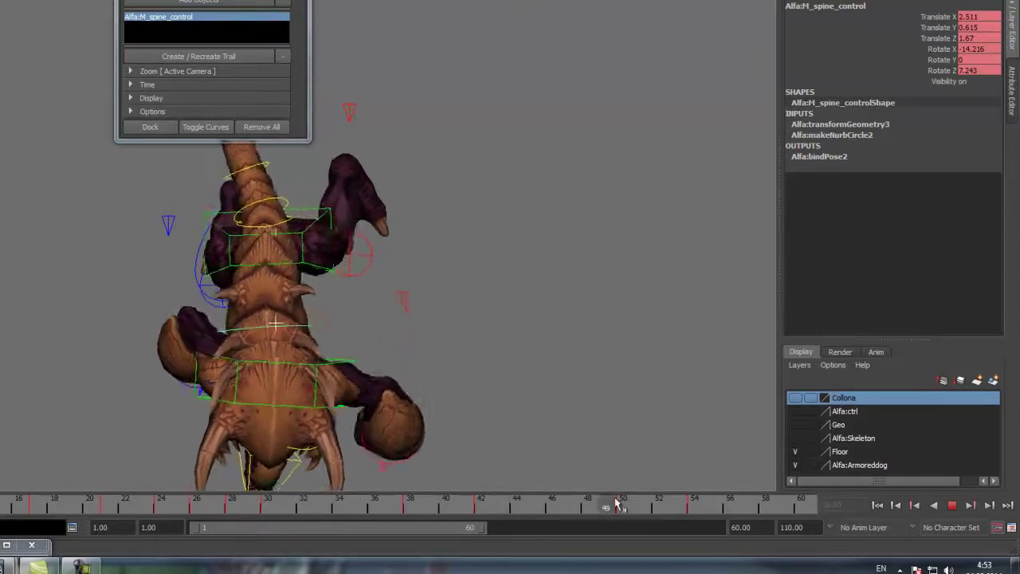
{"action": "left_click", "coordinate": [443, 511]}
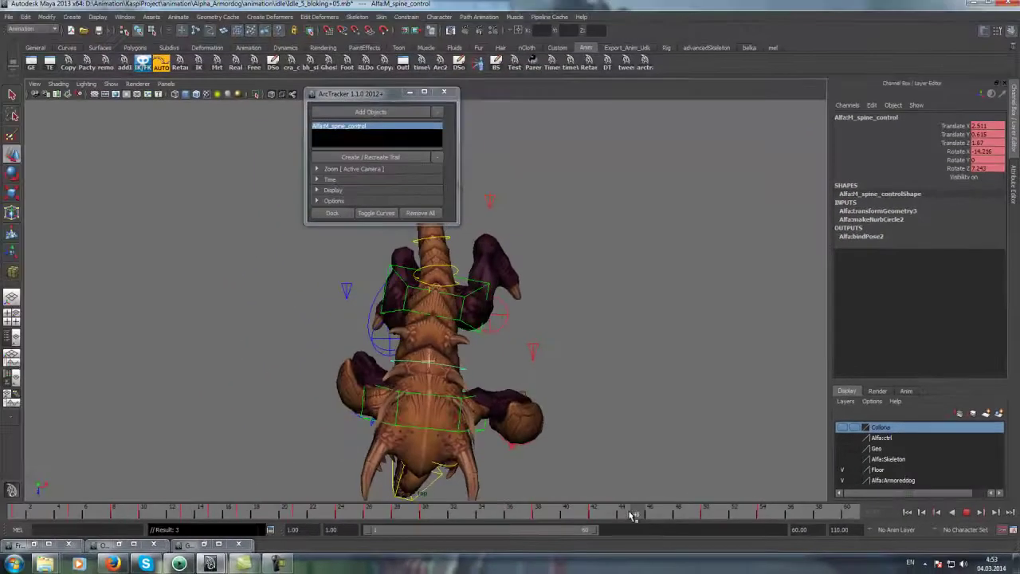
{"action": "mouse_move", "coordinate": [630, 263]}
{"action": "left_mouse_down", "text": "alt"}
{"action": "mouse_move", "coordinate": [608, 248]}
{"action": "mouse_move", "coordinate": [569, 266]}
{"action": "left_mouse_up", "text": "alt"}
{"action": "left_click", "coordinate": [490, 350]}
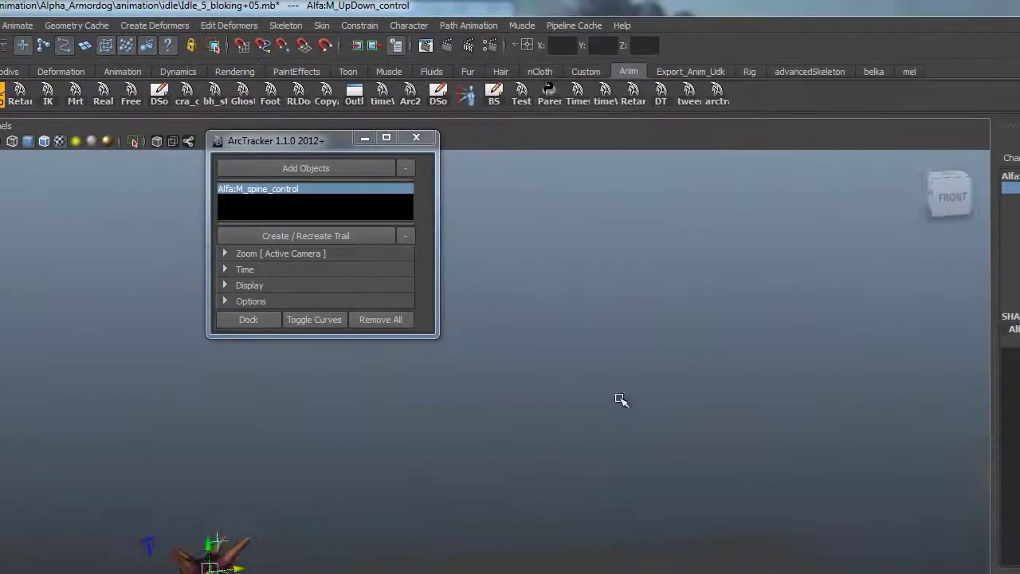
Raise the up-down control's Translate X key at frame 48 to about -2.4 and lengthen its tangent
{"action": "left_click_drag", "start_coordinate": [620, 399], "coordinate": [600, 368], "text": "alt"}
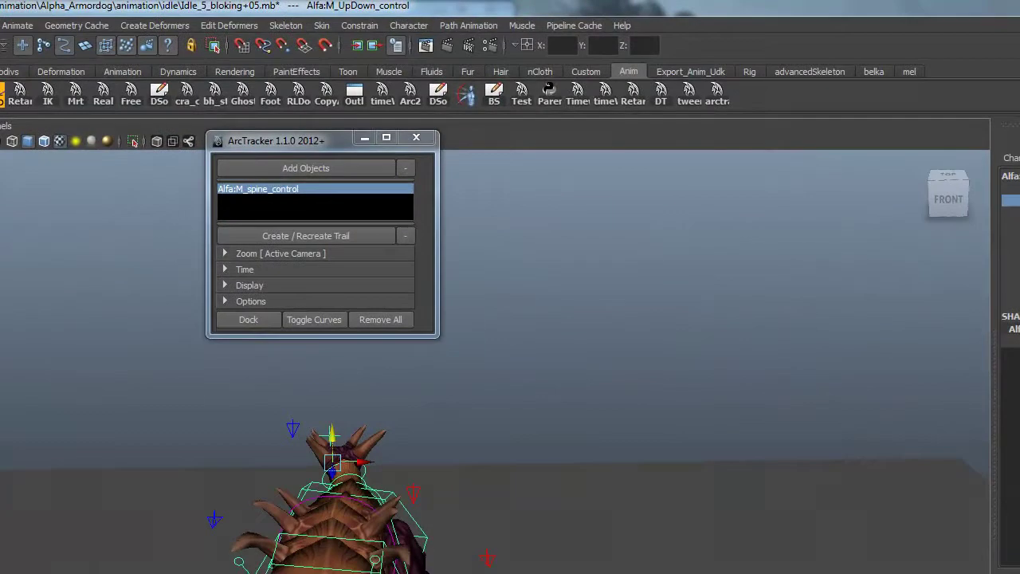
{"action": "key", "text": "shift+g"}
{"action": "left_click", "coordinate": [114, 151]}
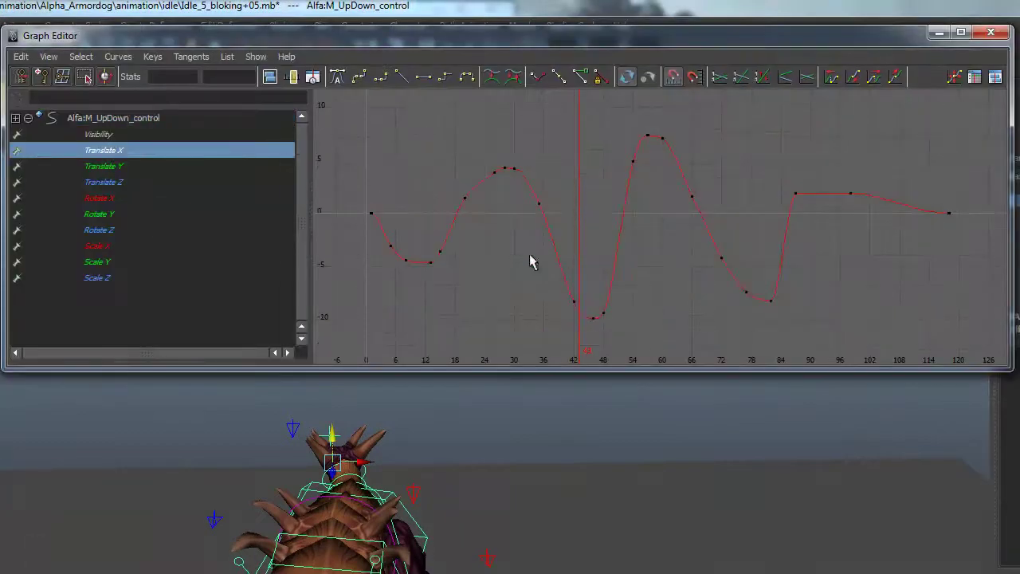
{"action": "left_click", "coordinate": [594, 318]}
{"action": "mouse_move", "coordinate": [637, 280]}
{"action": "middle_mouse_down"}
{"action": "mouse_move", "coordinate": [631, 203]}
{"action": "mouse_move", "coordinate": [581, 197]}
{"action": "middle_mouse_up"}
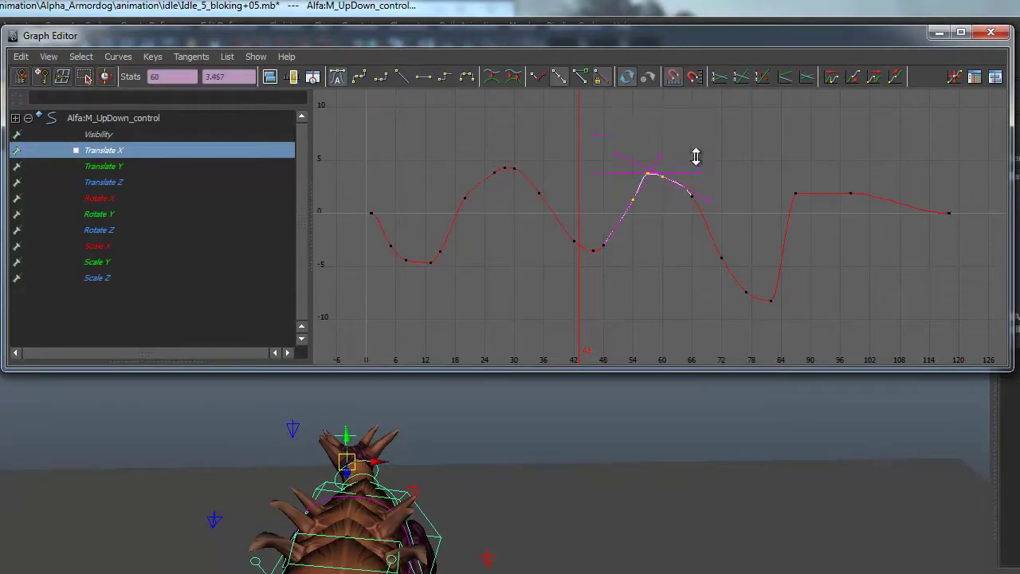
{"action": "left_click_drag", "start_coordinate": [533, 220], "coordinate": [649, 292]}
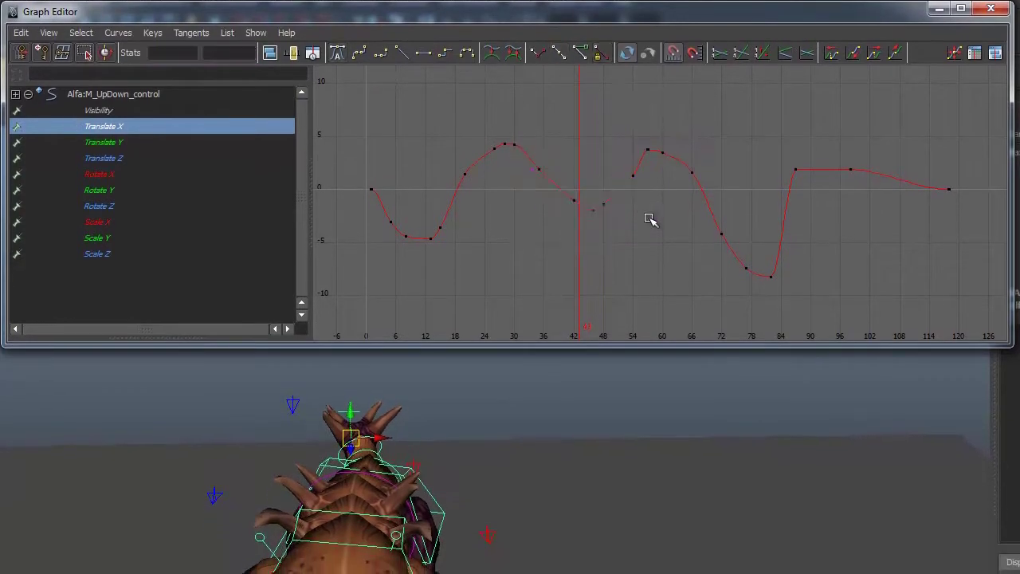
{"action": "middle_click_drag", "start_coordinate": [638, 172], "coordinate": [639, 158]}
{"action": "scroll", "coordinate": [639, 158], "scroll_direction": "down", "scroll_amount": 3}
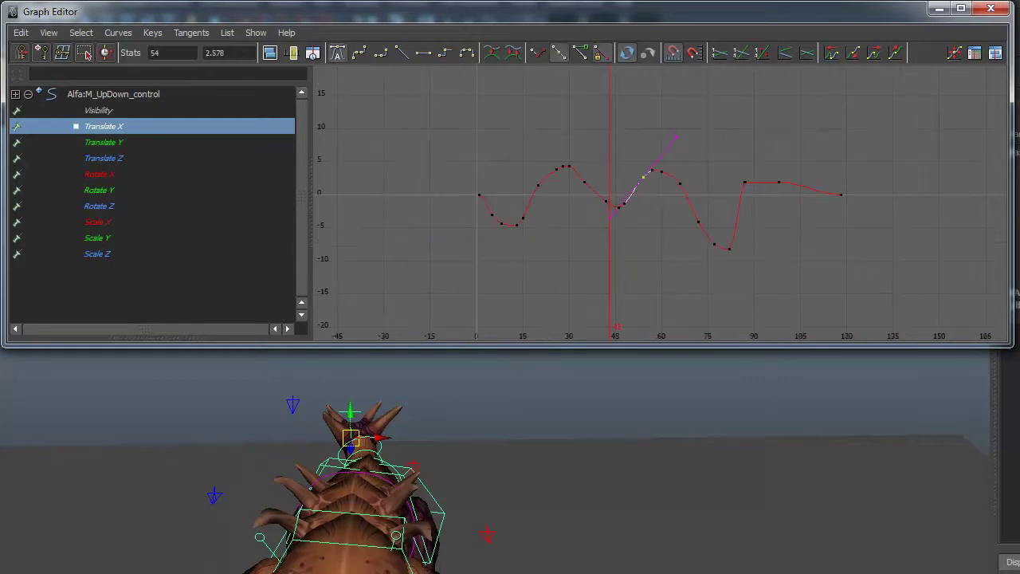
{"action": "left_click", "coordinate": [633, 239]}
{"action": "scroll", "coordinate": [633, 239], "scroll_direction": "up", "scroll_amount": 3}
{"action": "scroll", "coordinate": [633, 239], "scroll_direction": "up", "scroll_amount": 3}
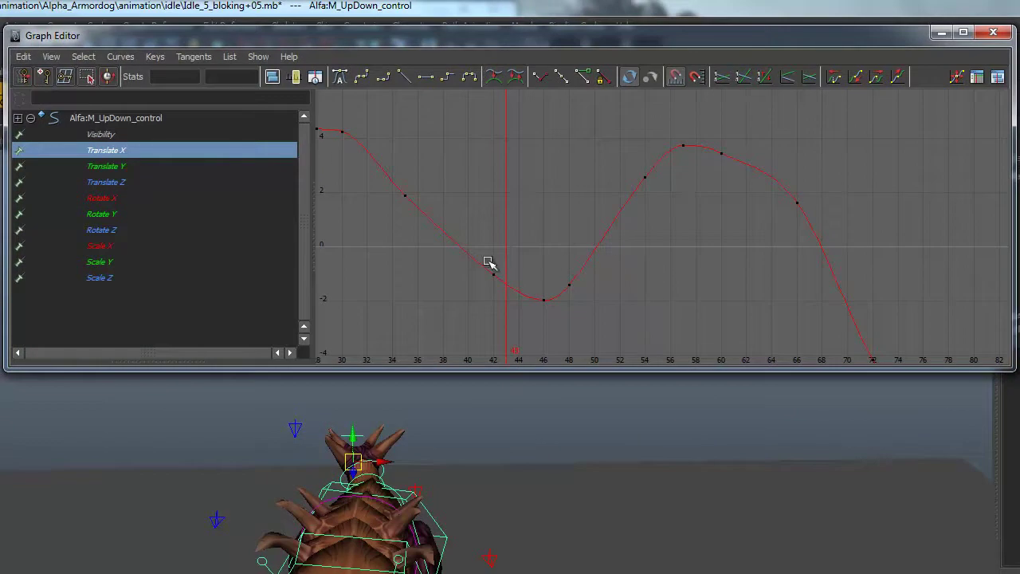
Lift the Translate X keys from frames 42–48 to about -1, play back, and close the editor
{"action": "left_click_drag", "start_coordinate": [489, 263], "coordinate": [578, 307]}
{"action": "middle_click_drag", "start_coordinate": [593, 210], "coordinate": [582, 172]}
{"action": "middle_click_drag", "start_coordinate": [558, 257], "coordinate": [513, 224]}
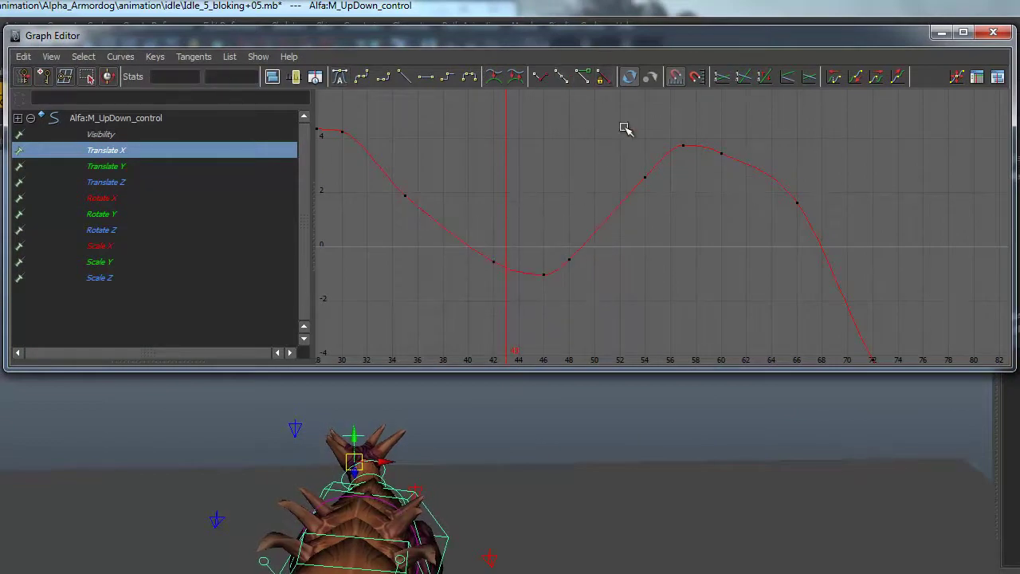
{"action": "left_click_drag", "start_coordinate": [626, 129], "coordinate": [805, 211]}
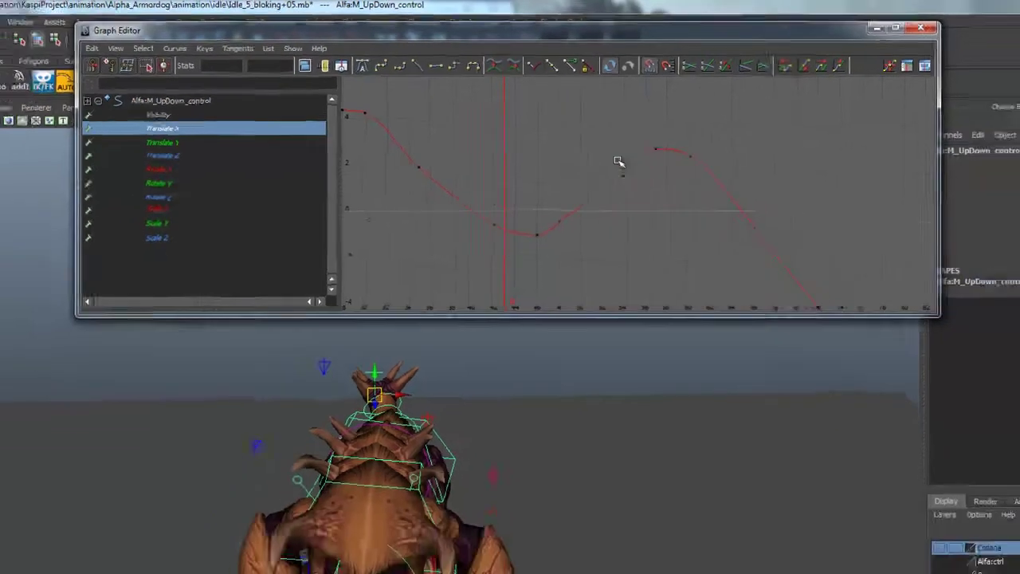
{"action": "left_click_drag", "start_coordinate": [534, 183], "coordinate": [610, 118]}
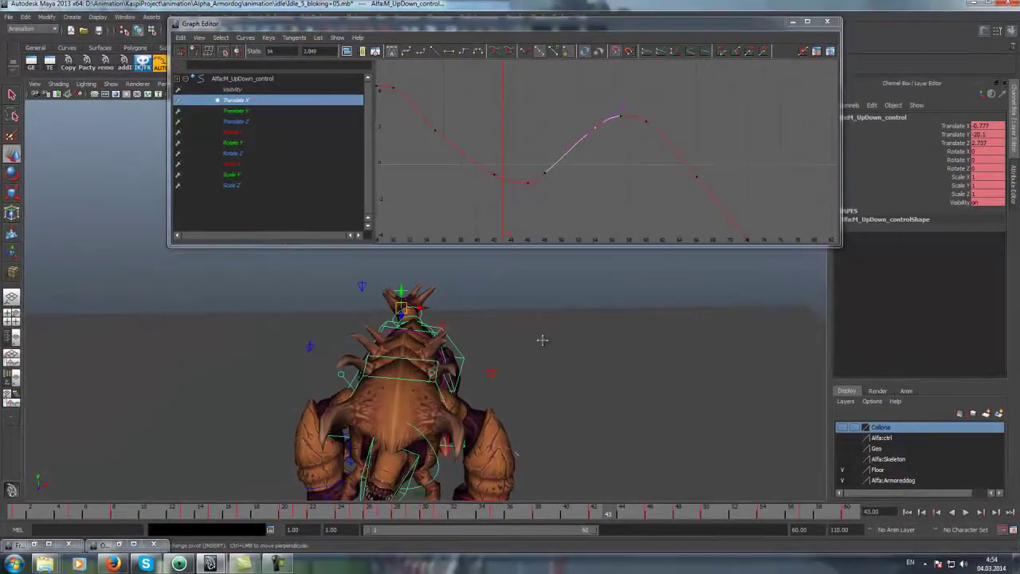
{"action": "left_click_drag", "start_coordinate": [542, 341], "coordinate": [578, 340], "text": "alt"}
{"action": "left_click", "coordinate": [965, 512]}
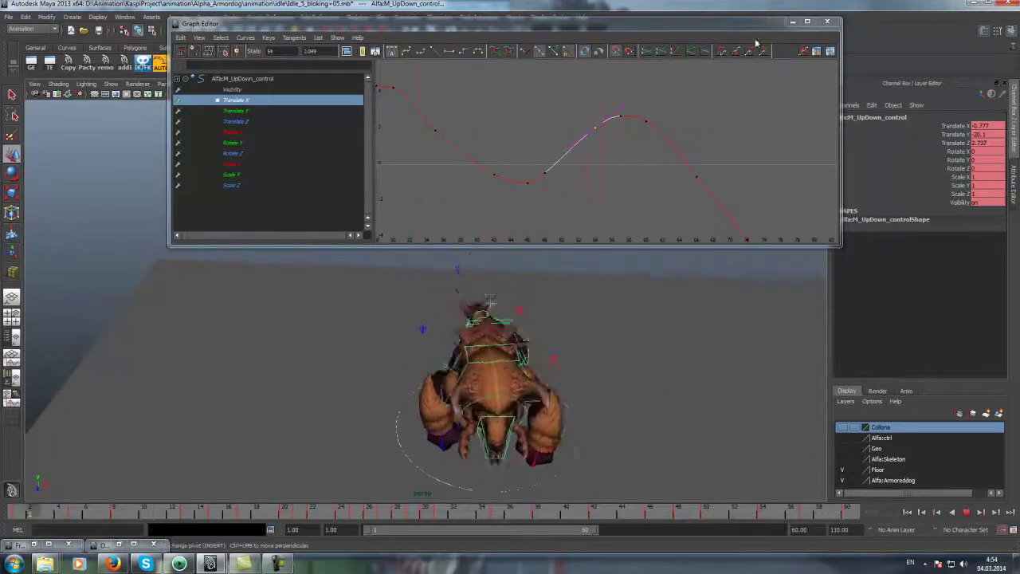
{"action": "left_click", "coordinate": [827, 22]}
{"action": "key", "text": "space"}
{"action": "key", "text": "space"}
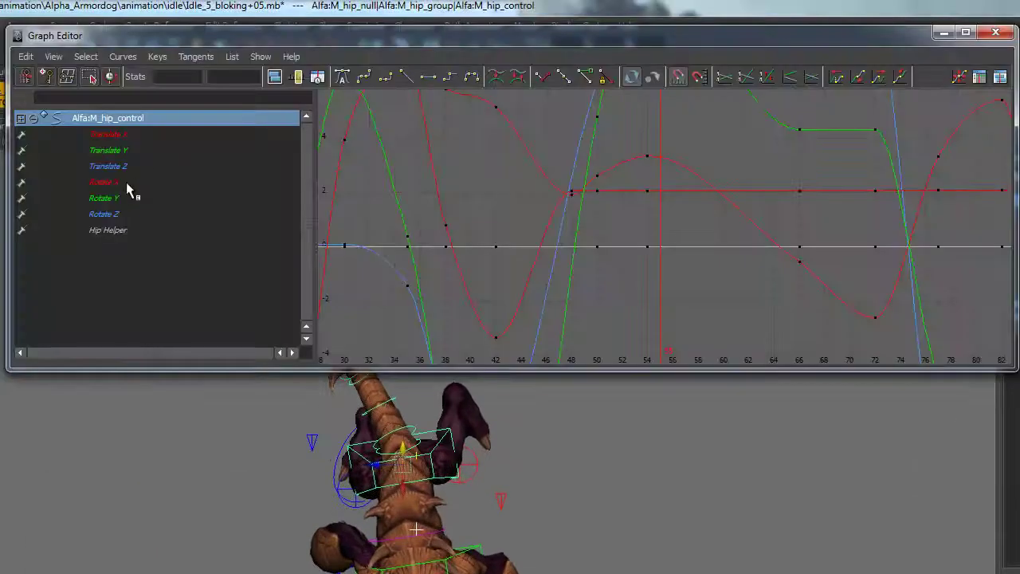
Show the hip's Translate Z curve, select its key near frame 40, and play back the hip motion
{"action": "left_click", "coordinate": [115, 169]}
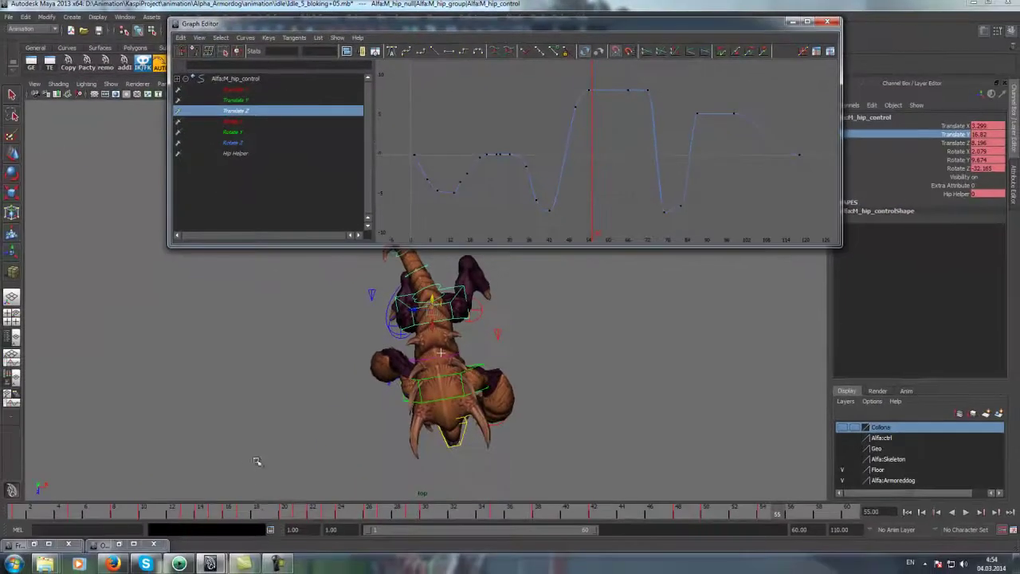
{"action": "left_click", "coordinate": [256, 511]}
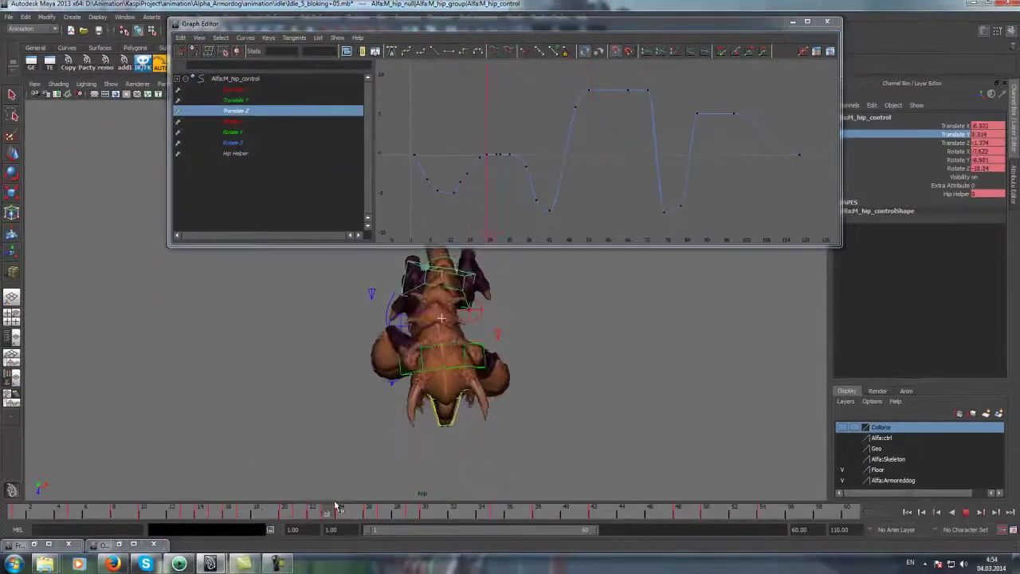
{"action": "left_click_drag", "start_coordinate": [548, 504], "coordinate": [577, 506]}
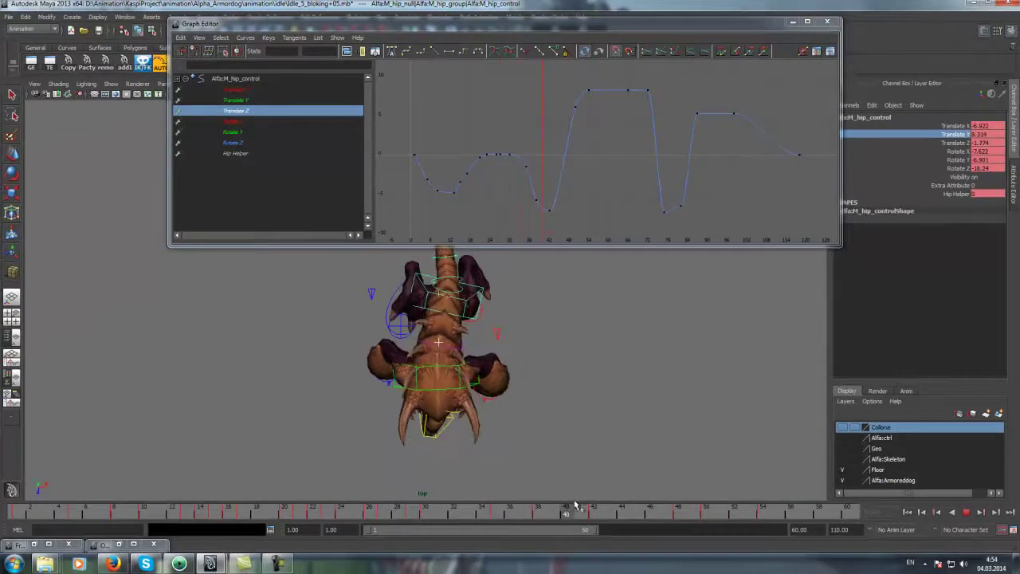
{"action": "left_click", "coordinate": [549, 209]}
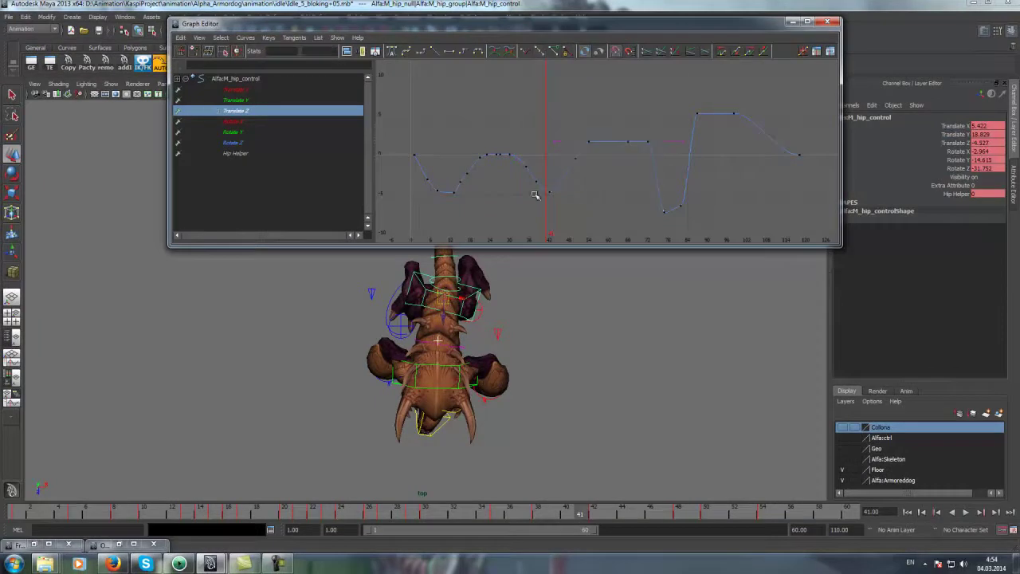
{"action": "left_click", "coordinate": [963, 513]}
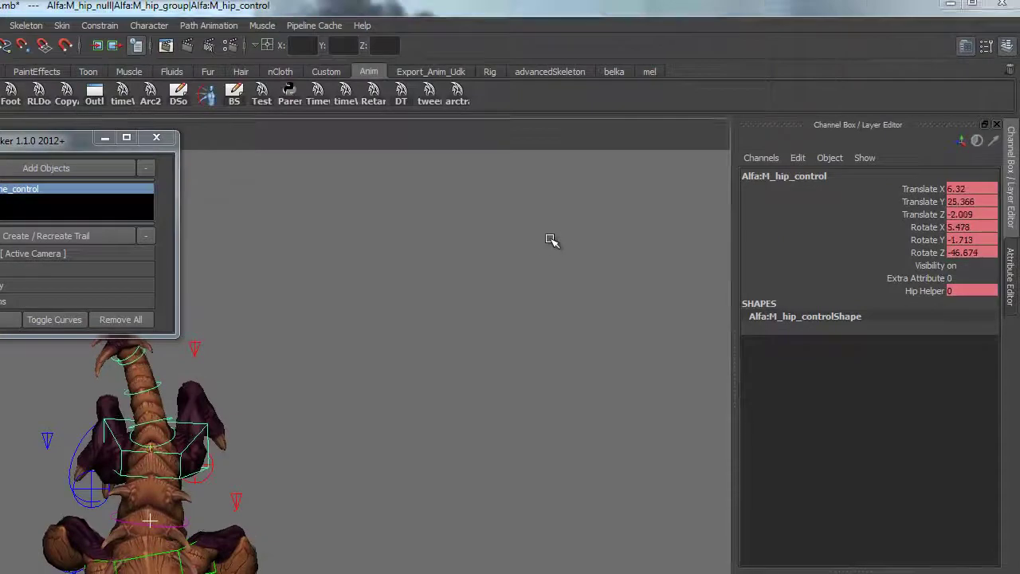
{"action": "key", "text": "alt+b"}
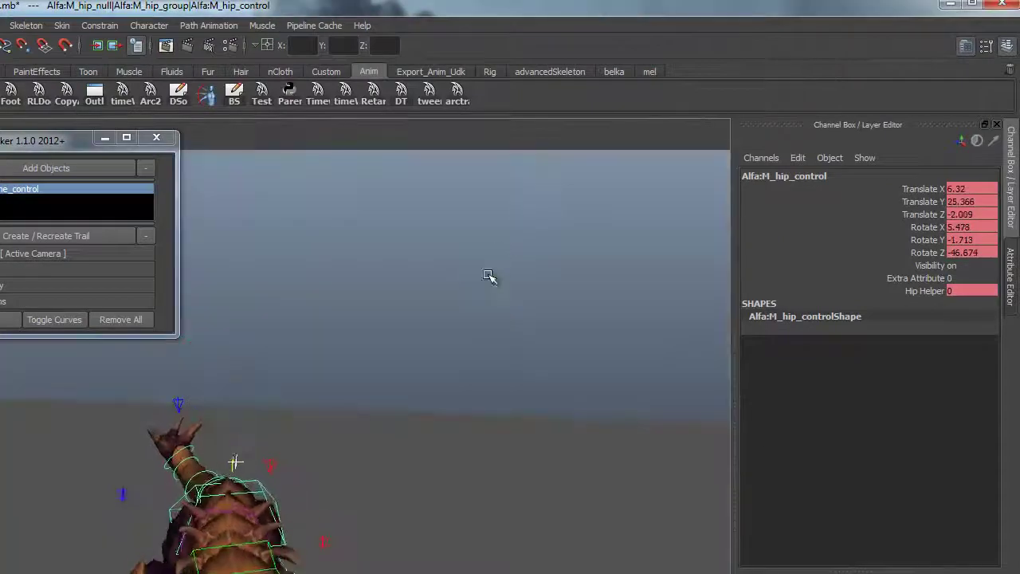
Orbit around the creature, scrub frames 18 to 34, and open the hip's Rotate Y curve
{"action": "mouse_move", "coordinate": [403, 452]}
{"action": "left_mouse_down", "text": "alt"}
{"action": "mouse_move", "coordinate": [391, 412]}
{"action": "mouse_move", "coordinate": [323, 399]}
{"action": "mouse_move", "coordinate": [403, 387]}
{"action": "mouse_move", "coordinate": [392, 444]}
{"action": "mouse_move", "coordinate": [330, 422]}
{"action": "mouse_move", "coordinate": [239, 418]}
{"action": "left_mouse_up", "text": "alt"}
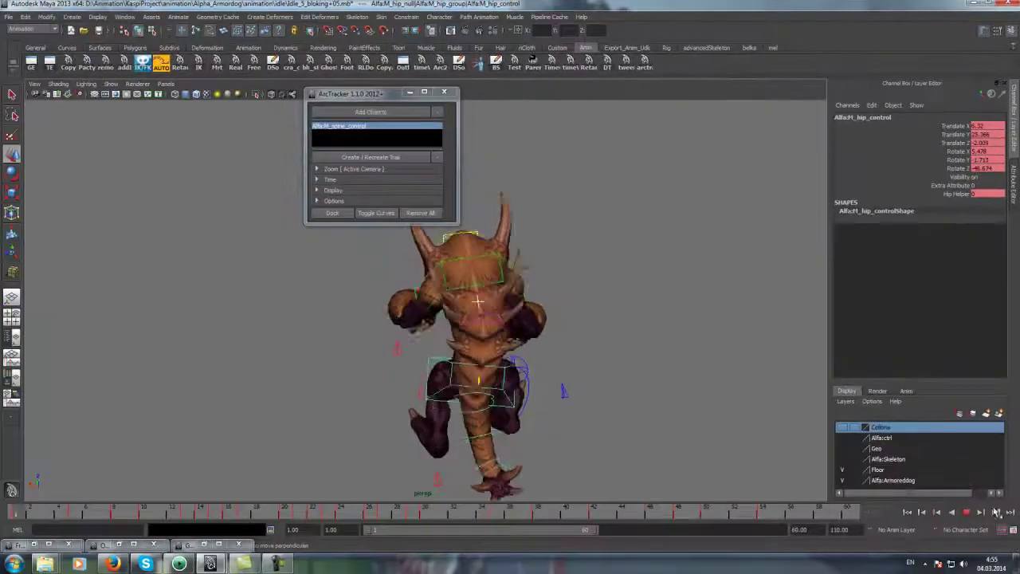
{"action": "mouse_move", "coordinate": [265, 511]}
{"action": "left_mouse_down"}
{"action": "mouse_move", "coordinate": [624, 507]}
{"action": "mouse_move", "coordinate": [379, 512]}
{"action": "mouse_move", "coordinate": [574, 516]}
{"action": "mouse_move", "coordinate": [515, 519]}
{"action": "mouse_move", "coordinate": [557, 517]}
{"action": "mouse_move", "coordinate": [538, 517]}
{"action": "left_mouse_up"}
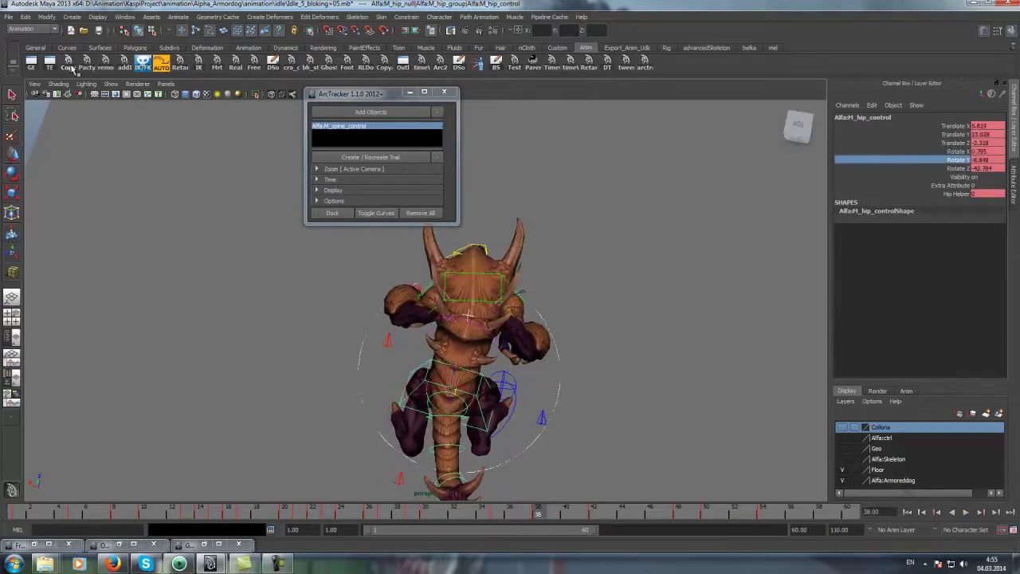
{"action": "left_click", "coordinate": [30, 64]}
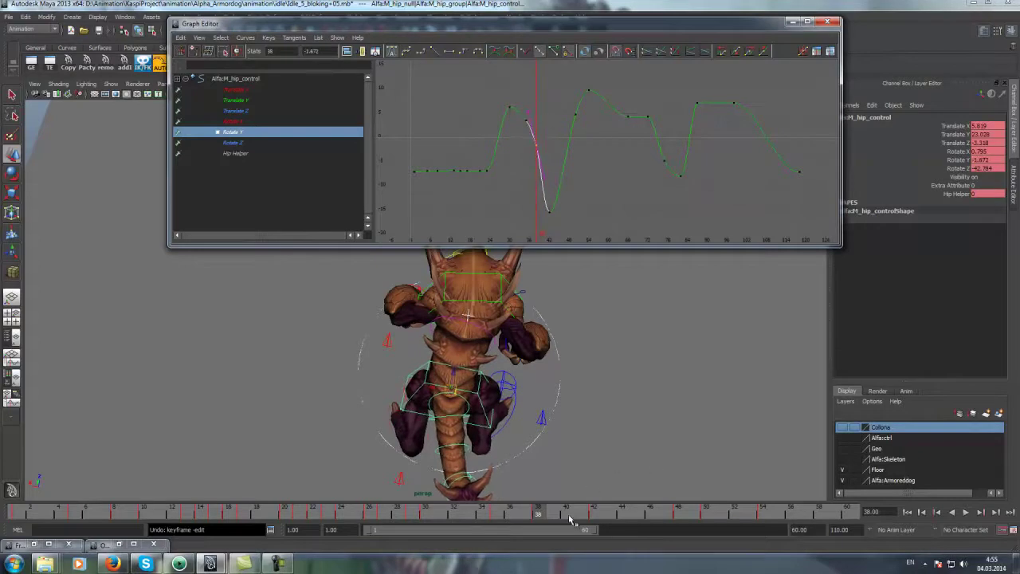
Slide the hip Rotate Y key from frame 42 to 46 and play back to check
{"action": "key", "text": "alt+v"}
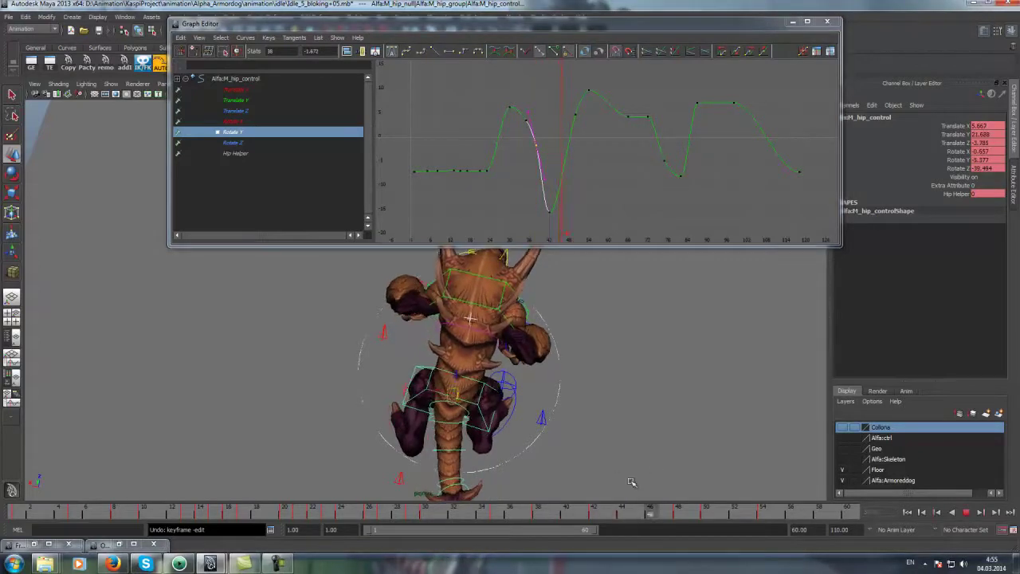
{"action": "mouse_move", "coordinate": [534, 211]}
{"action": "middle_mouse_down", "text": "shift"}
{"action": "mouse_move", "coordinate": [593, 195]}
{"action": "mouse_move", "coordinate": [575, 142]}
{"action": "middle_mouse_up", "text": "shift"}
{"action": "key", "text": "alt+v"}
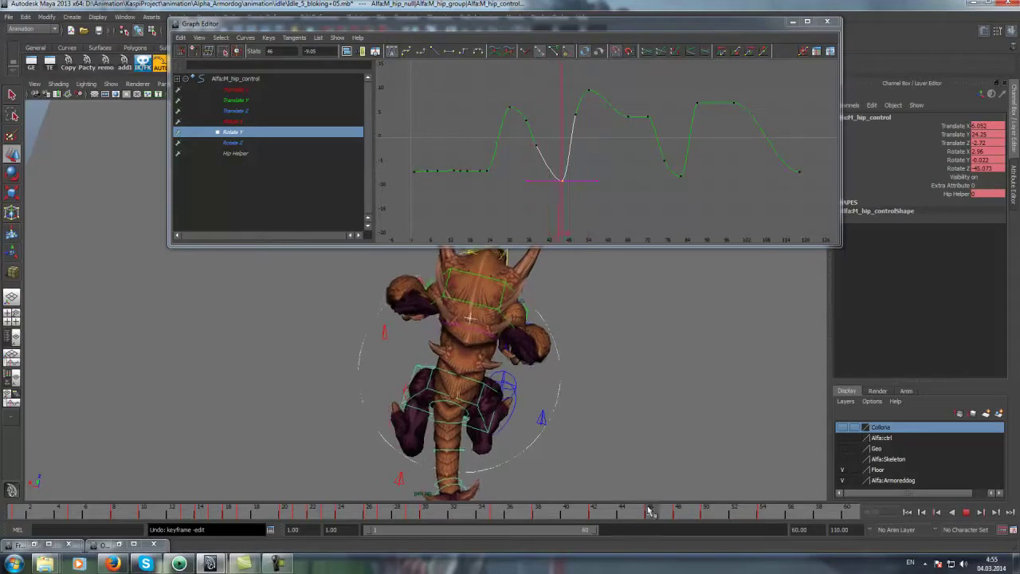
{"action": "left_click_drag", "start_coordinate": [686, 510], "coordinate": [706, 508]}
Adjust the Rotate Y keys at frames 50 and 54 to flatten the peak, then select the spine control
{"action": "left_click_drag", "start_coordinate": [571, 94], "coordinate": [592, 119]}
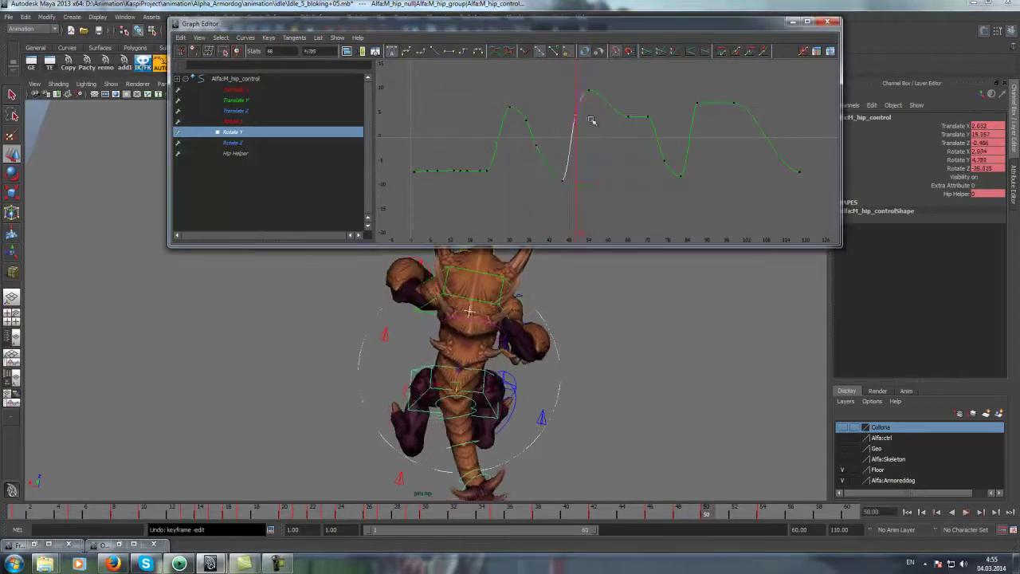
{"action": "left_click_drag", "start_coordinate": [787, 505], "coordinate": [761, 498]}
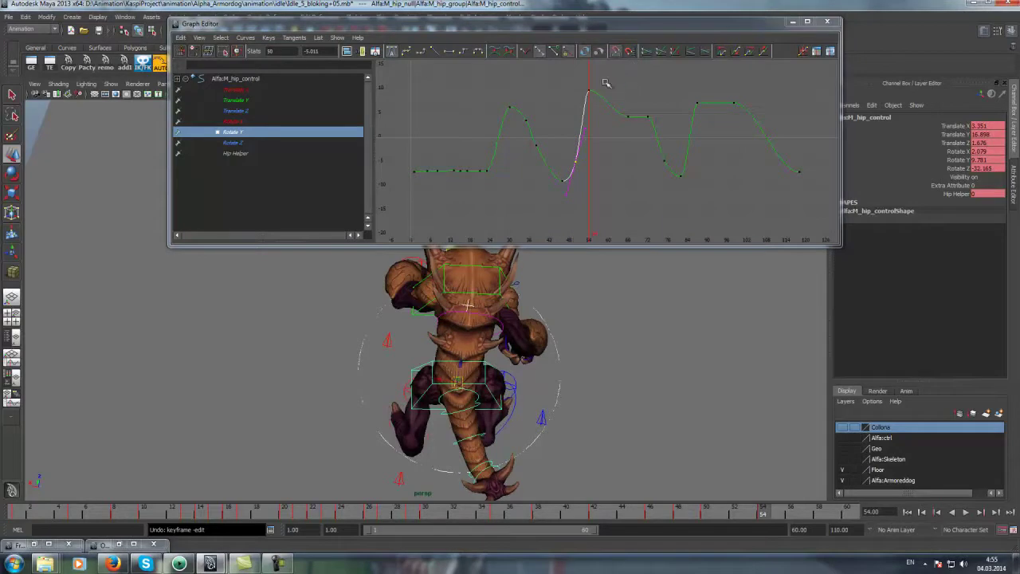
{"action": "left_click", "coordinate": [588, 91]}
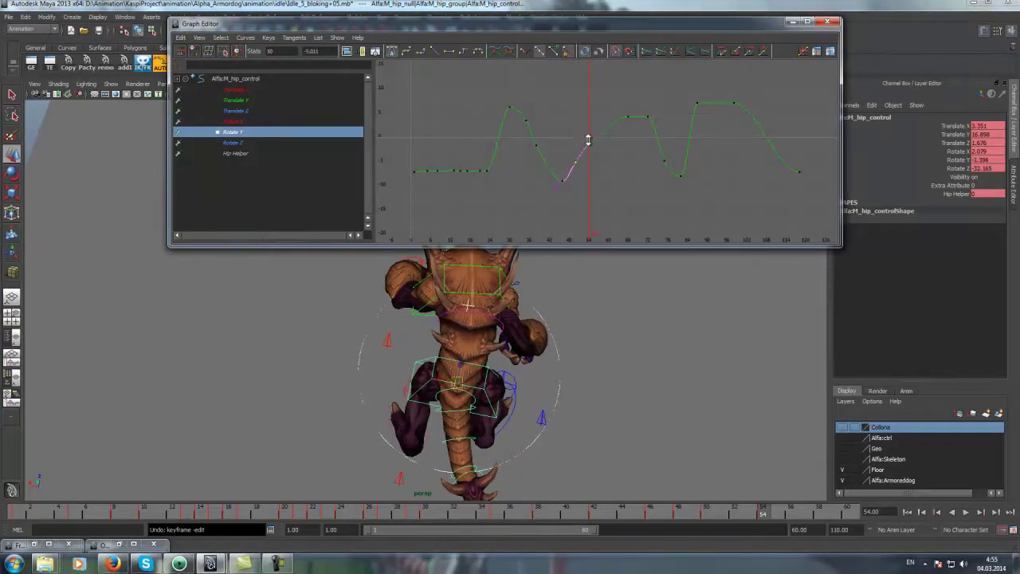
{"action": "key", "text": "alt+v"}
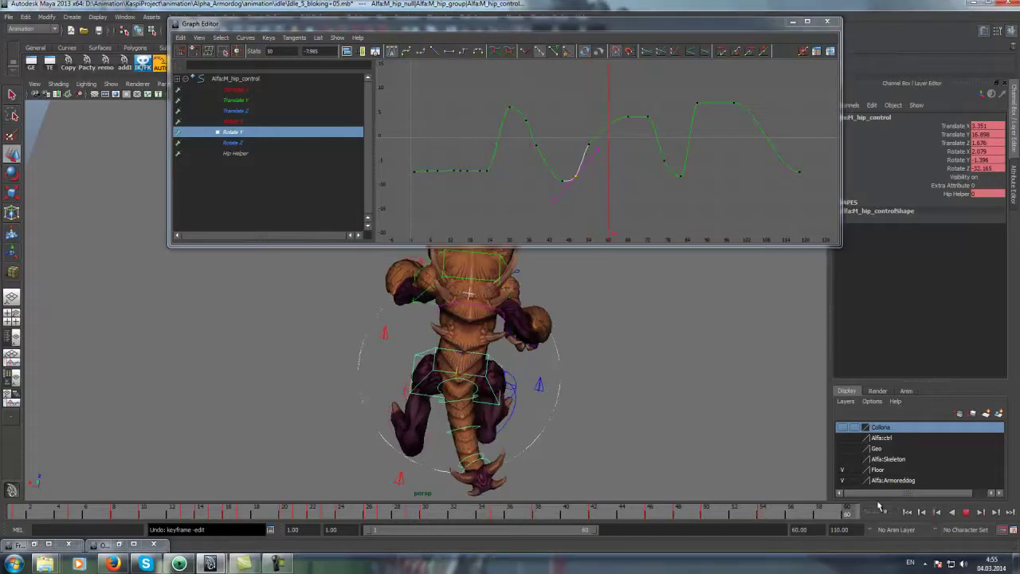
{"action": "left_click", "coordinate": [764, 507]}
{"action": "middle_click_drag", "start_coordinate": [603, 155], "coordinate": [605, 154]}
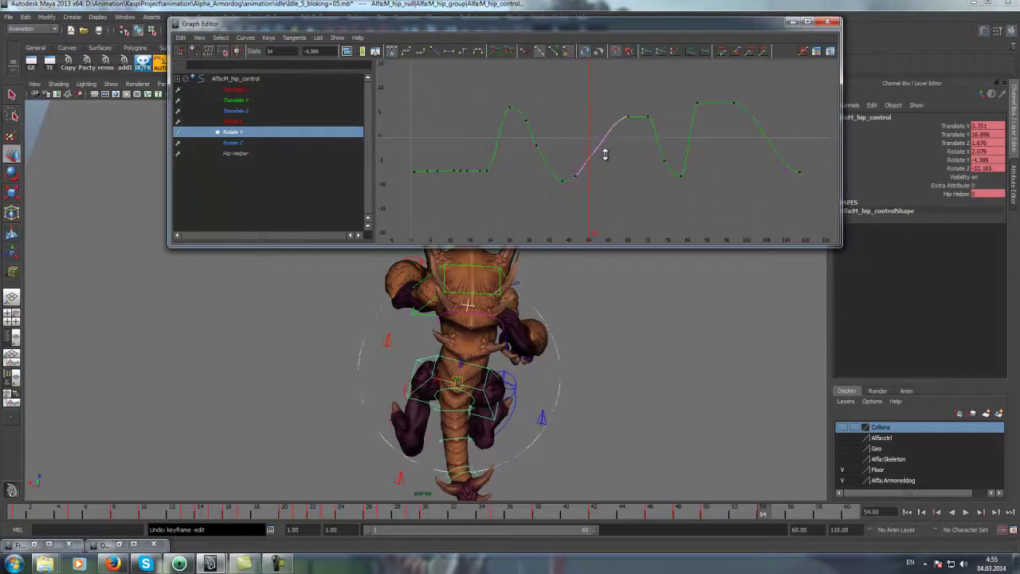
{"action": "key", "text": "alt+v"}
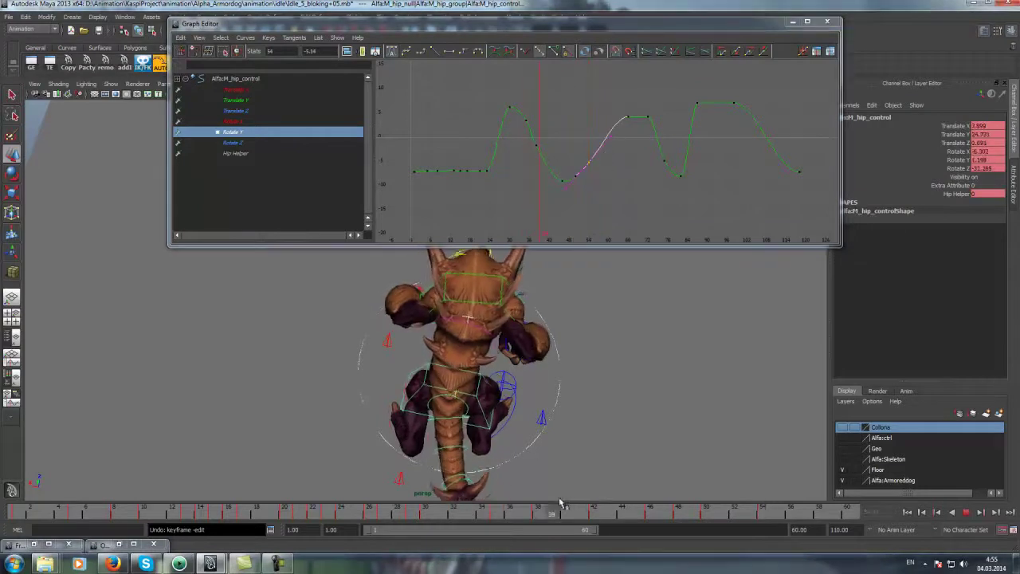
{"action": "left_click", "coordinate": [488, 327]}
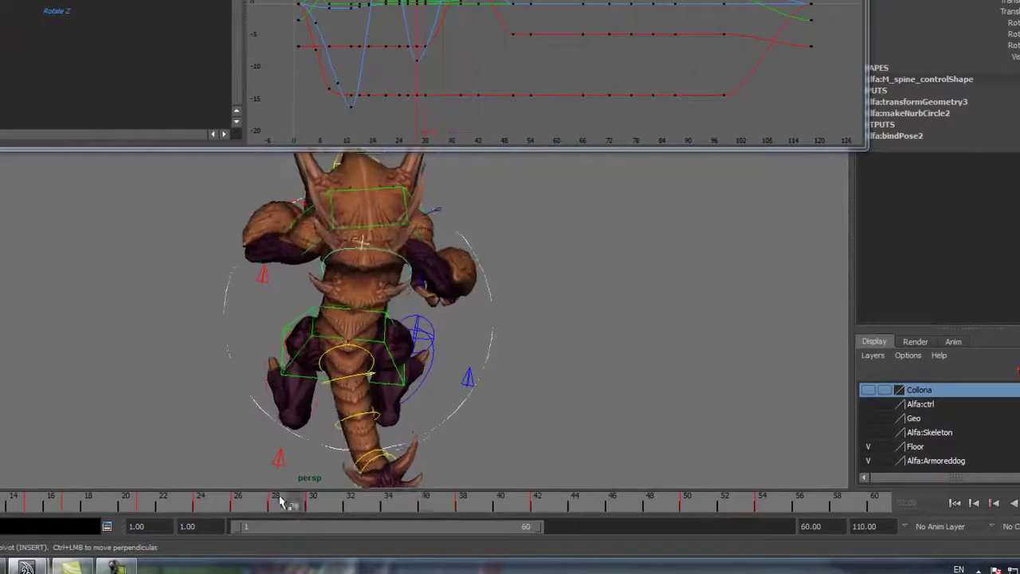
Delete the spine control's key at frame 38 on the timeline
{"action": "mouse_move", "coordinate": [280, 503]}
{"action": "left_mouse_down"}
{"action": "mouse_move", "coordinate": [308, 503]}
{"action": "mouse_move", "coordinate": [164, 490]}
{"action": "mouse_move", "coordinate": [558, 506]}
{"action": "mouse_move", "coordinate": [467, 502]}
{"action": "left_mouse_up"}
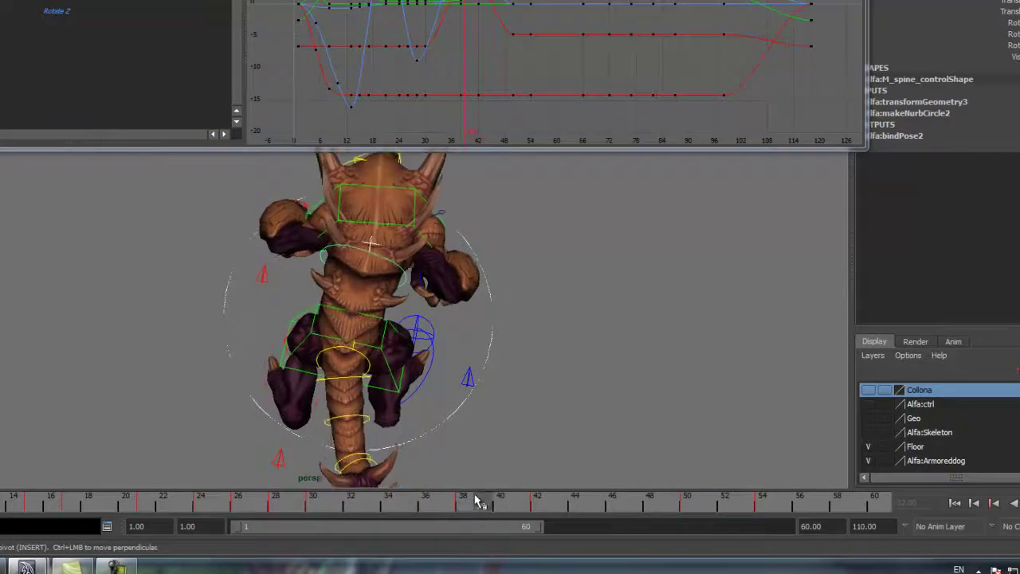
{"action": "left_click", "coordinate": [376, 343]}
{"action": "left_click", "coordinate": [393, 261]}
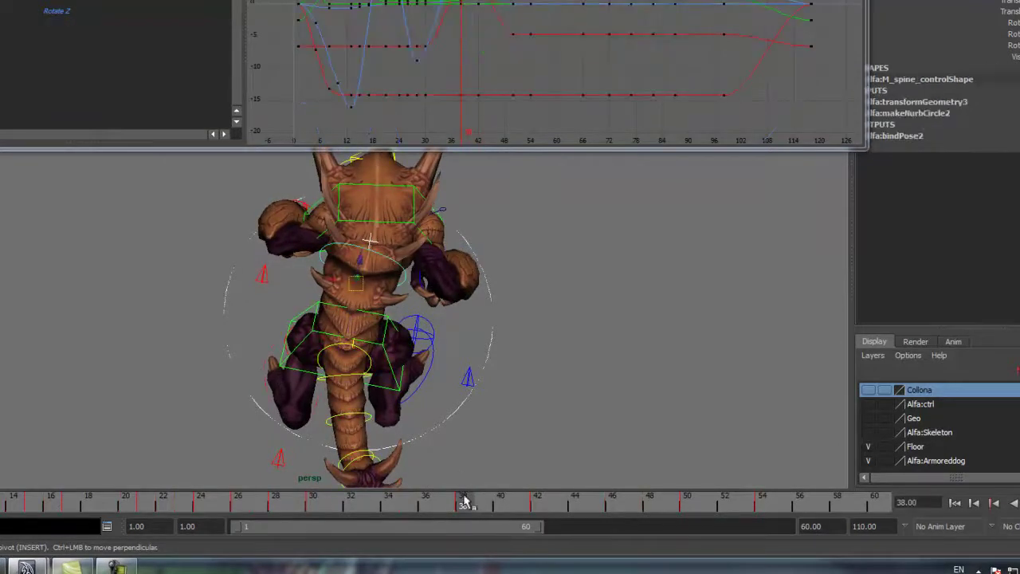
{"action": "right_click", "coordinate": [465, 507]}
{"action": "left_click", "coordinate": [498, 319]}
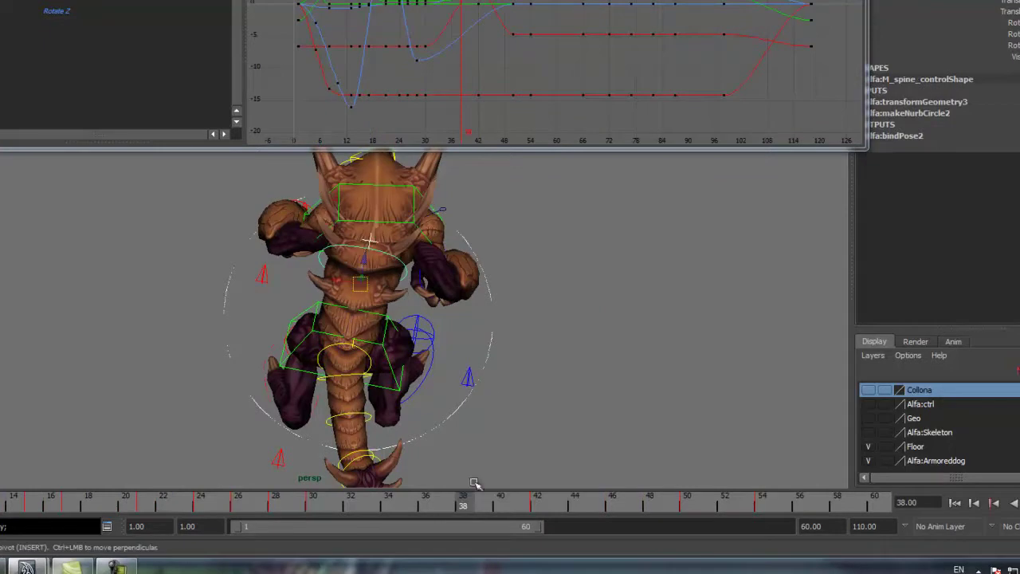
Scrub frames 40 to 54, play back, and select the left leg pole-vector control
{"action": "mouse_move", "coordinate": [511, 507]}
{"action": "left_mouse_down"}
{"action": "mouse_move", "coordinate": [560, 506]}
{"action": "mouse_move", "coordinate": [548, 509]}
{"action": "left_mouse_up"}
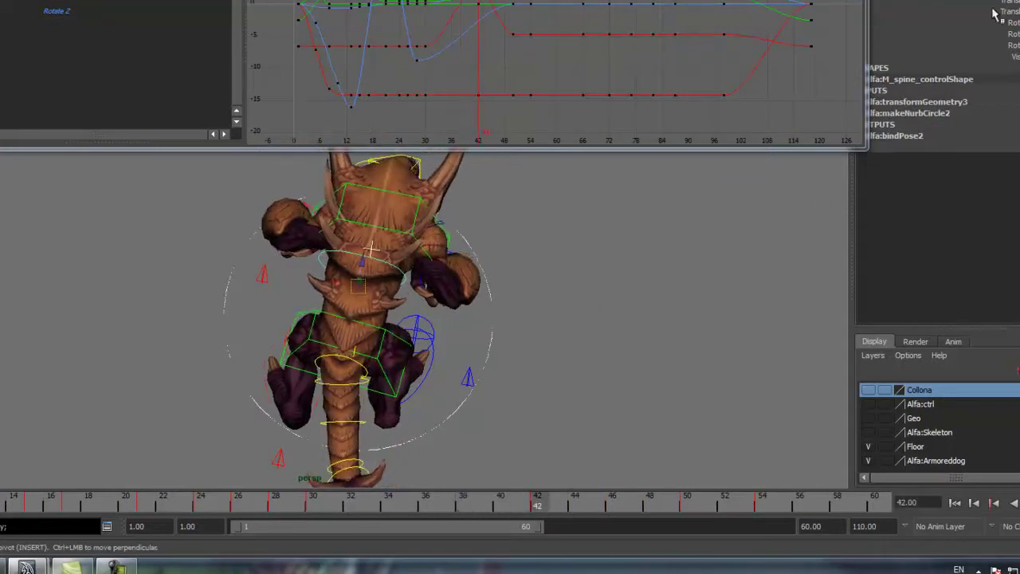
{"action": "mouse_move", "coordinate": [623, 514]}
{"action": "left_mouse_down"}
{"action": "mouse_move", "coordinate": [606, 505]}
{"action": "mouse_move", "coordinate": [688, 504]}
{"action": "left_mouse_up"}
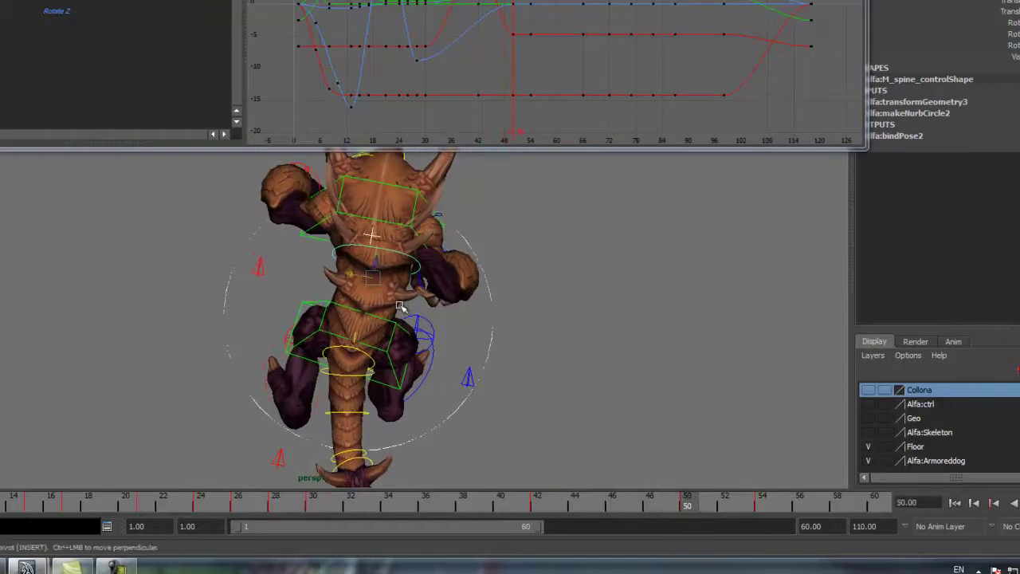
{"action": "left_click_drag", "start_coordinate": [706, 508], "coordinate": [771, 517]}
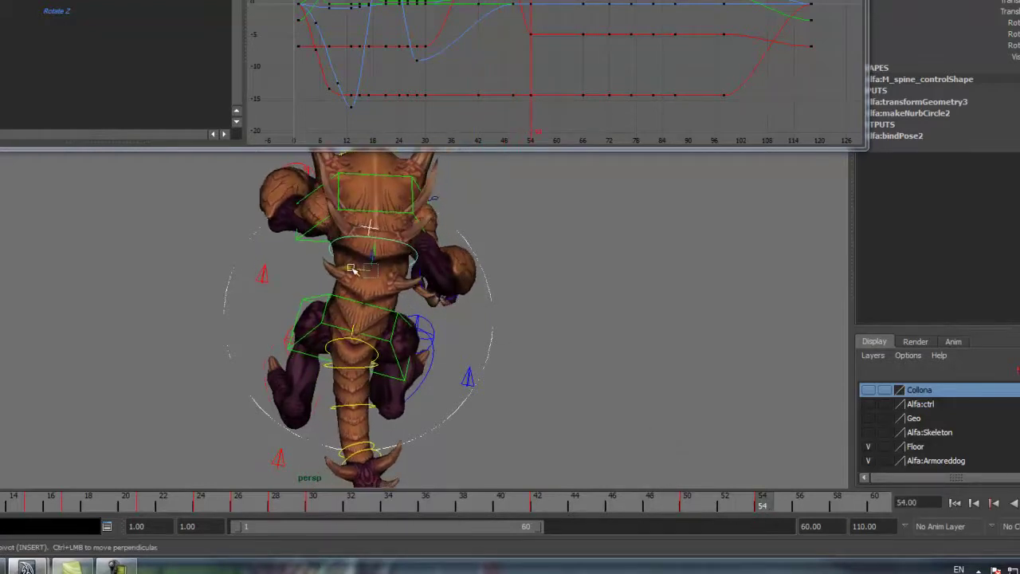
{"action": "key", "text": "alt+v"}
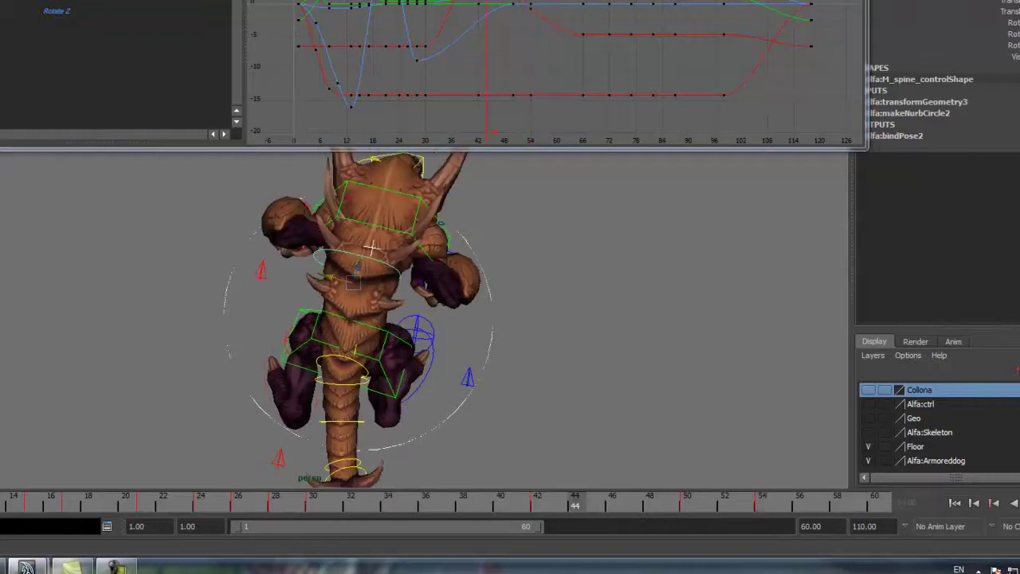
{"action": "left_click", "coordinate": [278, 458]}
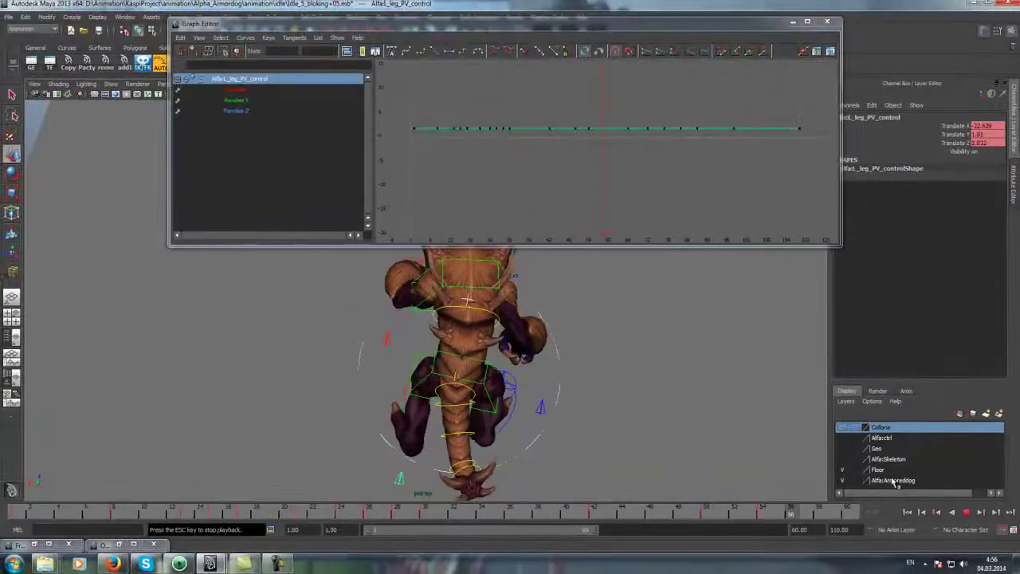
{"action": "left_click_drag", "start_coordinate": [797, 398], "coordinate": [640, 274], "text": "alt"}
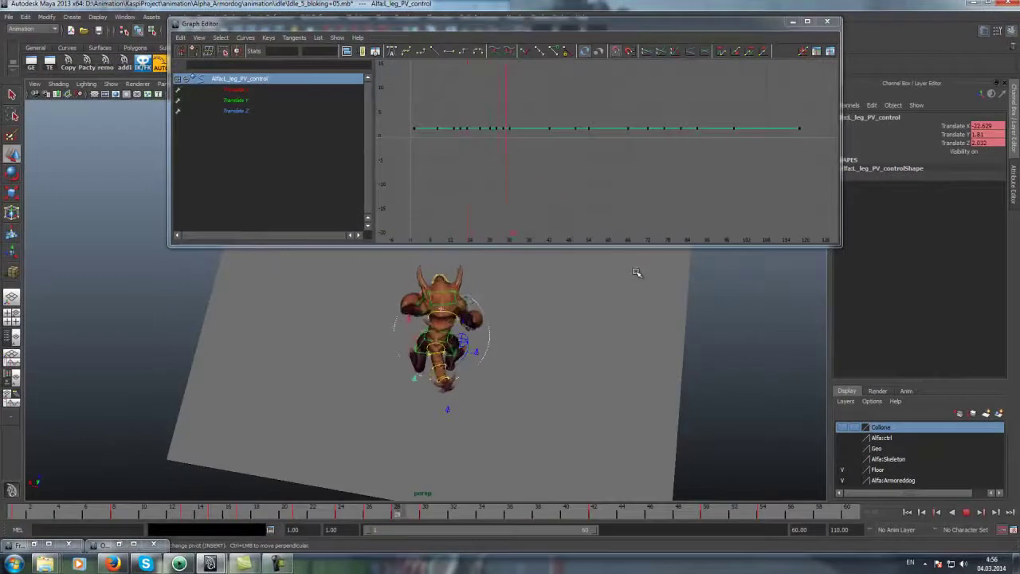
Close the curve editor and ArcTracker, view from above, and stop playback at frame 17
{"action": "left_click", "coordinate": [827, 21]}
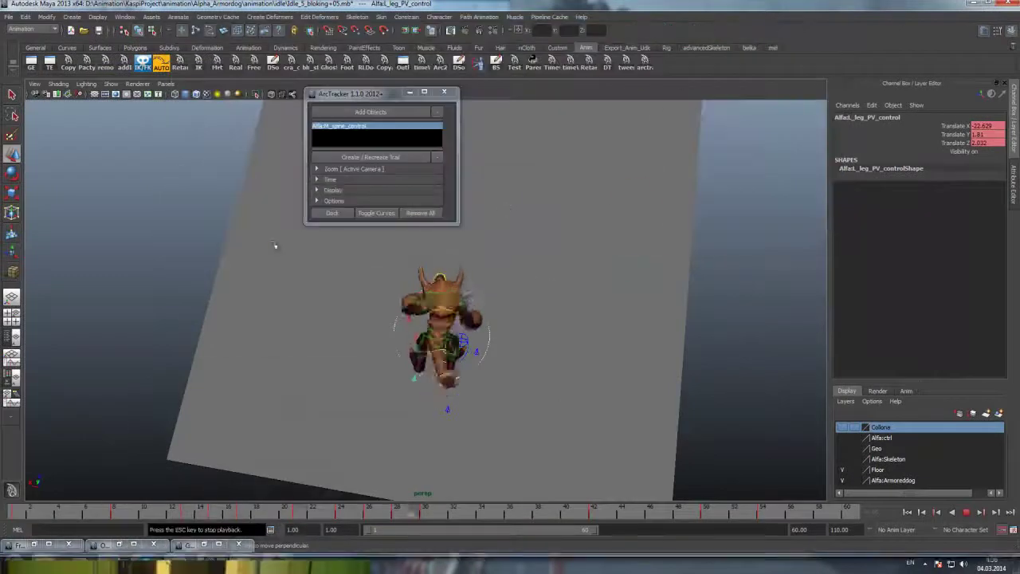
{"action": "left_click_drag", "start_coordinate": [447, 446], "coordinate": [239, 228], "text": "alt"}
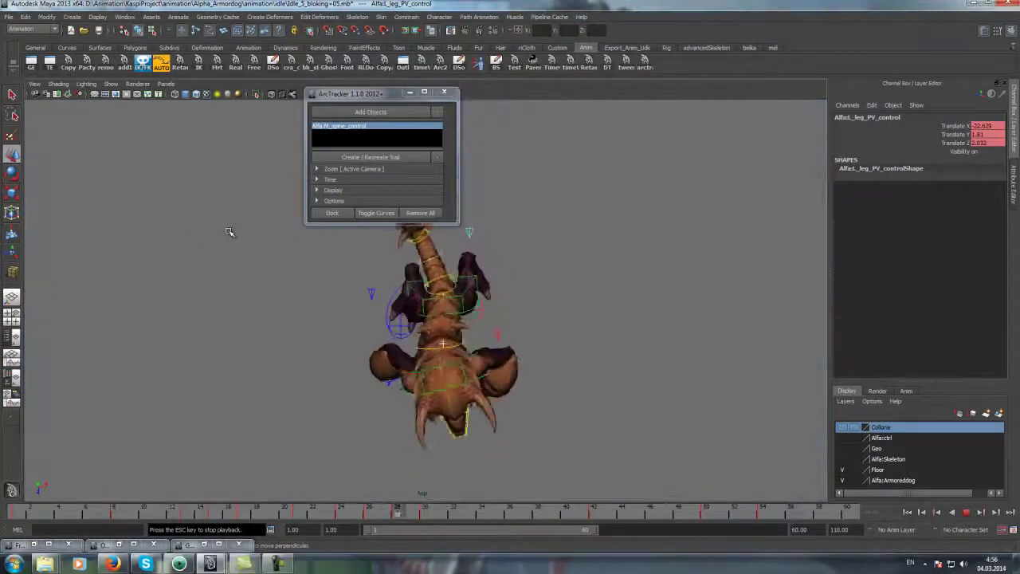
{"action": "left_click", "coordinate": [410, 92]}
{"action": "scroll", "coordinate": [446, 303], "scroll_direction": "up", "scroll_amount": 3}
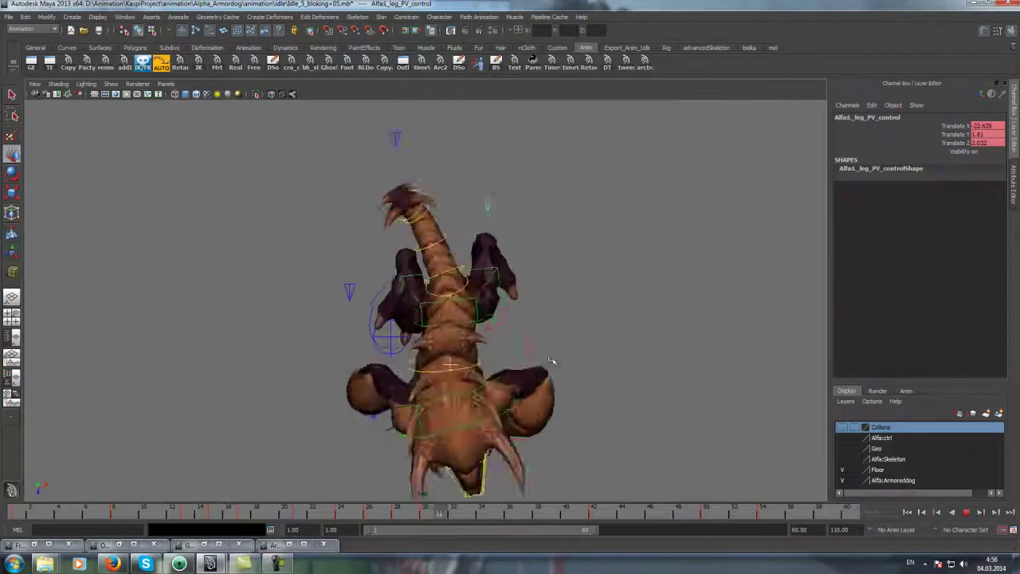
{"action": "left_click", "coordinate": [968, 513]}
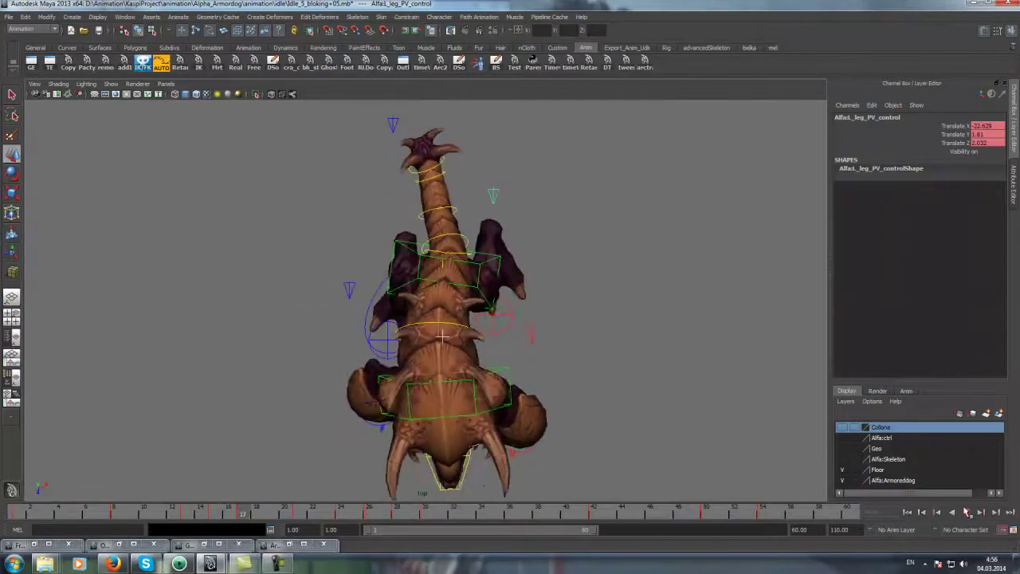
Create an ArcTracker motion trail for M_hip_control and scrub frames 17–37 to inspect it
{"action": "left_click", "coordinate": [490, 266]}
{"action": "left_click", "coordinate": [625, 60]}
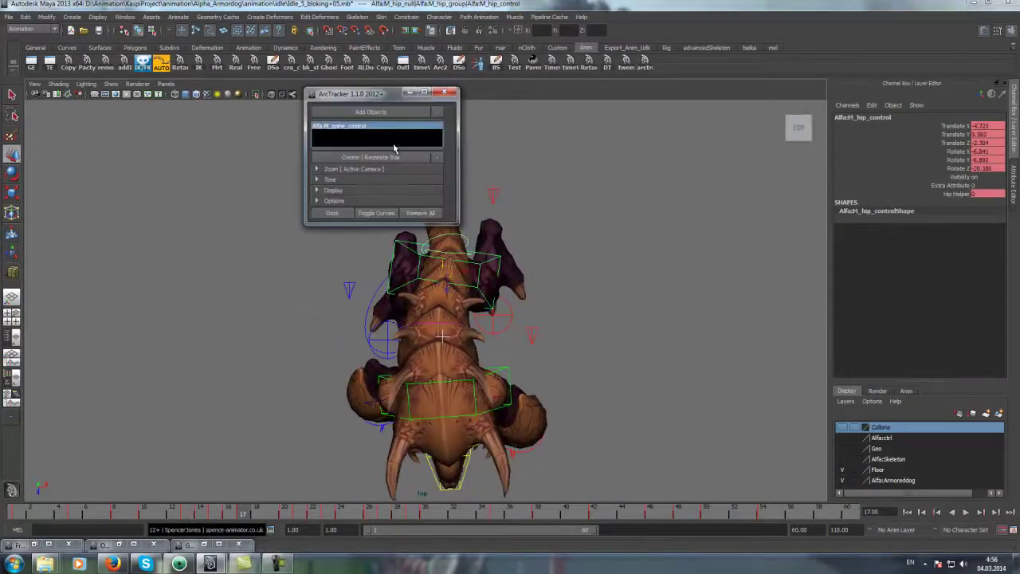
{"action": "left_click", "coordinate": [399, 157]}
{"action": "scroll", "coordinate": [426, 298], "scroll_direction": "up", "scroll_amount": 5}
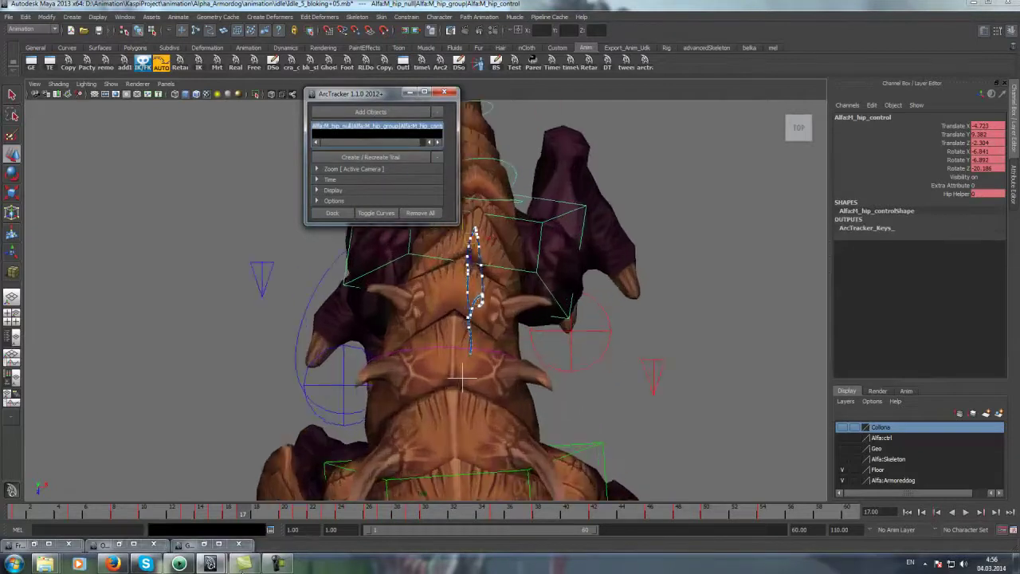
{"action": "left_click_drag", "start_coordinate": [245, 517], "coordinate": [496, 514]}
{"action": "right_click_drag", "start_coordinate": [538, 431], "coordinate": [524, 408], "text": "alt"}
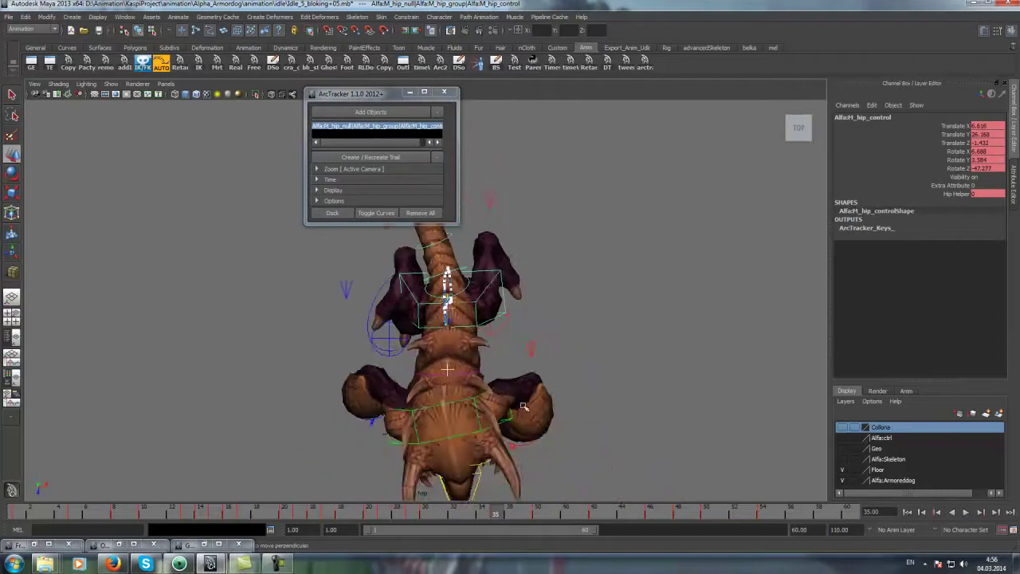
{"action": "left_click_drag", "start_coordinate": [499, 507], "coordinate": [594, 512]}
Shift the hip sideways in Translate Z at frames 42 and 38 to even out the arc
{"action": "scroll", "coordinate": [526, 293], "scroll_direction": "up", "scroll_amount": 6}
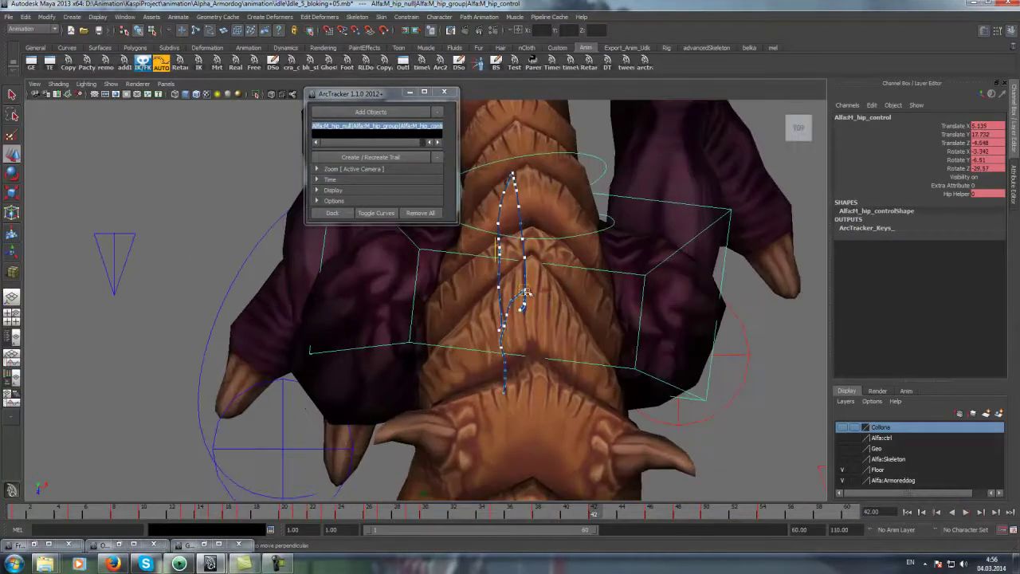
{"action": "left_click_drag", "start_coordinate": [542, 293], "coordinate": [551, 297]}
{"action": "left_click", "coordinate": [523, 512]}
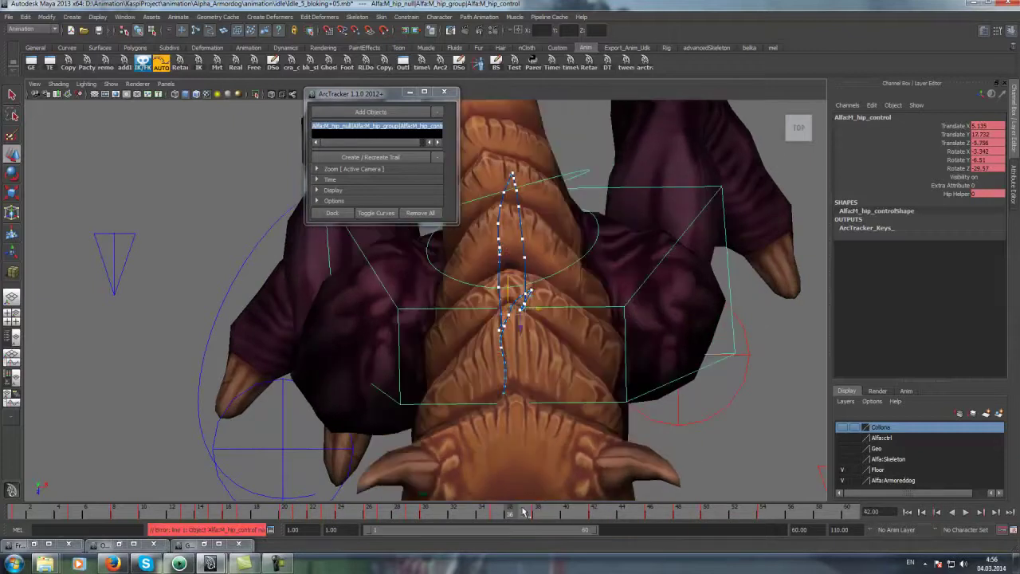
{"action": "left_click", "coordinate": [541, 513]}
{"action": "scroll", "coordinate": [621, 278], "scroll_direction": "up", "scroll_amount": 5}
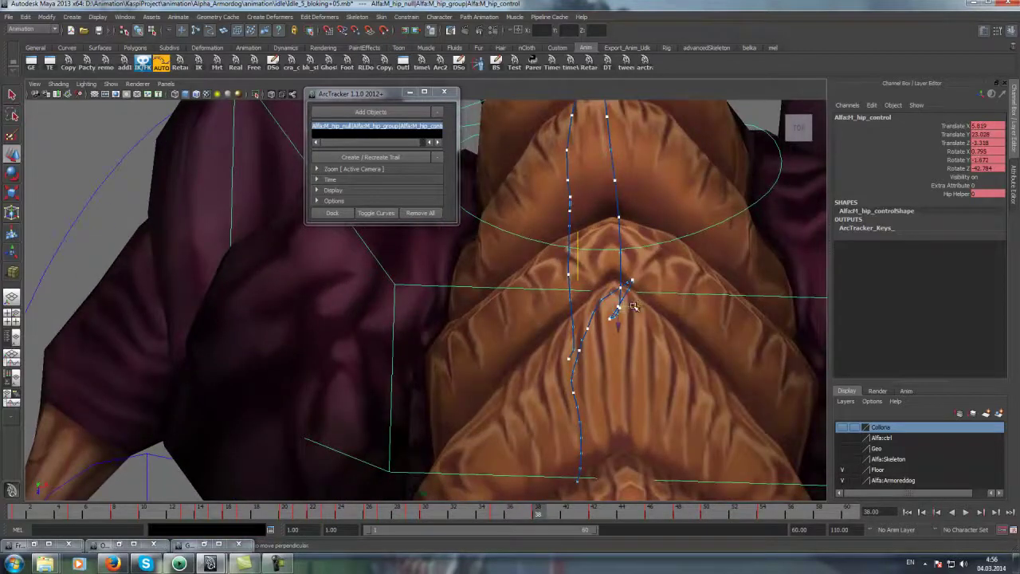
{"action": "left_click_drag", "start_coordinate": [632, 306], "coordinate": [644, 303]}
{"action": "scroll", "coordinate": [644, 321], "scroll_direction": "down", "scroll_amount": 5}
{"action": "mouse_move", "coordinate": [542, 513]}
{"action": "left_mouse_down"}
{"action": "mouse_move", "coordinate": [727, 512]}
{"action": "mouse_move", "coordinate": [706, 514]}
{"action": "left_mouse_up"}
Advance to frame 54 and play back the animation to review the smoothed hip arc
{"action": "scroll", "coordinate": [577, 358], "scroll_direction": "up", "scroll_amount": 3}
{"action": "scroll", "coordinate": [570, 351], "scroll_direction": "up", "scroll_amount": 2}
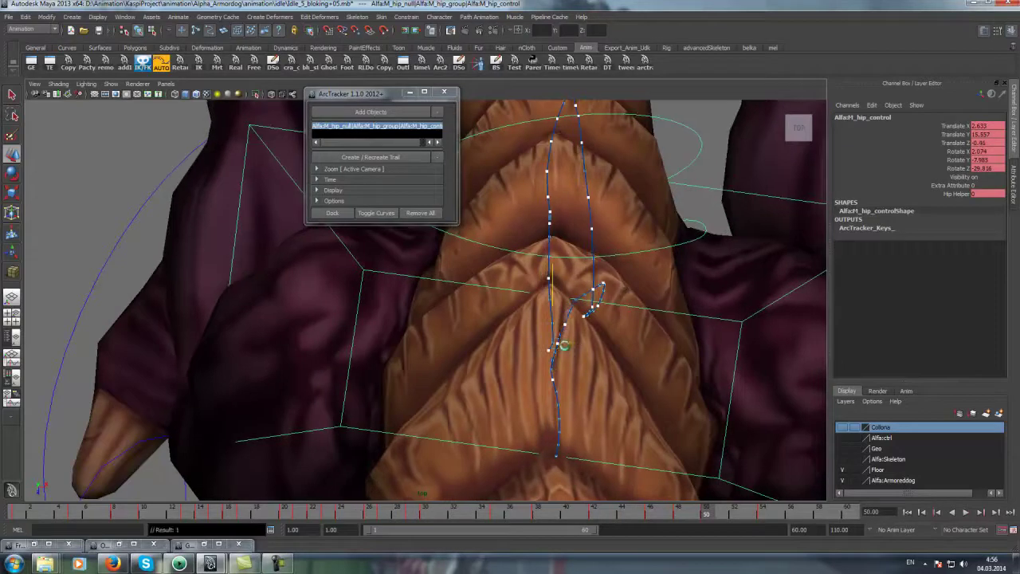
{"action": "key", "text": "period"}
{"action": "key", "text": "period"}
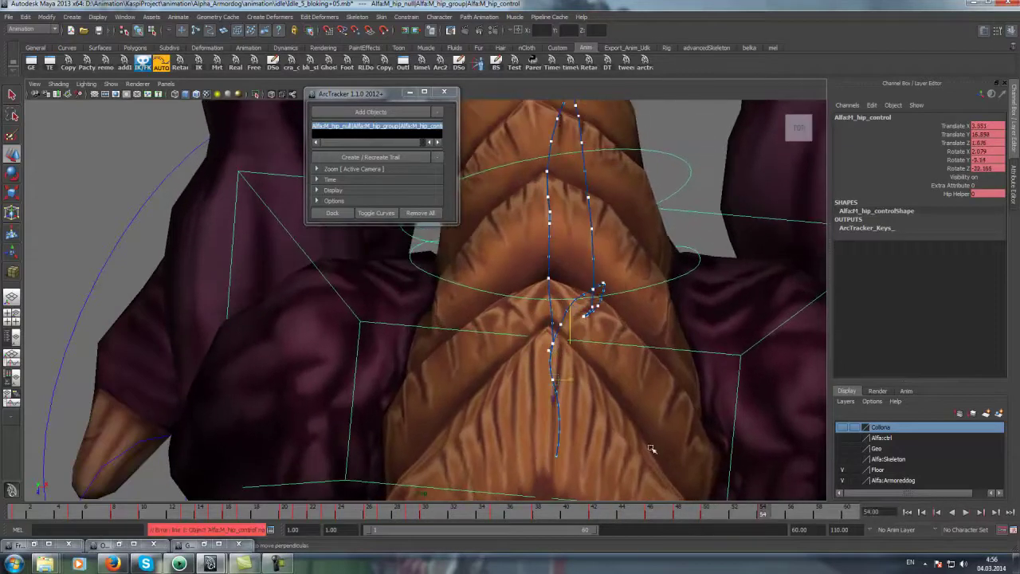
{"action": "scroll", "coordinate": [571, 384], "scroll_direction": "down", "scroll_amount": 2}
{"action": "scroll", "coordinate": [569, 392], "scroll_direction": "down", "scroll_amount": 3}
{"action": "scroll", "coordinate": [567, 403], "scroll_direction": "down", "scroll_amount": 2}
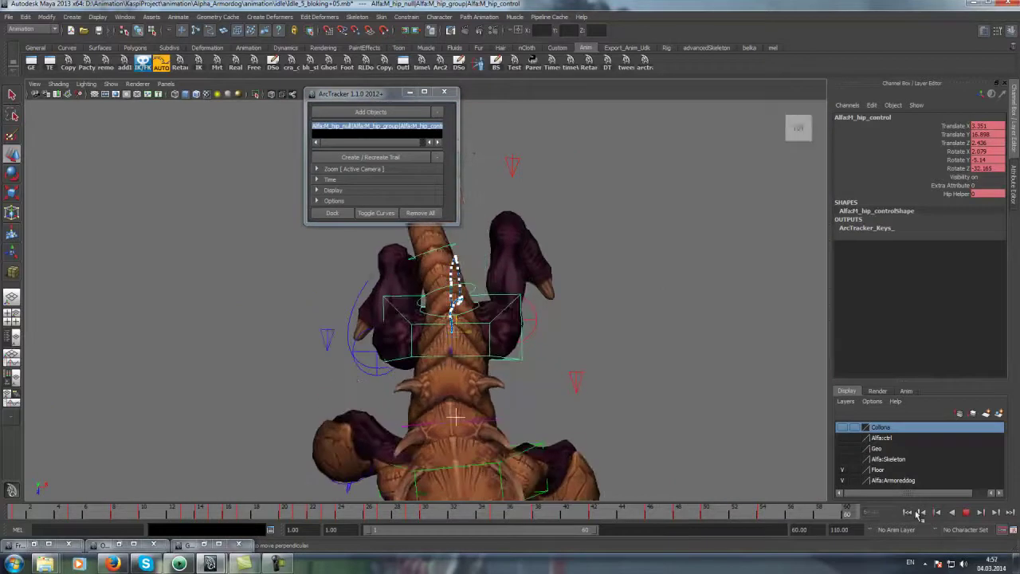
{"action": "left_click", "coordinate": [966, 513]}
{"action": "scroll", "coordinate": [634, 292], "scroll_direction": "down", "scroll_amount": 3}
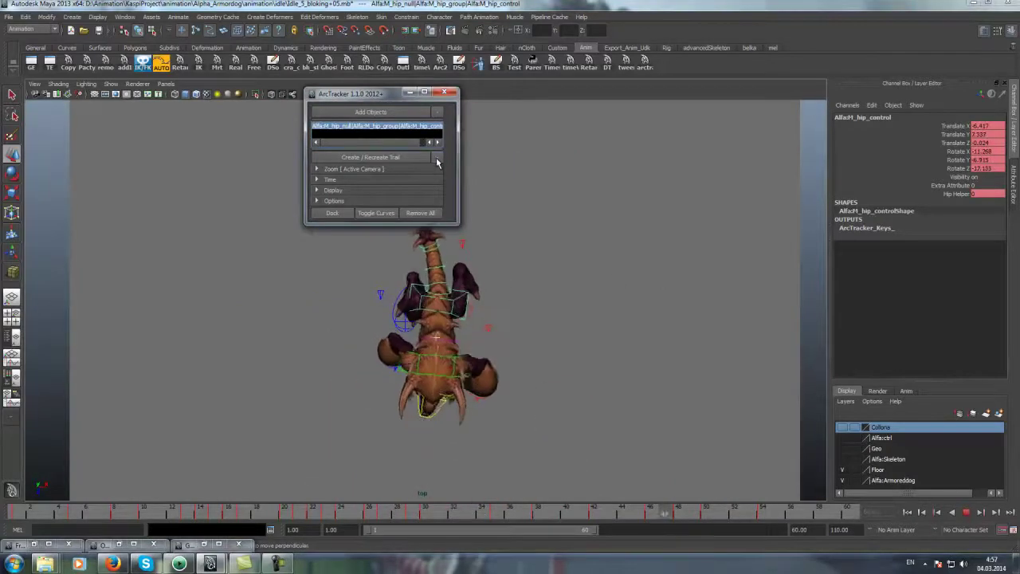
{"action": "scroll", "coordinate": [577, 224], "scroll_direction": "up", "scroll_amount": 3}
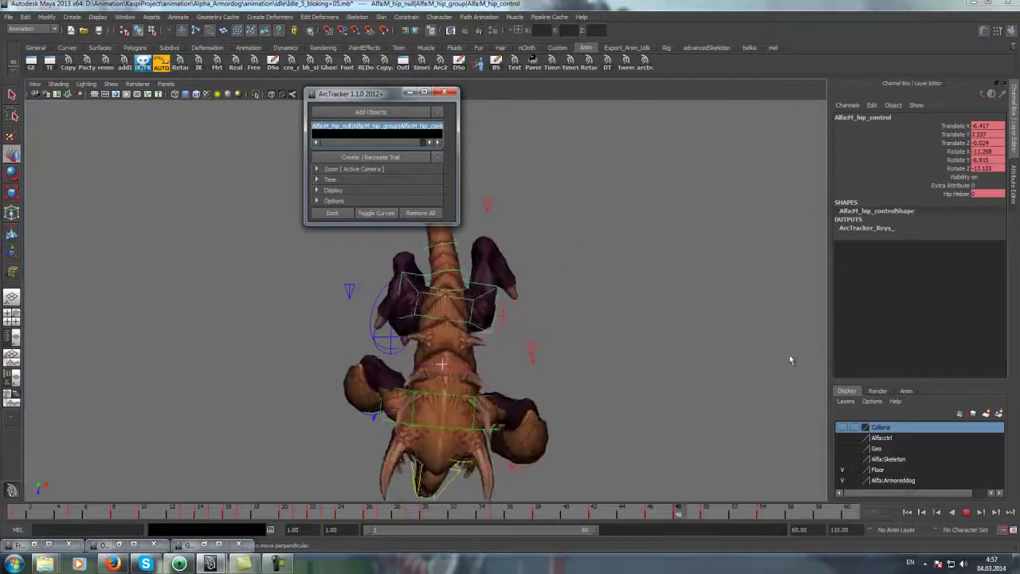
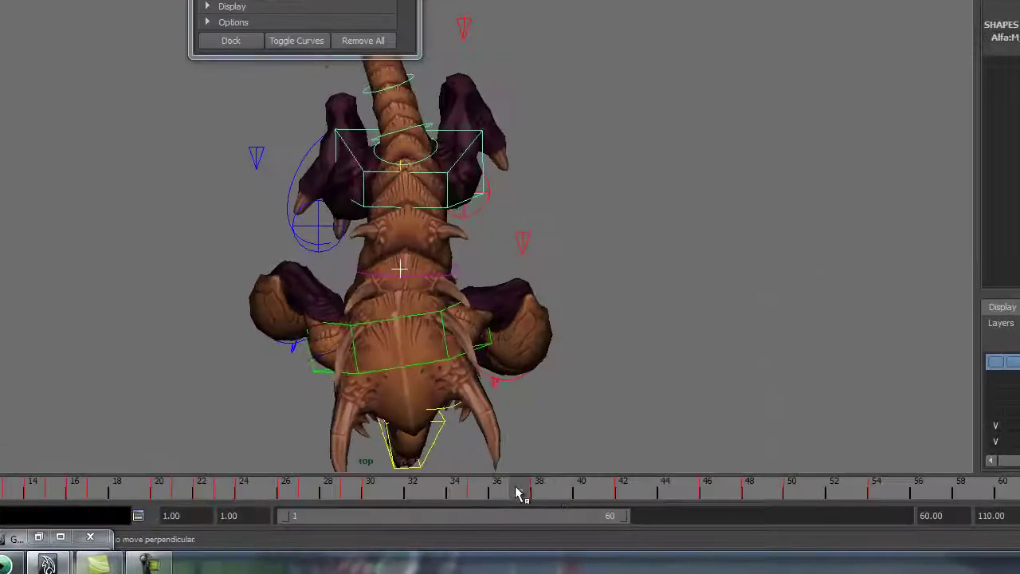
Maximize the perspective view, zoom to the head, select the UpDown control and open its Graph Editor curves
{"action": "key", "text": "space"}
{"action": "key", "text": "space"}
{"action": "mouse_move", "coordinate": [579, 280]}
{"action": "left_mouse_down", "text": "alt"}
{"action": "mouse_move", "coordinate": [606, 355]}
{"action": "mouse_move", "coordinate": [540, 284]}
{"action": "left_mouse_up", "text": "alt"}
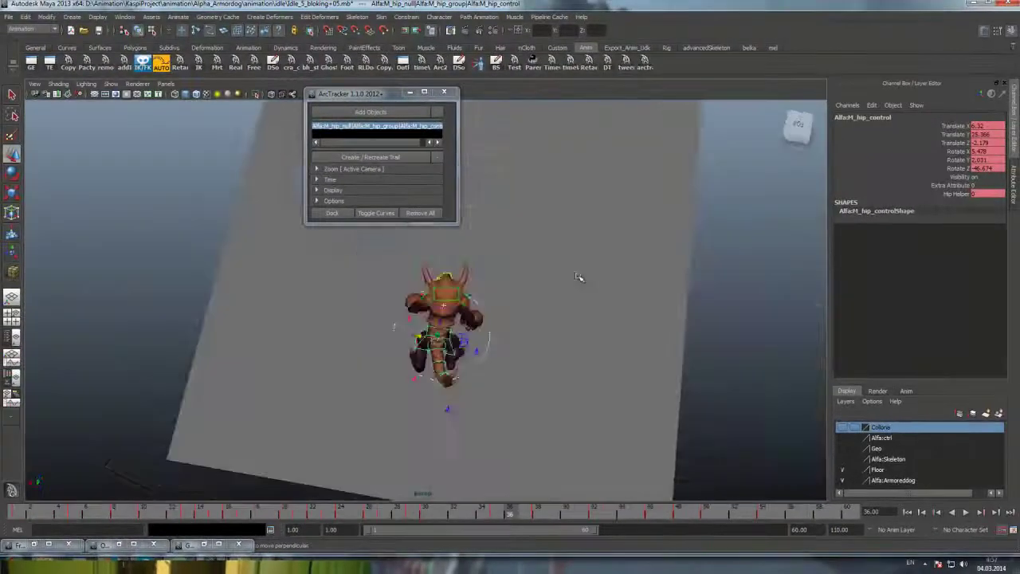
{"action": "right_click_drag", "start_coordinate": [540, 285], "coordinate": [678, 335], "text": "alt"}
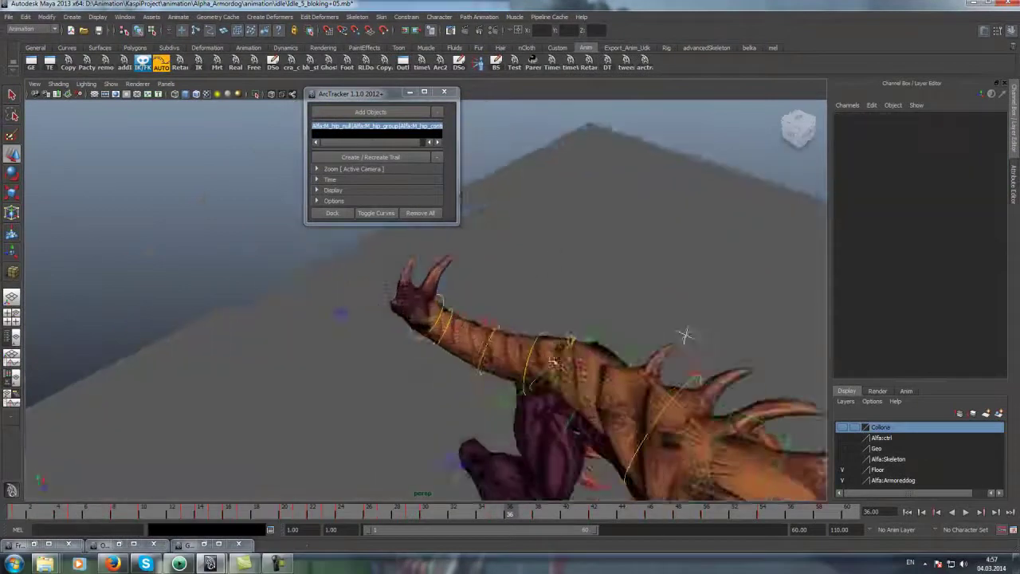
{"action": "left_click_drag", "start_coordinate": [678, 335], "coordinate": [569, 303], "text": "alt"}
{"action": "left_click", "coordinate": [577, 304]}
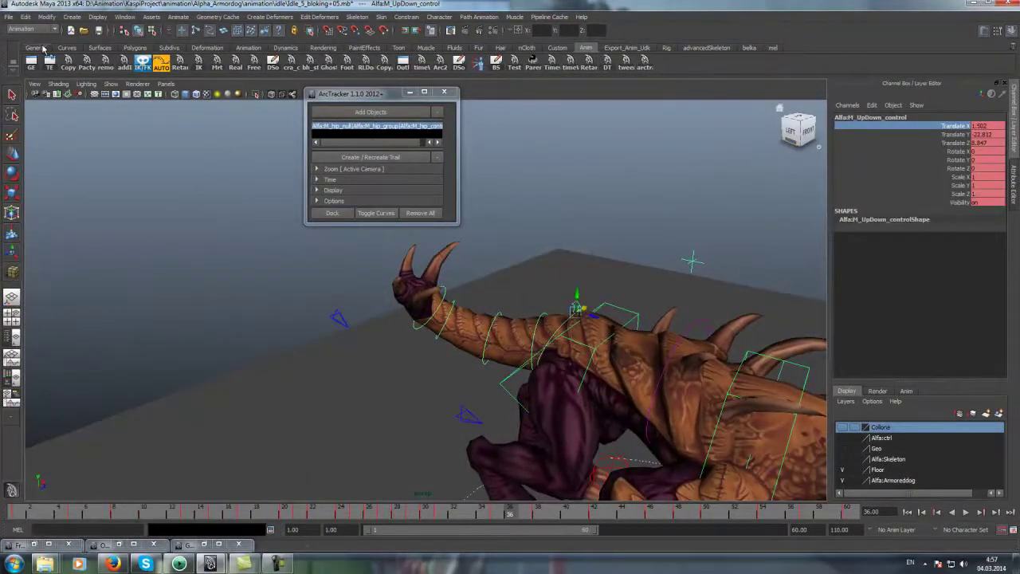
{"action": "left_click", "coordinate": [31, 62]}
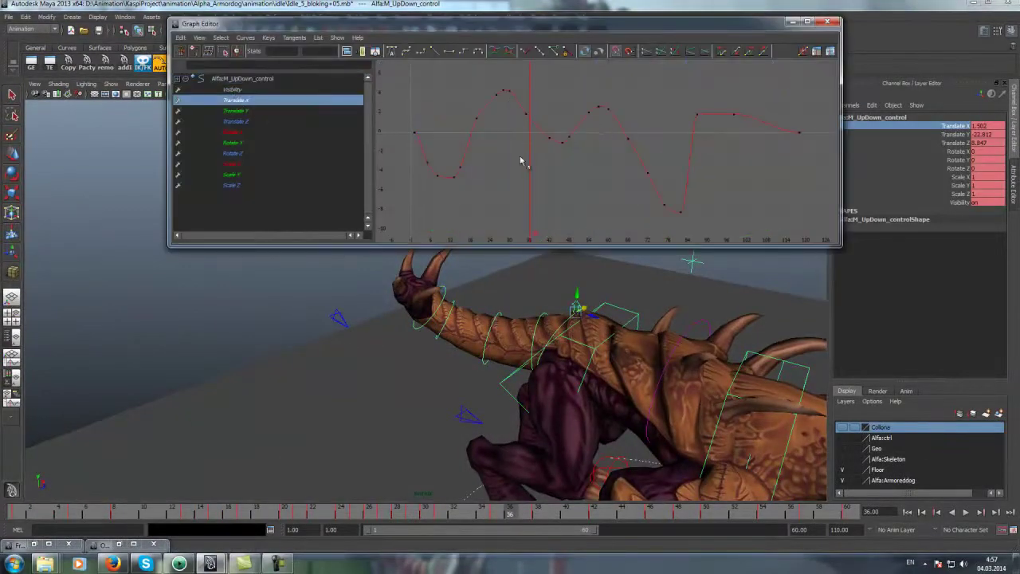
Adjust the UpDown control's Translate X key near frame 35 and play back to check it
{"action": "key", "text": "space"}
{"action": "key", "text": "space"}
{"action": "left_click", "coordinate": [398, 512]}
{"action": "left_click_drag", "start_coordinate": [402, 519], "coordinate": [508, 492]}
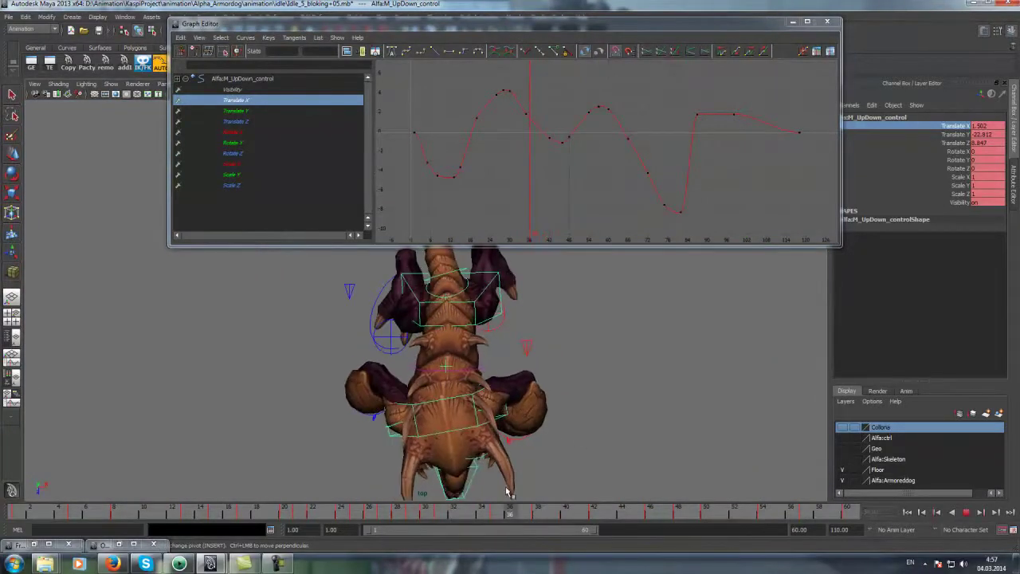
{"action": "left_click", "coordinate": [529, 100]}
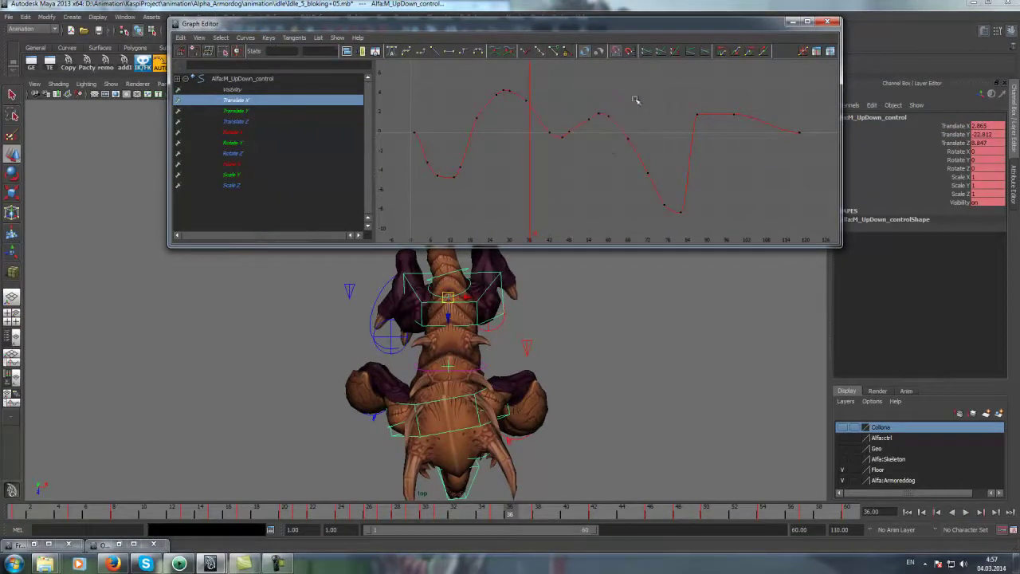
{"action": "key", "text": "alt+v"}
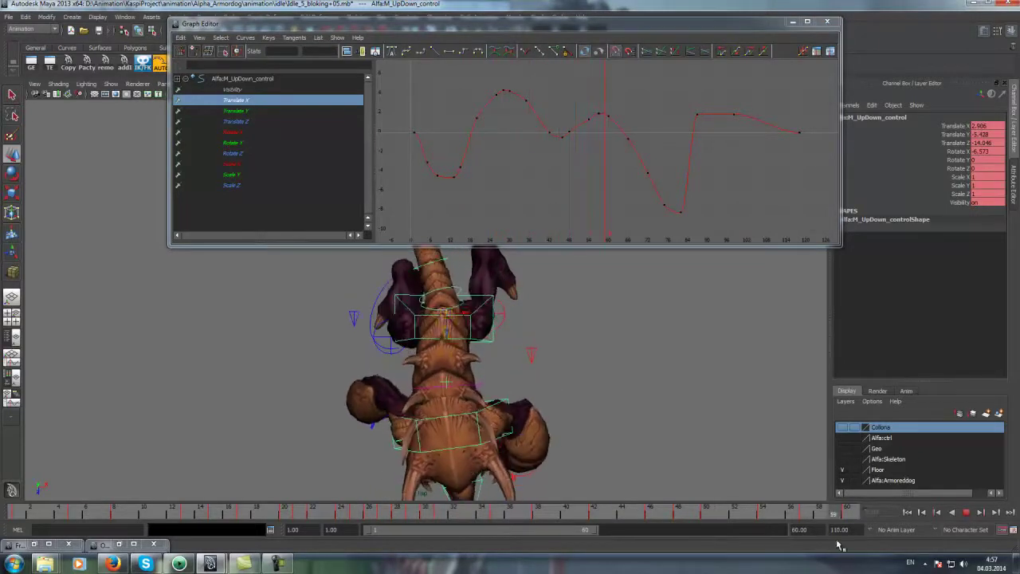
Show the Translate Z curve, review playback, then select the hip control
{"action": "left_click", "coordinate": [561, 117]}
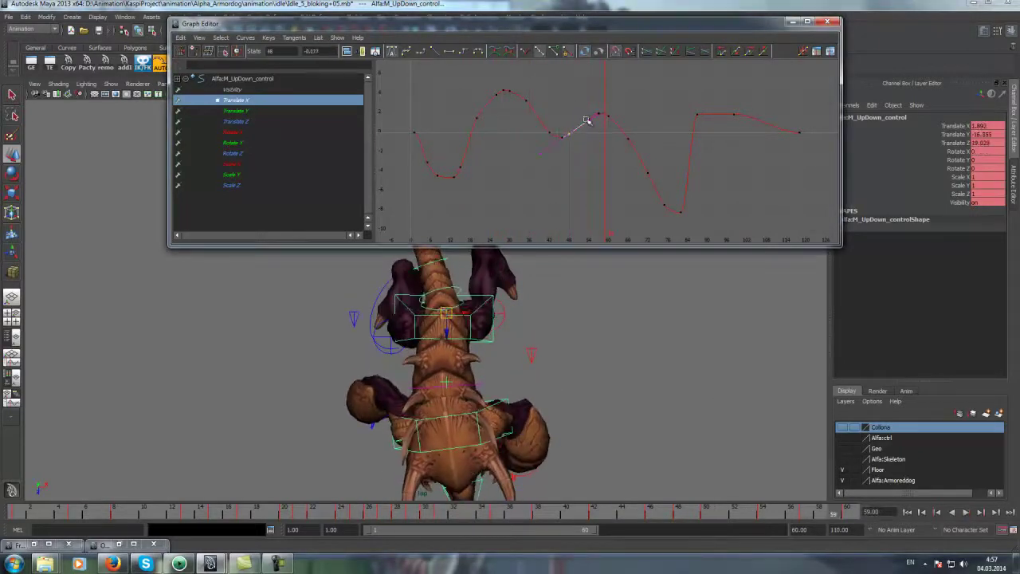
{"action": "left_click", "coordinate": [859, 134]}
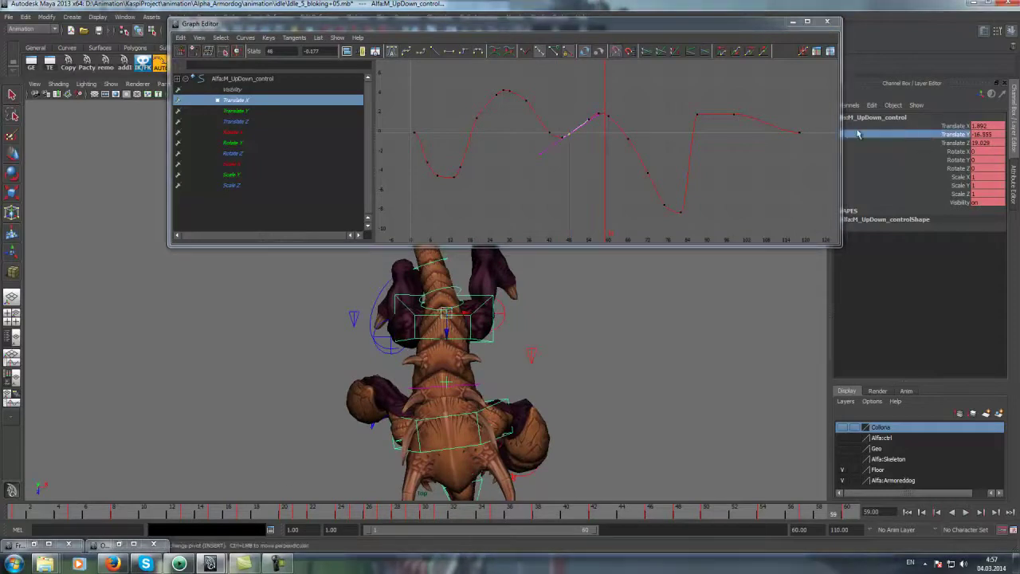
{"action": "left_click", "coordinate": [218, 120]}
{"action": "key", "text": "alt+v"}
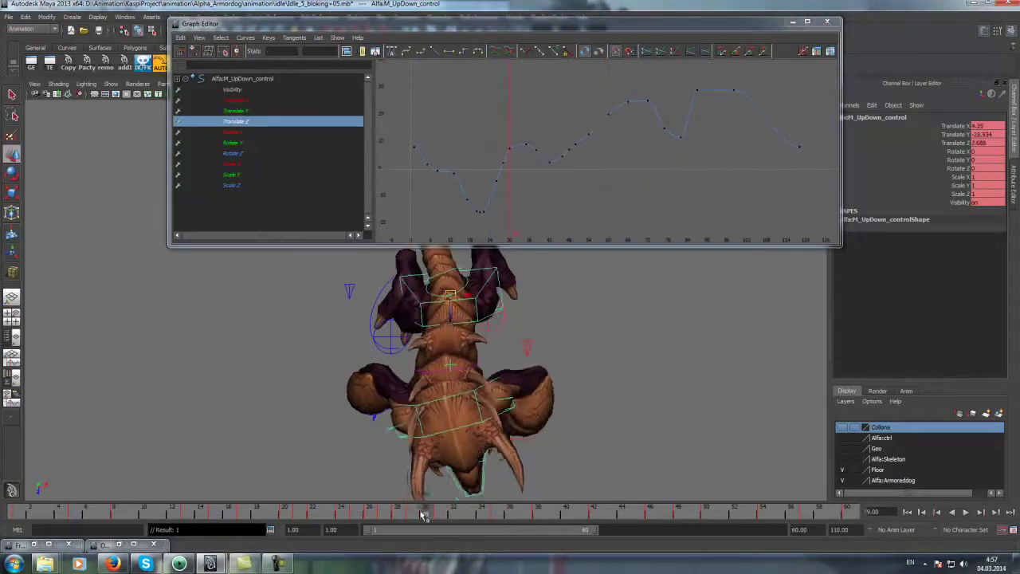
{"action": "left_click", "coordinate": [462, 305]}
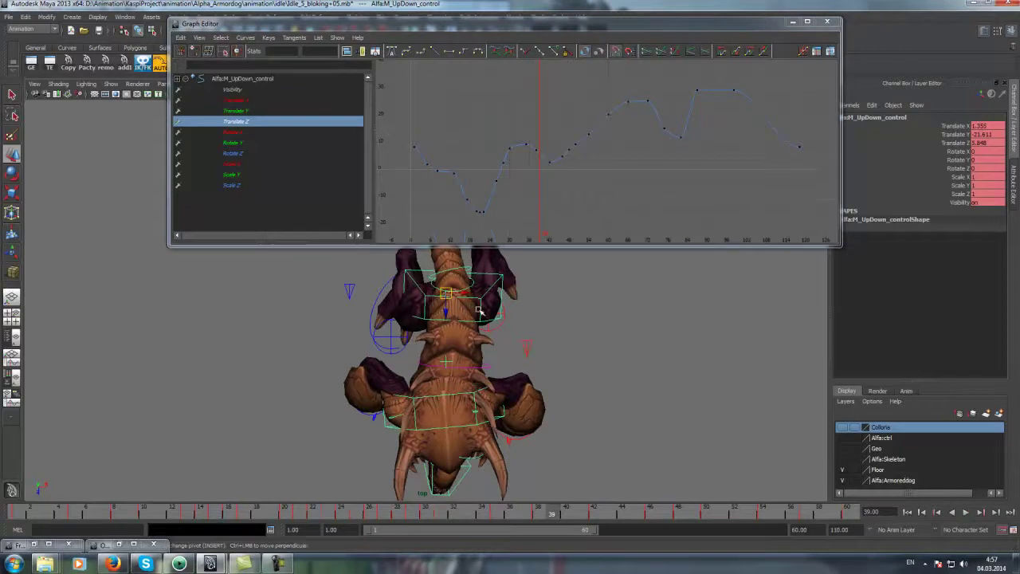
Show the hip's Translate Z curve, select keys at frames 38 and 42, and slide the frame-42 key later
{"action": "left_click", "coordinate": [253, 112]}
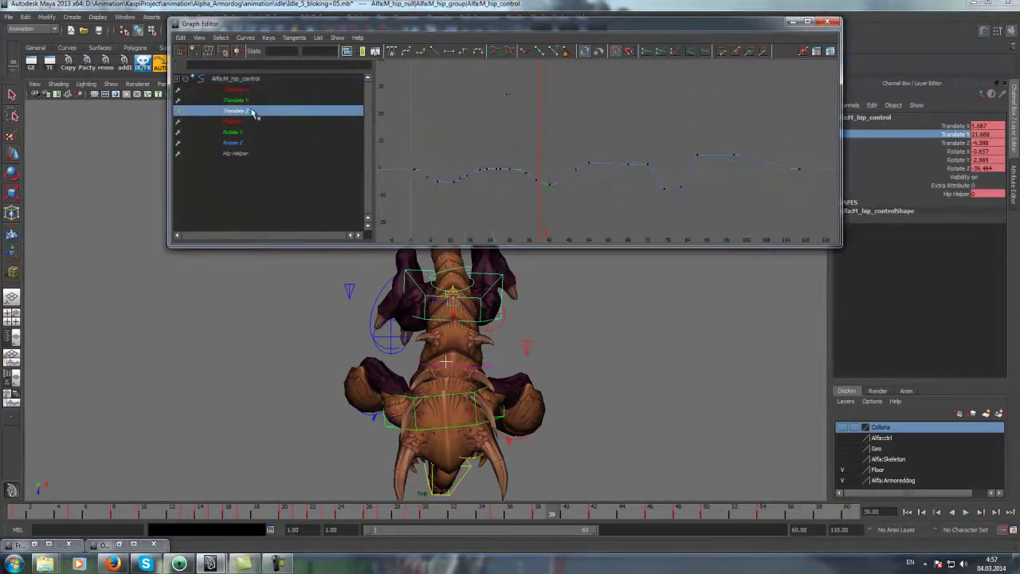
{"action": "left_click_drag", "start_coordinate": [329, 513], "coordinate": [538, 517]}
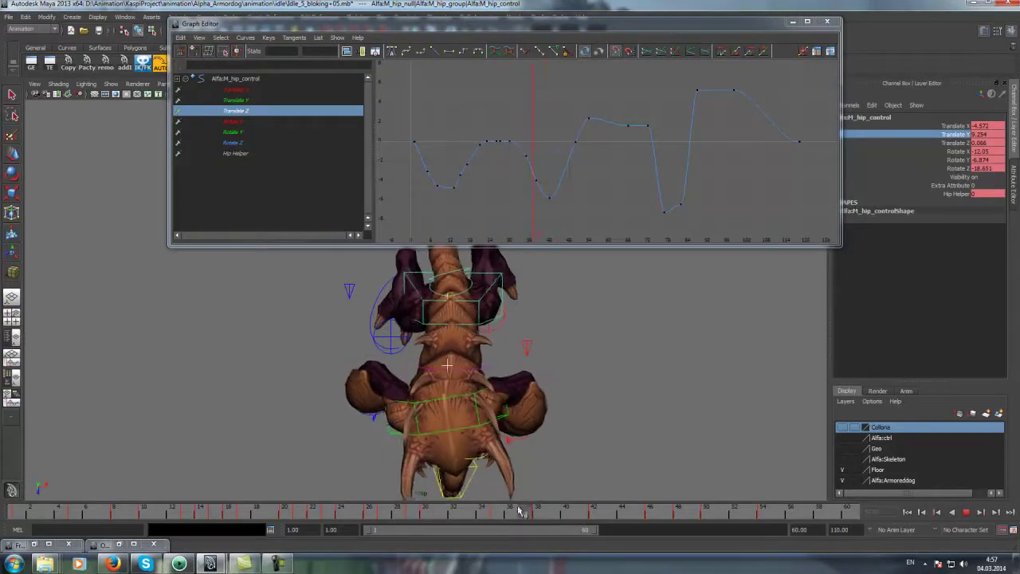
{"action": "left_click", "coordinate": [536, 179]}
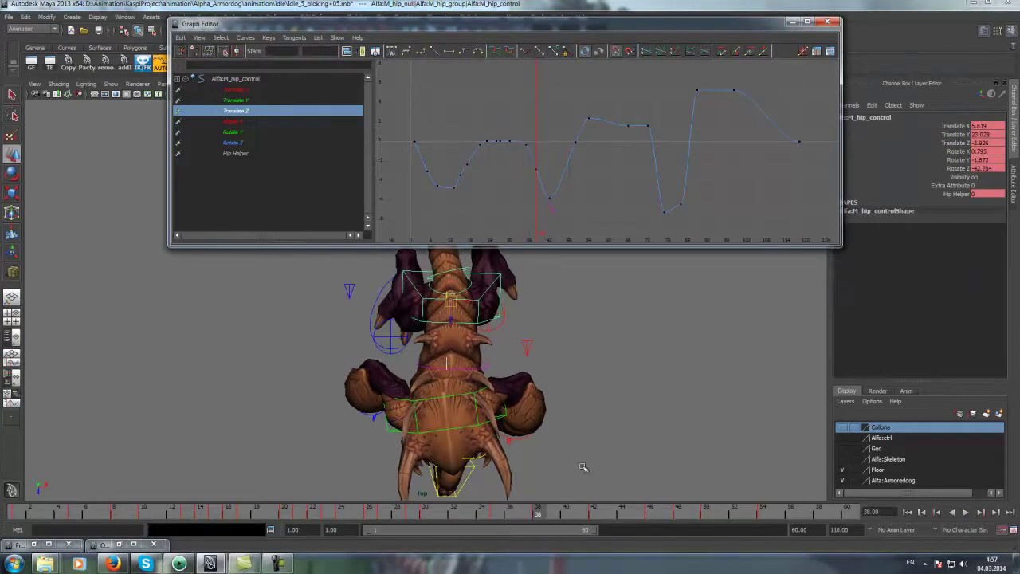
{"action": "left_click_drag", "start_coordinate": [584, 514], "coordinate": [650, 515]}
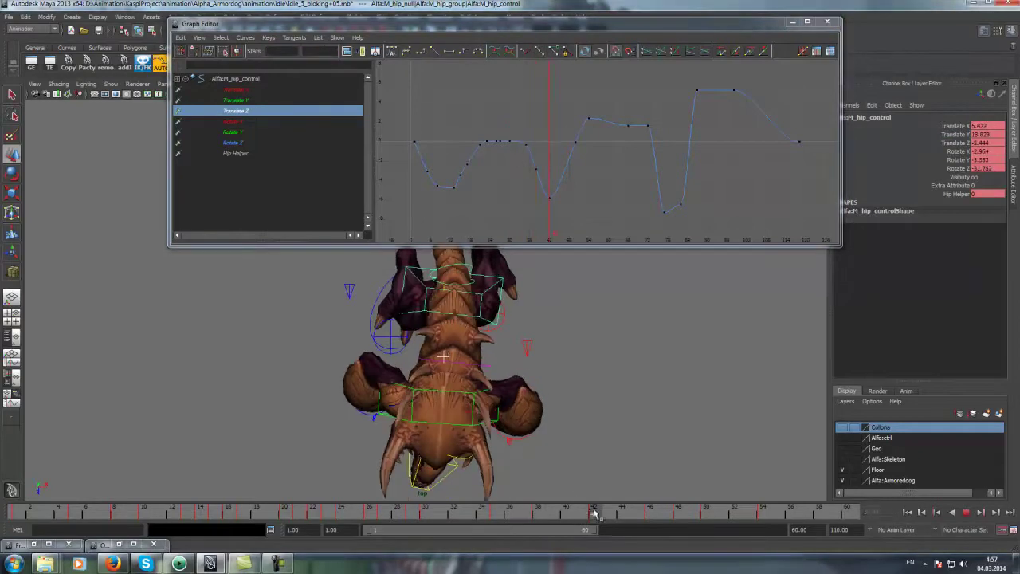
{"action": "left_click", "coordinate": [556, 200]}
{"action": "middle_click_drag", "start_coordinate": [556, 199], "coordinate": [592, 194], "text": "shift"}
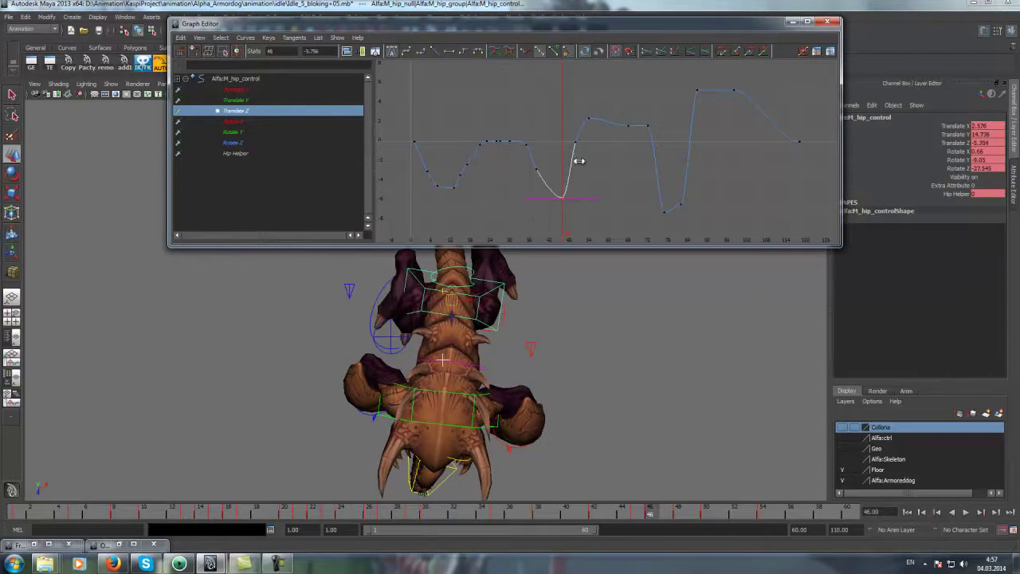
{"action": "key", "text": "alt+v"}
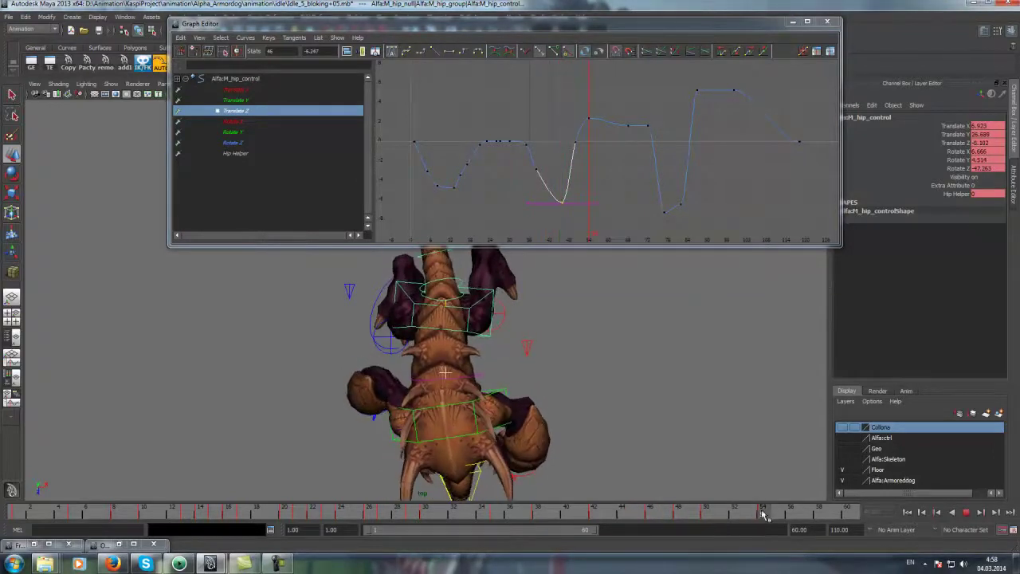
Select the Translate Z peak key at frame 60 and review the reshaped curve in playback
{"action": "left_click_drag", "start_coordinate": [765, 516], "coordinate": [838, 514]}
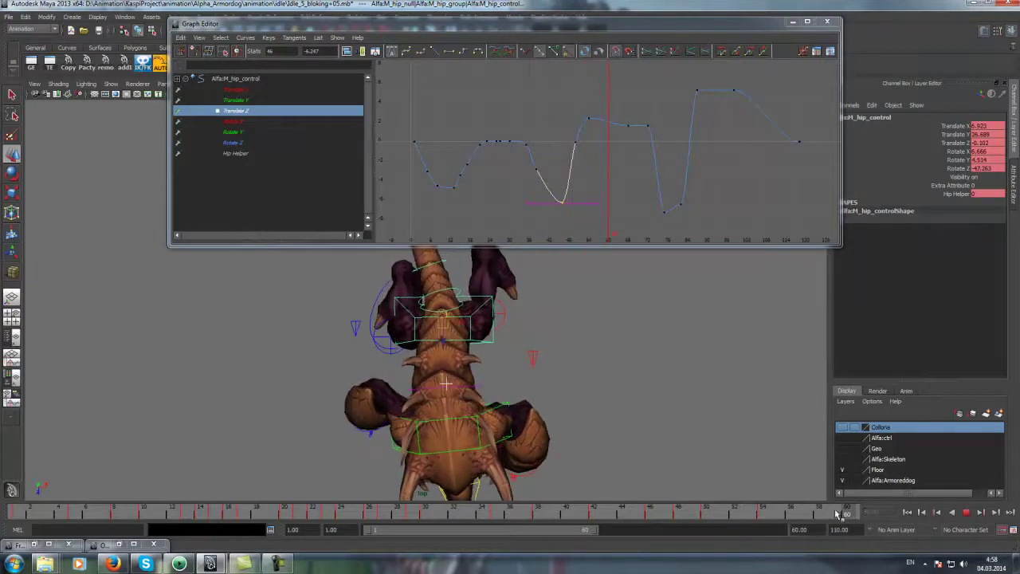
{"action": "left_click_drag", "start_coordinate": [545, 105], "coordinate": [590, 153]}
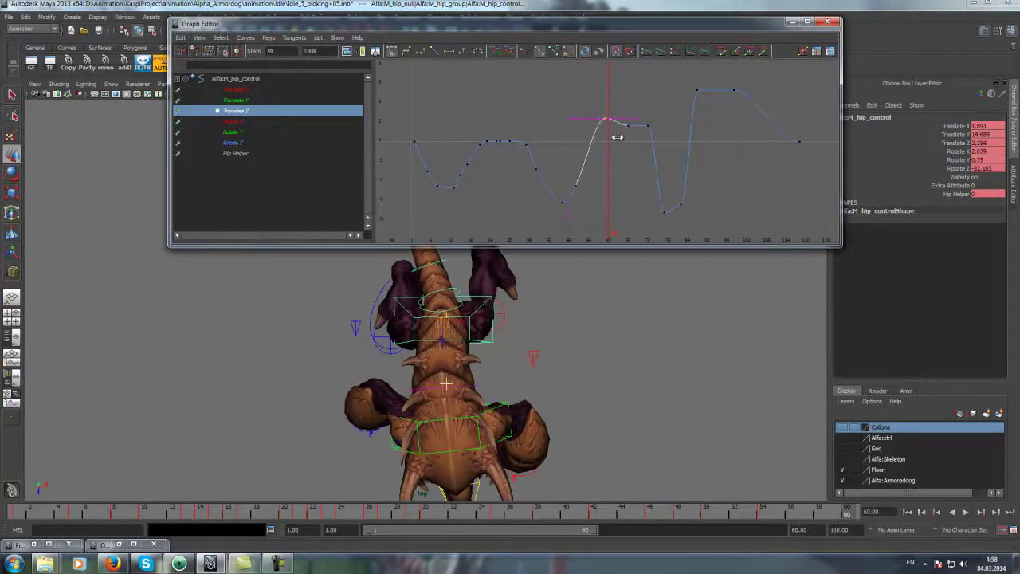
{"action": "key", "text": "alt+v"}
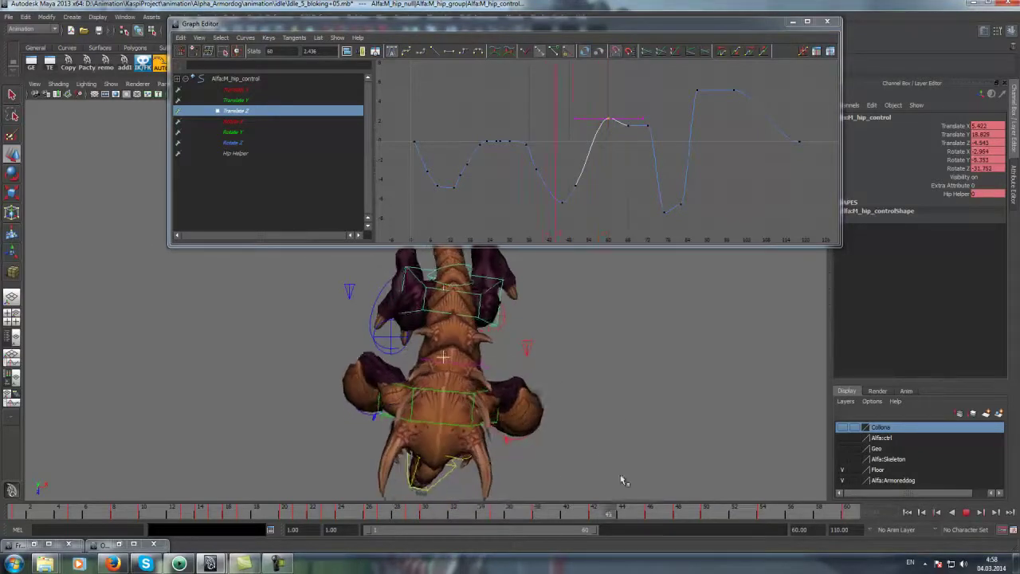
{"action": "left_click", "coordinate": [965, 513]}
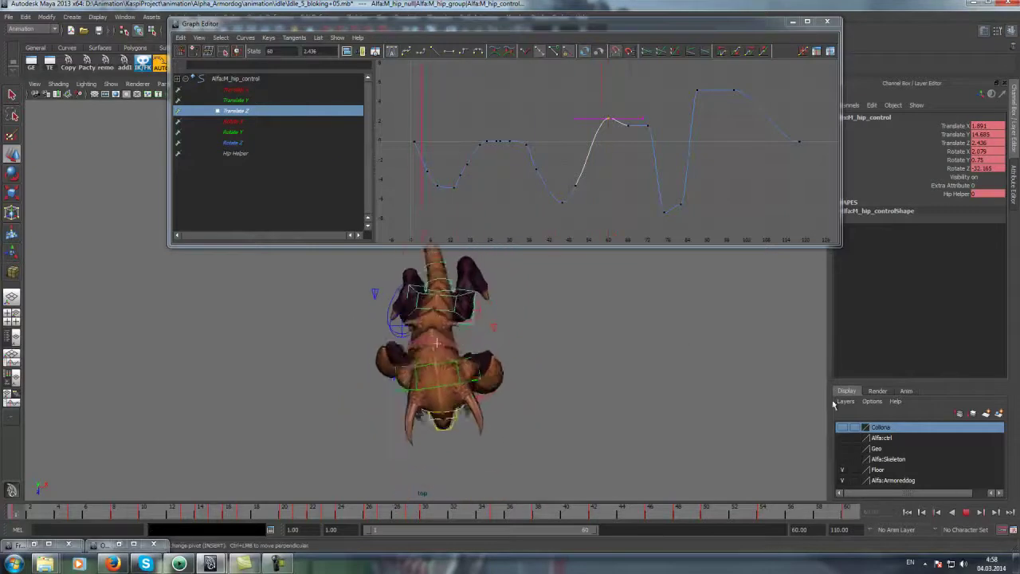
{"action": "left_click_drag", "start_coordinate": [386, 516], "coordinate": [481, 508]}
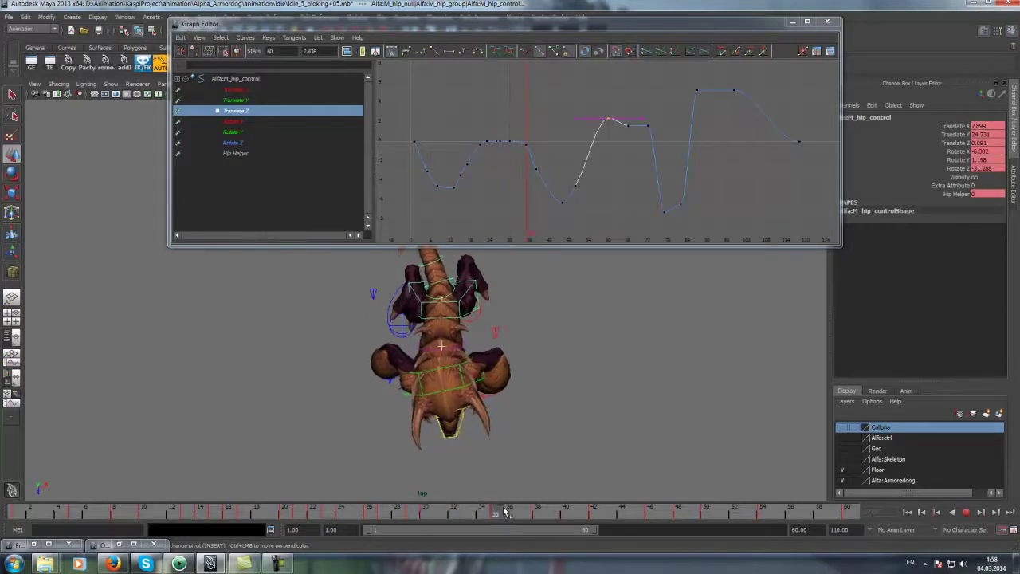
Show the hip's Rotate Y curve and select its keys near frames 38 and 54
{"action": "left_click", "coordinate": [205, 132]}
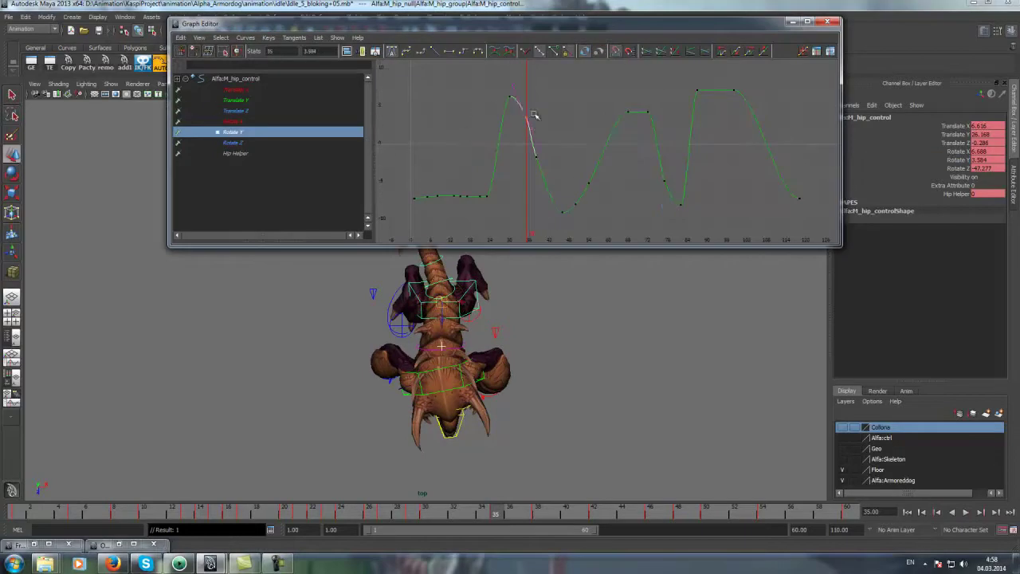
{"action": "left_click", "coordinate": [540, 515]}
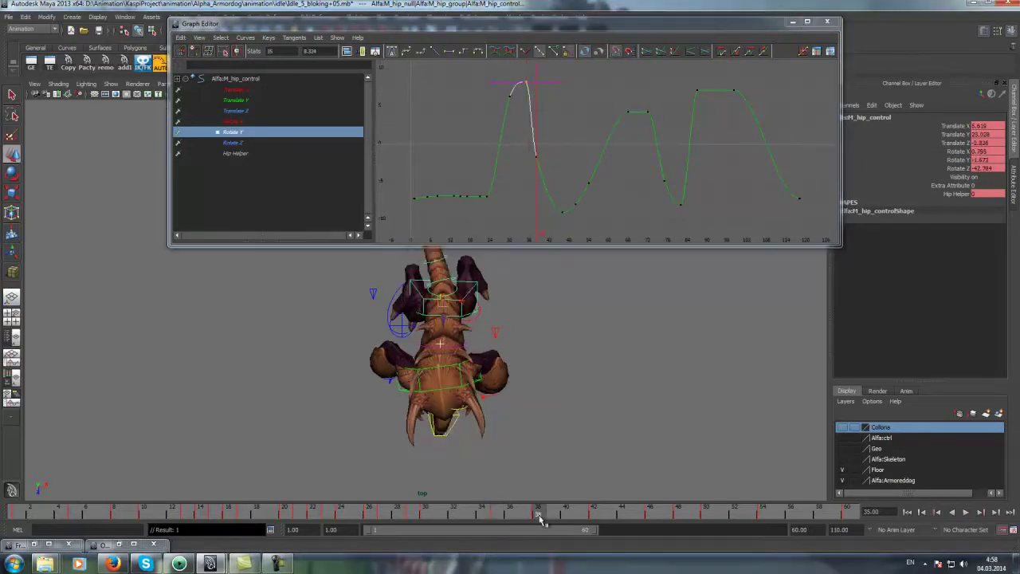
{"action": "left_click", "coordinate": [536, 154]}
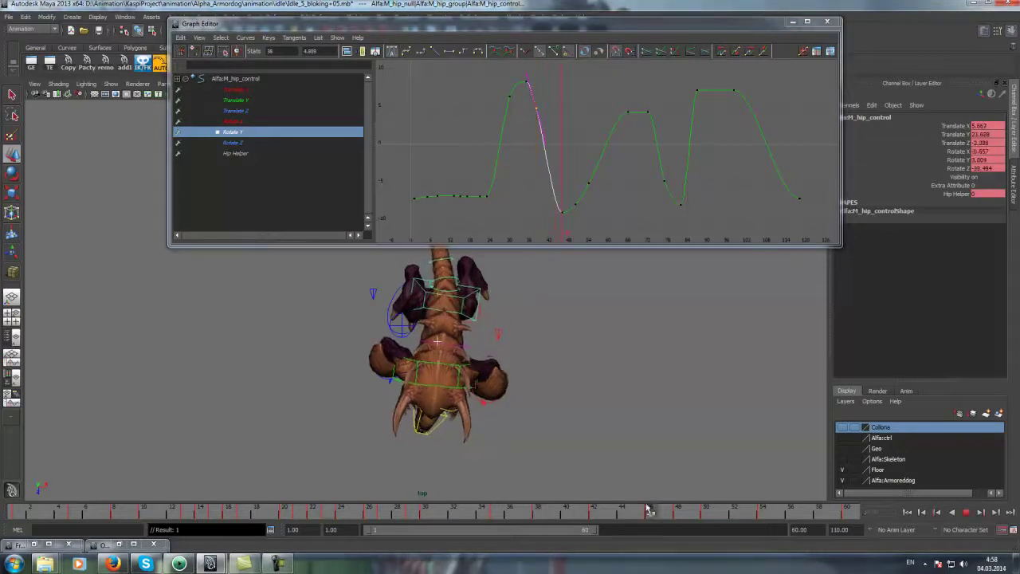
{"action": "mouse_move", "coordinate": [547, 518]}
{"action": "left_mouse_down"}
{"action": "mouse_move", "coordinate": [788, 501]}
{"action": "mouse_move", "coordinate": [699, 505]}
{"action": "mouse_move", "coordinate": [846, 510]}
{"action": "left_mouse_up"}
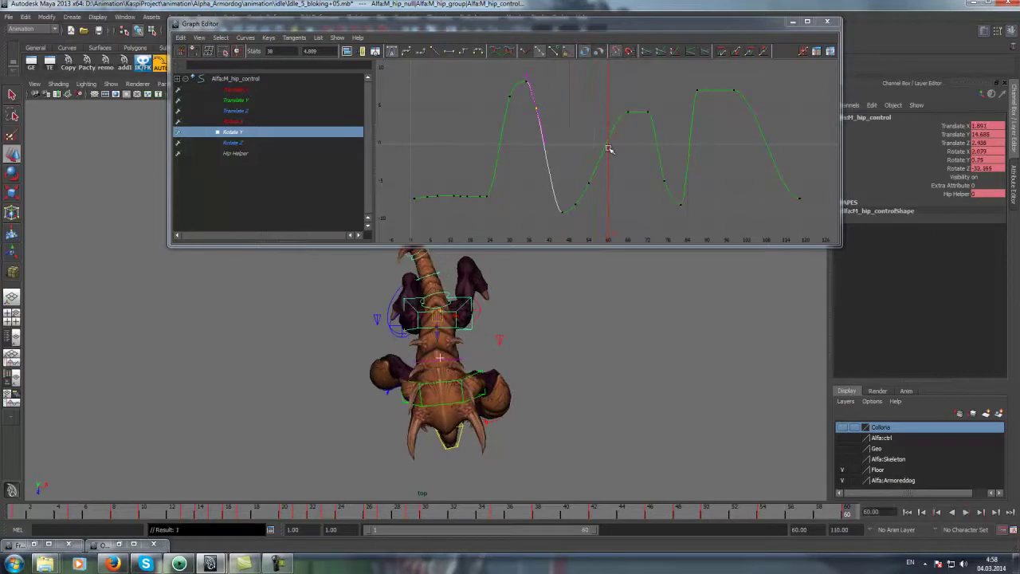
{"action": "left_click", "coordinate": [610, 149]}
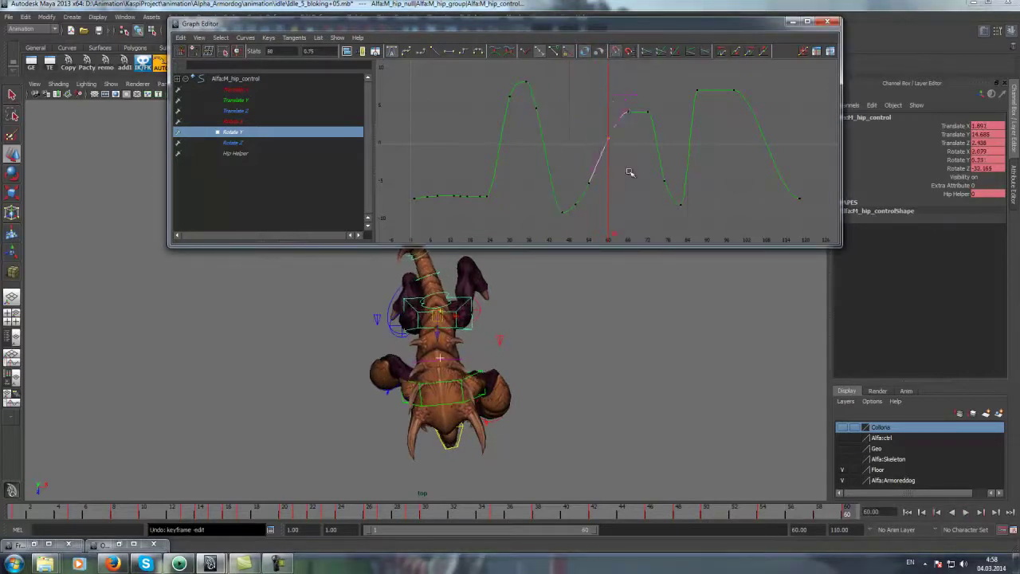
Play back the Rotate Y change, stopping at frame 54 and replaying from frame 43
{"action": "key", "text": "alt+v"}
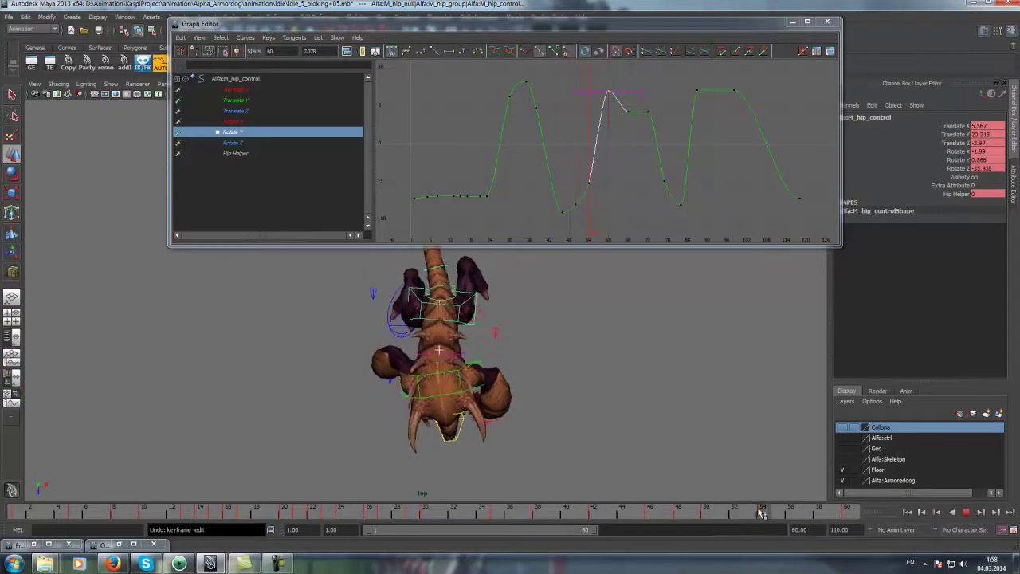
{"action": "key", "text": "alt+v"}
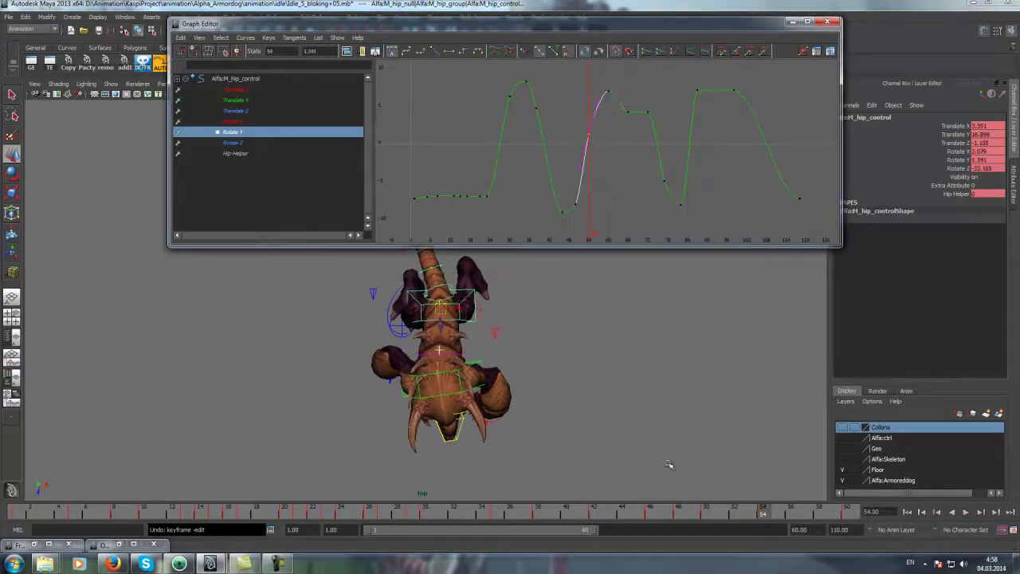
{"action": "left_click", "coordinate": [614, 514]}
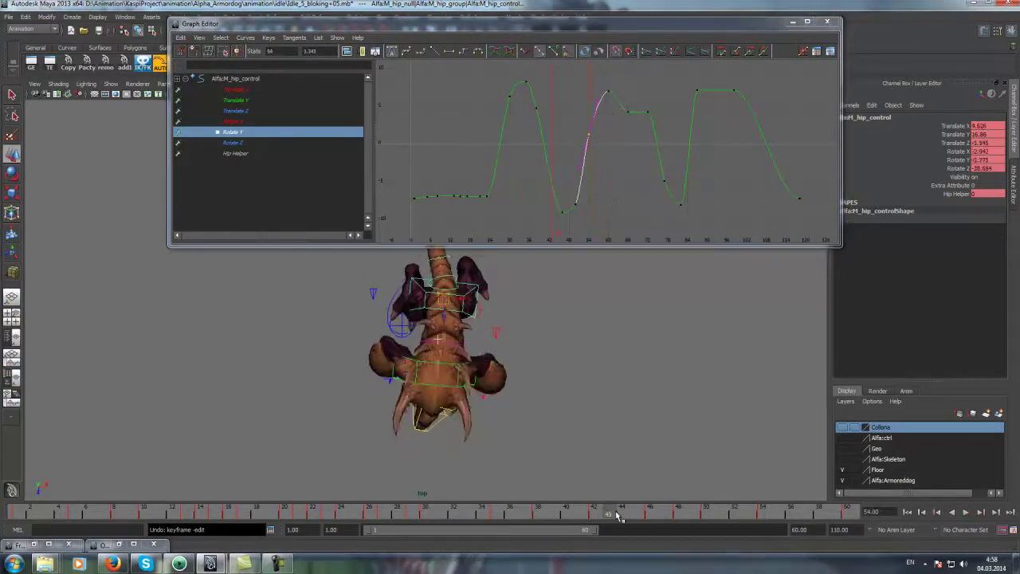
{"action": "left_click", "coordinate": [965, 512]}
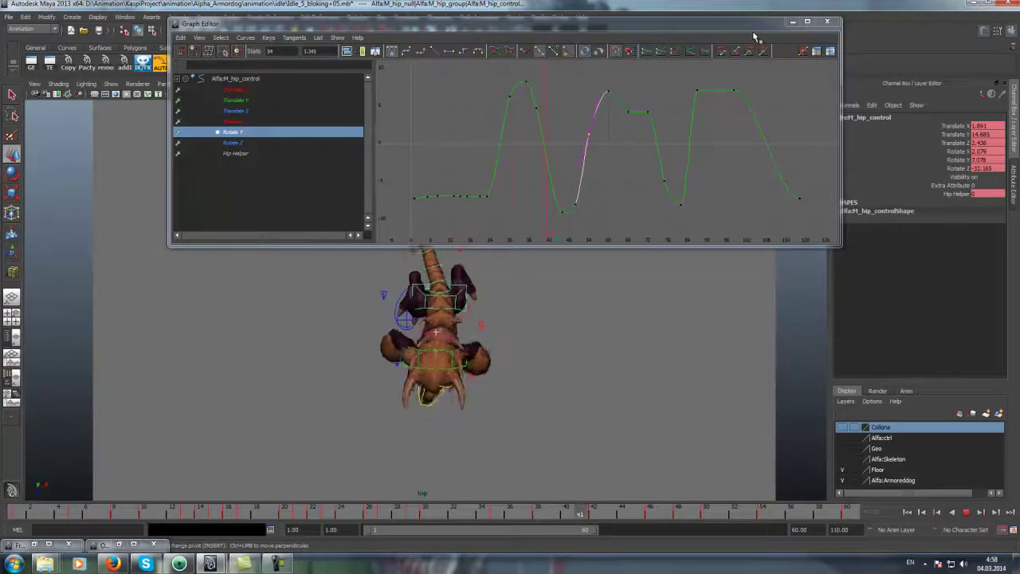
Minimize the Graph Editor and orbit the perspective view until the creature faces the camera
{"action": "left_click", "coordinate": [794, 21]}
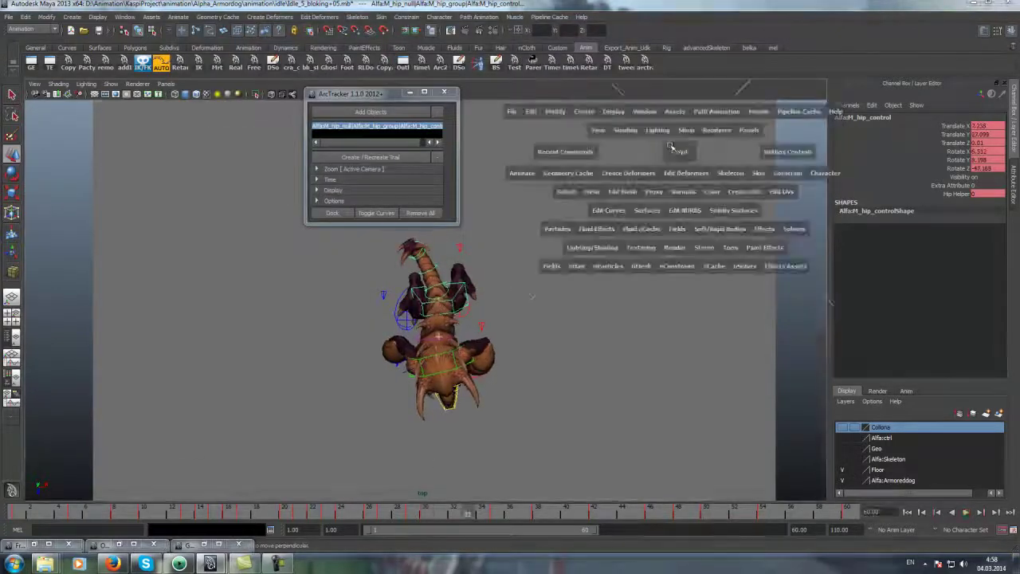
{"action": "left_click_drag", "start_coordinate": [695, 148], "coordinate": [667, 148]}
{"action": "left_click_drag", "start_coordinate": [539, 269], "coordinate": [728, 289], "text": "alt"}
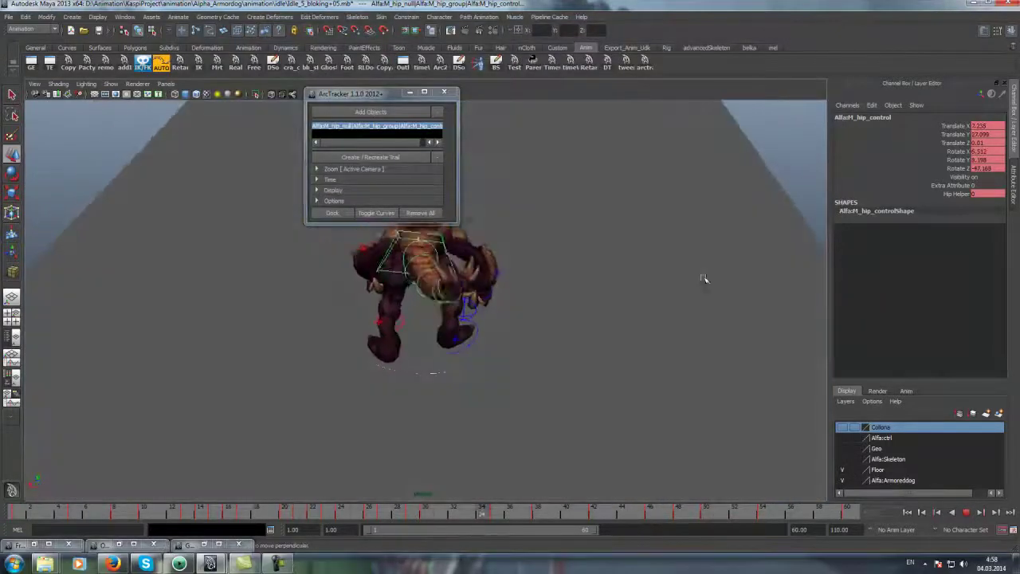
{"action": "left_click_drag", "start_coordinate": [675, 314], "coordinate": [555, 287], "text": "alt"}
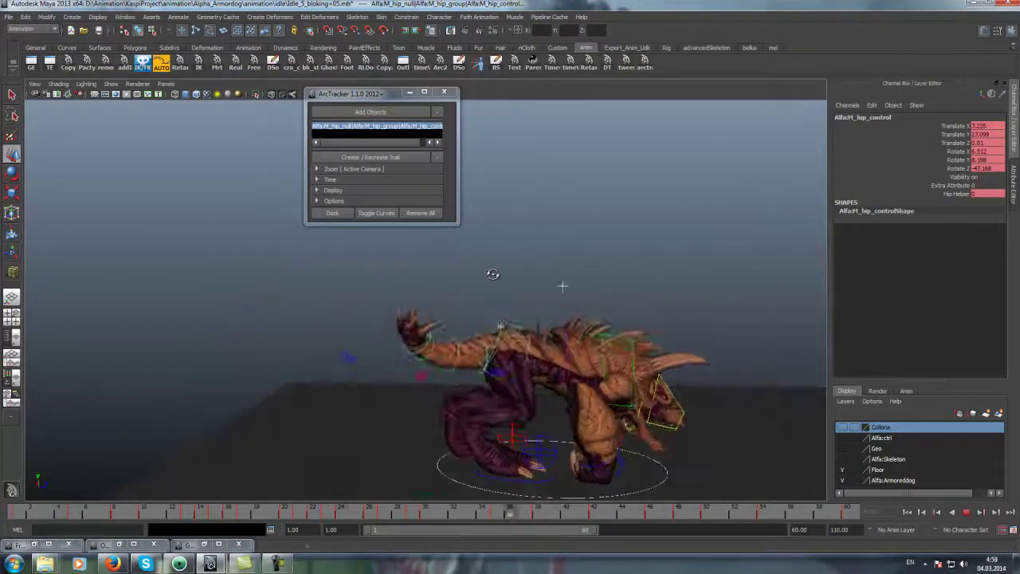
{"action": "scroll", "coordinate": [504, 261], "scroll_direction": "down", "scroll_amount": 3}
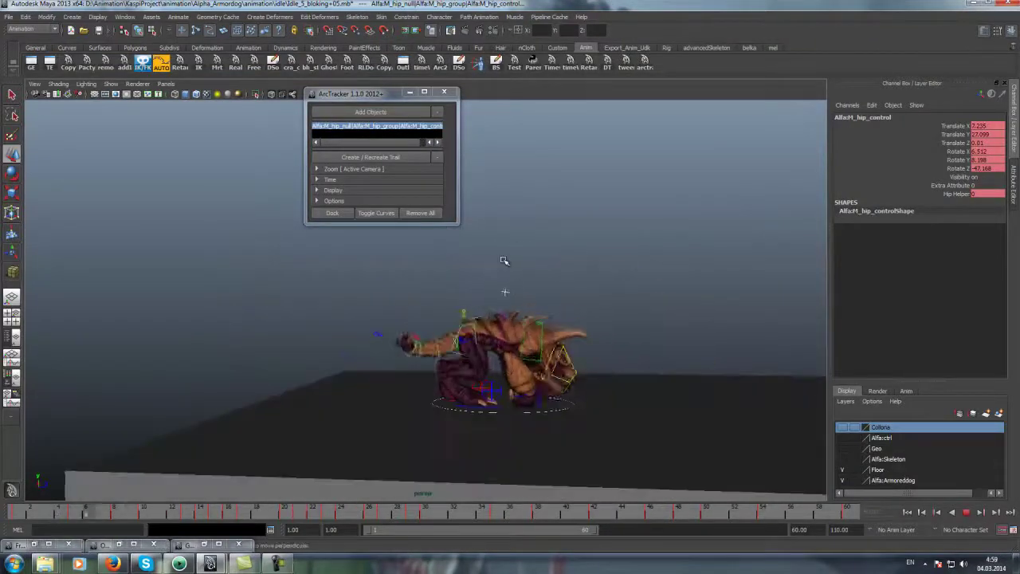
{"action": "mouse_move", "coordinate": [647, 282]}
{"action": "left_mouse_down", "text": "alt"}
{"action": "mouse_move", "coordinate": [658, 283]}
{"action": "mouse_move", "coordinate": [603, 274]}
{"action": "left_mouse_up", "text": "alt"}
{"action": "scroll", "coordinate": [606, 283], "scroll_direction": "up", "scroll_amount": 3}
{"action": "left_click_drag", "start_coordinate": [554, 154], "coordinate": [510, 198], "text": "alt"}
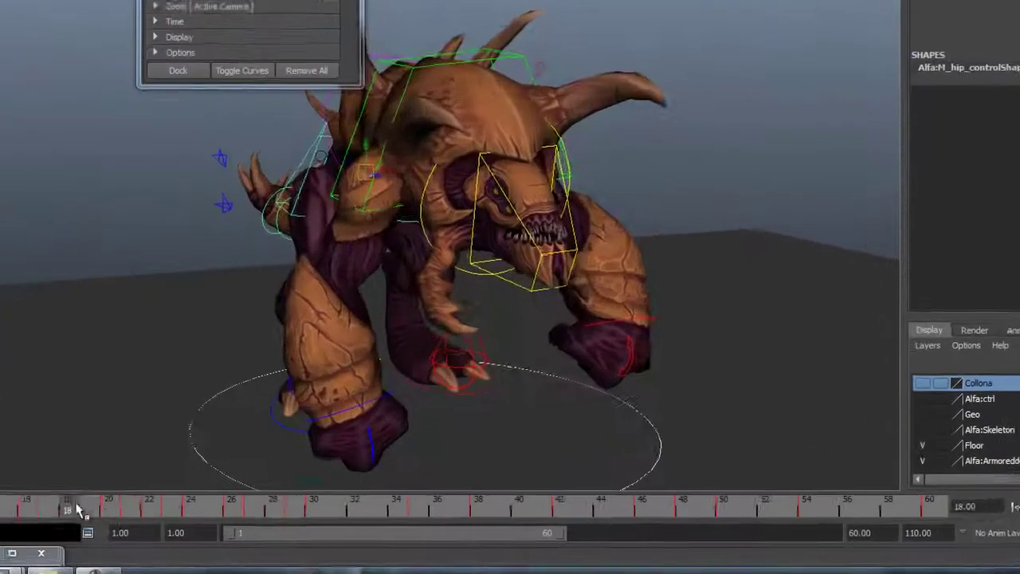
Rotate the shoulder control downward at frame 19 and scrub through to check the motion
{"action": "left_click", "coordinate": [313, 145]}
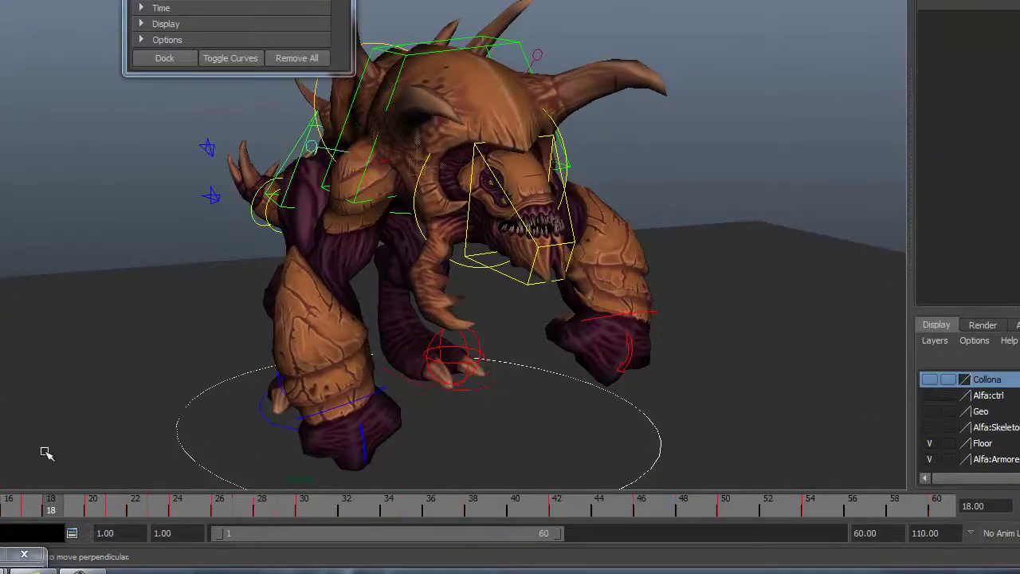
{"action": "left_click_drag", "start_coordinate": [64, 505], "coordinate": [80, 508]}
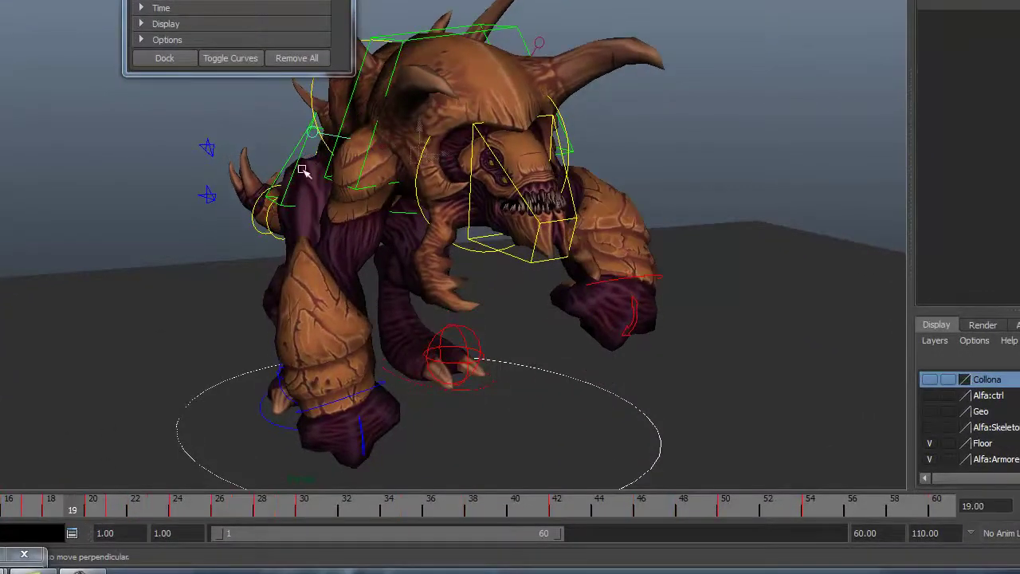
{"action": "left_click_drag", "start_coordinate": [401, 127], "coordinate": [398, 132]}
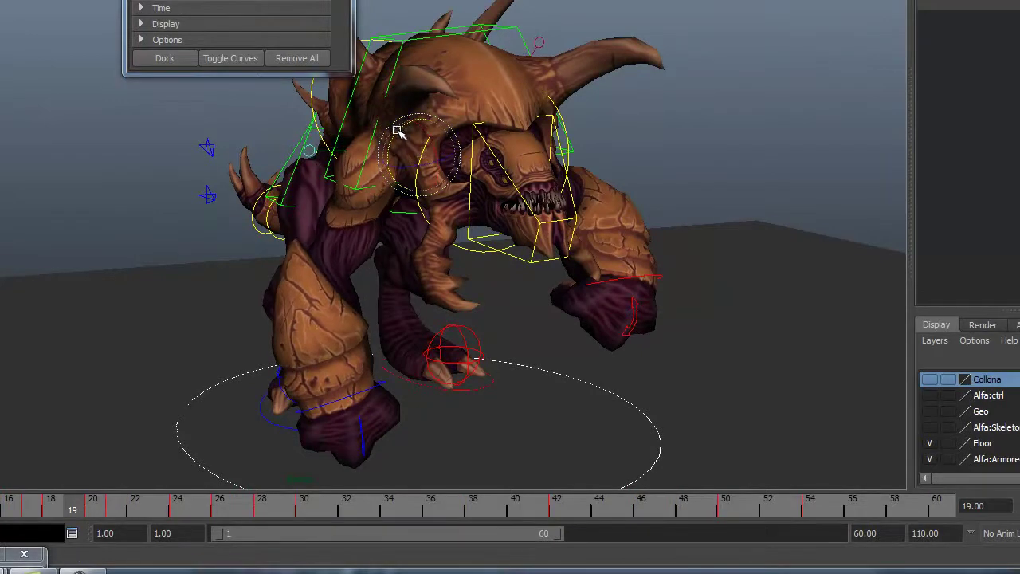
{"action": "mouse_move", "coordinate": [102, 519]}
{"action": "left_mouse_down"}
{"action": "mouse_move", "coordinate": [102, 503]}
{"action": "mouse_move", "coordinate": [80, 501]}
{"action": "mouse_move", "coordinate": [114, 501]}
{"action": "mouse_move", "coordinate": [102, 508]}
{"action": "left_mouse_up"}
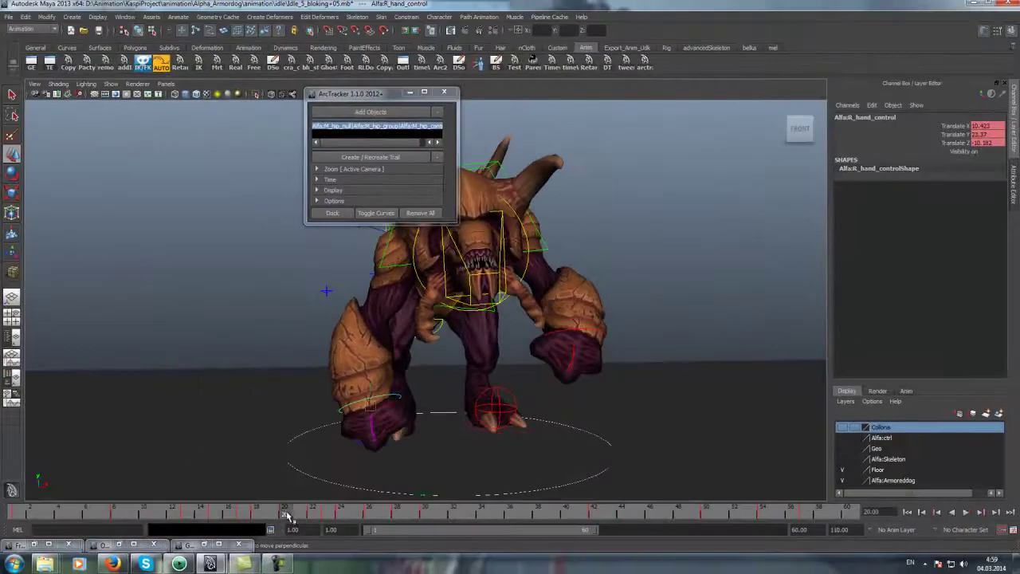
{"action": "mouse_move", "coordinate": [289, 516]}
{"action": "left_mouse_down"}
{"action": "mouse_move", "coordinate": [316, 517]}
{"action": "mouse_move", "coordinate": [274, 519]}
{"action": "mouse_move", "coordinate": [412, 516]}
{"action": "left_mouse_up"}
{"action": "left_click", "coordinate": [967, 514]}
Hide NURBS curves in the viewport, review playback, then bring up the Kinovea reference video
{"action": "scroll", "coordinate": [529, 263], "scroll_direction": "down", "scroll_amount": 3}
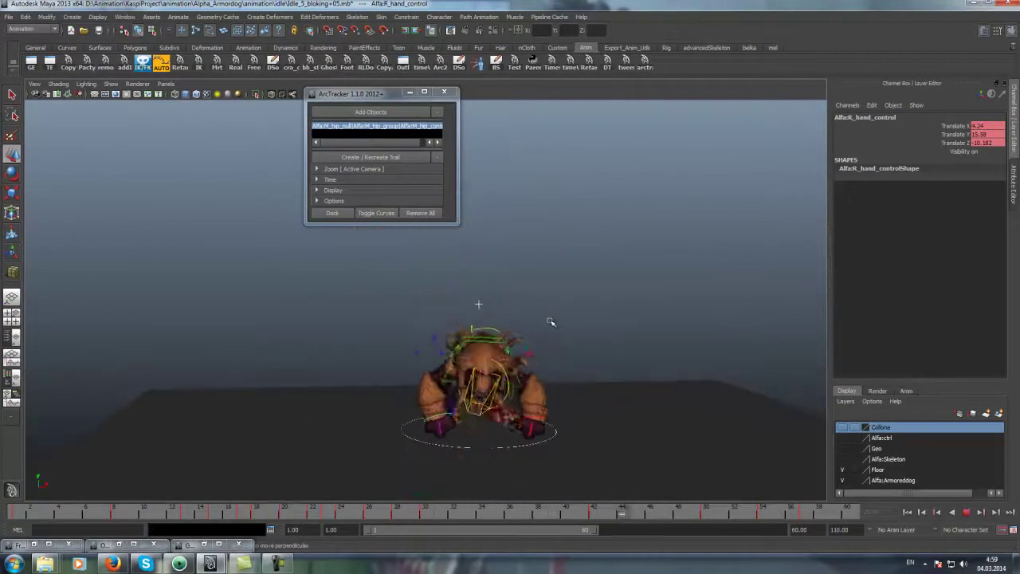
{"action": "left_click", "coordinate": [113, 84]}
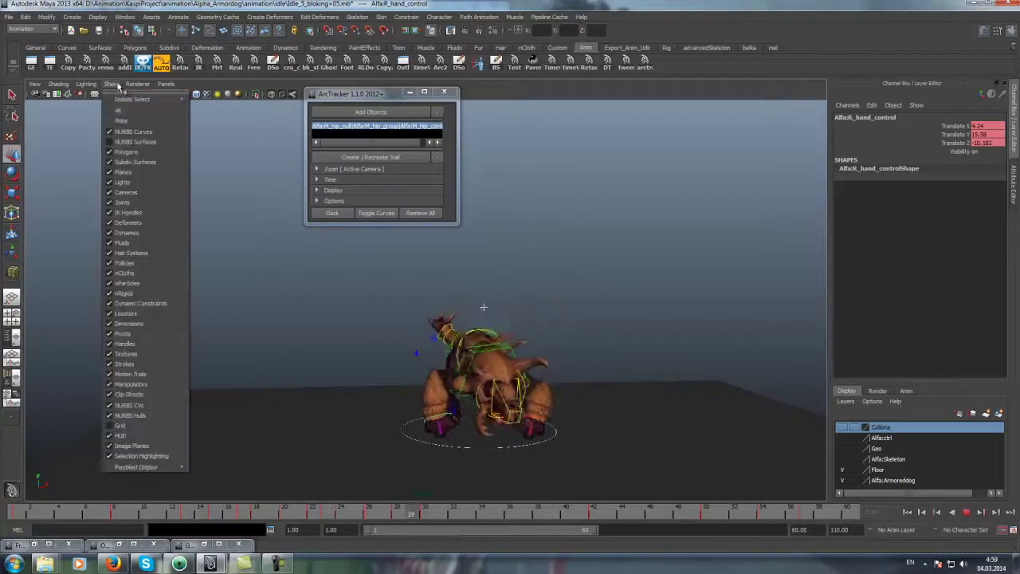
{"action": "left_click", "coordinate": [132, 132]}
{"action": "scroll", "coordinate": [581, 316], "scroll_direction": "up", "scroll_amount": 2}
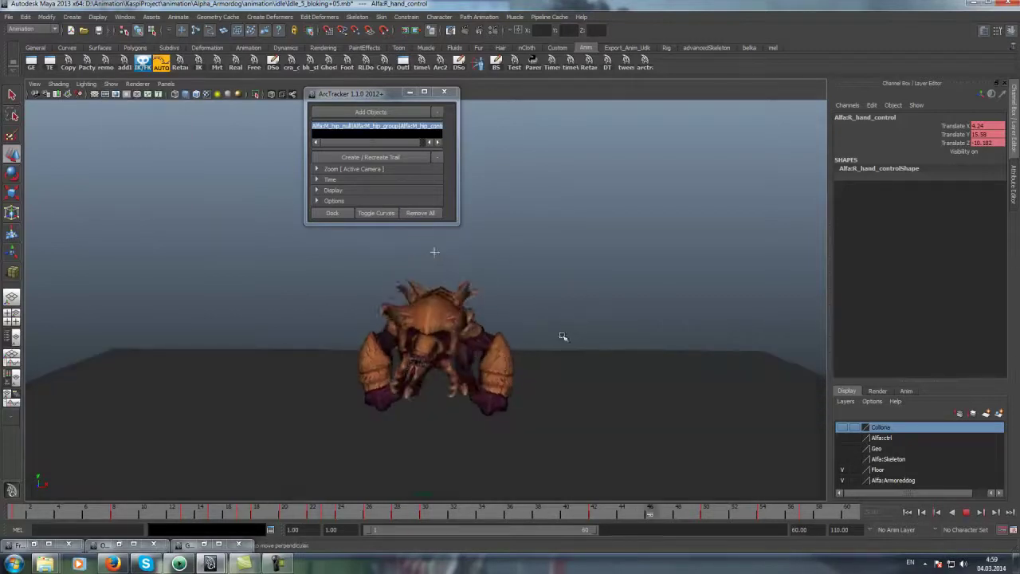
{"action": "key", "text": "Escape"}
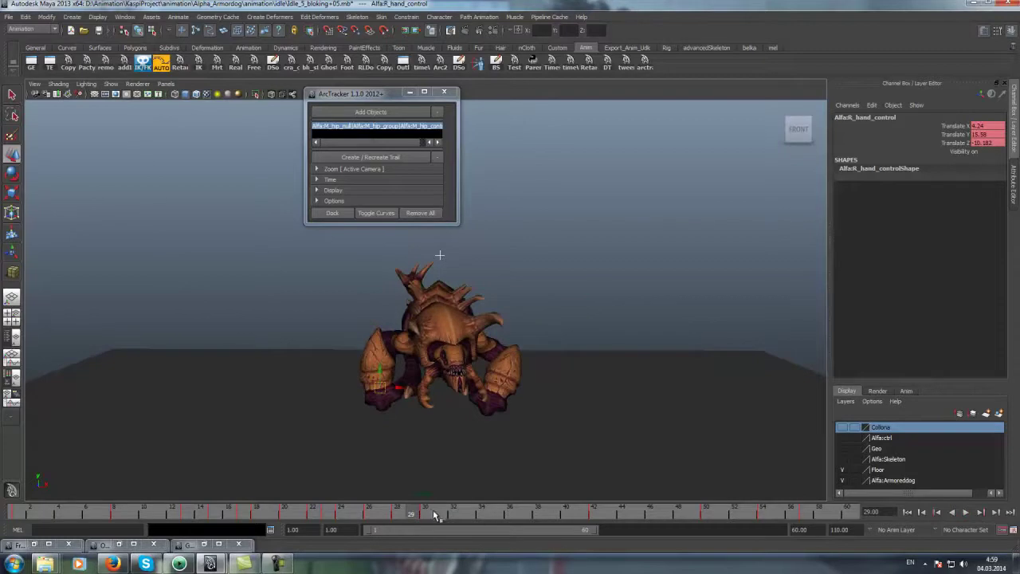
{"action": "key", "text": "alt+v"}
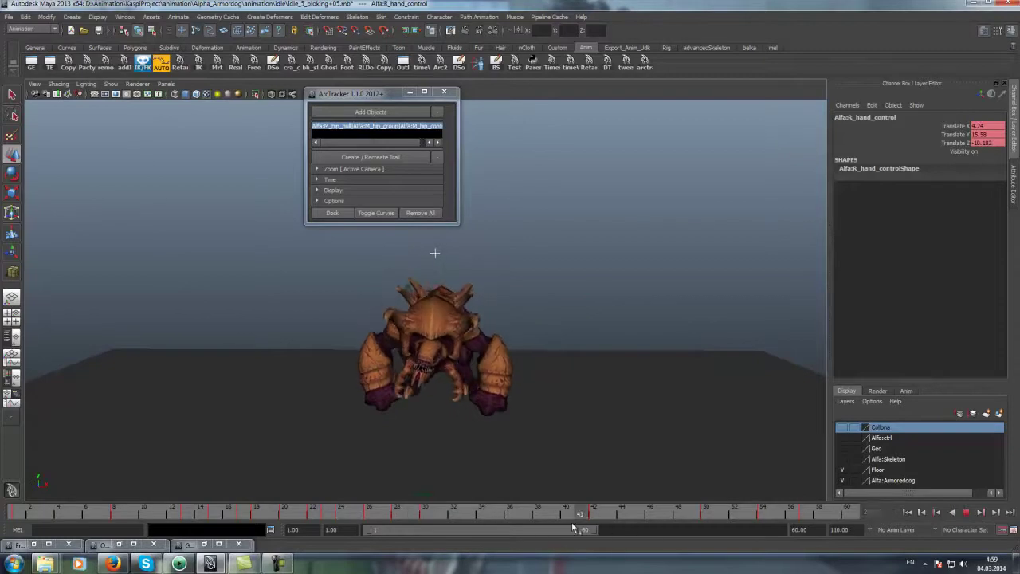
{"action": "left_click", "coordinate": [346, 514]}
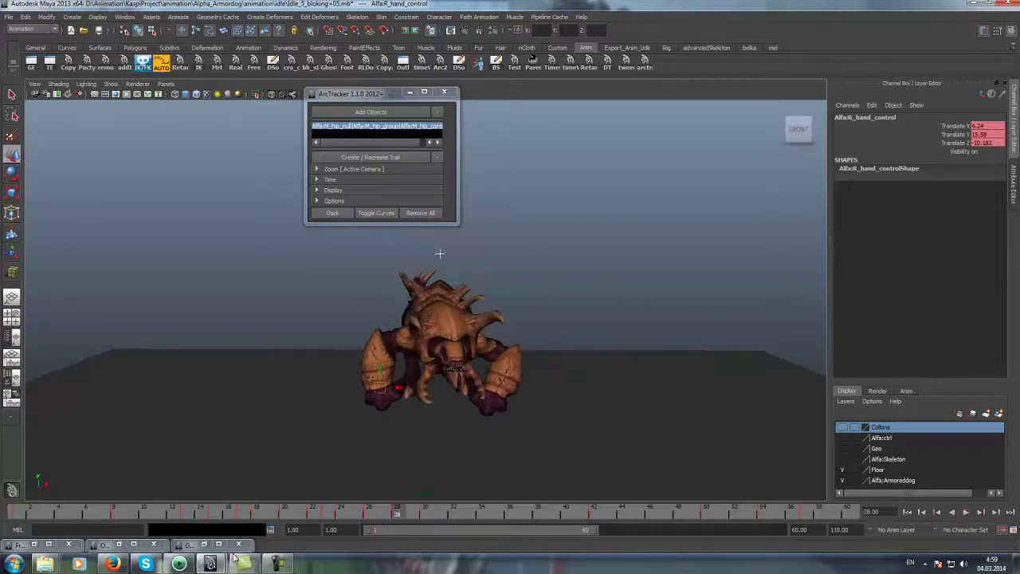
{"action": "left_click", "coordinate": [360, 492]}
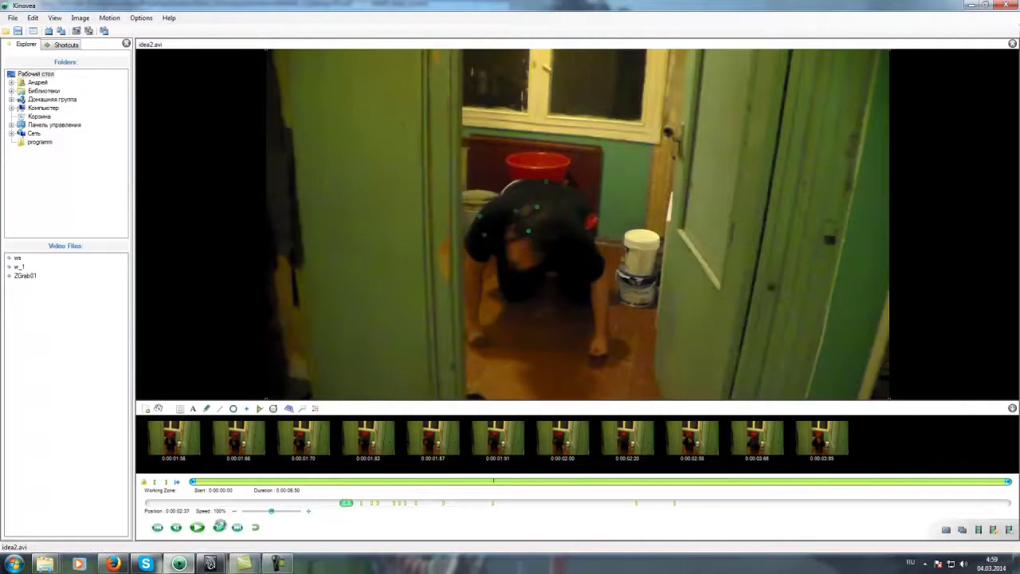
Watch idea2.avi in Kinovea, pause at 0:00:02:18, then minimize Kinovea and play the Maya animation
{"action": "left_click", "coordinate": [198, 527]}
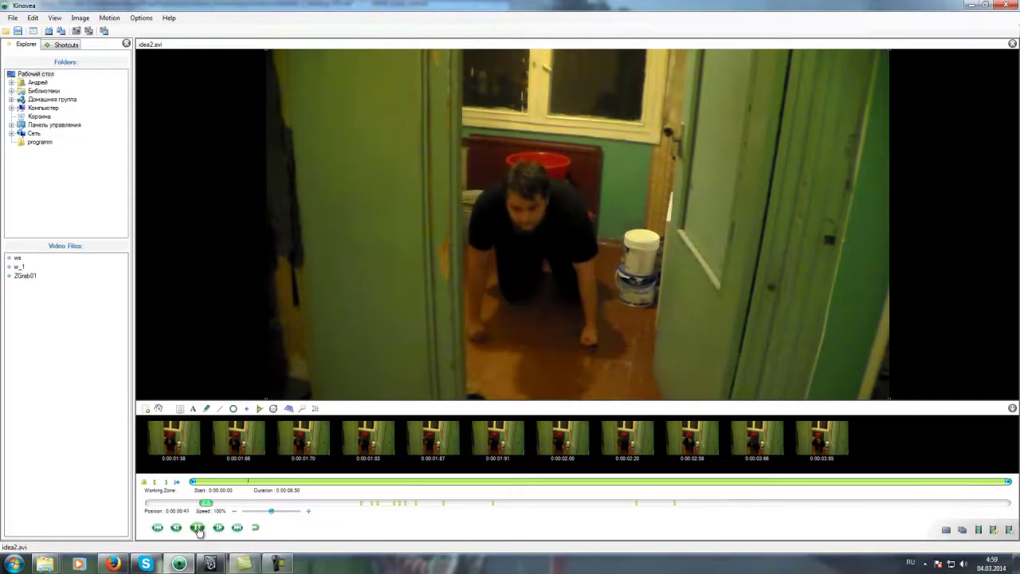
{"action": "left_click", "coordinate": [198, 528]}
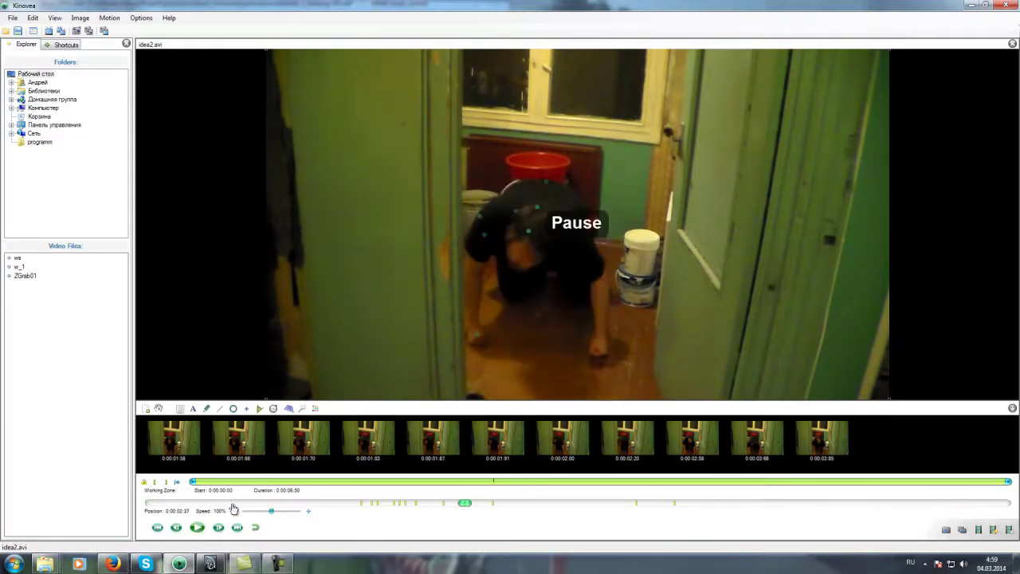
{"action": "left_click", "coordinate": [199, 530]}
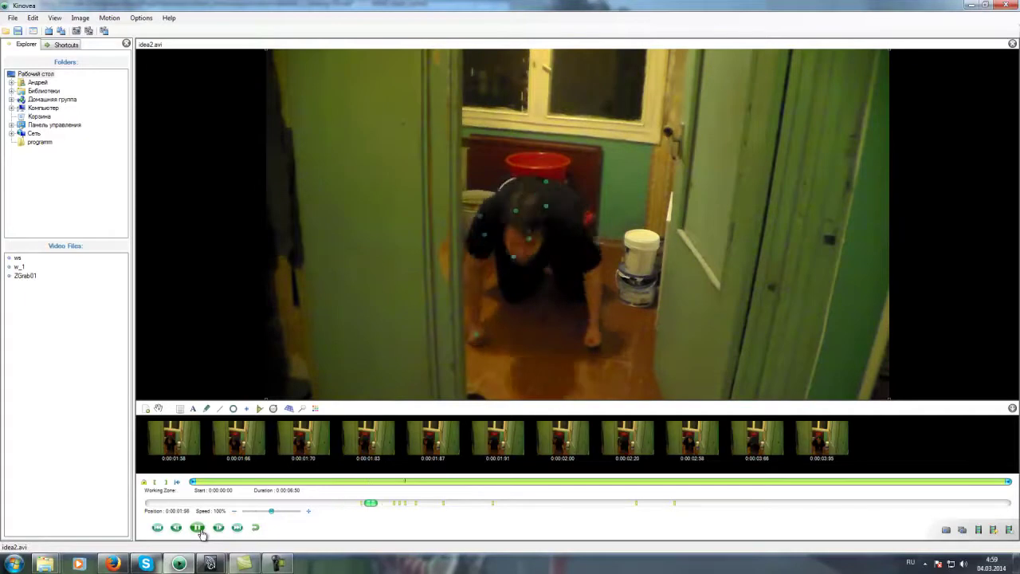
{"action": "left_click", "coordinate": [201, 532]}
{"action": "left_click", "coordinate": [199, 530]}
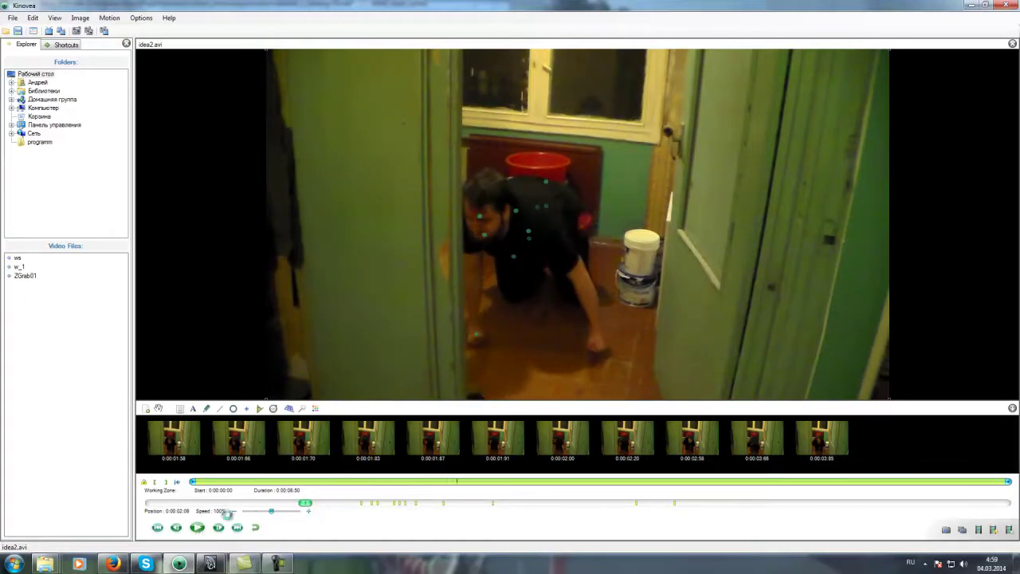
{"action": "left_click", "coordinate": [198, 528]}
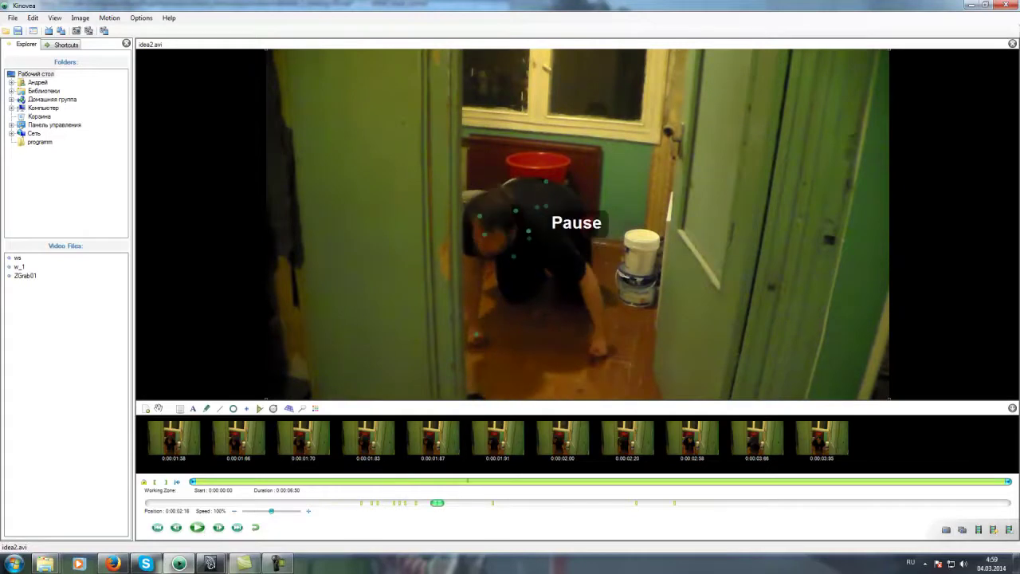
{"action": "left_click", "coordinate": [972, 7]}
{"action": "key", "text": "alt+v"}
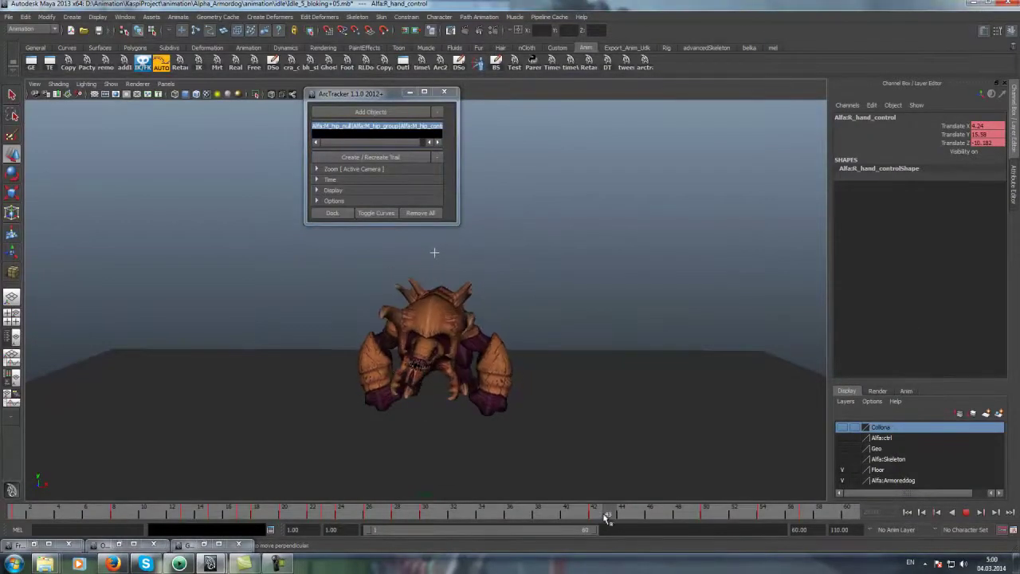
Show all object types in the viewport again and stop playback at frame 42
{"action": "key", "text": "alt+v"}
{"action": "left_click", "coordinate": [111, 84]}
{"action": "left_click", "coordinate": [120, 110]}
{"action": "left_click_drag", "start_coordinate": [240, 255], "coordinate": [404, 249], "text": "alt"}
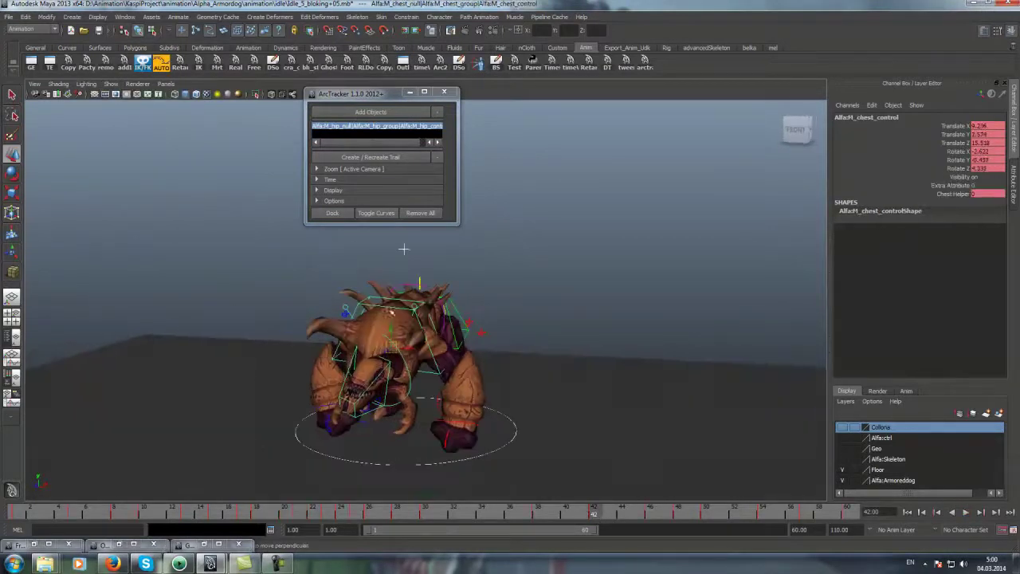
{"action": "key", "text": "alt+v"}
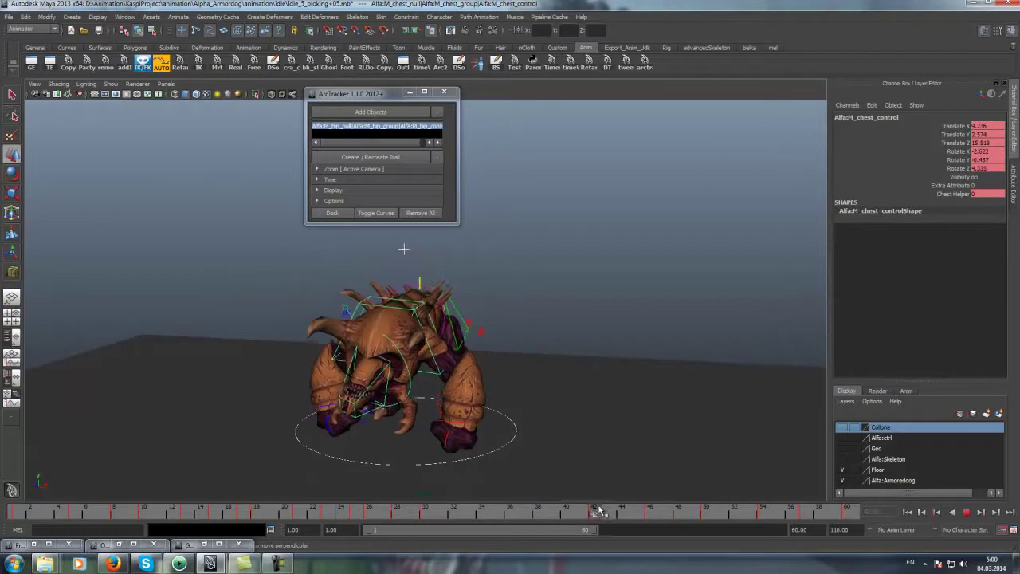
{"action": "left_click", "coordinate": [966, 512]}
Raise the chest control's Rotate Y key at frame 42 in the Graph Editor and play back
{"action": "left_click", "coordinate": [957, 159]}
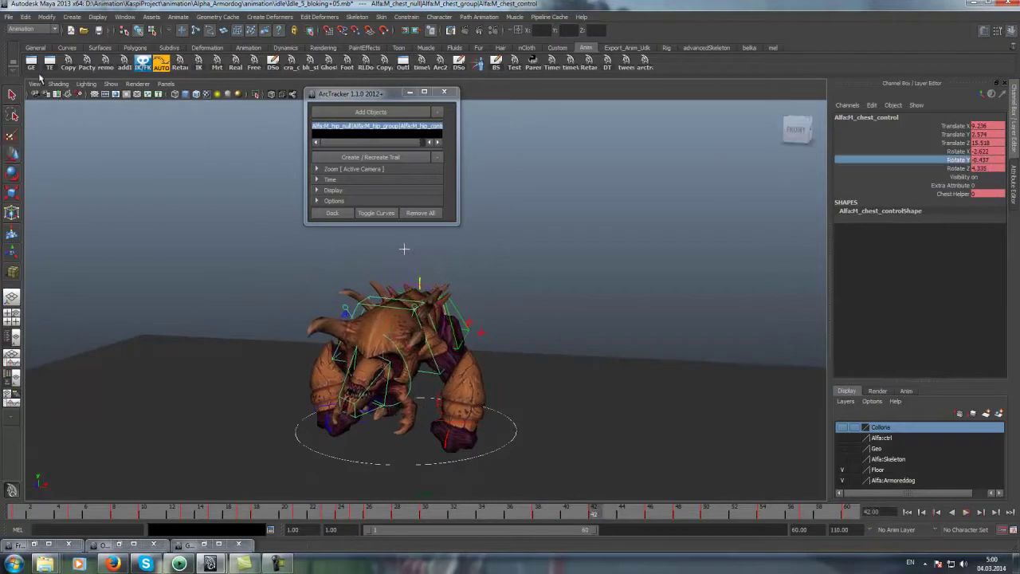
{"action": "left_click", "coordinate": [32, 61]}
{"action": "left_click", "coordinate": [232, 132]}
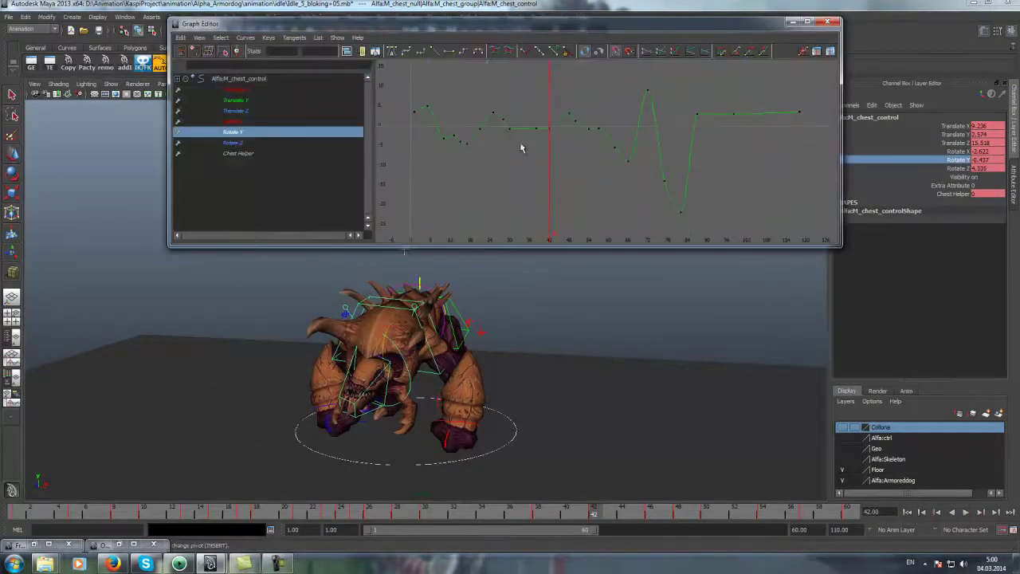
{"action": "left_click", "coordinate": [550, 128]}
{"action": "middle_click_drag", "start_coordinate": [551, 132], "coordinate": [552, 107]}
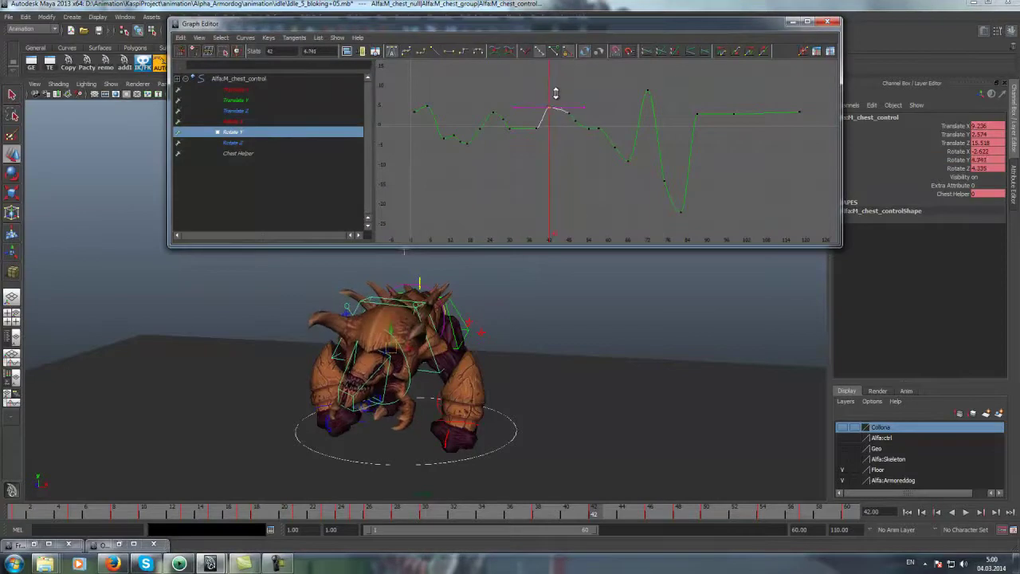
{"action": "key", "text": "alt+v"}
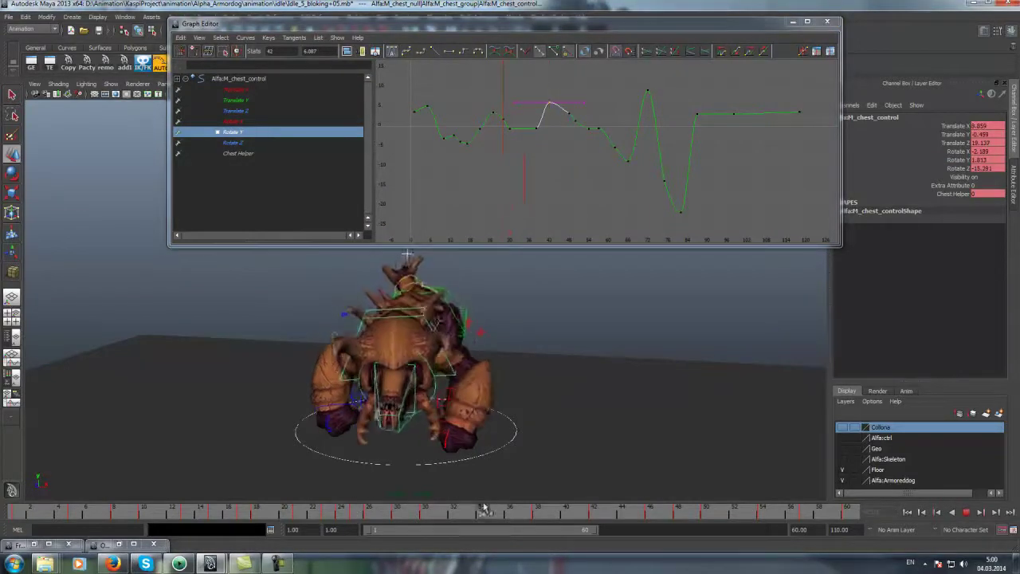
Go to frame 36, pull the view back, clear the selection and minimize the Graph Editor
{"action": "left_click", "coordinate": [511, 514]}
{"action": "left_click_drag", "start_coordinate": [502, 376], "coordinate": [529, 324], "text": "alt"}
{"action": "left_click", "coordinate": [606, 271]}
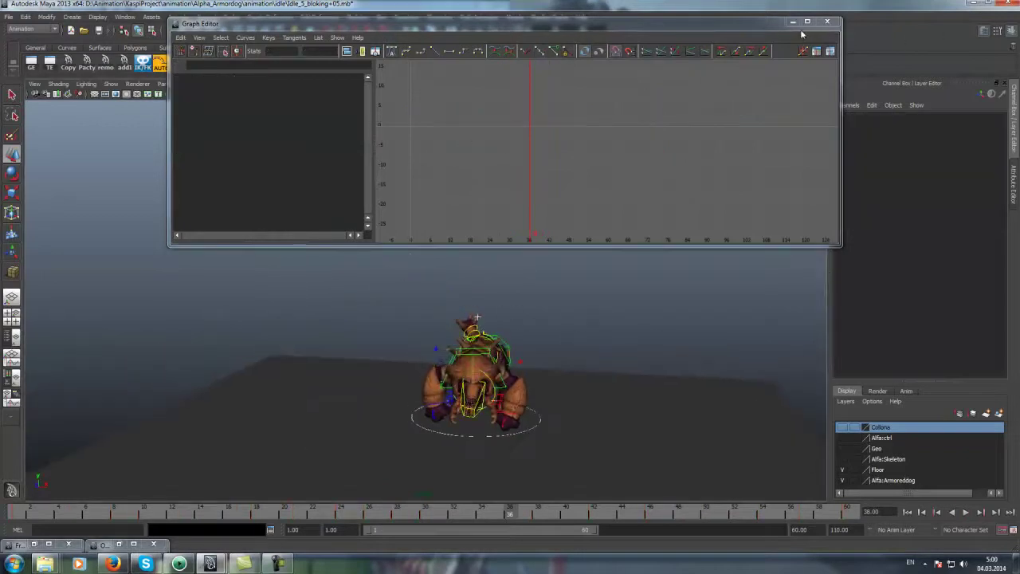
{"action": "left_click", "coordinate": [792, 23]}
{"action": "left_click", "coordinate": [528, 374]}
{"action": "right_click_drag", "start_coordinate": [604, 330], "coordinate": [465, 365], "text": "alt"}
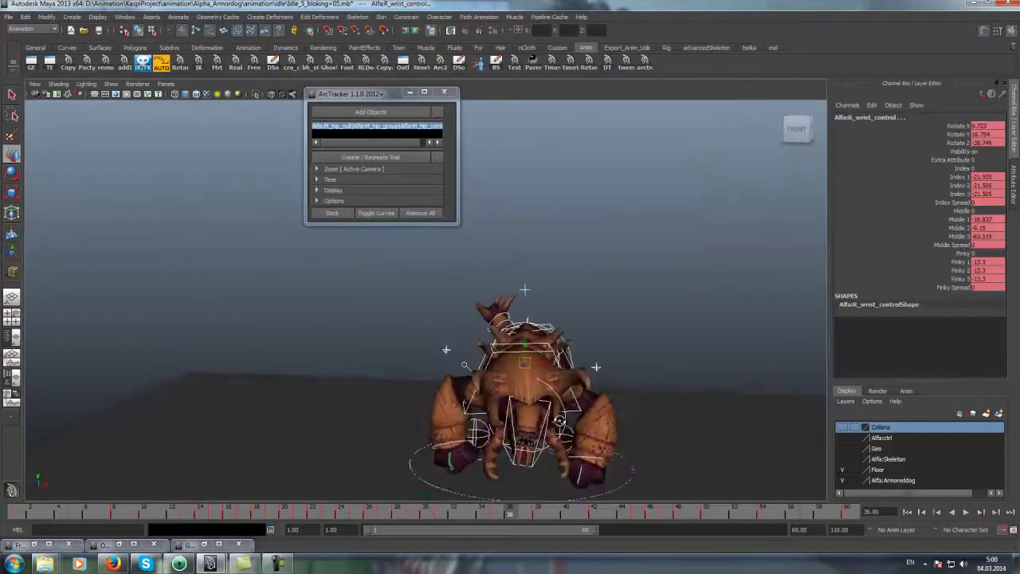
{"action": "key", "text": "alt+v"}
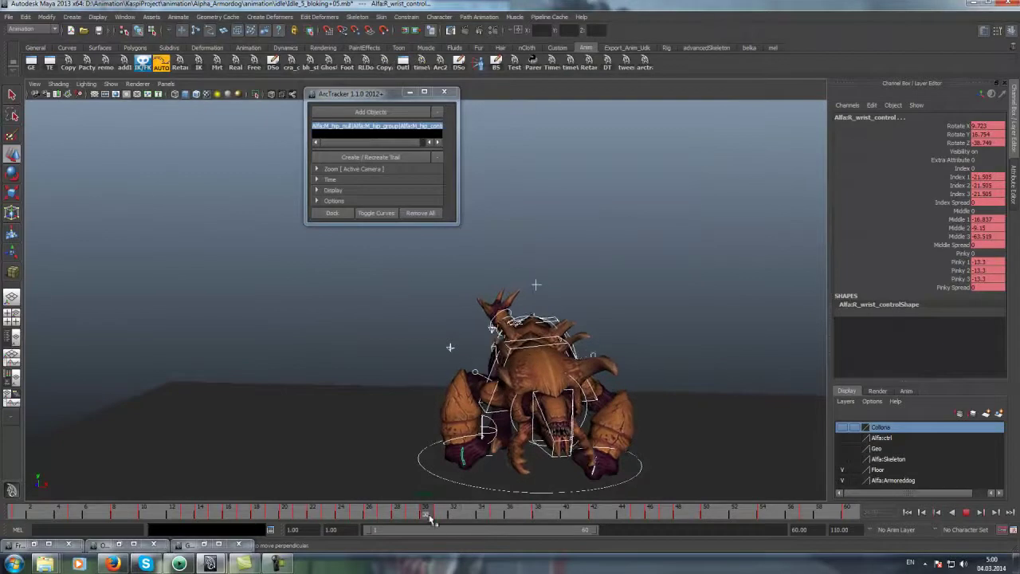
{"action": "left_click", "coordinate": [464, 516]}
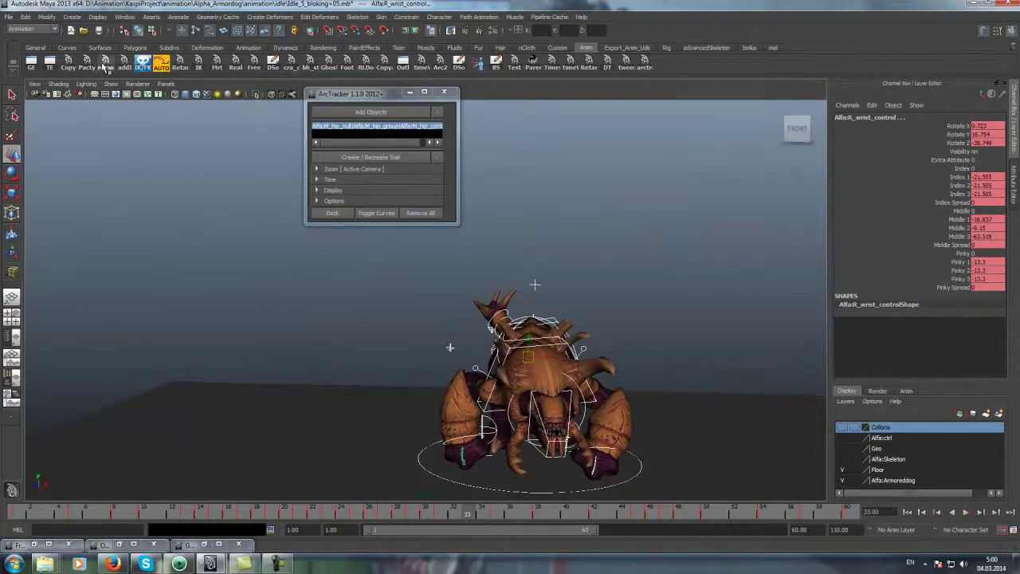
{"action": "key", "text": "alt+v"}
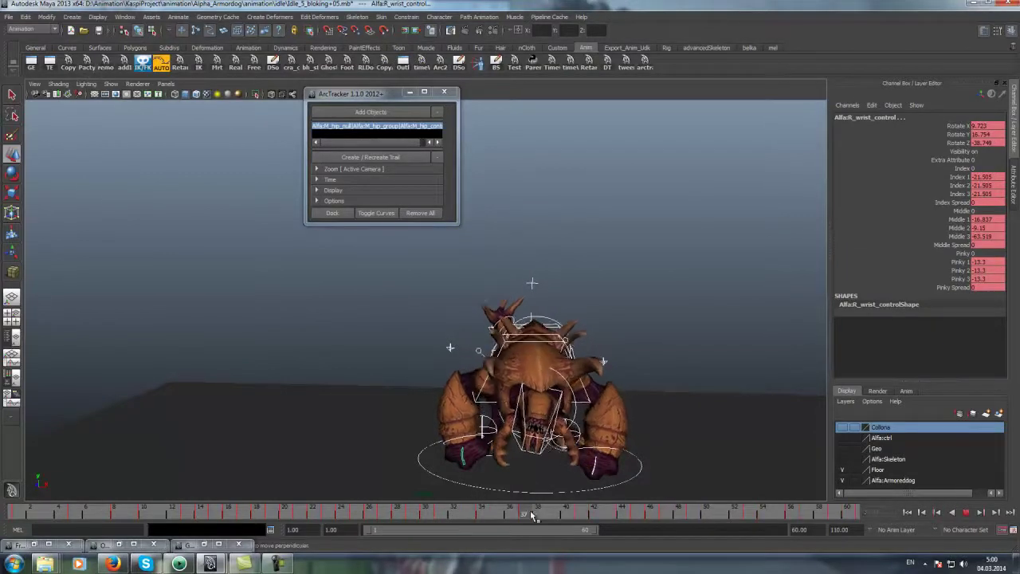
{"action": "left_click", "coordinate": [539, 512]}
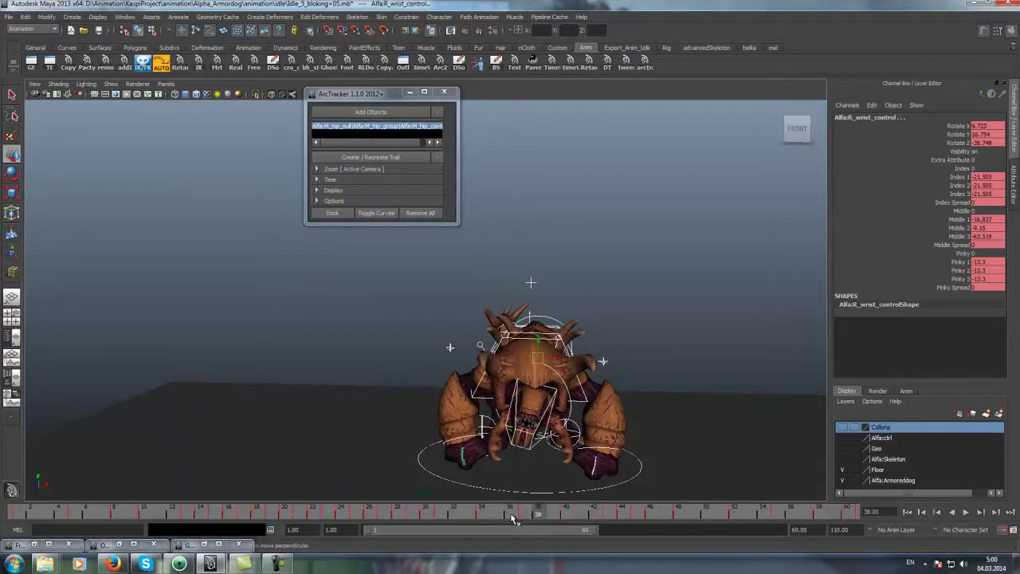
{"action": "left_click_drag", "start_coordinate": [513, 518], "coordinate": [507, 517]}
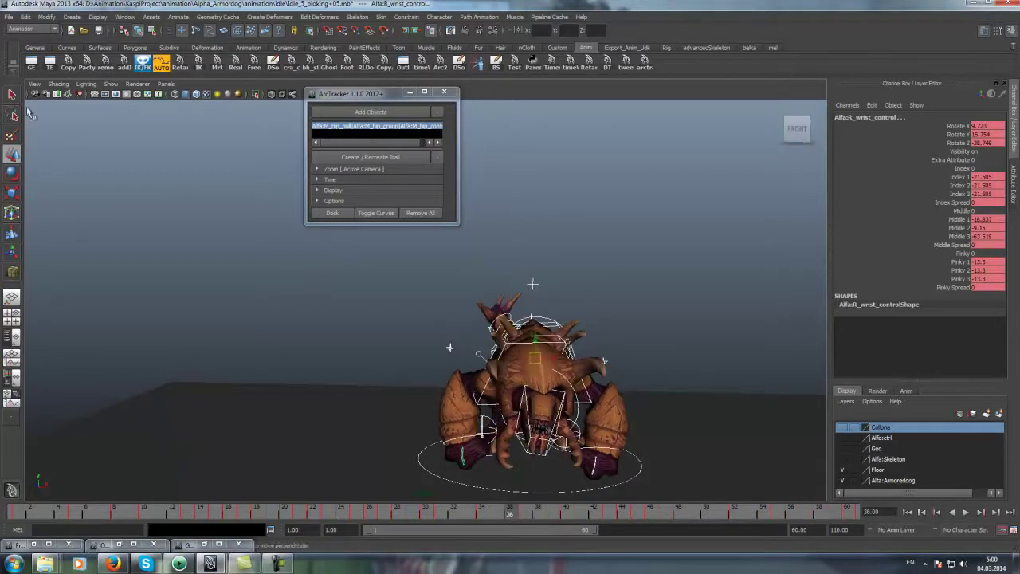
{"action": "key", "text": "alt+v"}
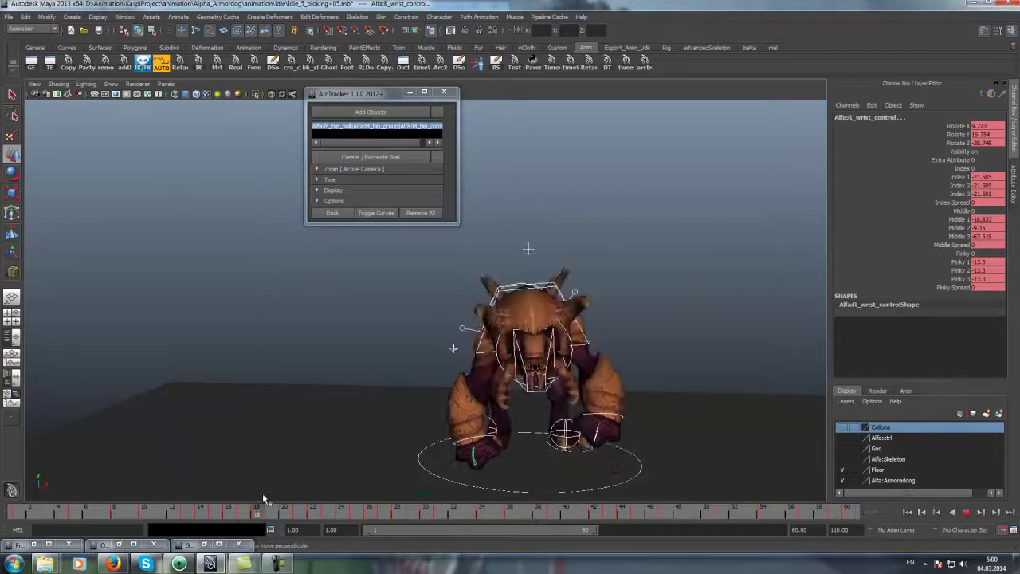
{"action": "key", "text": "alt+v"}
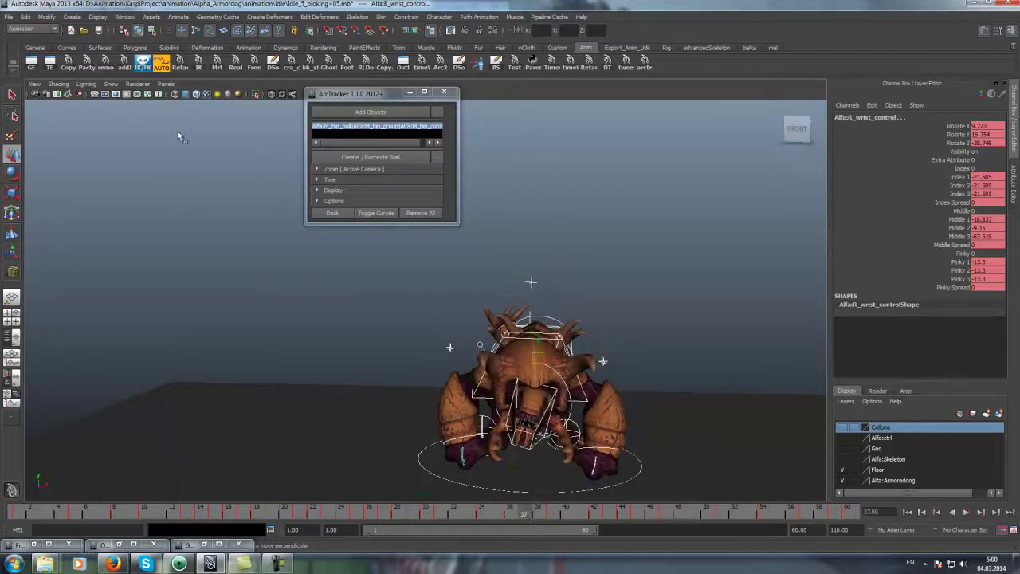
{"action": "key", "text": "alt+v"}
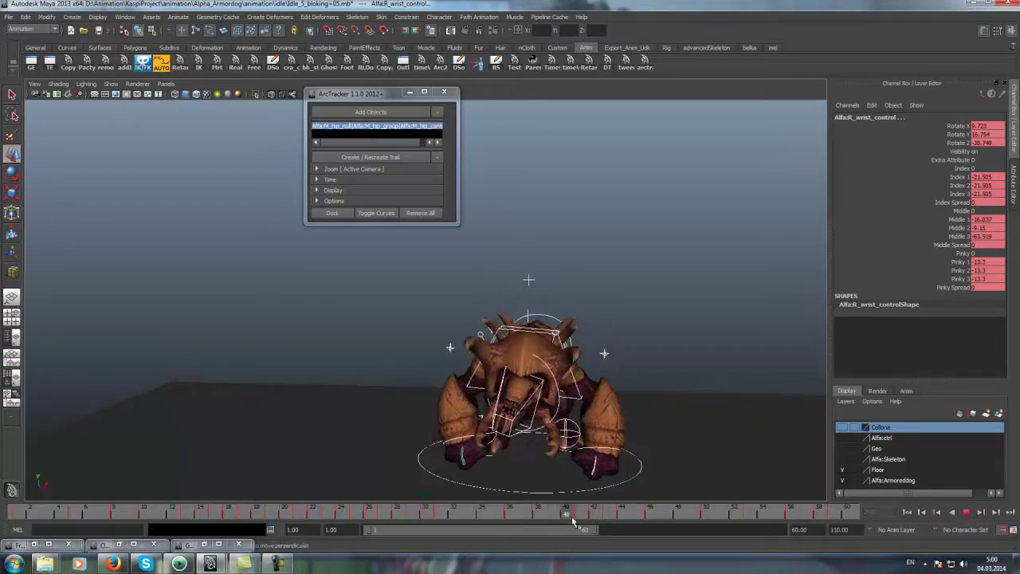
{"action": "key", "text": "Escape"}
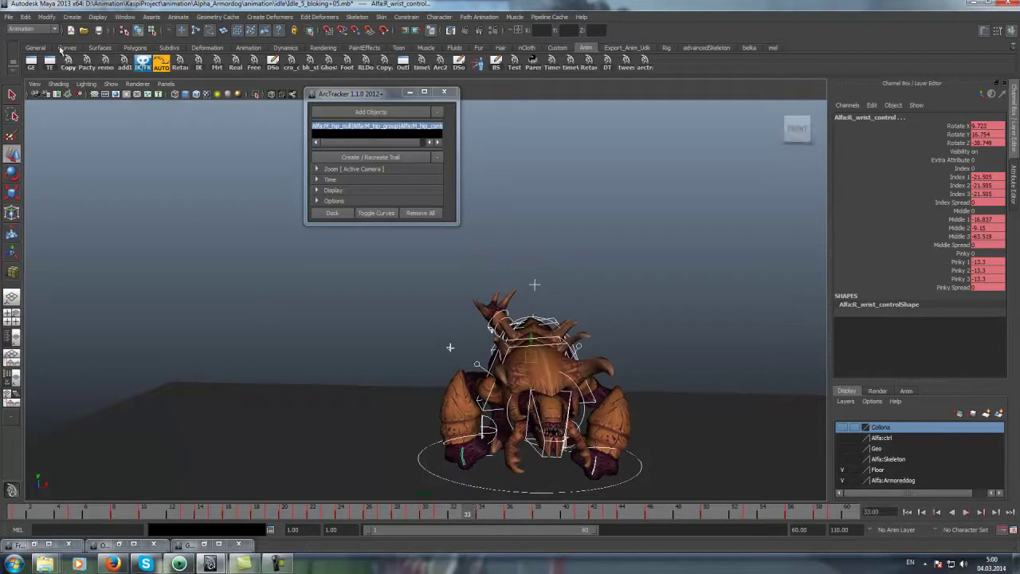
{"action": "left_click_drag", "start_coordinate": [555, 510], "coordinate": [510, 510]}
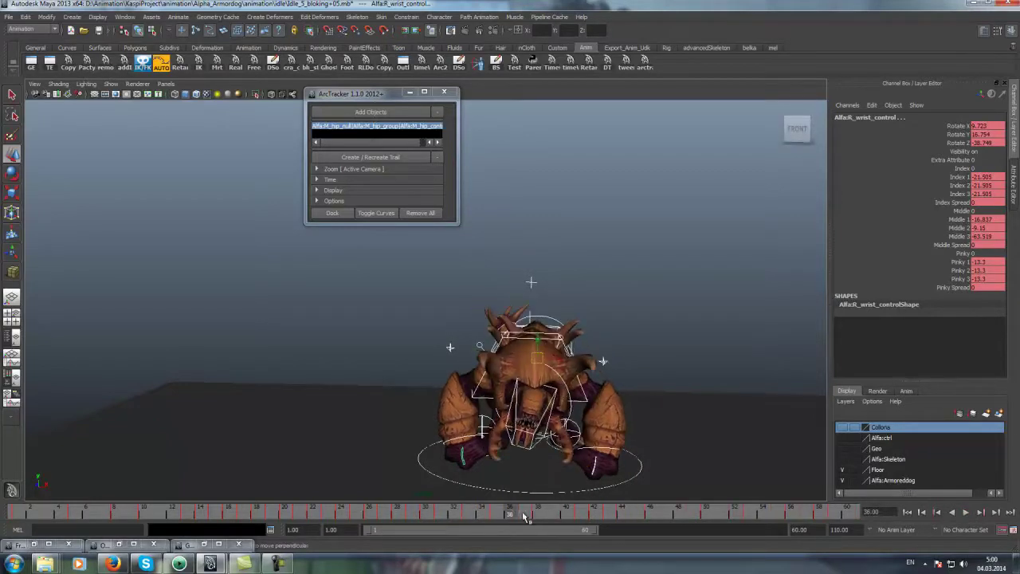
{"action": "key", "text": "alt+v"}
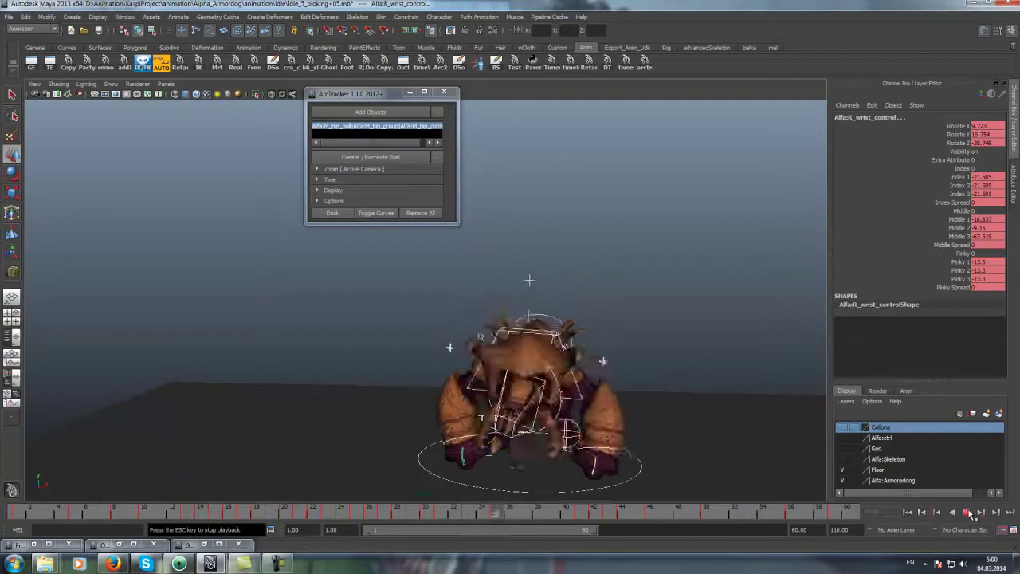
{"action": "right_click_drag", "start_coordinate": [789, 430], "coordinate": [697, 360], "text": "alt"}
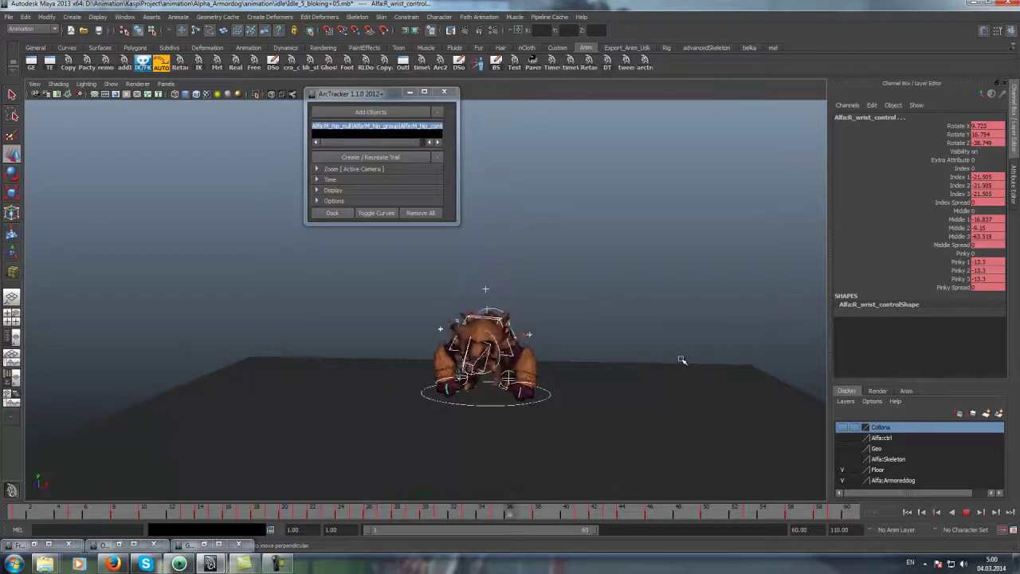
{"action": "left_click_drag", "start_coordinate": [682, 360], "coordinate": [789, 412], "text": "alt"}
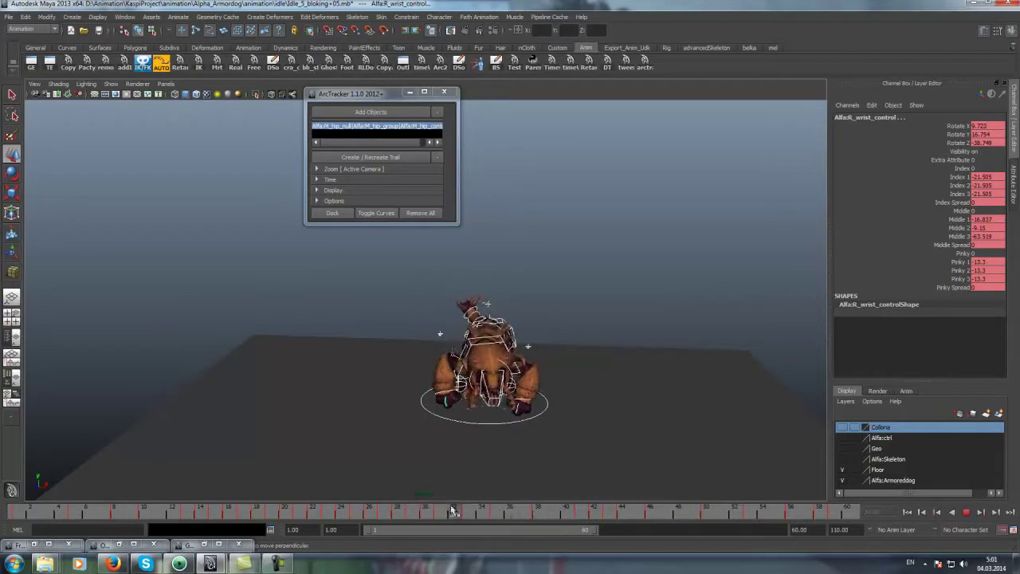
Select M_chest_control, open its Graph Editor curves and raise the Rotate Z key at frame 35
{"action": "left_click", "coordinate": [674, 337]}
{"action": "scroll", "coordinate": [510, 359], "scroll_direction": "up", "scroll_amount": 2}
{"action": "left_click", "coordinate": [500, 360]}
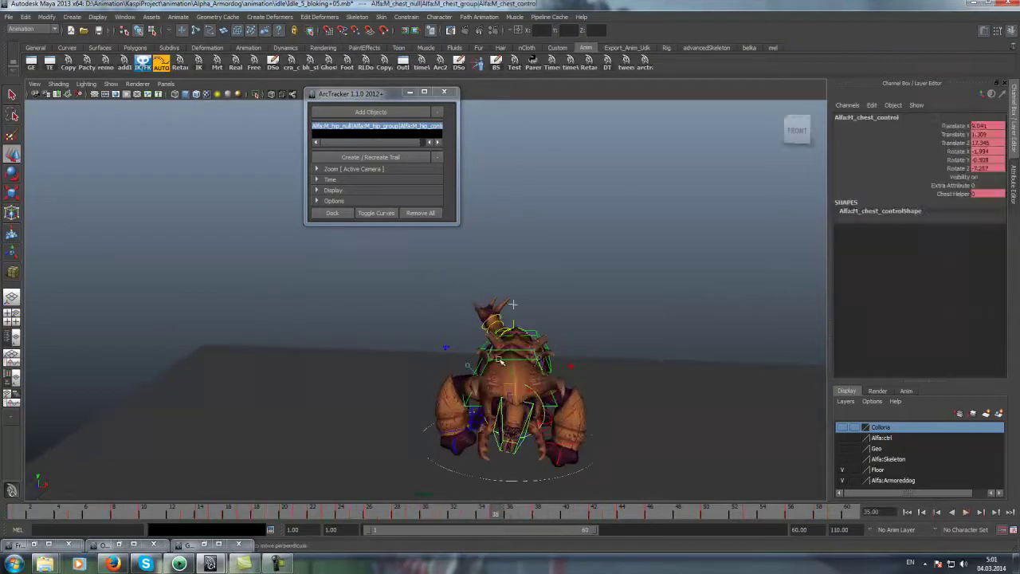
{"action": "left_click", "coordinate": [929, 160]}
{"action": "left_click", "coordinate": [31, 62]}
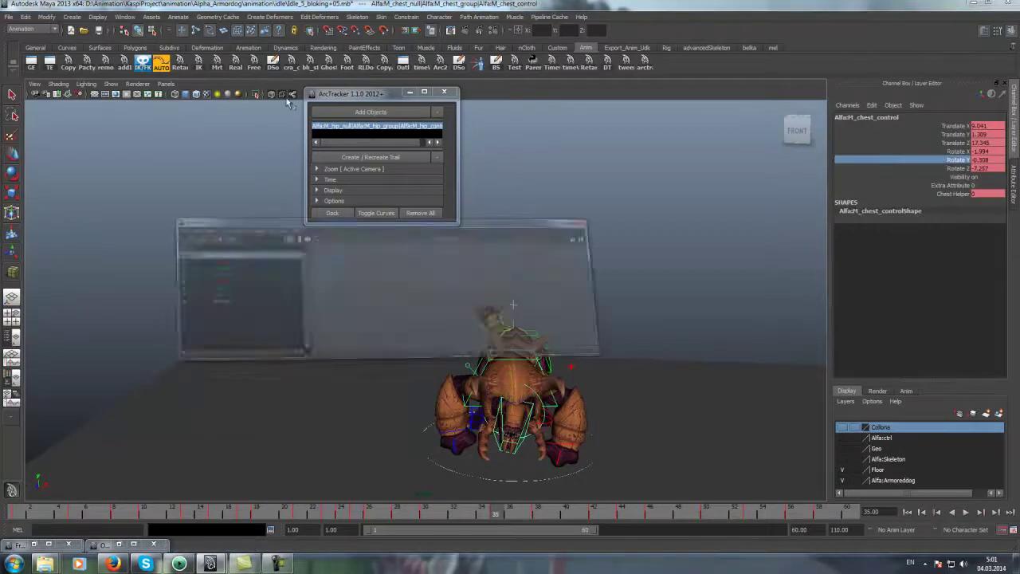
{"action": "left_click", "coordinate": [531, 164]}
{"action": "middle_click_drag", "start_coordinate": [531, 160], "coordinate": [527, 126]}
Show the chest's Rotate X curve and select its keys at frames 35 and 38
{"action": "left_click_drag", "start_coordinate": [504, 515], "coordinate": [542, 517]}
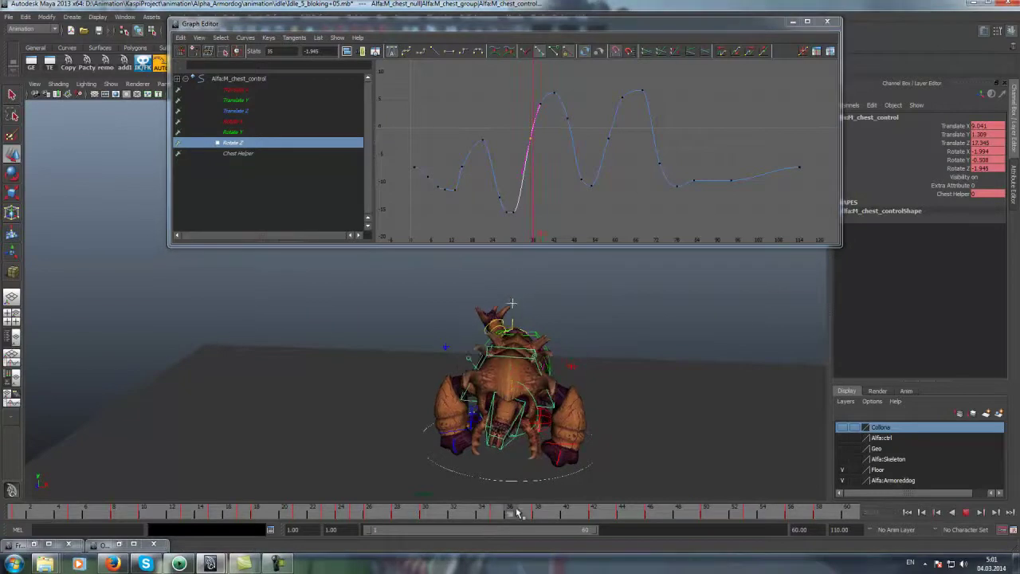
{"action": "left_click", "coordinate": [934, 161]}
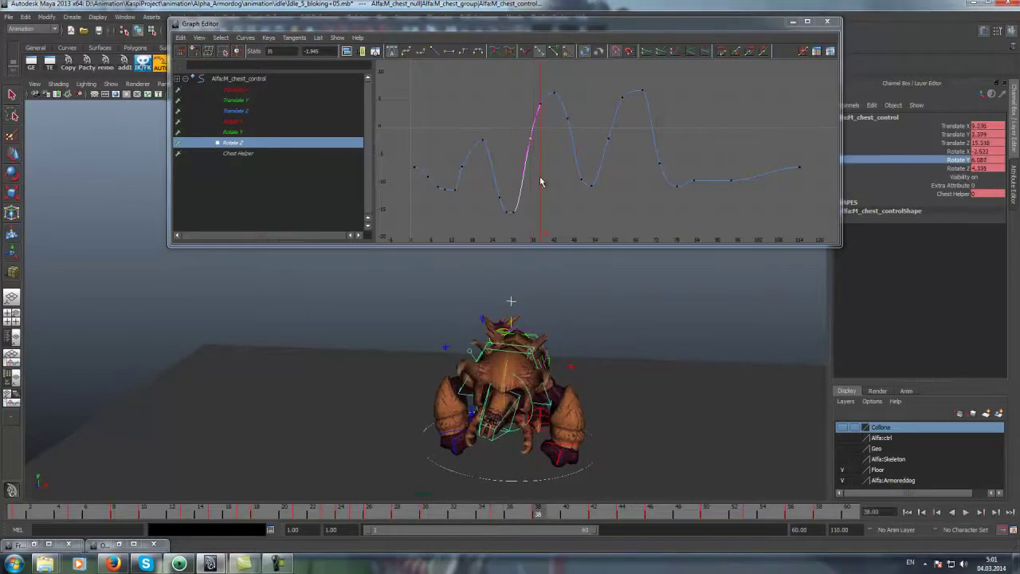
{"action": "left_click", "coordinate": [256, 123]}
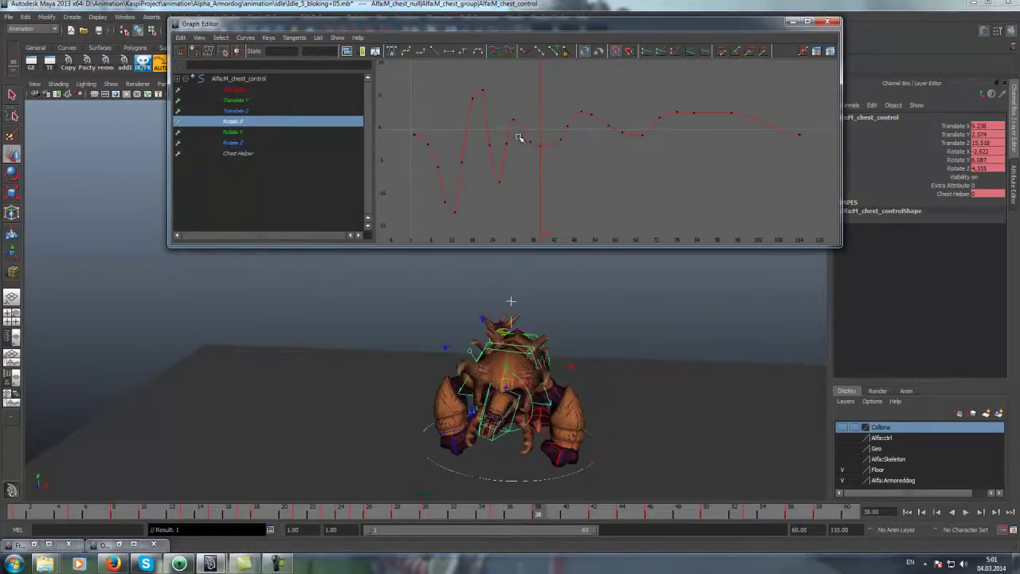
{"action": "left_click_drag", "start_coordinate": [536, 111], "coordinate": [541, 151]}
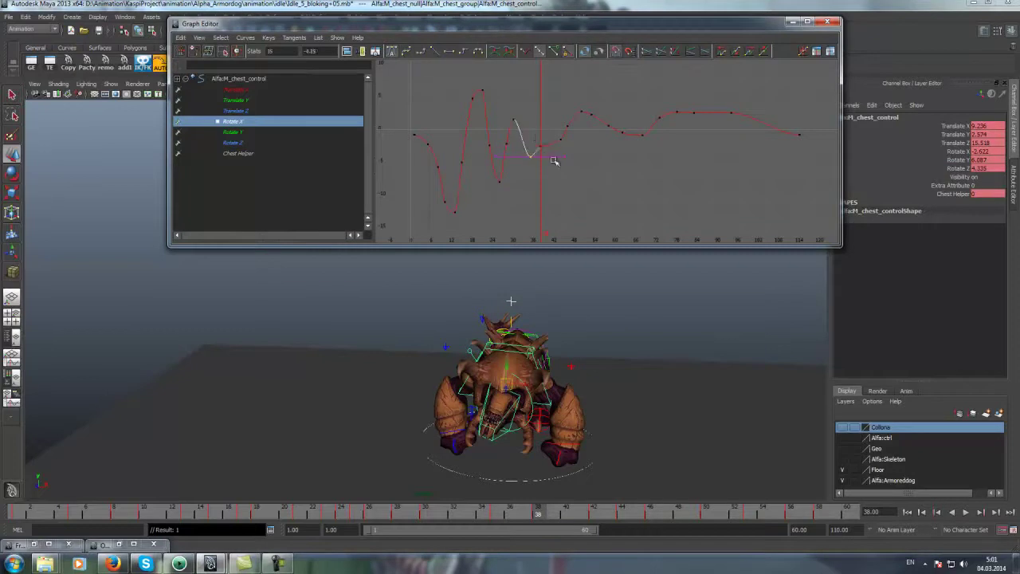
{"action": "left_click", "coordinate": [530, 144]}
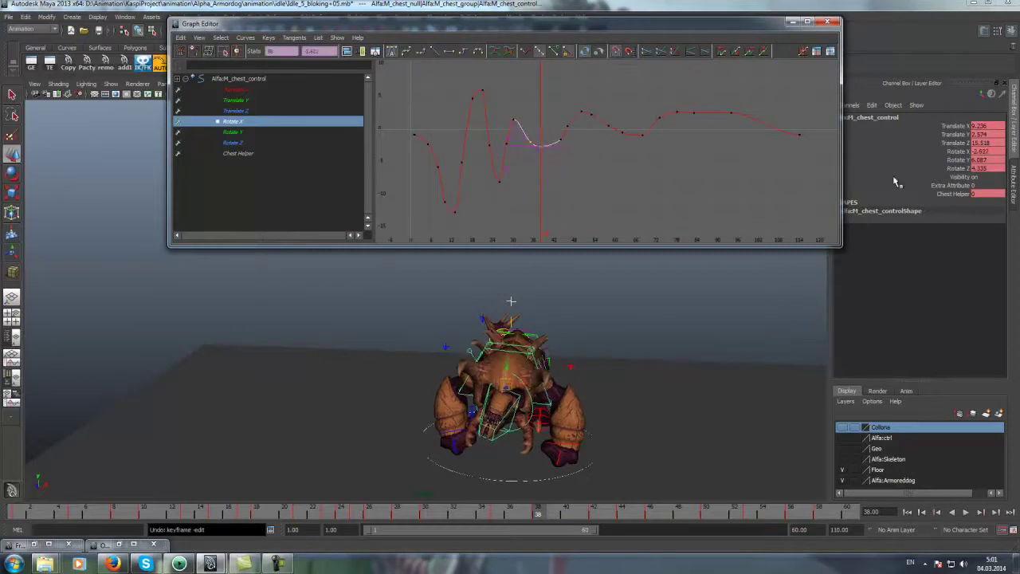
Raise the Rotate Y keys at frame 36, frame 35 (to 6.53) and frame 42 (to 13.23)
{"action": "left_click", "coordinate": [235, 129]}
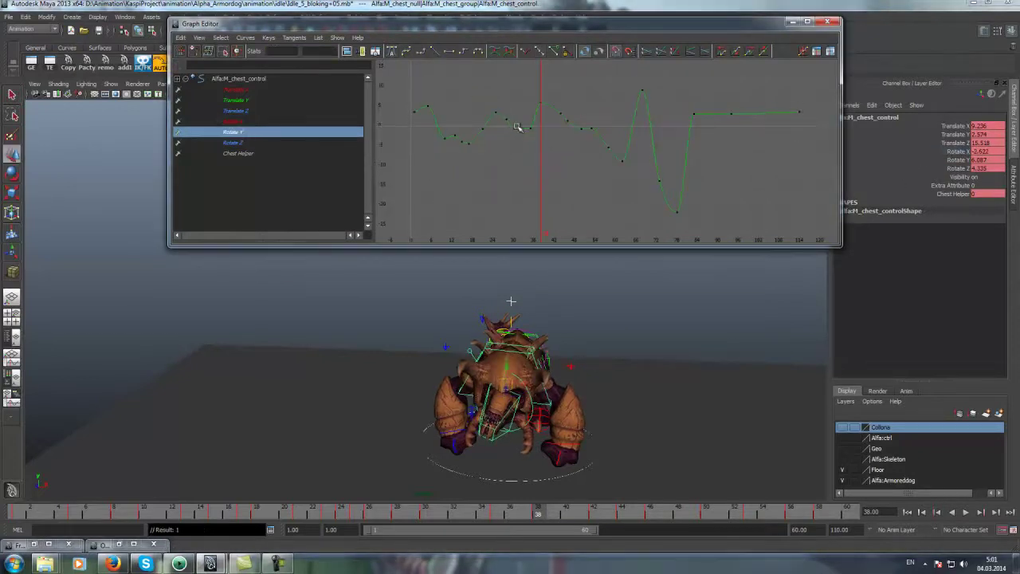
{"action": "left_click_drag", "start_coordinate": [549, 122], "coordinate": [533, 94]}
{"action": "middle_click_drag", "start_coordinate": [533, 94], "coordinate": [550, 153]}
{"action": "left_click_drag", "start_coordinate": [473, 512], "coordinate": [495, 516]}
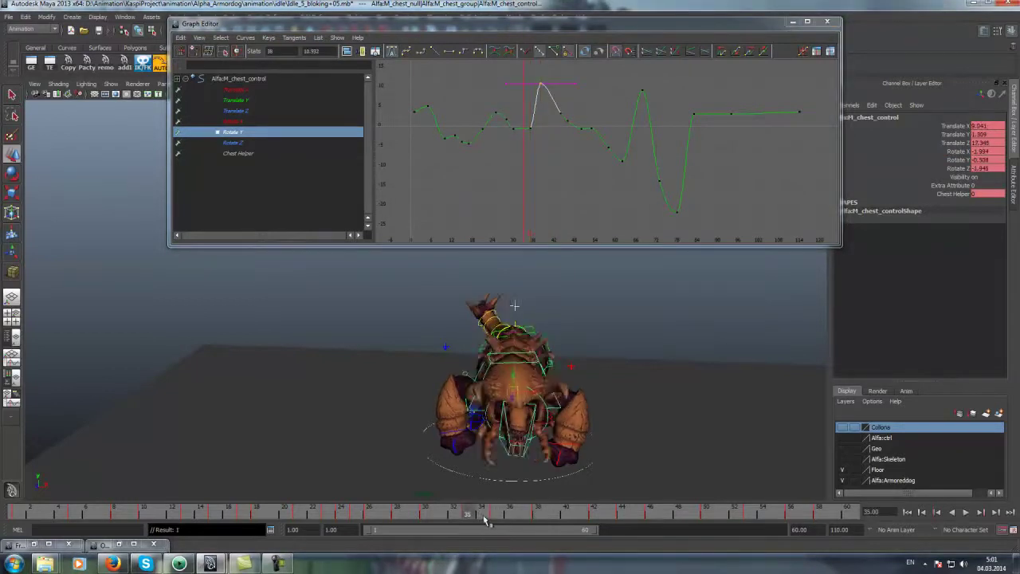
{"action": "left_click", "coordinate": [532, 127]}
{"action": "middle_click_drag", "start_coordinate": [542, 143], "coordinate": [540, 102]}
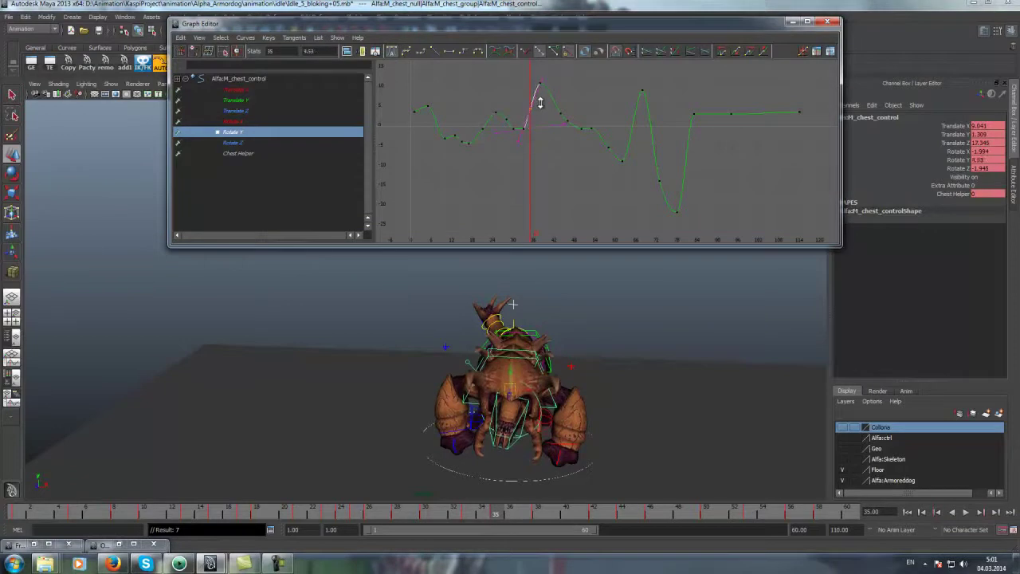
{"action": "left_click_drag", "start_coordinate": [425, 515], "coordinate": [595, 517]}
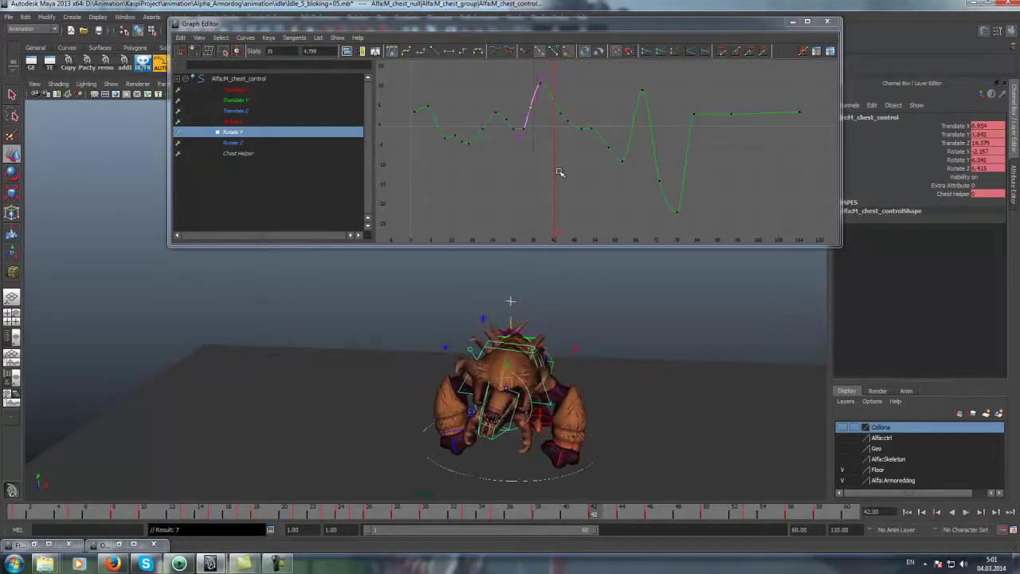
{"action": "middle_click_drag", "start_coordinate": [561, 93], "coordinate": [562, 82]}
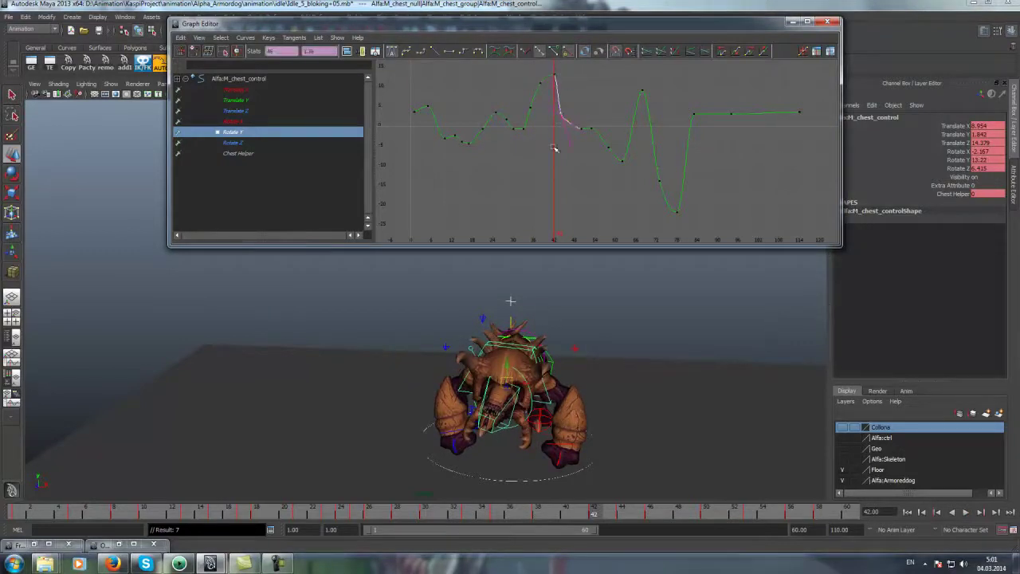
{"action": "left_click", "coordinate": [284, 513]}
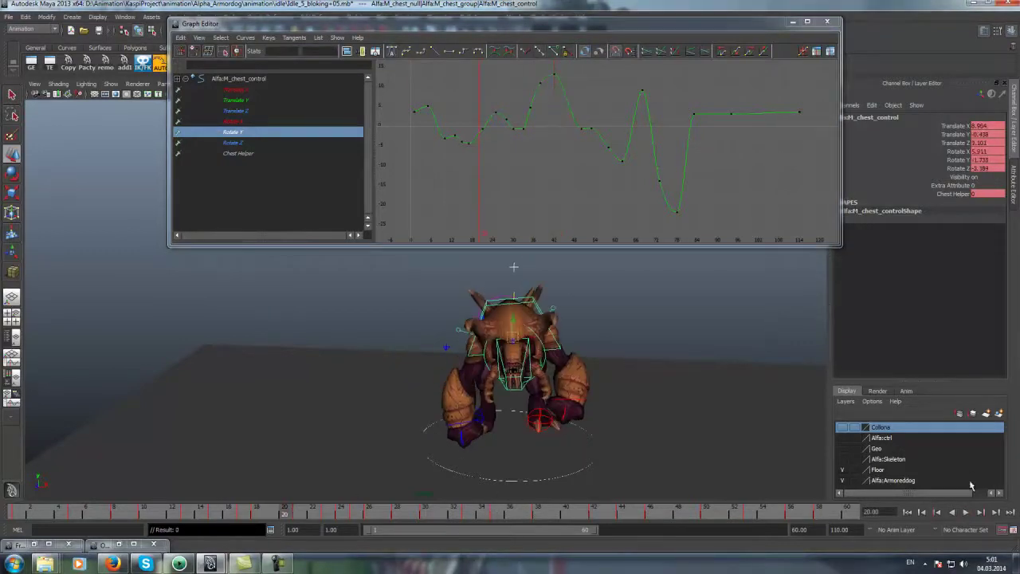
Play back, then show the chest's Rotate Z curve and pull its frame-53 key down to -18.876
{"action": "left_click", "coordinate": [966, 513]}
{"action": "mouse_move", "coordinate": [550, 363]}
{"action": "left_mouse_down", "text": "alt"}
{"action": "mouse_move", "coordinate": [579, 363]}
{"action": "mouse_move", "coordinate": [585, 354]}
{"action": "left_mouse_up", "text": "alt"}
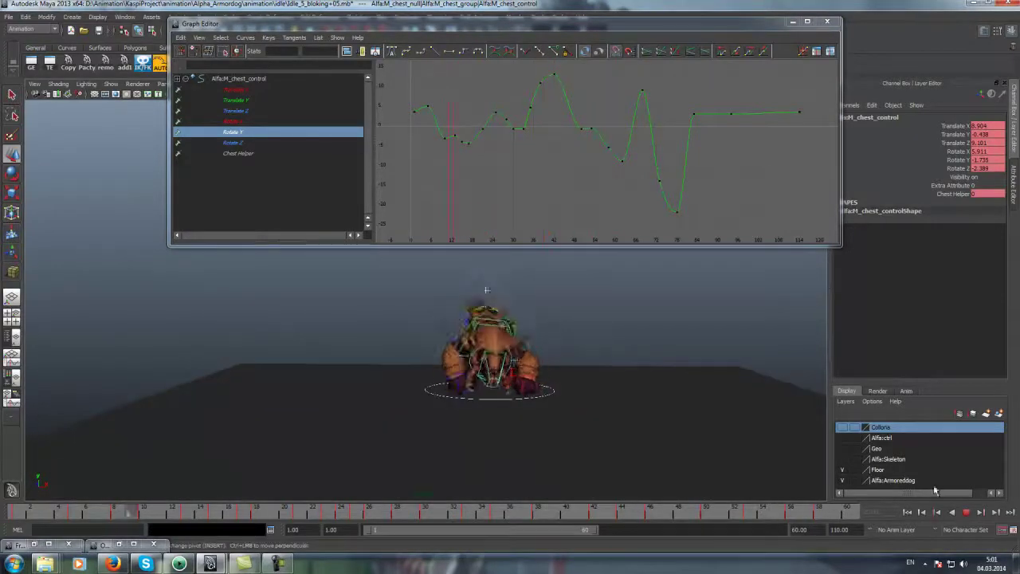
{"action": "left_click", "coordinate": [966, 512]}
{"action": "left_click", "coordinate": [502, 511]}
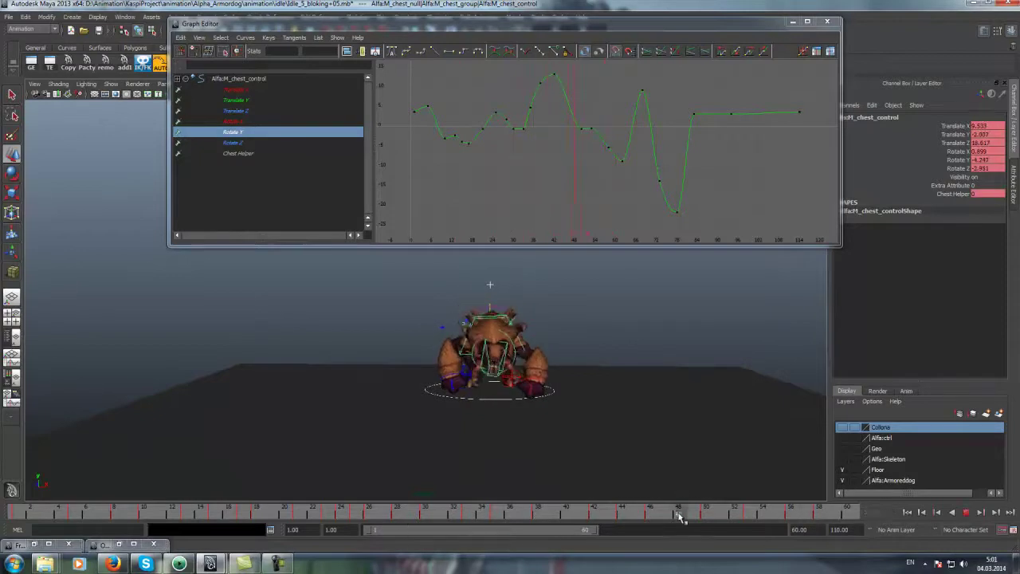
{"action": "left_click", "coordinate": [938, 151]}
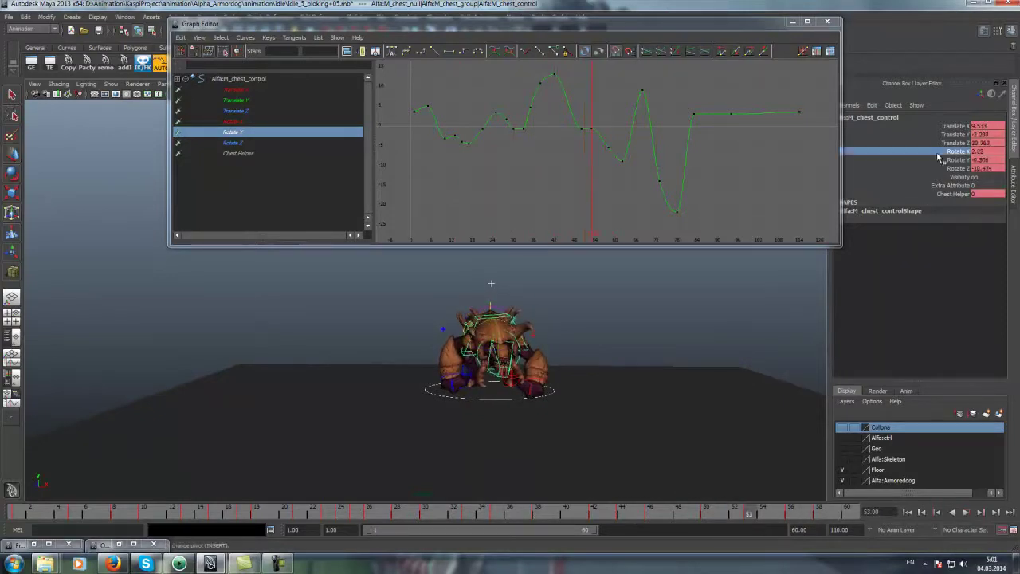
{"action": "left_click", "coordinate": [227, 143]}
{"action": "left_click_drag", "start_coordinate": [582, 180], "coordinate": [593, 188]}
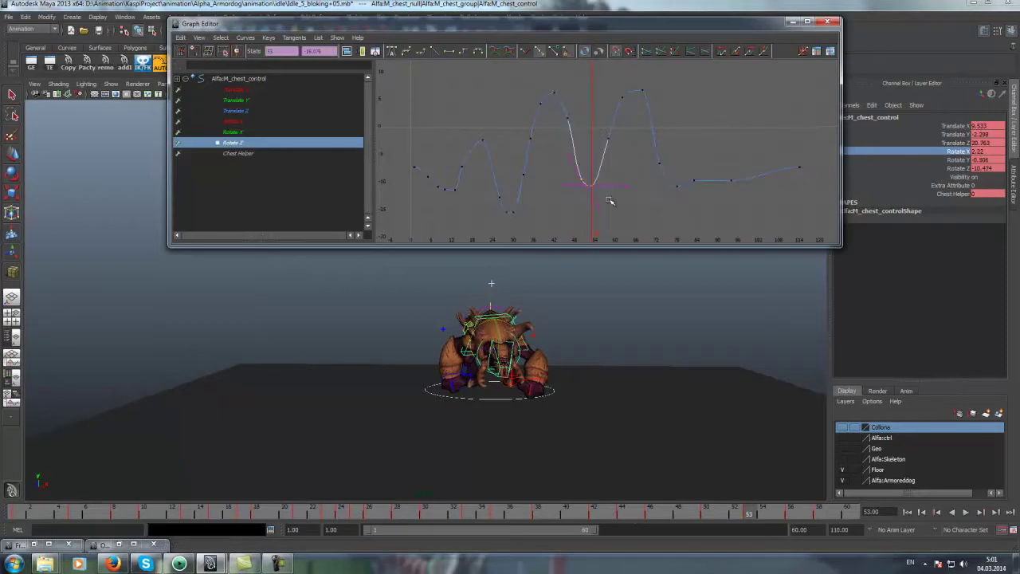
Scrub frames 38–58 to review the Rotate Z motion, then display the Rotate Y curve
{"action": "left_click_drag", "start_coordinate": [449, 508], "coordinate": [687, 523]}
{"action": "left_click_drag", "start_coordinate": [763, 514], "coordinate": [655, 508]}
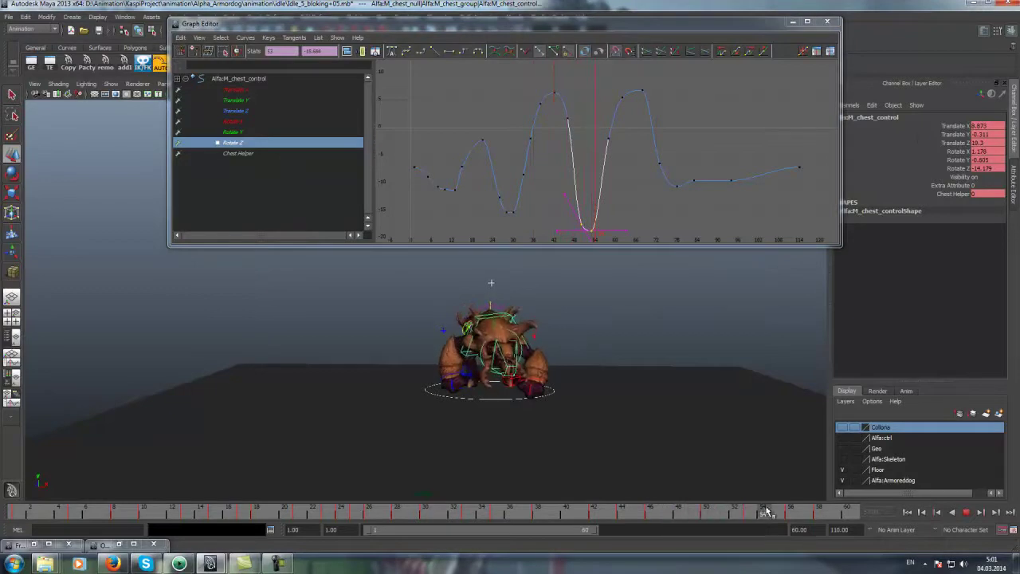
{"action": "left_click", "coordinate": [921, 159]}
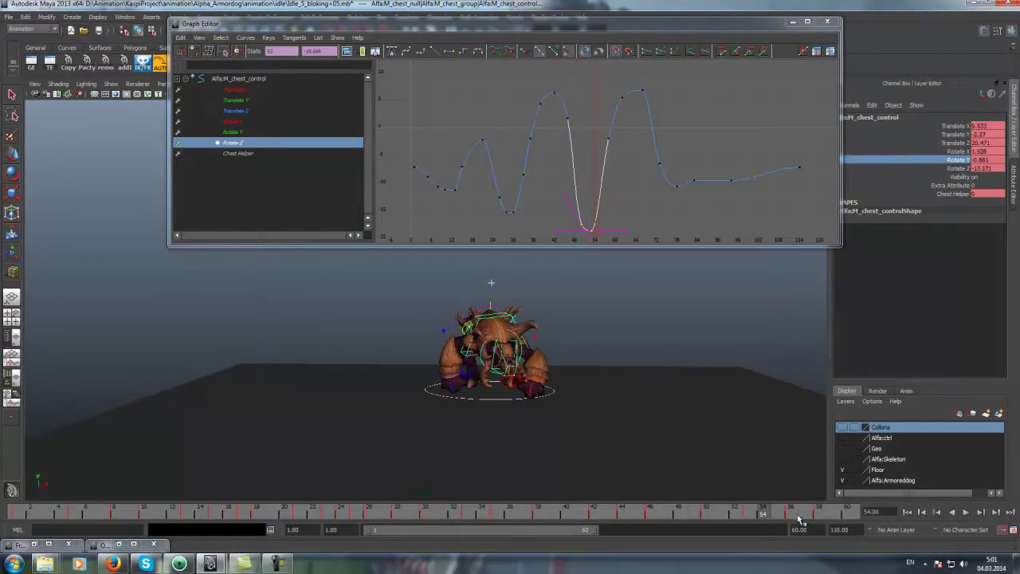
{"action": "left_click_drag", "start_coordinate": [799, 519], "coordinate": [819, 514]}
{"action": "left_click", "coordinate": [614, 129]}
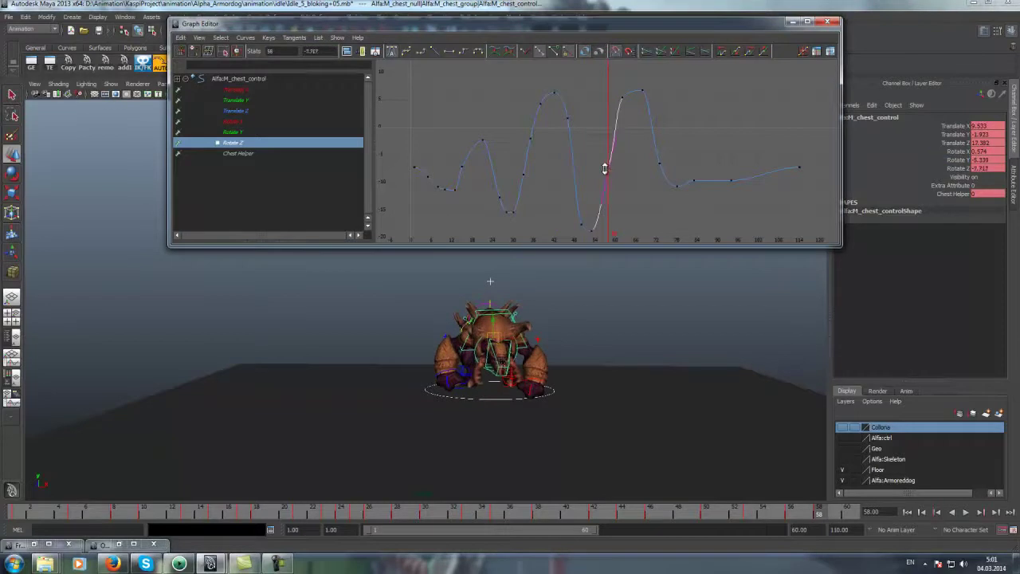
{"action": "mouse_move", "coordinate": [539, 512]}
{"action": "left_mouse_down"}
{"action": "mouse_move", "coordinate": [749, 518]}
{"action": "mouse_move", "coordinate": [558, 488]}
{"action": "left_mouse_up"}
{"action": "left_click_drag", "start_coordinate": [635, 492], "coordinate": [819, 514]}
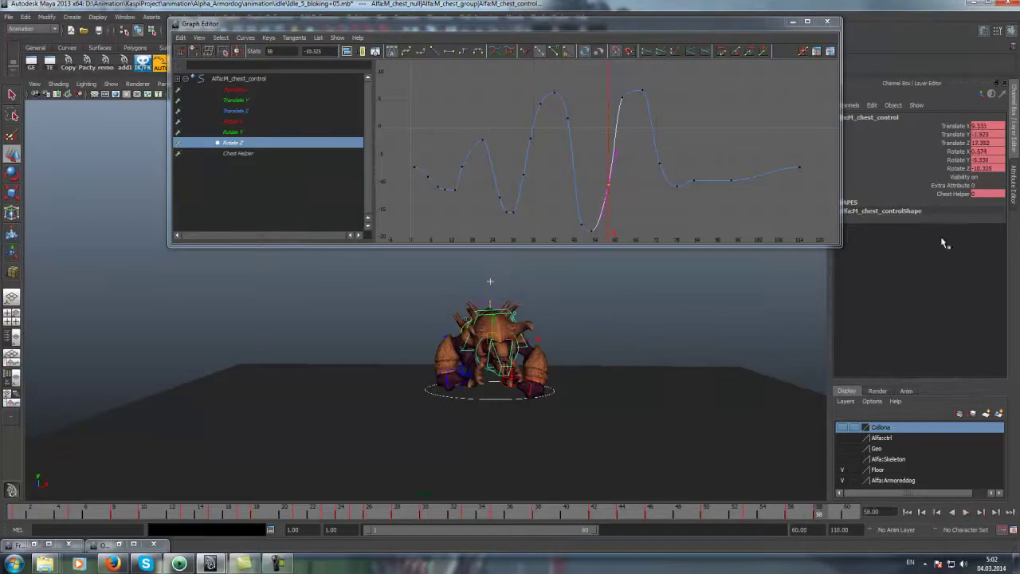
{"action": "left_click", "coordinate": [945, 162]}
{"action": "left_click", "coordinate": [220, 131]}
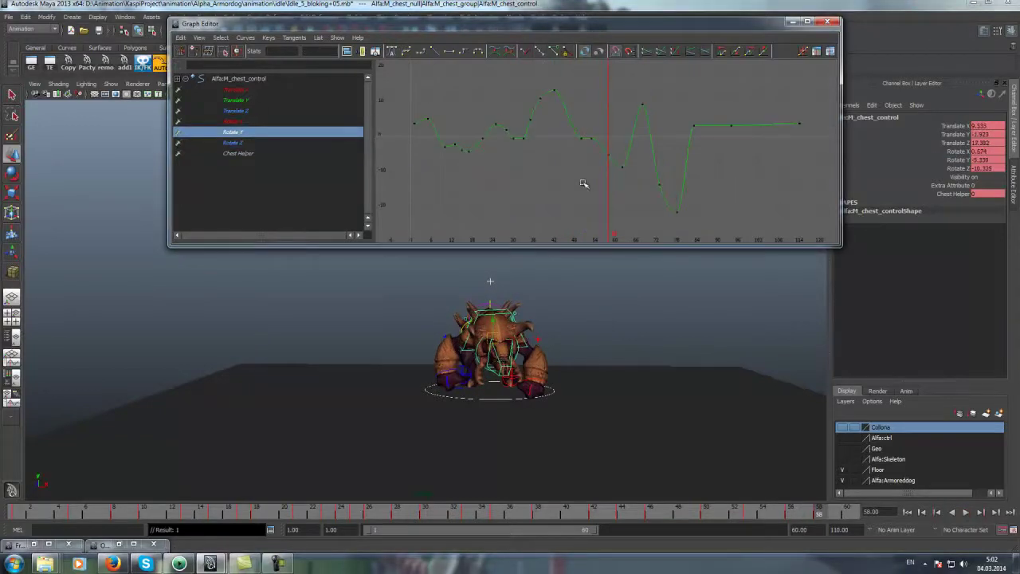
Select the chest's Rotate Y key at frame 58 and its neighbour, then play back to frame 60
{"action": "left_click", "coordinate": [871, 160]}
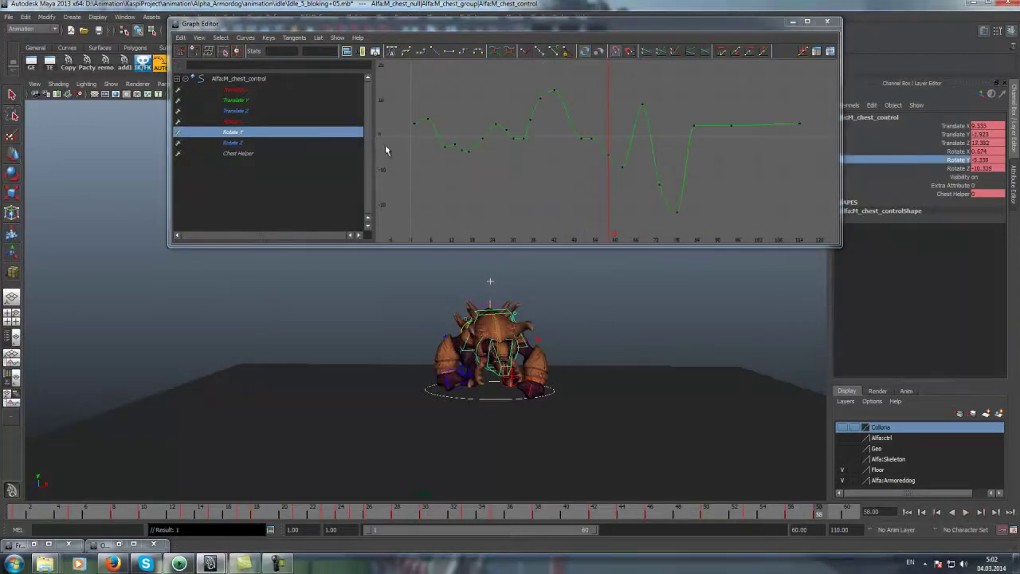
{"action": "left_click", "coordinate": [609, 149]}
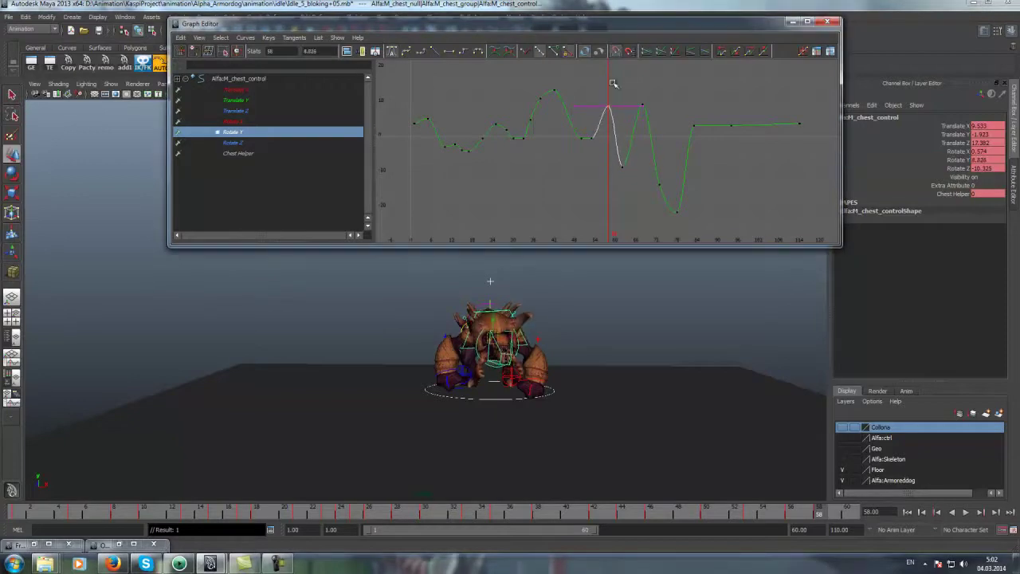
{"action": "left_click_drag", "start_coordinate": [494, 520], "coordinate": [660, 523]}
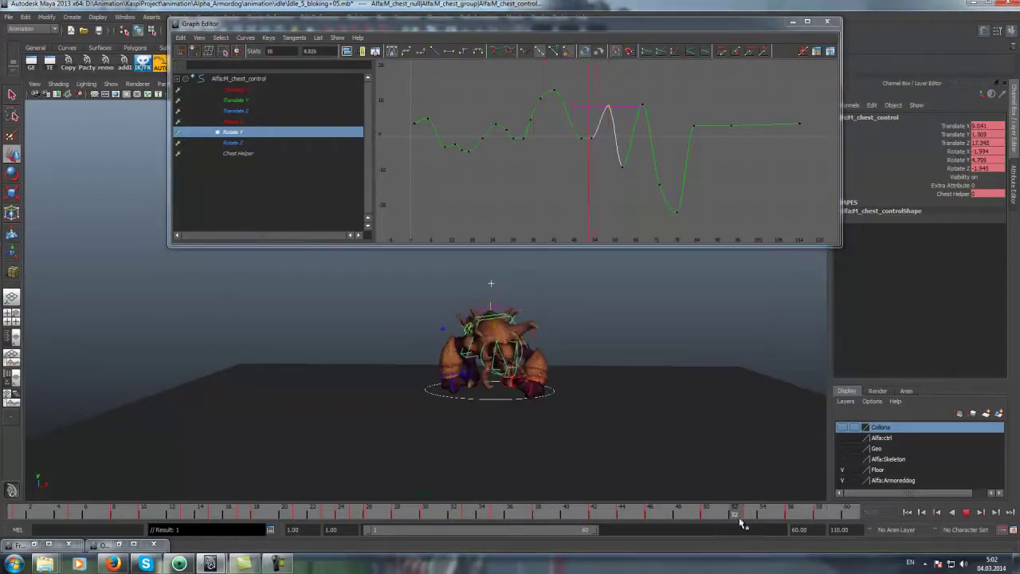
{"action": "left_click_drag", "start_coordinate": [582, 130], "coordinate": [606, 160]}
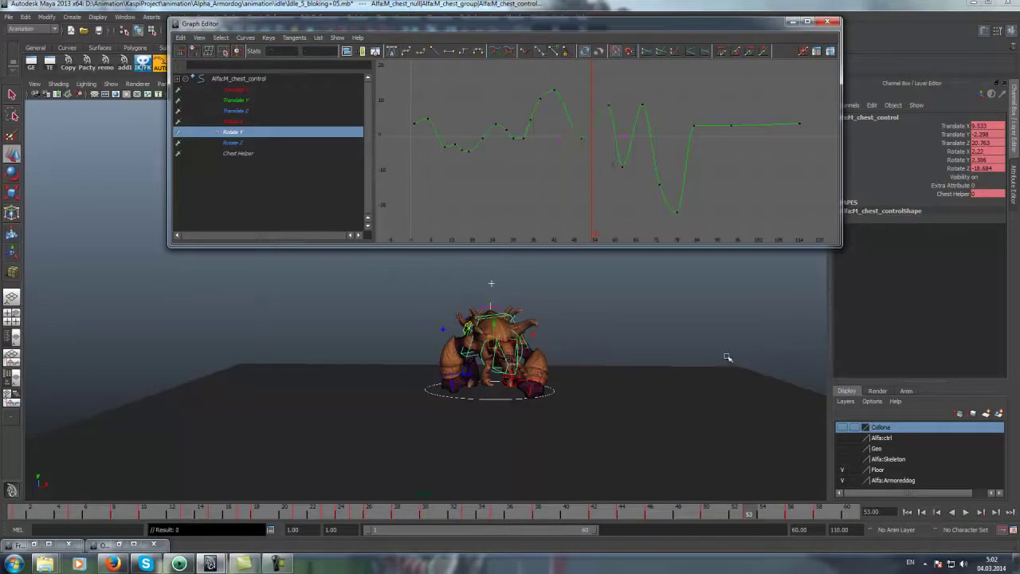
{"action": "key", "text": "alt+v"}
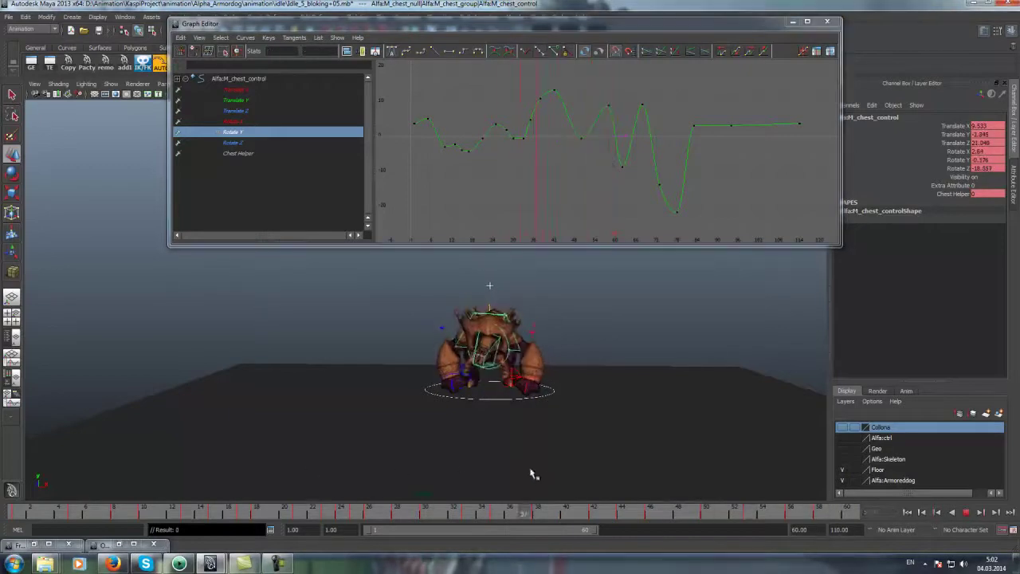
{"action": "left_click", "coordinate": [834, 512]}
Extend the playback range end to frame 88, review, and raise the Rotate Z key near frame 58
{"action": "left_click_drag", "start_coordinate": [594, 531], "coordinate": [699, 530]}
{"action": "key", "text": "alt+v"}
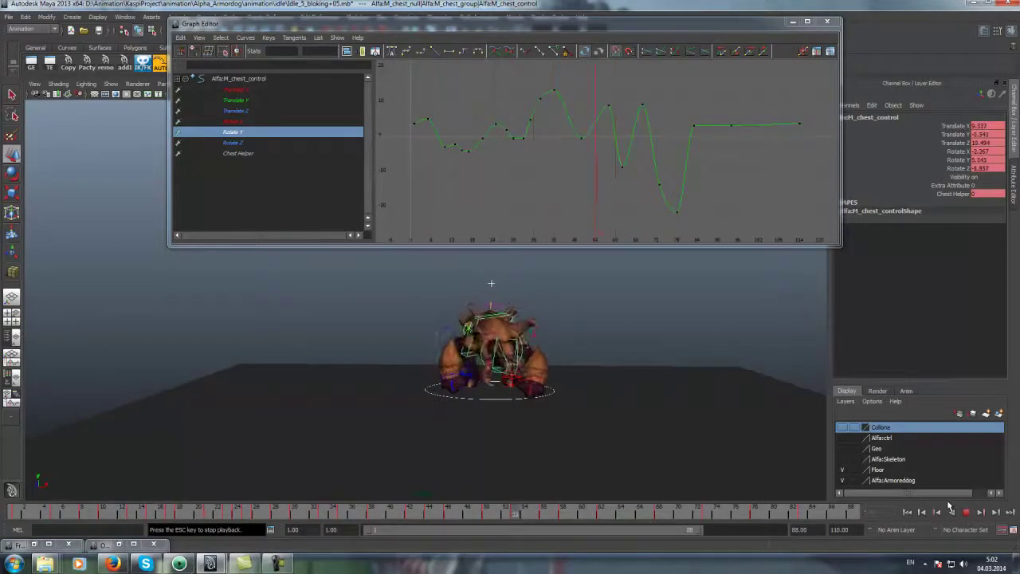
{"action": "mouse_move", "coordinate": [702, 410]}
{"action": "right_mouse_down", "text": "alt"}
{"action": "mouse_move", "coordinate": [669, 463]}
{"action": "mouse_move", "coordinate": [664, 451]}
{"action": "right_mouse_up", "text": "alt"}
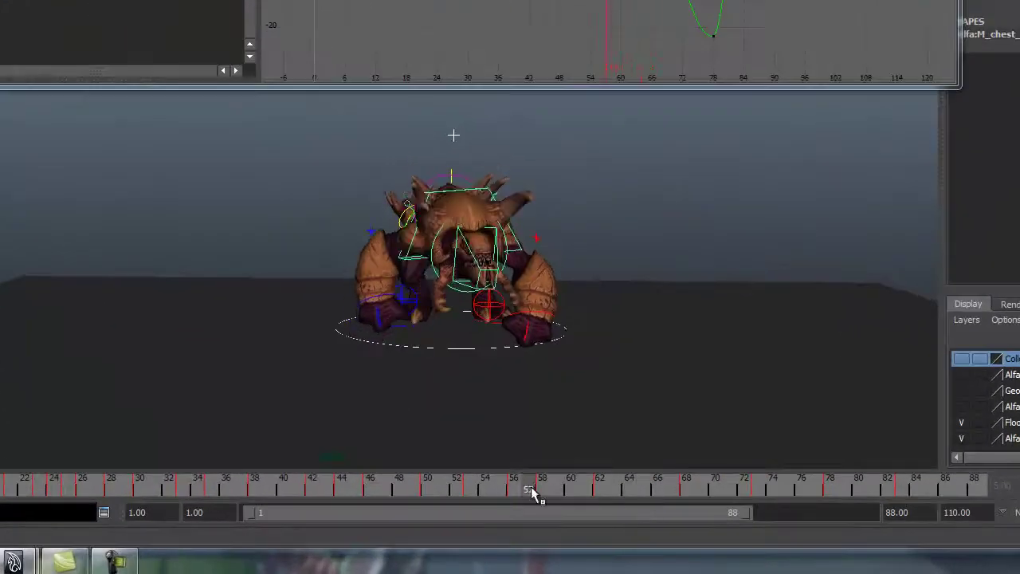
{"action": "left_click", "coordinate": [233, 142]}
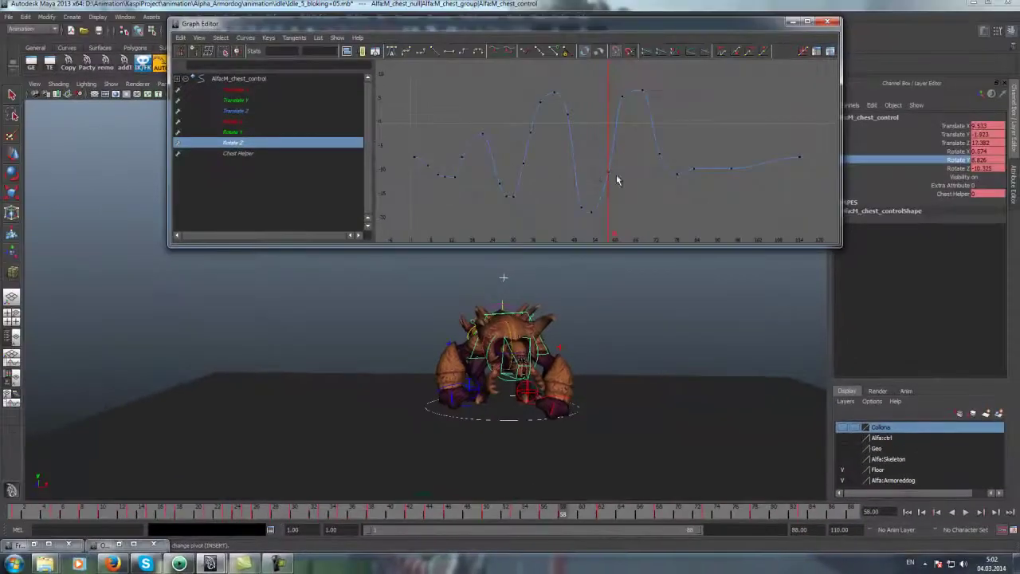
{"action": "left_click_drag", "start_coordinate": [617, 181], "coordinate": [600, 163]}
{"action": "middle_click_drag", "start_coordinate": [600, 163], "coordinate": [625, 150], "text": "shift"}
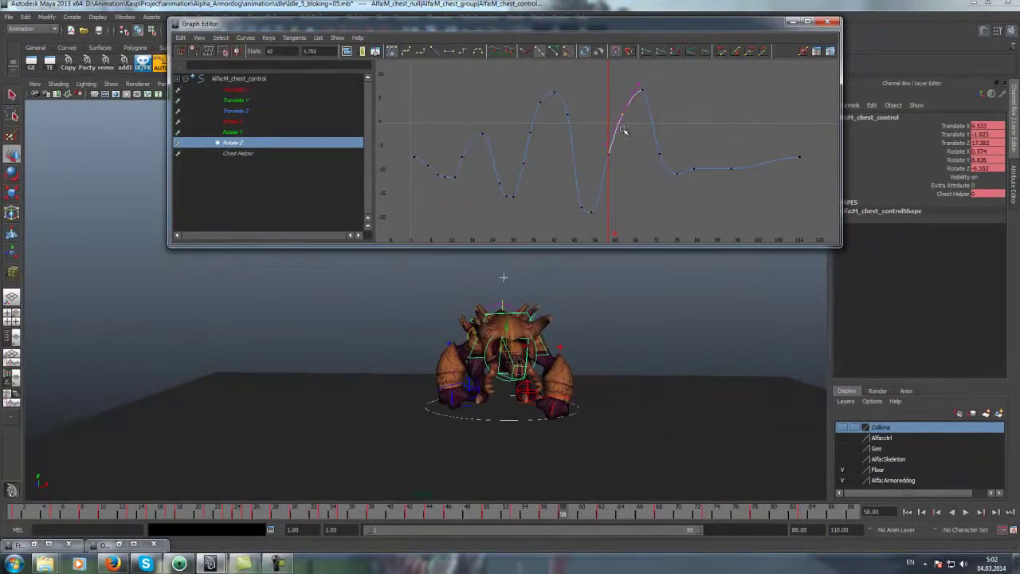
At frame 62, move the chest's Rotate Y key up to the frame 58 key's value
{"action": "left_click", "coordinate": [948, 160]}
{"action": "left_click", "coordinate": [232, 122]}
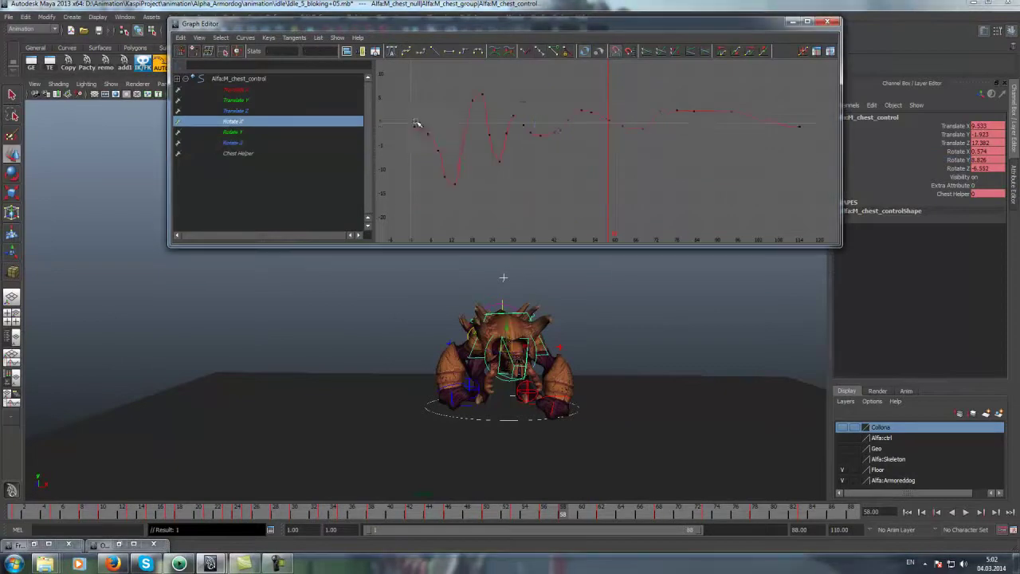
{"action": "left_click", "coordinate": [598, 515]}
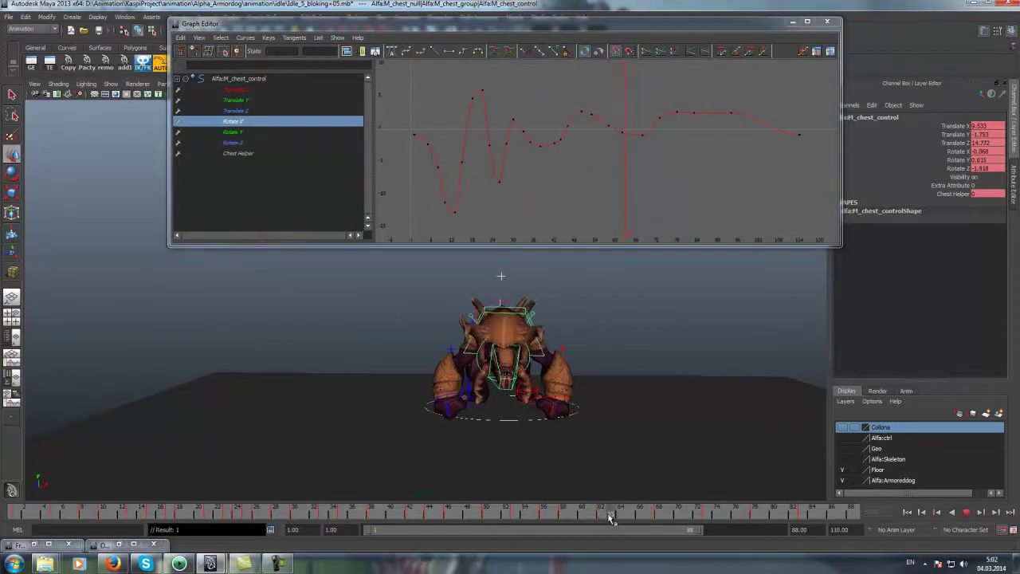
{"action": "left_click", "coordinate": [841, 152]}
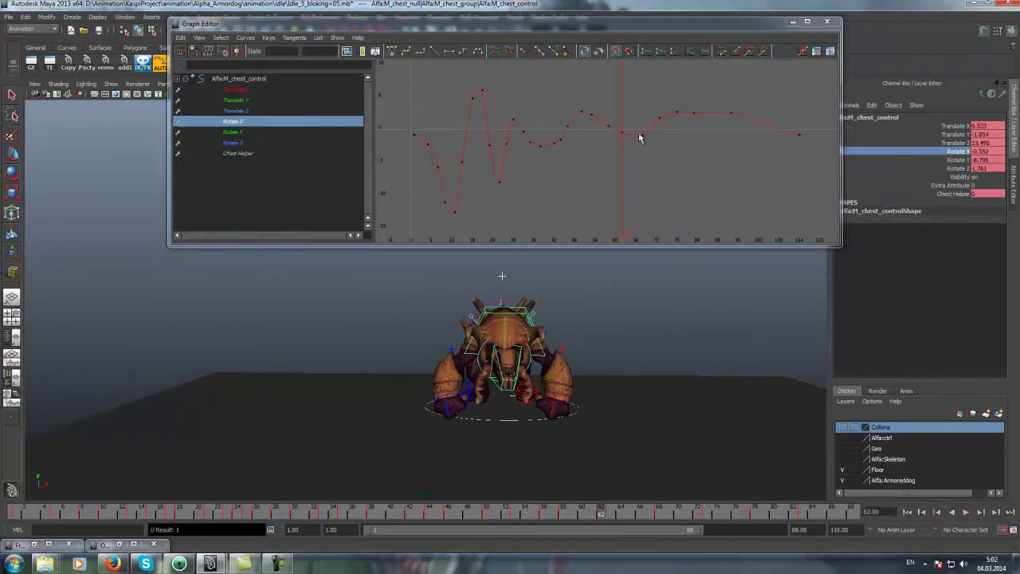
{"action": "left_click", "coordinate": [241, 132]}
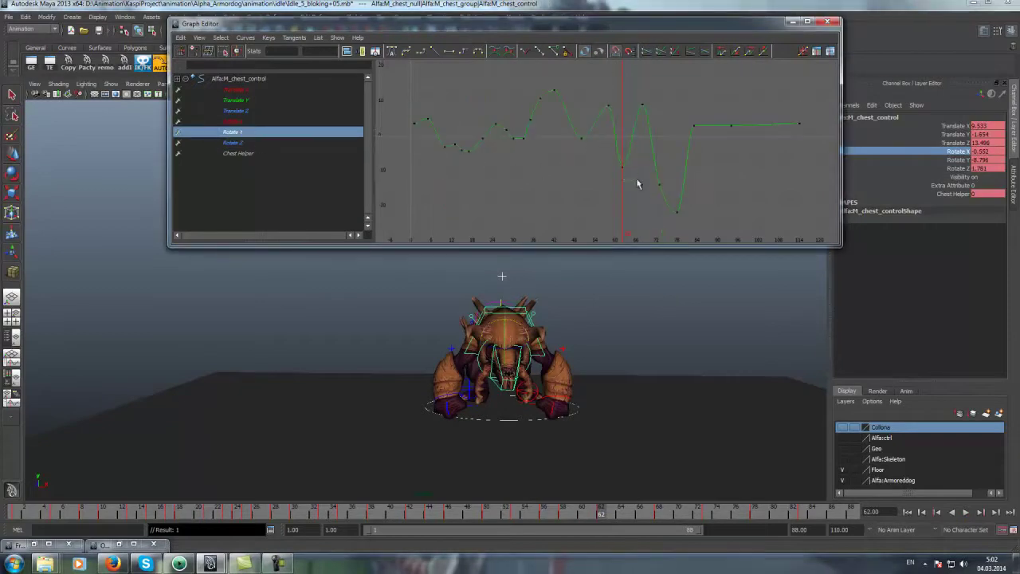
{"action": "key", "text": "w"}
{"action": "middle_click_drag", "start_coordinate": [637, 184], "coordinate": [637, 122]}
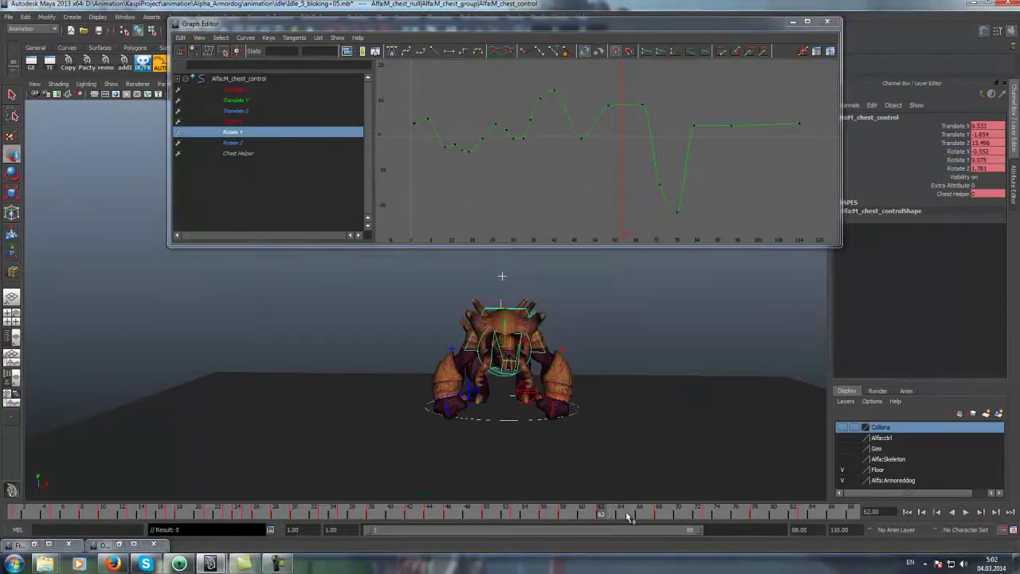
Play back the animation to check the held rotation, then orbit around the creature
{"action": "key", "text": "alt+v"}
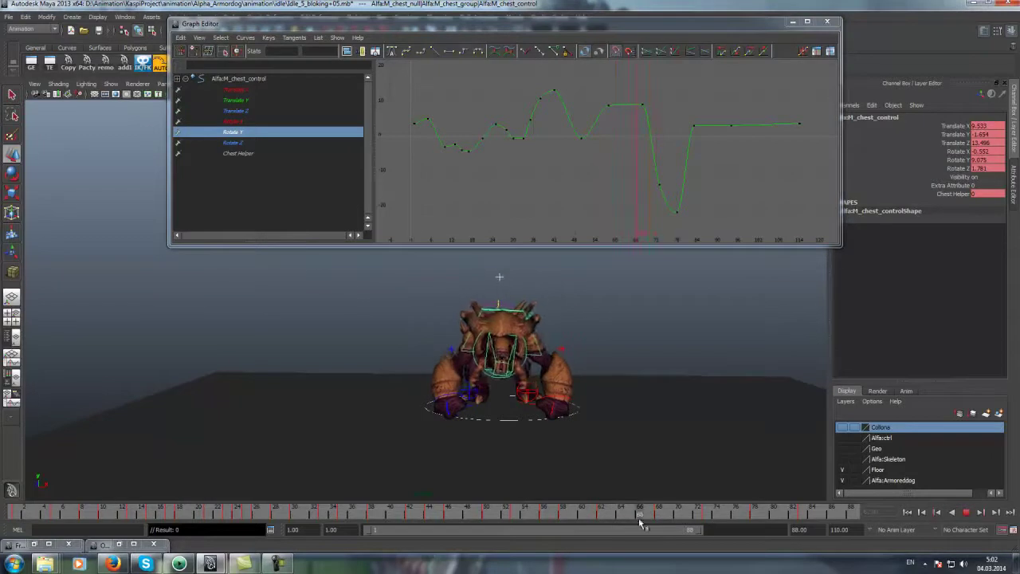
{"action": "key", "text": "alt+v"}
{"action": "scroll", "coordinate": [596, 375], "scroll_direction": "up", "scroll_amount": 3}
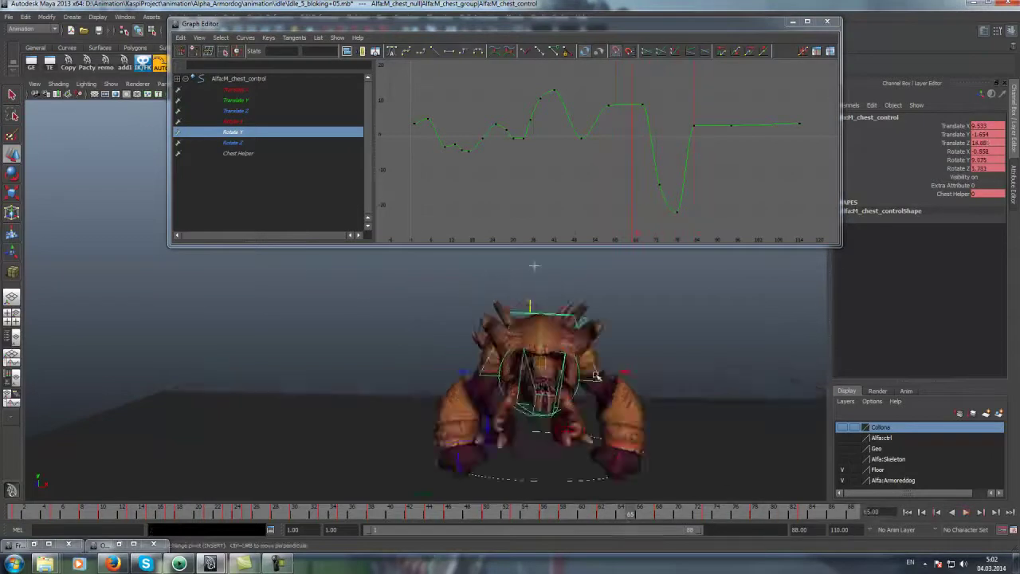
{"action": "mouse_move", "coordinate": [595, 375]}
{"action": "left_mouse_down", "text": "alt"}
{"action": "mouse_move", "coordinate": [569, 313]}
{"action": "mouse_move", "coordinate": [523, 312]}
{"action": "left_mouse_up", "text": "alt"}
Select the UpDown control and display only its Translate X curve
{"action": "left_click", "coordinate": [534, 356]}
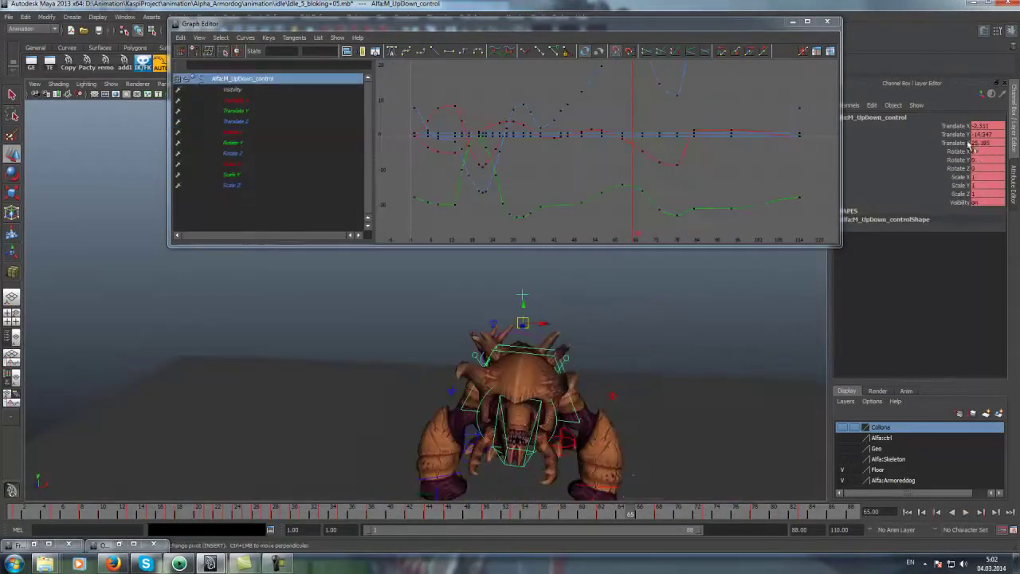
{"action": "left_click", "coordinate": [843, 134]}
{"action": "left_click", "coordinate": [252, 100]}
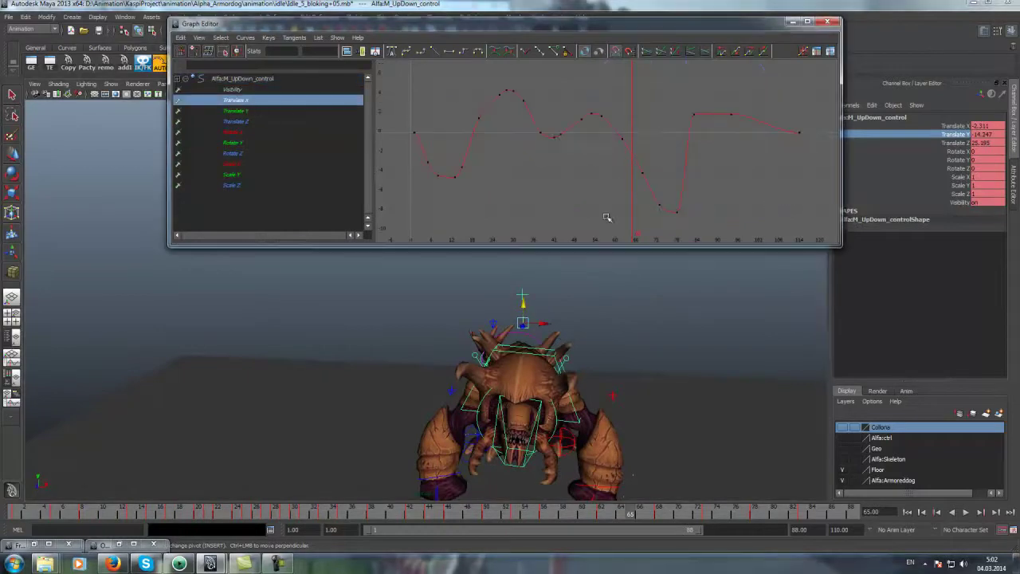
{"action": "left_click_drag", "start_coordinate": [633, 399], "coordinate": [640, 409], "text": "alt"}
{"action": "mouse_move", "coordinate": [634, 509]}
{"action": "left_mouse_down"}
{"action": "mouse_move", "coordinate": [580, 507]}
{"action": "mouse_move", "coordinate": [676, 496]}
{"action": "mouse_move", "coordinate": [570, 496]}
{"action": "mouse_move", "coordinate": [808, 506]}
{"action": "mouse_move", "coordinate": [679, 510]}
{"action": "left_mouse_up"}
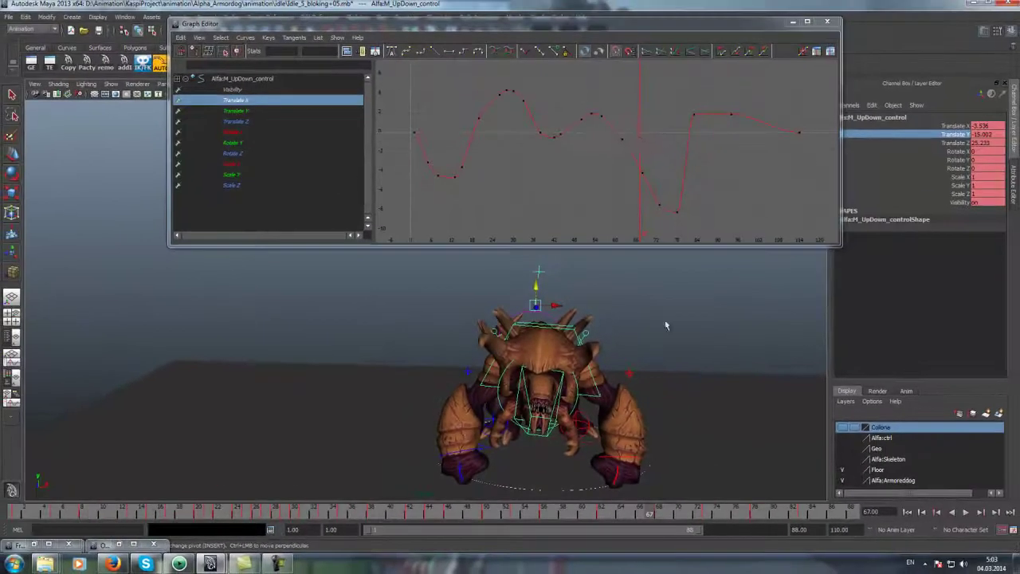
Scrub between frames 56 and 72 to inspect the Translate X keys around frame 62
{"action": "left_click_drag", "start_coordinate": [661, 191], "coordinate": [661, 245]}
{"action": "mouse_move", "coordinate": [699, 511]}
{"action": "left_mouse_down"}
{"action": "mouse_move", "coordinate": [709, 516]}
{"action": "mouse_move", "coordinate": [508, 508]}
{"action": "mouse_move", "coordinate": [659, 515]}
{"action": "left_mouse_up"}
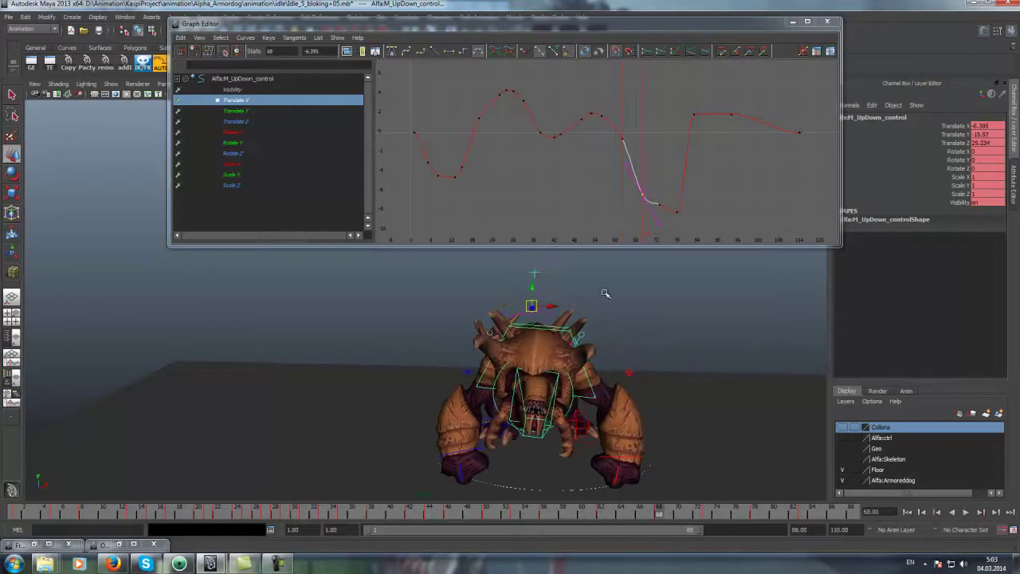
{"action": "left_click", "coordinate": [642, 214]}
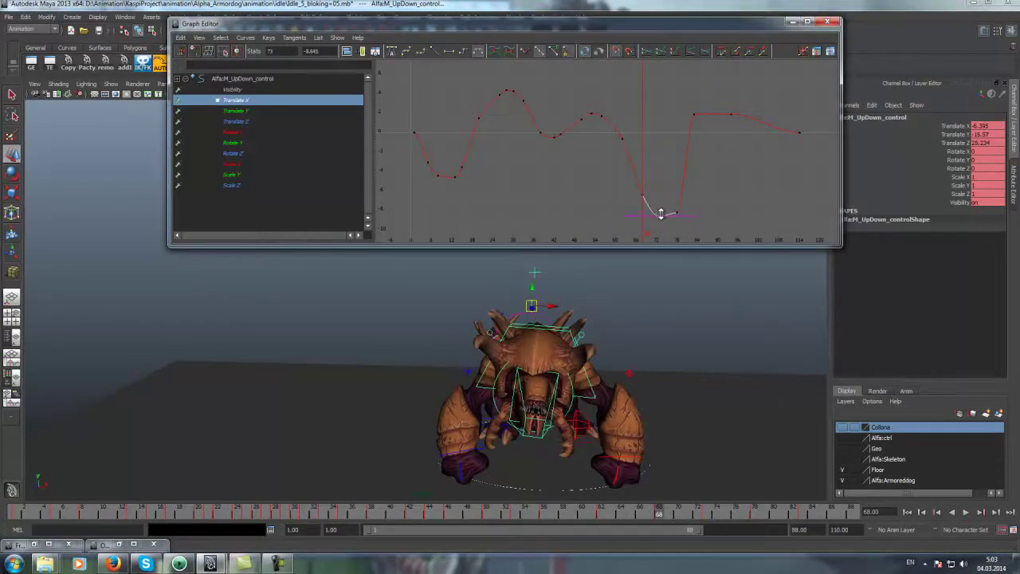
{"action": "mouse_move", "coordinate": [446, 509]}
{"action": "left_mouse_down"}
{"action": "mouse_move", "coordinate": [674, 528]}
{"action": "mouse_move", "coordinate": [658, 519]}
{"action": "left_mouse_up"}
{"action": "key", "text": "w"}
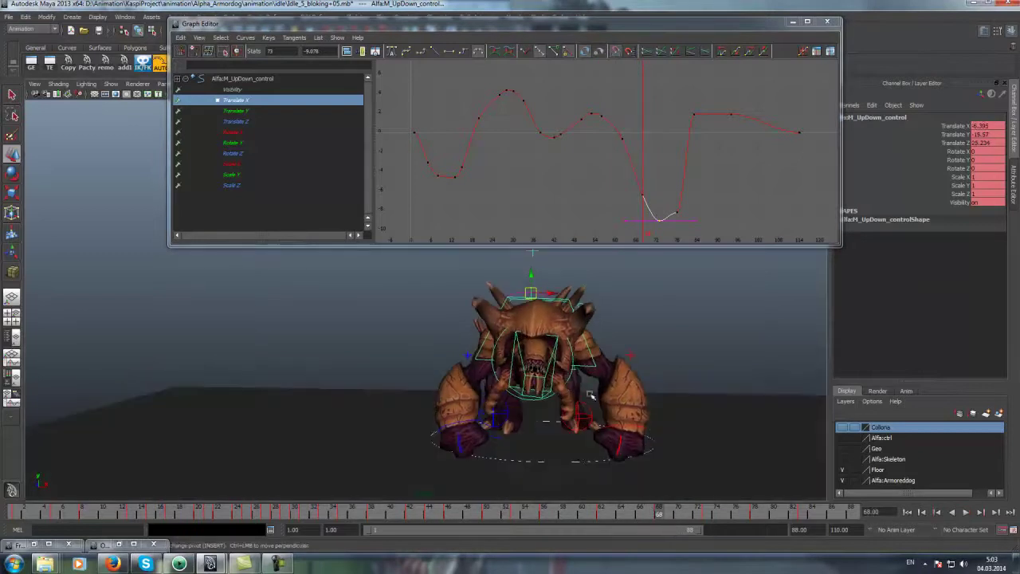
{"action": "left_click_drag", "start_coordinate": [518, 517], "coordinate": [584, 515]}
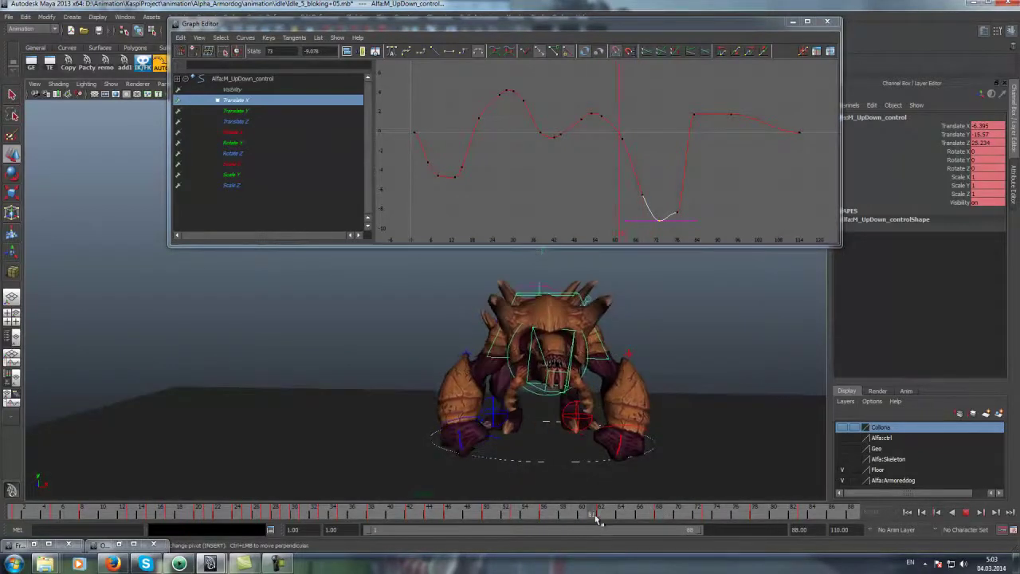
{"action": "left_click_drag", "start_coordinate": [542, 514], "coordinate": [596, 518]}
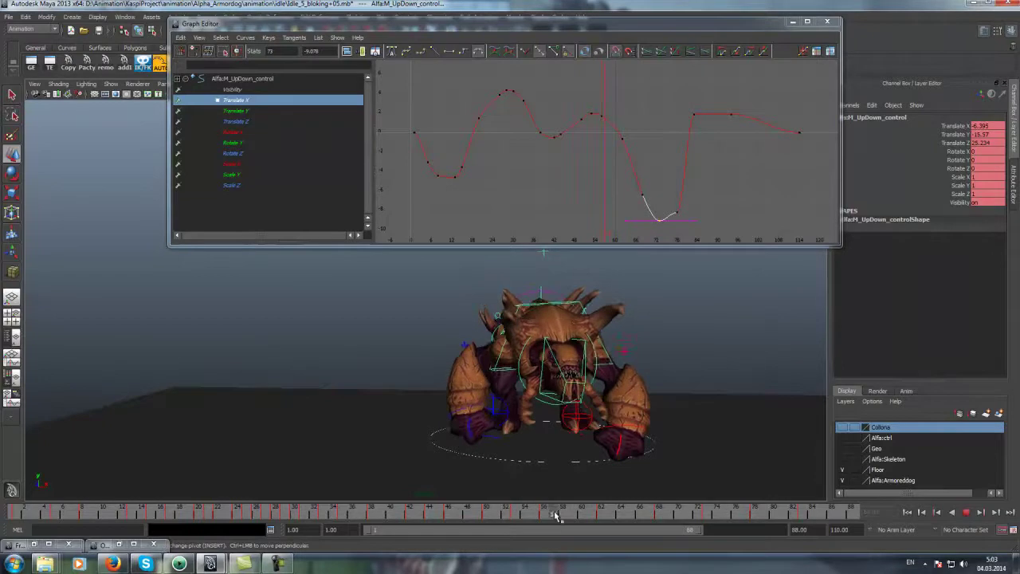
{"action": "left_click", "coordinate": [619, 137]}
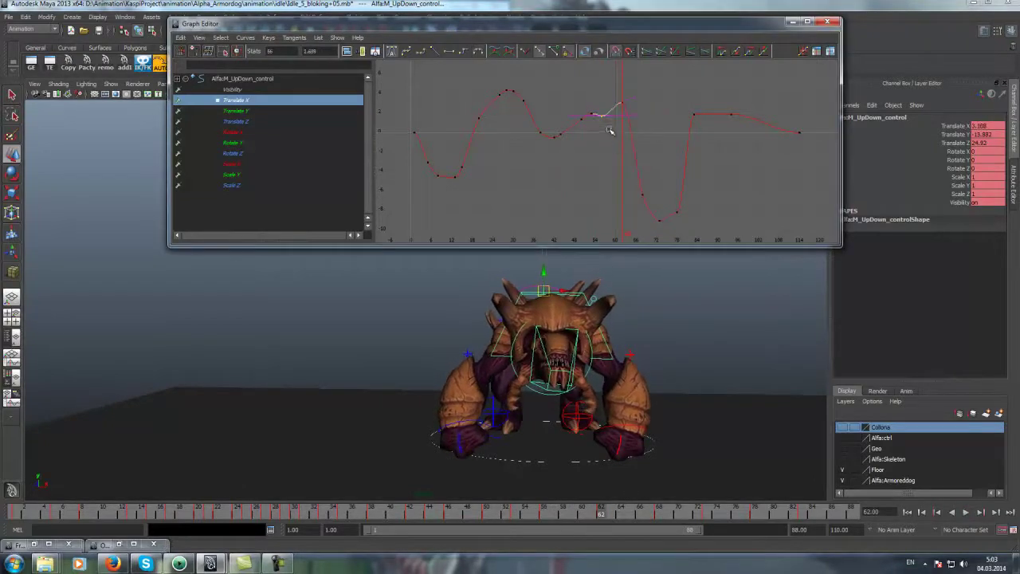
Undo the stray selections, lower the frame 62 Translate X key to -0.388, and play back
{"action": "key", "text": "ctrl+z"}
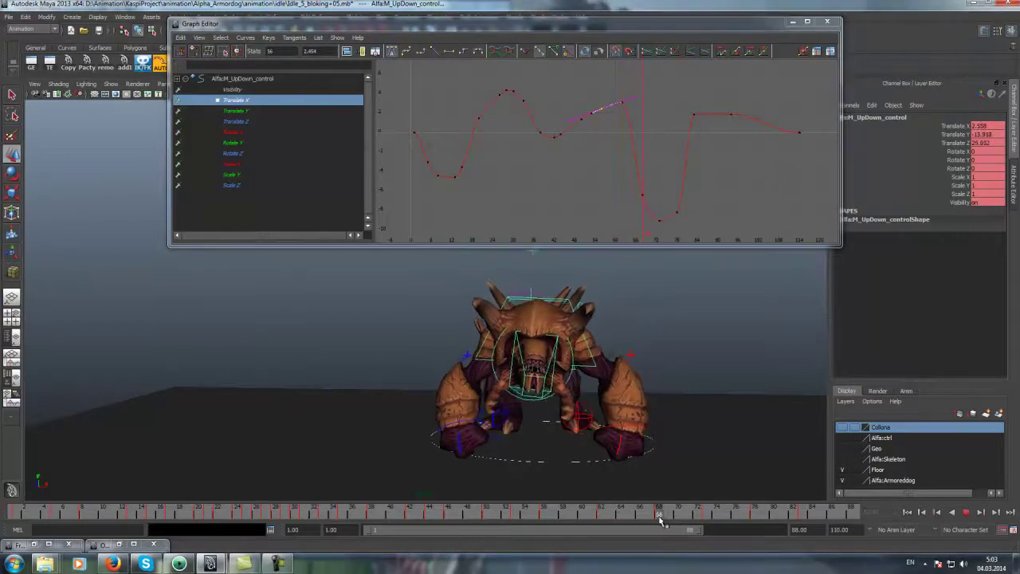
{"action": "key", "text": "ctrl+z"}
{"action": "left_click", "coordinate": [617, 138]}
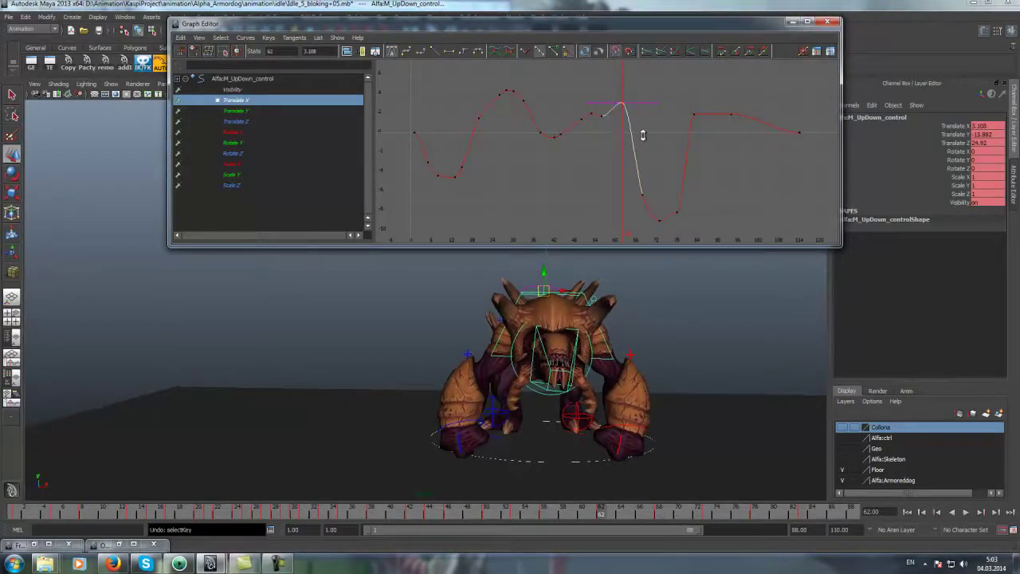
{"action": "left_click_drag", "start_coordinate": [622, 510], "coordinate": [932, 522]}
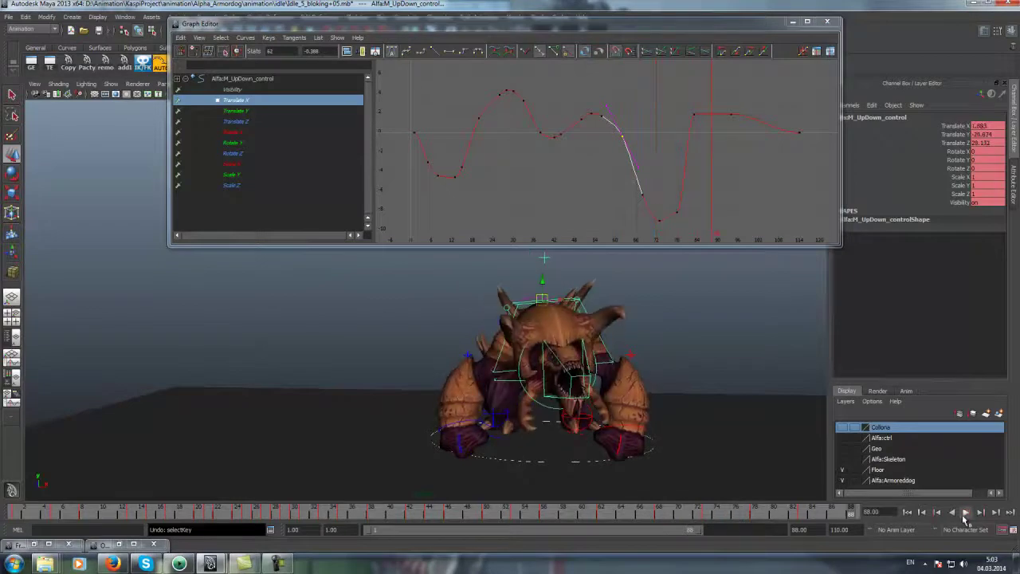
{"action": "left_click", "coordinate": [965, 513]}
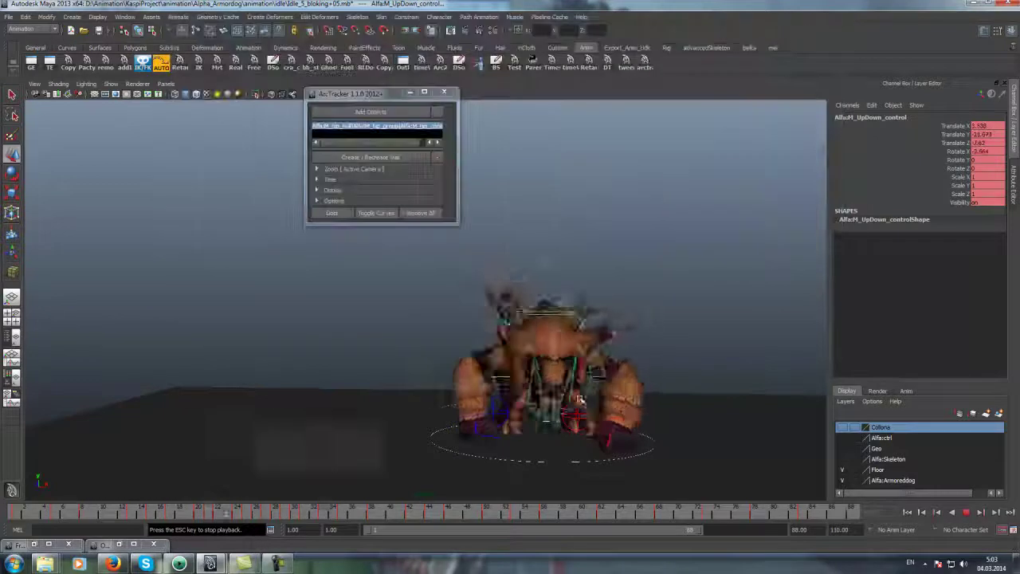
Hide NURBS control curves in the viewport and set the current time to frame 62
{"action": "scroll", "coordinate": [580, 398], "scroll_direction": "down", "scroll_amount": 3}
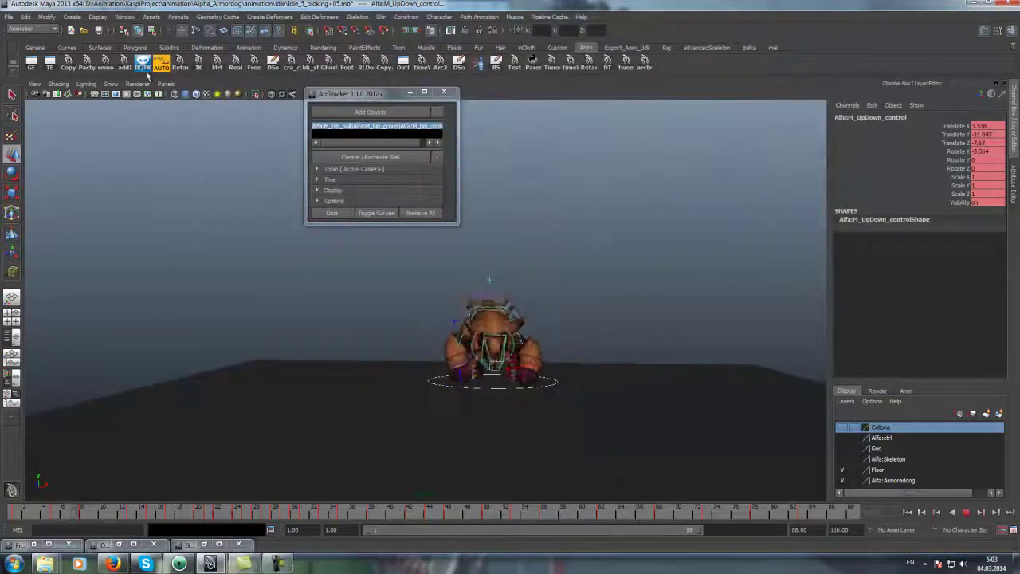
{"action": "left_click", "coordinate": [111, 84]}
{"action": "left_click", "coordinate": [136, 130]}
{"action": "scroll", "coordinate": [688, 438], "scroll_direction": "up", "scroll_amount": 3}
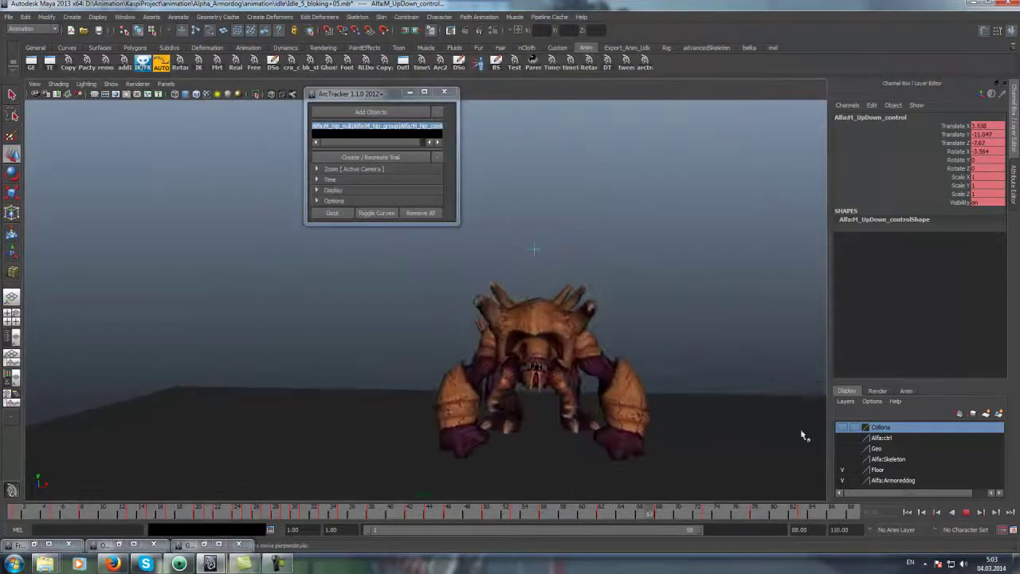
{"action": "left_click", "coordinate": [602, 511]}
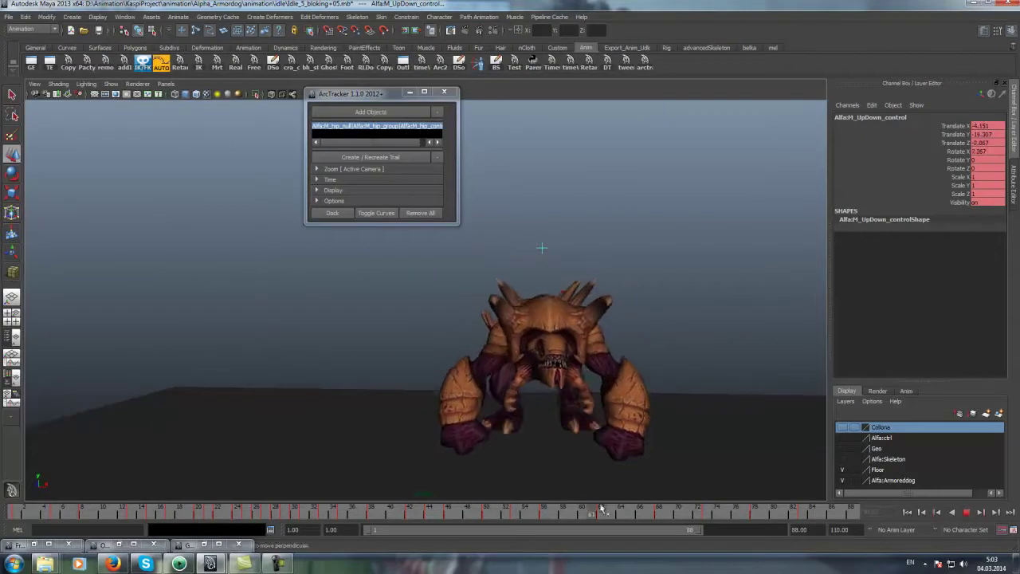
{"action": "left_click", "coordinate": [954, 134]}
Show the UpDown Translate Y curve and lower its frame 50 key, checking with playback
{"action": "left_click", "coordinate": [33, 62]}
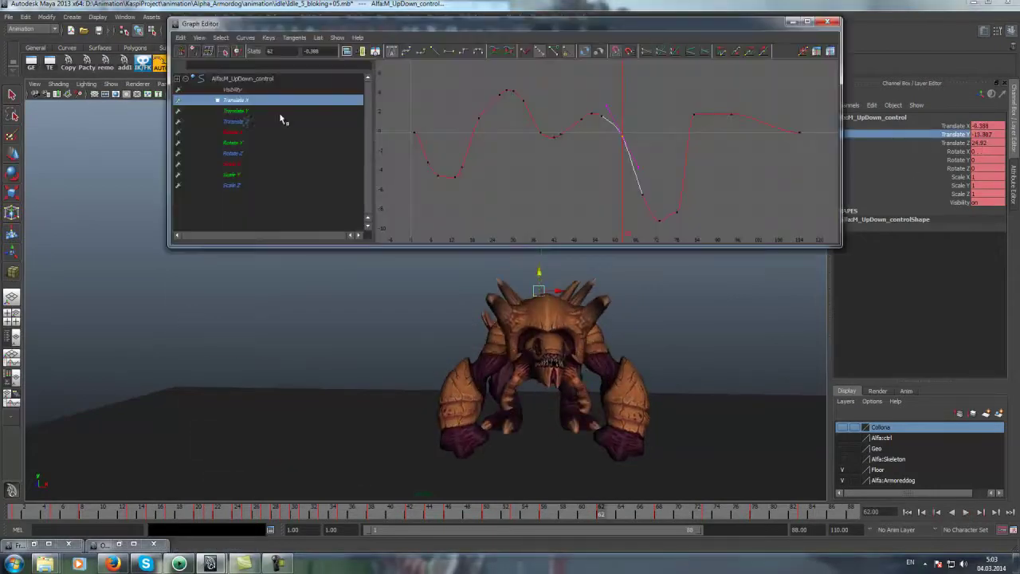
{"action": "left_click", "coordinate": [236, 112]}
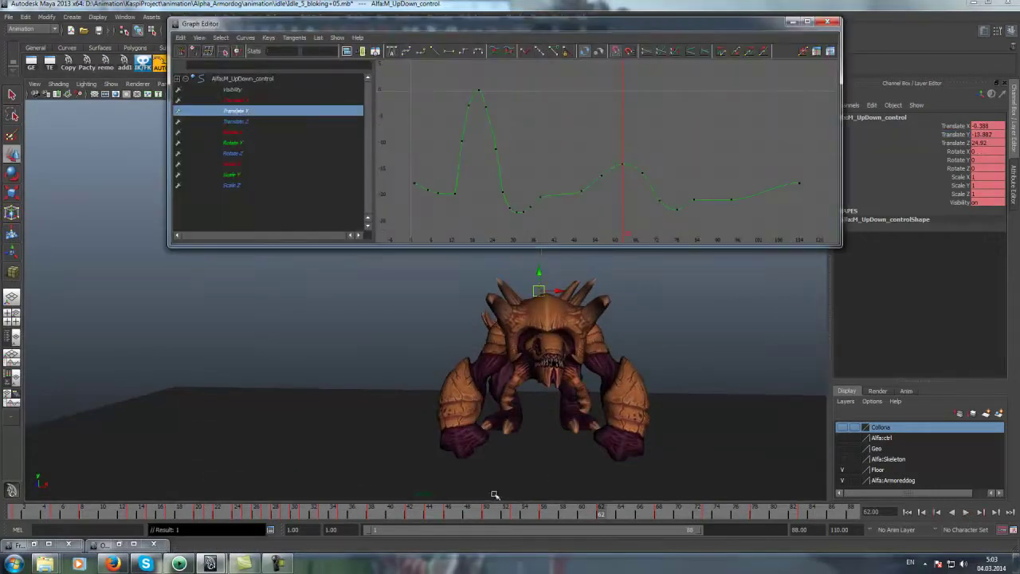
{"action": "key", "text": "alt+v"}
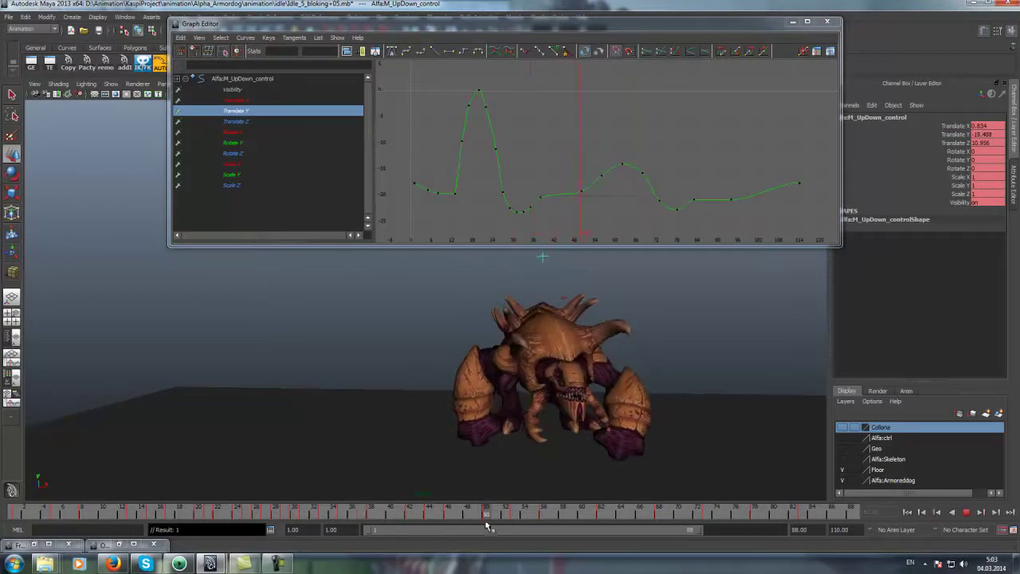
{"action": "key", "text": "alt+v"}
{"action": "scroll", "coordinate": [562, 167], "scroll_direction": "up", "scroll_amount": 3}
{"action": "middle_click_drag", "start_coordinate": [552, 141], "coordinate": [547, 166]}
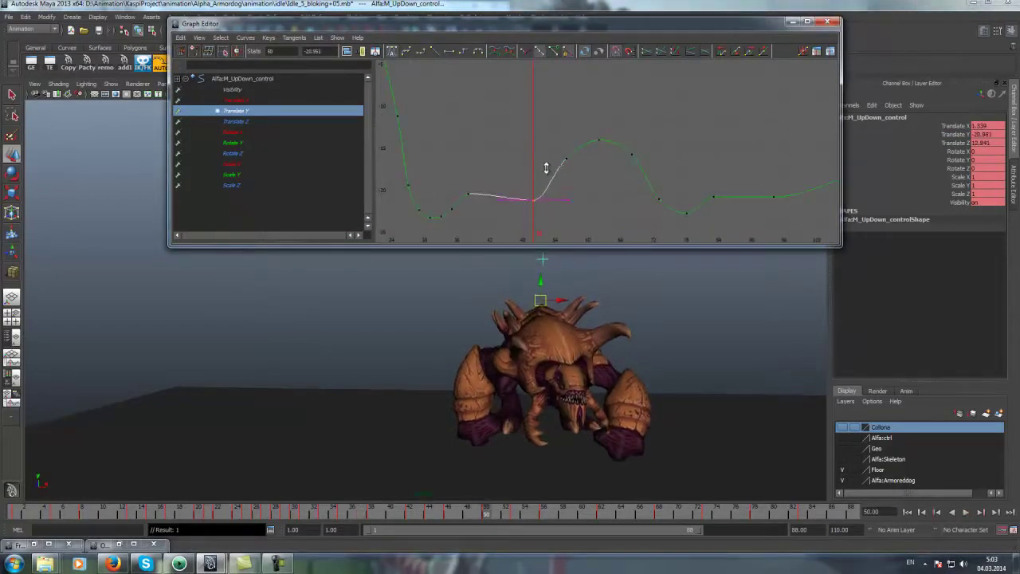
{"action": "key", "text": "alt+v"}
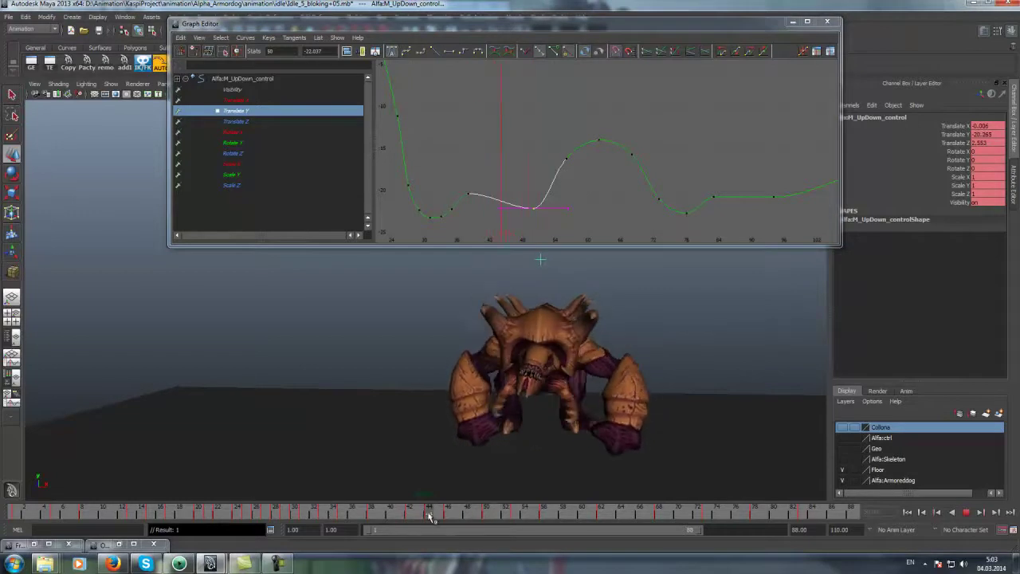
{"action": "left_click", "coordinate": [495, 190]}
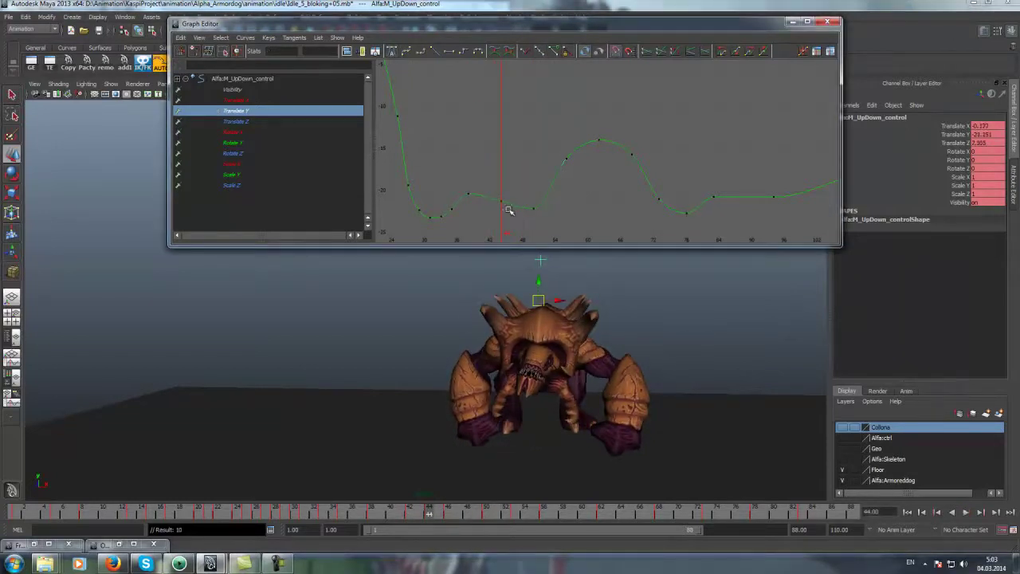
Frame the curve and pull the peak keys around frames 55–66 down to flatten the bump
{"action": "key", "text": "f"}
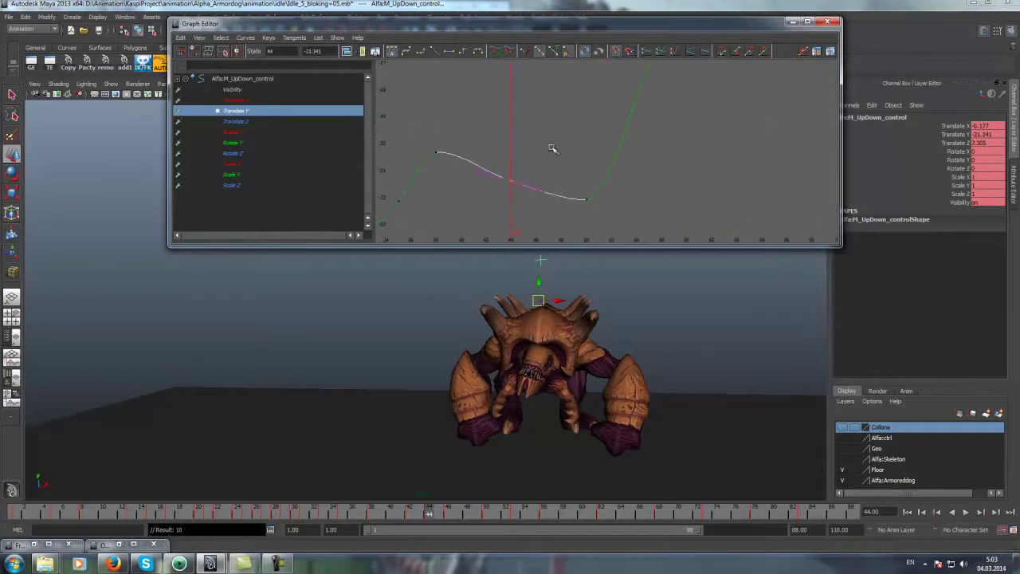
{"action": "key", "text": "alt+v"}
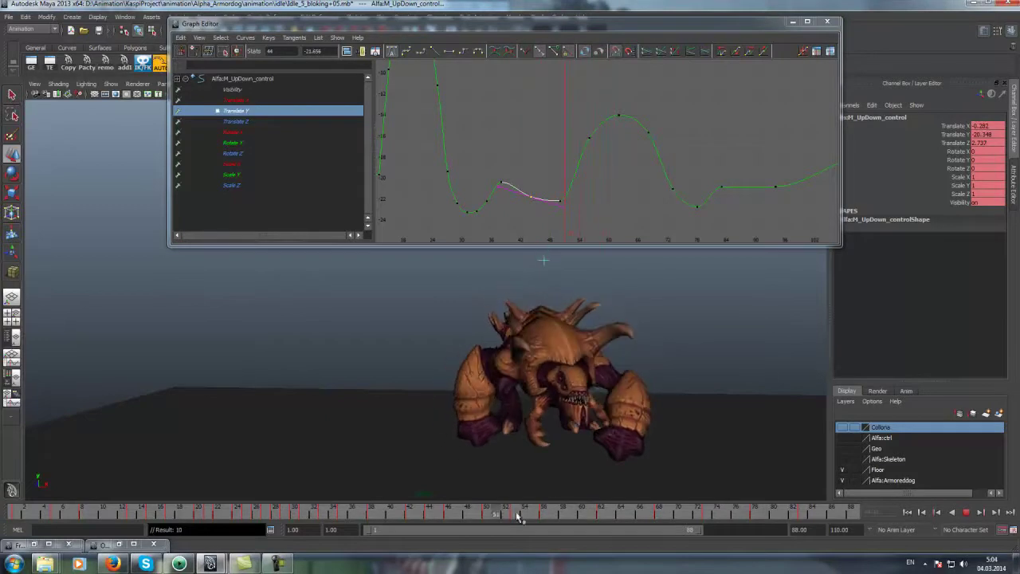
{"action": "left_click_drag", "start_coordinate": [586, 512], "coordinate": [556, 503]}
{"action": "left_click_drag", "start_coordinate": [570, 99], "coordinate": [662, 148]}
{"action": "mouse_move", "coordinate": [651, 102]}
{"action": "middle_mouse_down"}
{"action": "mouse_move", "coordinate": [638, 139]}
{"action": "mouse_move", "coordinate": [610, 118]}
{"action": "mouse_move", "coordinate": [621, 154]}
{"action": "middle_mouse_up"}
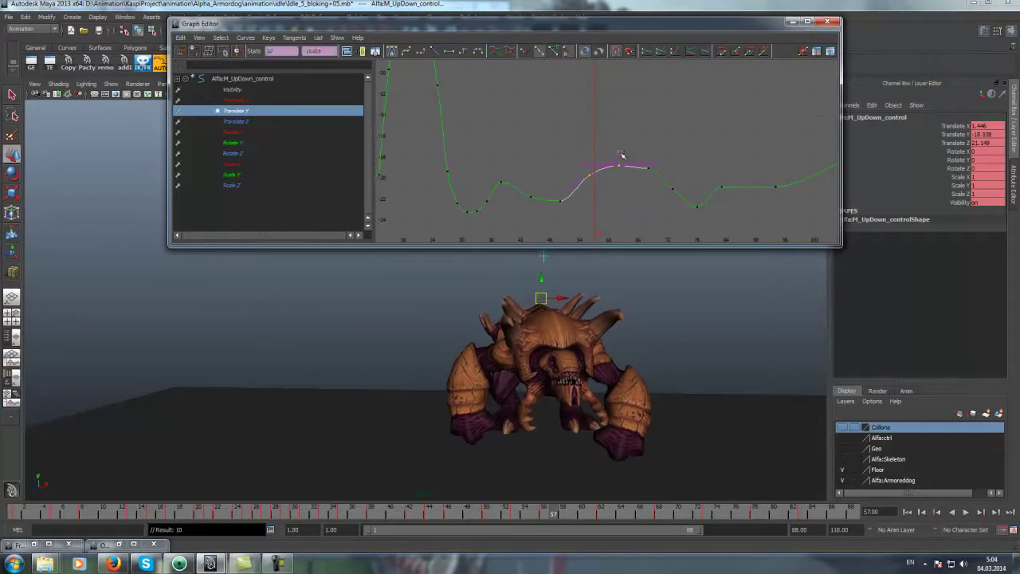
{"action": "left_click_drag", "start_coordinate": [558, 514], "coordinate": [658, 514]}
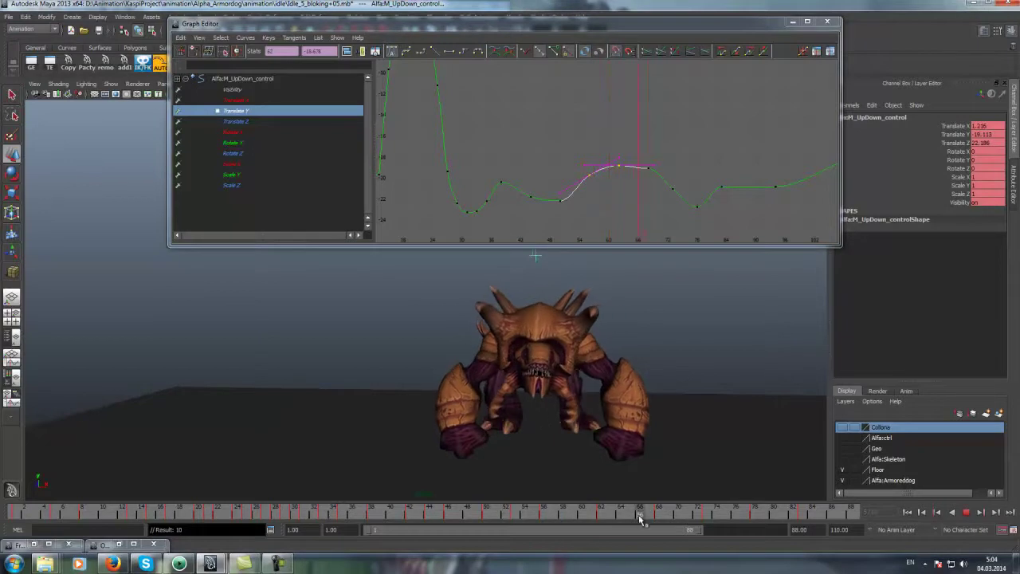
Lower the Translate Y key near frame 68 and delete the extra key after the peak
{"action": "left_click", "coordinate": [628, 184]}
{"action": "middle_click_drag", "start_coordinate": [655, 171], "coordinate": [649, 179], "text": "shift"}
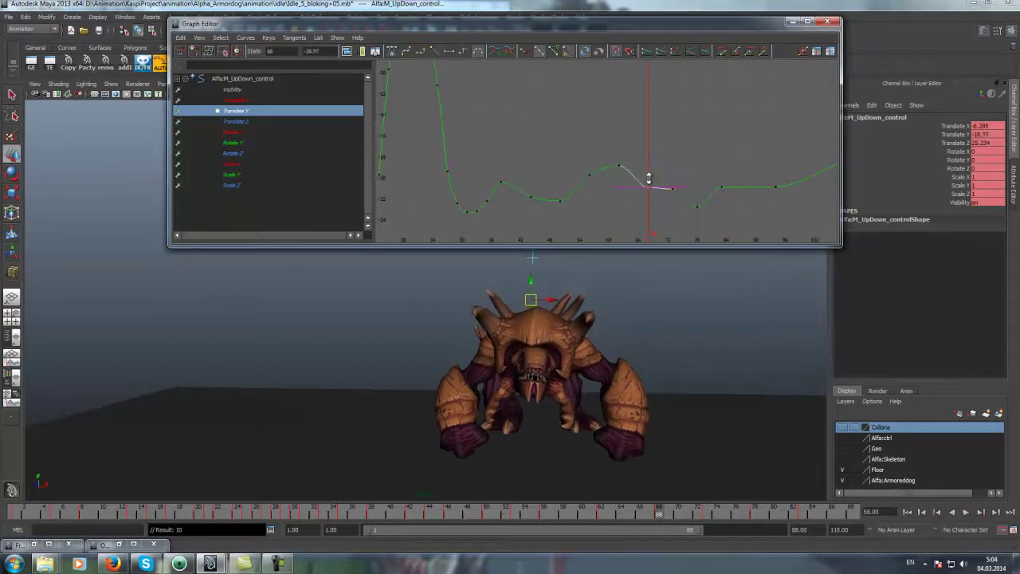
{"action": "key", "text": "alt+v"}
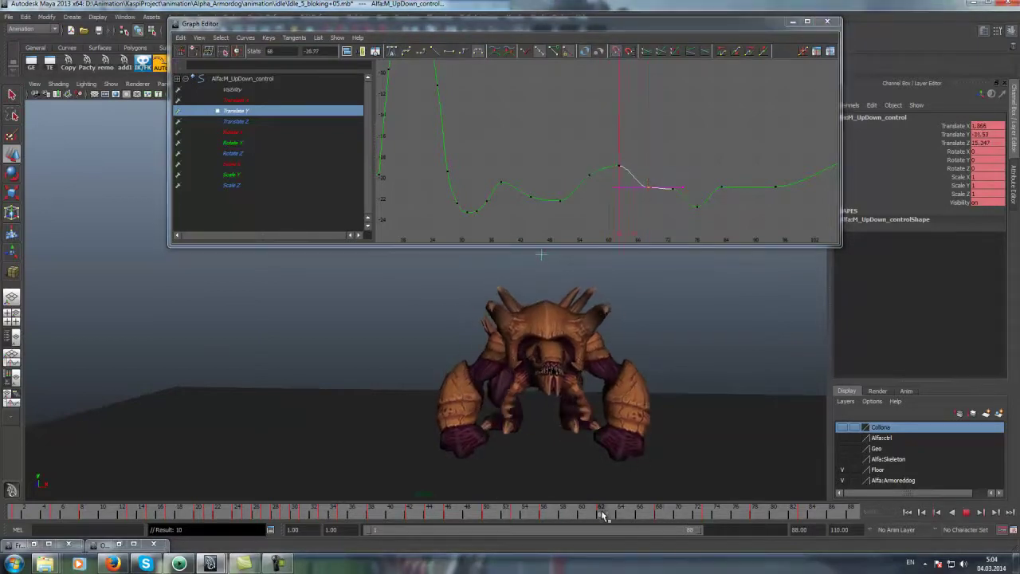
{"action": "mouse_move", "coordinate": [708, 516]}
{"action": "left_mouse_down"}
{"action": "mouse_move", "coordinate": [652, 505]}
{"action": "mouse_move", "coordinate": [582, 516]}
{"action": "left_mouse_up"}
{"action": "key", "text": "Delete"}
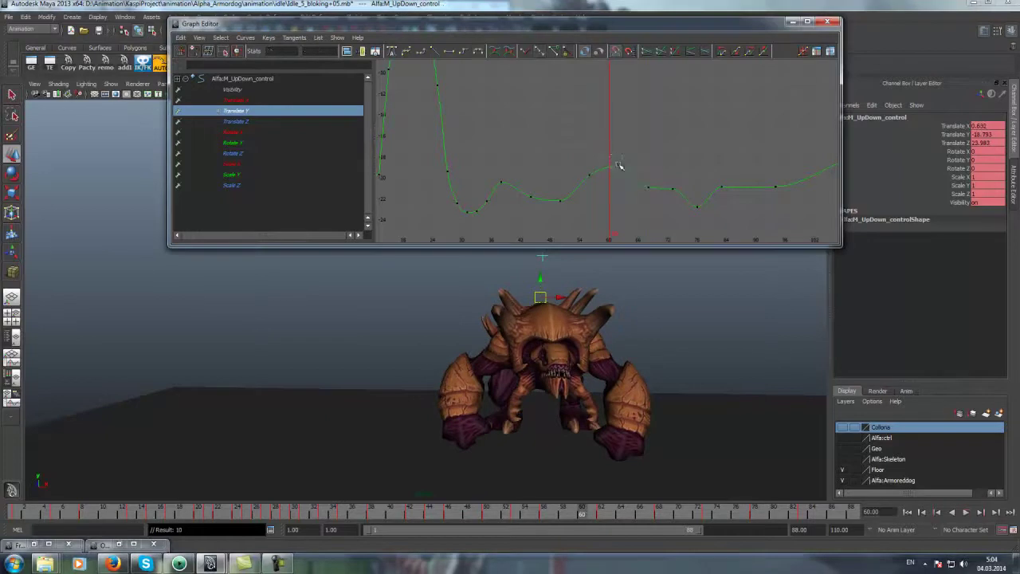
Review frames 59–62, select the peak key near frame 60, and play the whole idle
{"action": "left_click", "coordinate": [605, 514]}
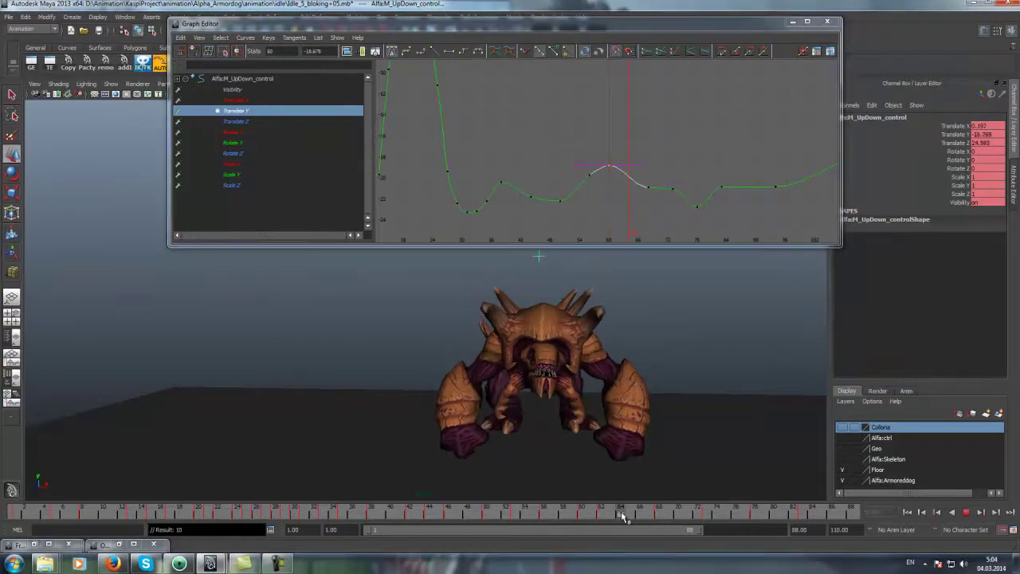
{"action": "left_click", "coordinate": [636, 208]}
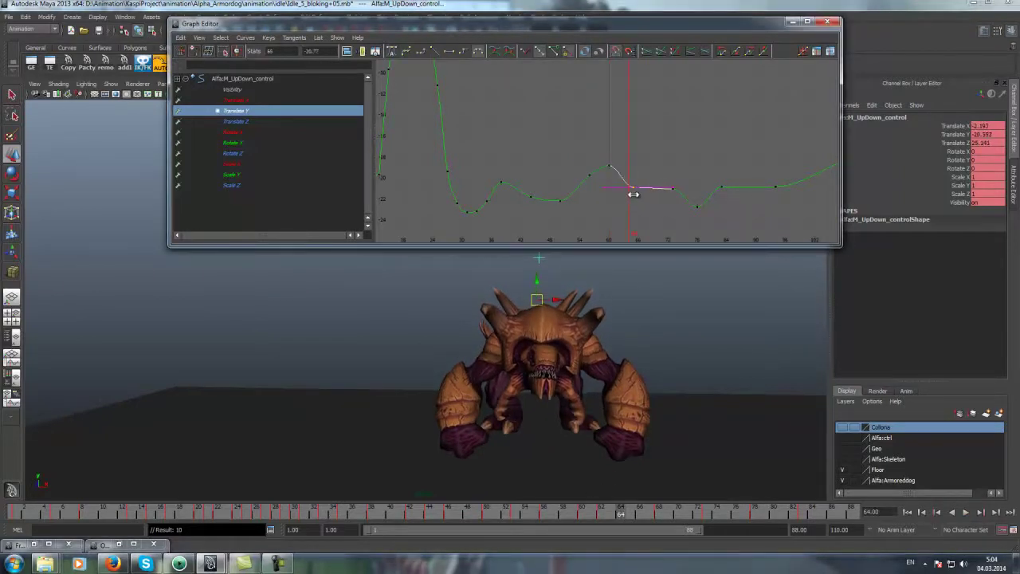
{"action": "left_click", "coordinate": [582, 513]}
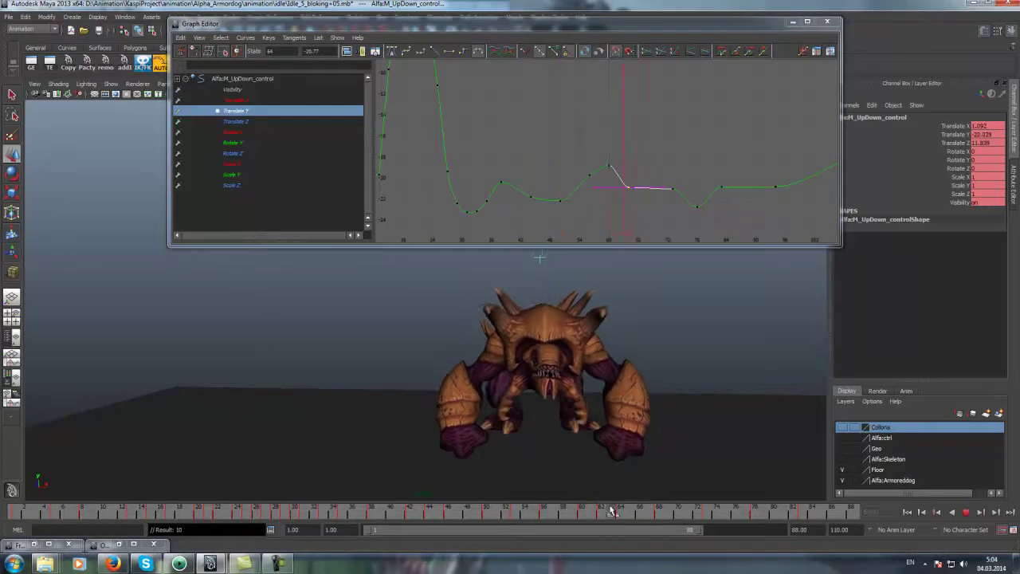
{"action": "mouse_move", "coordinate": [672, 509]}
{"action": "left_mouse_down"}
{"action": "mouse_move", "coordinate": [568, 493]}
{"action": "mouse_move", "coordinate": [617, 518]}
{"action": "mouse_move", "coordinate": [412, 522]}
{"action": "mouse_move", "coordinate": [564, 517]}
{"action": "left_mouse_up"}
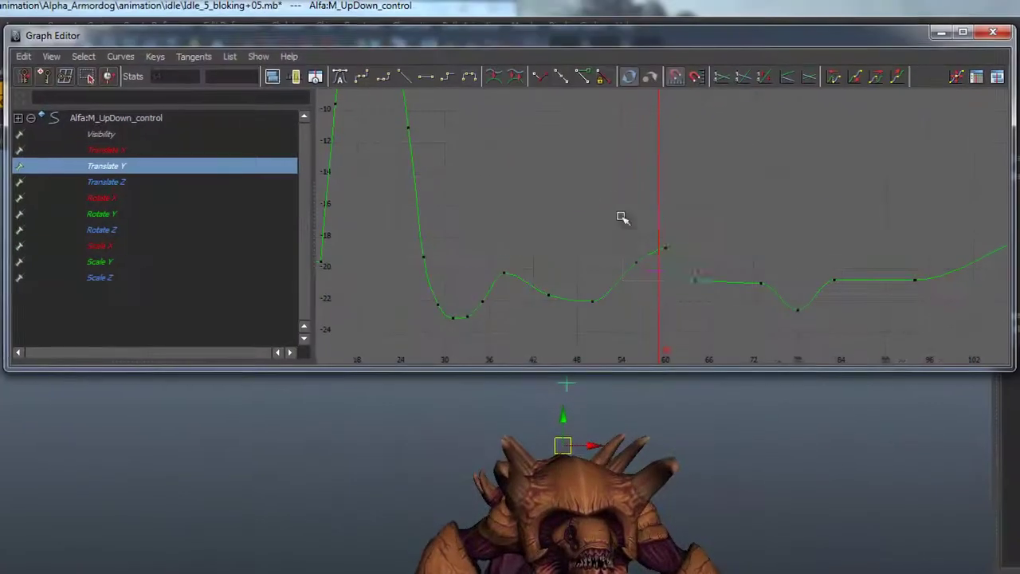
{"action": "left_click_drag", "start_coordinate": [622, 217], "coordinate": [678, 283]}
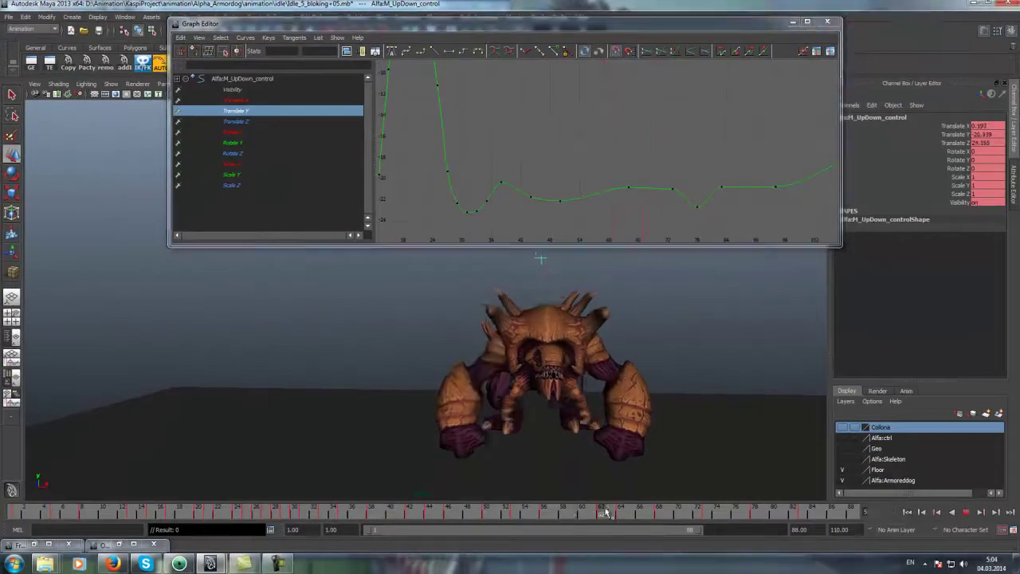
{"action": "key", "text": "alt+v"}
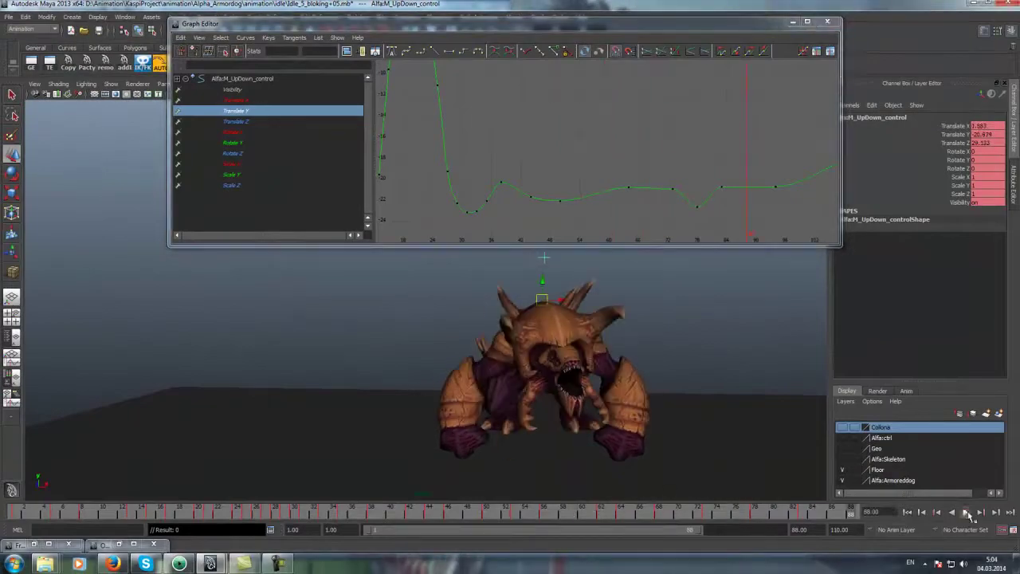
Orbit to a side-on view, display the UpDown Translate Z curve, and scrub through the idle
{"action": "left_click_drag", "start_coordinate": [757, 383], "coordinate": [669, 334], "text": "alt"}
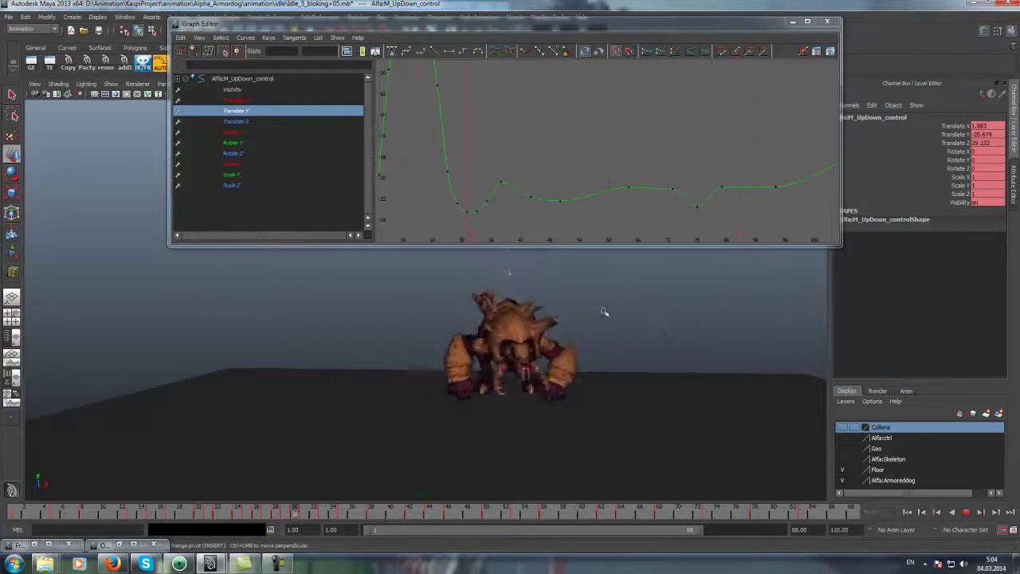
{"action": "left_click_drag", "start_coordinate": [604, 312], "coordinate": [590, 359], "text": "alt"}
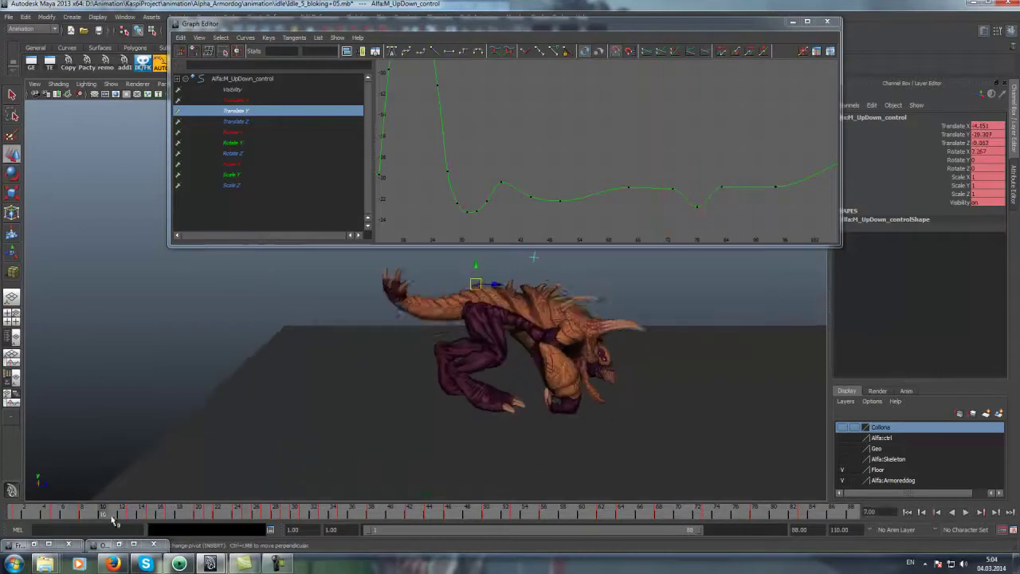
{"action": "left_click_drag", "start_coordinate": [114, 513], "coordinate": [352, 518]}
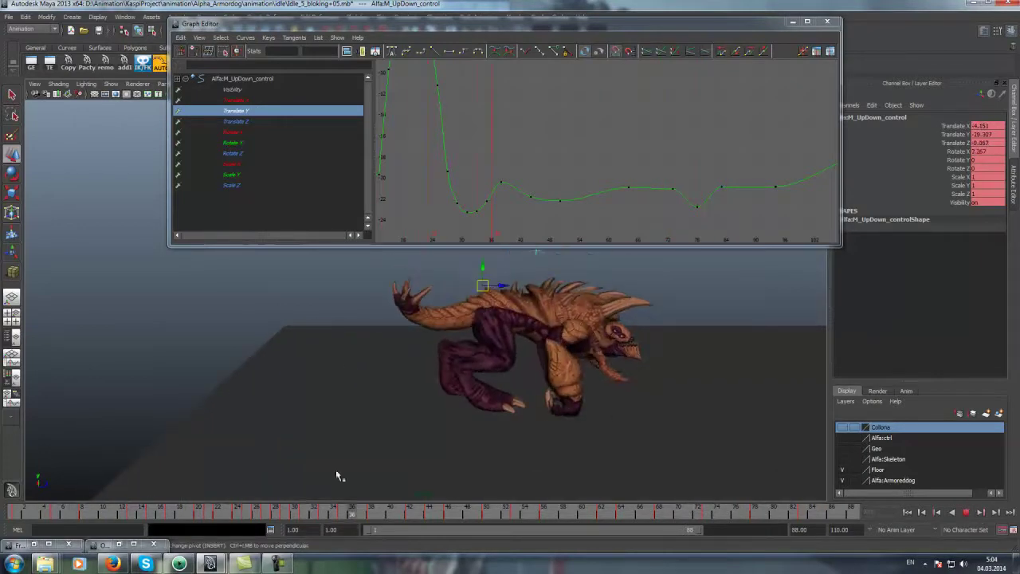
{"action": "left_click", "coordinate": [236, 122]}
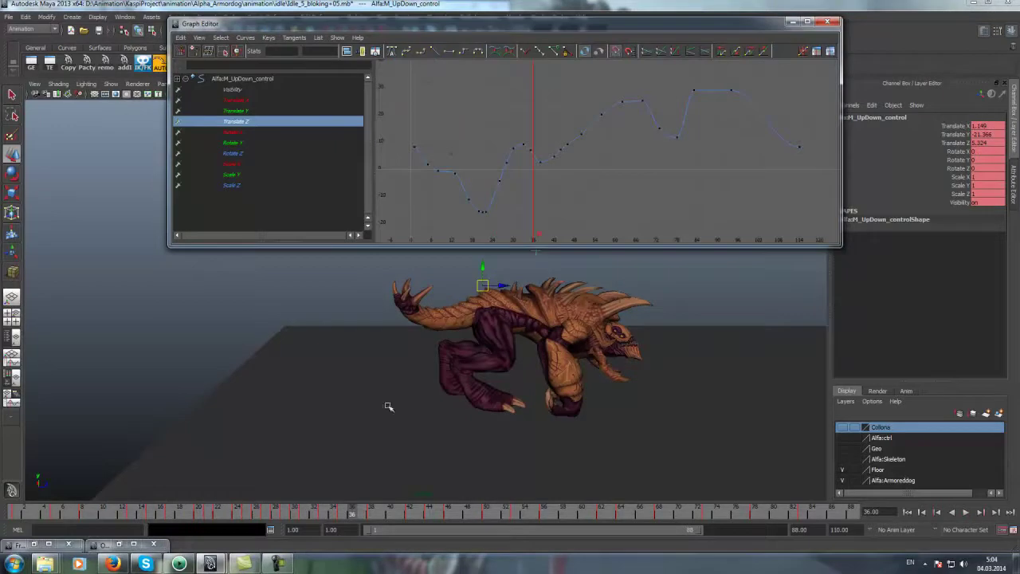
{"action": "mouse_move", "coordinate": [330, 504]}
{"action": "left_mouse_down"}
{"action": "mouse_move", "coordinate": [542, 514]}
{"action": "mouse_move", "coordinate": [452, 496]}
{"action": "mouse_move", "coordinate": [651, 489]}
{"action": "mouse_move", "coordinate": [399, 485]}
{"action": "mouse_move", "coordinate": [639, 475]}
{"action": "mouse_move", "coordinate": [722, 491]}
{"action": "left_mouse_up"}
{"action": "left_click", "coordinate": [107, 568]}
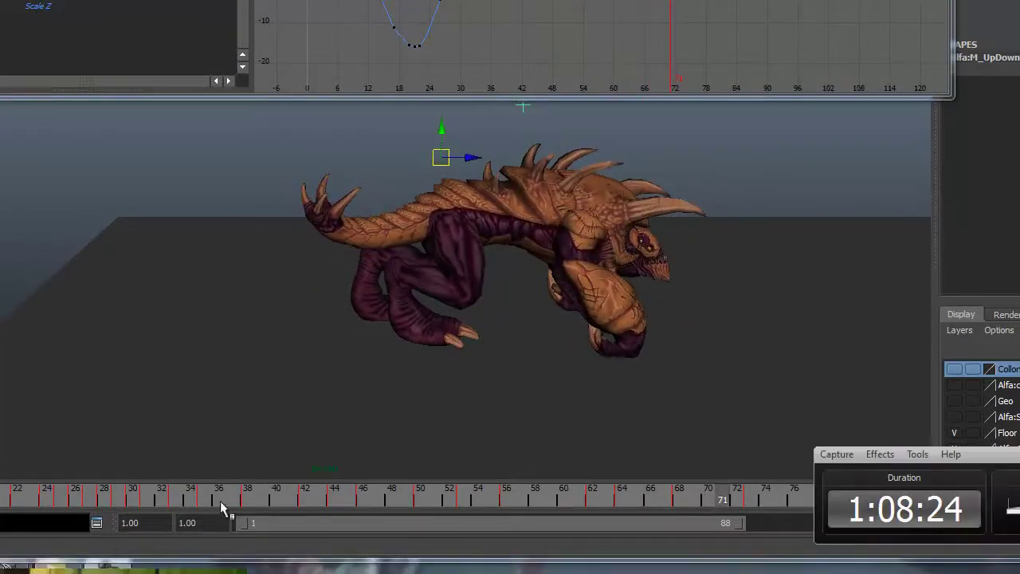